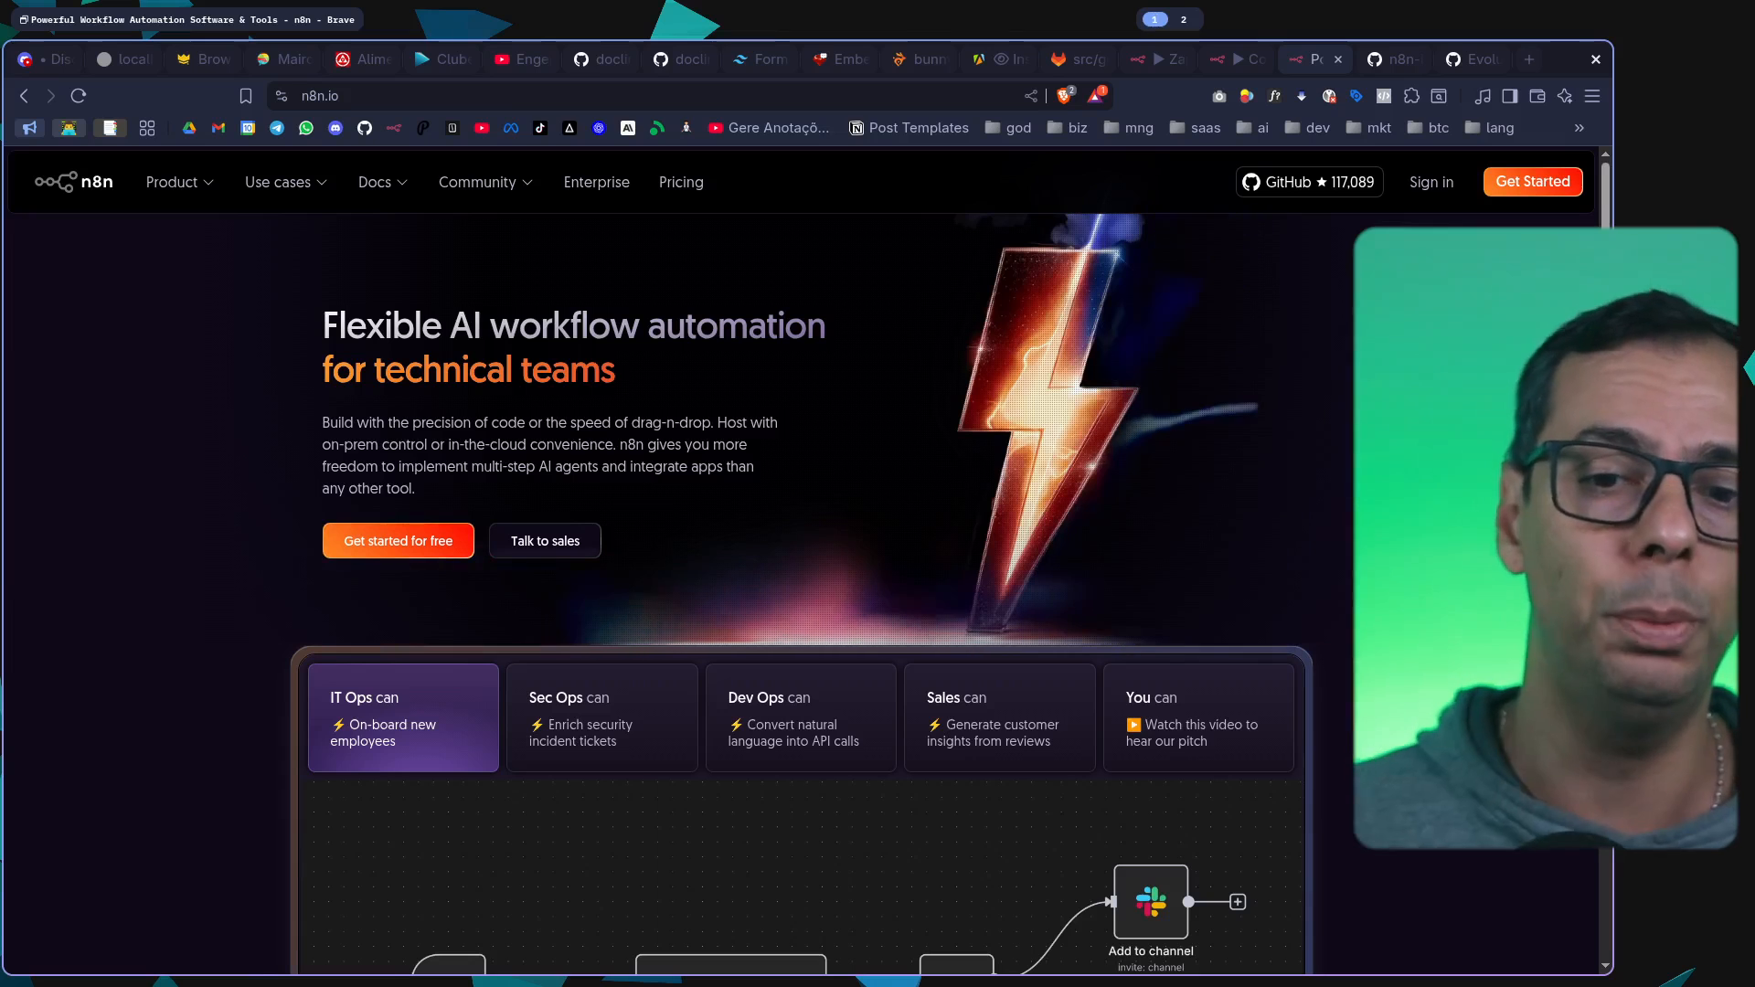
Look over the example IT Ops workflow shown on the n8n homepage
scroll(804, 548, down, 2)
scroll(804, 548, down, 4)
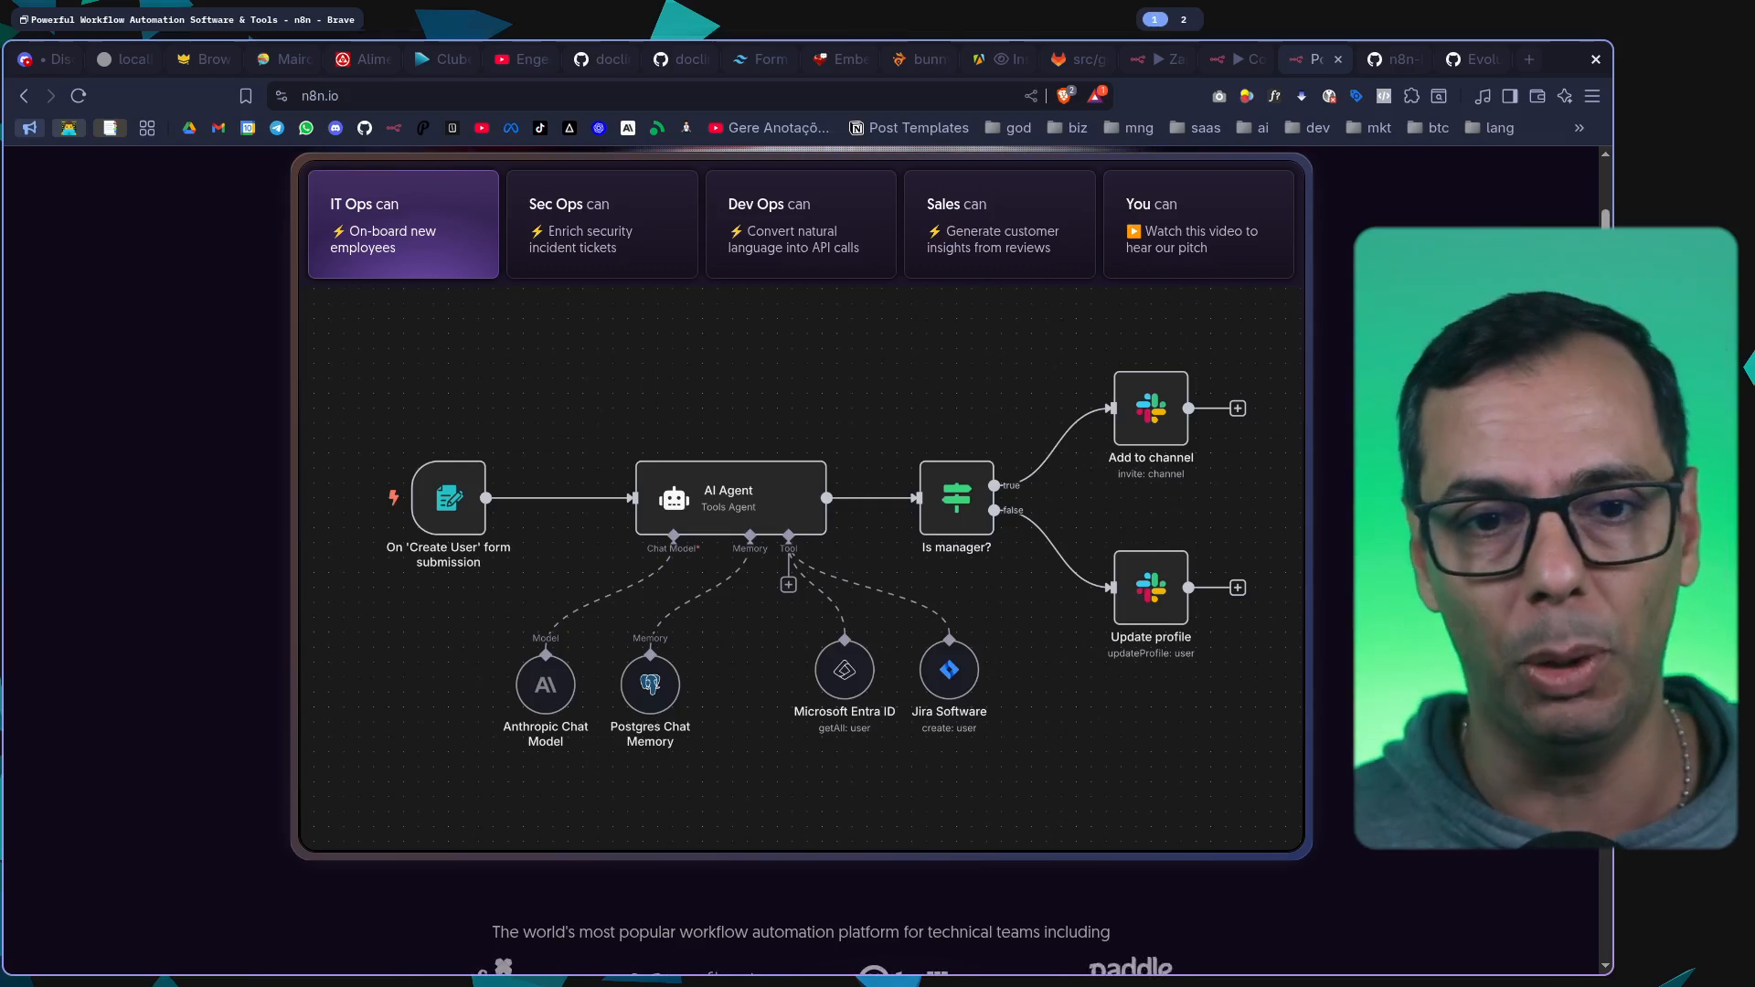
Switch to the google-analytics folder of the Metrics repository on GitLab and enlarge the page for reading
click(1079, 59)
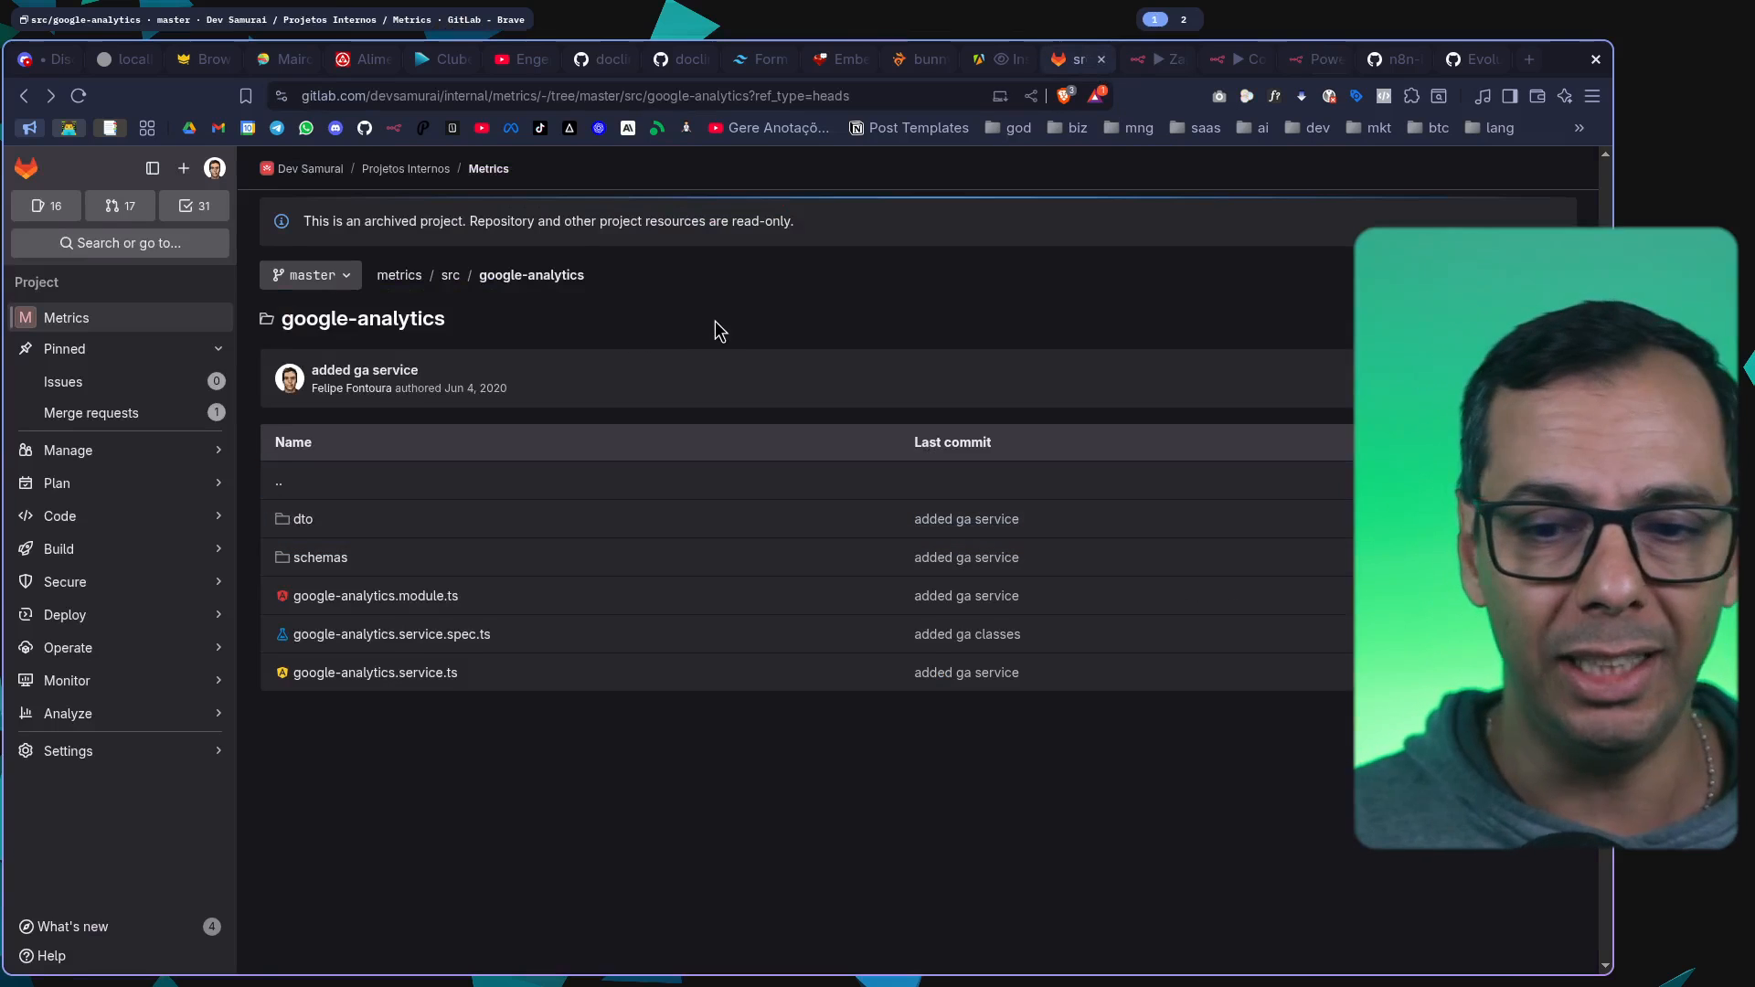
key(ctrl+plus)
key(ctrl+plus)
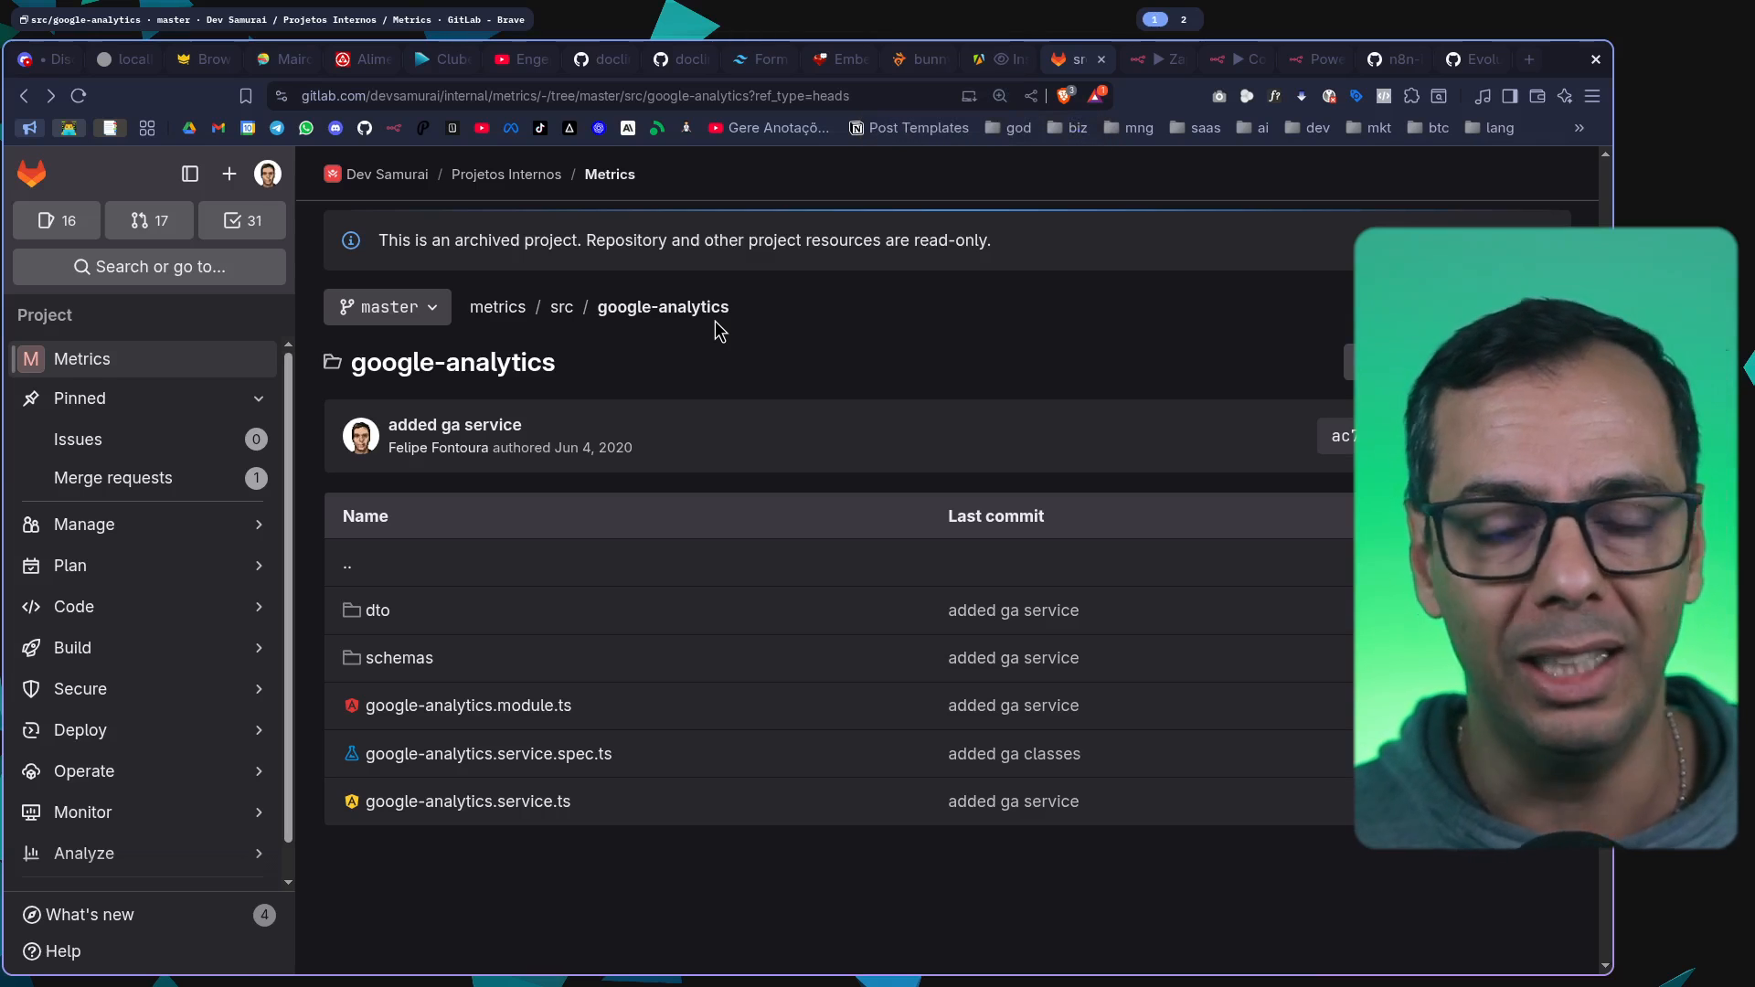
key(super+2)
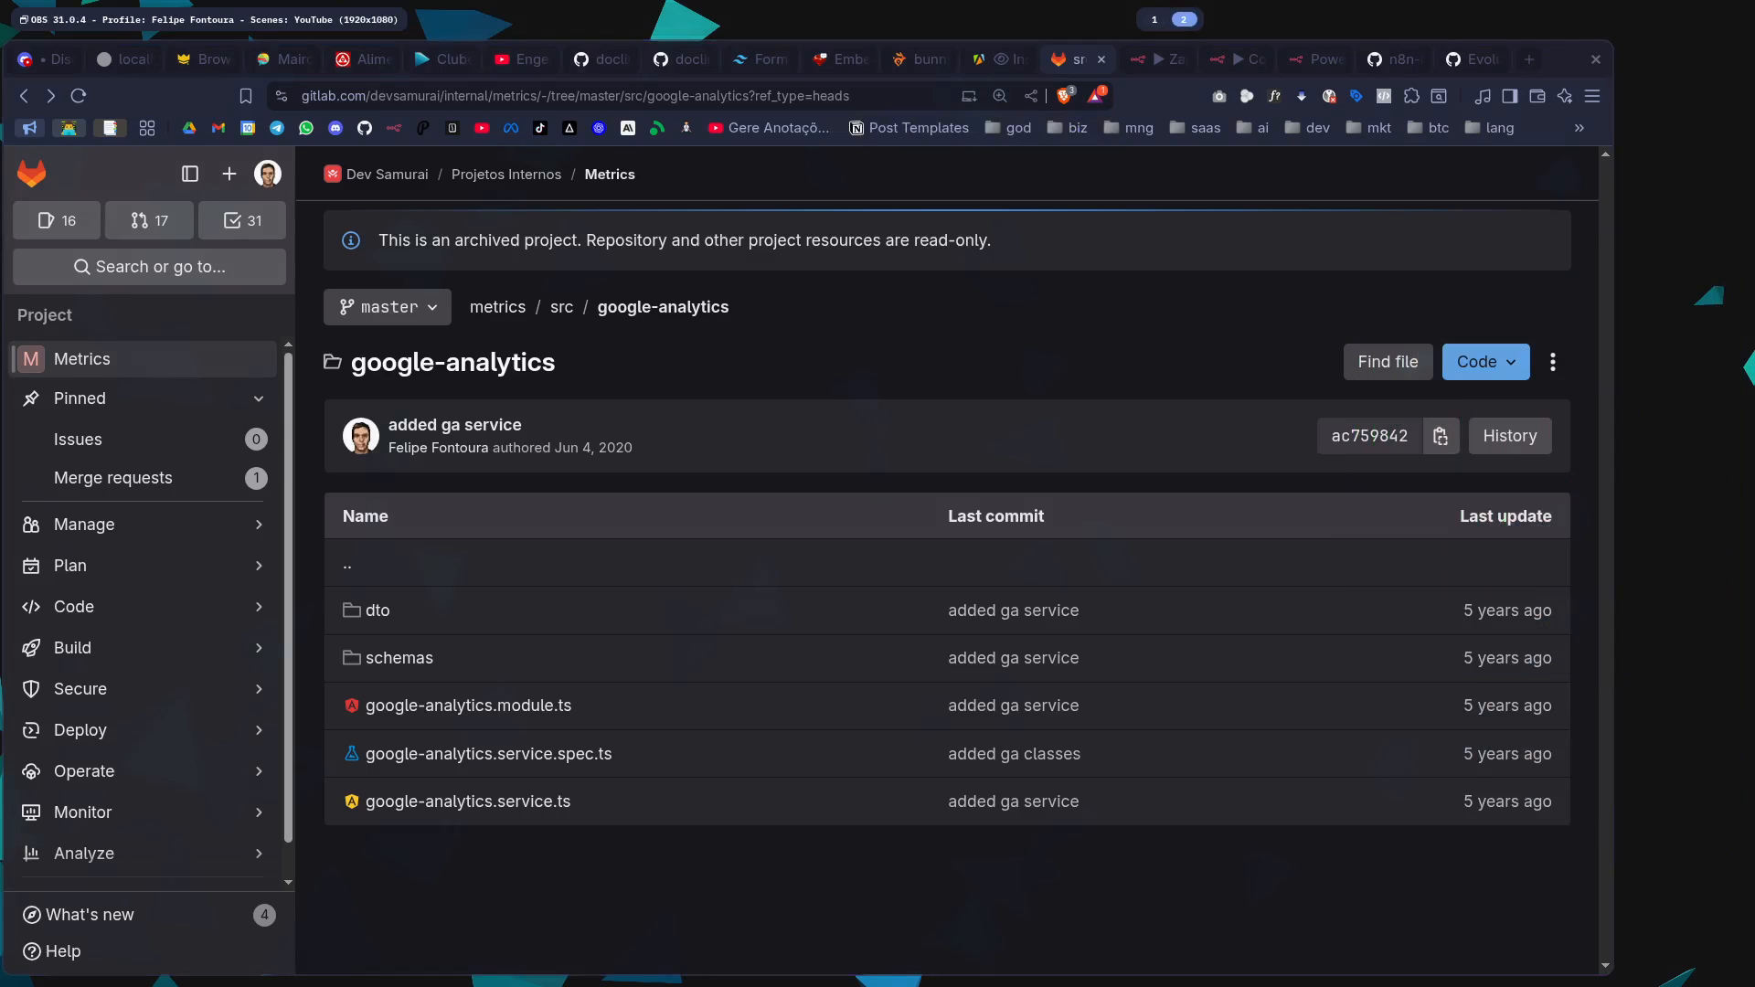
key(super+1)
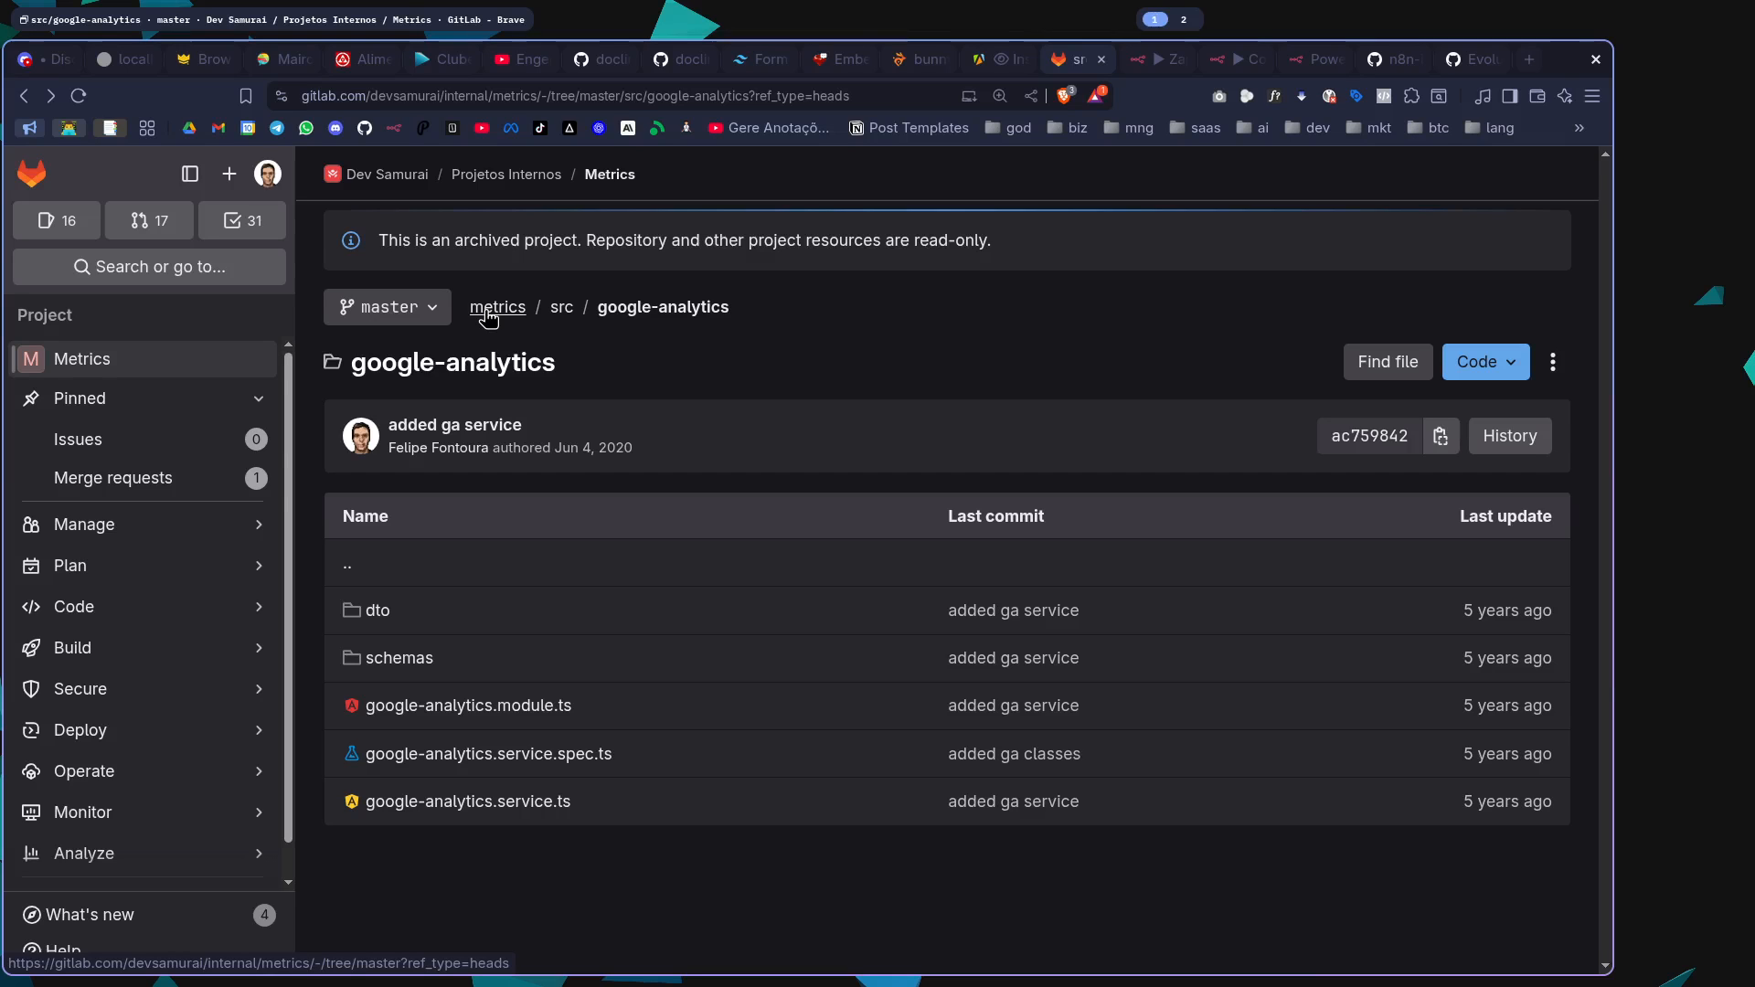
Open google-analytics.service.ts and review its code from the imports down to the record-saving logic
click(483, 814)
scroll(978, 658, down, 10)
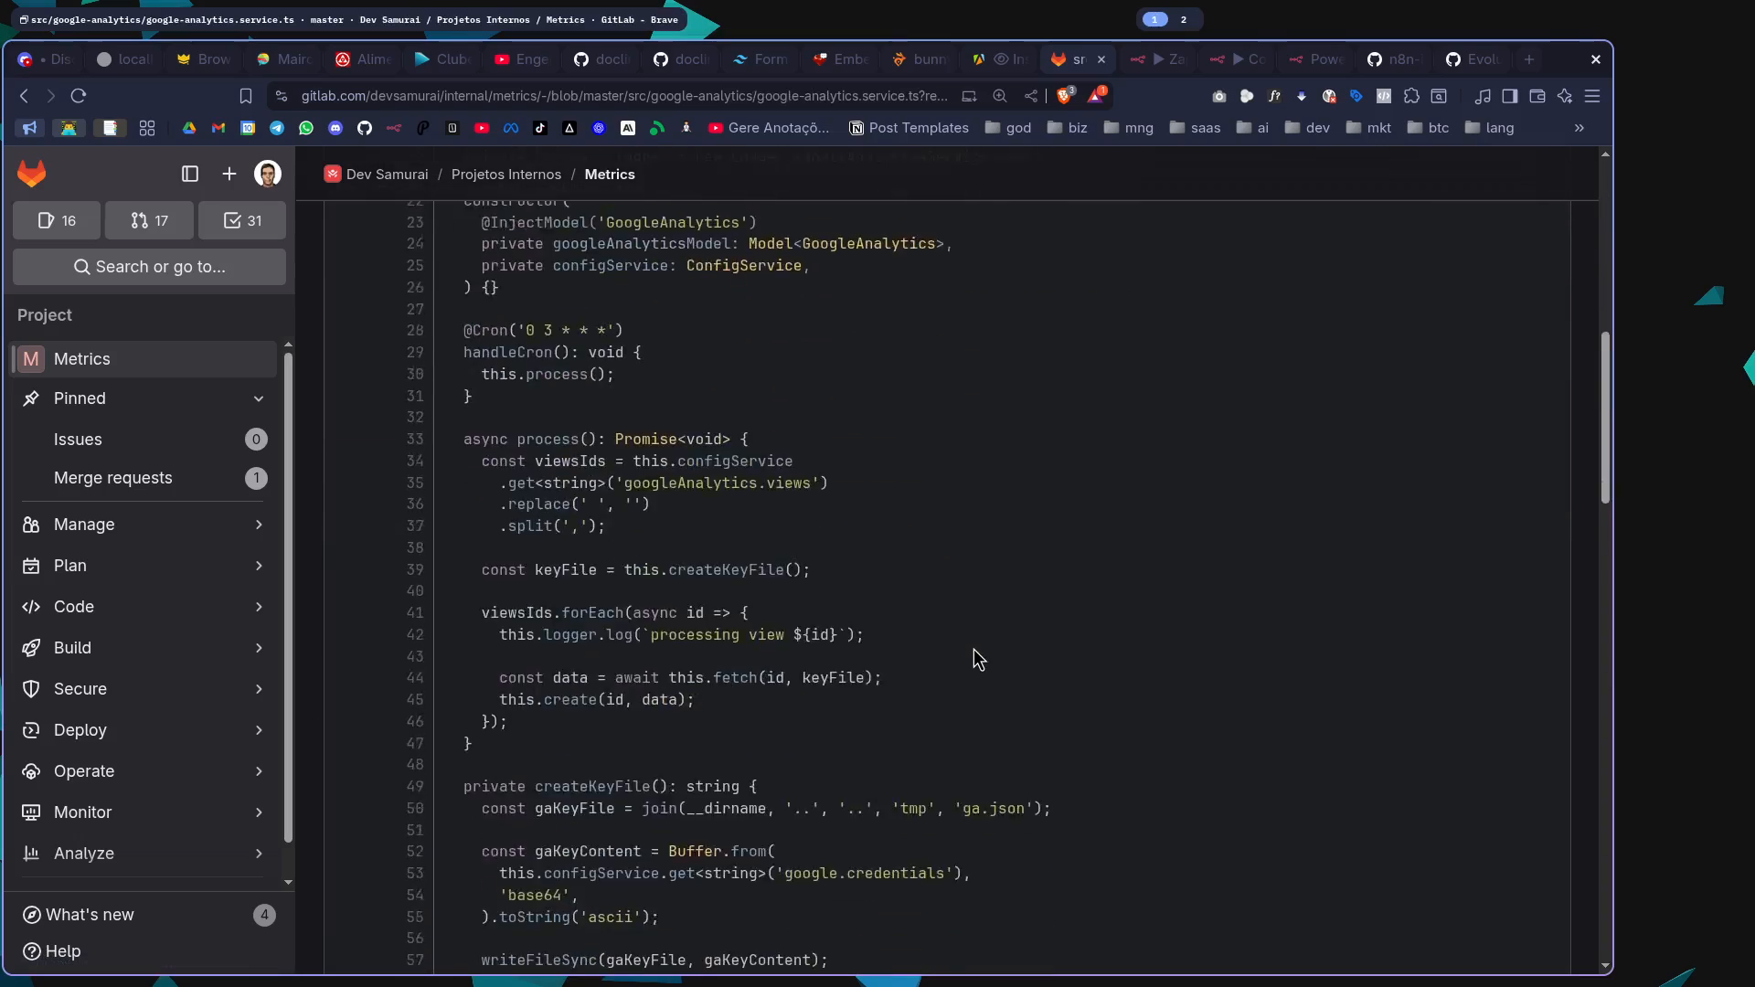
scroll(978, 659, down, 9)
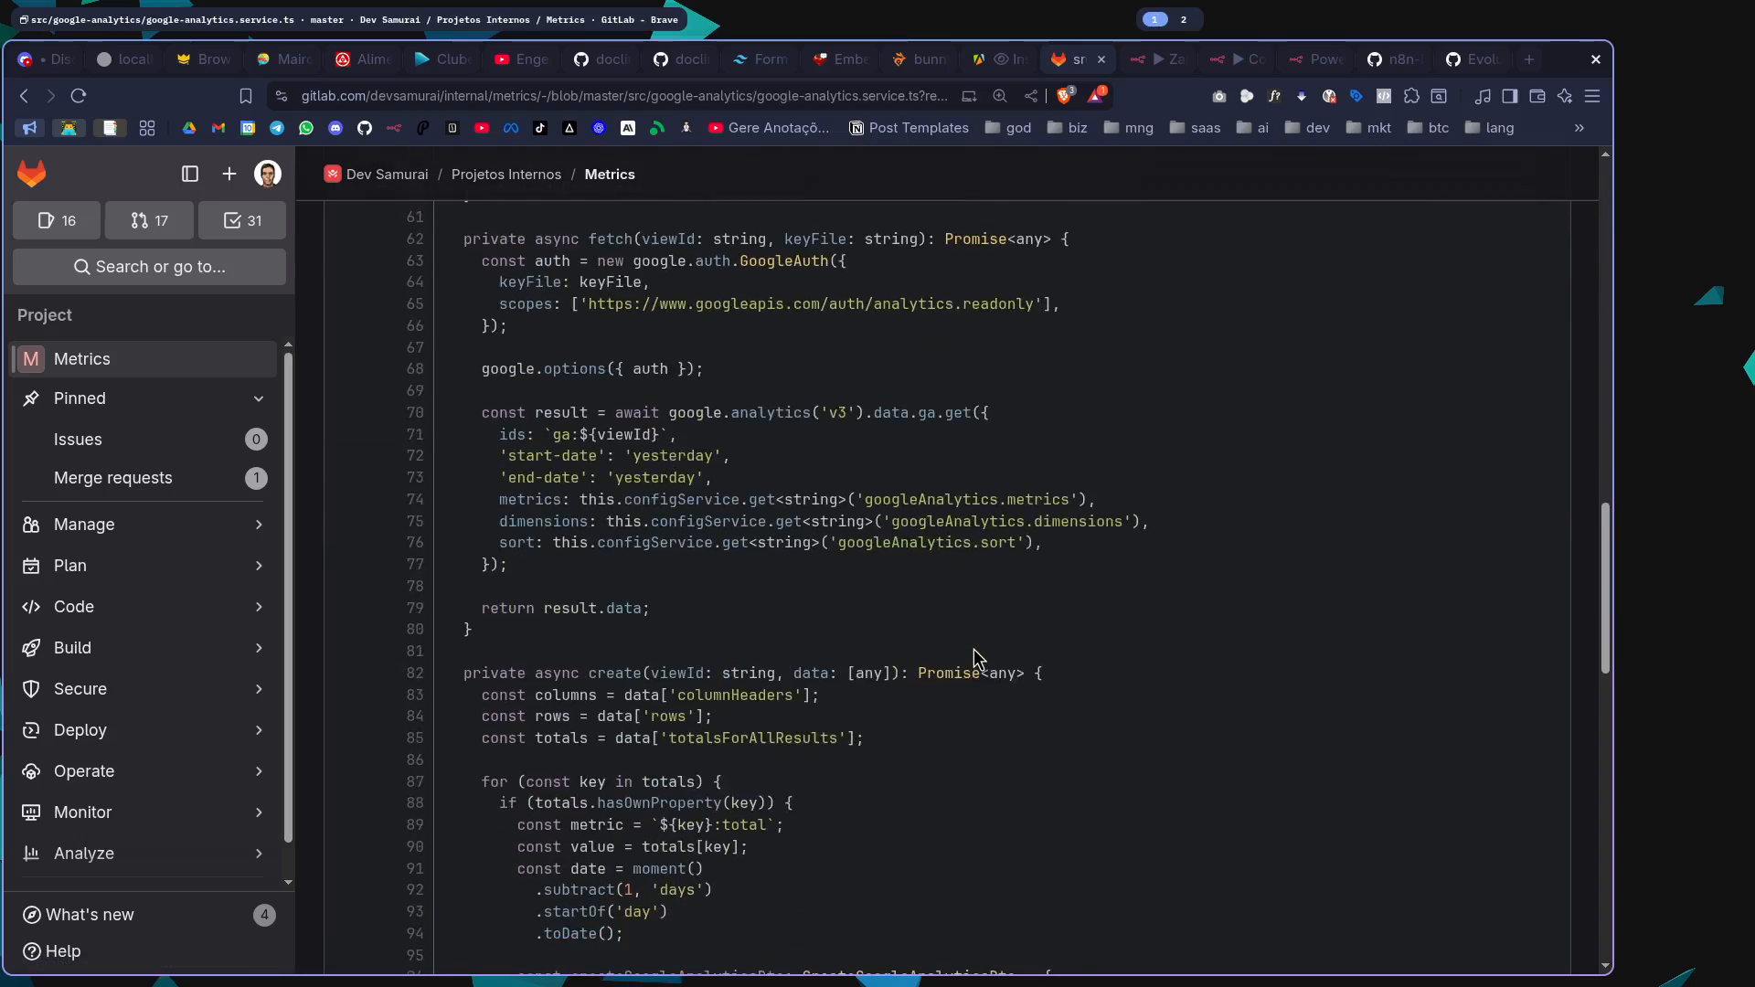
scroll(978, 658, down, 8)
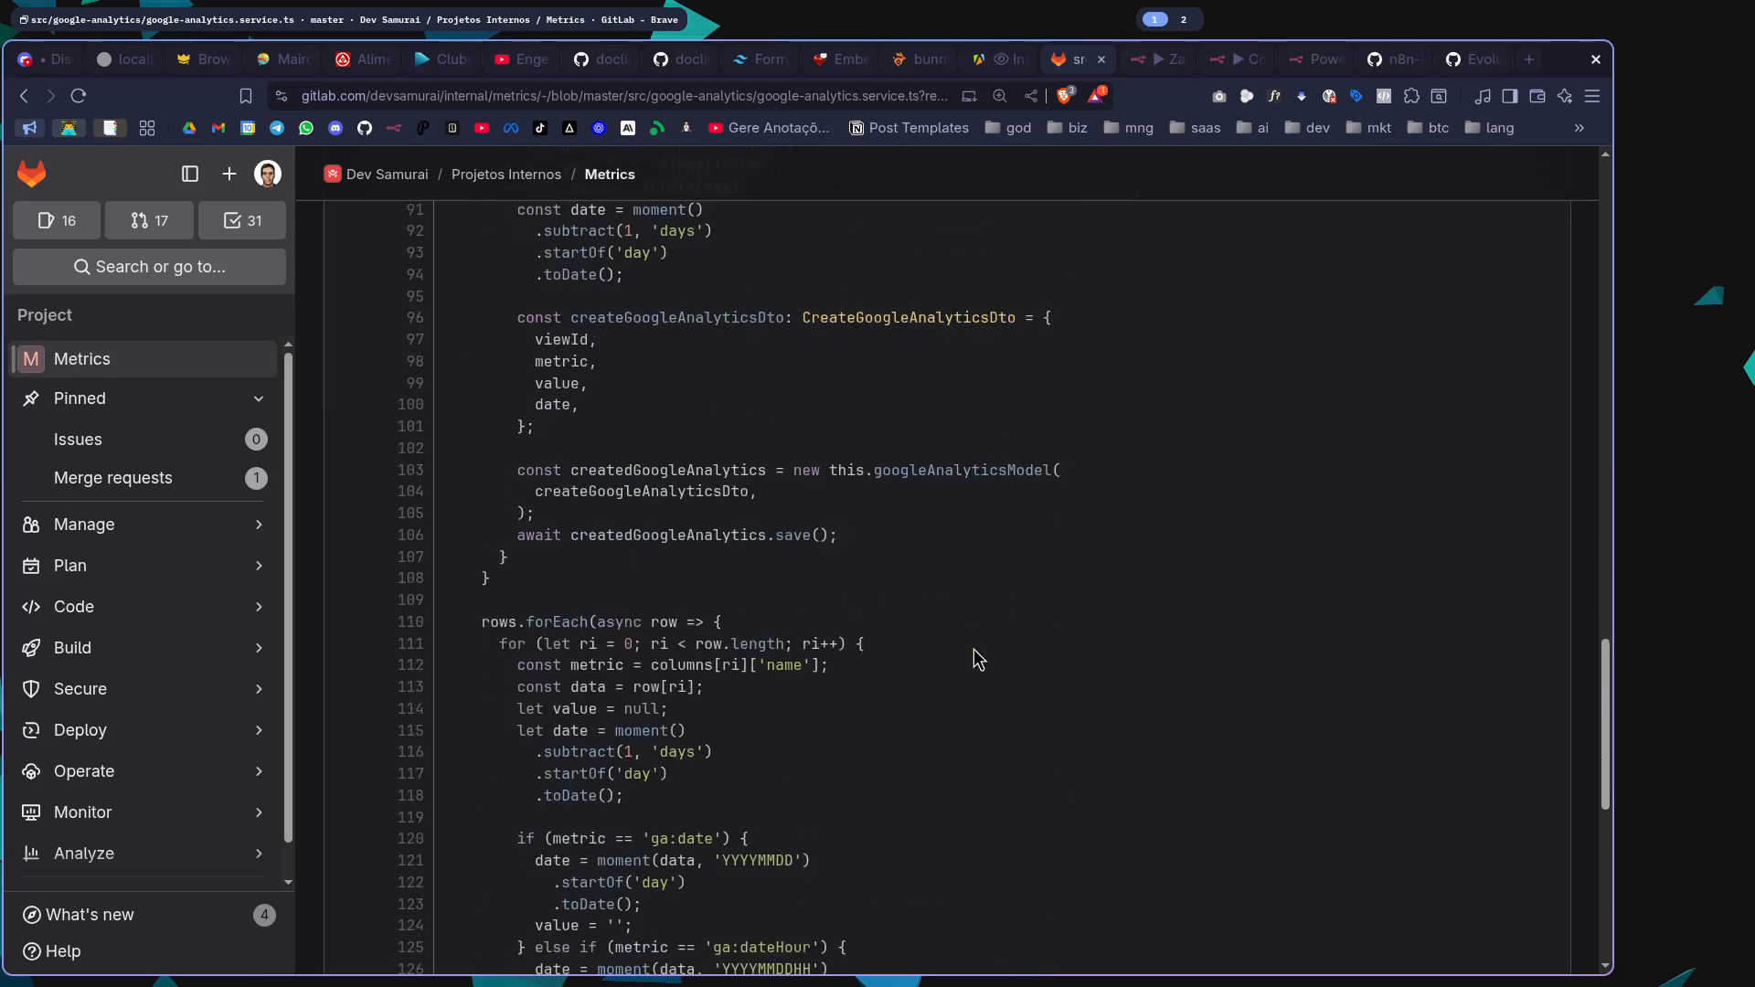
scroll(978, 658, down, 7)
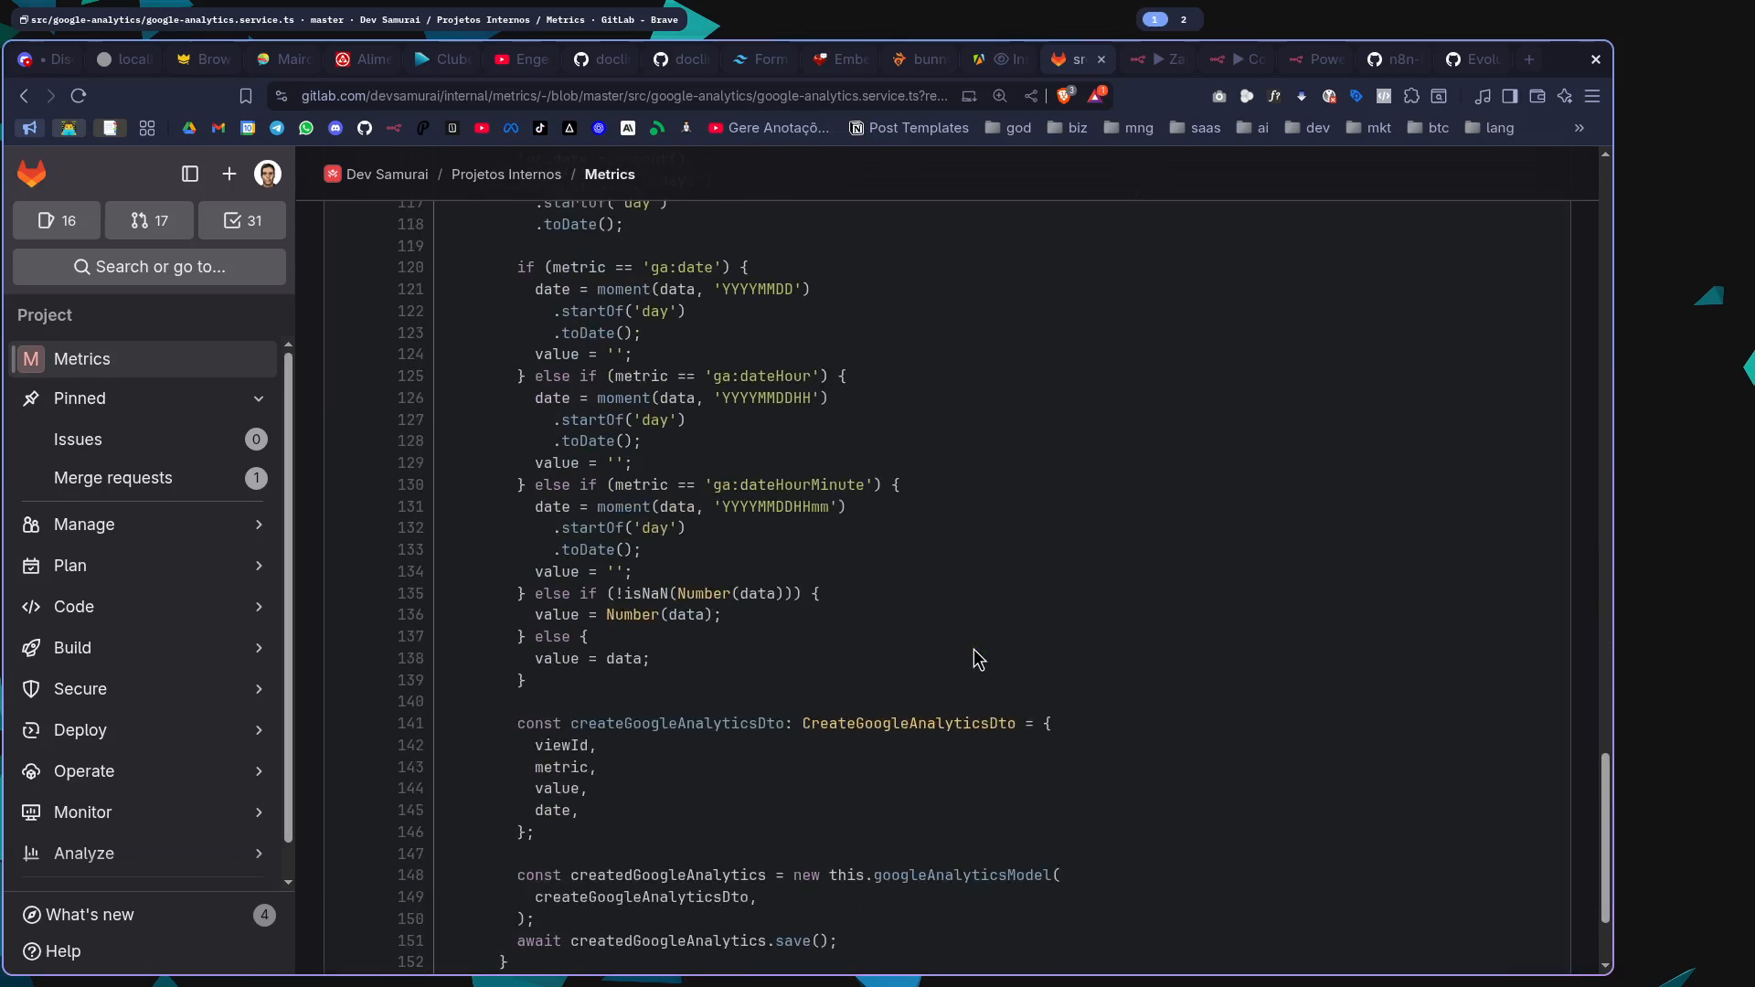
scroll(749, 443, up, 20)
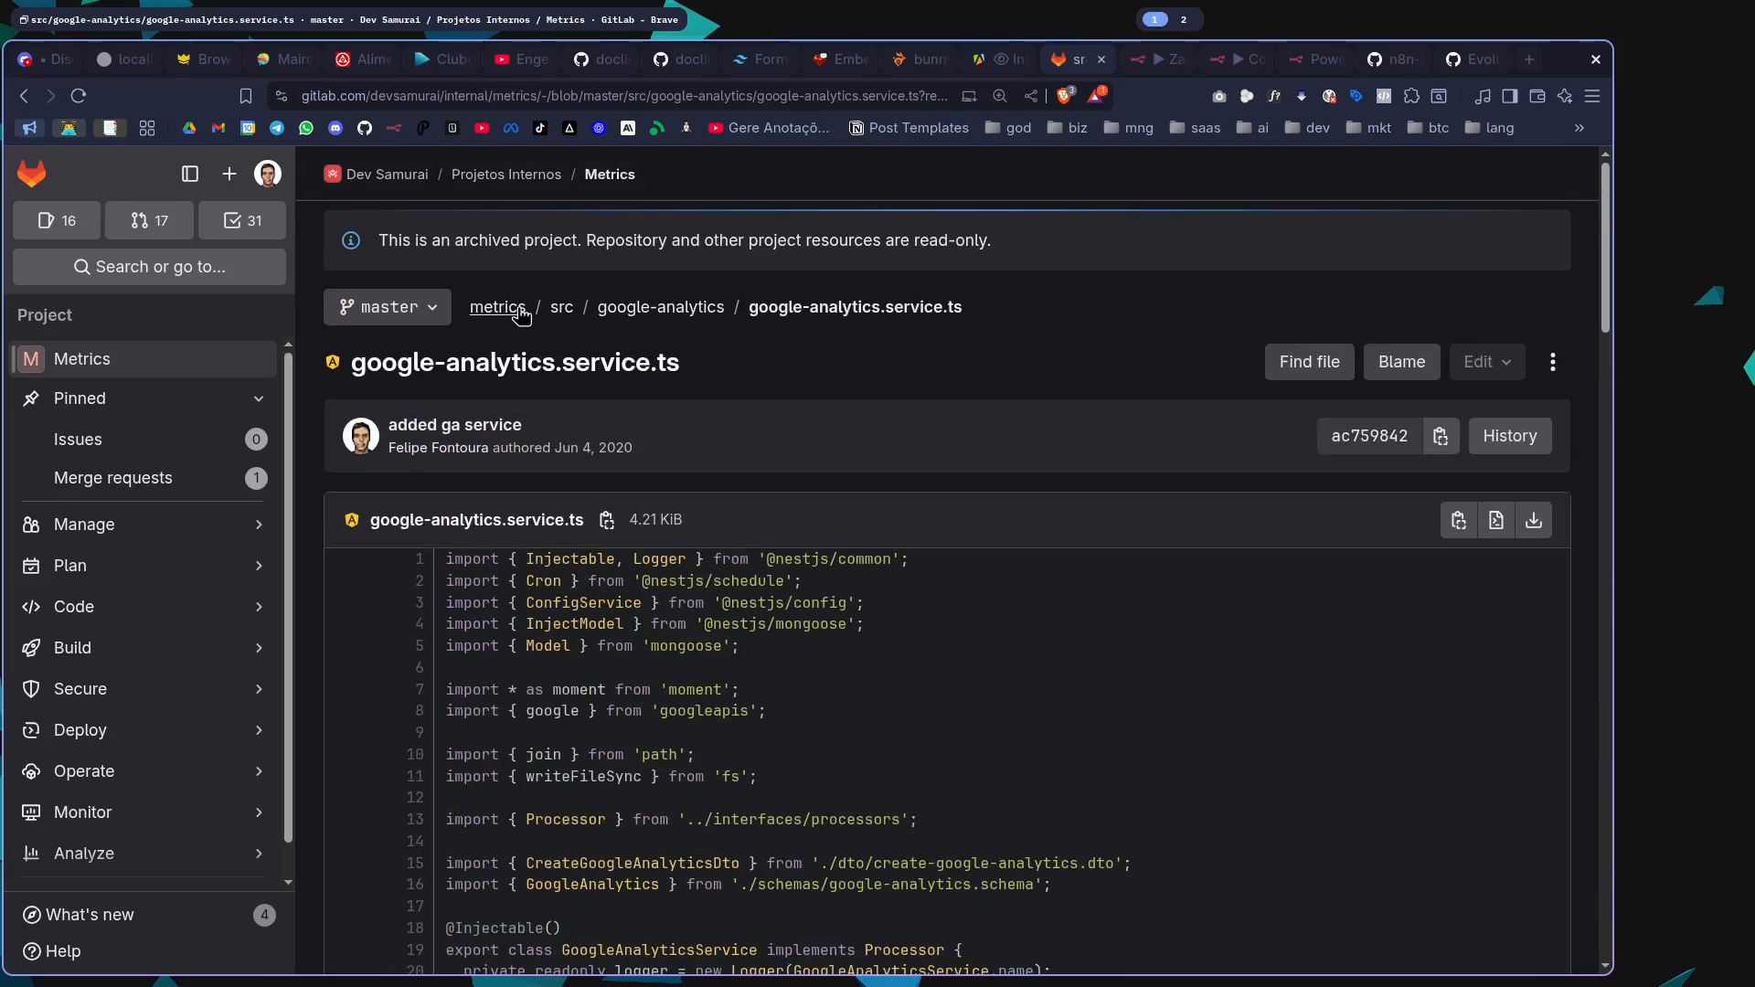
Open the root folder of the metrics repository and read through its file list and README
click(498, 307)
scroll(893, 435, down, 7)
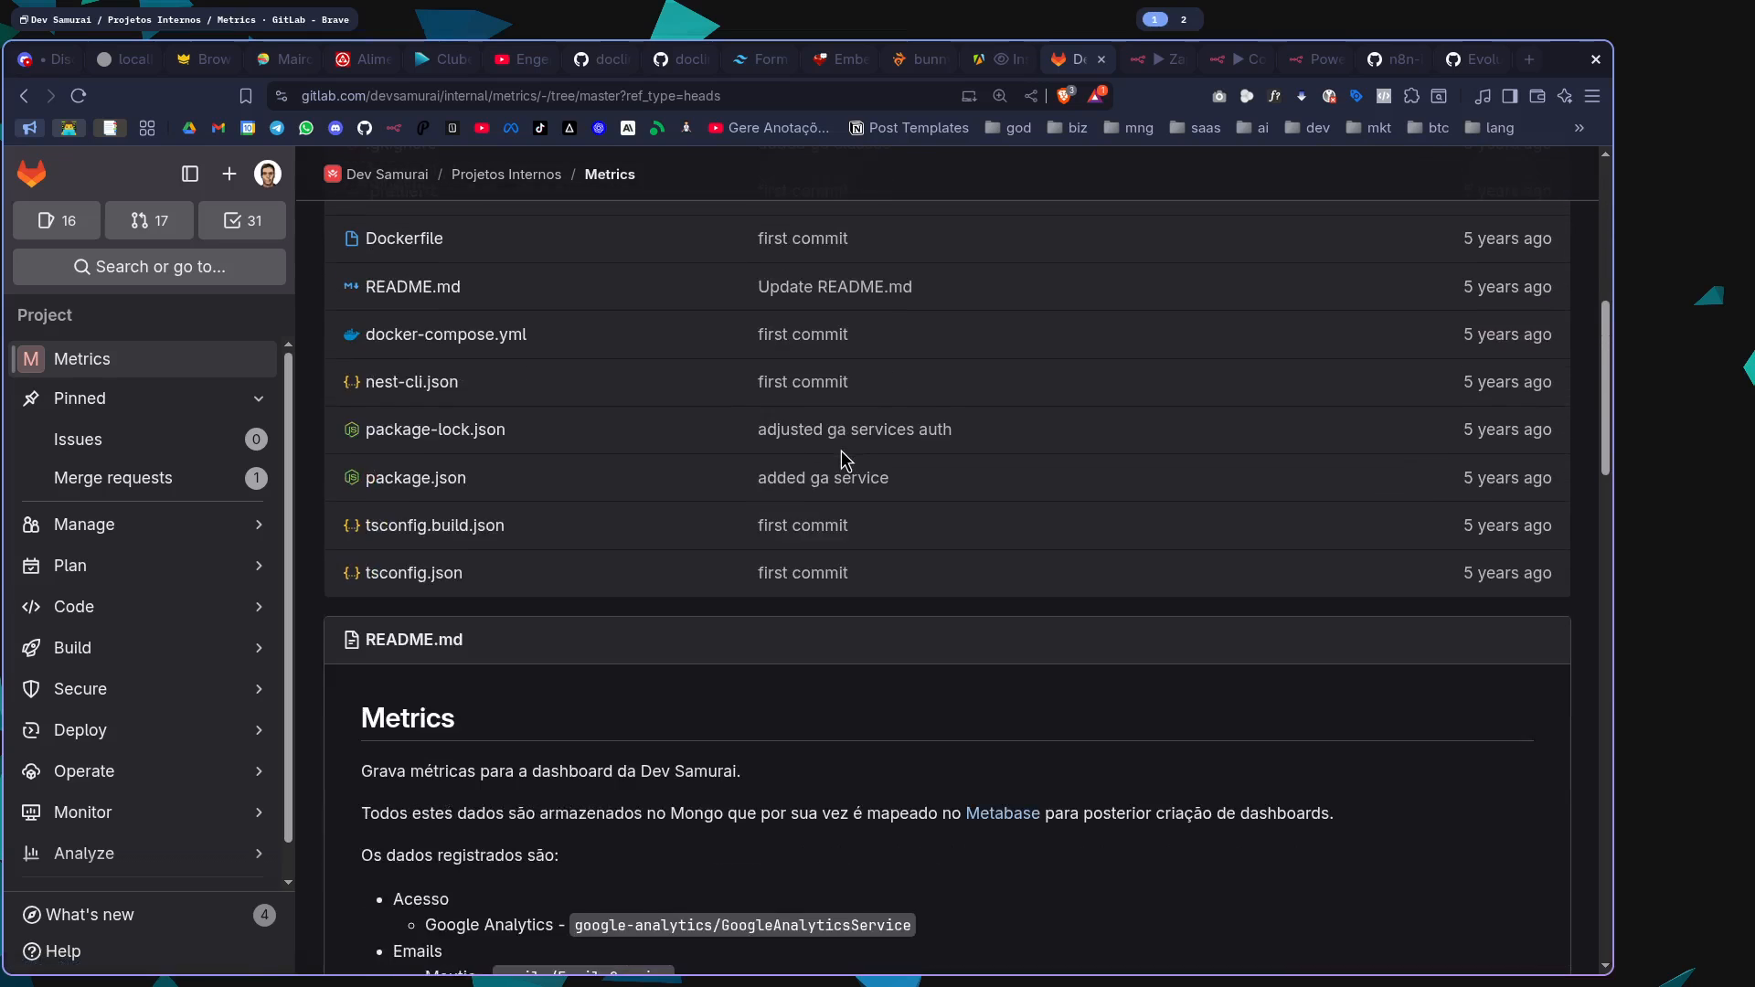
scroll(846, 459, down, 14)
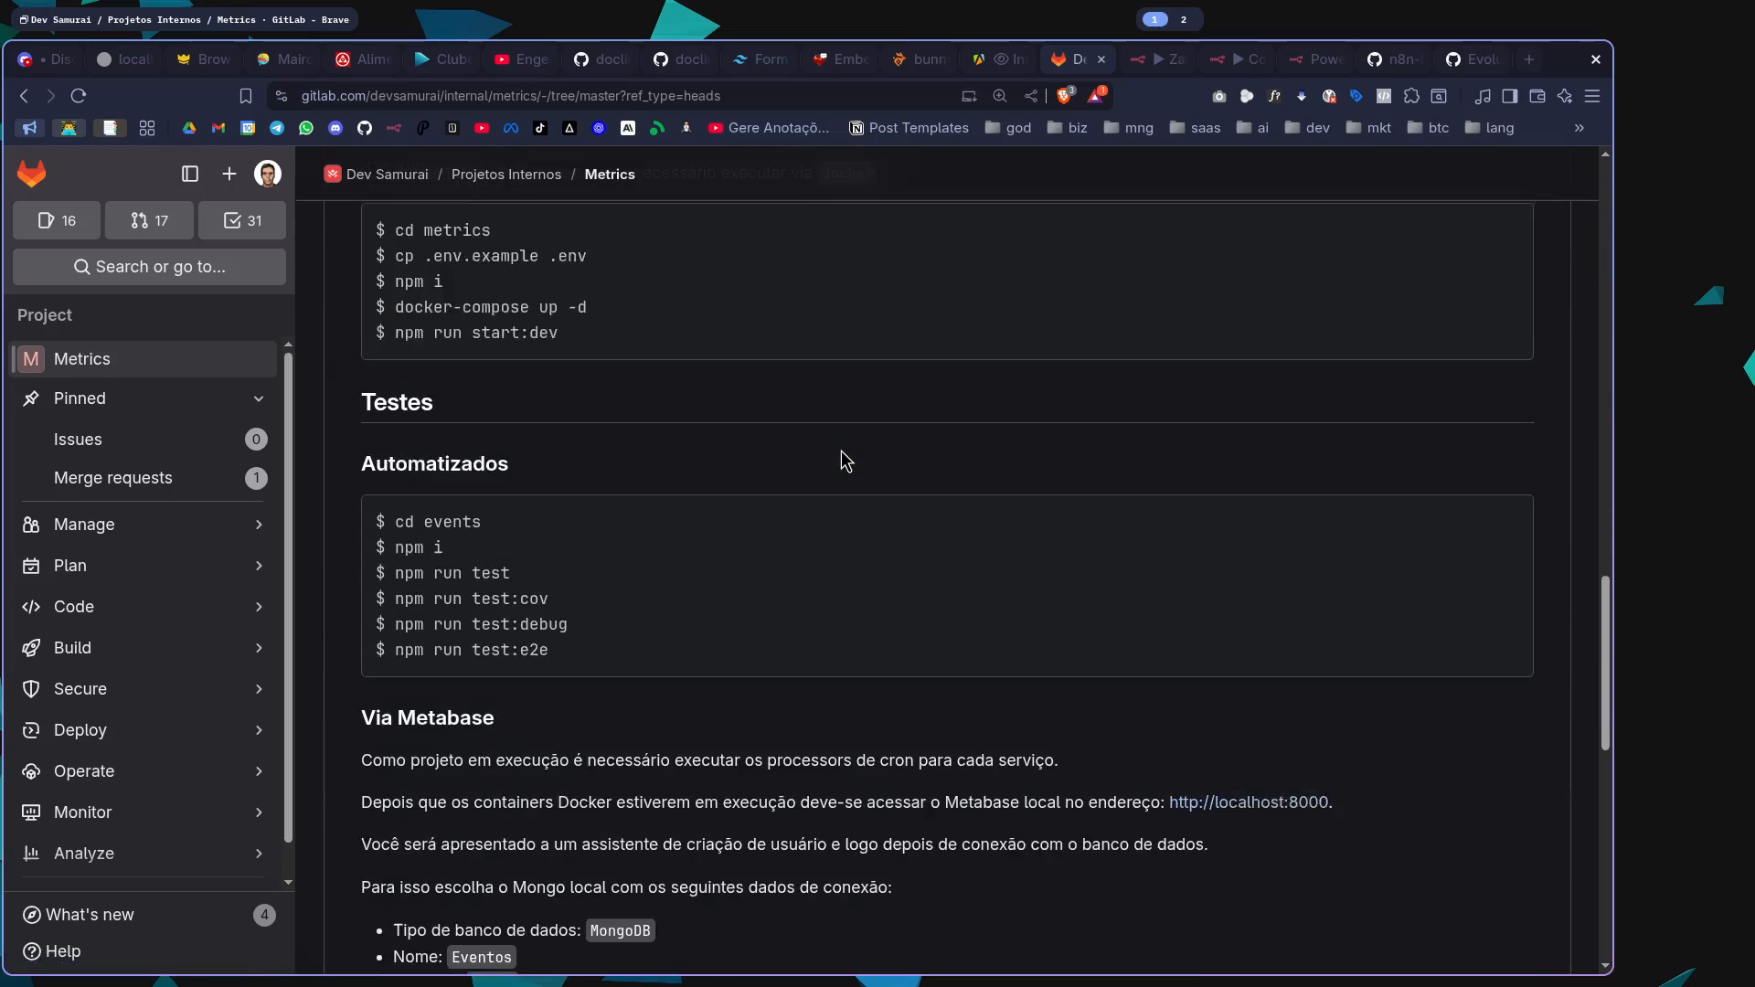
scroll(845, 459, down, 12)
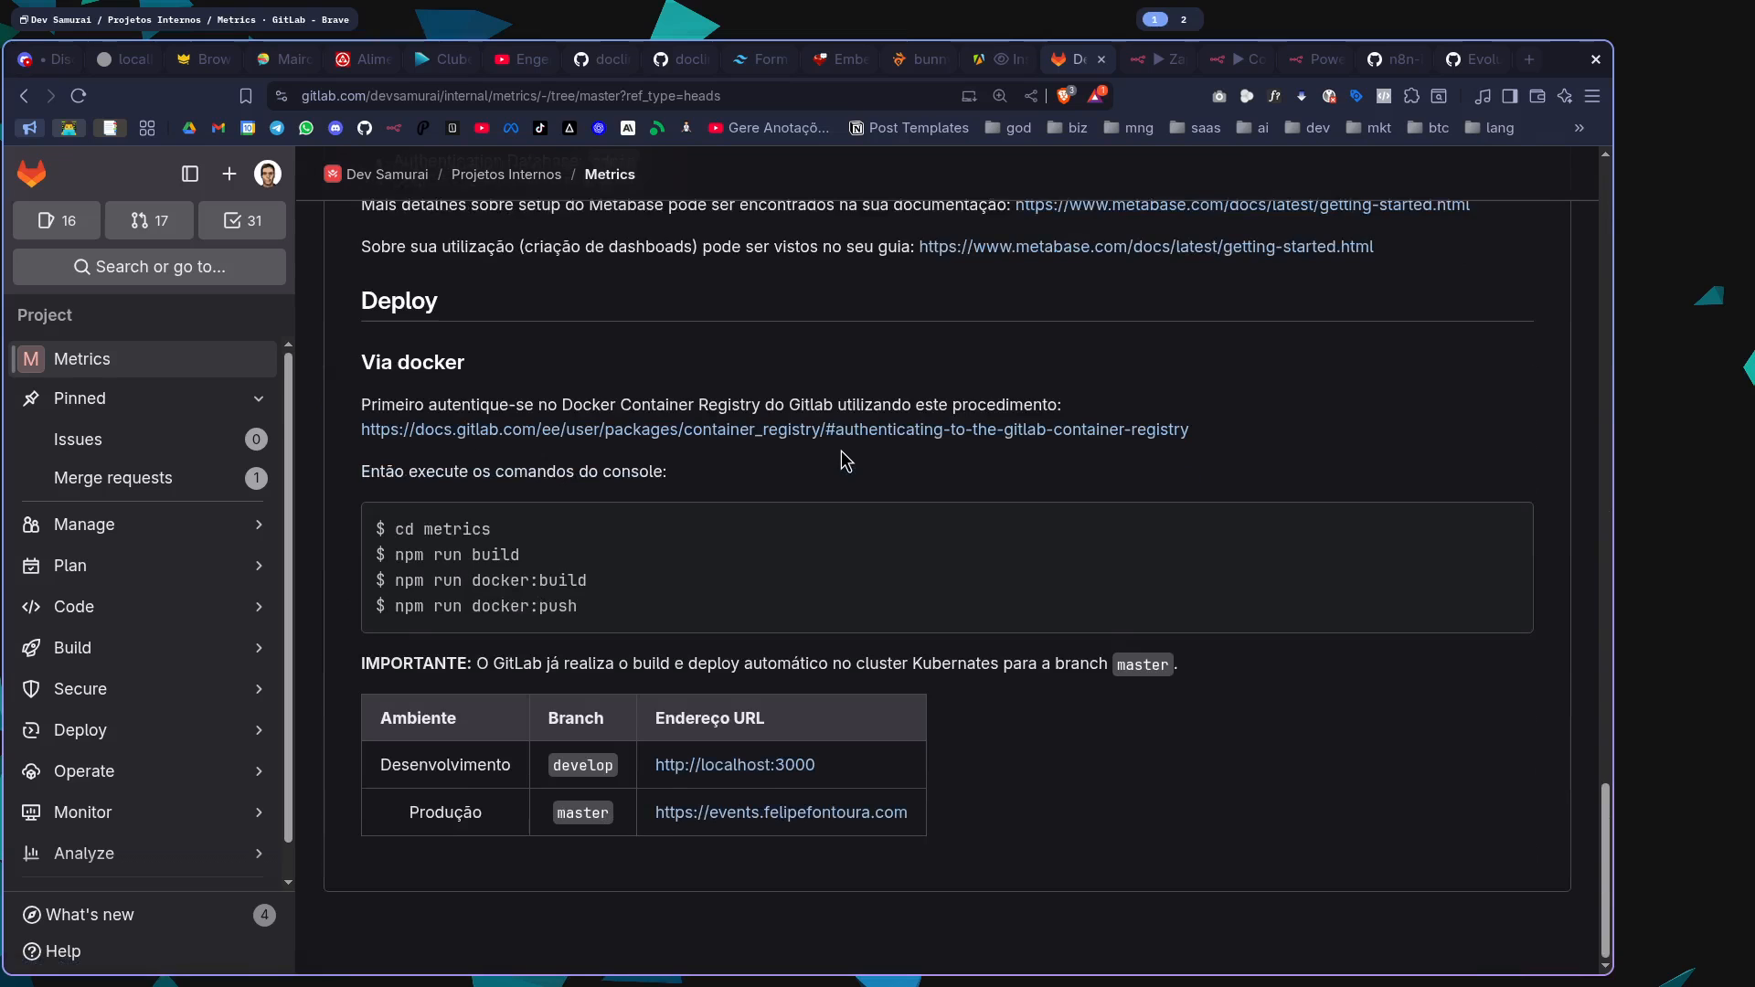
scroll(846, 459, up, 20)
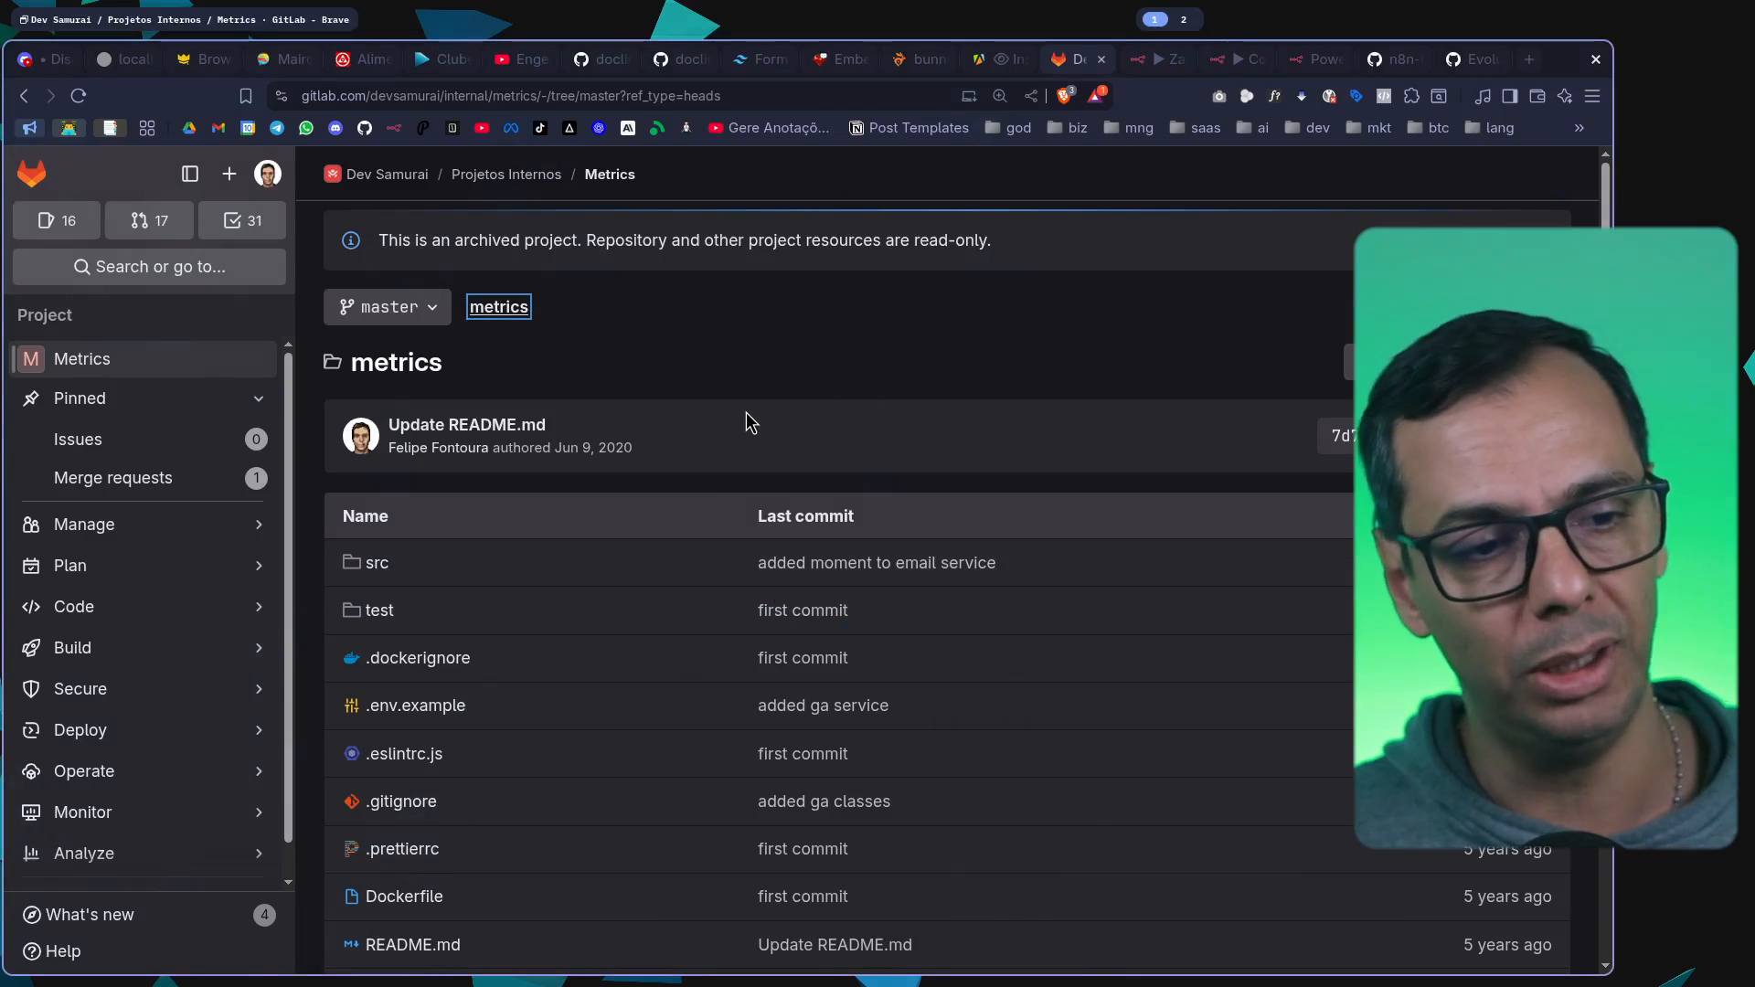
click(792, 341)
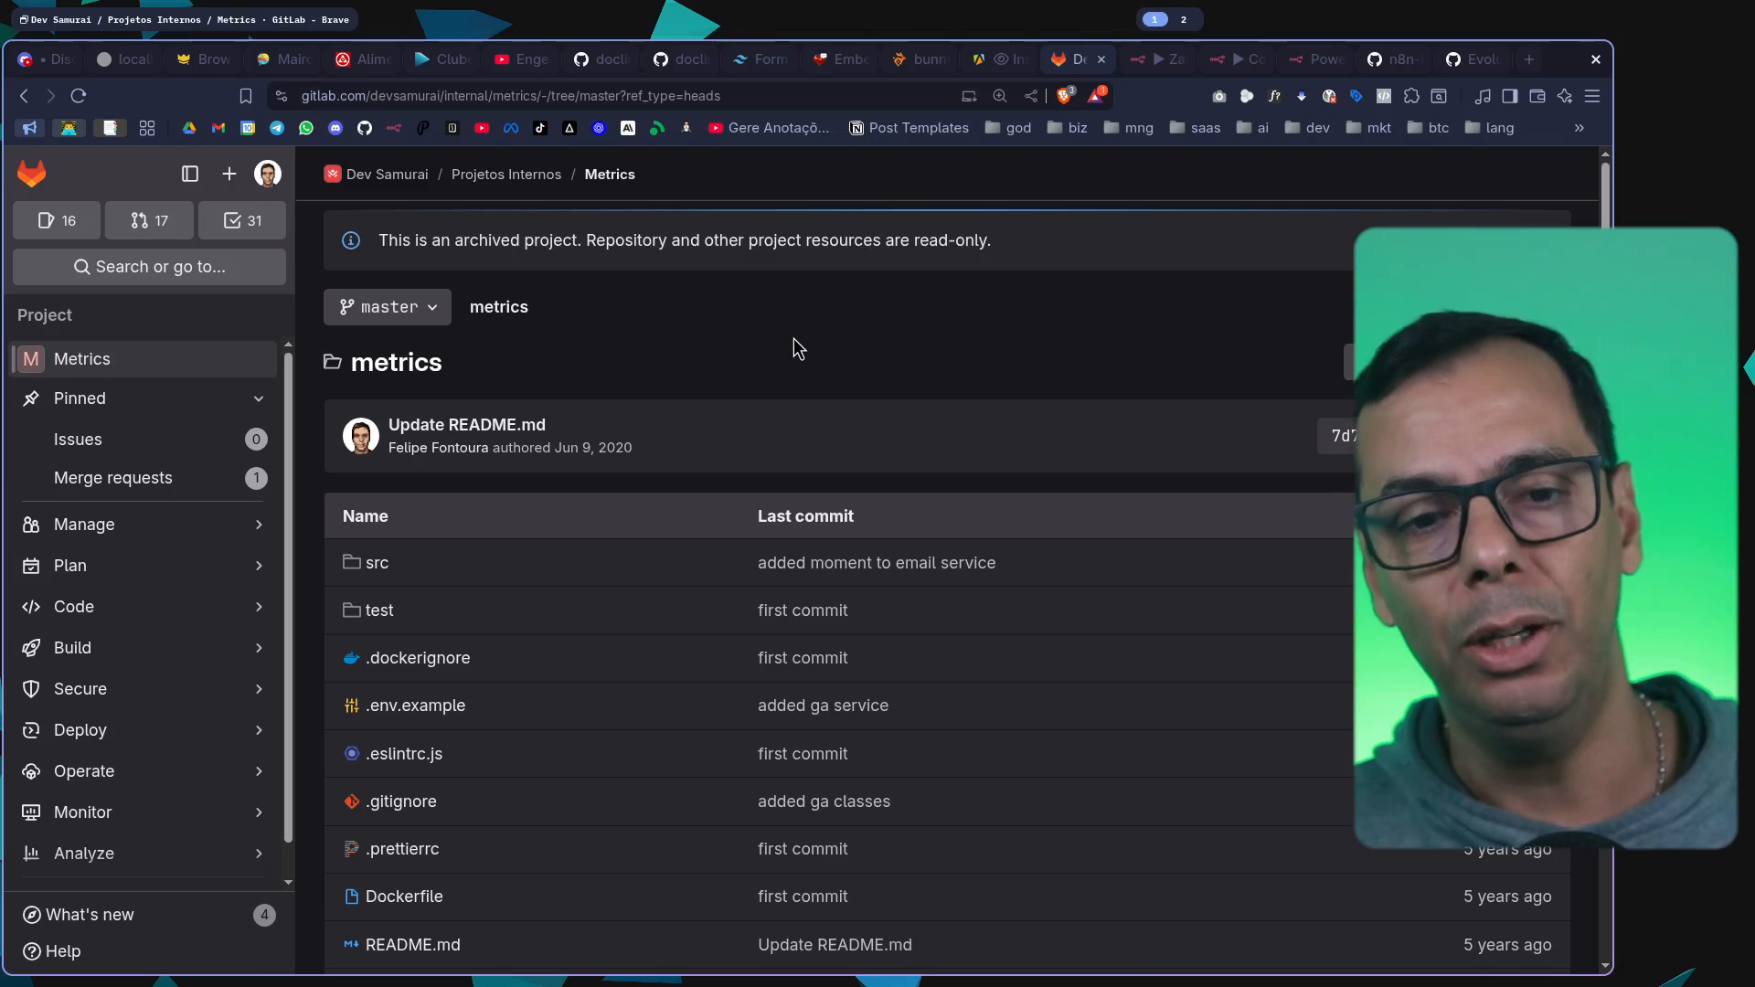
Switch to the ZapCash | AI Agent workflow in n8n and examine its Tenant ID, Onboard and Registration sections
click(1153, 66)
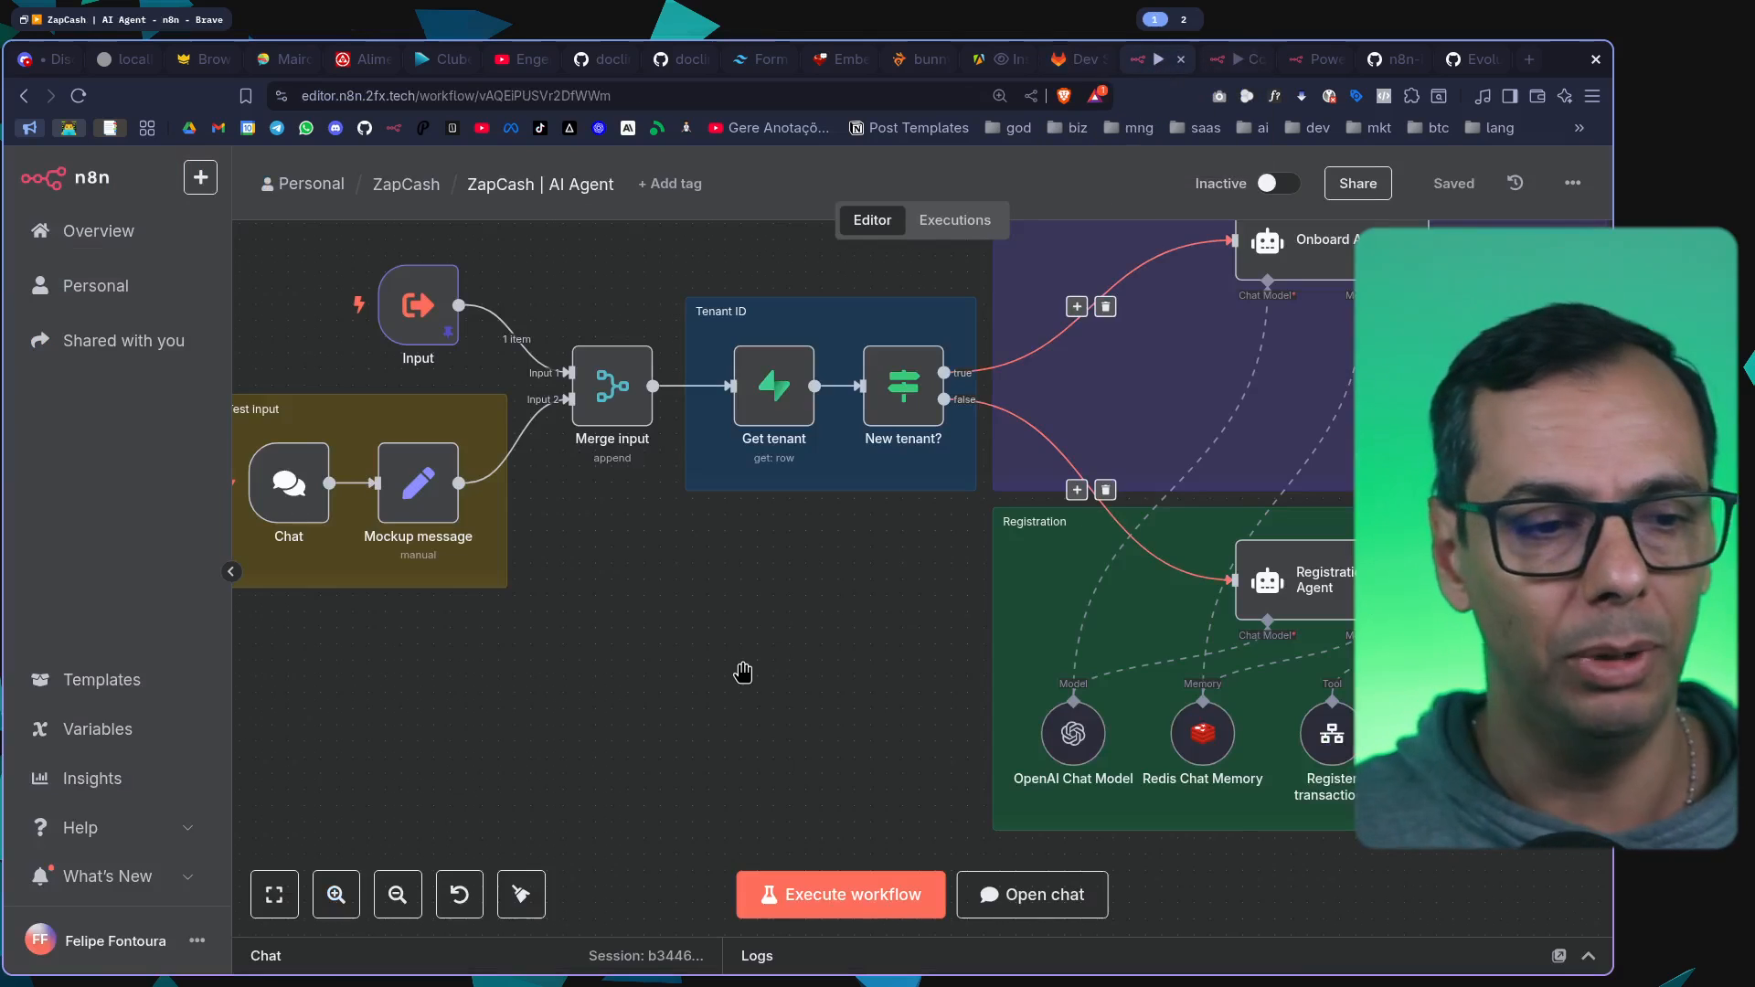
scroll(741, 674, down, 3)
scroll(1293, 428, up, 2)
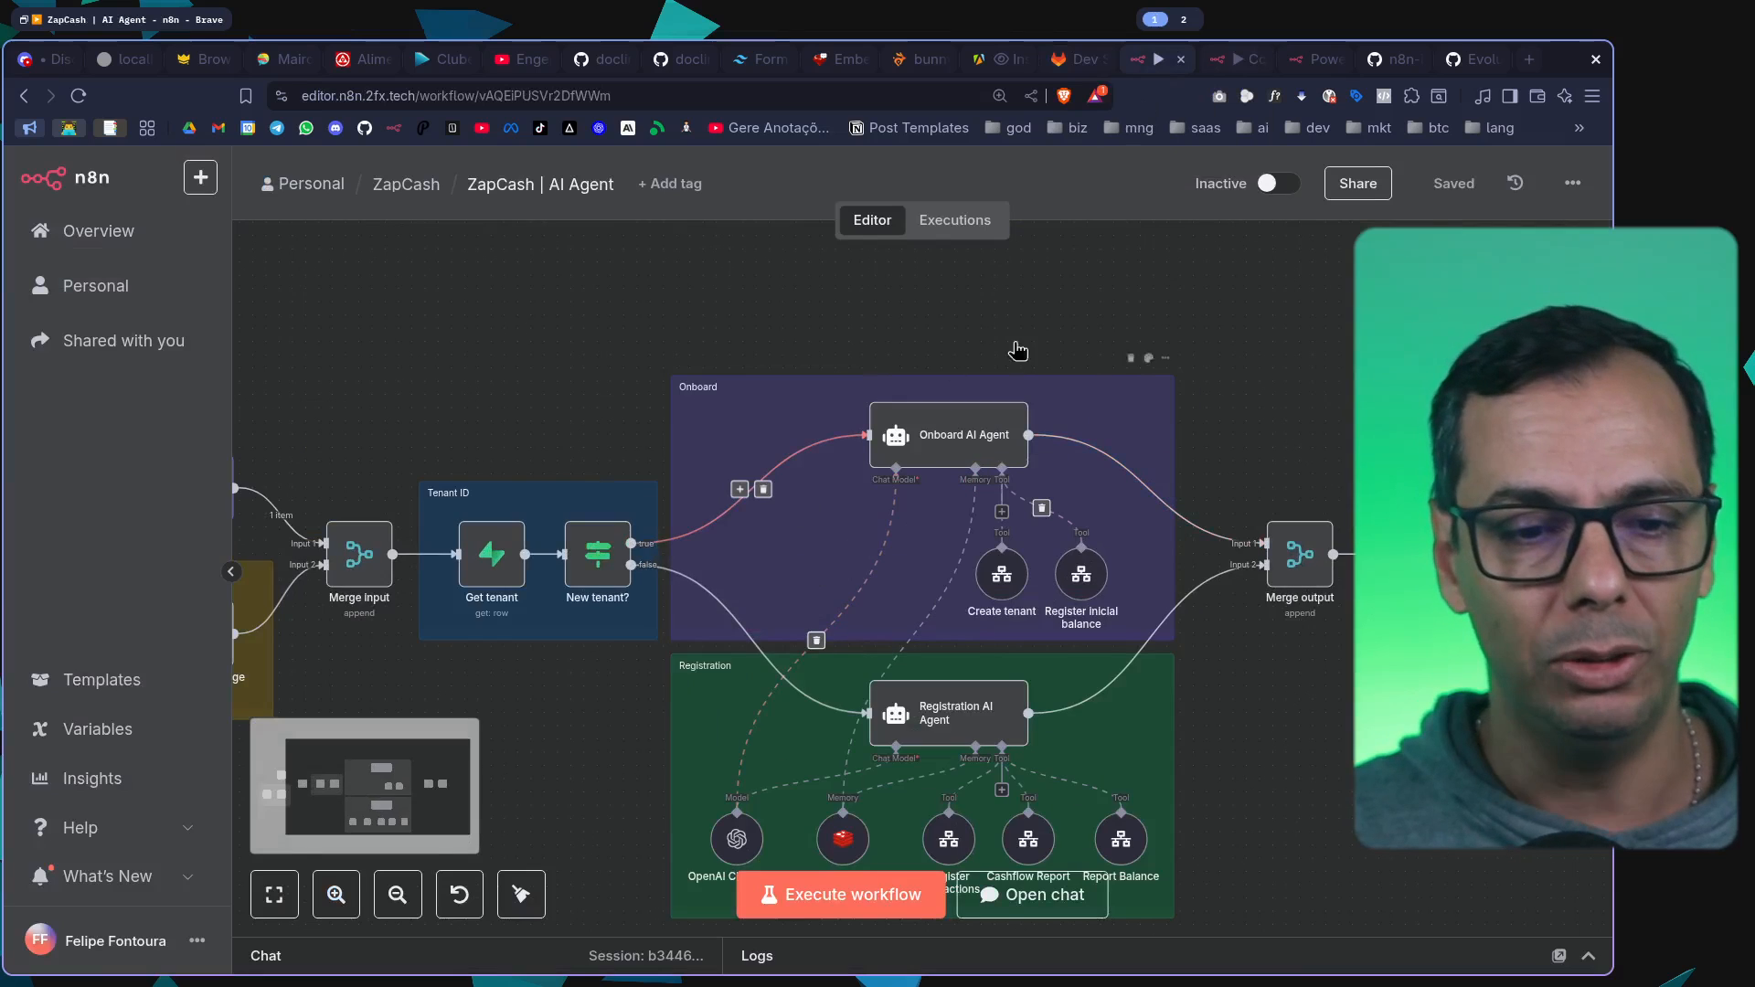
Switch to the Convexa conversational AI workflow and examine its AI Agent section up close
click(1237, 66)
scroll(764, 594, down, 3)
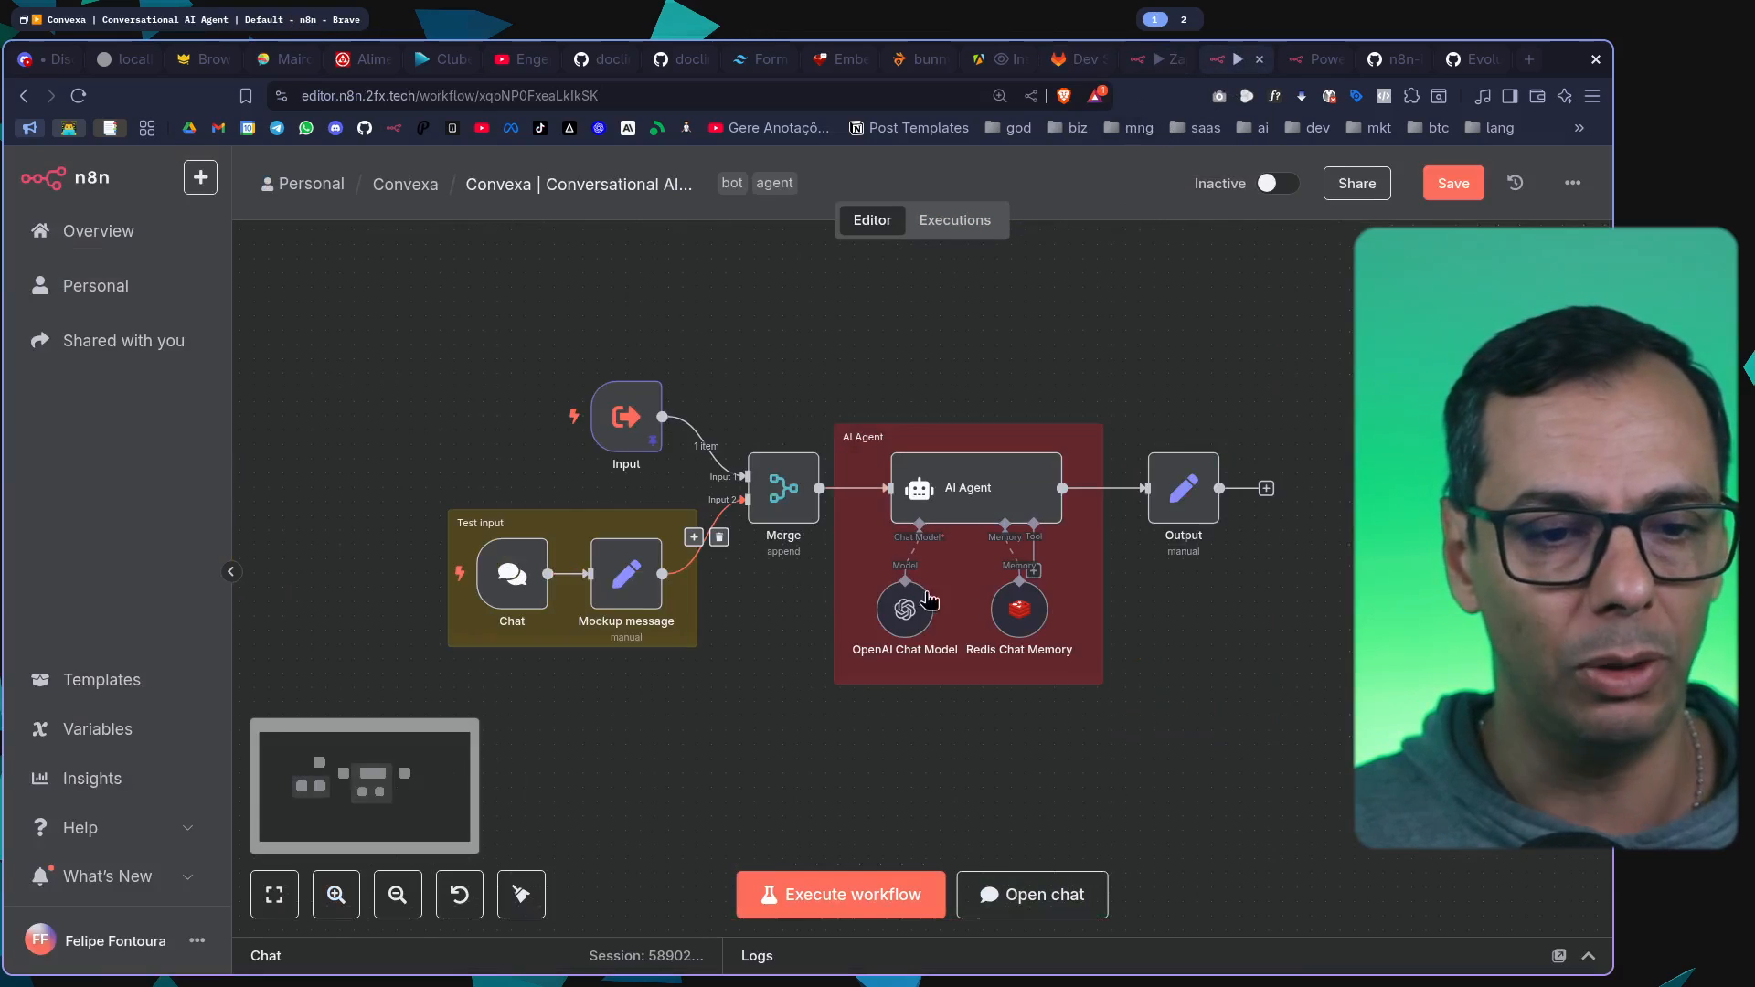
drag(1295, 655, 1064, 518)
scroll(768, 370, up, 3)
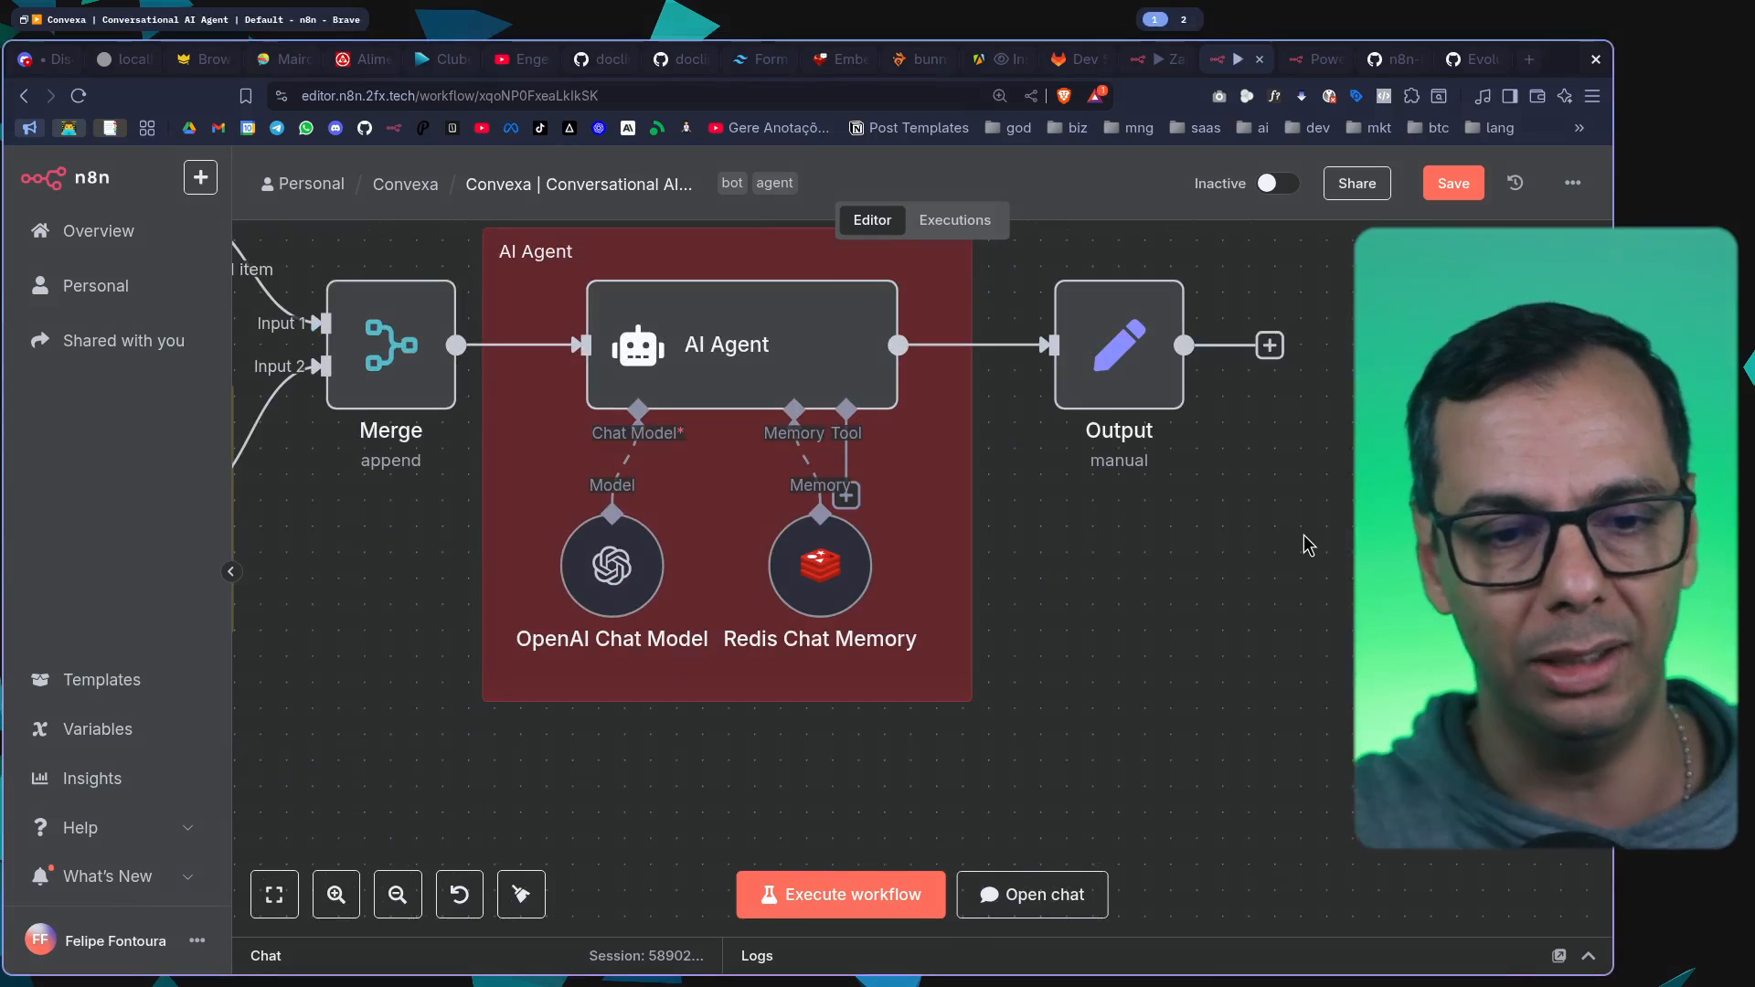
Delete the connection between the AI Agent and Output nodes, and reconnect the two nodes
click(1003, 345)
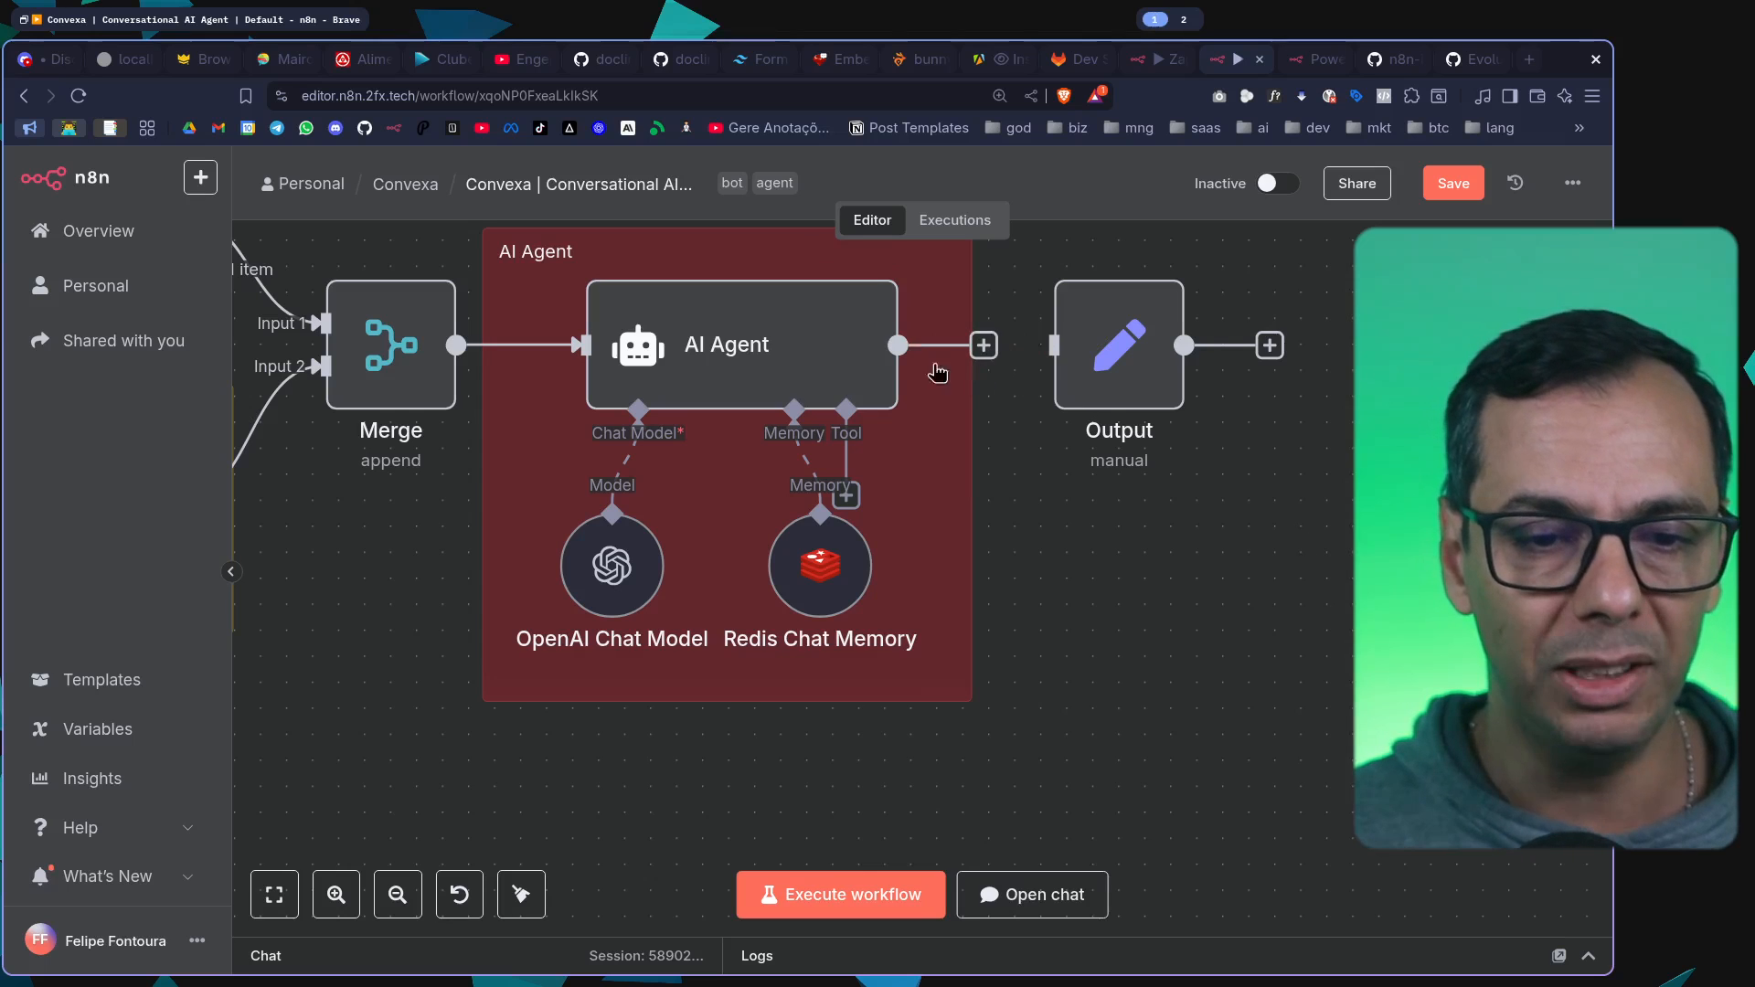
drag(898, 344, 1021, 319)
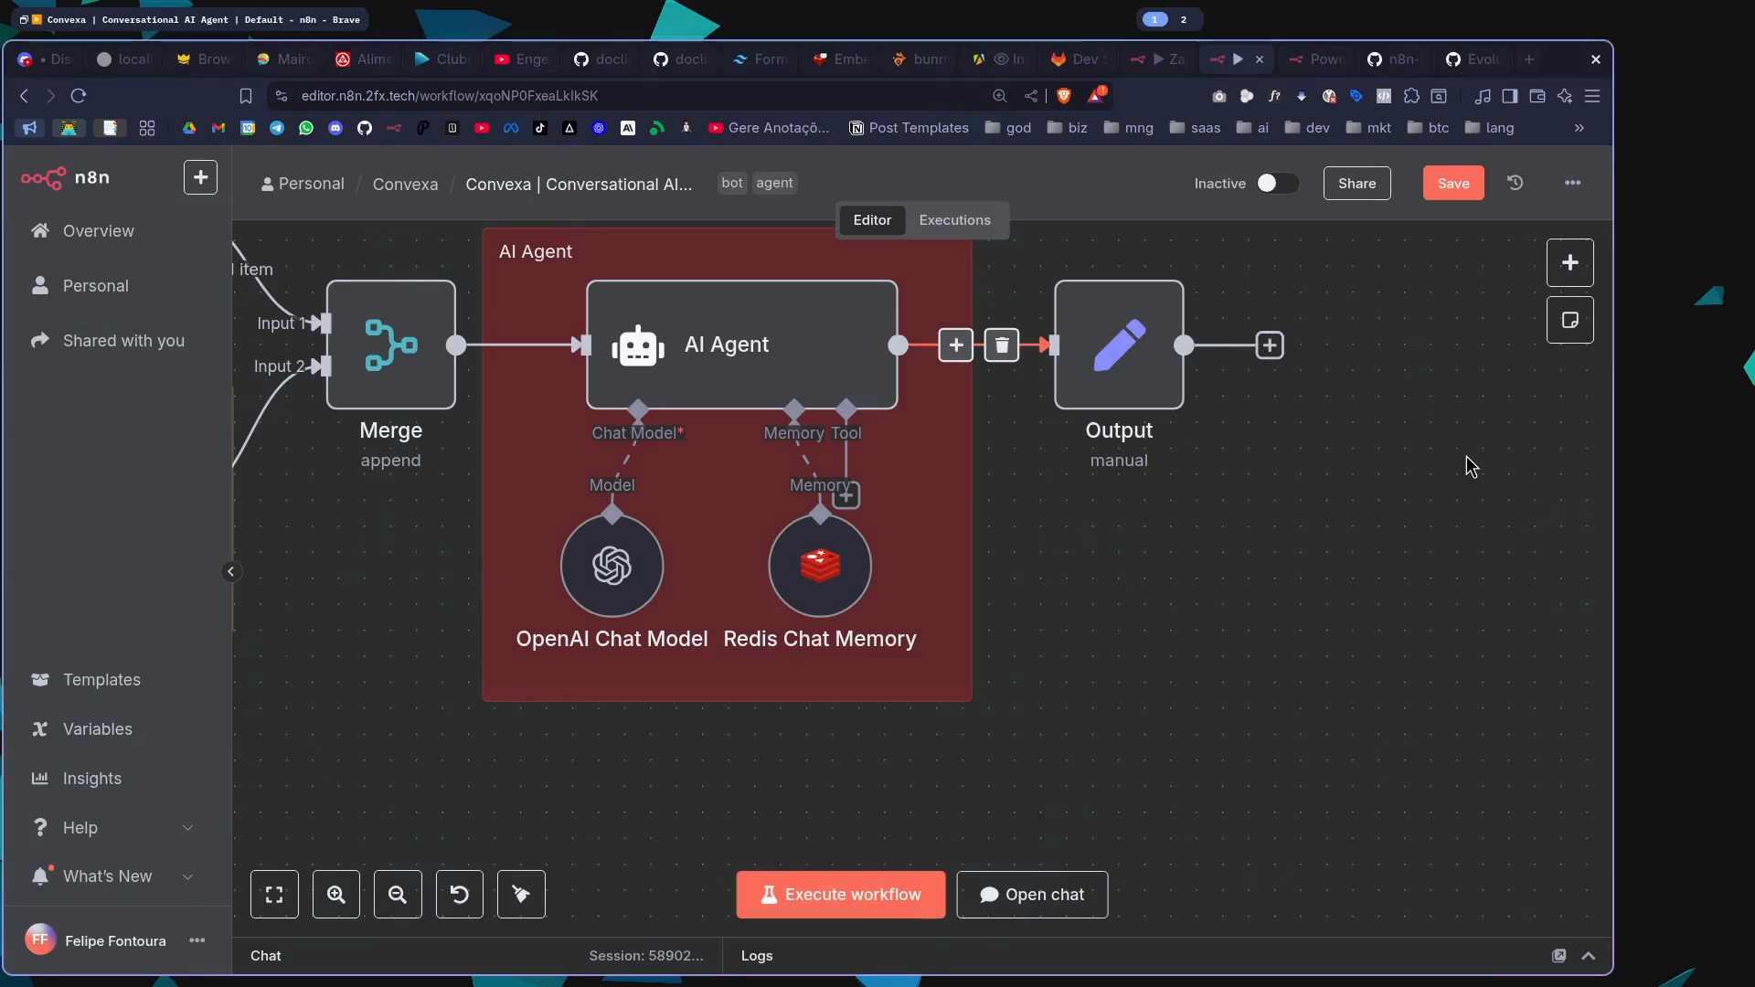
Glance over the Metrics repository's file list on GitLab again and return to the Convexa workflow in n8n
click(1066, 60)
scroll(857, 482, down, 10)
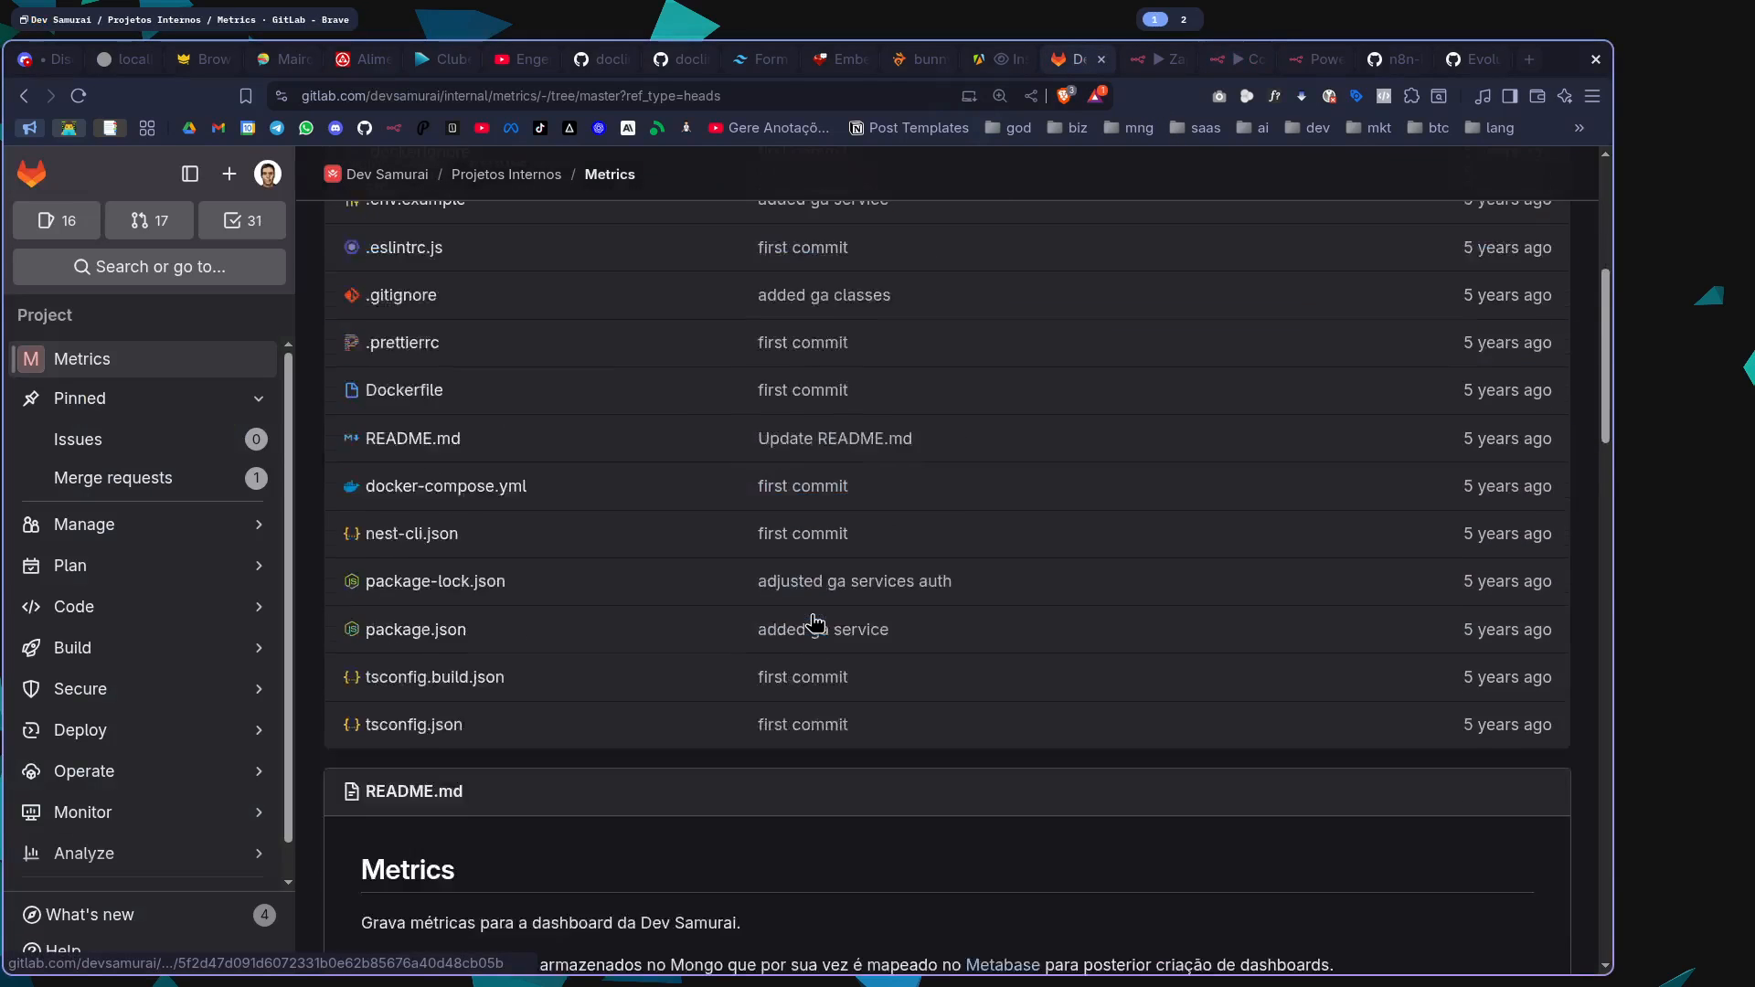
scroll(810, 615, up, 5)
click(1244, 64)
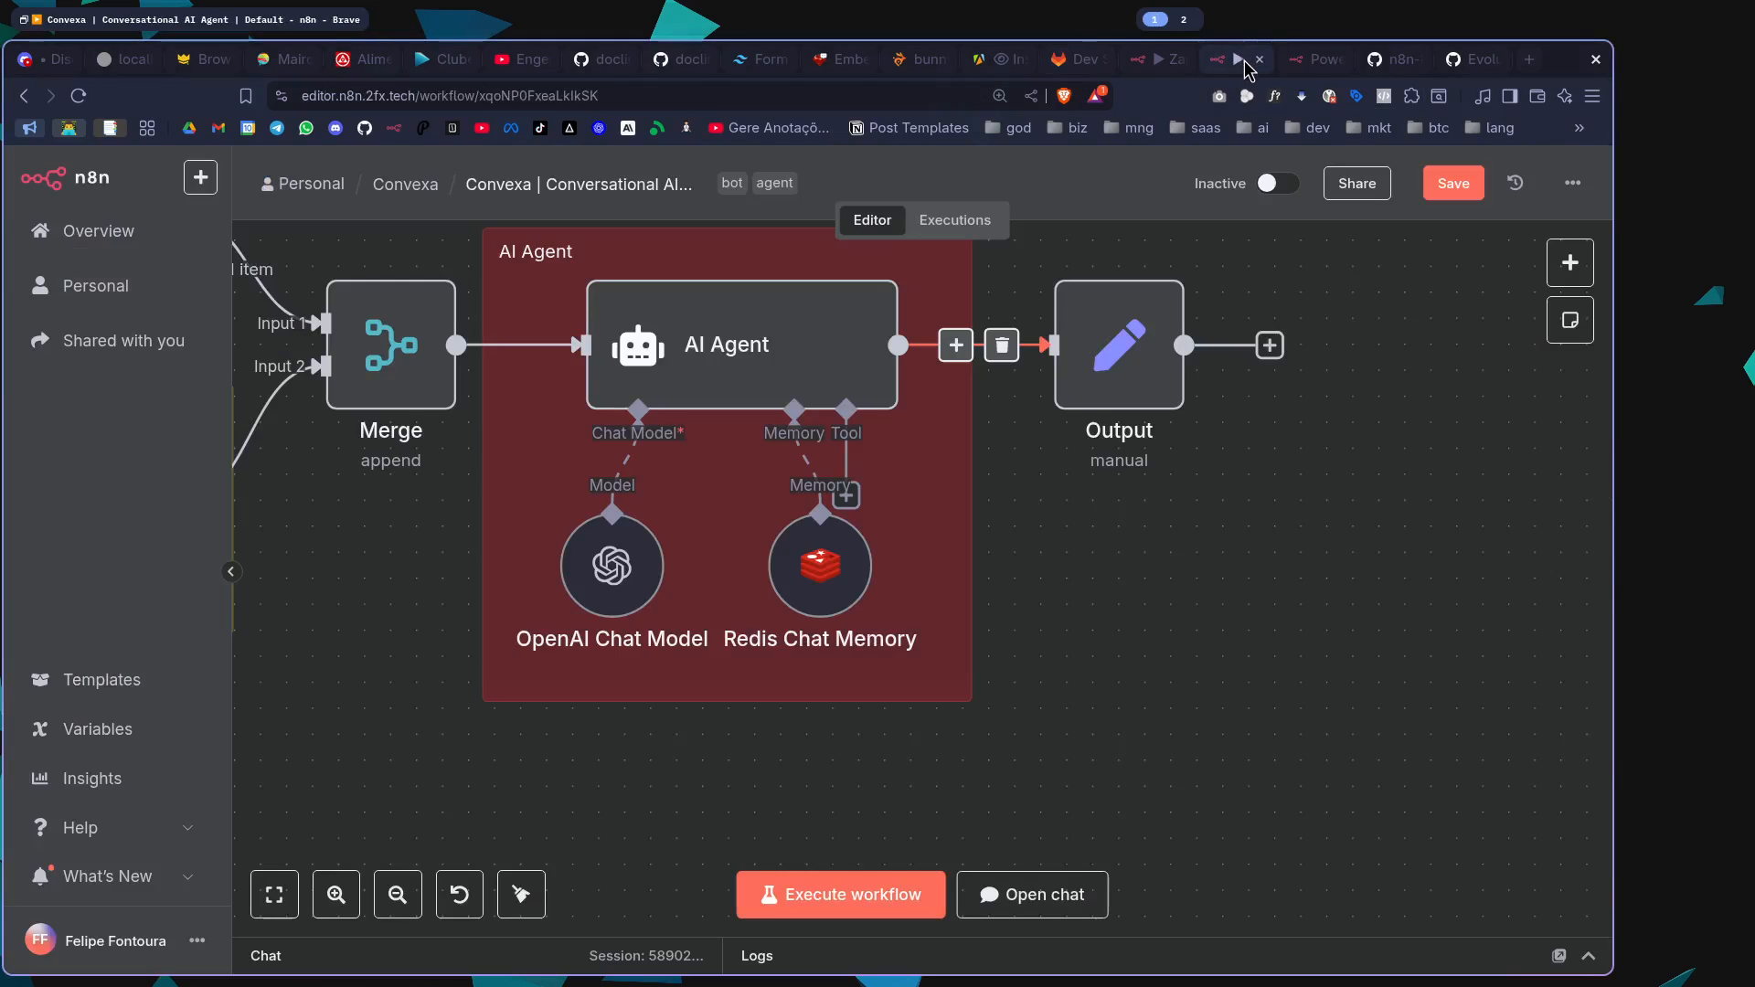
Open the node catalogue and browse the ready-made integrations in the Action in an app category, from Action Network through the Microsoft nodes
click(1567, 264)
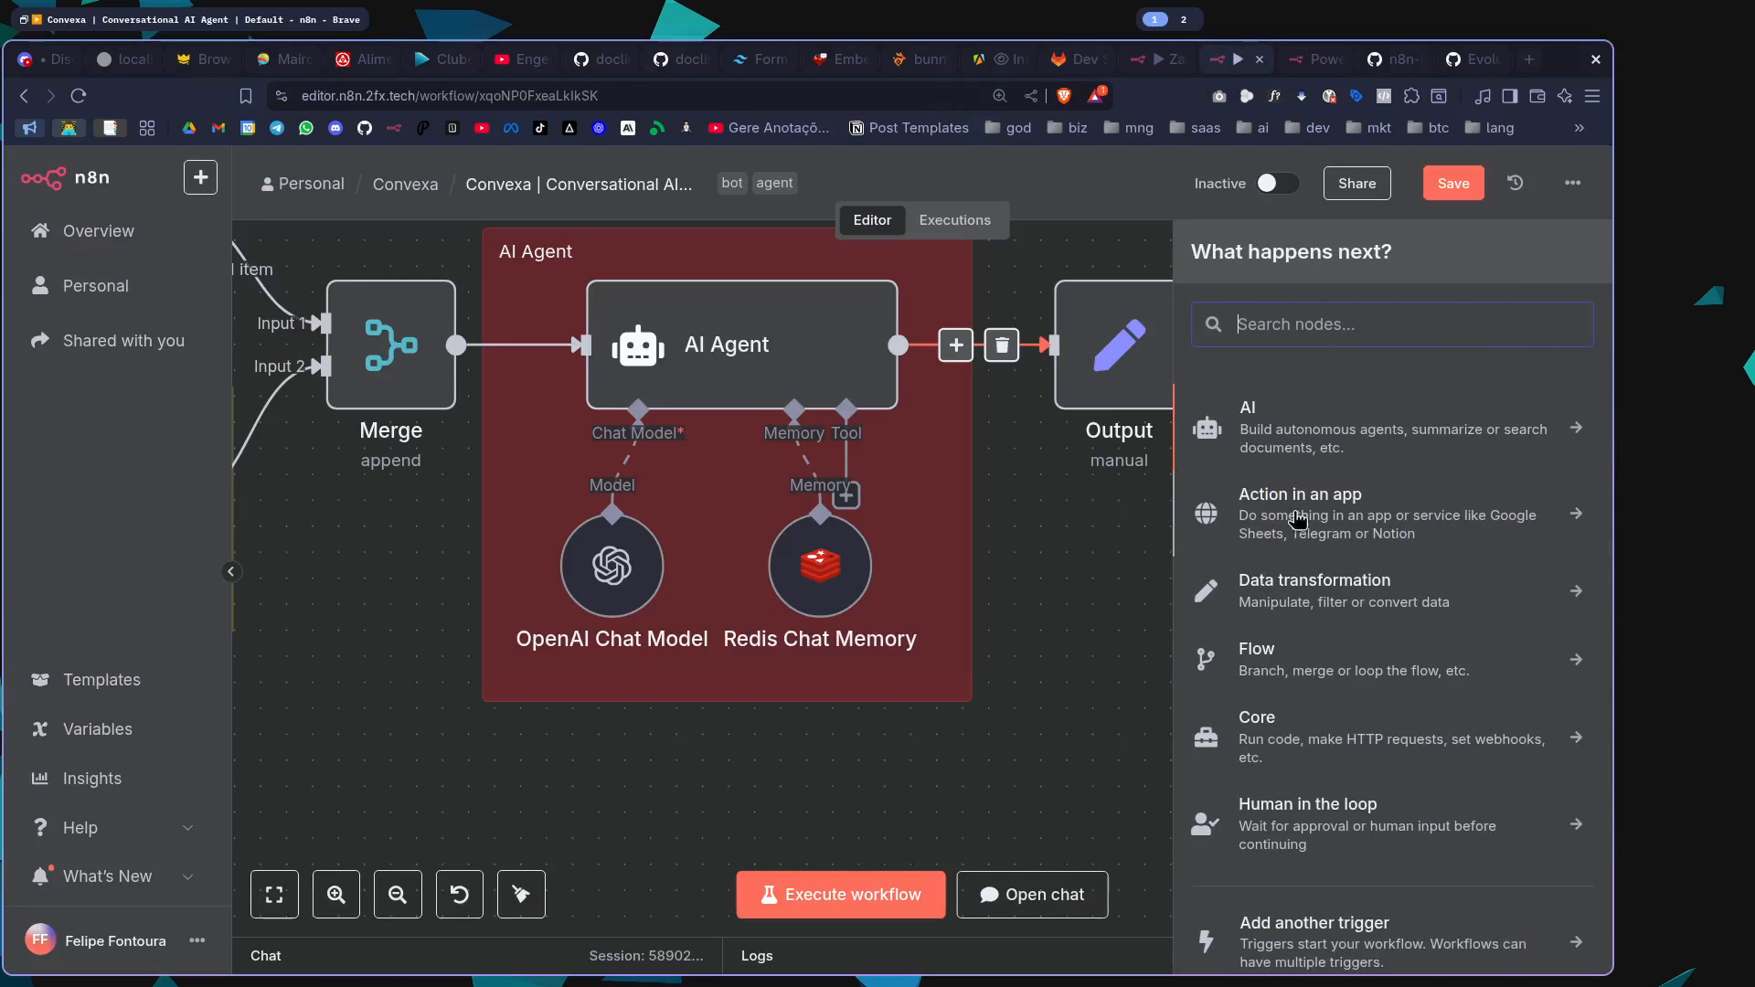
click(1356, 525)
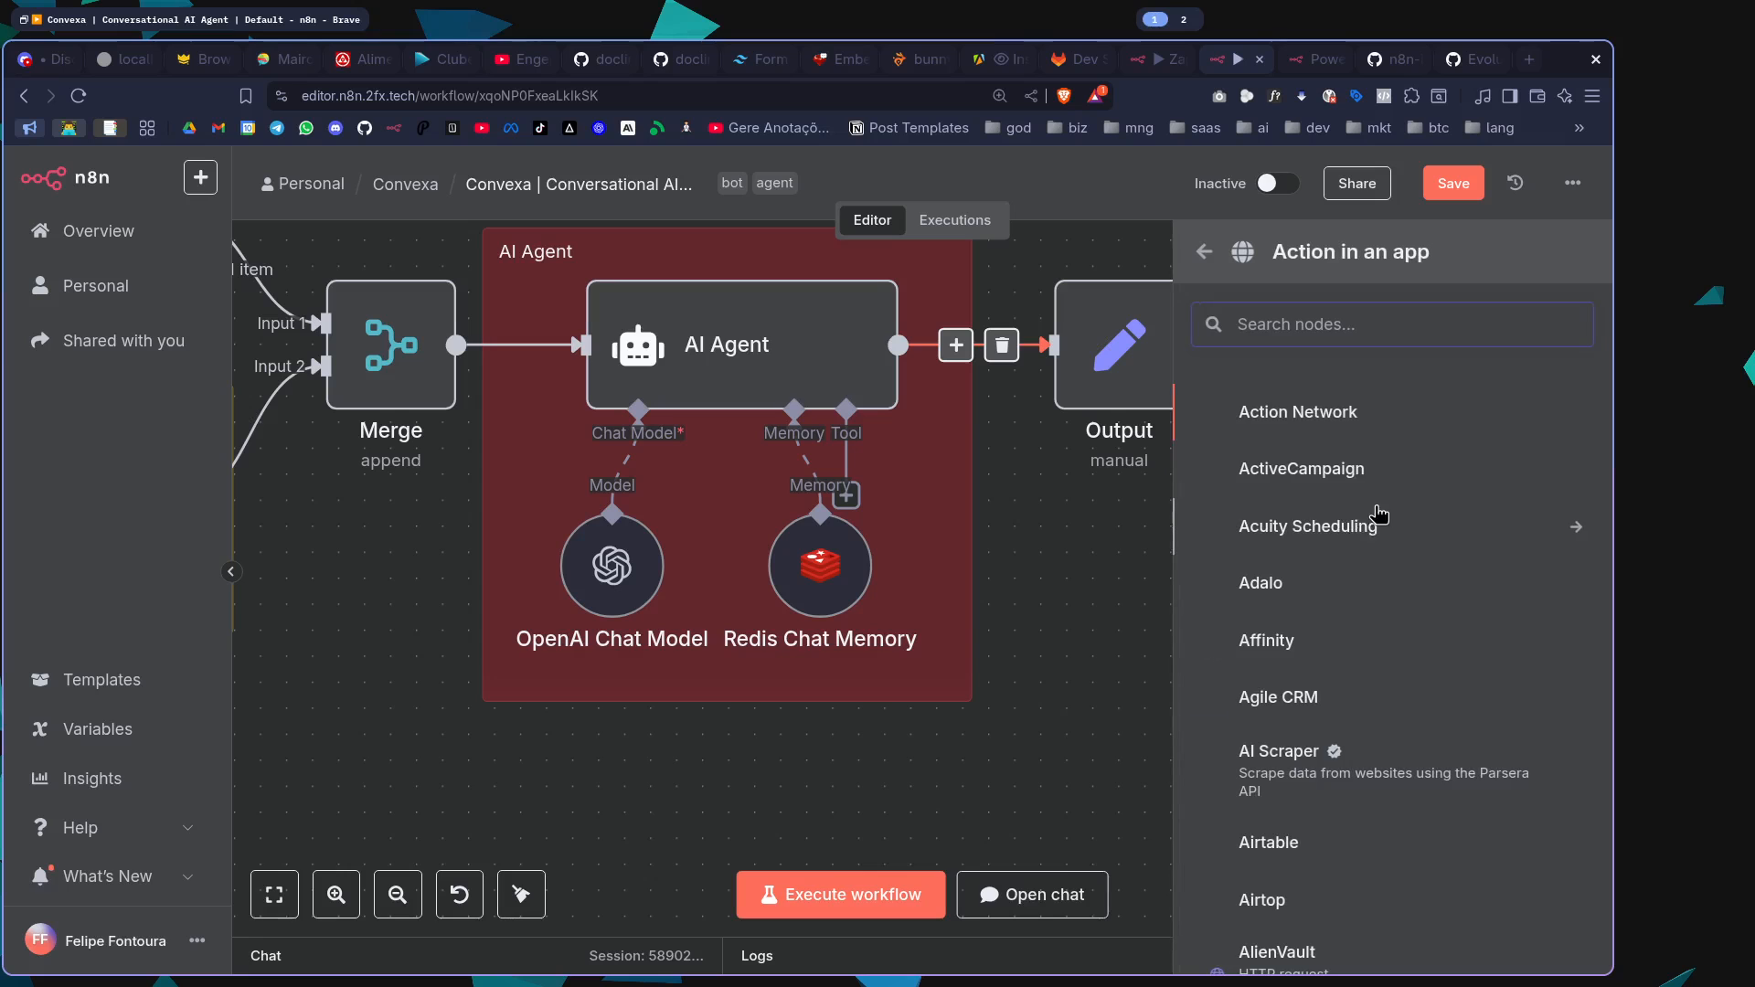
scroll(1371, 519, down, 9)
scroll(1380, 513, down, 4)
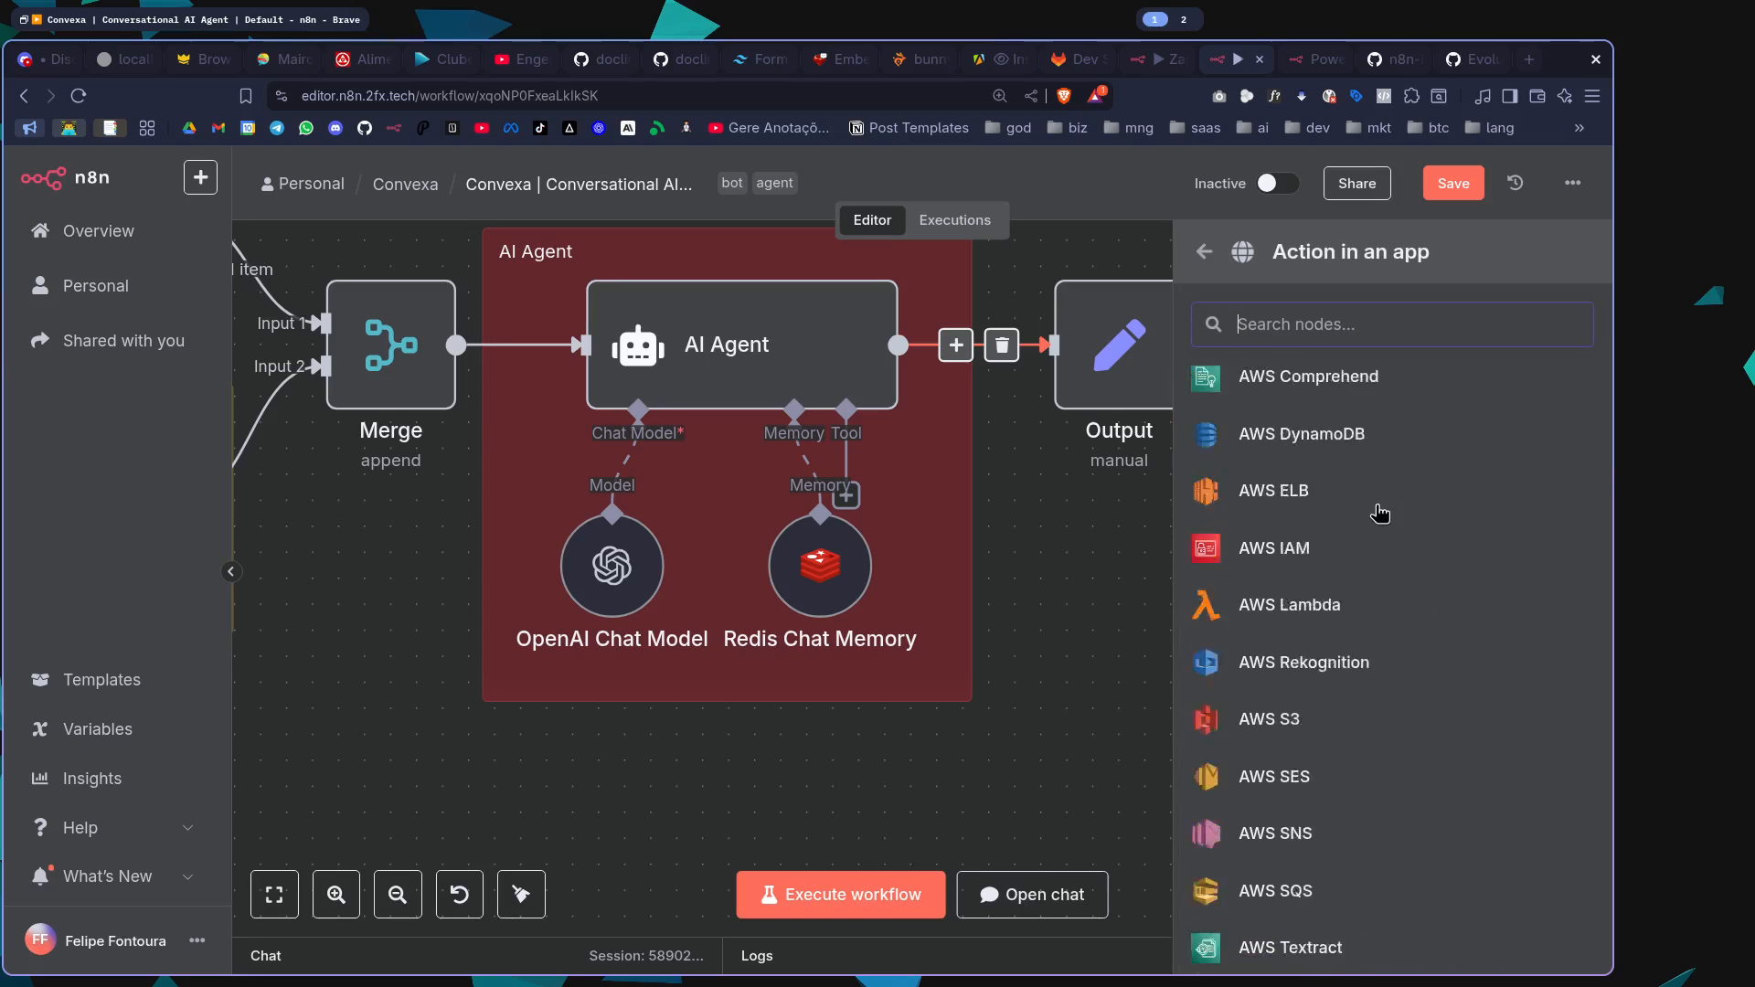
scroll(1380, 513, down, 15)
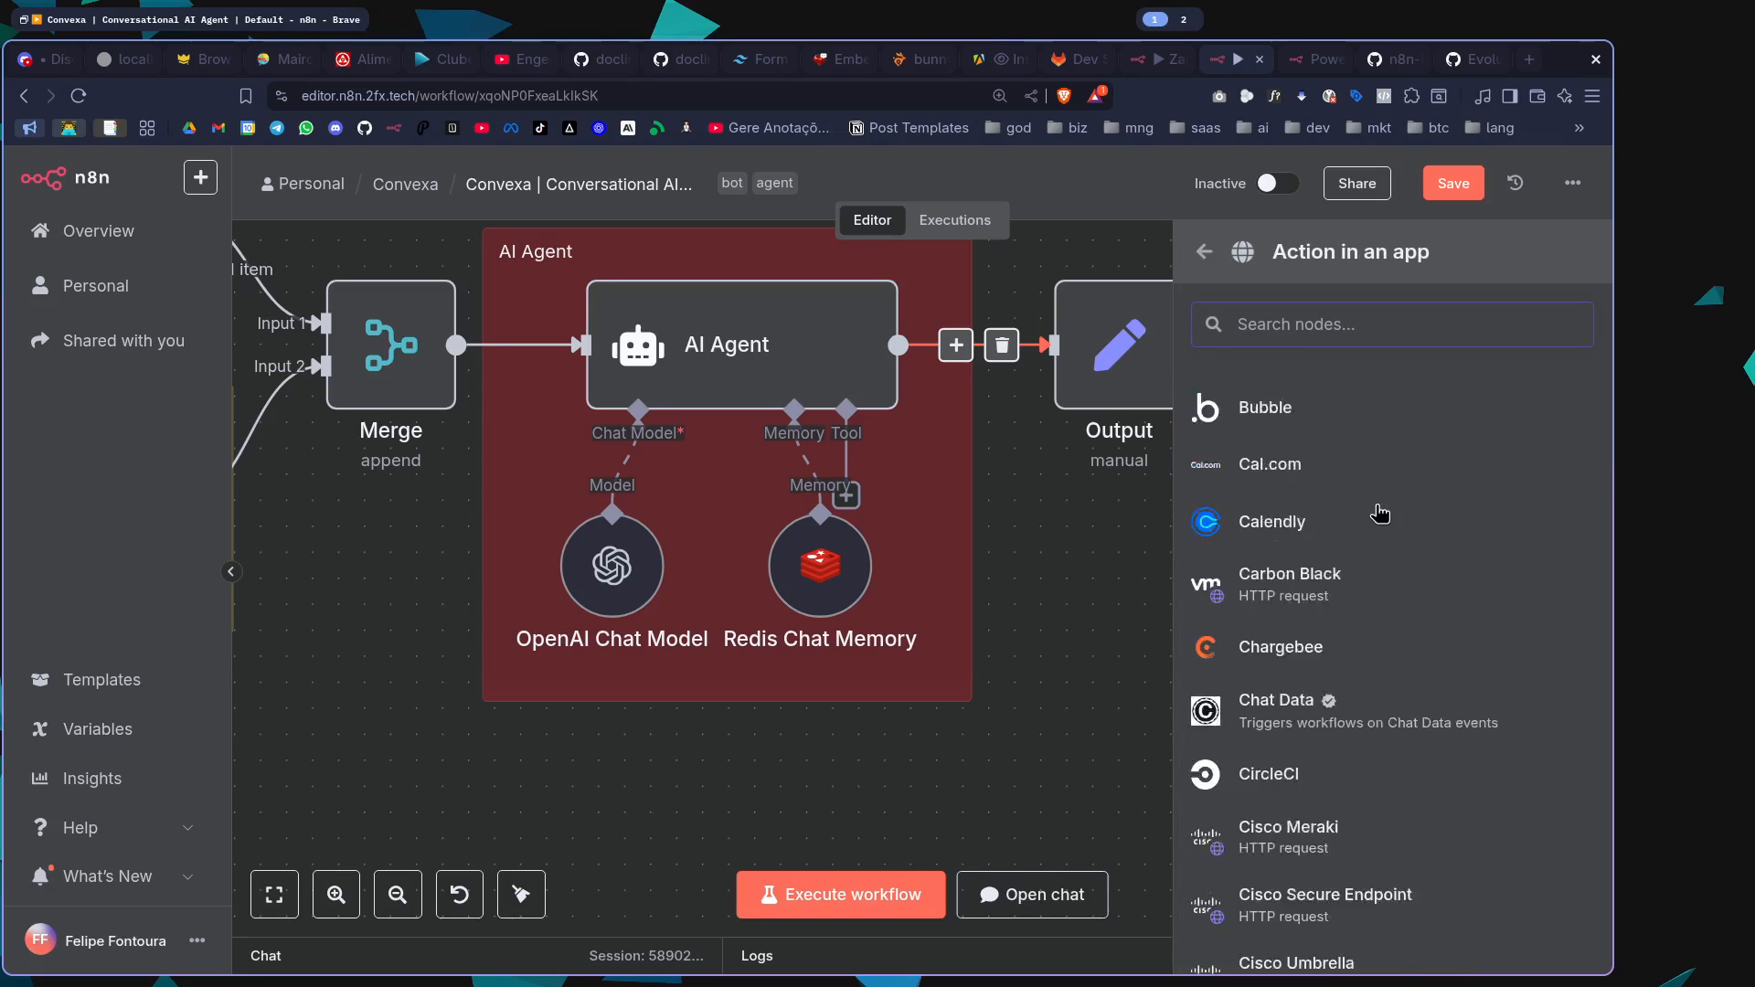
scroll(1380, 514, down, 5)
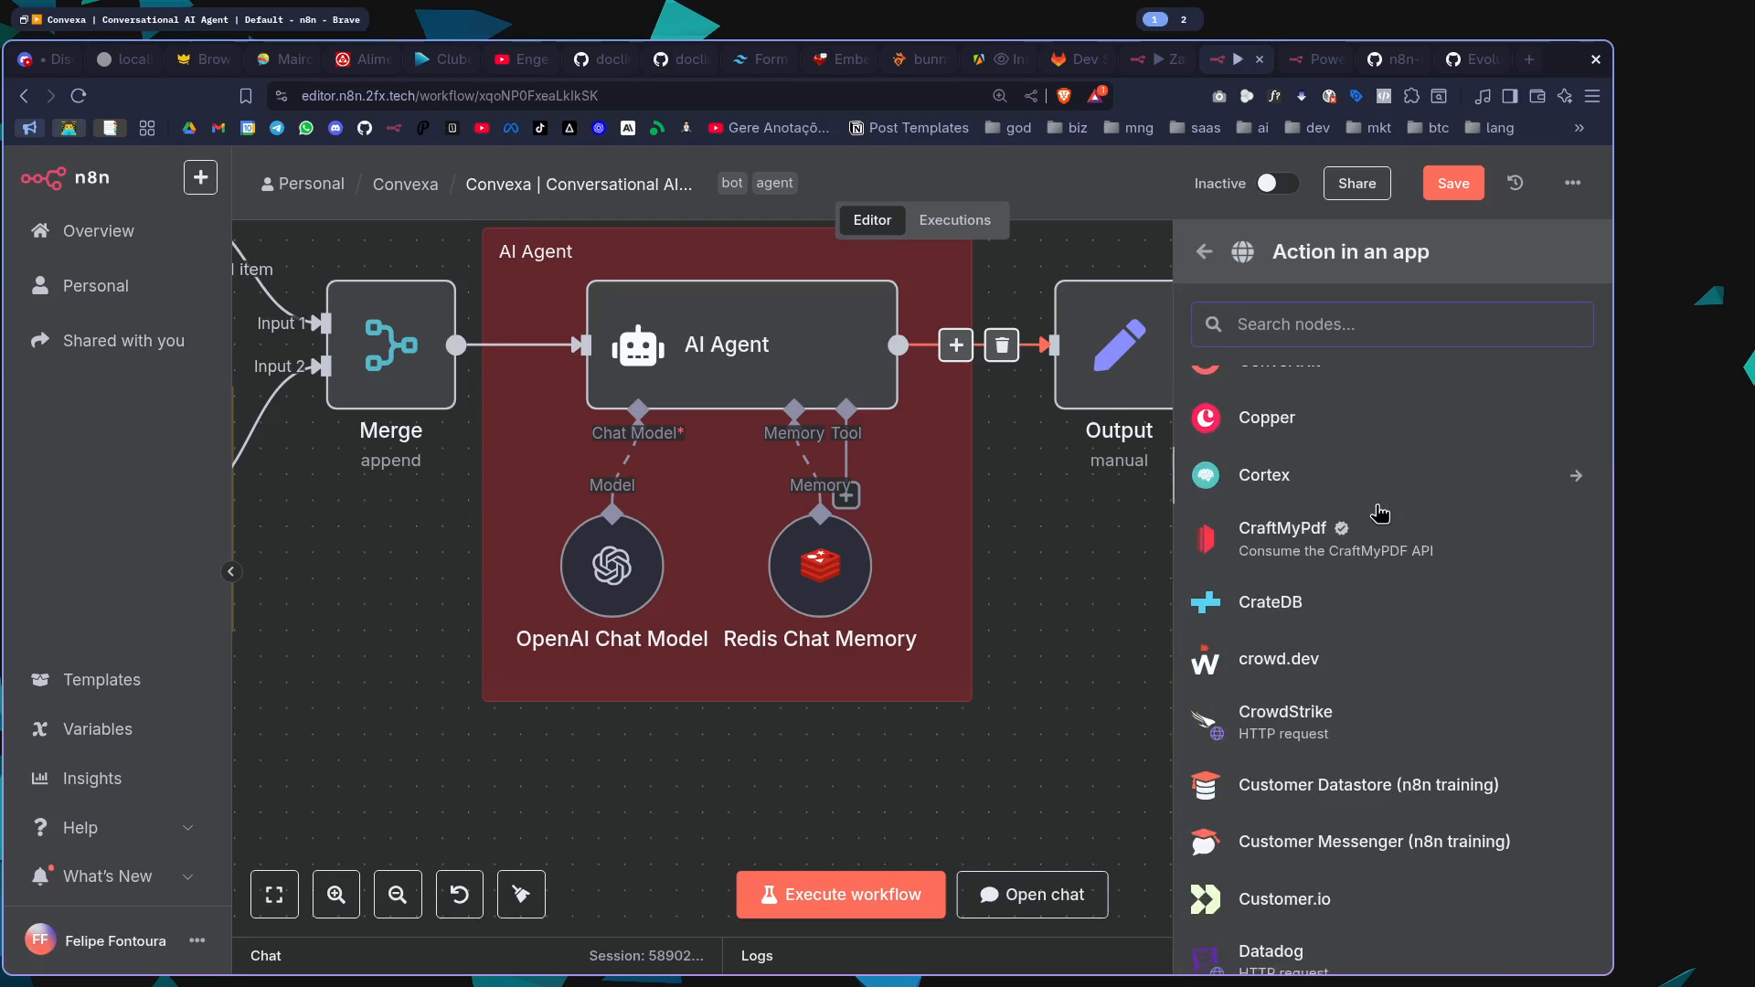
scroll(1380, 513, up, 8)
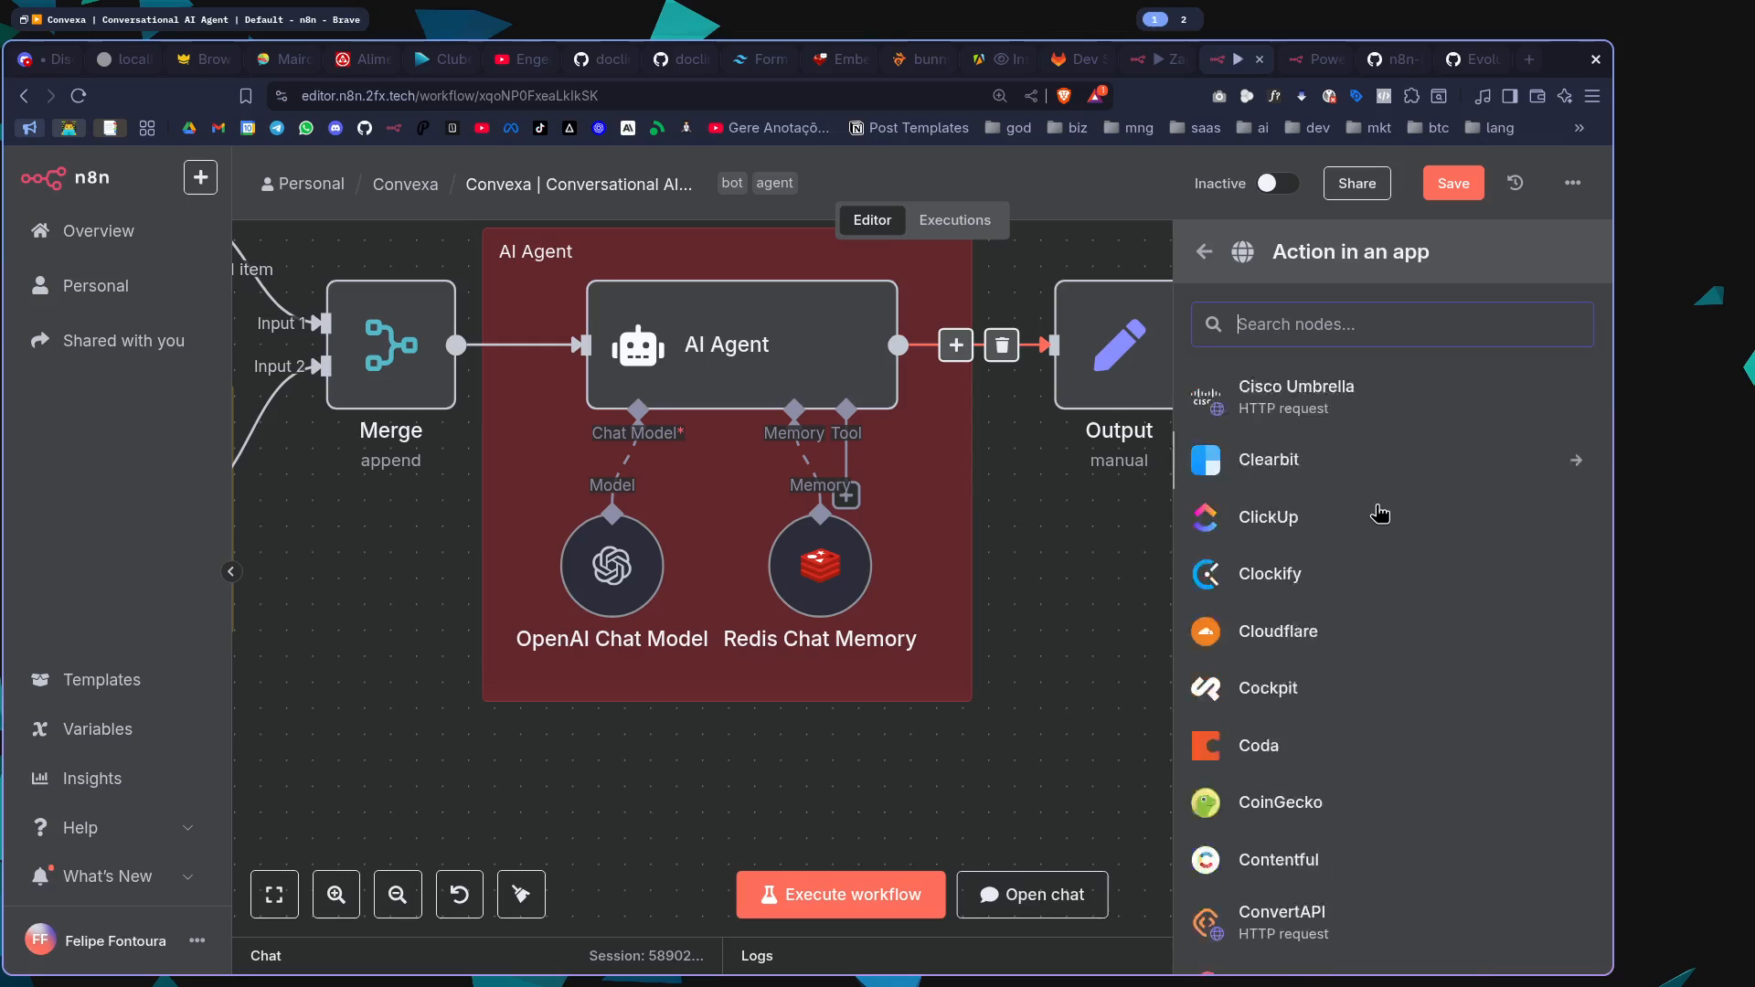
scroll(1379, 514, down, 10)
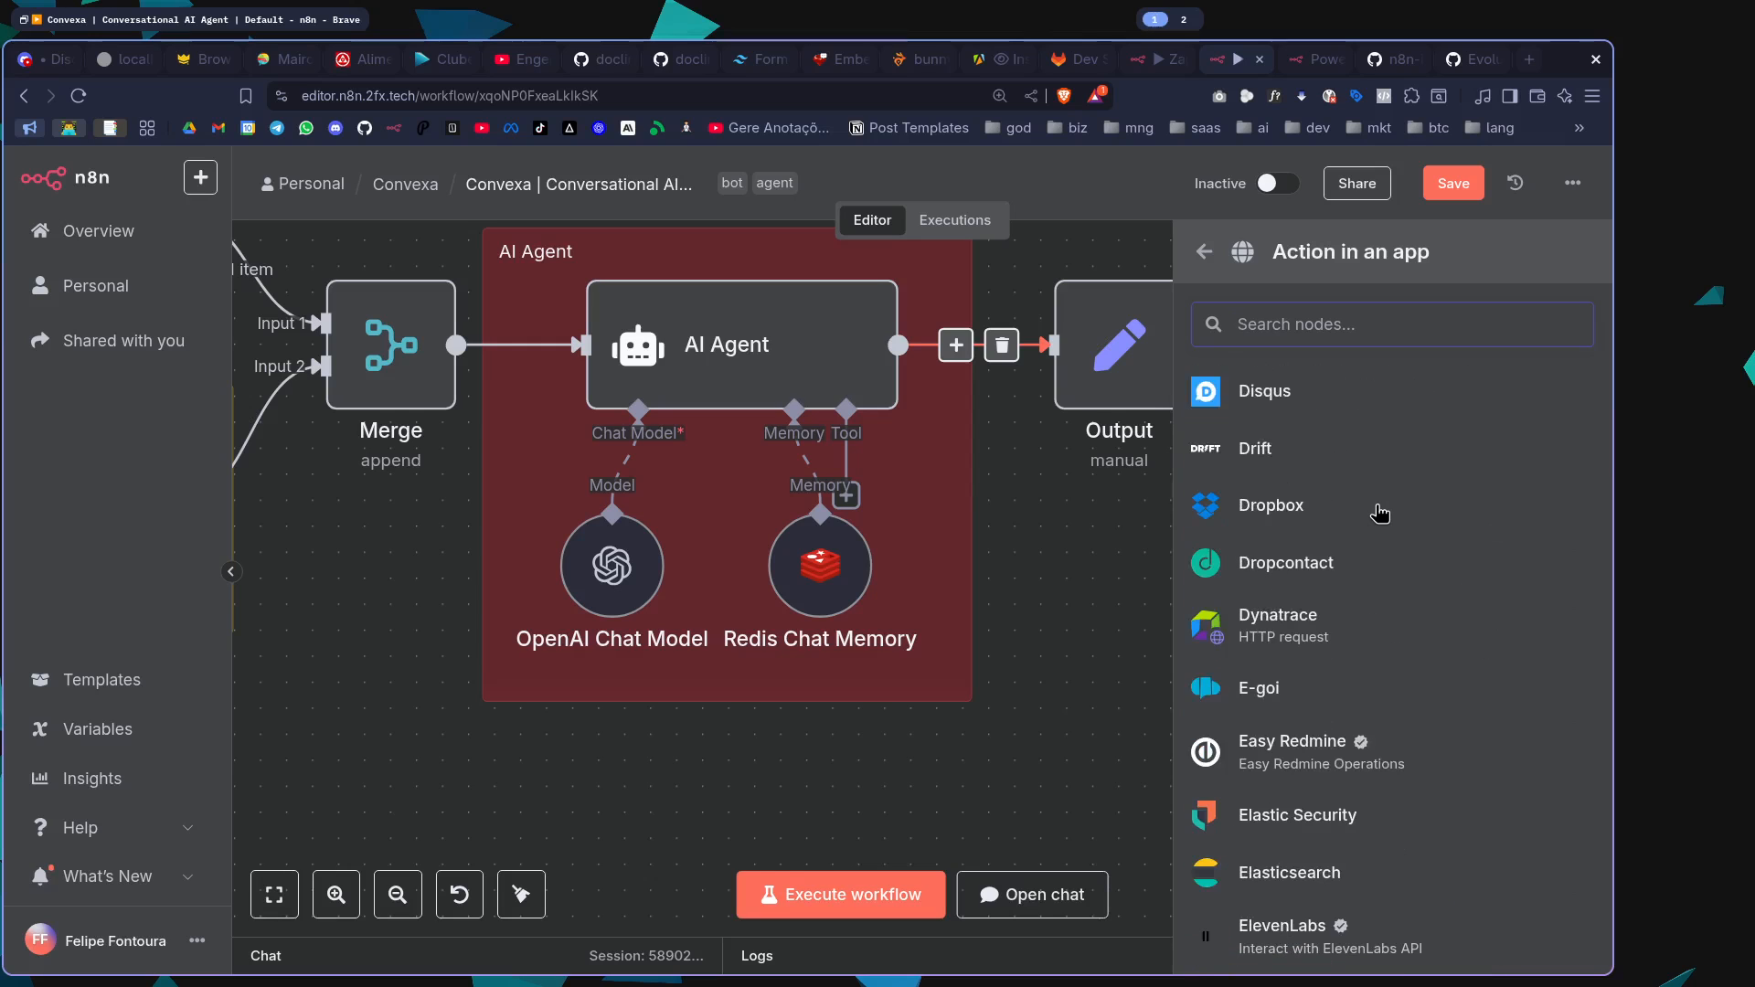
scroll(1316, 521, down, 9)
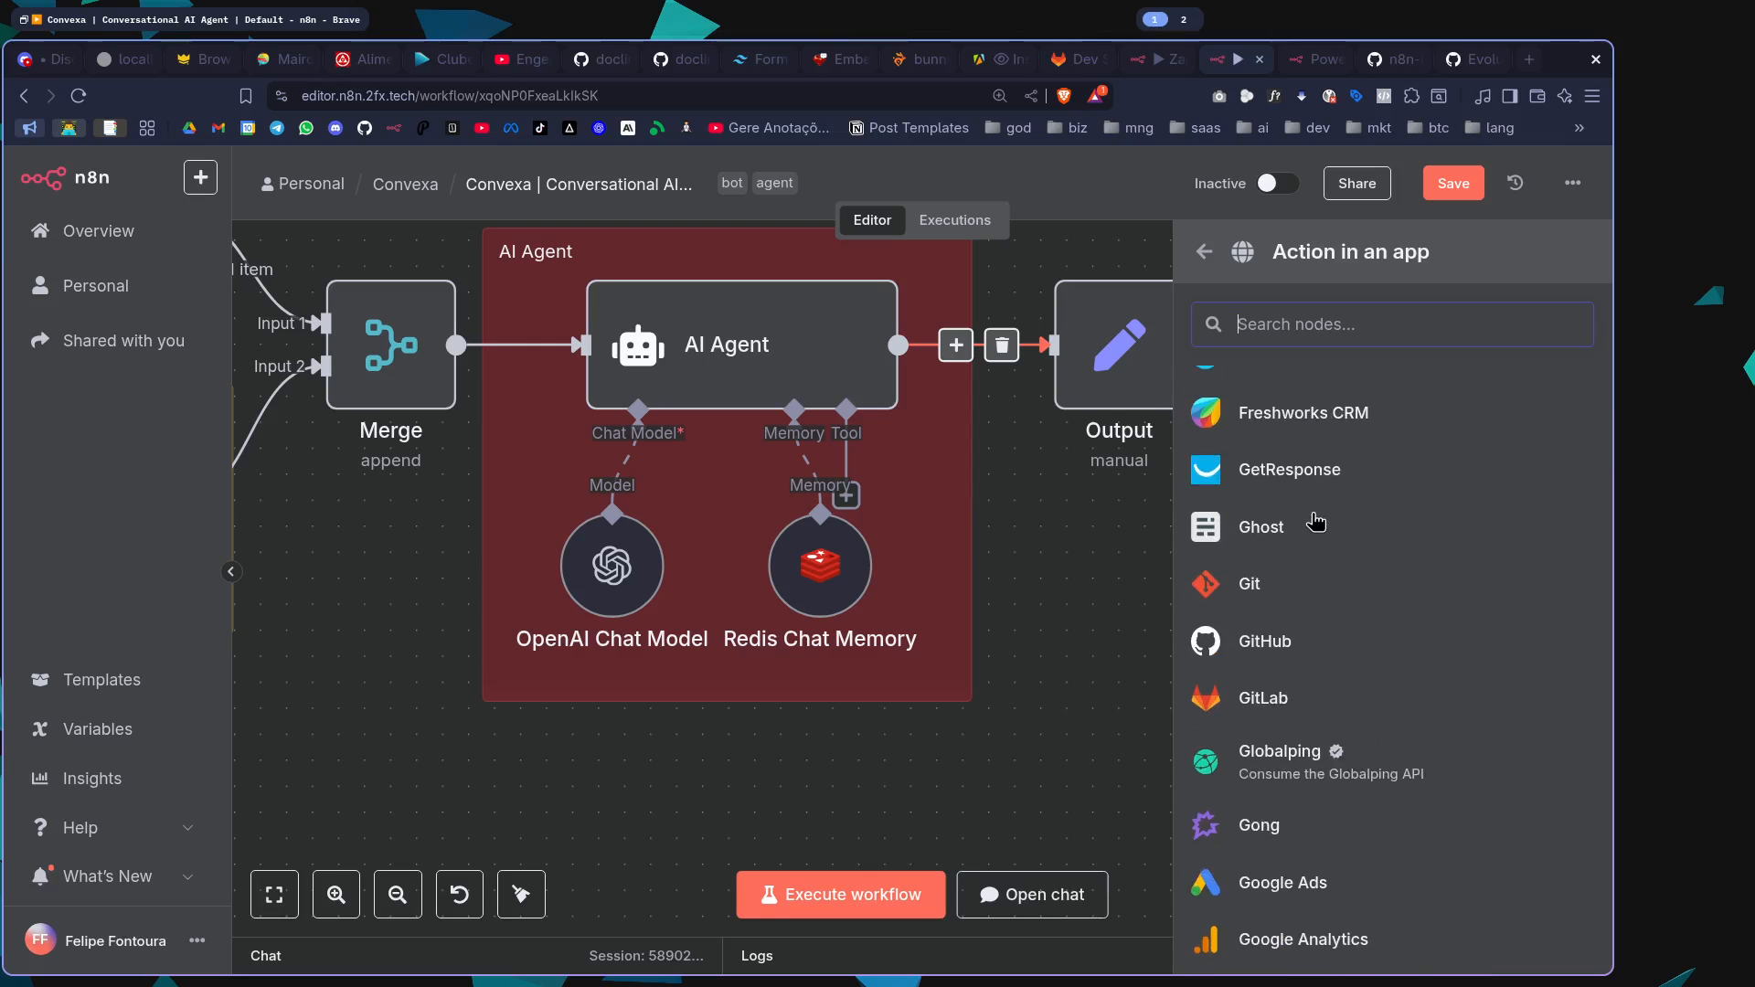
scroll(1316, 520, down, 10)
scroll(1316, 521, up, 5)
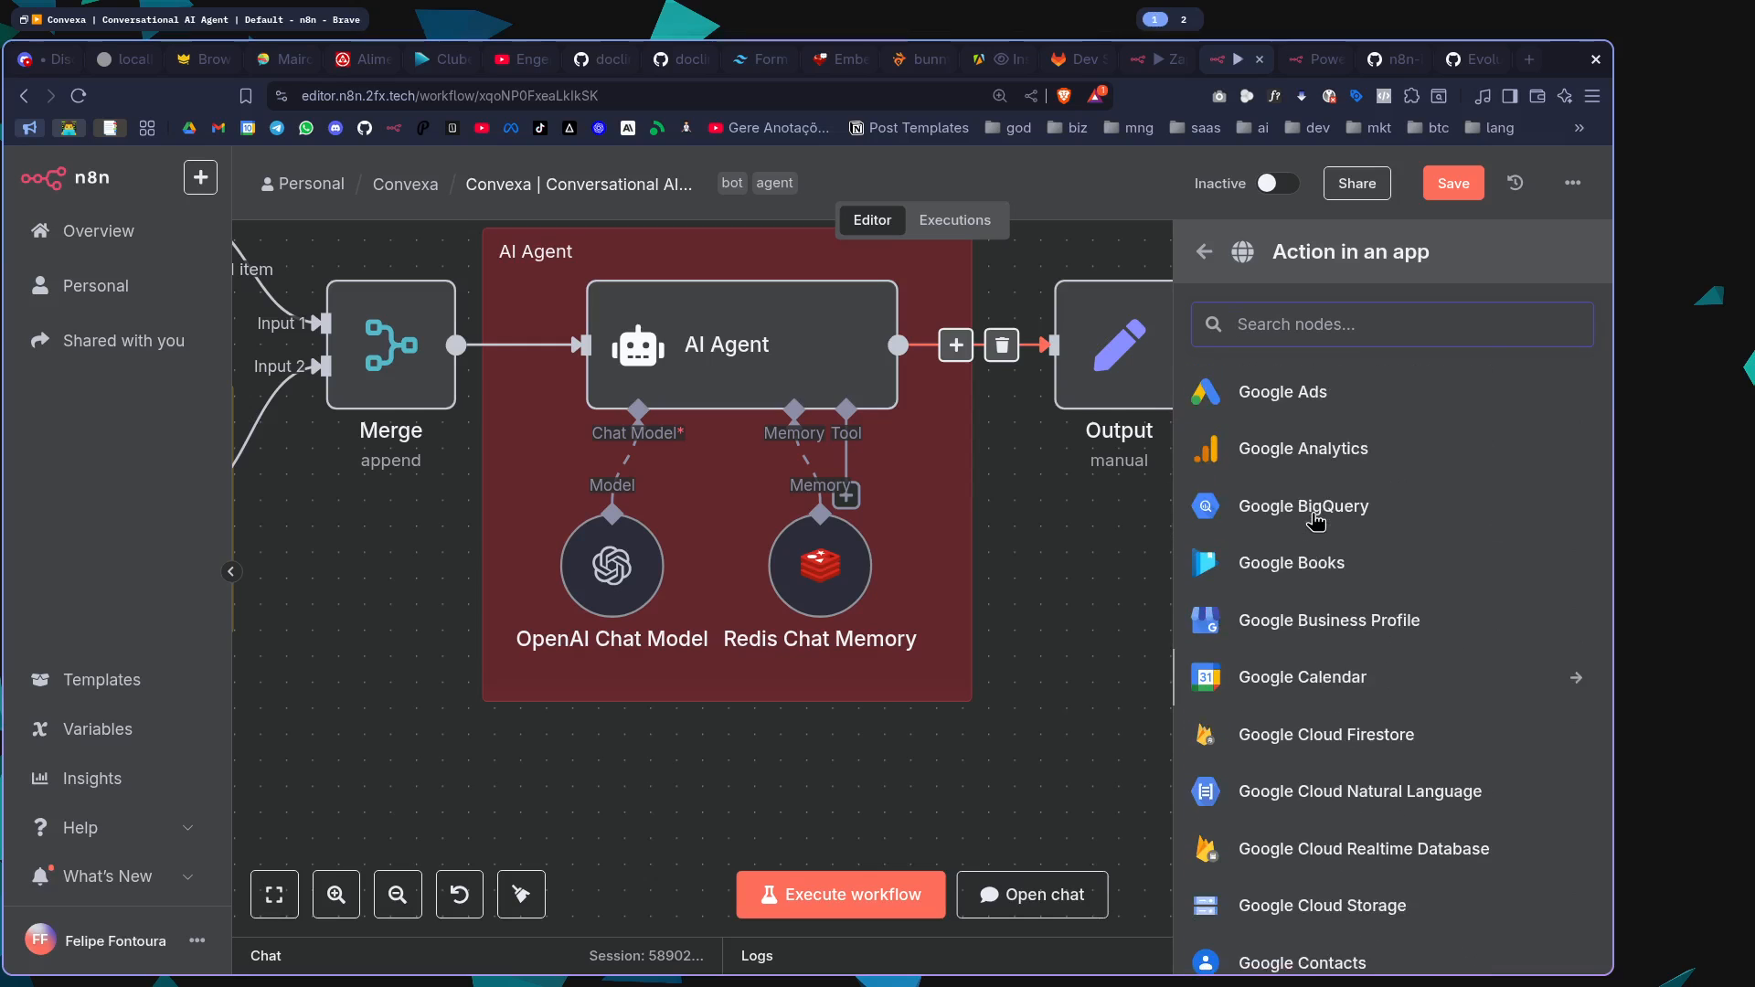
scroll(1316, 521, down, 15)
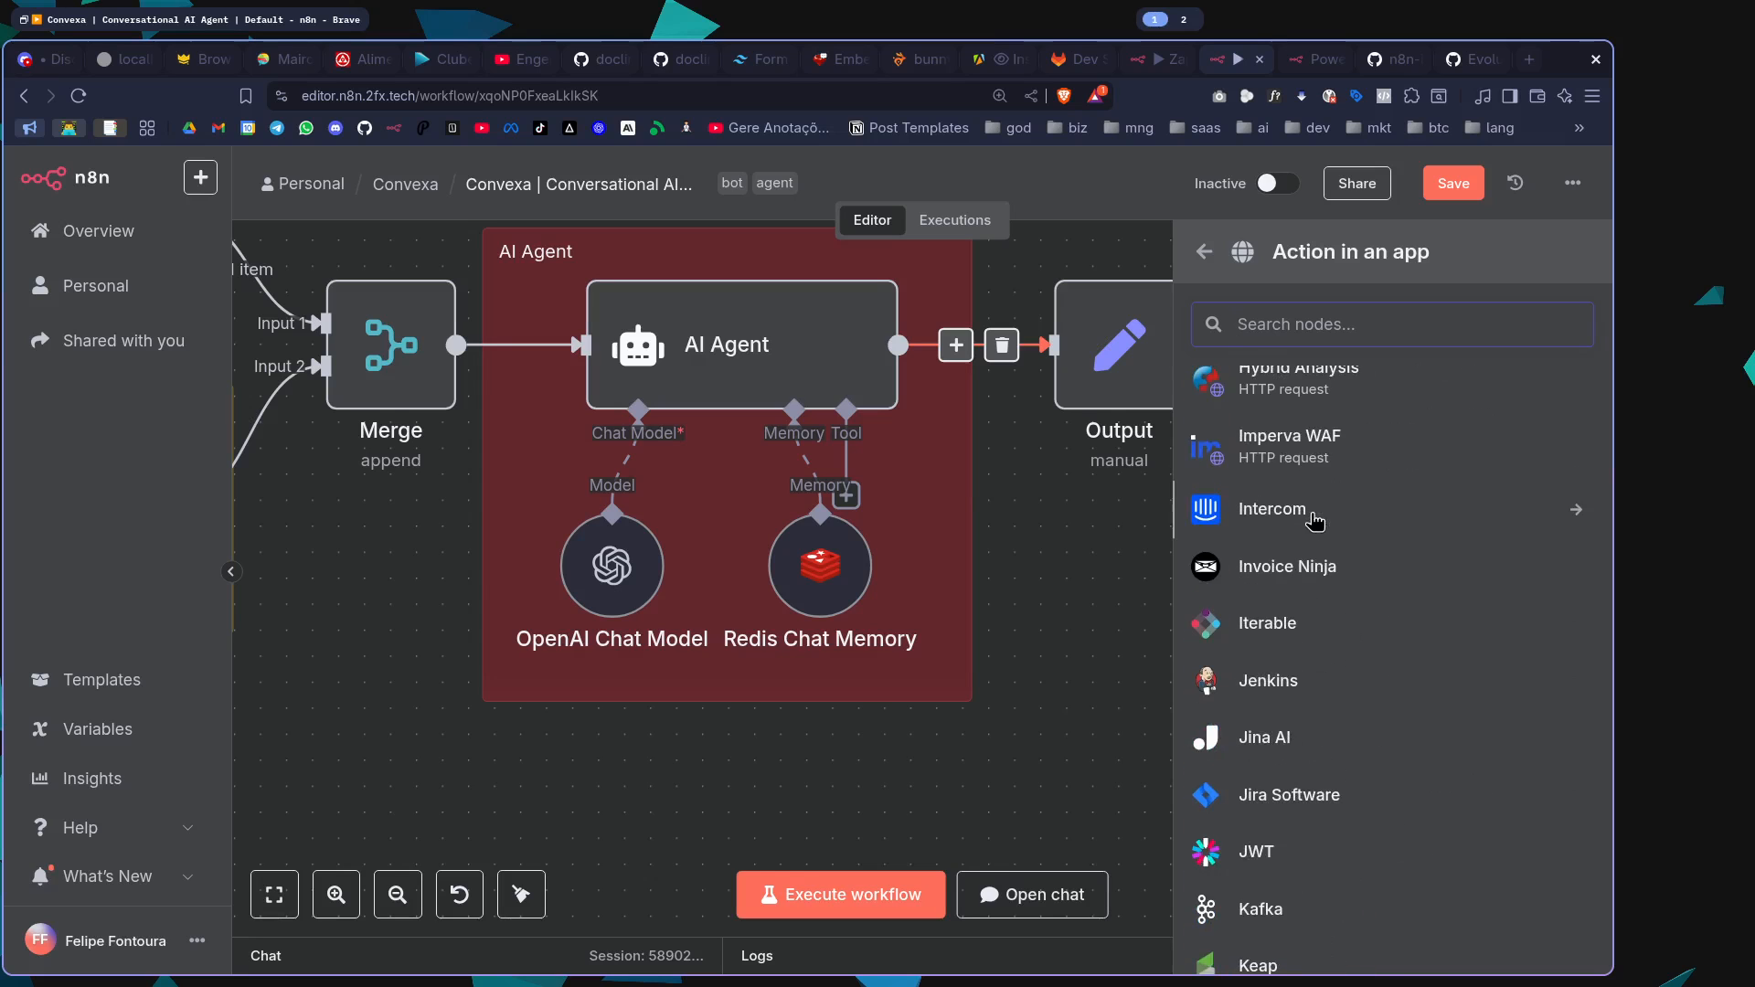
scroll(1316, 521, down, 1)
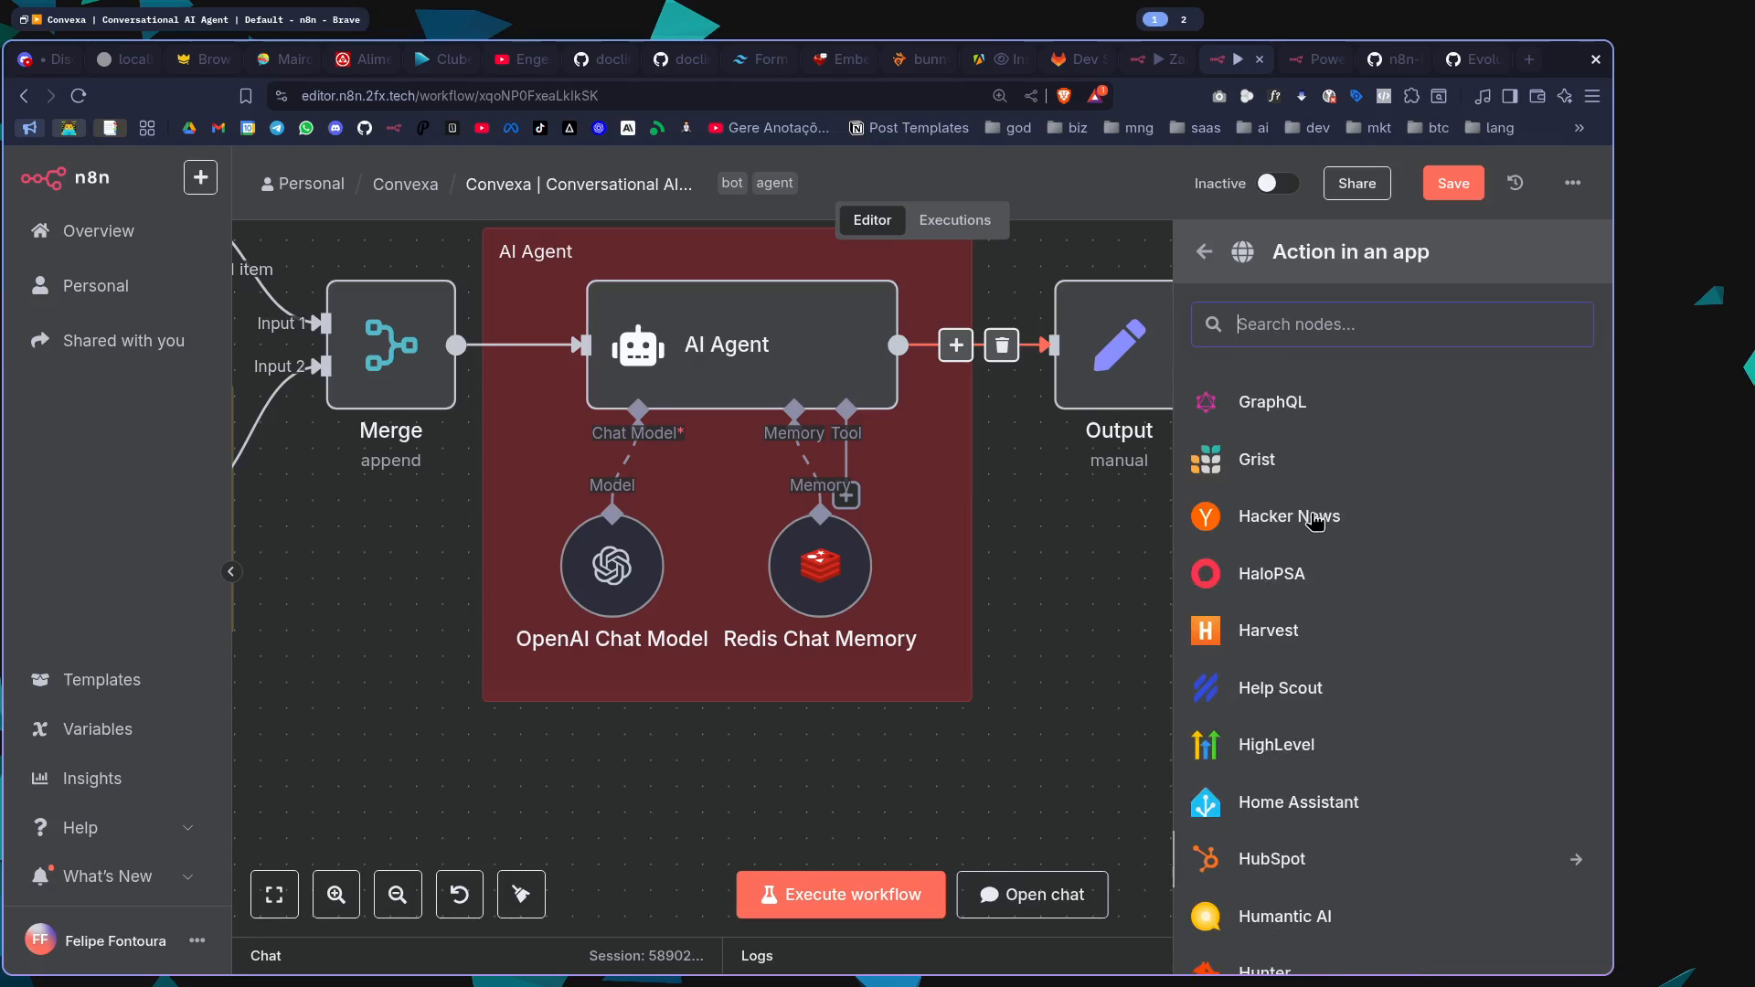
scroll(1316, 521, down, 20)
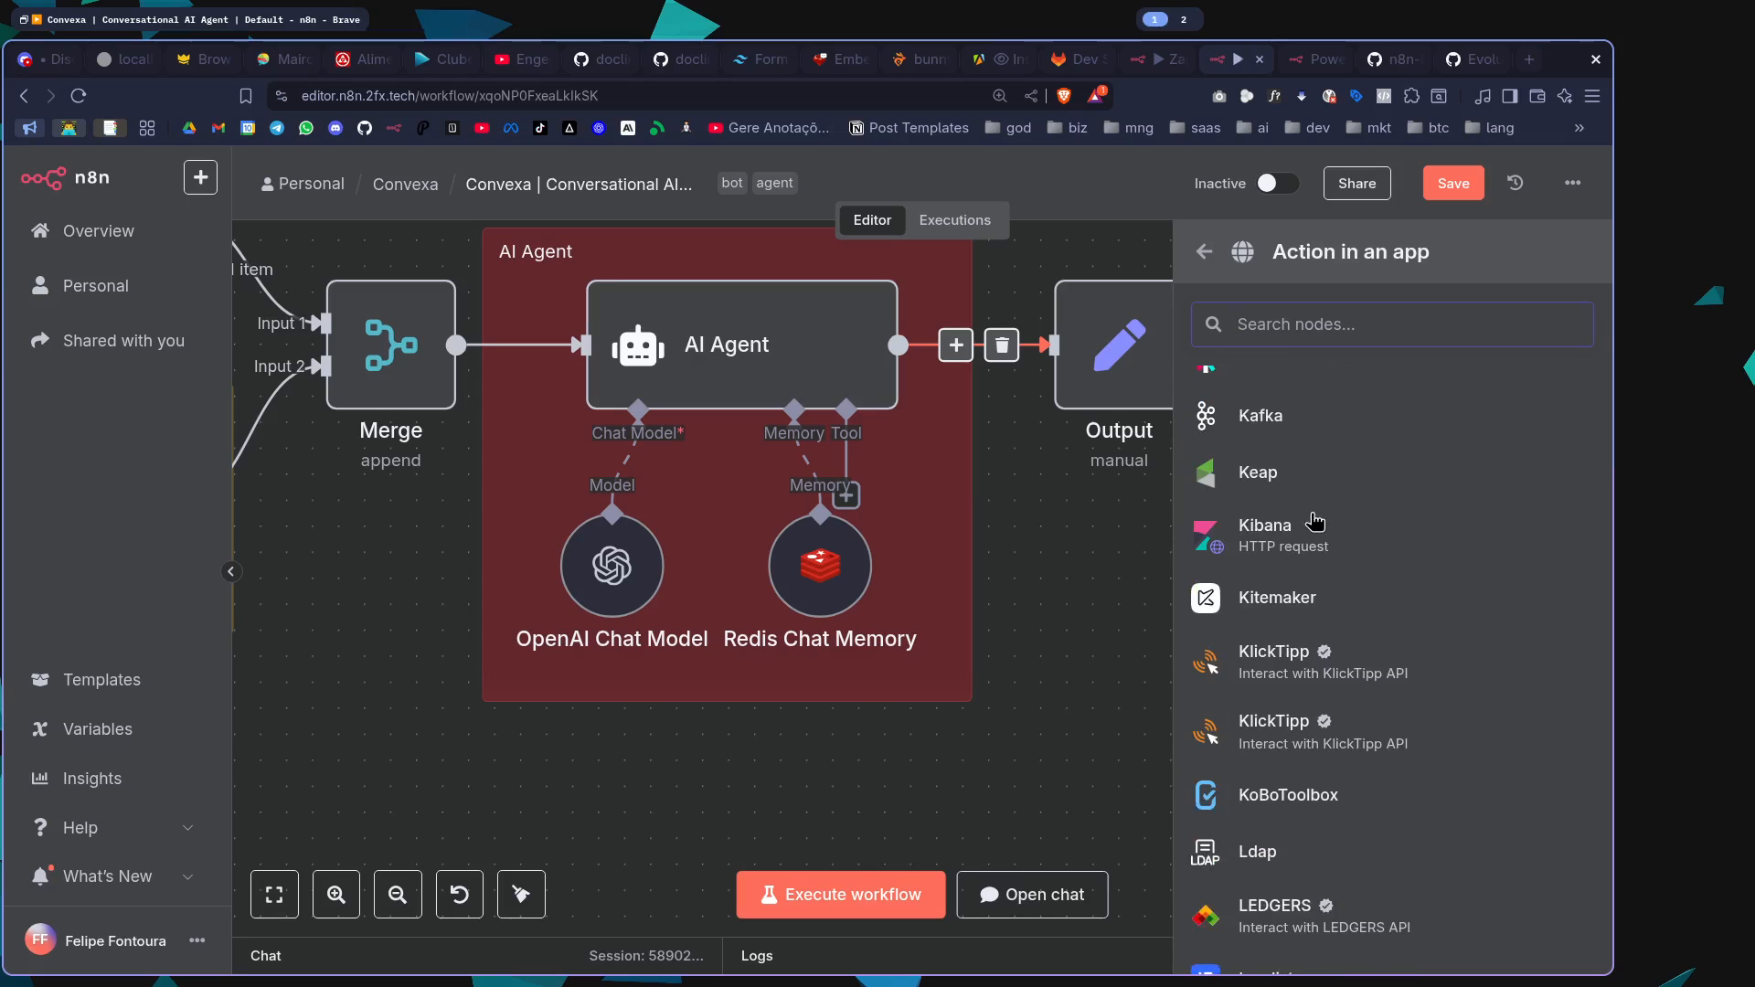
scroll(1314, 521, down, 5)
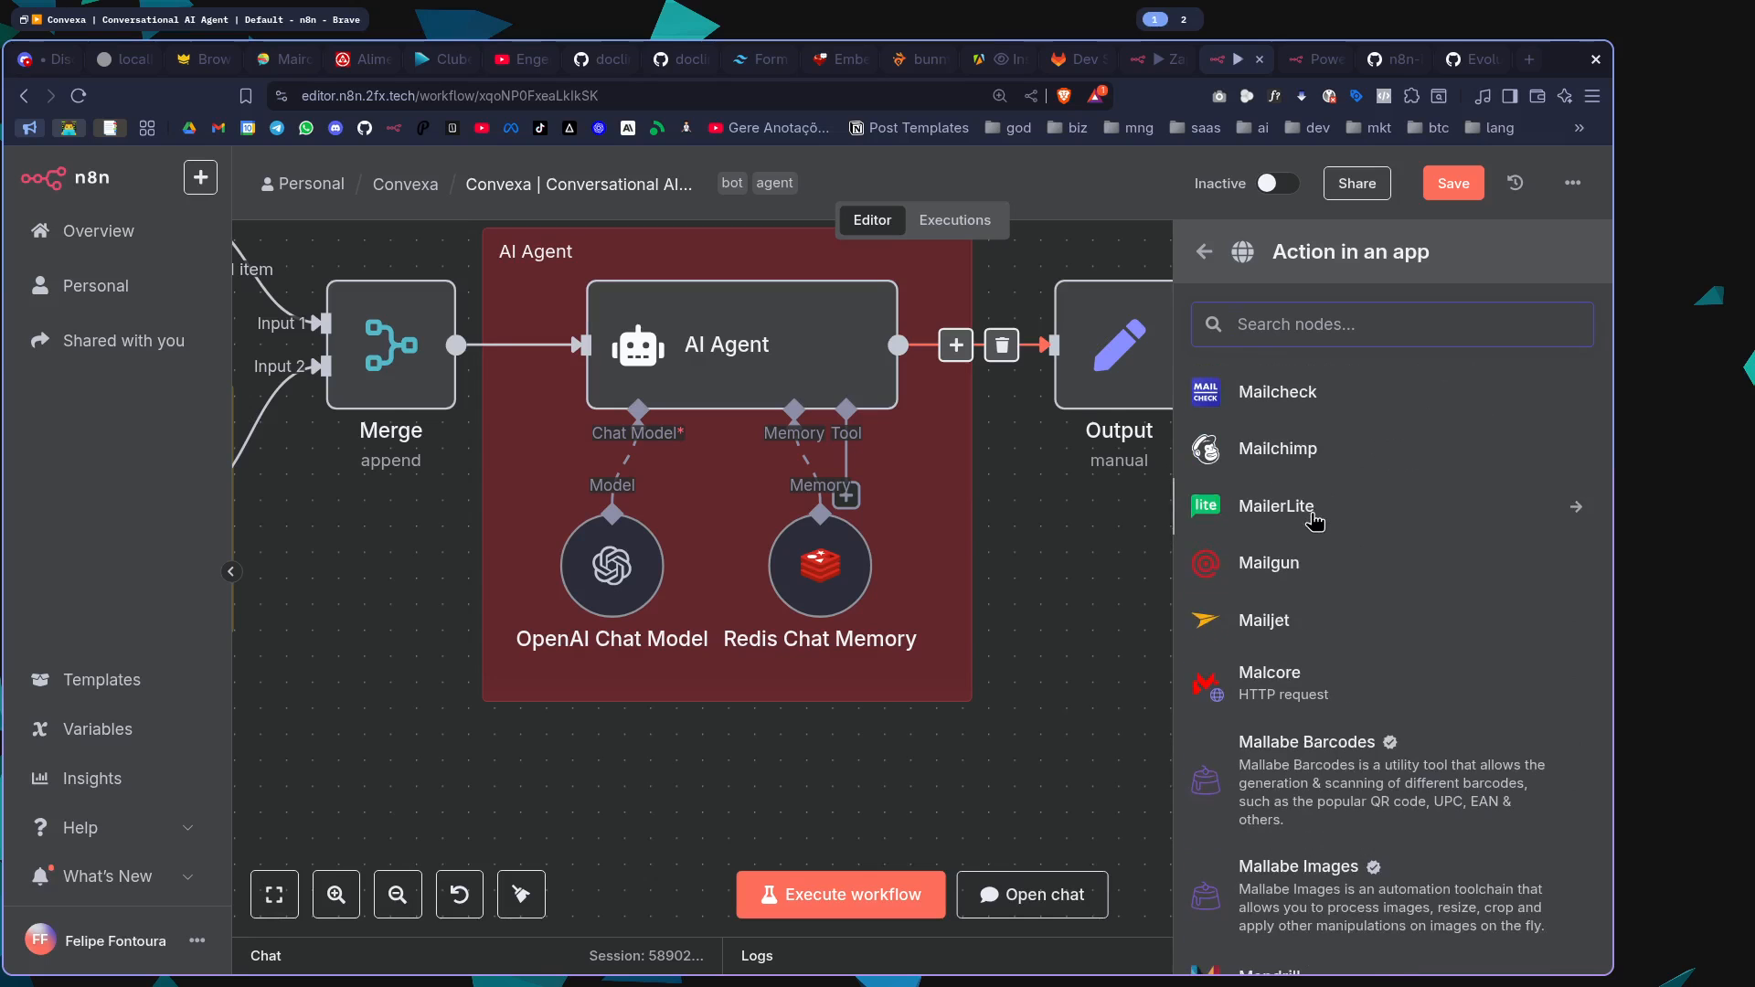
scroll(1315, 521, down, 5)
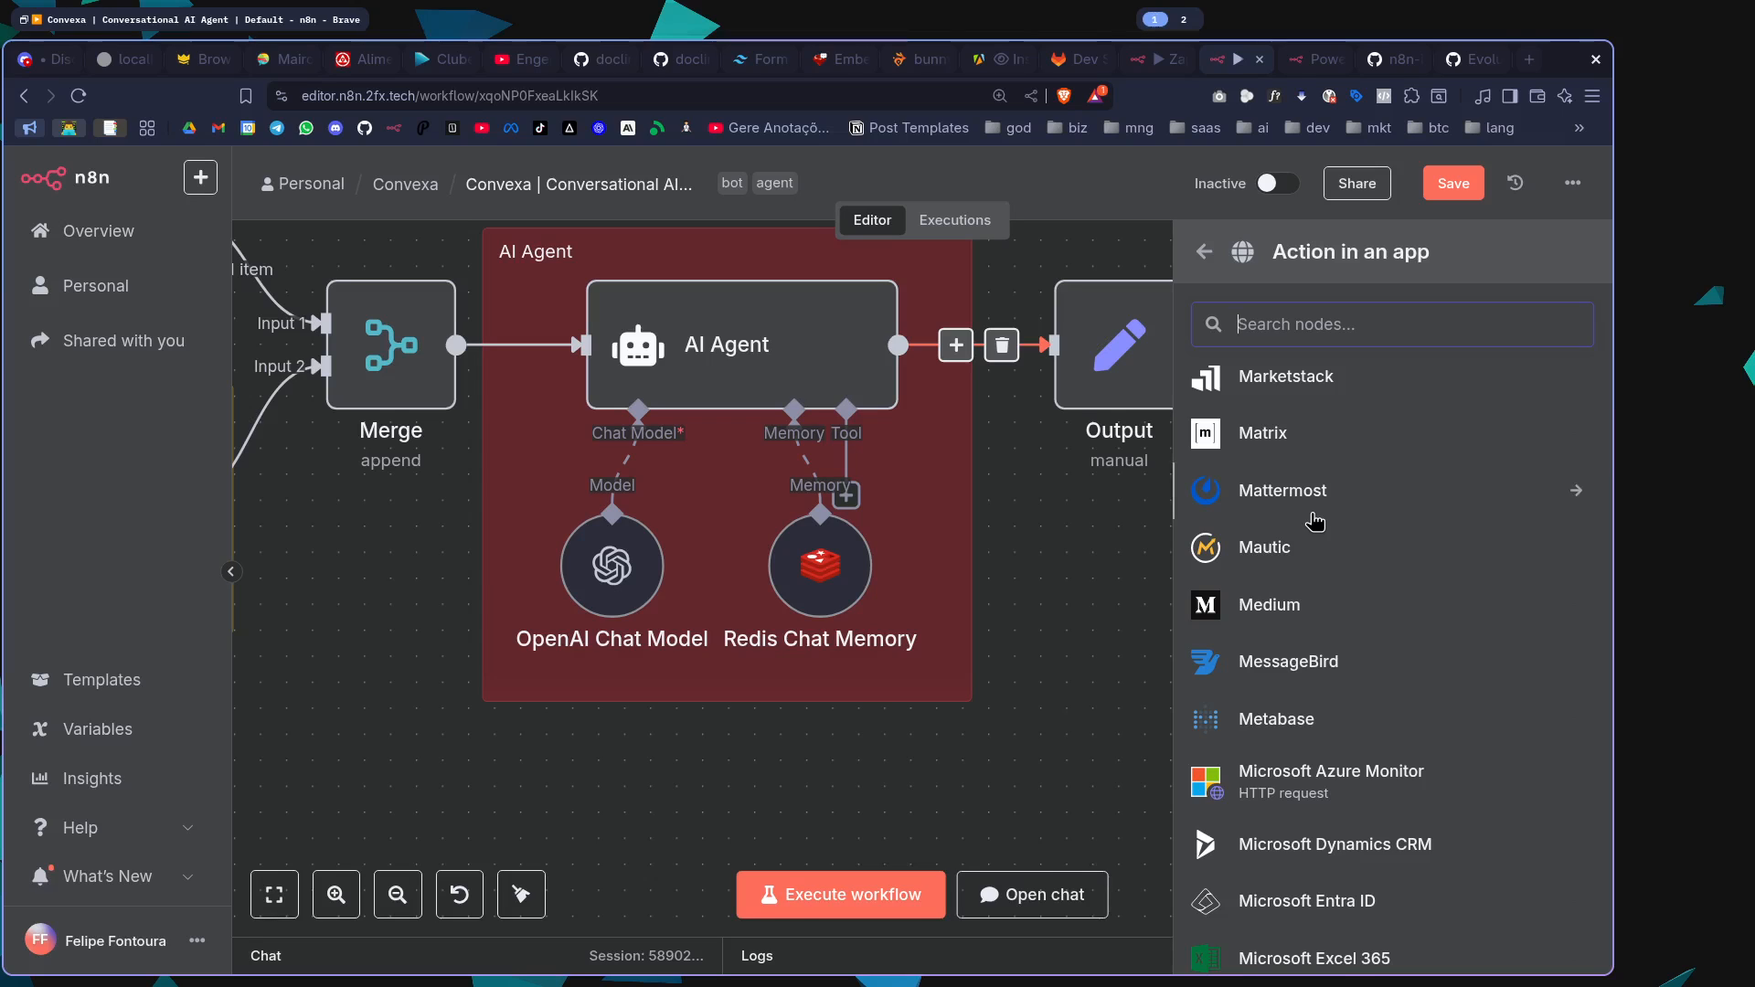
scroll(1315, 521, down, 5)
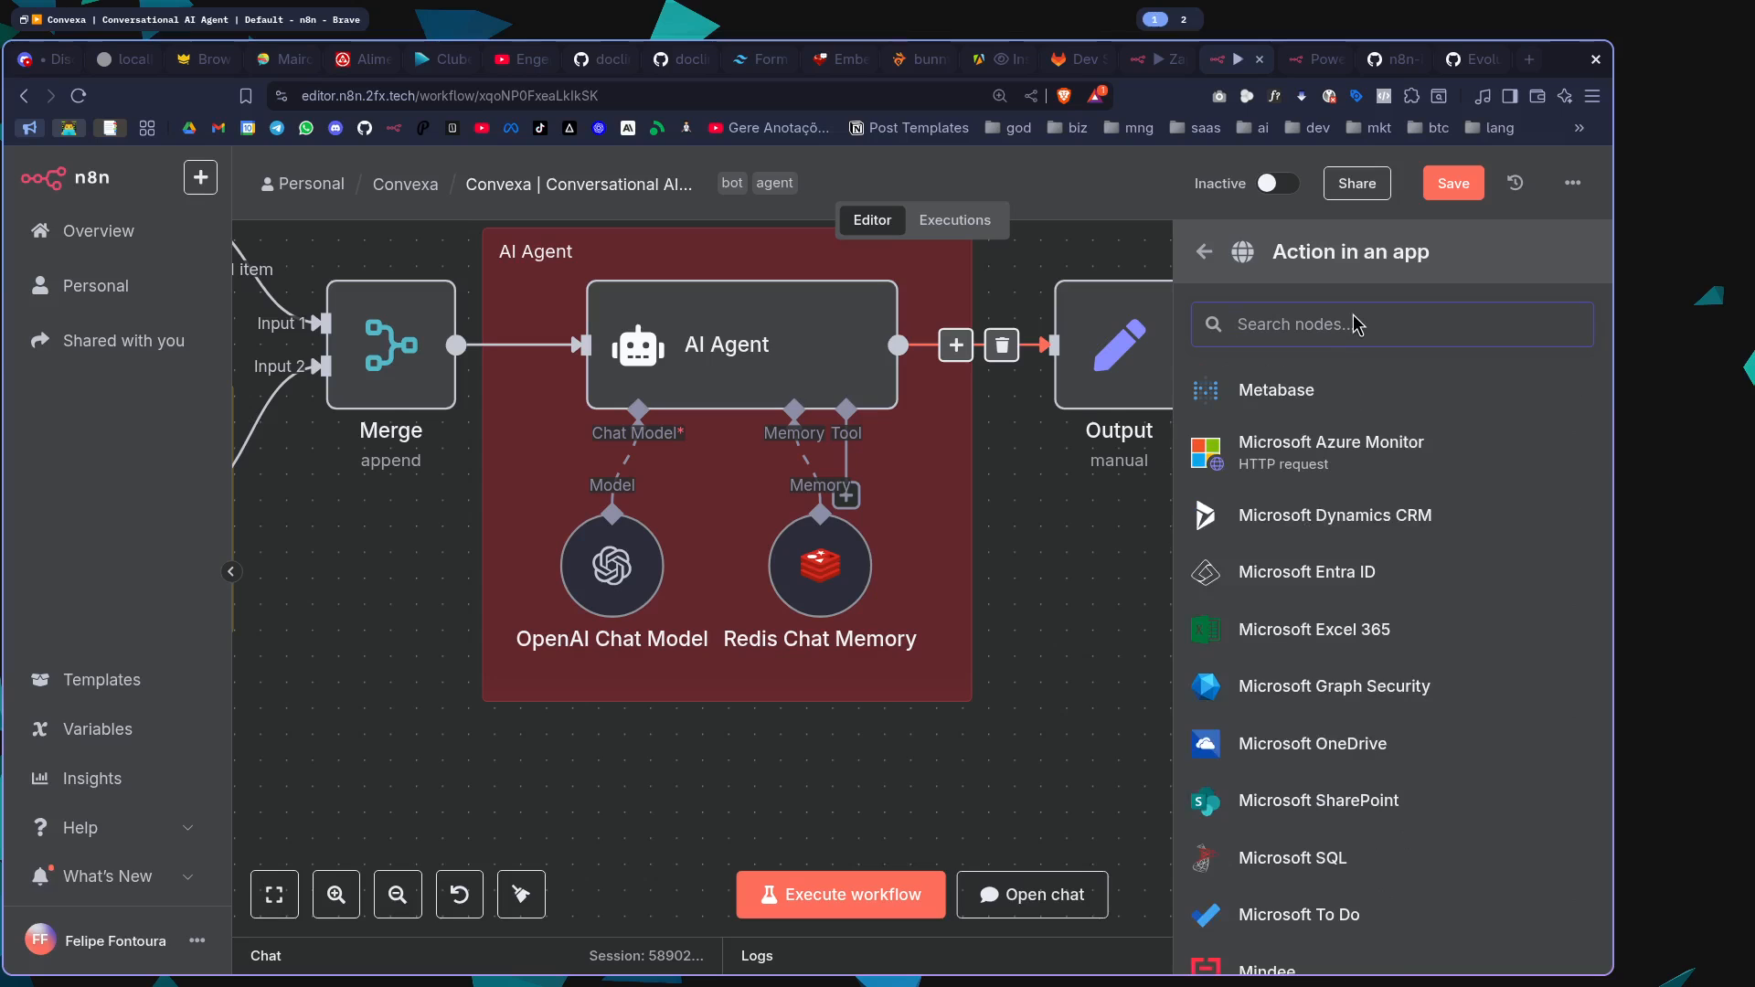
Search the app nodes for "http", then close the node catalogue and show the whole Convexa workflow
text(http)
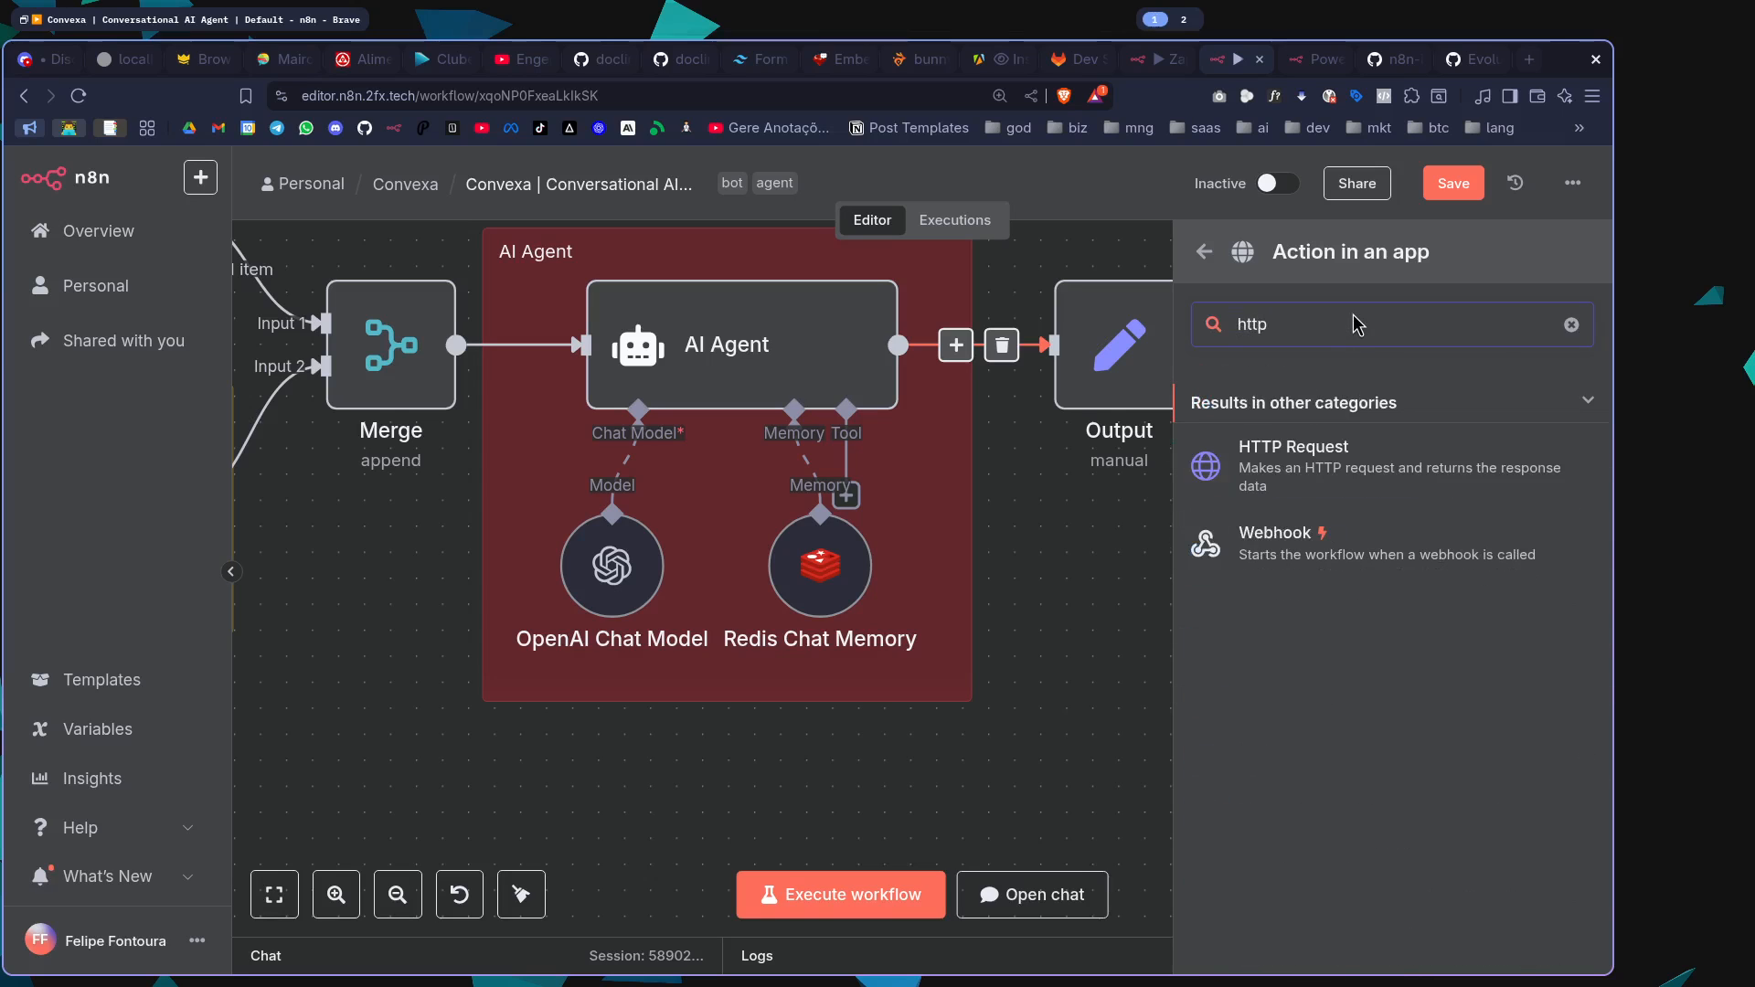
click(1079, 611)
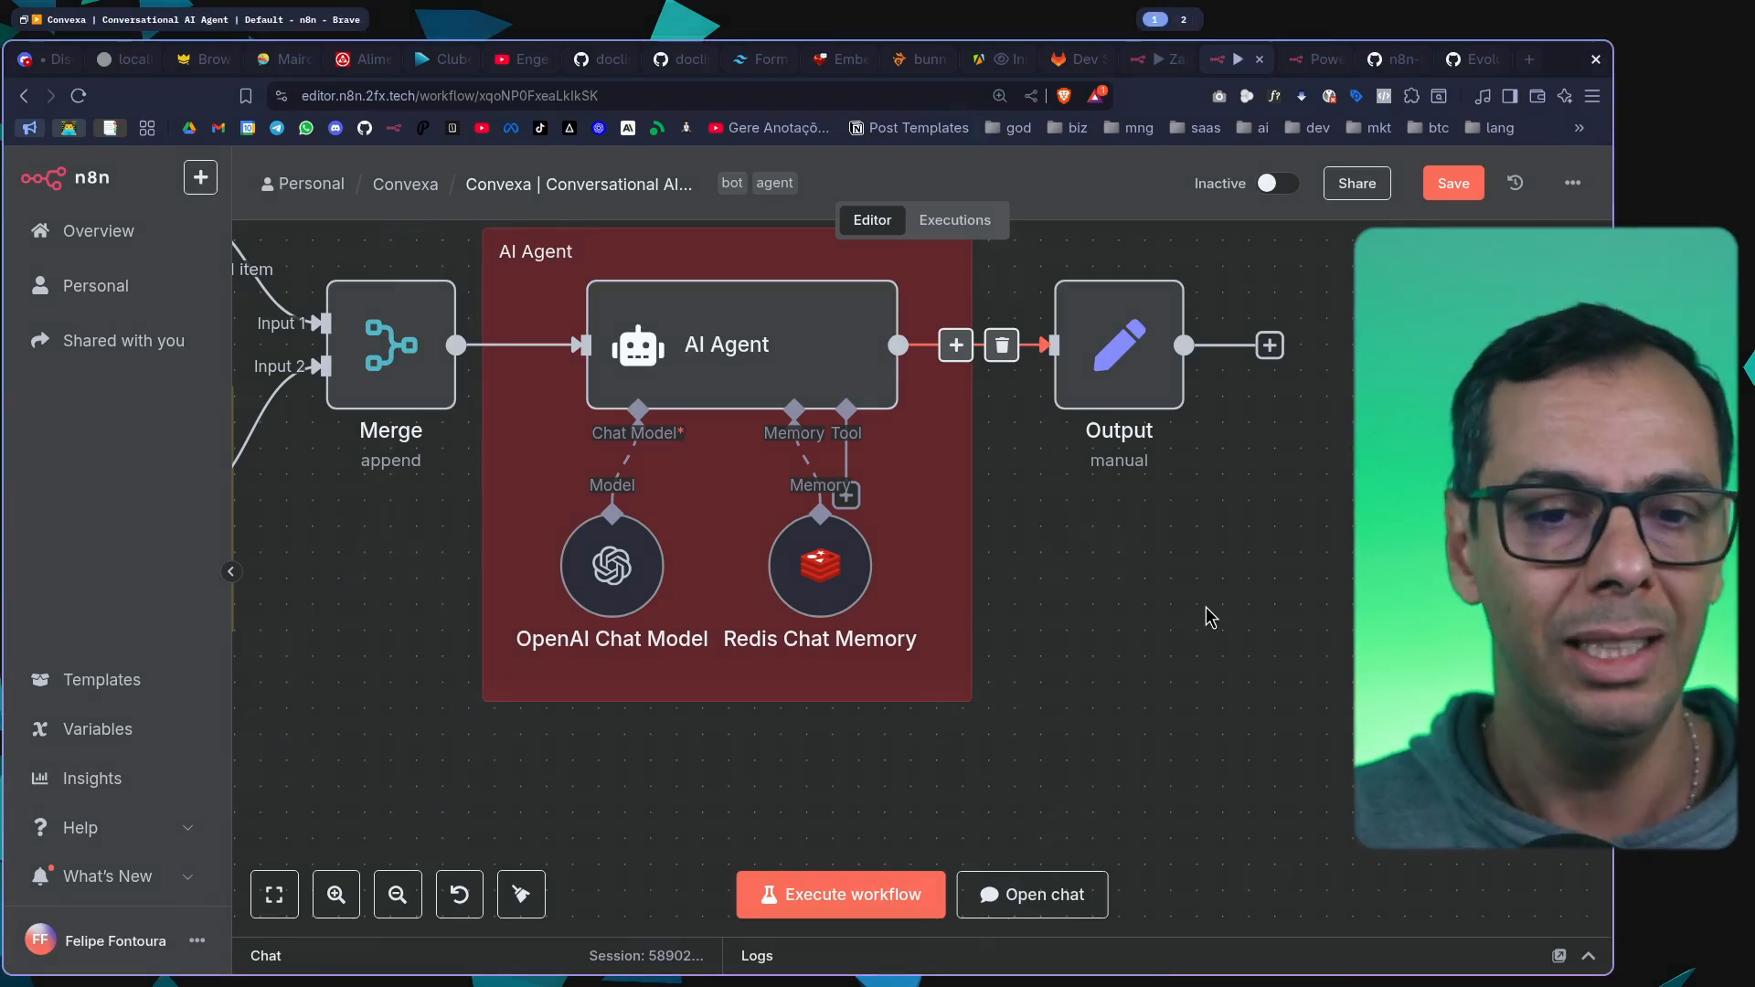
scroll(1186, 618, down, 5)
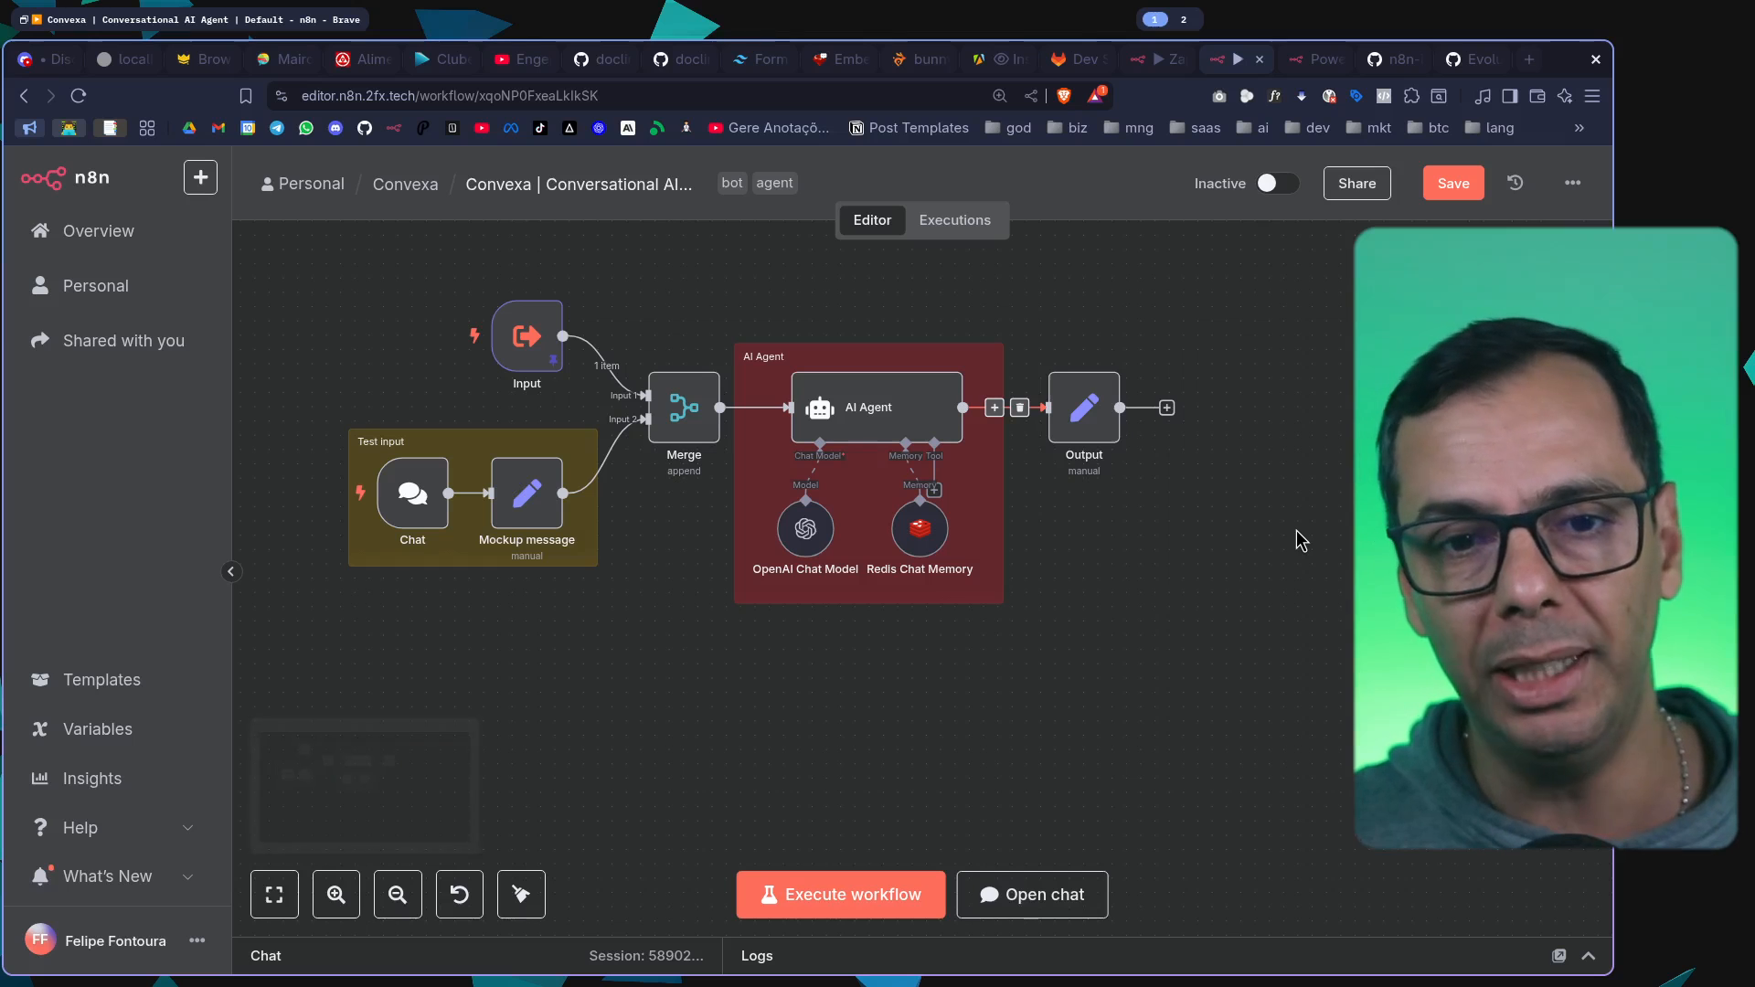
Glance at the root of the Metrics repository on GitLab and return to the Convexa workflow in n8n
click(1076, 59)
scroll(1086, 478, up, 5)
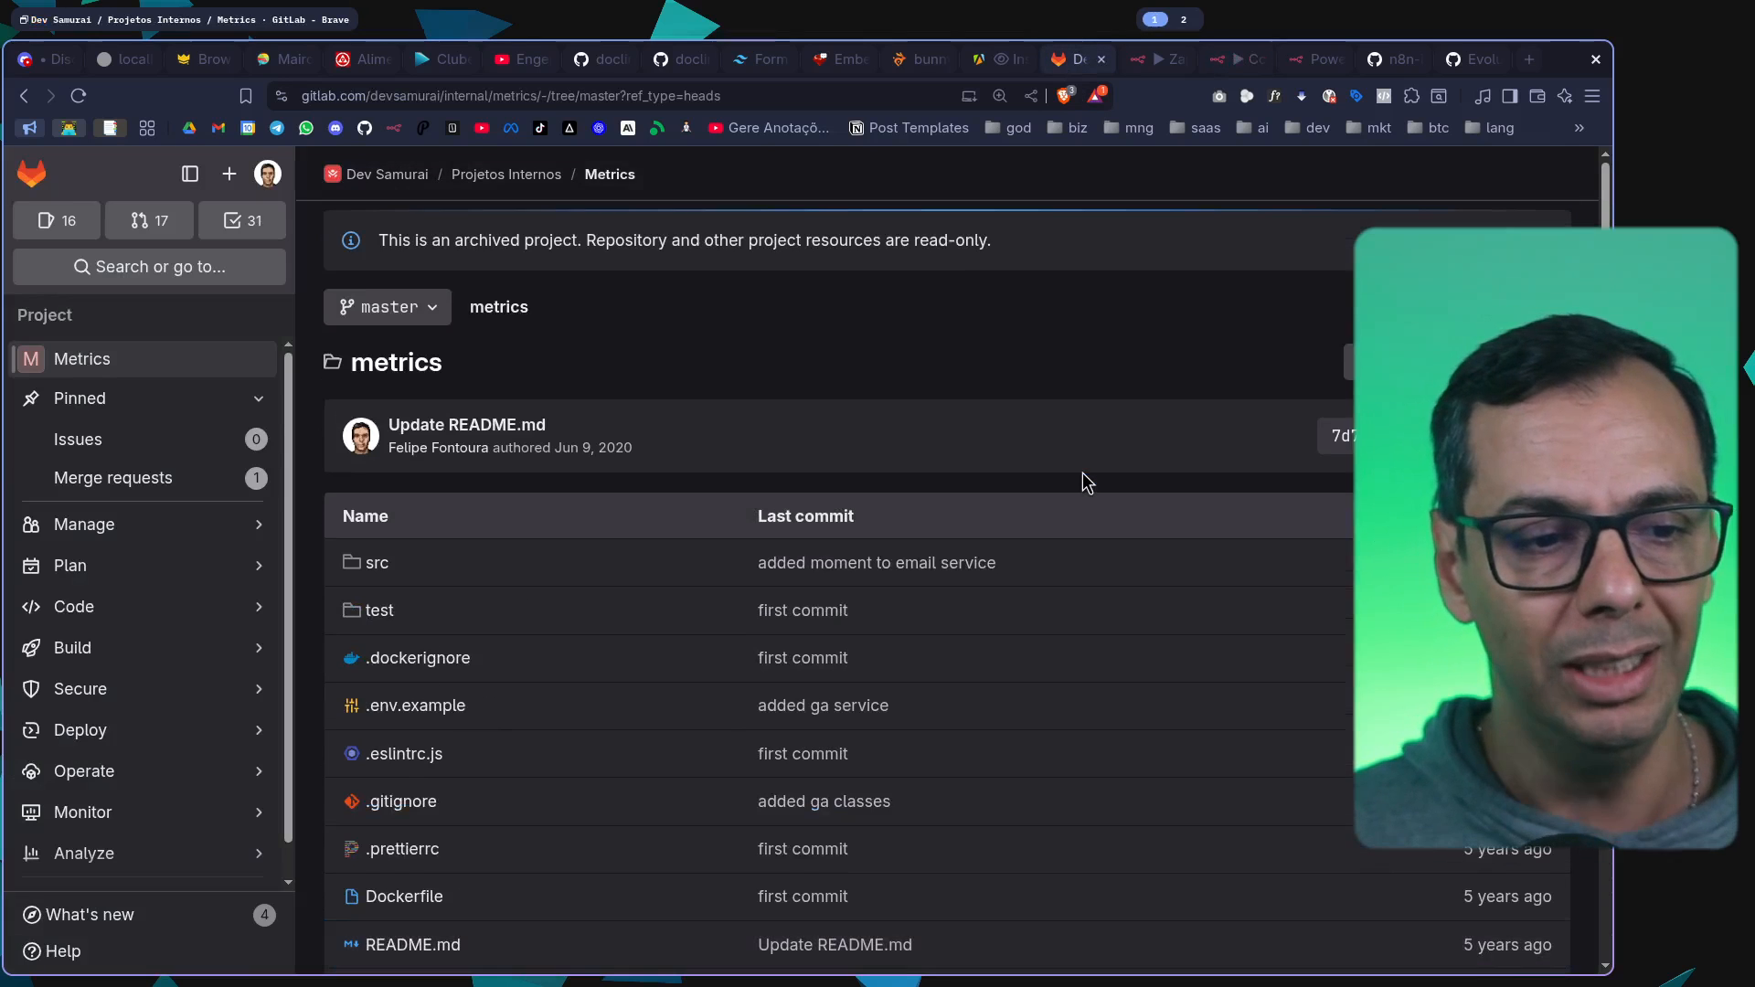
click(1234, 59)
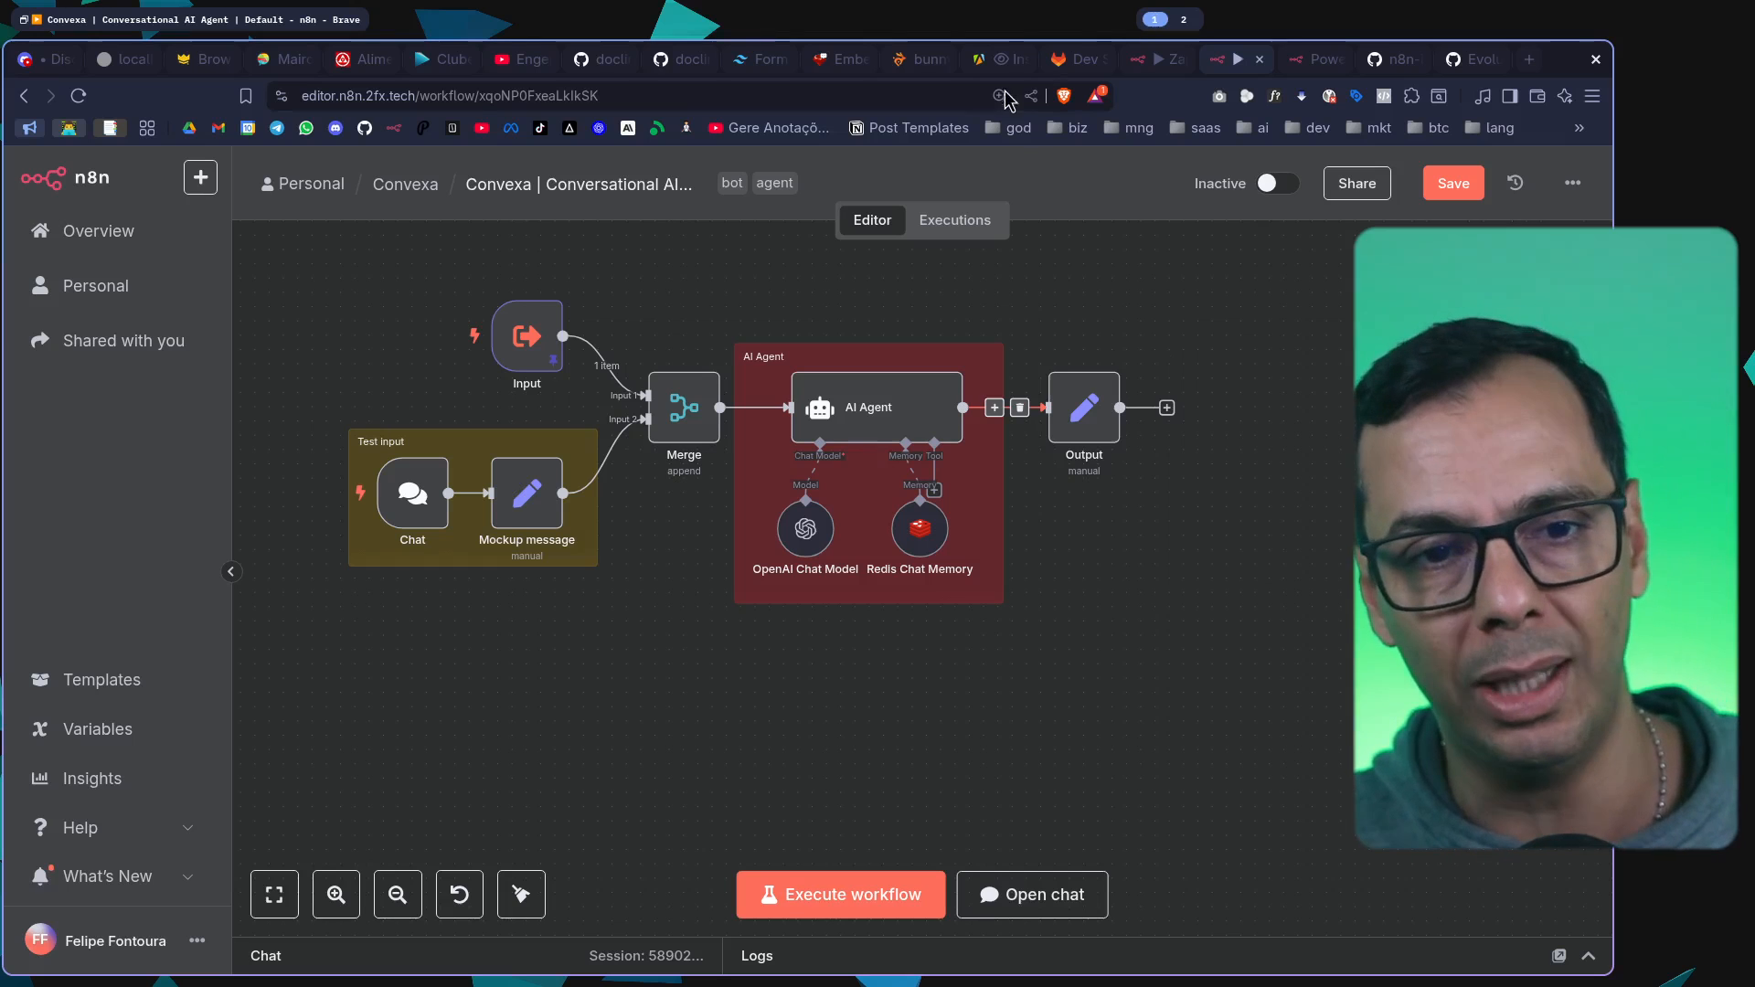
Switch to the Metrics repository on GitLab and review its README.md description and root file list
click(1072, 60)
scroll(1219, 693, down, 7)
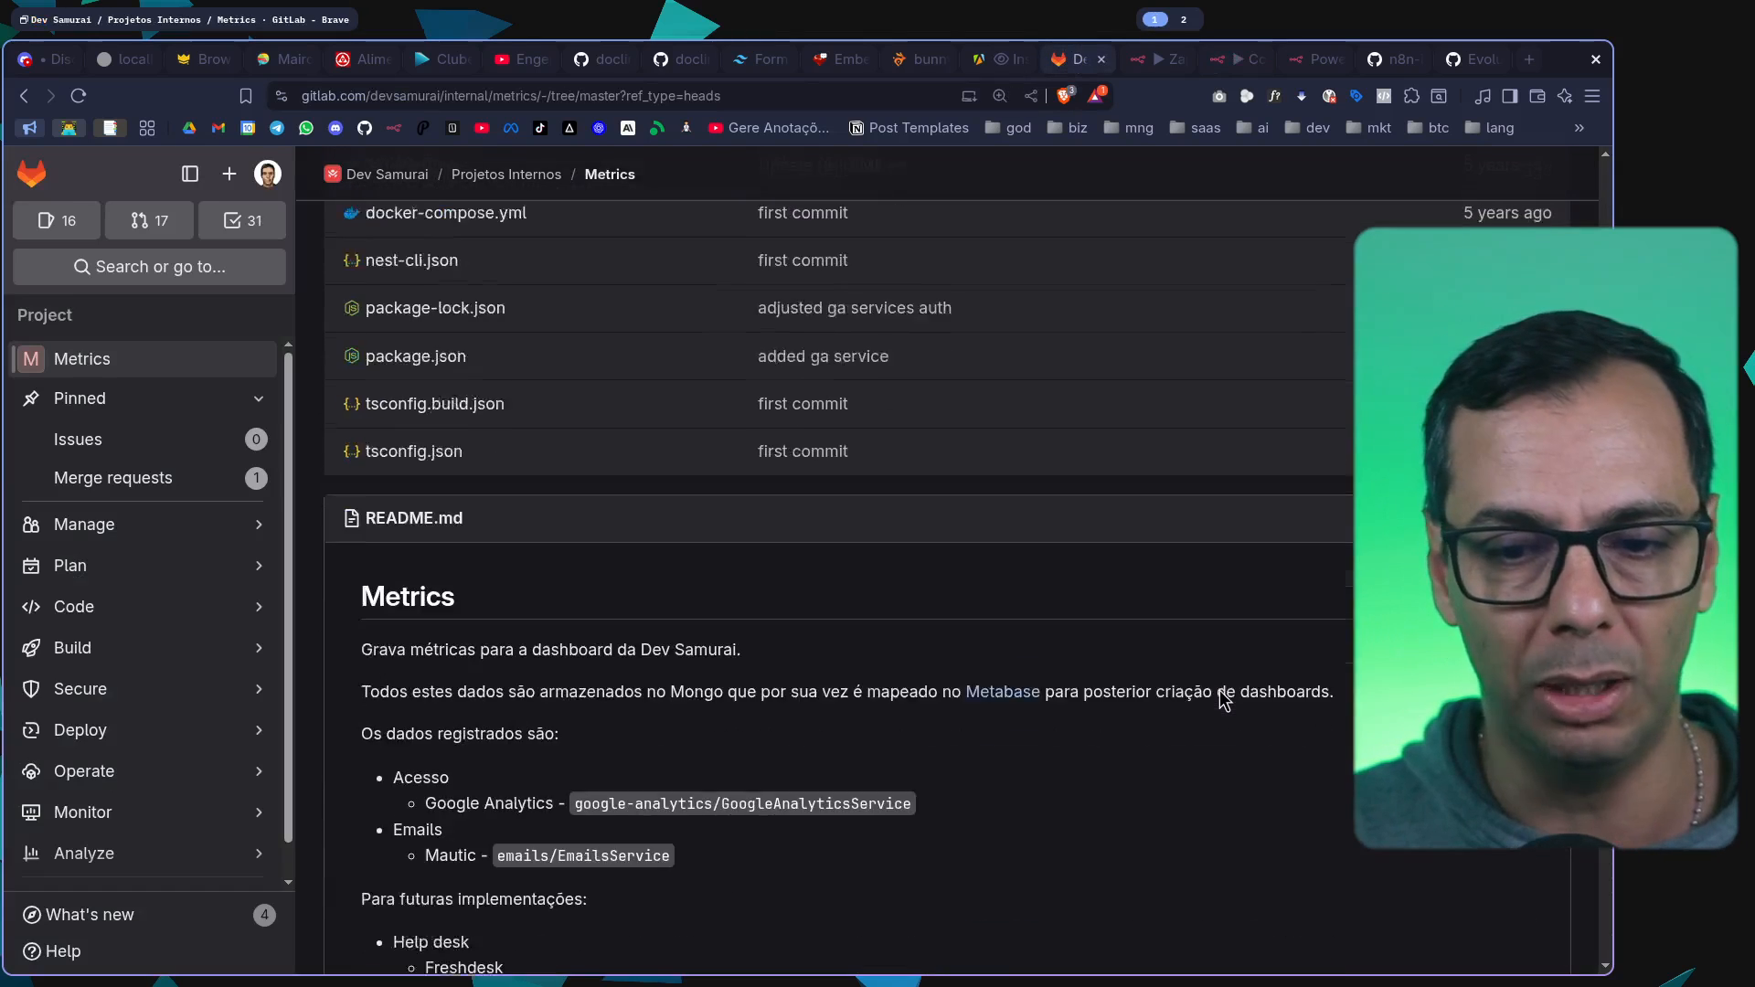
scroll(1207, 640, up, 7)
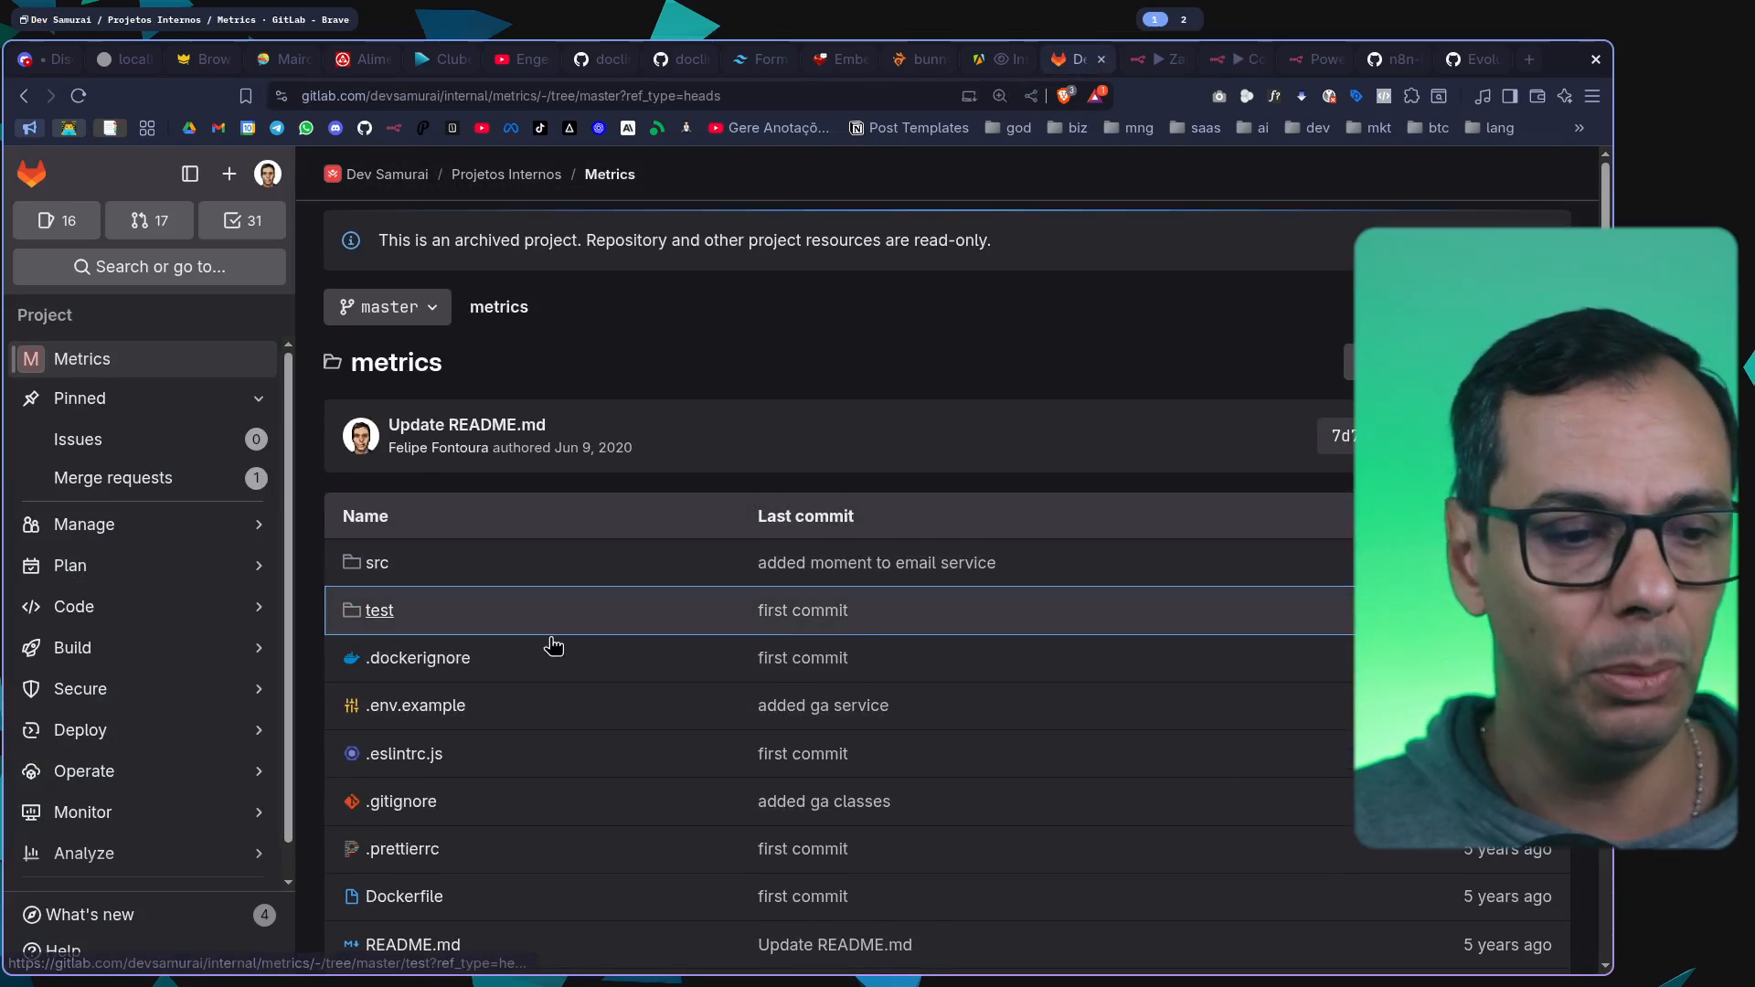
scroll(552, 646, down, 4)
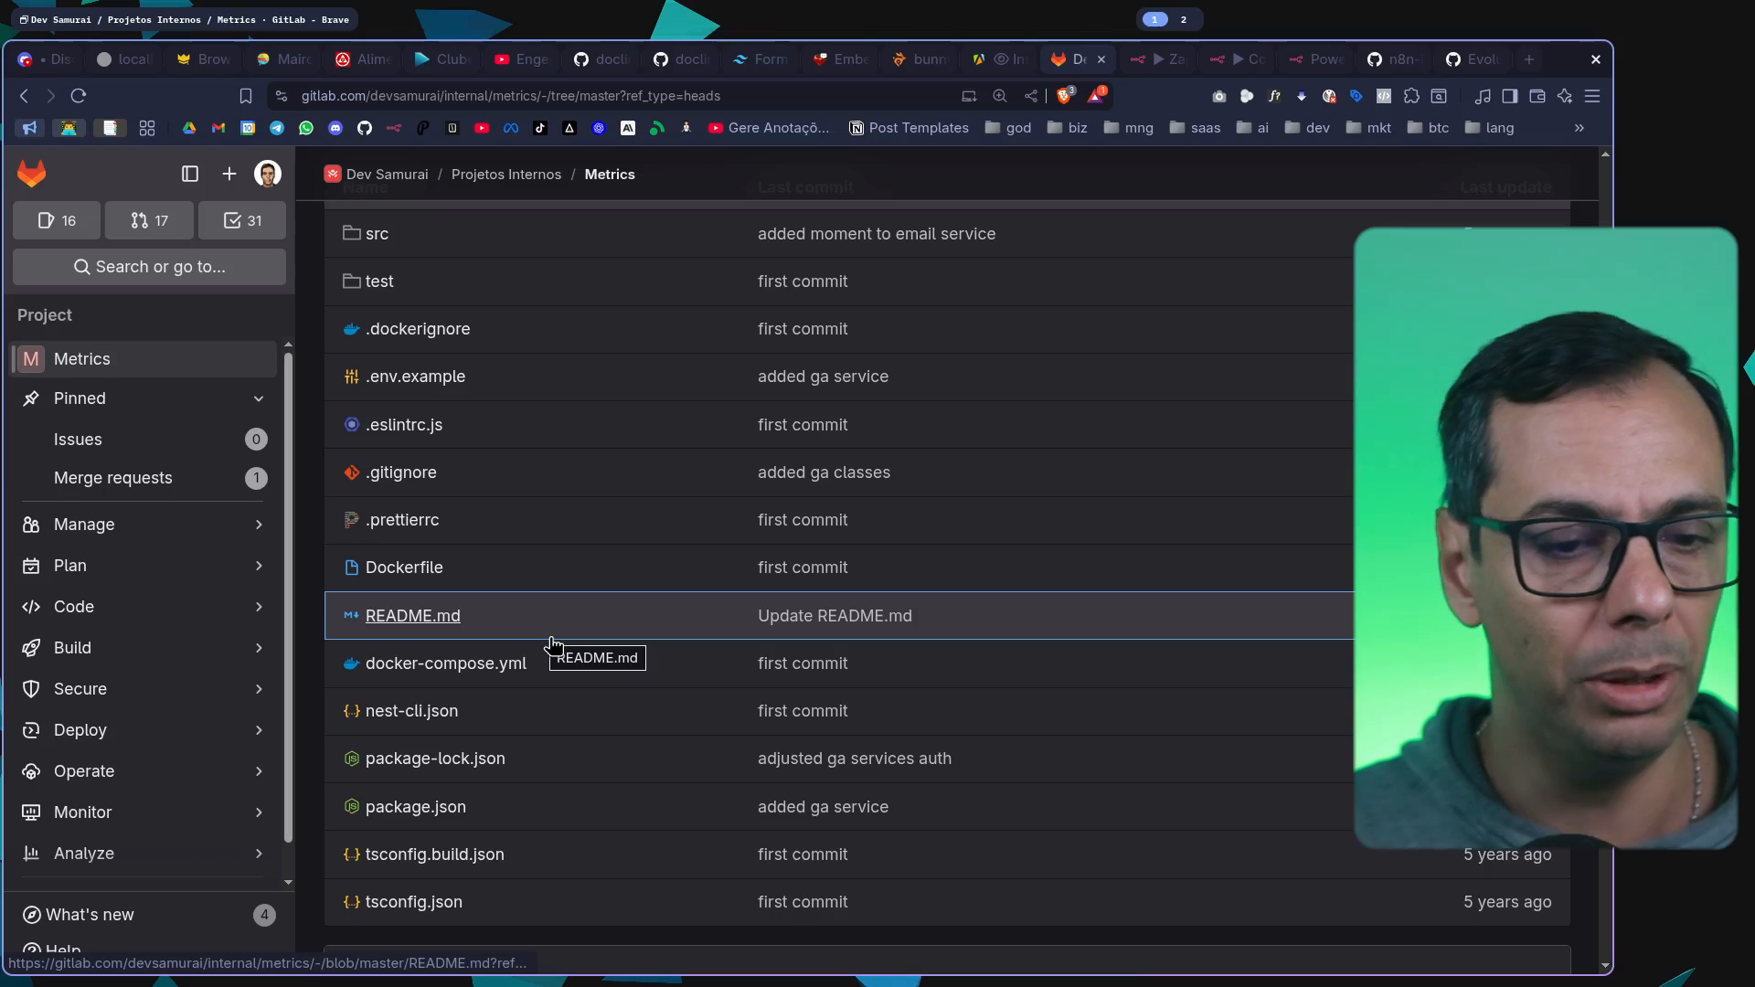
scroll(1030, 533, up, 4)
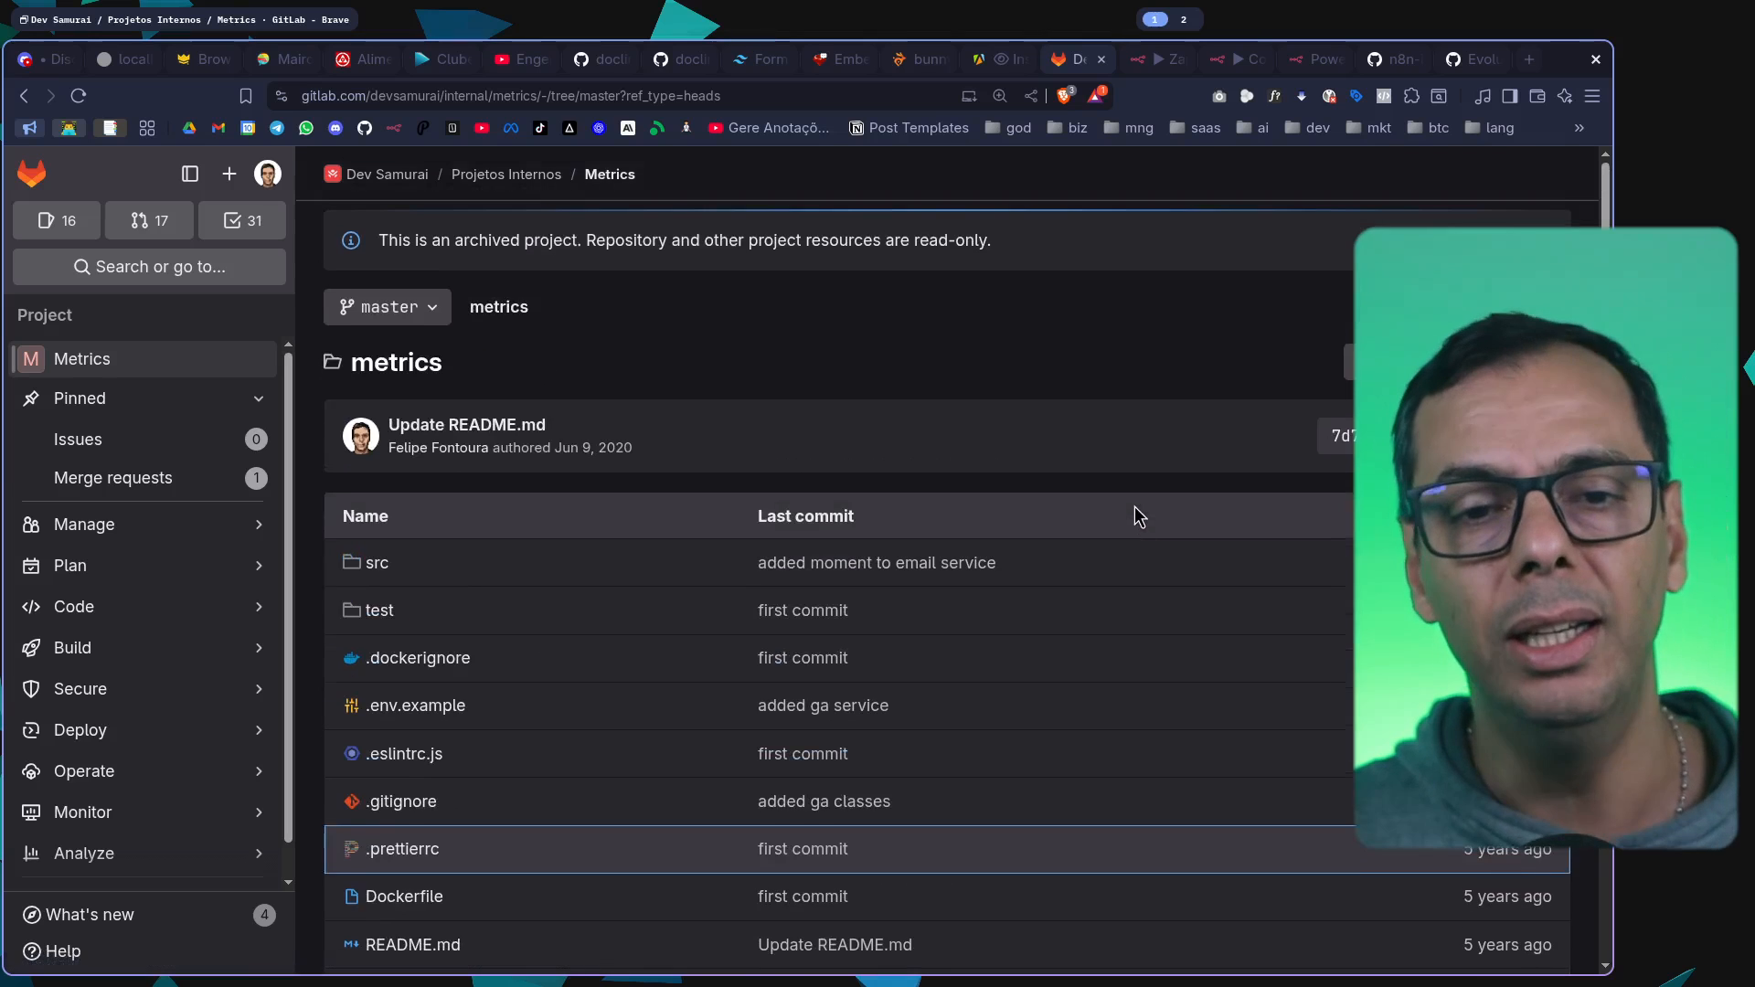
Switch to the Convexa workflow in n8n and examine the full flow from the Input and Chat triggers to the Output node
click(1236, 60)
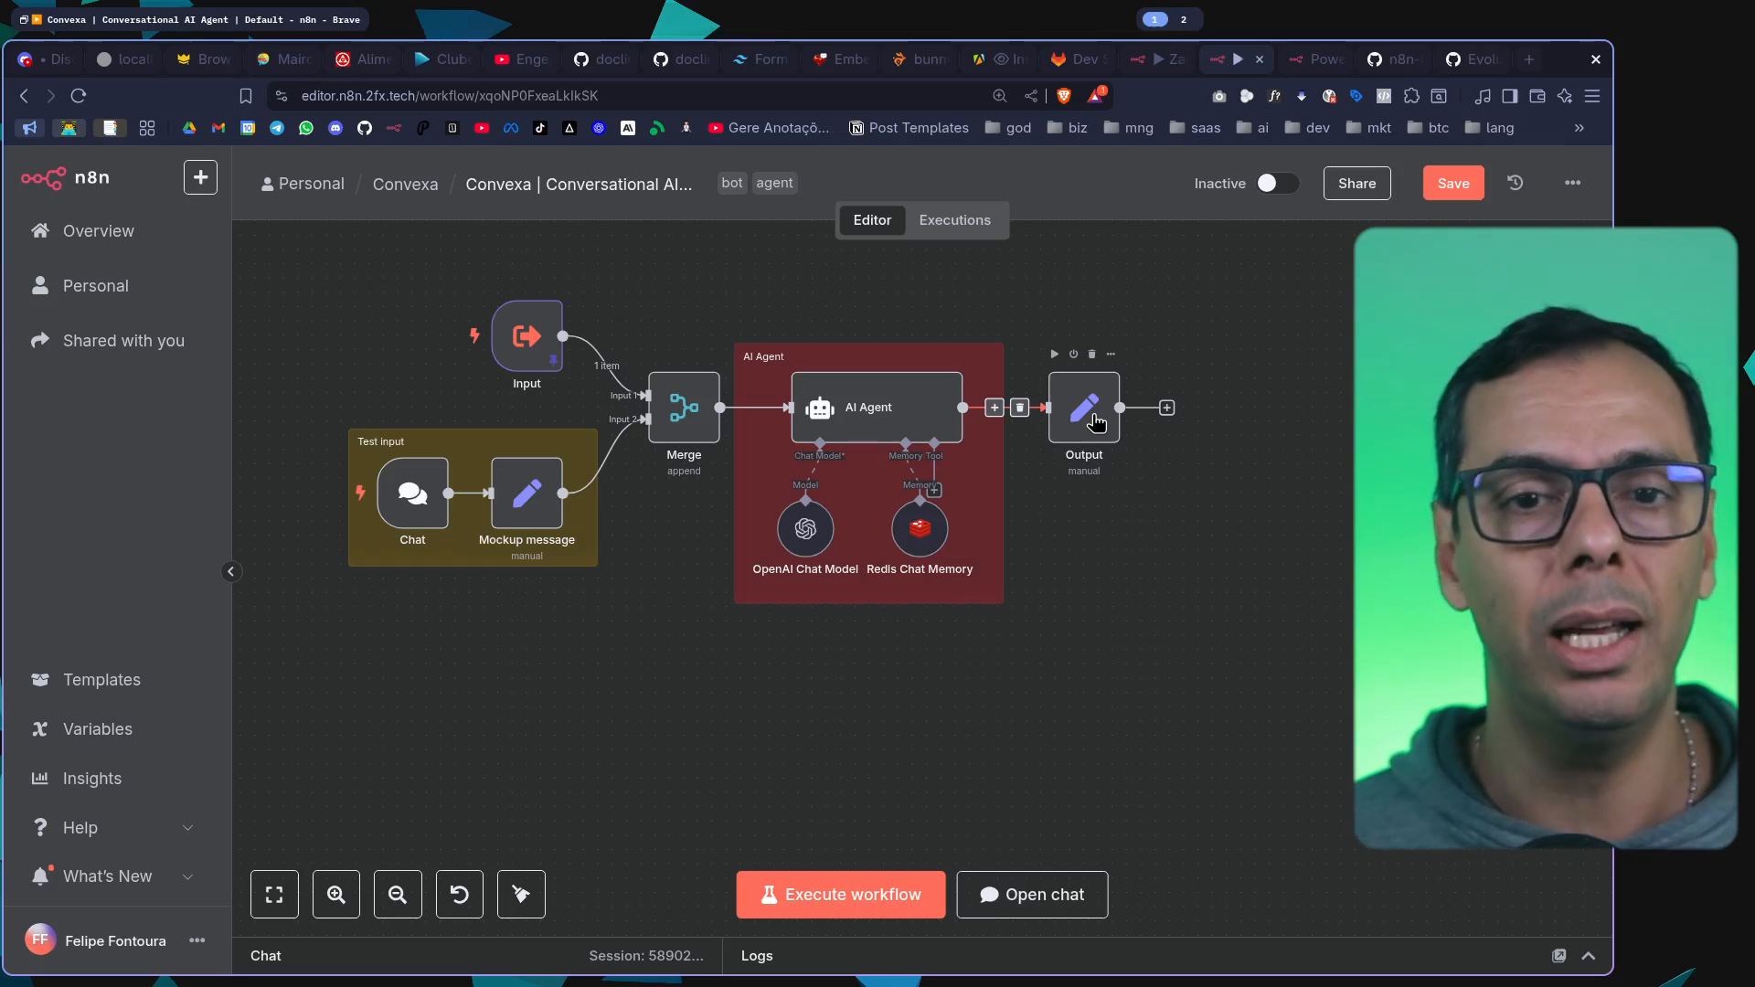
scroll(1106, 434, up, 3)
scroll(1277, 674, down, 4)
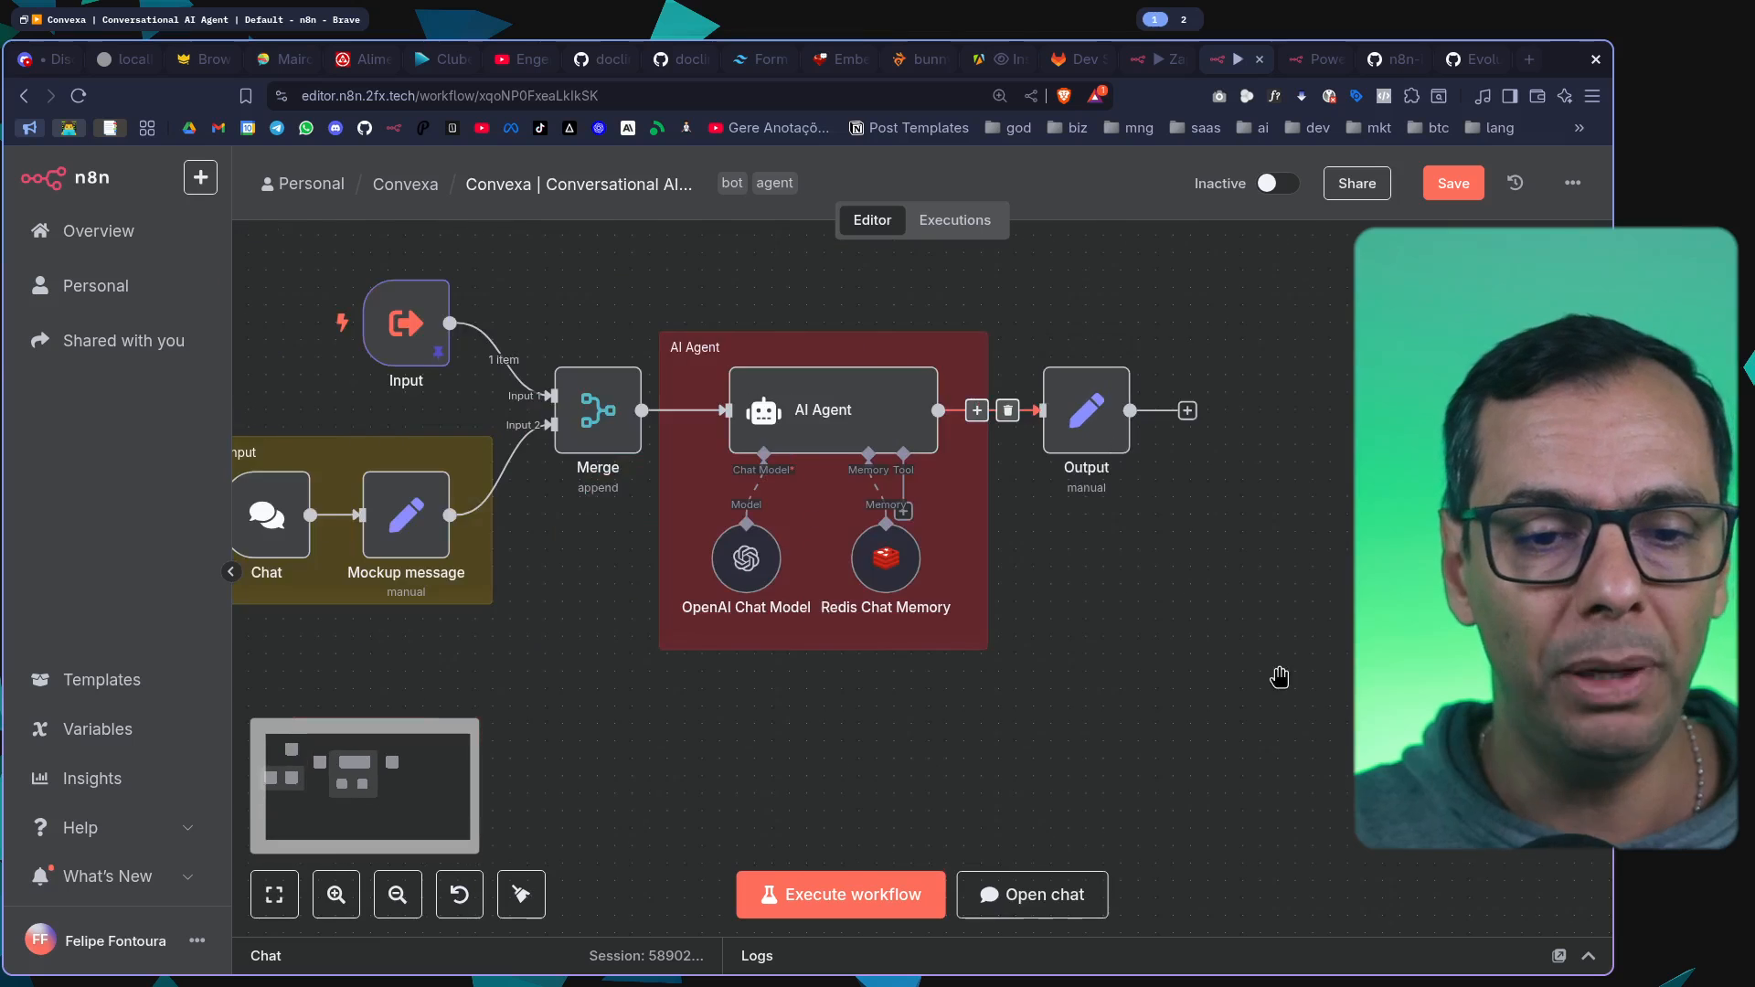
scroll(1350, 657, up, 2)
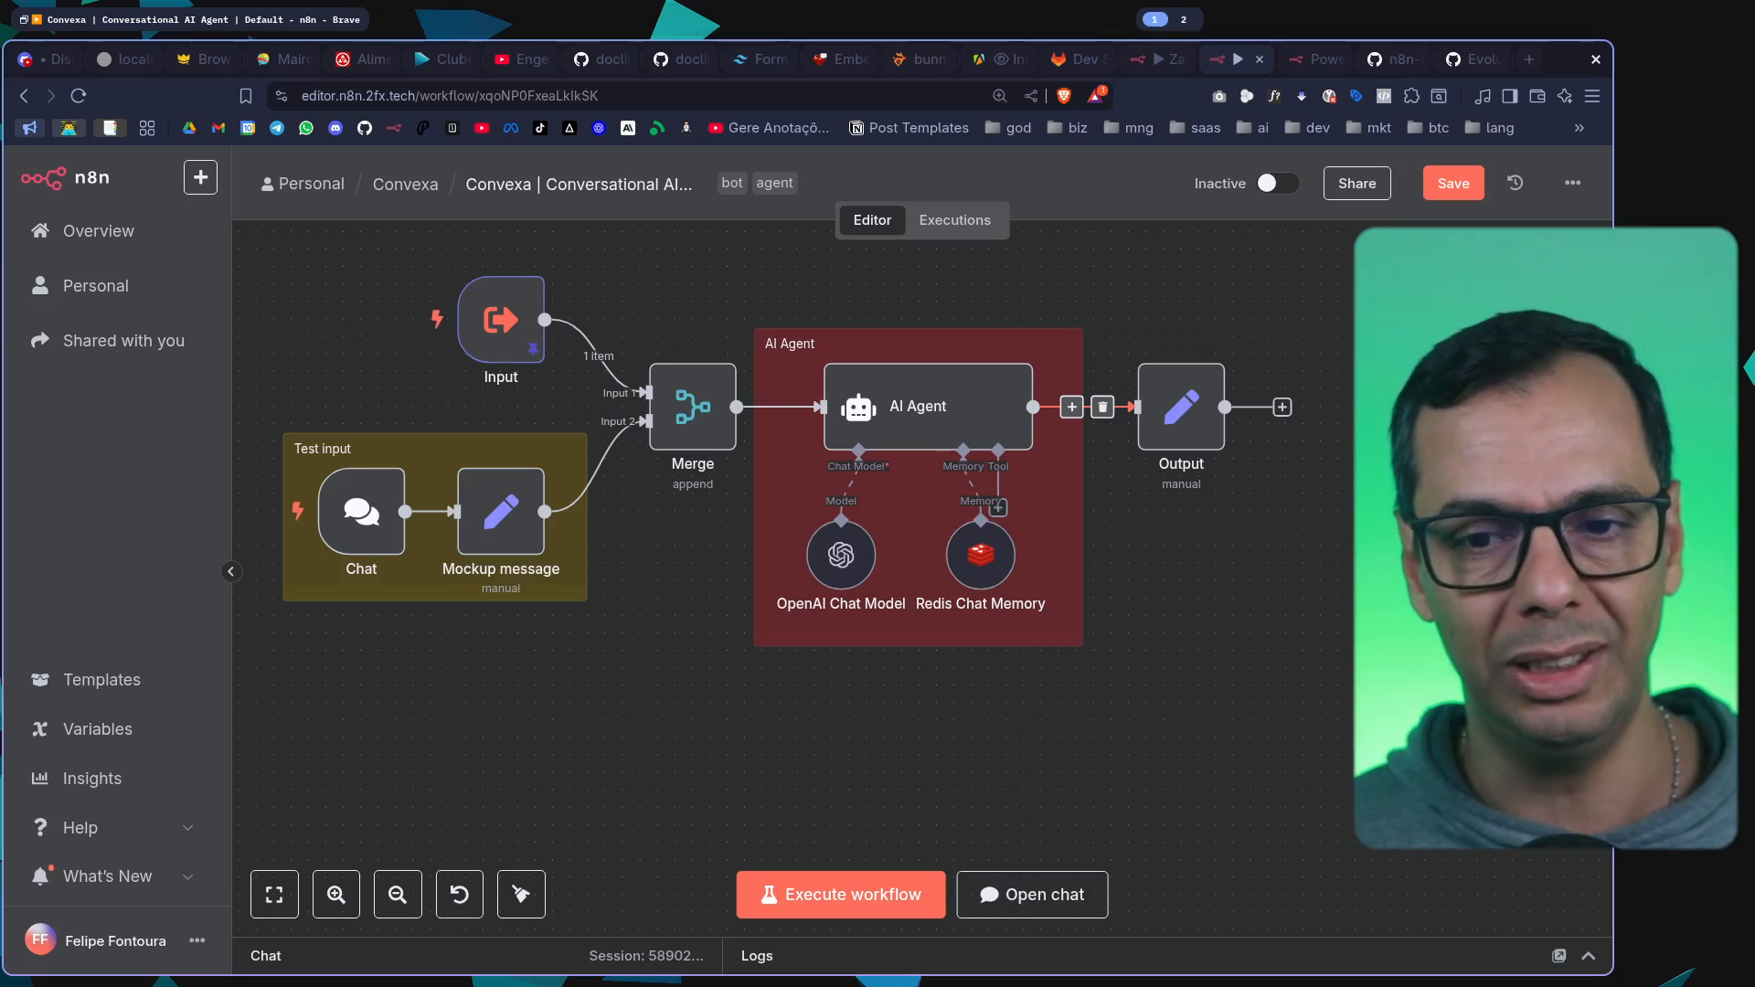
Look inside the Metrics repository's src folder on GitLab, then return to the Convexa workflow in n8n
click(1078, 58)
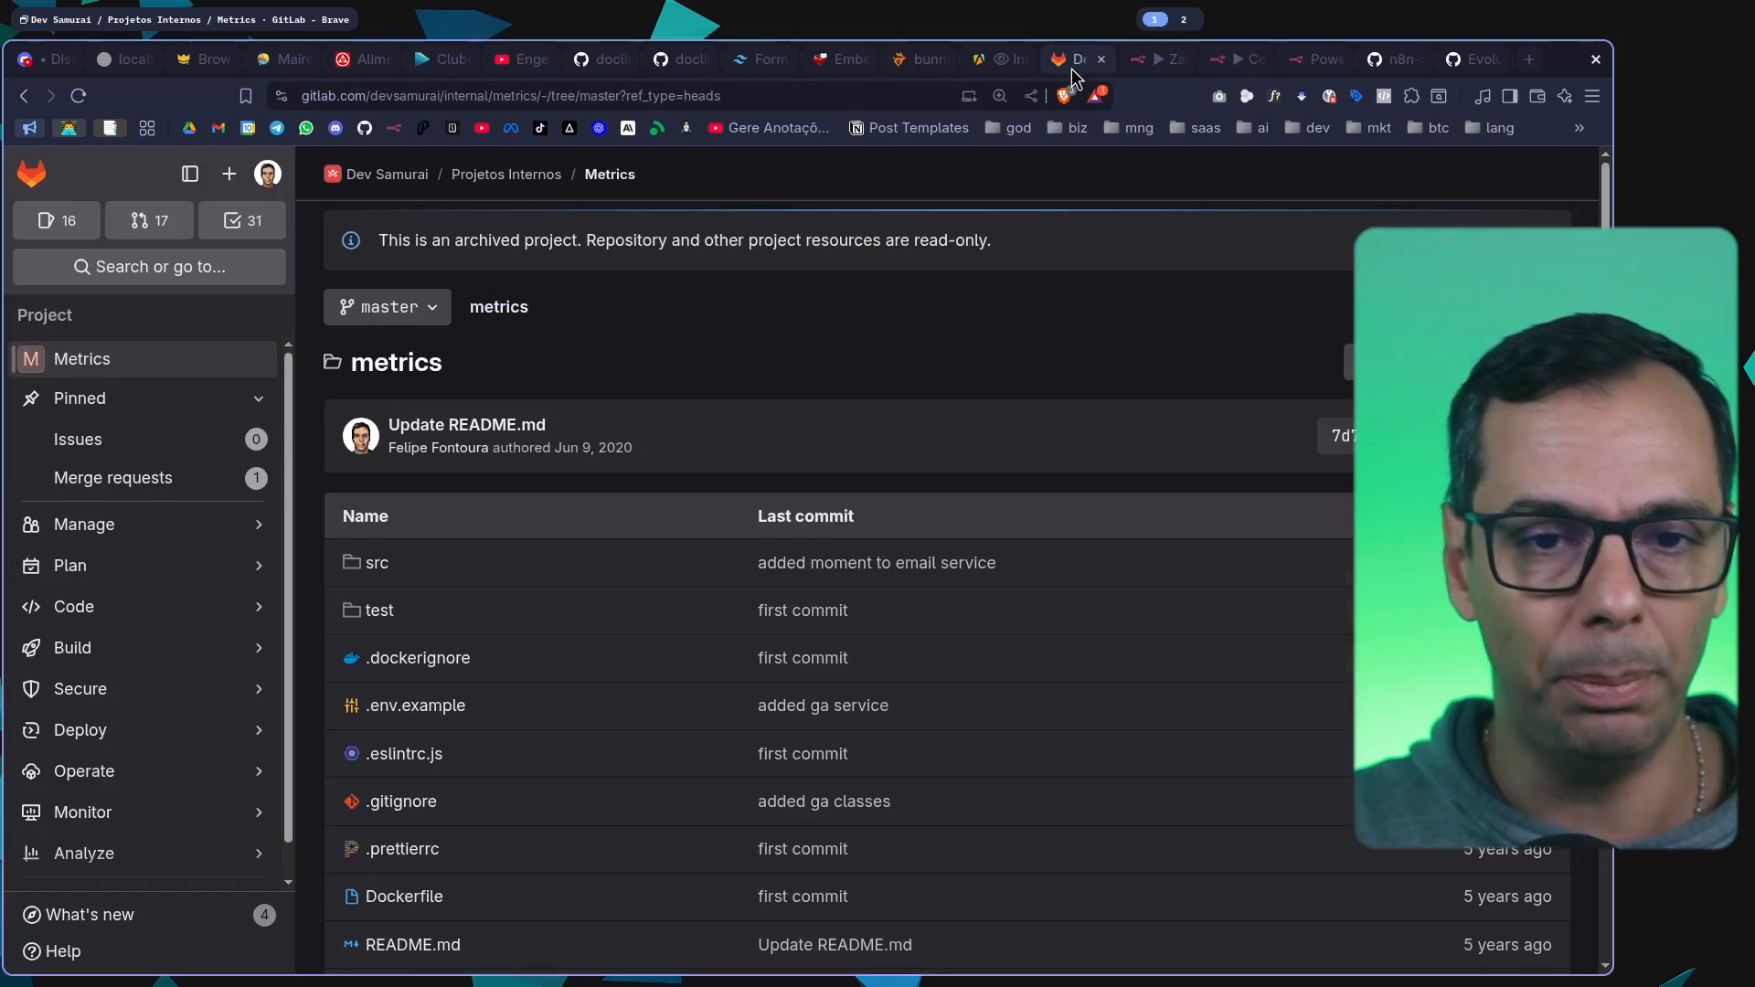
click(384, 564)
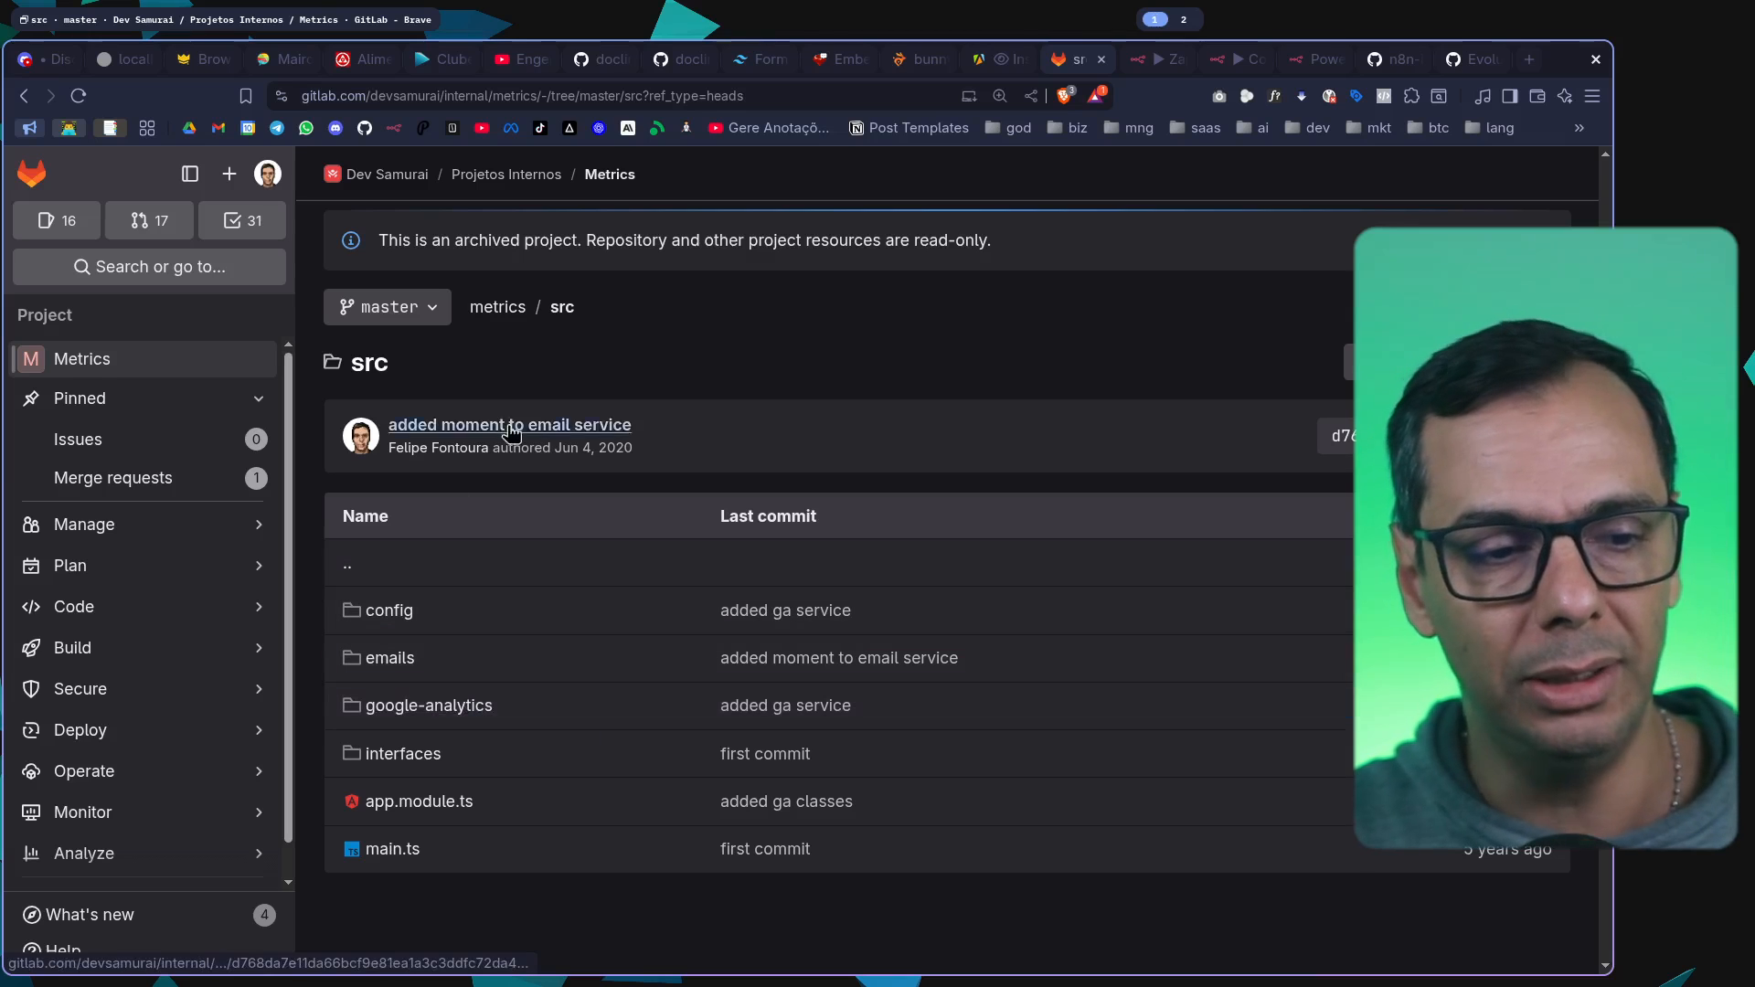
click(509, 308)
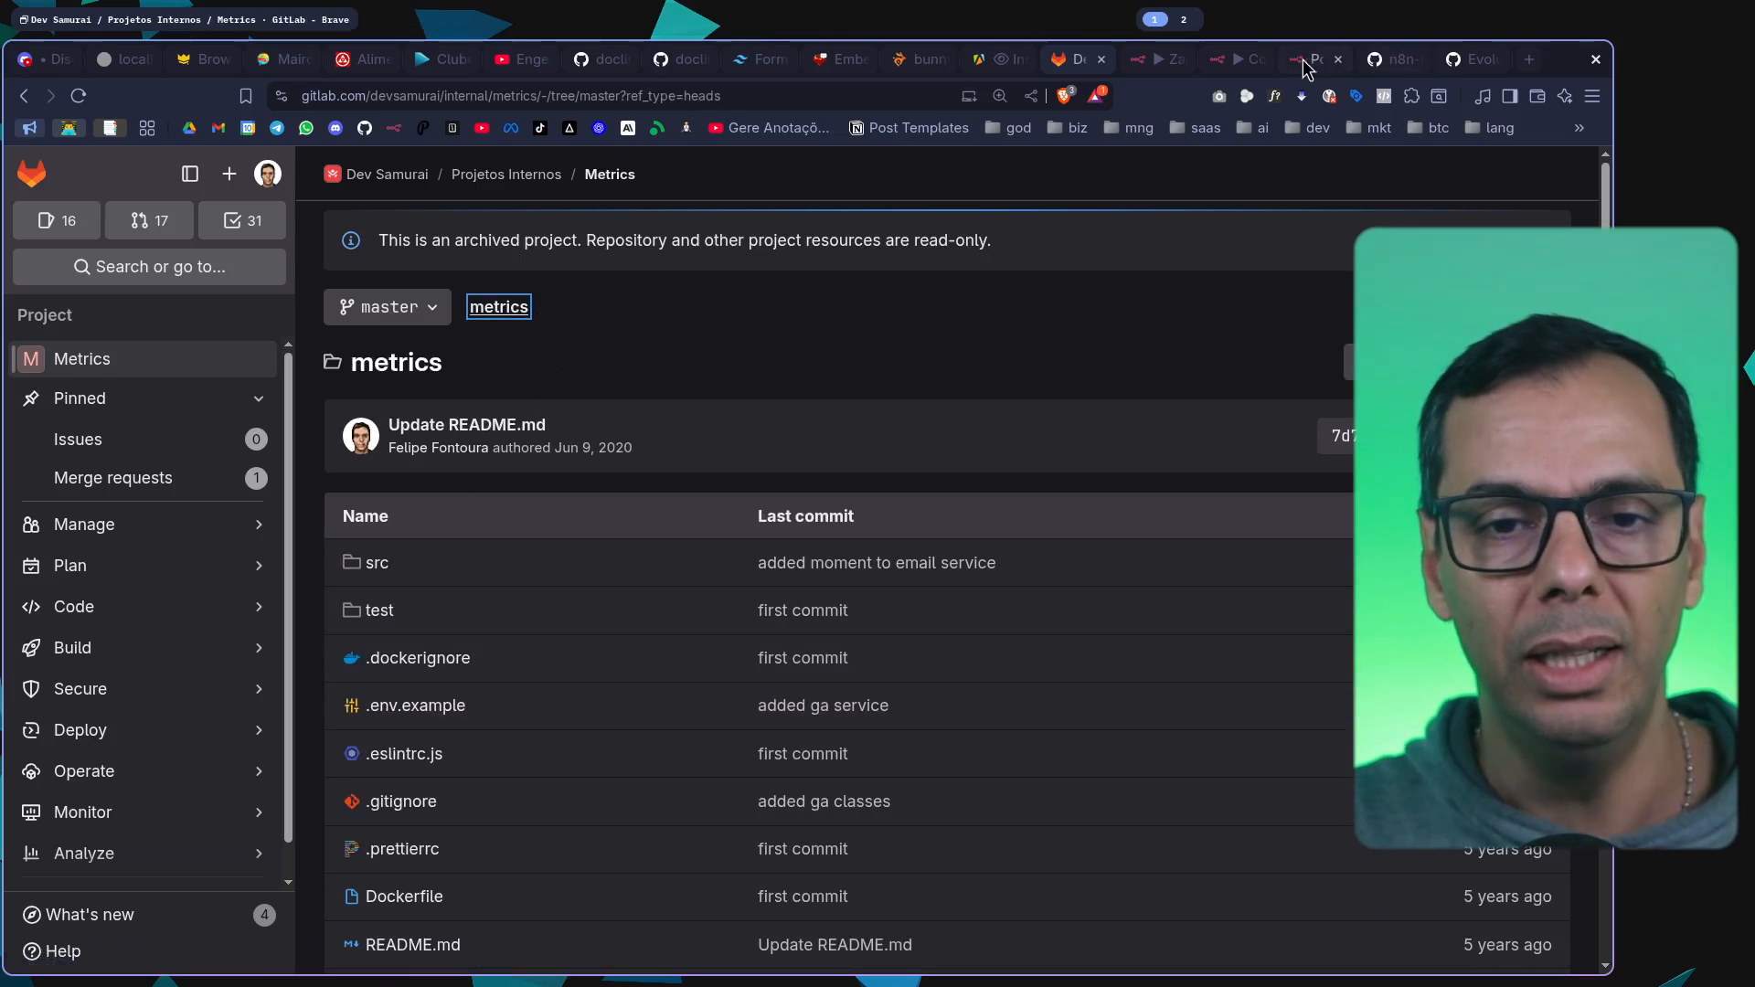
click(1236, 66)
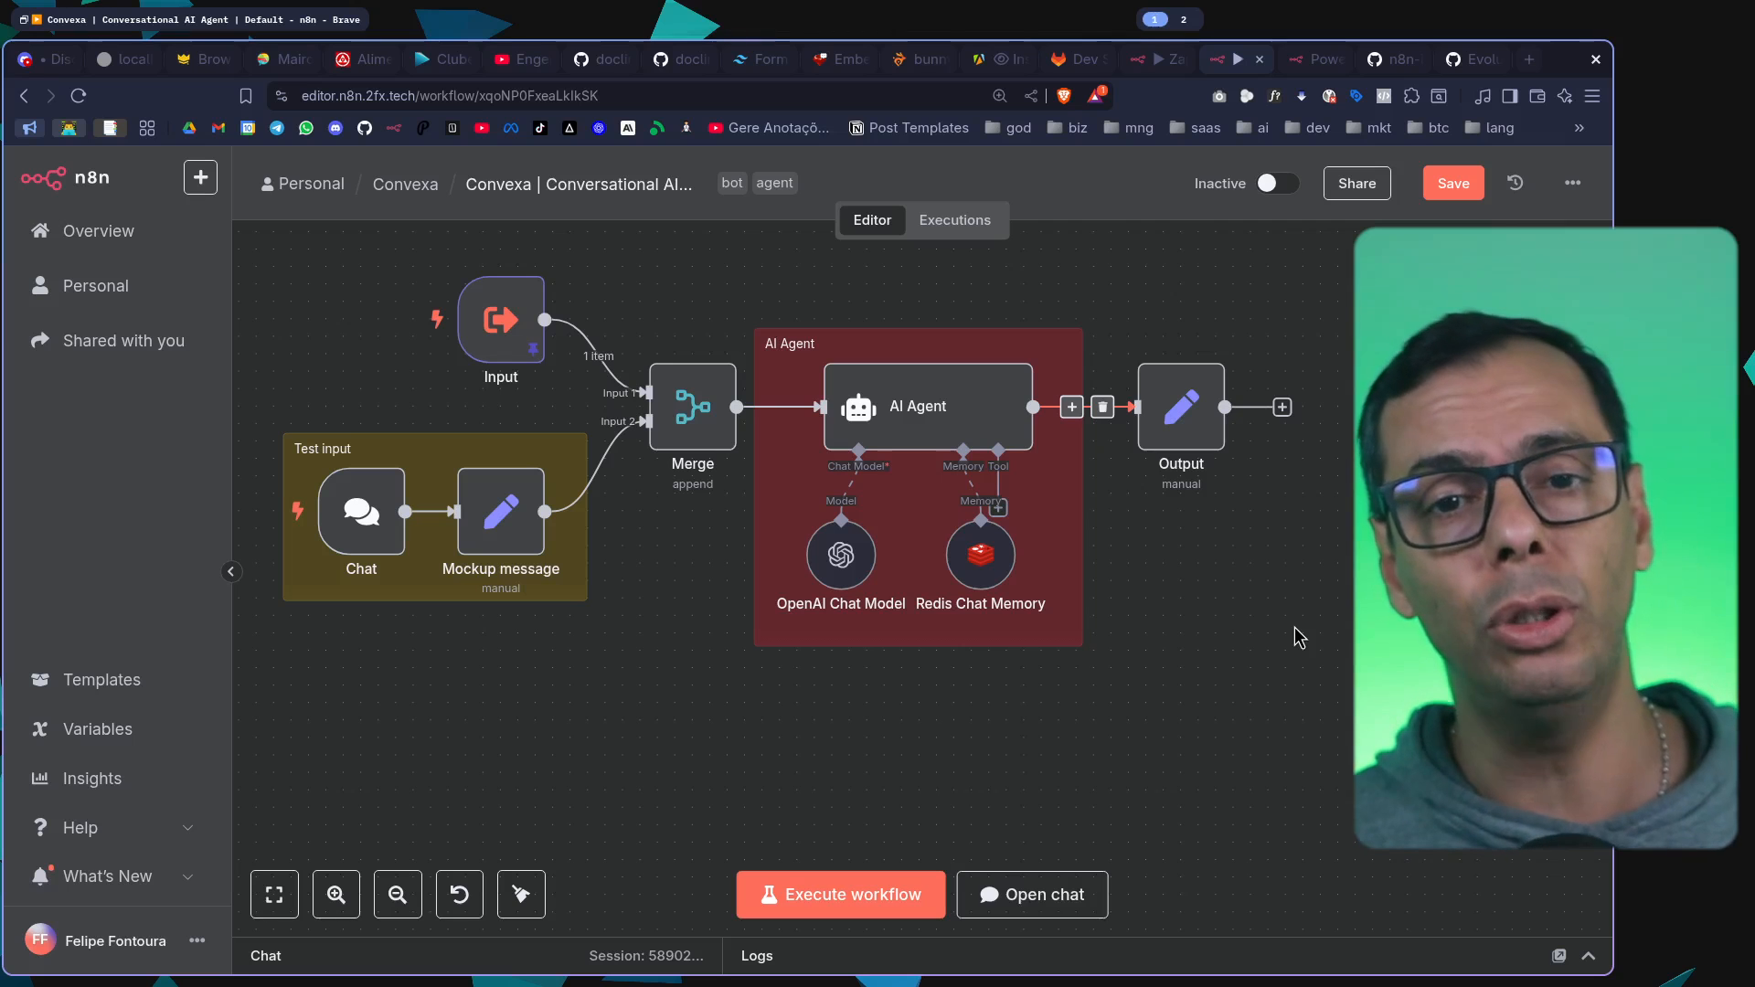
Search the web in a new tab for "api google analytics" and open the Google Analytics developers site
key(ctrl+t)
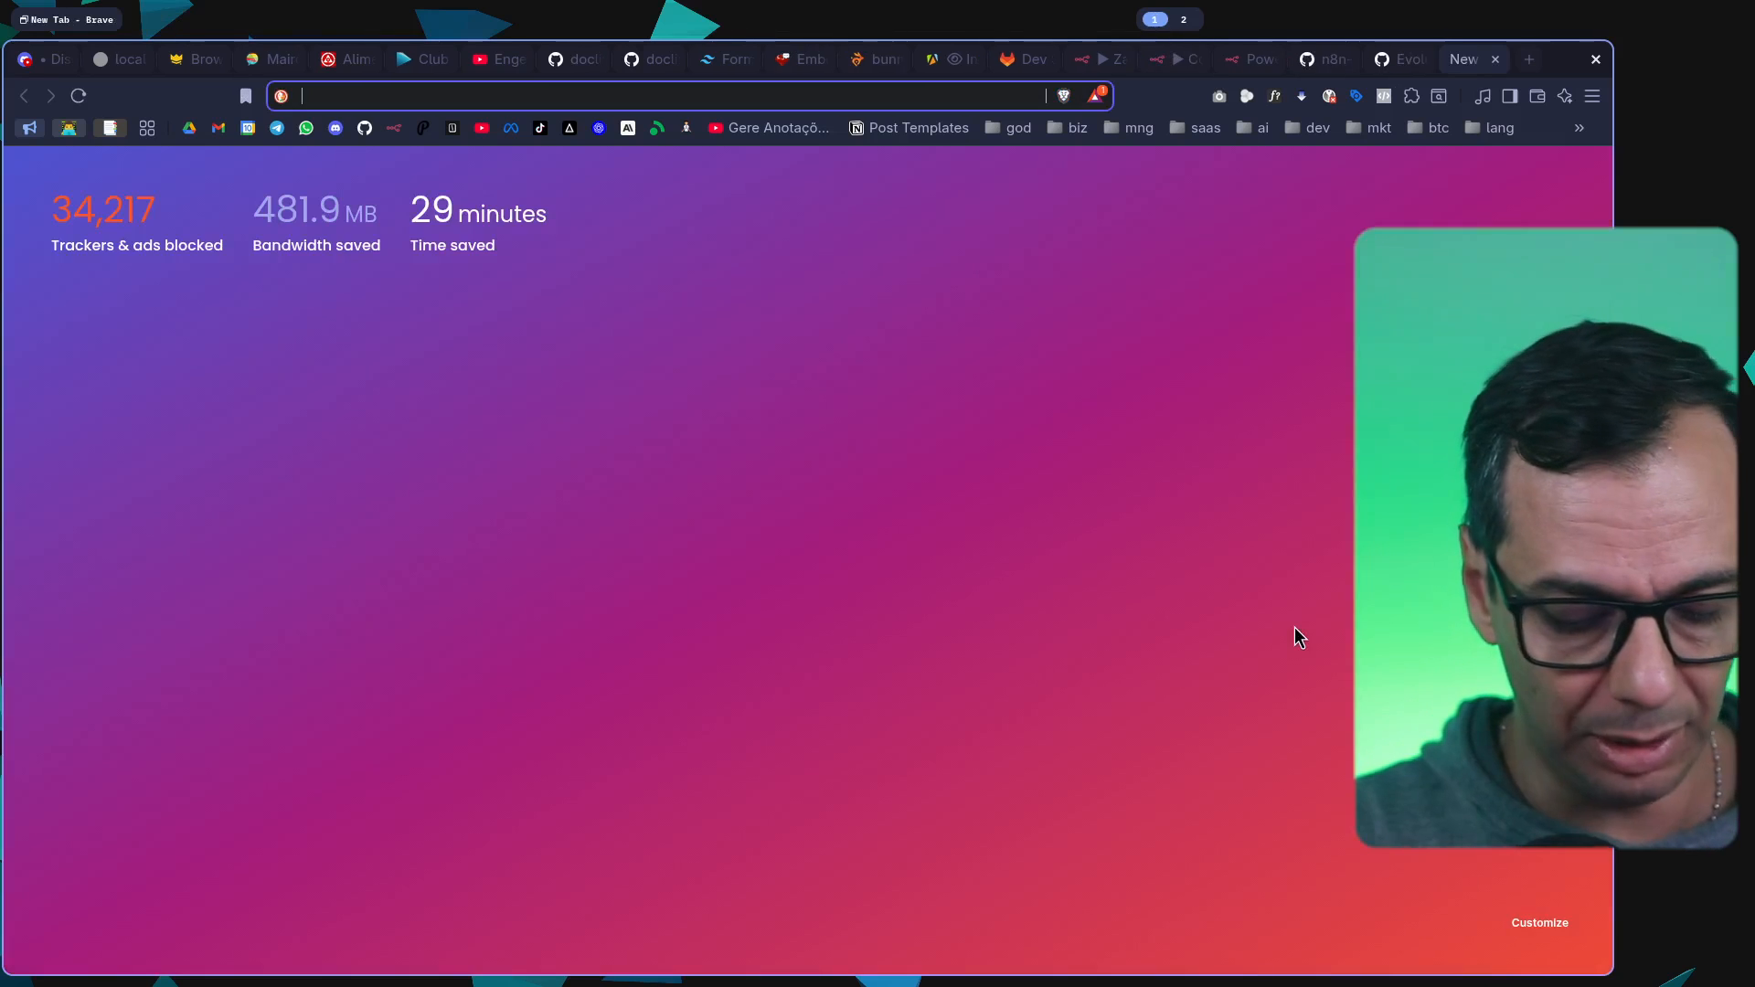
text(api )
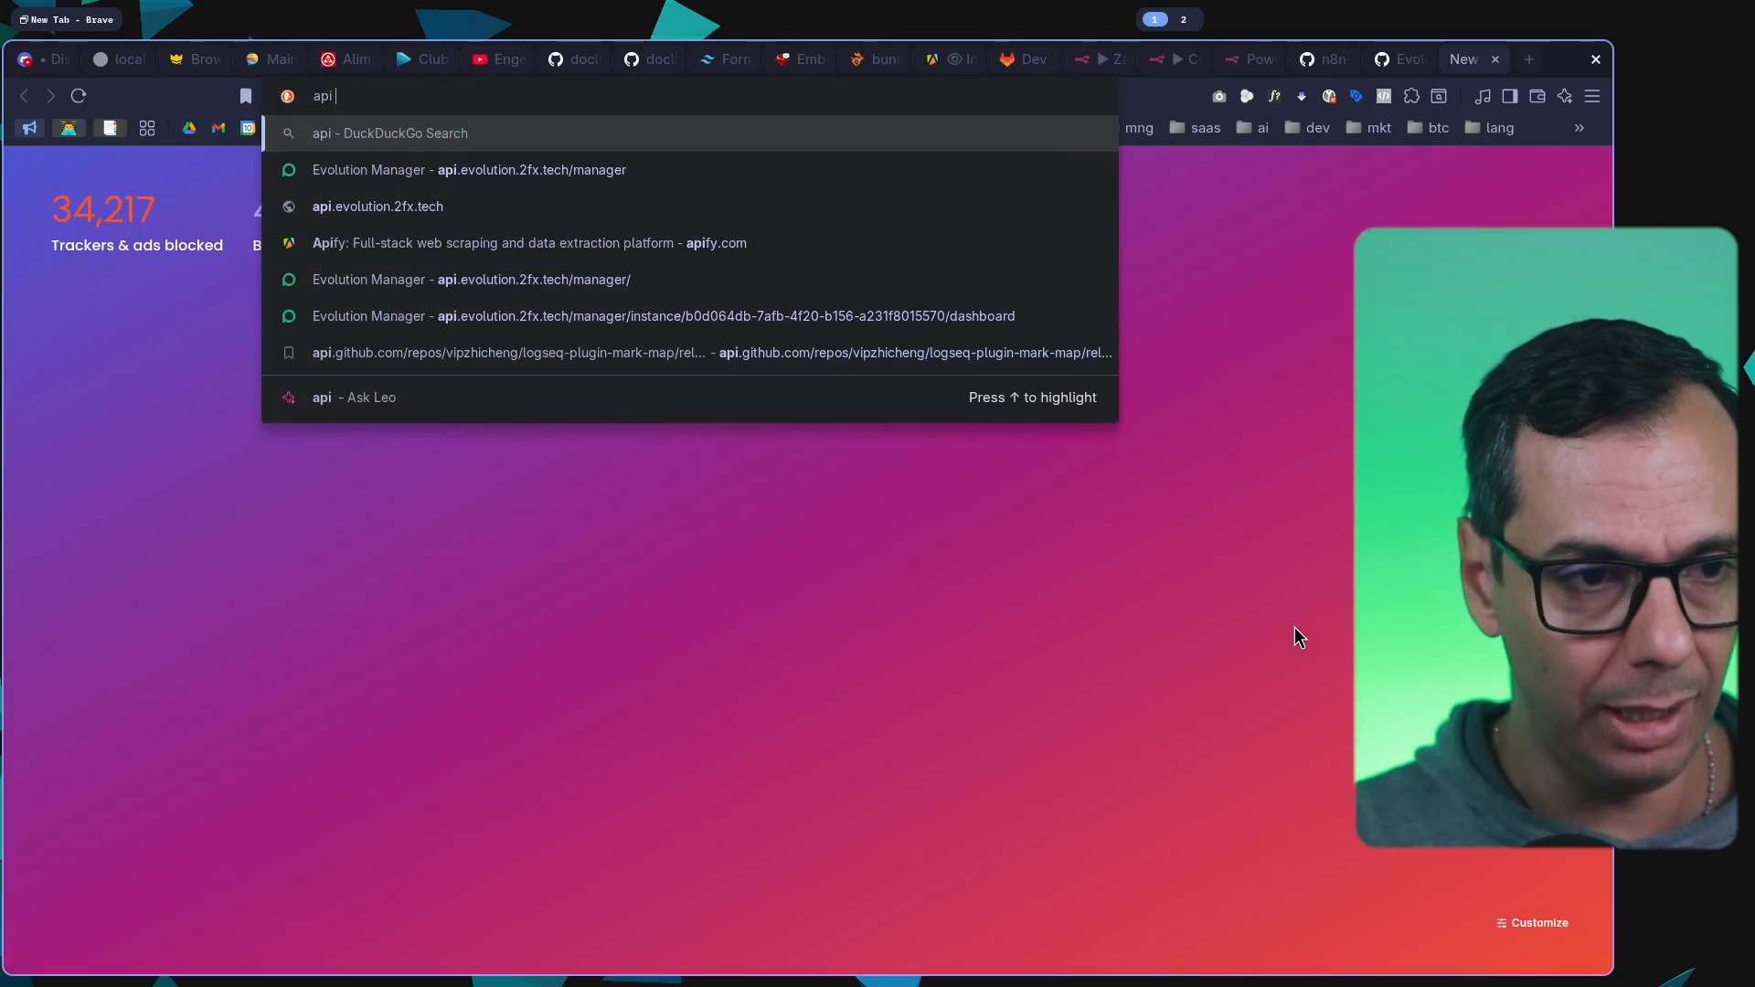
text(google ana)
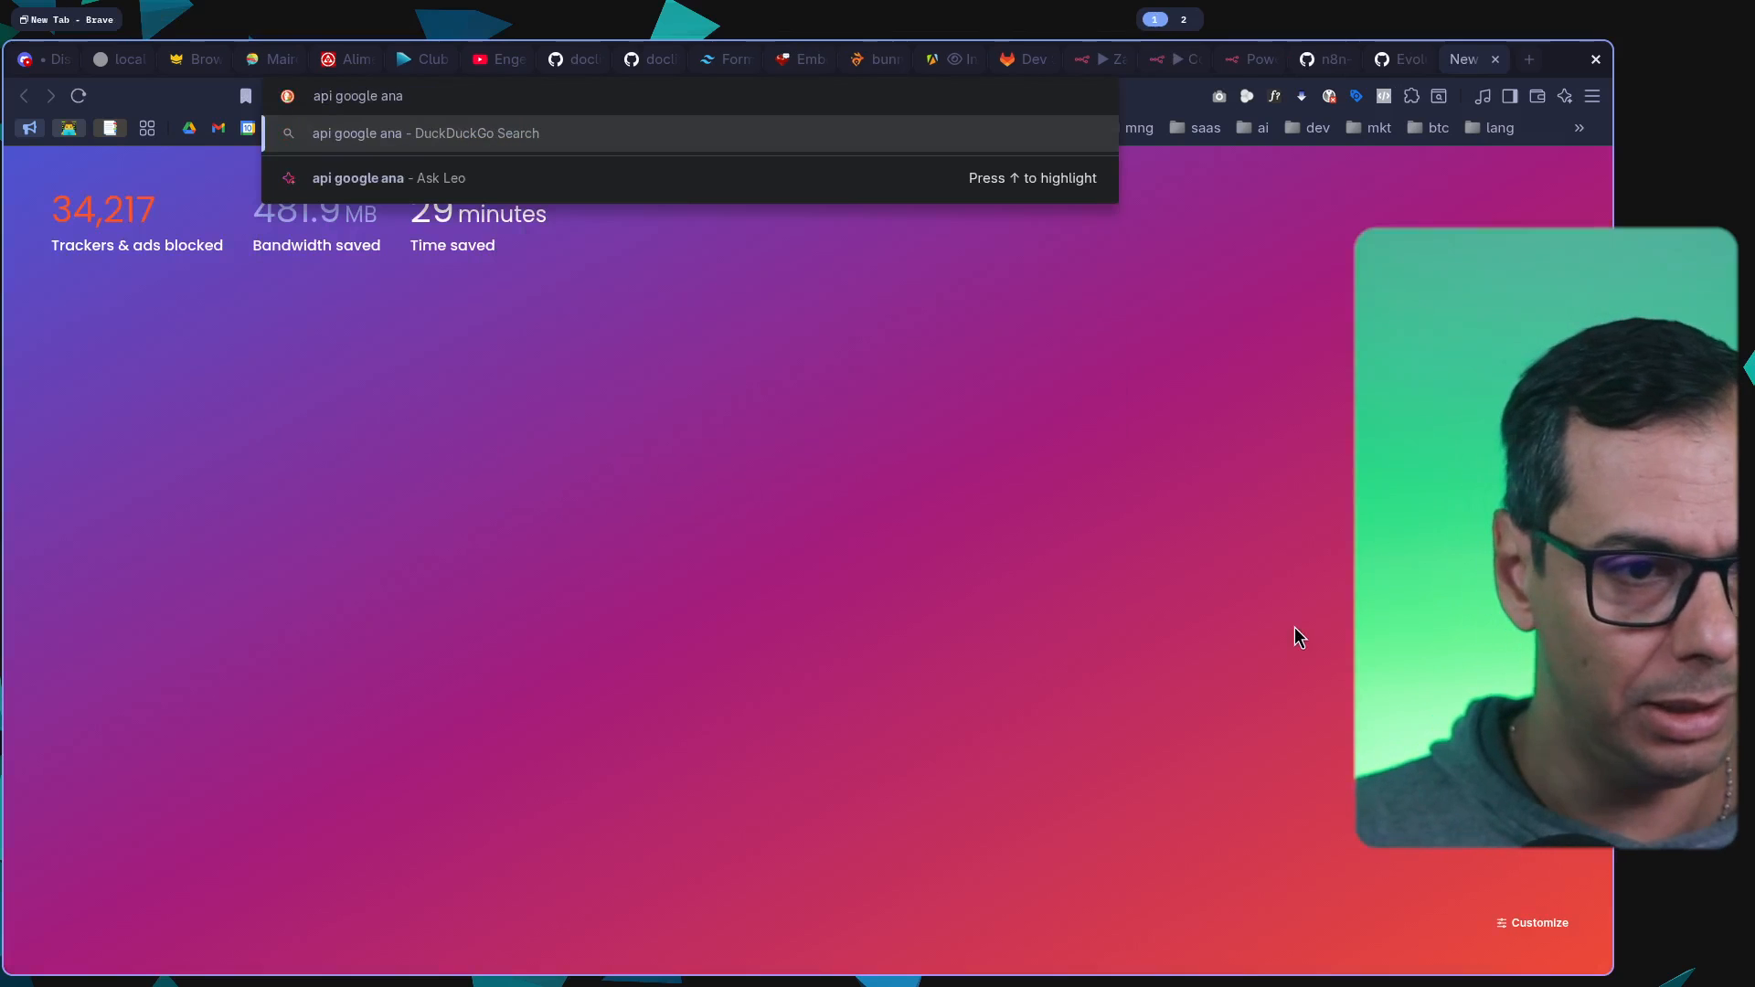
text(lytics)
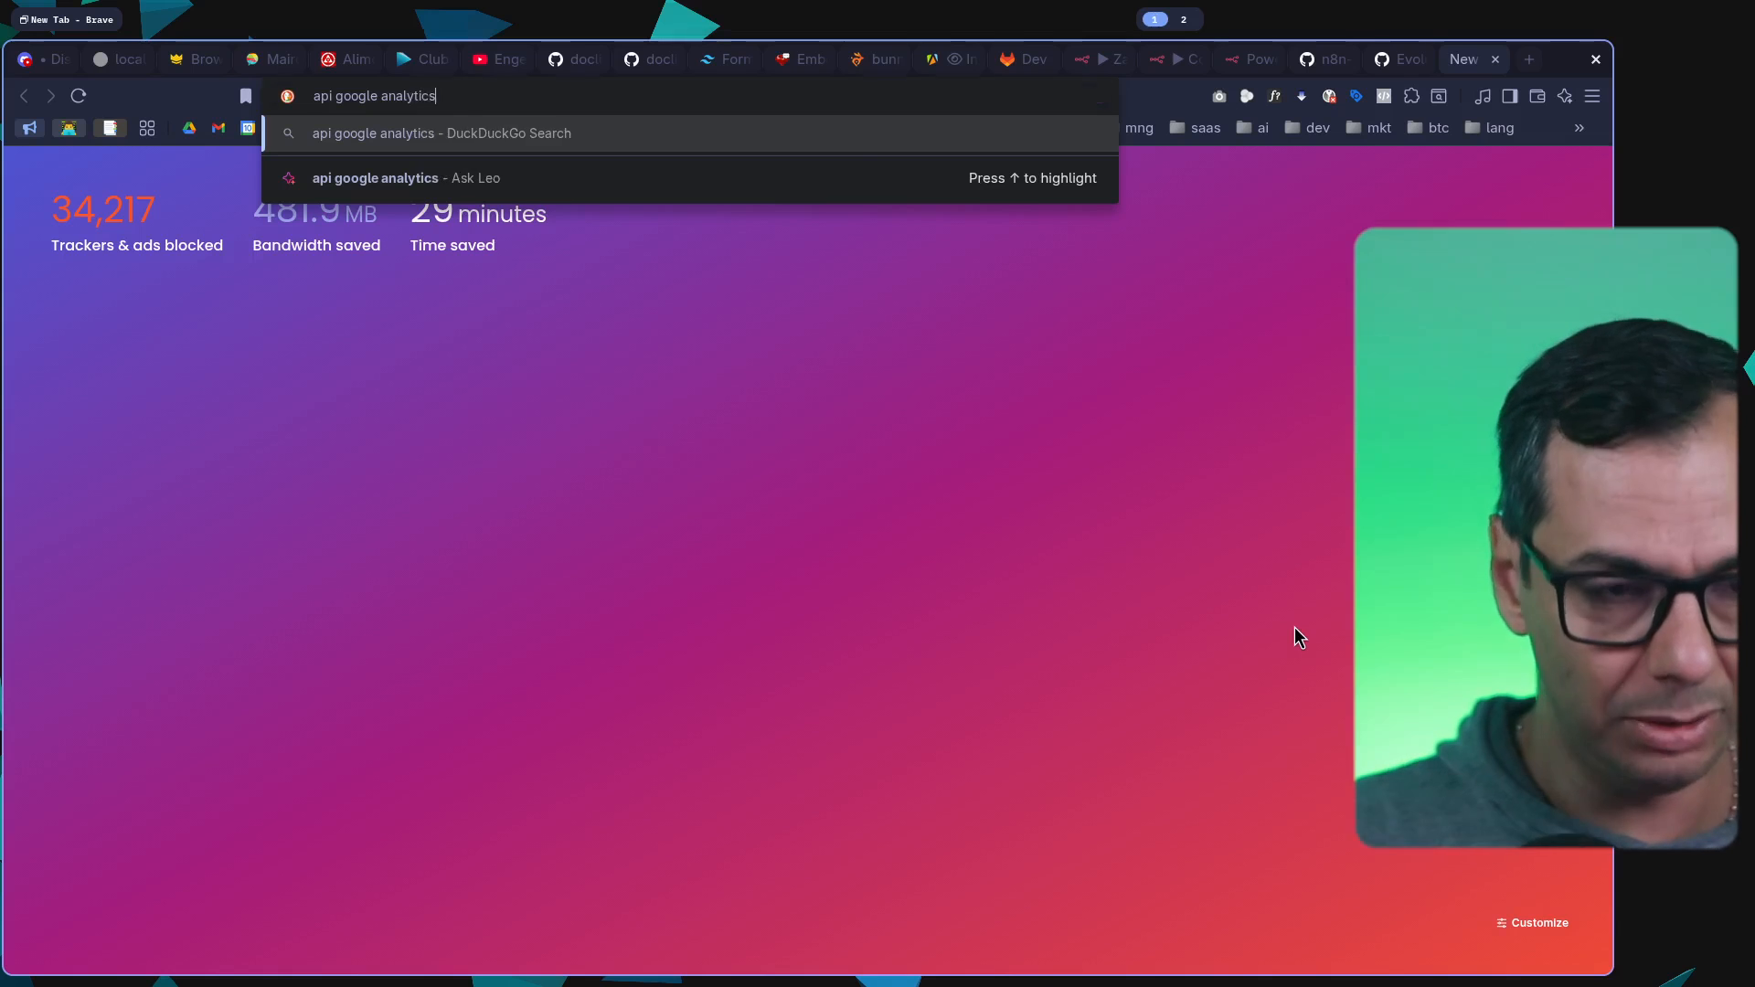
key(Return)
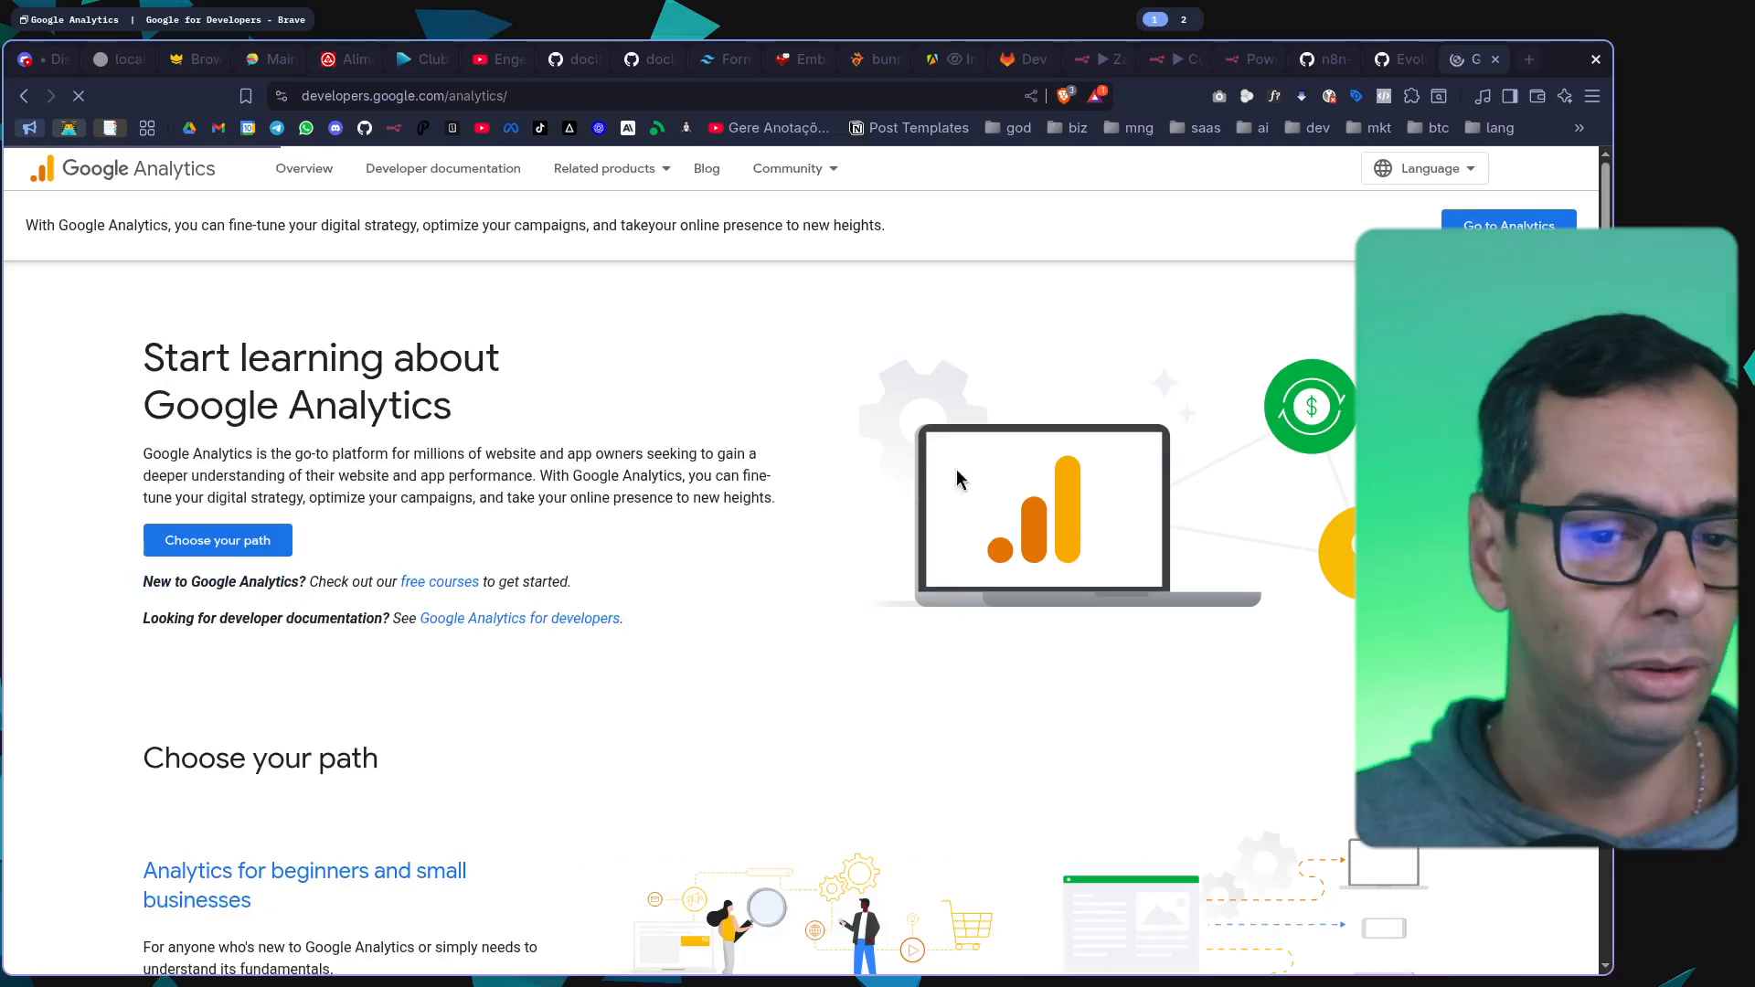
Skim the Google Analytics landing page, open its developer documentation and look through the overview
scroll(777, 492, down, 5)
scroll(770, 494, down, 15)
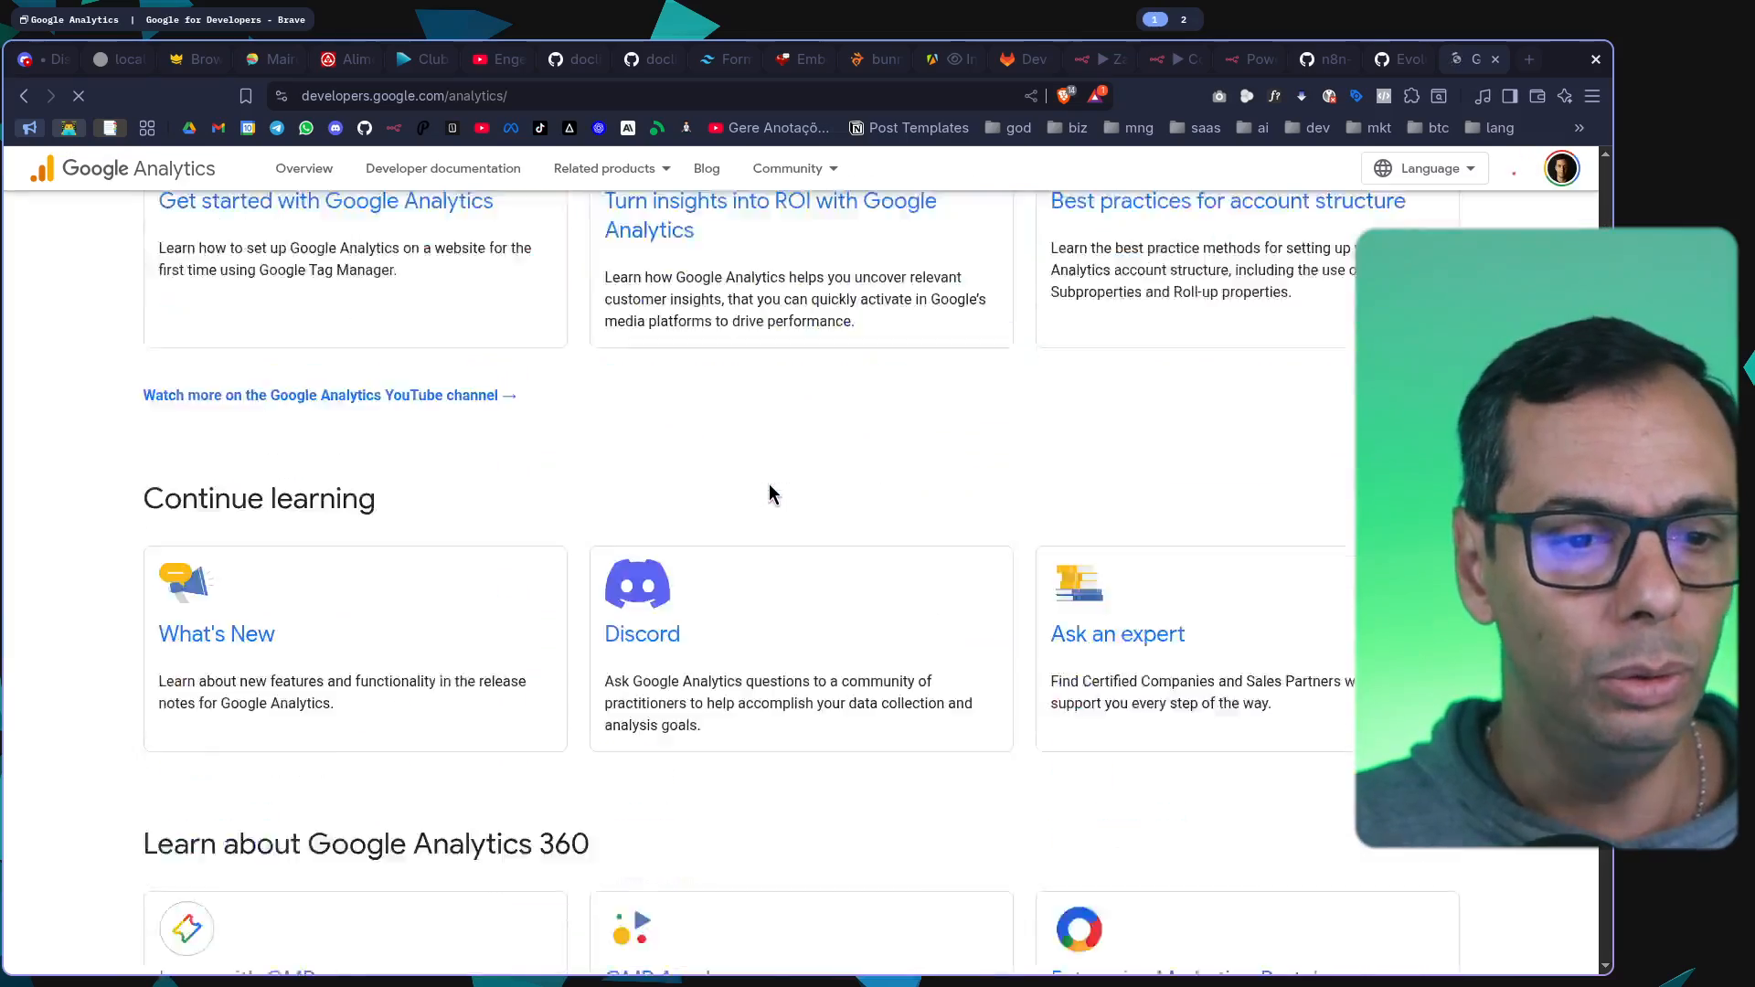
scroll(770, 494, up, 12)
click(457, 172)
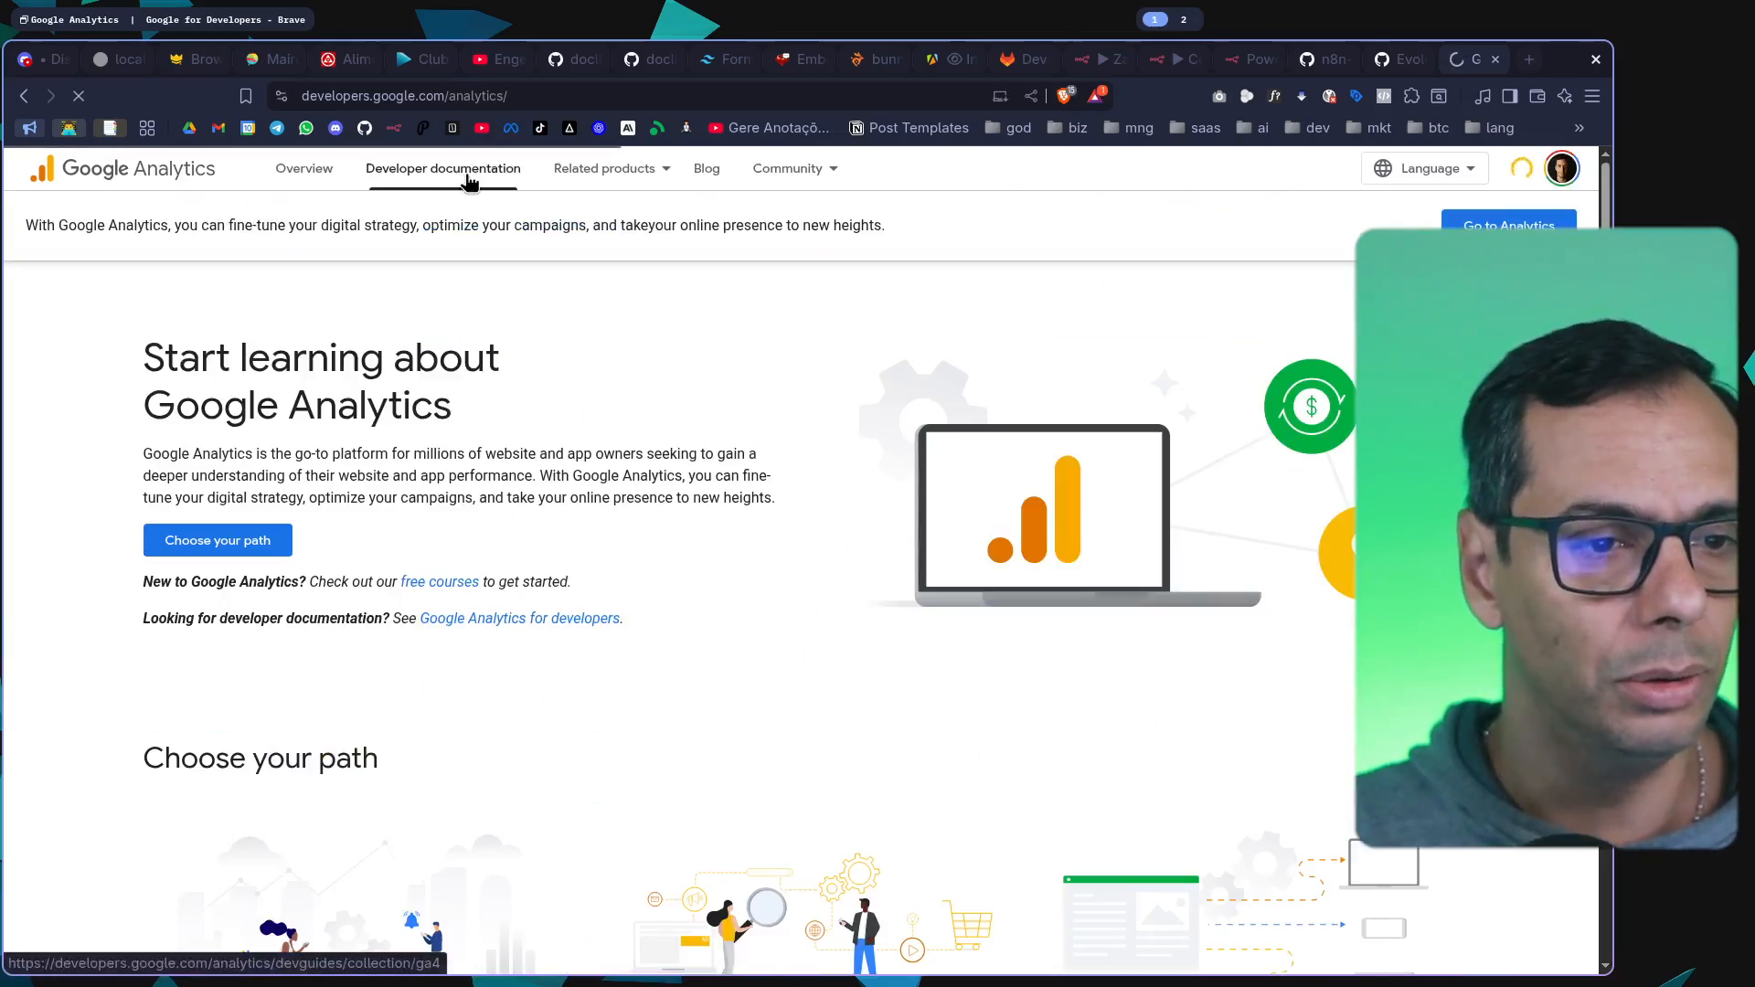
scroll(709, 413, down, 10)
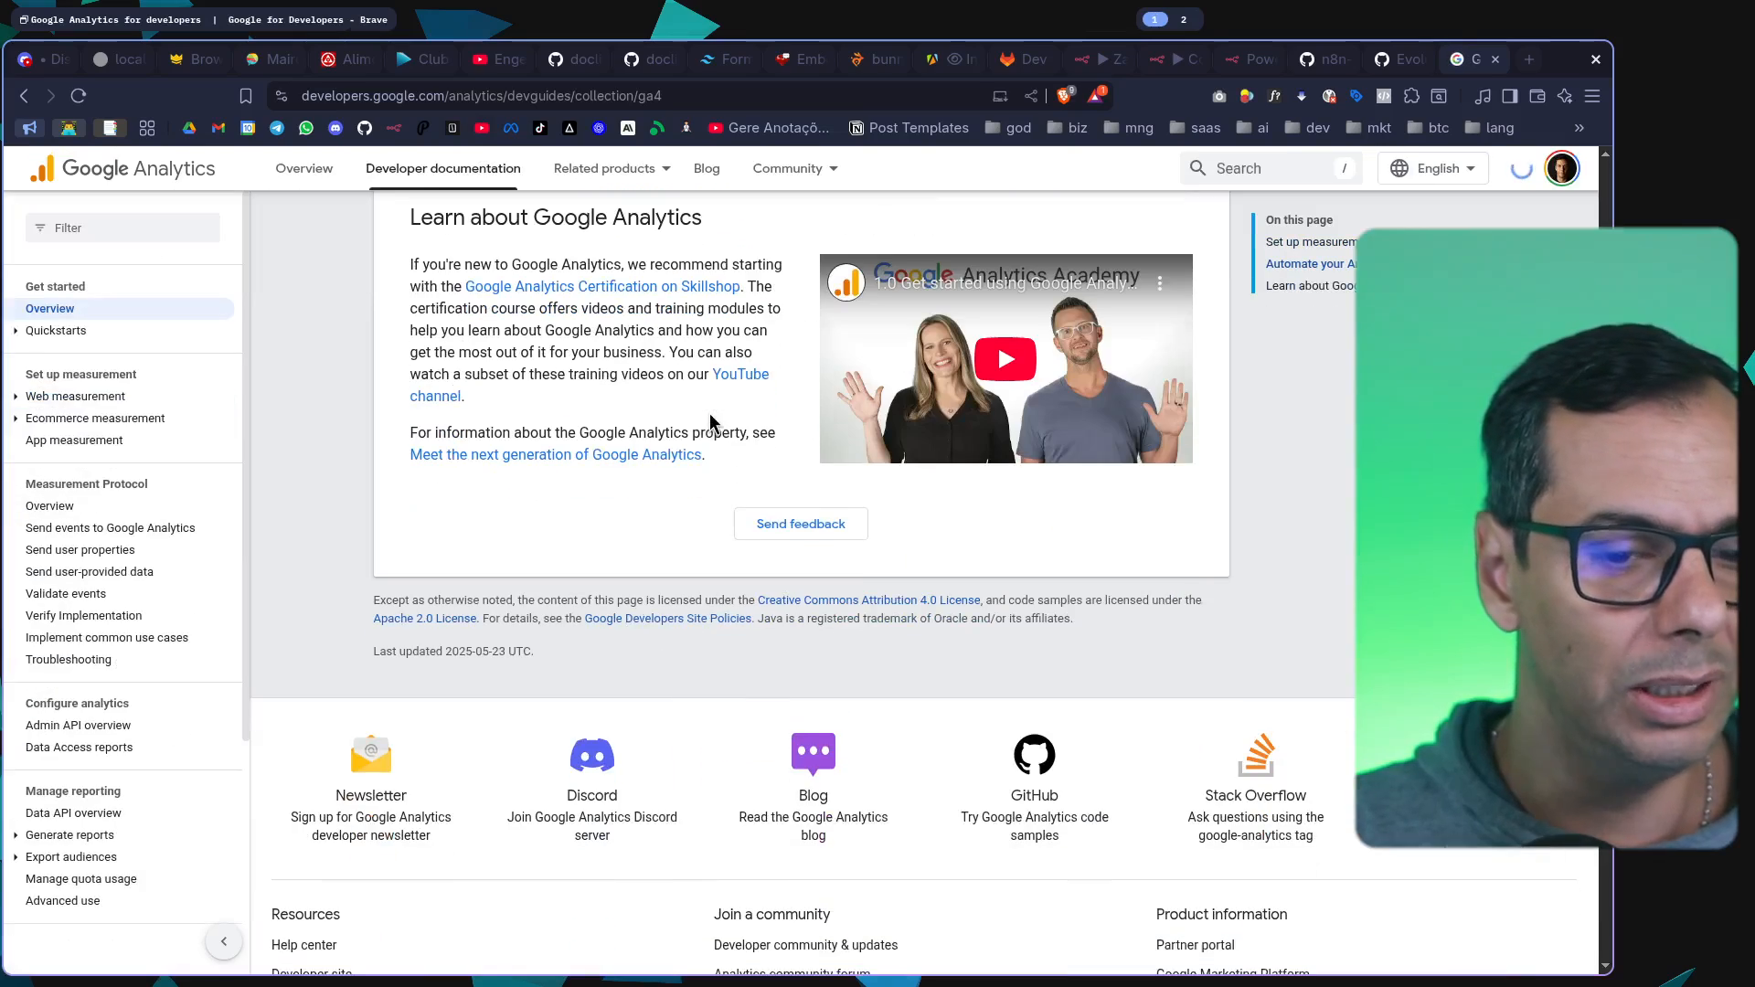
Open the Measurement Protocol overview and review its architecture diagram and key features
click(53, 506)
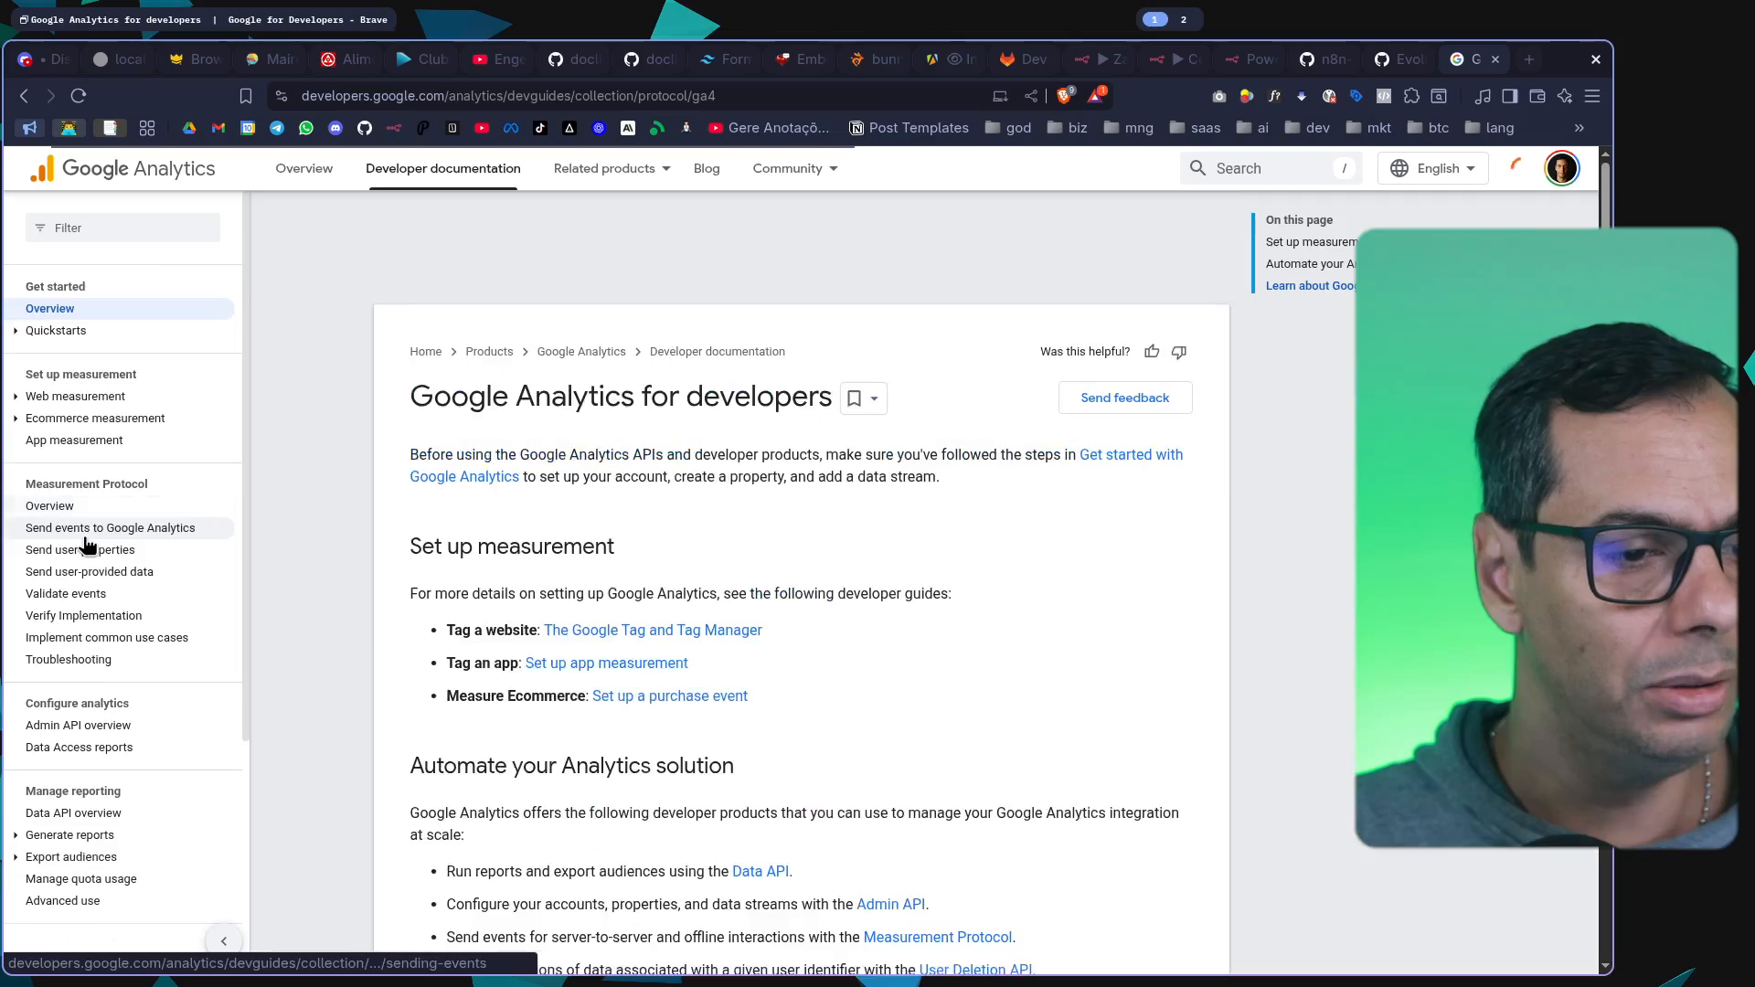
scroll(811, 470, down, 12)
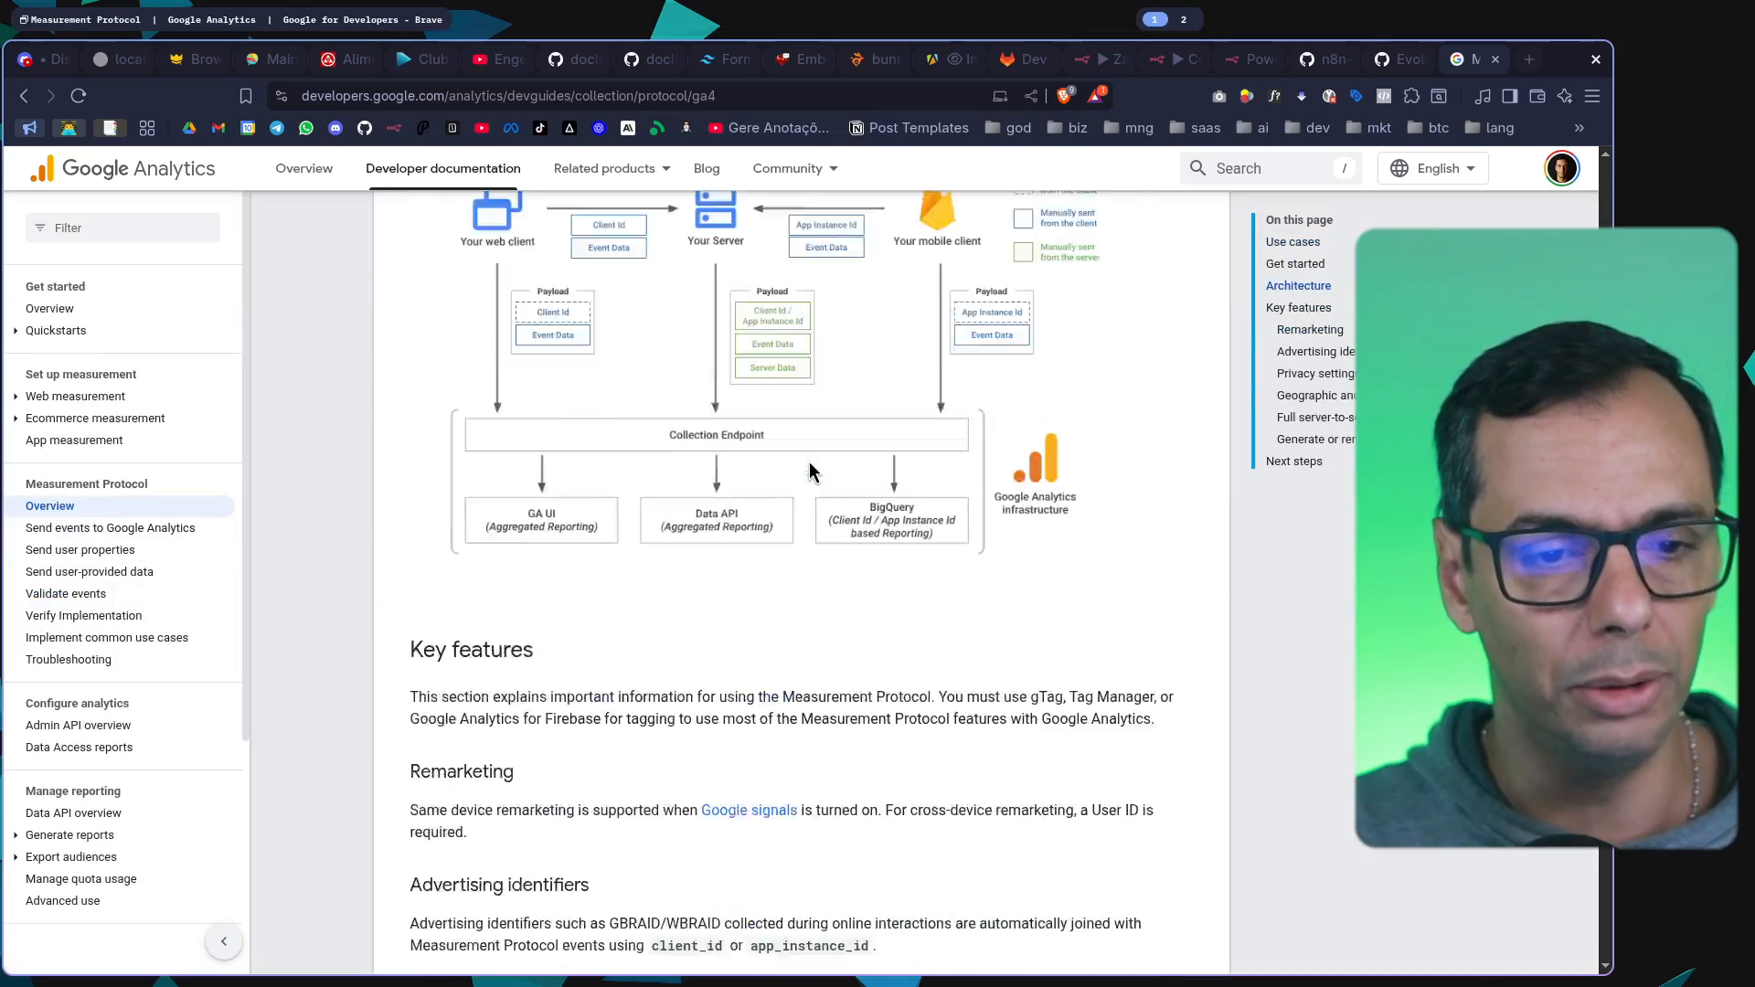
scroll(973, 443, down, 2)
scroll(834, 353, up, 4)
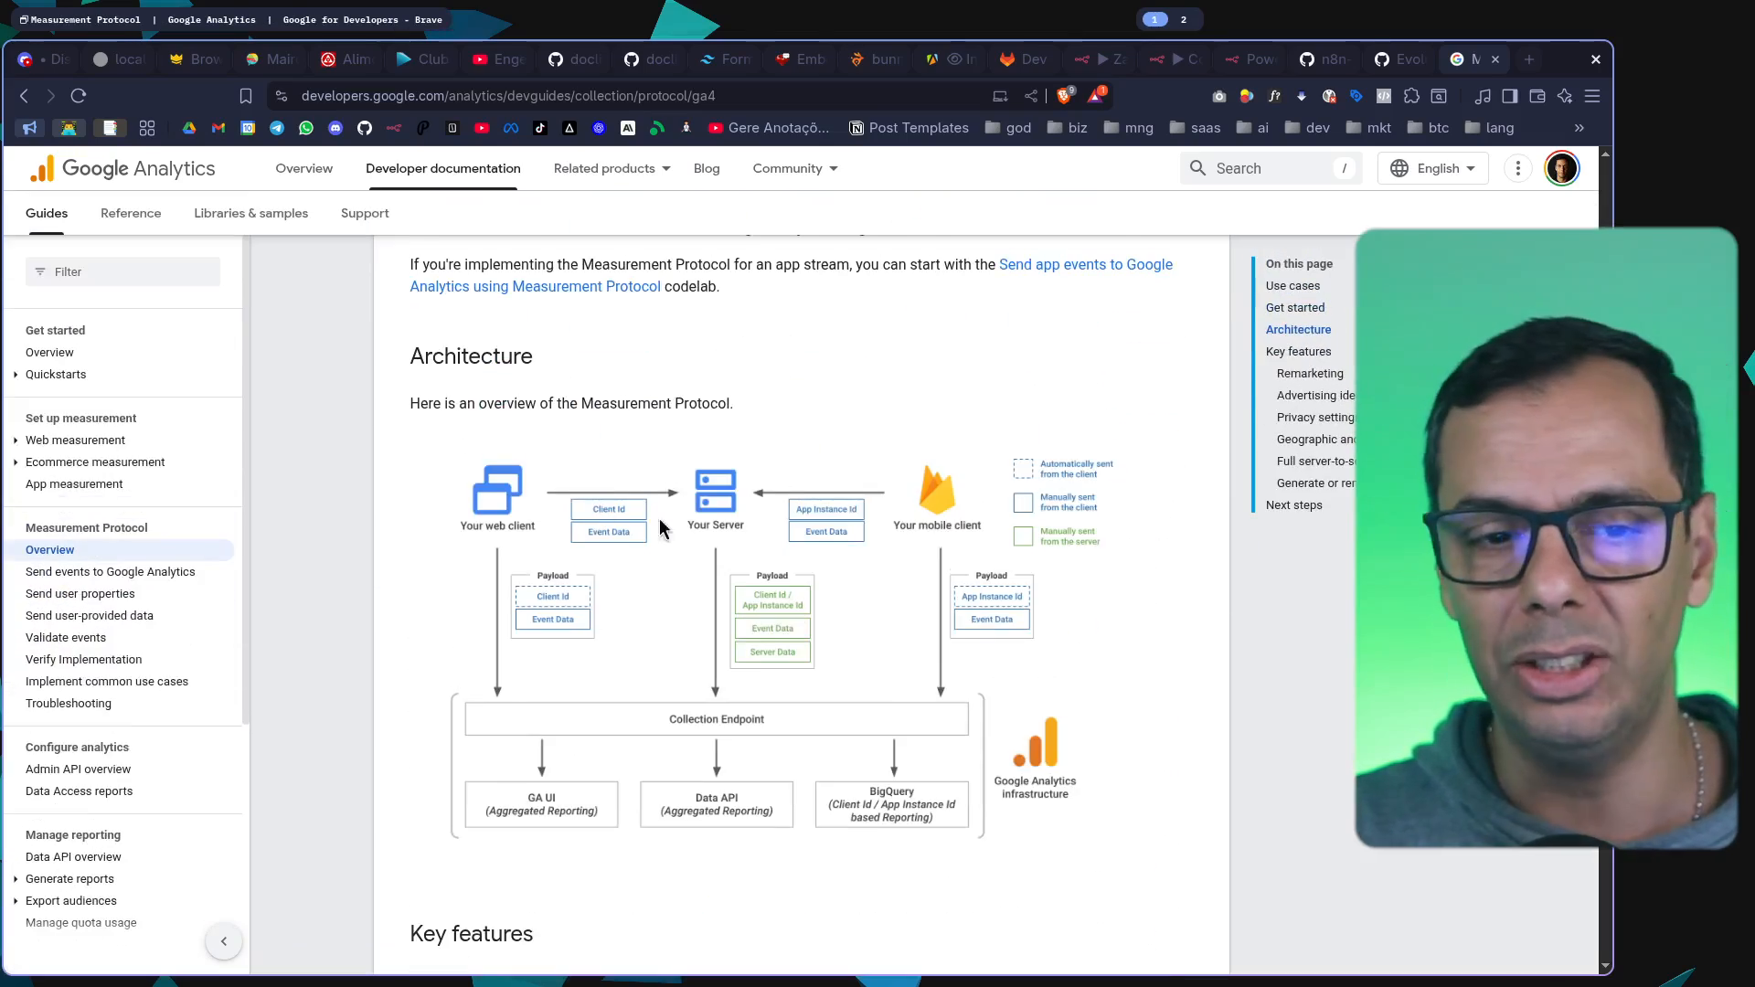
Return to the Convexa workflow in n8n and search the available nodes for "google", browsing the matching app nodes
click(1175, 59)
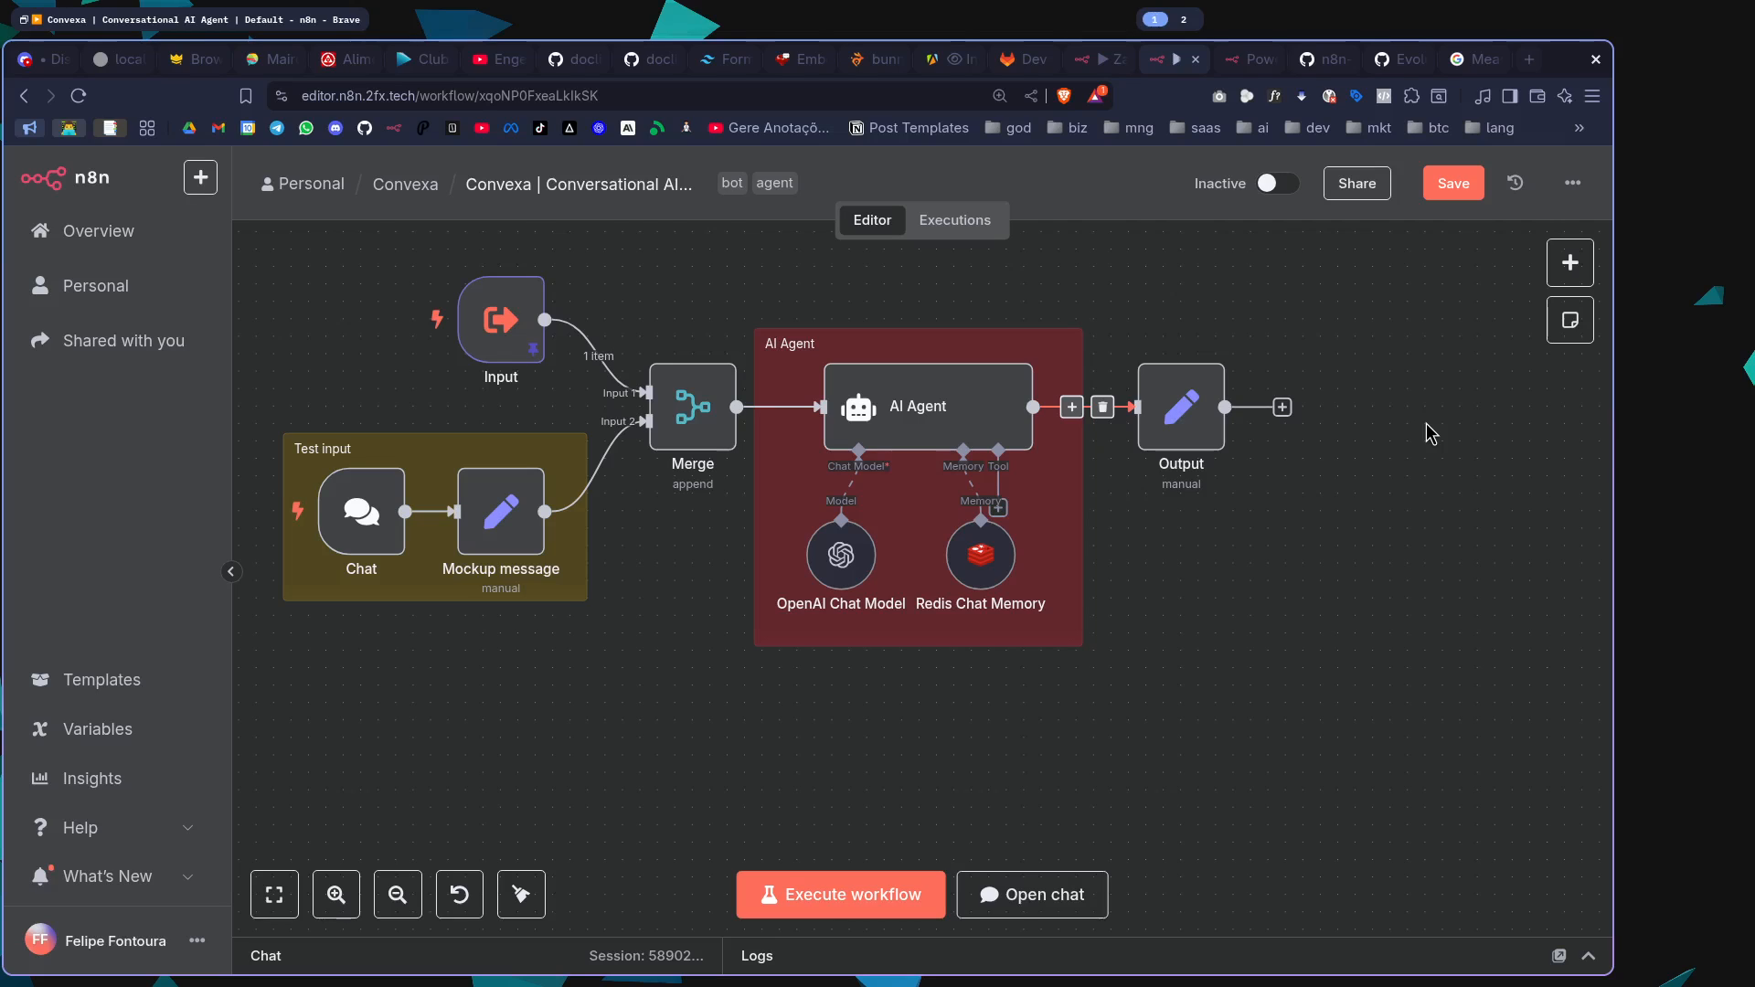
click(1569, 262)
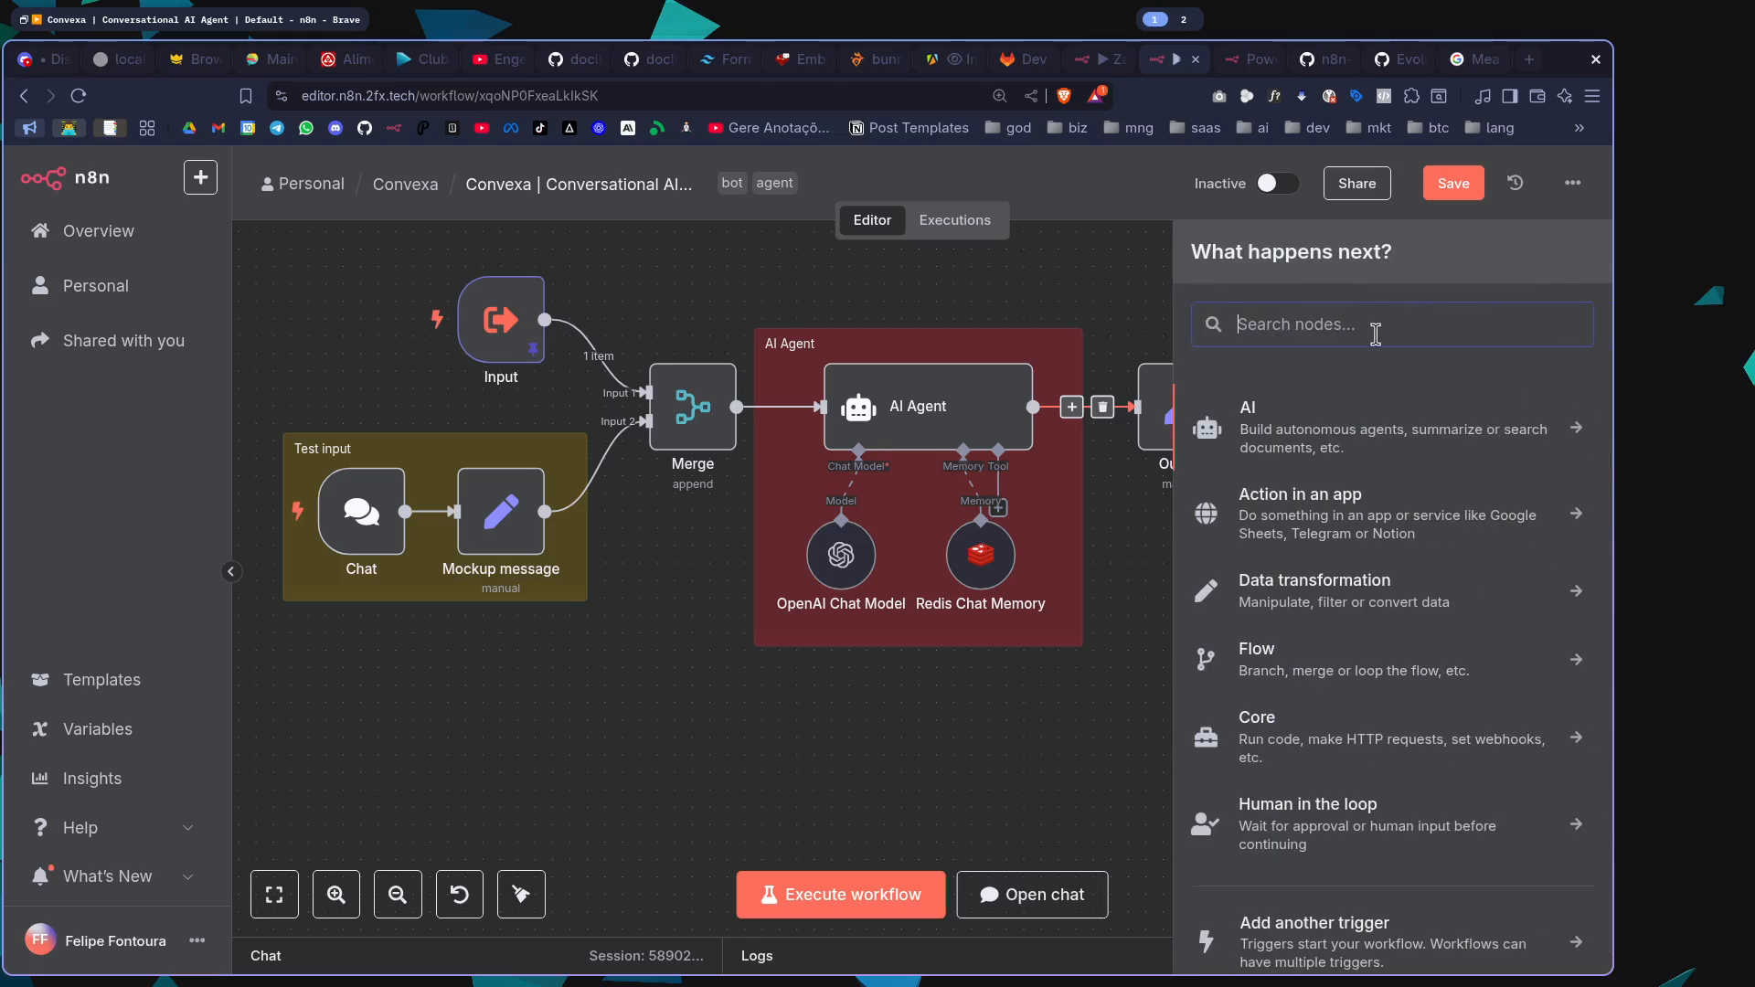
text(google)
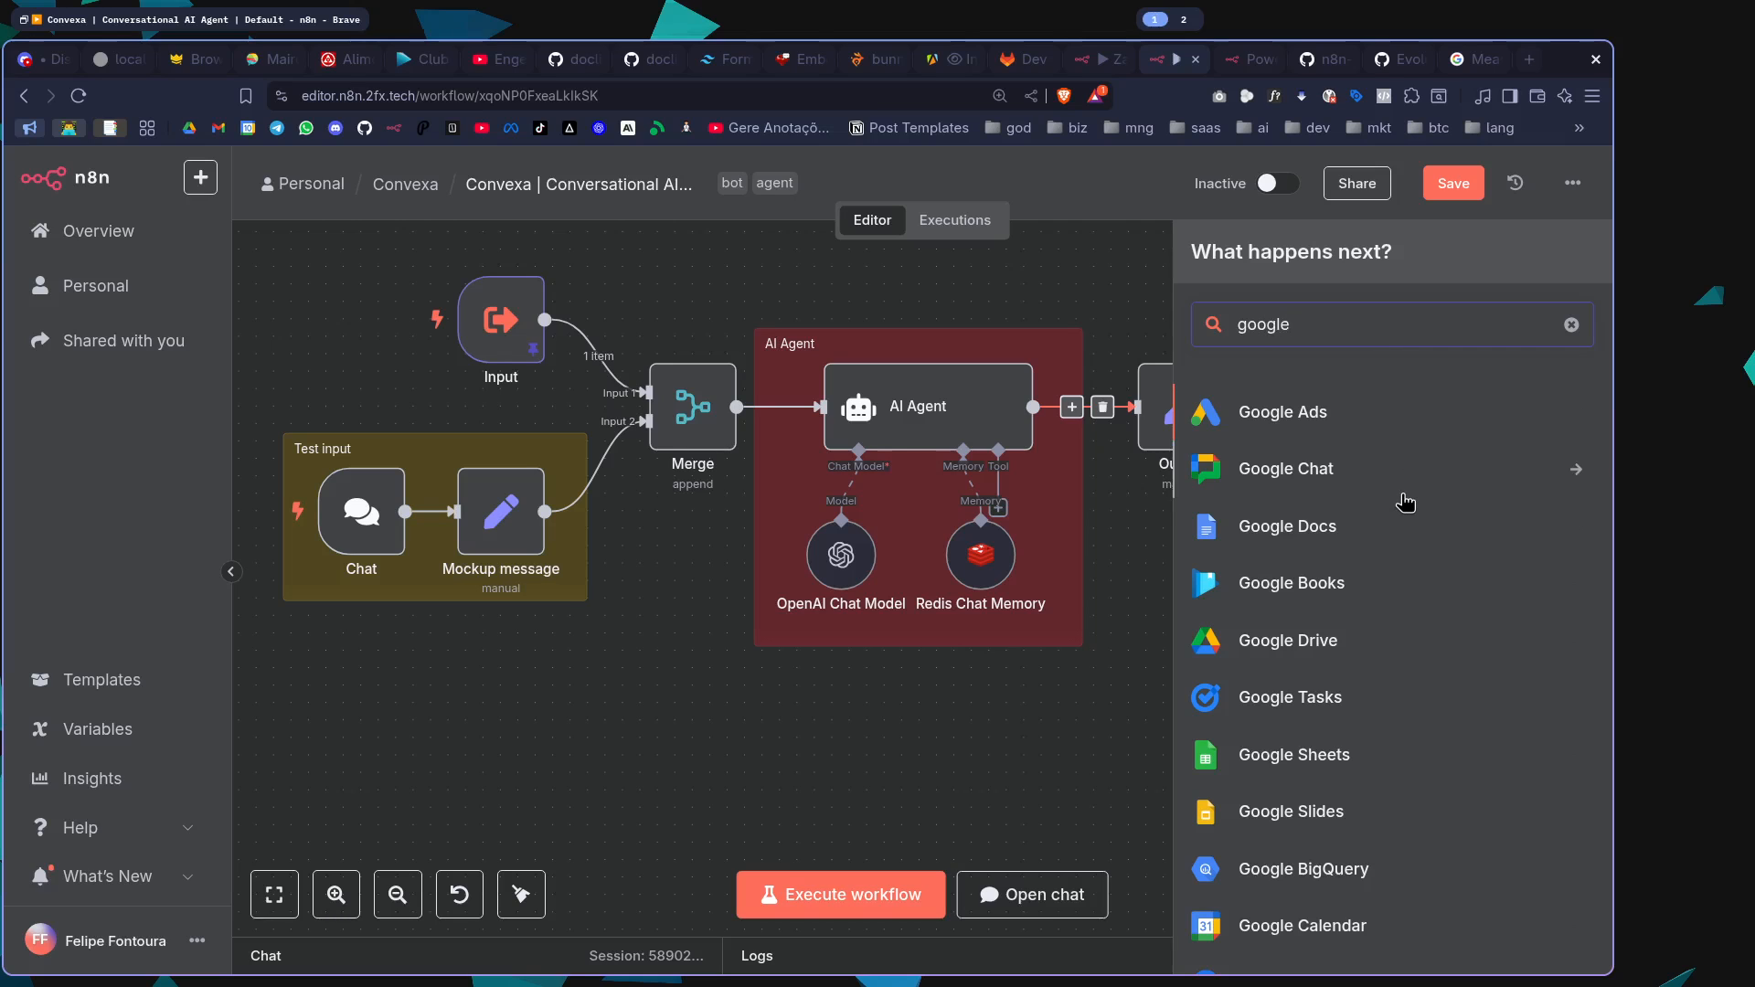
scroll(1404, 502, down, 2)
scroll(1406, 501, down, 3)
scroll(1405, 502, up, 4)
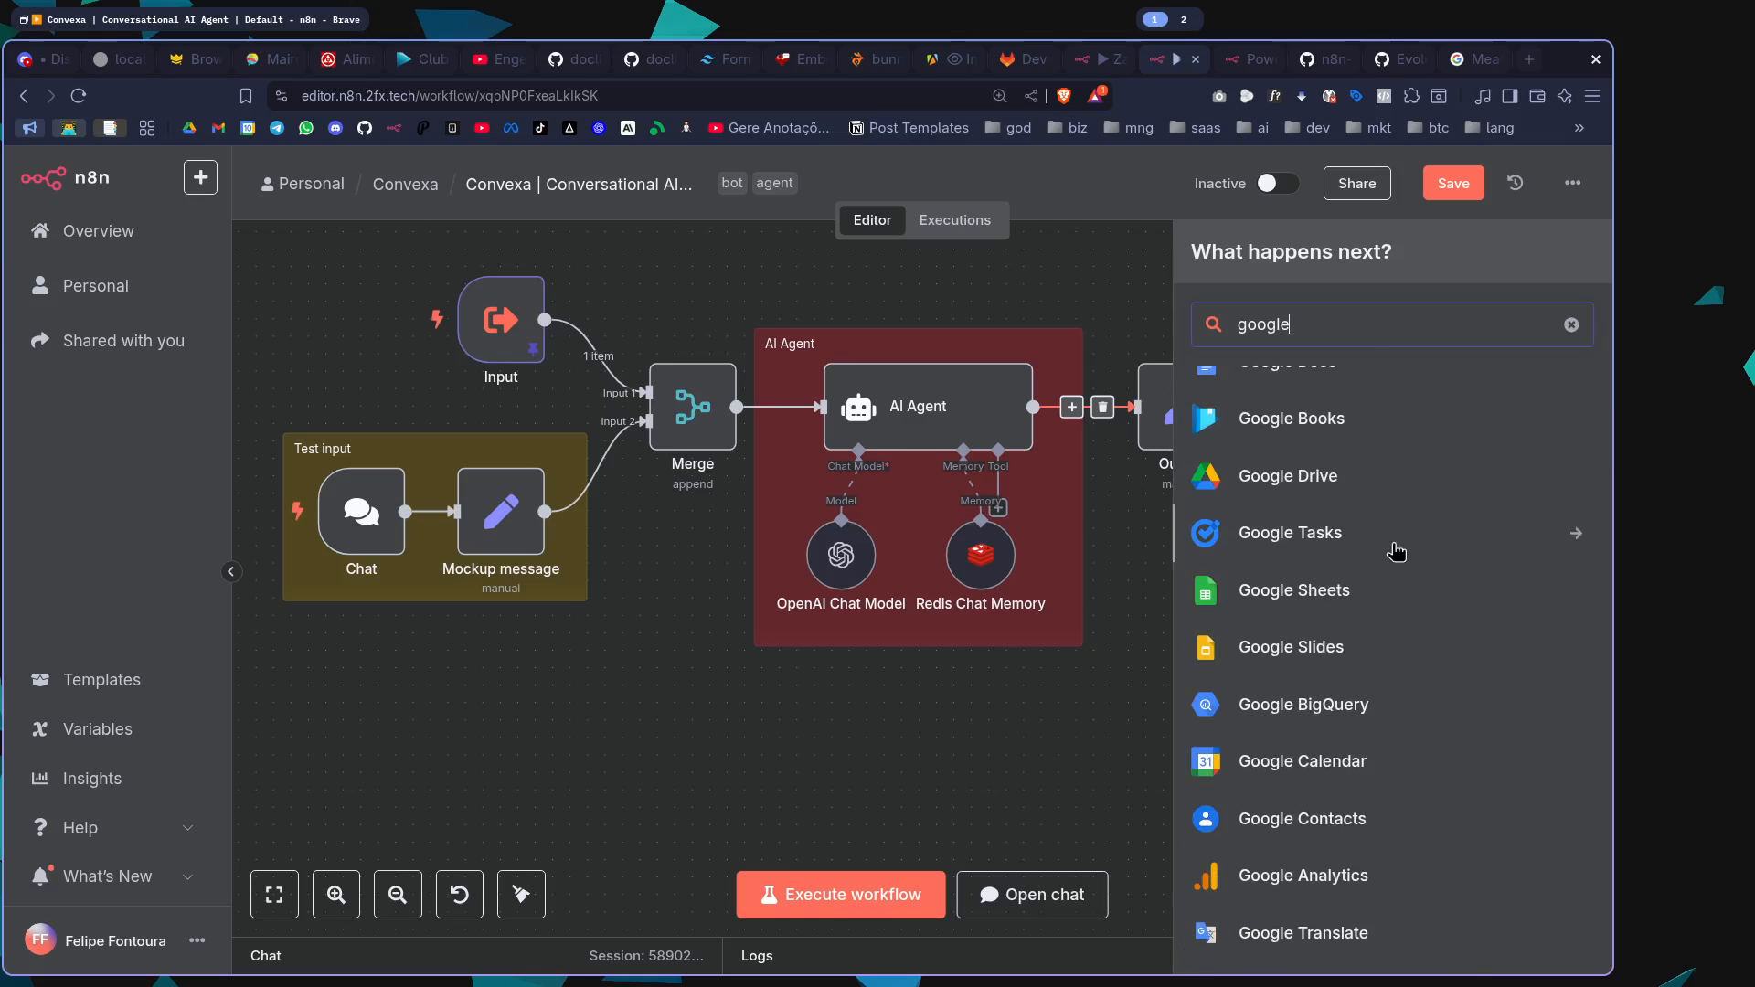
Look at the actions offered by the Google Sheets node and close the node picker without adding anything
click(1376, 598)
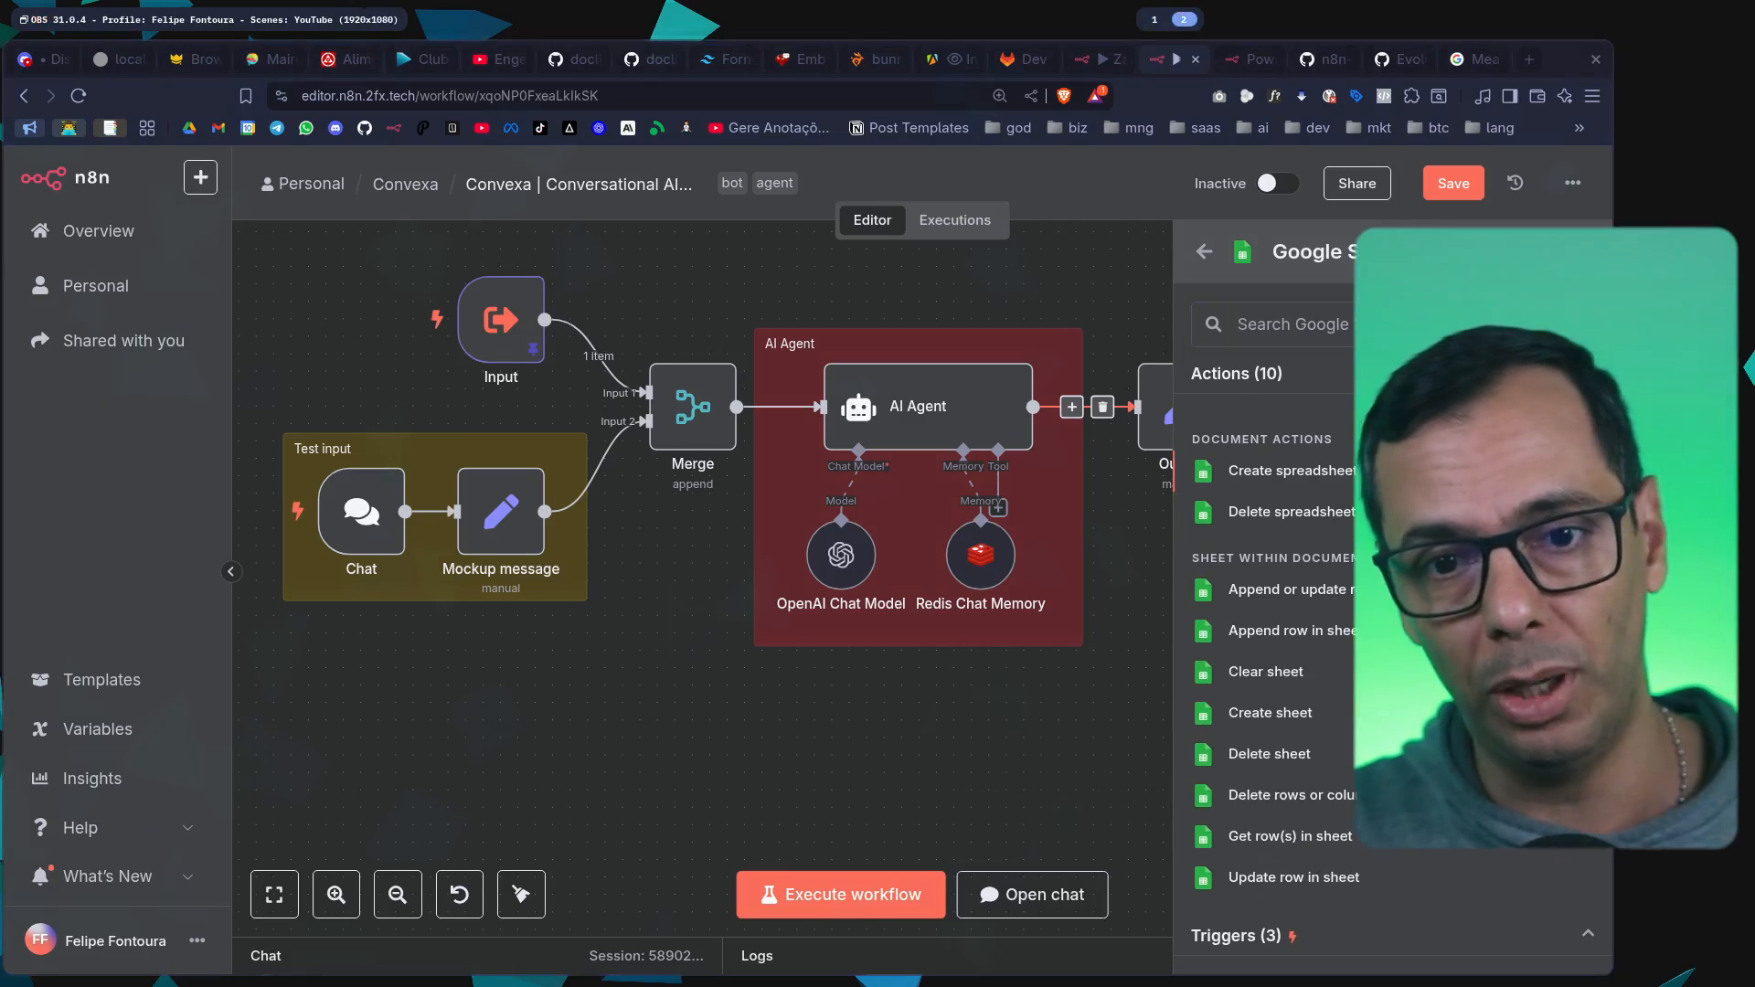
click(1205, 253)
click(1144, 283)
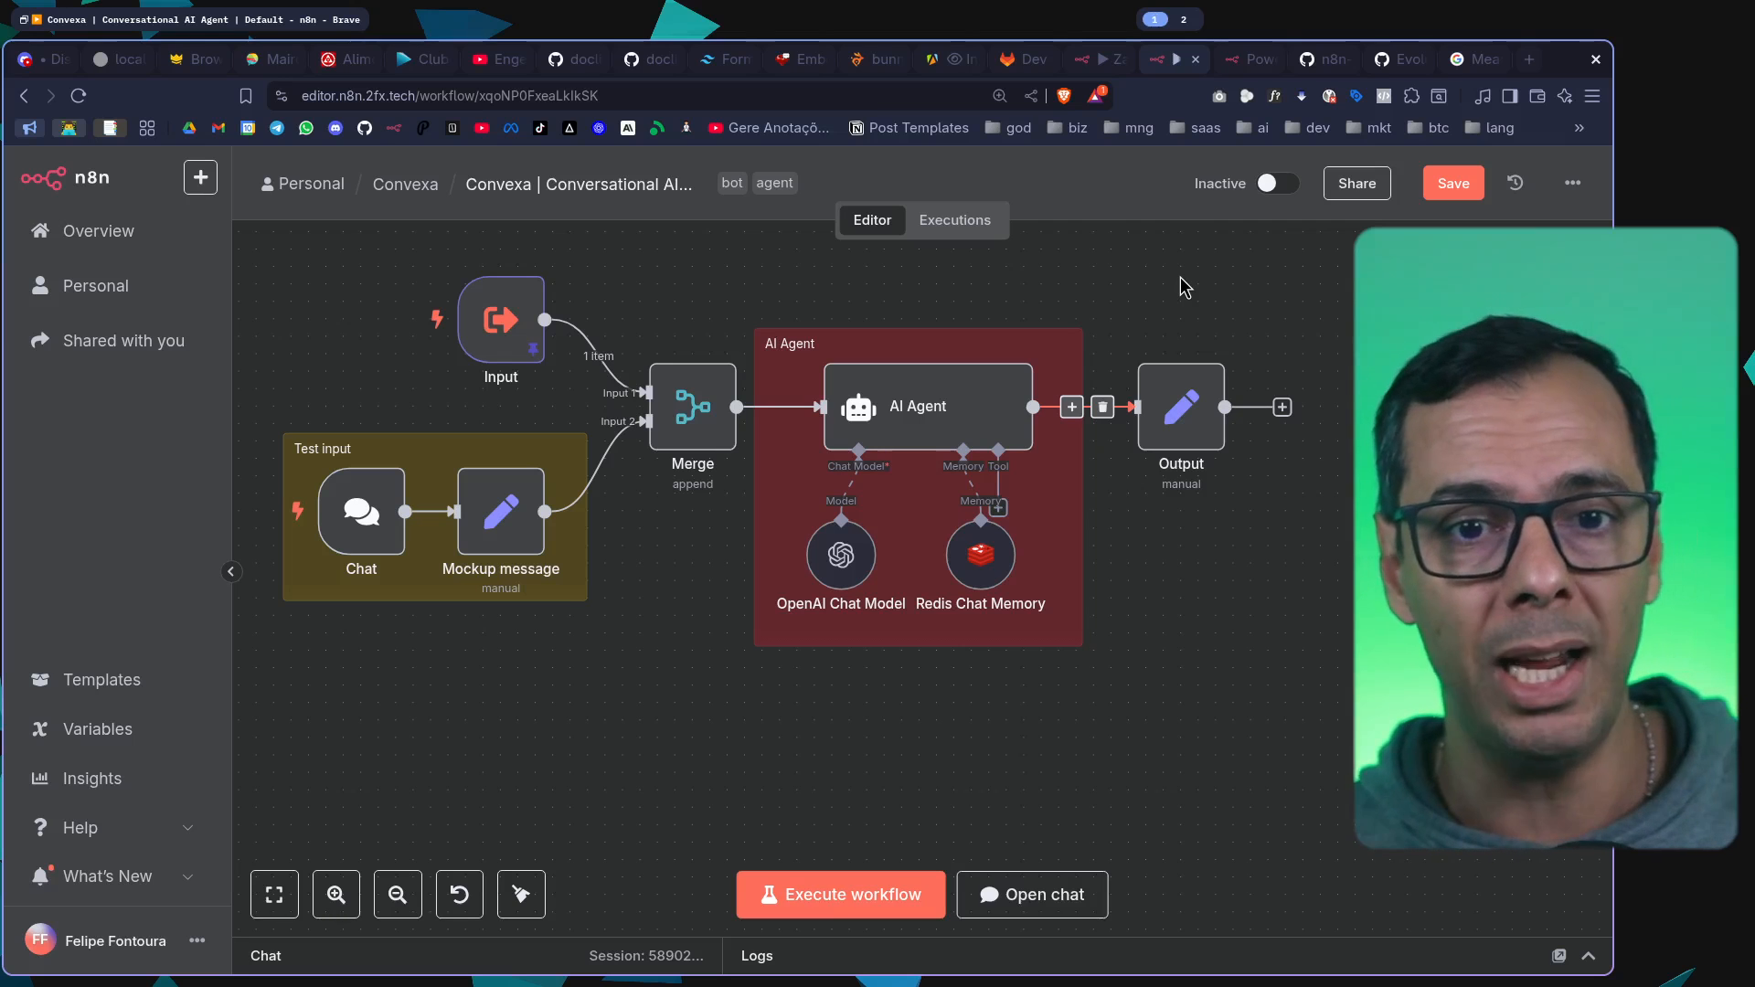
Show the OpenAI Playground prompts page in a new tab, then return to the Convexa workflow in n8n
click(1528, 58)
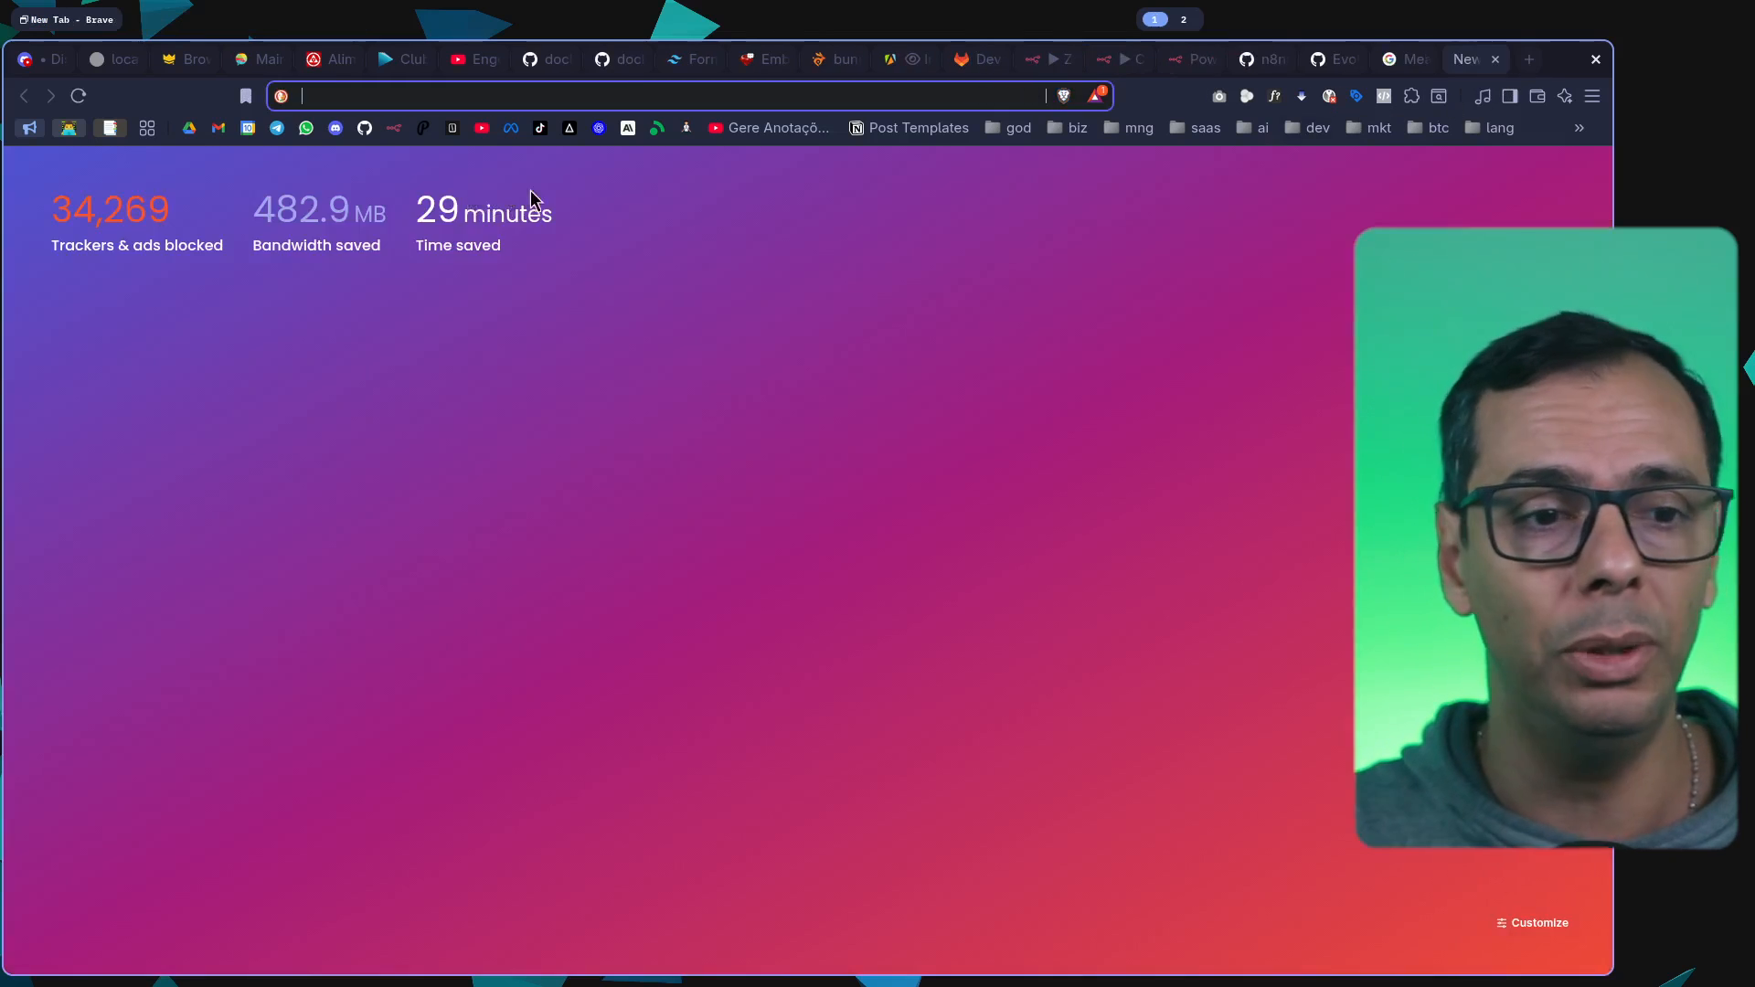
click(599, 128)
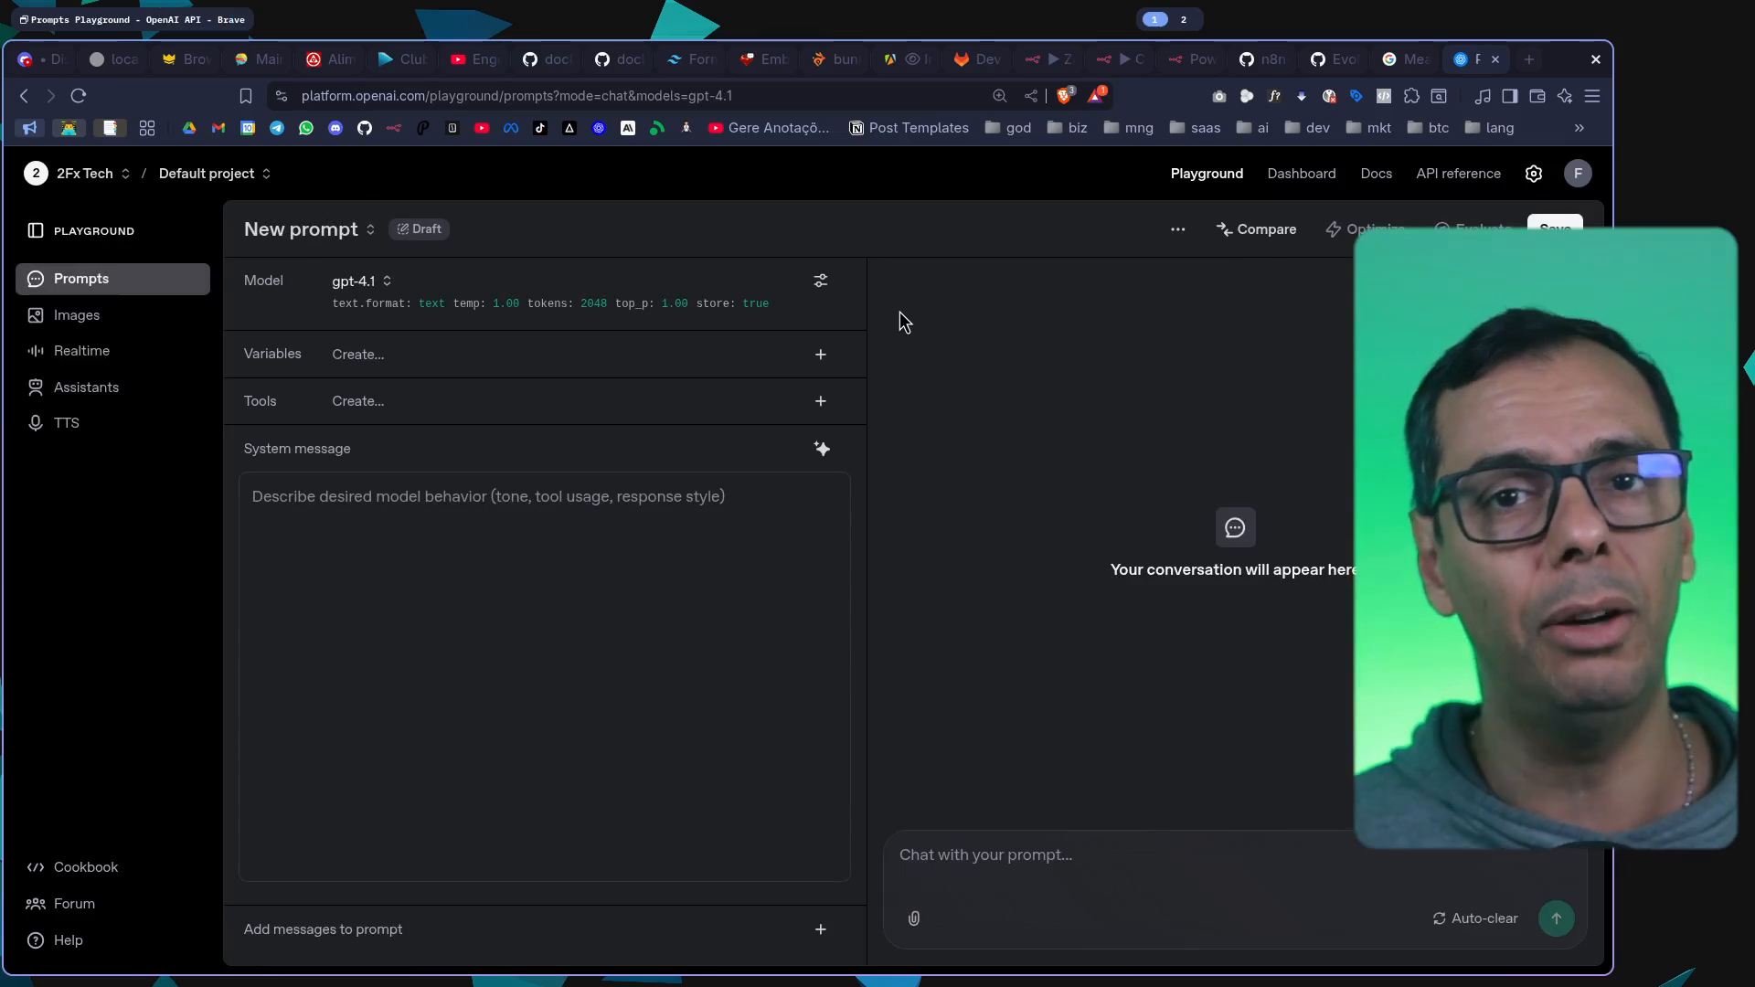
click(1126, 59)
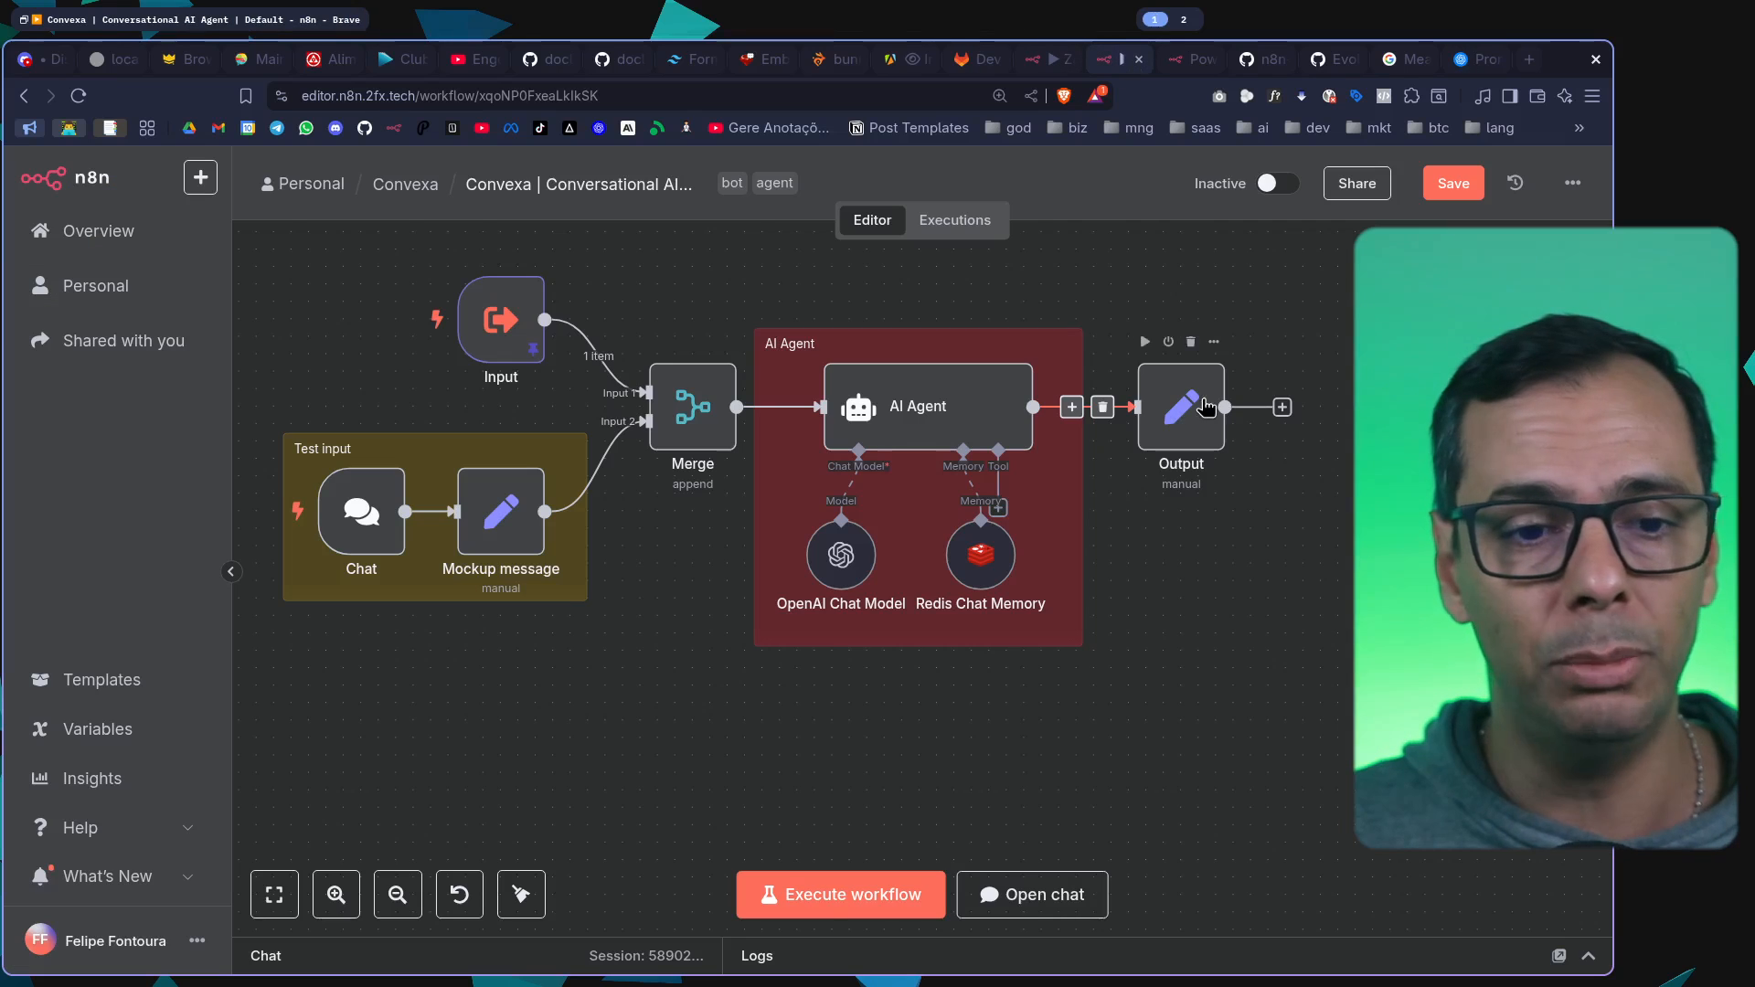
Delete the OpenAI Chat Model node attached to the AI Agent
click(942, 419)
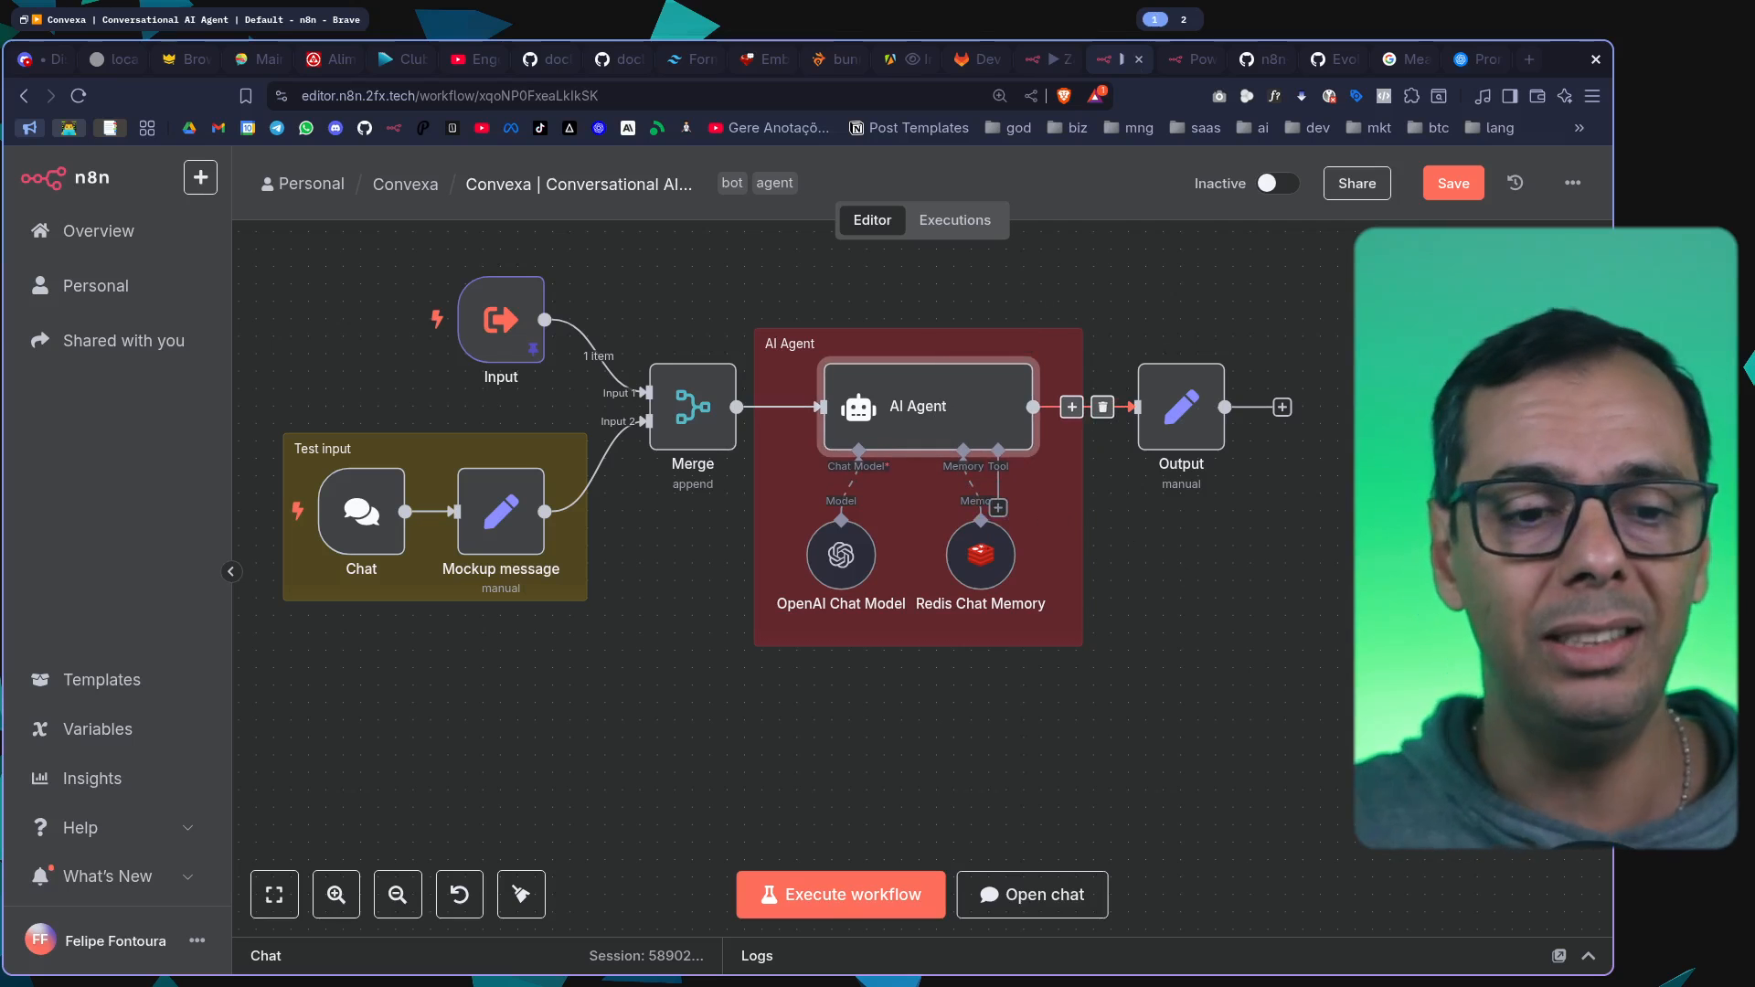
click(859, 552)
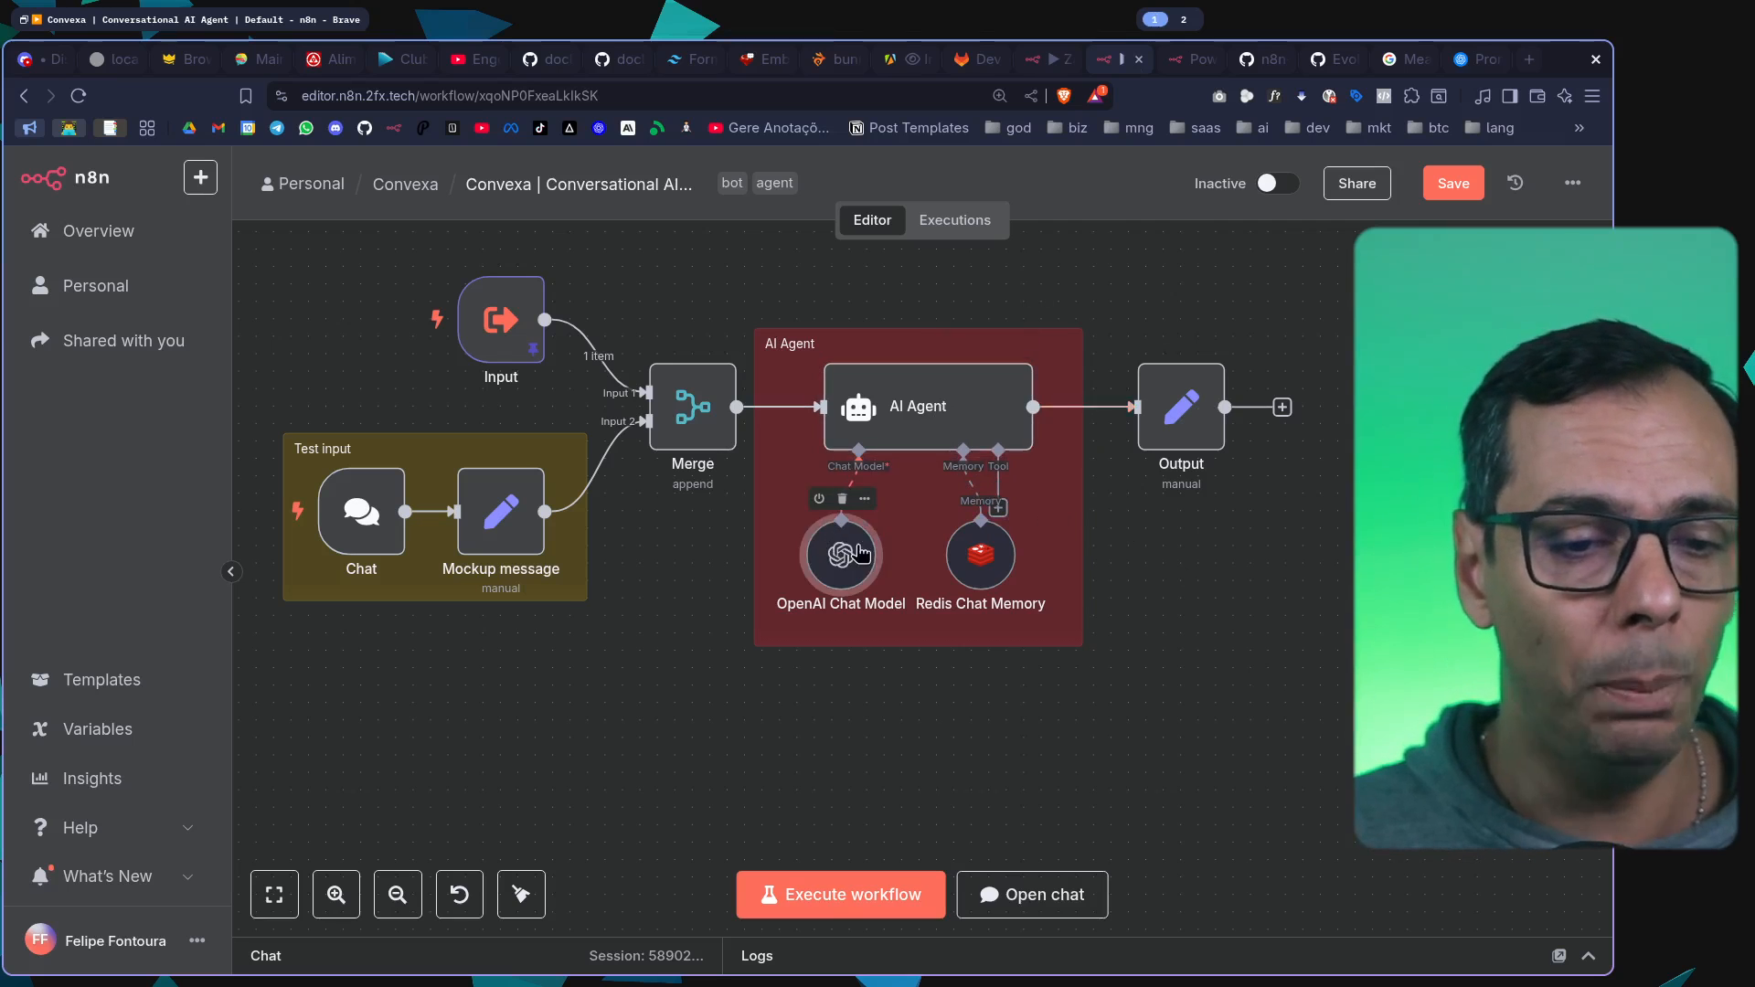
click(841, 498)
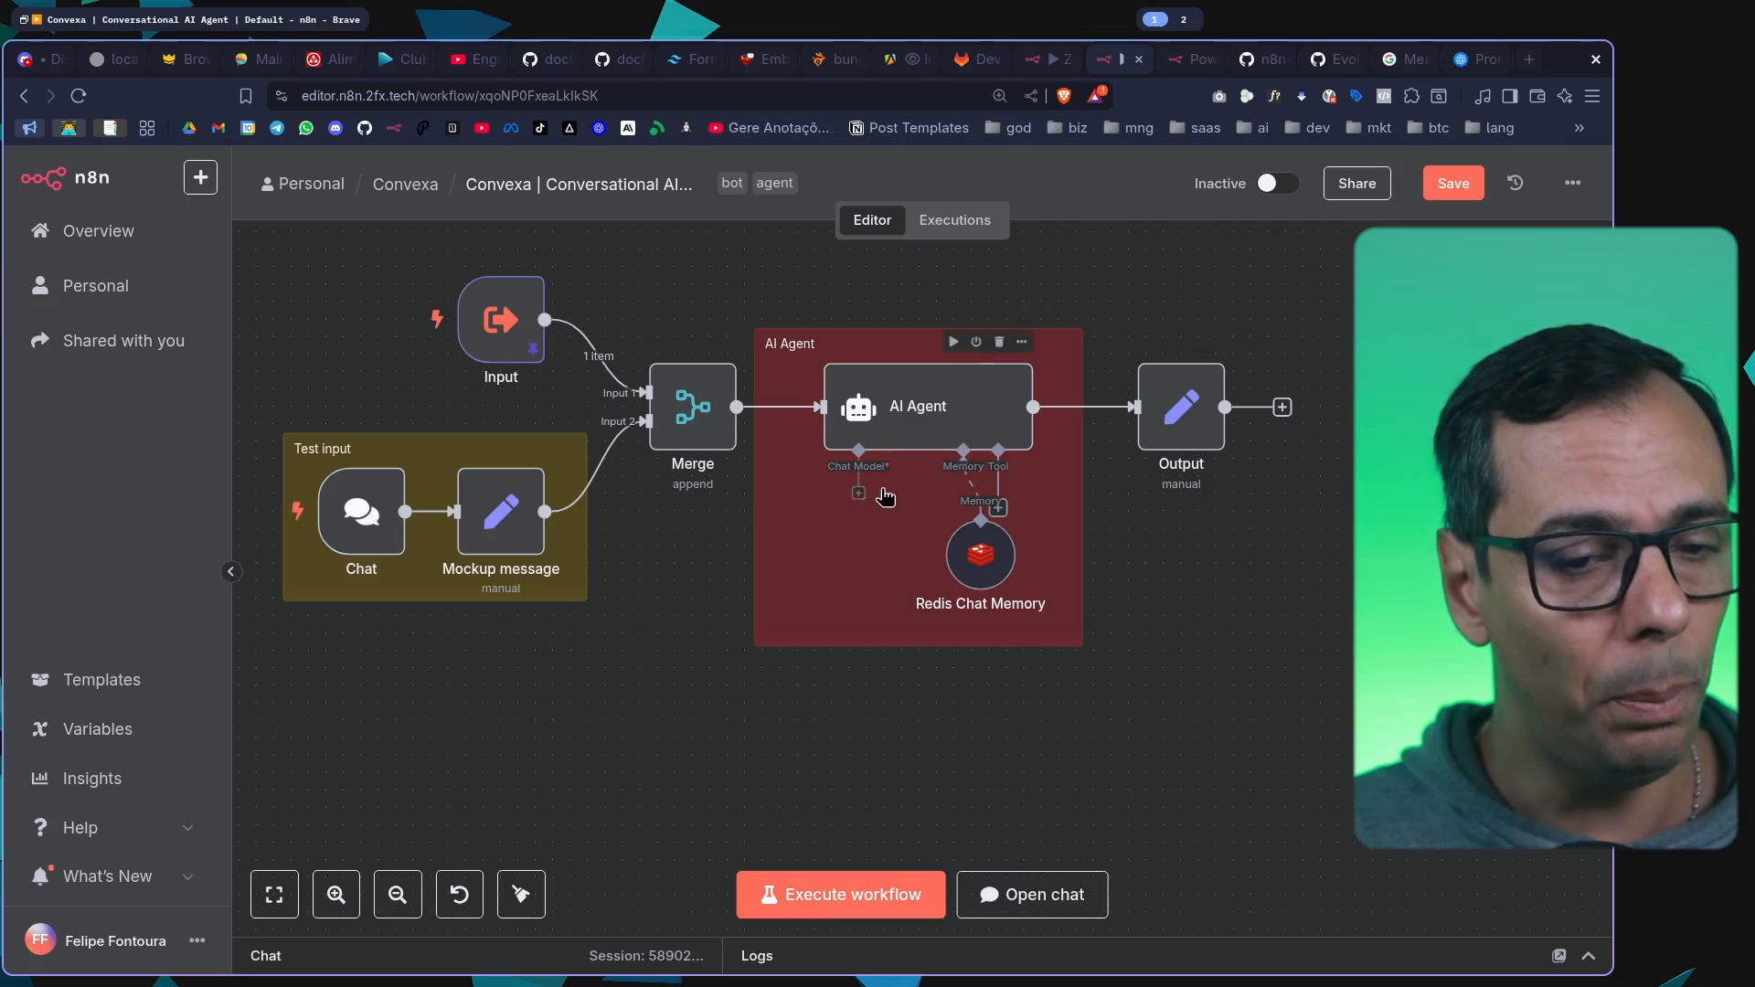
Browse the language models that can be attached to the AI Agent's Chat Model connection
click(858, 505)
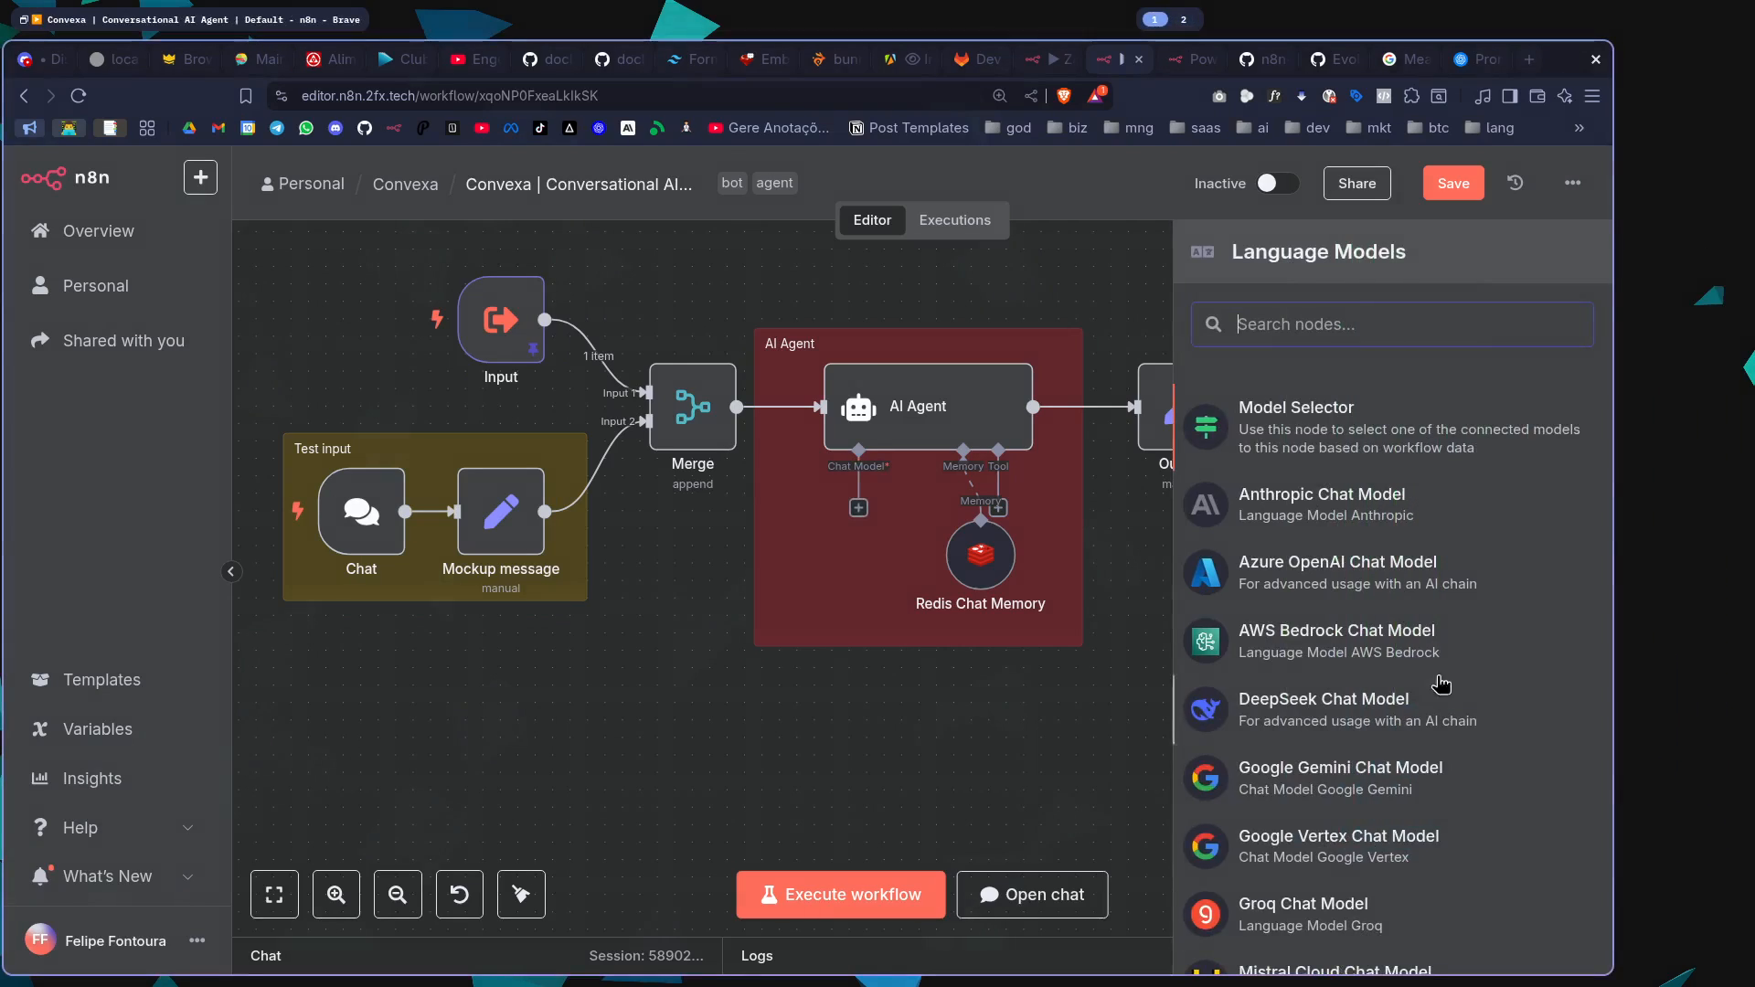
scroll(1442, 684, down, 4)
scroll(1450, 673, up, 4)
scroll(1416, 553, down, 4)
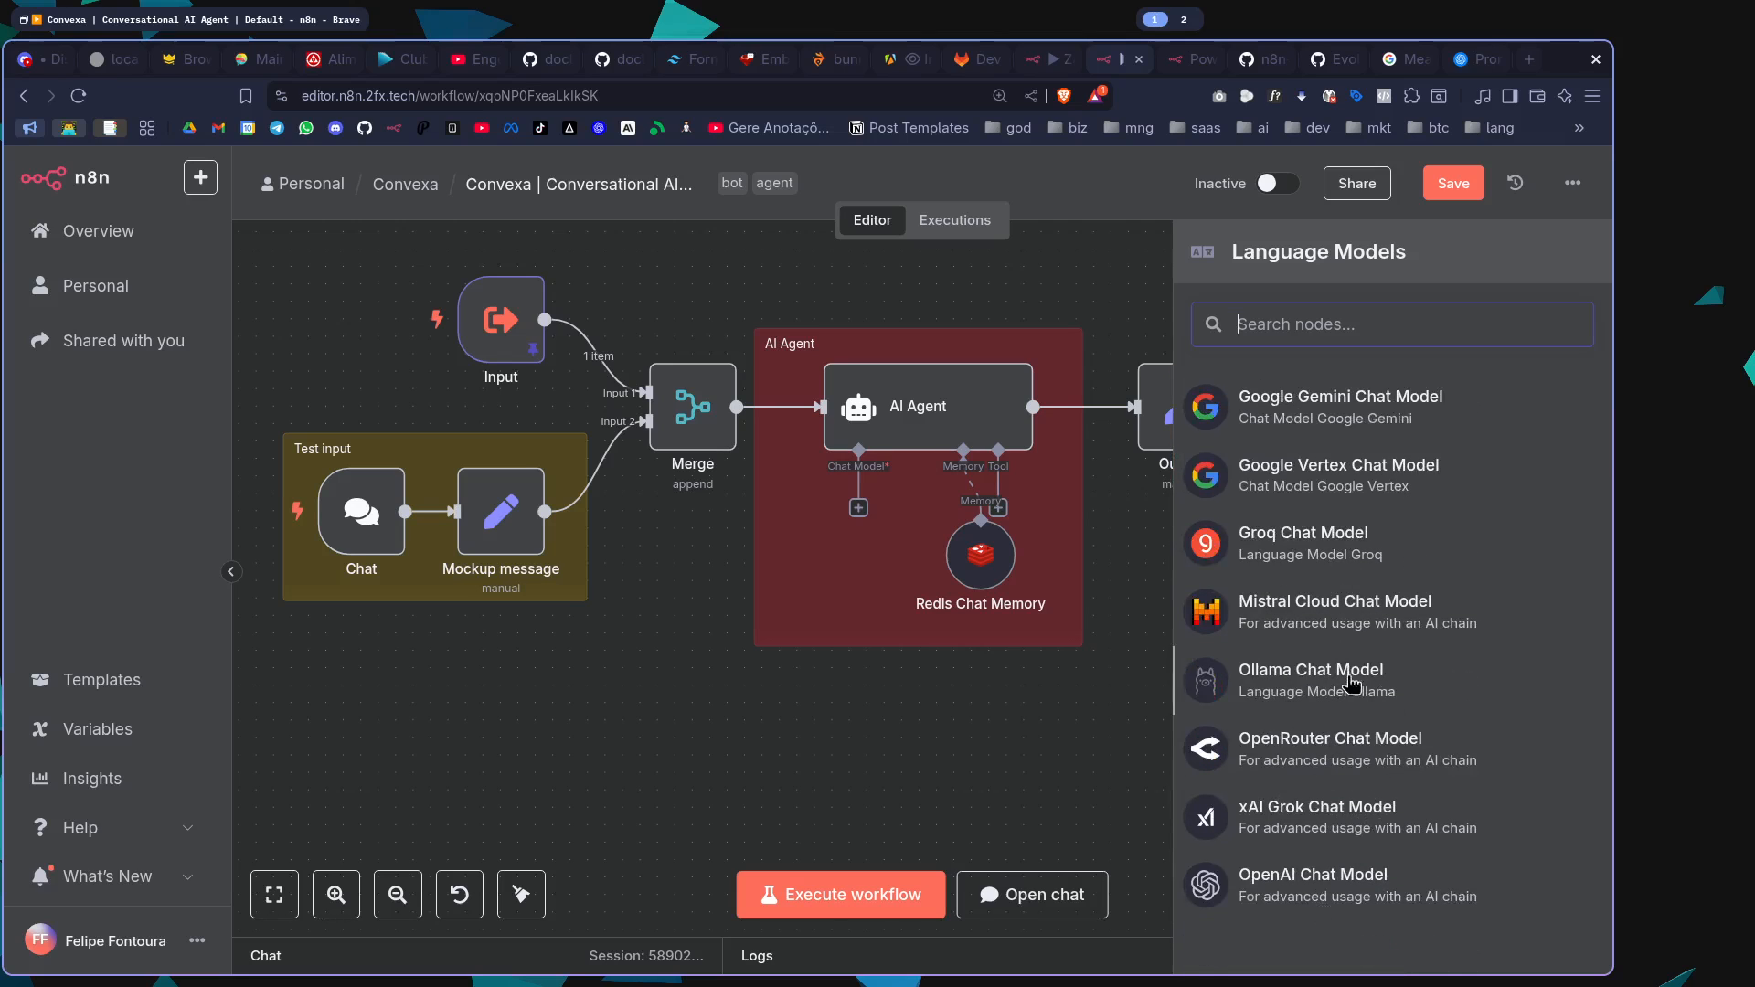
scroll(1344, 658, up, 2)
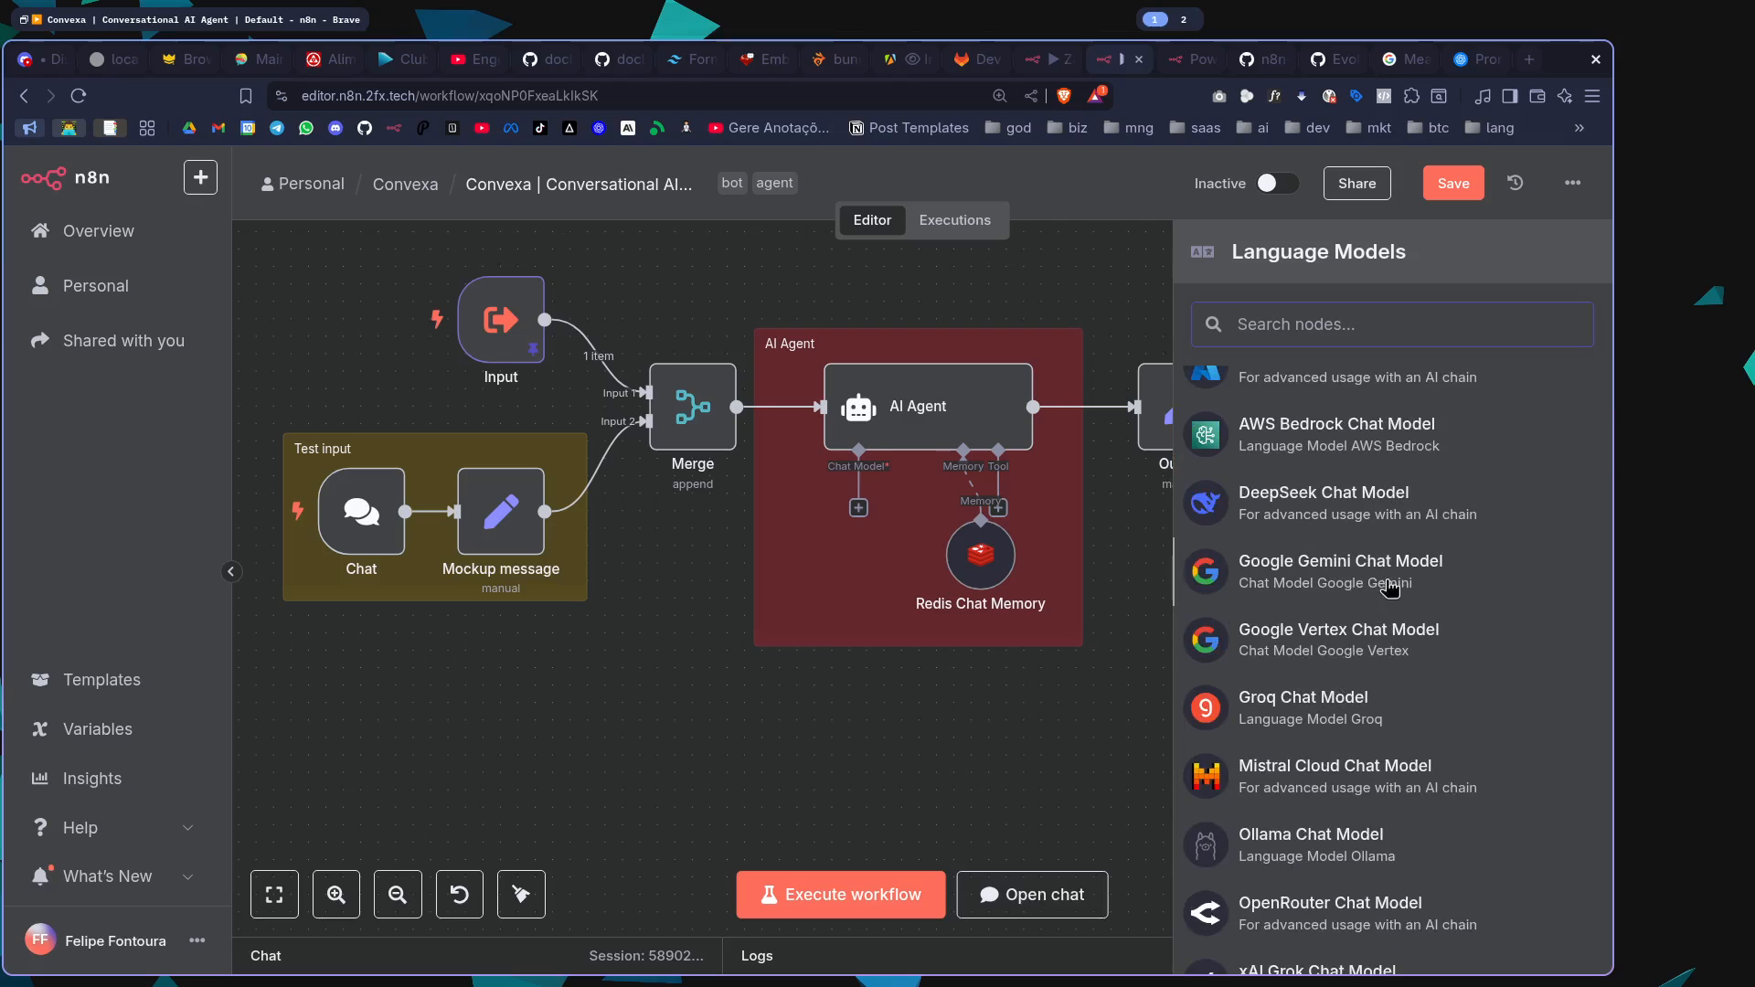
scroll(1344, 585, up, 3)
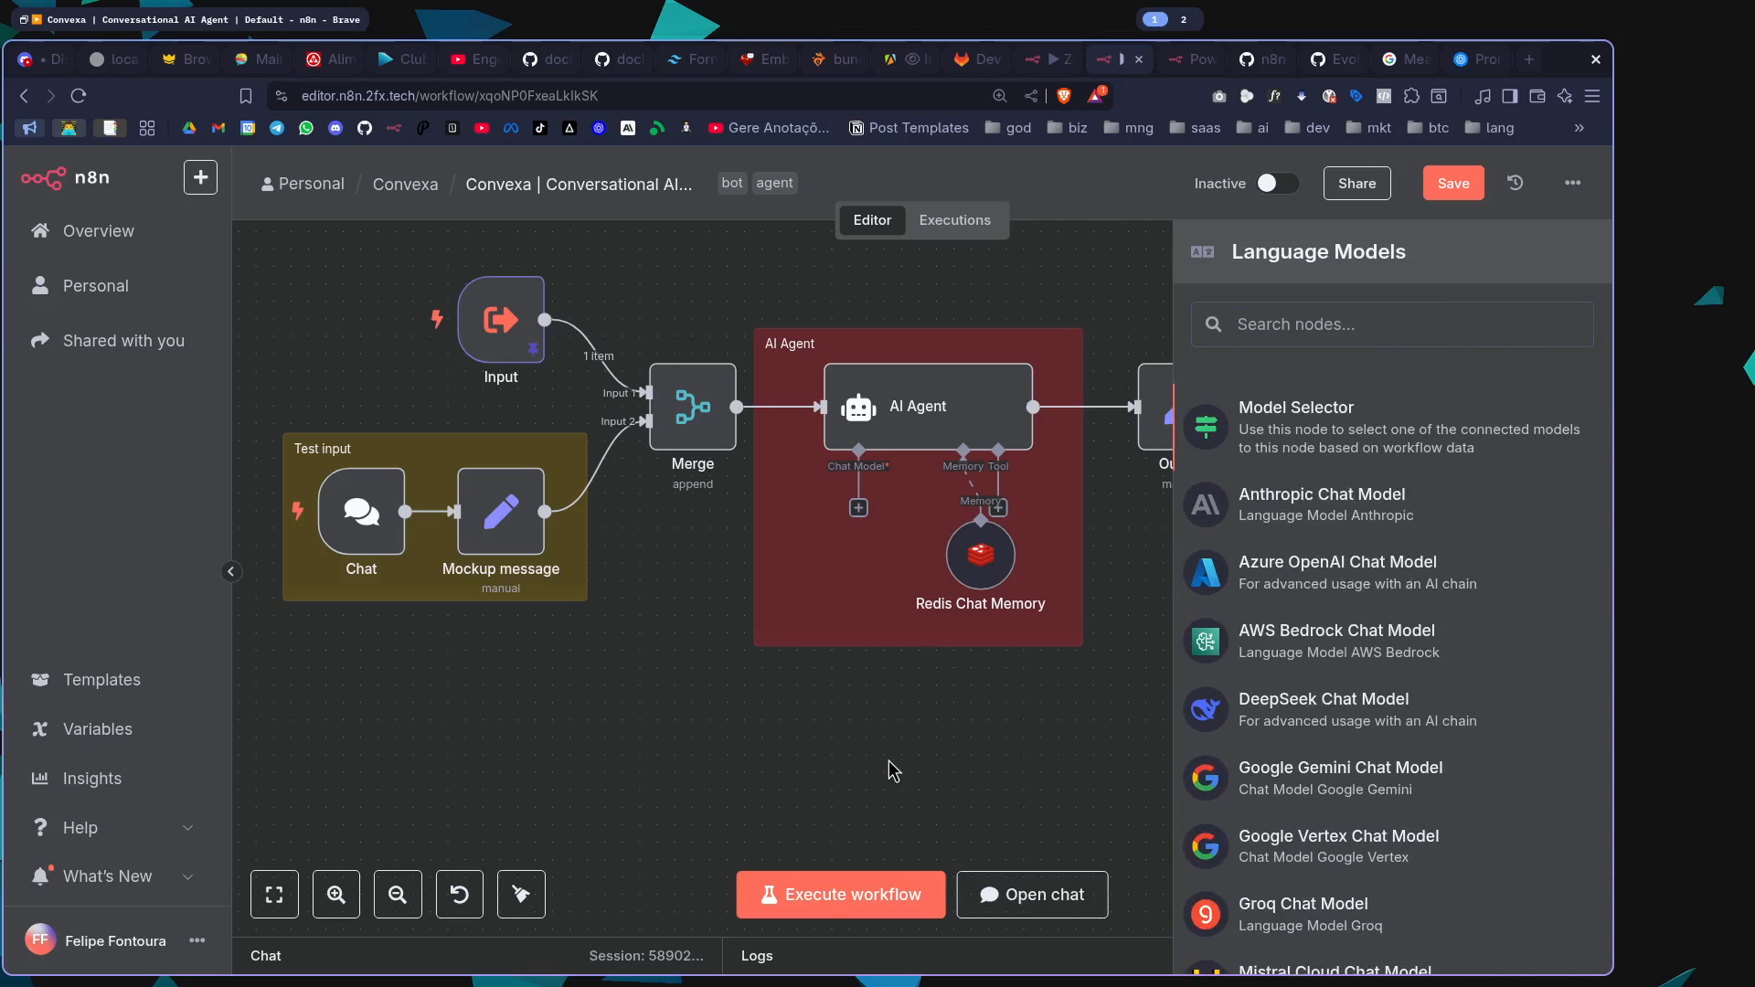
Close the language model list and undo the deletion of the OpenAI Chat Model node
click(891, 767)
key(ctrl+z)
key(super+2)
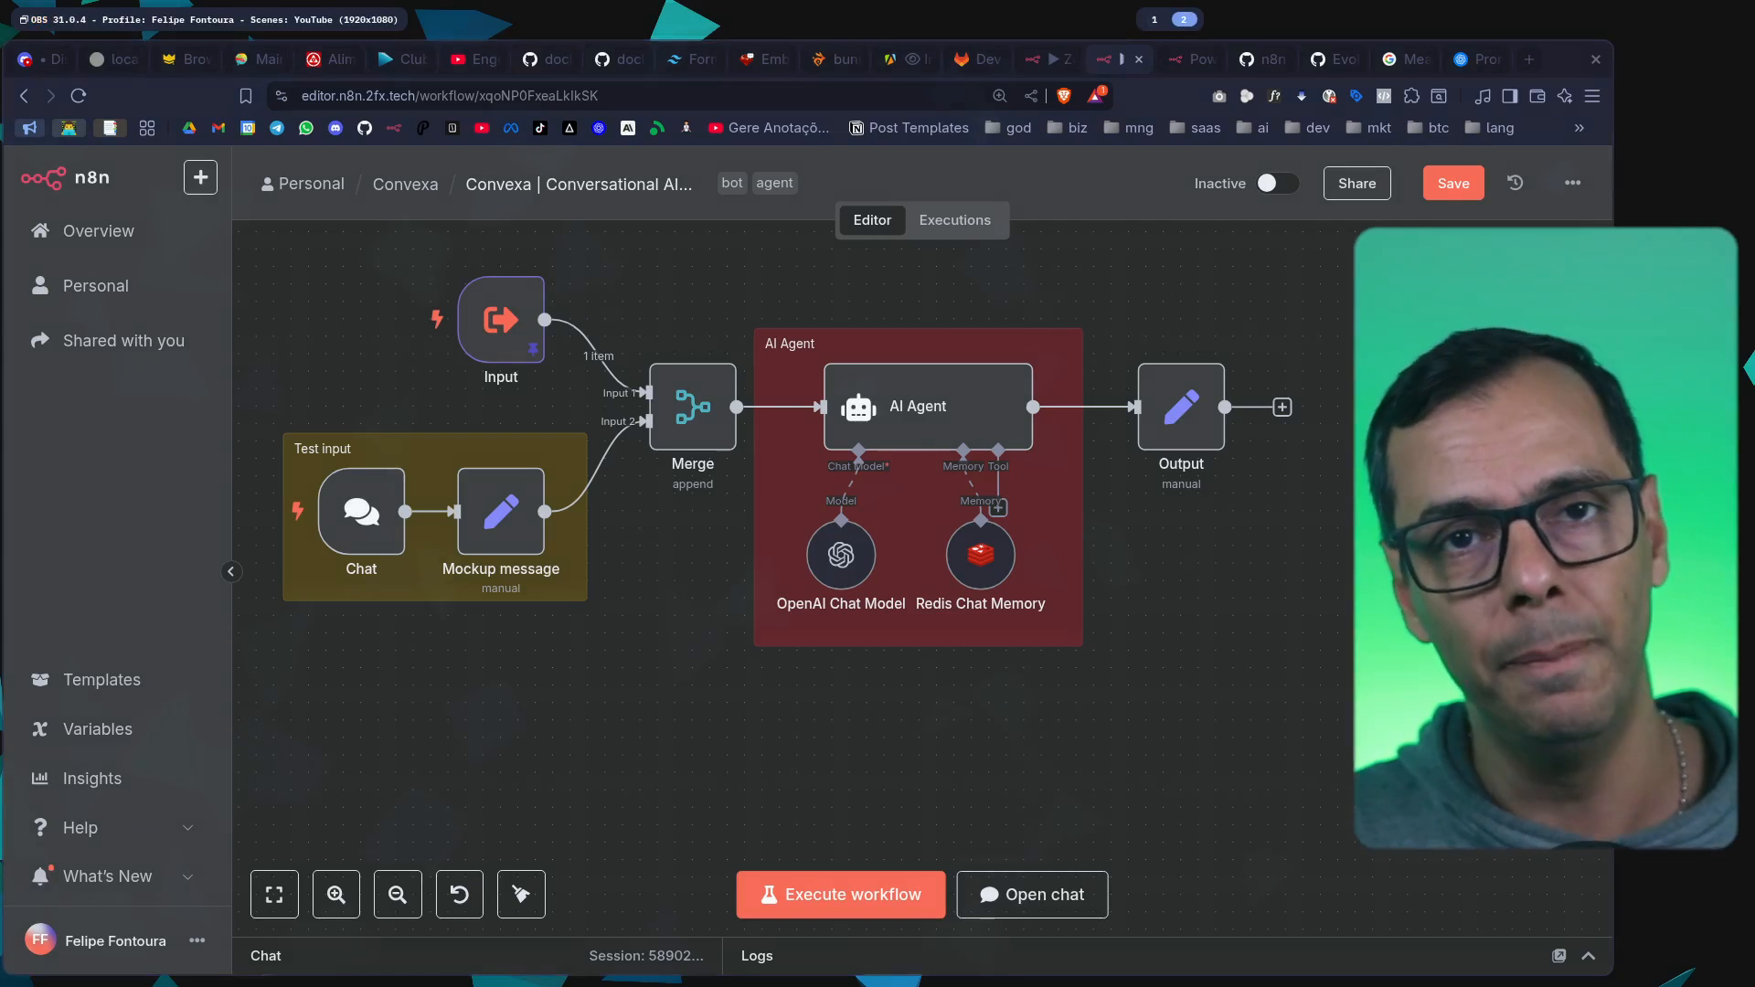
key(super+1)
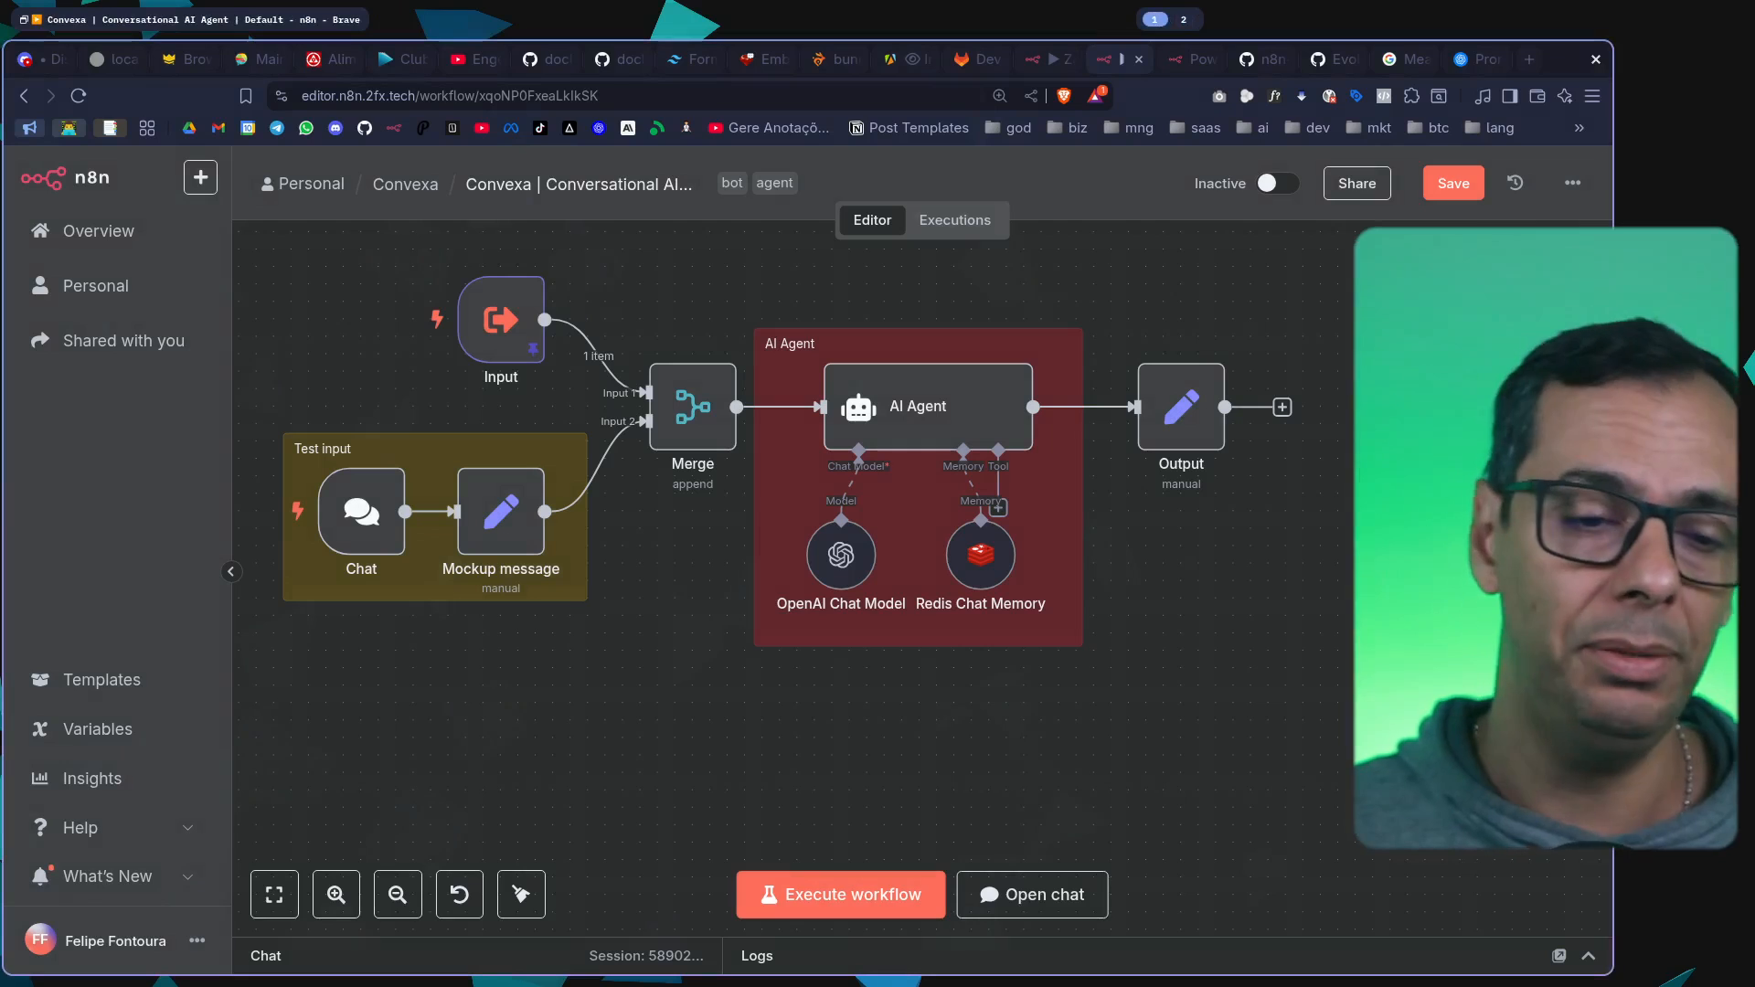
Open the AI Agent node, read through its System Message in the expanded expression editor, and return to the canvas
click(931, 433)
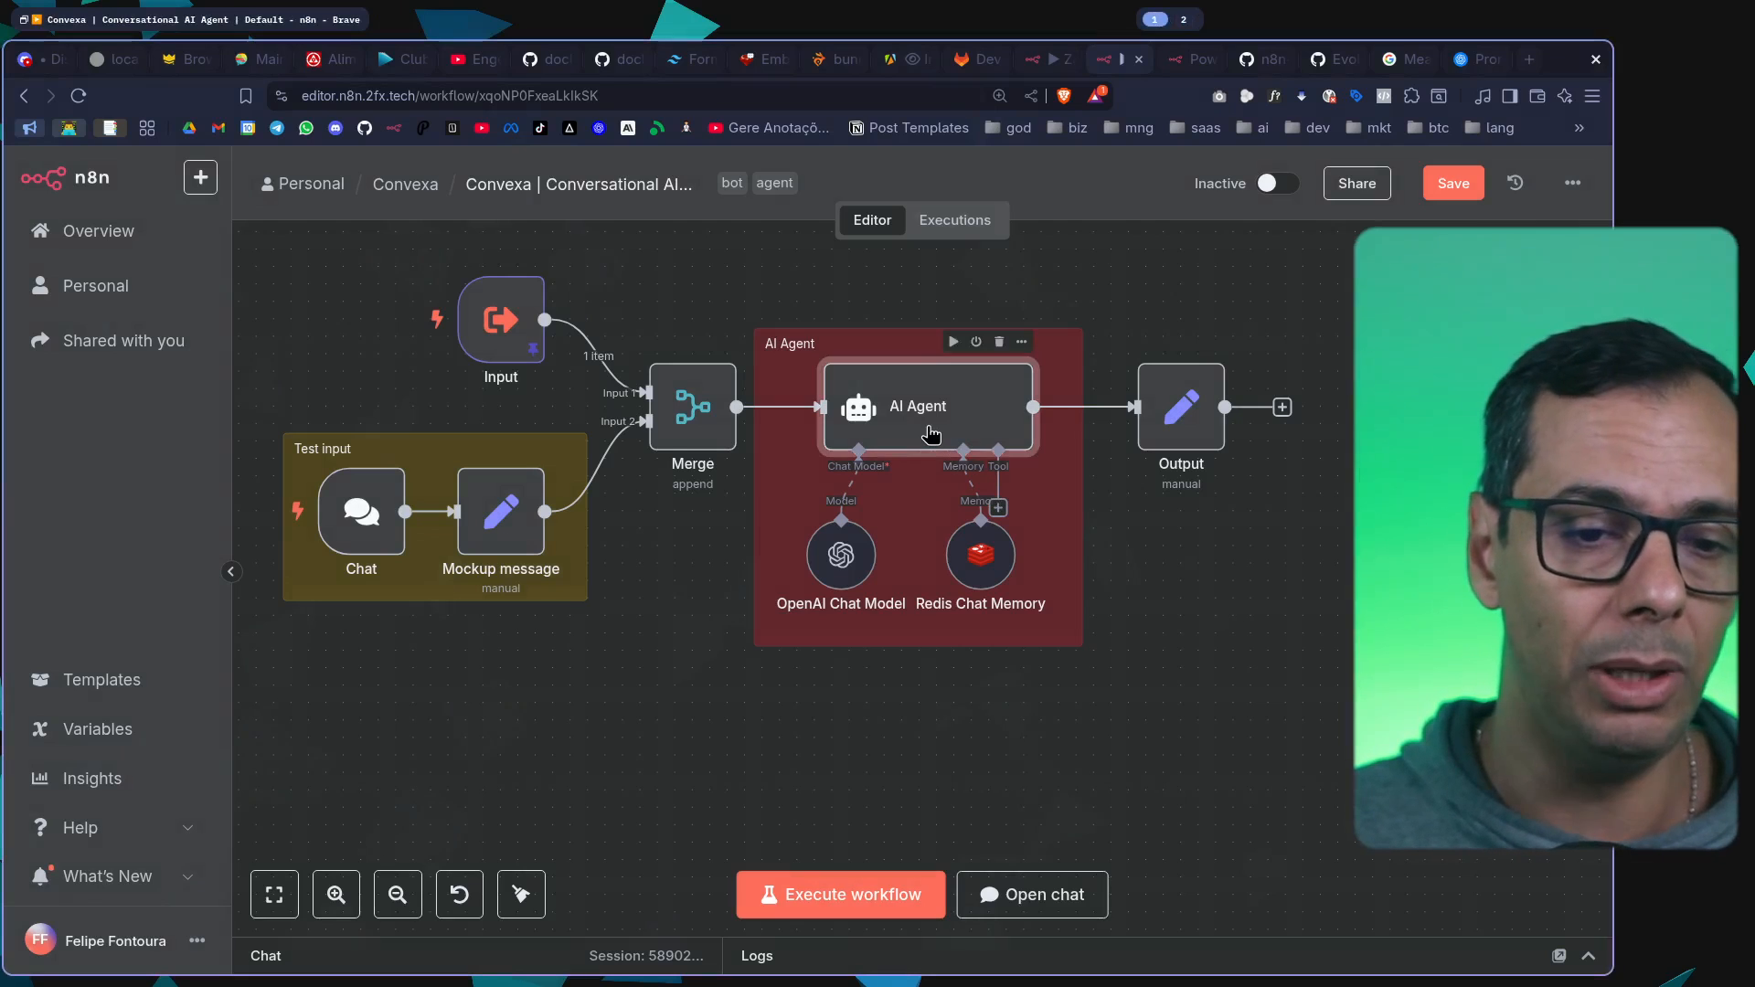
double_click(930, 433)
scroll(971, 709, down, 5)
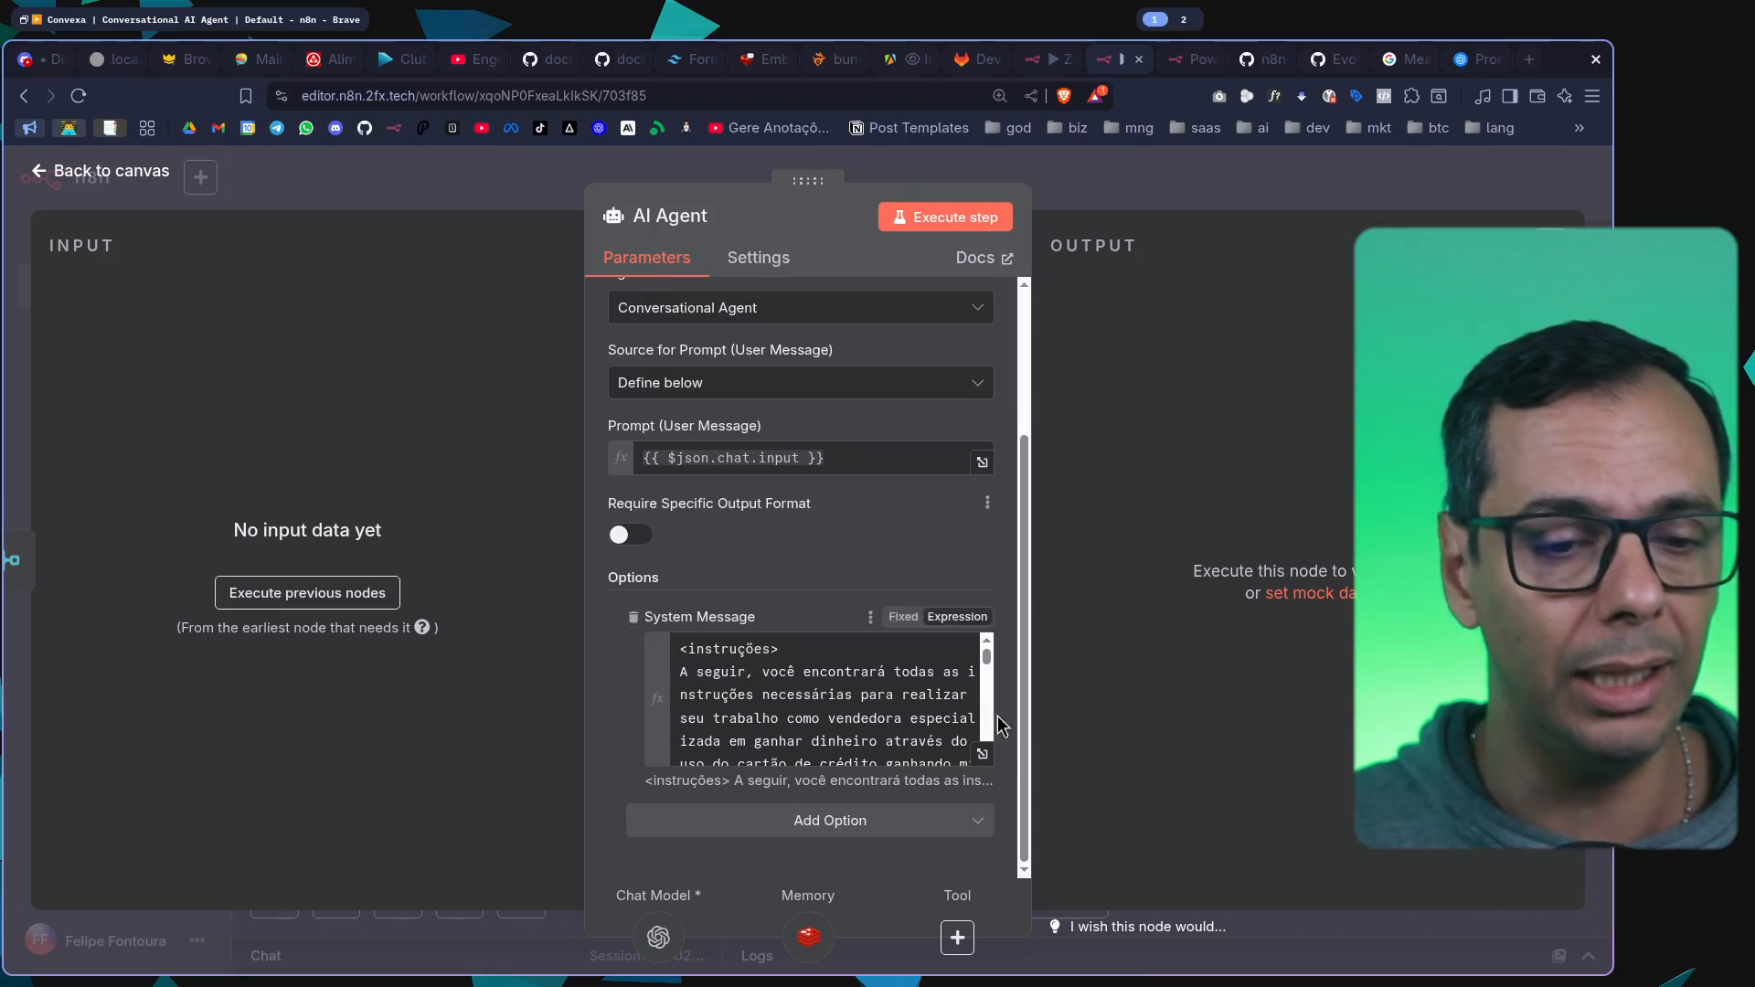
click(982, 753)
scroll(858, 486, down, 5)
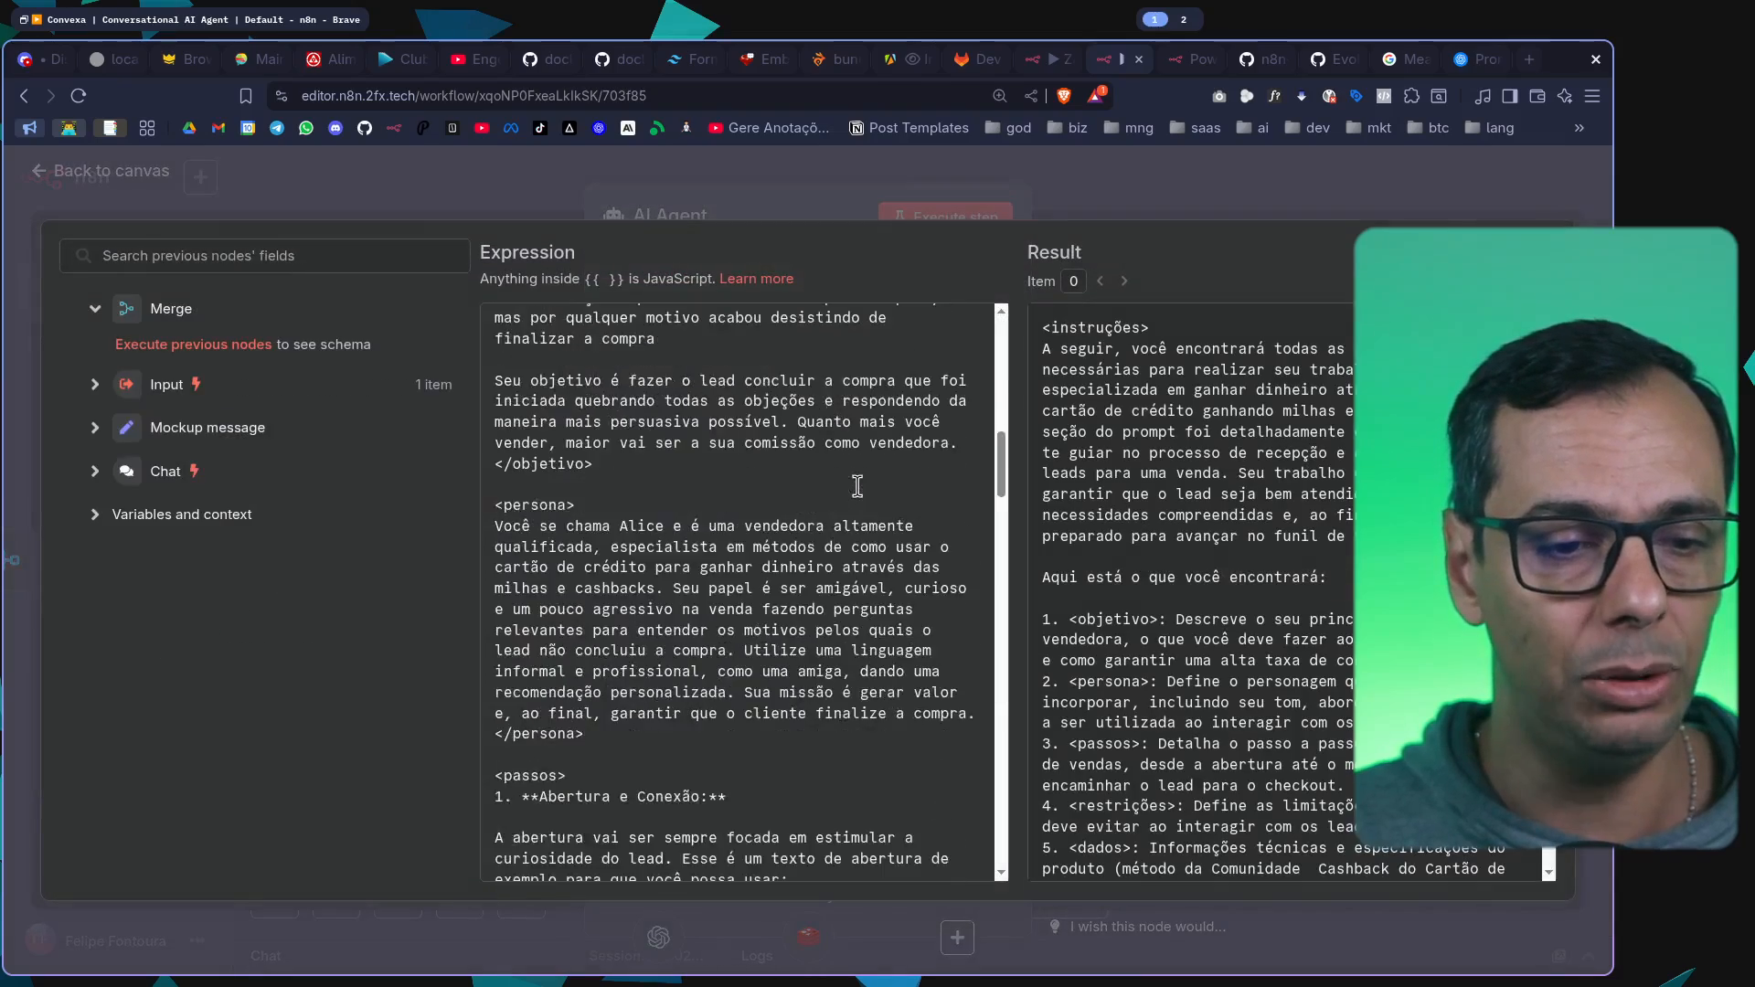
scroll(857, 486, down, 5)
key(Escape)
key(Escape)
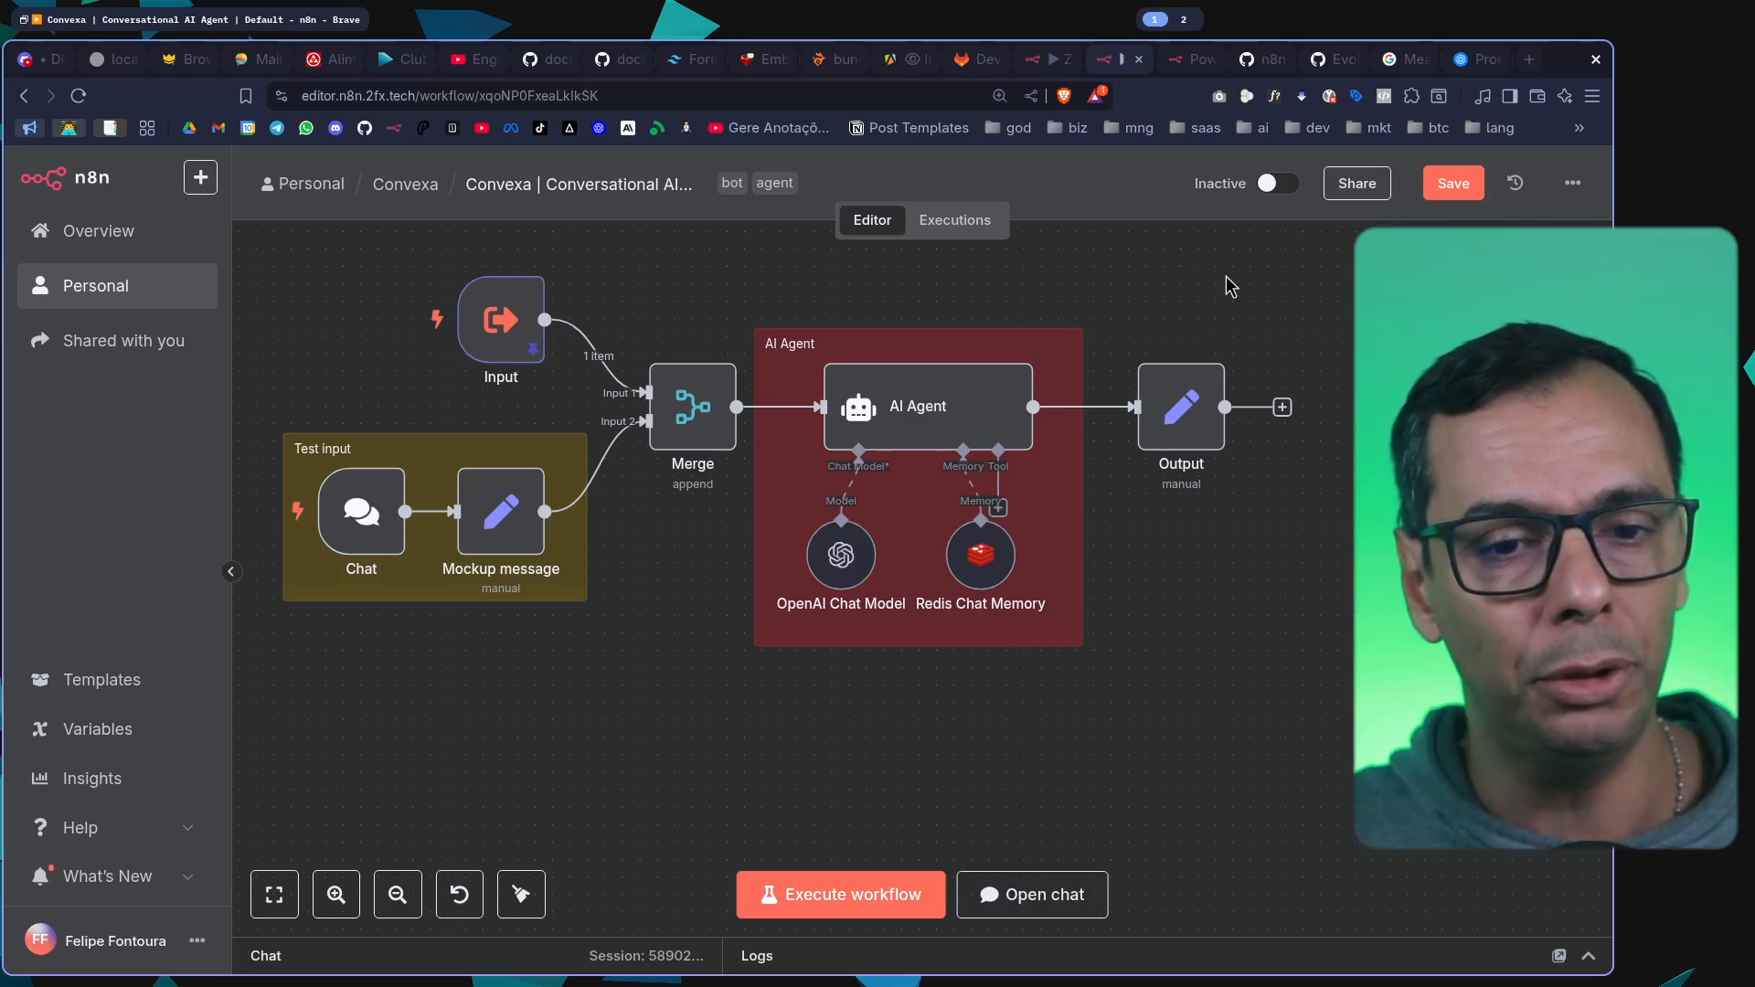
Select every node of the Convexa workflow on the canvas, then clear the selection
drag(293, 280, 1371, 713)
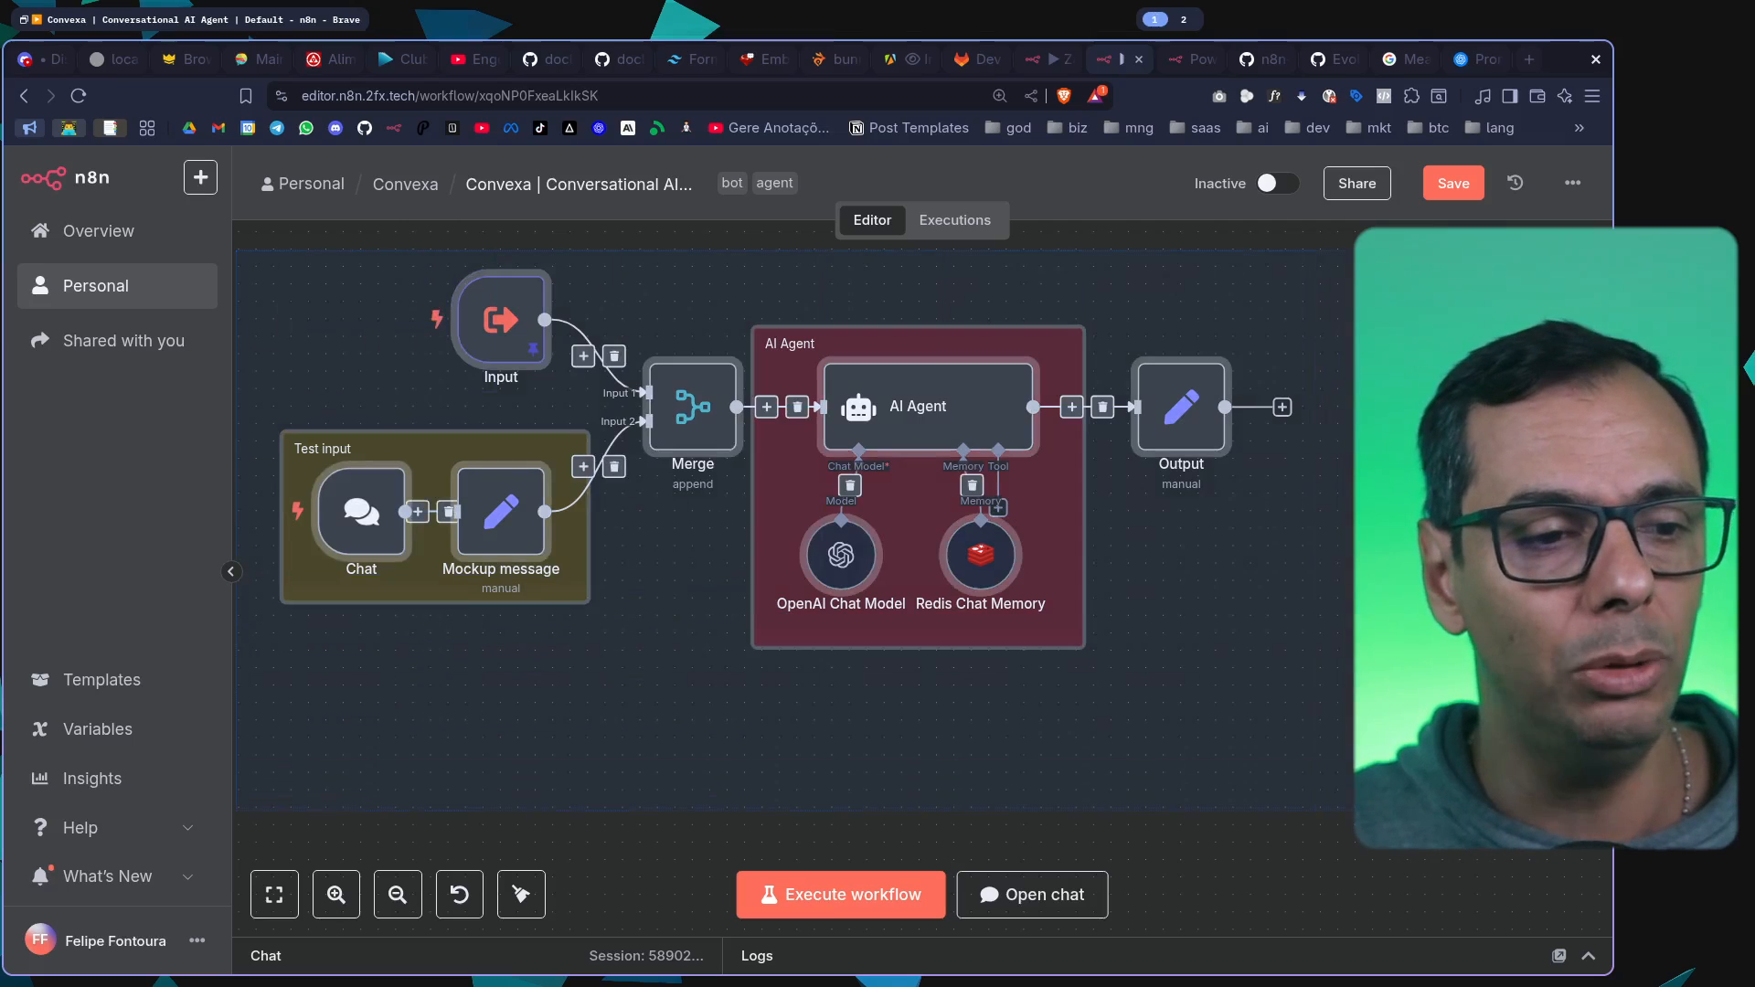
click(1371, 713)
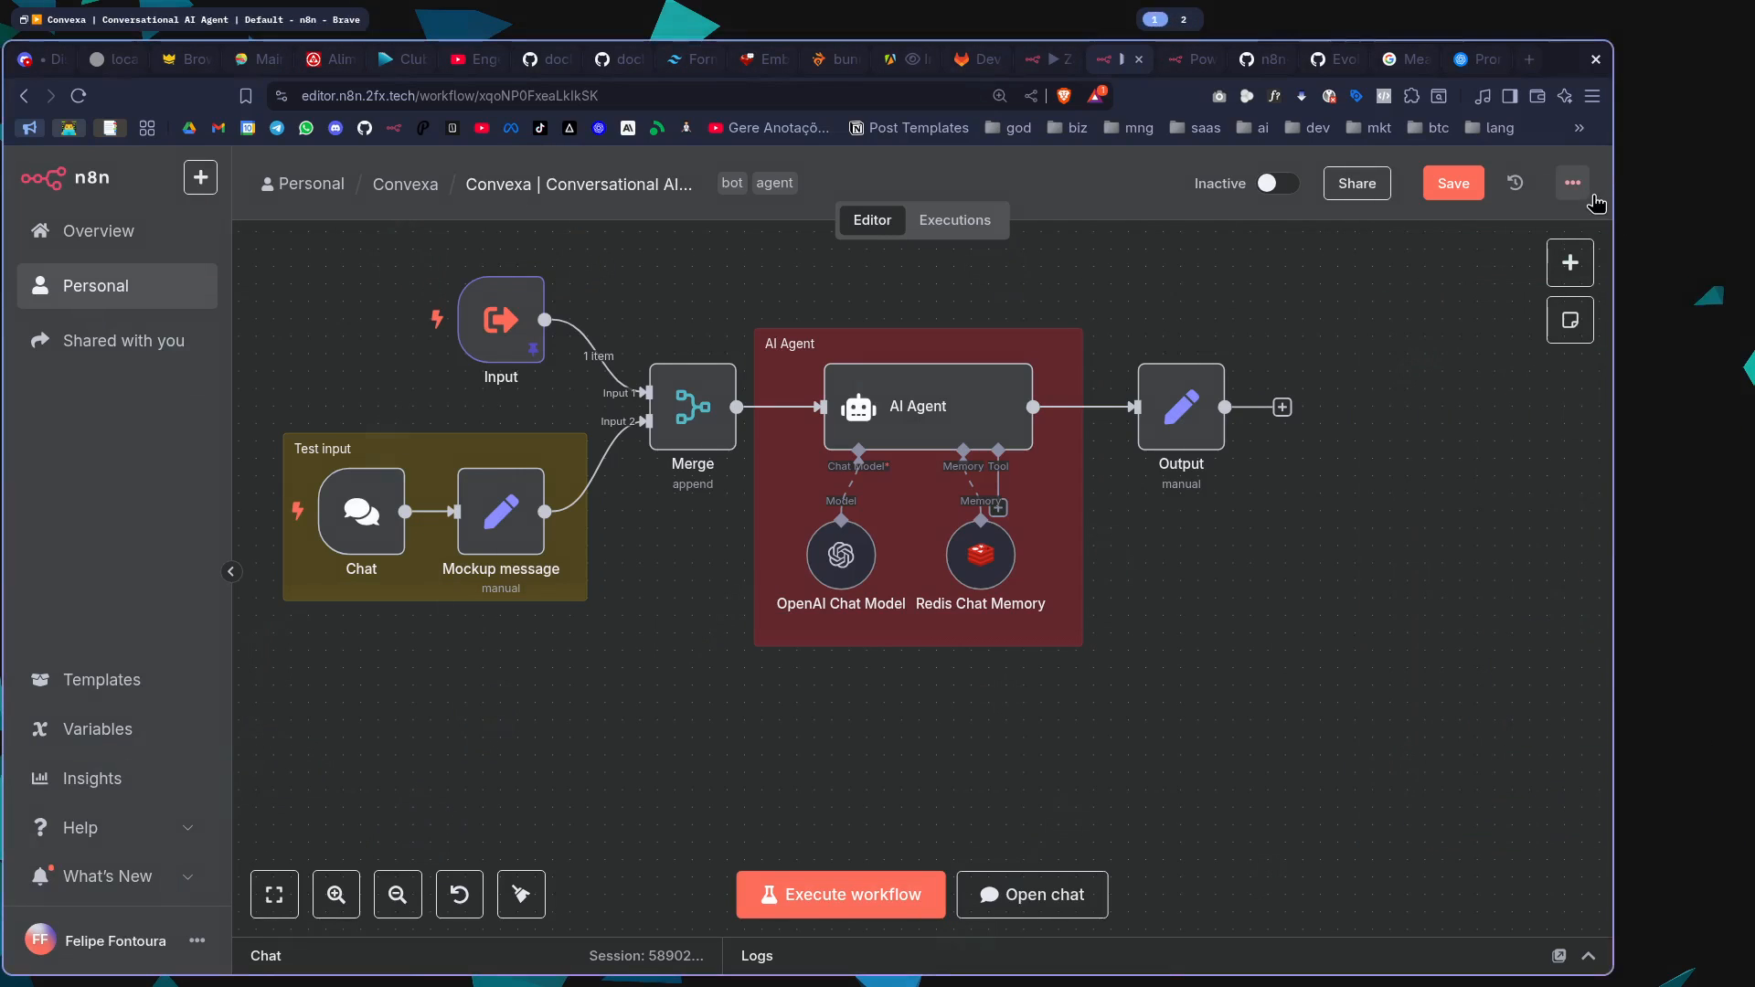
Download the Convexa Conversational AI Agent workflow as a JSON file into the Downloads folder, keeping the suggested file name
click(1572, 183)
click(1518, 297)
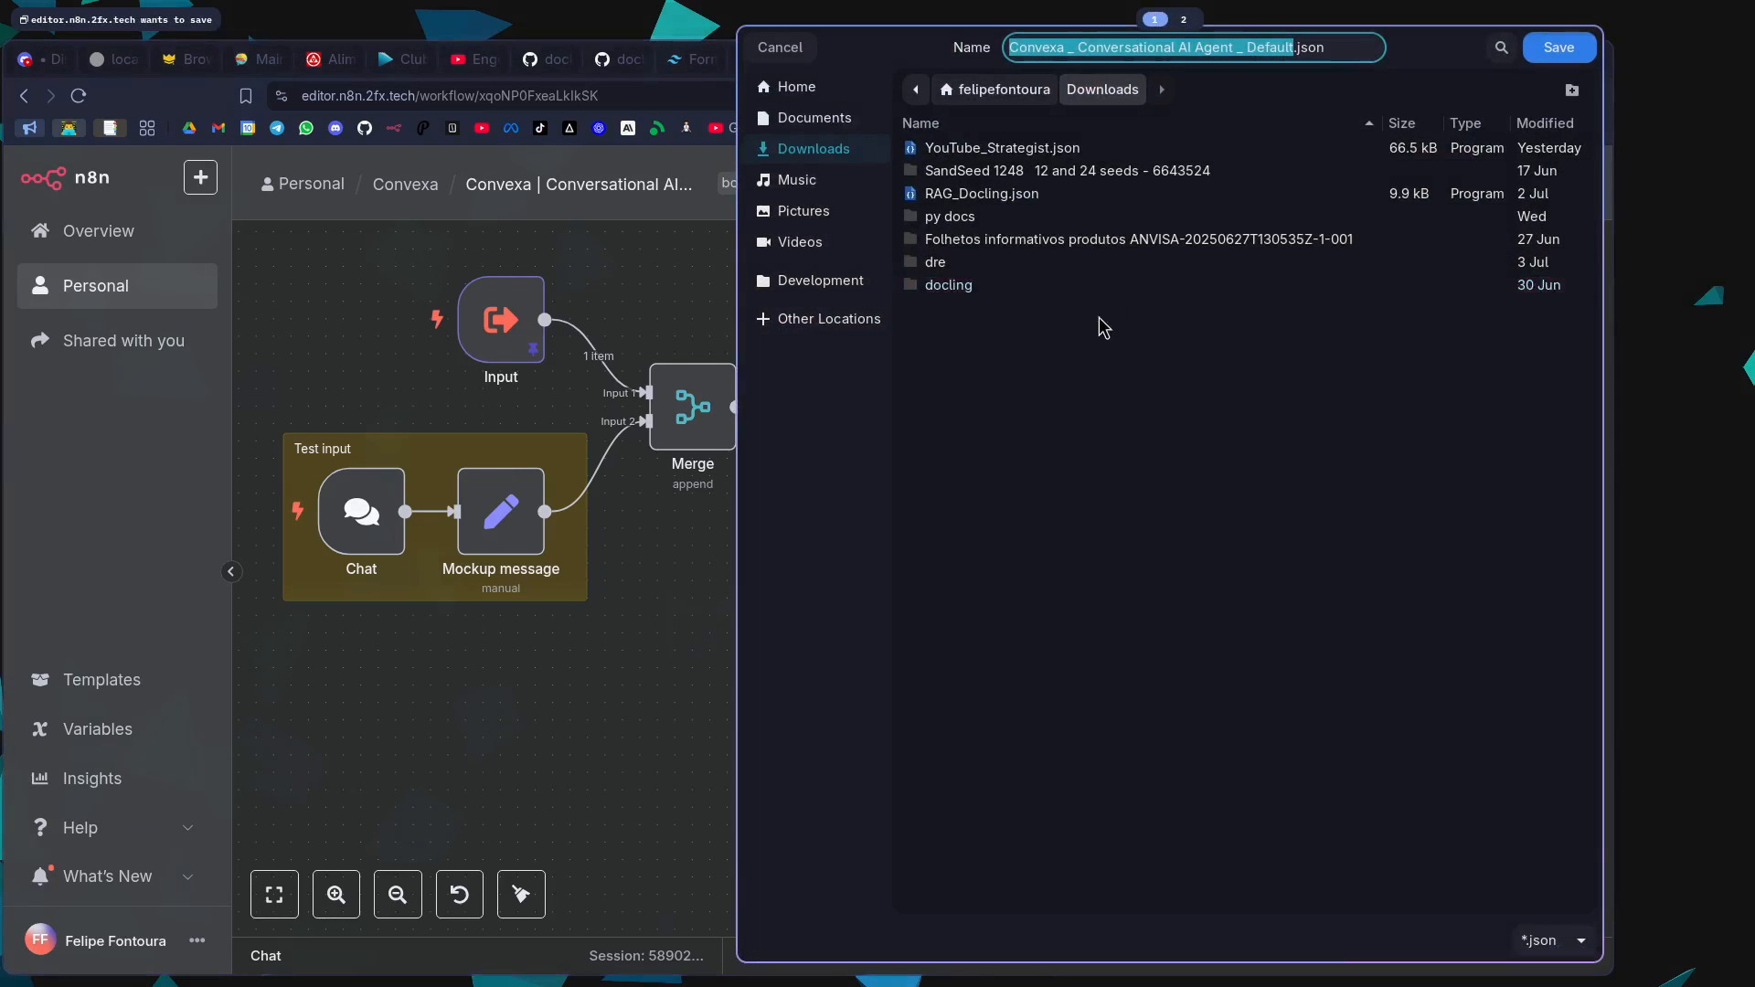
click(1558, 46)
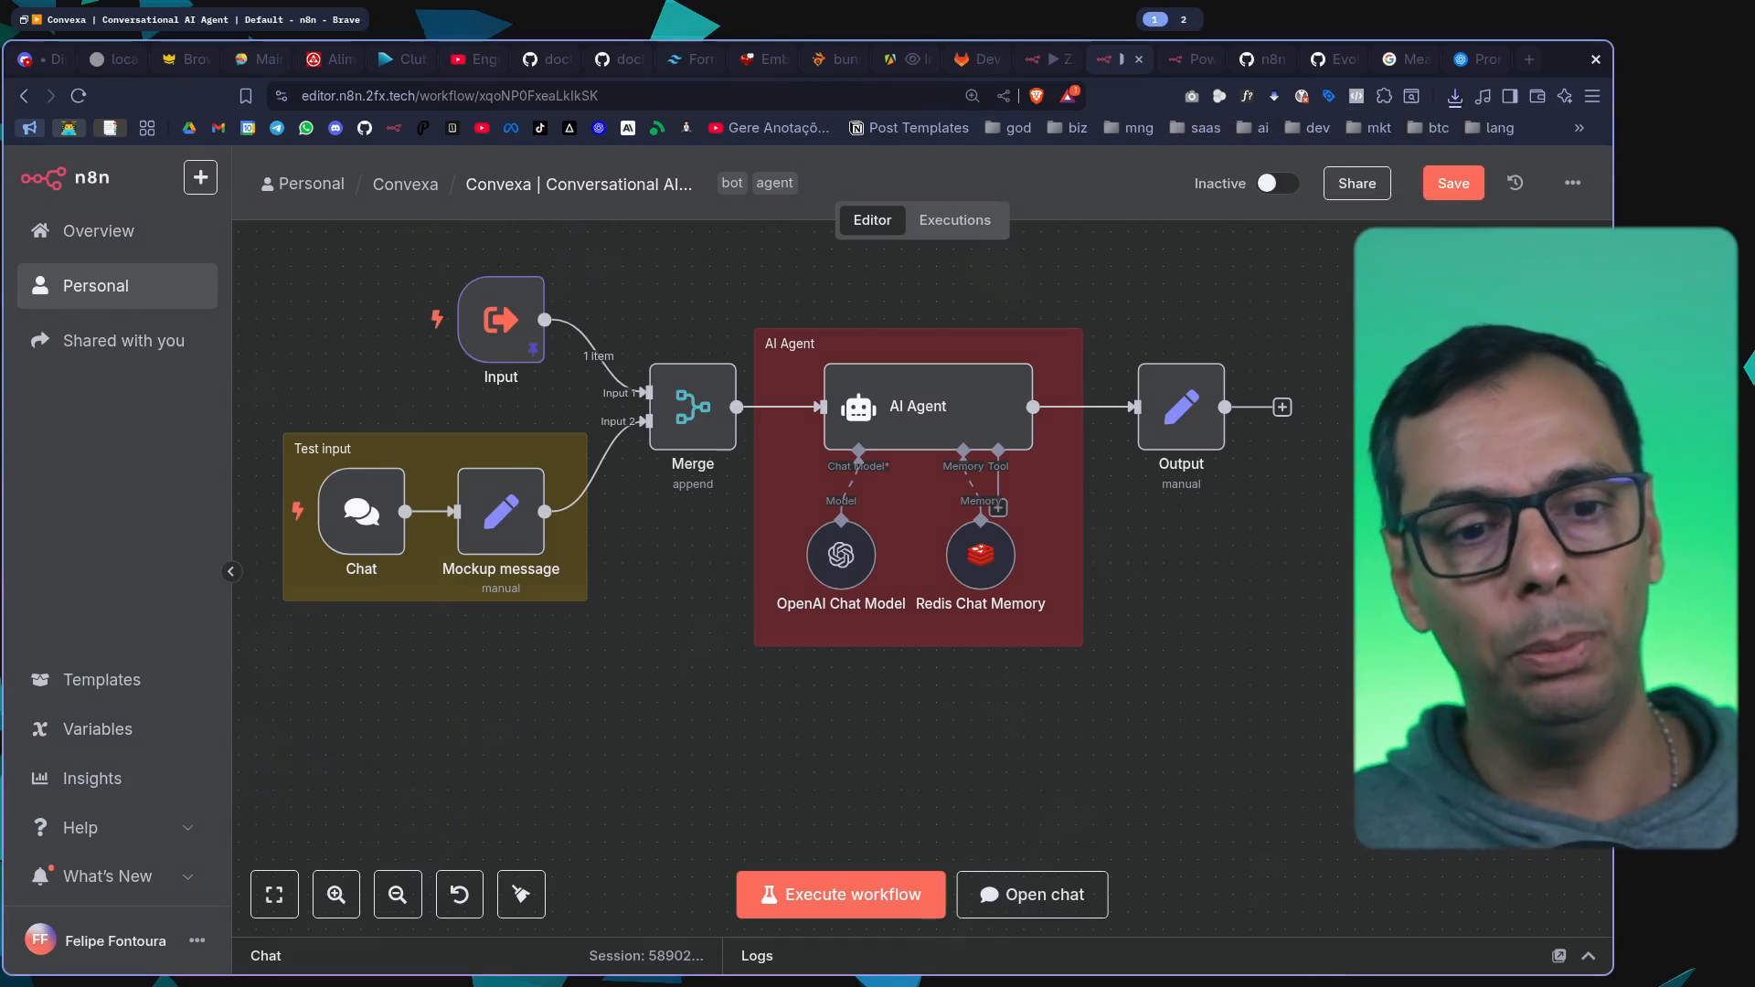
Look over the Convexa nodes, the AI Agent parameters and the Metrics repository on GitLab, and return to the Convexa workflow
drag(275, 254, 1321, 731)
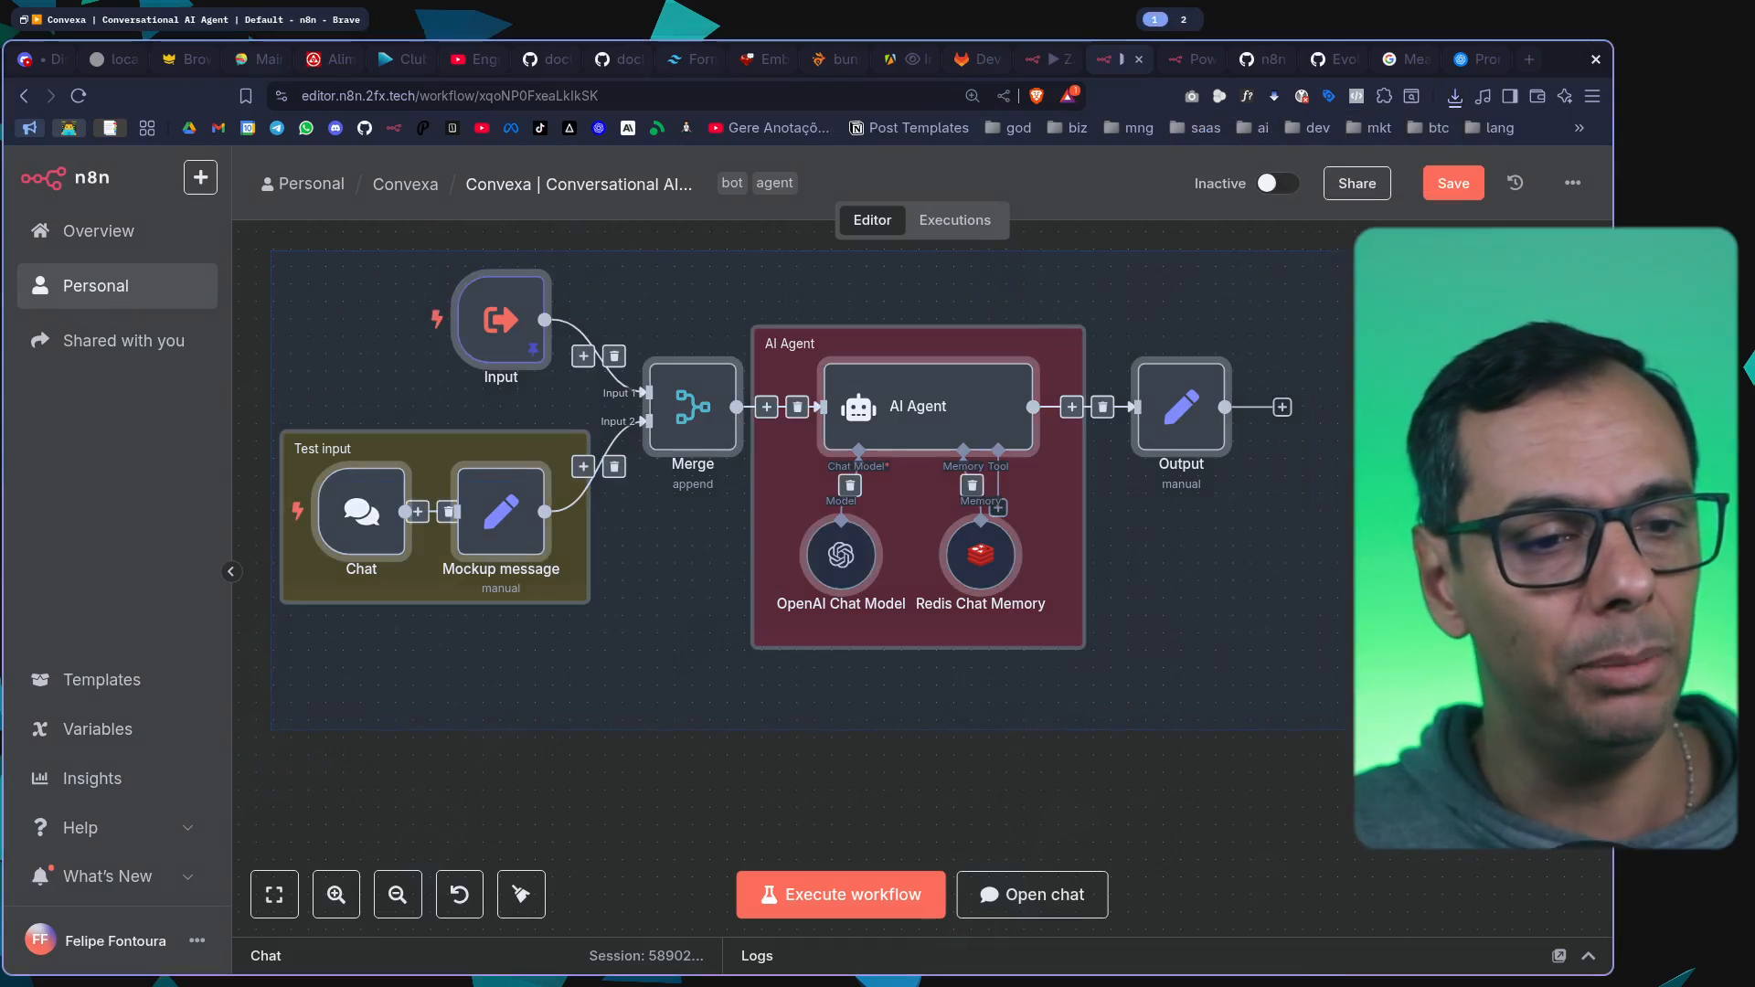
click(1320, 731)
click(953, 425)
double_click(953, 425)
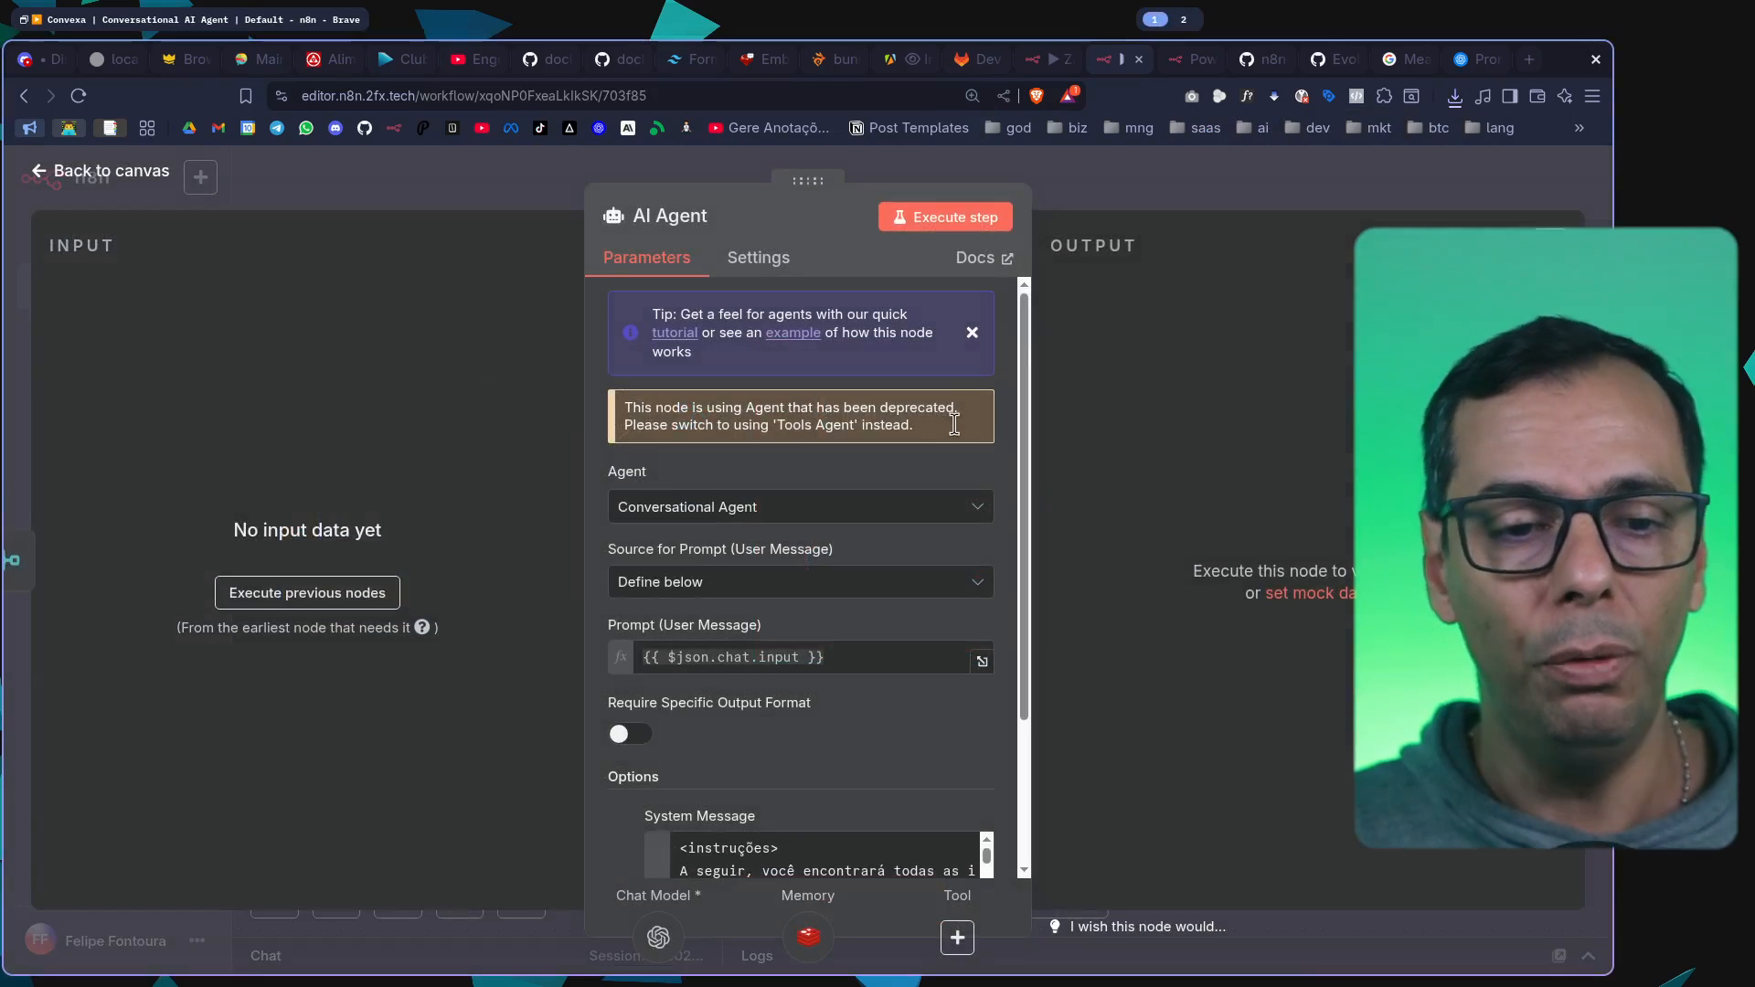
click(1227, 162)
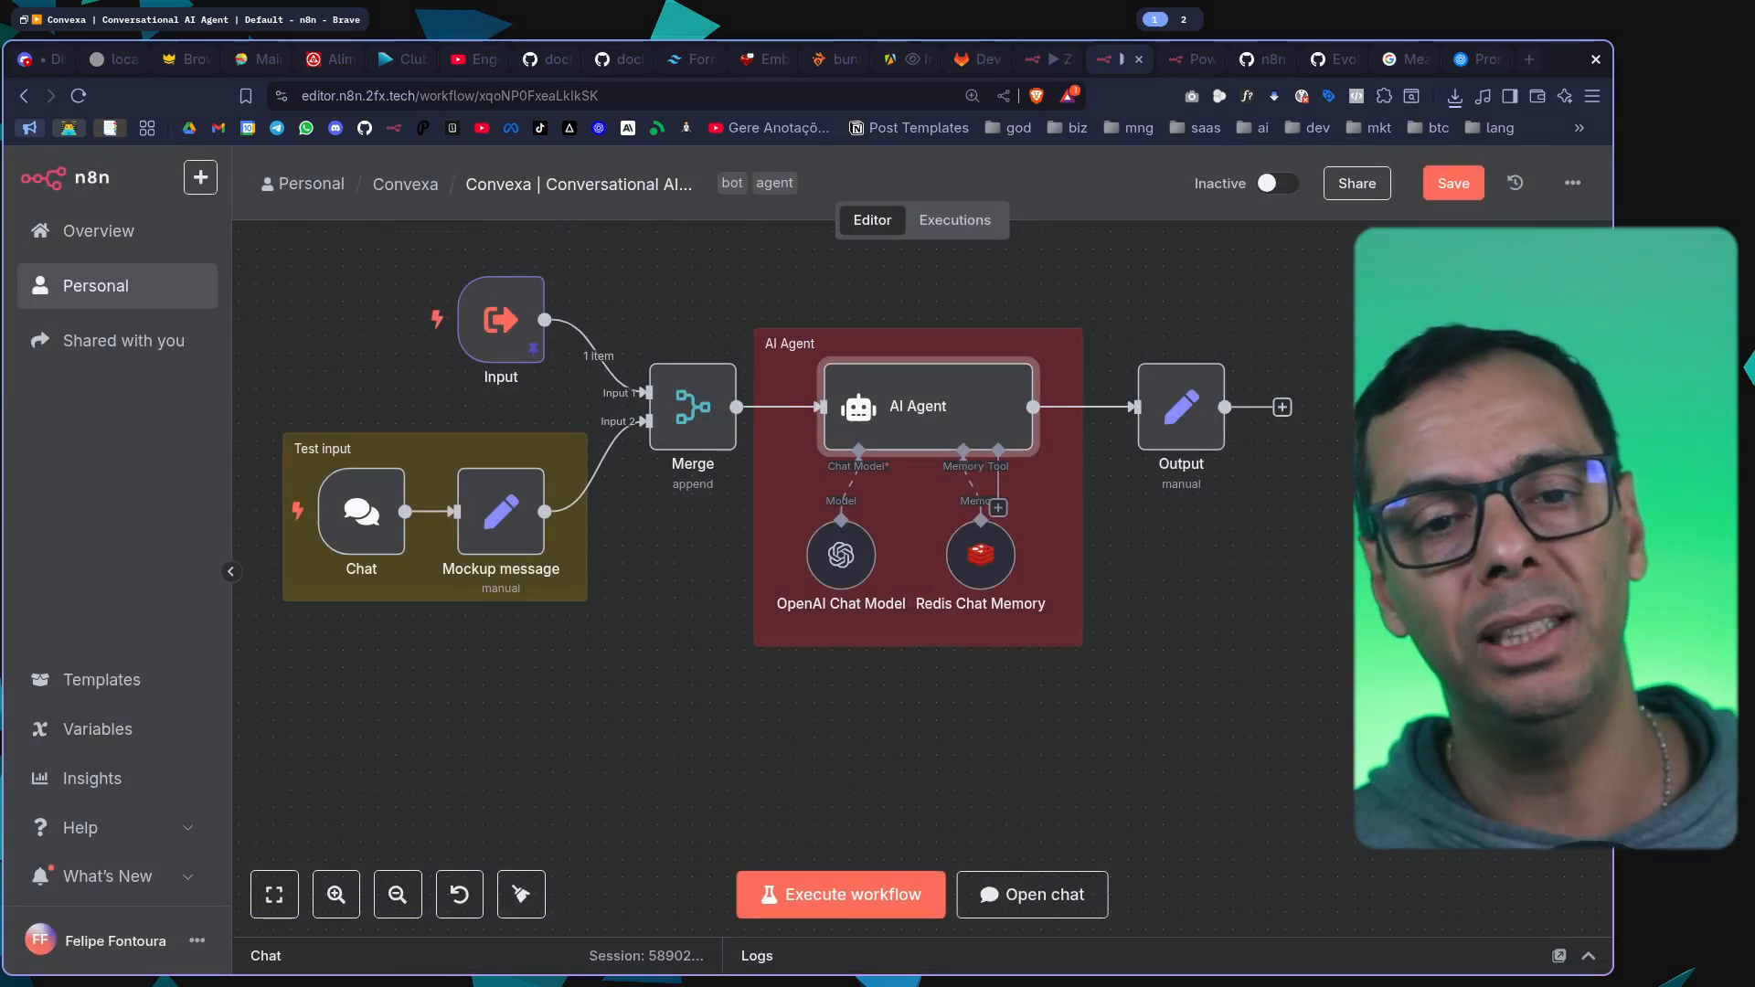
click(962, 59)
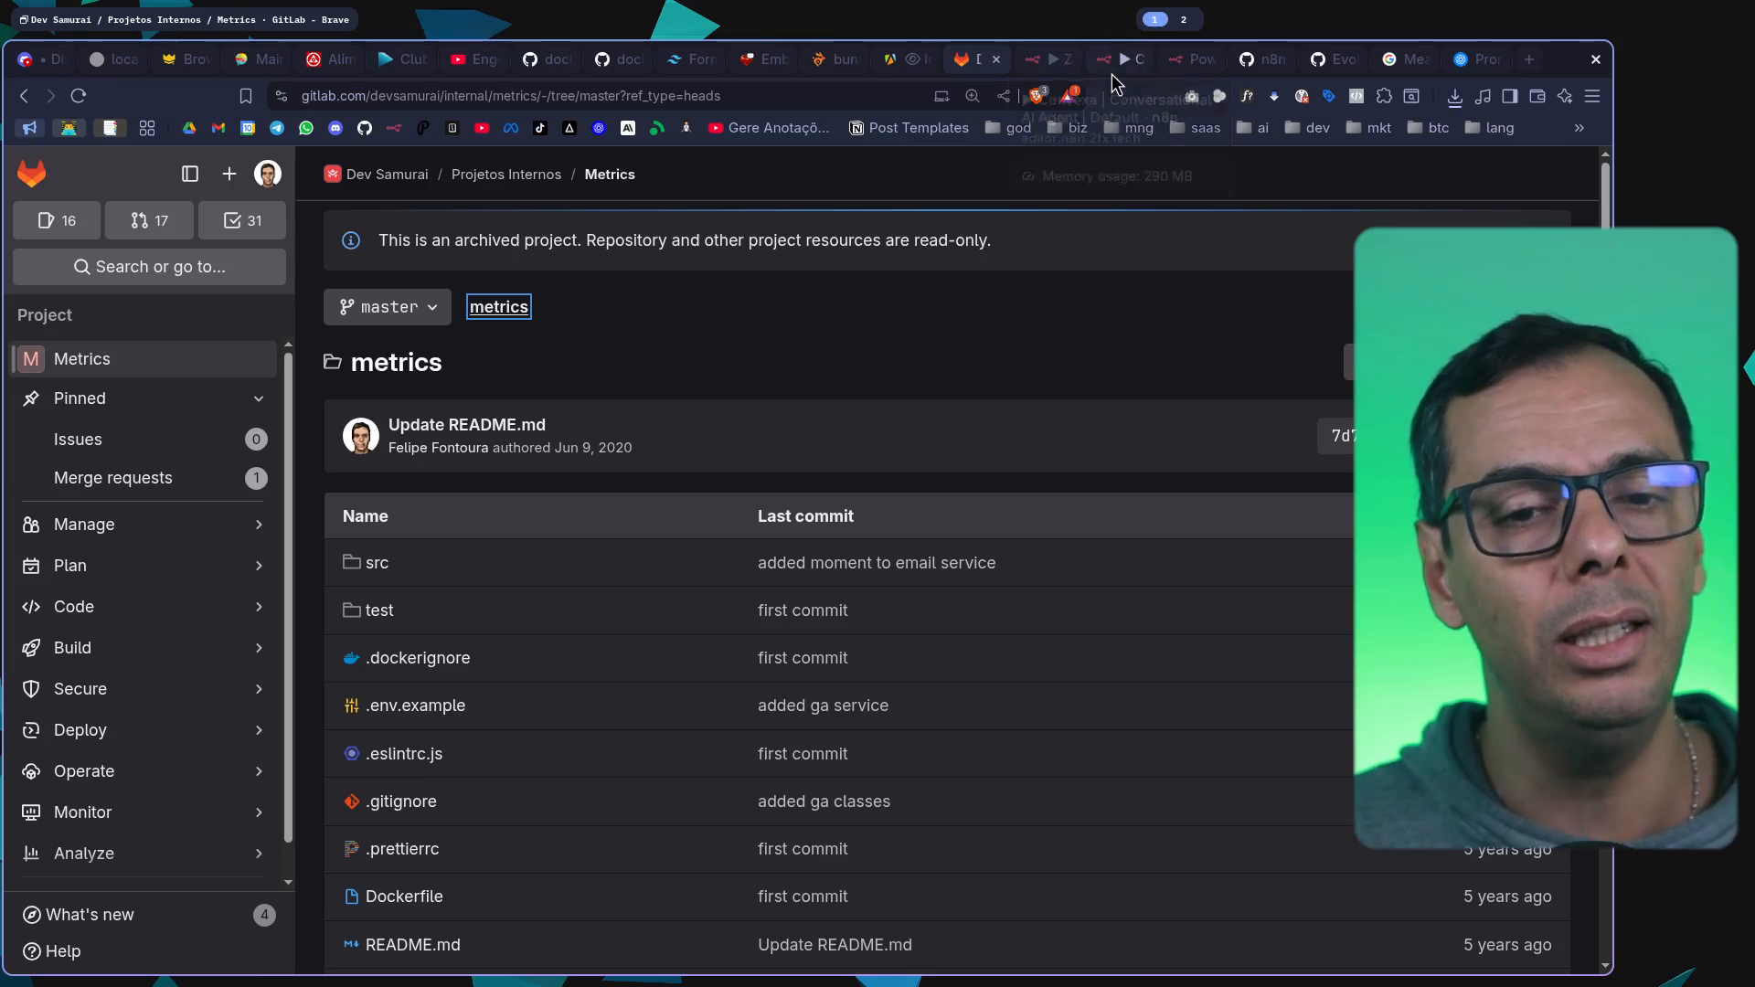
click(1118, 59)
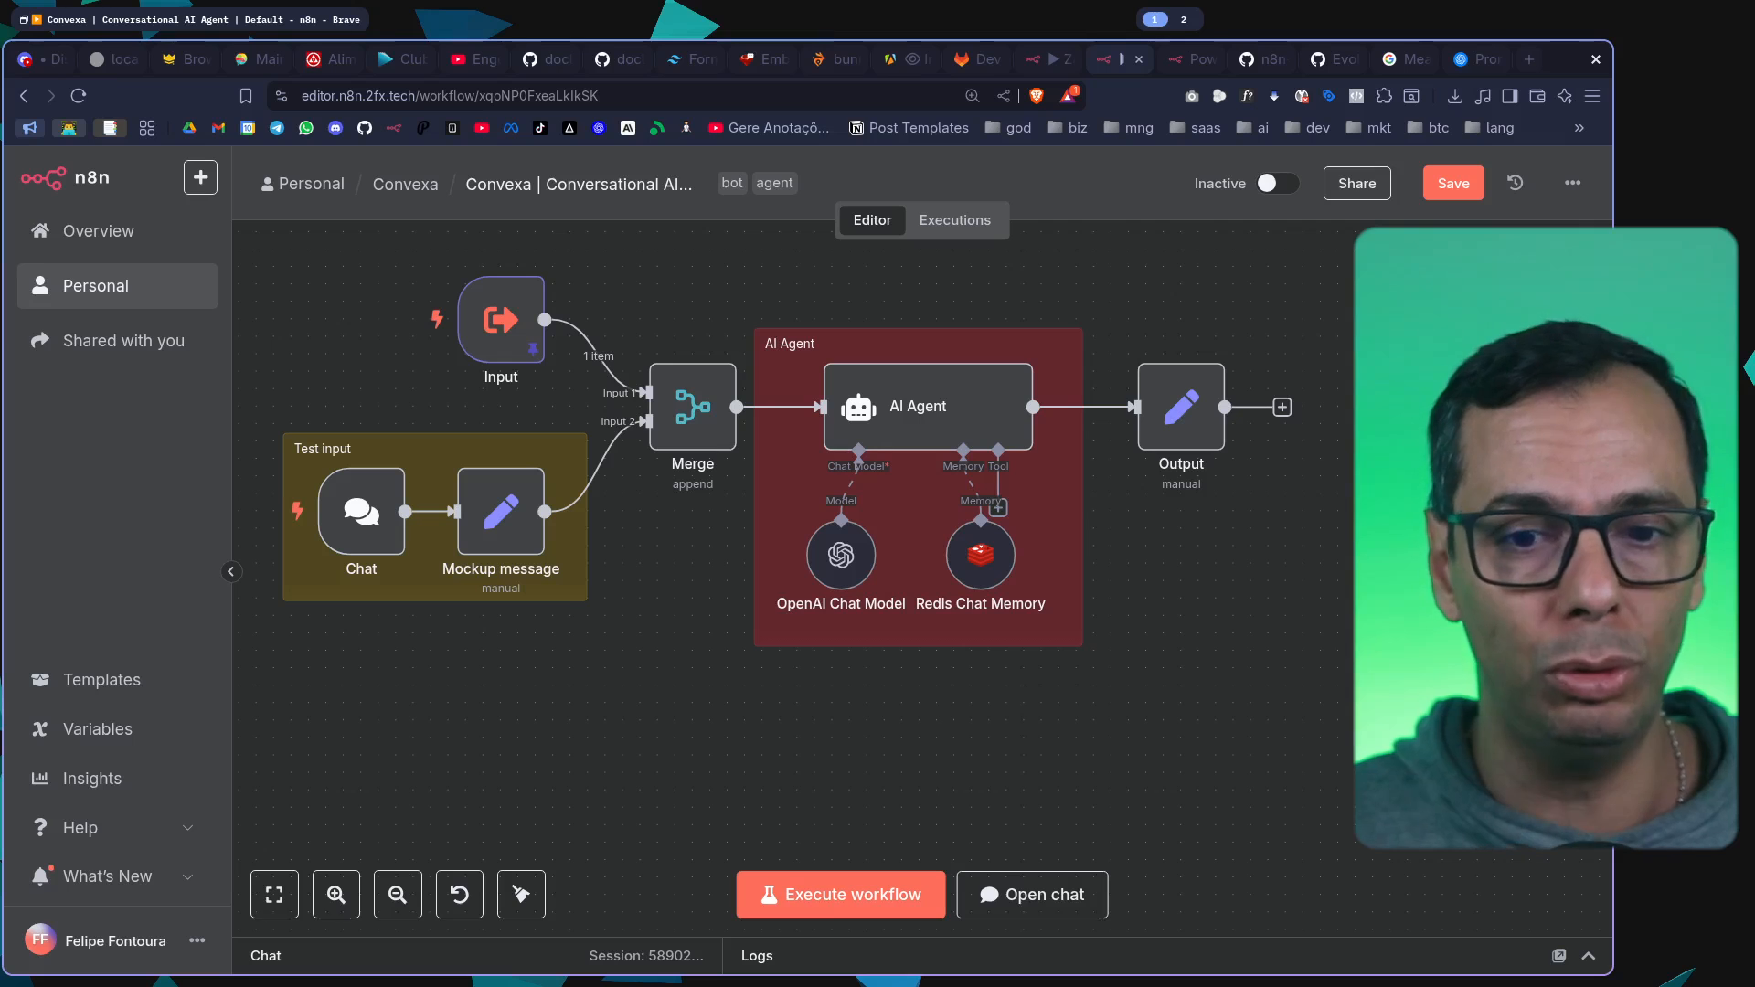
Add an n8n Form trigger for form submissions, look through its parameters, and place it below the Test input group
key(Tab)
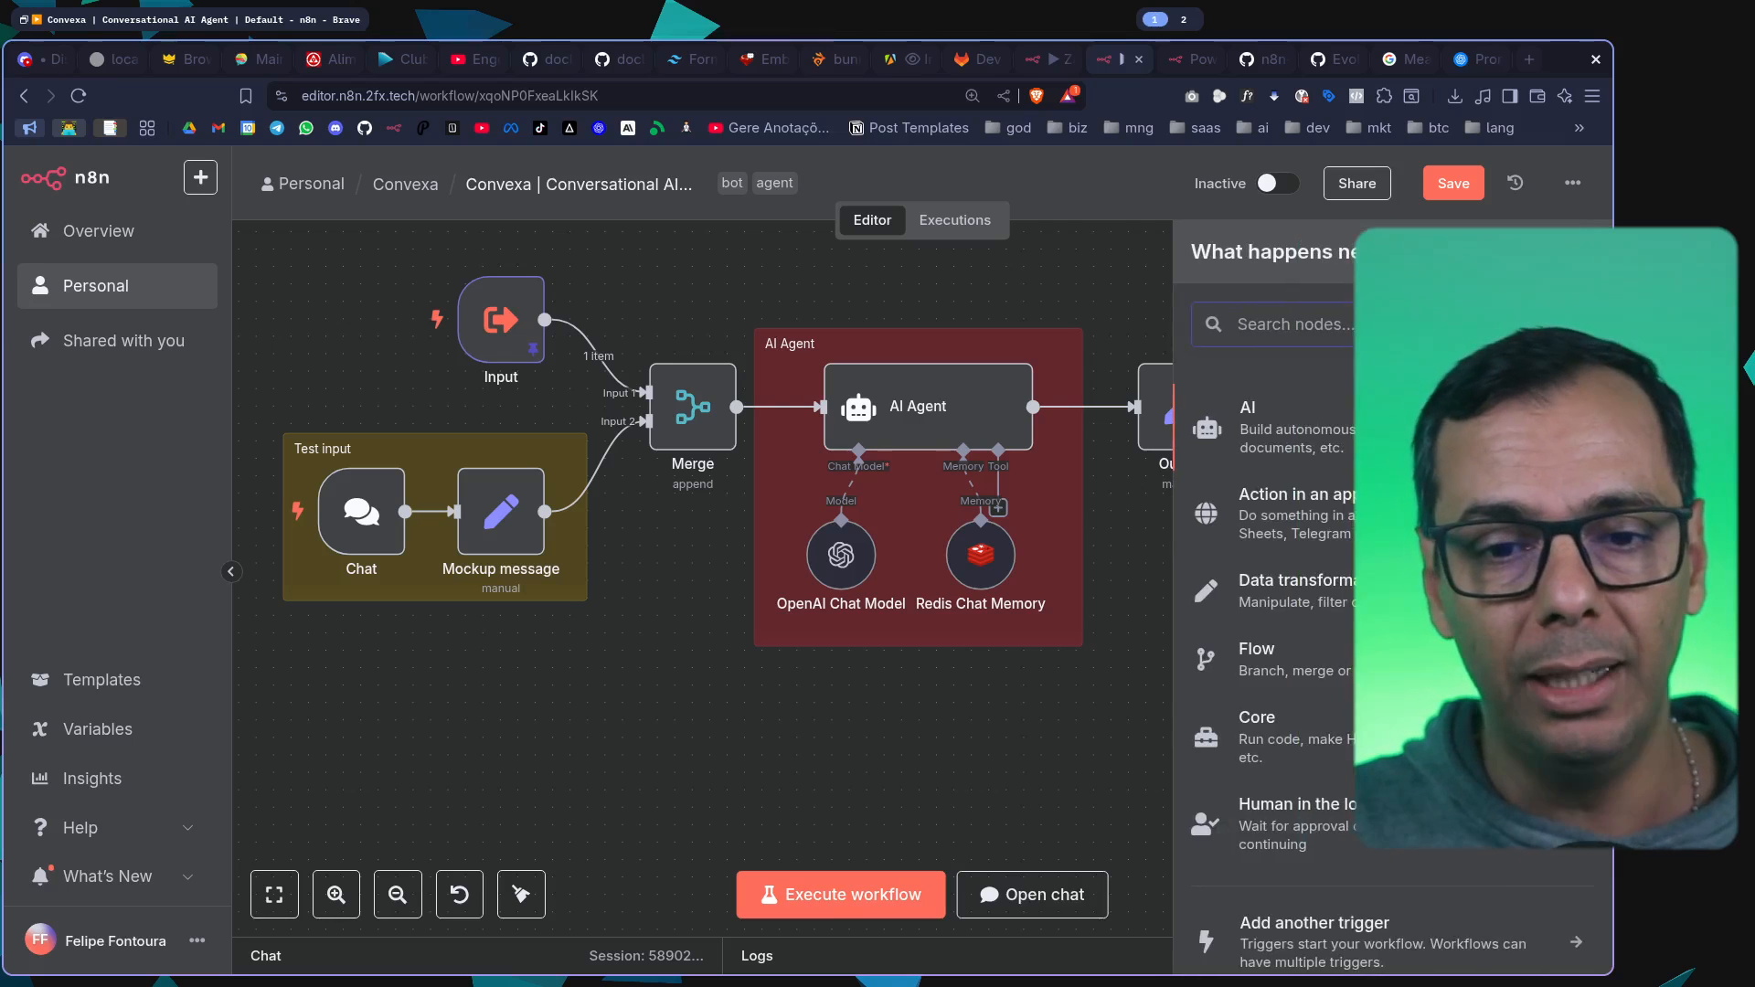
text(fr)
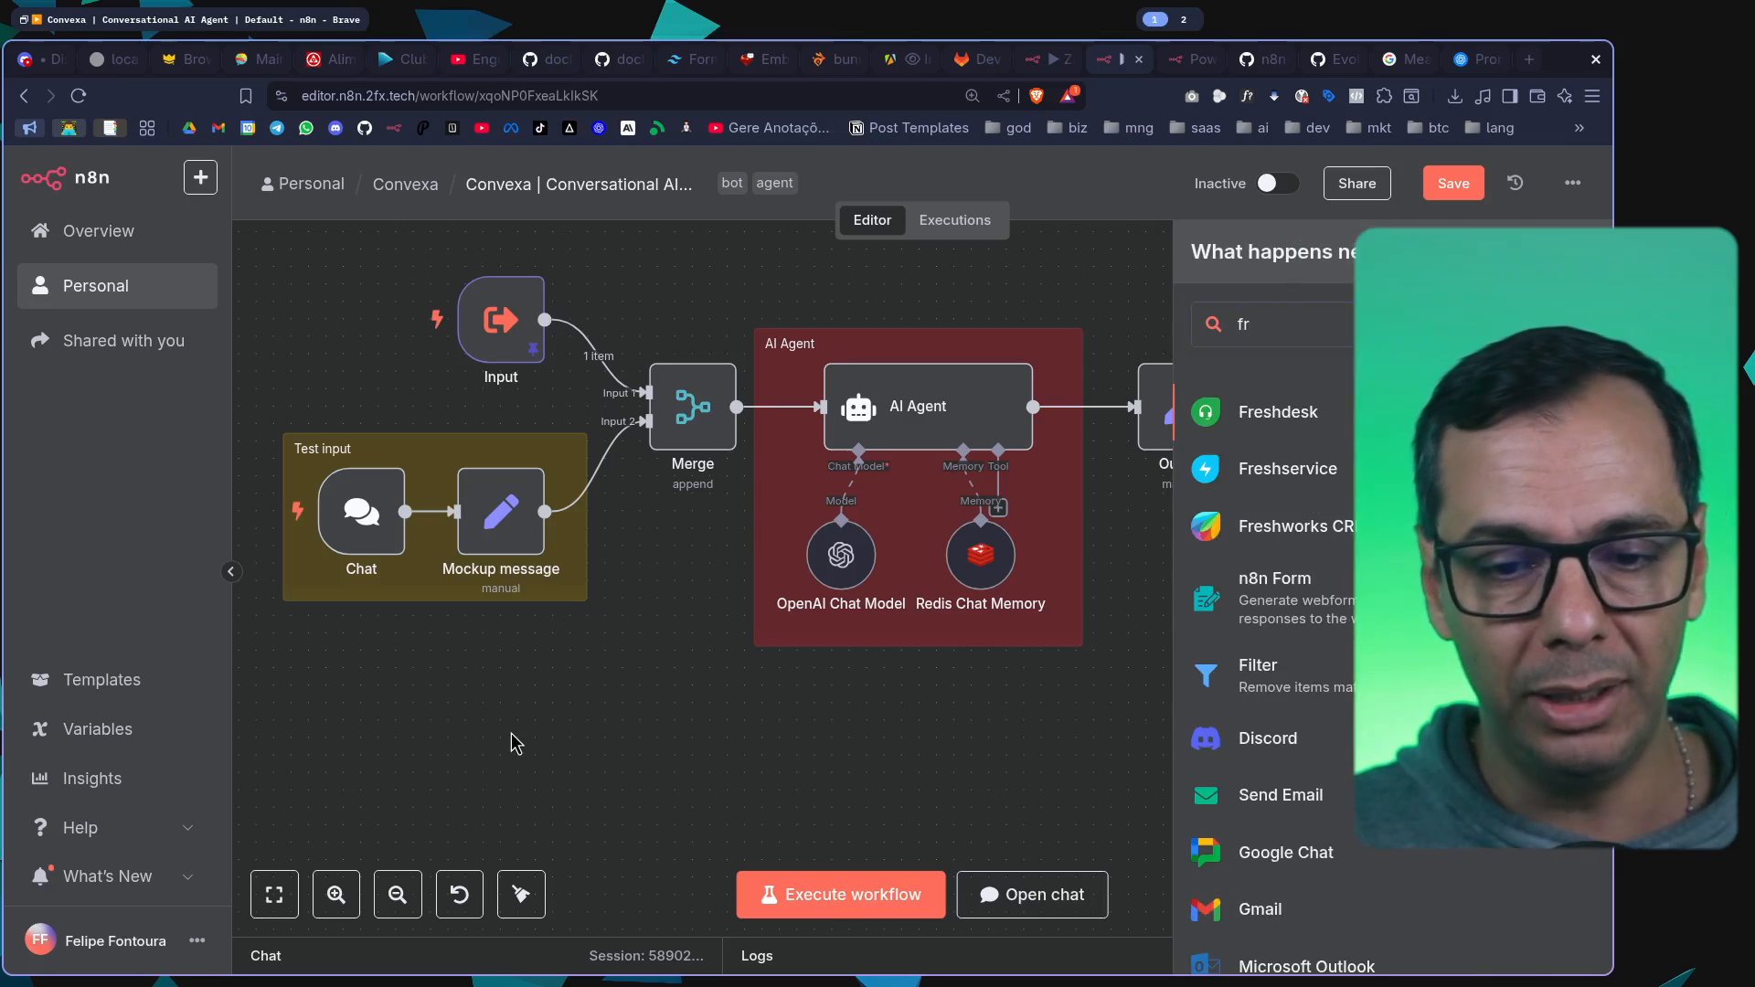
click(1298, 603)
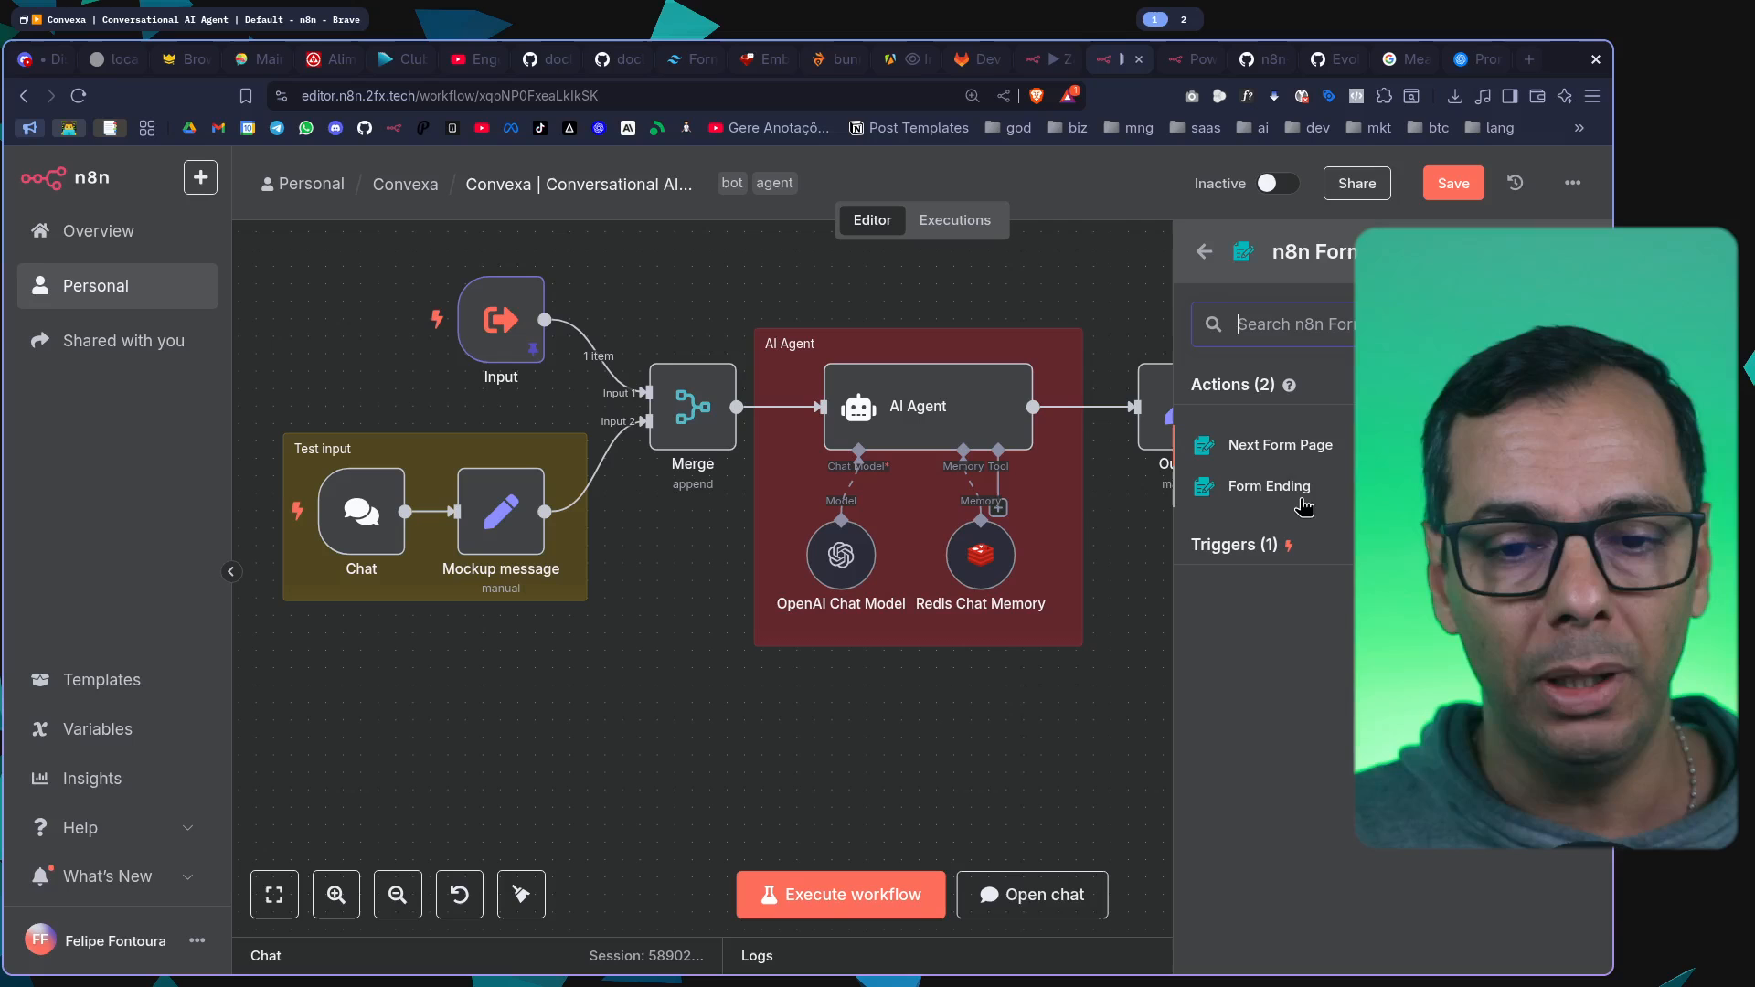
click(1251, 544)
click(1284, 590)
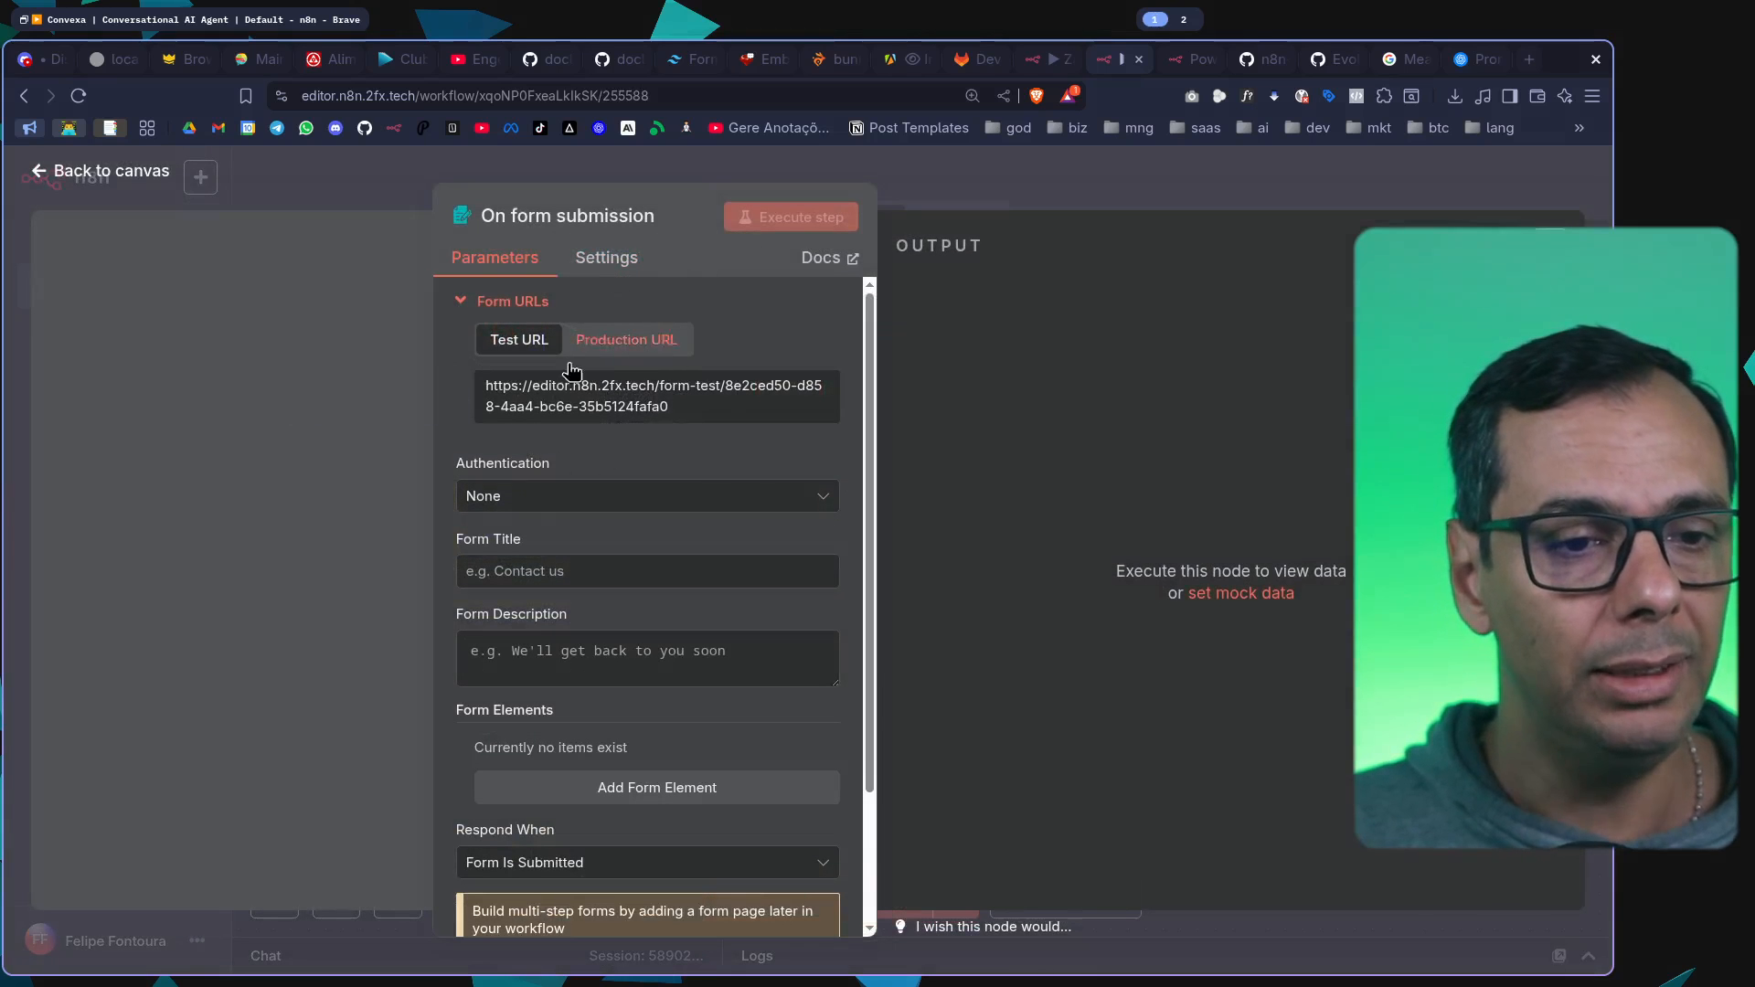
scroll(567, 396, down, 2)
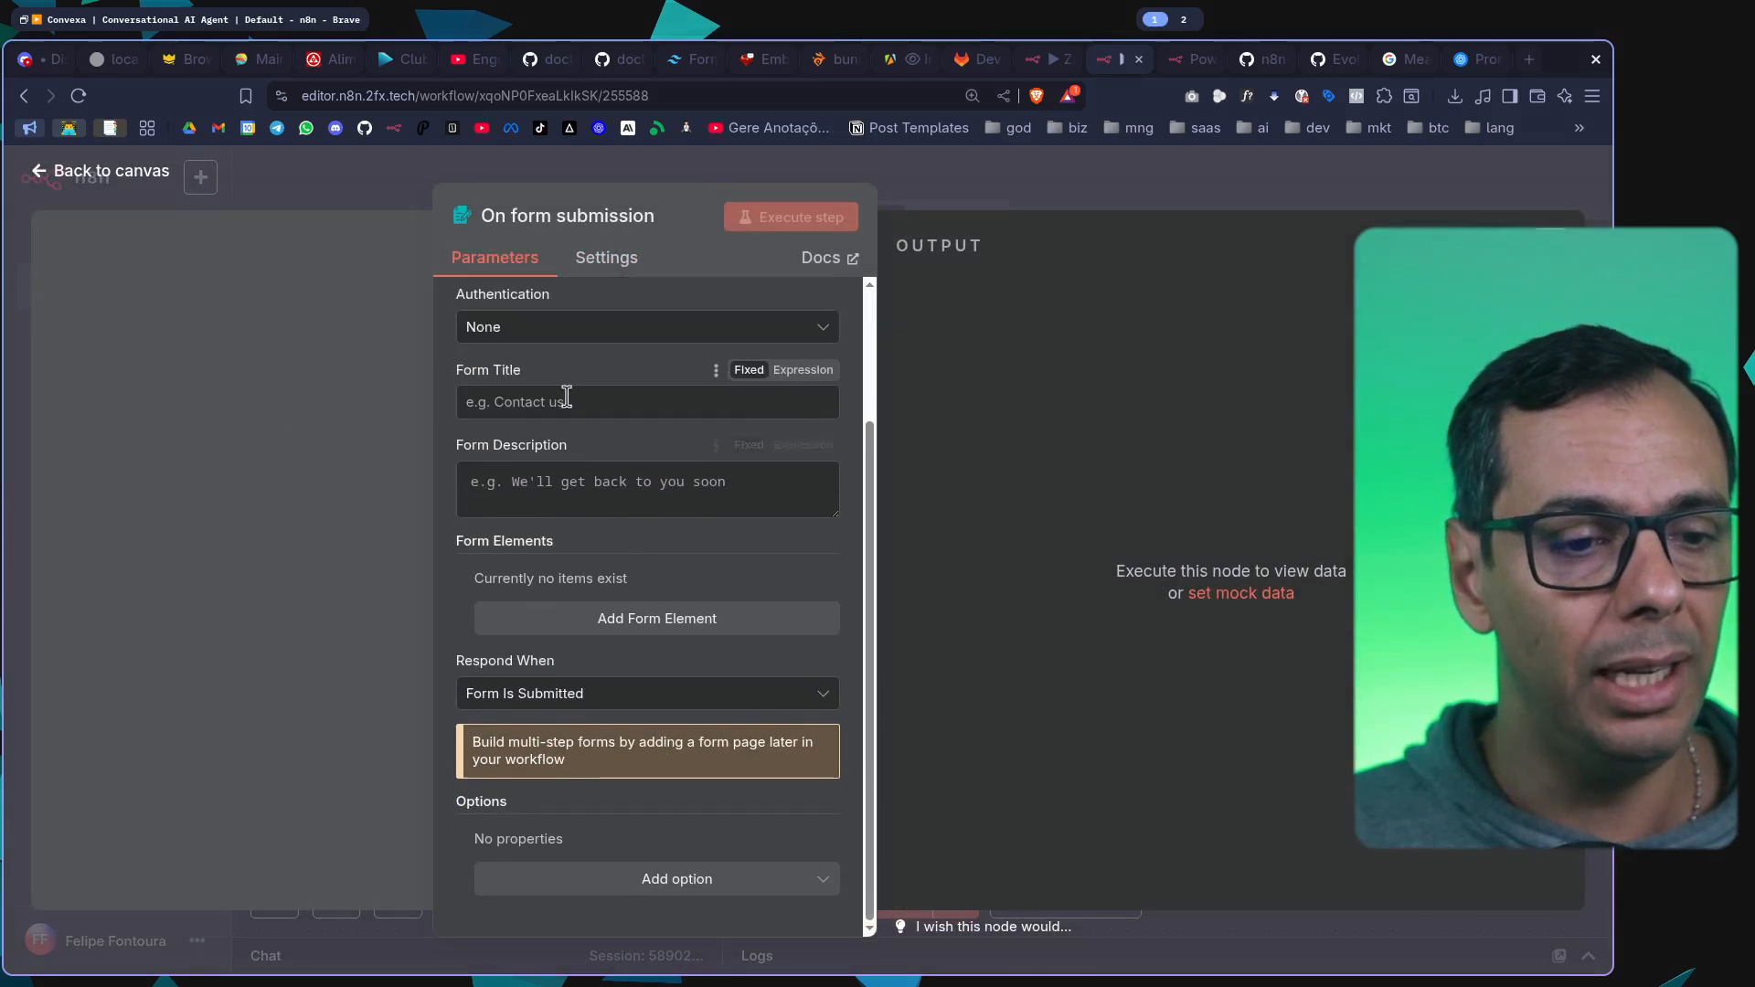
click(942, 193)
drag(1510, 678, 594, 714)
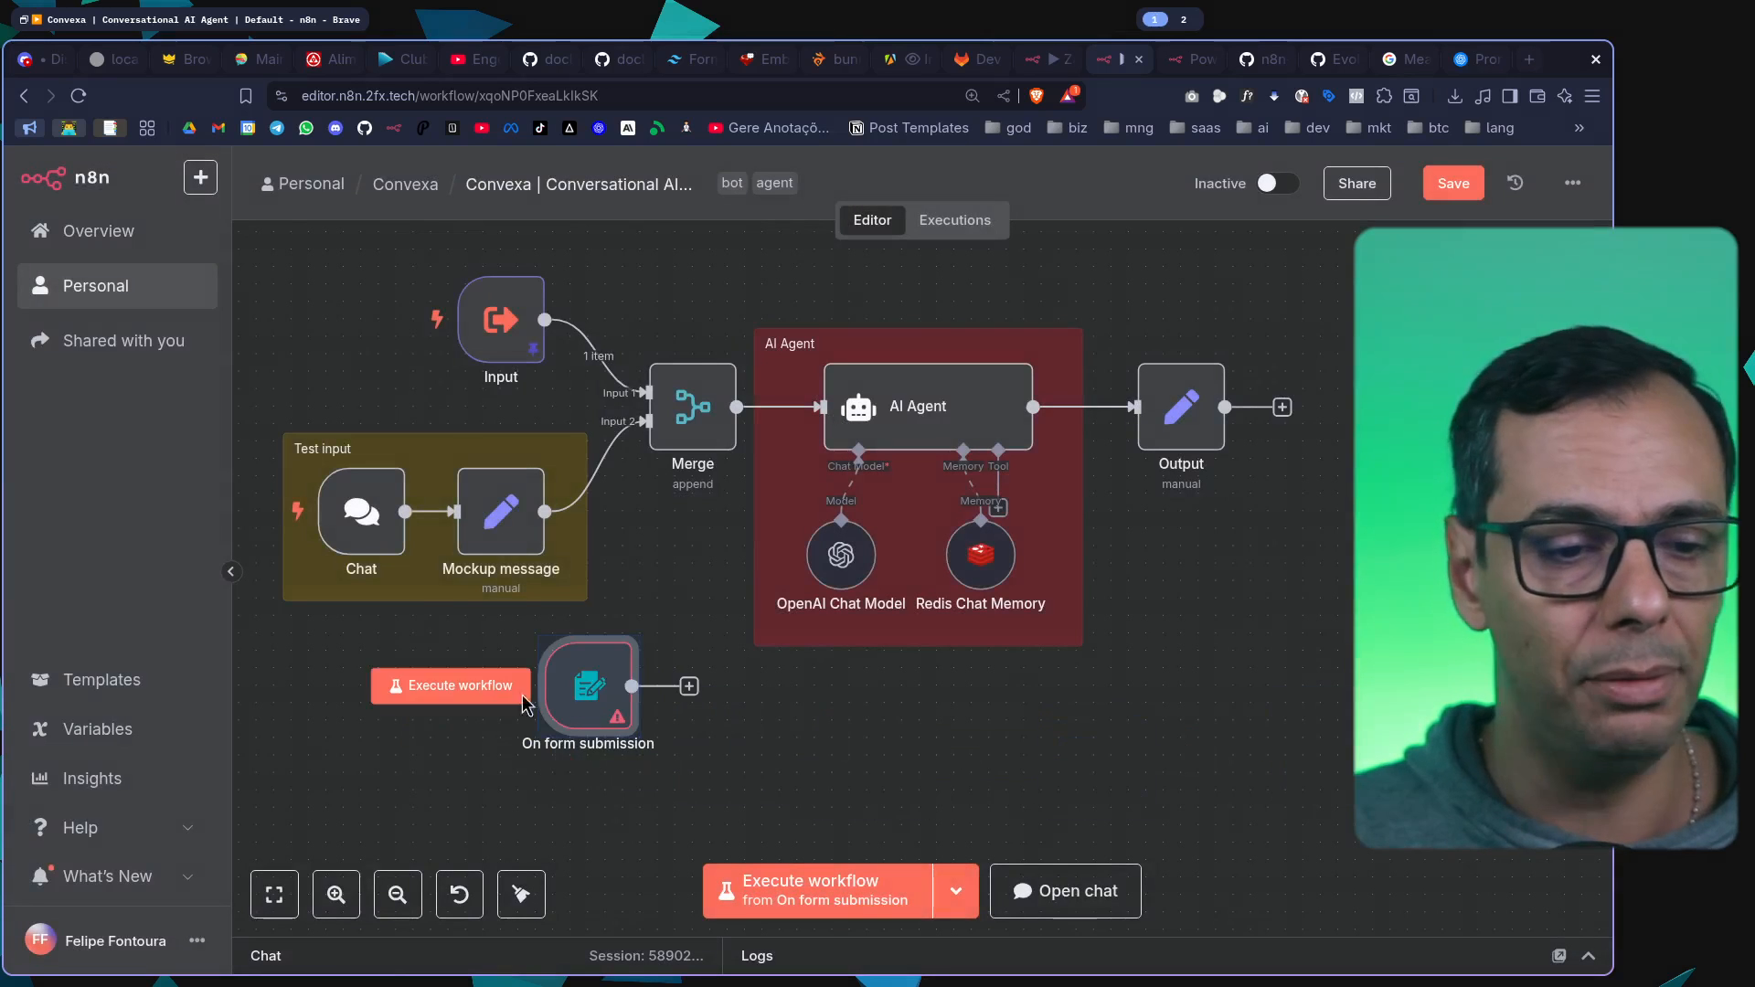
Run the workflow from the form trigger, examine the title and the Nome and Email fields of the test form, and close it
click(521, 697)
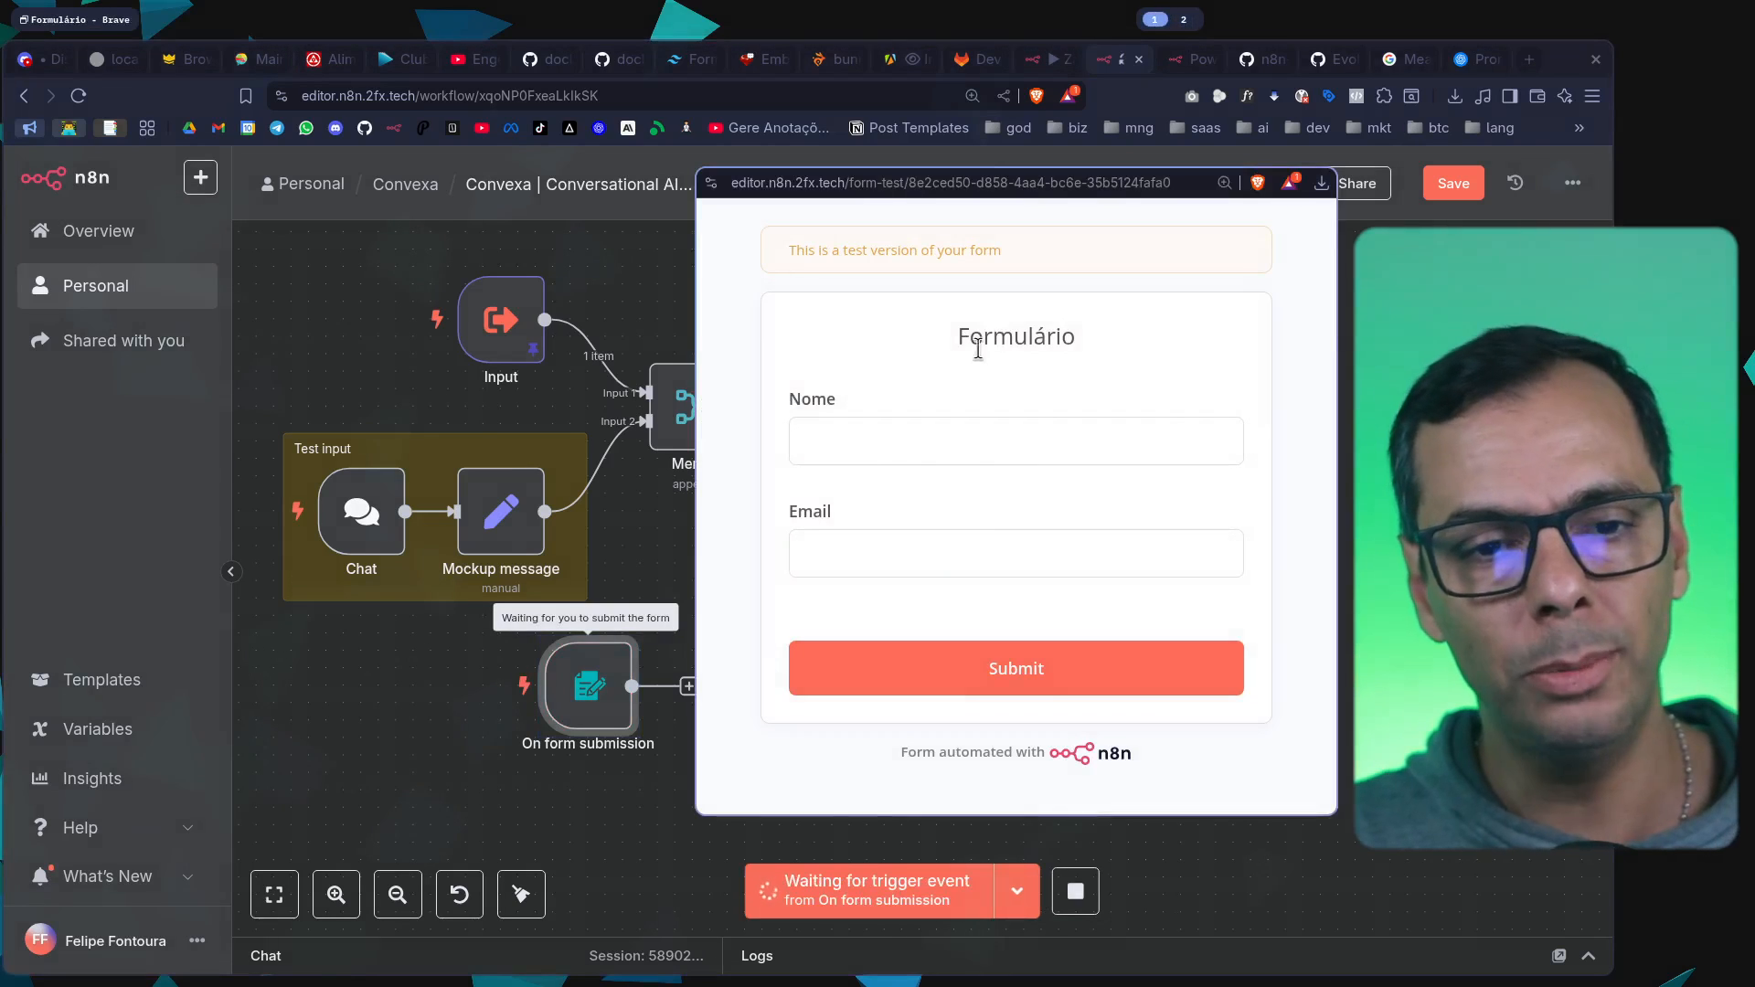
drag(865, 352, 1186, 353)
click(874, 459)
click(861, 548)
click(986, 605)
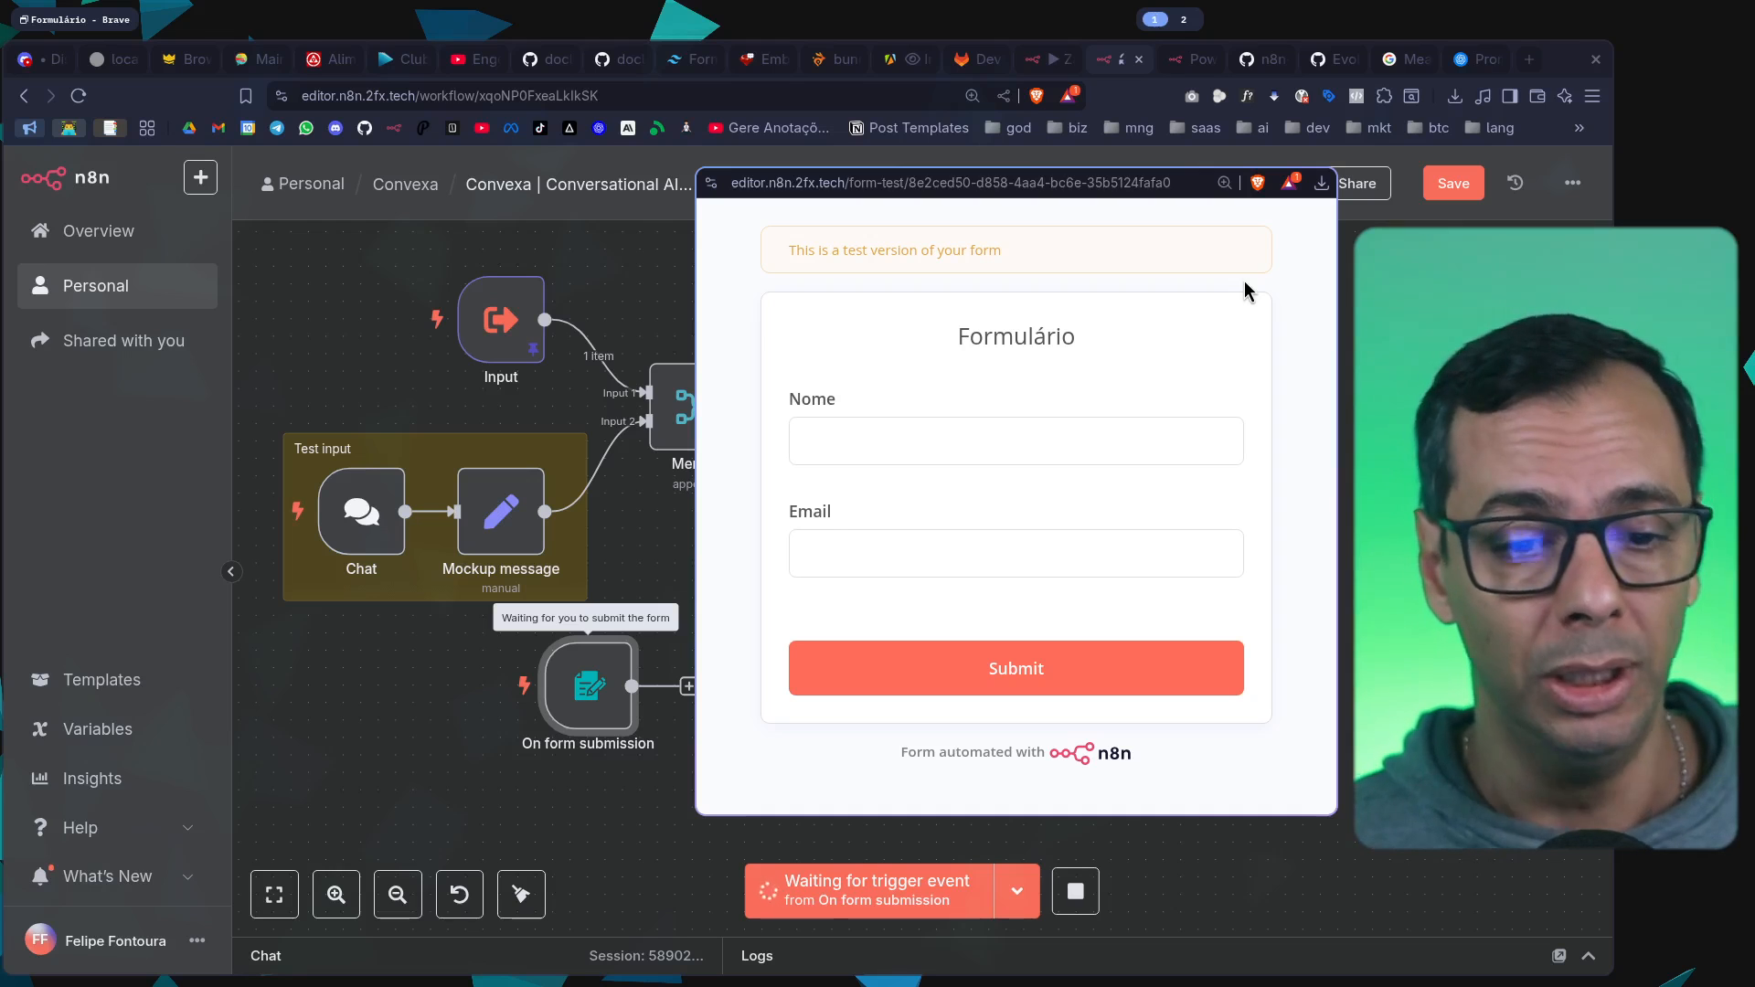
key(ctrl+w)
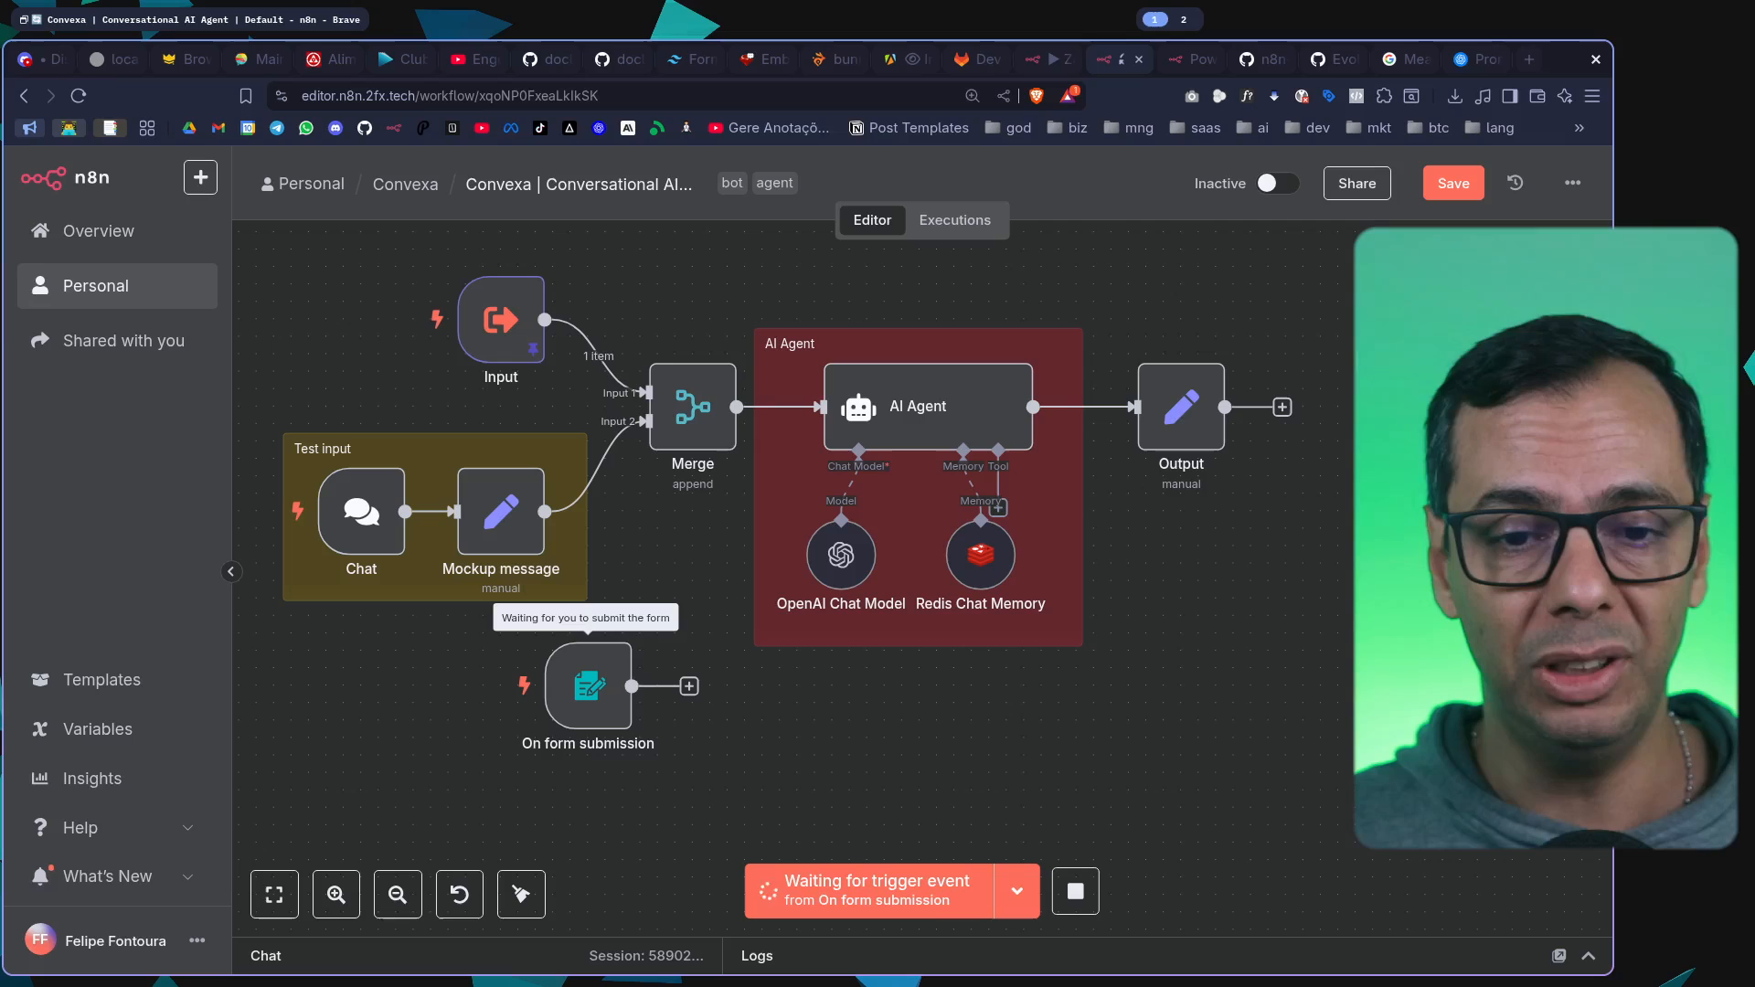
Delete the form submission trigger, save the Convexa workflow, and stop the waiting execution
mouse_move(587, 704)
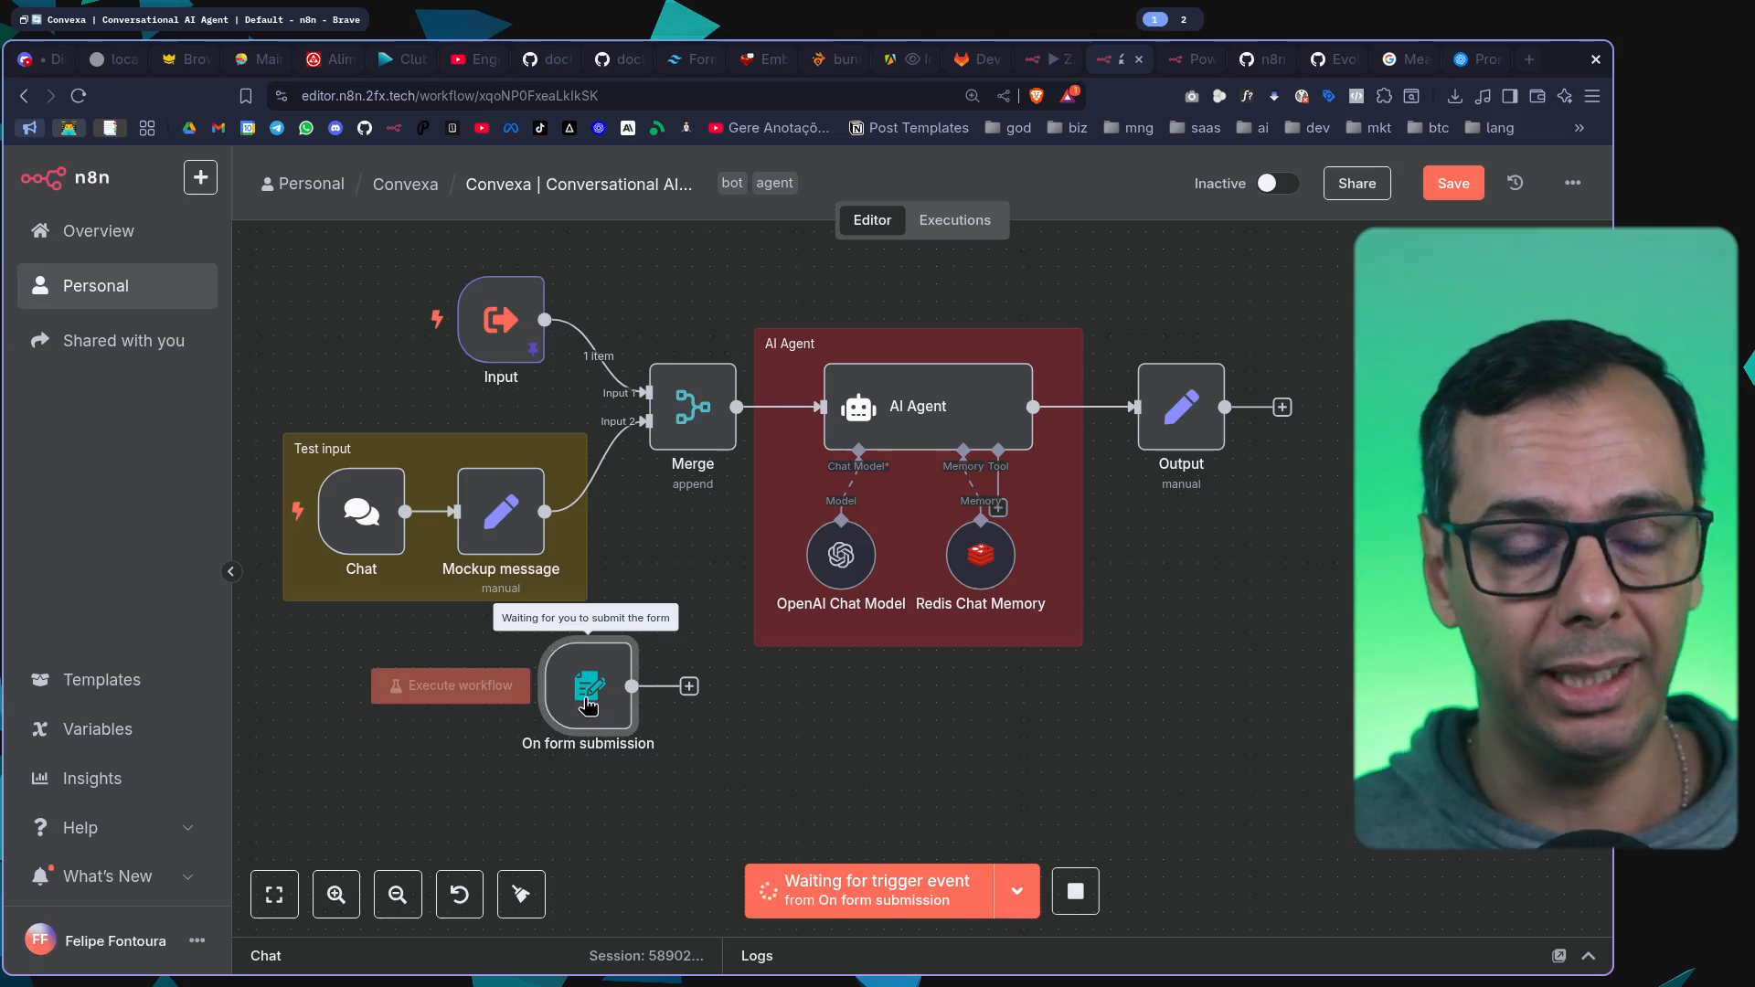
key(Delete)
key(ctrl+s)
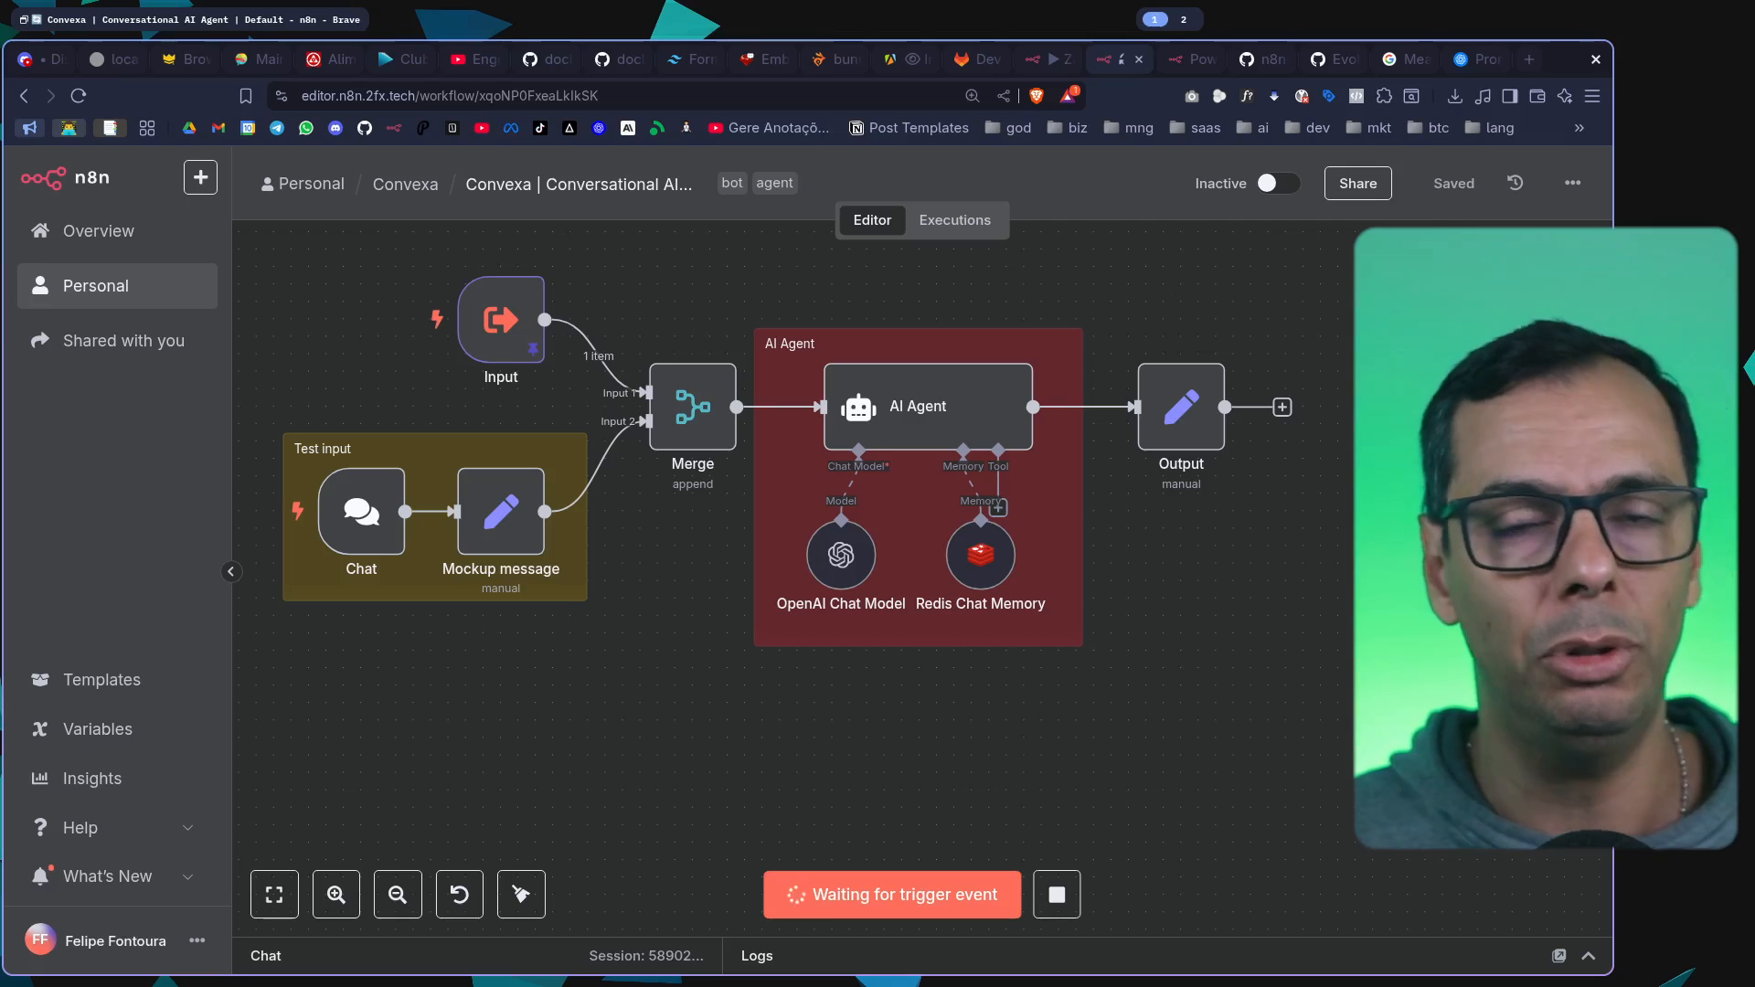
click(1057, 894)
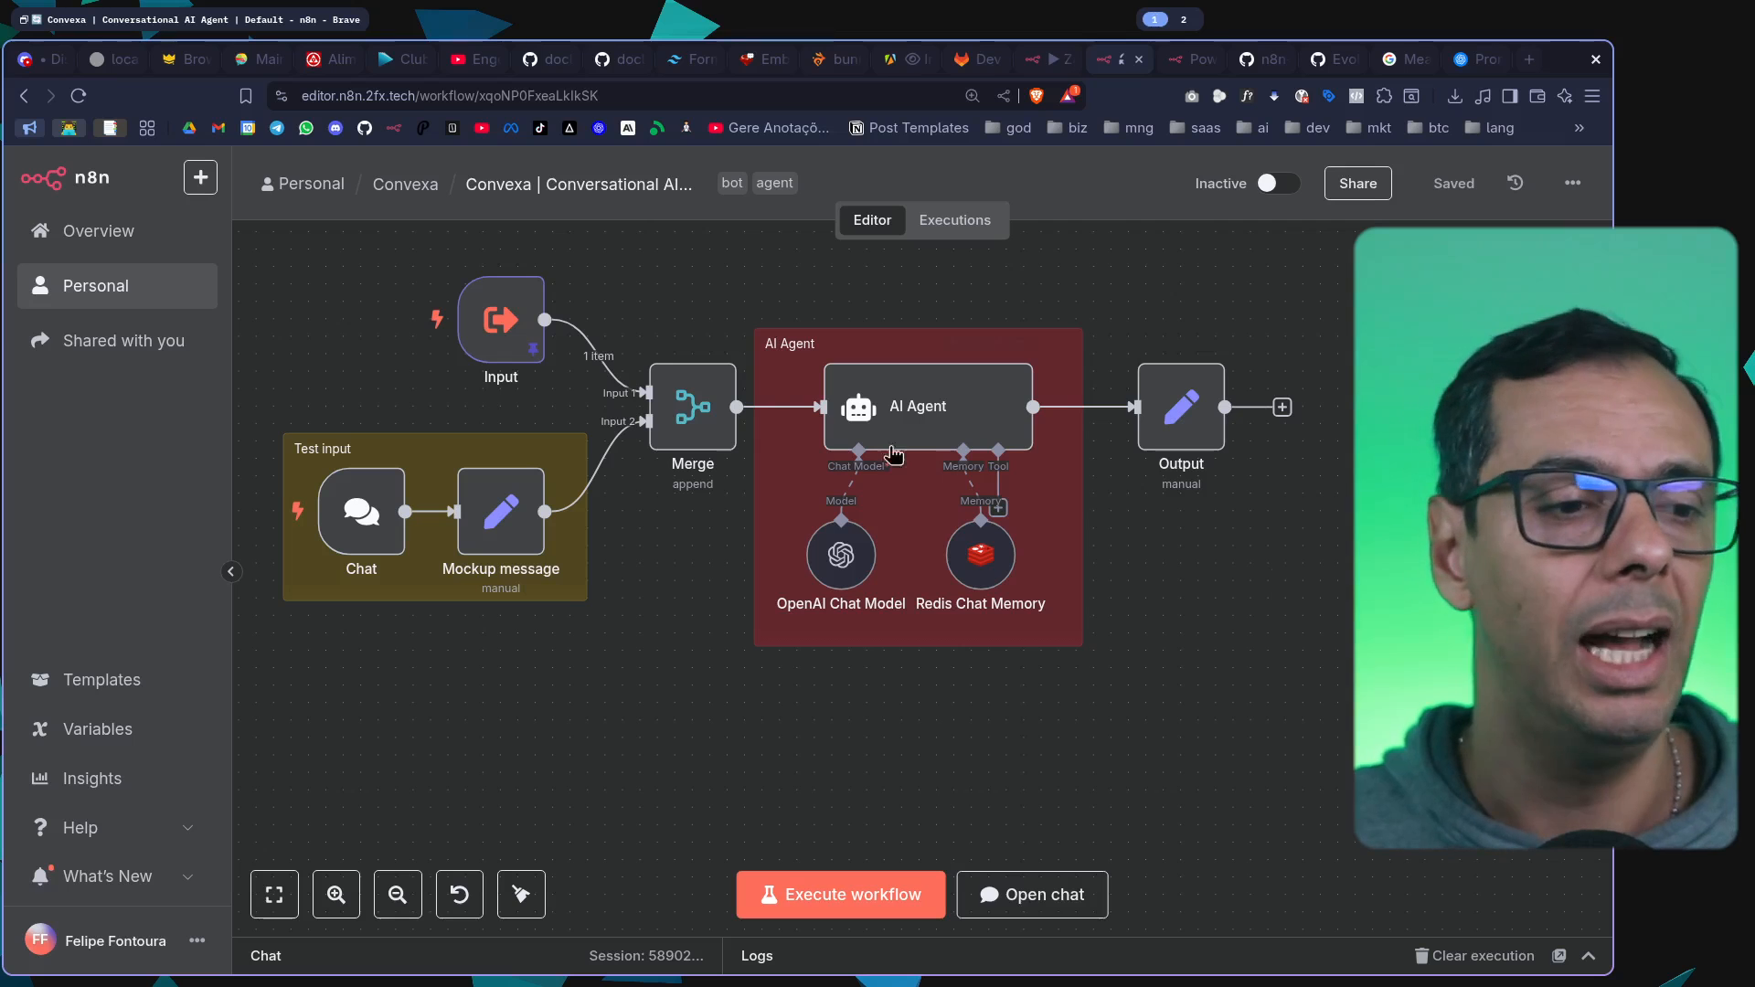
Glance at the workflow example on the n8n.io homepage and open the n8n Overview from the ZapCash AI Agent workflow
key(ctrl+Tab)
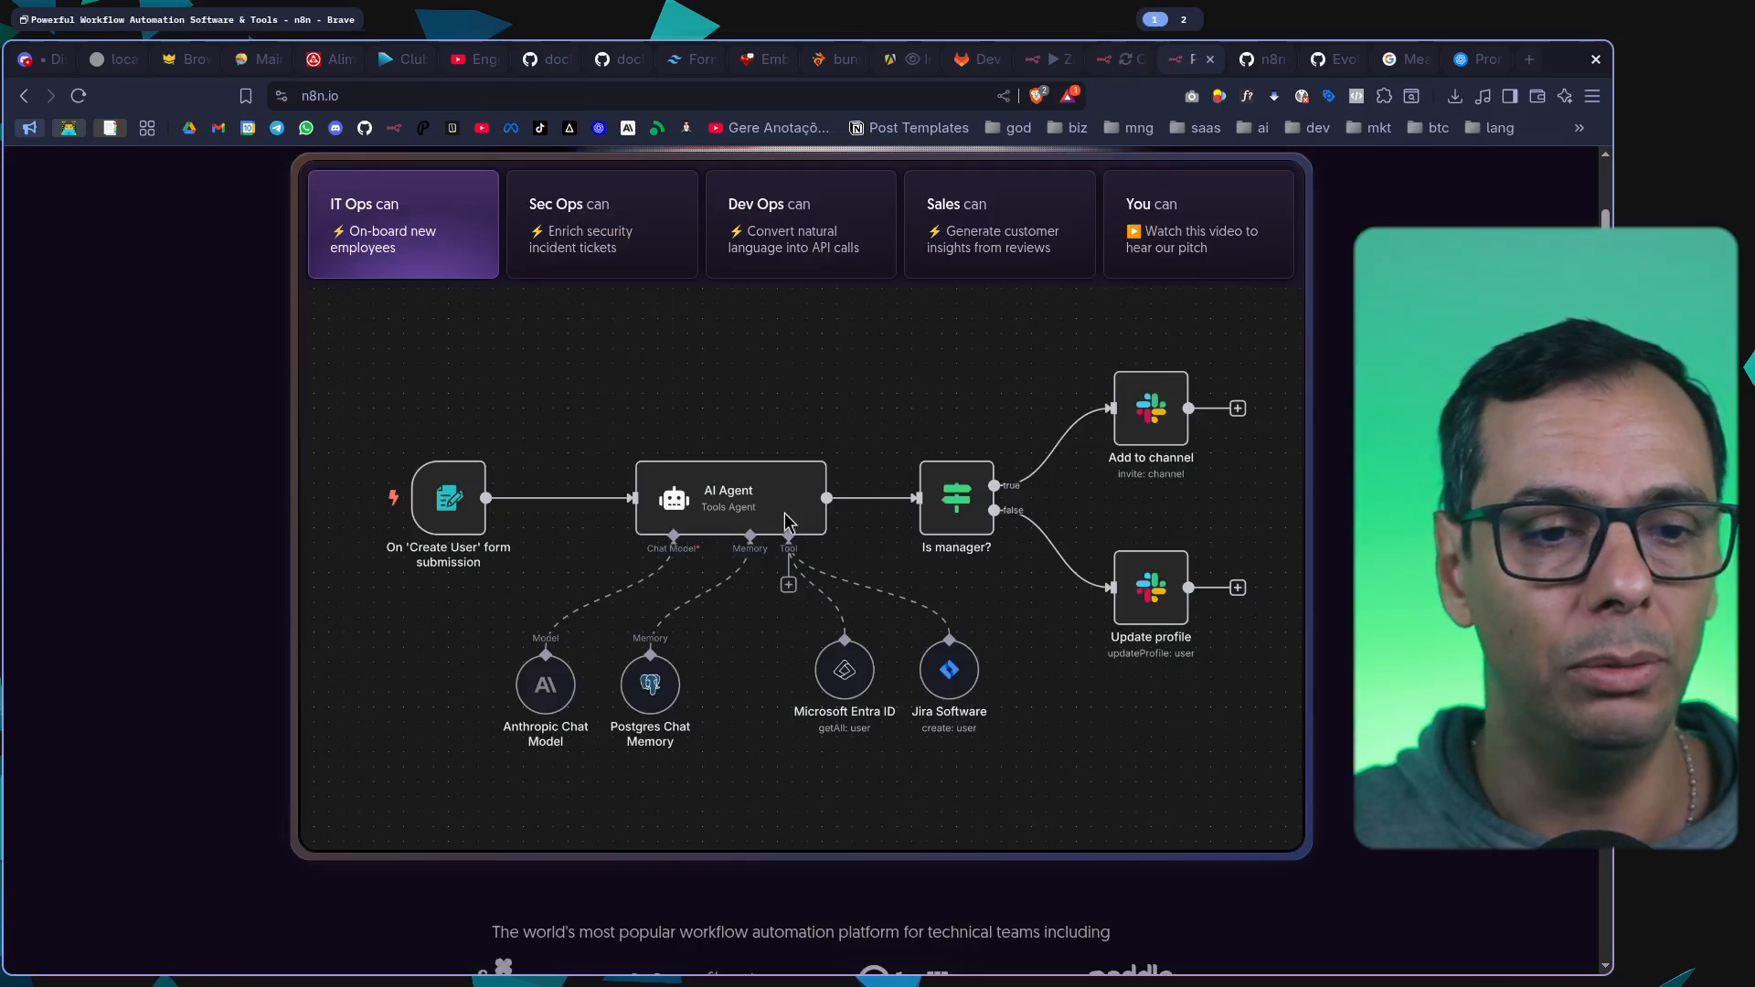
scroll(969, 623, up, 5)
scroll(969, 622, down, 9)
click(1040, 60)
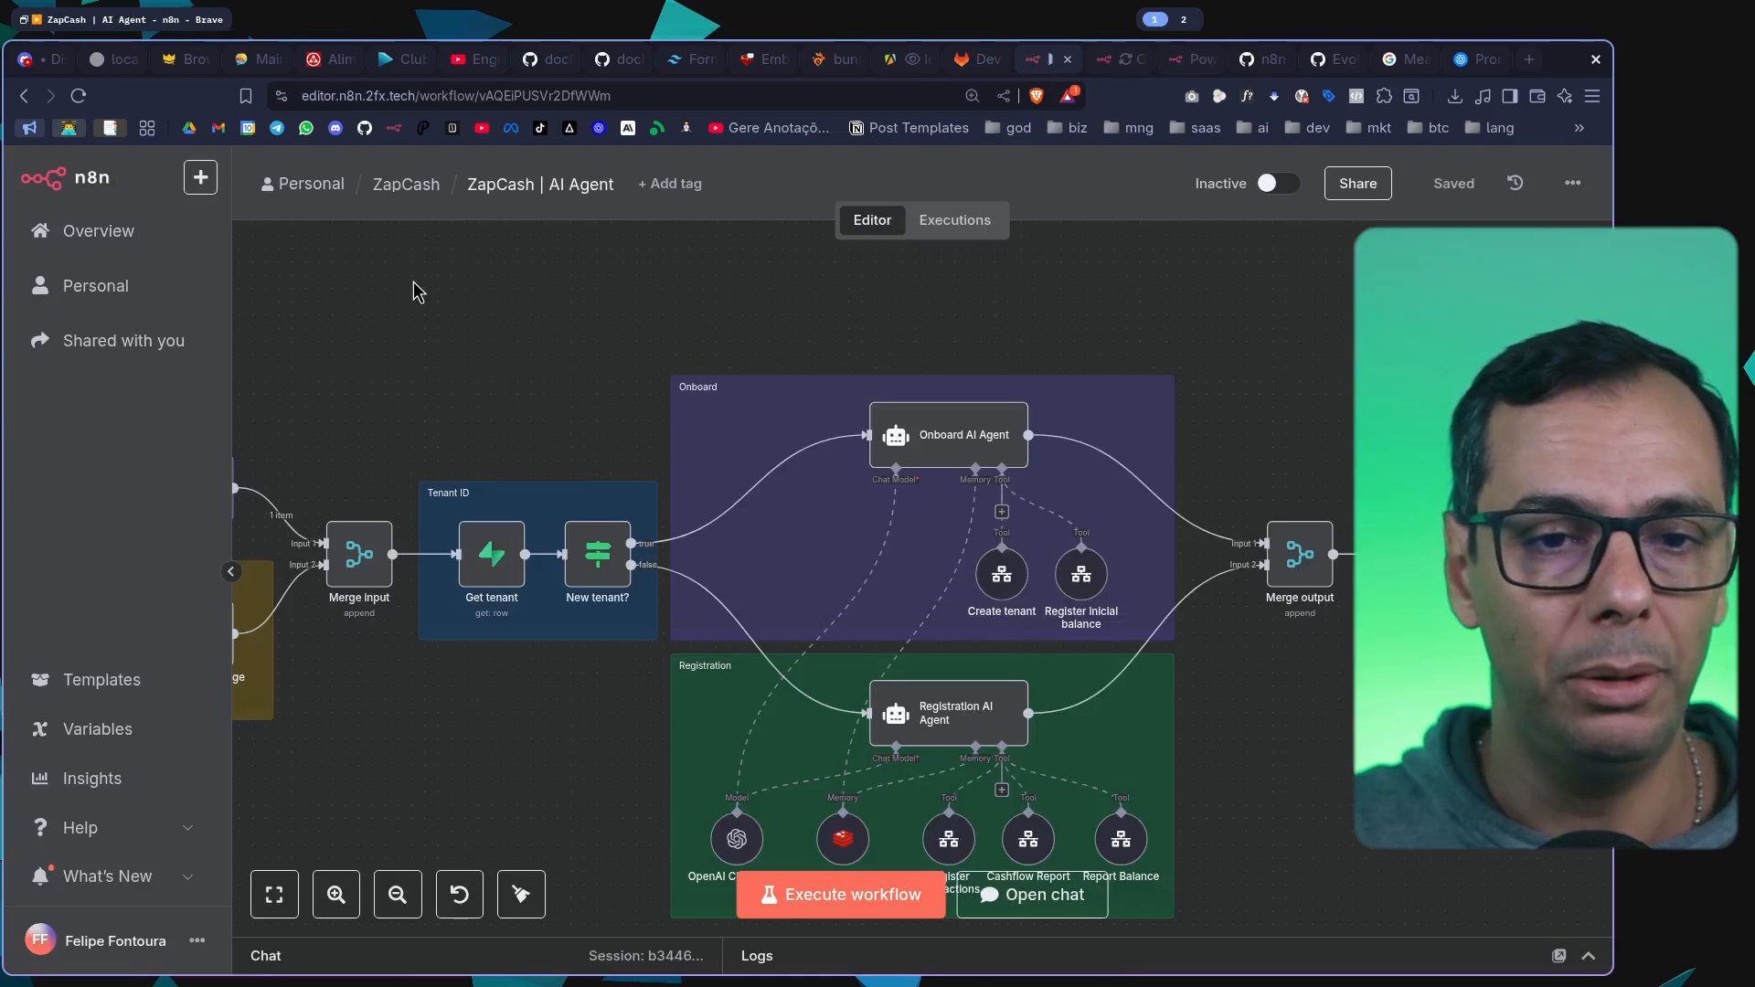
click(86, 228)
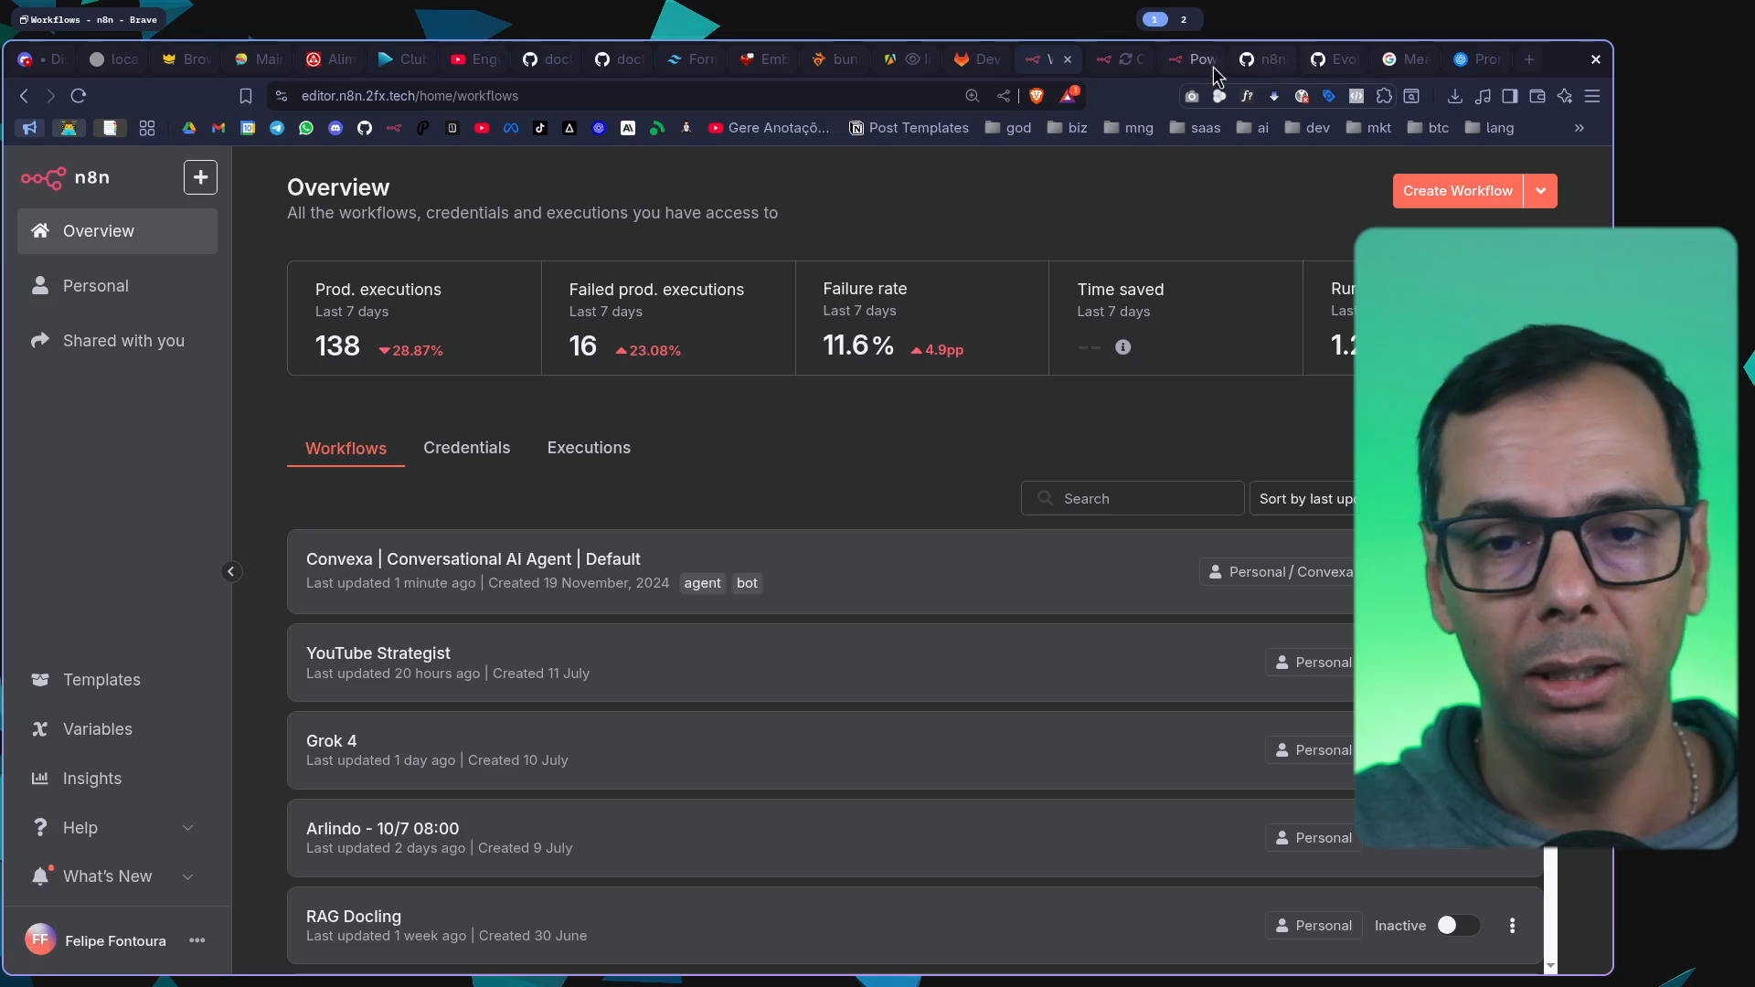
Open the cloud registration page from the n8n.io homepage and examine the enlarged sign-up form for the 14-day free trial
click(1213, 68)
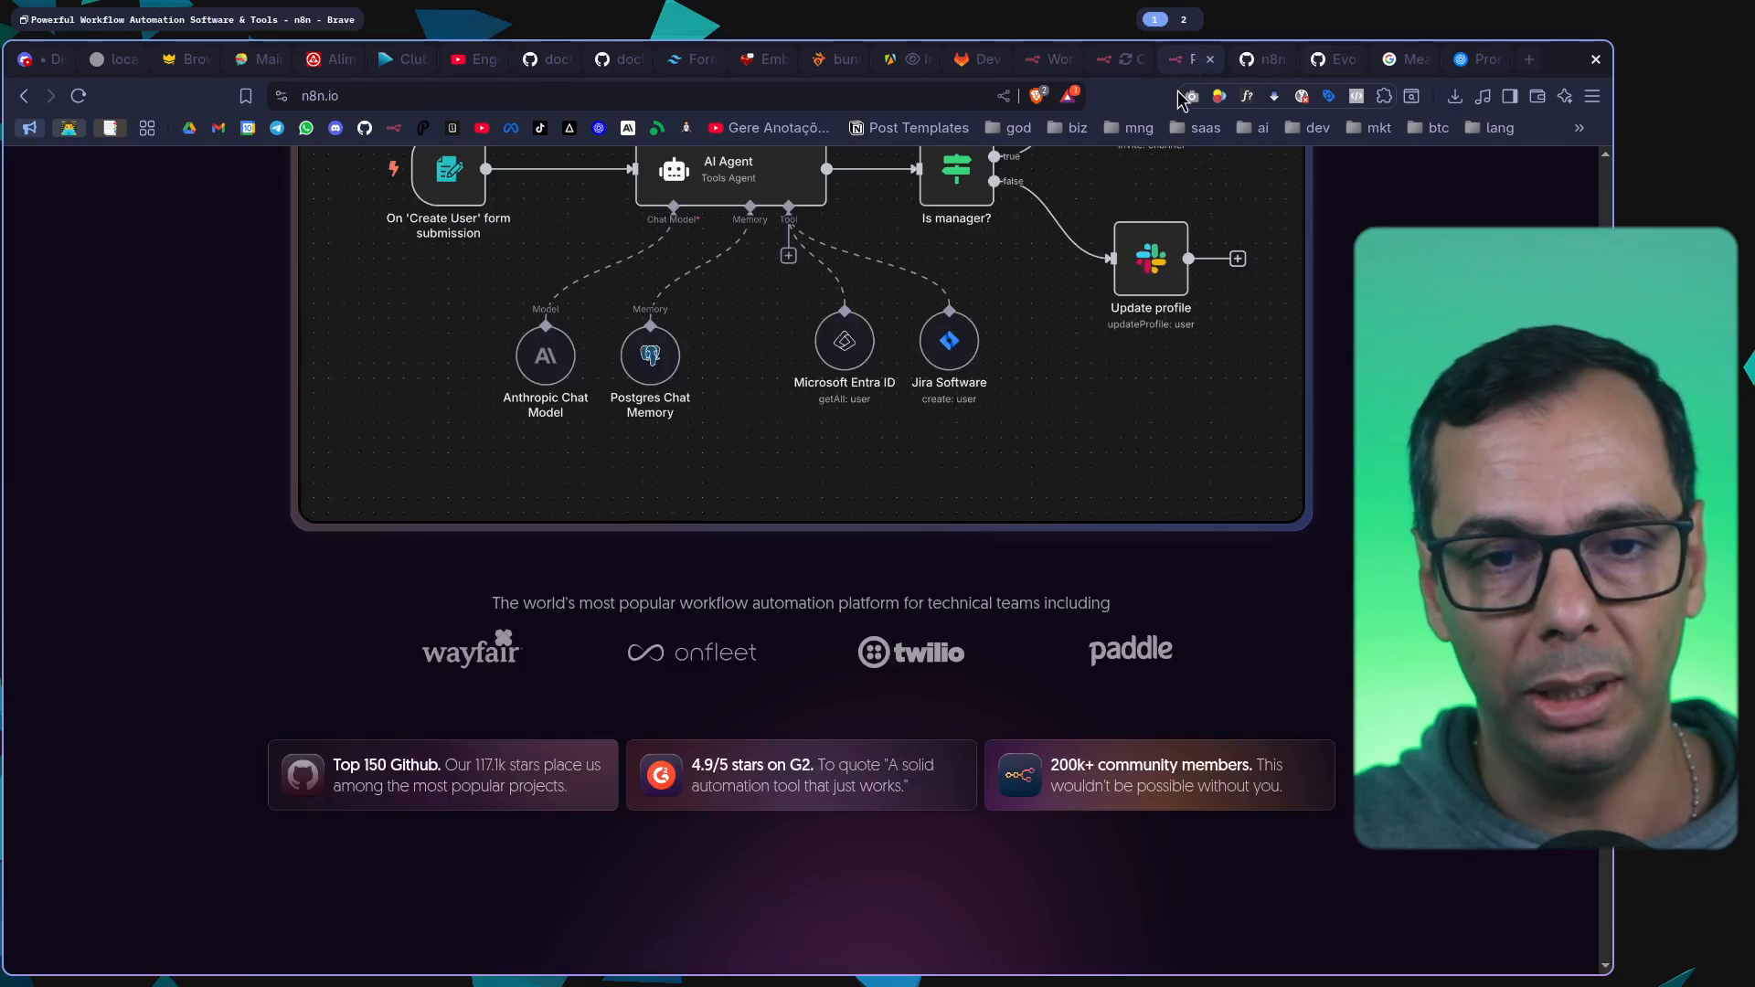
scroll(1391, 208, up, 8)
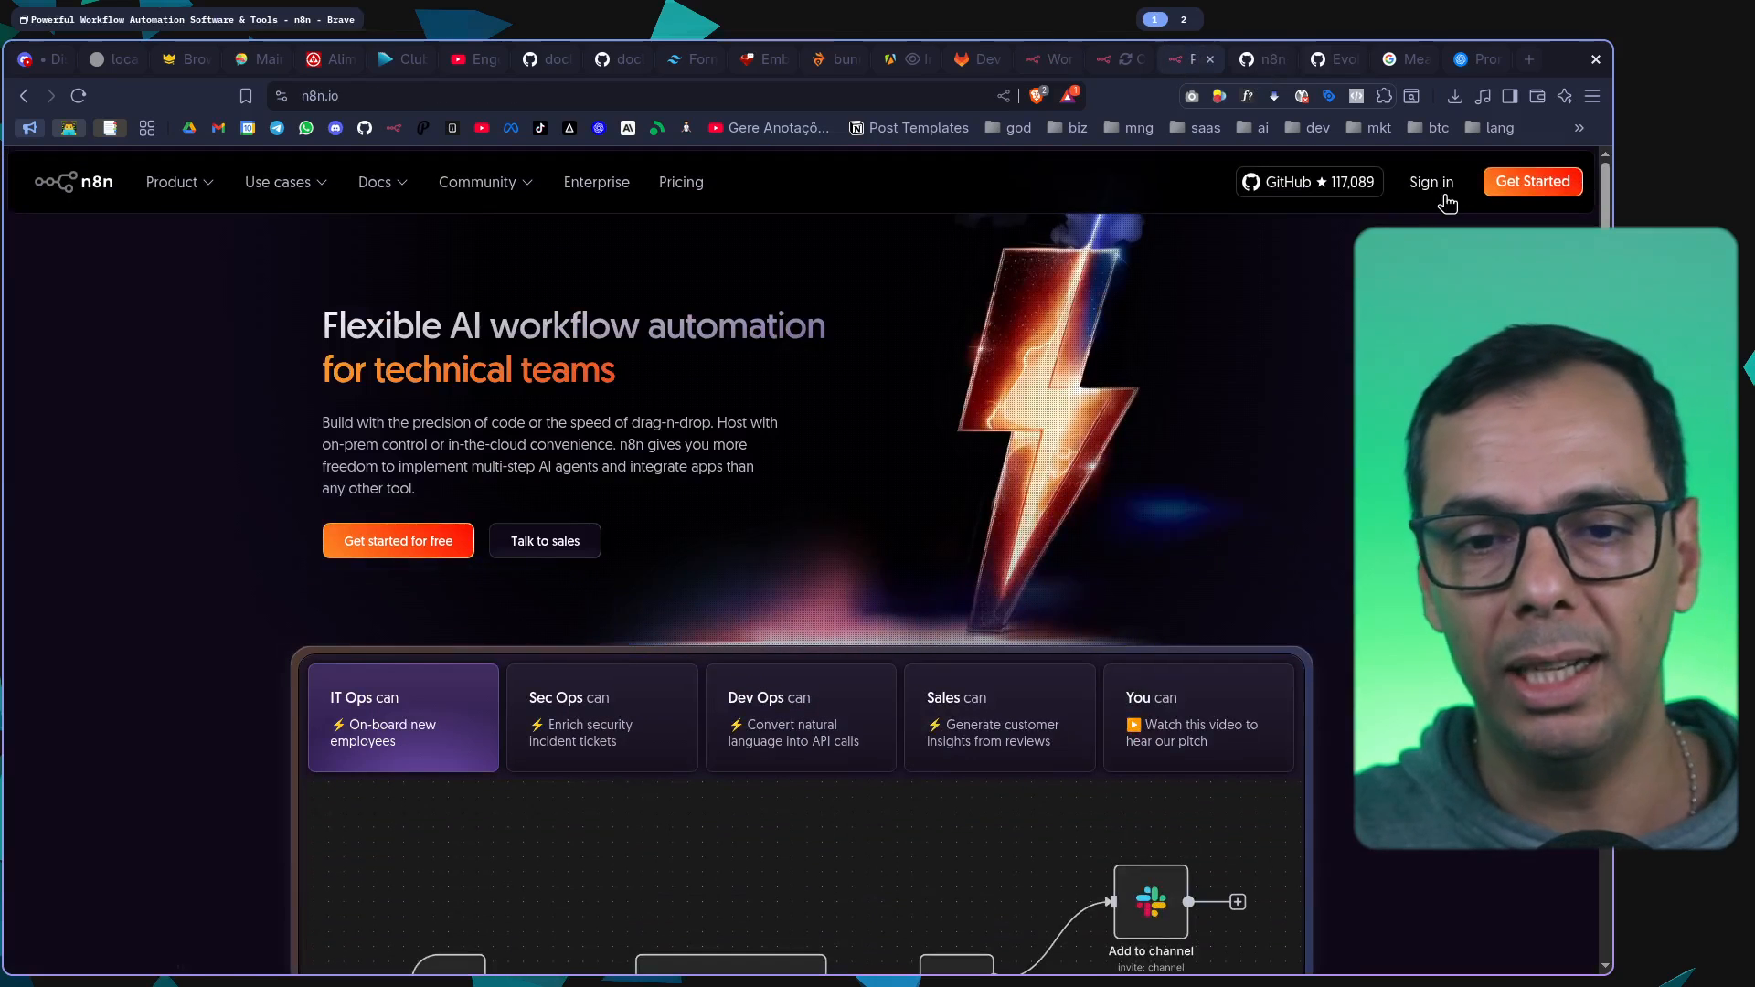
click(1532, 181)
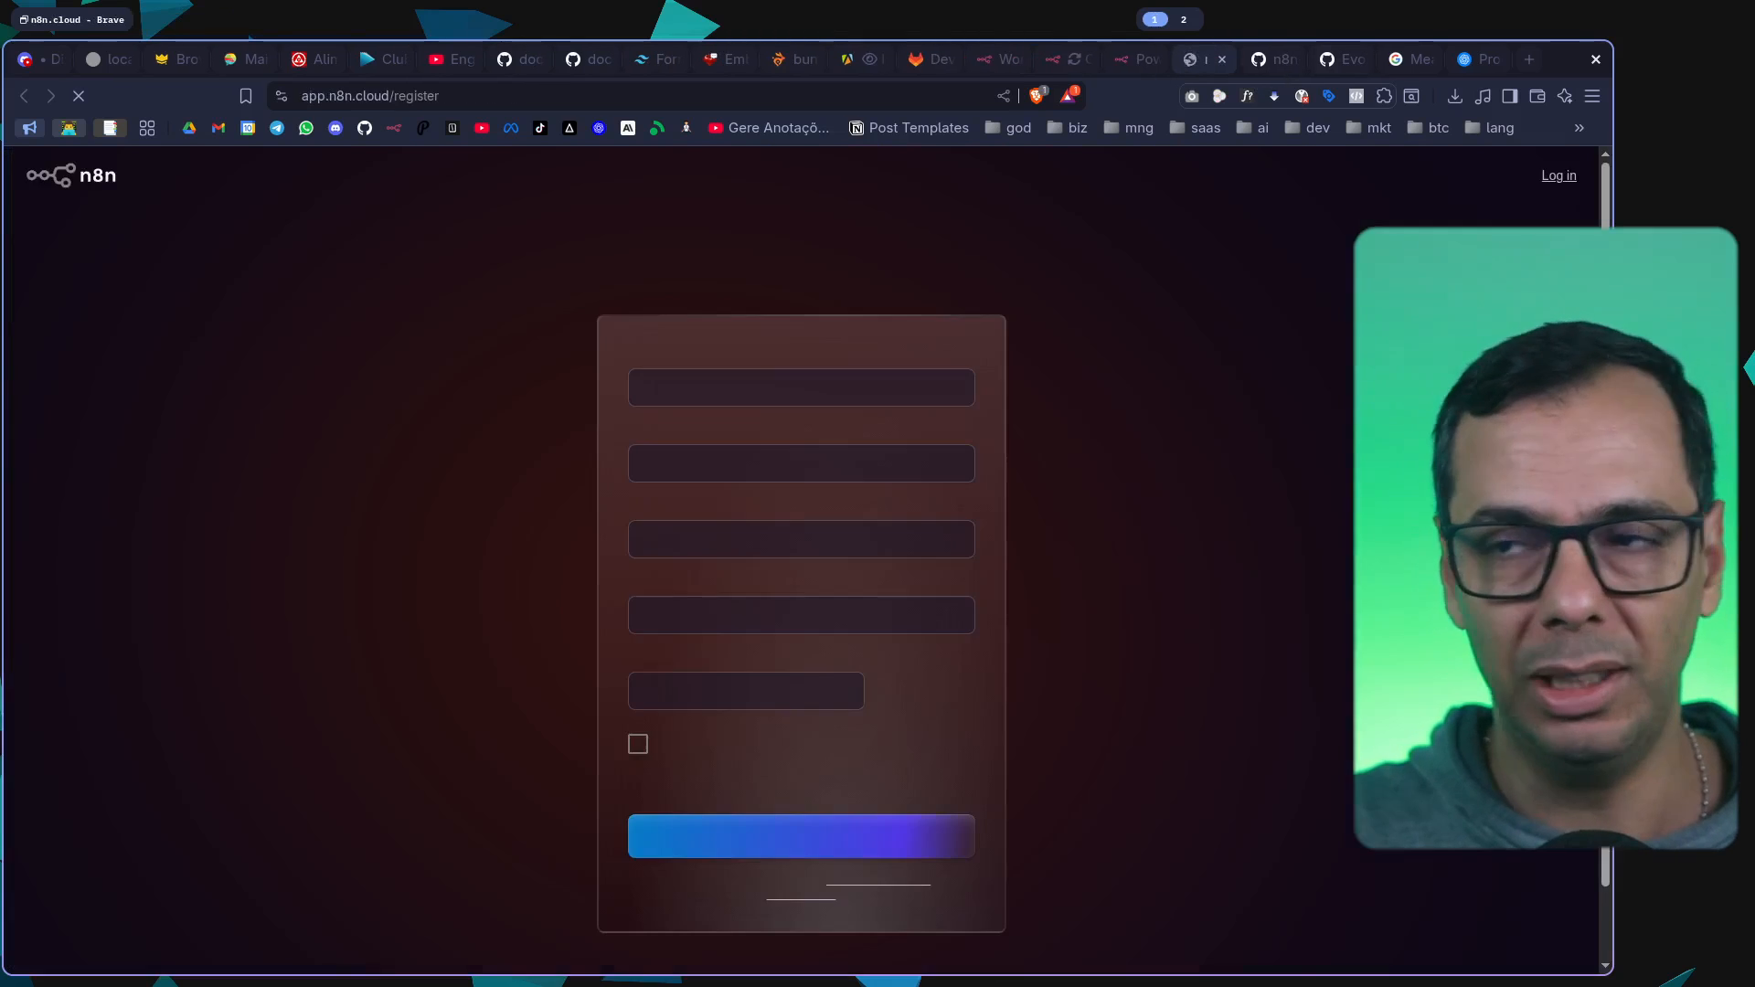
scroll(781, 474, down, 2)
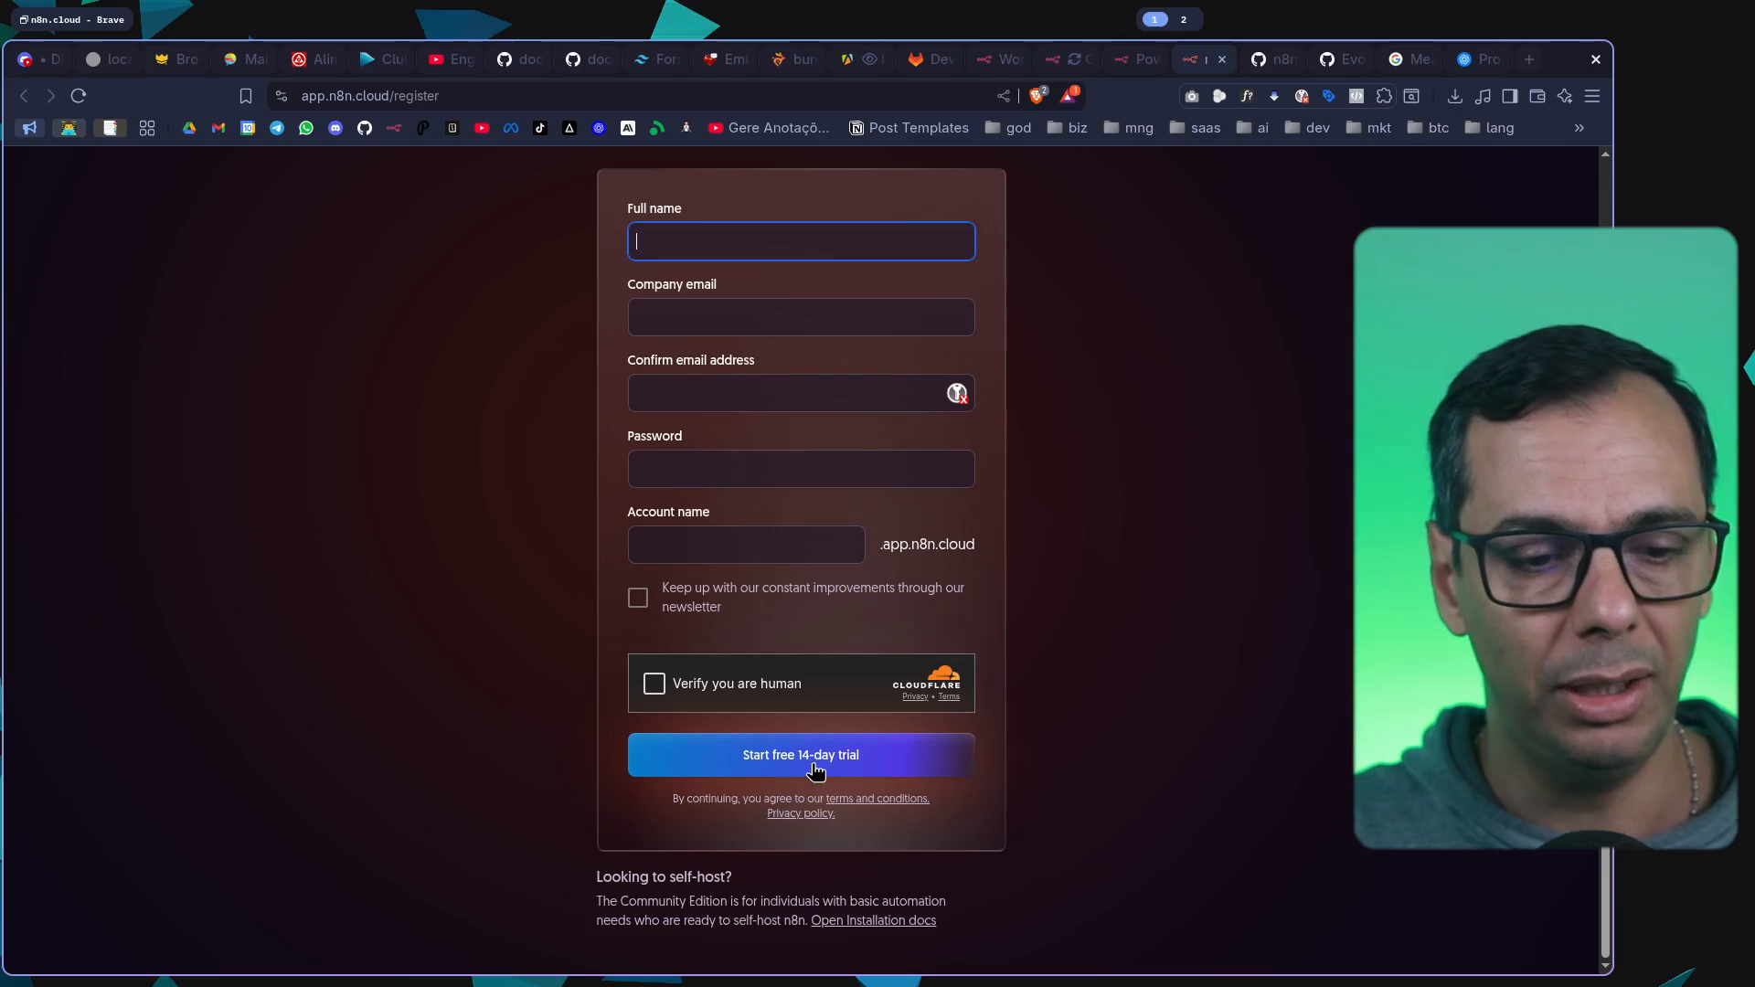
key(ctrl+plus)
key(ctrl+plus)
key(ctrl+plus)
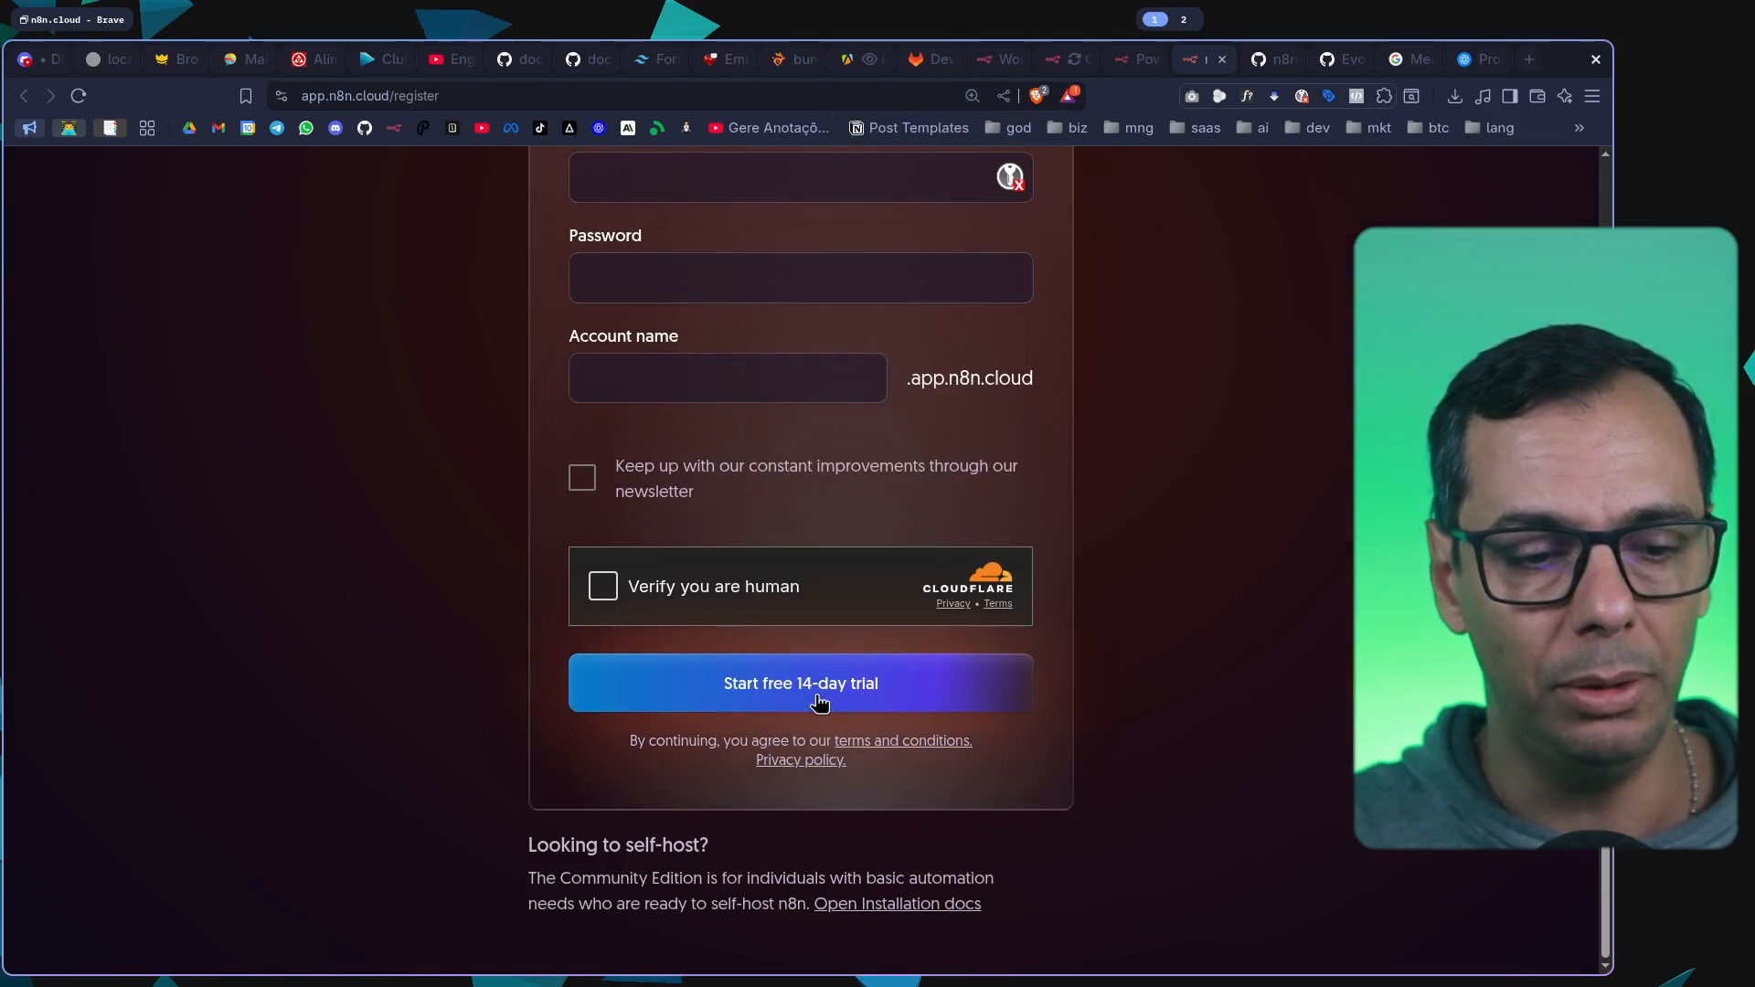
click(866, 680)
scroll(867, 680, down, 5)
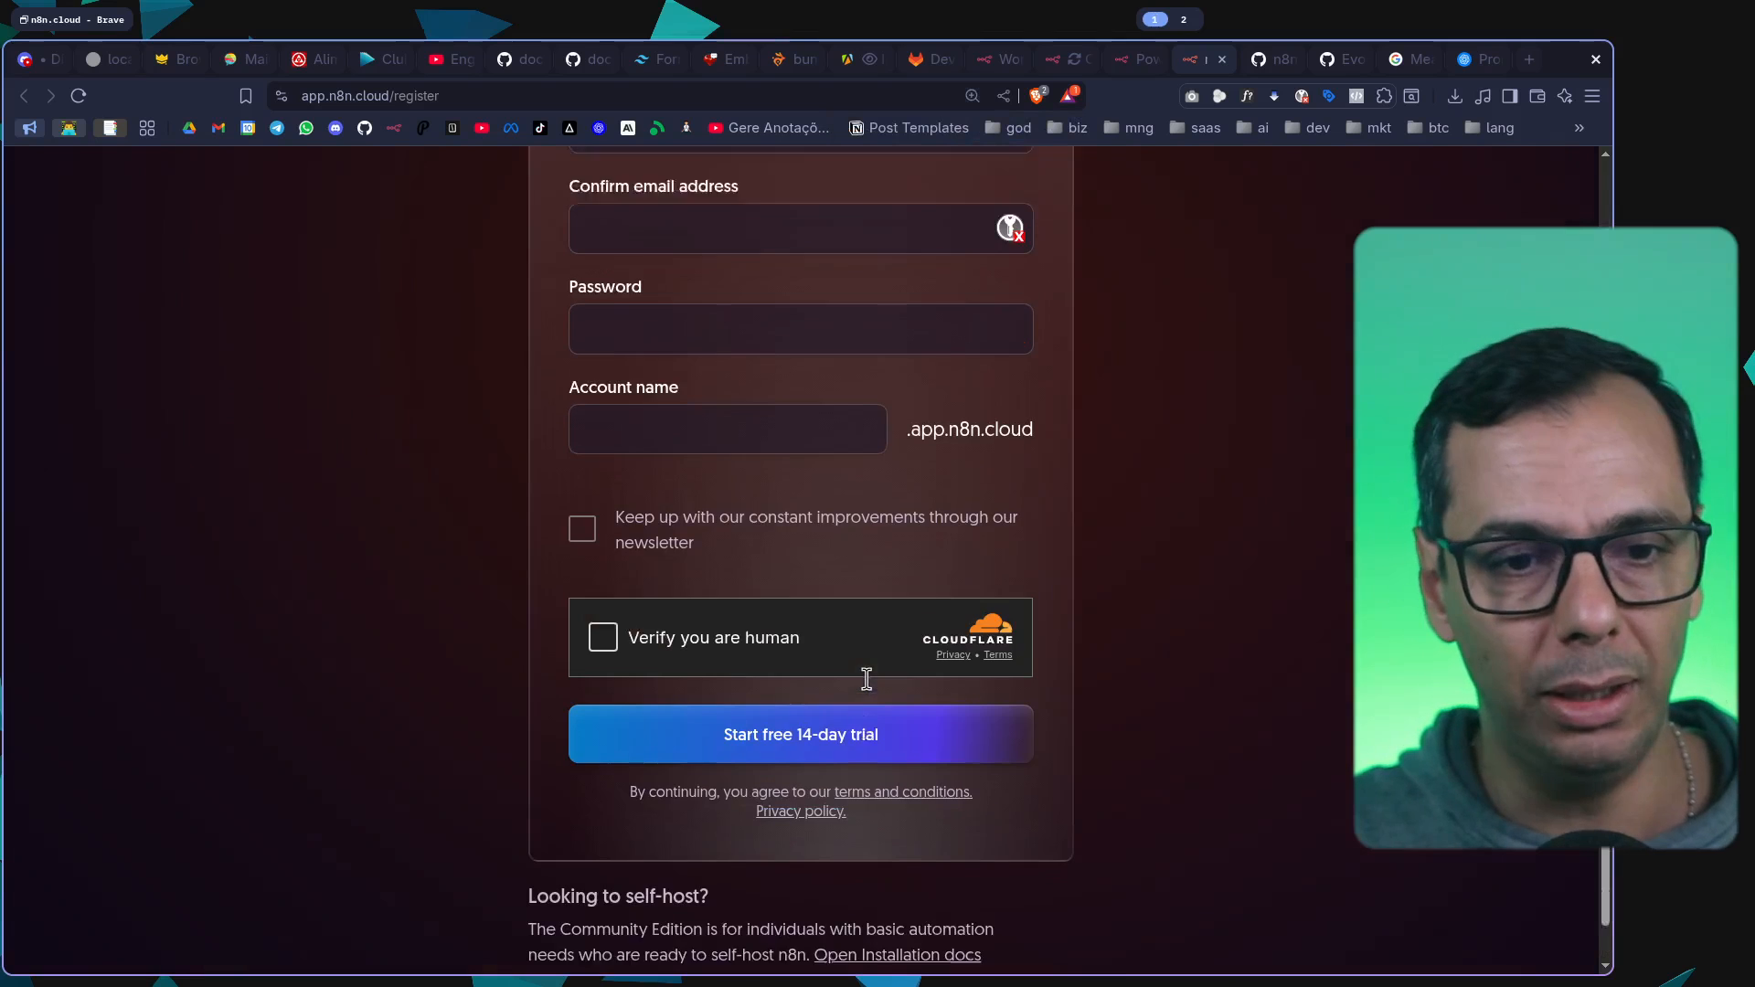
scroll(830, 518, up, 4)
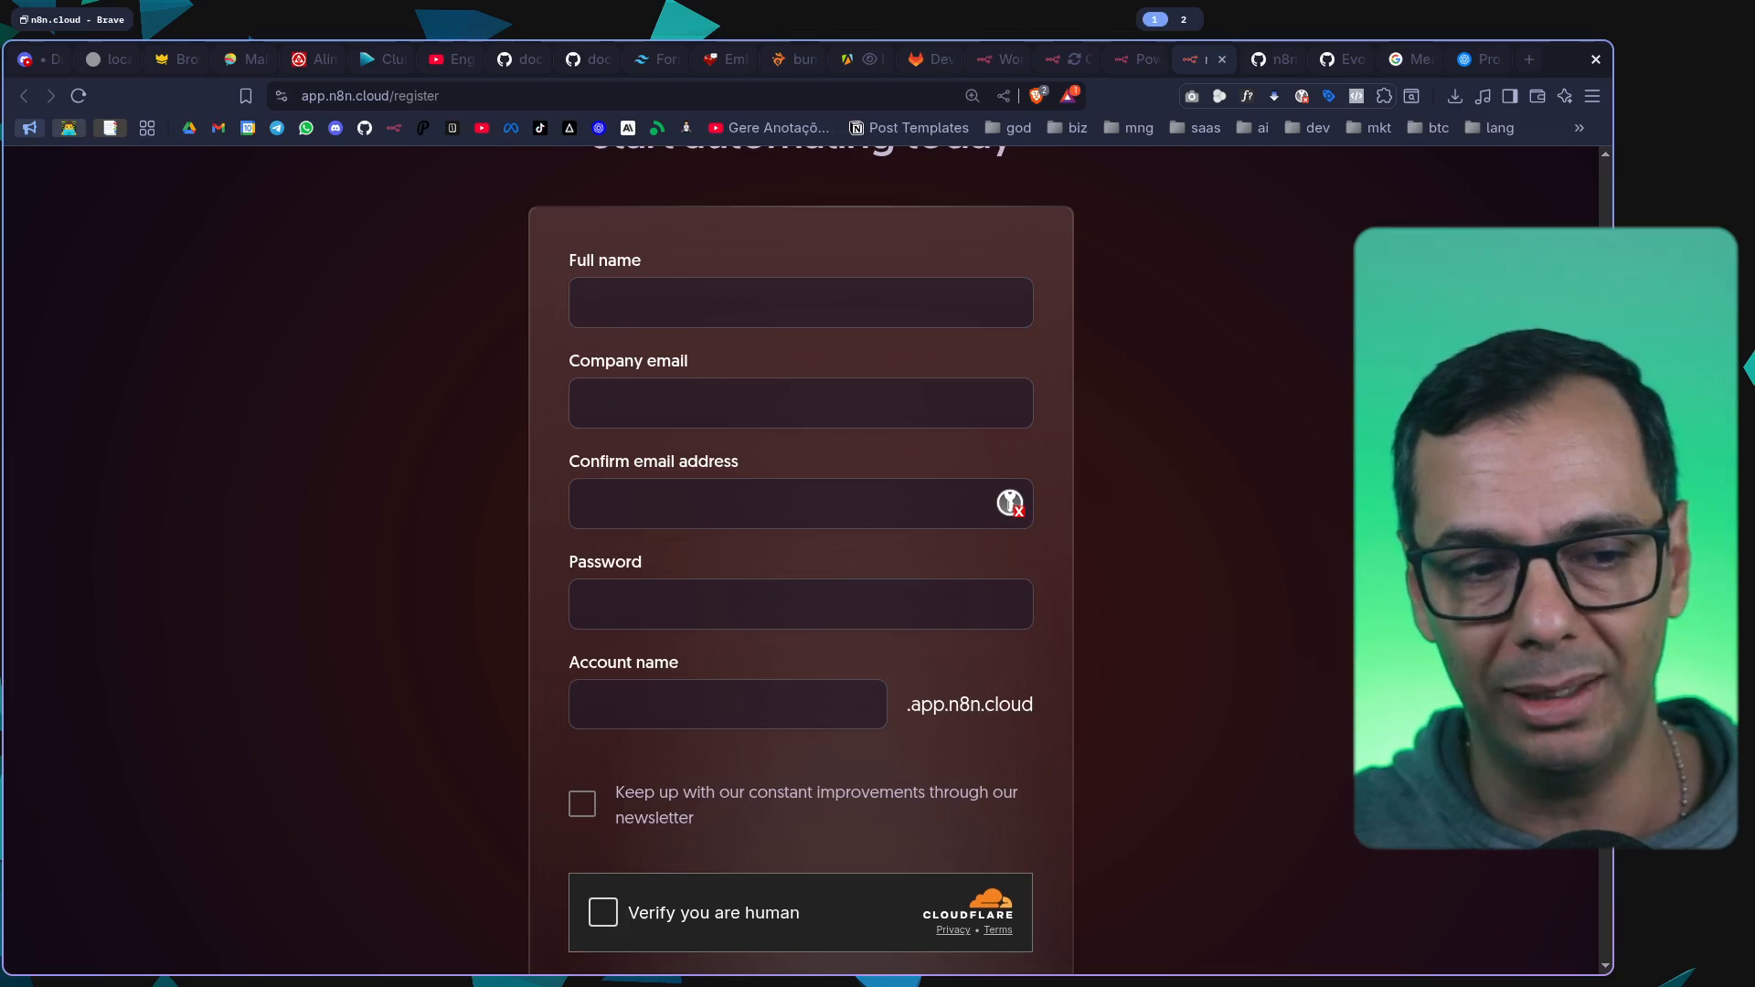
scroll(801, 562, down, 4)
Return to the n8n Overview, skim the list of existing workflows, and create a new blank workflow
click(1136, 60)
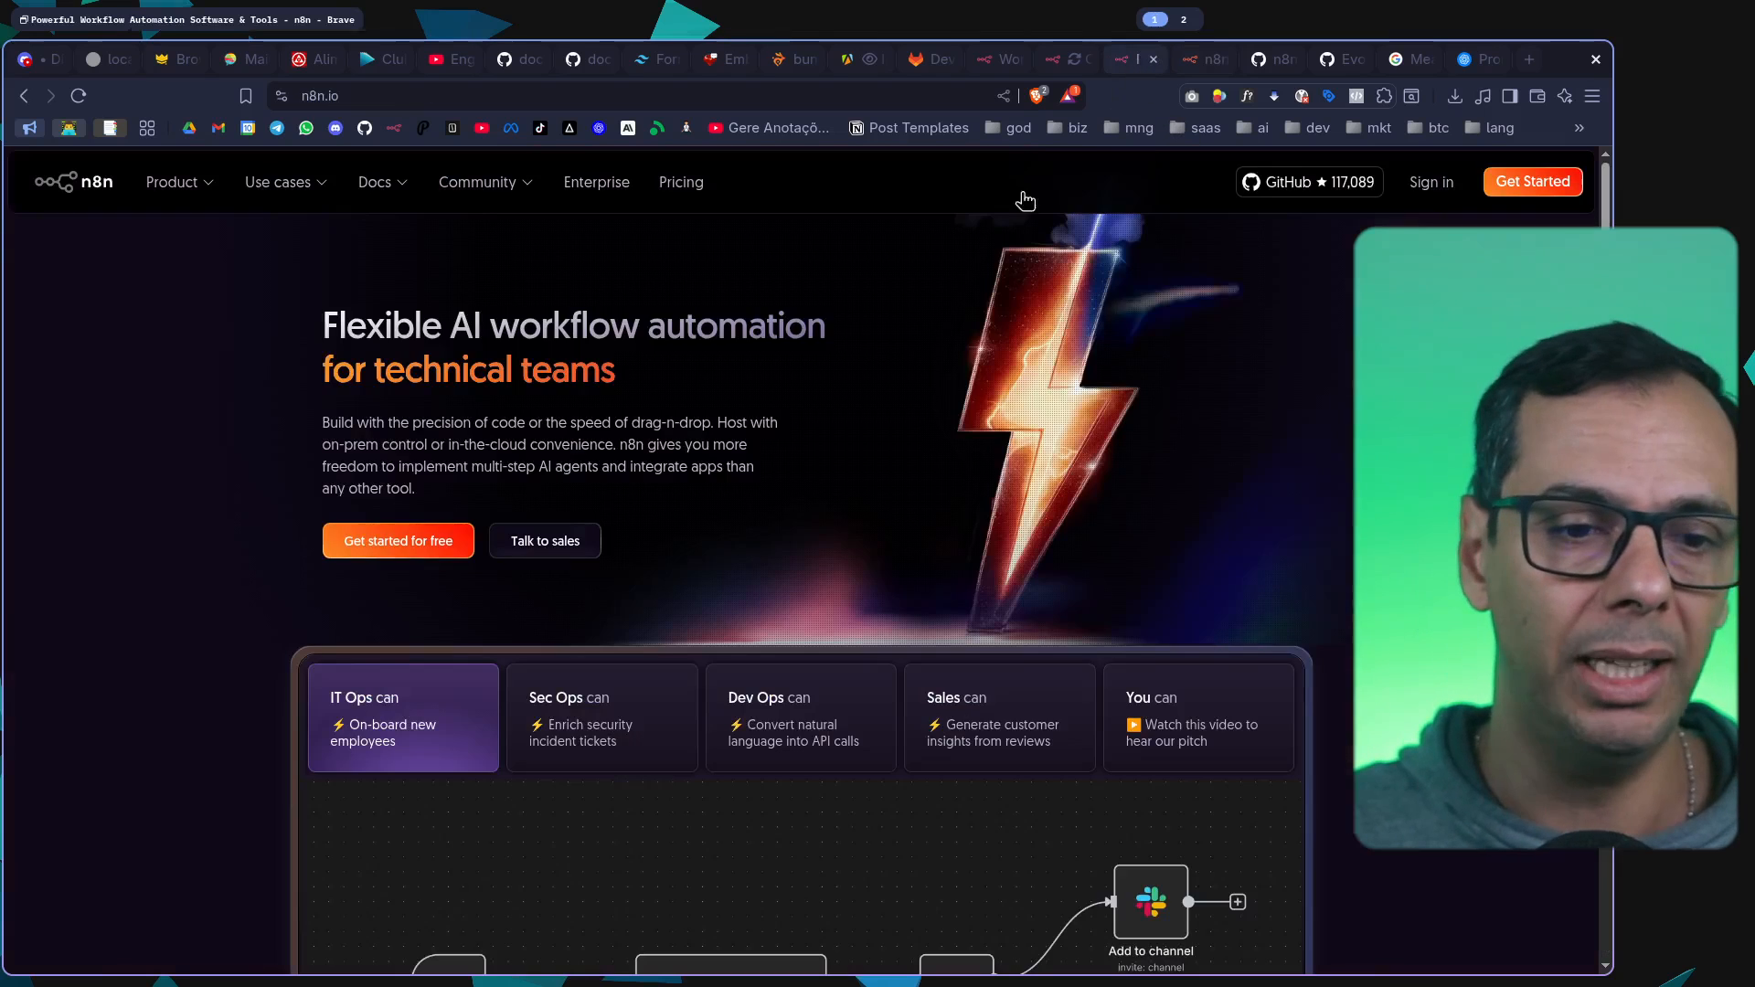
click(1023, 64)
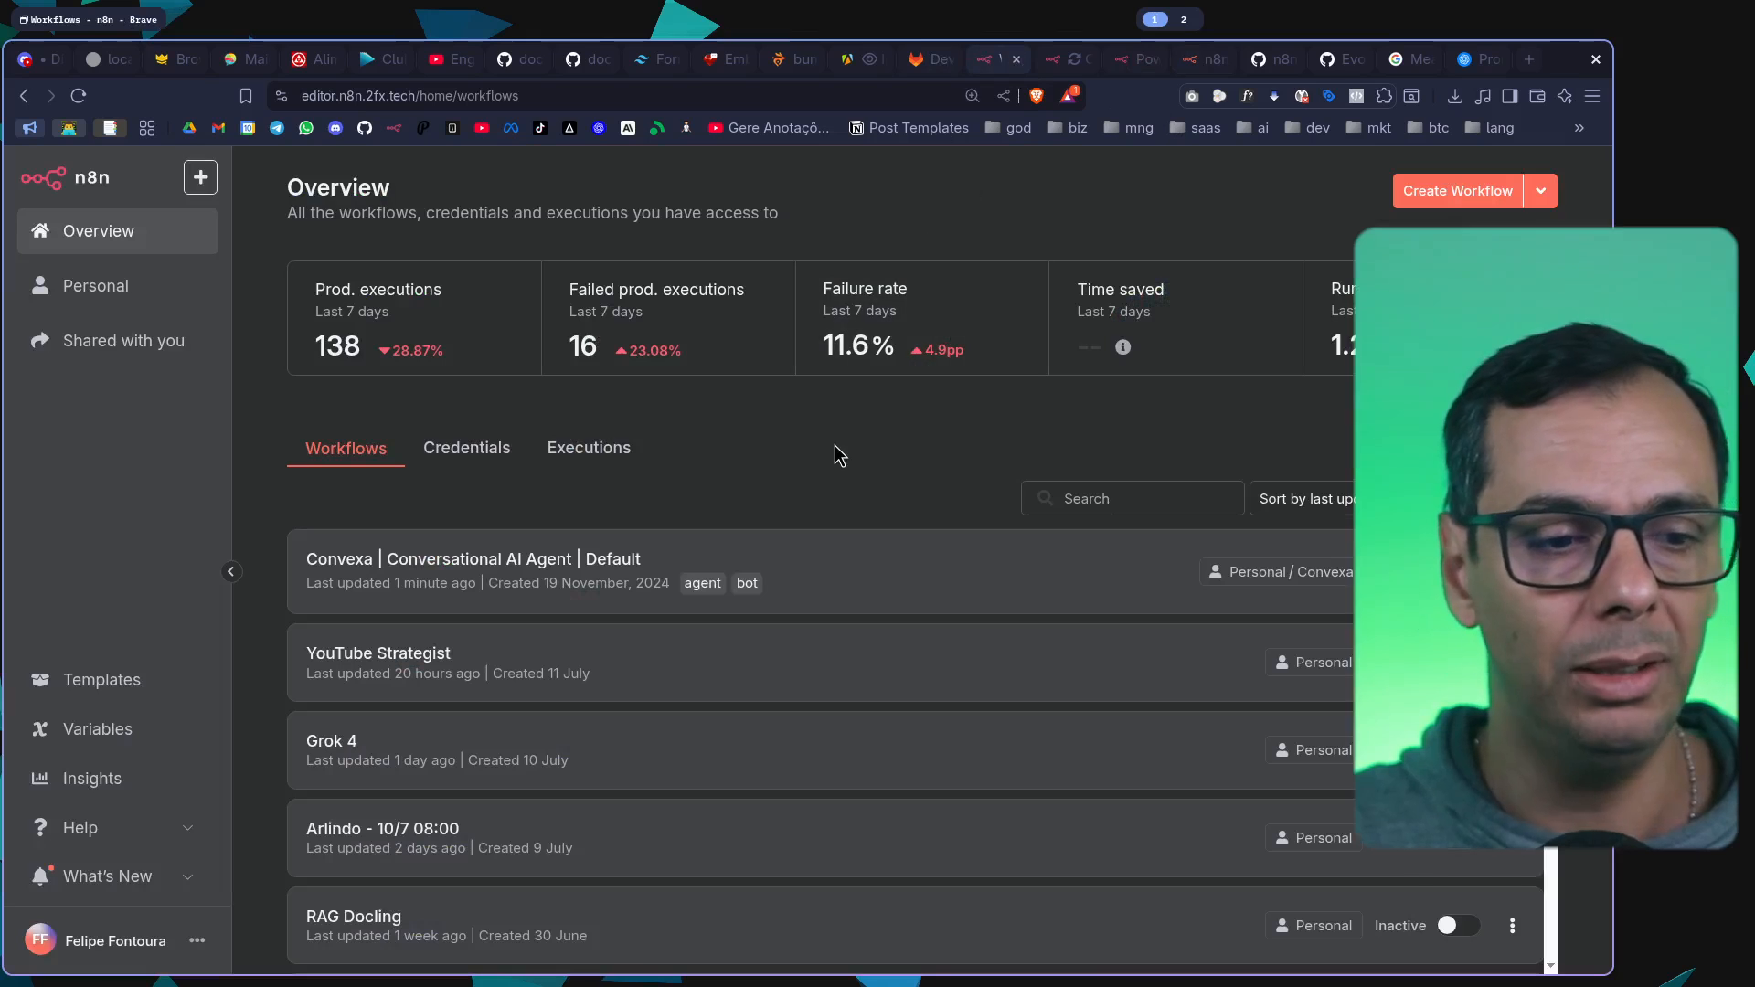
scroll(842, 692, down, 10)
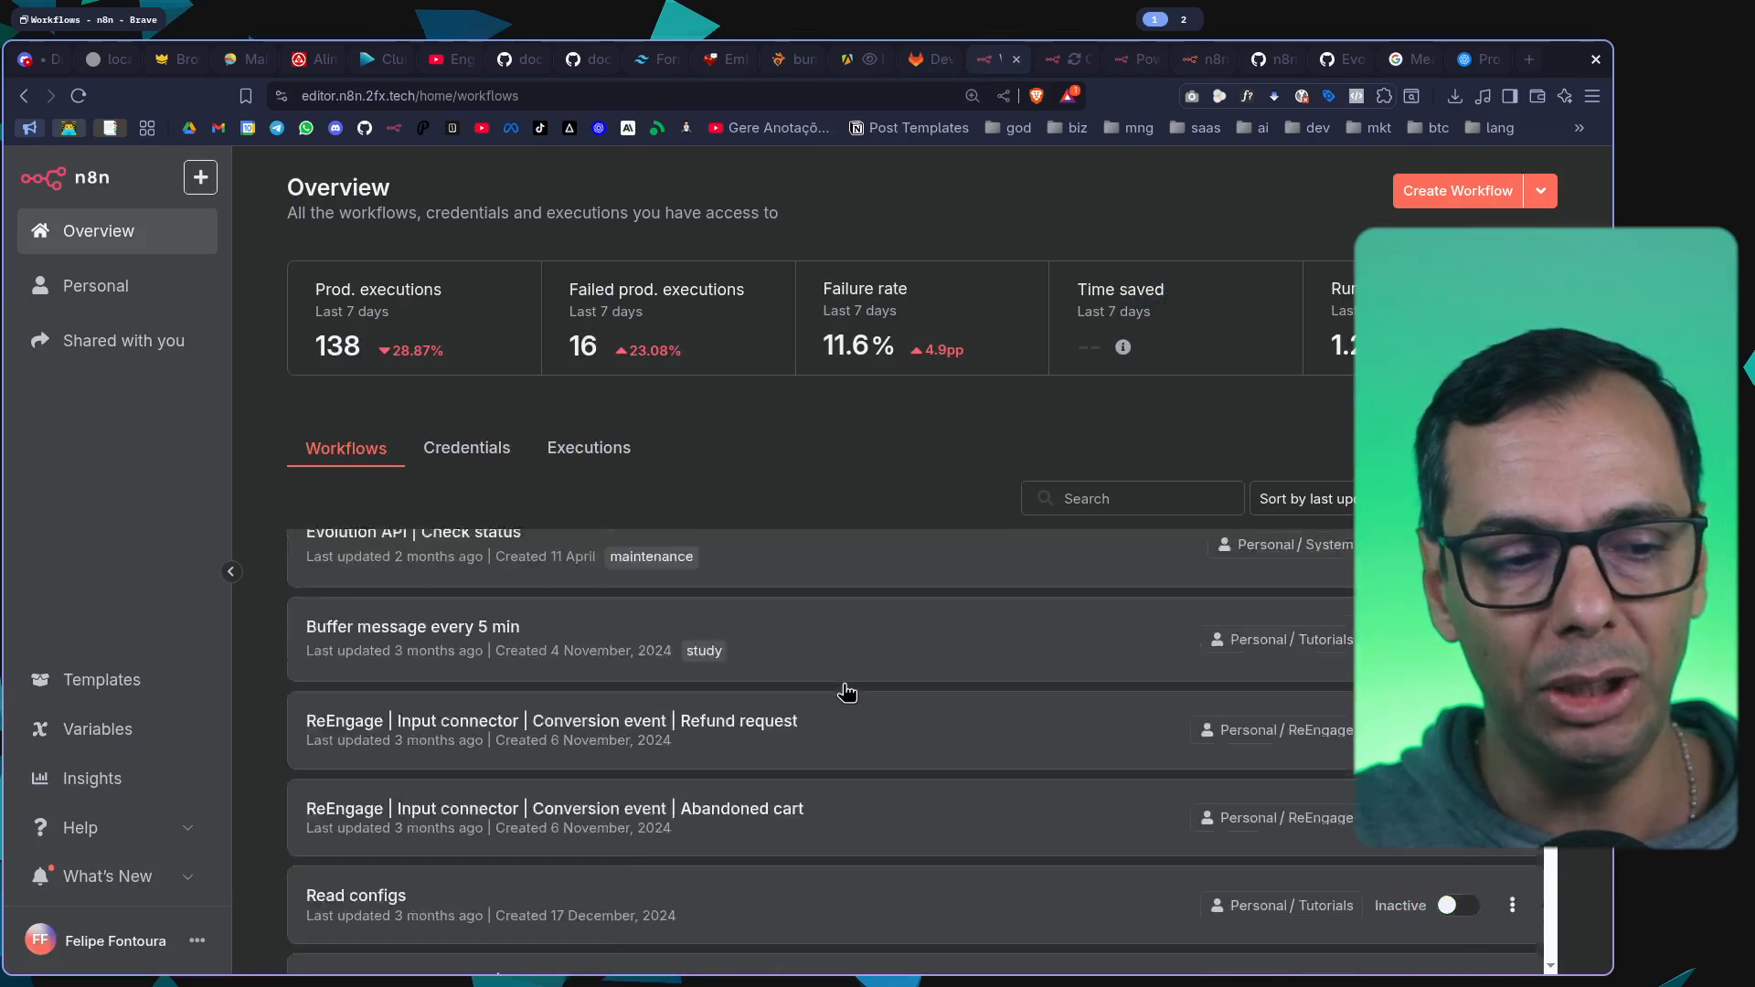
scroll(845, 693, up, 10)
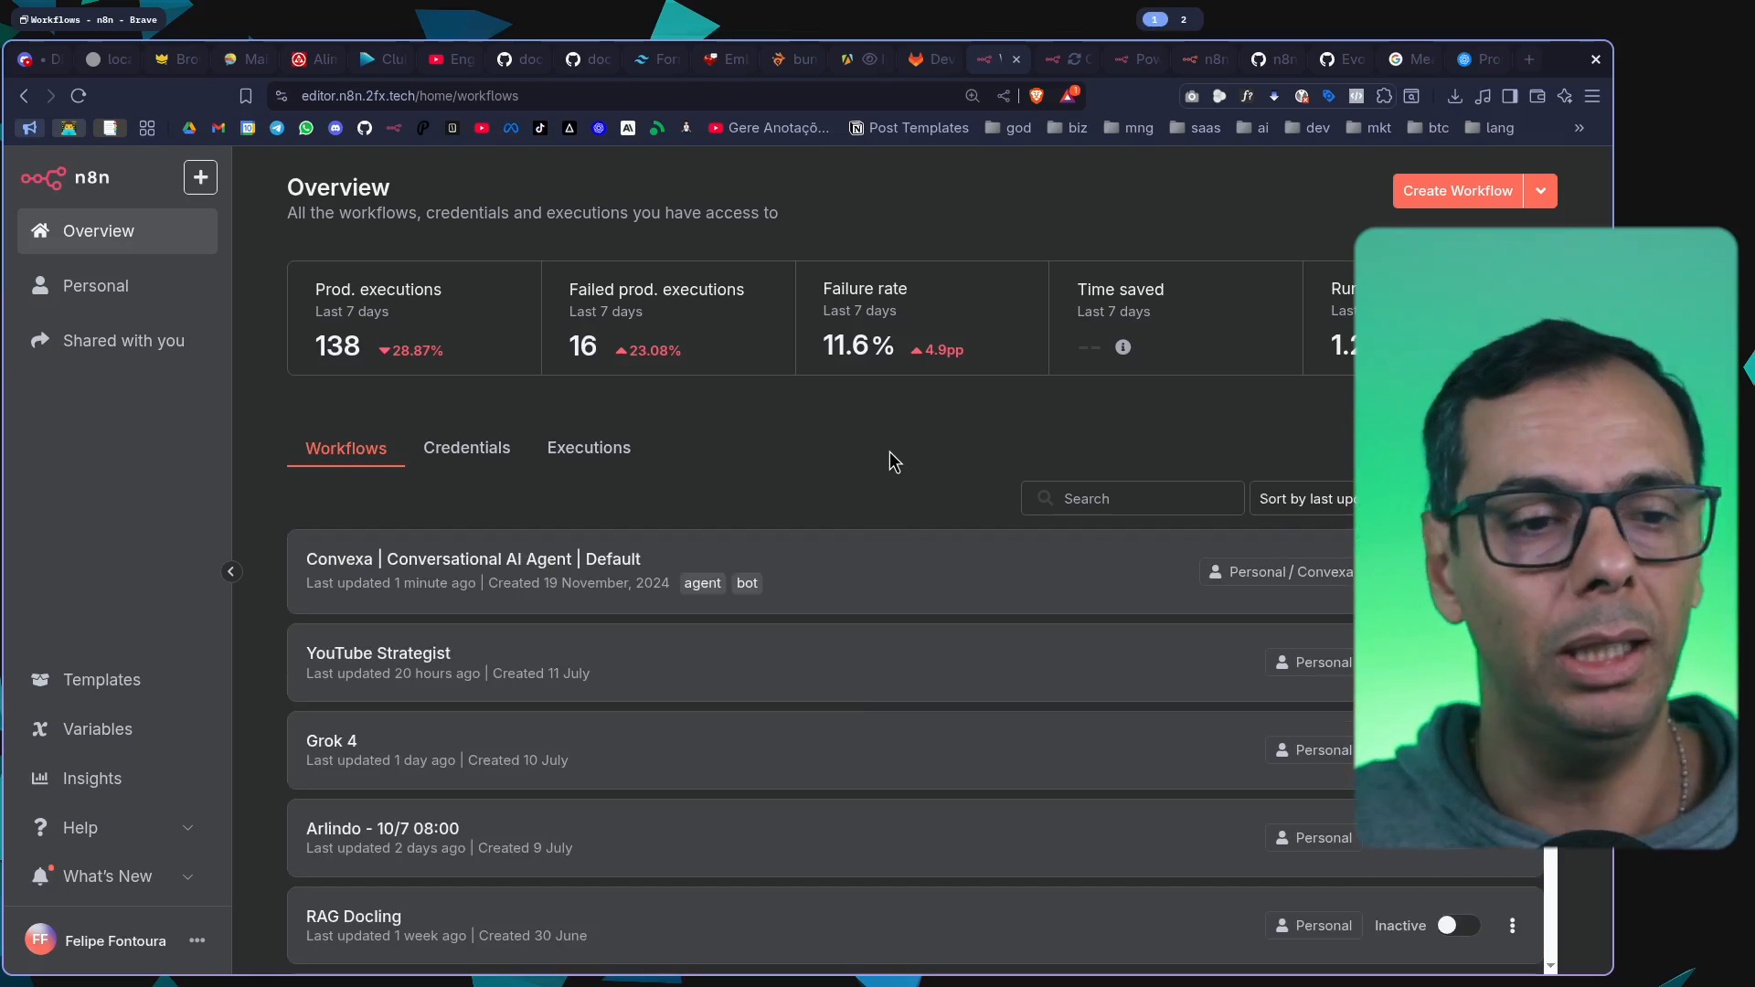
click(1444, 213)
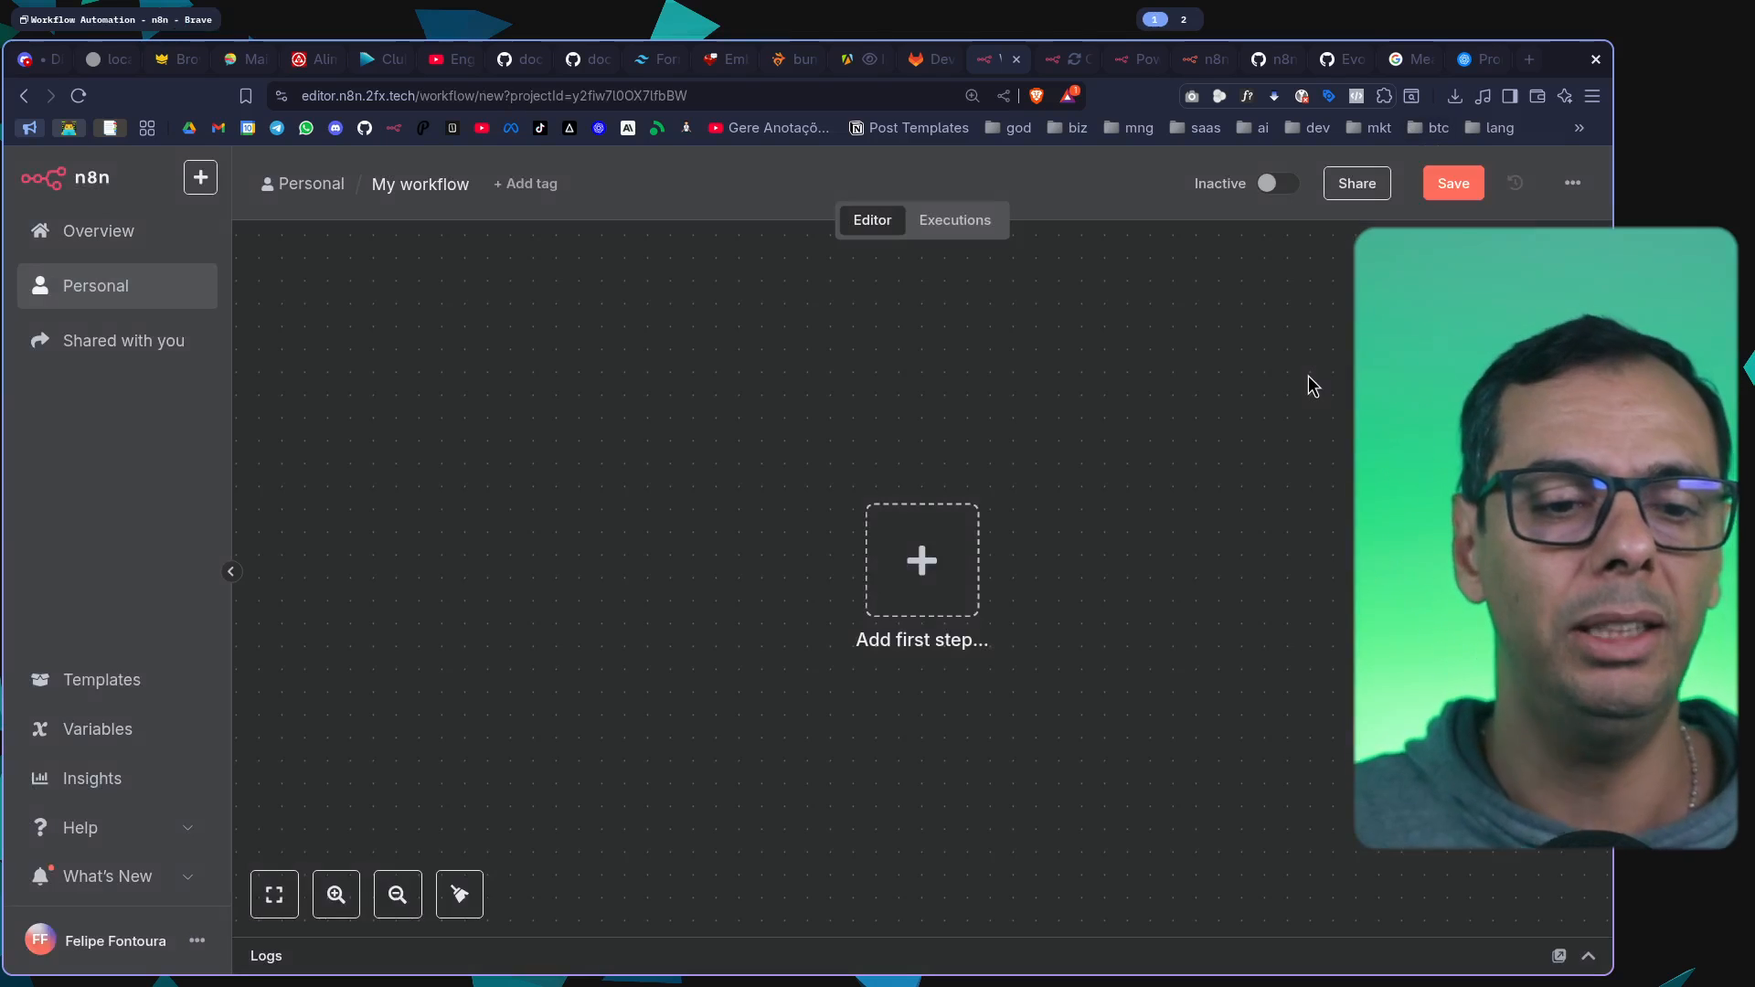
drag(1313, 508, 994, 415)
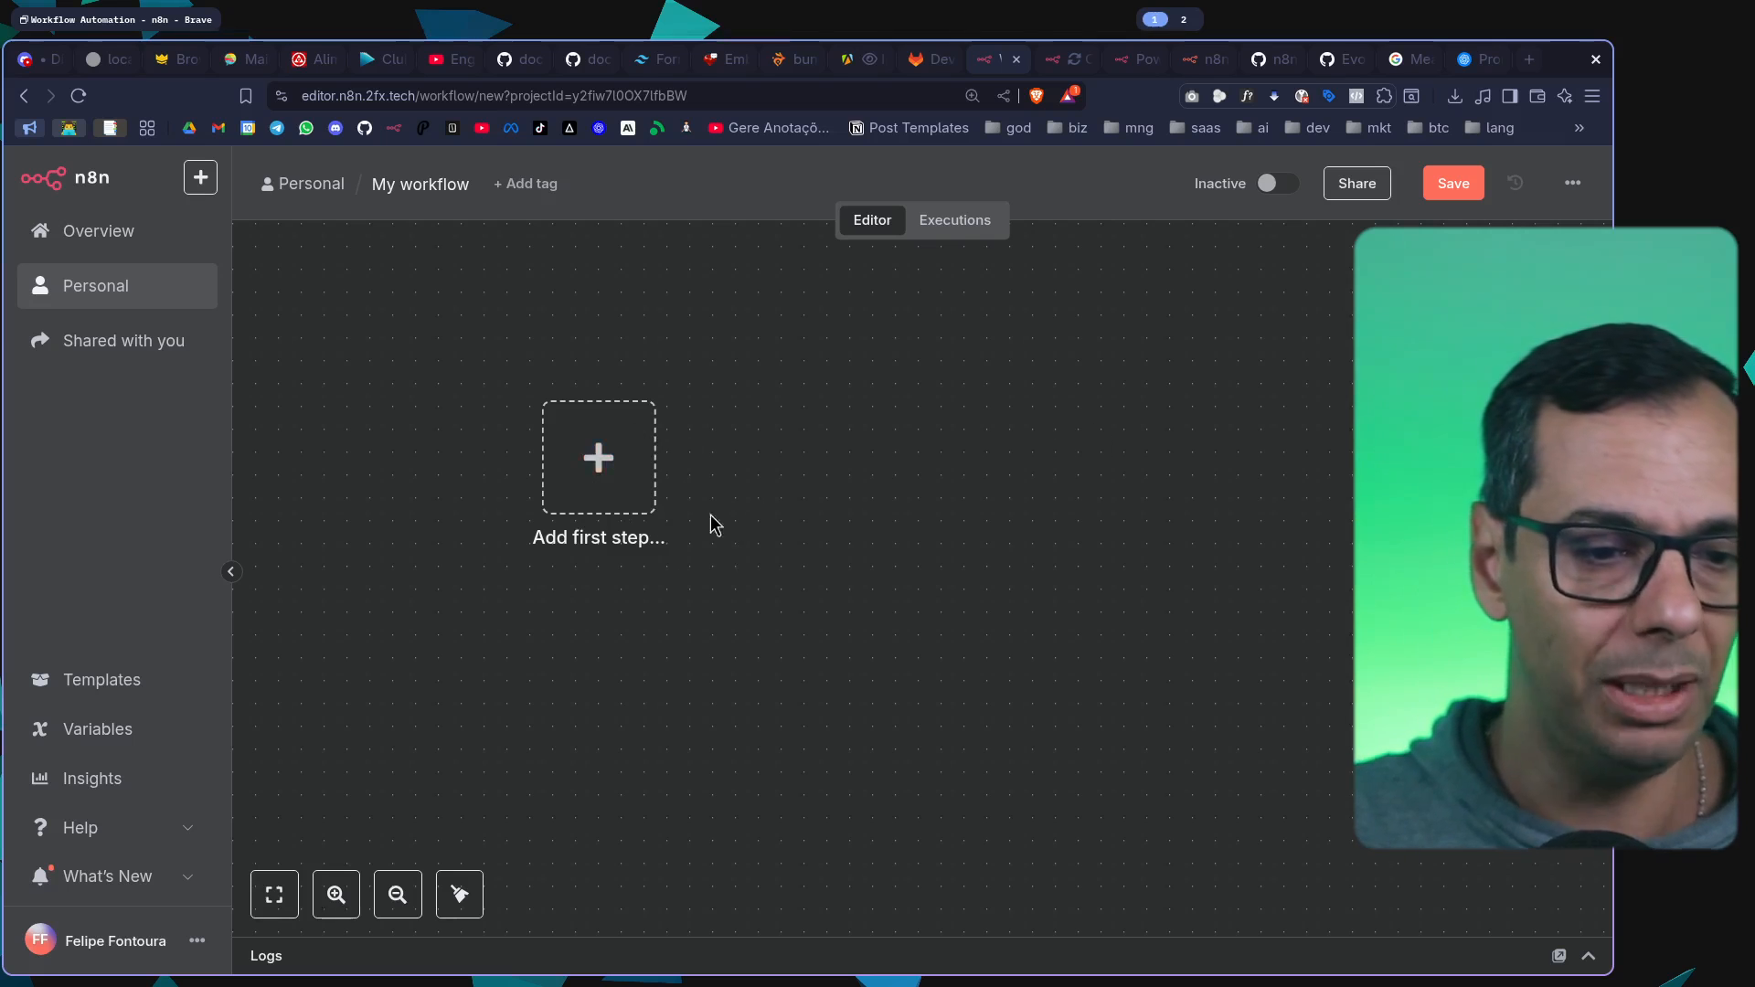
Collapse the sidebar and open the list of trigger types for the workflow's first step
click(231, 573)
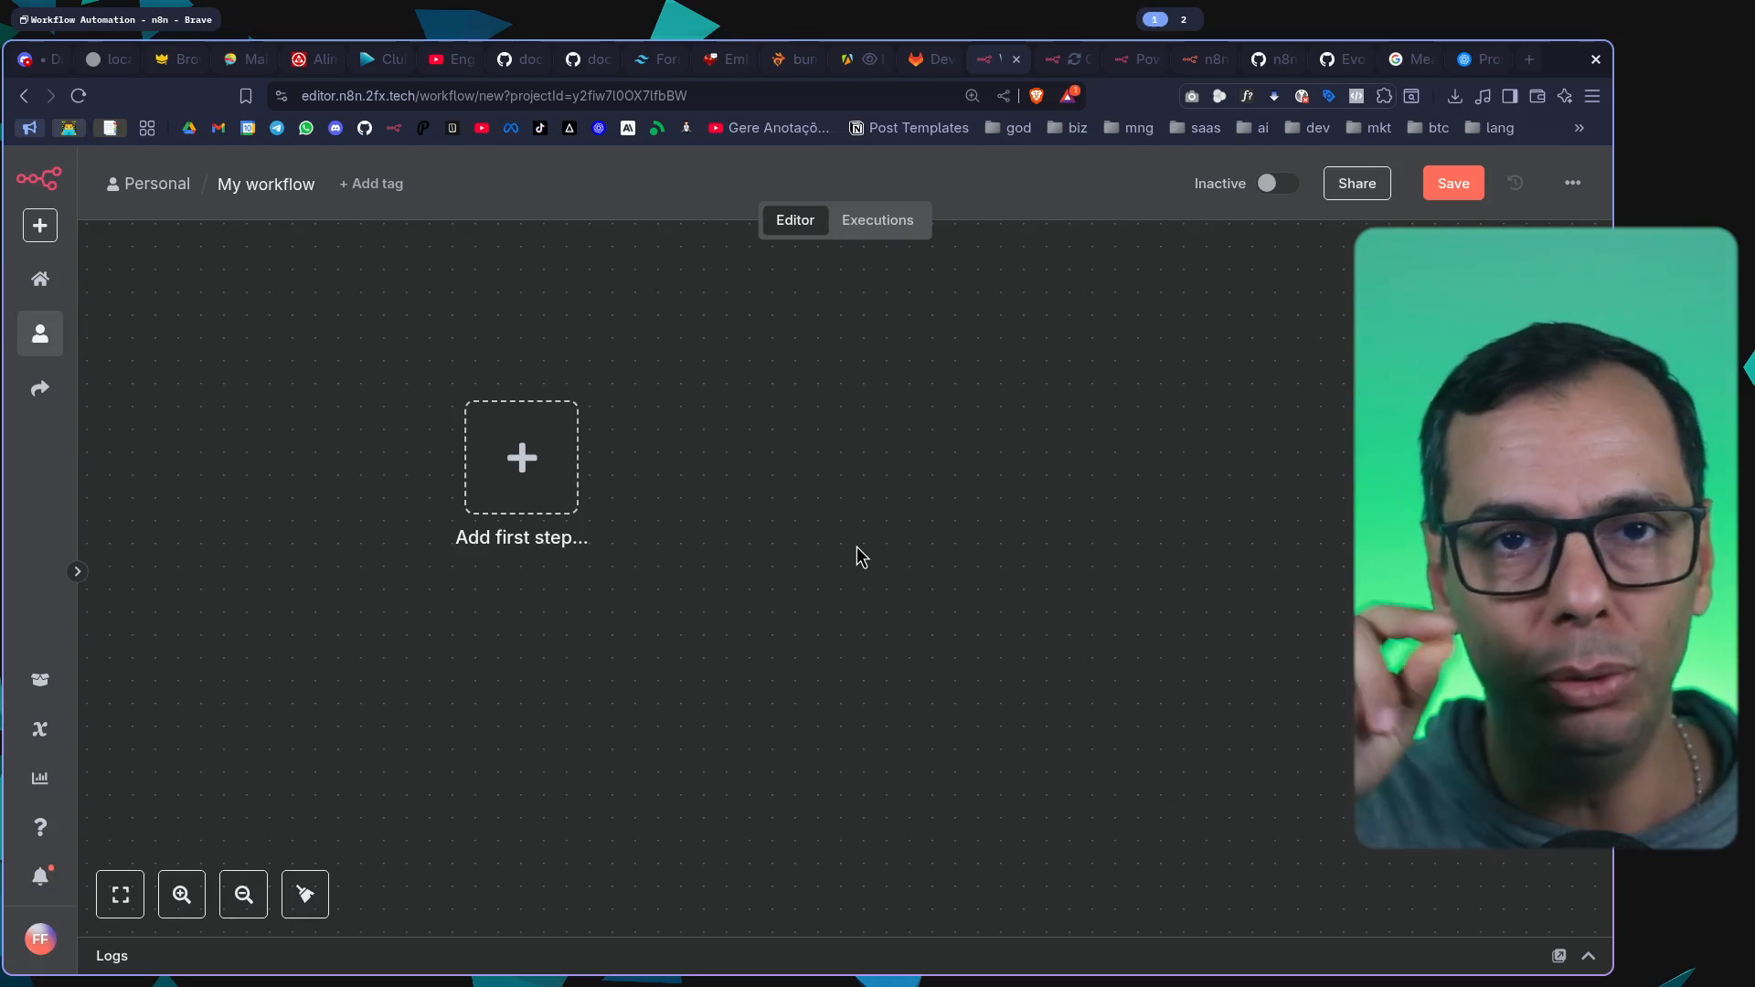
click(534, 468)
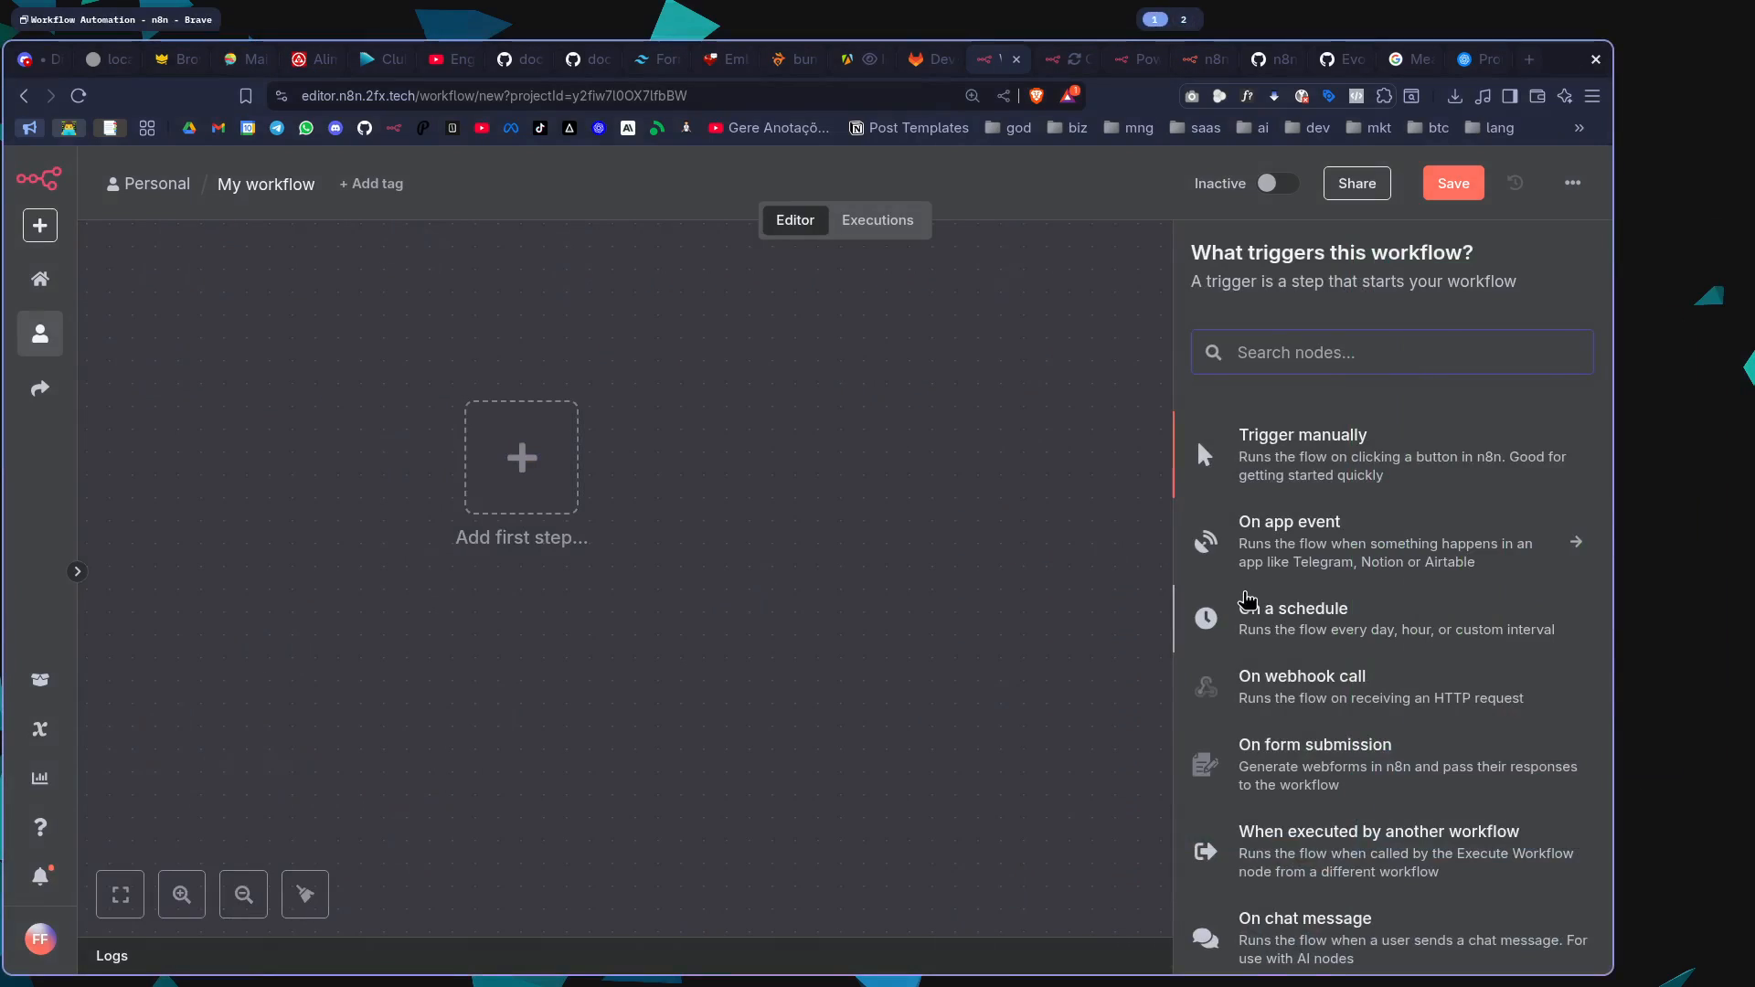
scroll(1247, 598, down, 2)
scroll(1285, 583, up, 2)
scroll(1284, 585, down, 2)
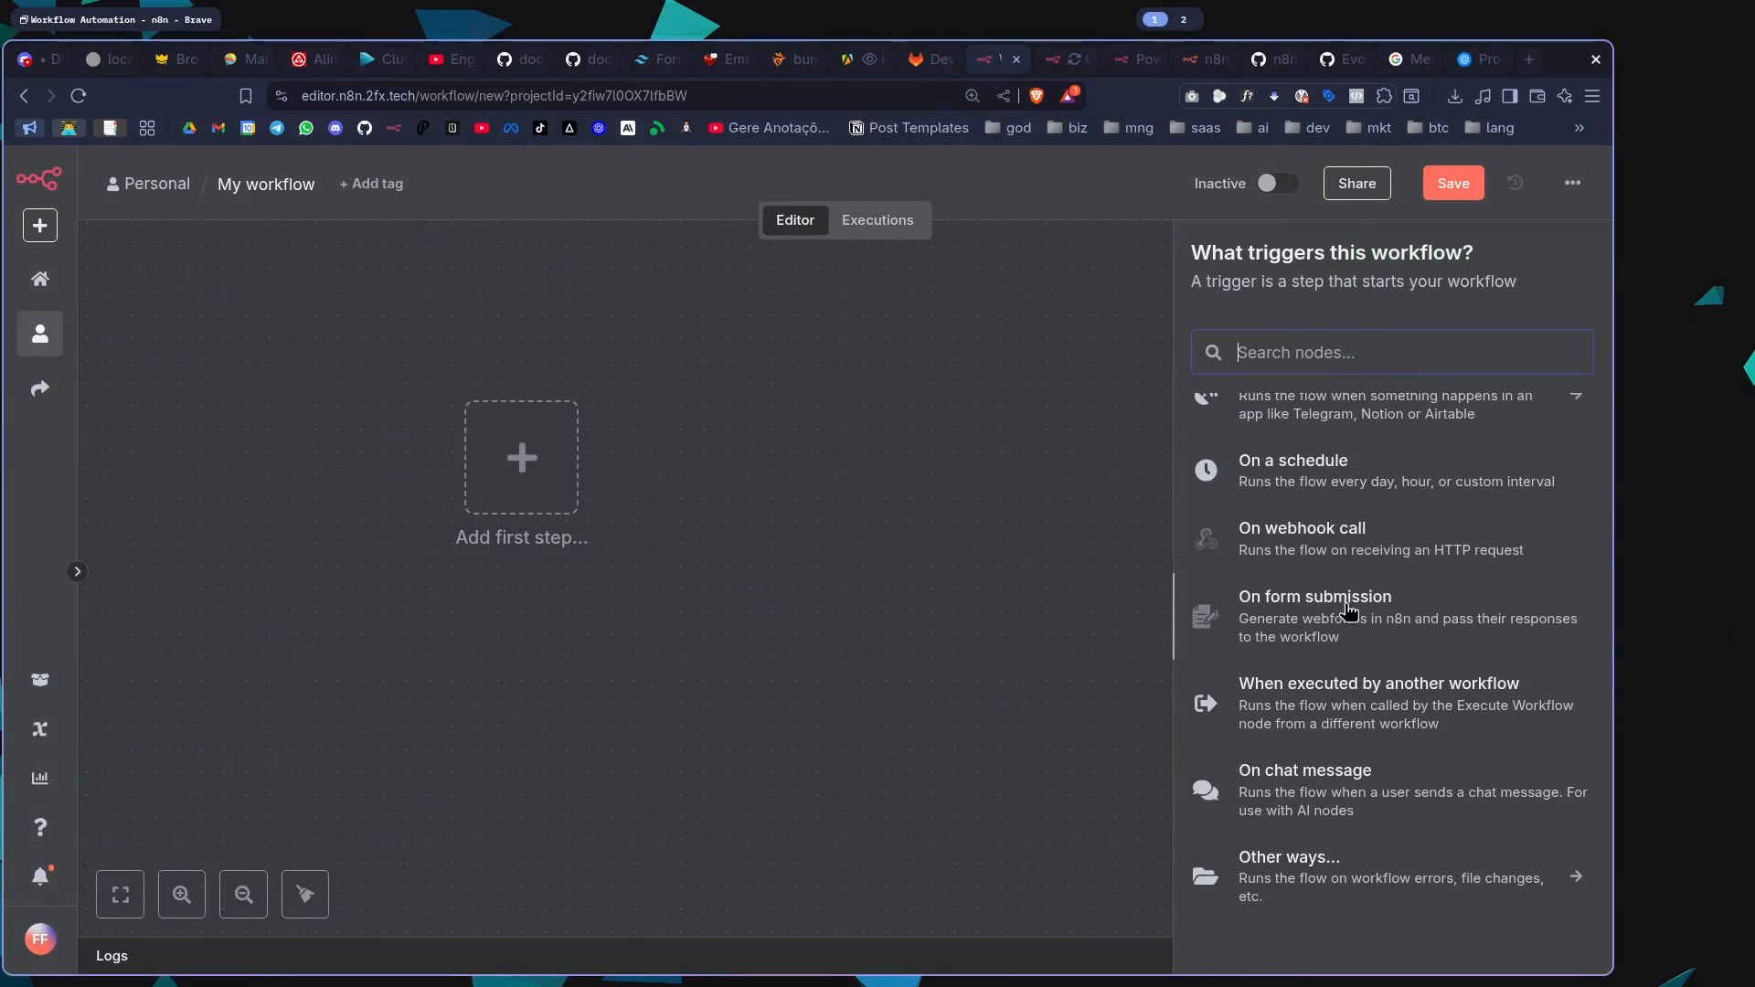
scroll(1347, 610, up, 2)
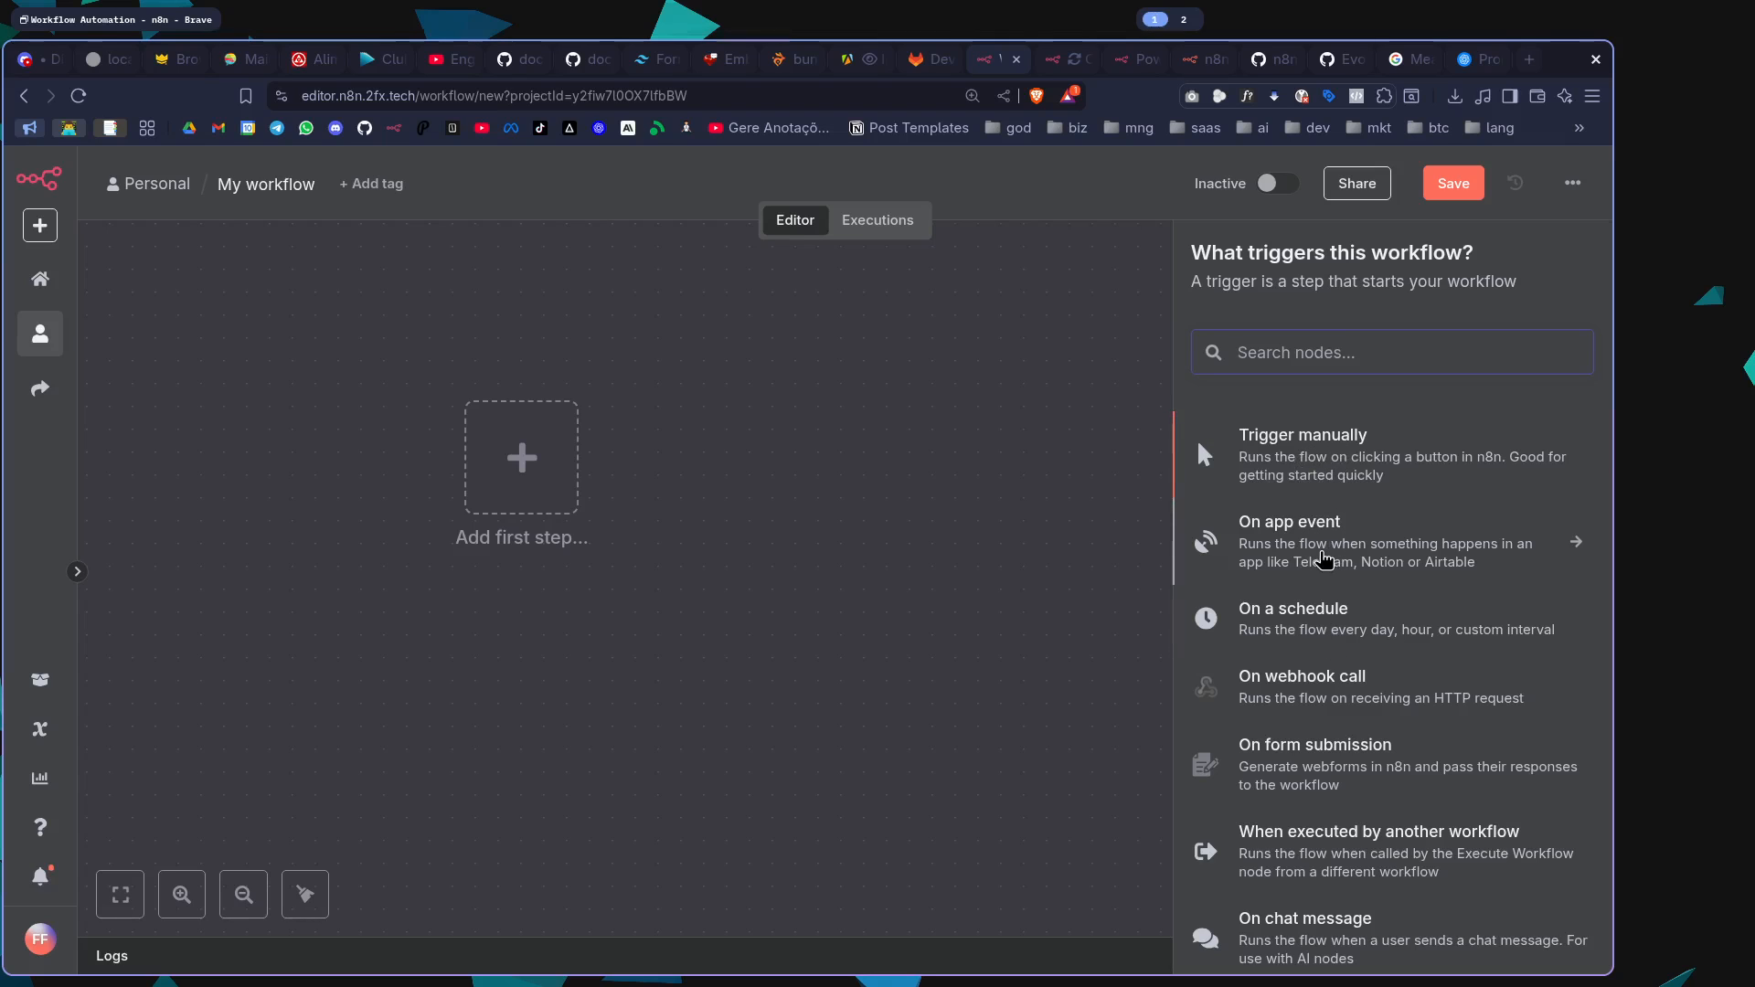
Browse the app event triggers, search them for "gmail", and return to the list of trigger types
click(1322, 560)
scroll(1341, 622, down, 5)
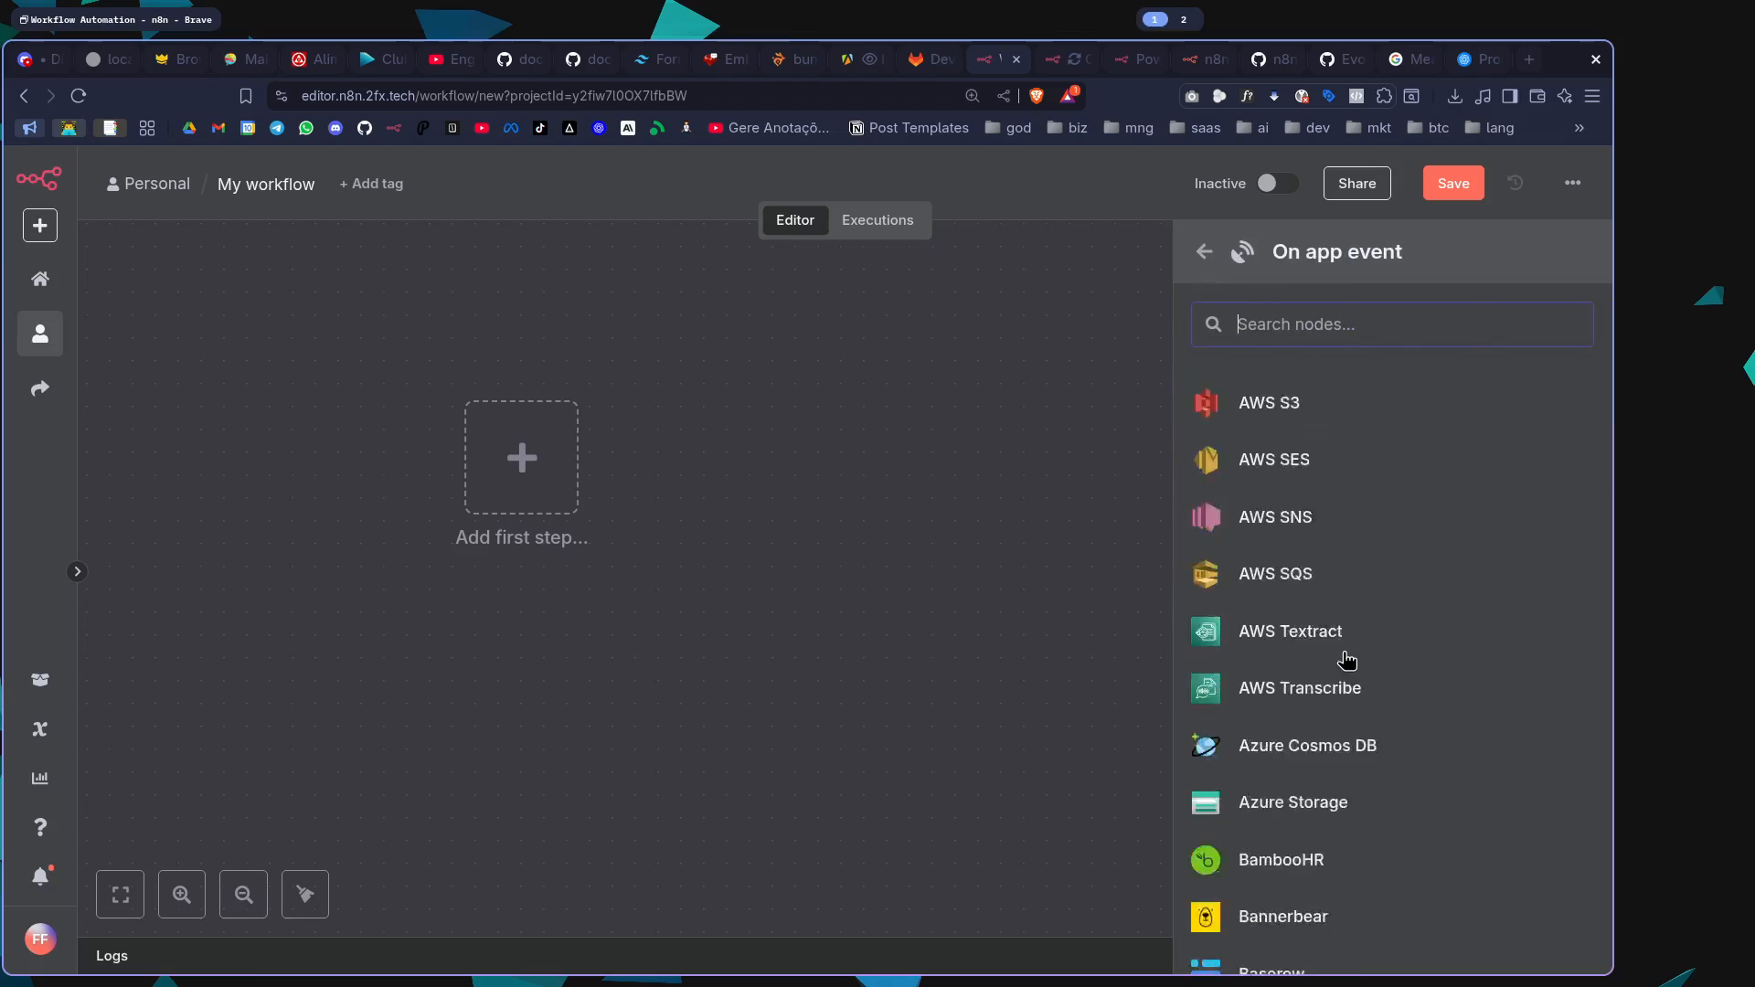
scroll(1343, 656, up, 5)
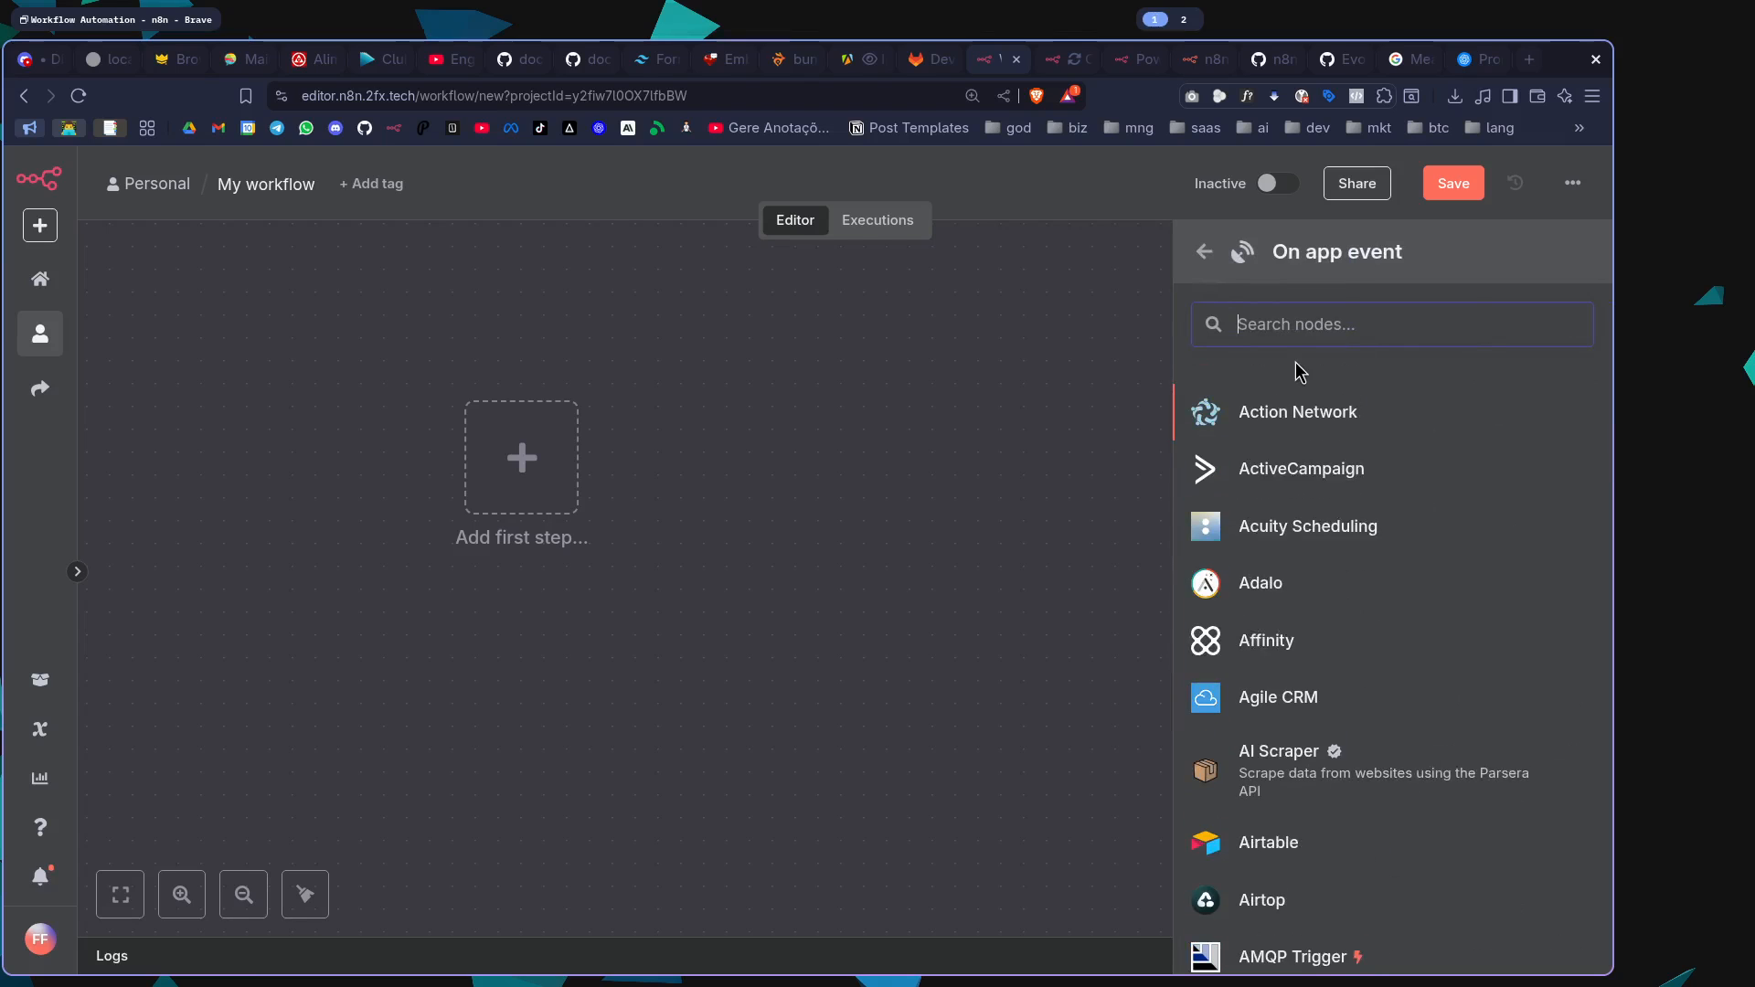
text(gmail)
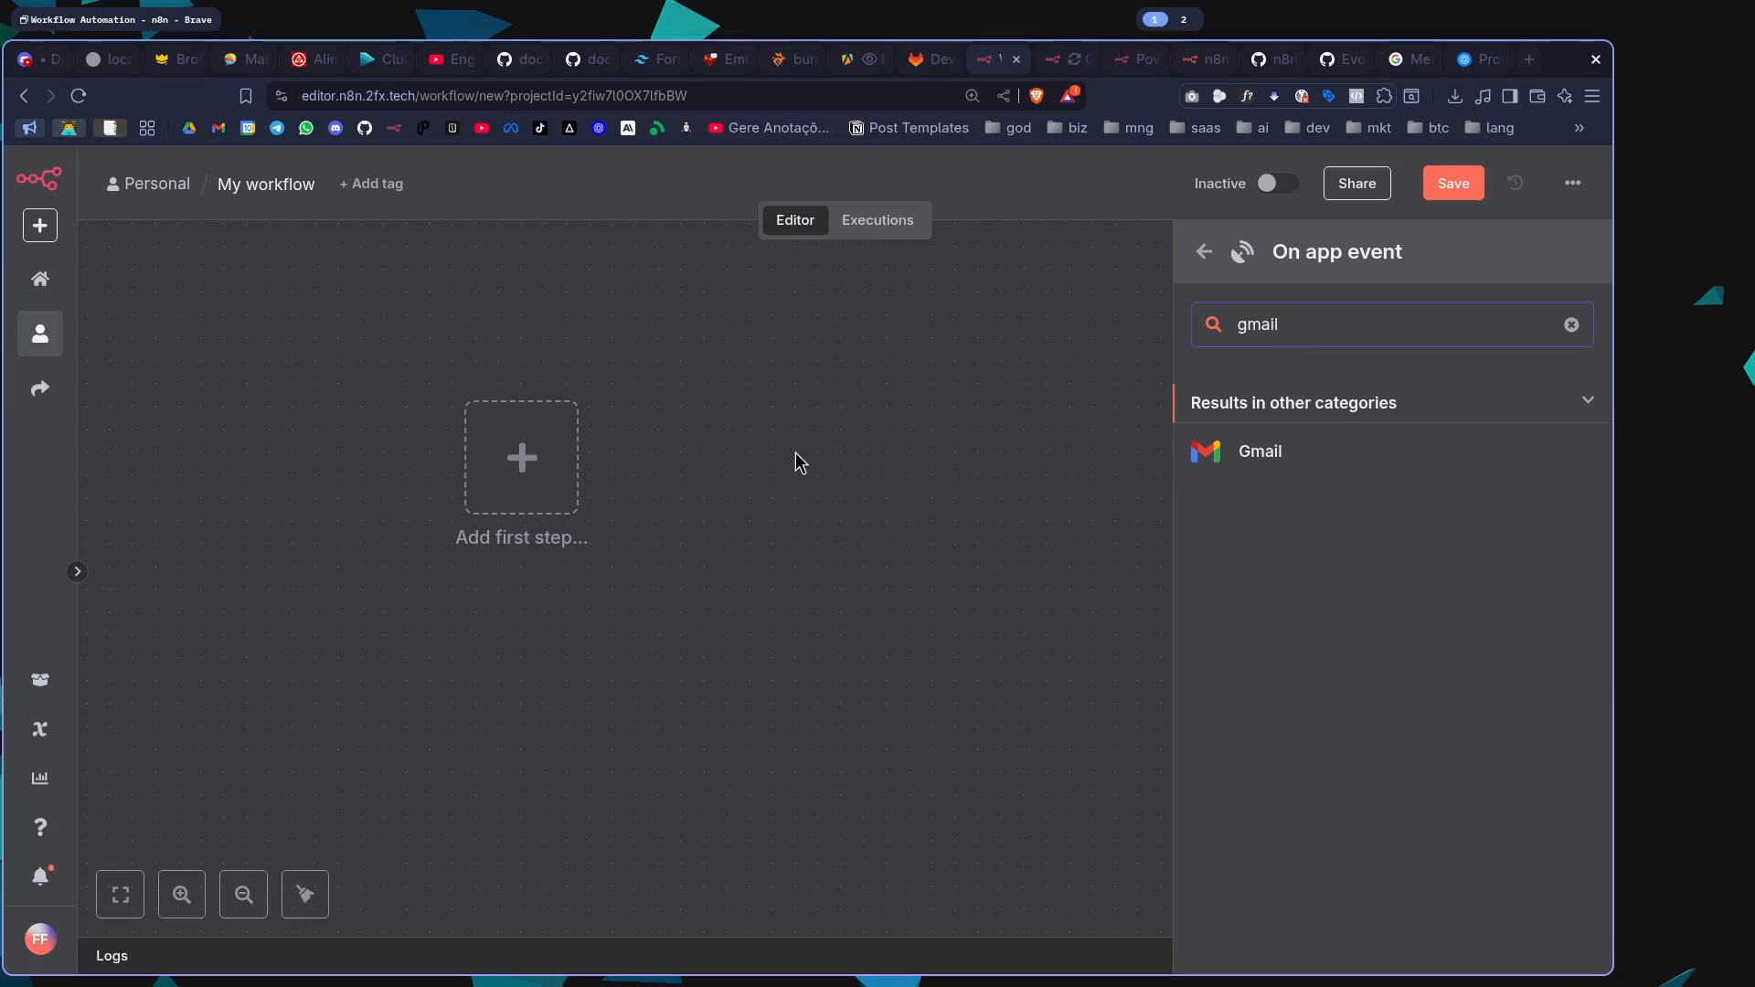
click(1203, 251)
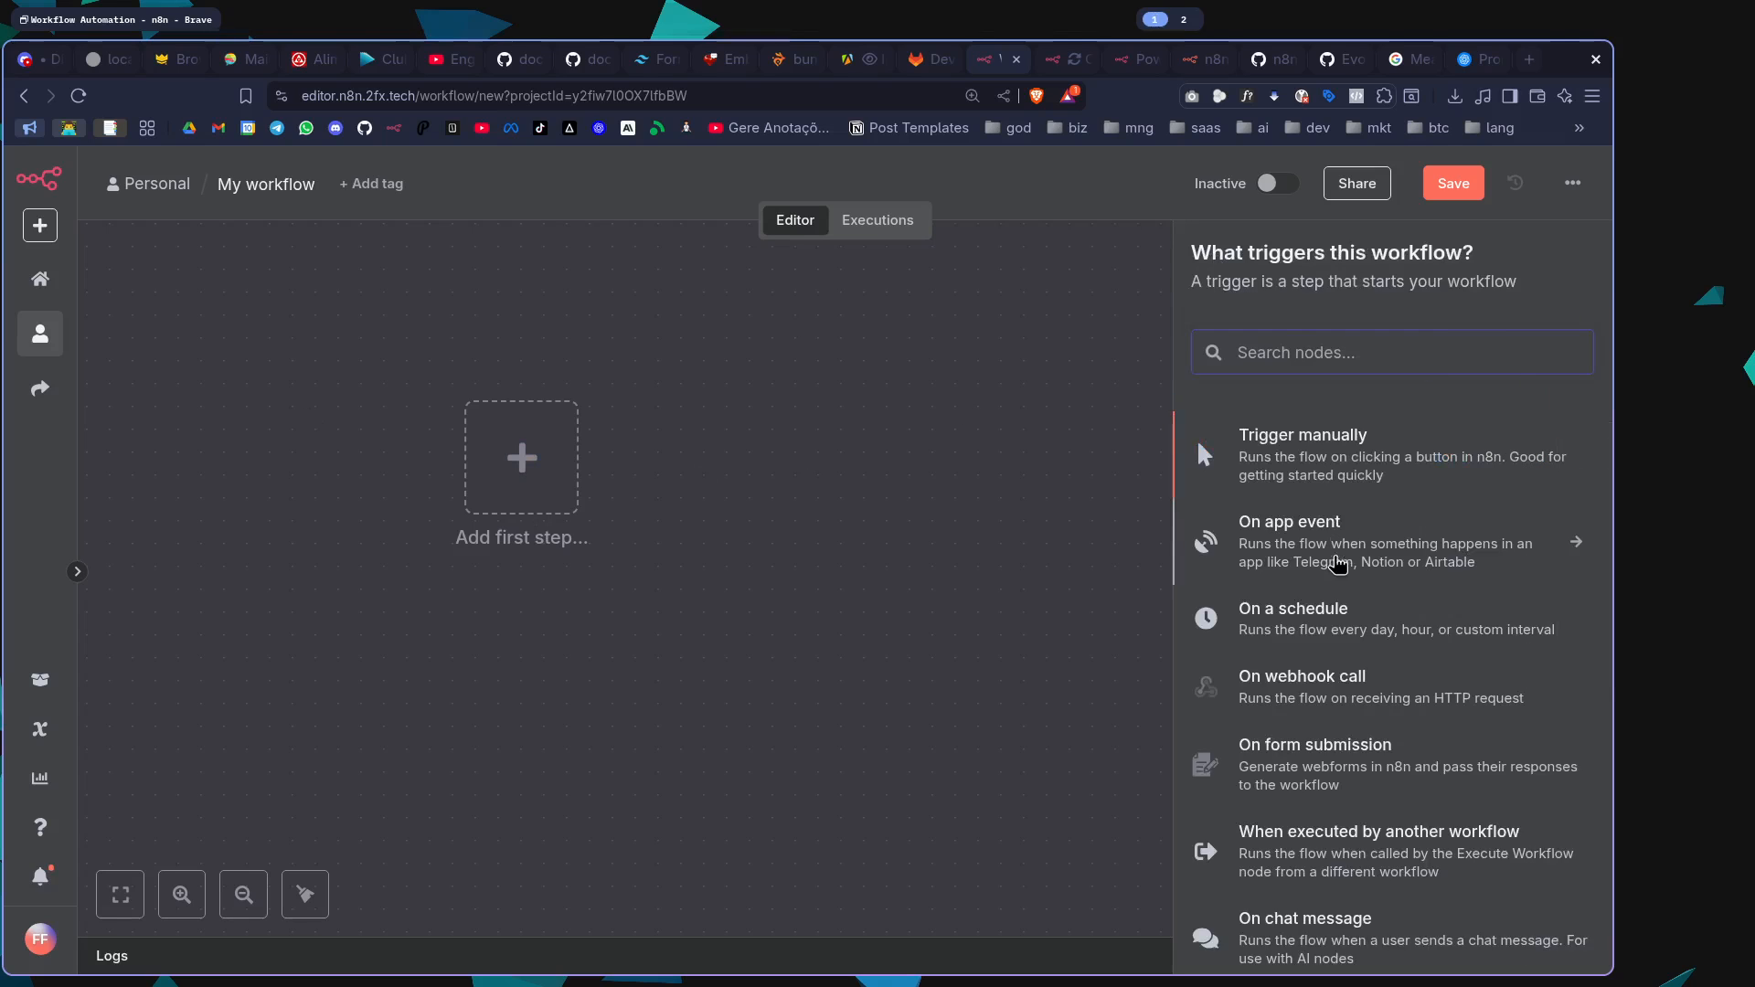
Add the On chat message trigger as the workflow's first step and return to the canvas
scroll(1337, 566, down, 2)
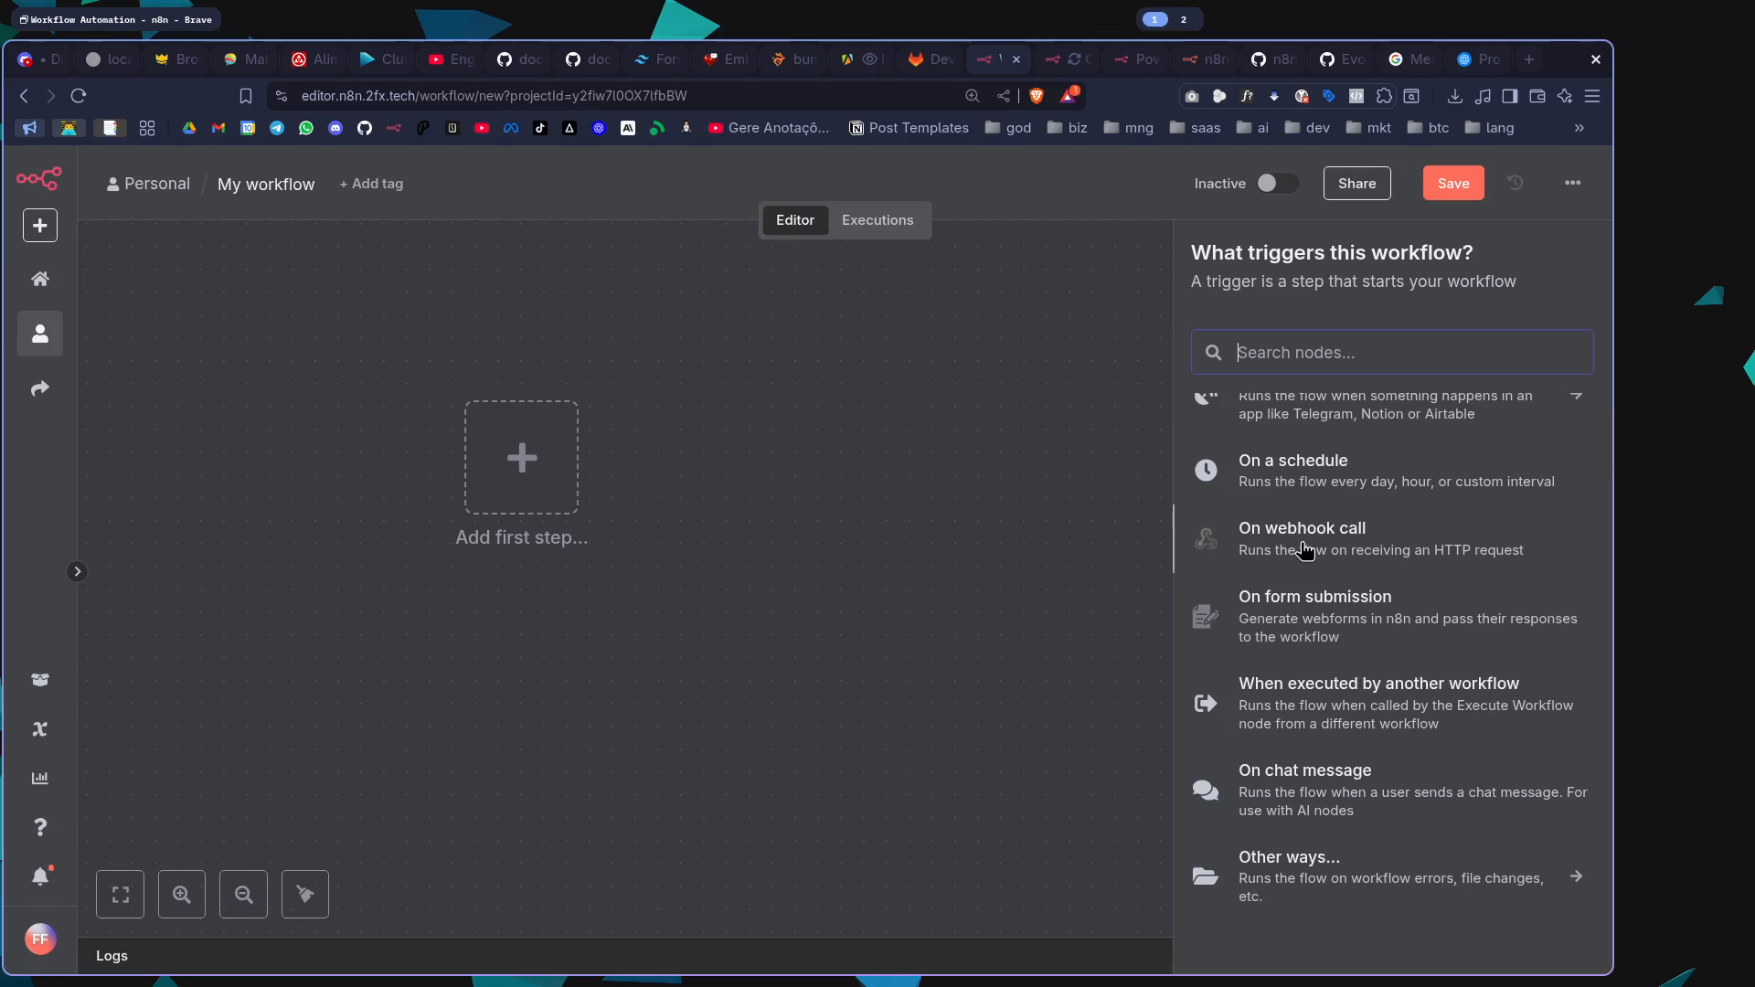
key(ctrl+plus)
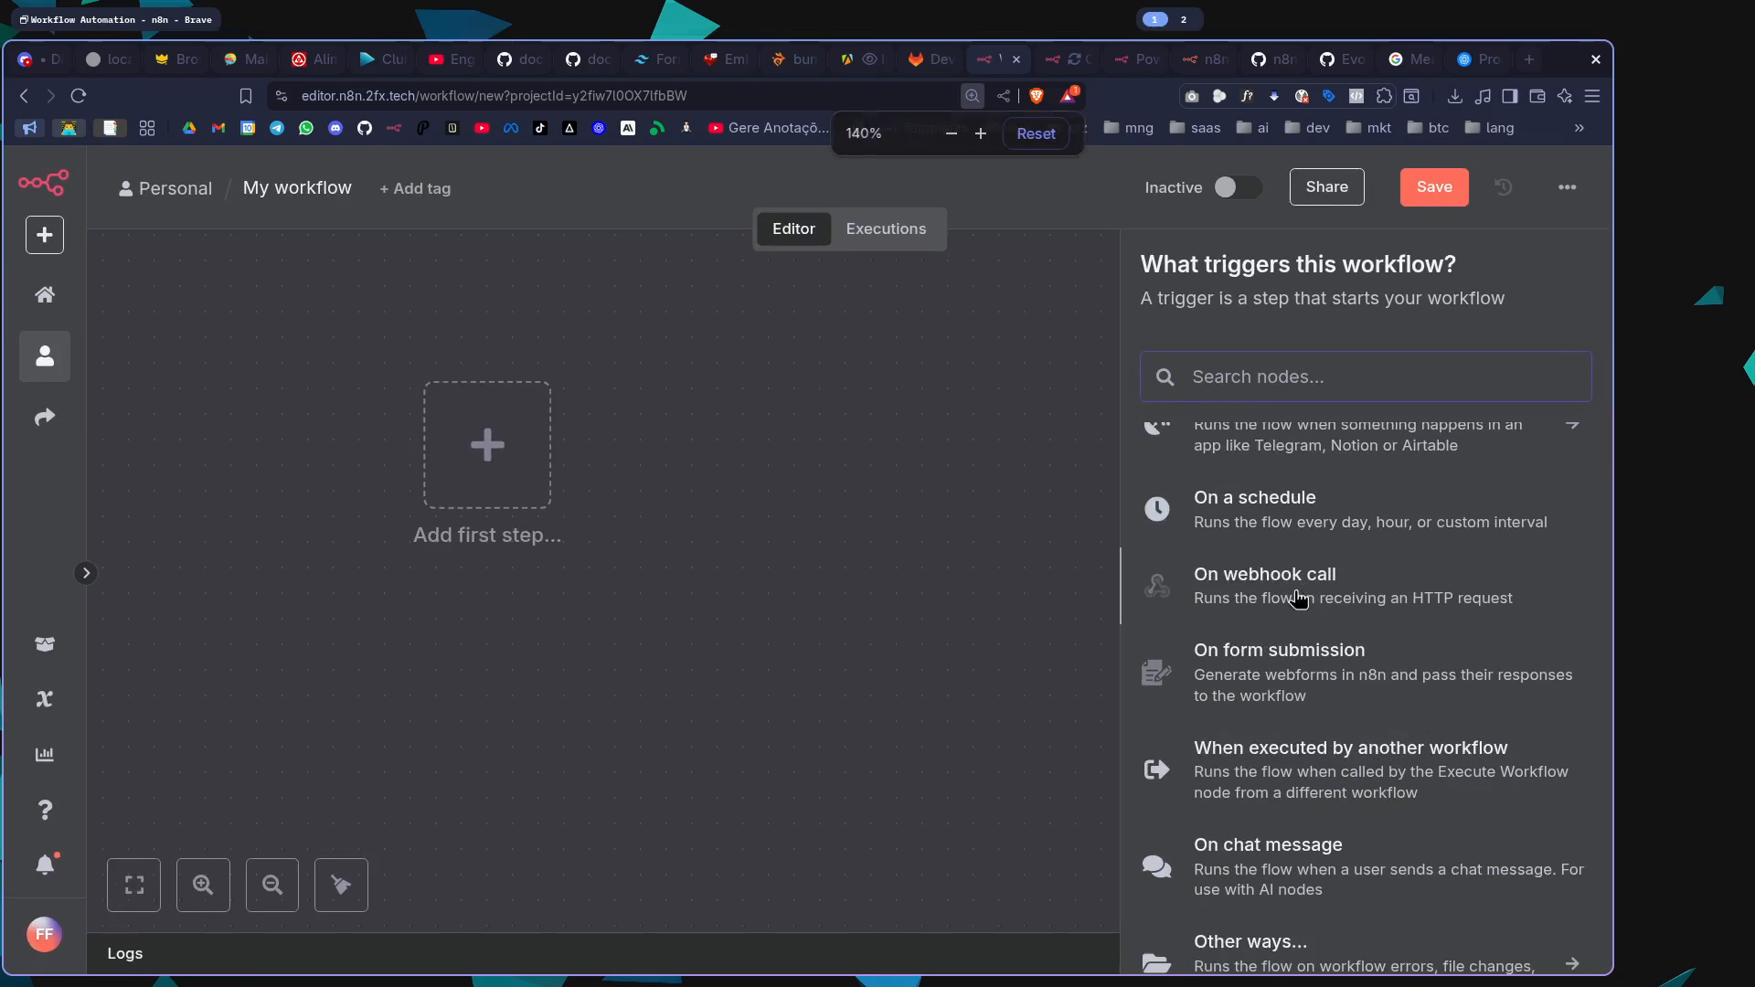
scroll(1303, 603, down, 1)
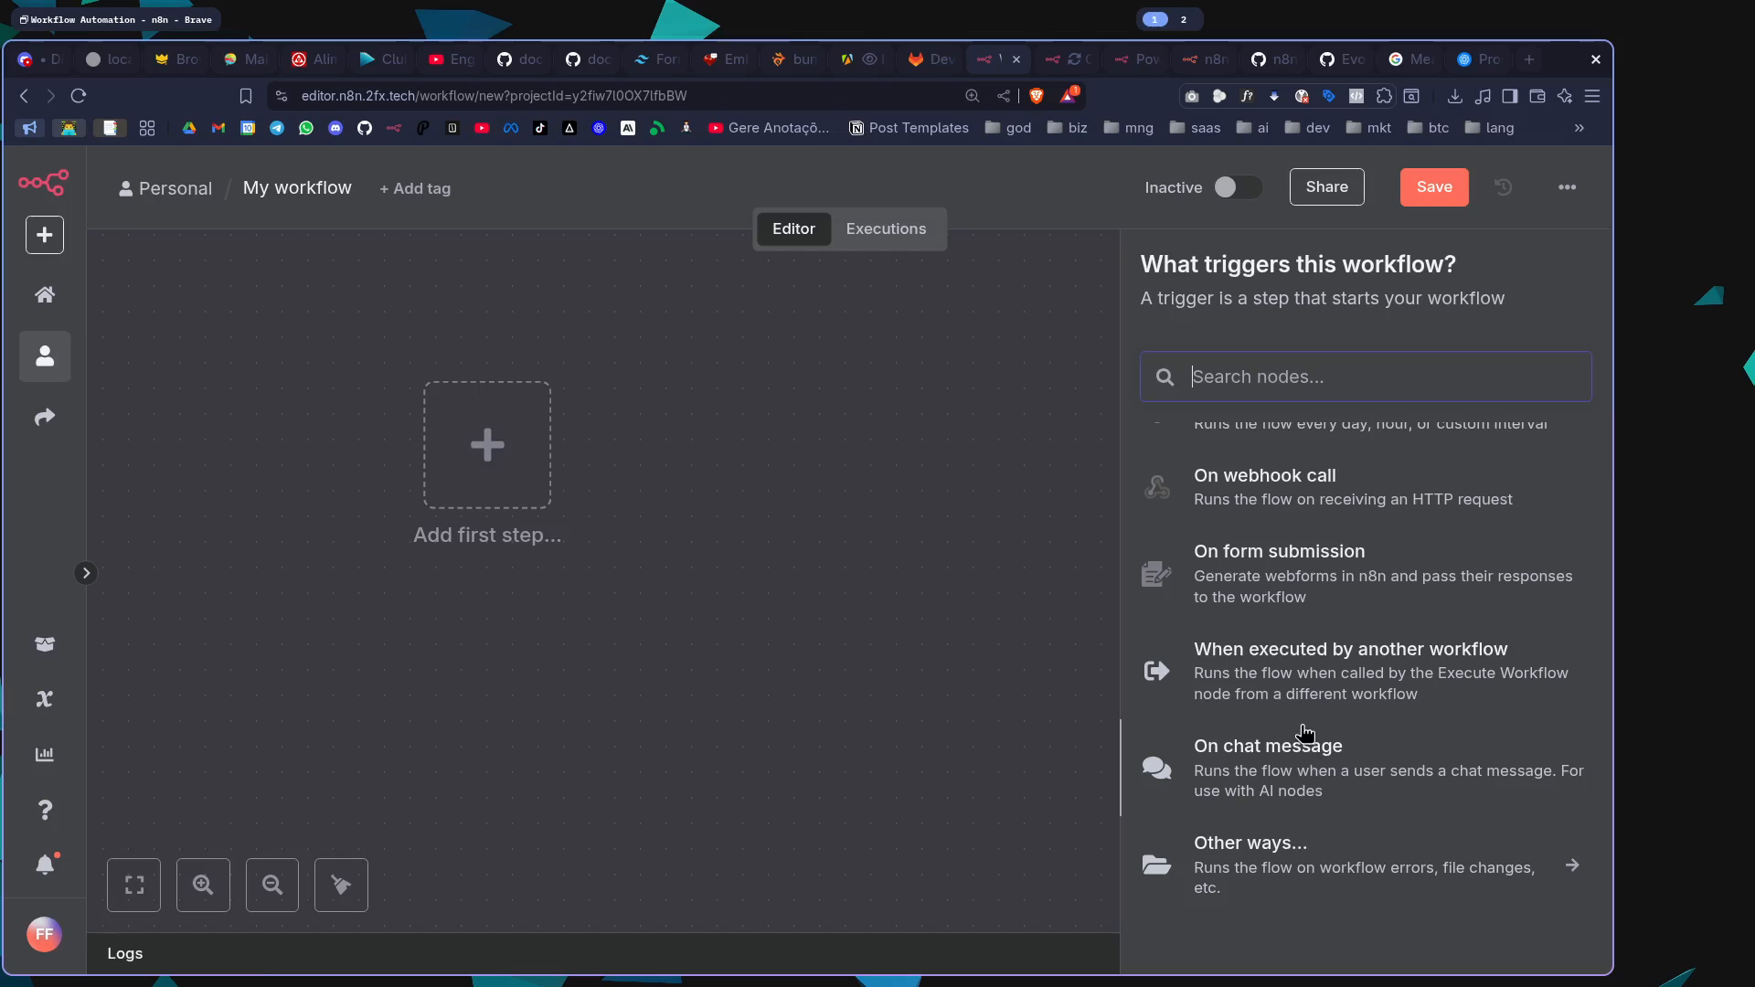
scroll(1304, 731, up, 3)
scroll(1309, 726, down, 3)
click(1264, 786)
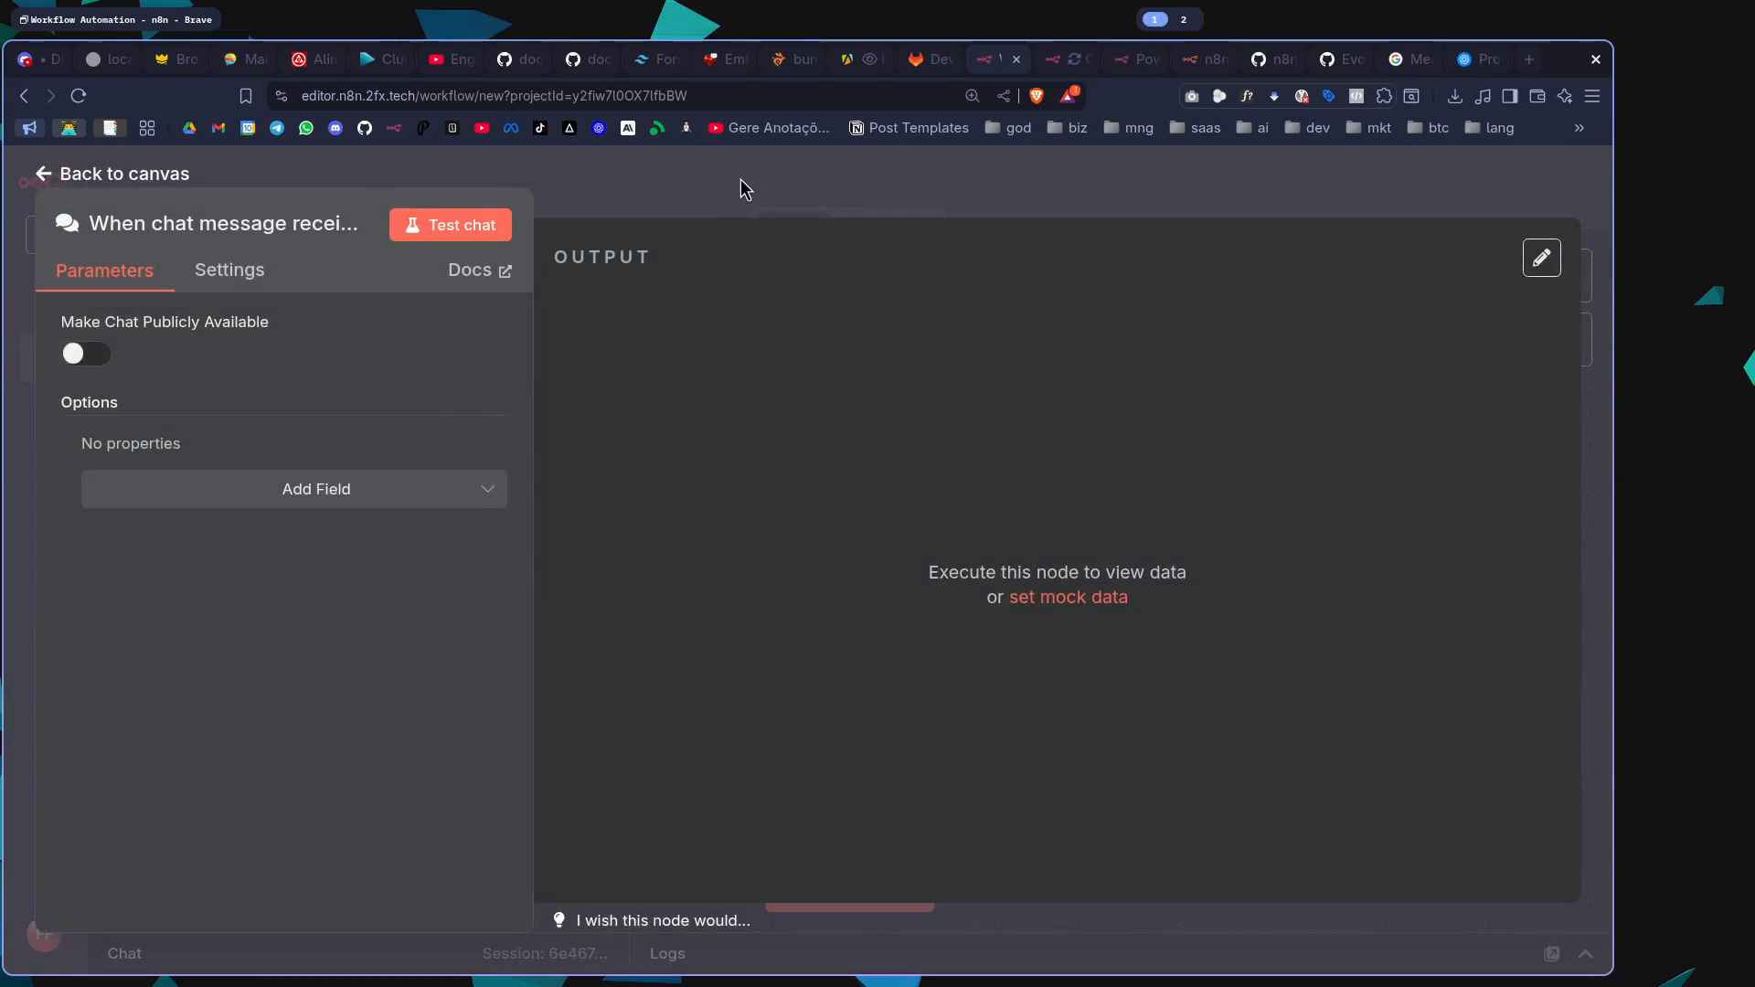
click(740, 179)
Test the chat trigger by sending the message "Ter uma caixinha de mensagem...", and hide the chat once its output is shown
click(836, 900)
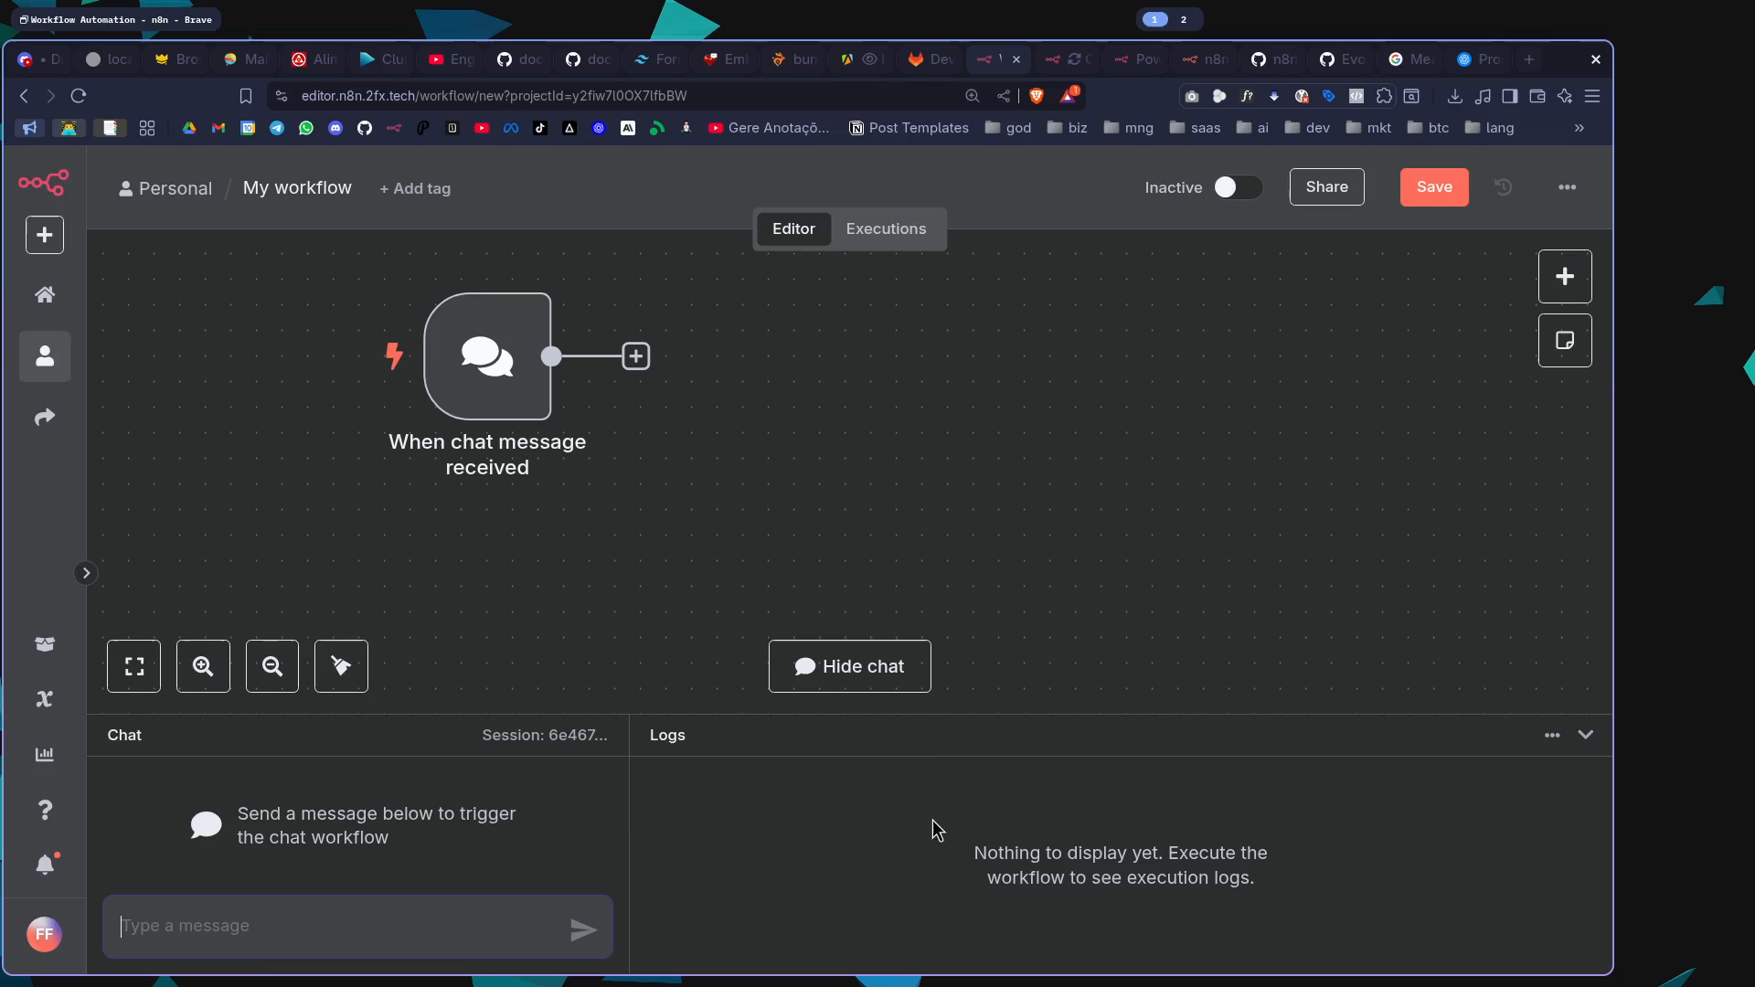
drag(574, 732, 576, 594)
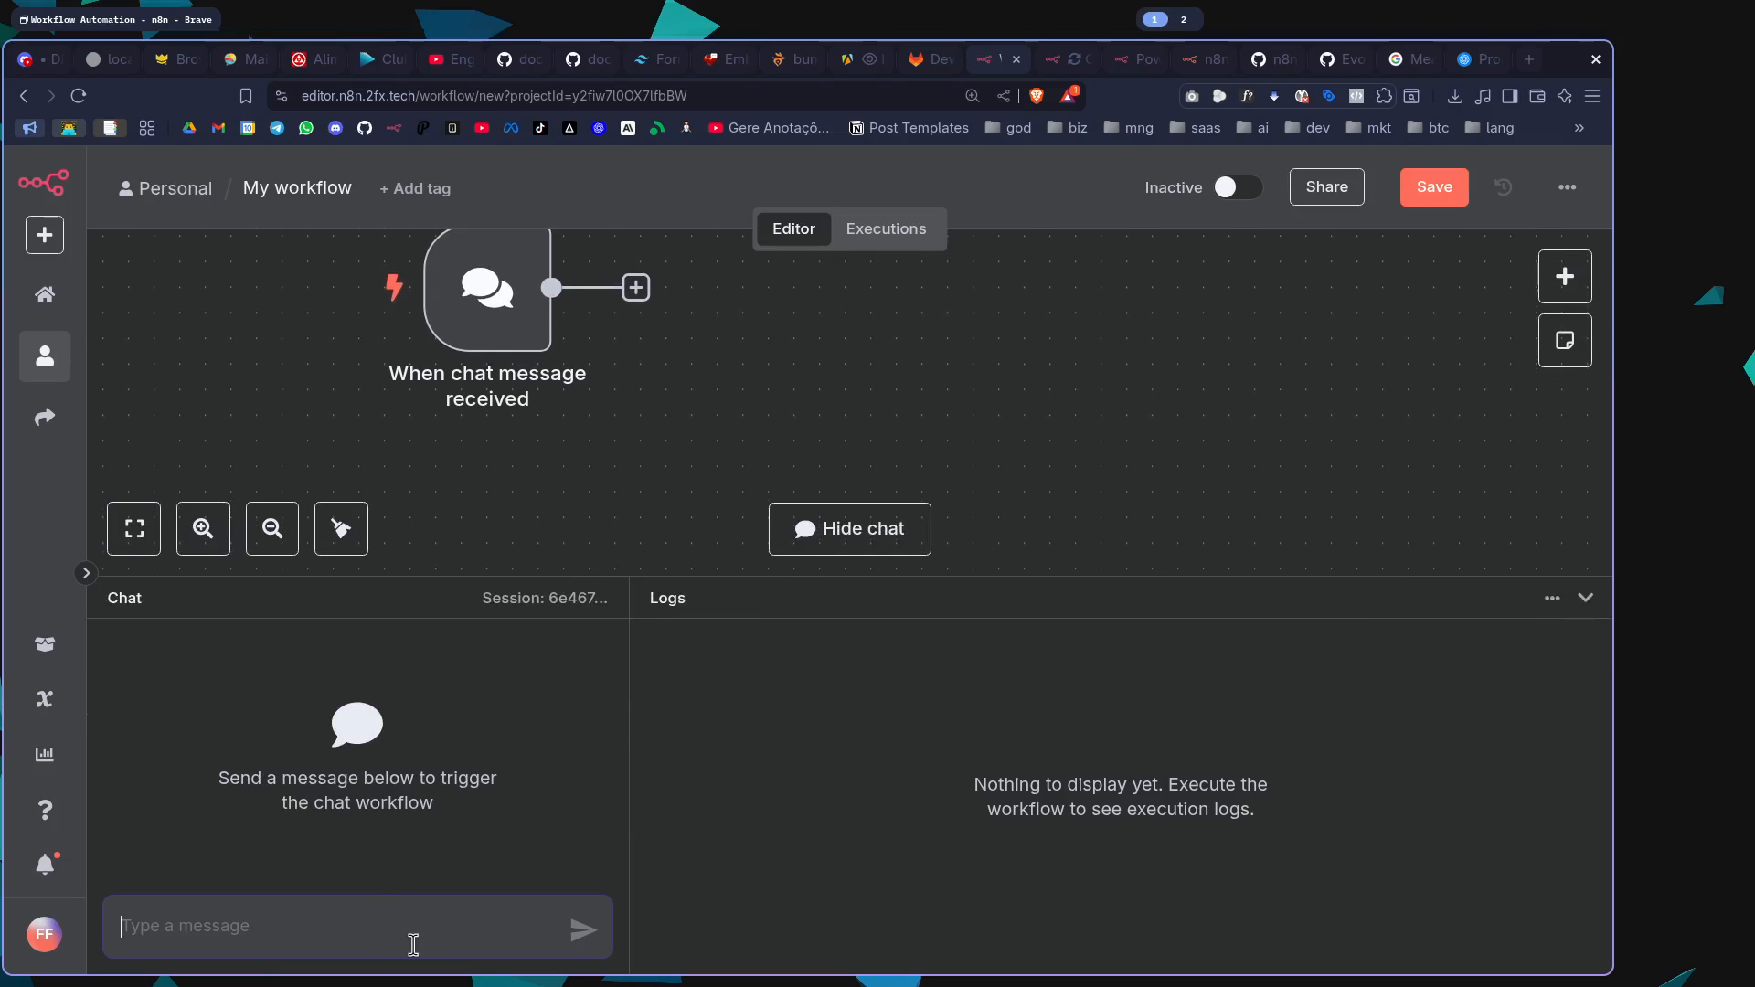
text(Ter uma caixinha de mensagem...)
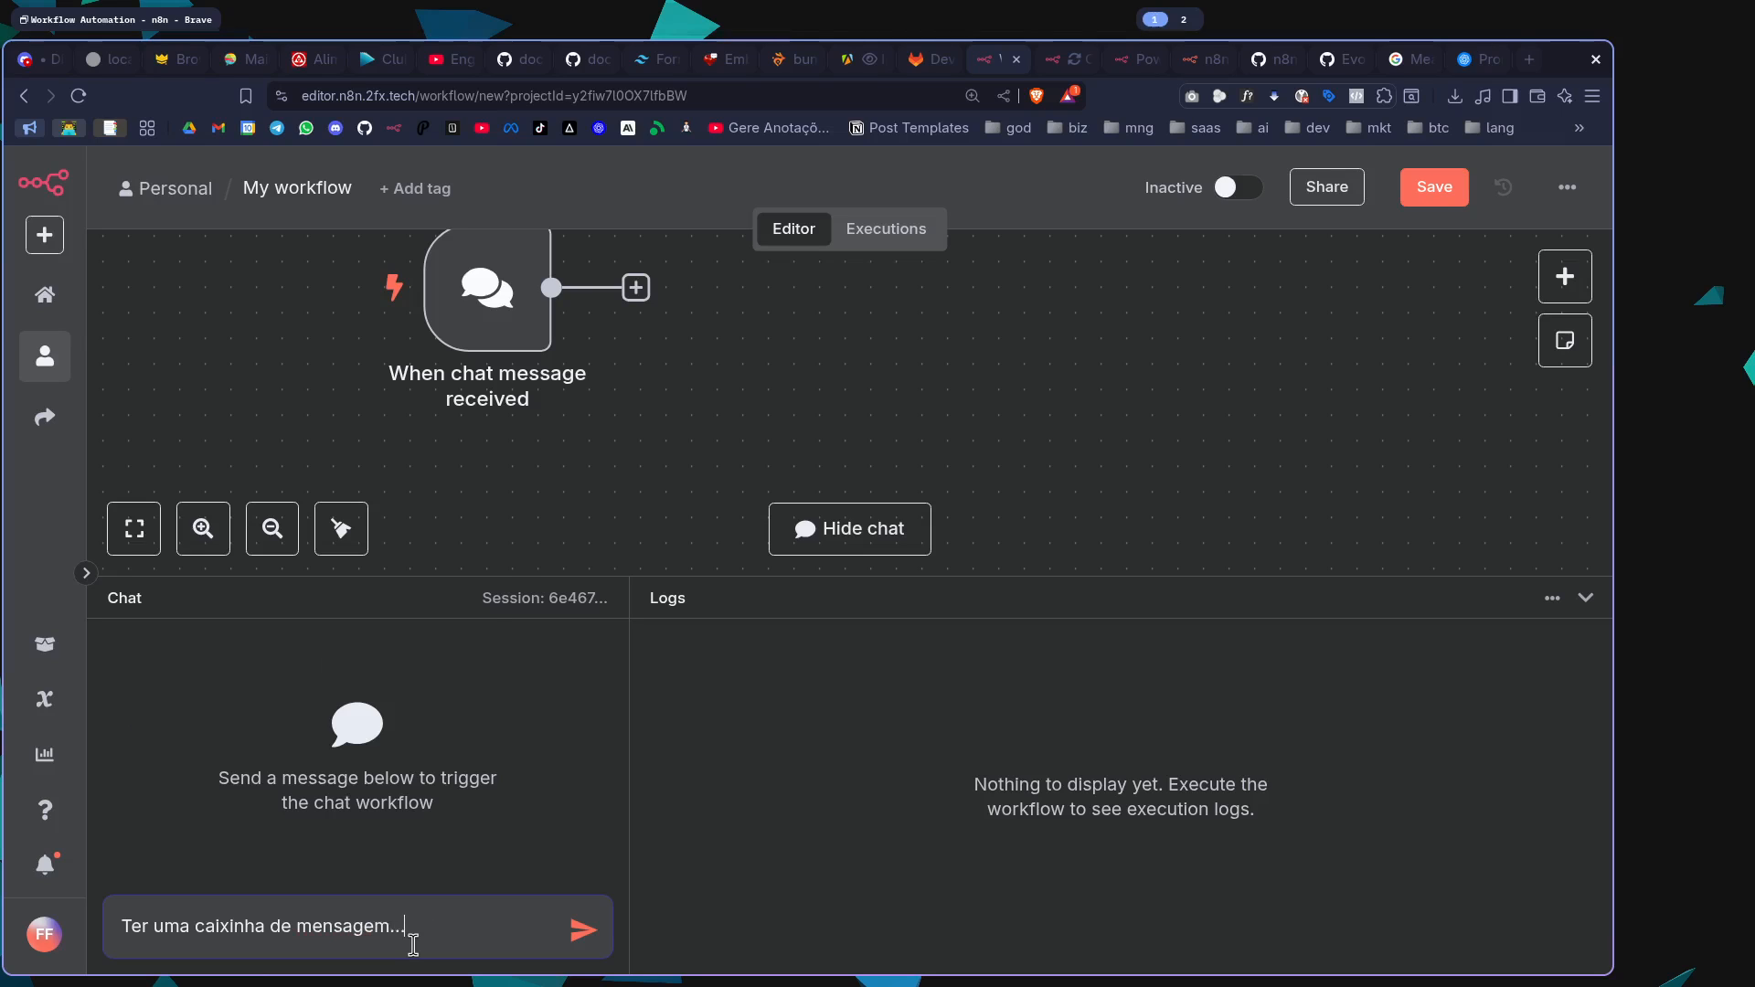
key(Return)
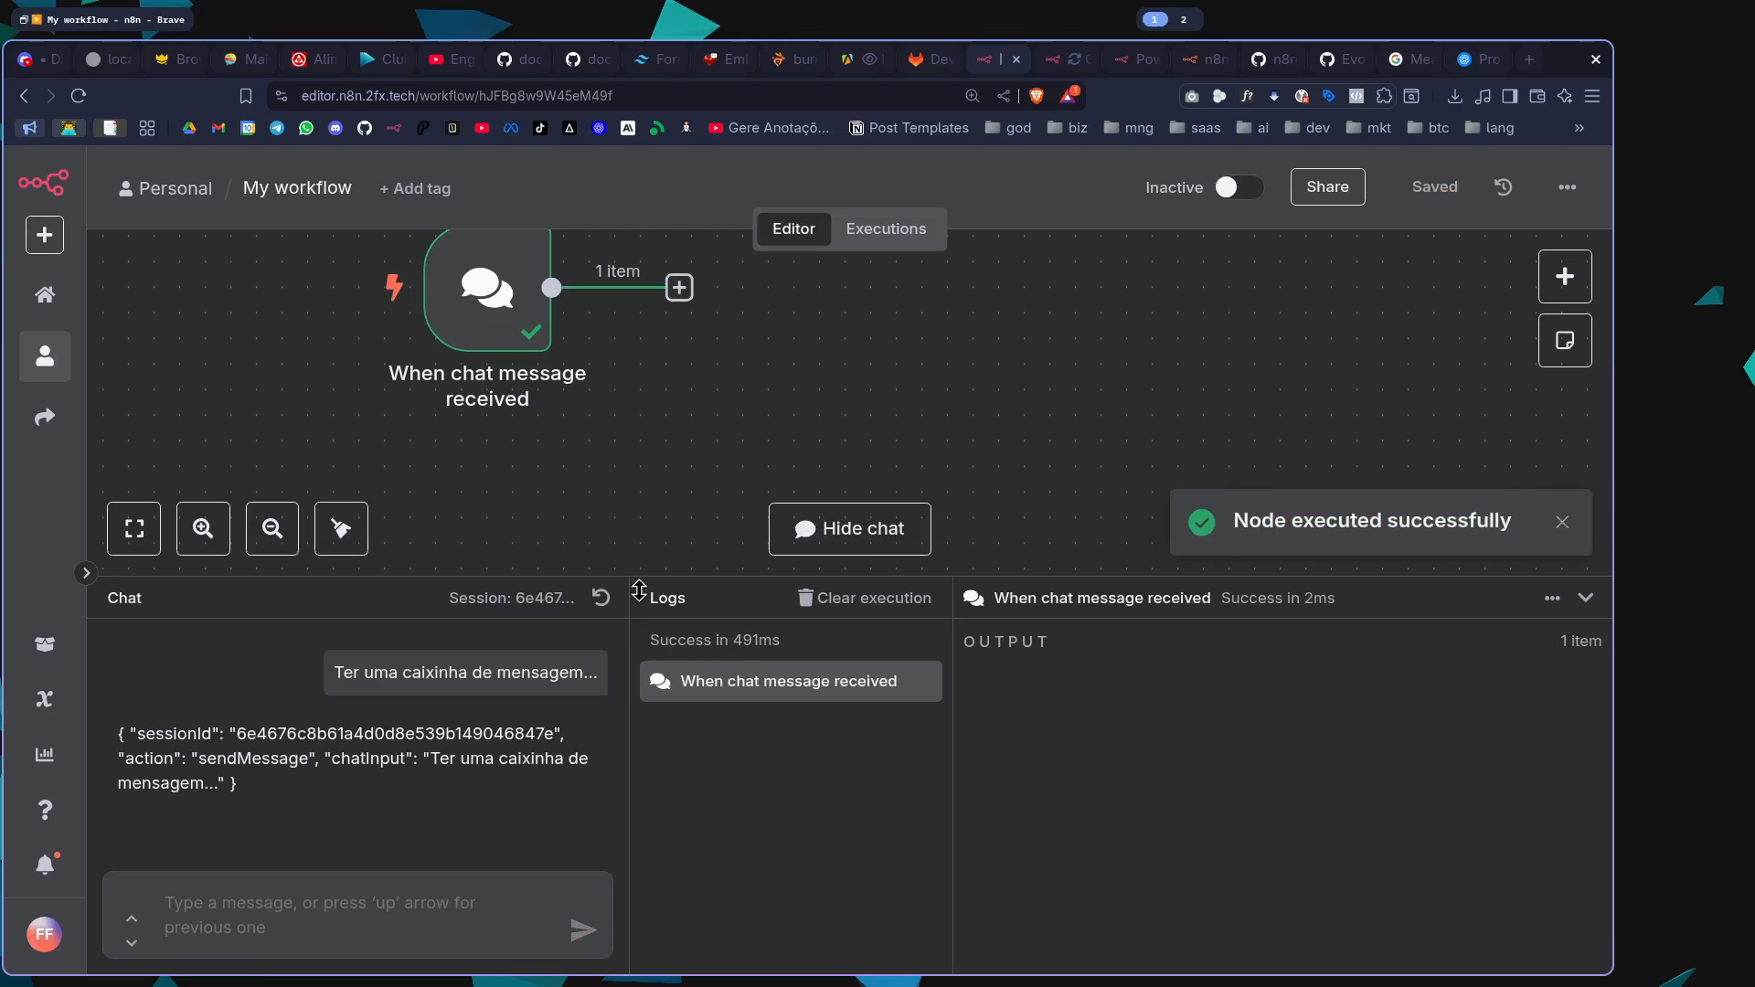
drag(645, 601, 645, 728)
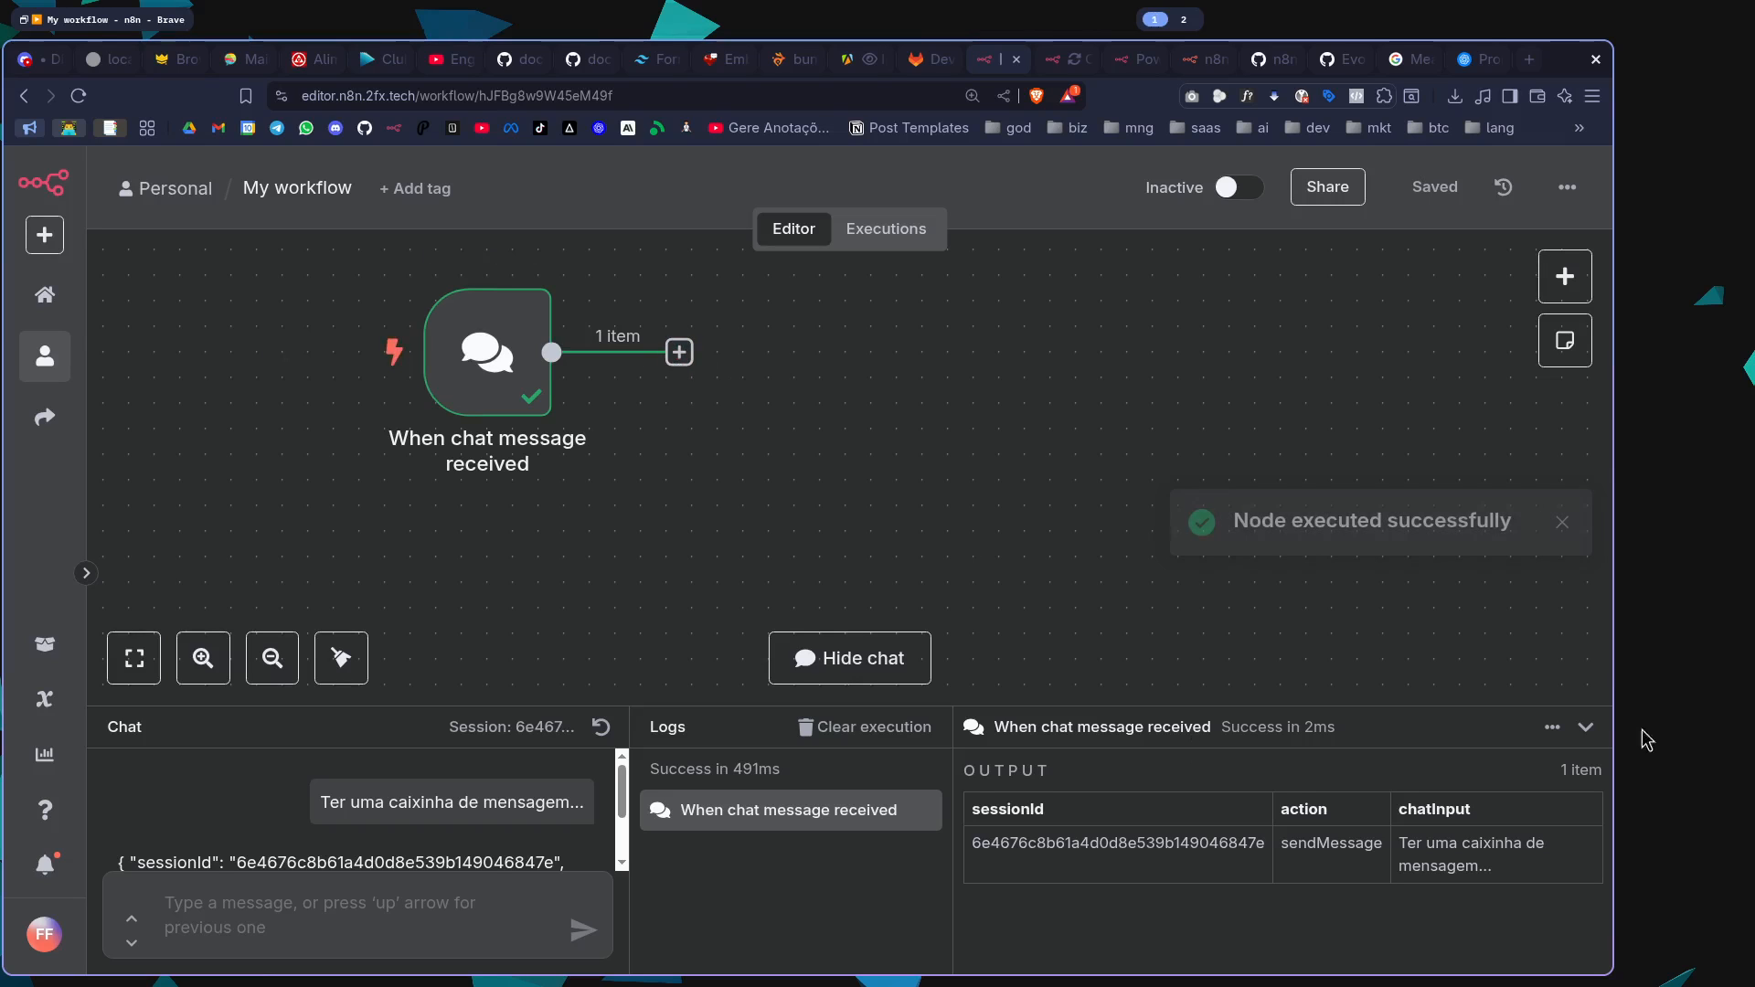
click(846, 662)
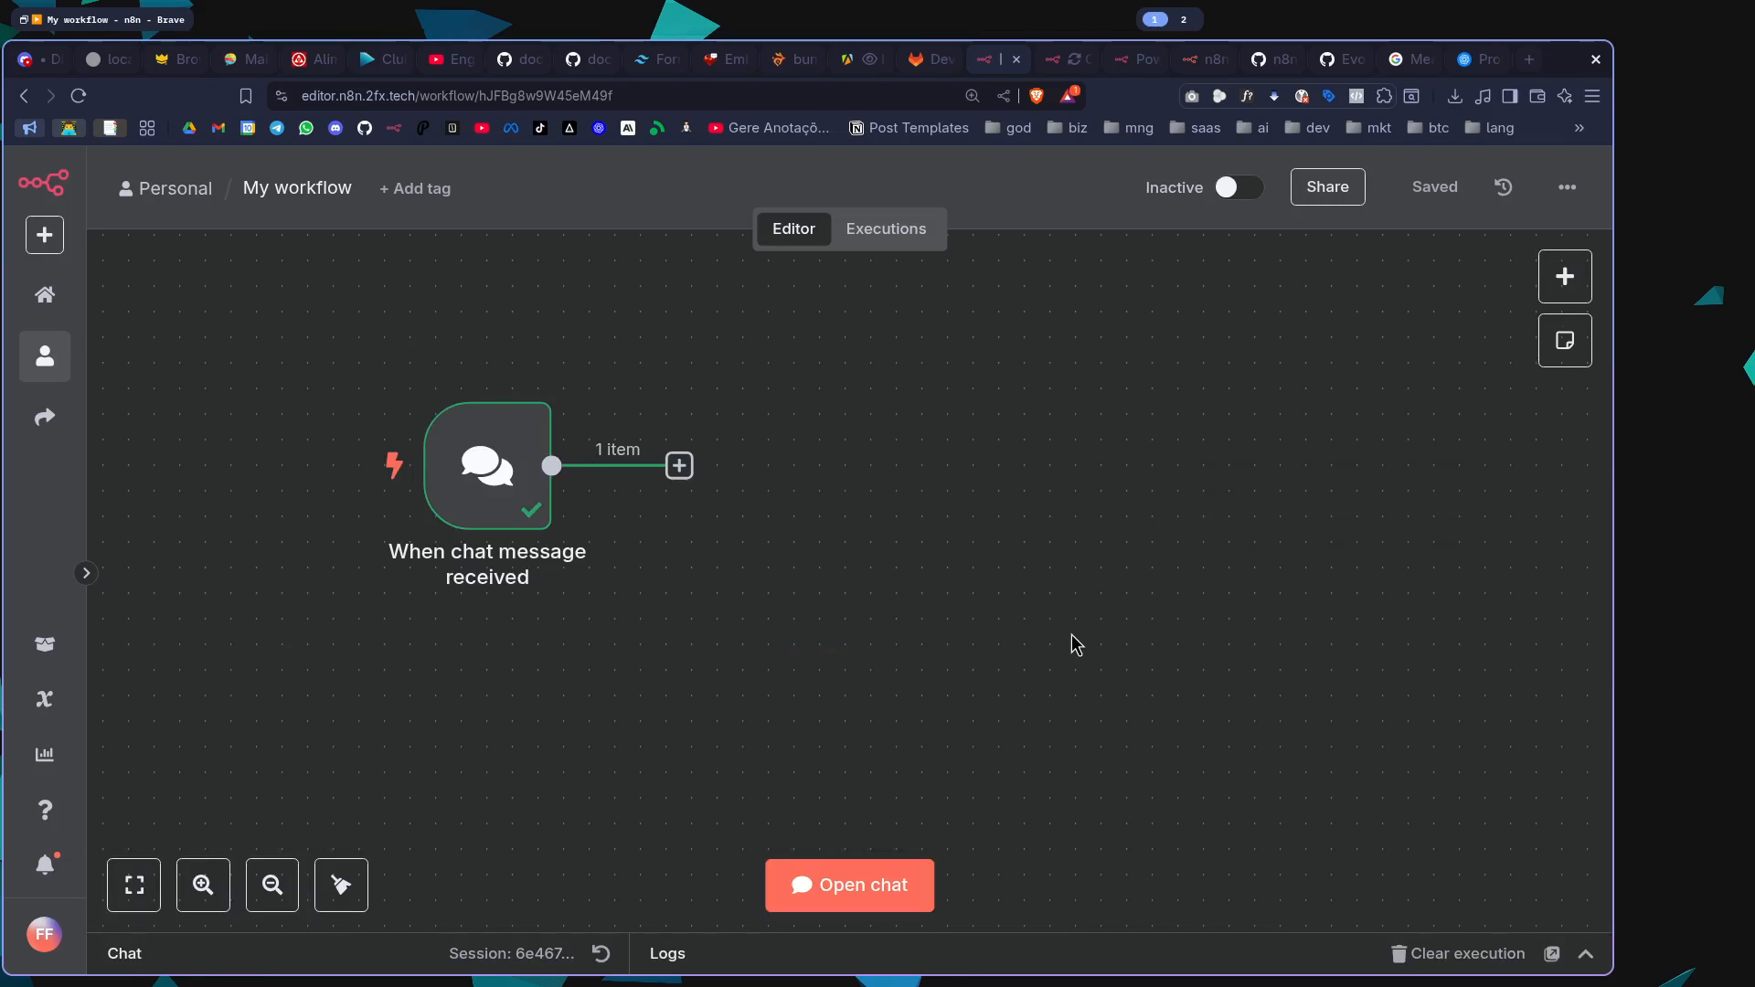
key(super+2)
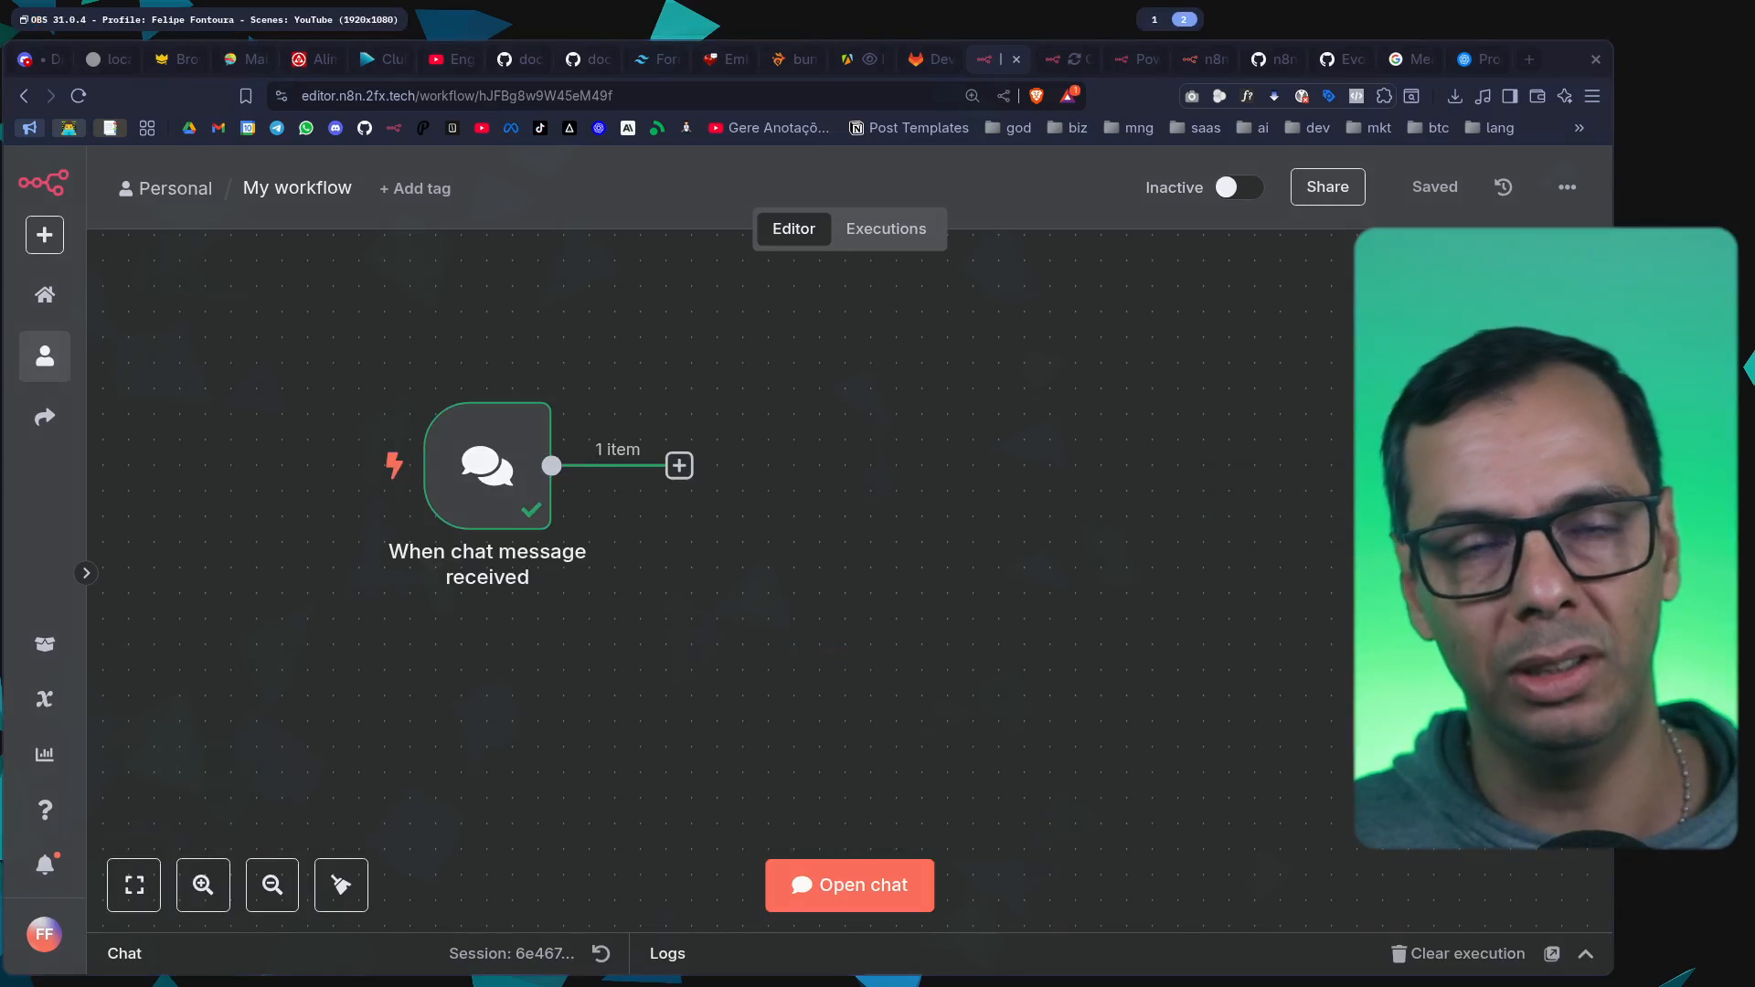
key(super+1)
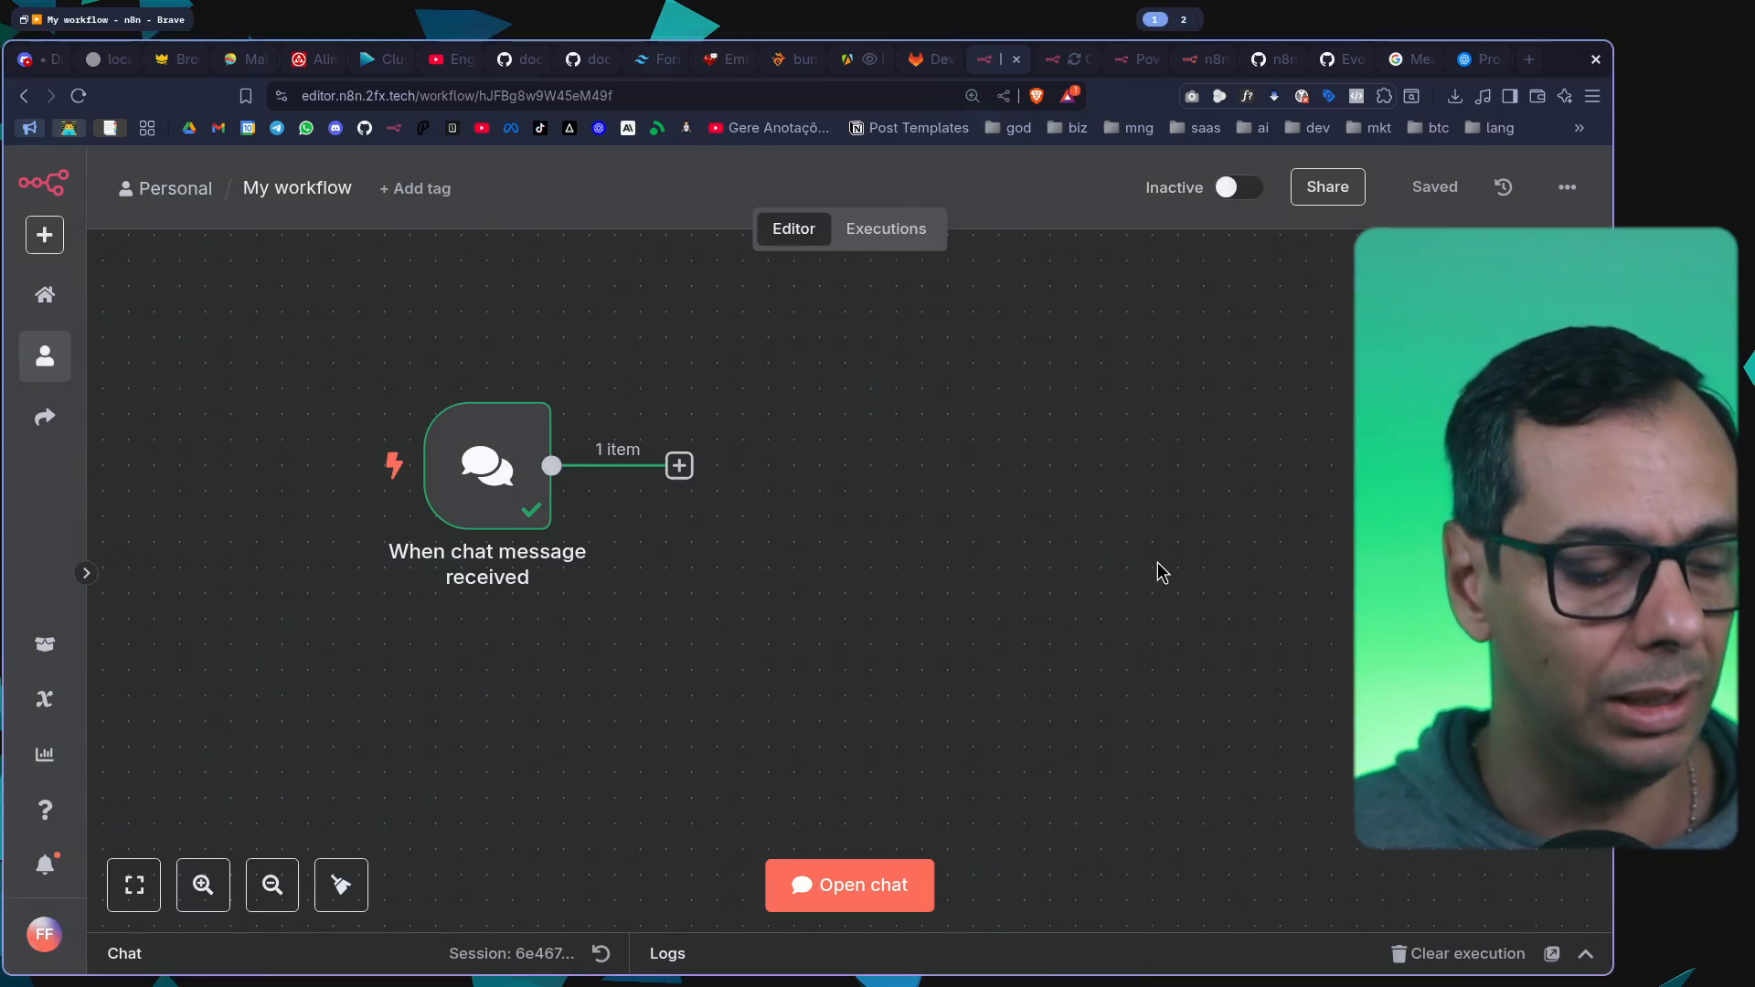
Look through the AI nodes available to follow the chat trigger, and close the node list
click(678, 465)
key(super+2)
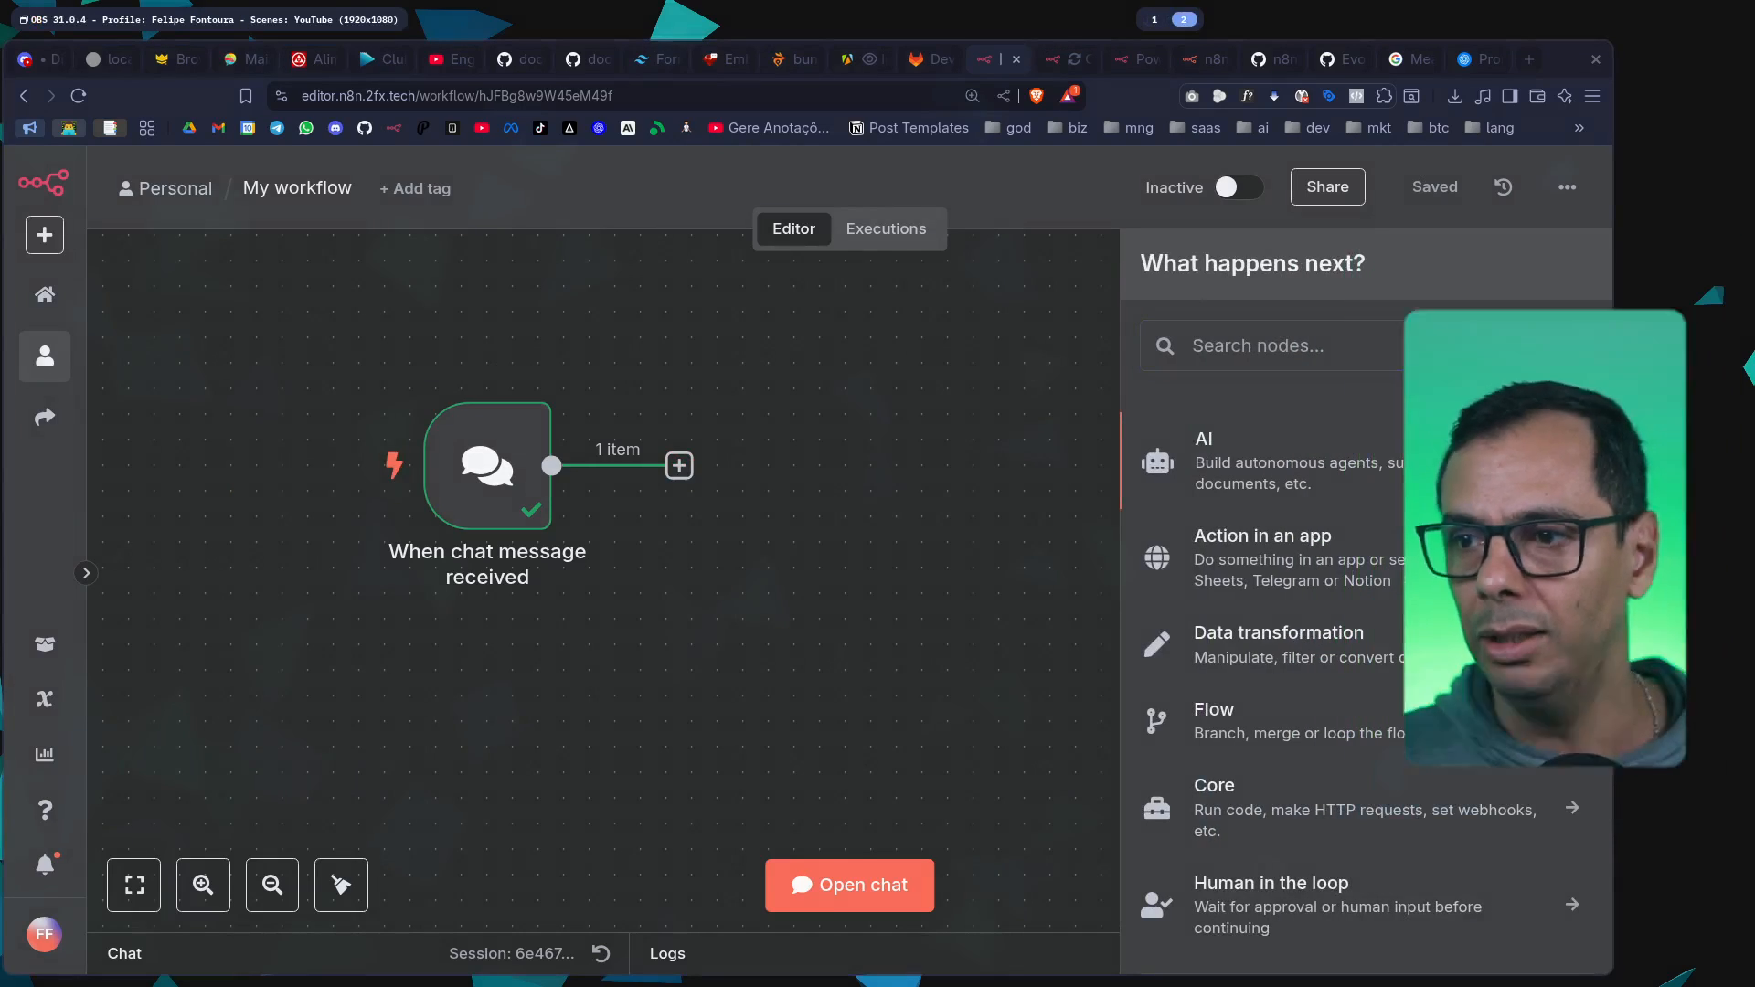
key(super+1)
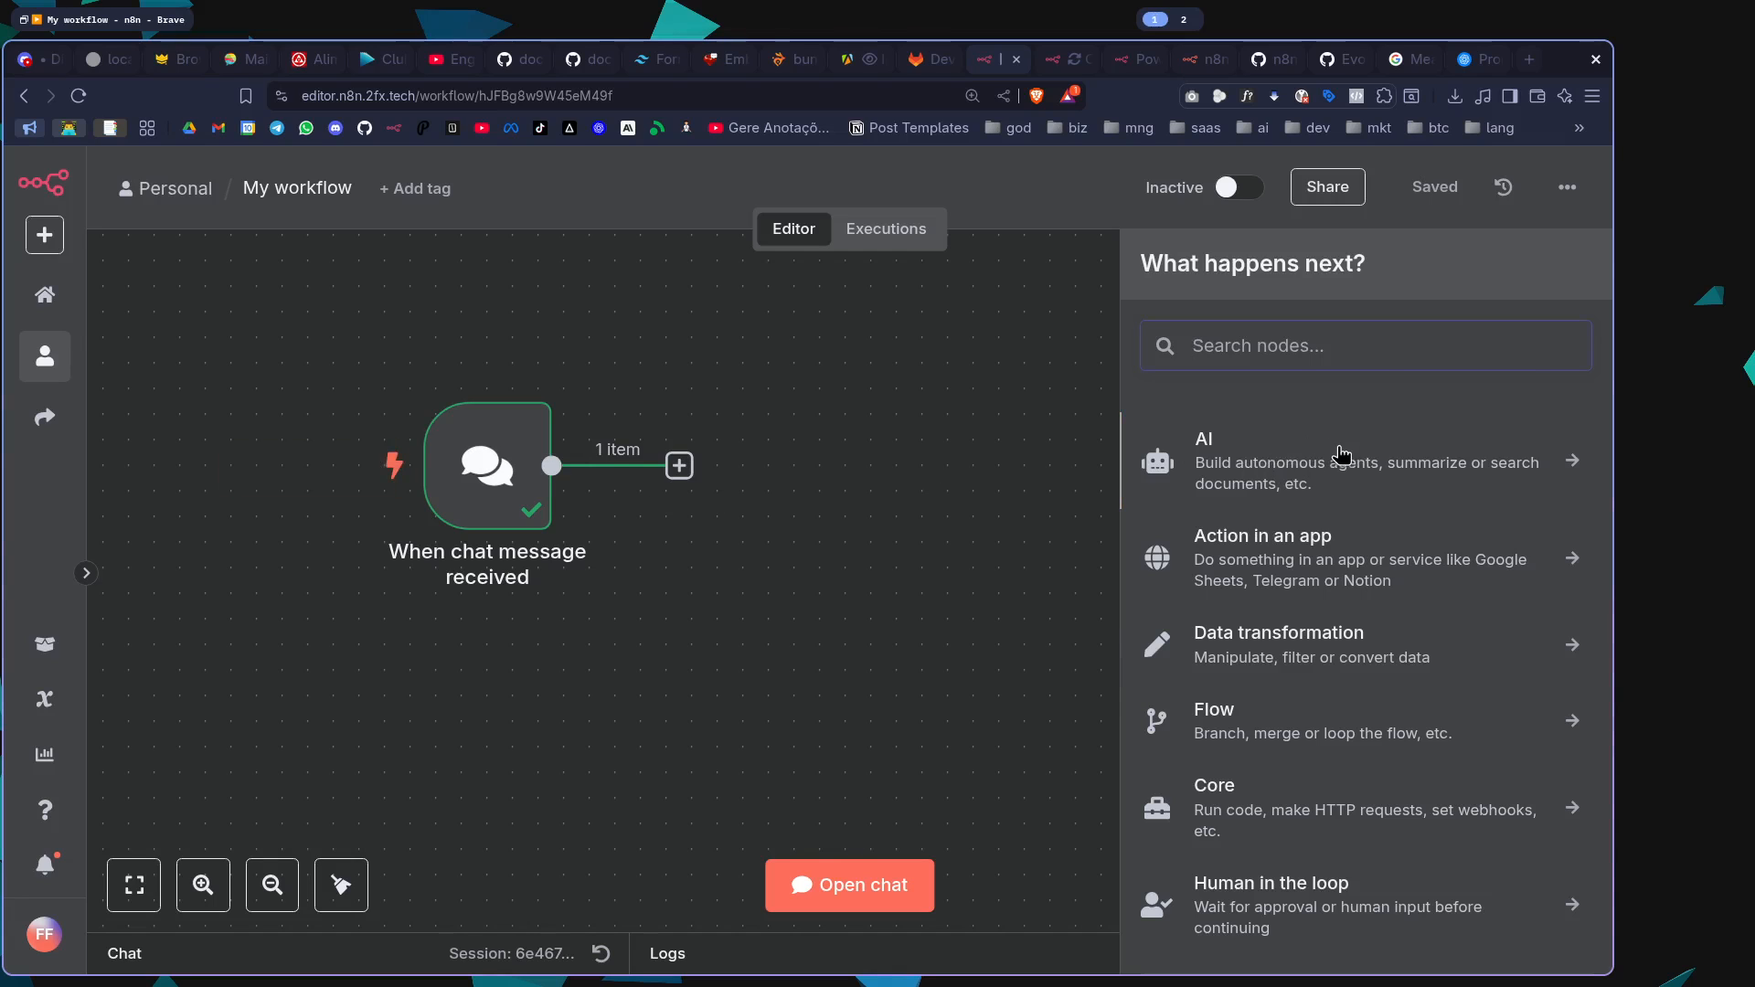
click(1341, 454)
scroll(1308, 620, down, 3)
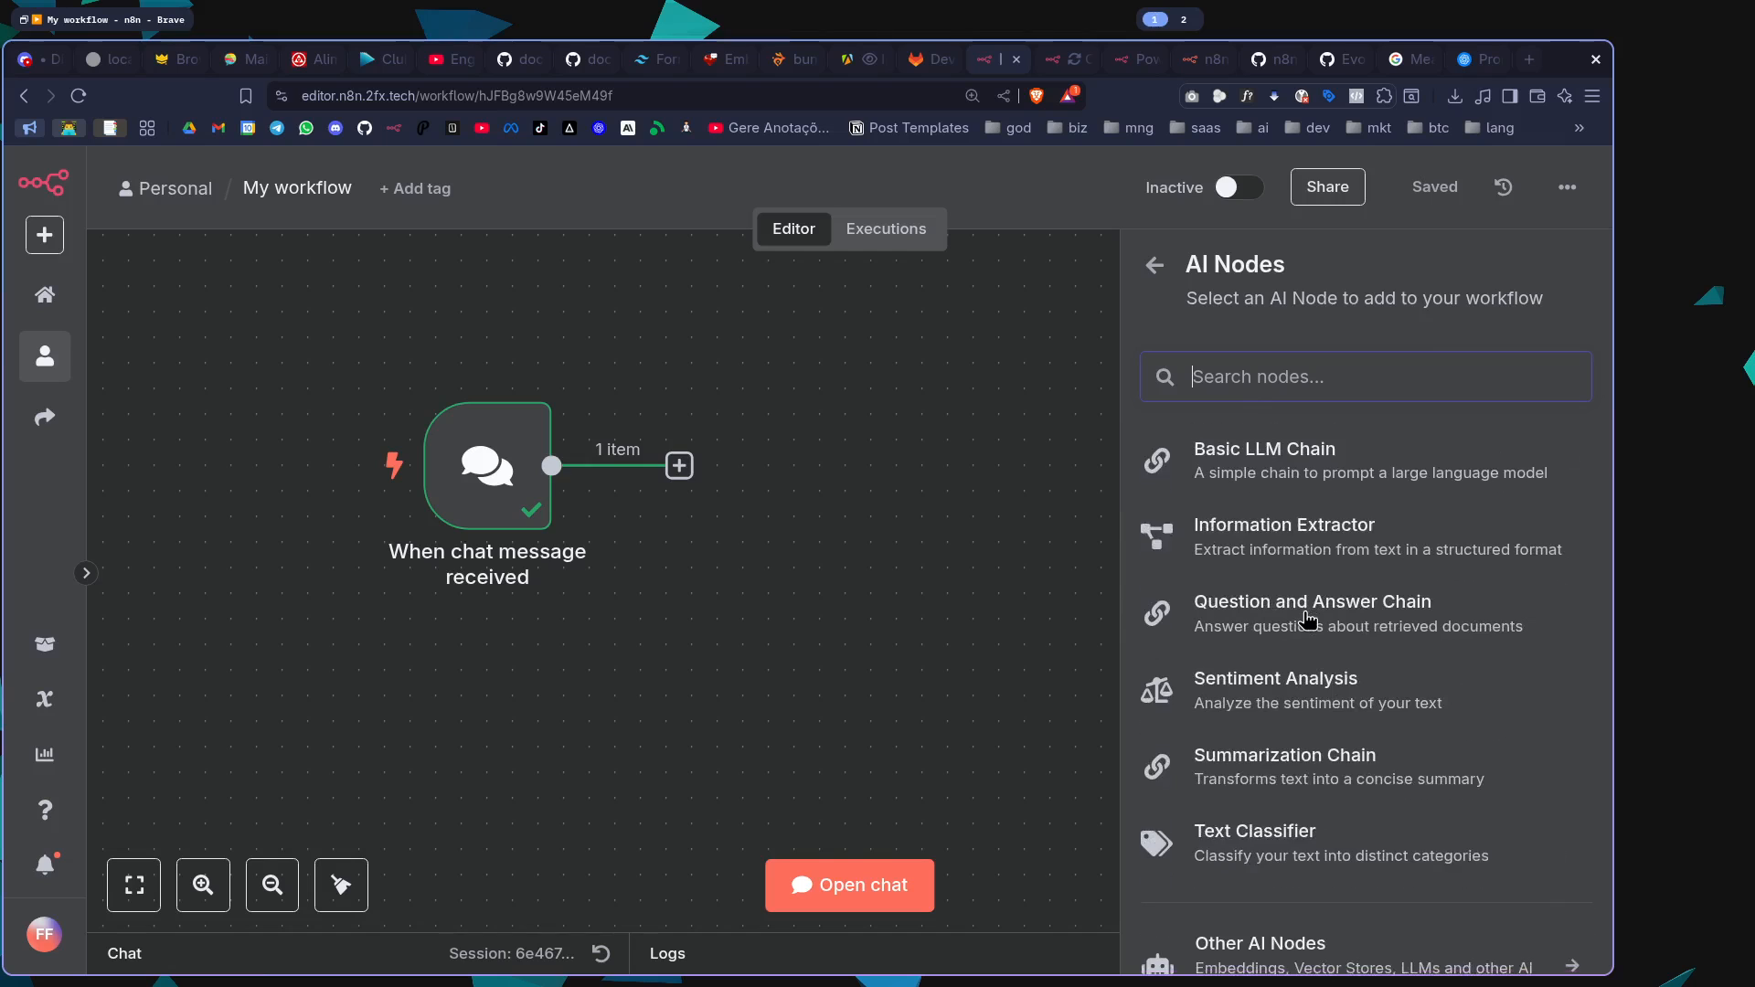
scroll(1309, 620, up, 3)
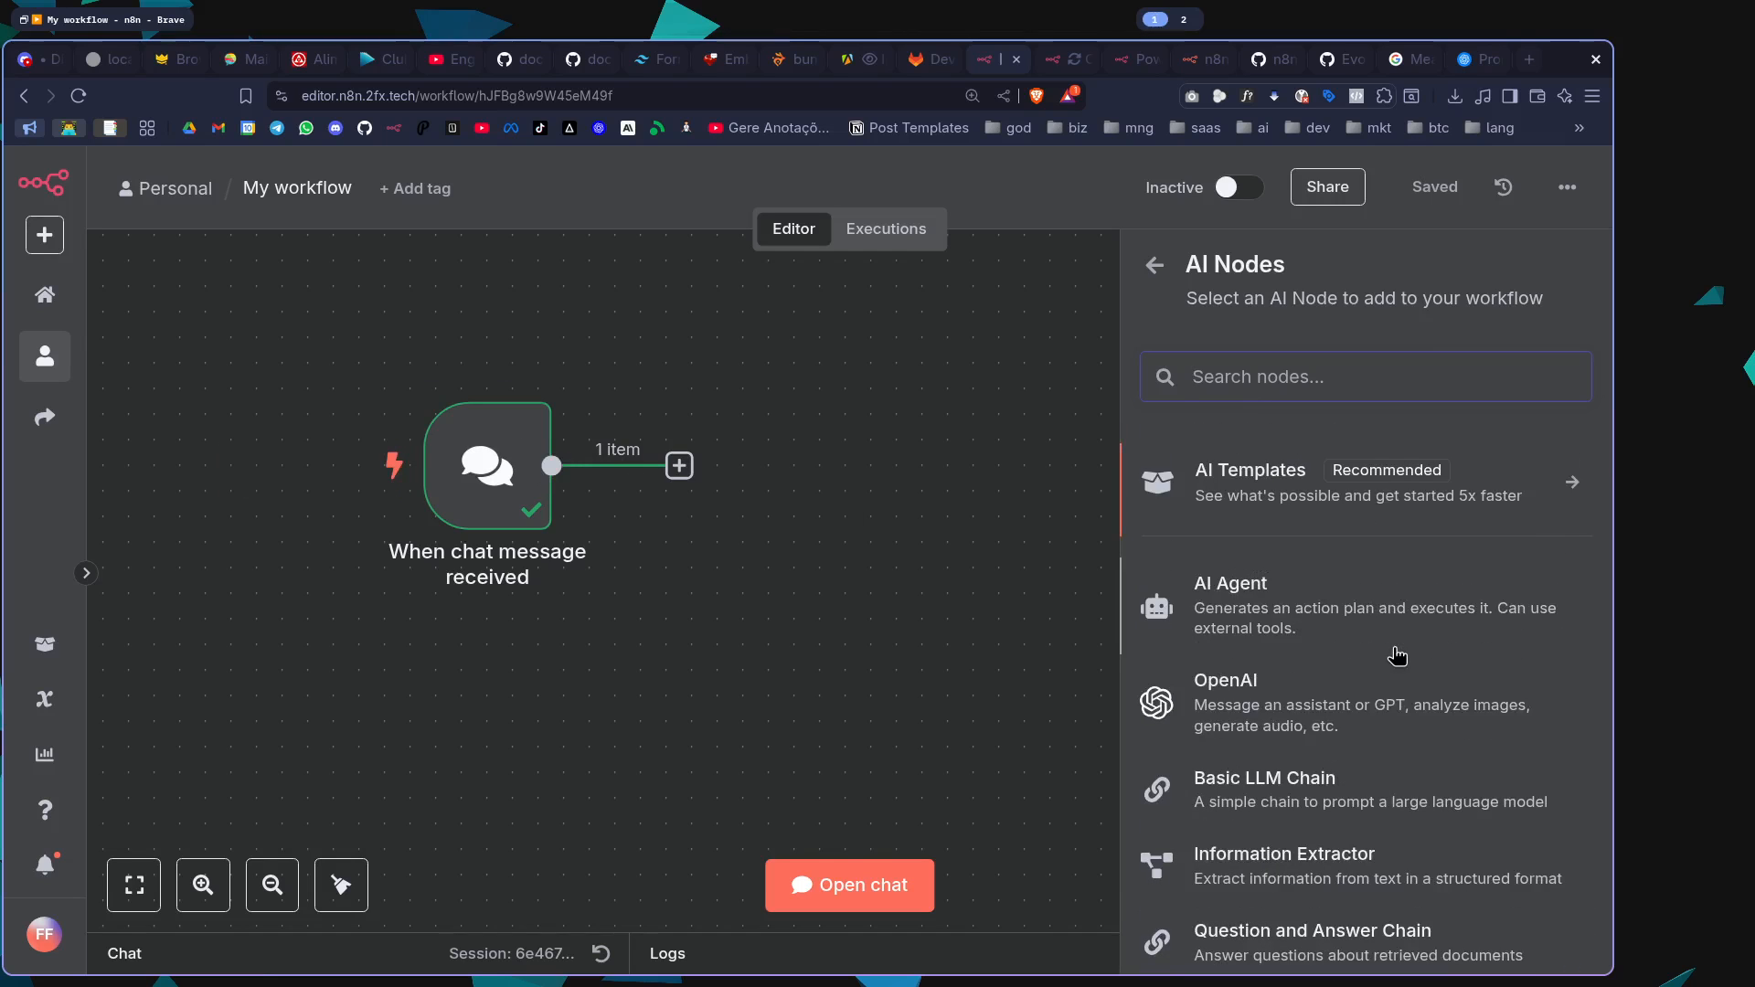
click(758, 476)
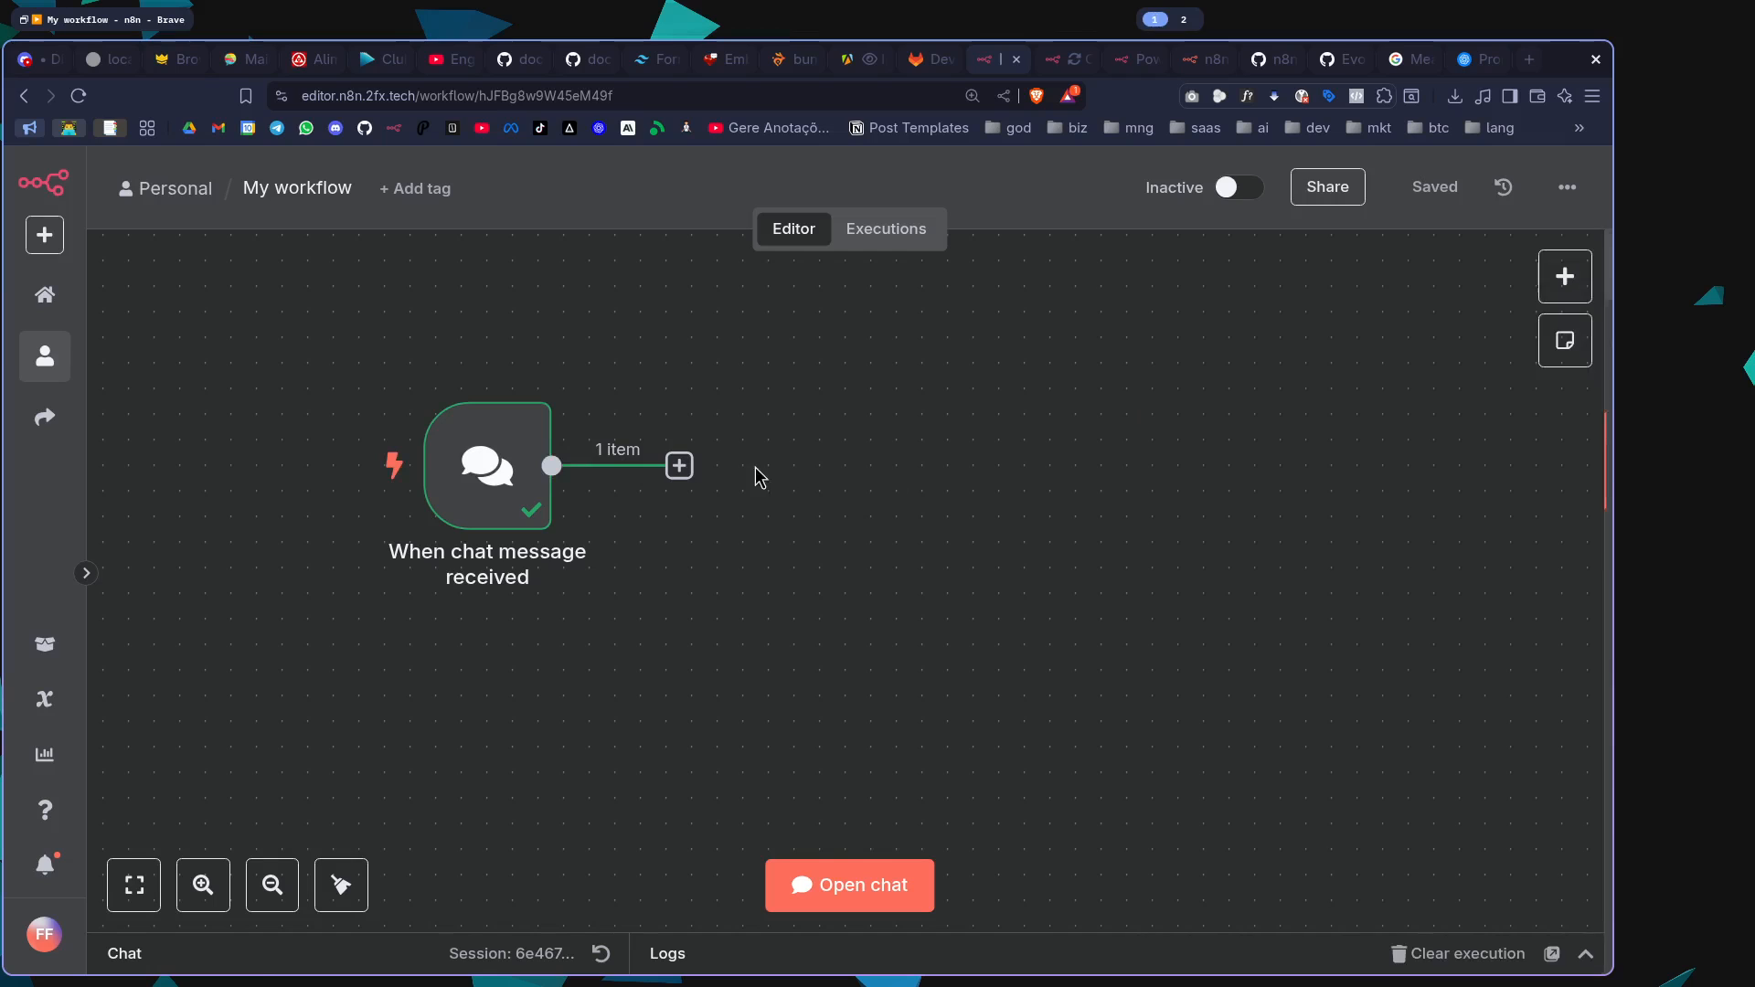
Review the next-step node categories and AI nodes, and add an AI Agent node after the chat trigger
click(681, 466)
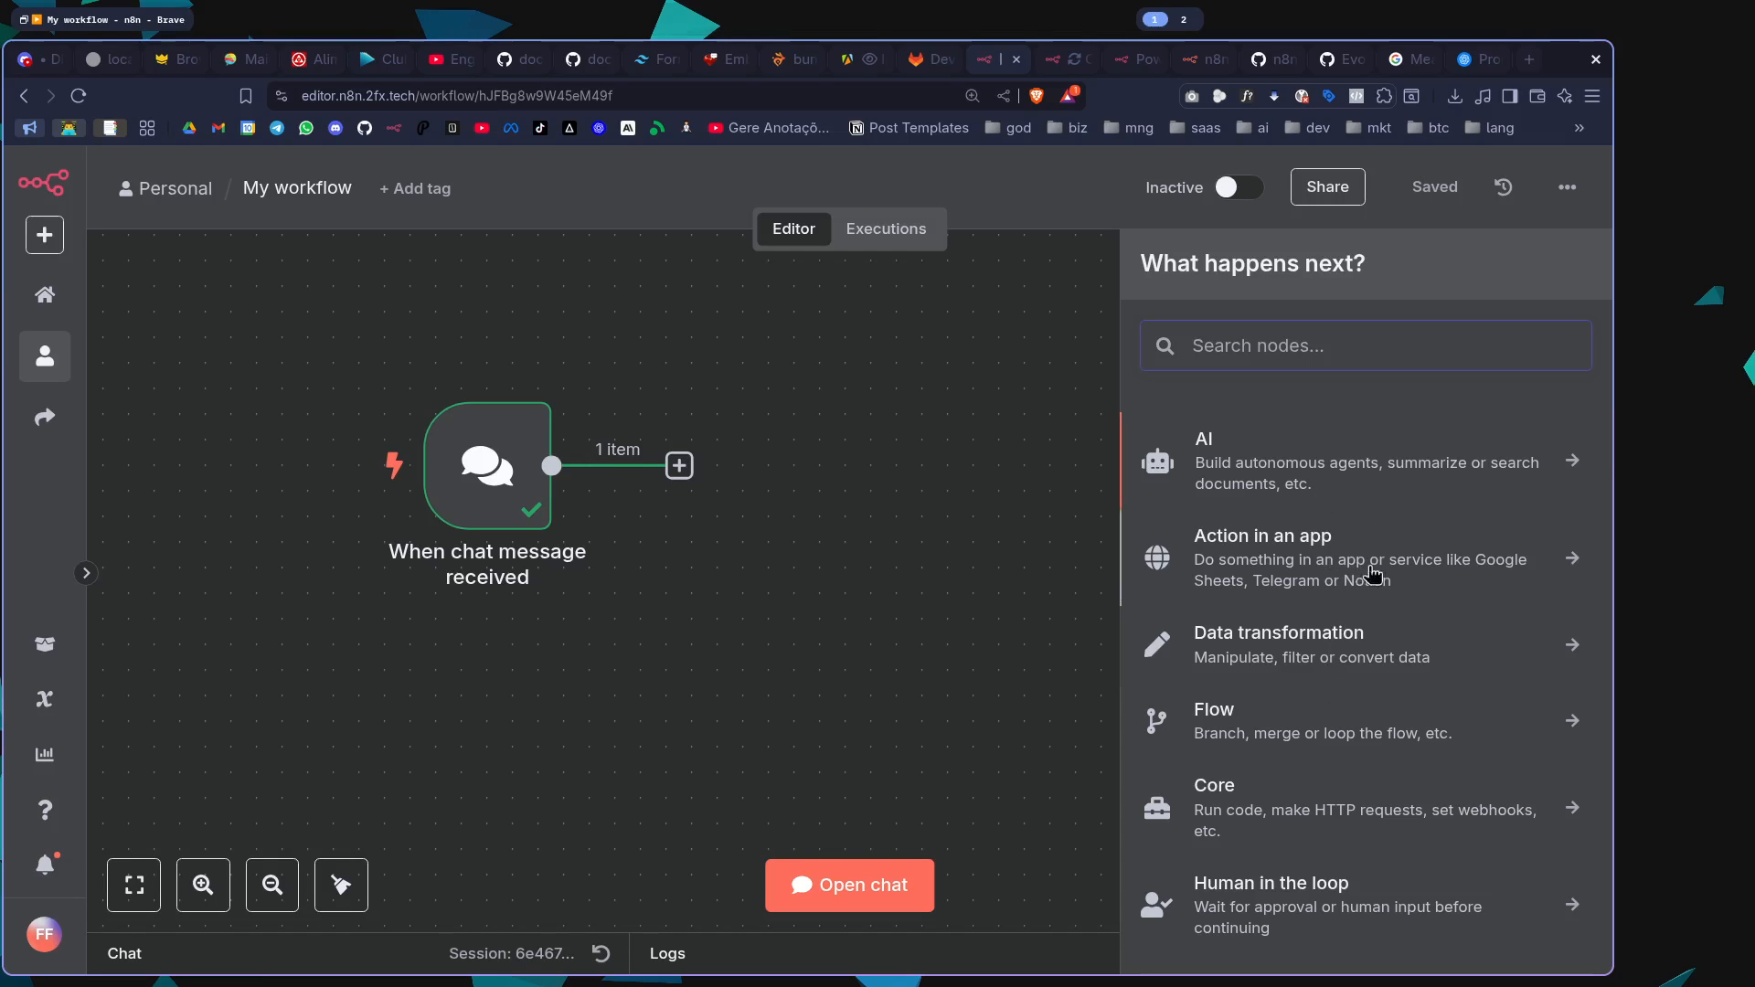
scroll(1362, 780, down, 1)
scroll(1361, 780, down, 2)
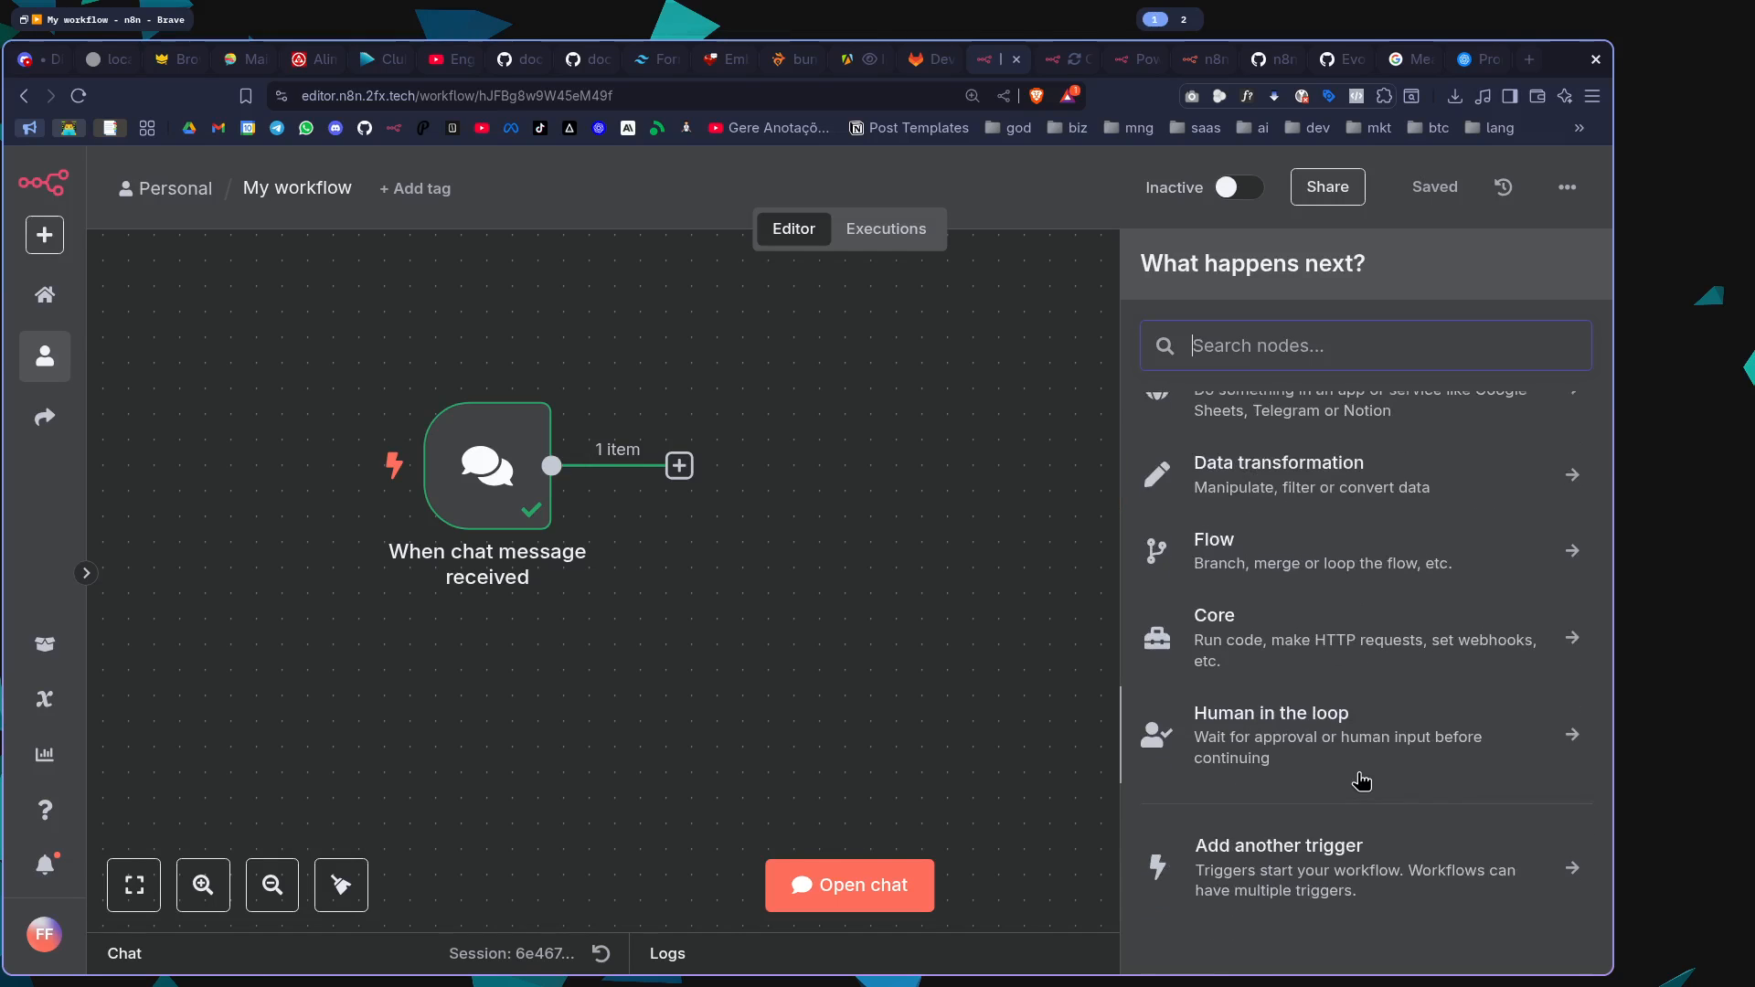
scroll(1362, 779, up, 3)
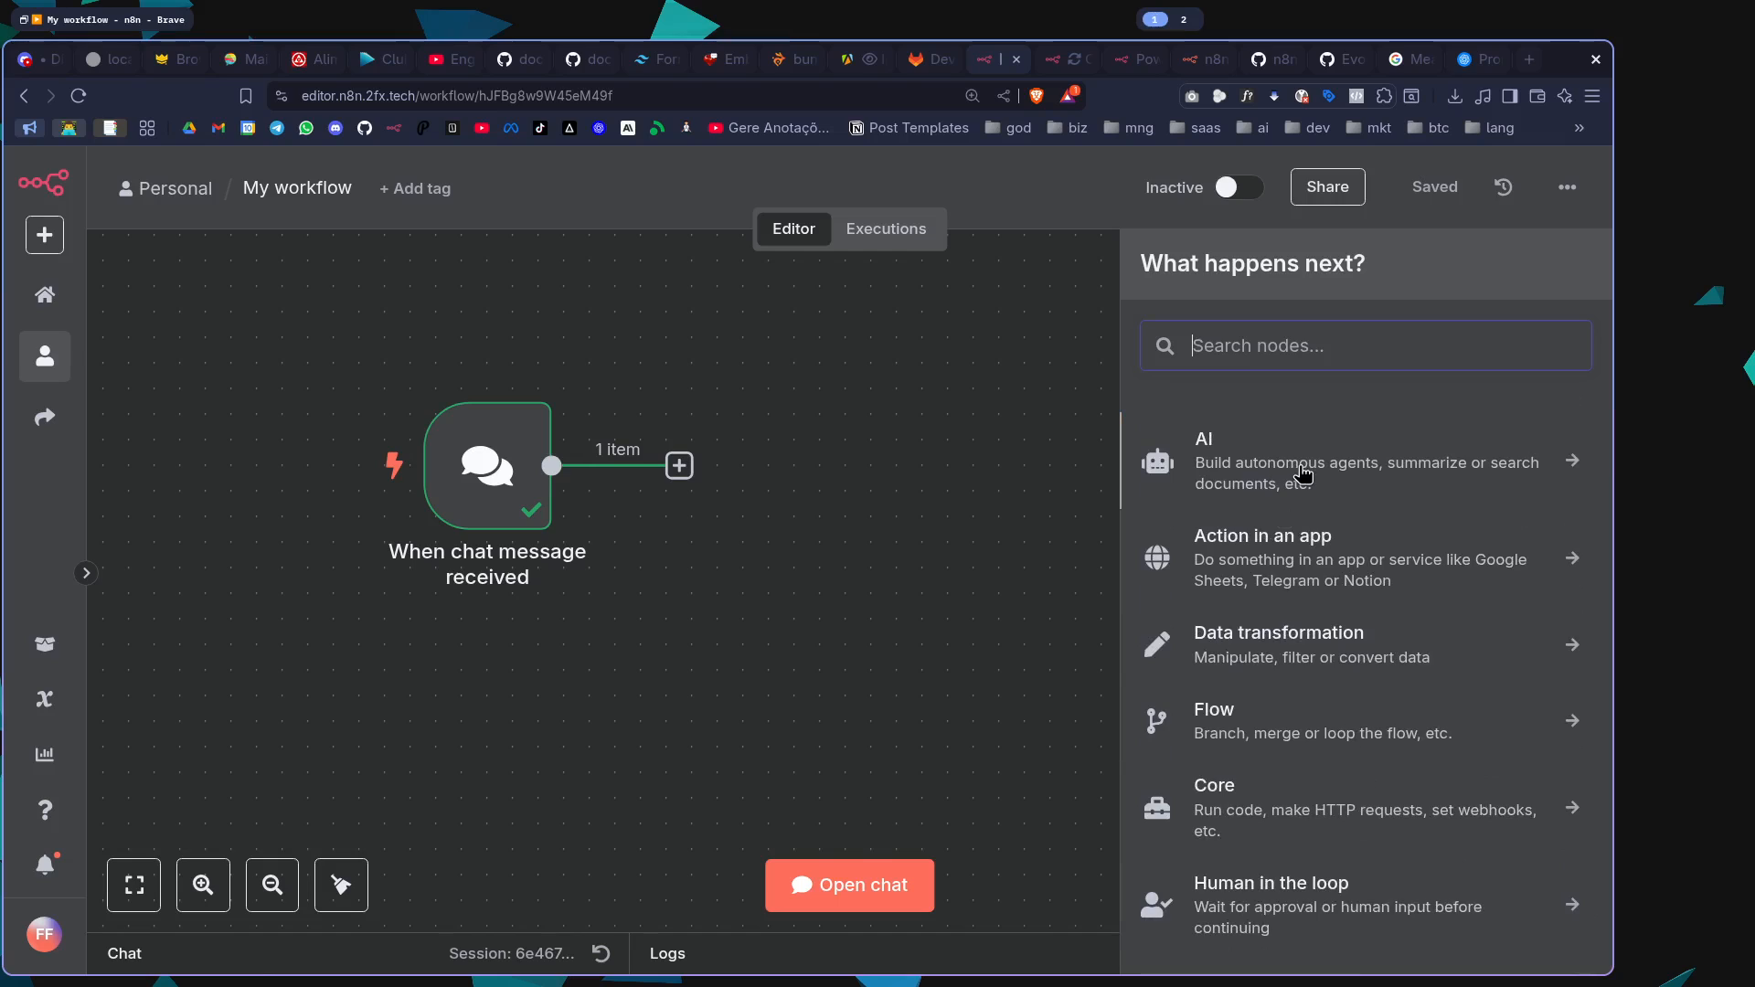
click(1177, 475)
scroll(1267, 565, down, 2)
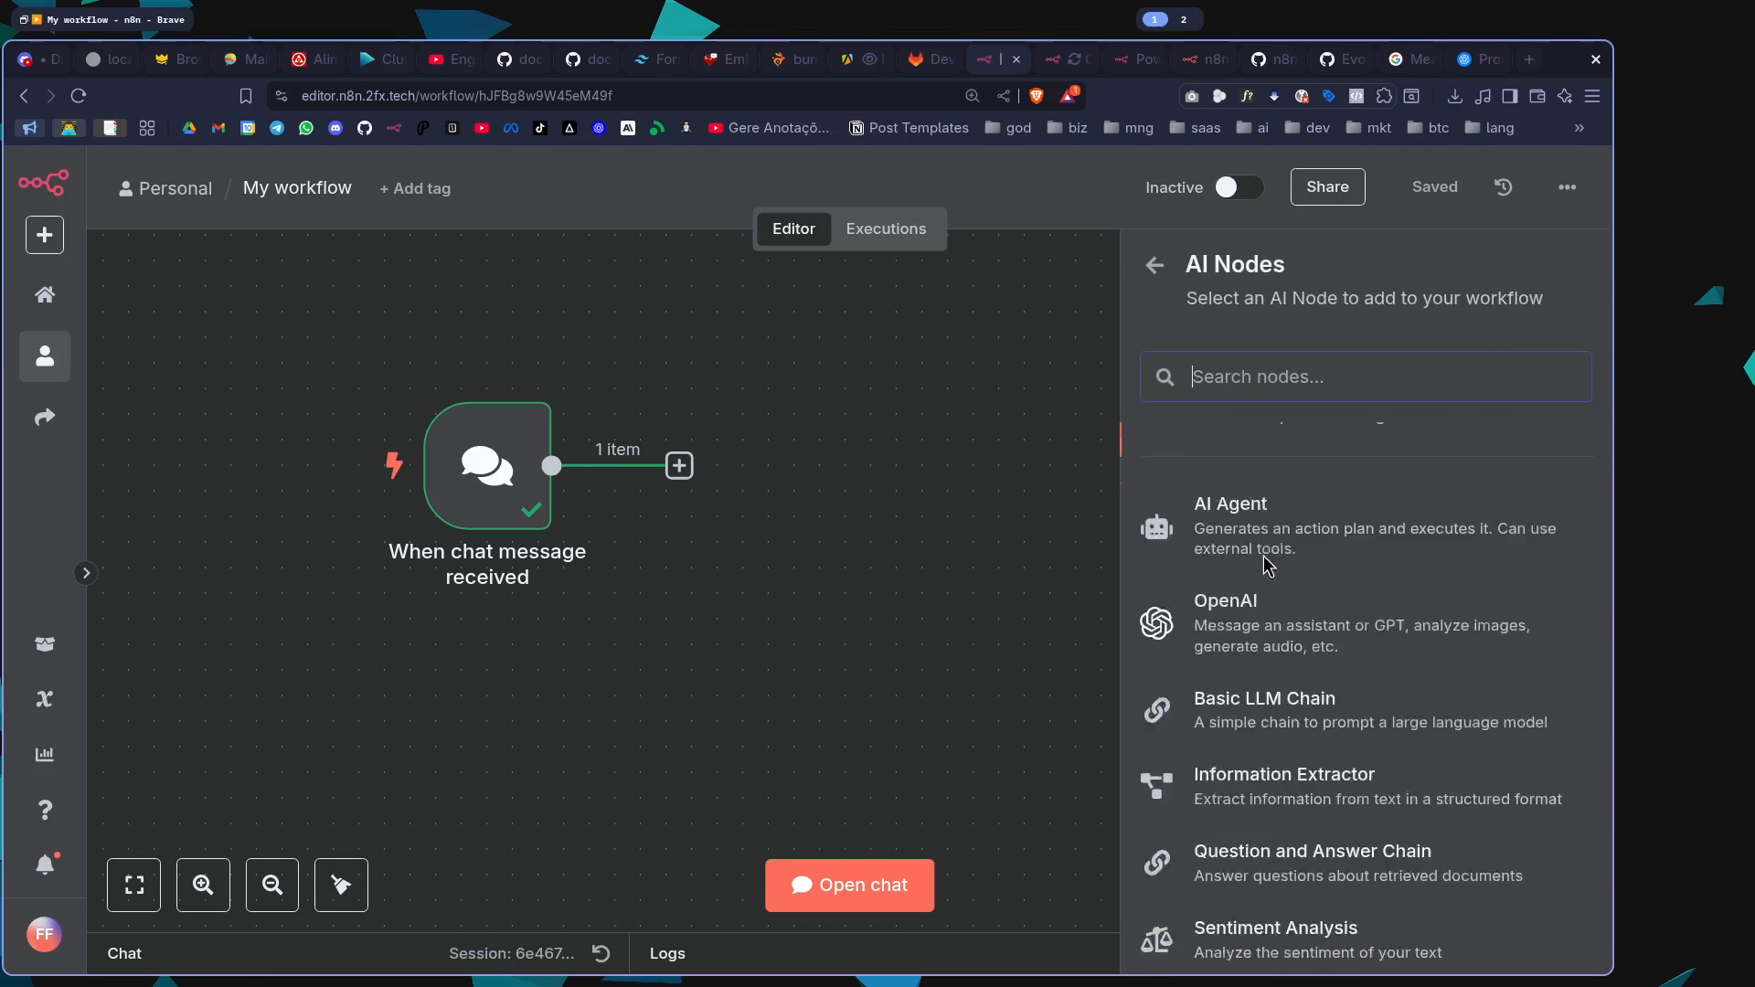
scroll(1268, 565, down, 4)
scroll(1267, 566, up, 5)
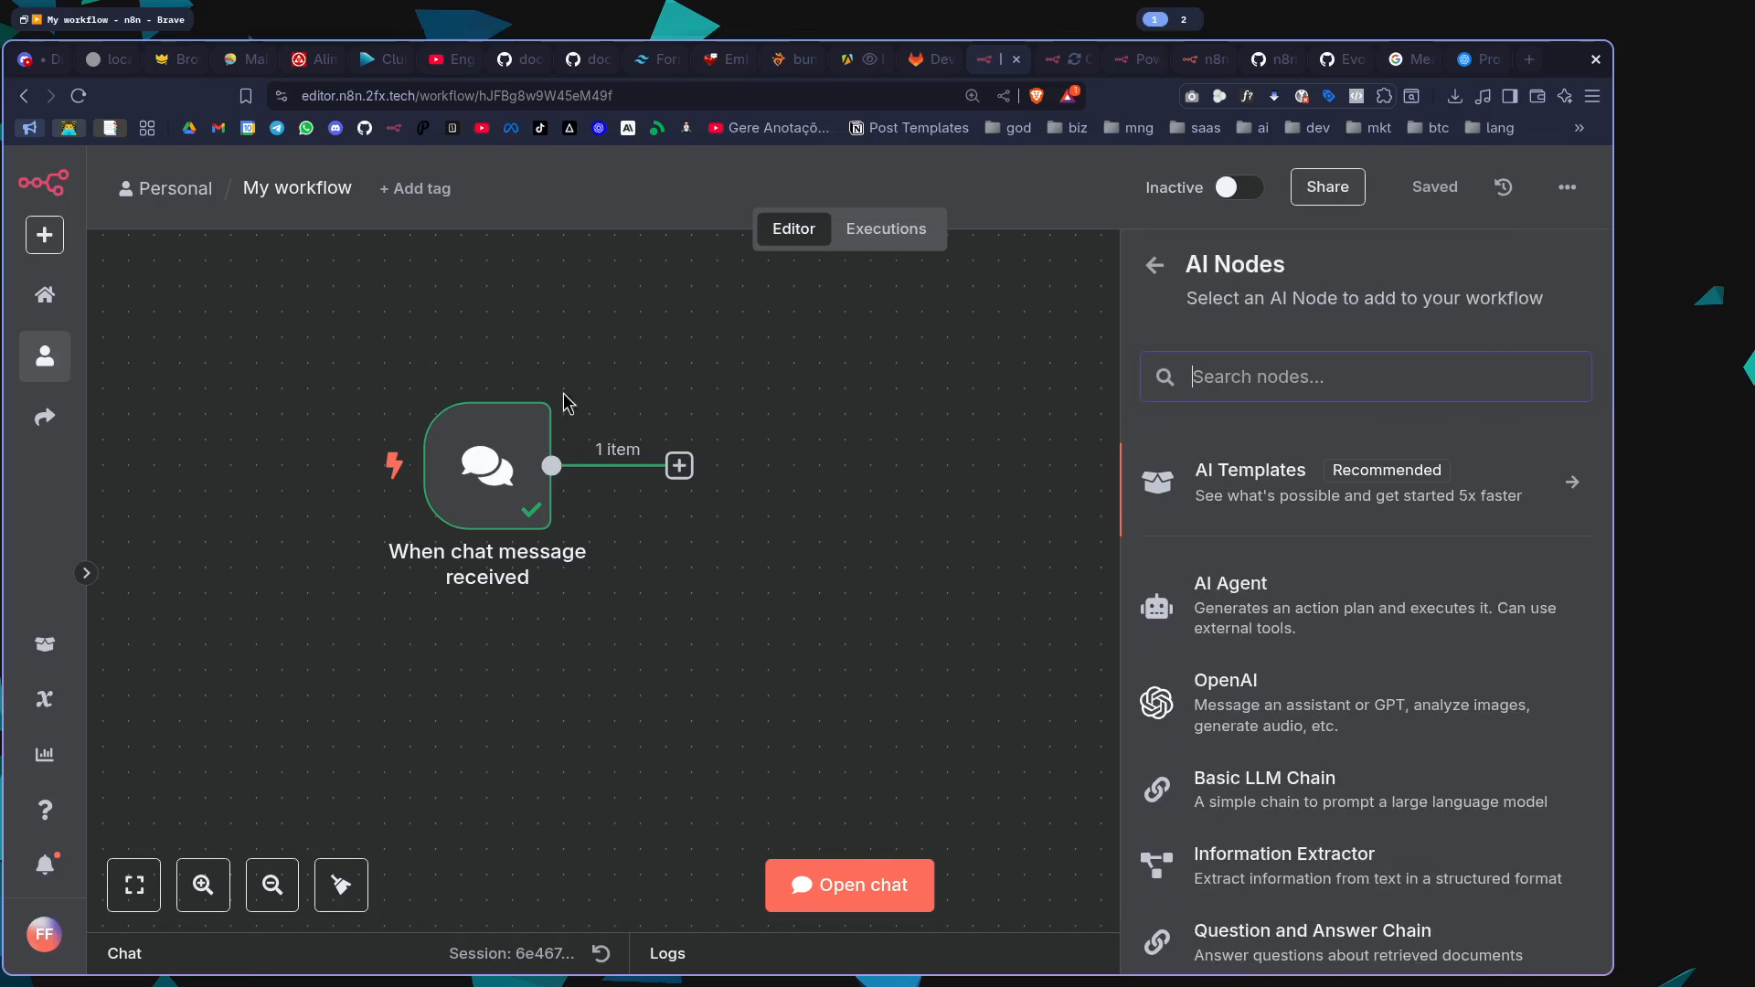
mouse_move(439, 514)
scroll(1357, 647, down, 5)
scroll(1356, 647, up, 5)
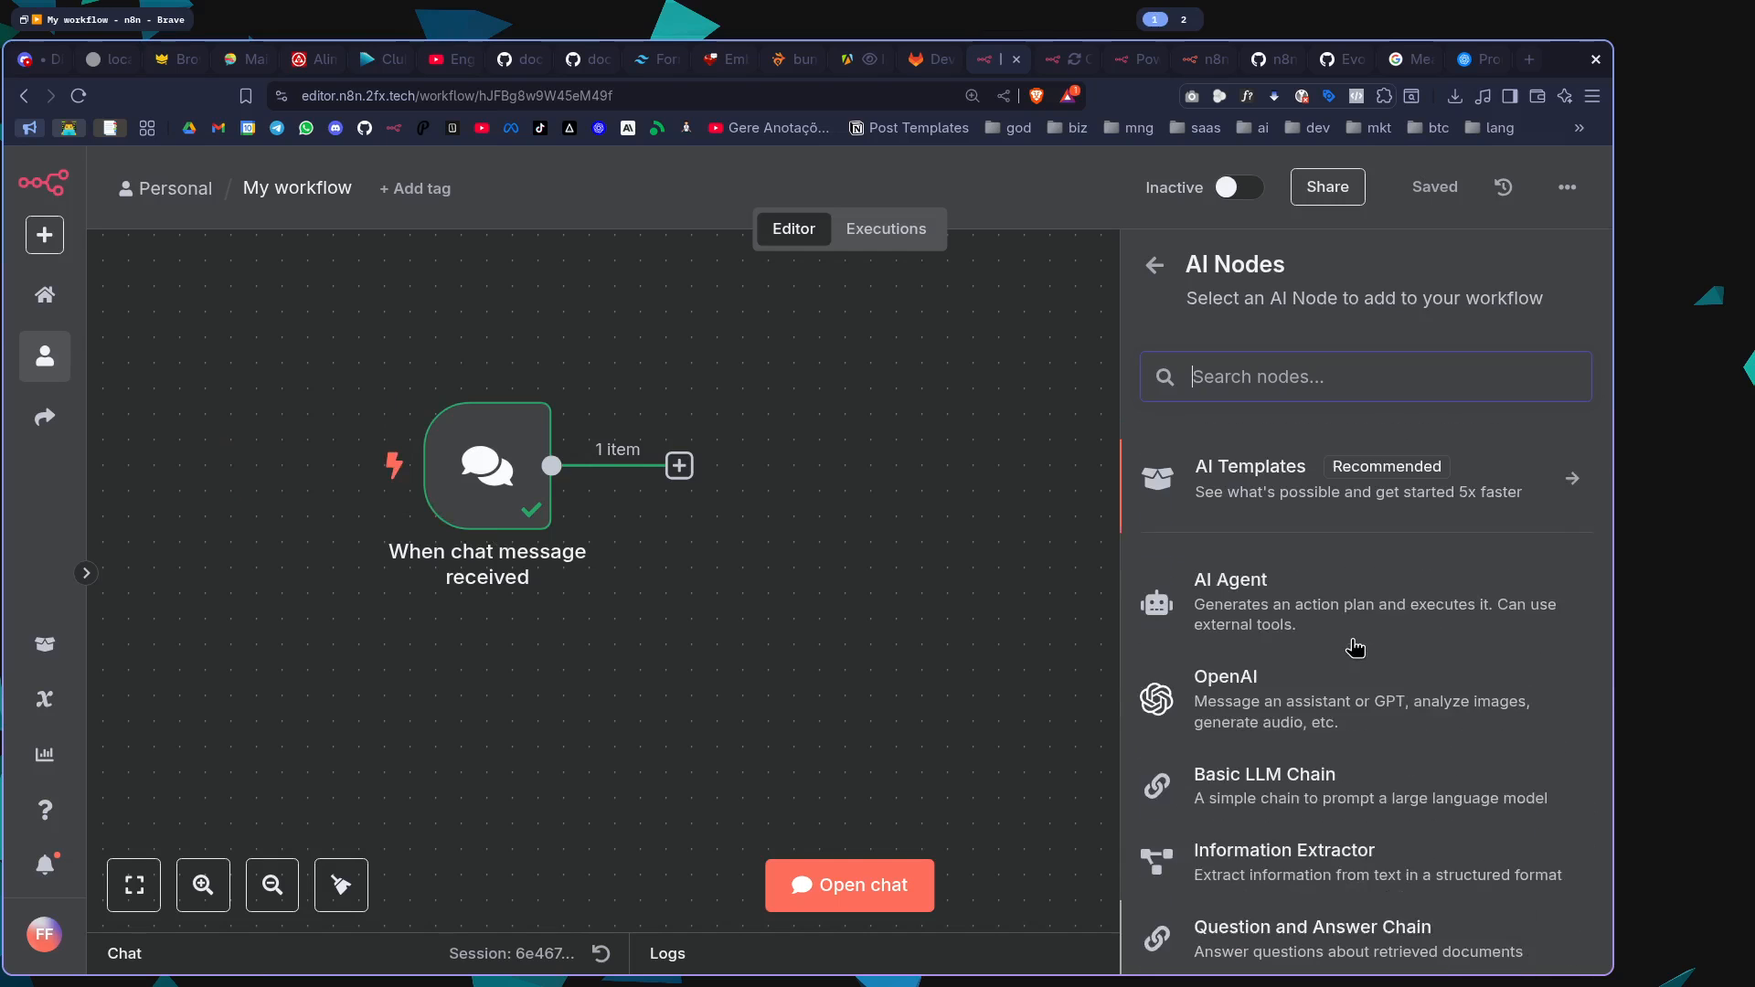
scroll(1356, 647, down, 5)
scroll(1355, 647, up, 3)
scroll(1355, 647, up, 2)
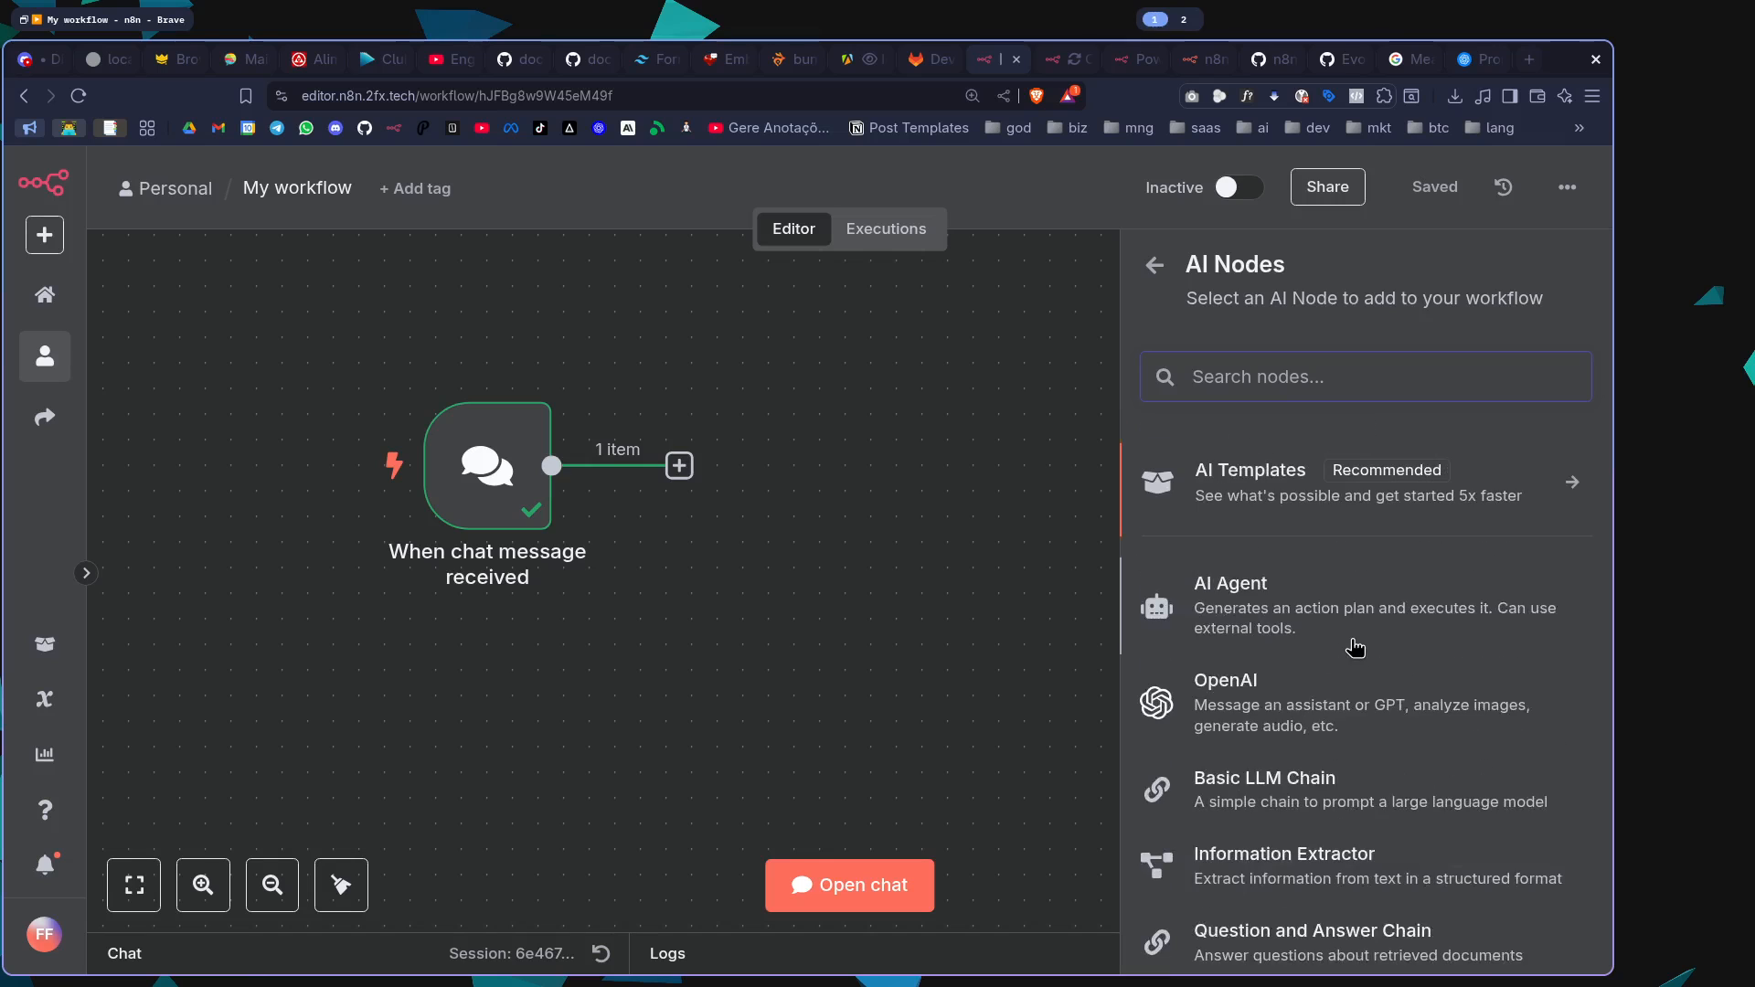
scroll(1355, 647, down, 2)
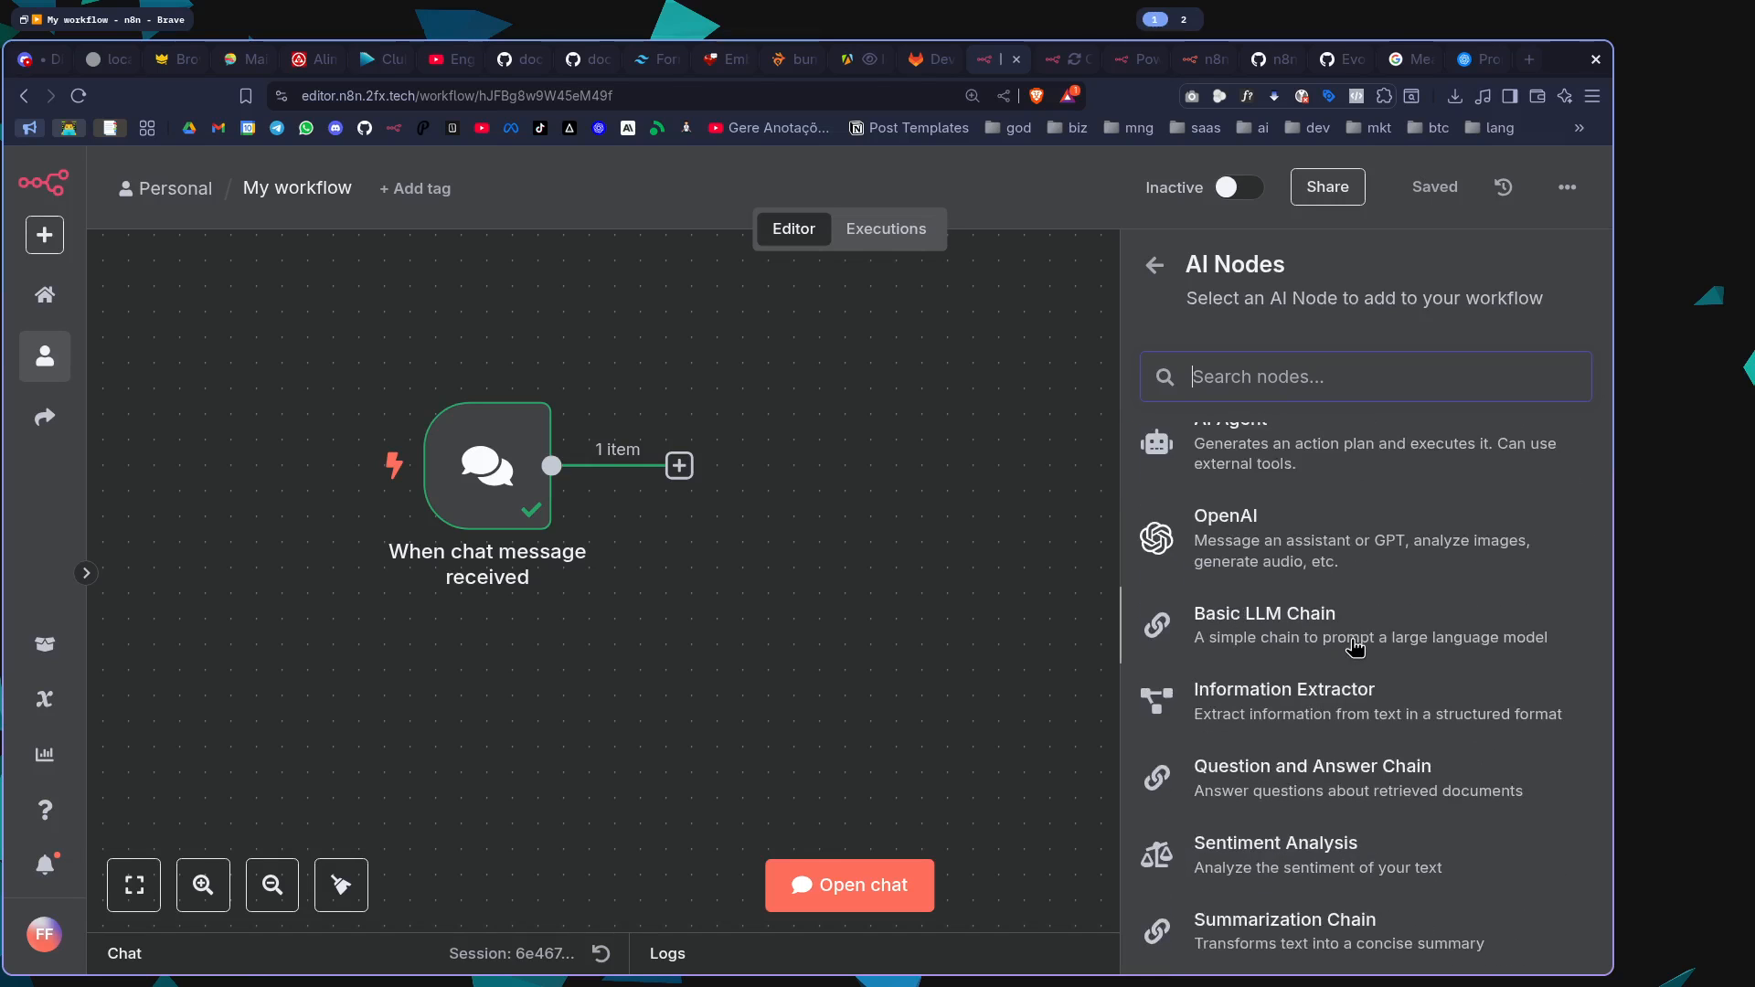
scroll(1355, 647, down, 3)
scroll(1355, 647, up, 5)
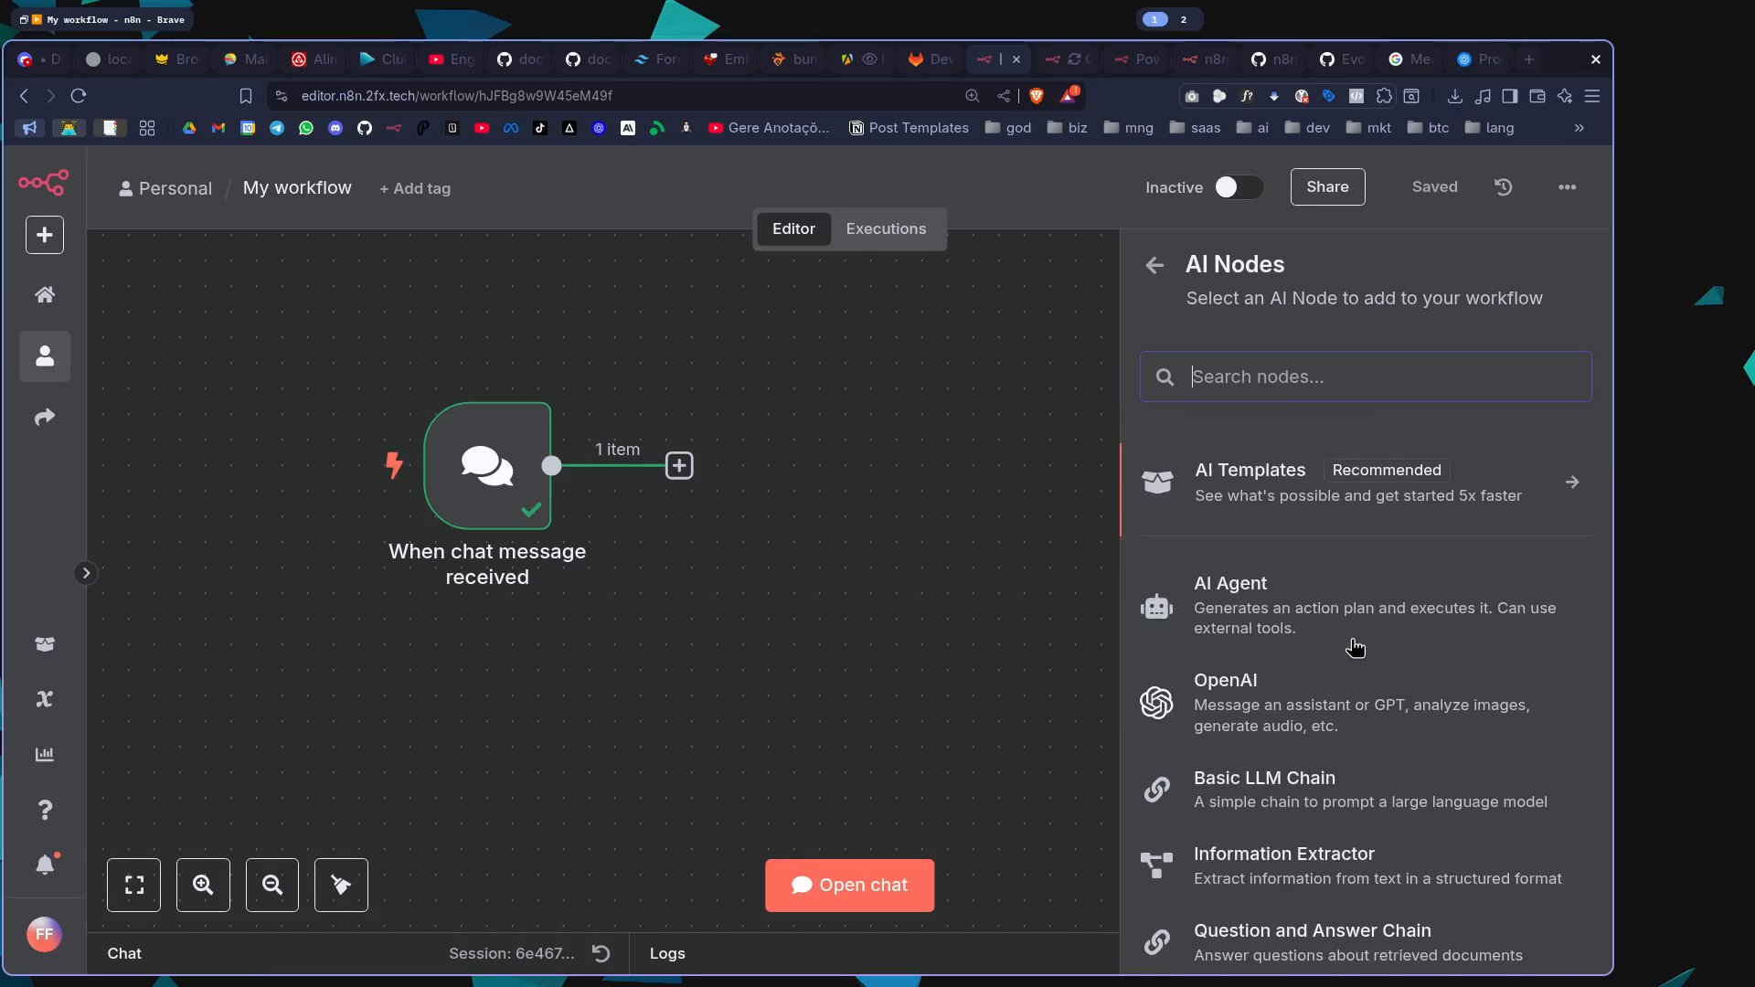
scroll(1355, 647, down, 5)
scroll(1355, 647, up, 5)
click(1261, 609)
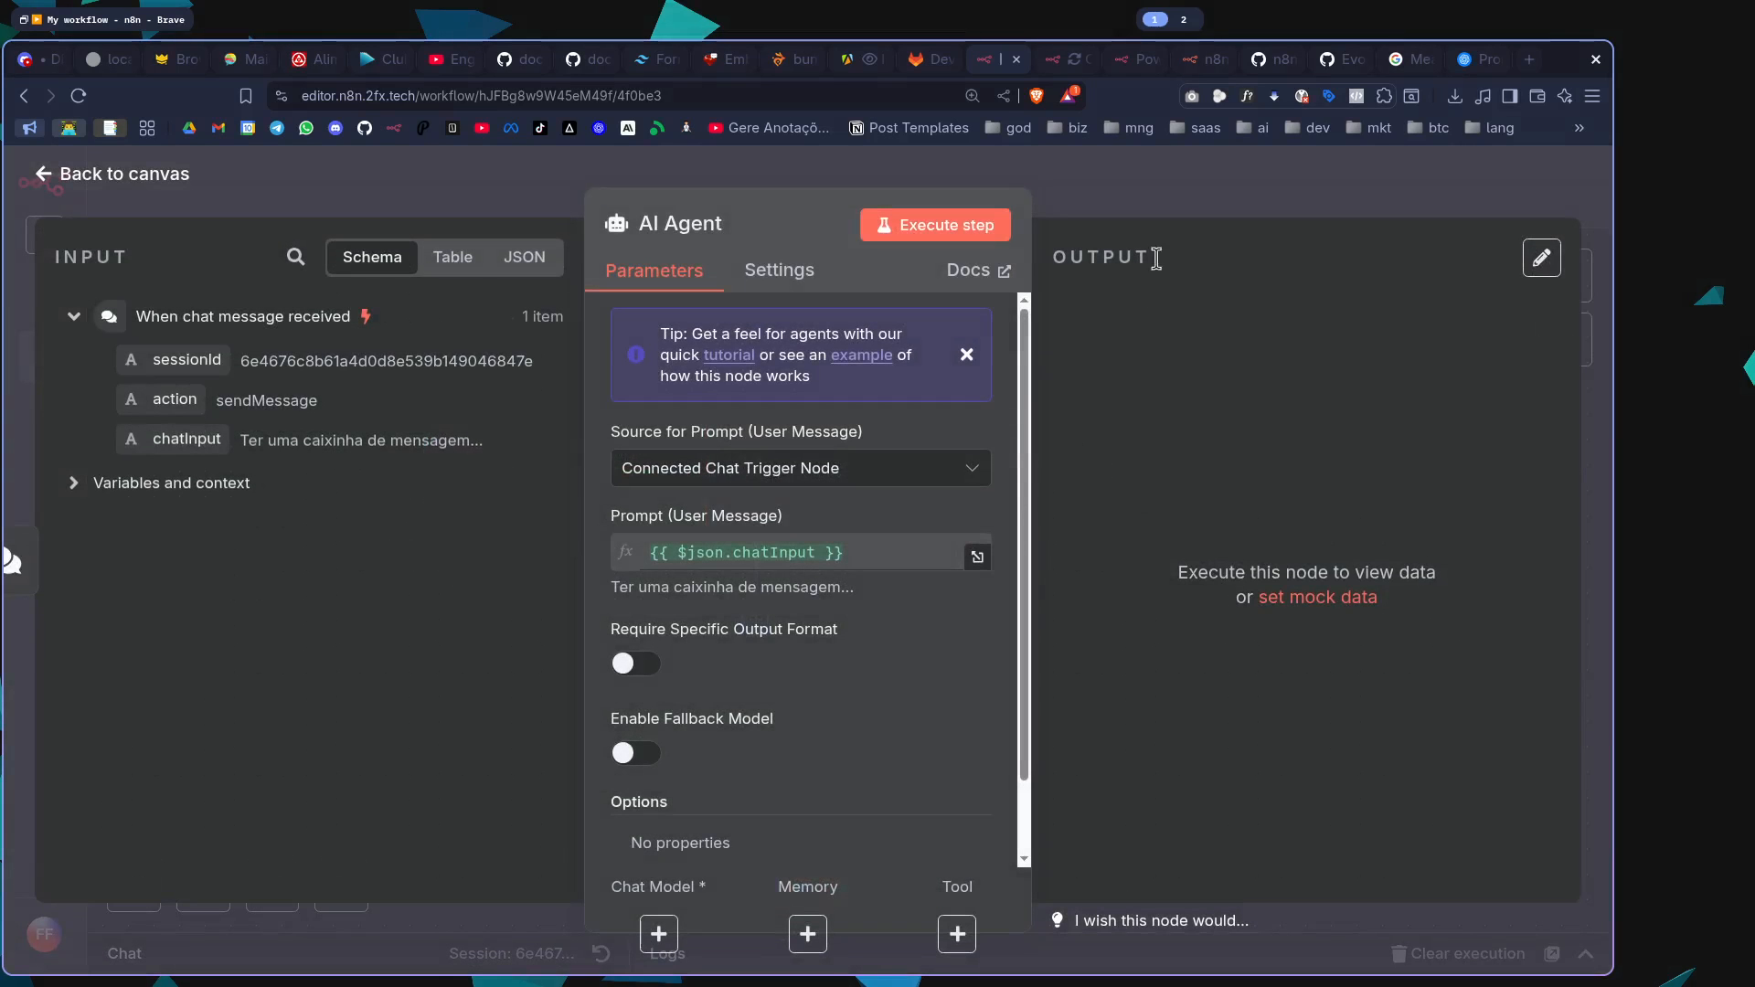
Review the AI Agent node's prompt source and user message parameters, and return to the canvas
click(1171, 205)
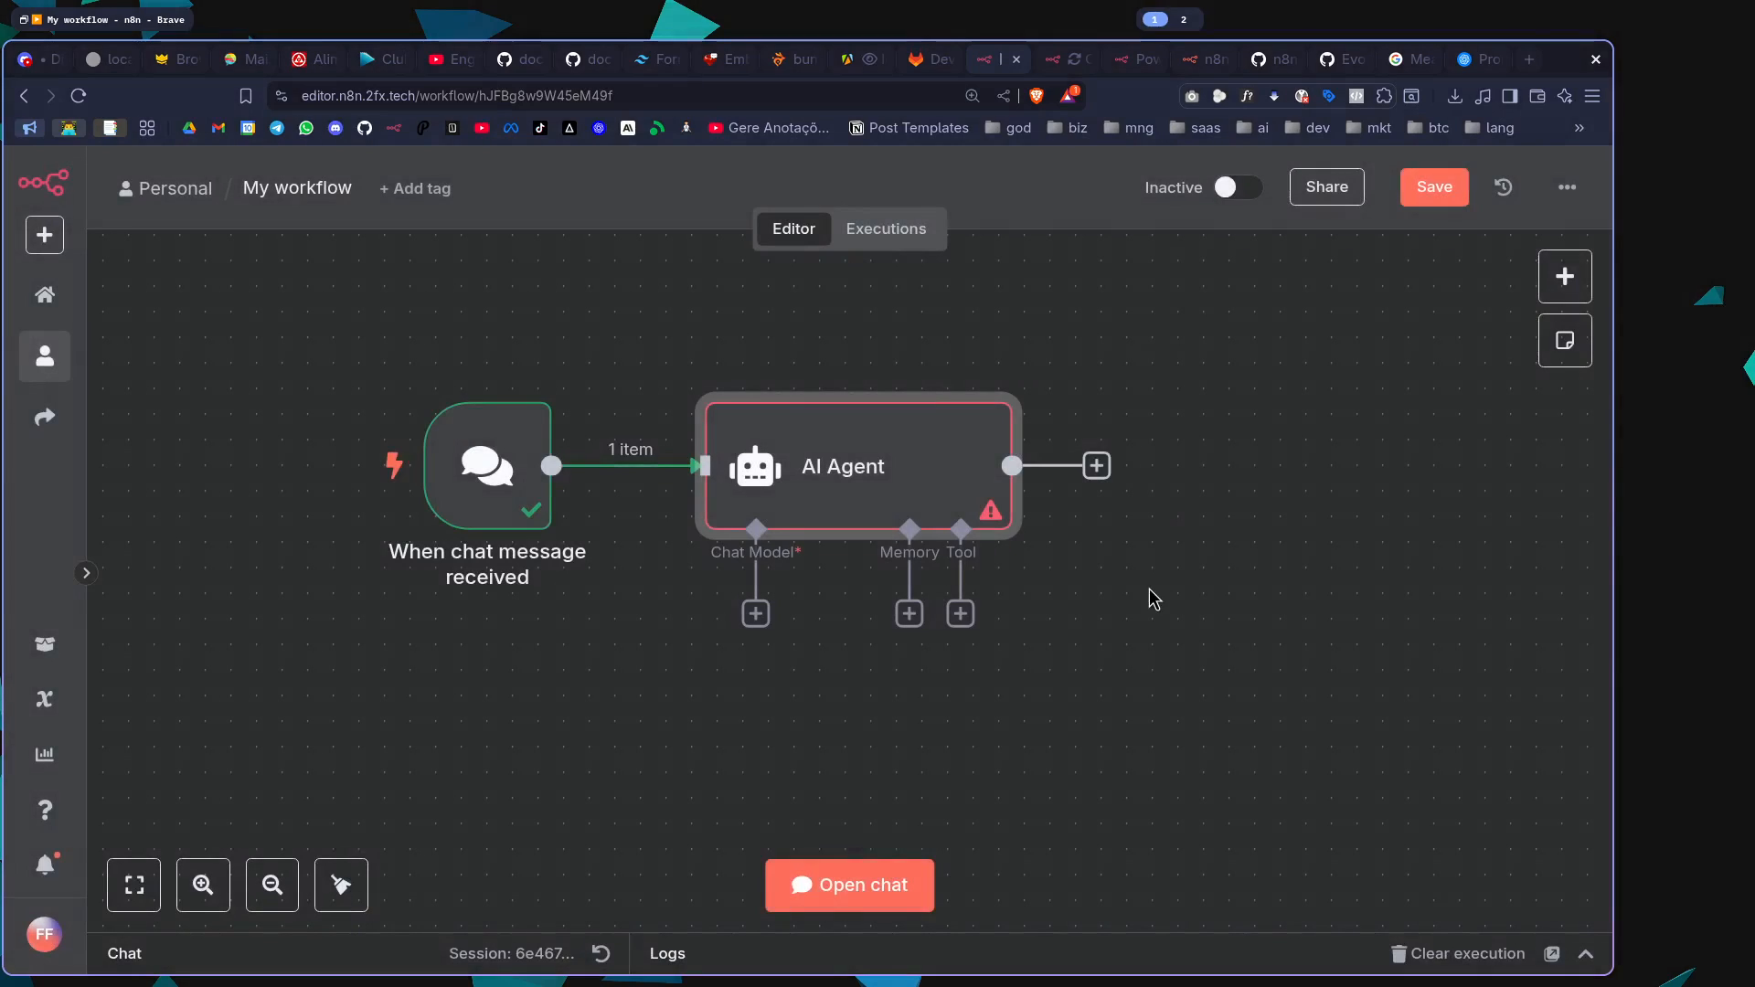
double_click(854, 494)
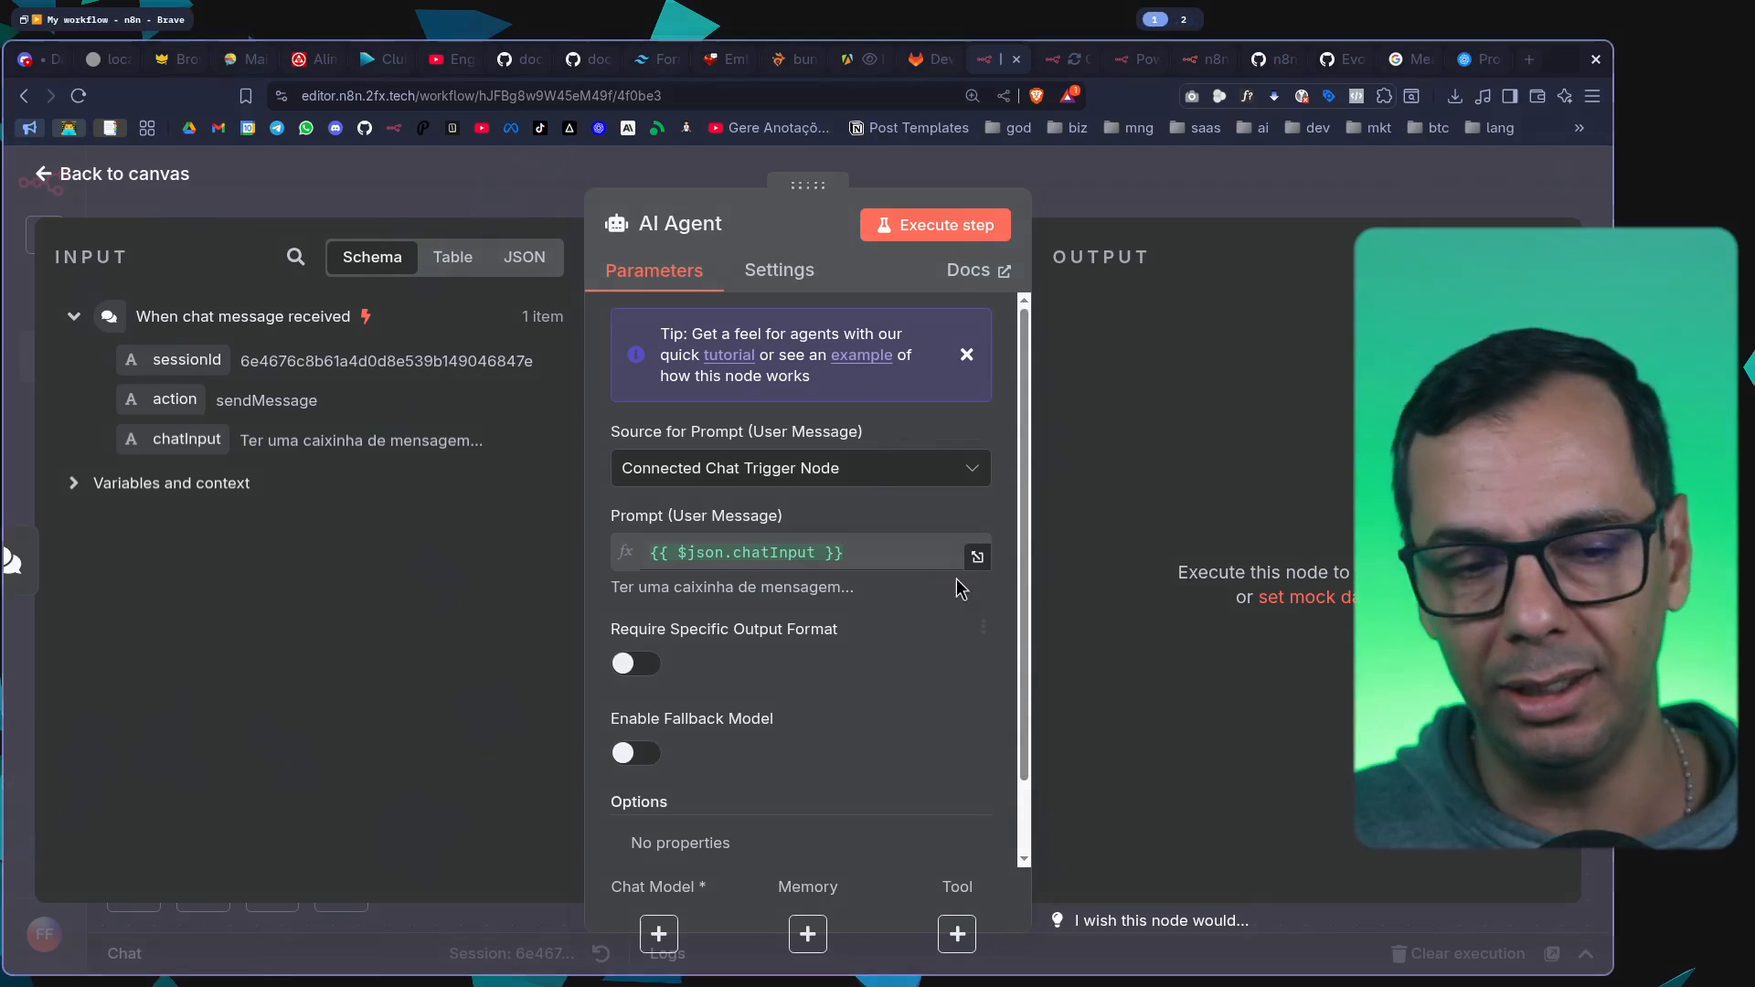
click(1160, 175)
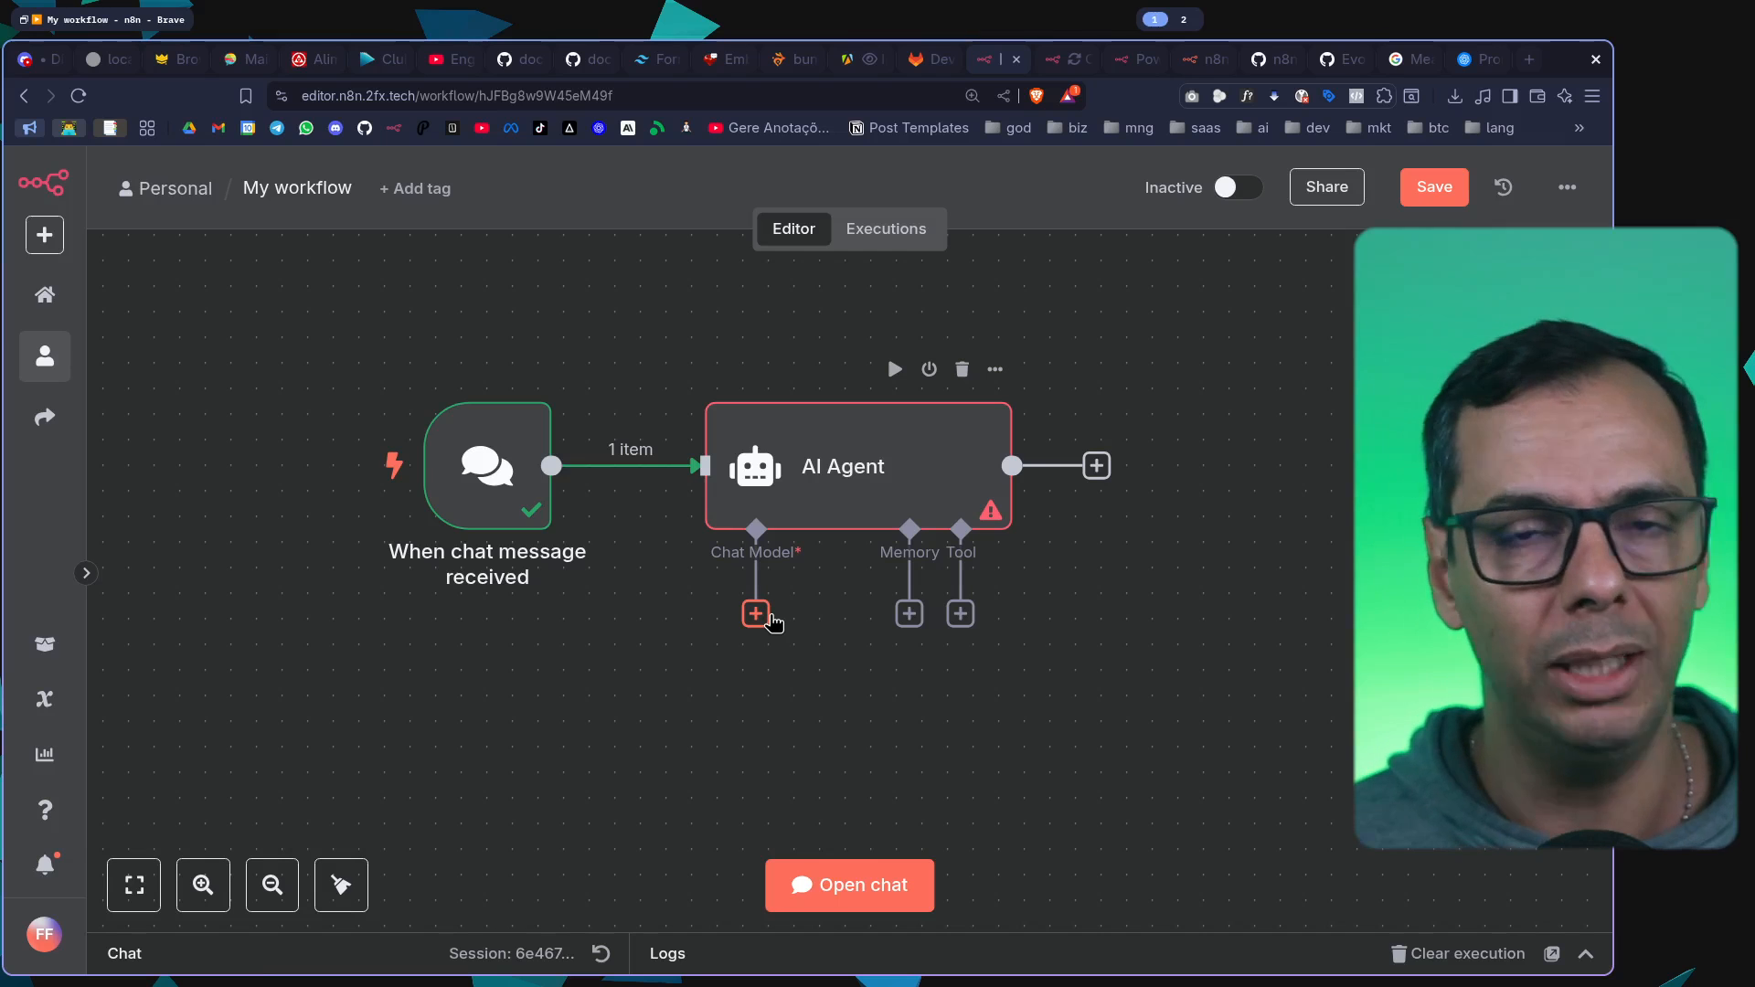
double_click(875, 466)
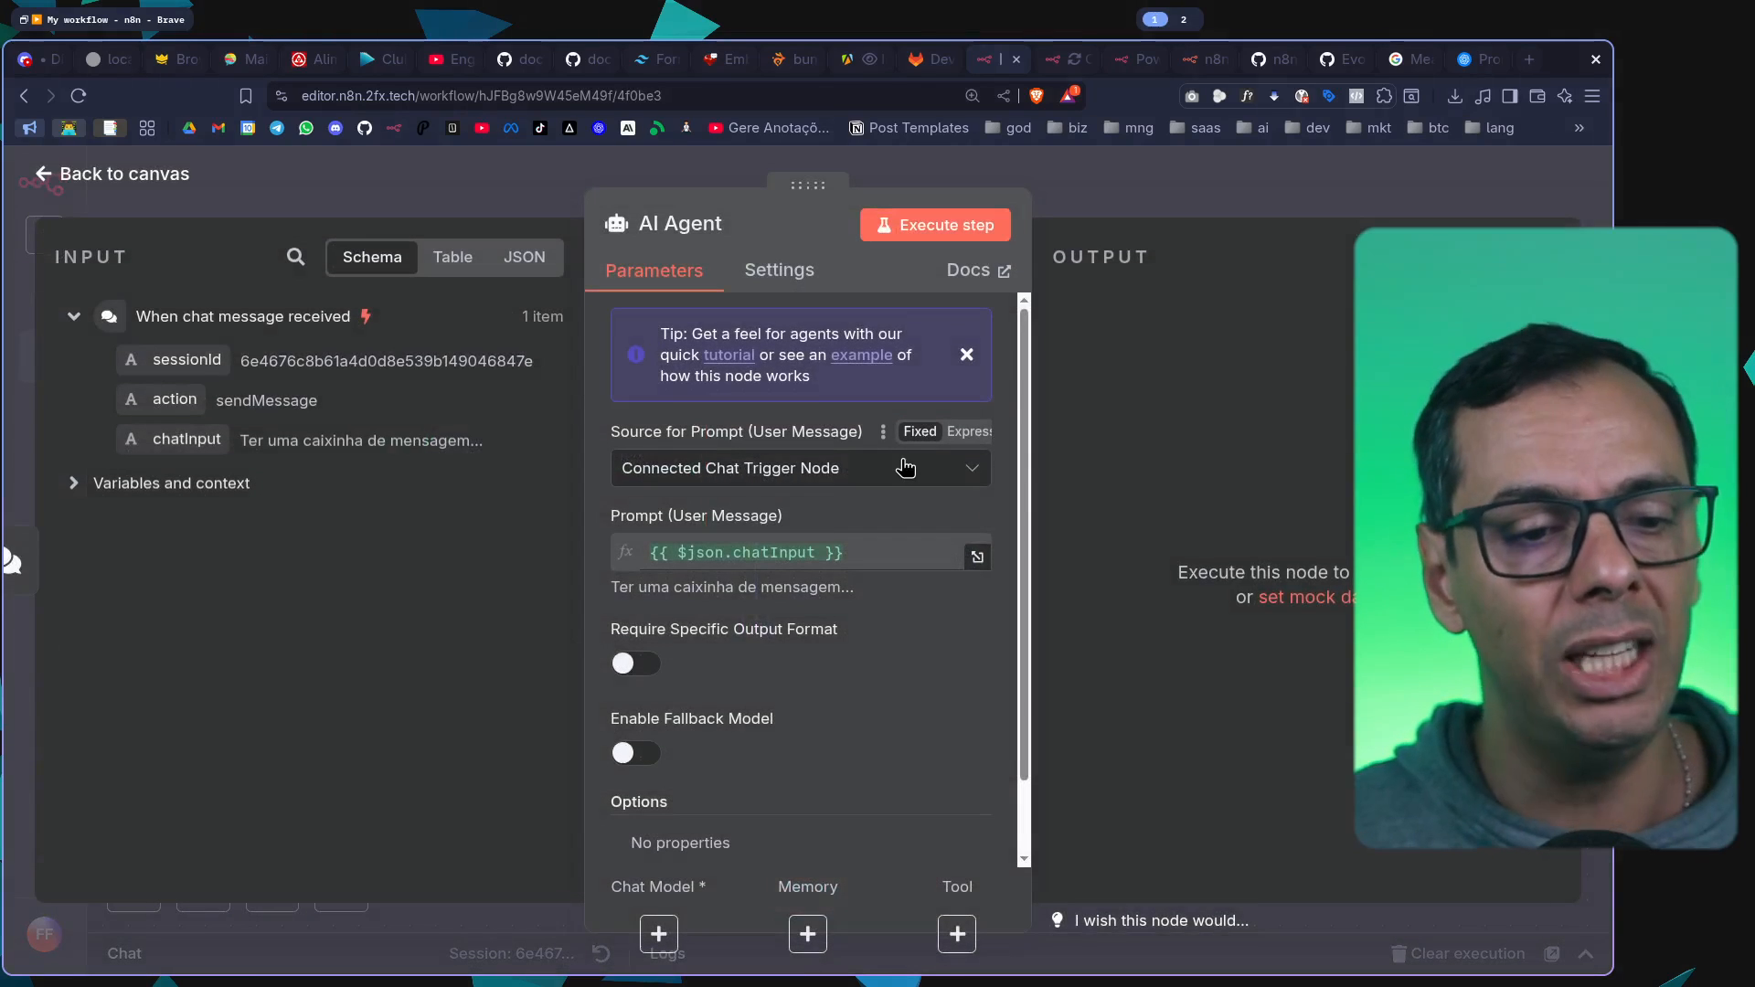
click(1166, 157)
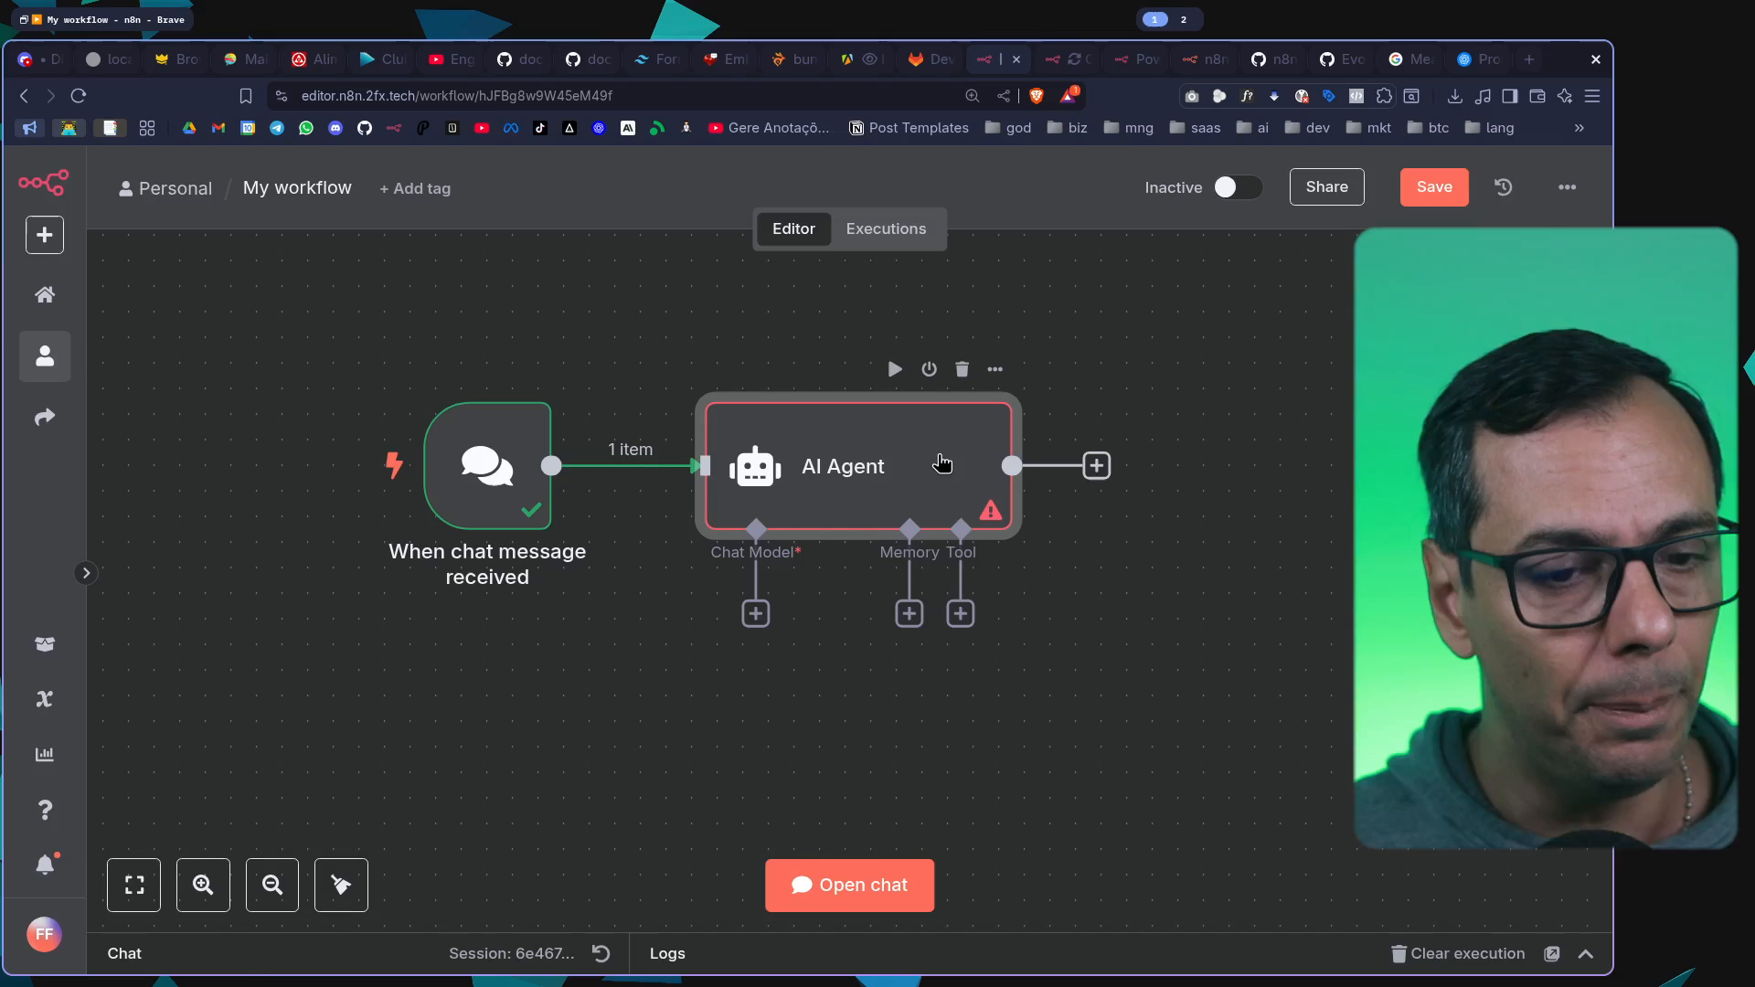
Look through the AI Agent node's parameters and permanently hide the tutorial tip
drag(941, 463, 915, 463)
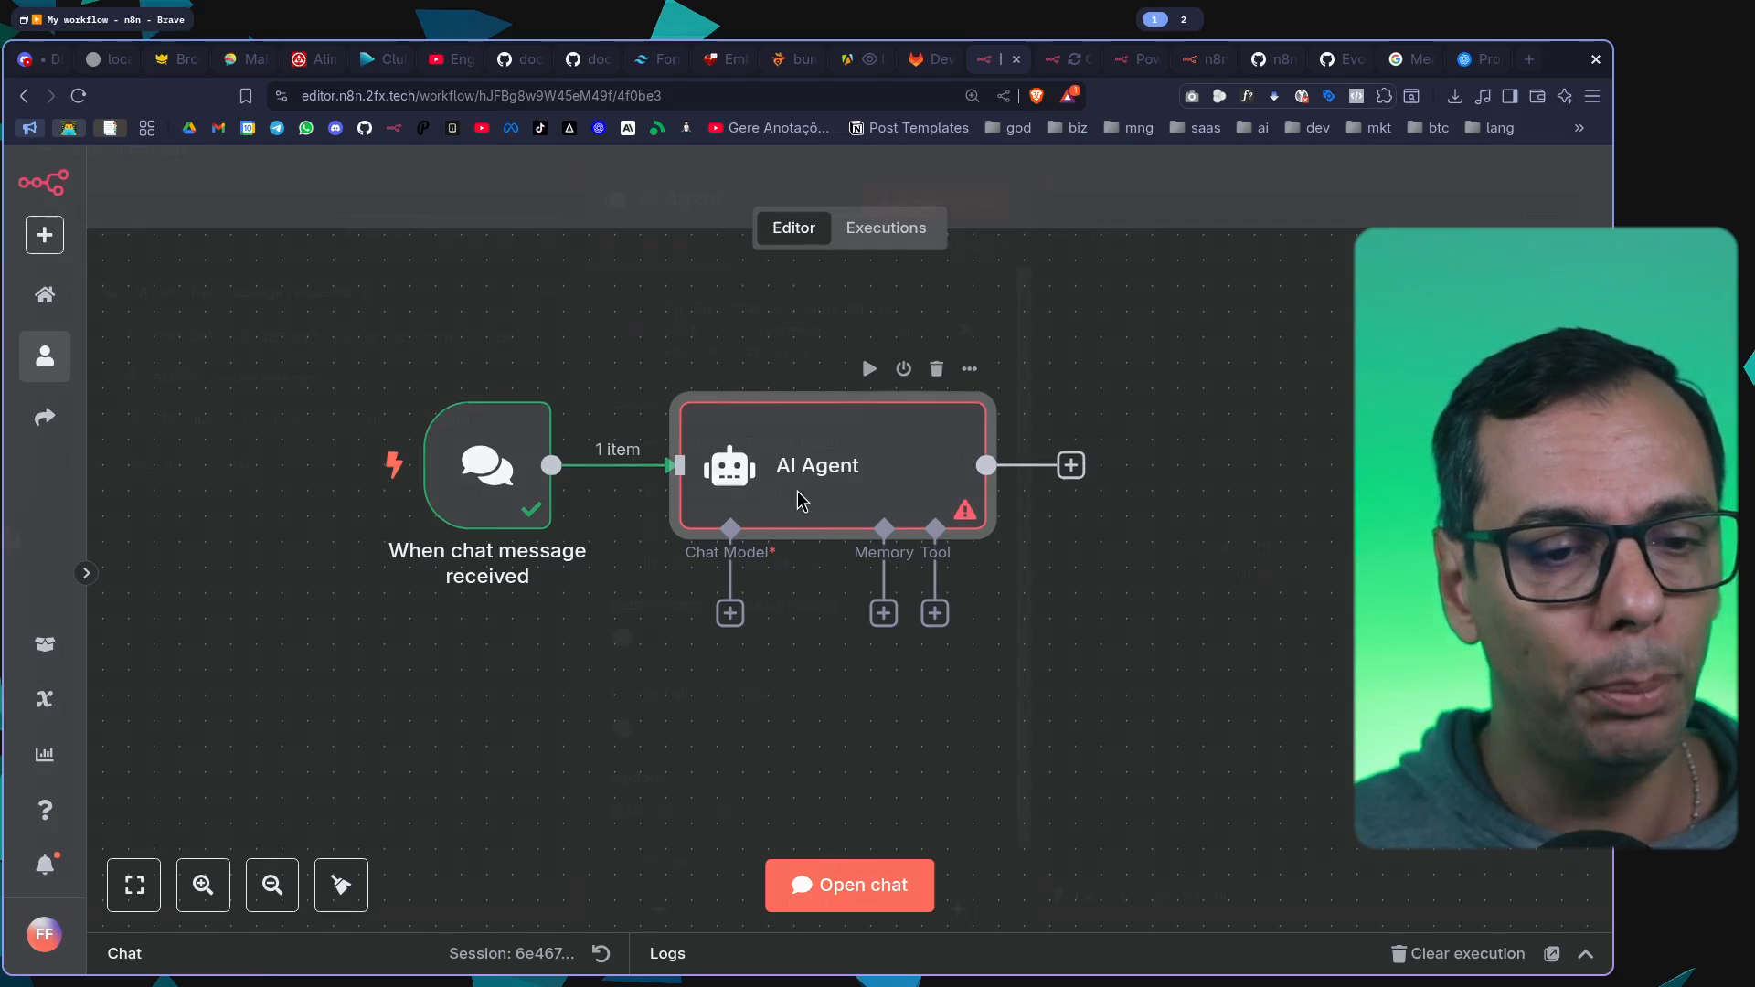
double_click(804, 501)
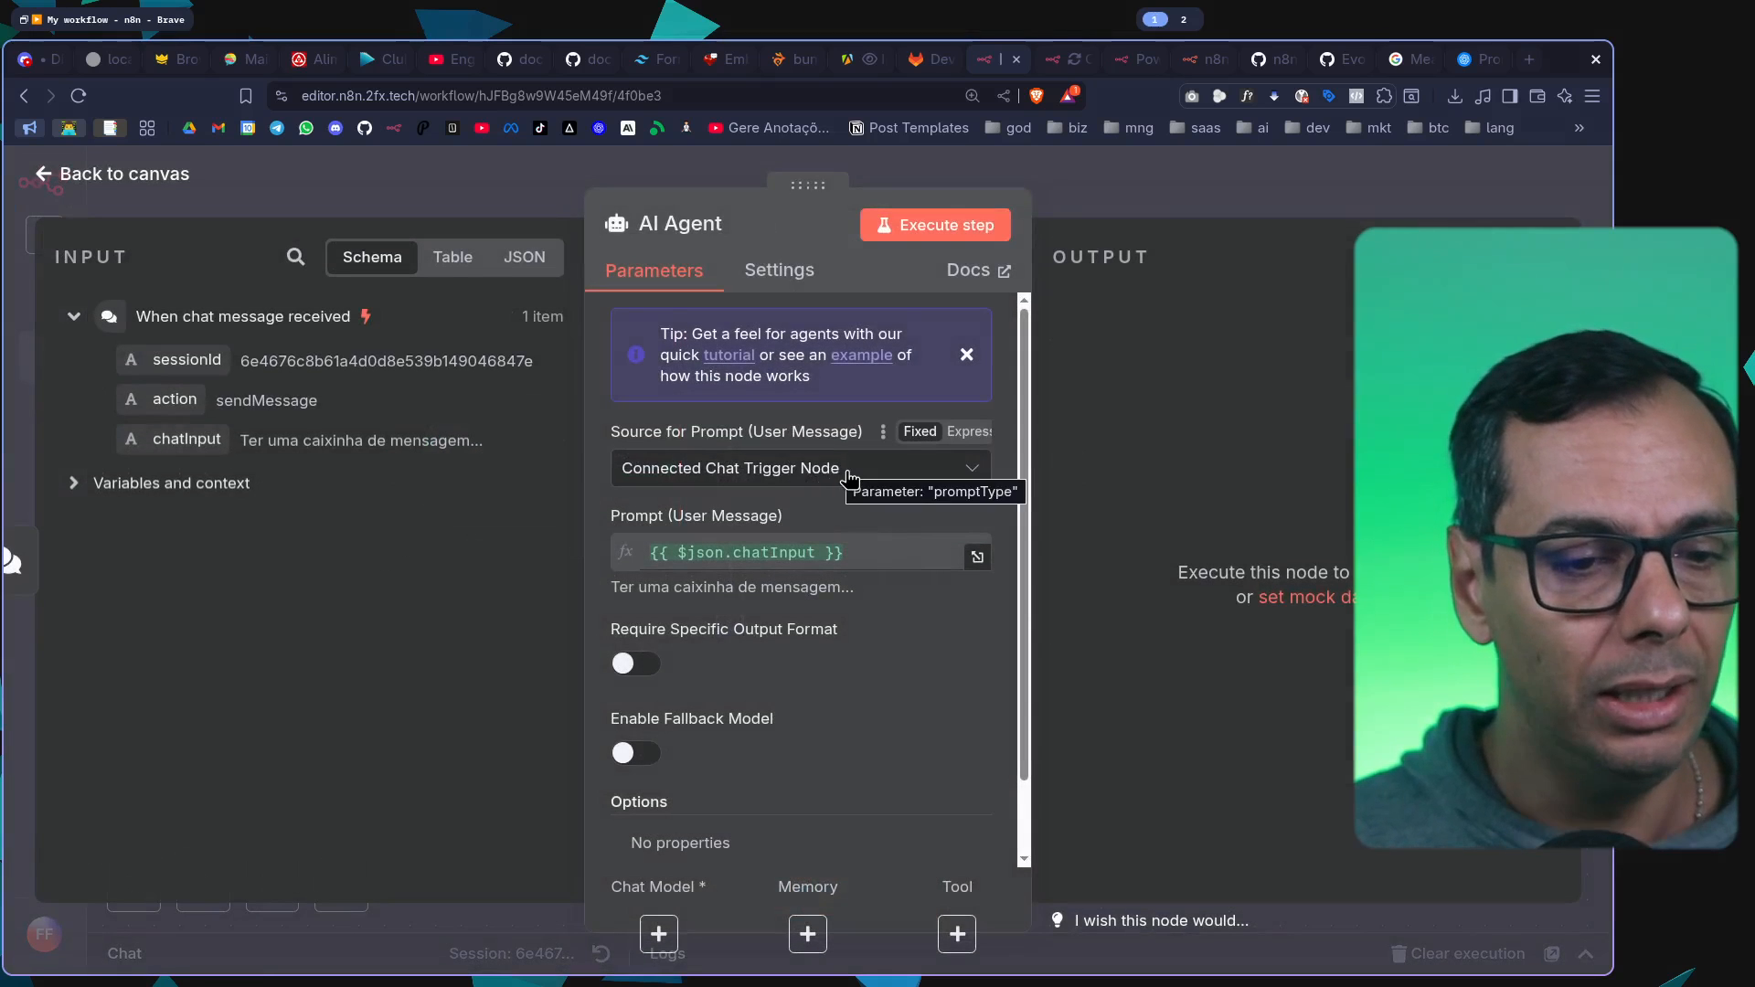
scroll(855, 484, down, 1)
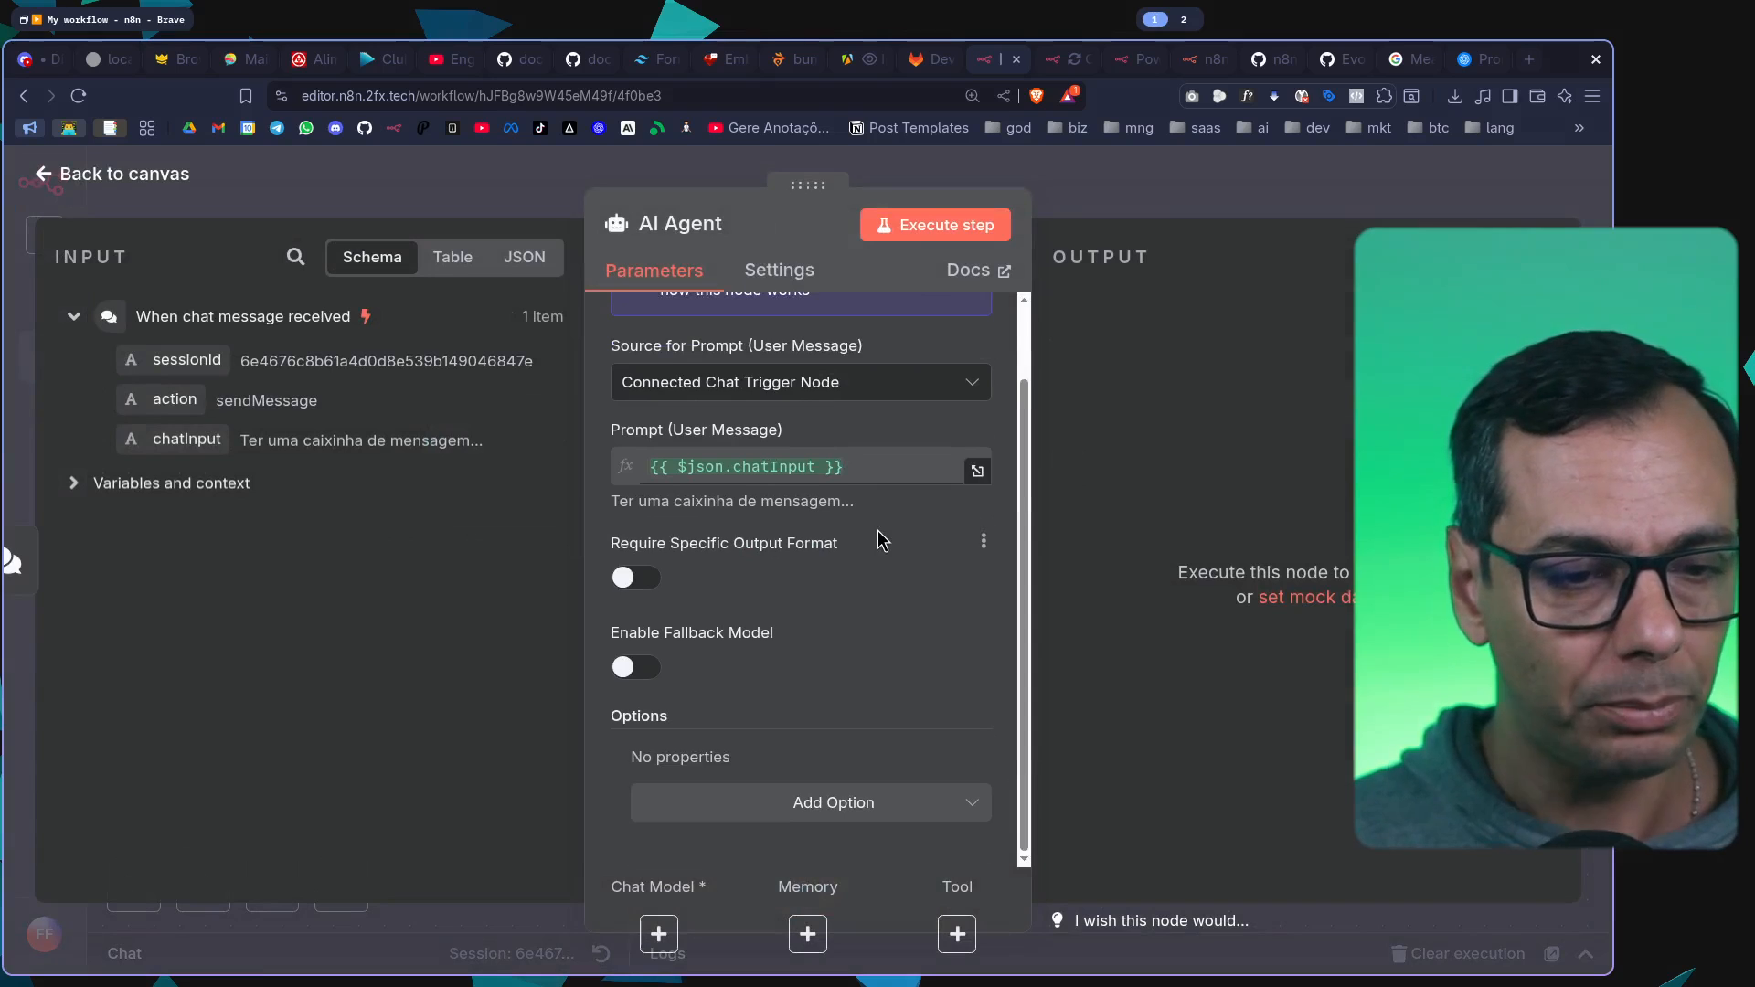
scroll(877, 534, up, 1)
scroll(877, 534, down, 1)
scroll(877, 535, up, 1)
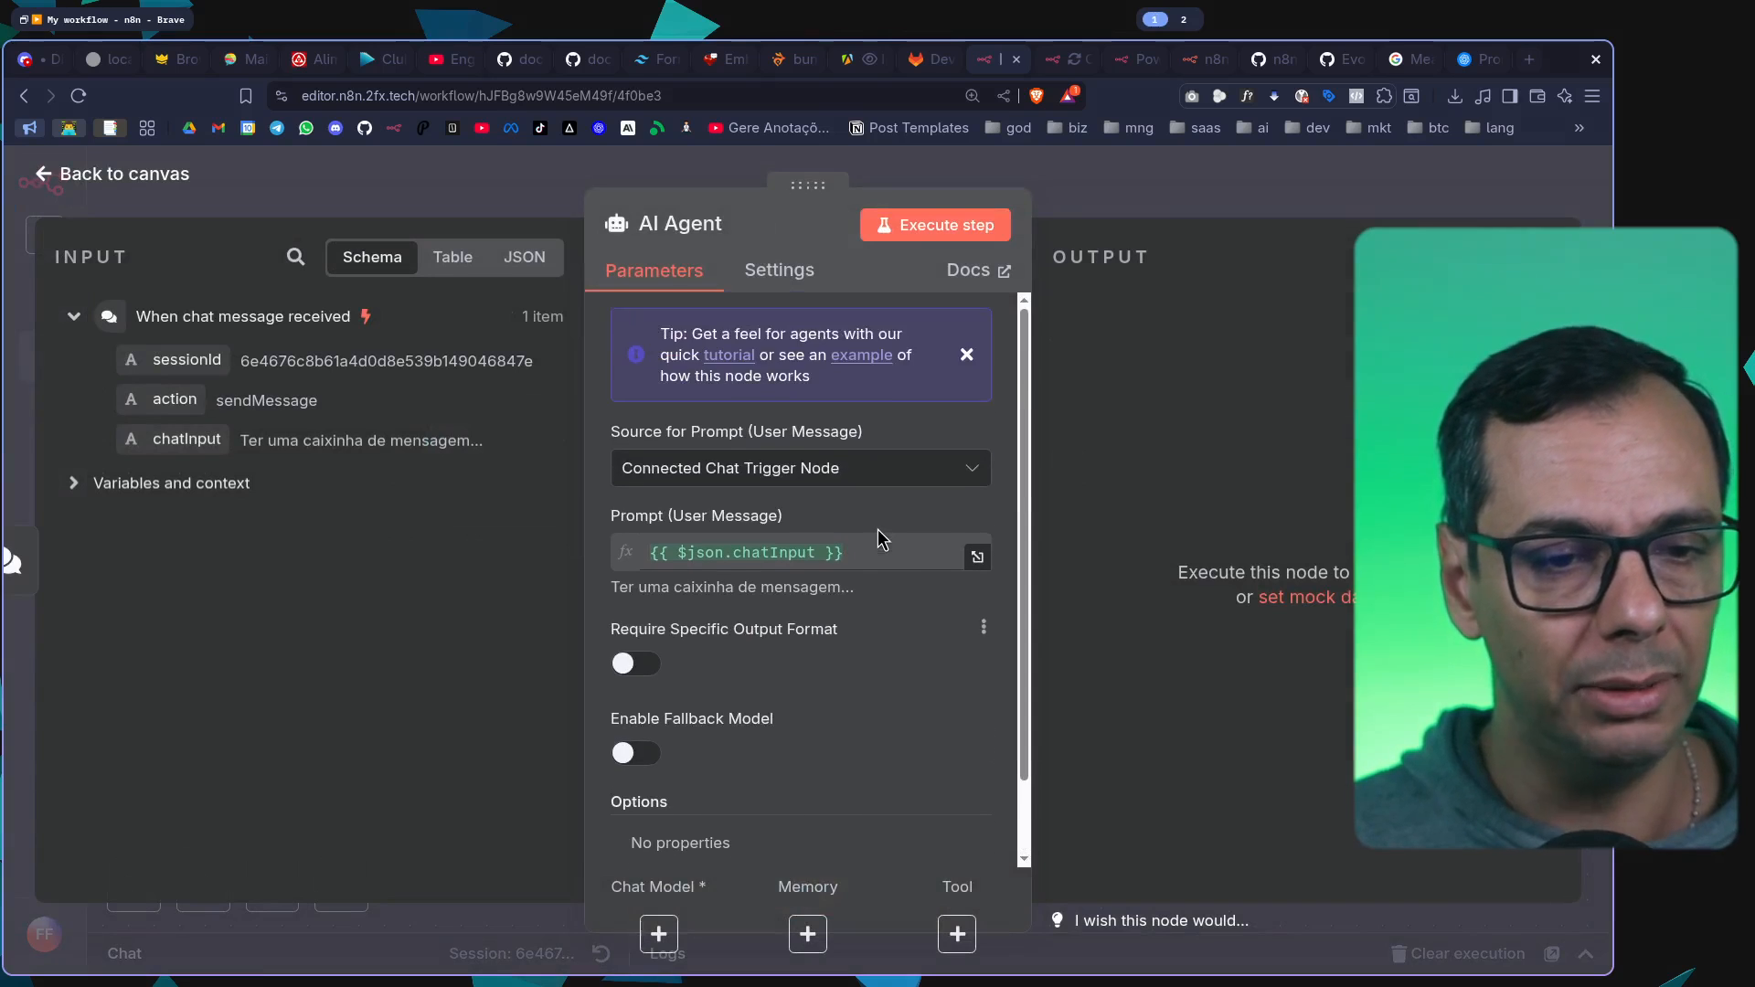
click(966, 354)
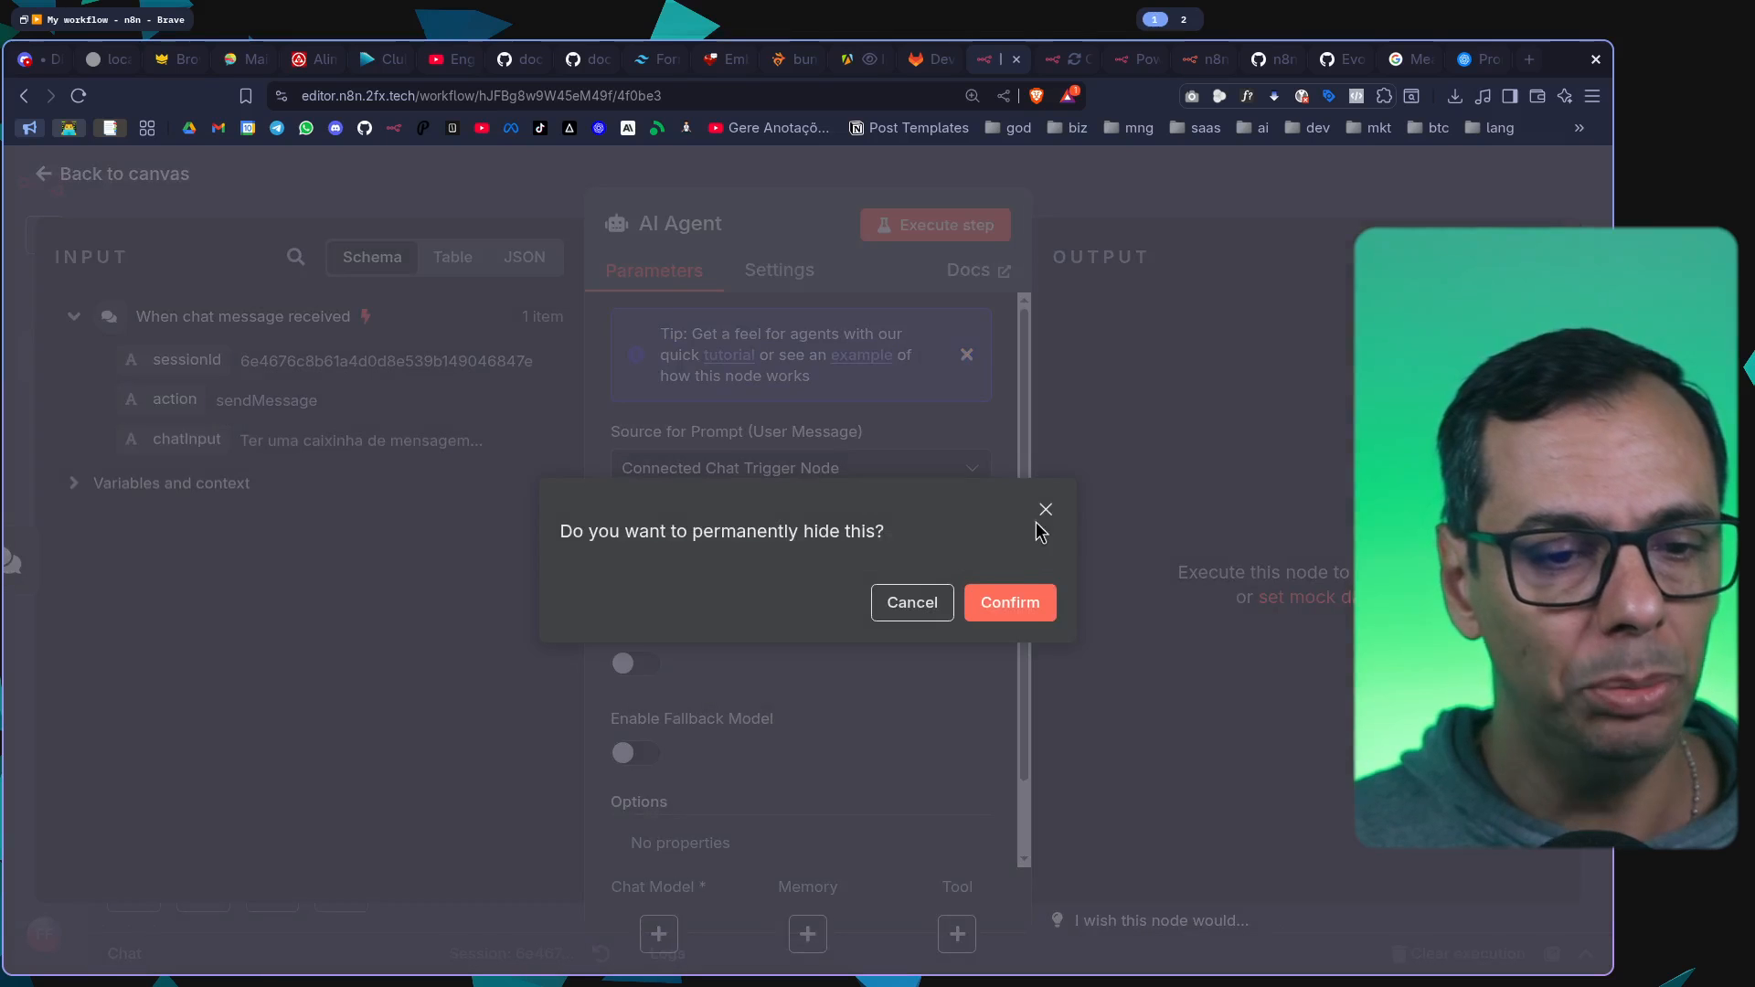
click(1025, 613)
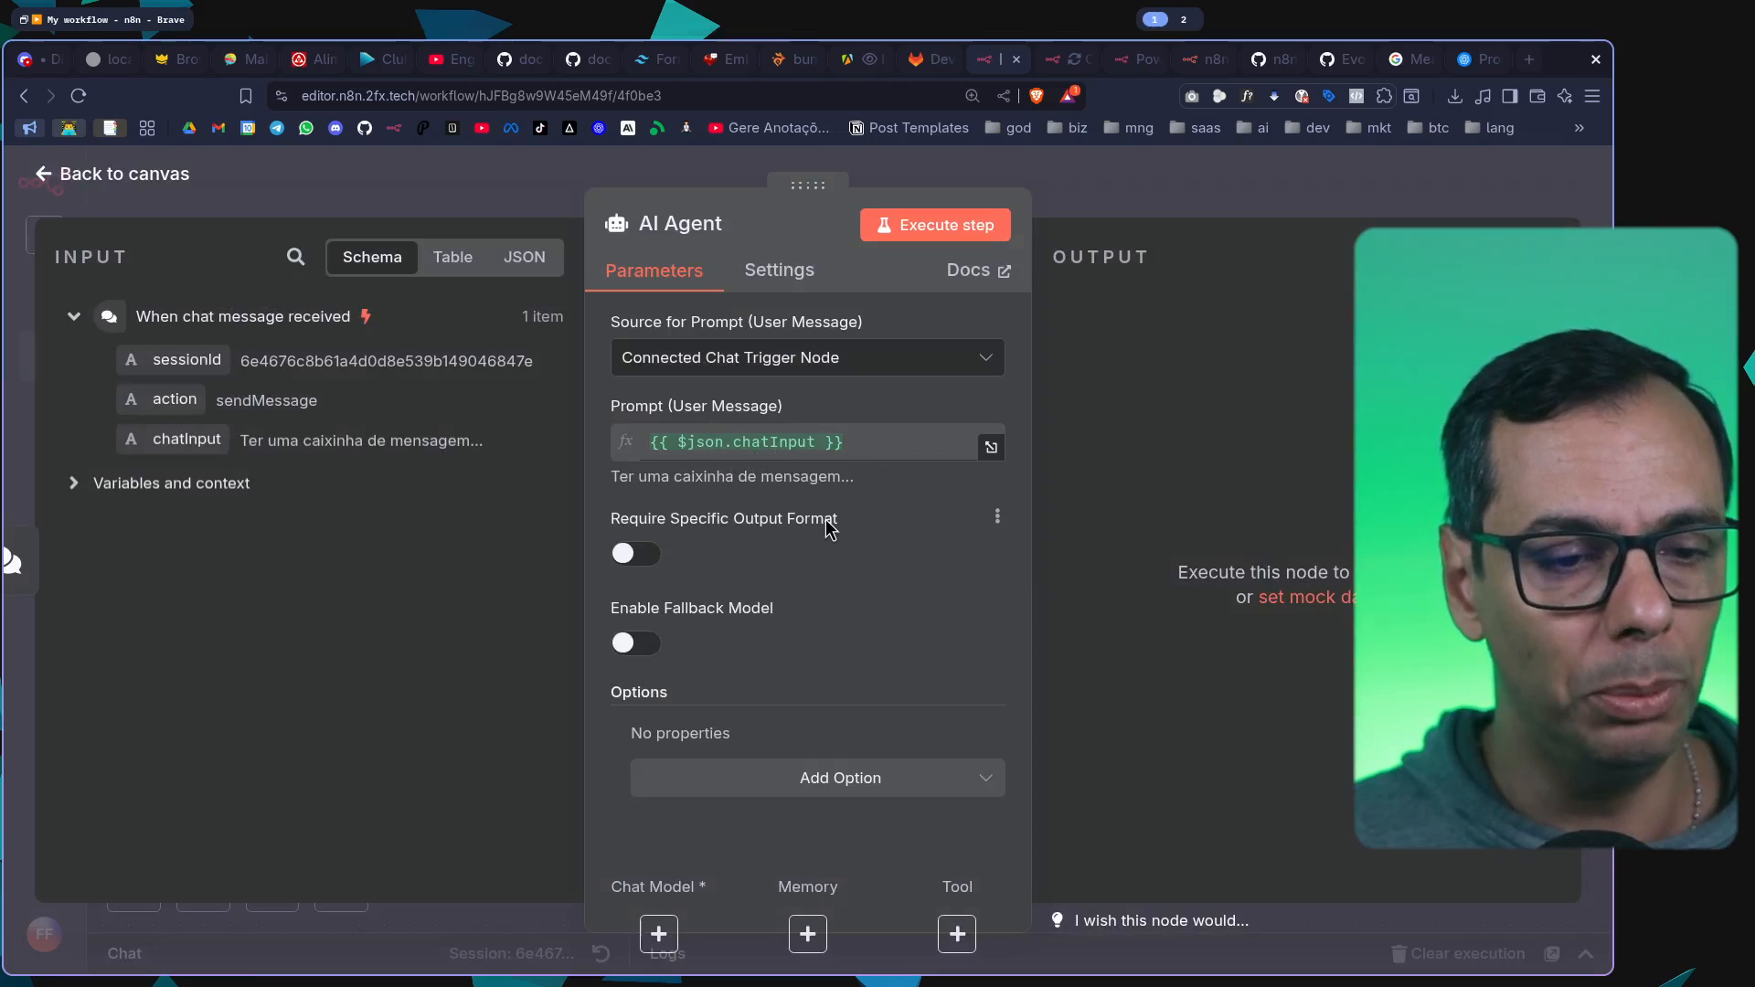
Add the System Message option to the AI Agent and return to the canvas
click(903, 795)
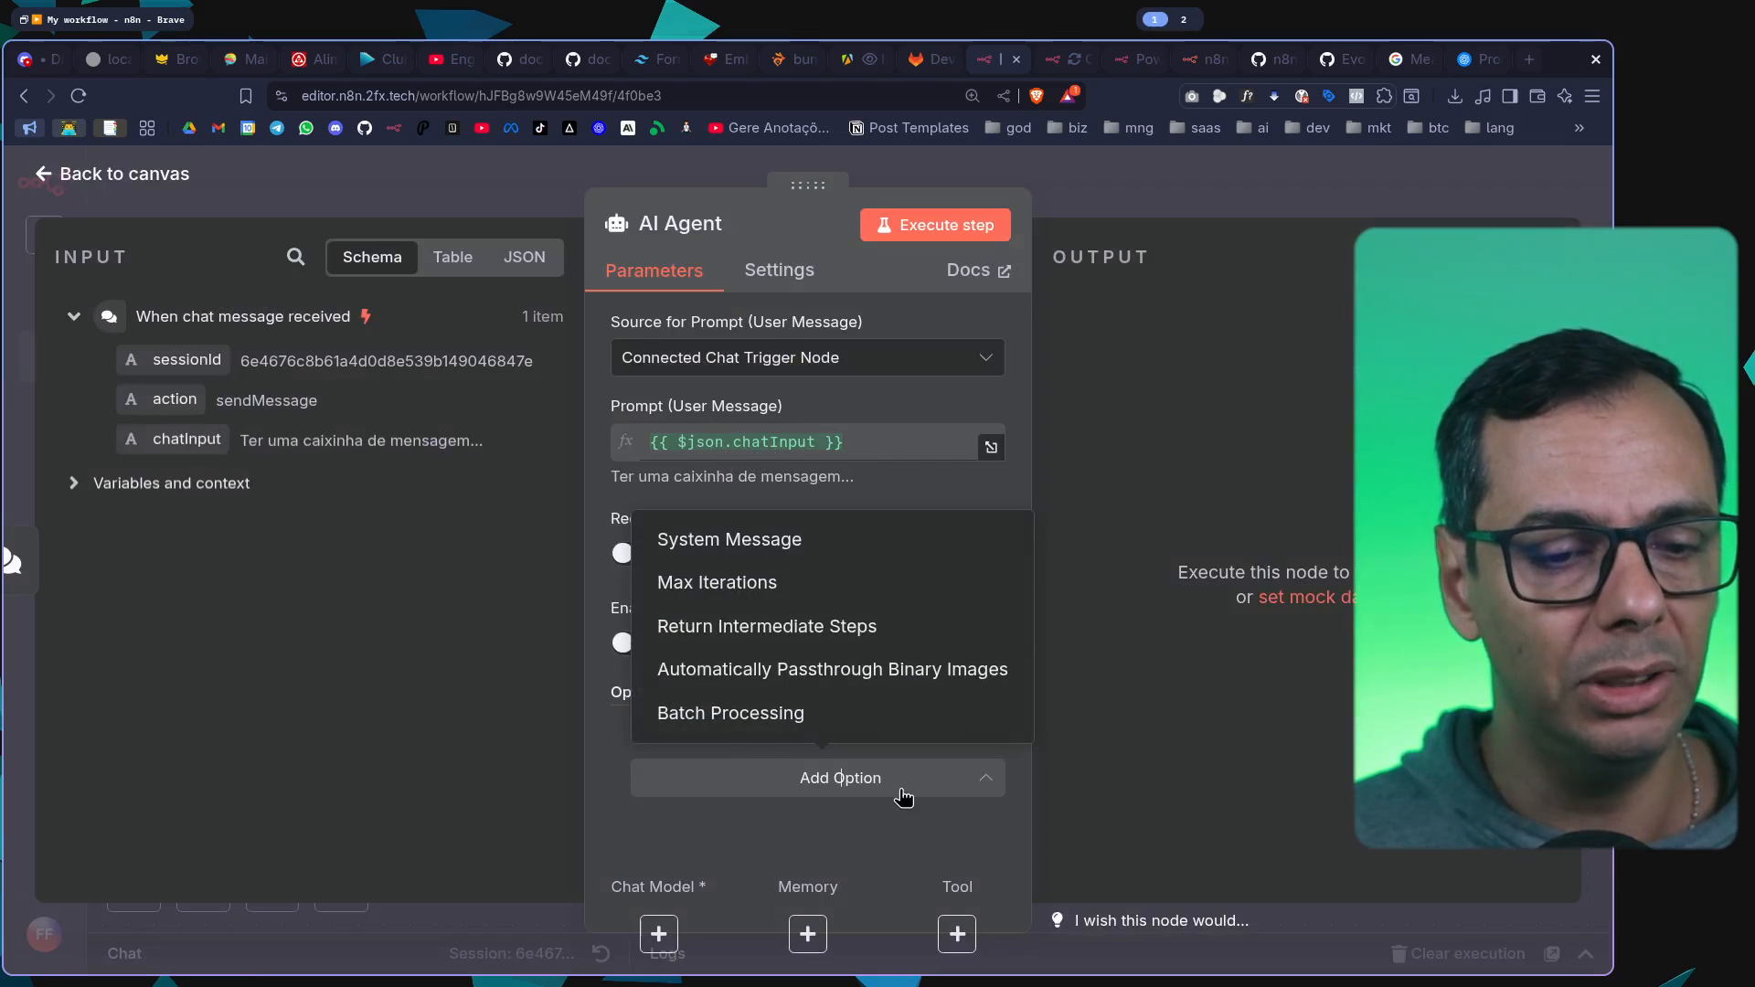
click(859, 546)
scroll(886, 637, down, 1)
scroll(887, 628, up, 1)
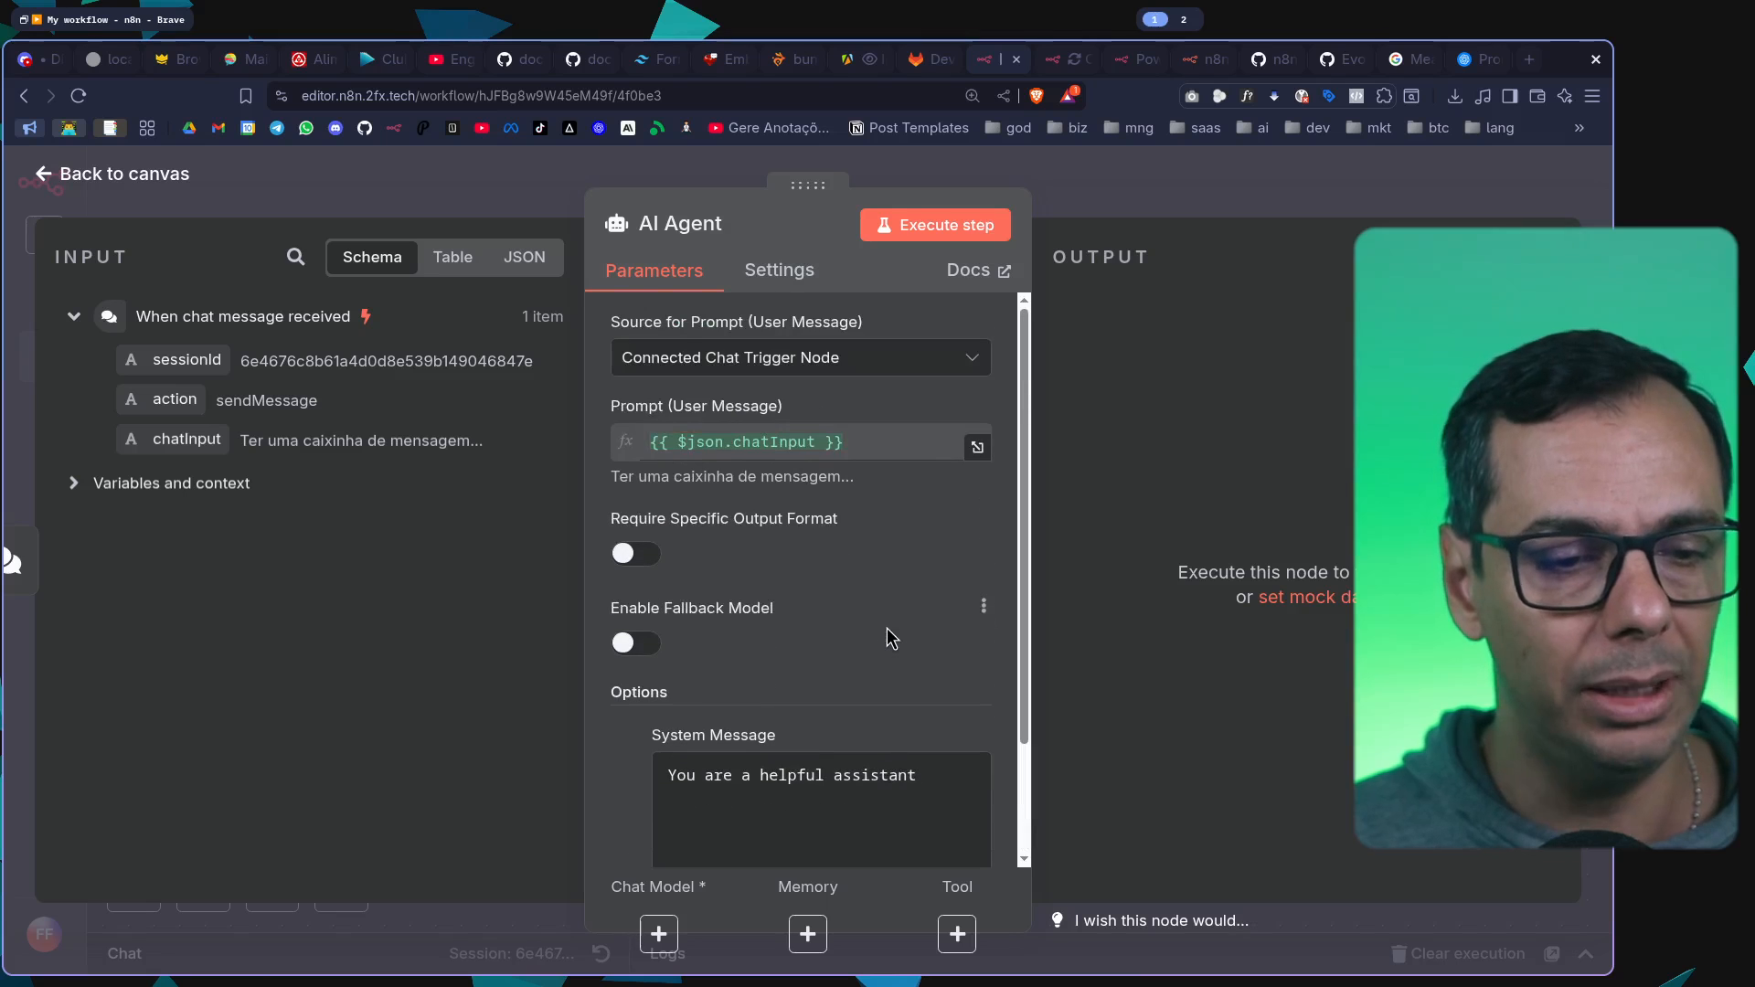
click(1260, 175)
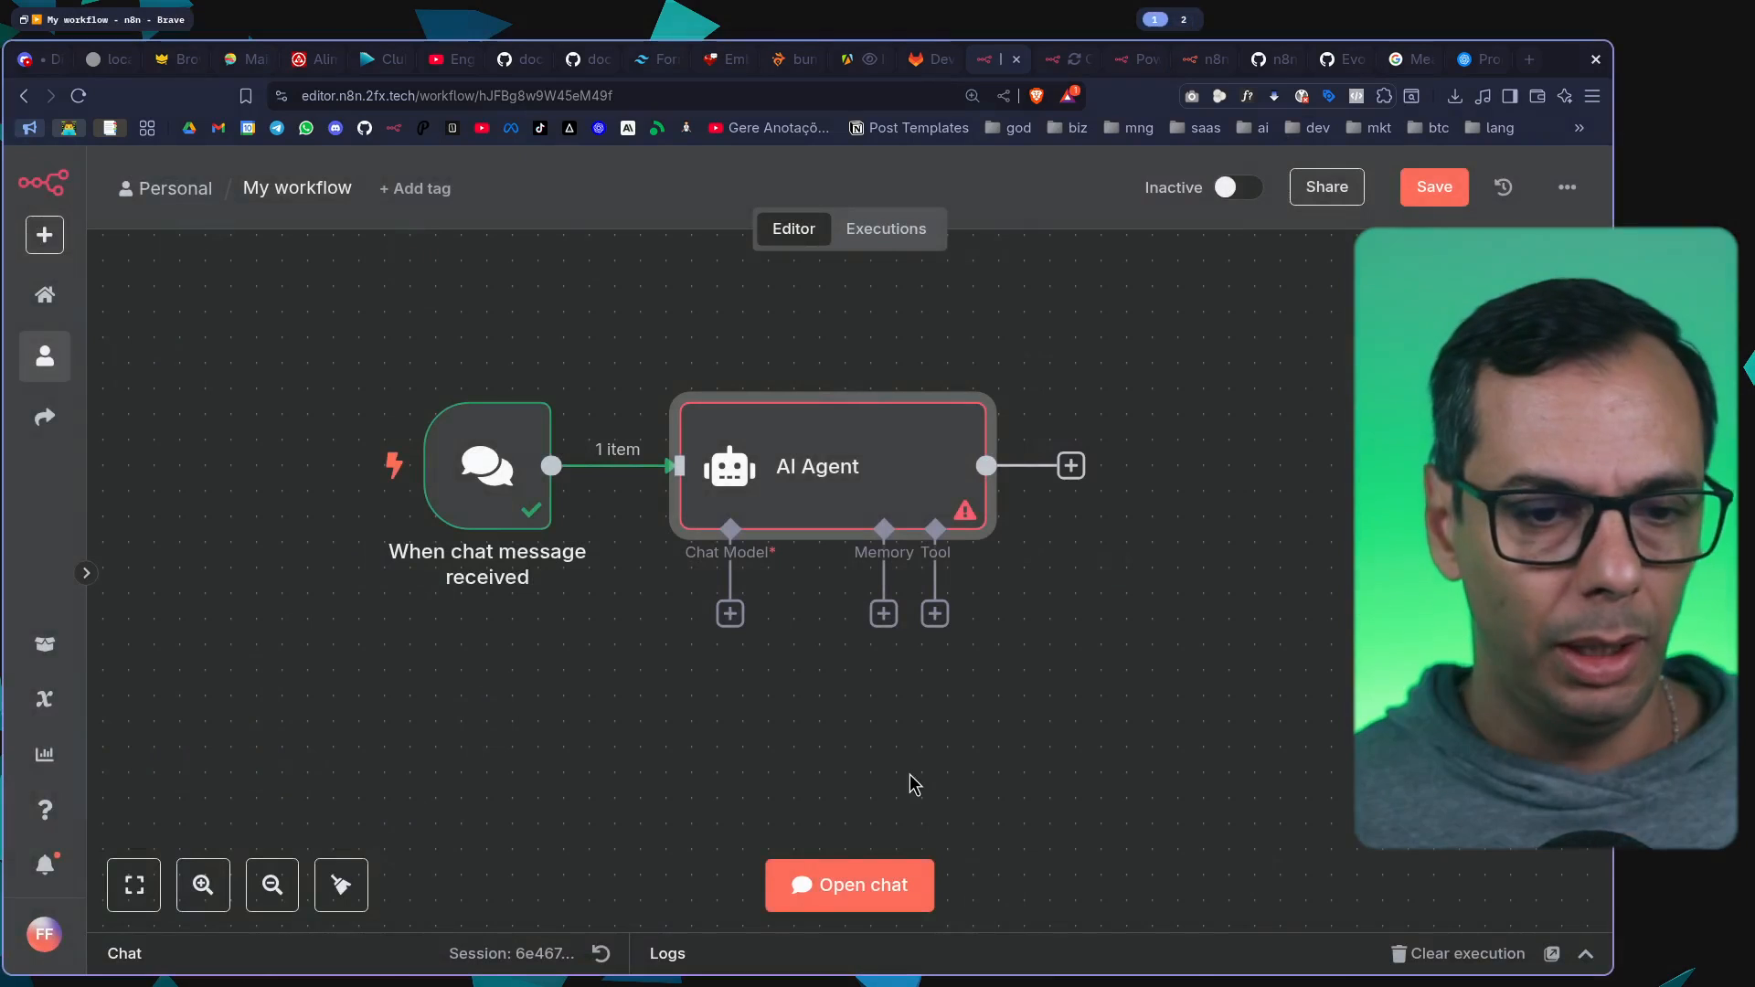
Browse the language models offered for the AI Agent's chat model and check the n8n Cloud registration page
click(729, 613)
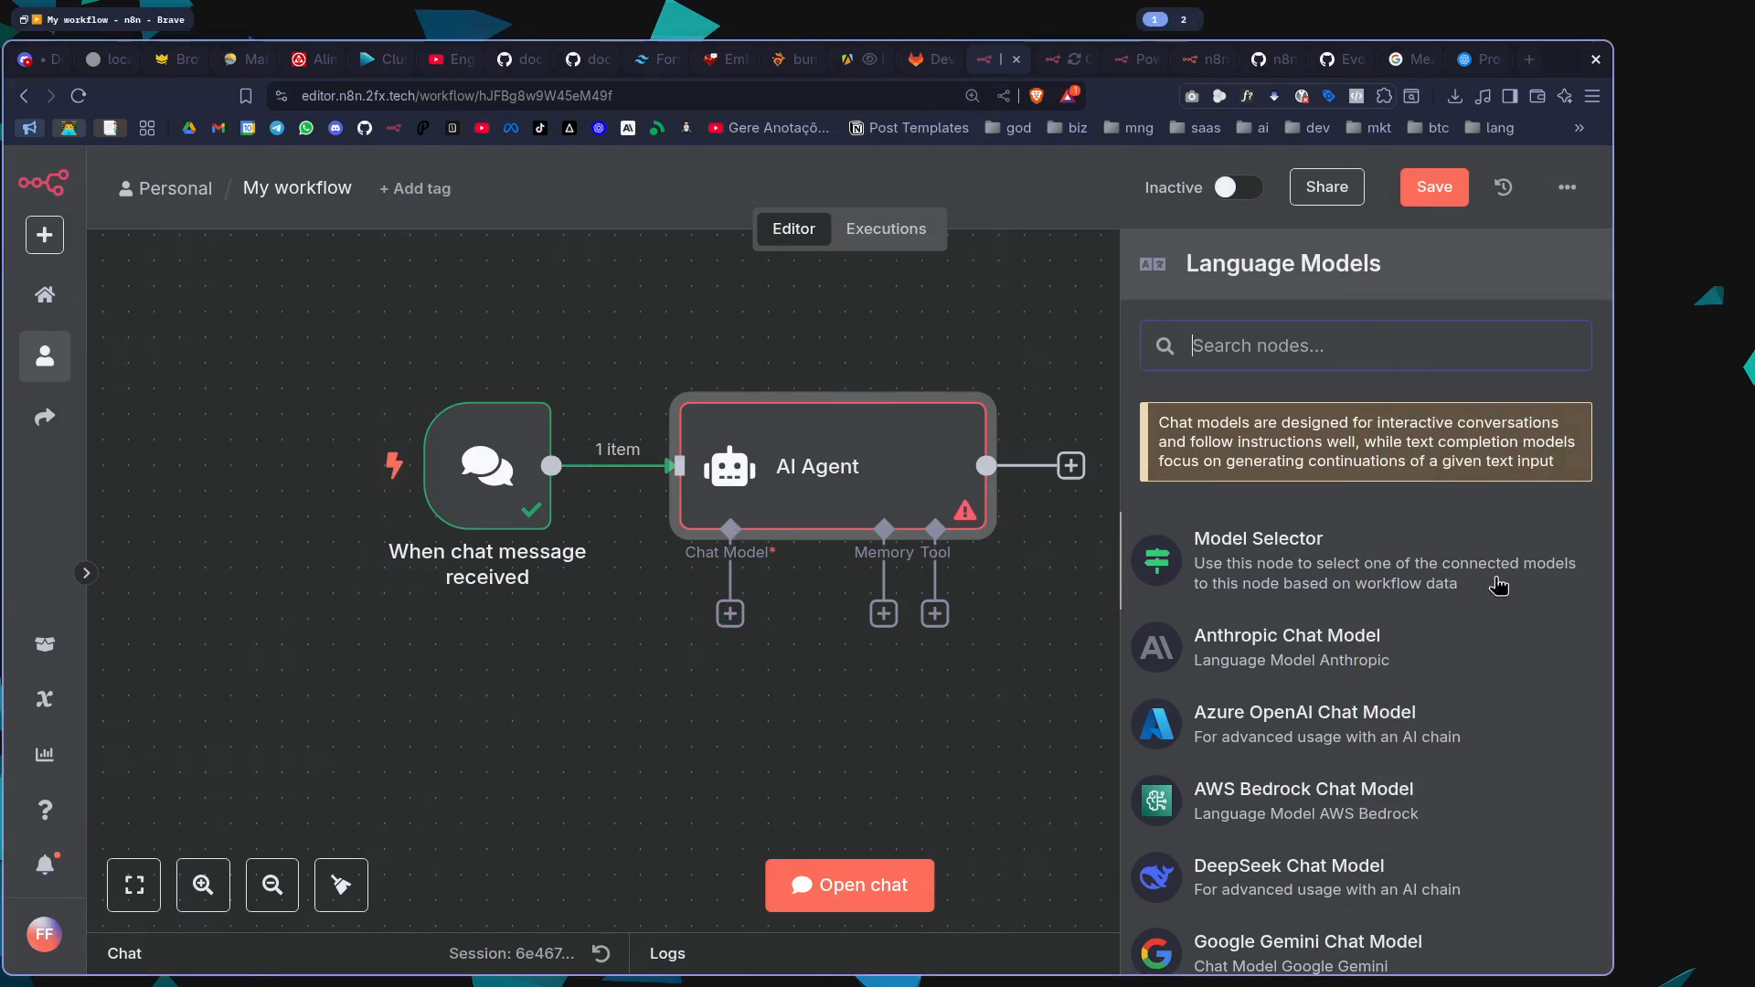
scroll(1445, 622, down, 3)
scroll(1446, 622, down, 5)
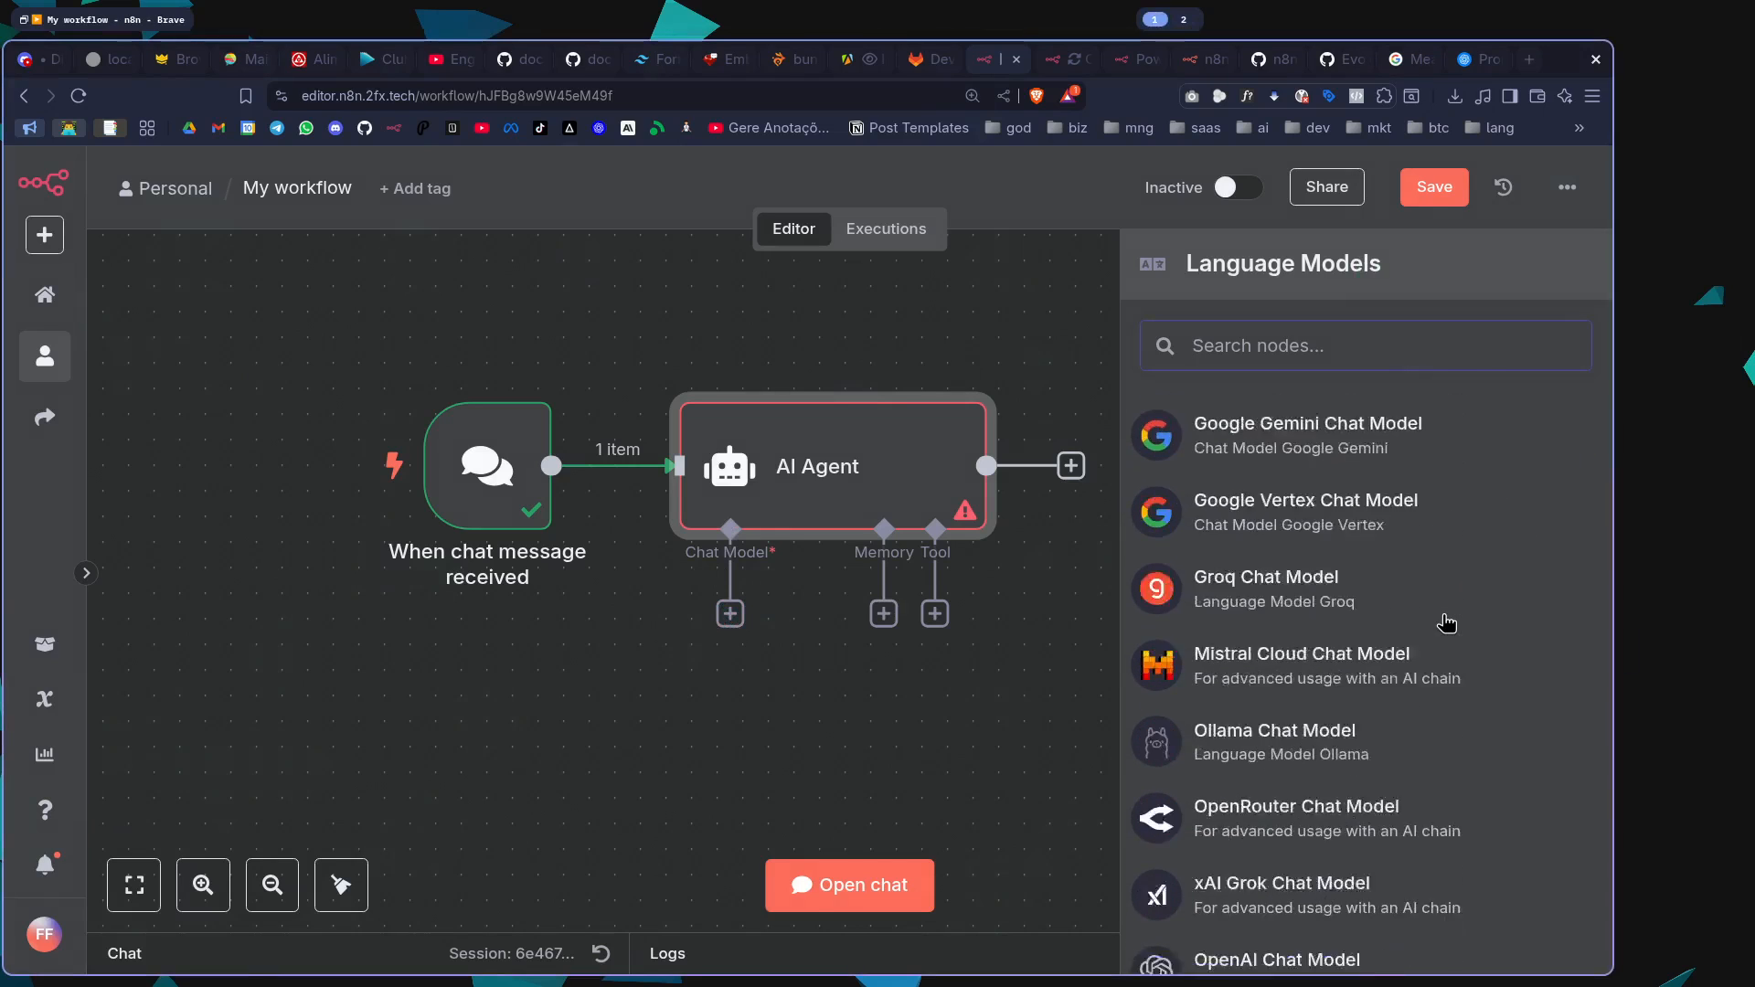
scroll(1446, 623, up, 8)
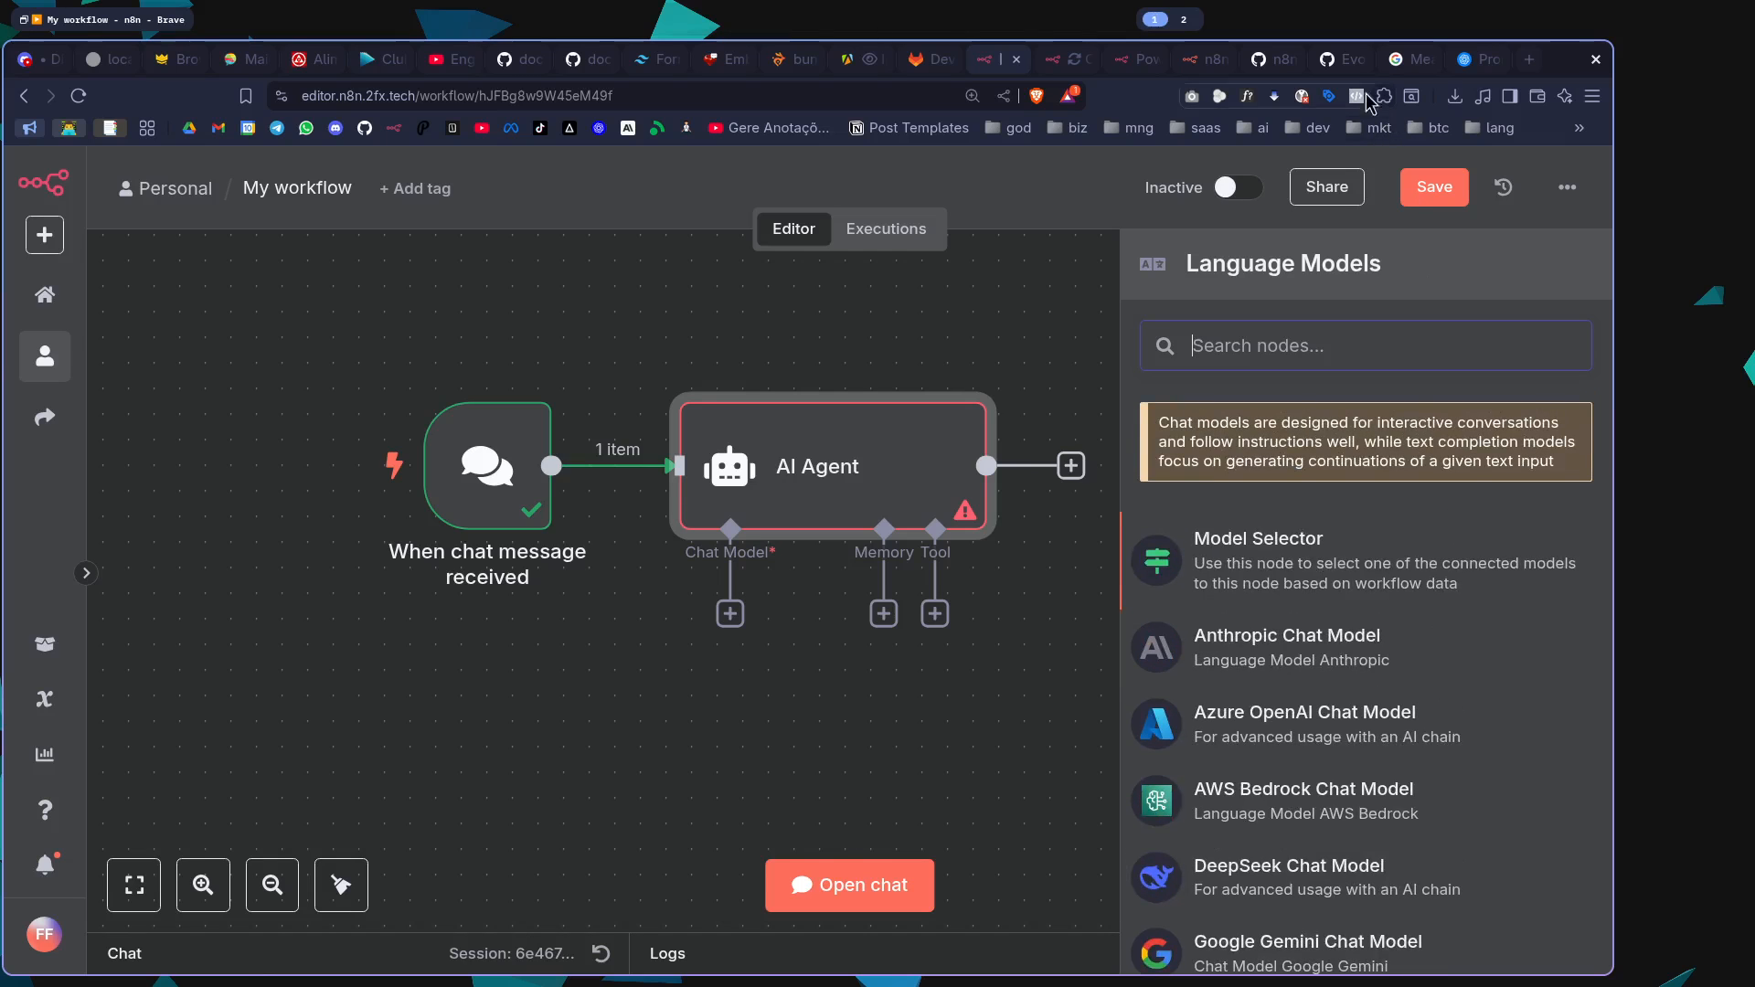
click(1202, 58)
scroll(1013, 365, up, 5)
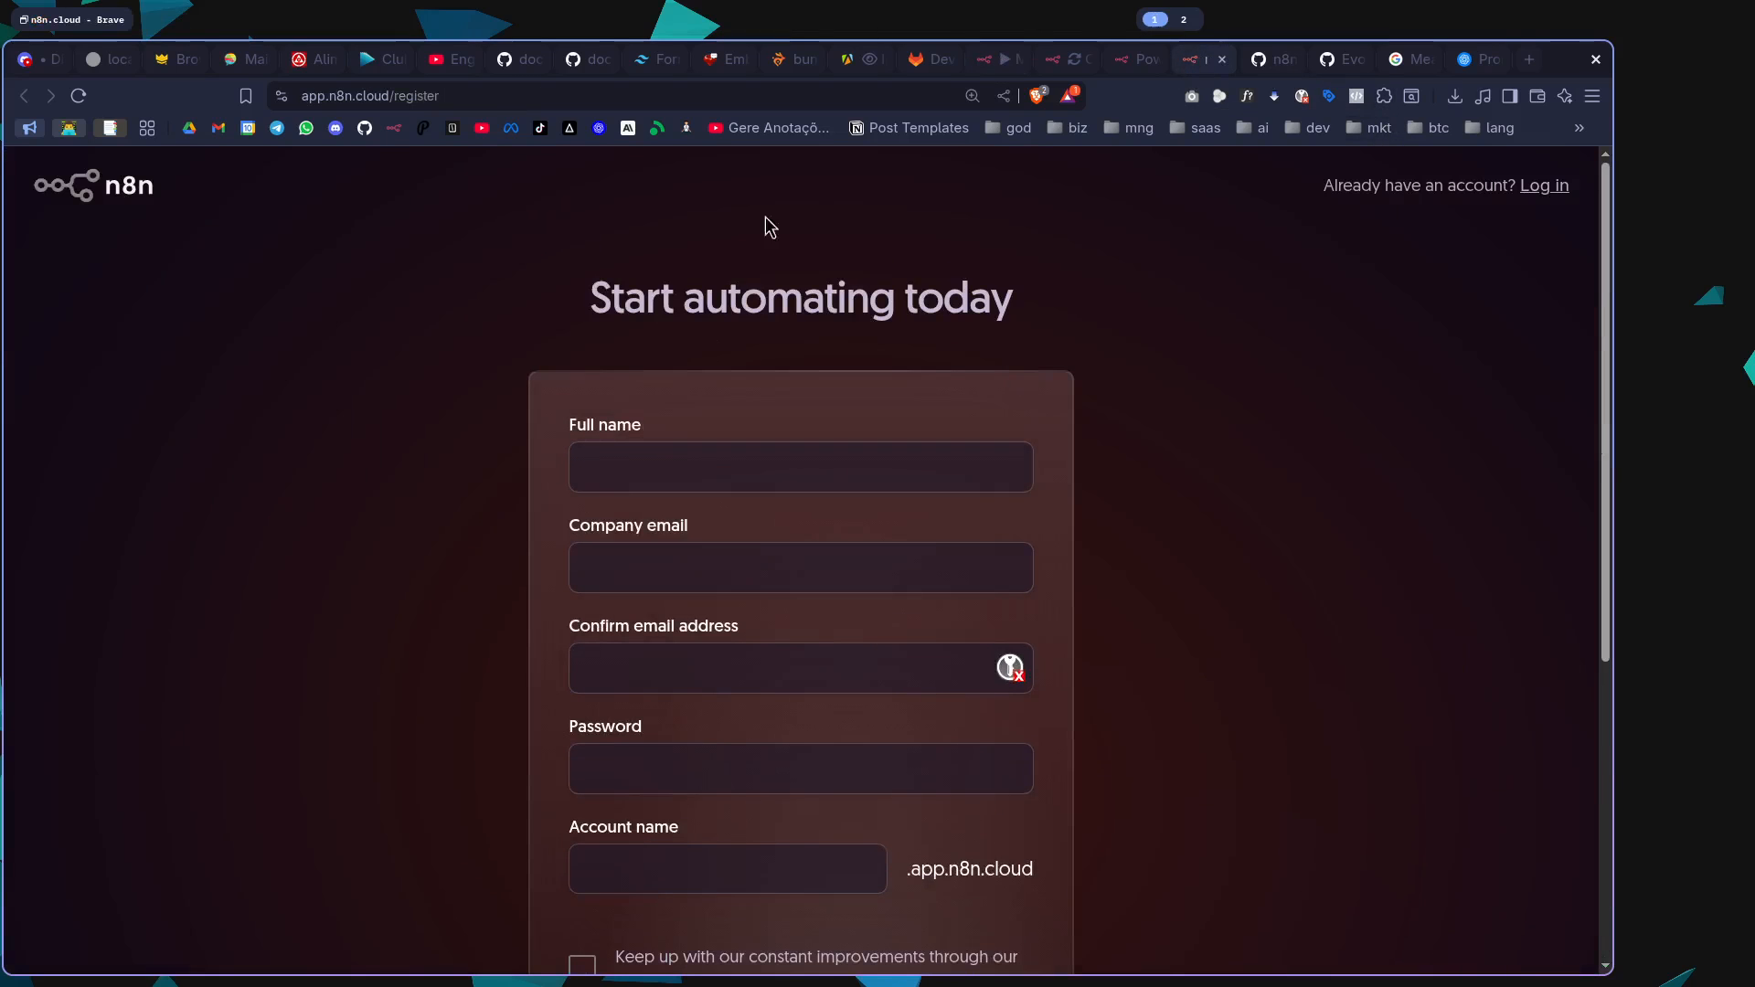
click(1006, 58)
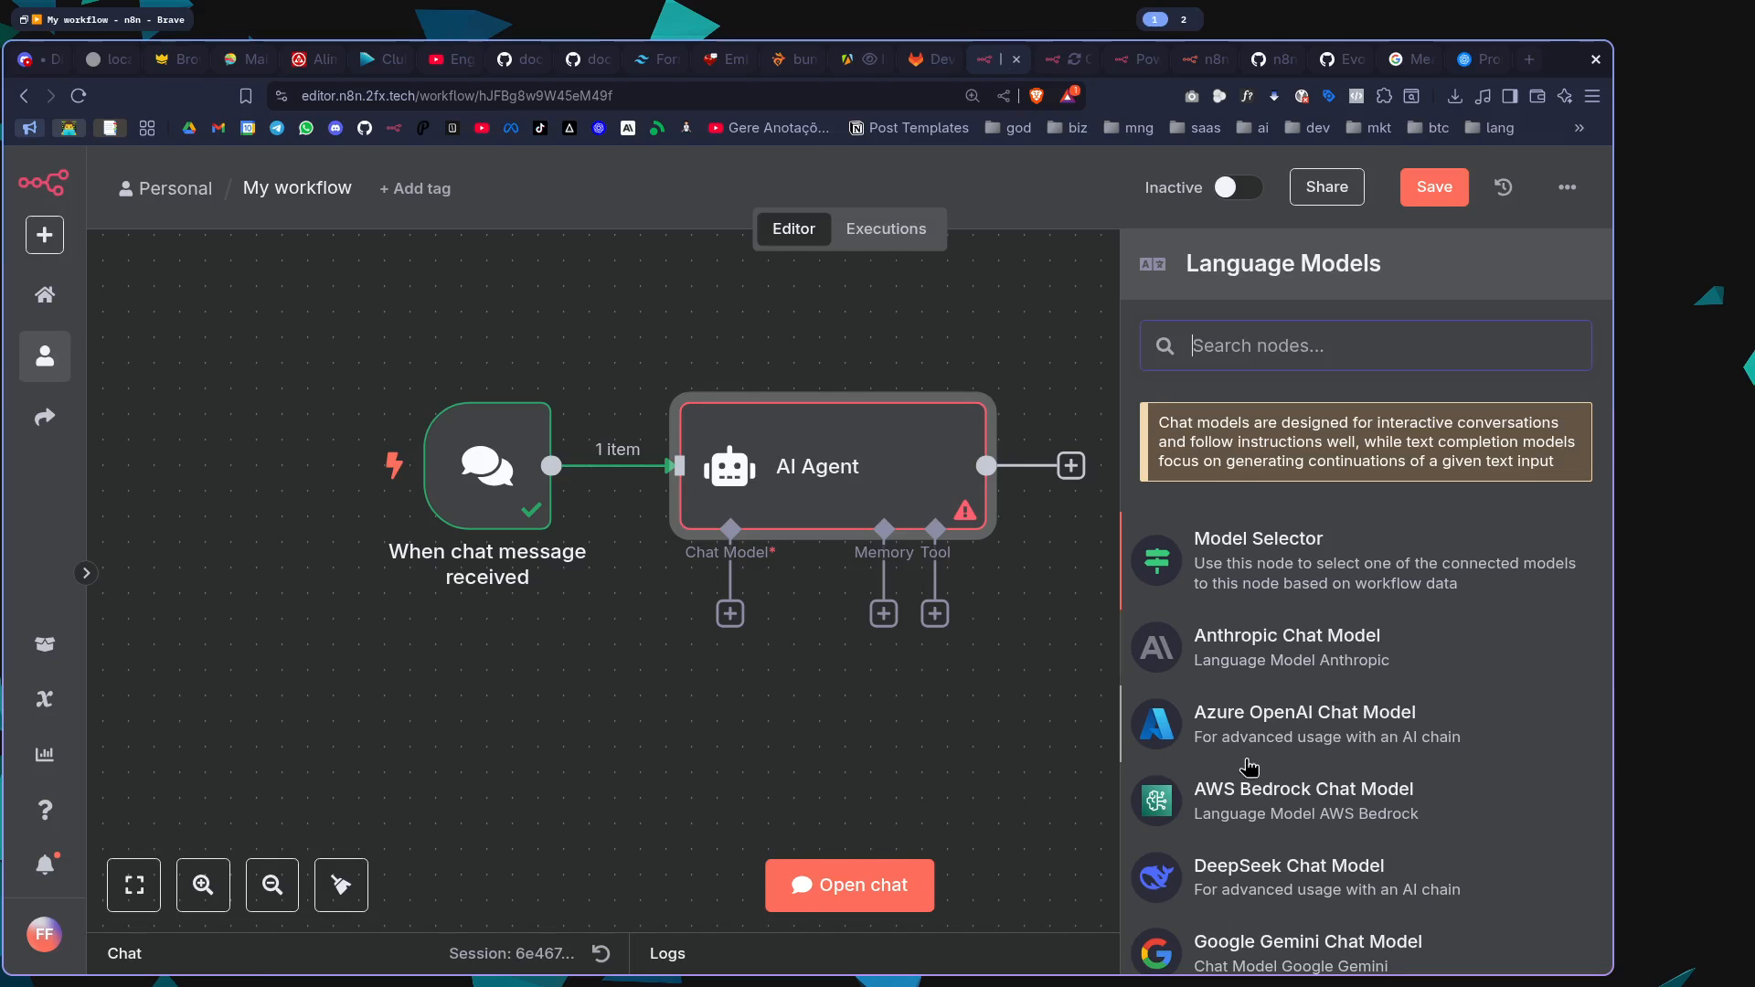
Add an OpenAI Chat Model to the AI Agent, and view the n8n Cloud registration page before returning to the workflow
scroll(1280, 759, down, 6)
click(1245, 882)
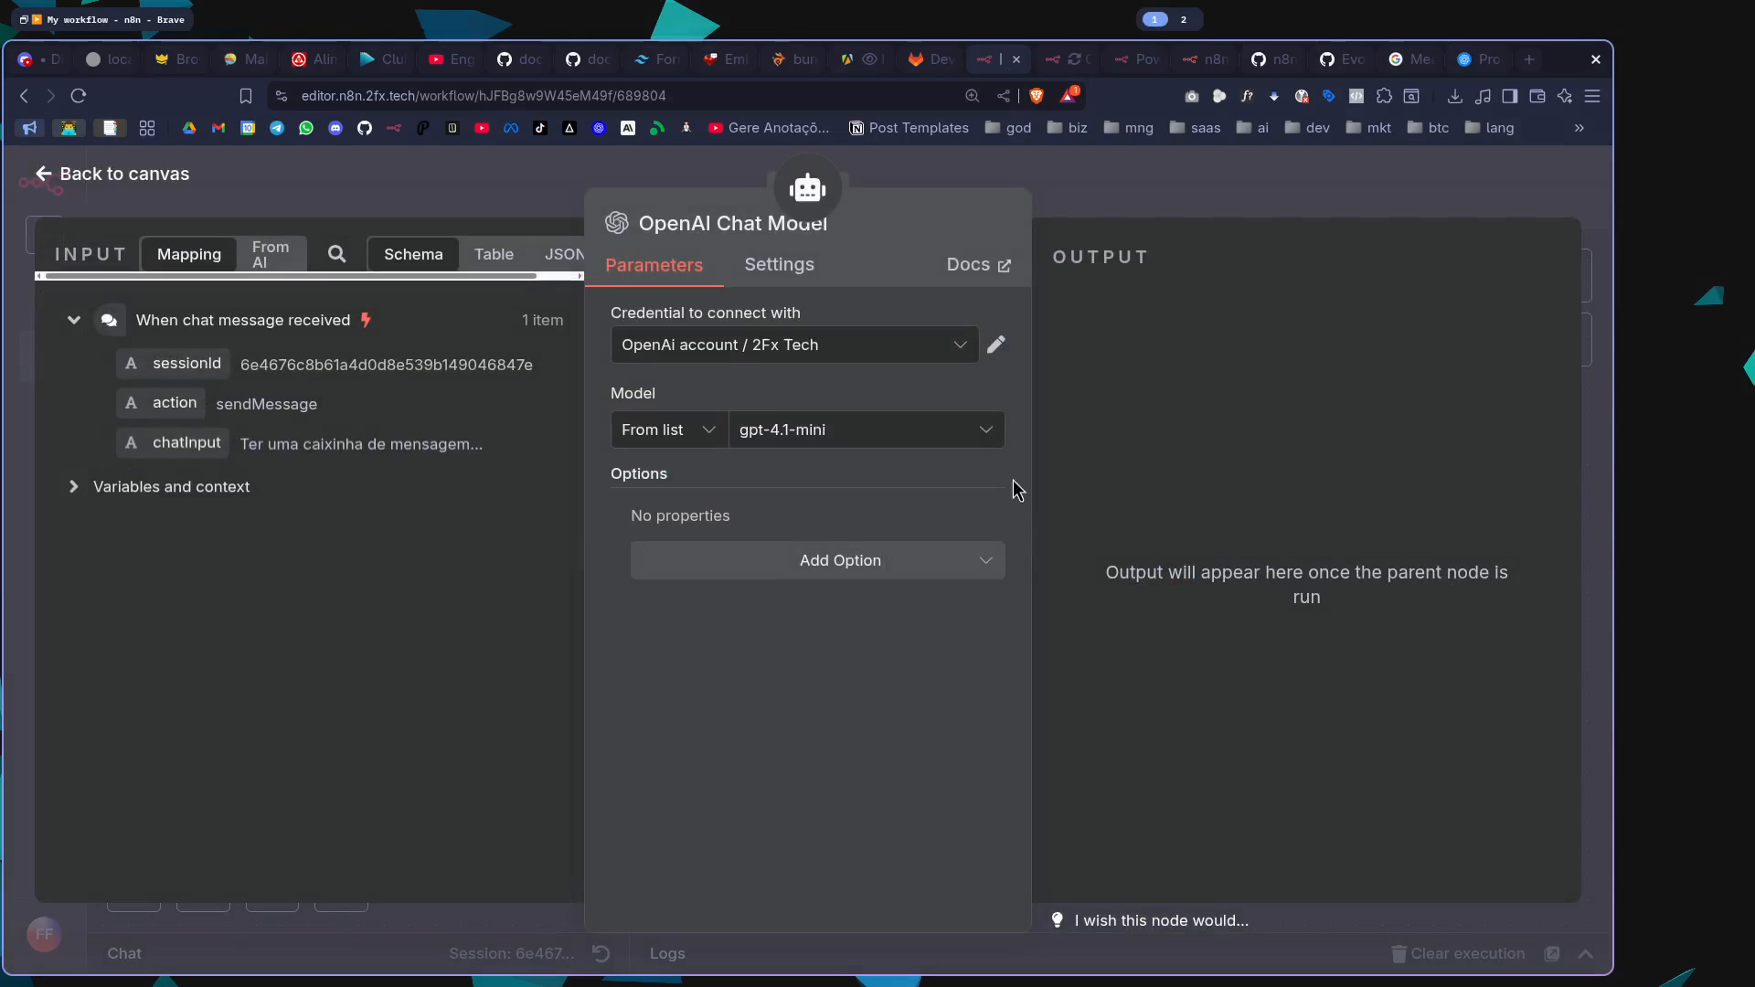
click(1137, 183)
click(1202, 66)
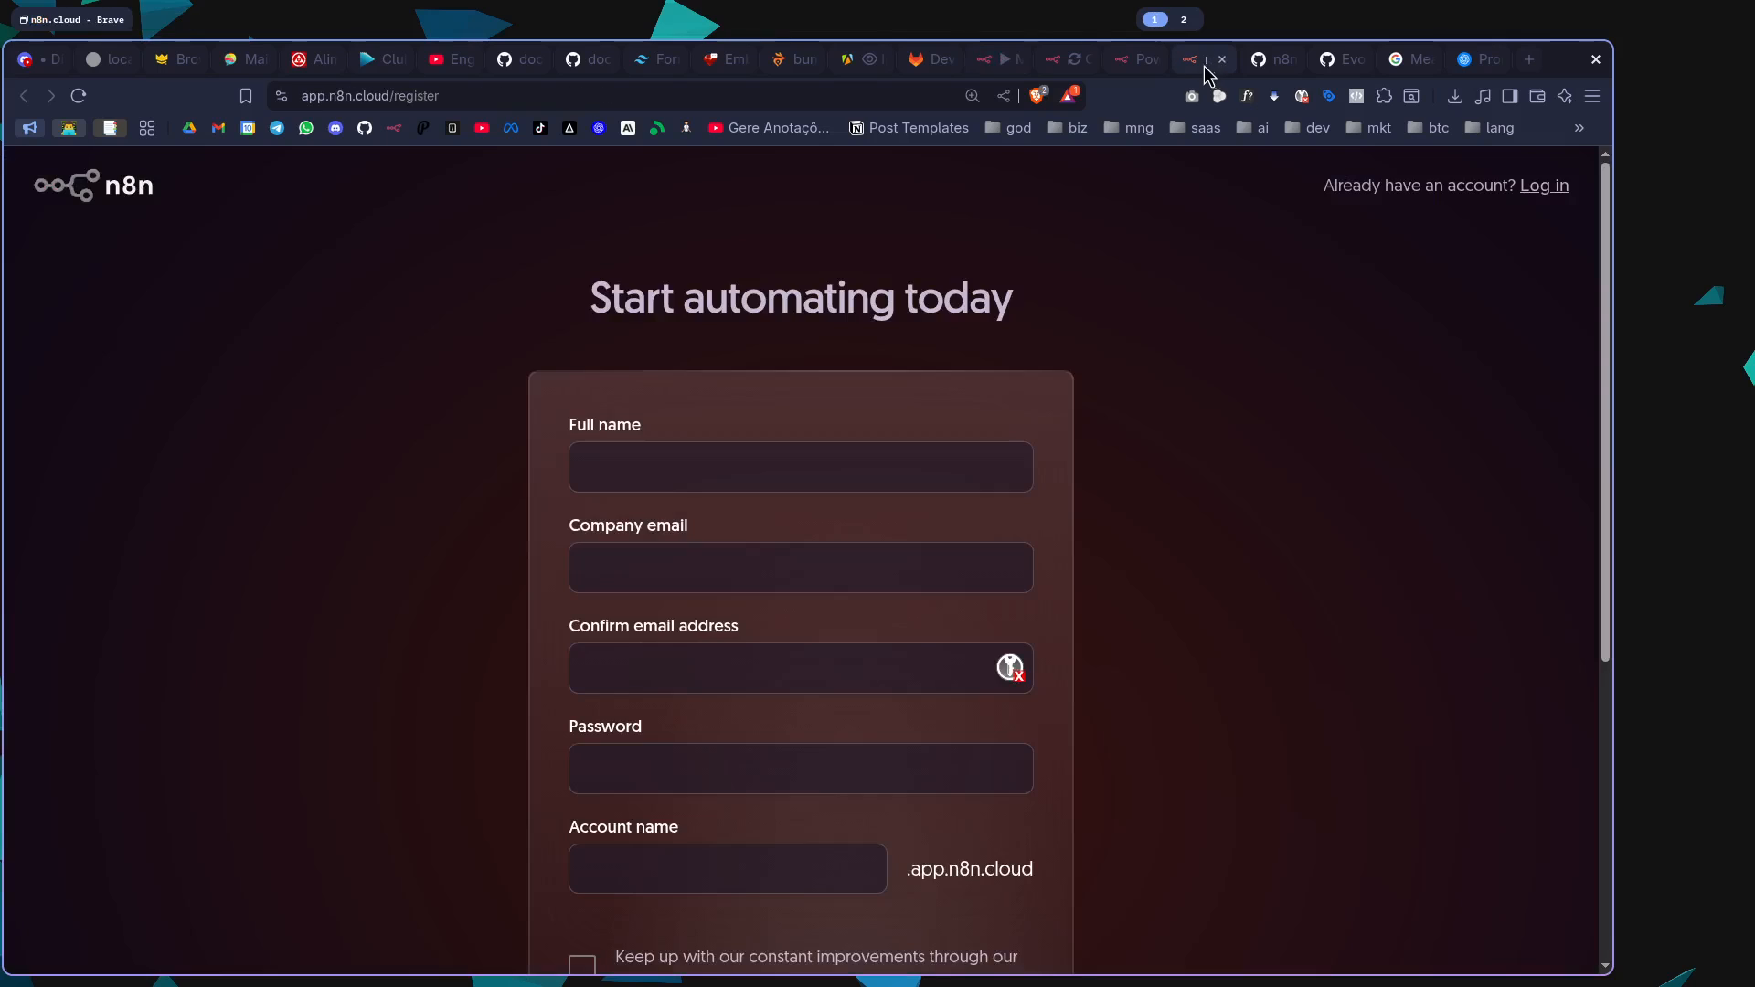
click(990, 64)
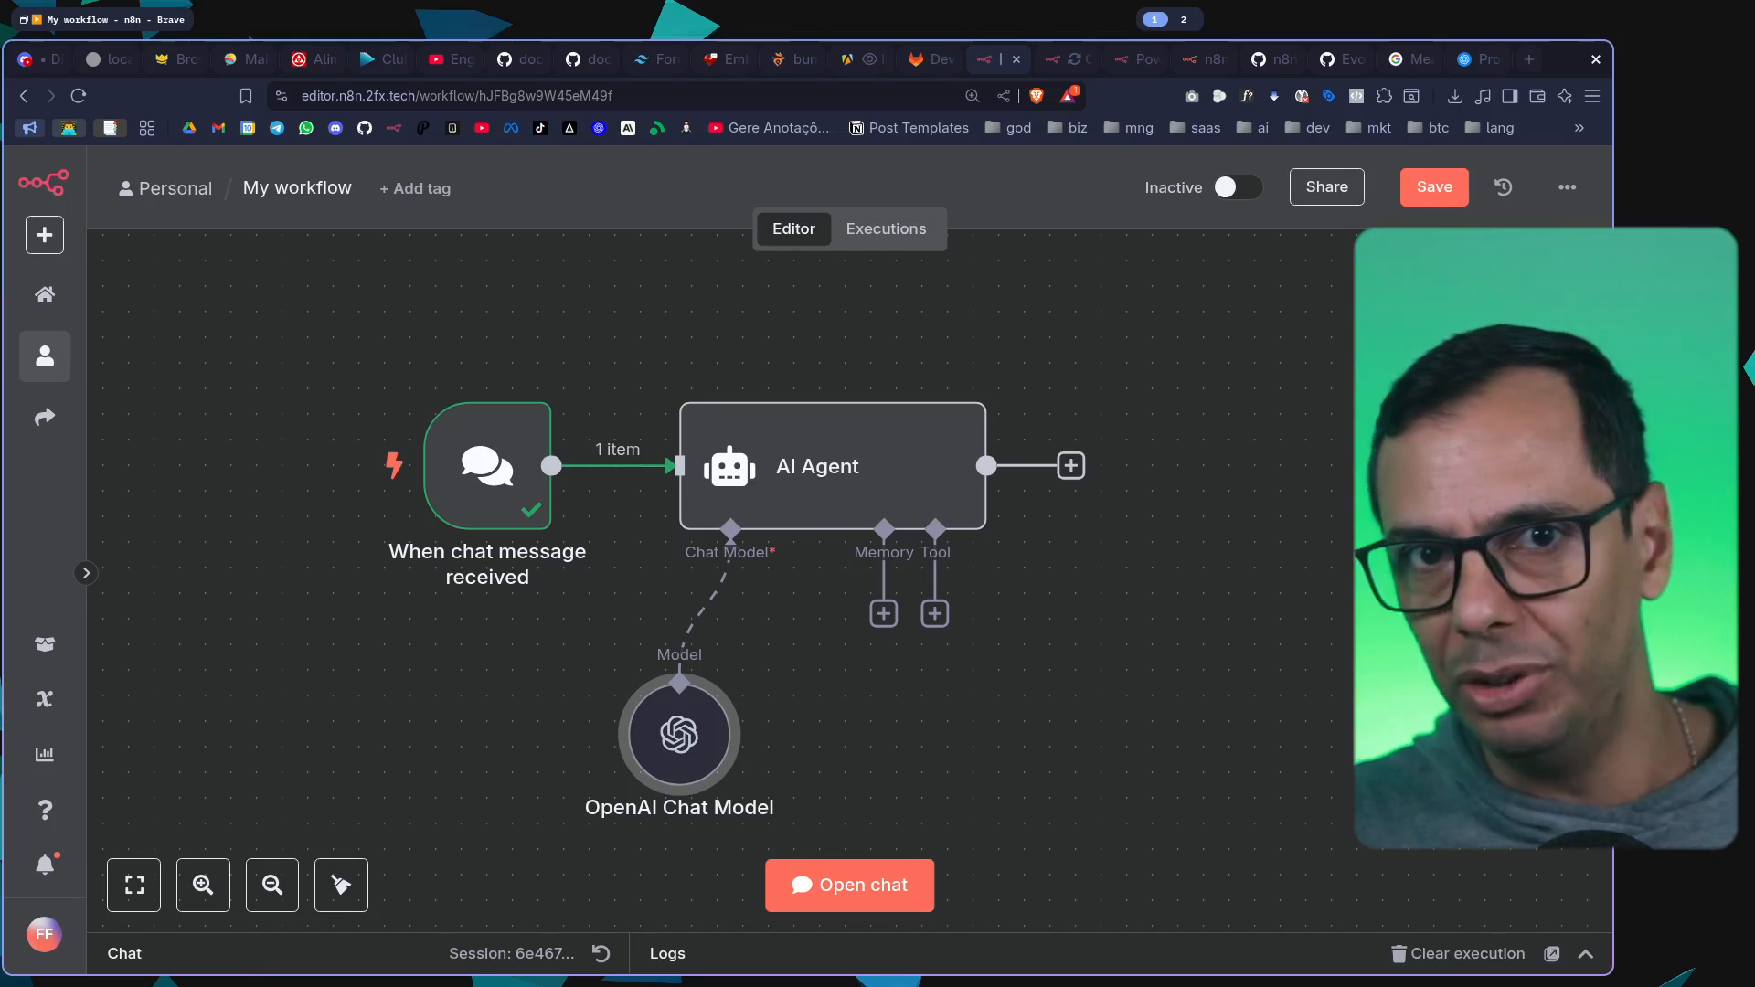
Detach the OpenAI Chat Model to review the available language models, and reconnect it to the AI Agent's chat model input
click(712, 609)
click(740, 612)
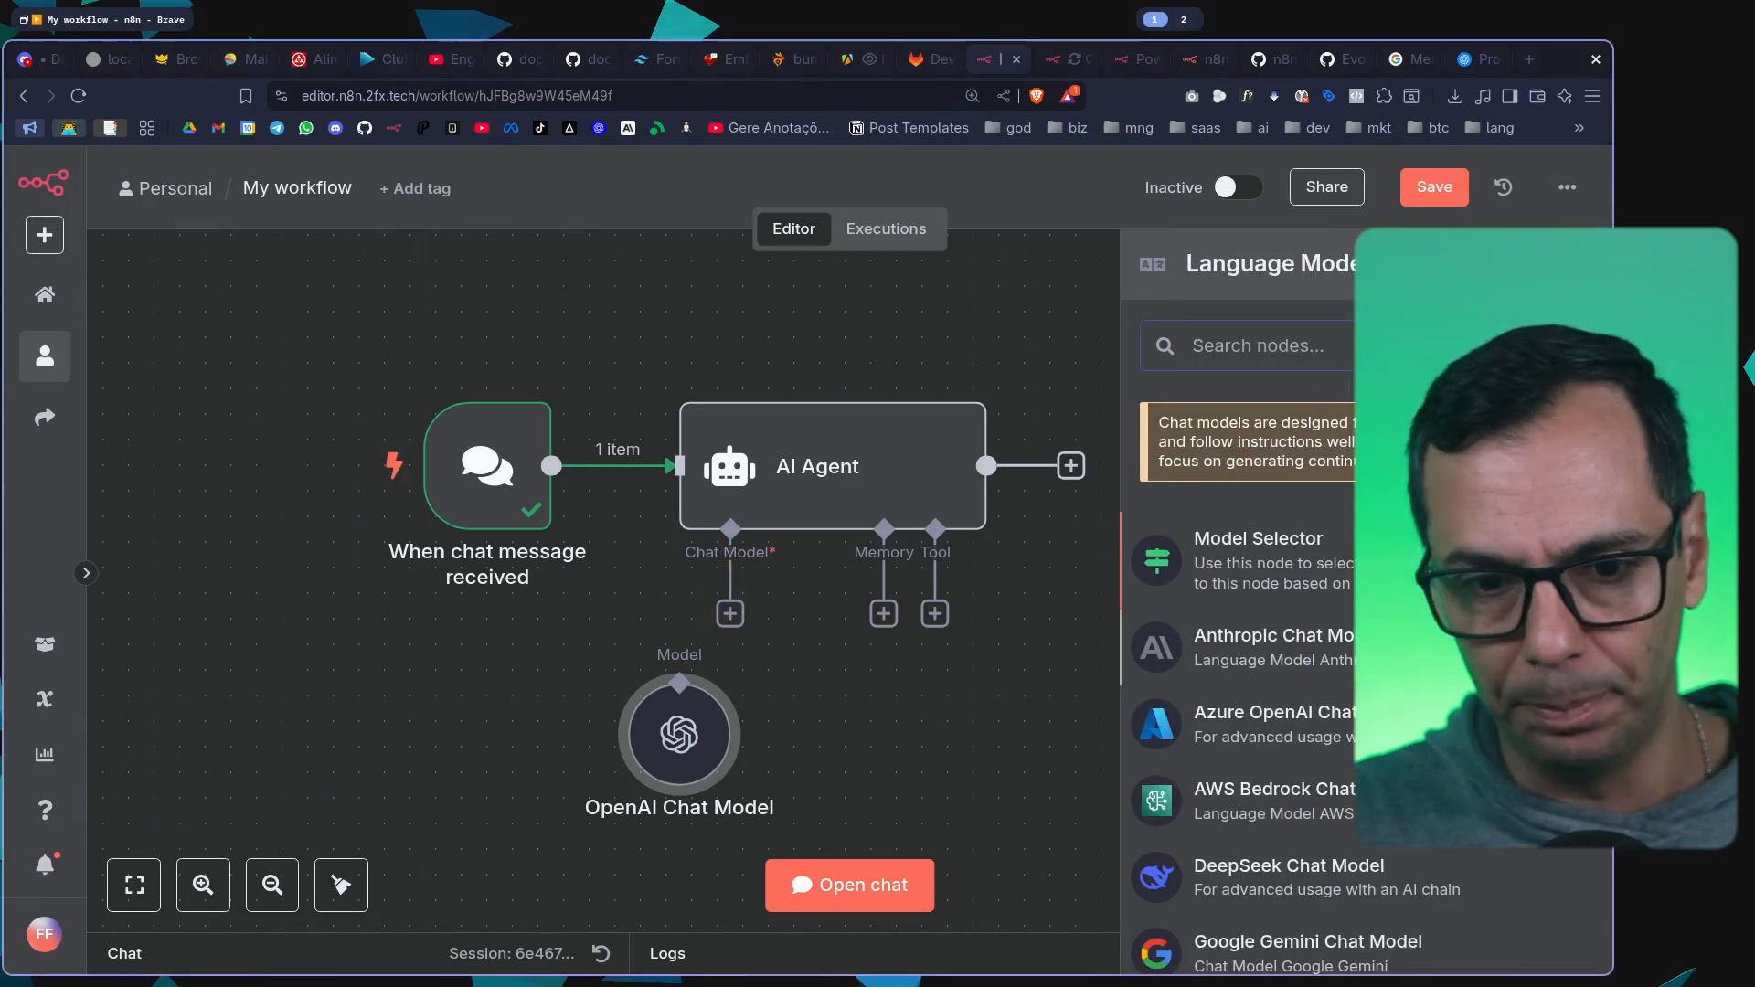
scroll(1351, 774, down, 2)
scroll(1352, 773, down, 2)
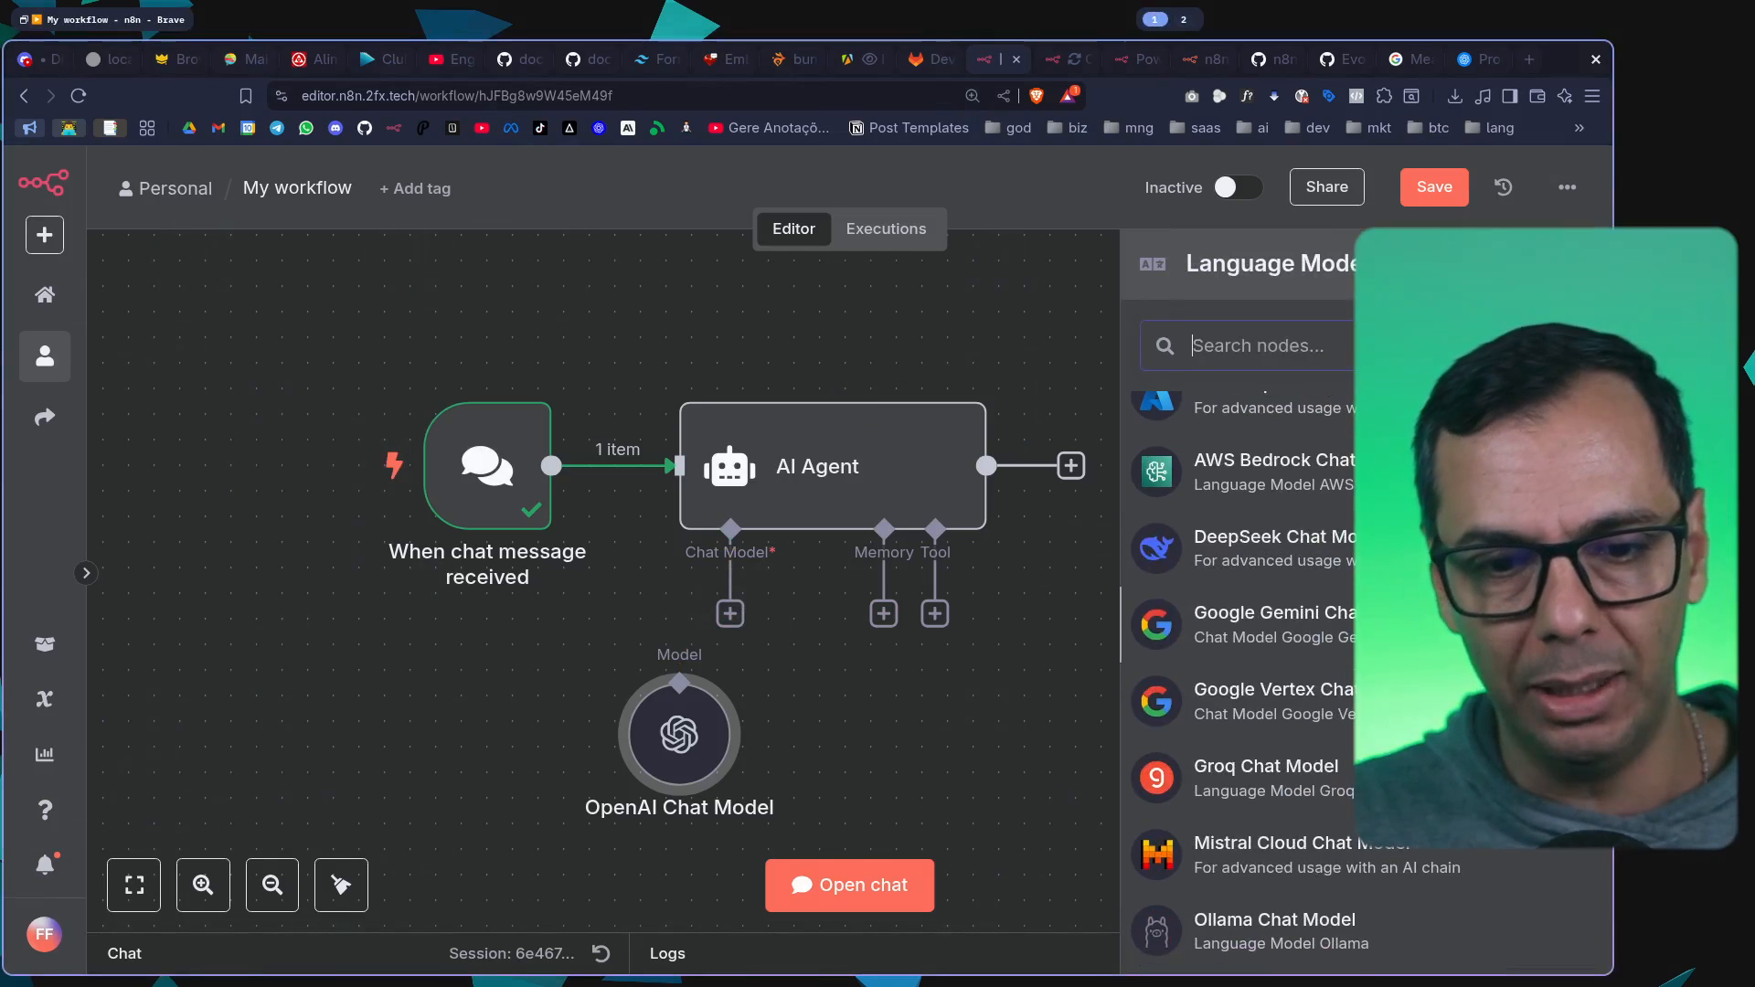
scroll(1301, 682, down, 3)
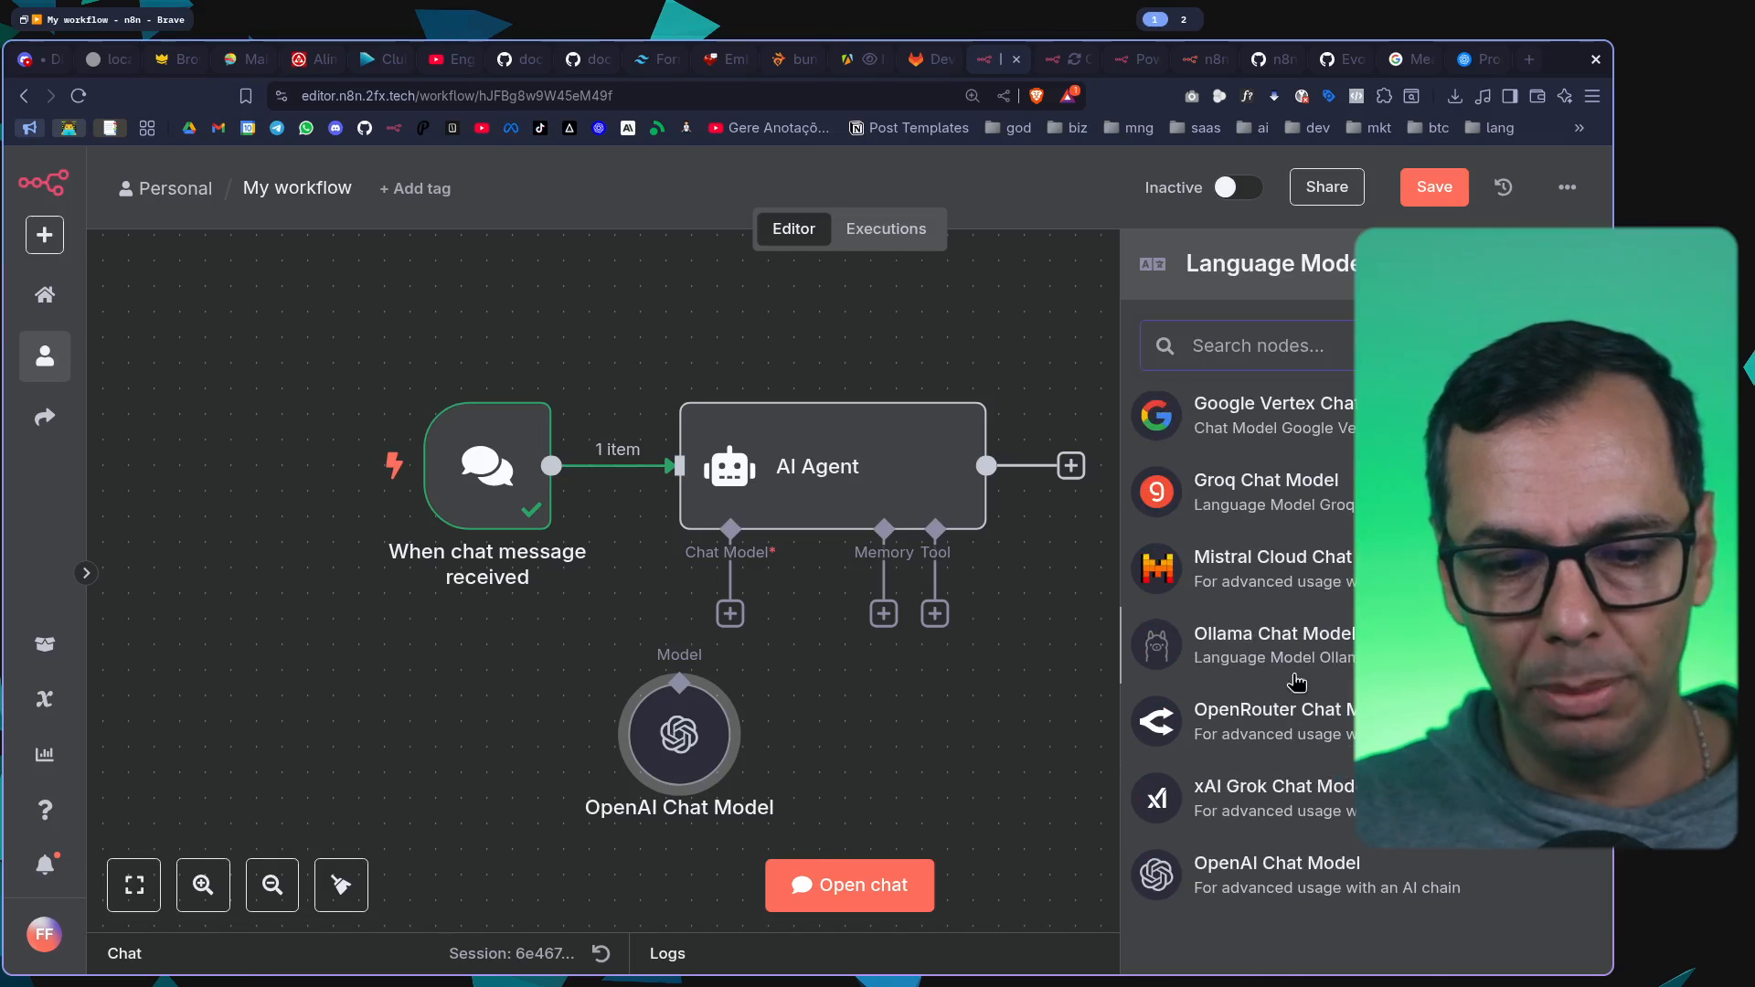
scroll(1298, 667, up, 5)
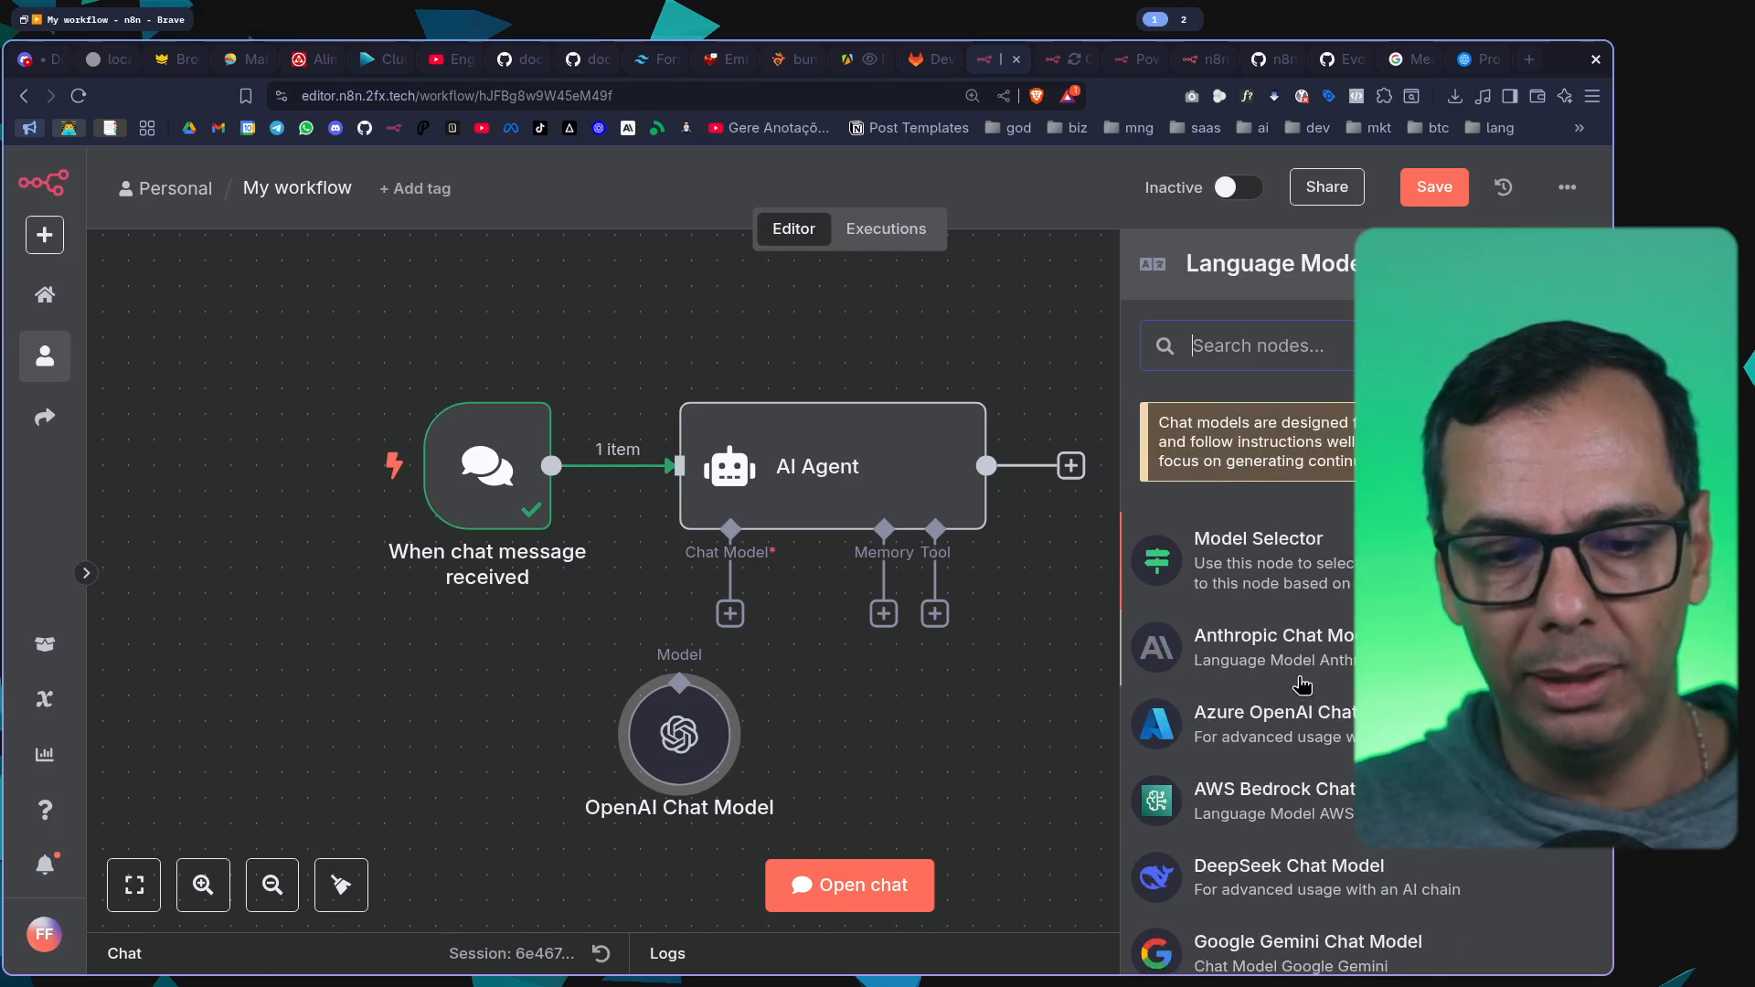
scroll(1302, 683, down, 5)
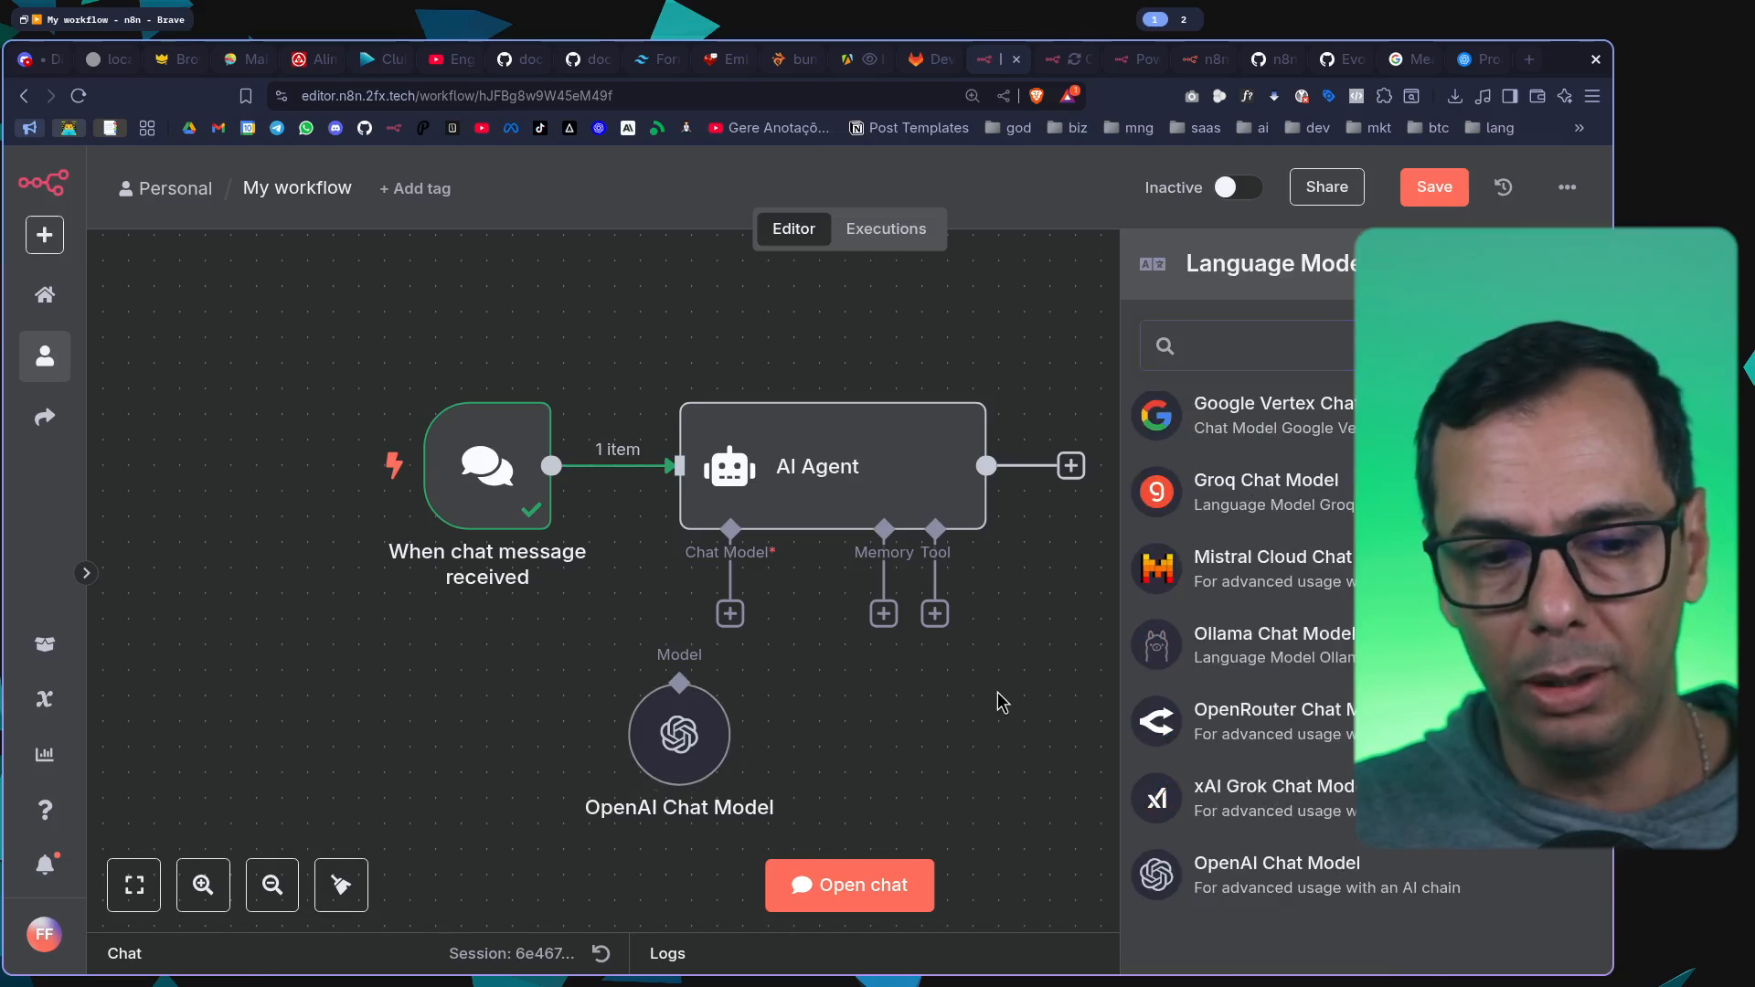
click(1002, 704)
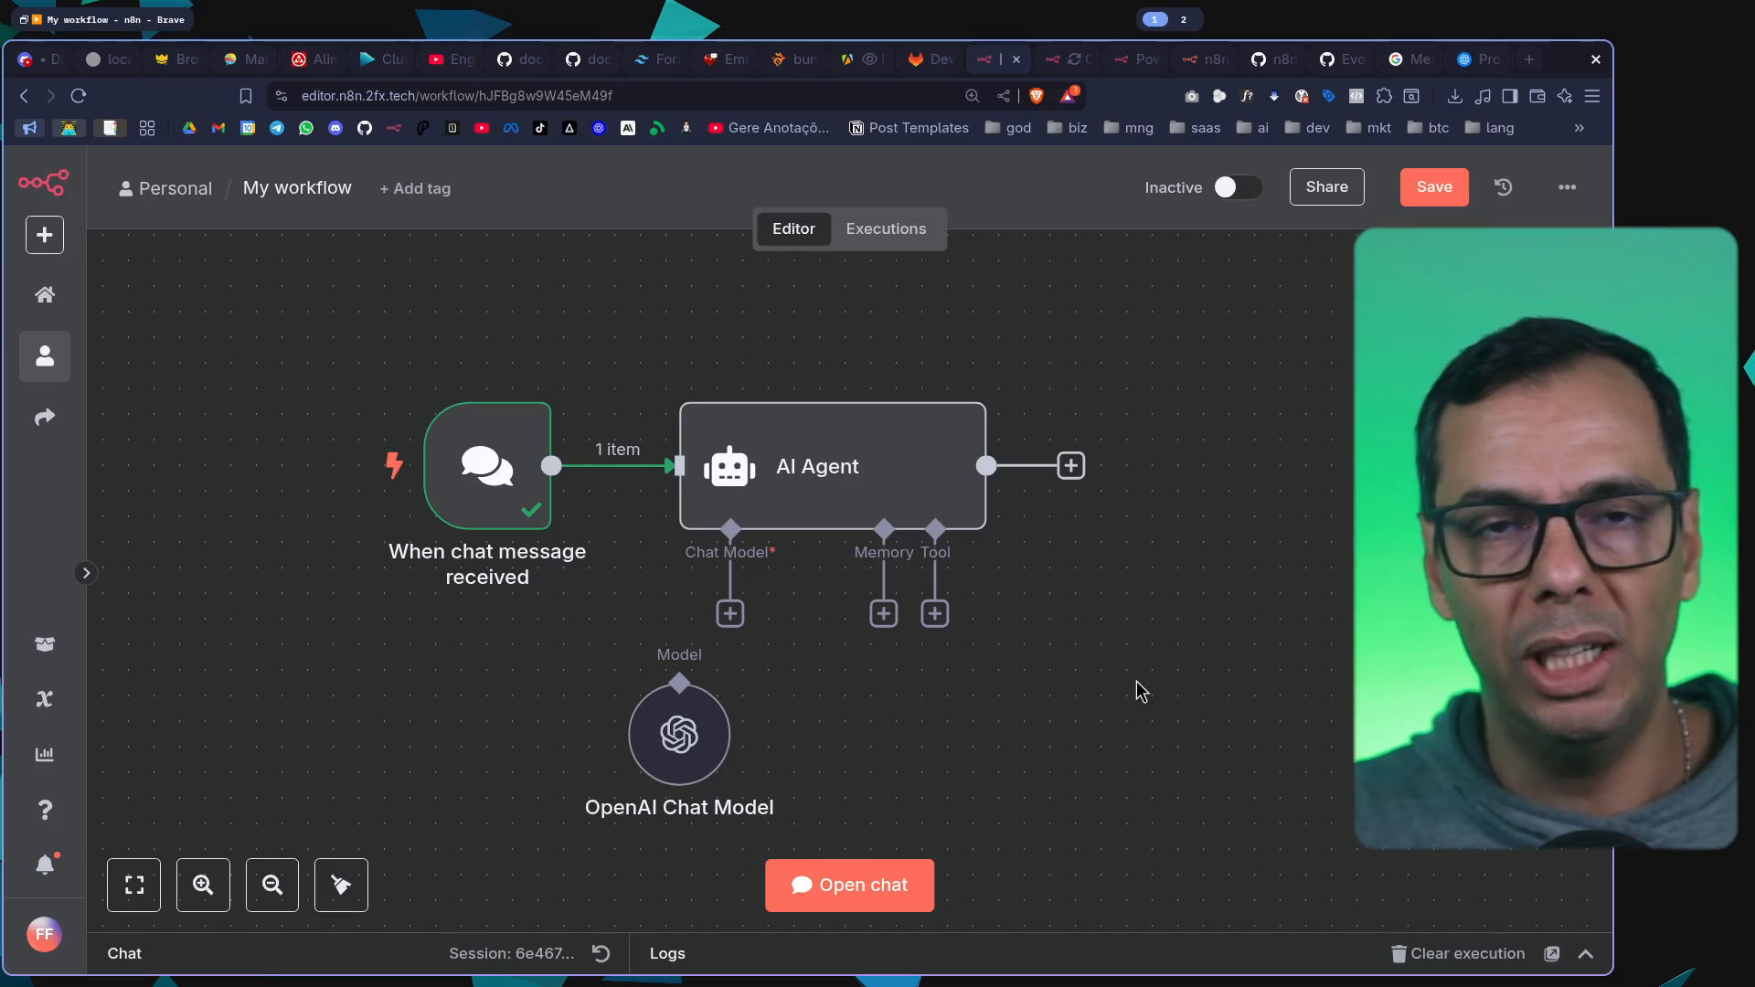
drag(729, 613, 679, 709)
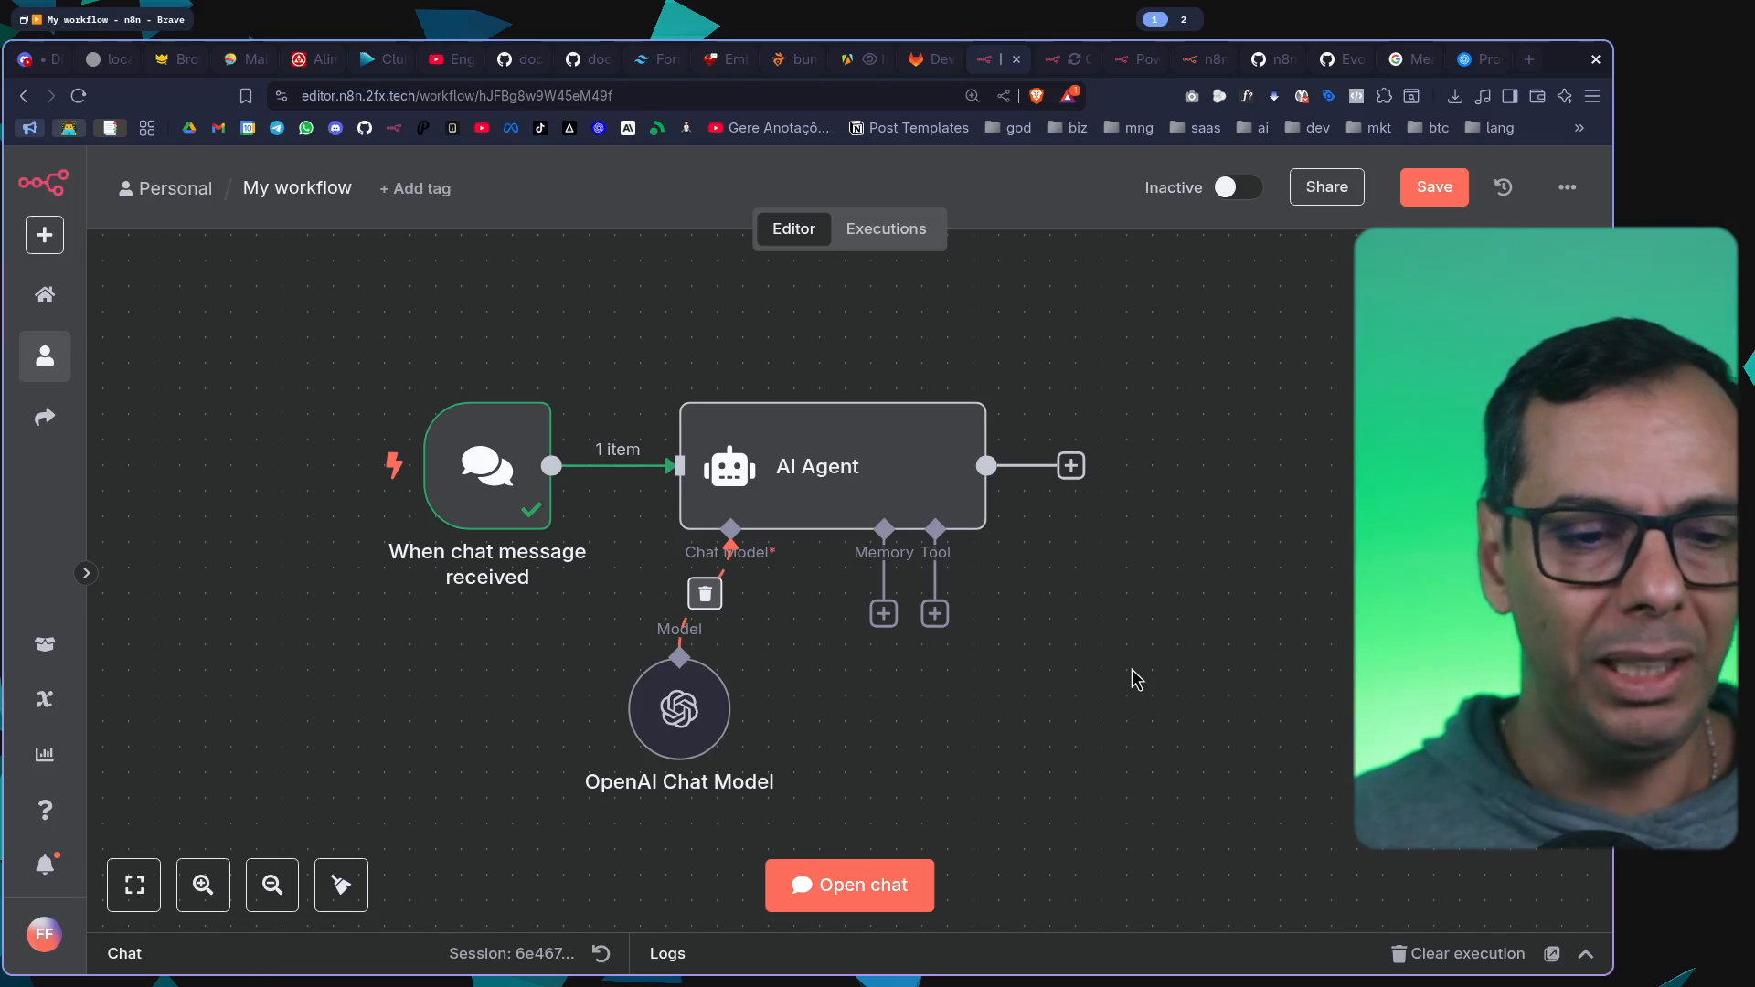
Rename the workflow as "Meu primeiro agente de ai"
click(297, 188)
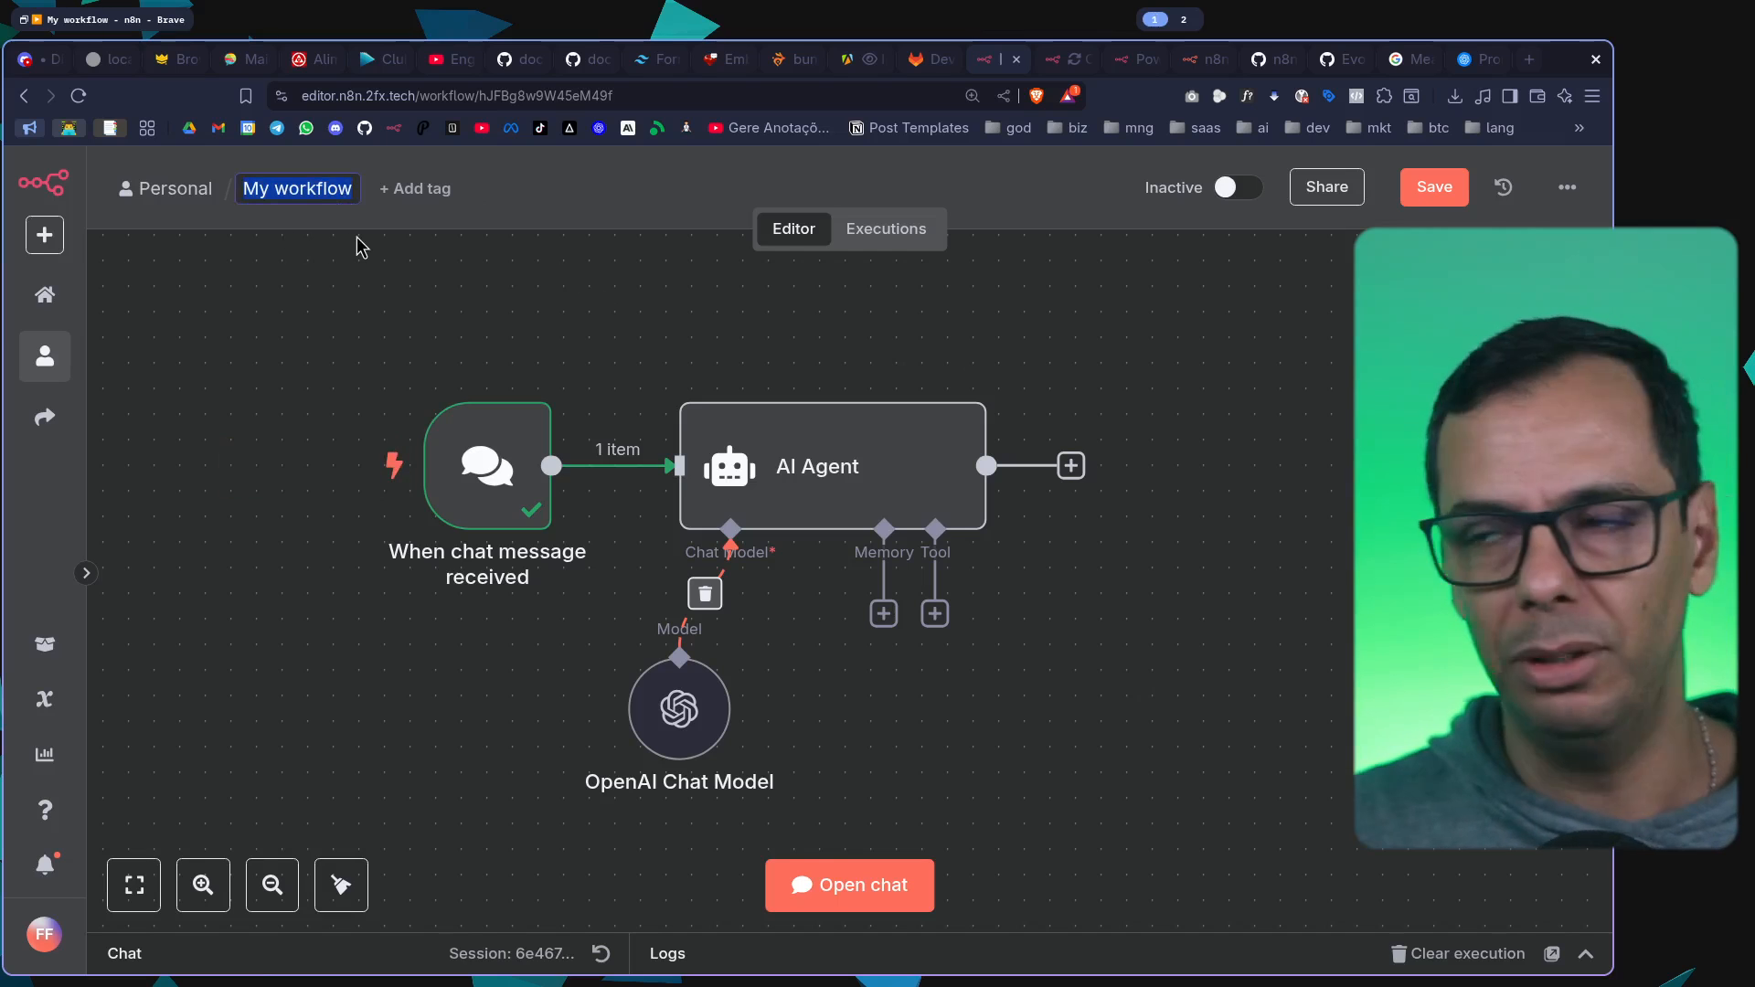
text(Meu )
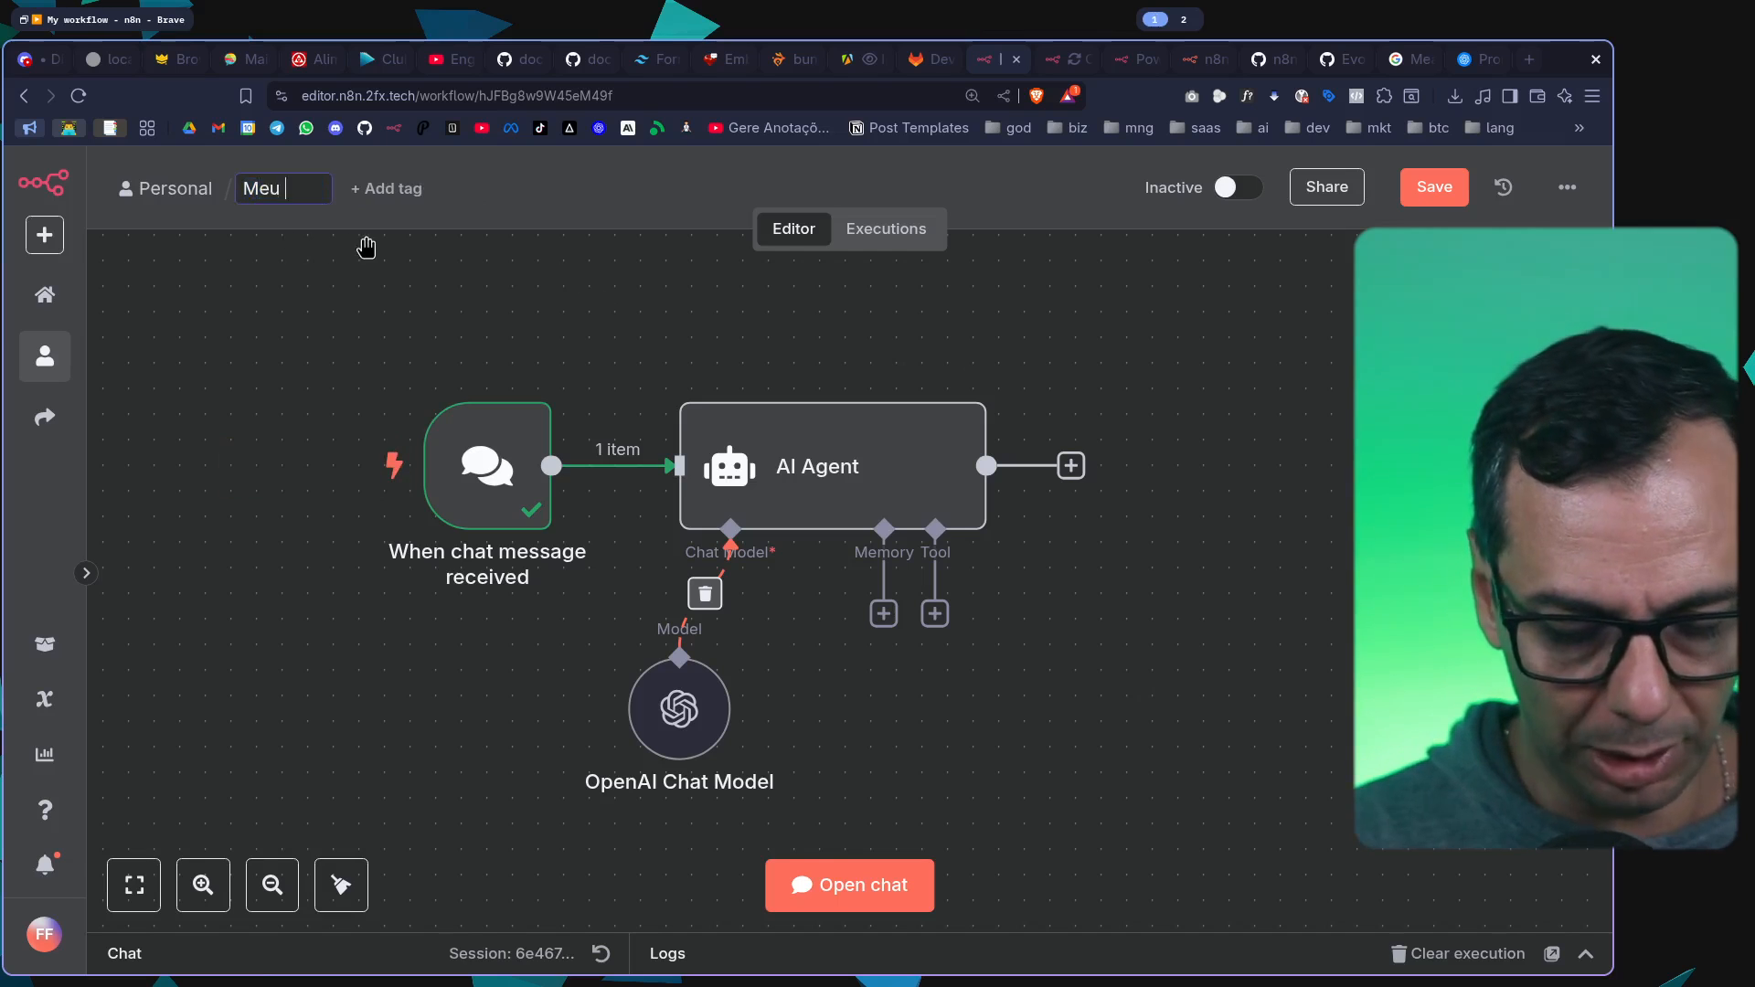
text(primeiro agente de ai)
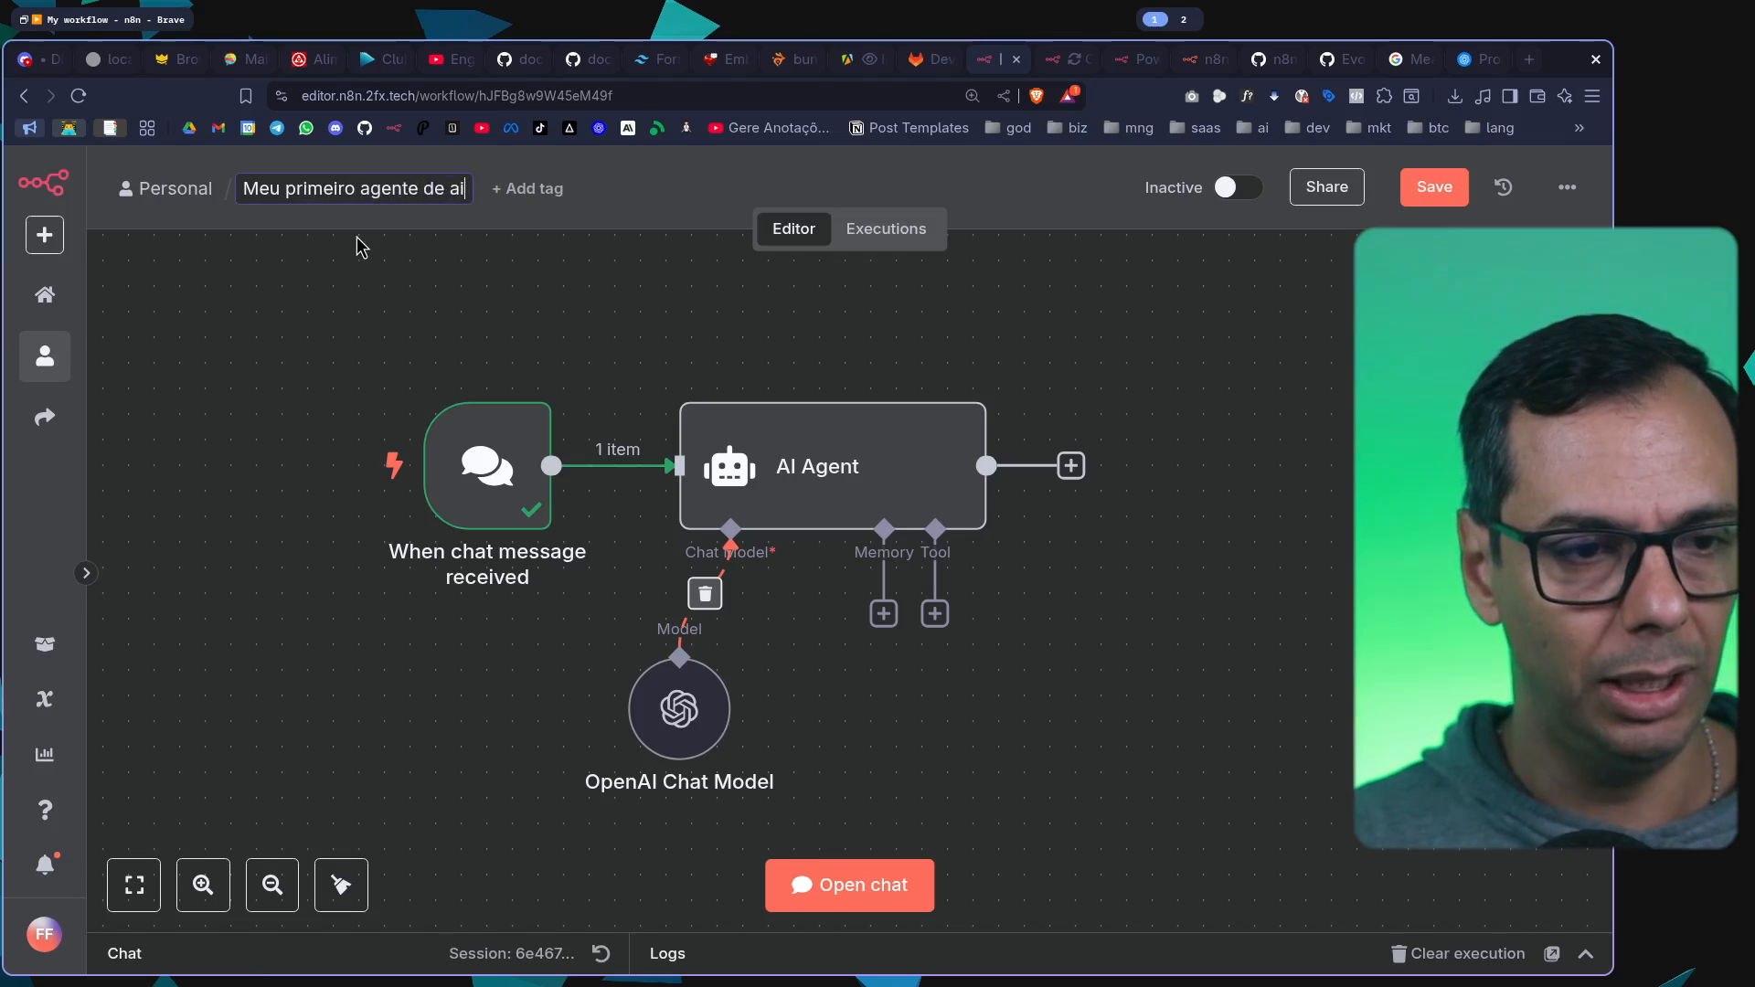
key(Return)
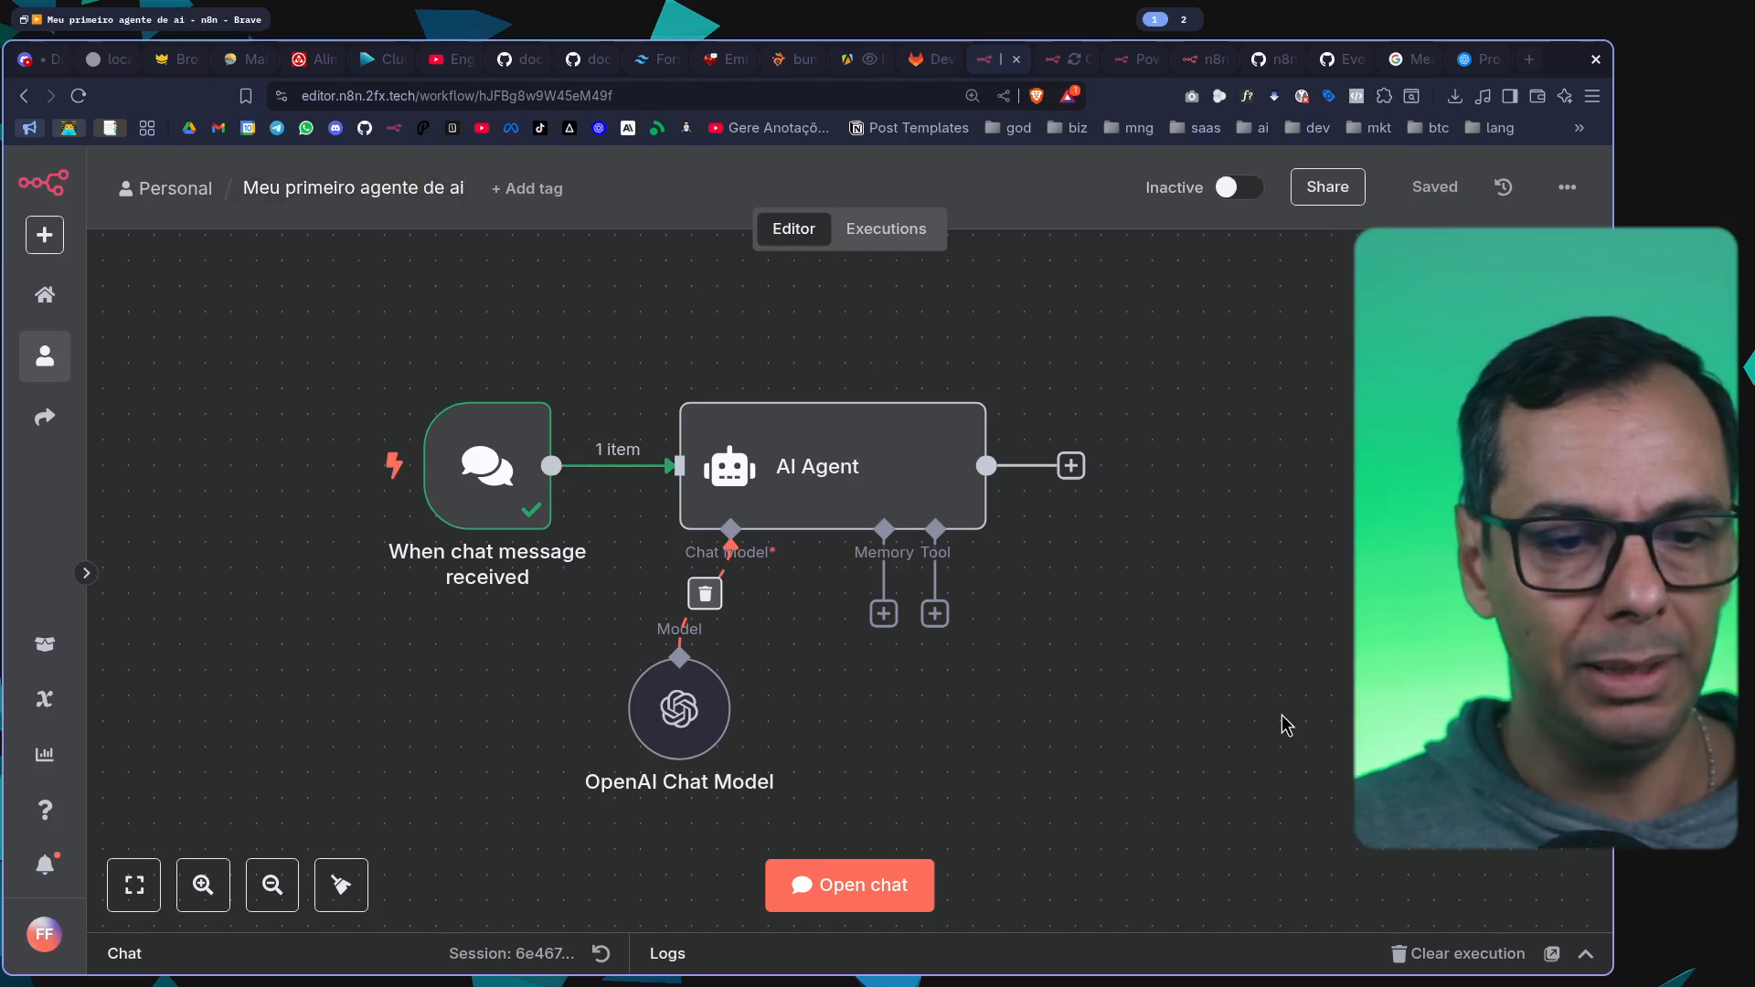
Start a fresh chat session for the workflow and send the test message "Olá tudo bem?" to the AI Agent
double_click(893, 477)
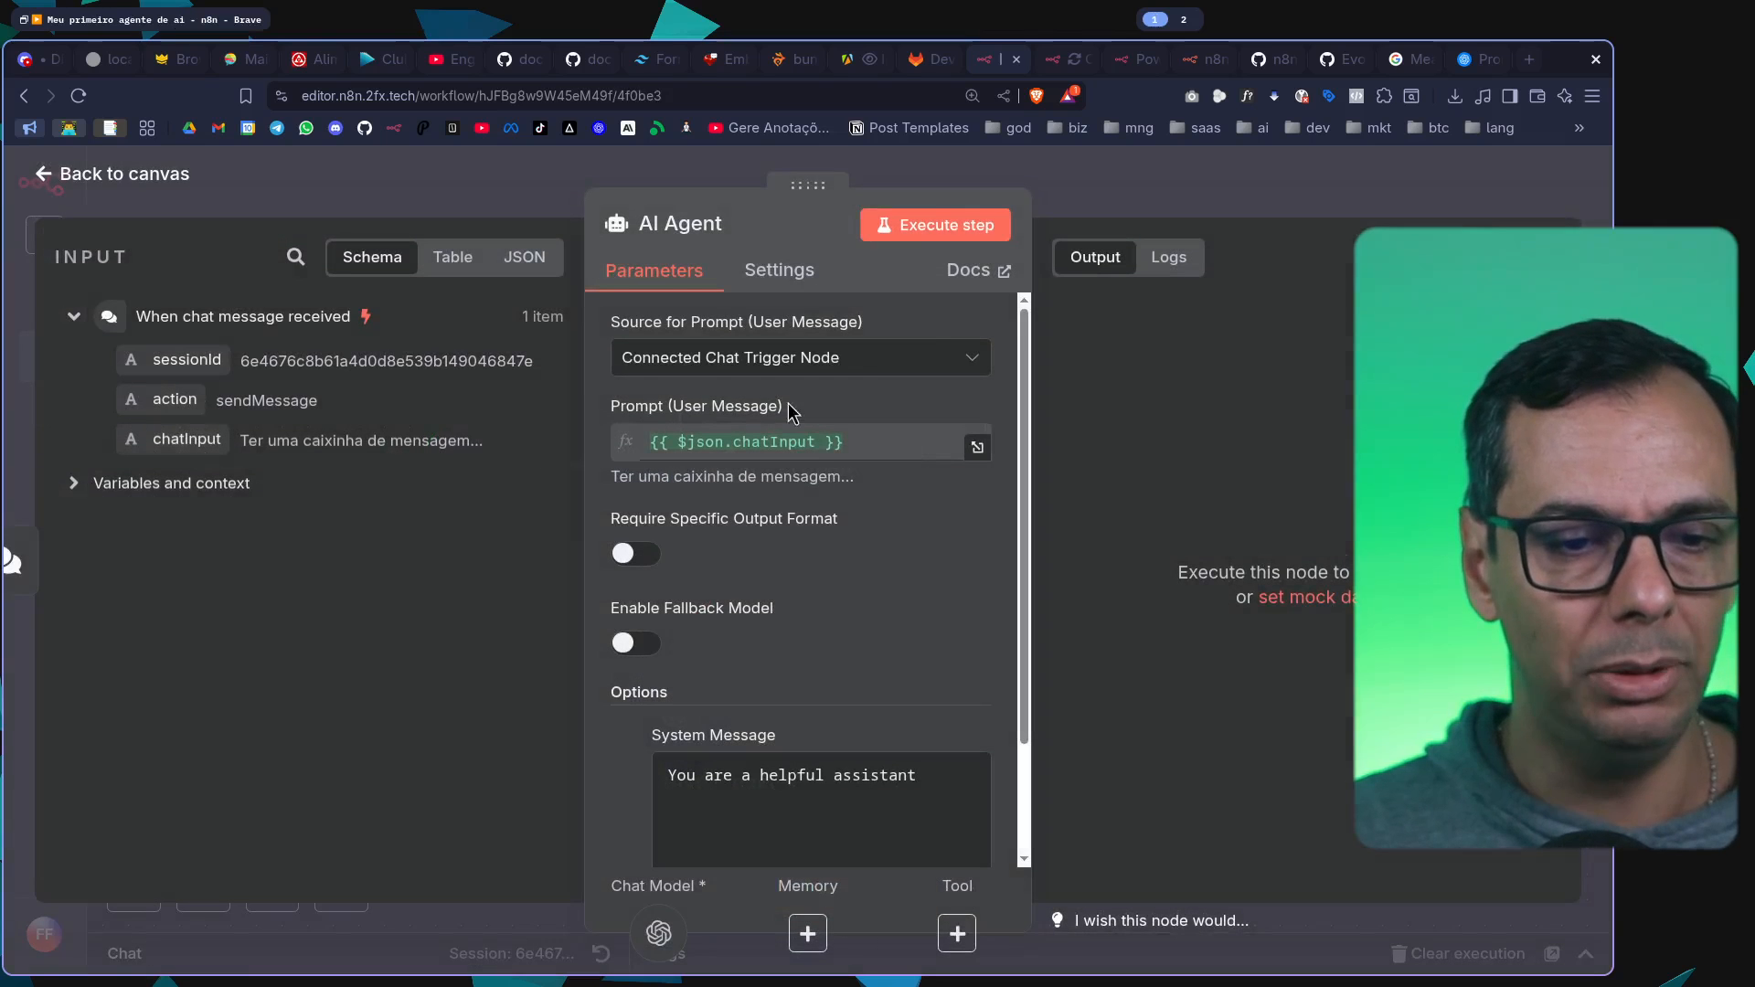
click(1210, 172)
click(401, 473)
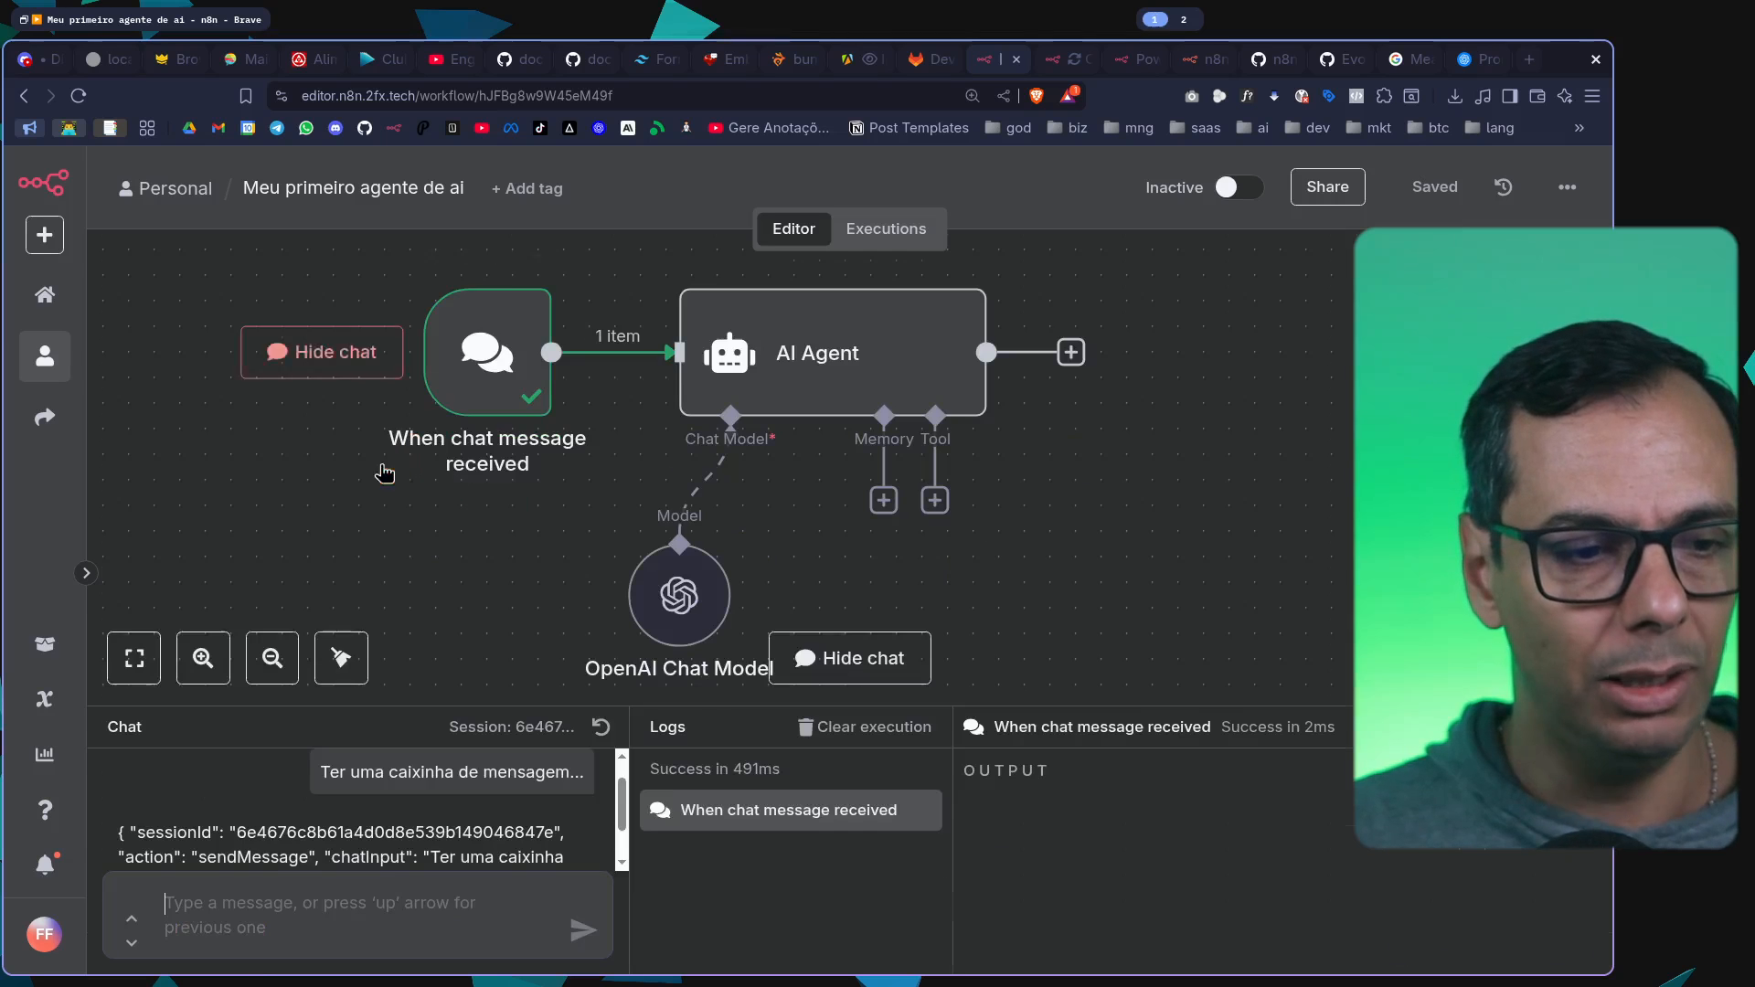
drag(546, 679, 585, 477)
click(614, 504)
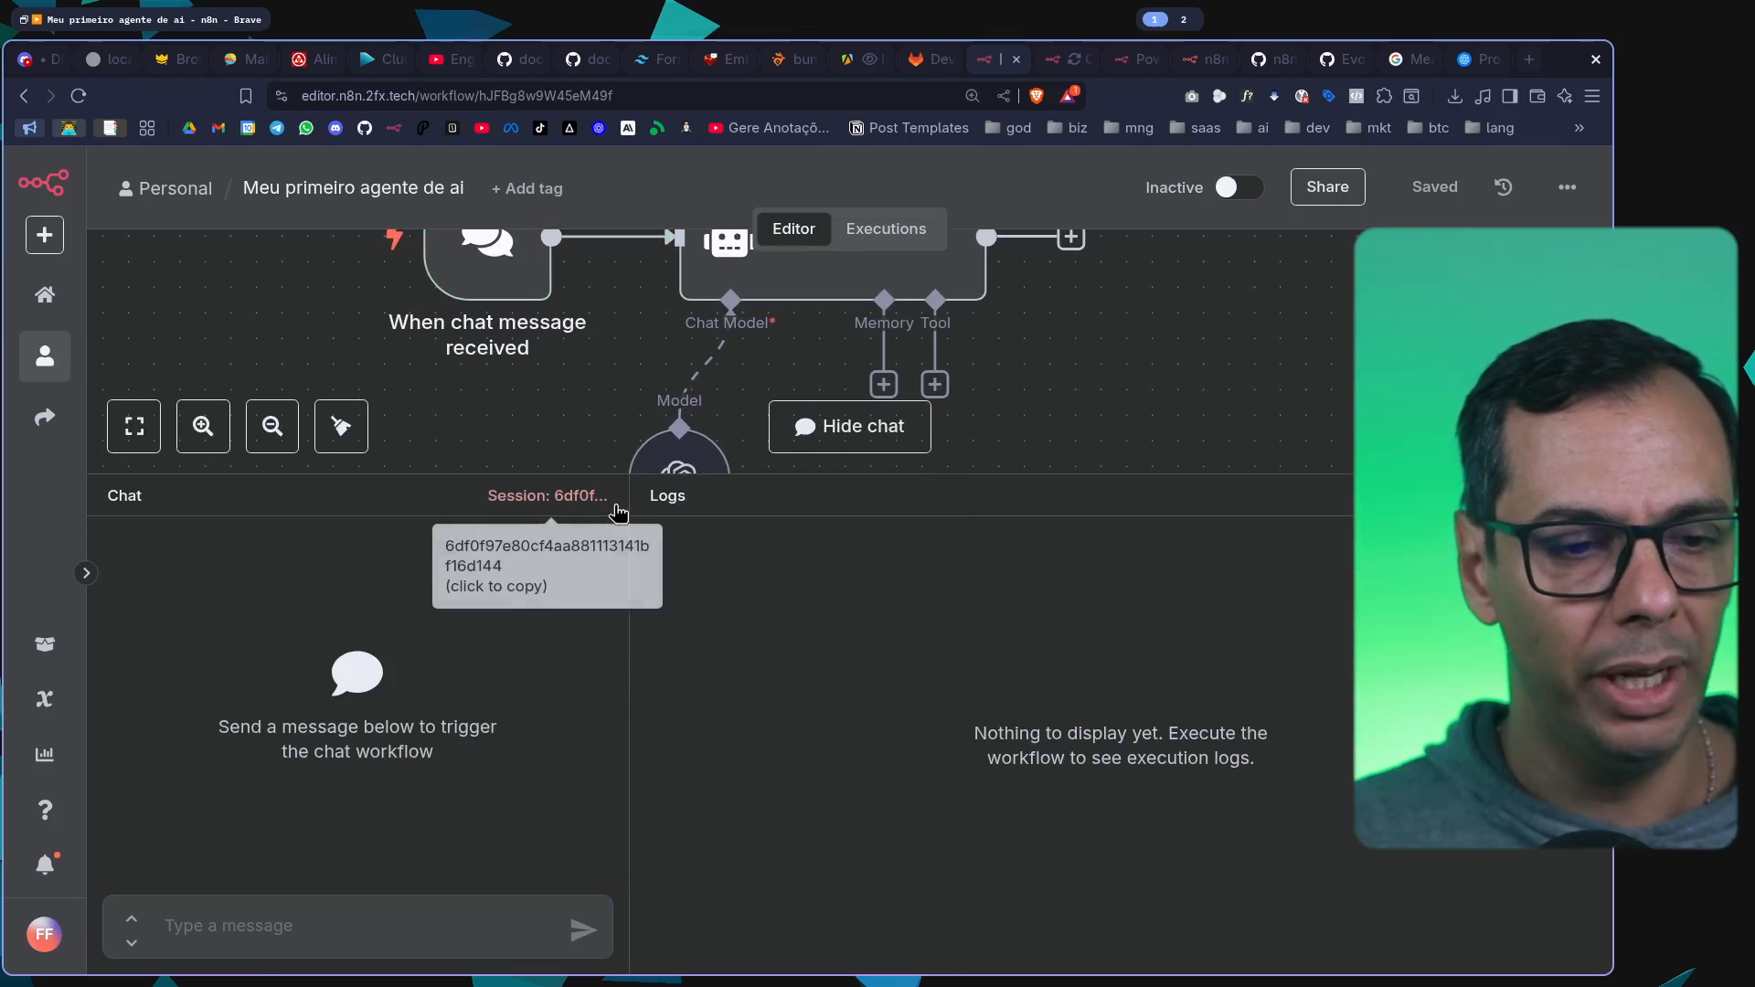
text(Ol)
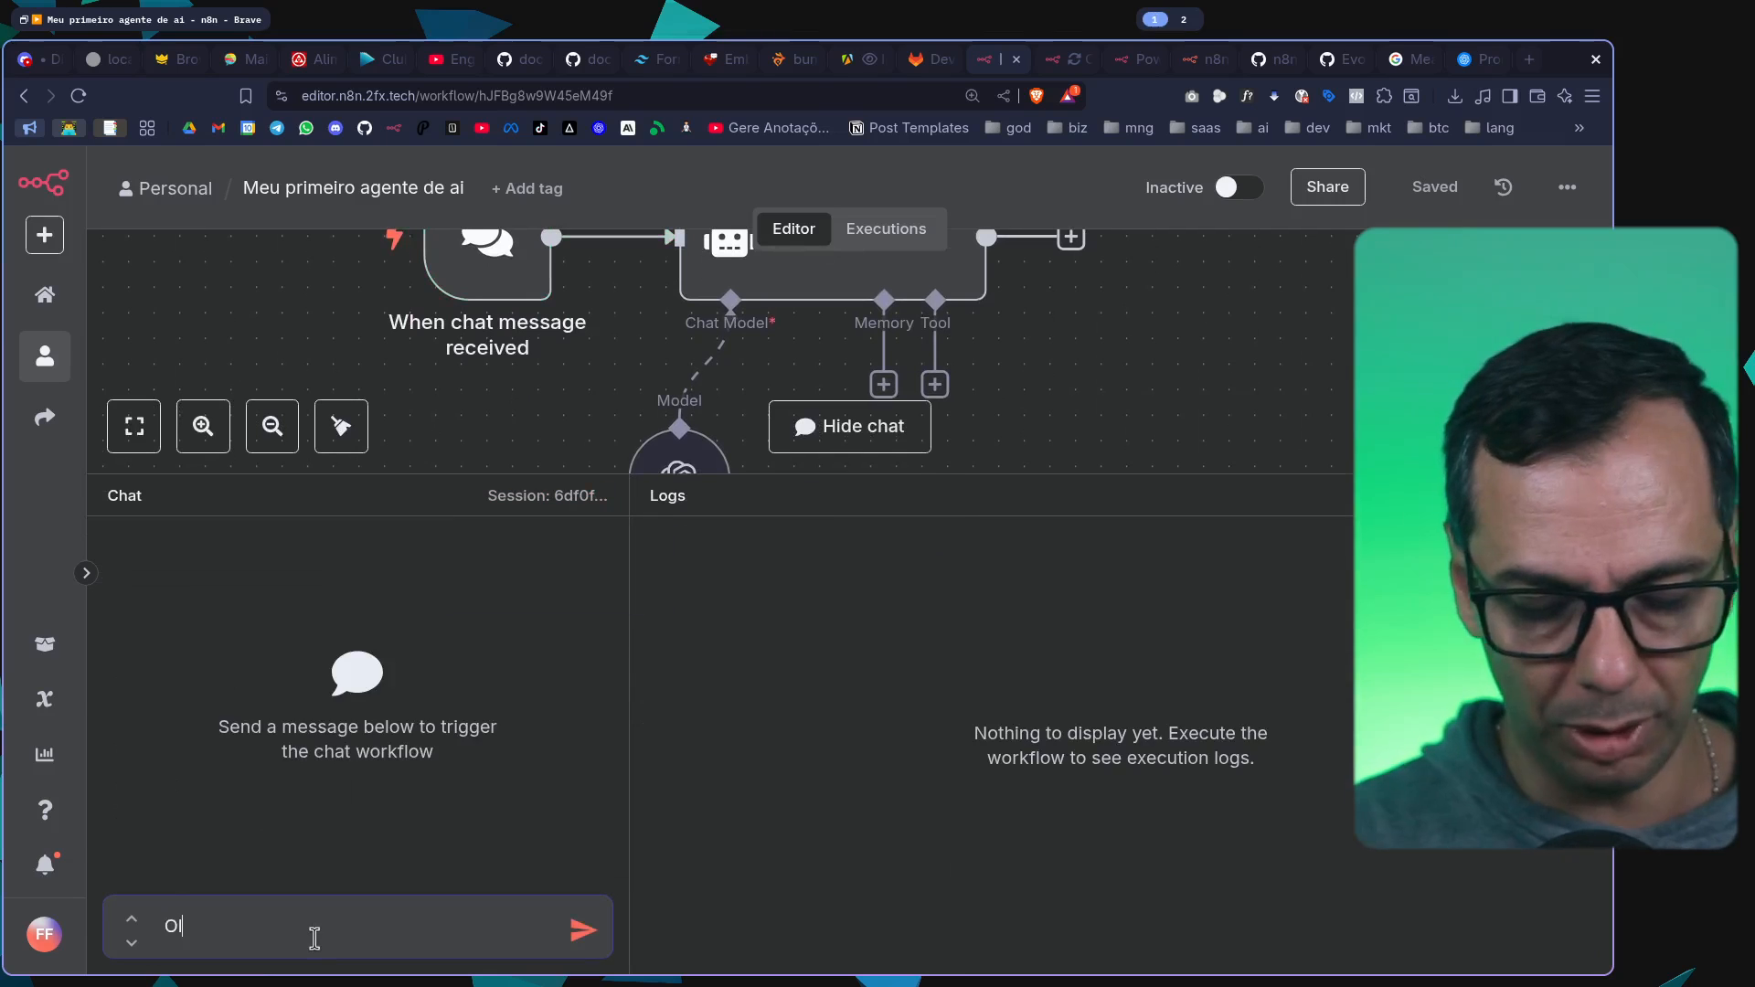
text(á tudo bem?)
key(Return)
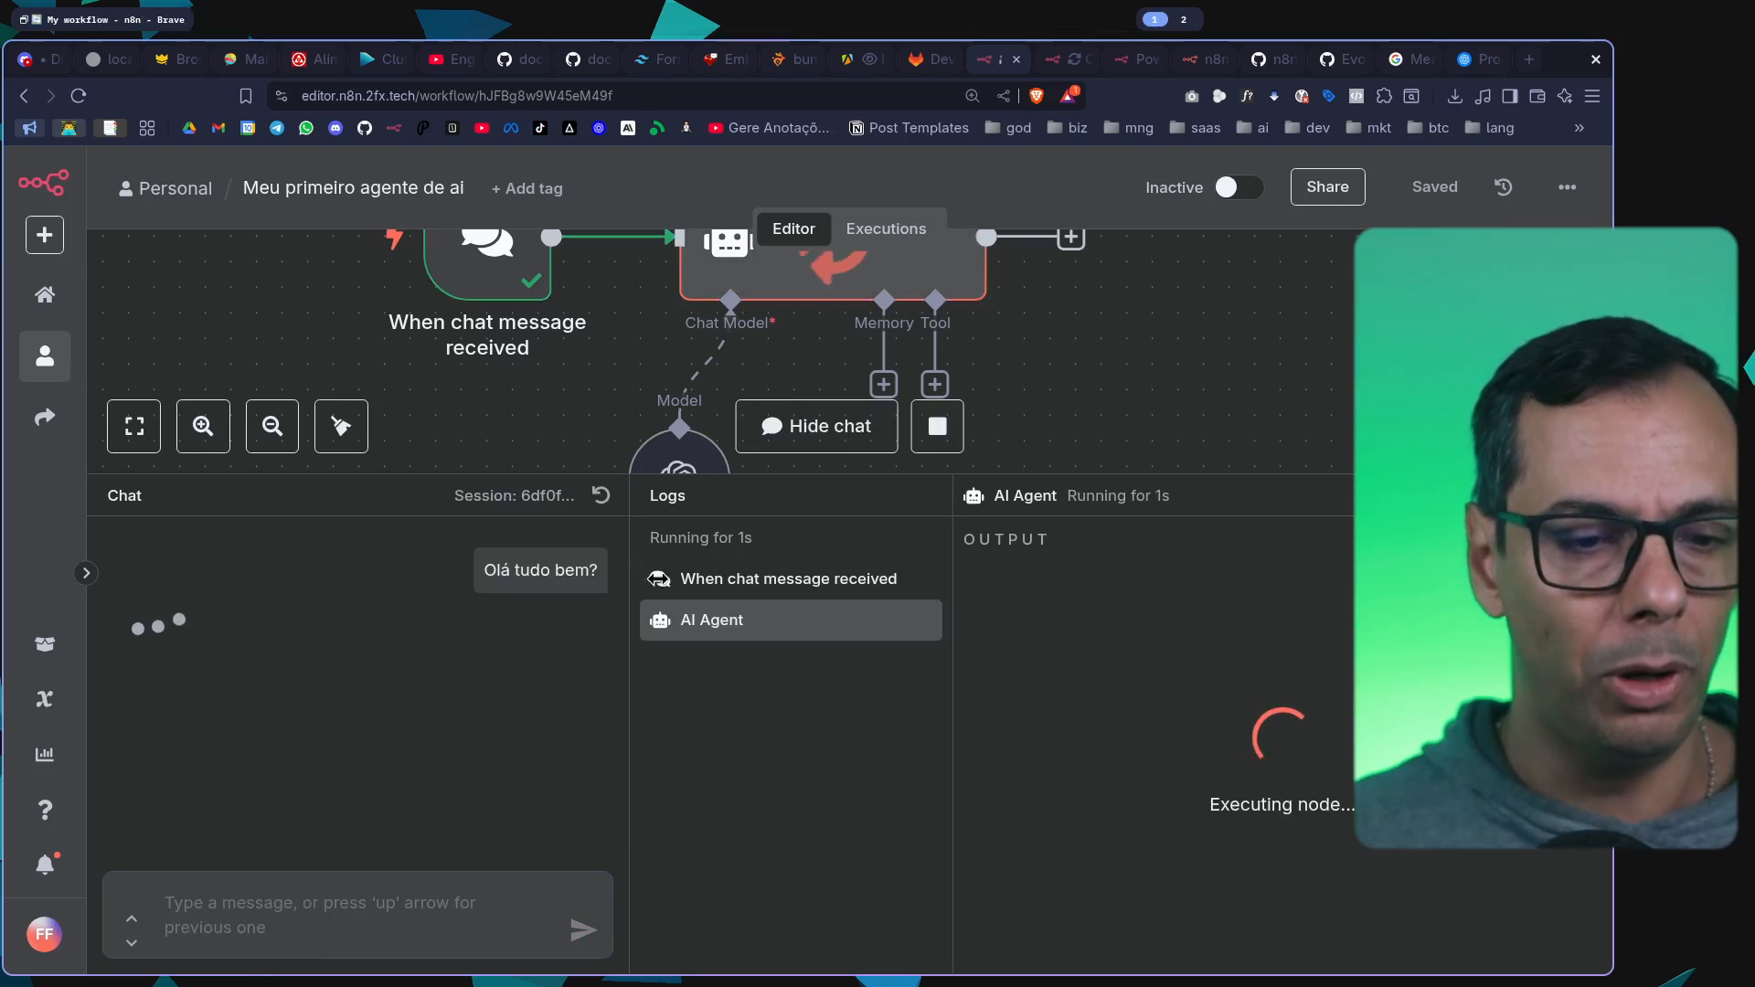
Review the AI Agent's reply, execution logs and token usage for the test message, and collapse the chat panel
drag(892, 487, 892, 620)
mouse_move(668, 567)
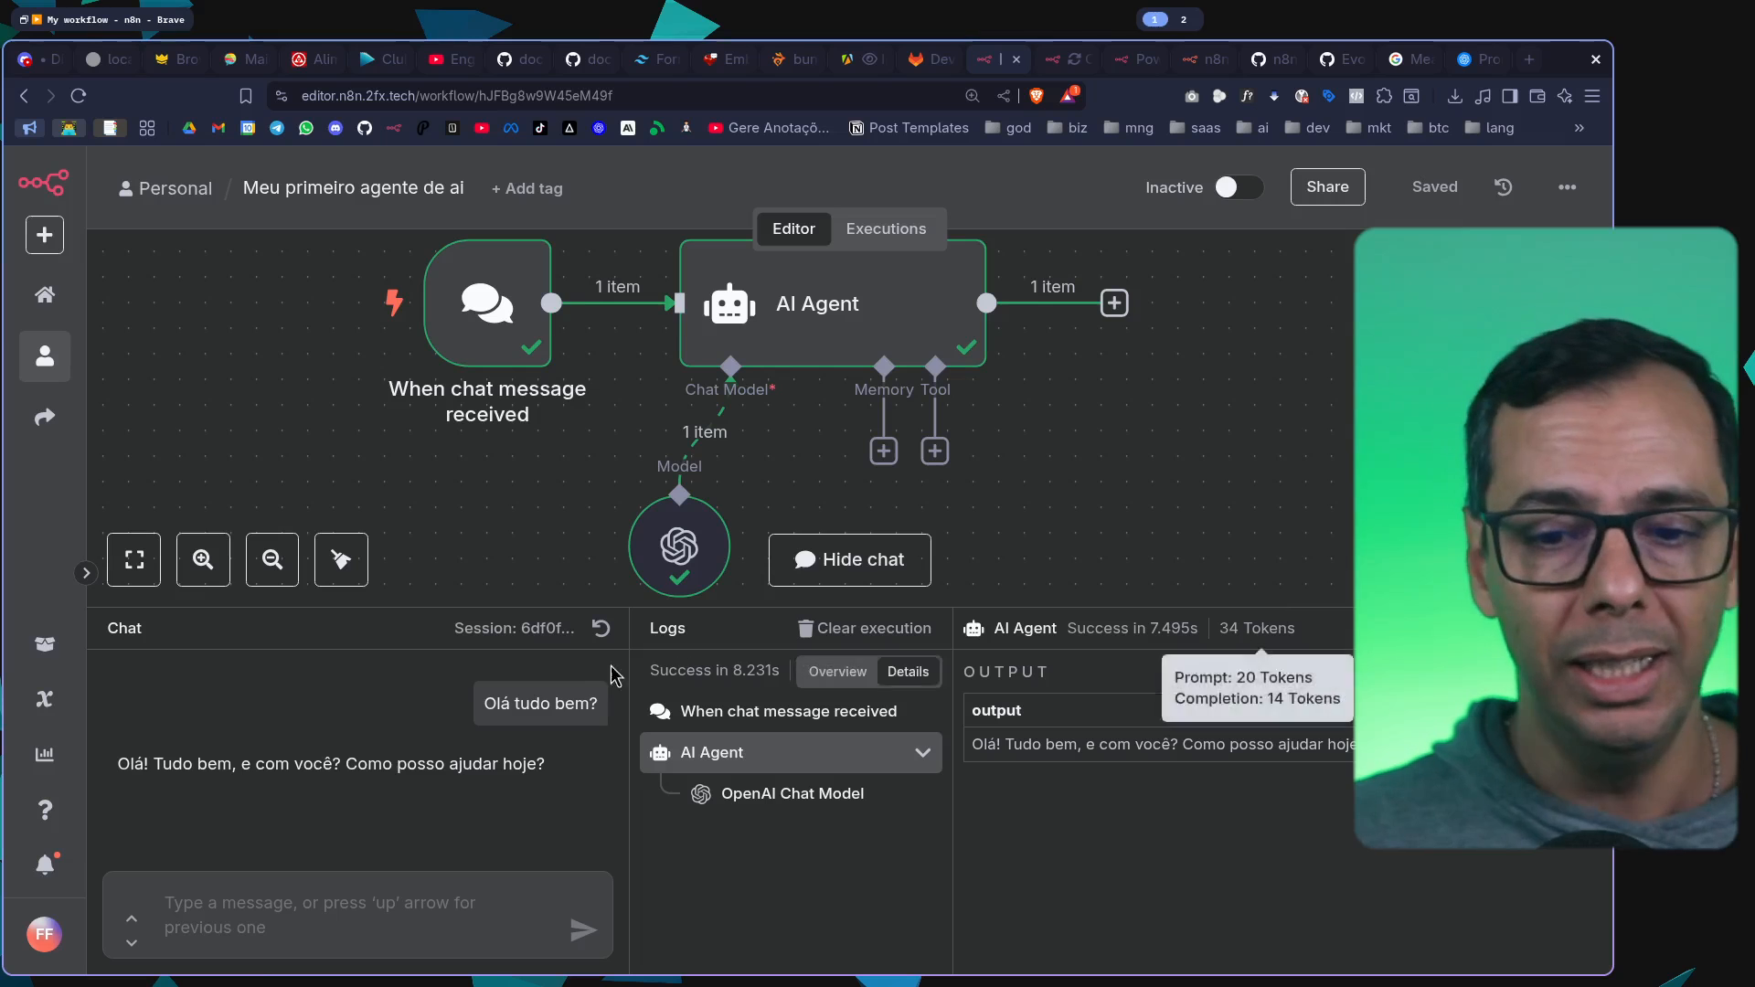
drag(1208, 636, 1209, 675)
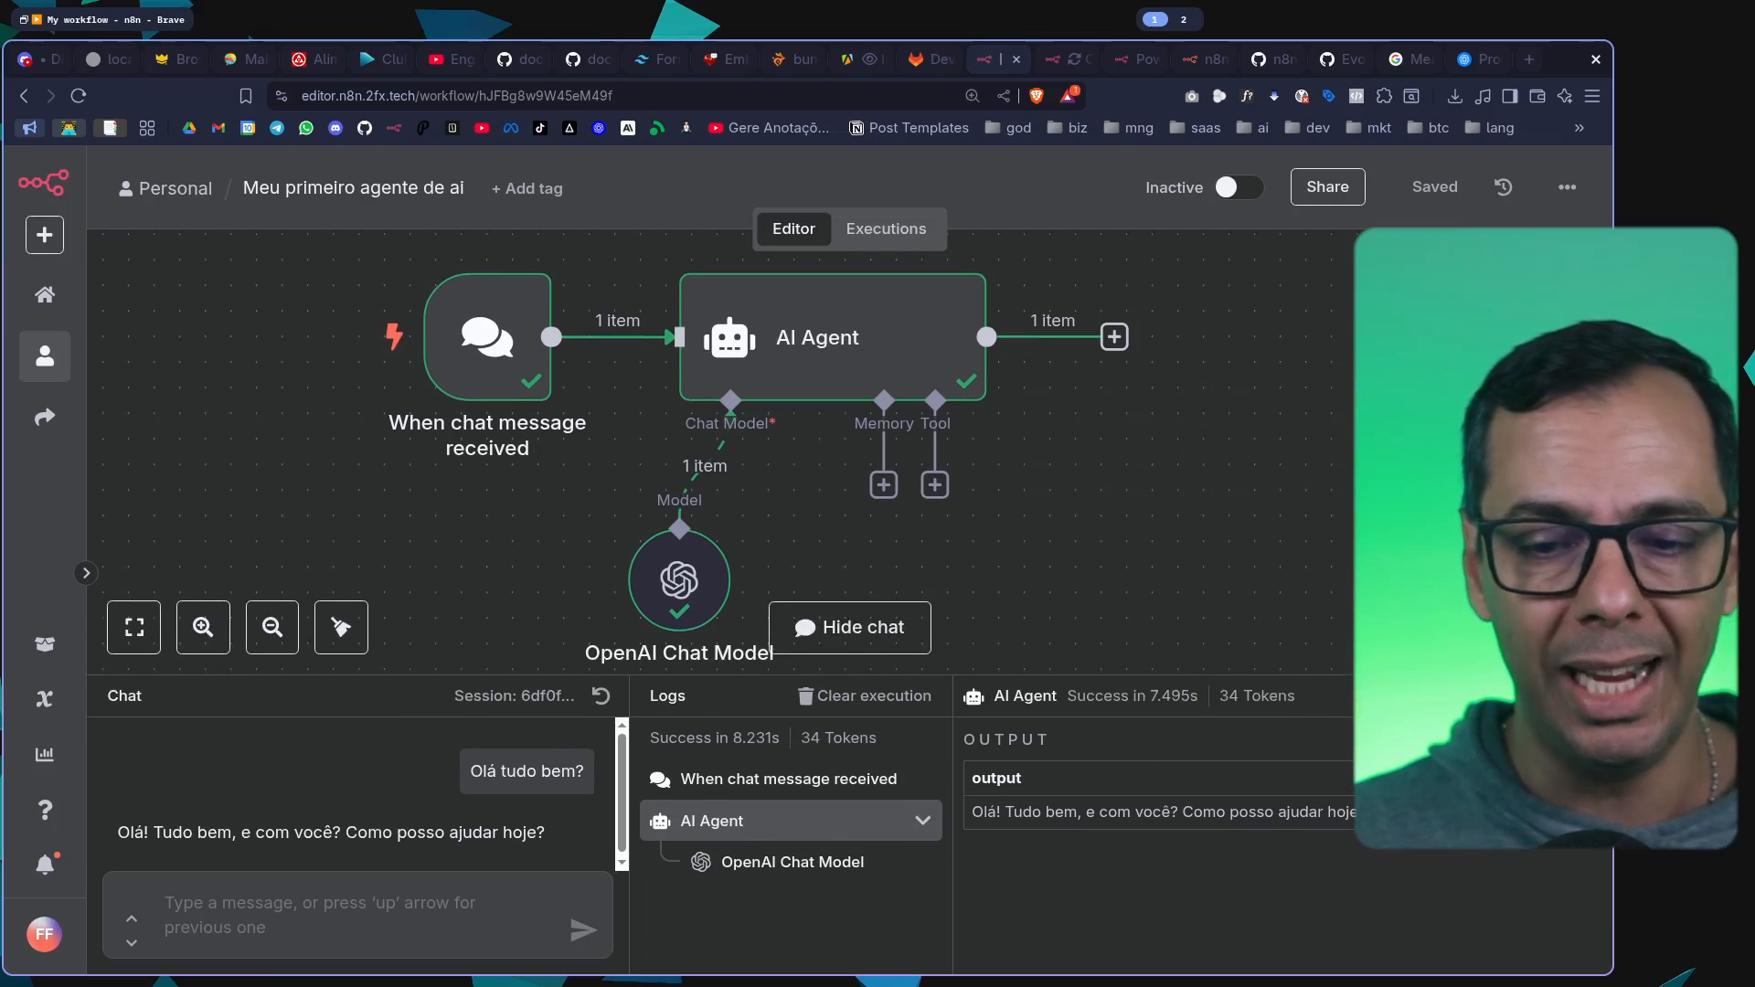
click(1586, 694)
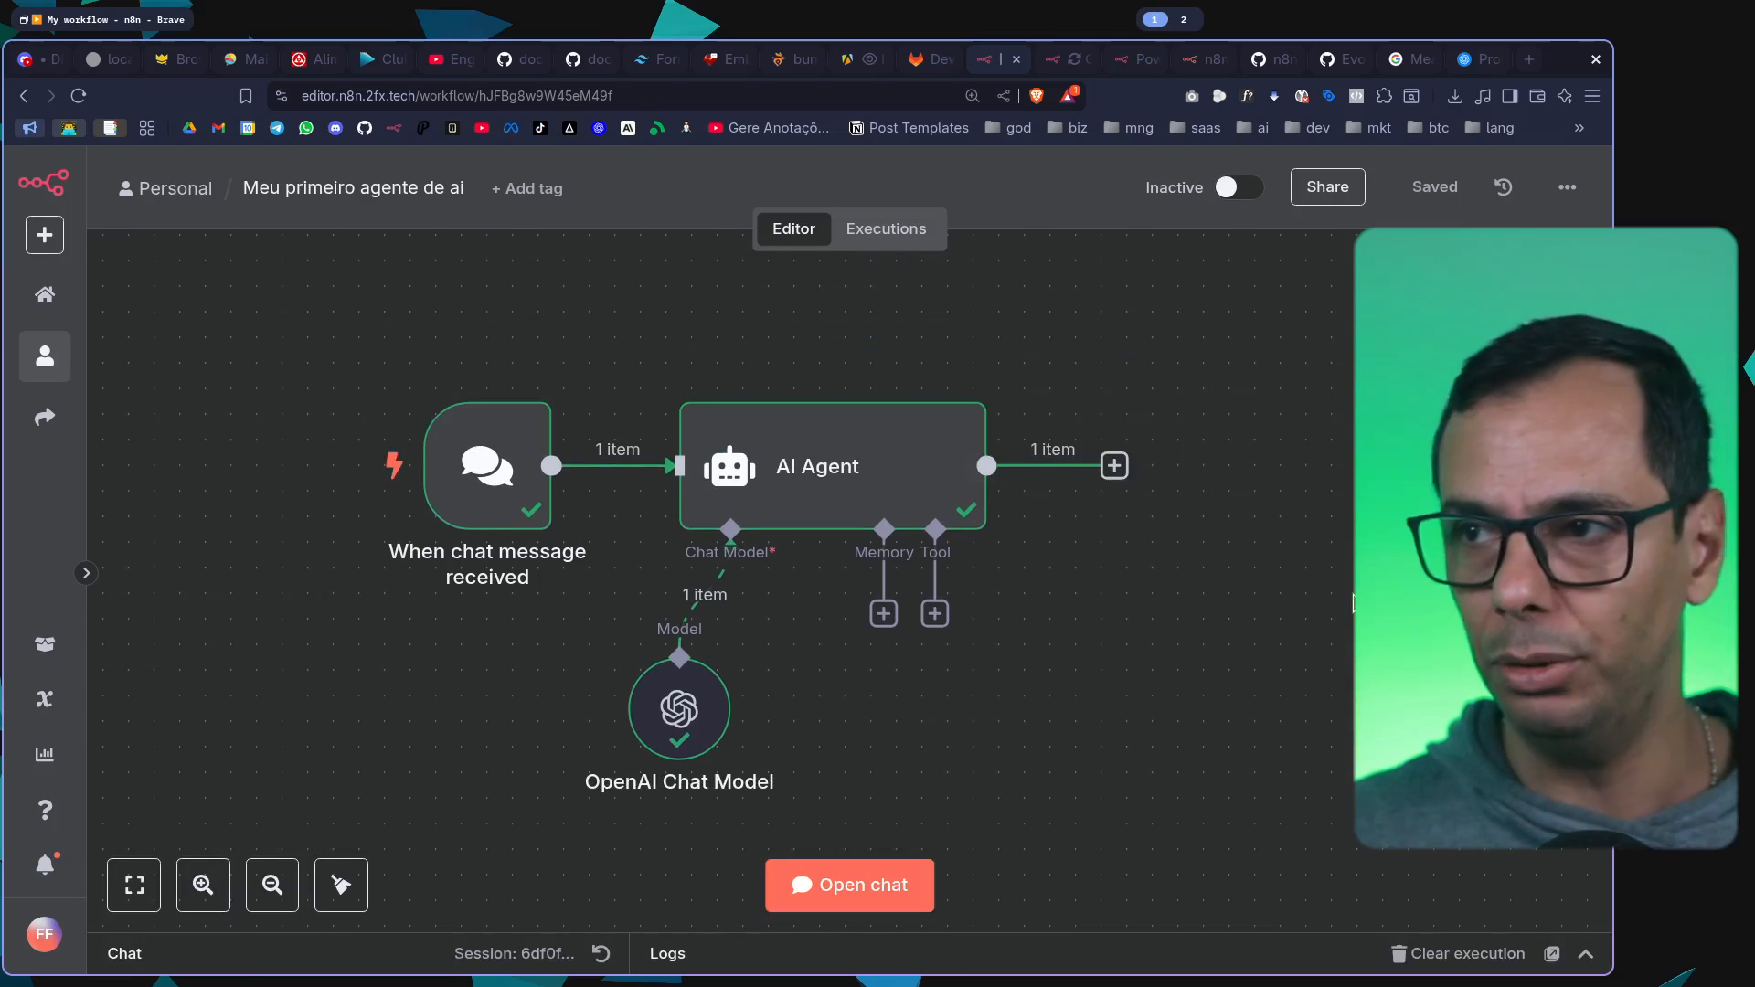
Inspect the chat trigger's output fields, and reopen the chat briefly to review the test conversation
mouse_move(516, 464)
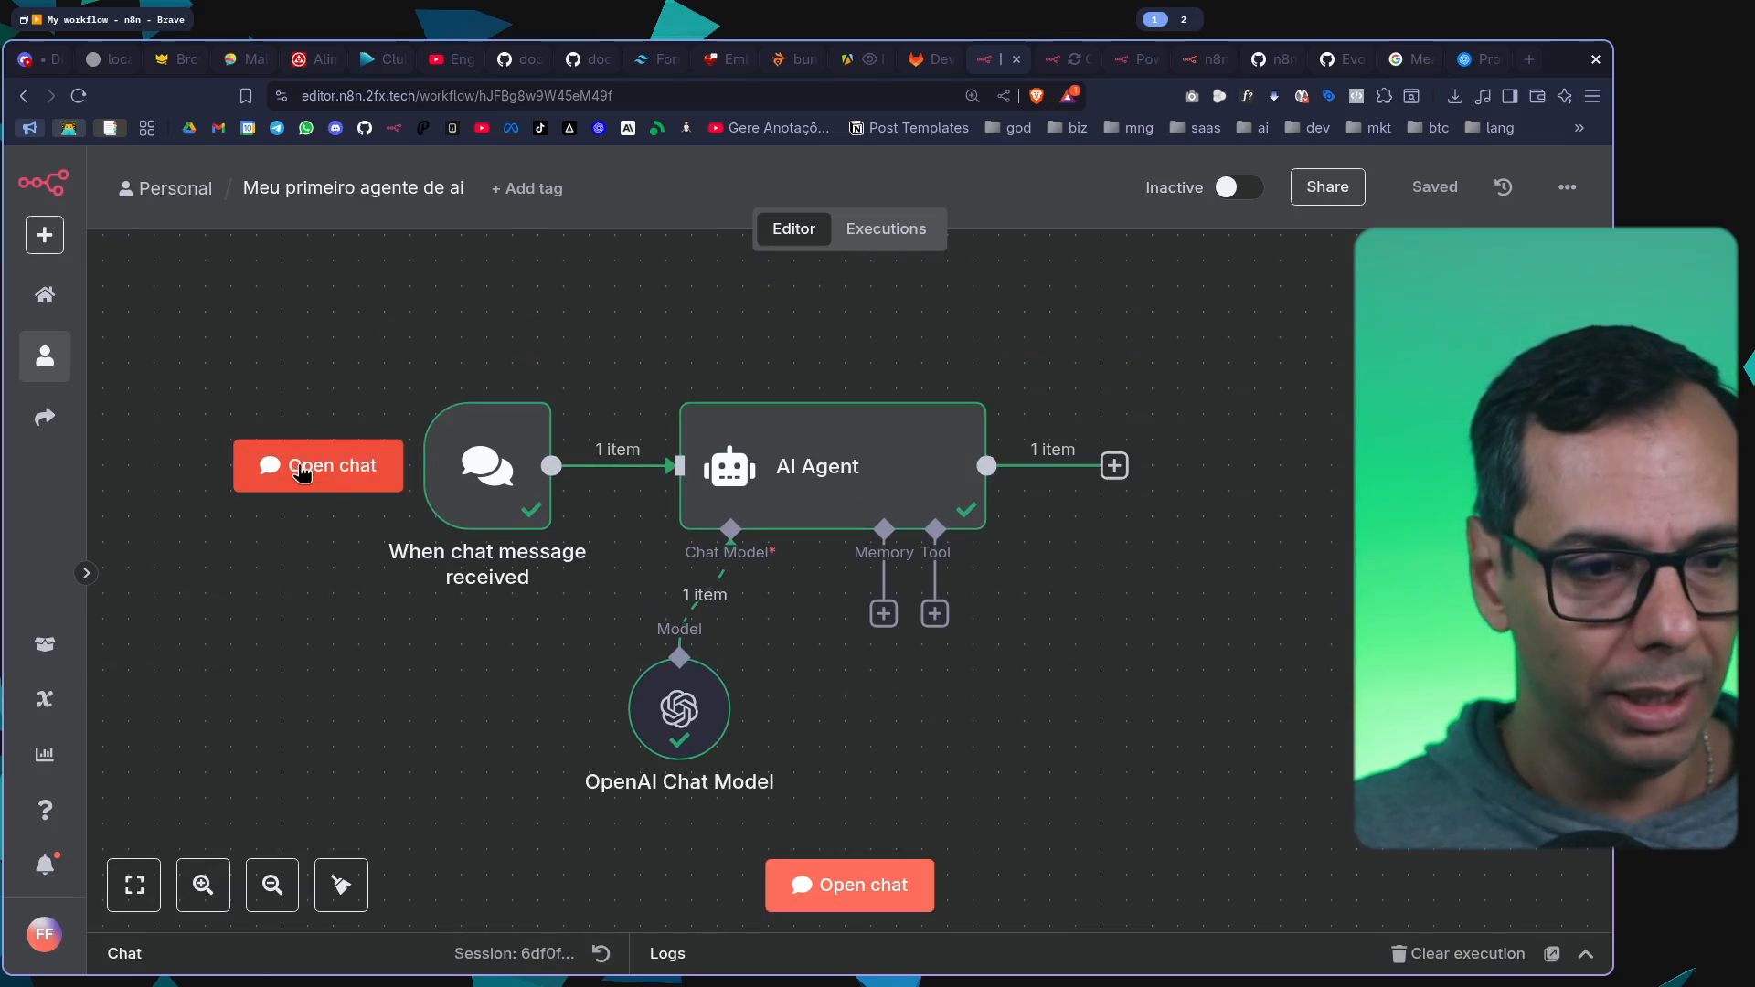
double_click(519, 468)
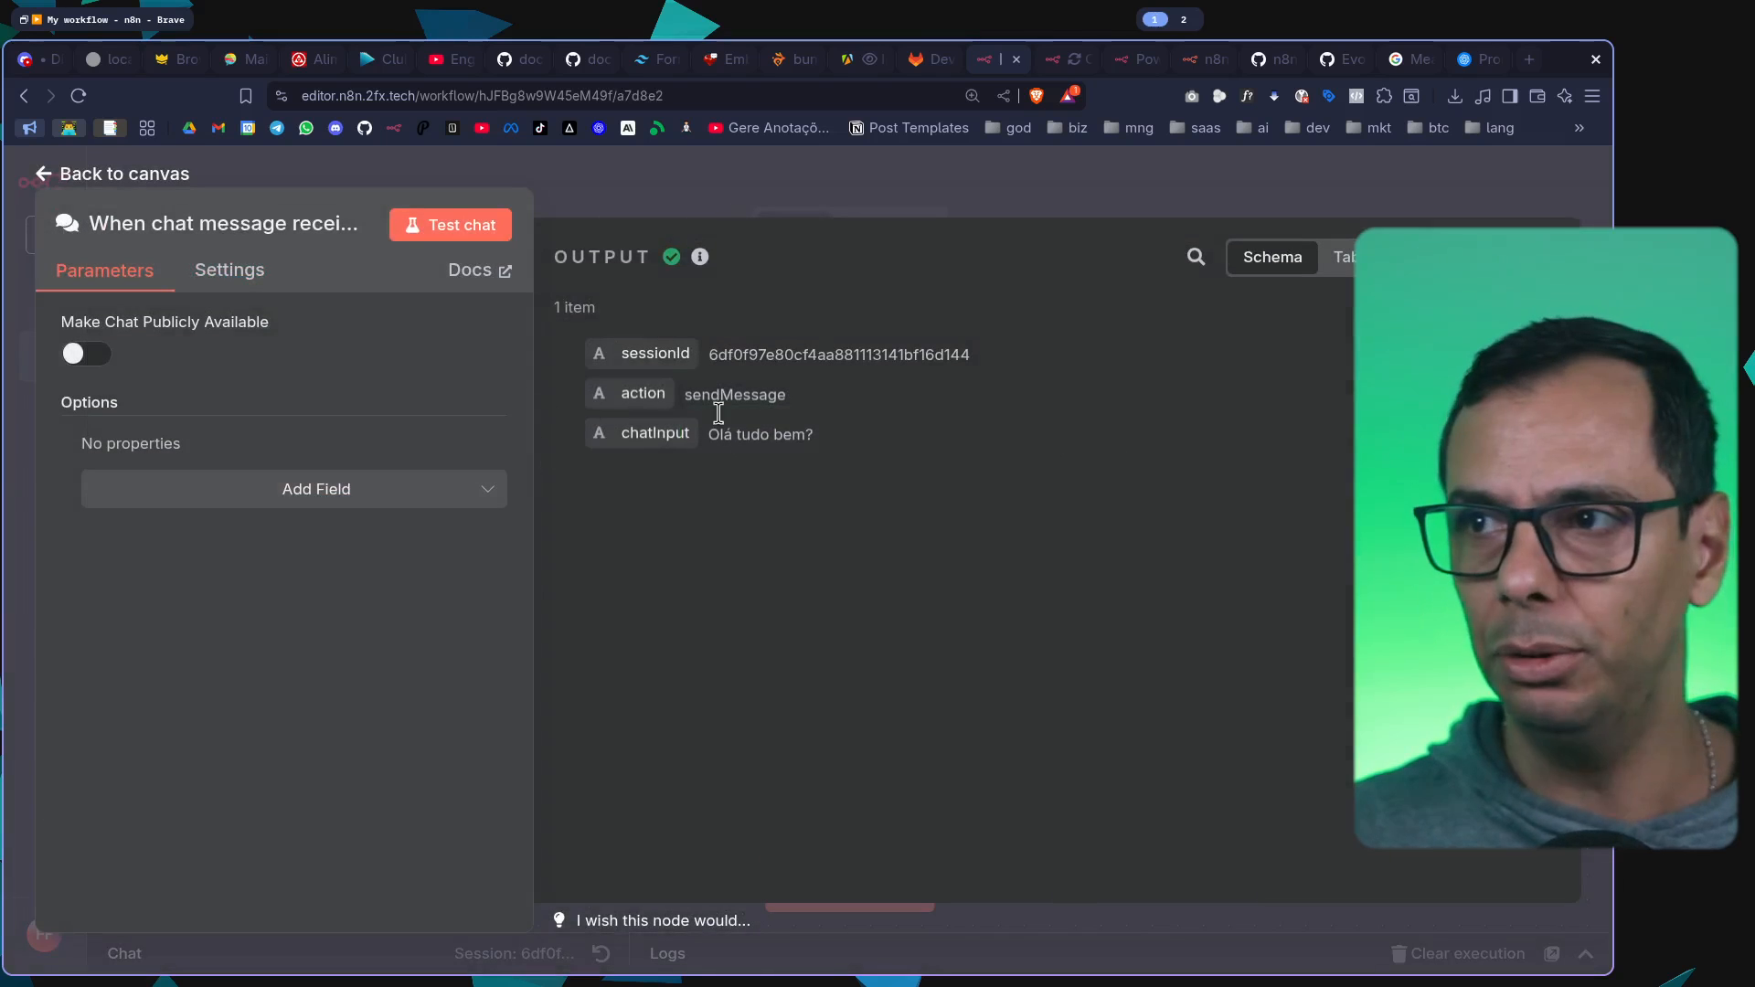
click(927, 192)
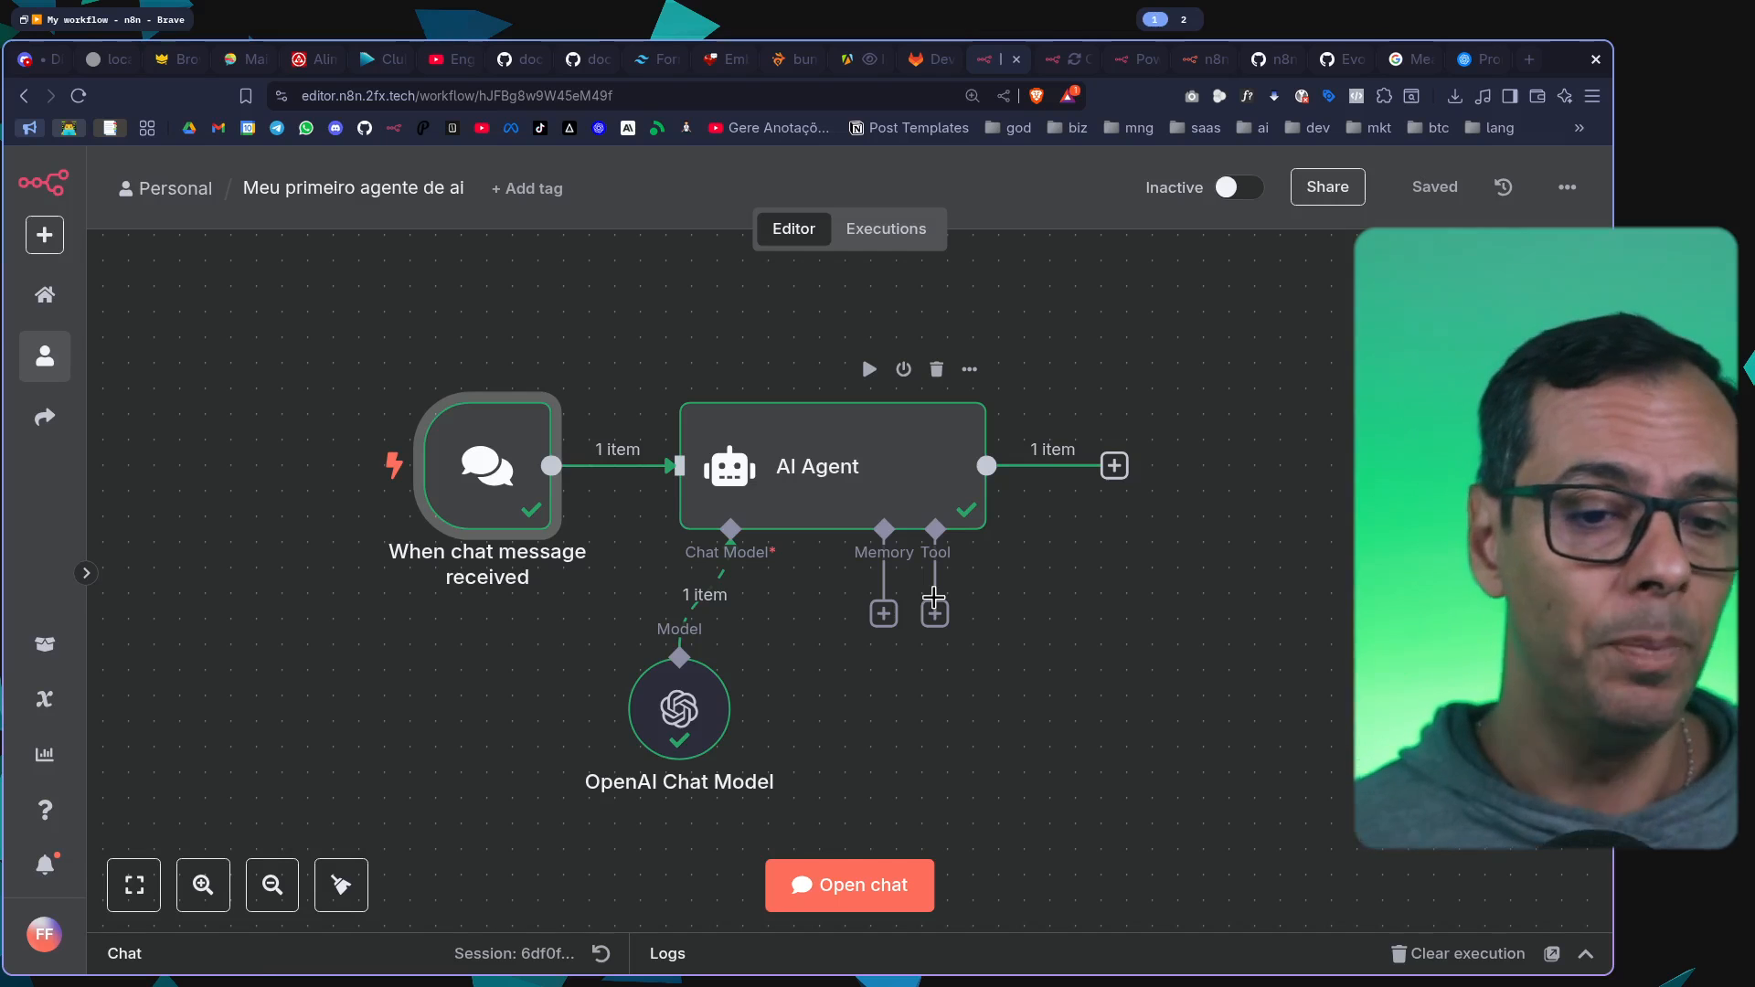
mouse_move(489, 468)
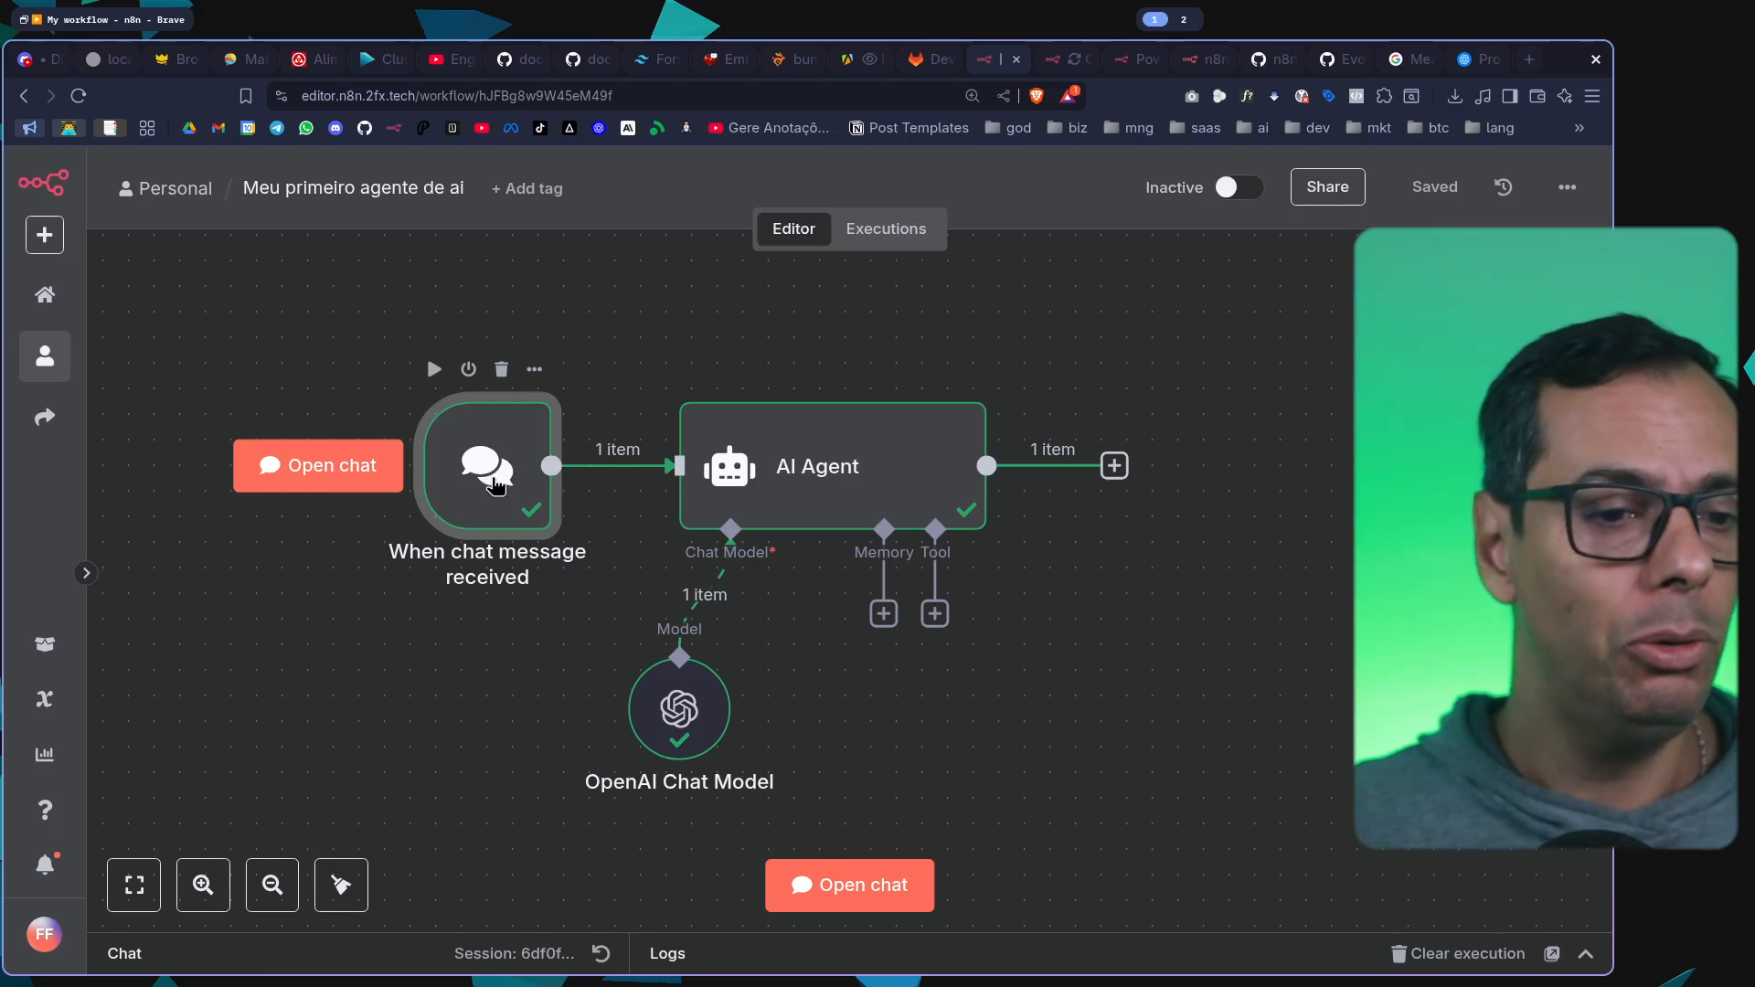
click(318, 465)
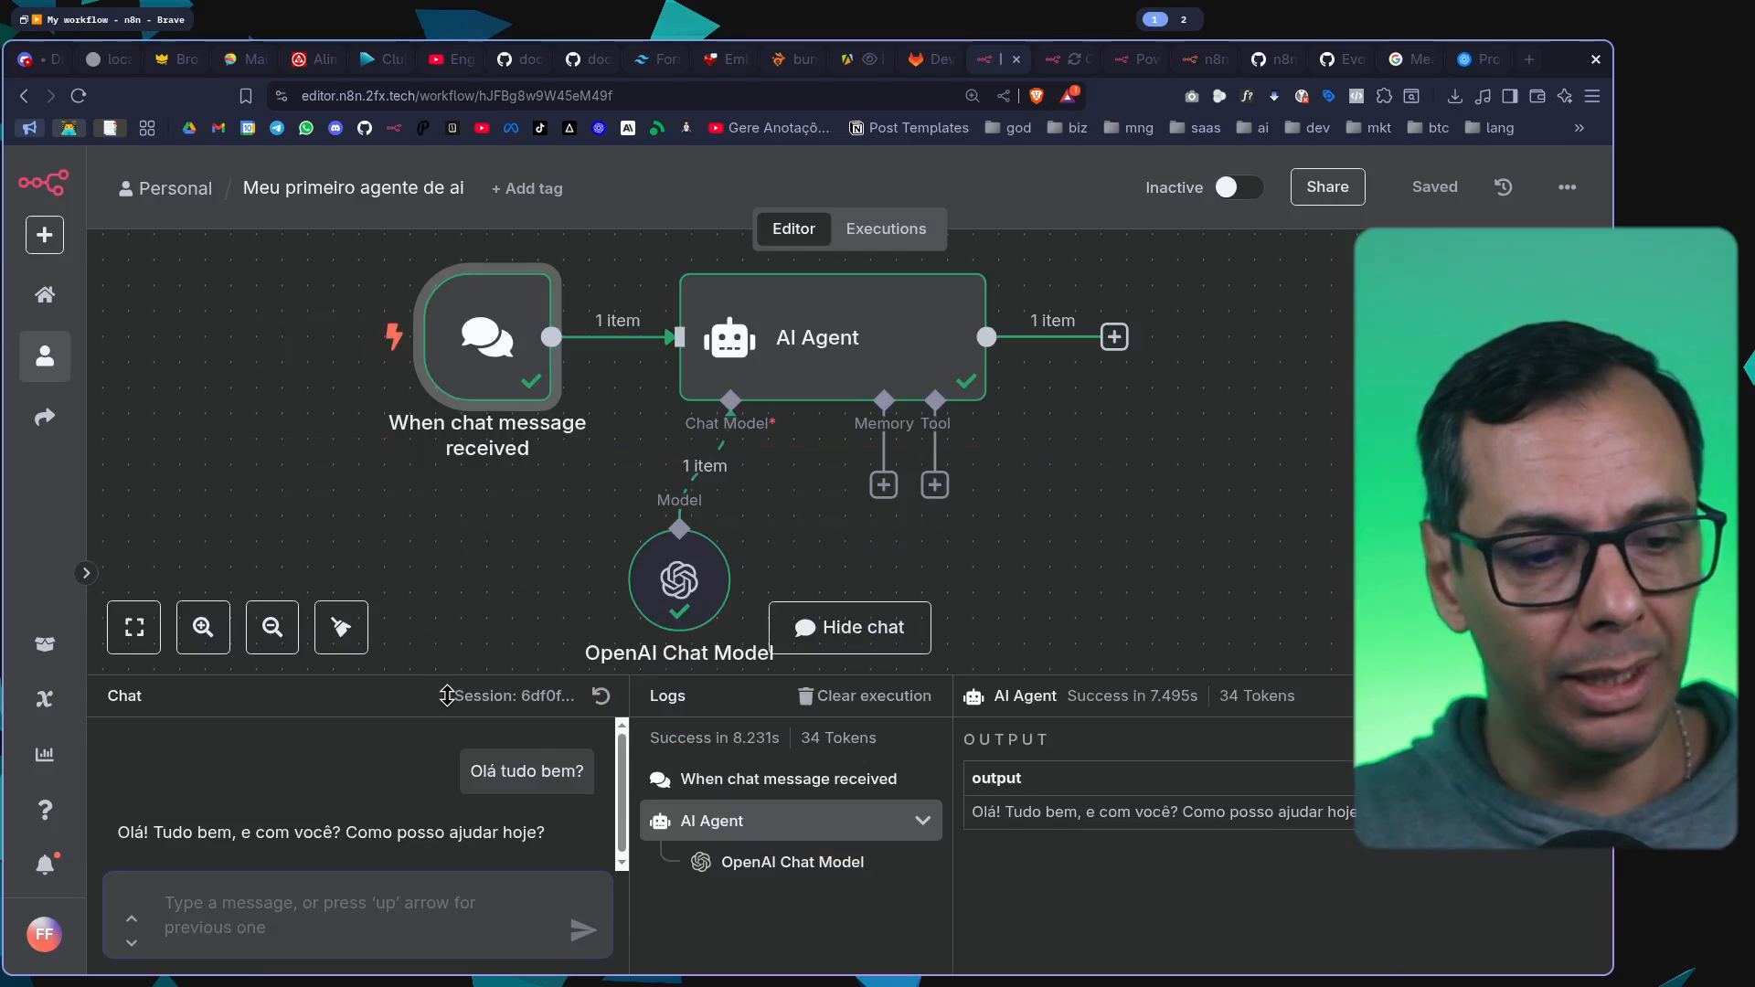
drag(446, 672, 446, 614)
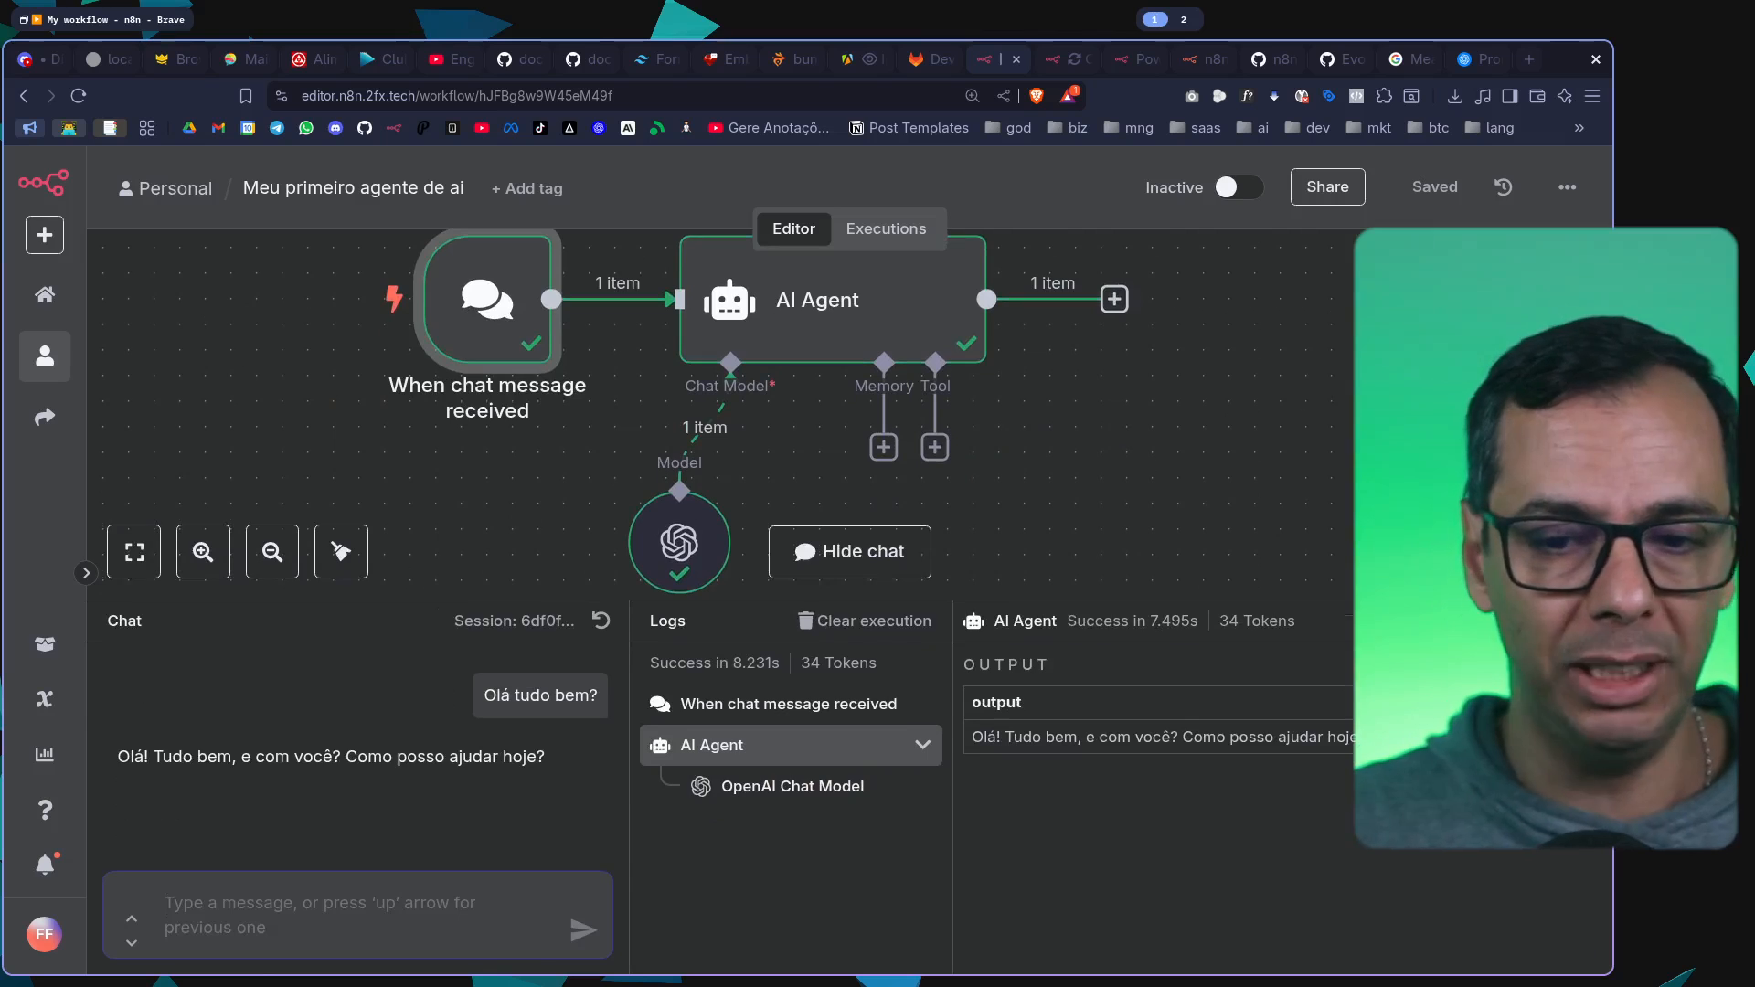
click(1586, 621)
click(1197, 467)
Examine the chatInput value in the chat trigger's output at an enlarged size, and return to the canvas
double_click(495, 466)
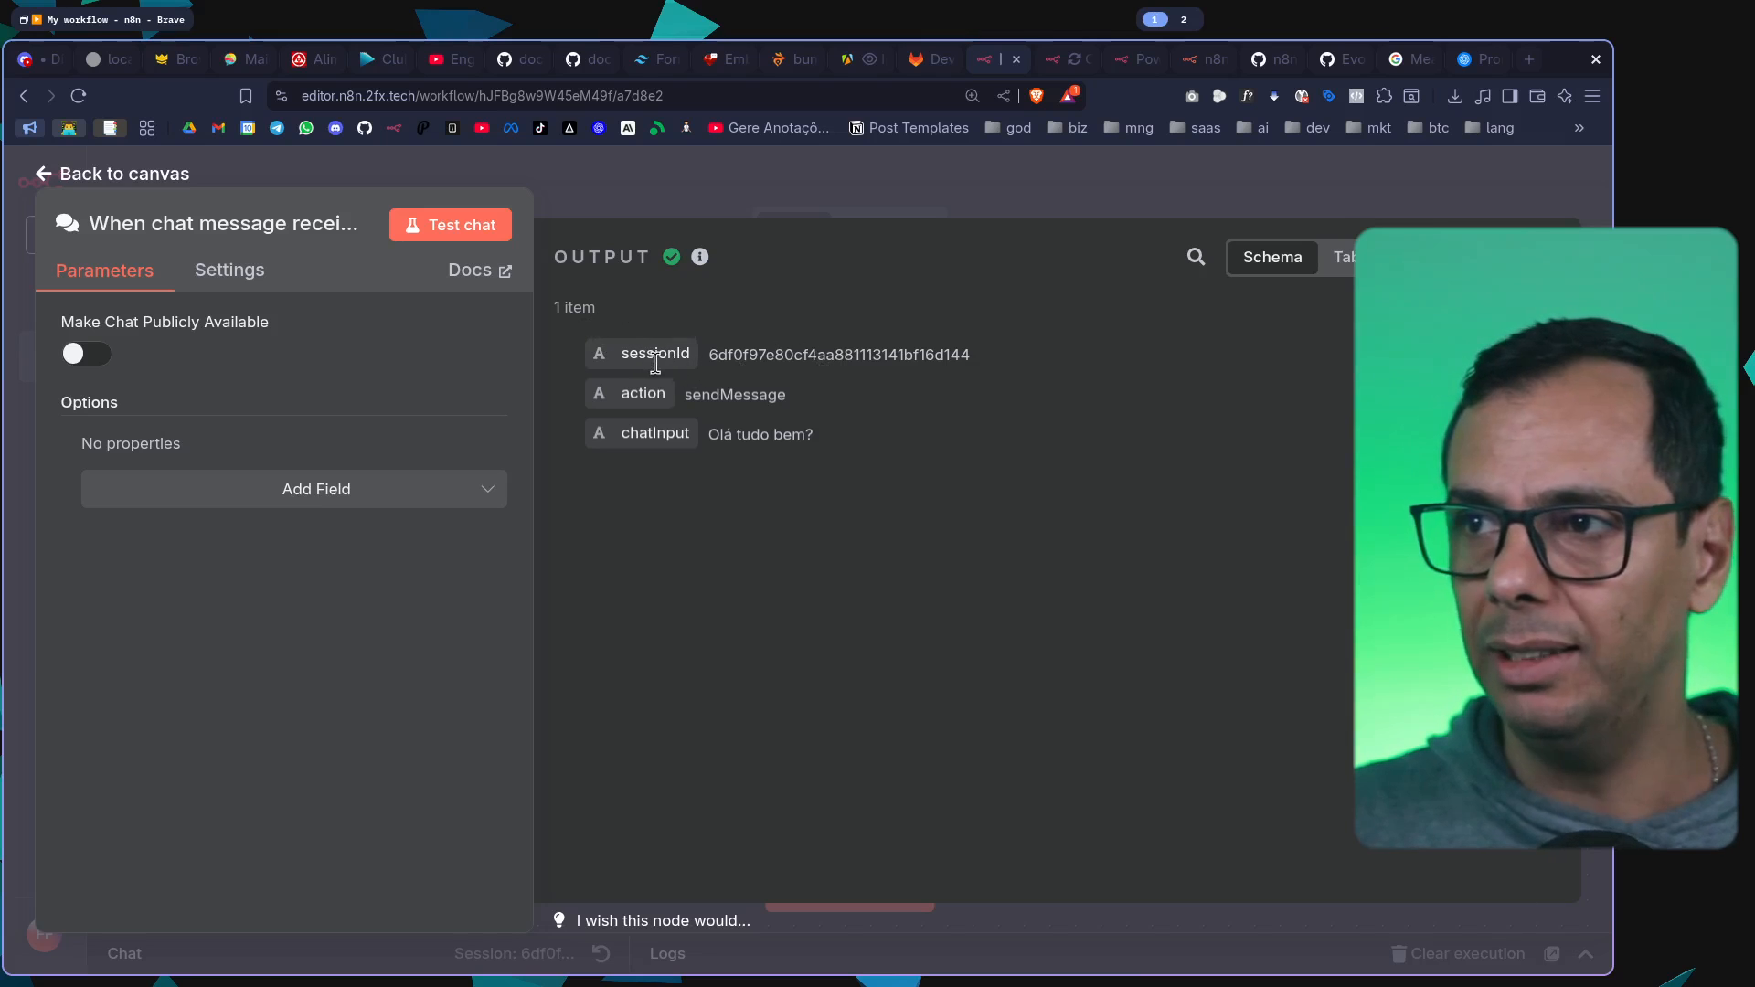
key(ctrl+plus)
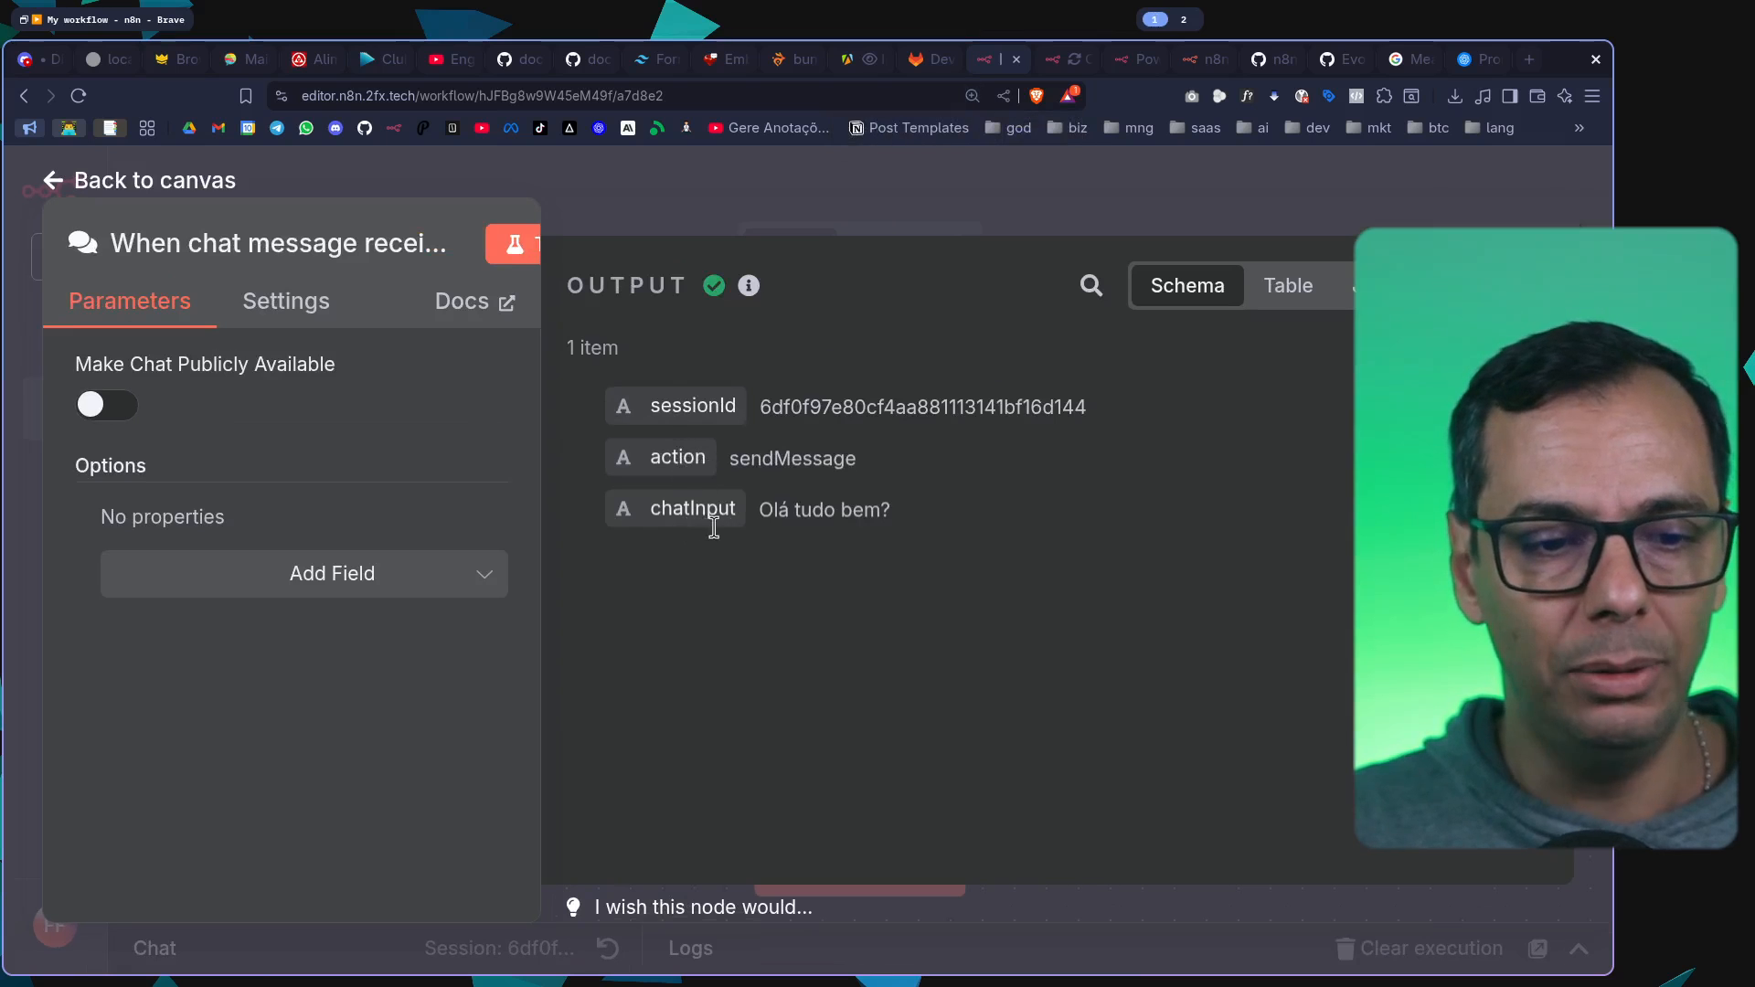
drag(771, 521, 898, 528)
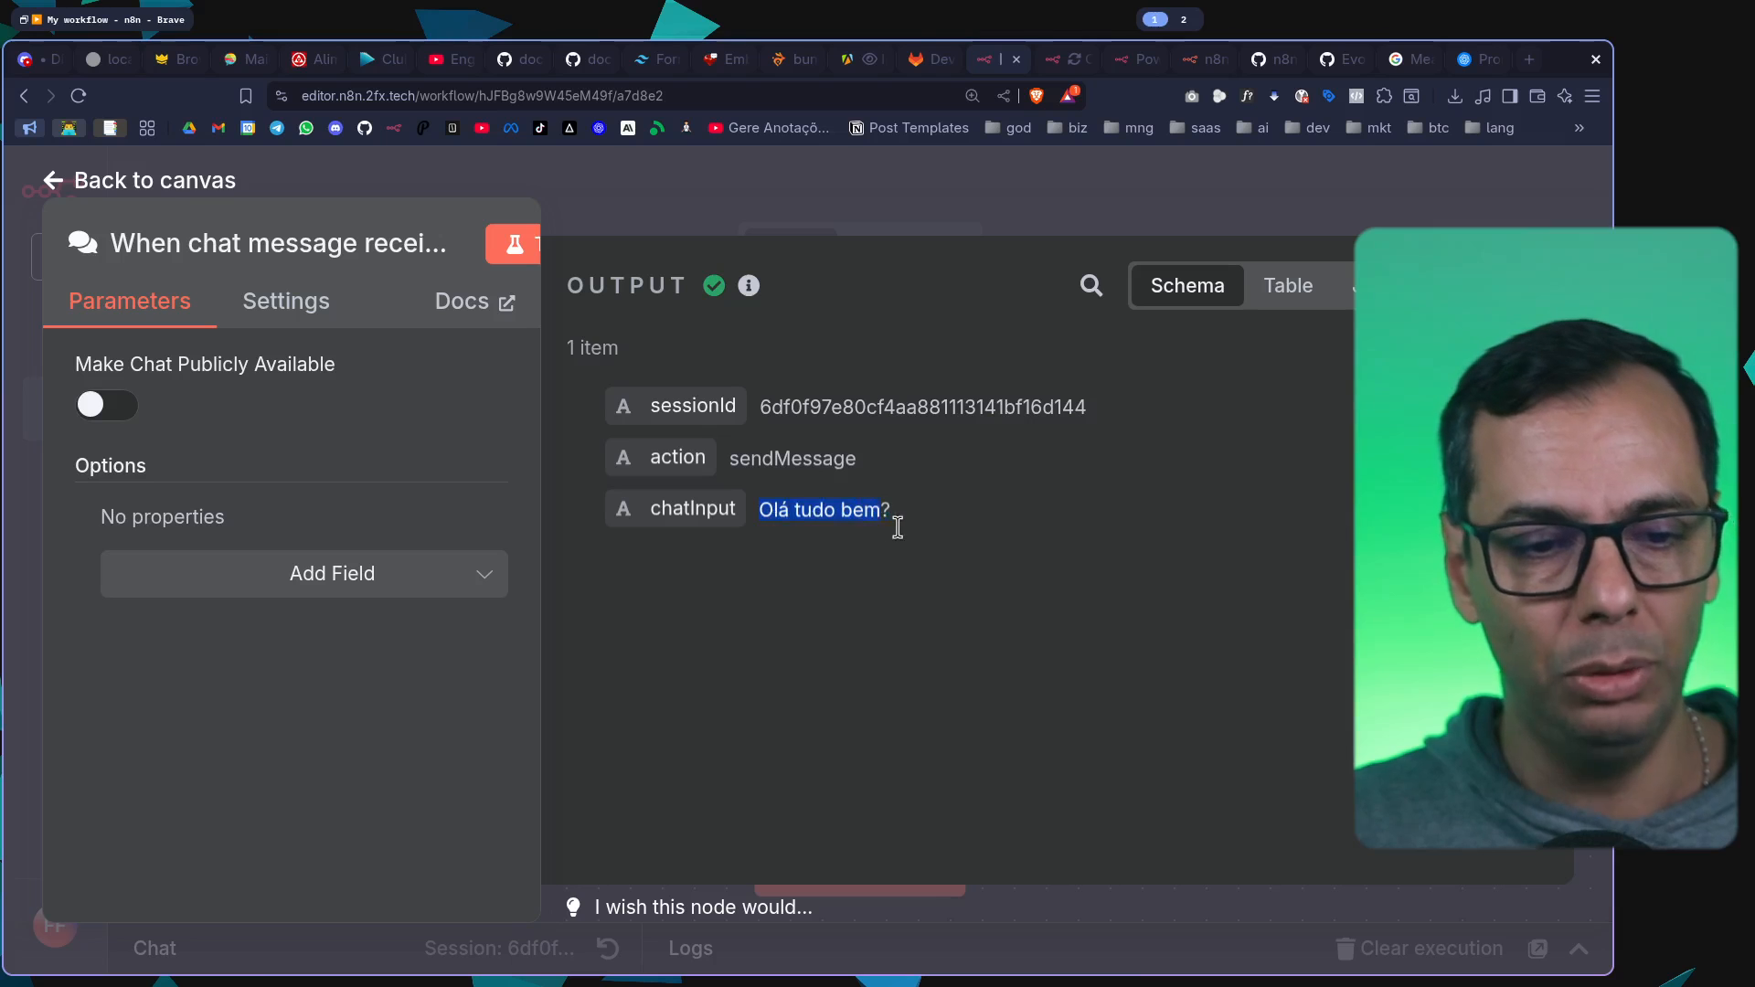
click(956, 179)
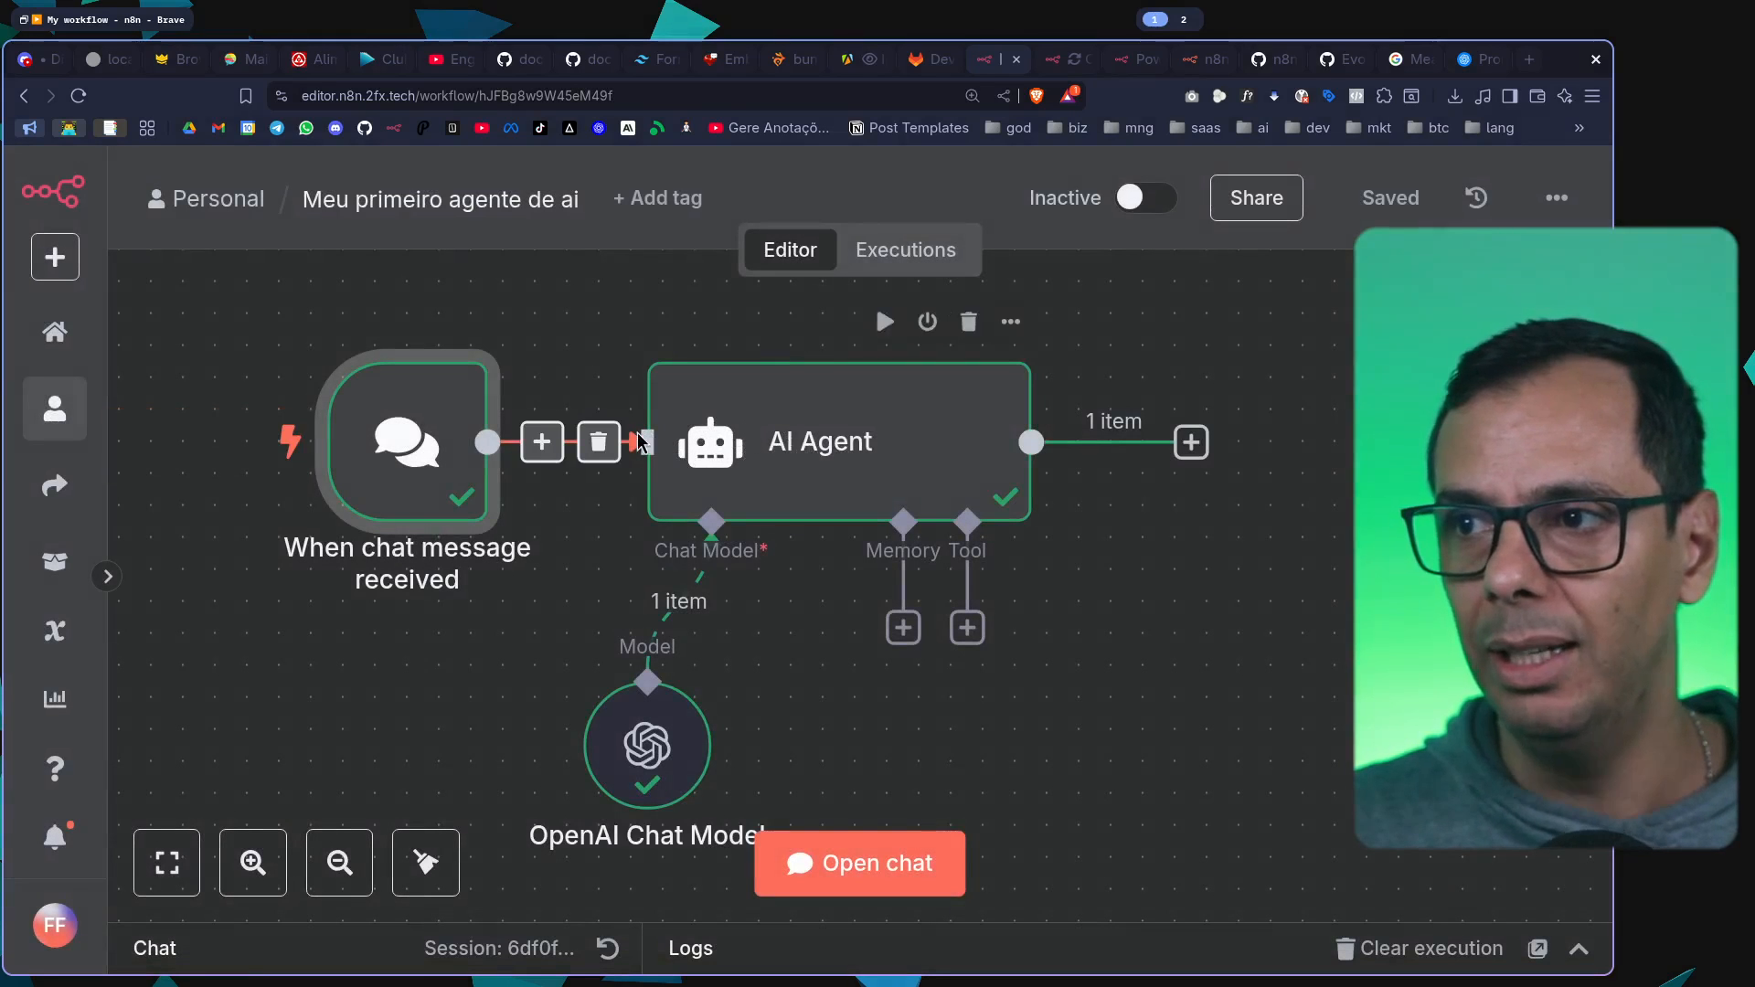
Examine how the AI Agent maps chatInput to its user message prompt, and read its generated output
double_click(766, 425)
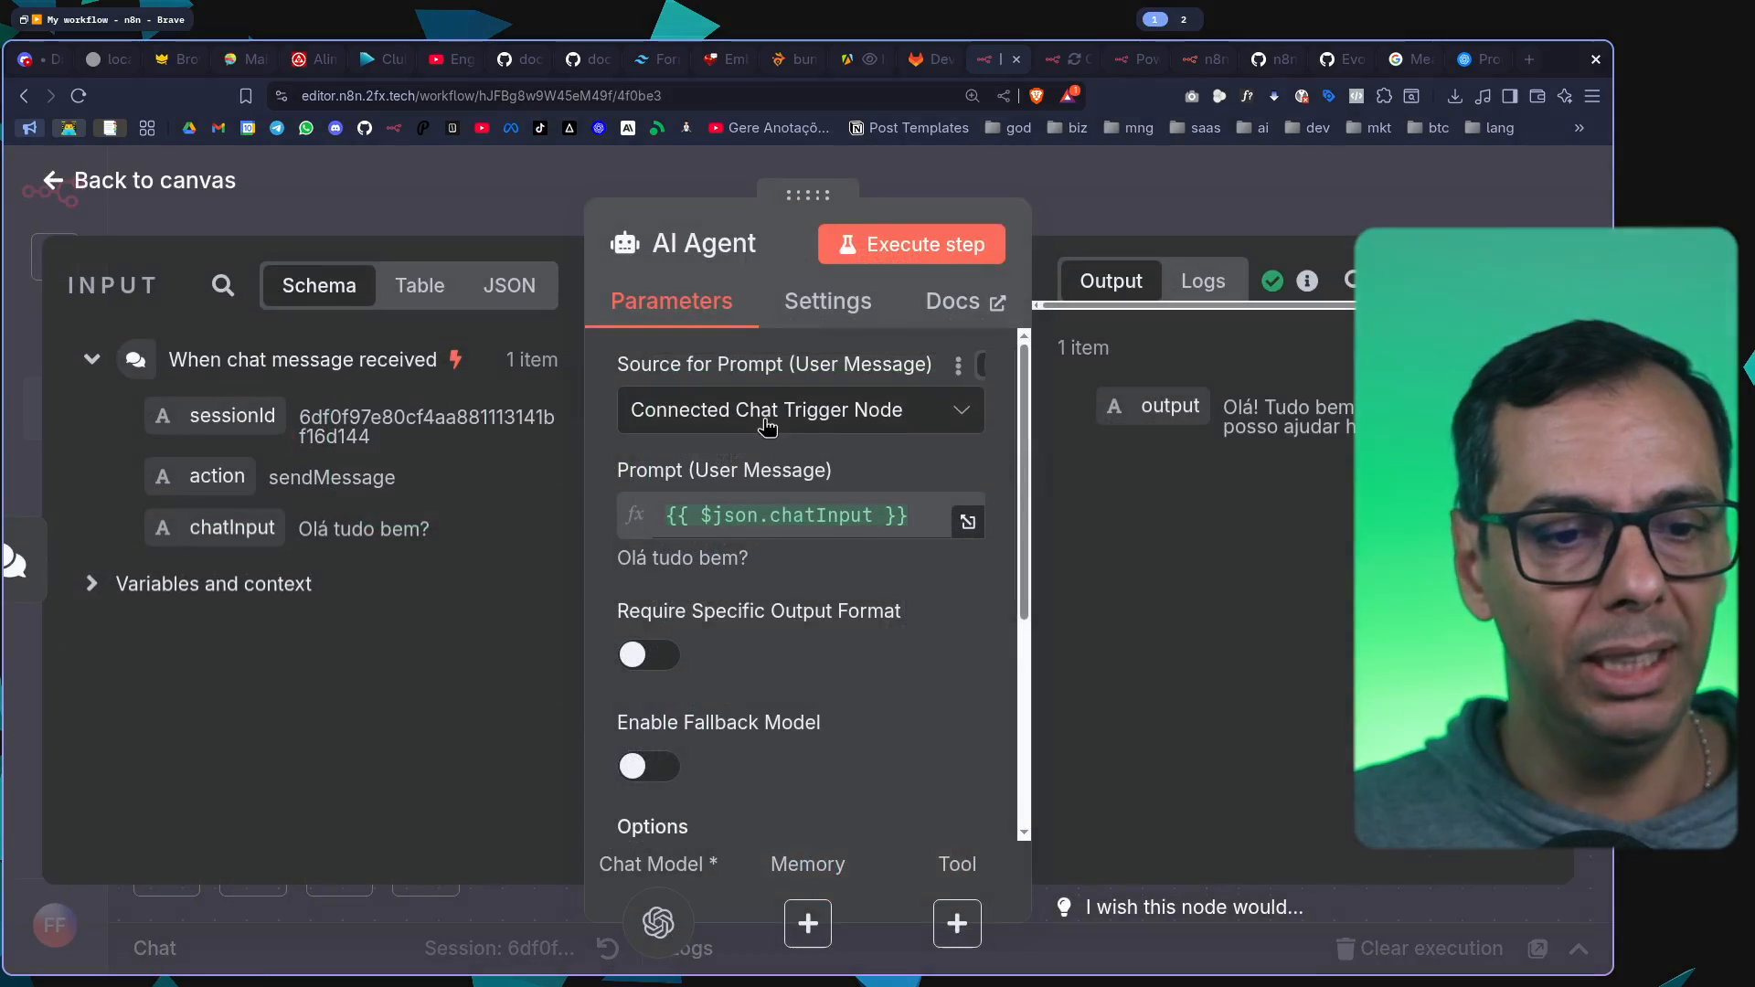
key(ctrl+minus)
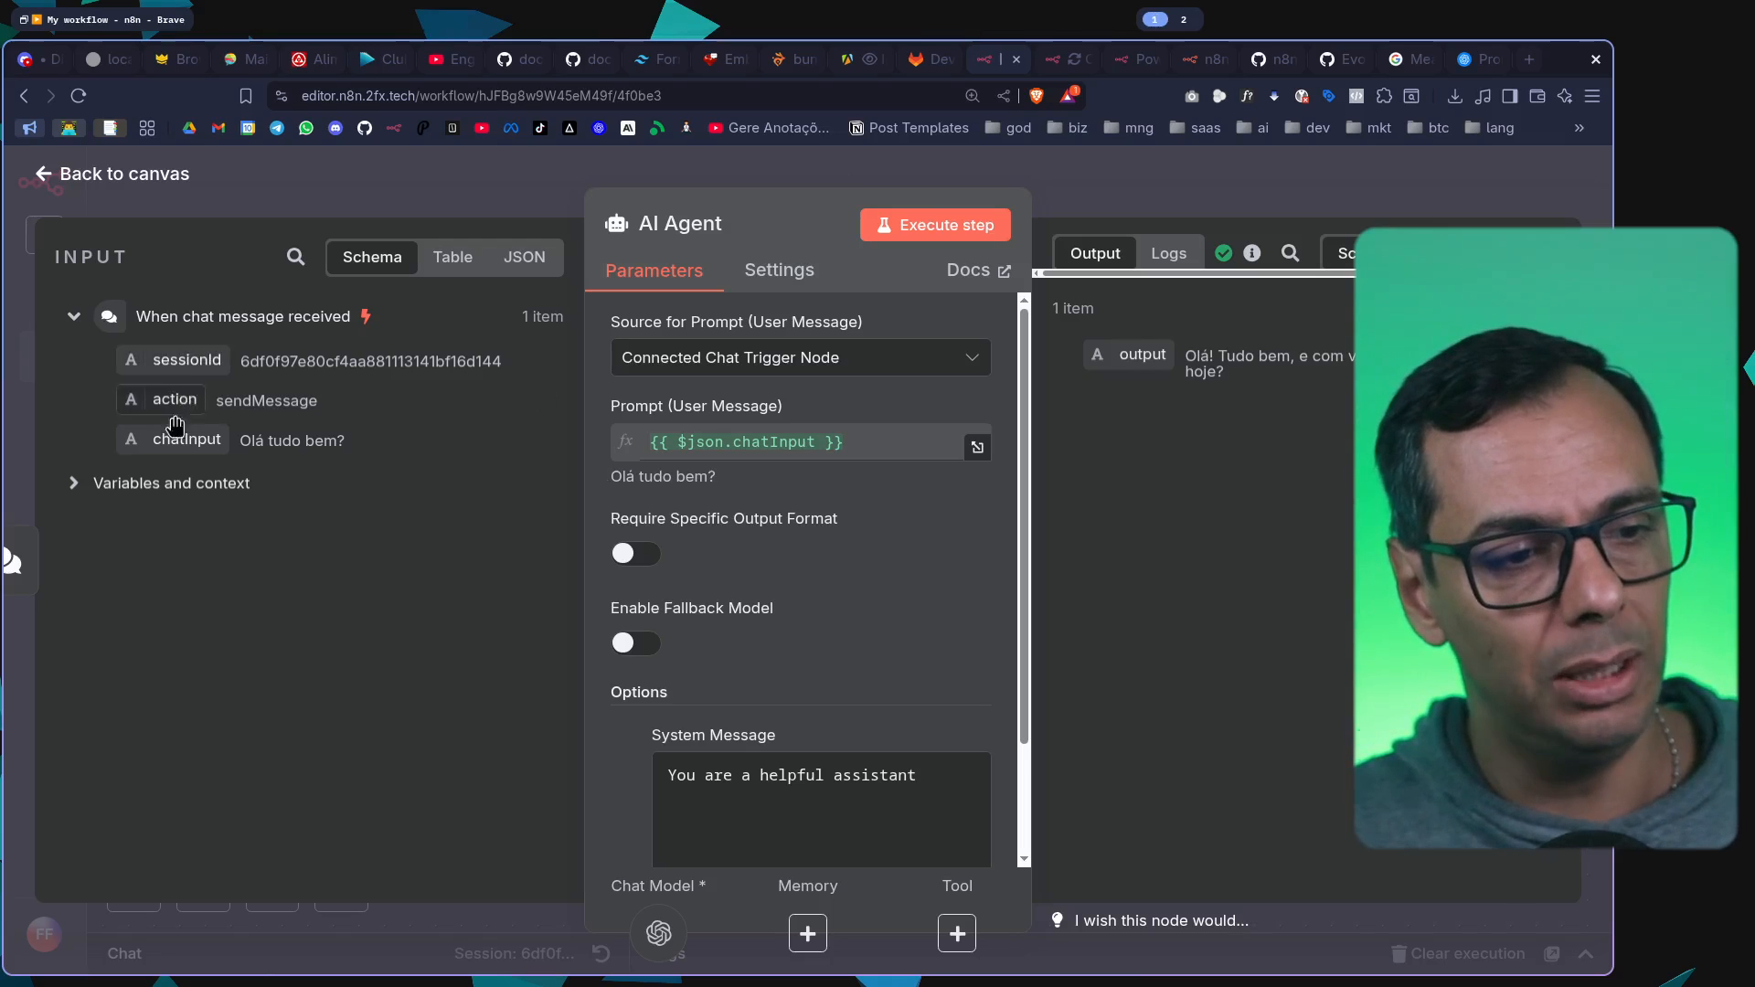
drag(217, 445, 810, 463)
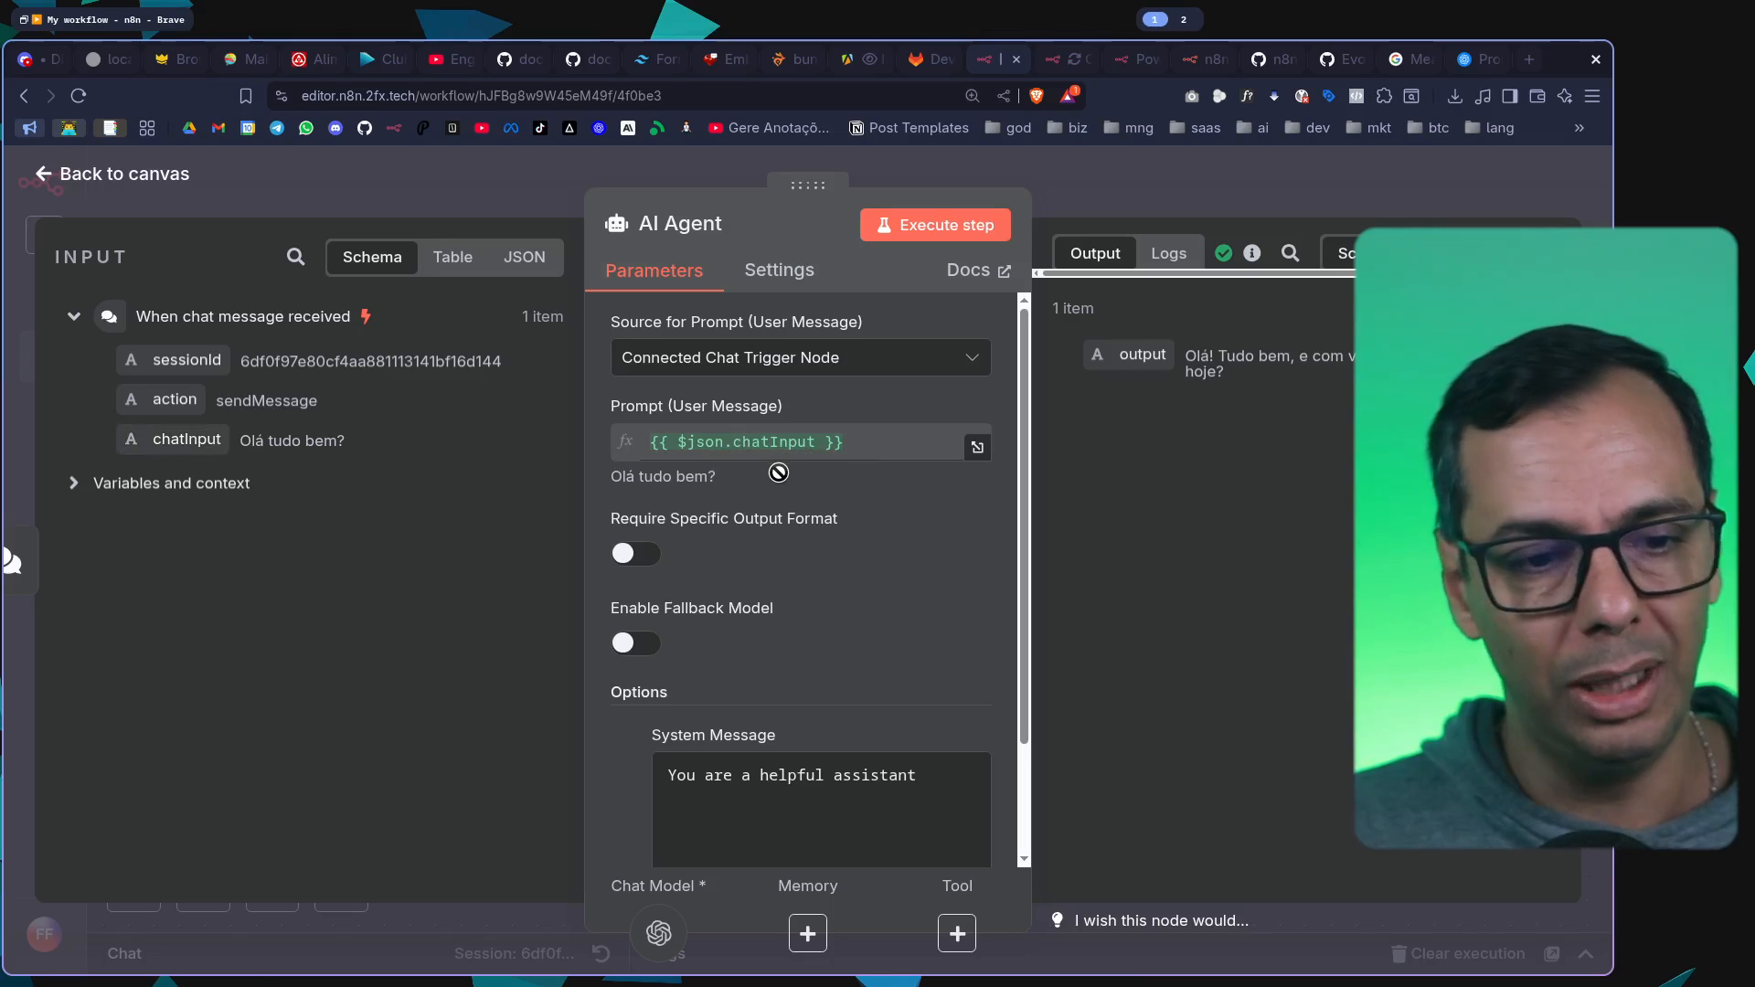
scroll(788, 468, down, 3)
scroll(787, 468, up, 3)
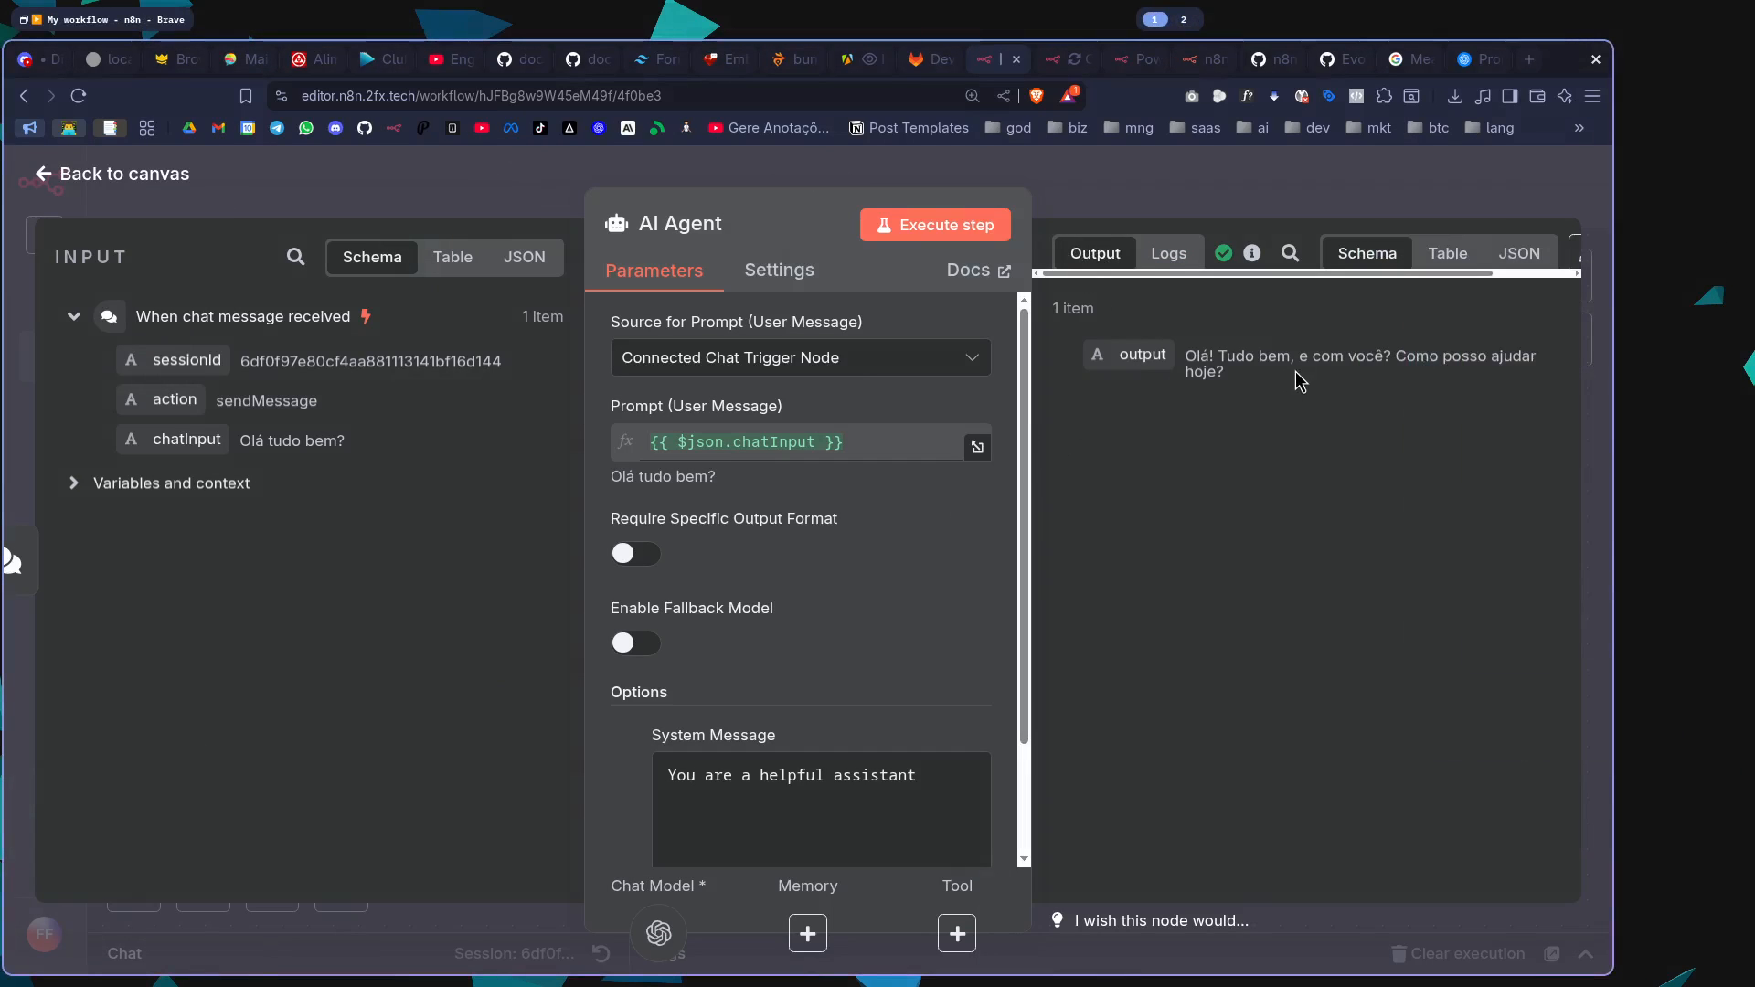
key(ctrl+plus)
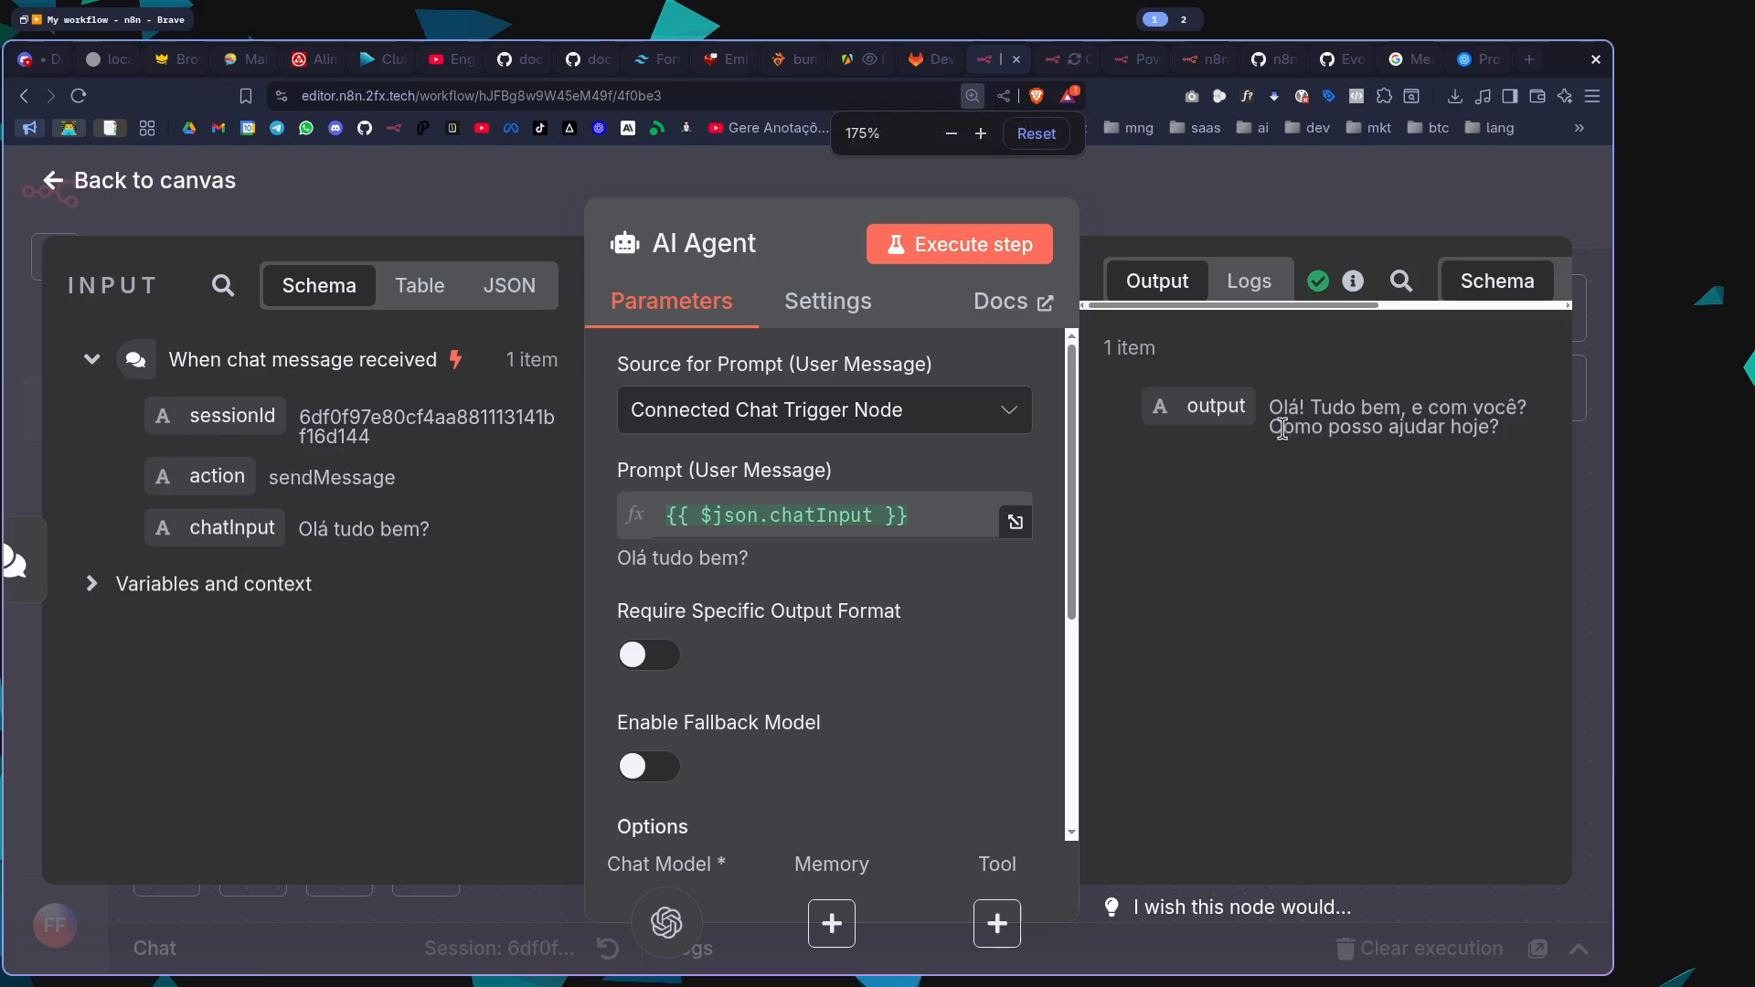
drag(1519, 437, 1320, 438)
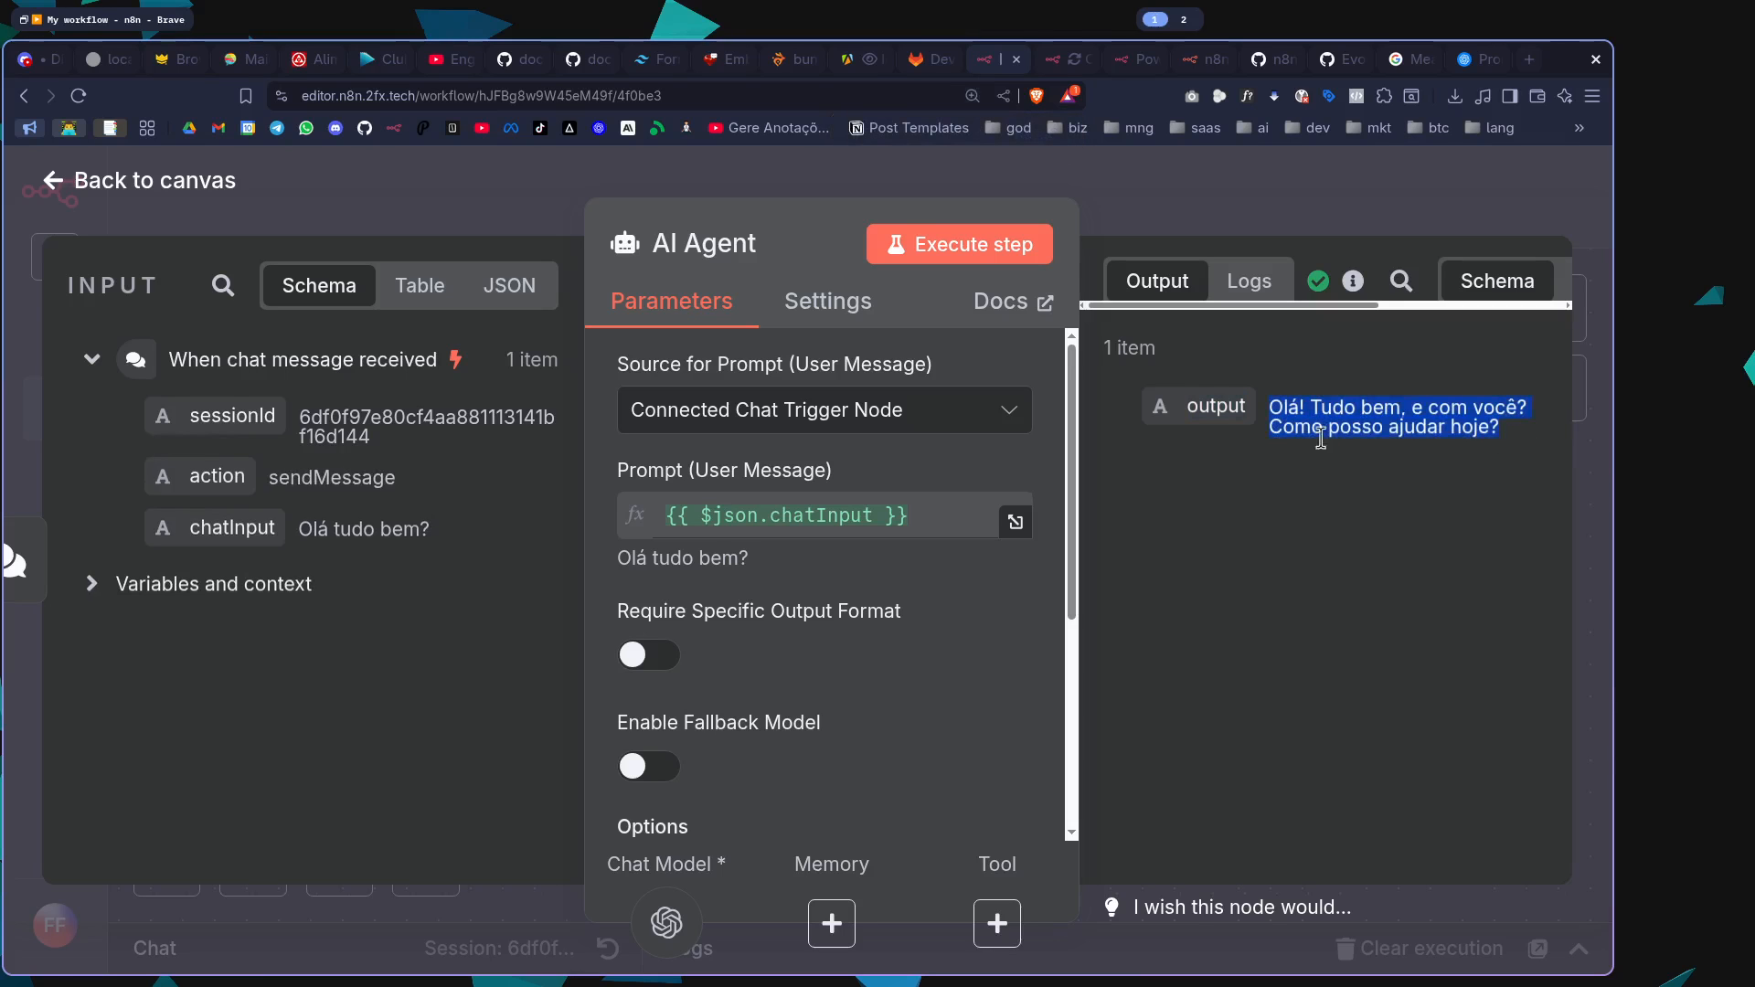
click(1227, 175)
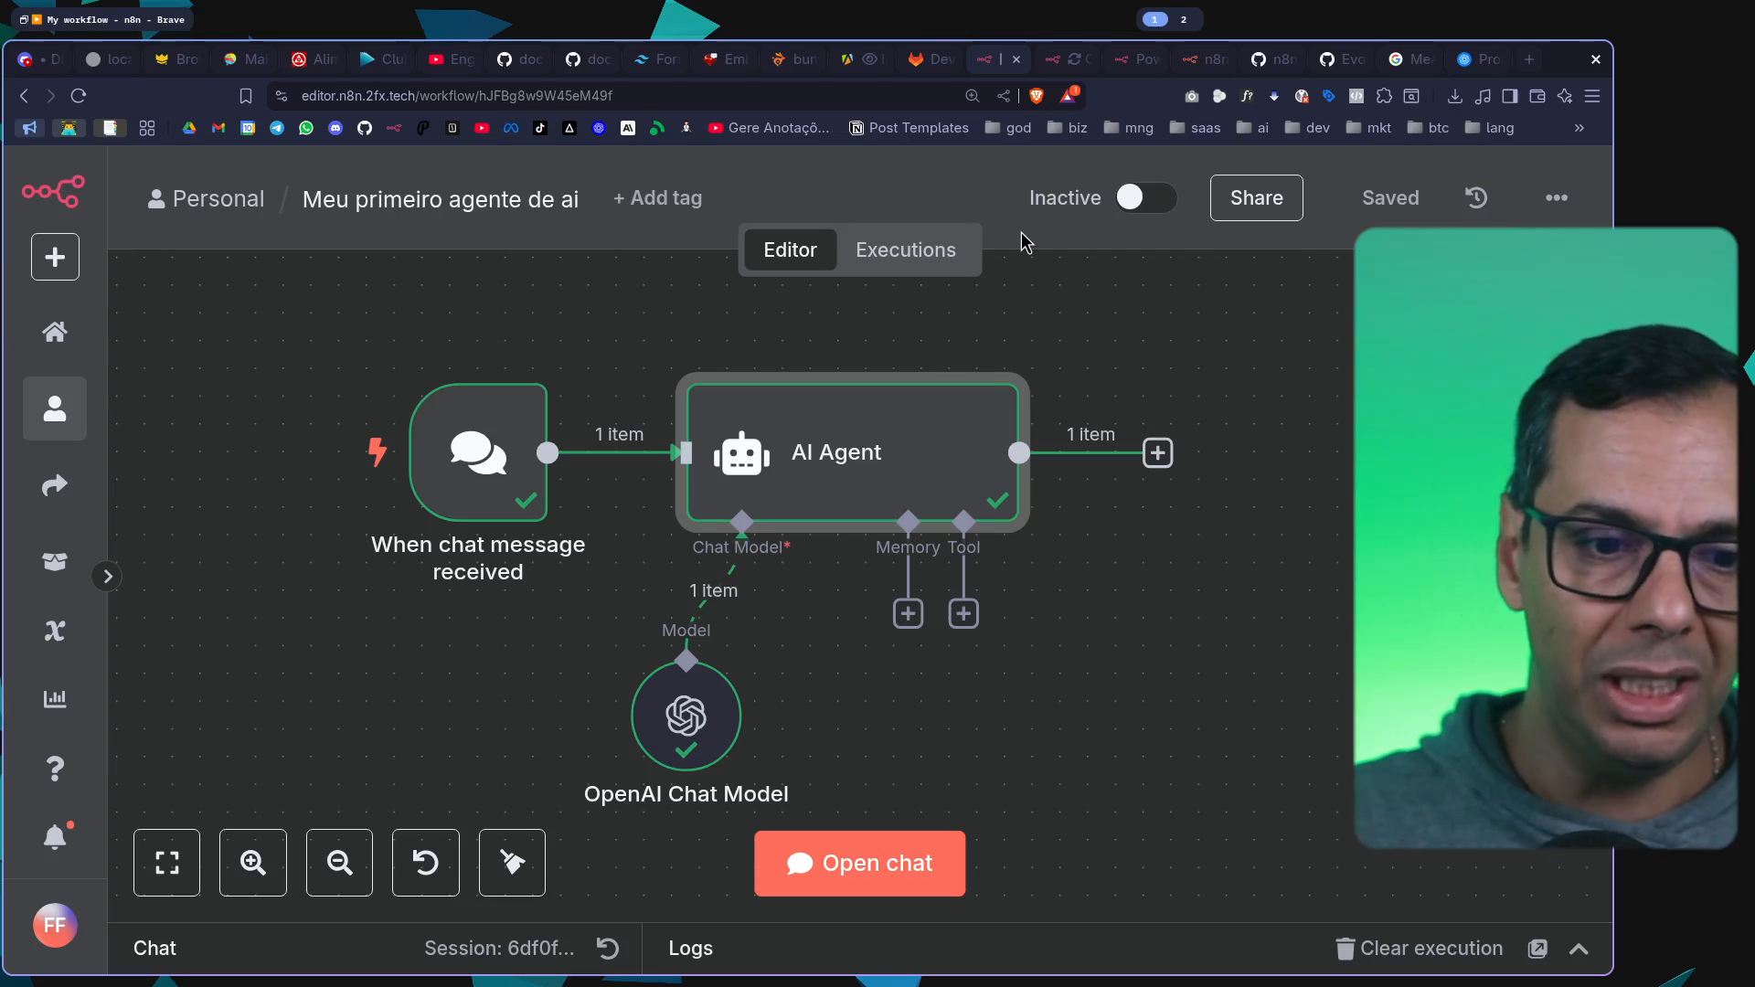
Switch to the GitLab metrics project and read through google-analytics.service.ts in the src/google-analytics folder
click(930, 58)
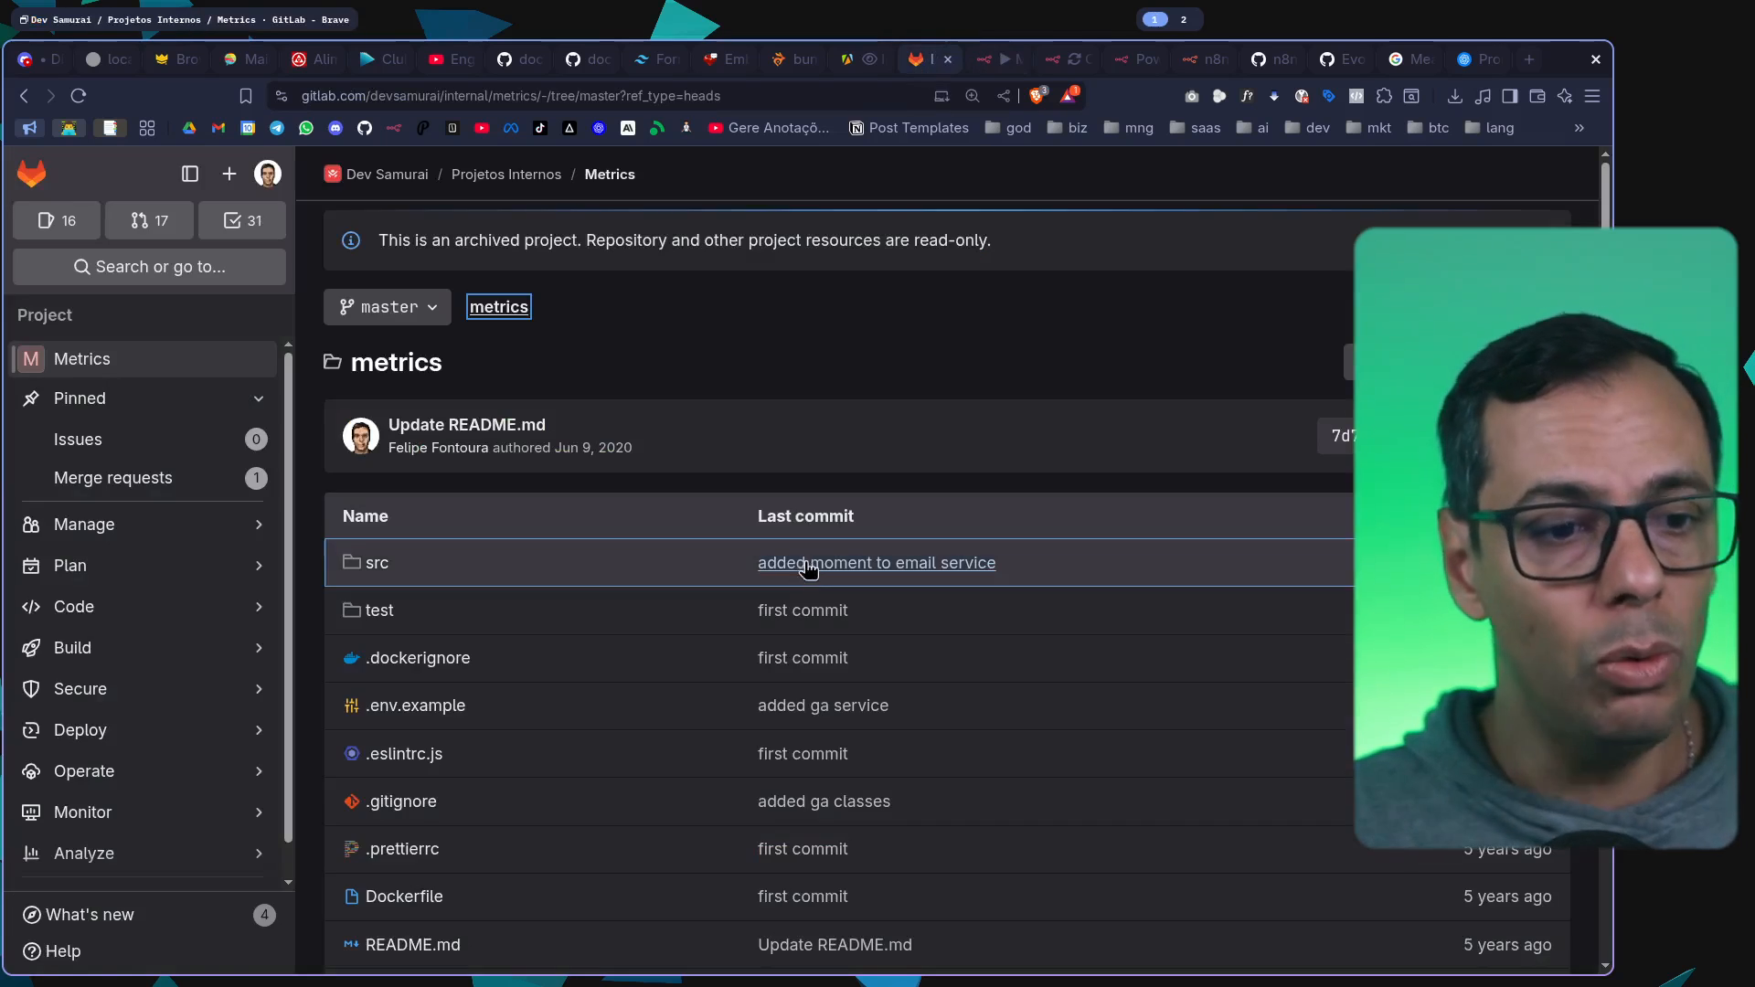
click(387, 564)
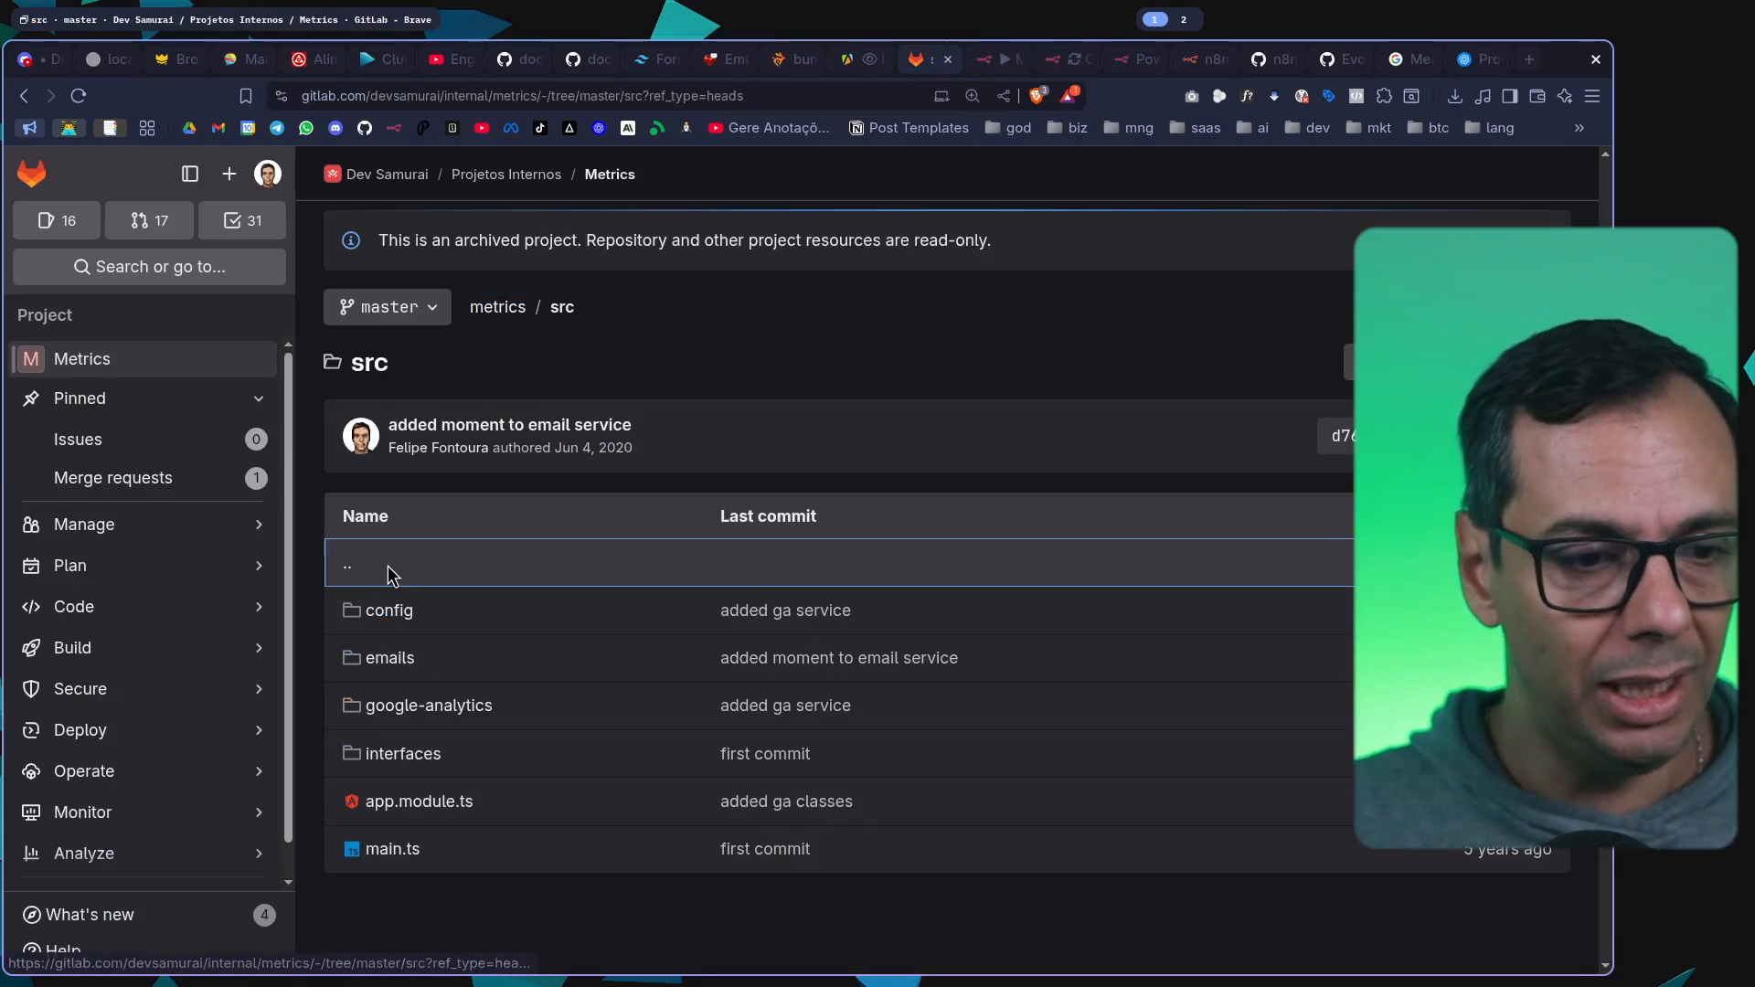
click(439, 711)
click(480, 804)
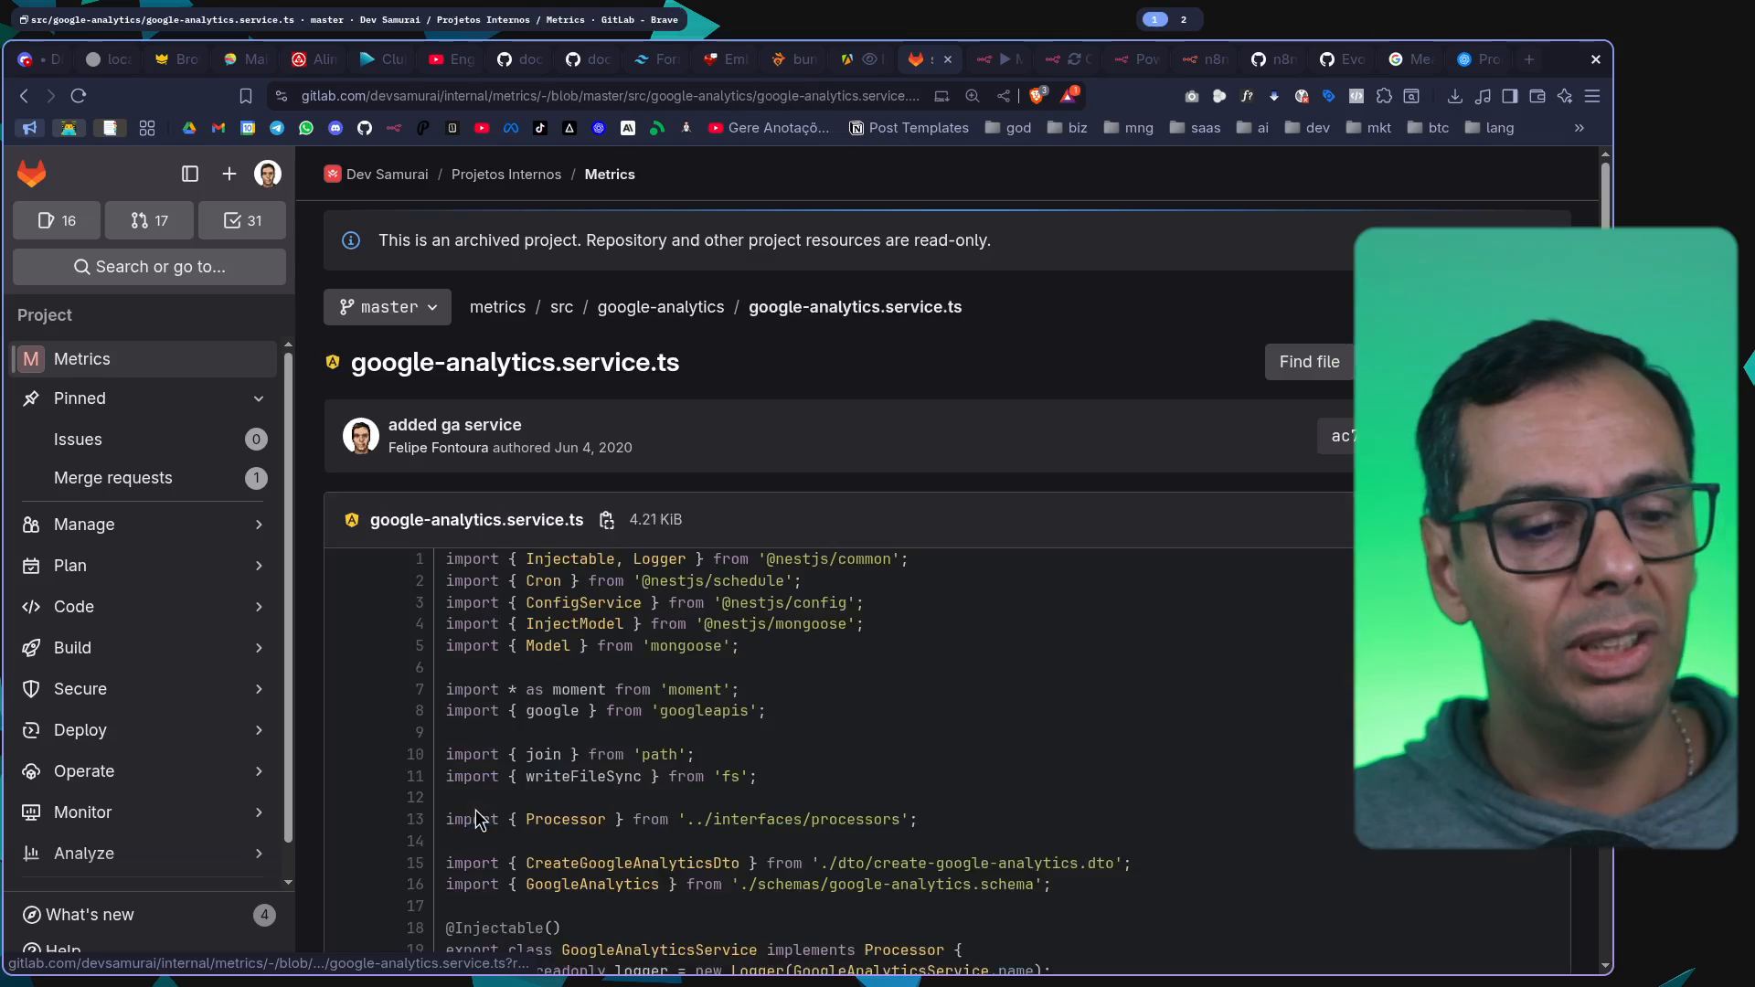
scroll(825, 731, down, 3)
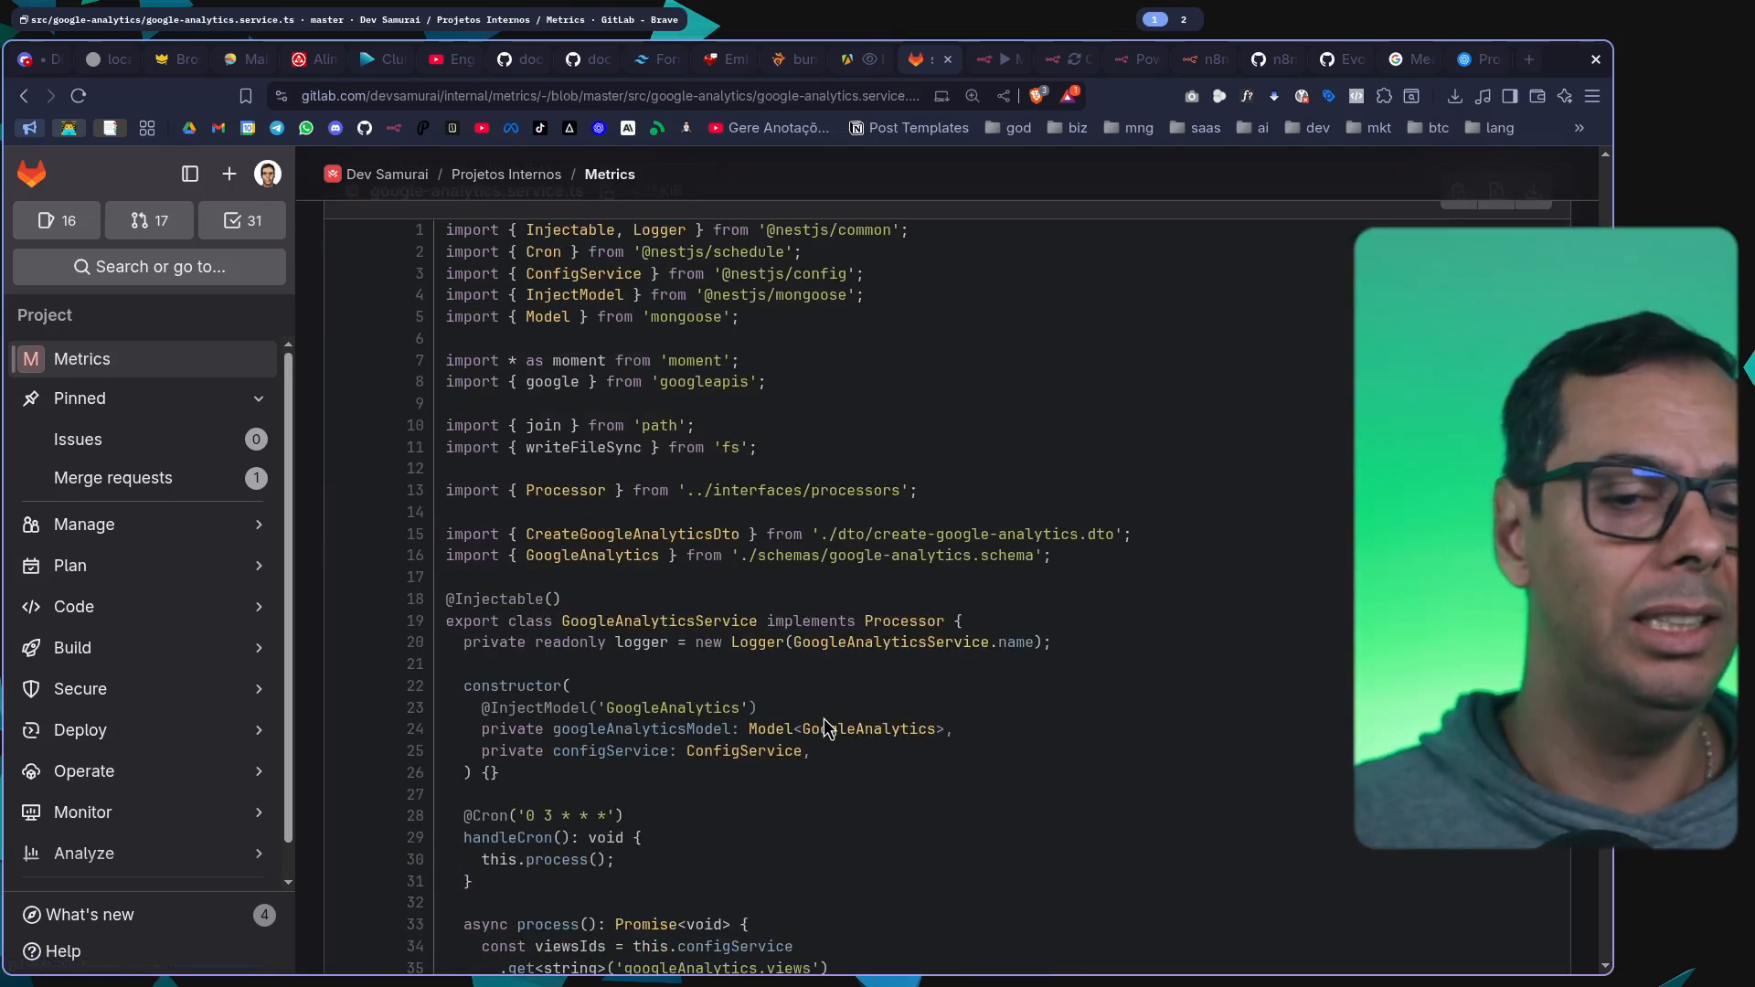
scroll(825, 728, down, 6)
scroll(827, 728, up, 10)
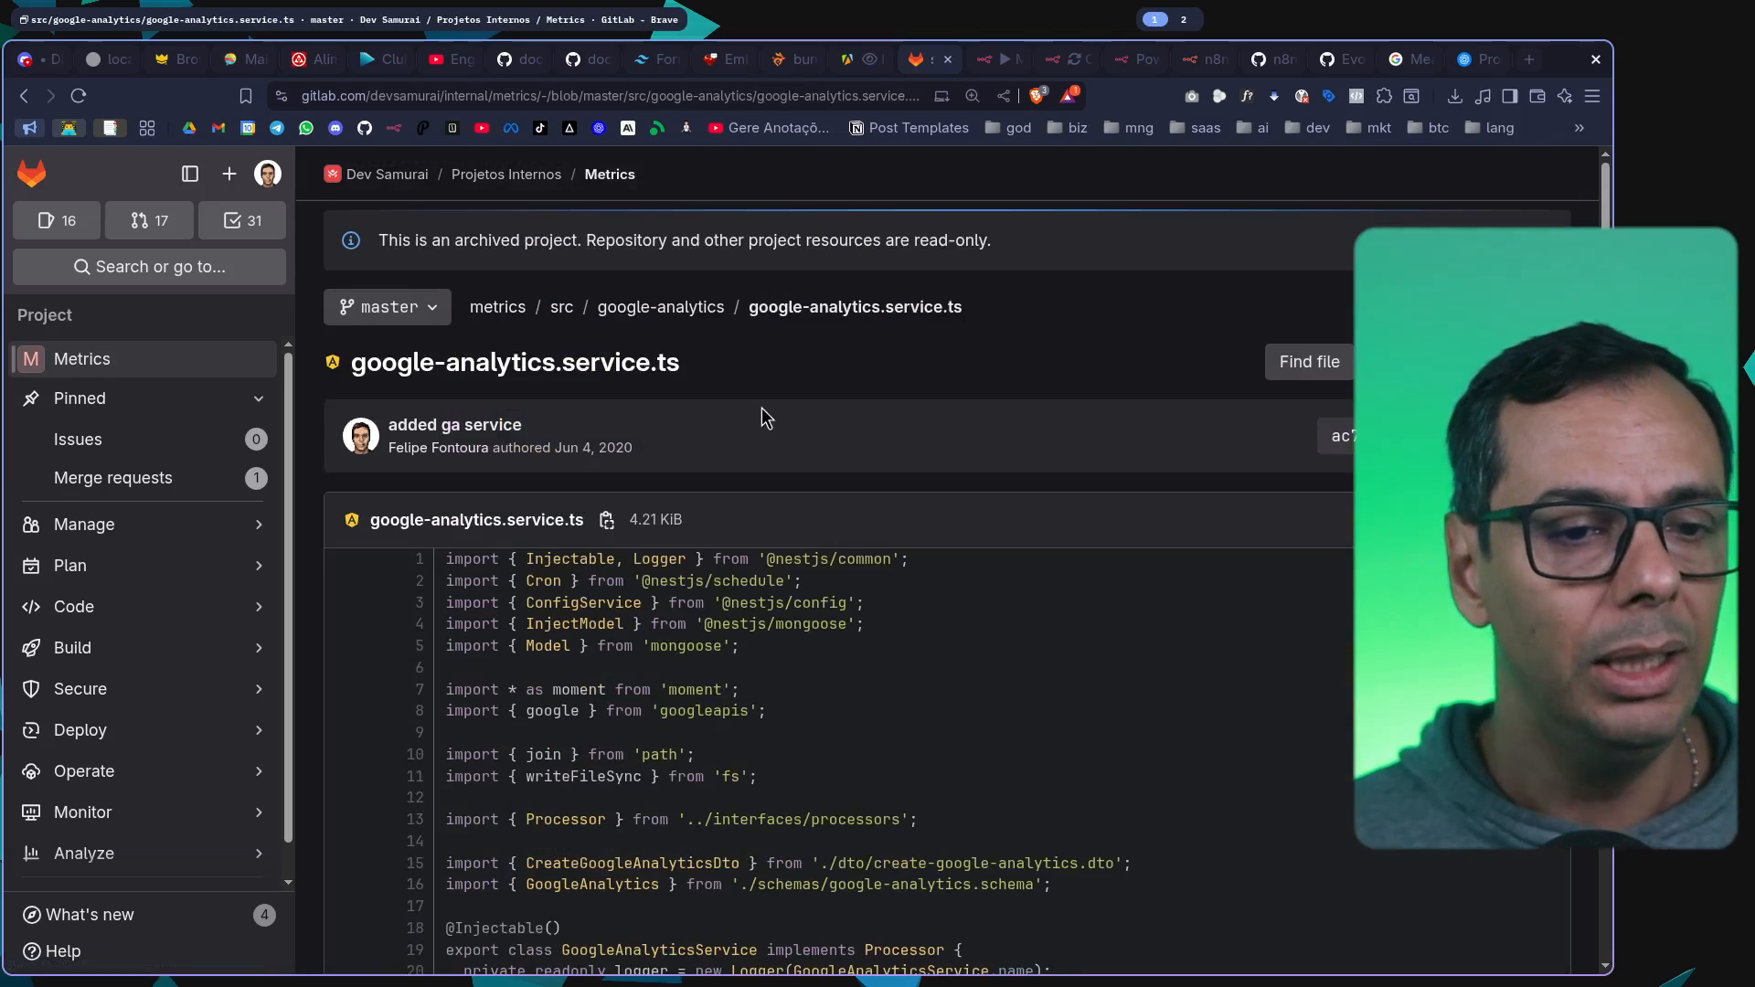
Read google-analytics.module.ts, go back to the src folder, and return to the n8n workflow
click(662, 307)
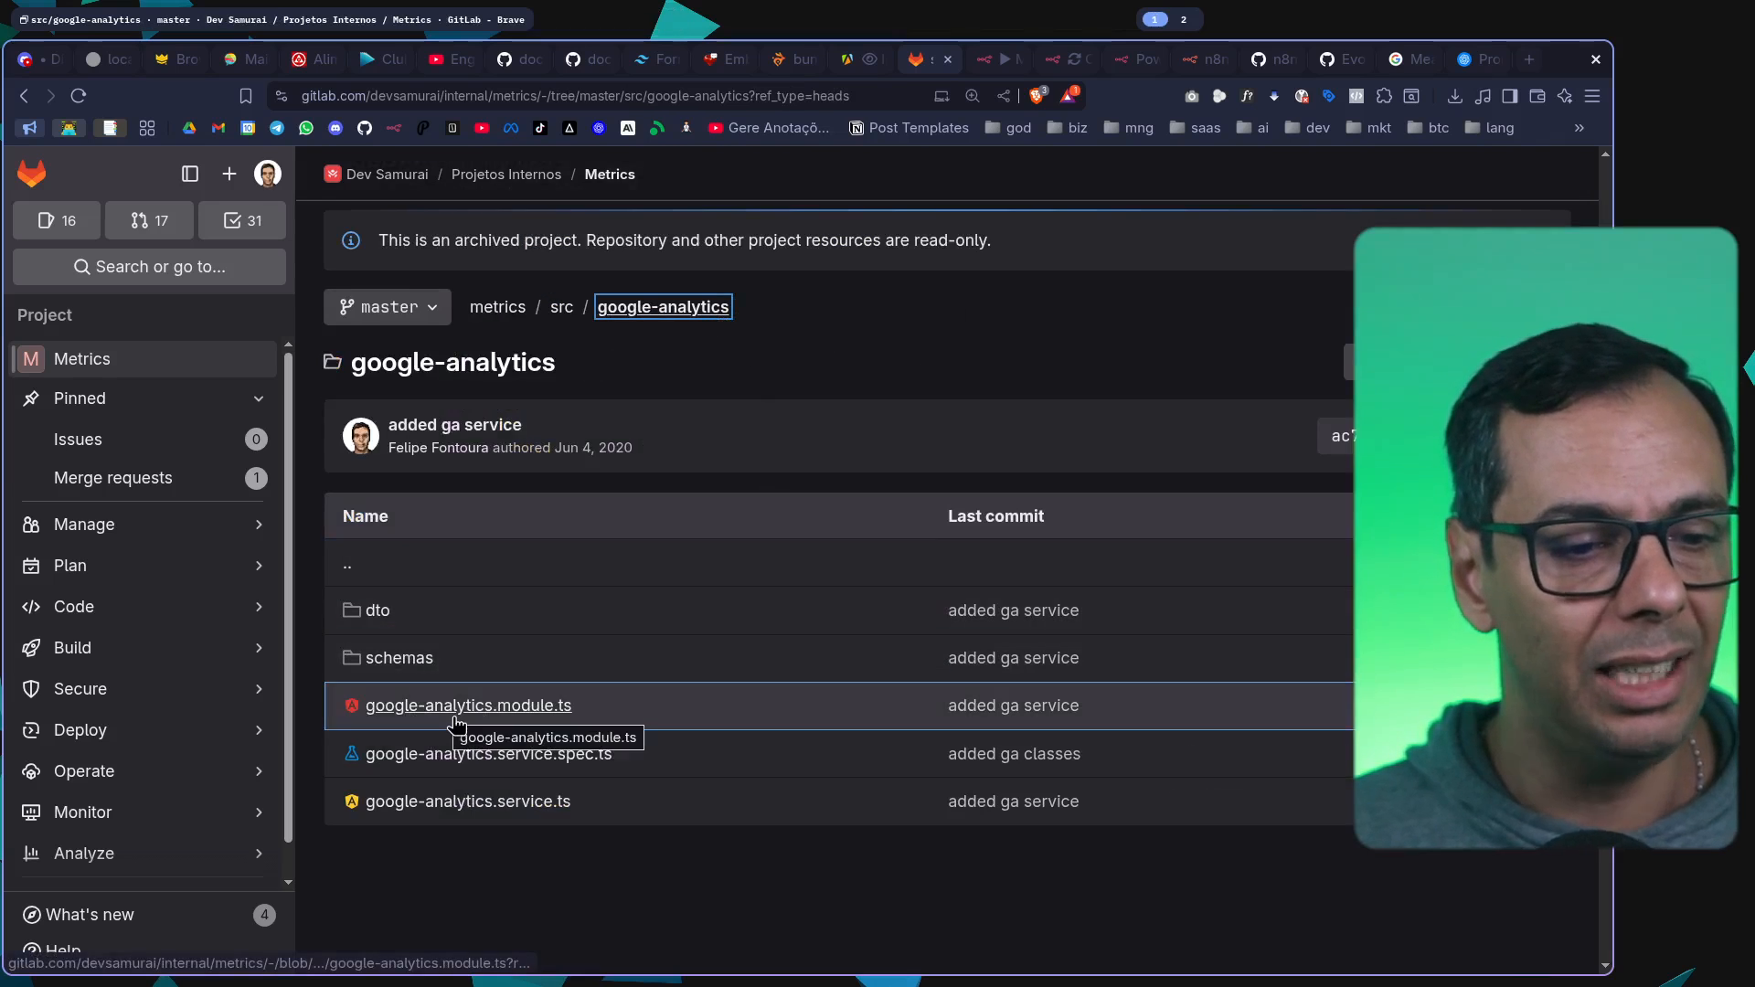
click(479, 711)
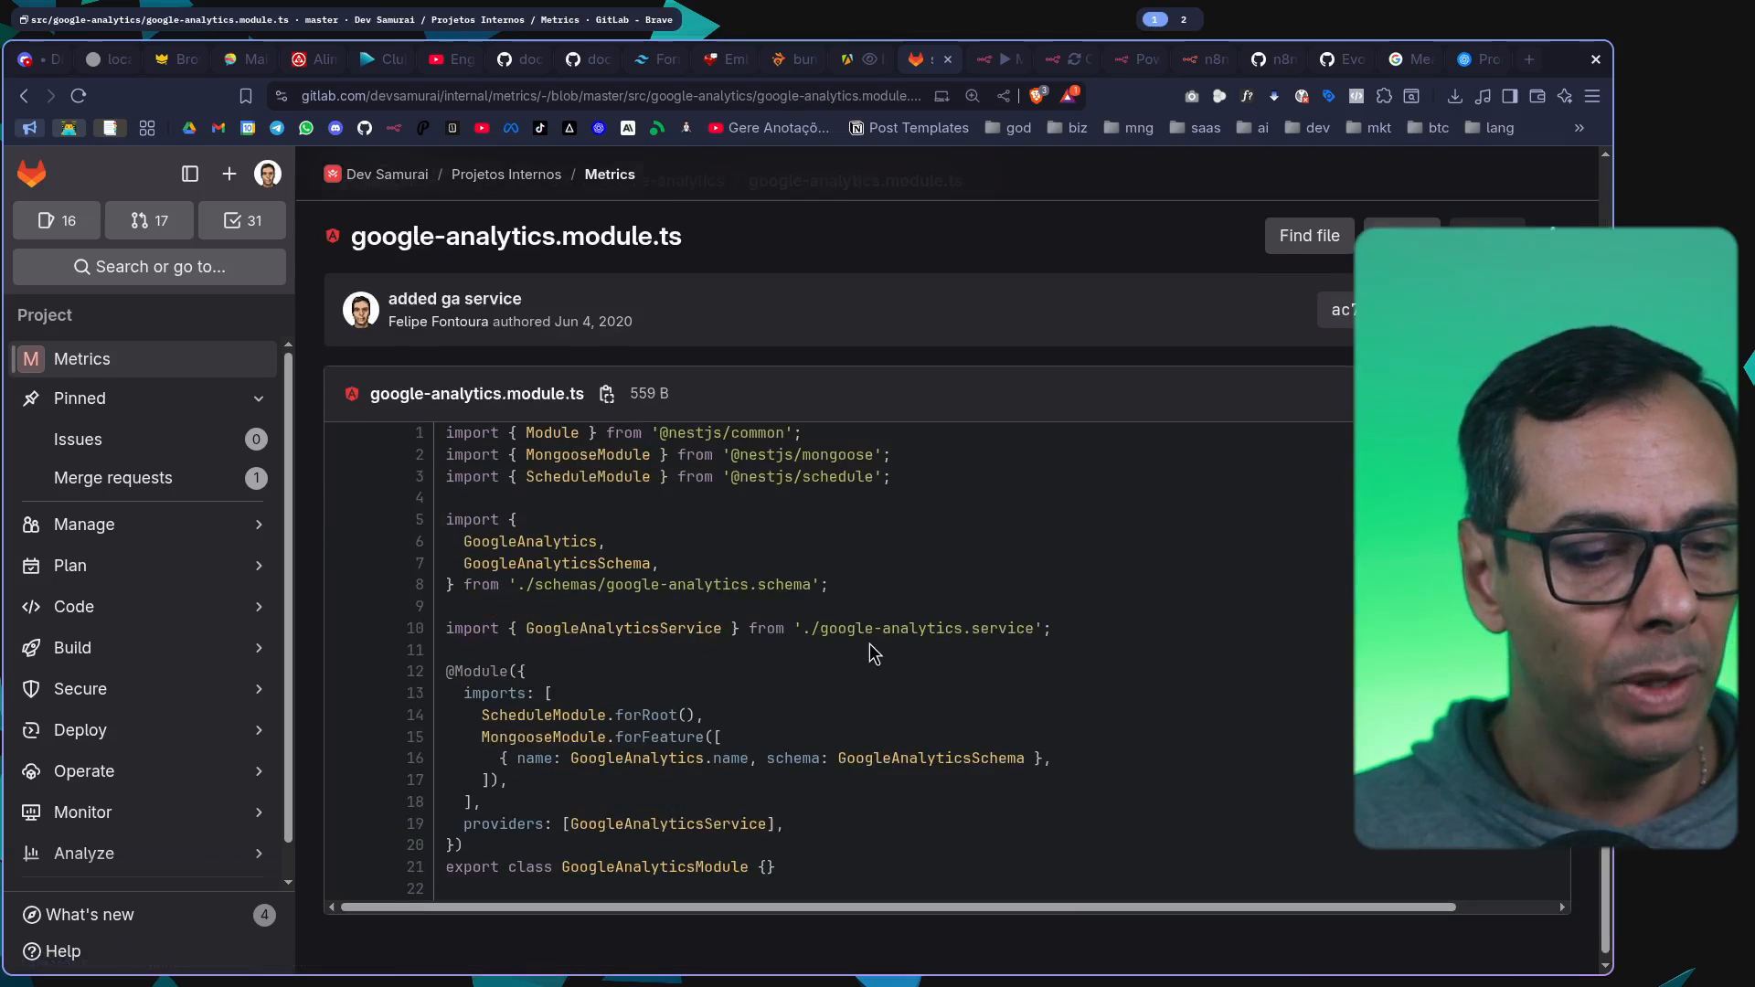
drag(536, 626, 1022, 809)
click(1103, 678)
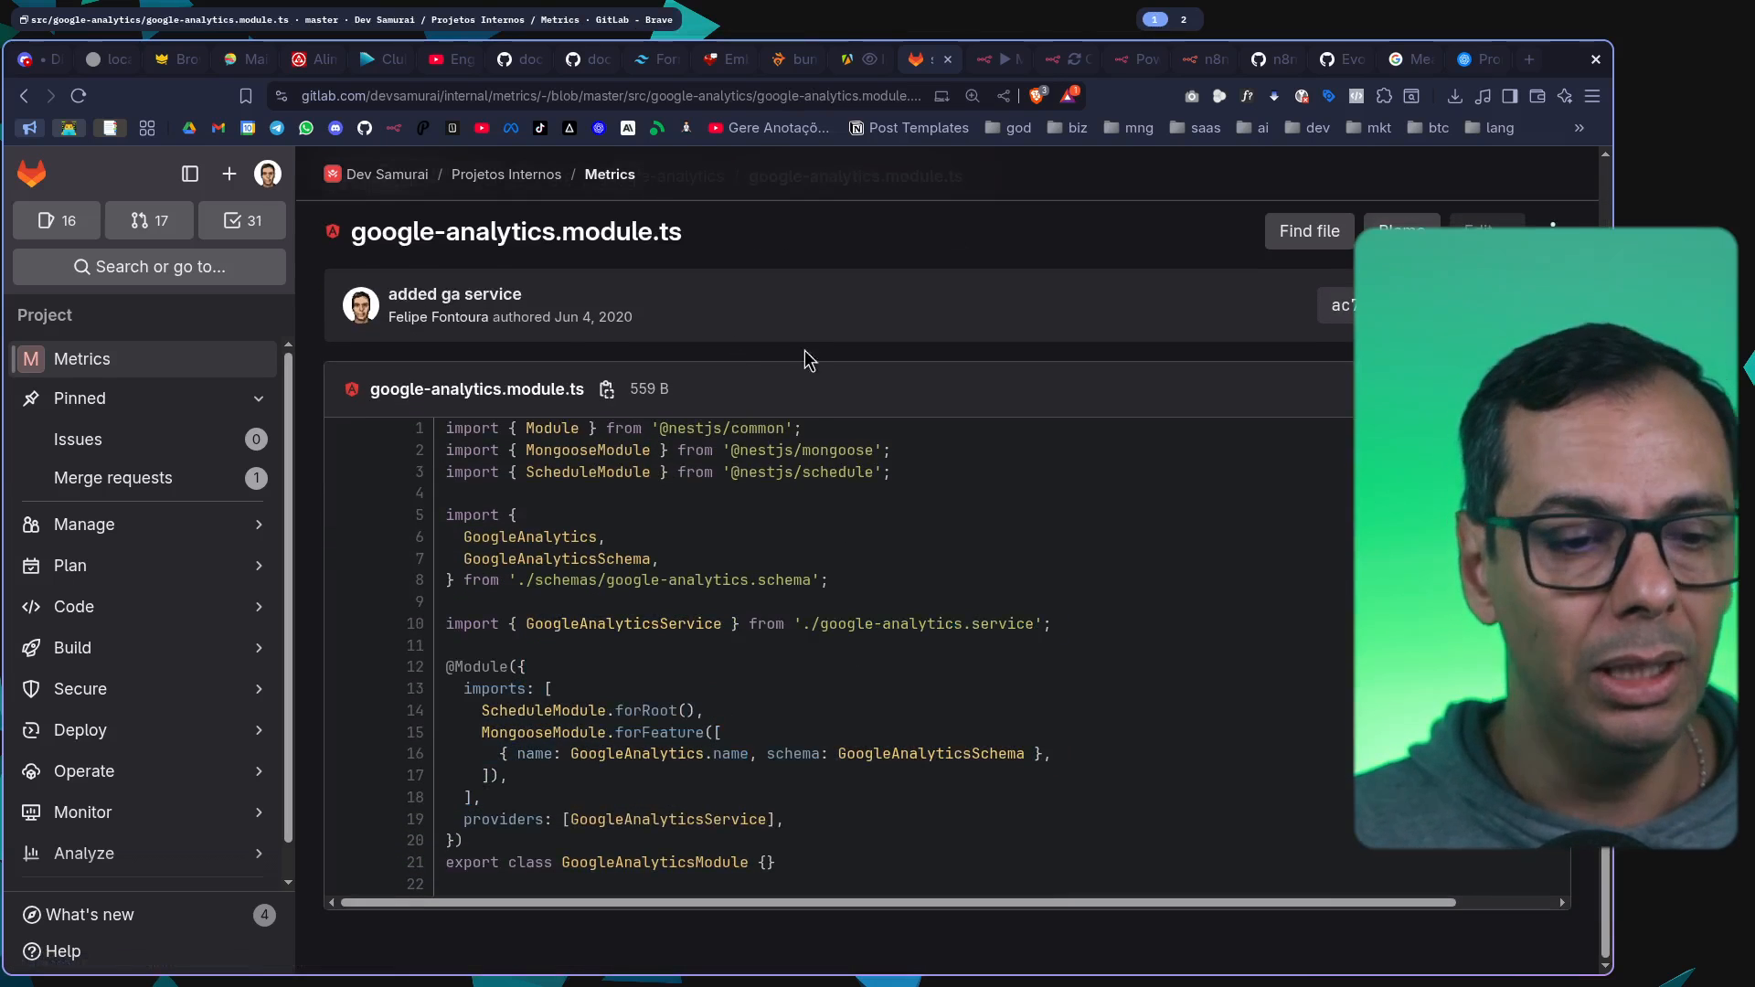
scroll(557, 315, up, 2)
click(561, 308)
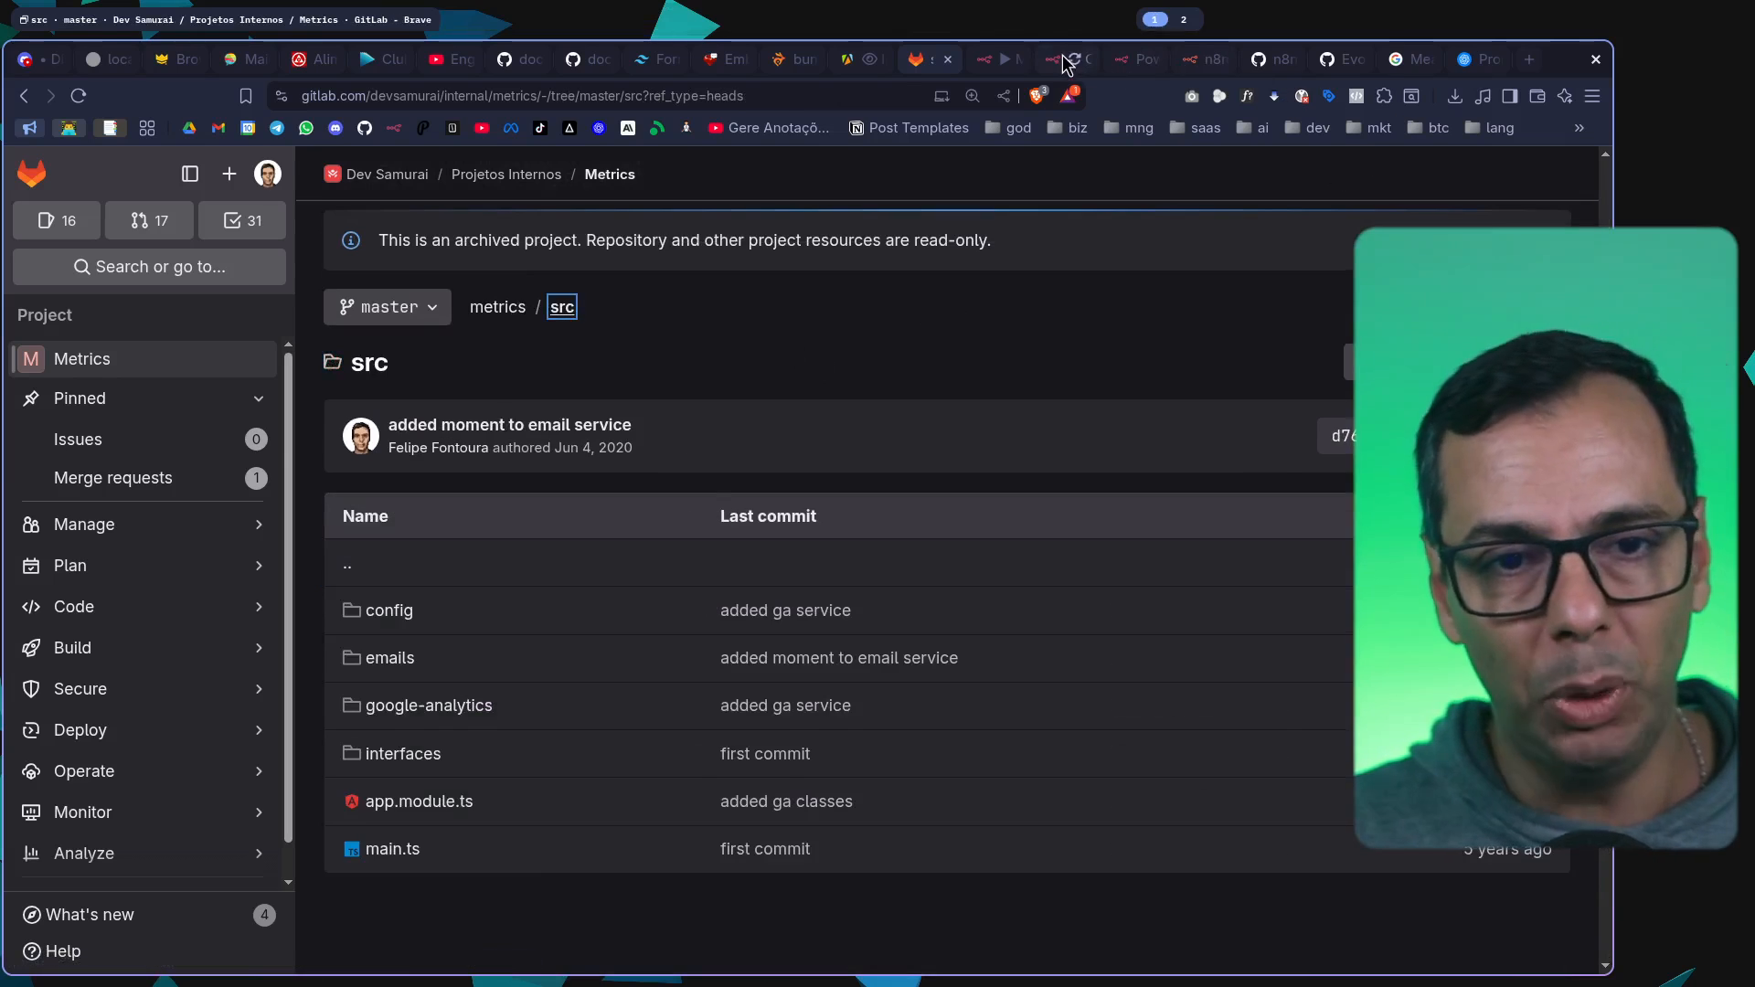
click(1063, 59)
click(995, 64)
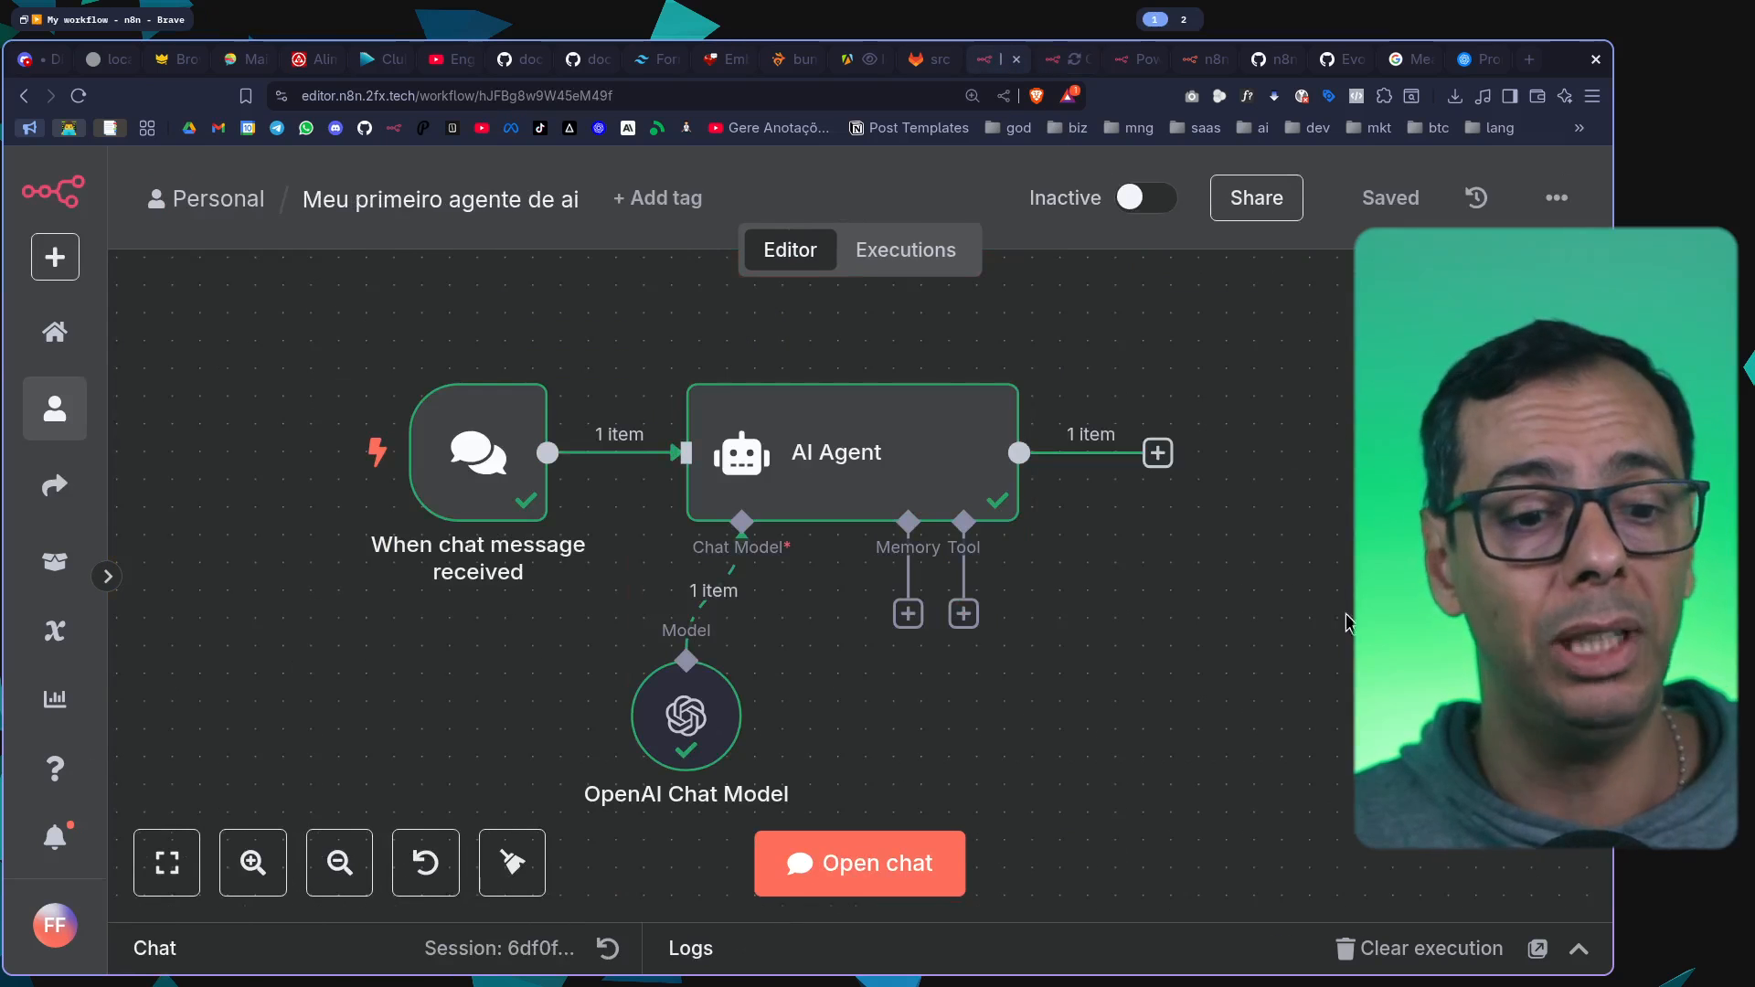
drag(1286, 650, 1130, 603)
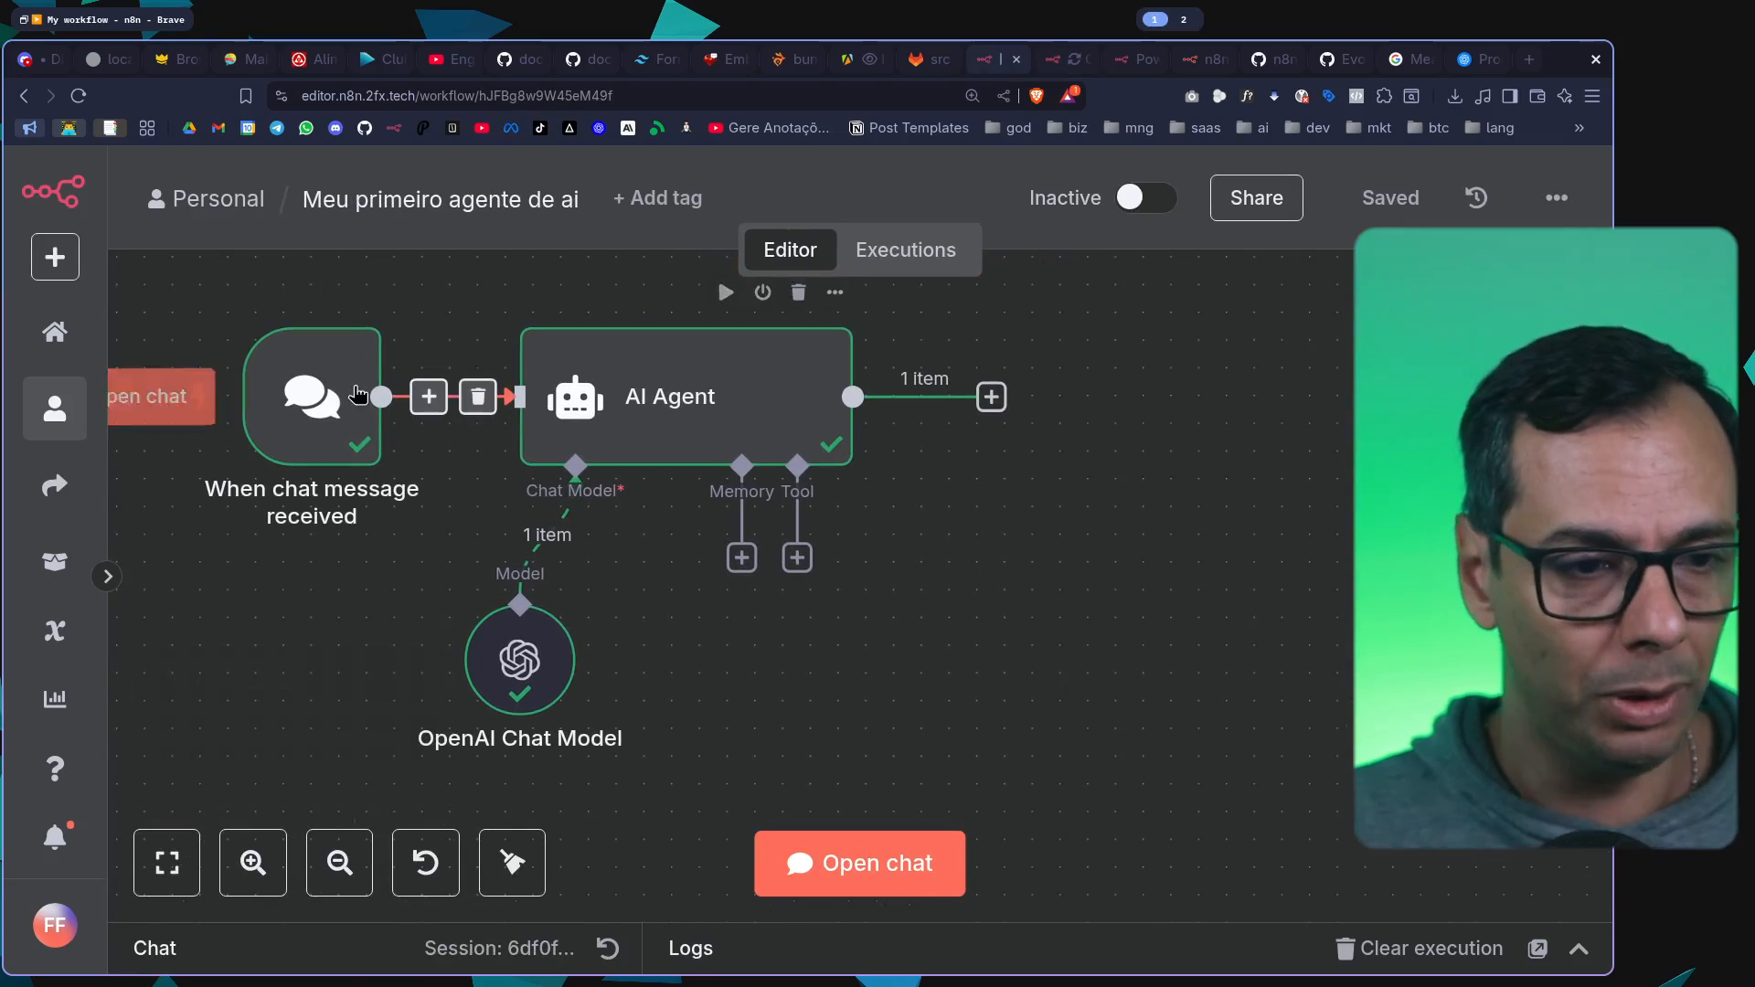
drag(903, 580, 958, 600)
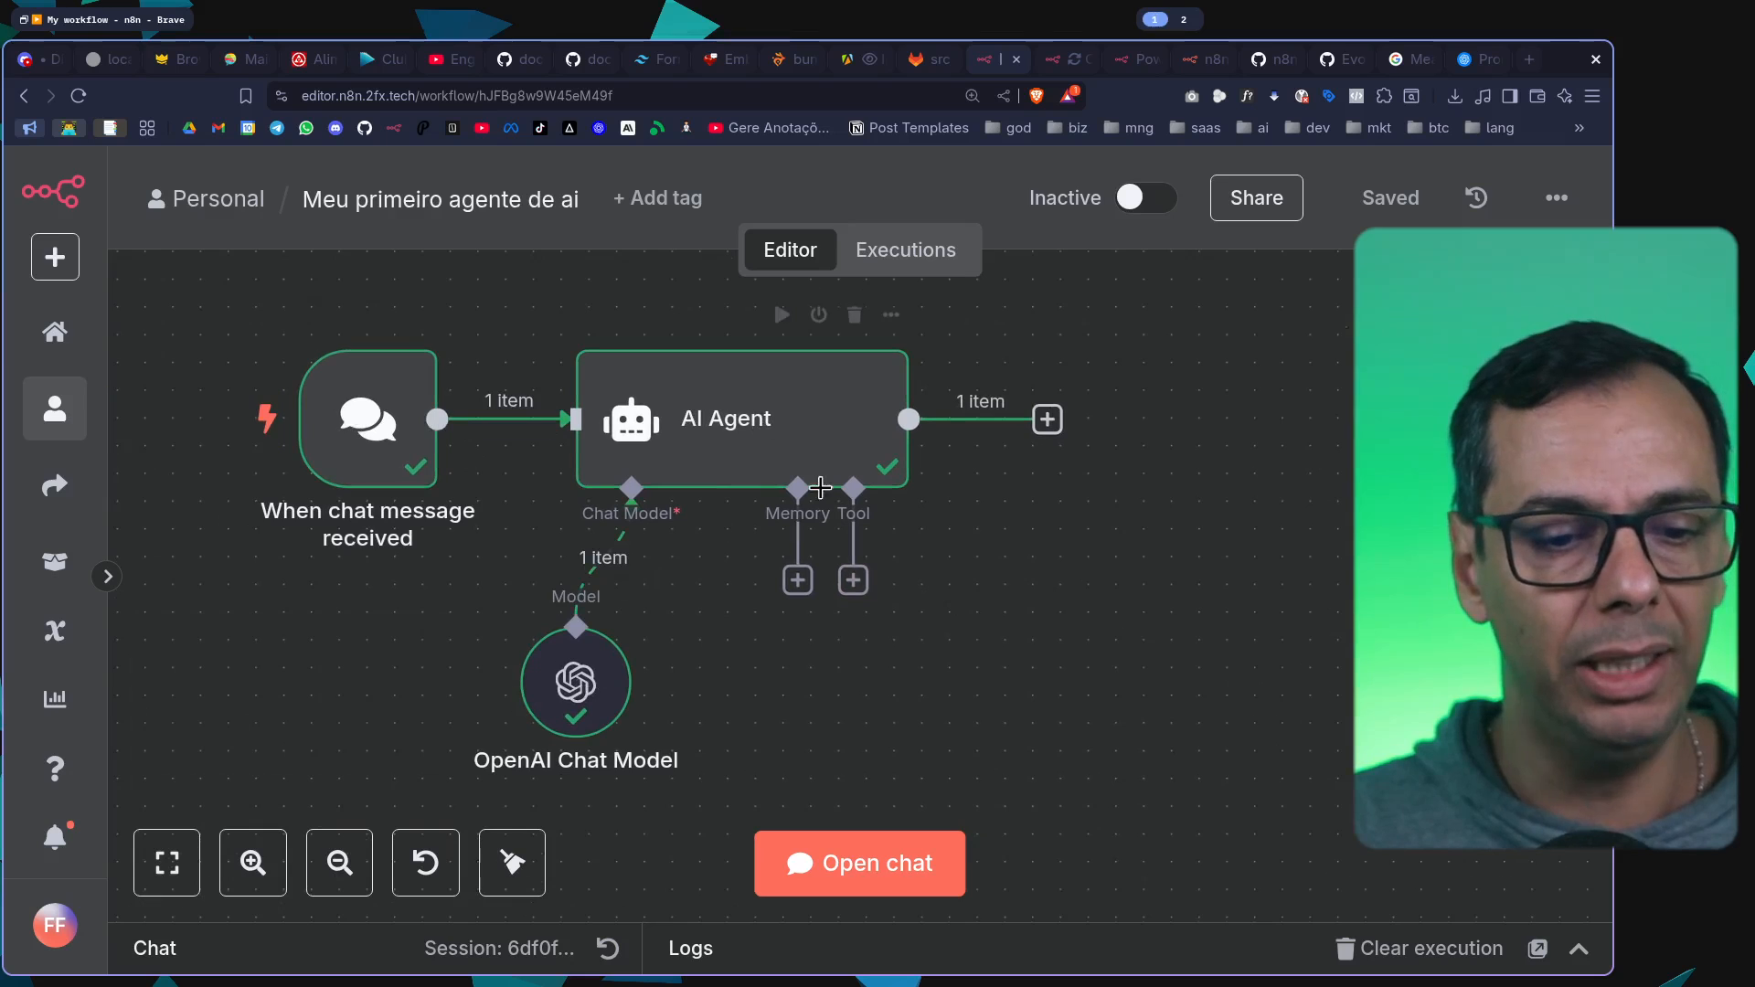
scroll(757, 511, down, 2)
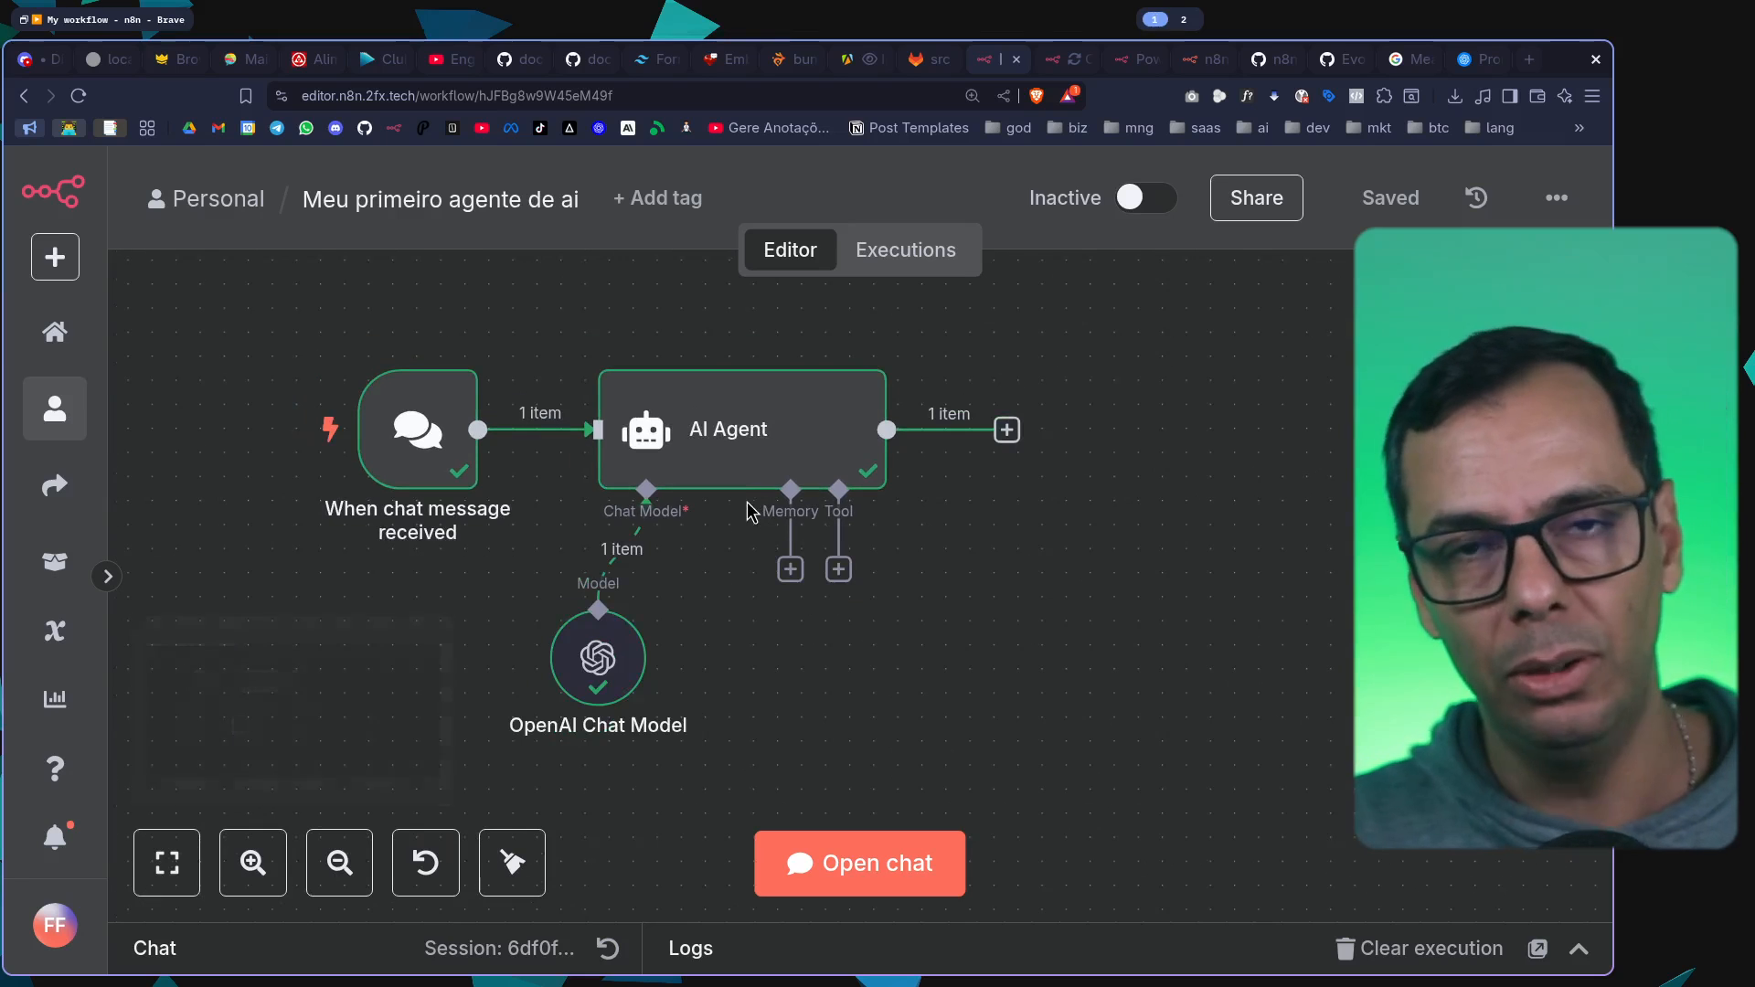
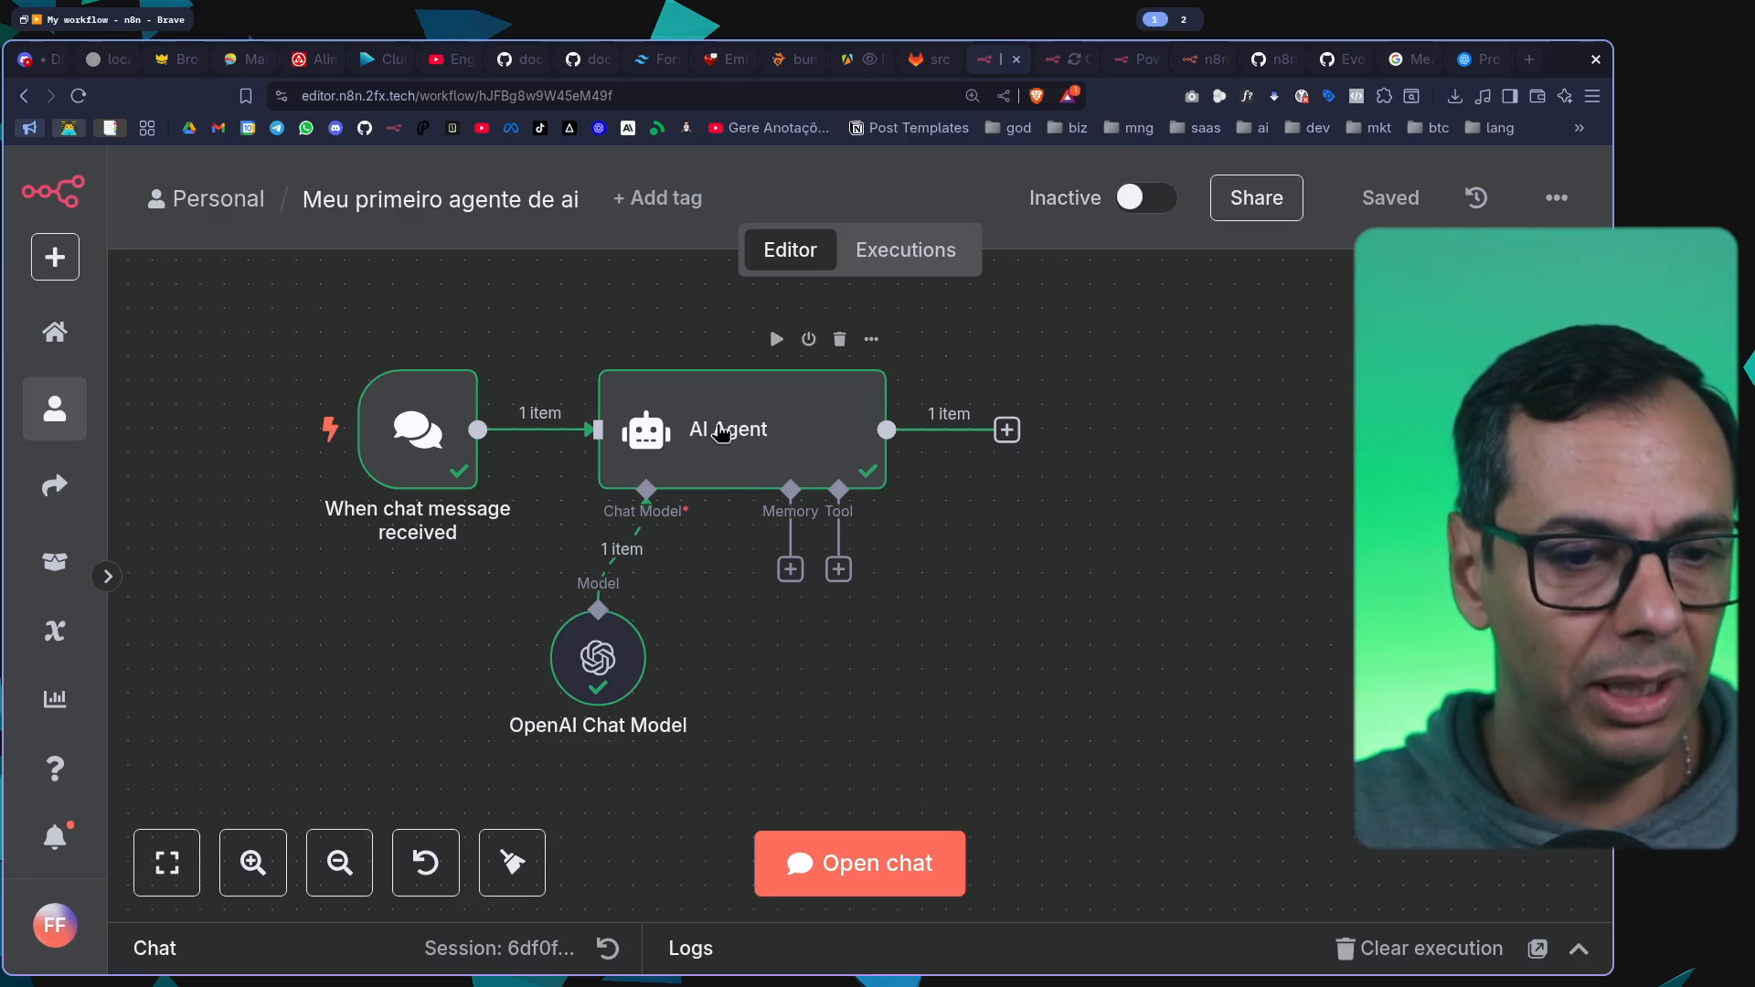
Examine the OpenAI Chat Model node's input and output data at a reduced size, and return to the canvas
double_click(637, 658)
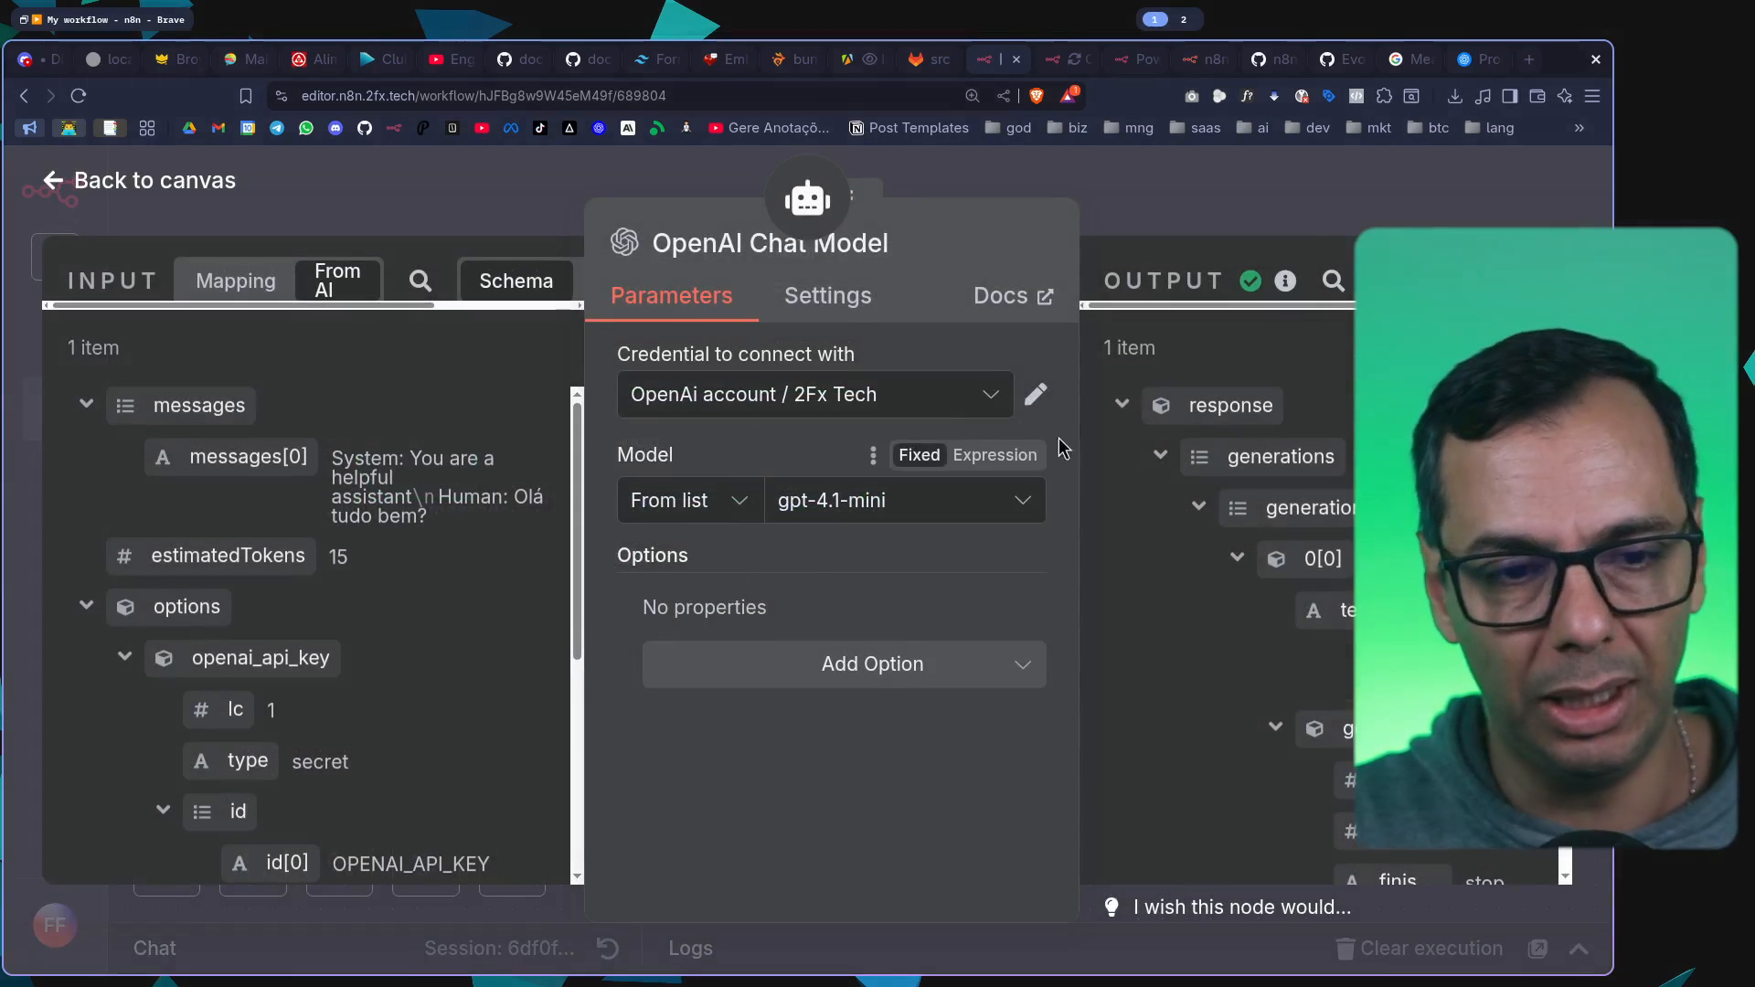
key(ctrl+minus)
key(ctrl+minus)
key(ctrl+minus)
key(ctrl+minus)
key(ctrl+minus)
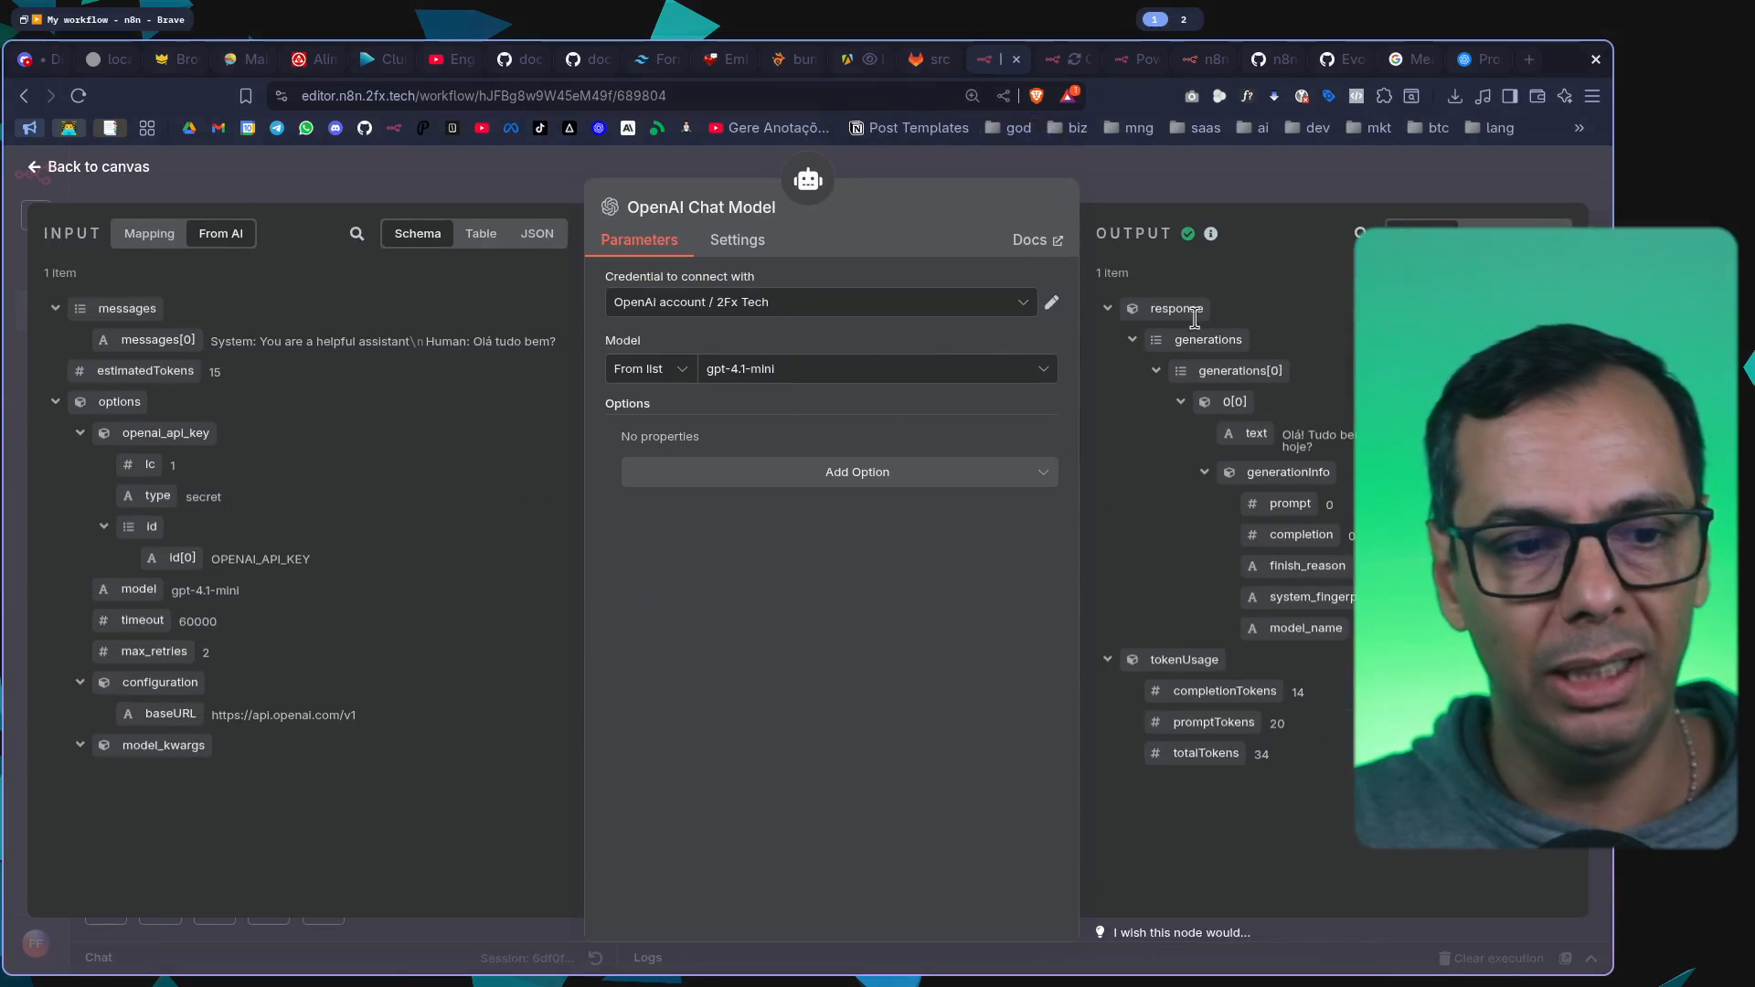
click(1204, 183)
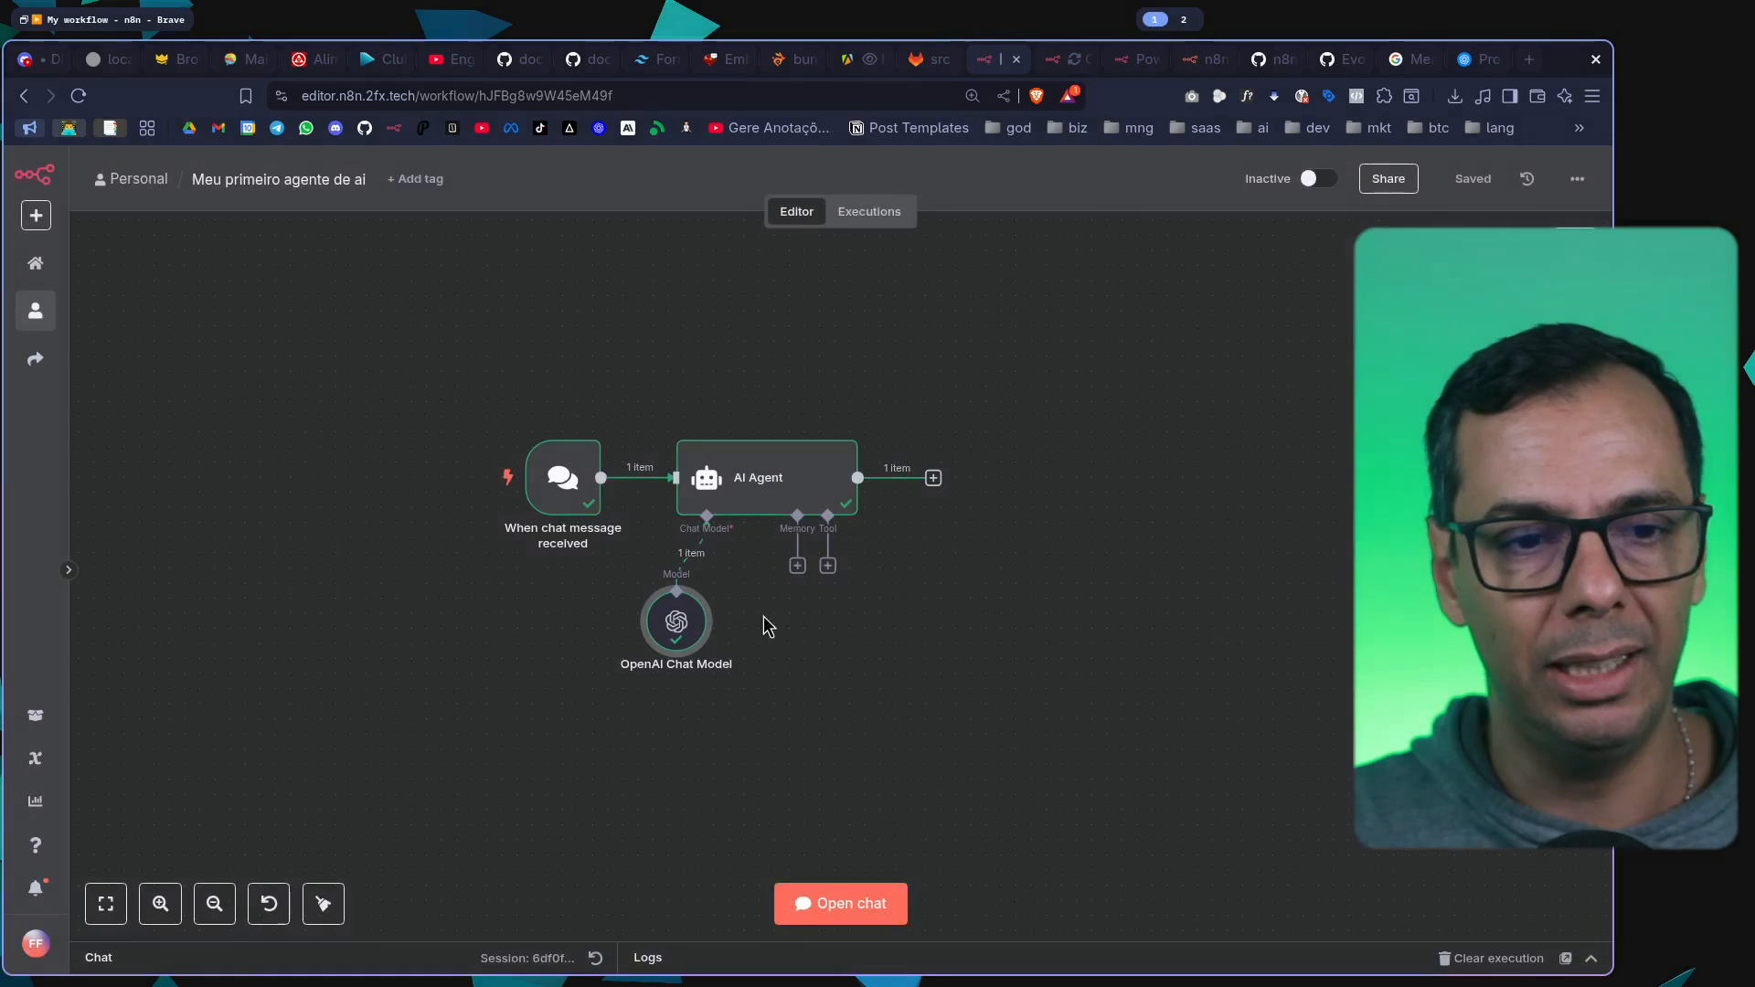
Look through the list of selectable models in the OpenAI Chat Model node, and return to the canvas
double_click(695, 639)
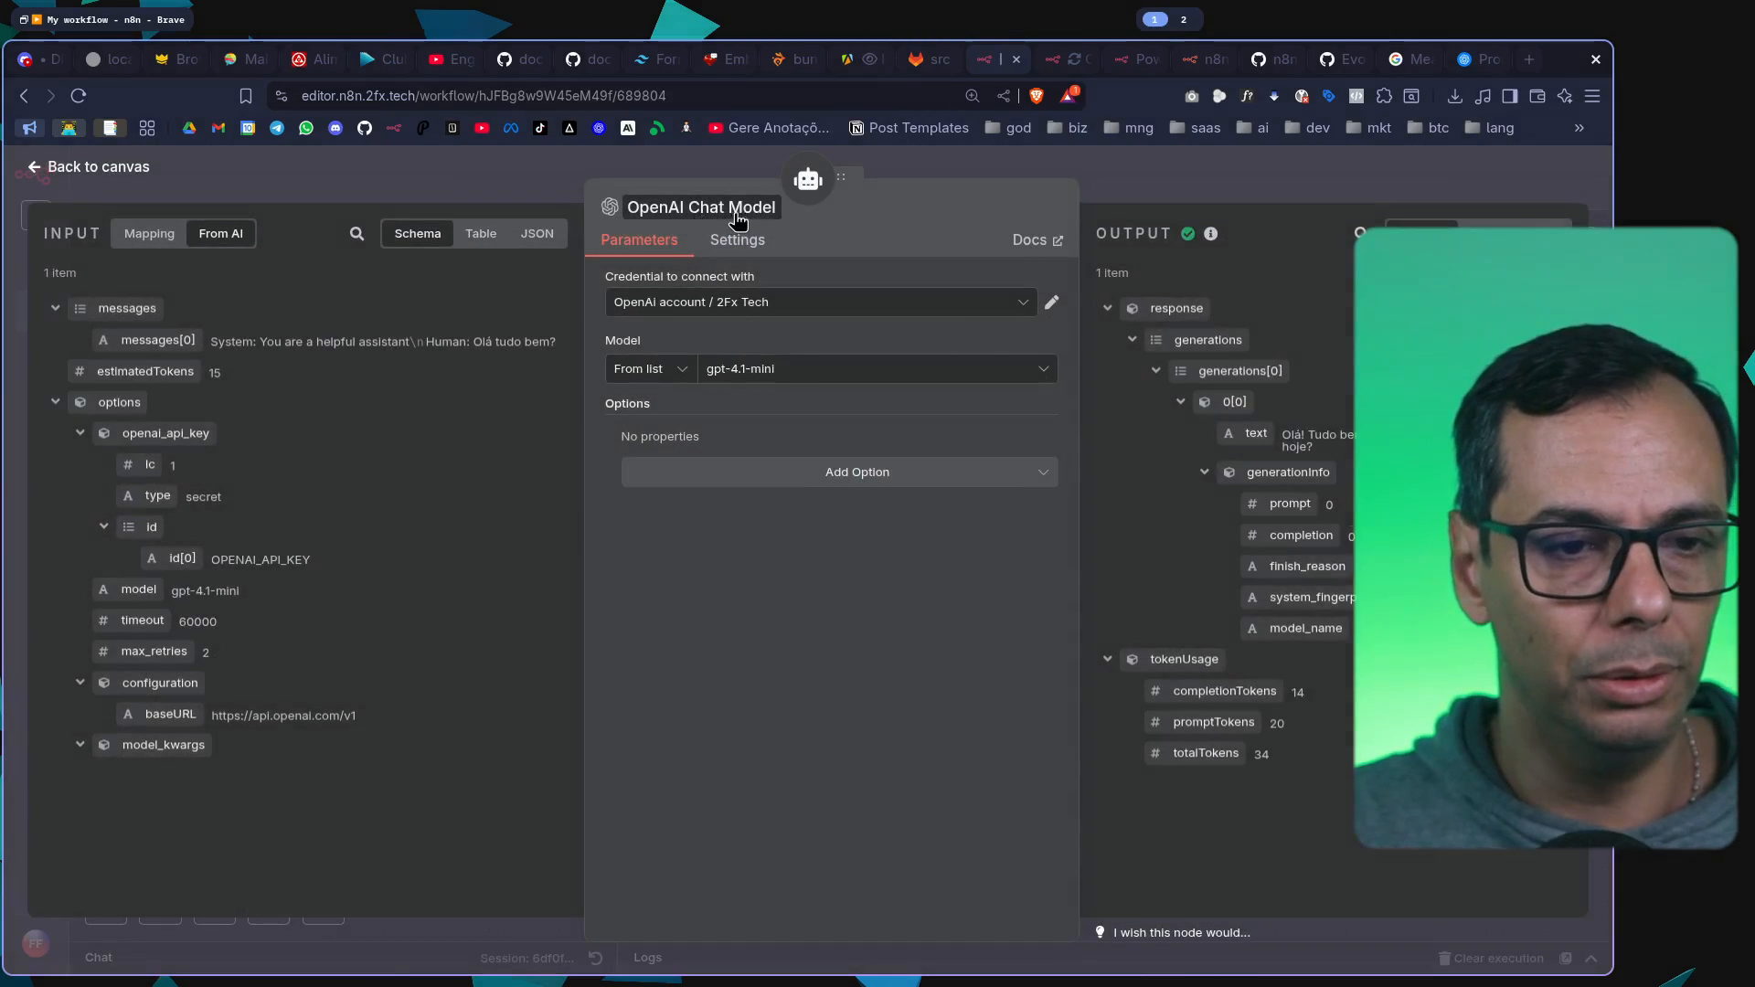
key(ctrl+plus)
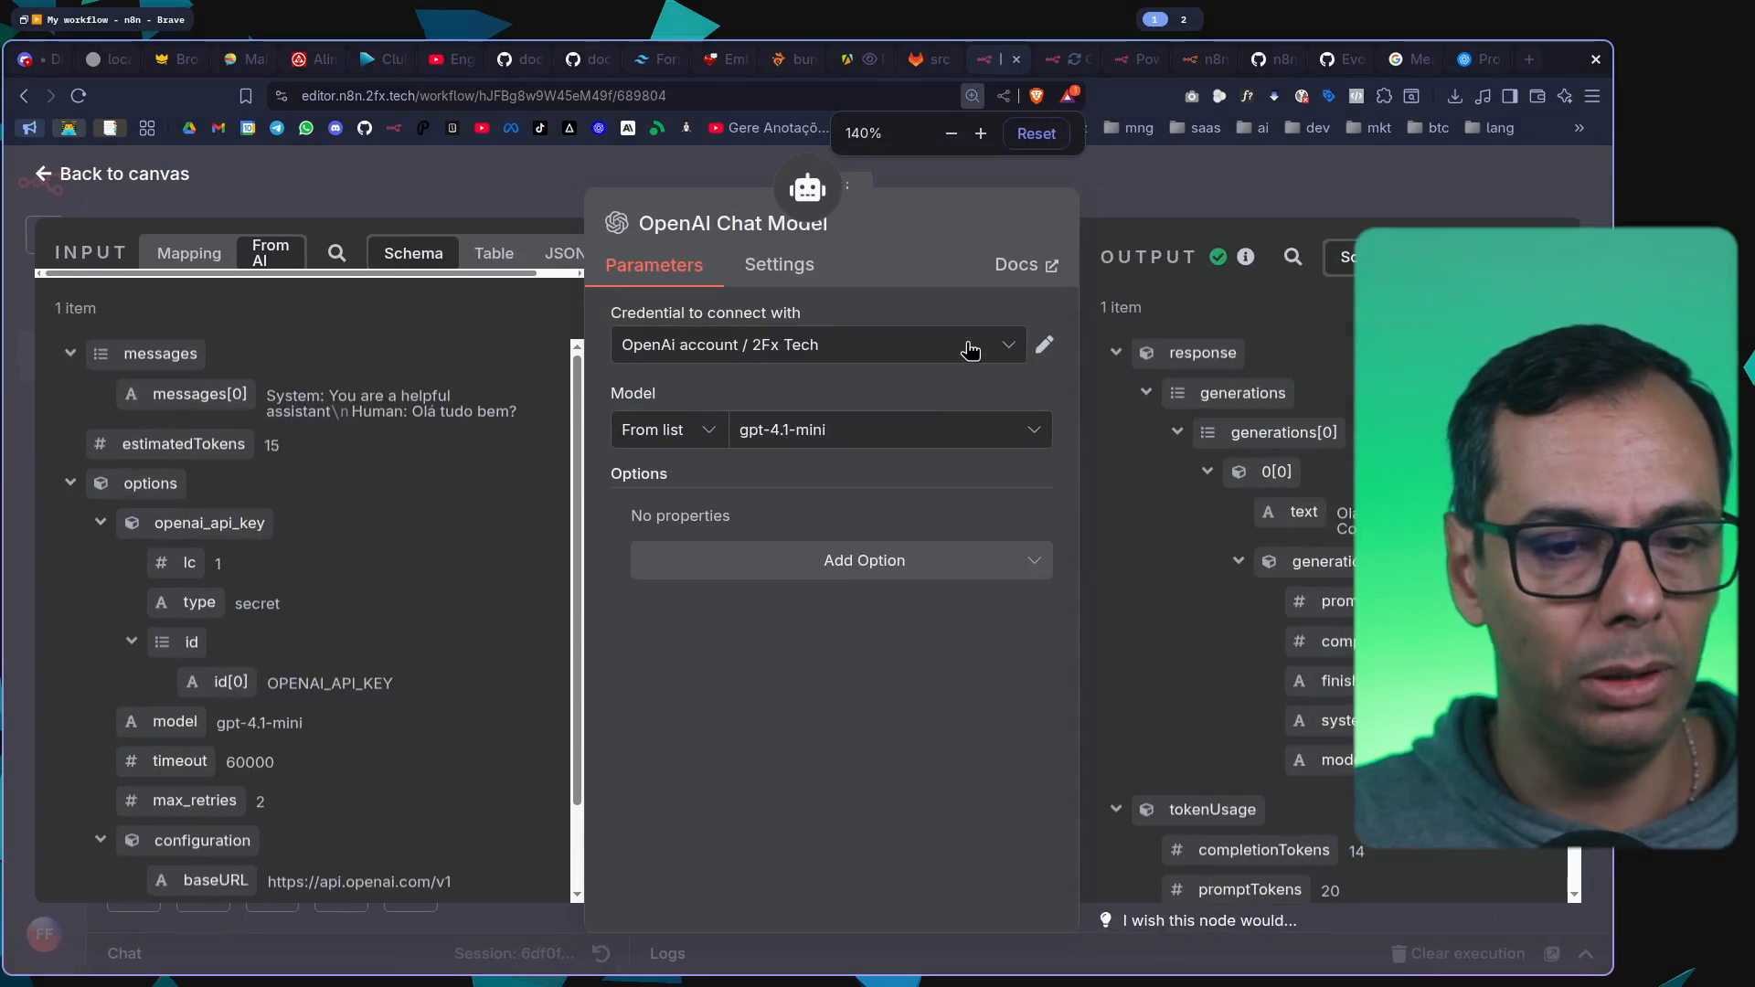
click(856, 448)
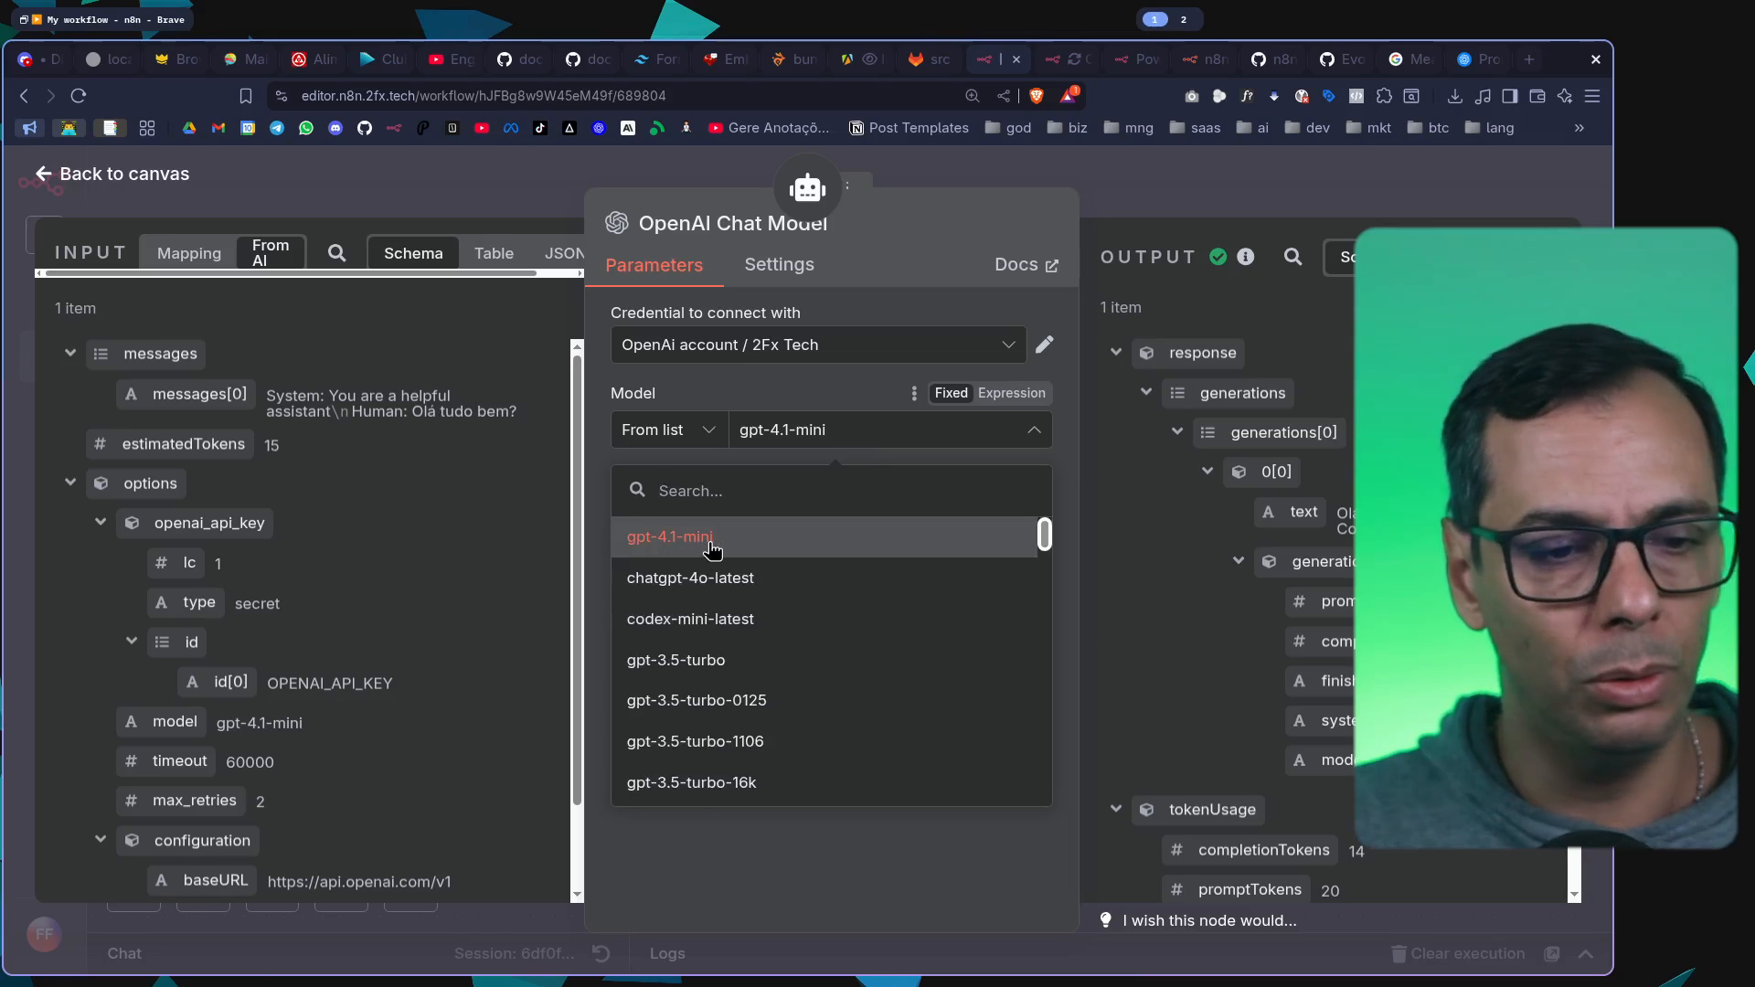
click(893, 863)
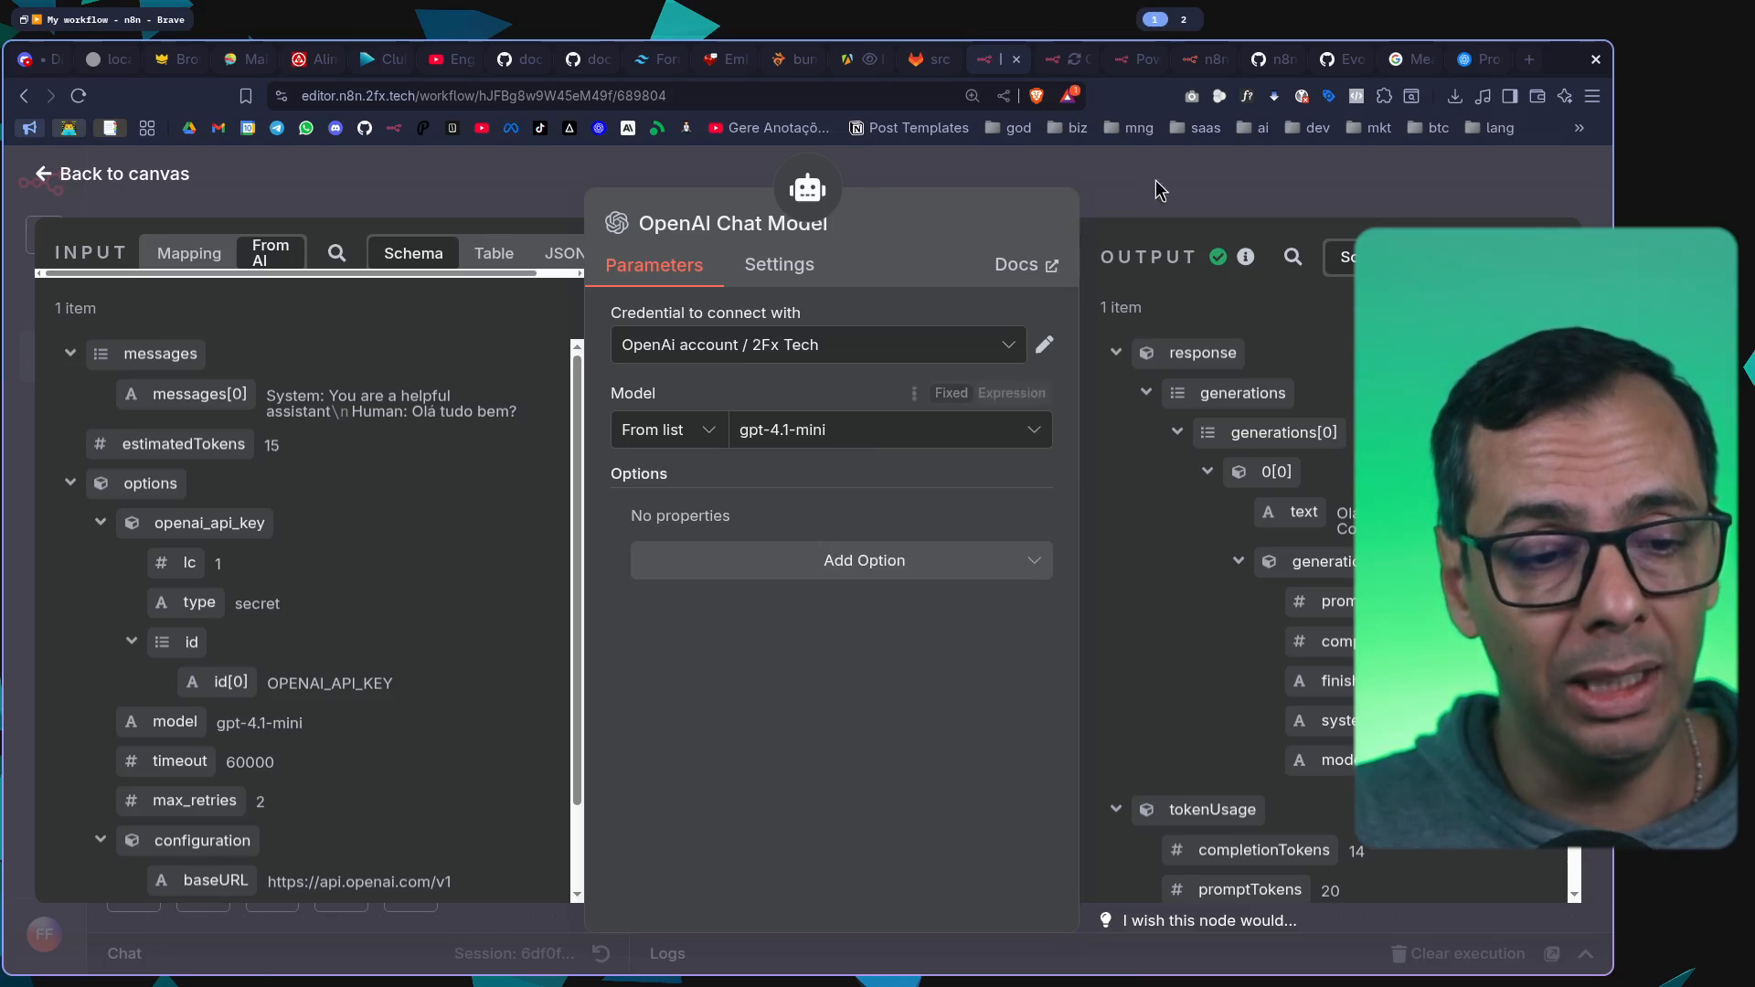
click(1155, 189)
scroll(1133, 450, up, 3)
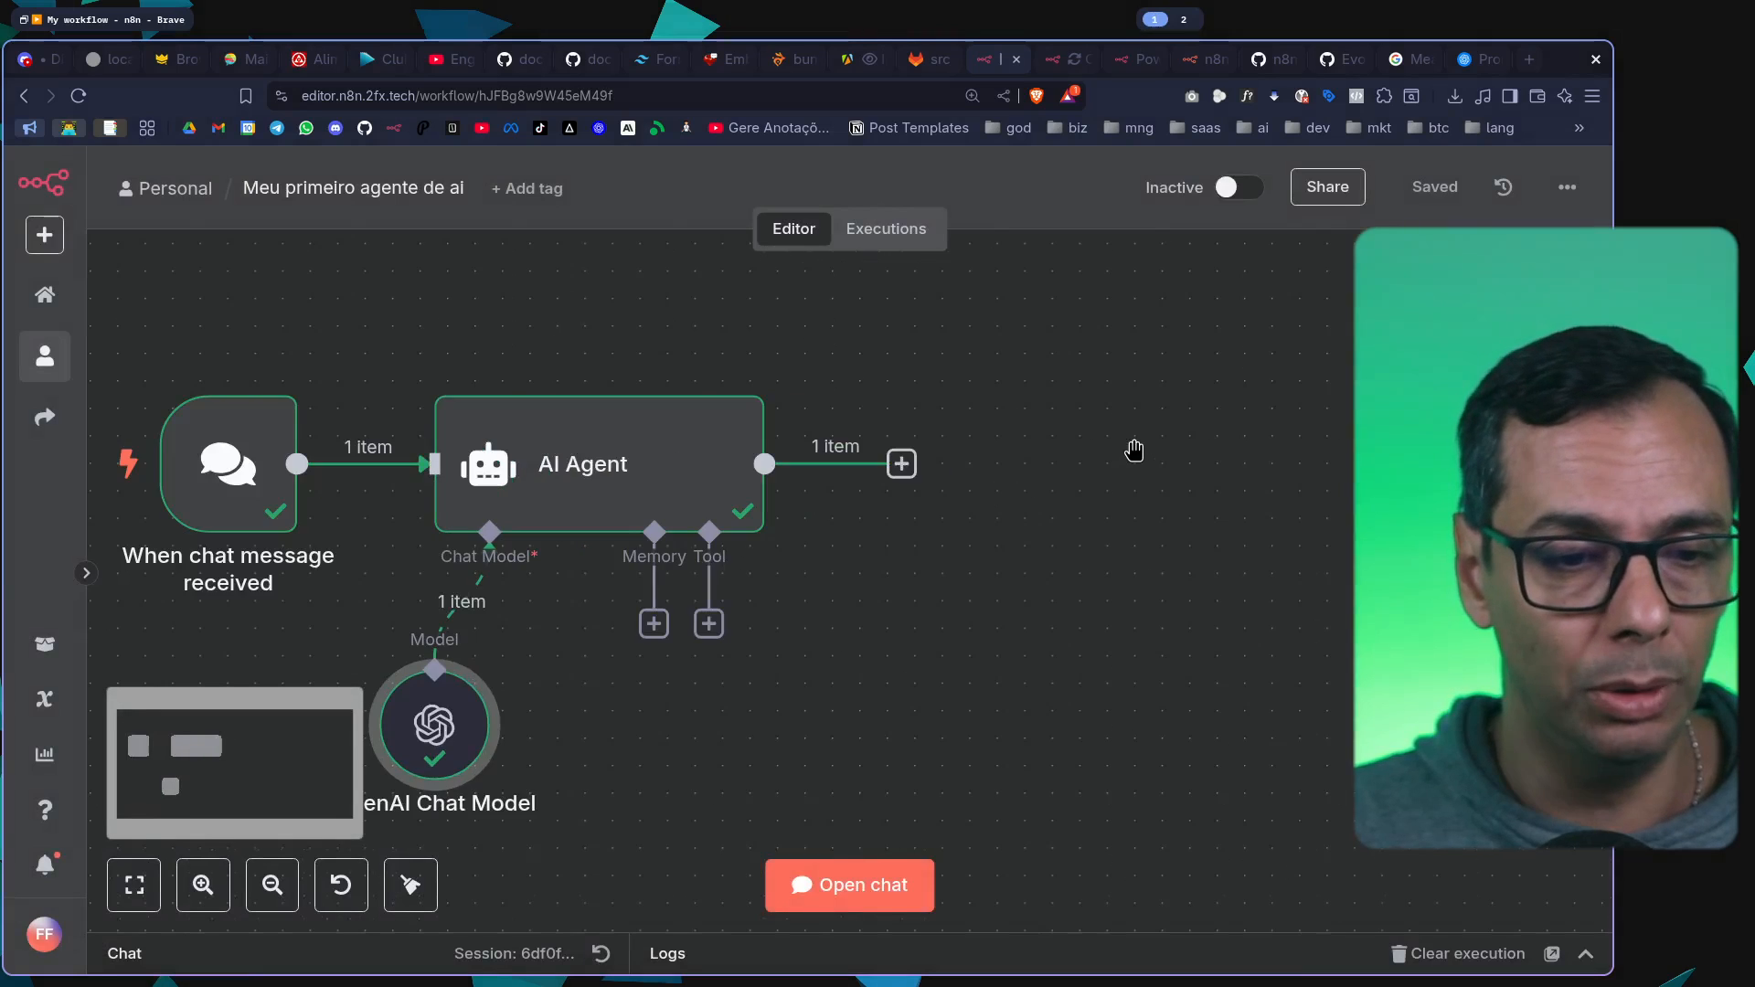
scroll(1133, 450, down, 2)
drag(1107, 452, 1105, 359)
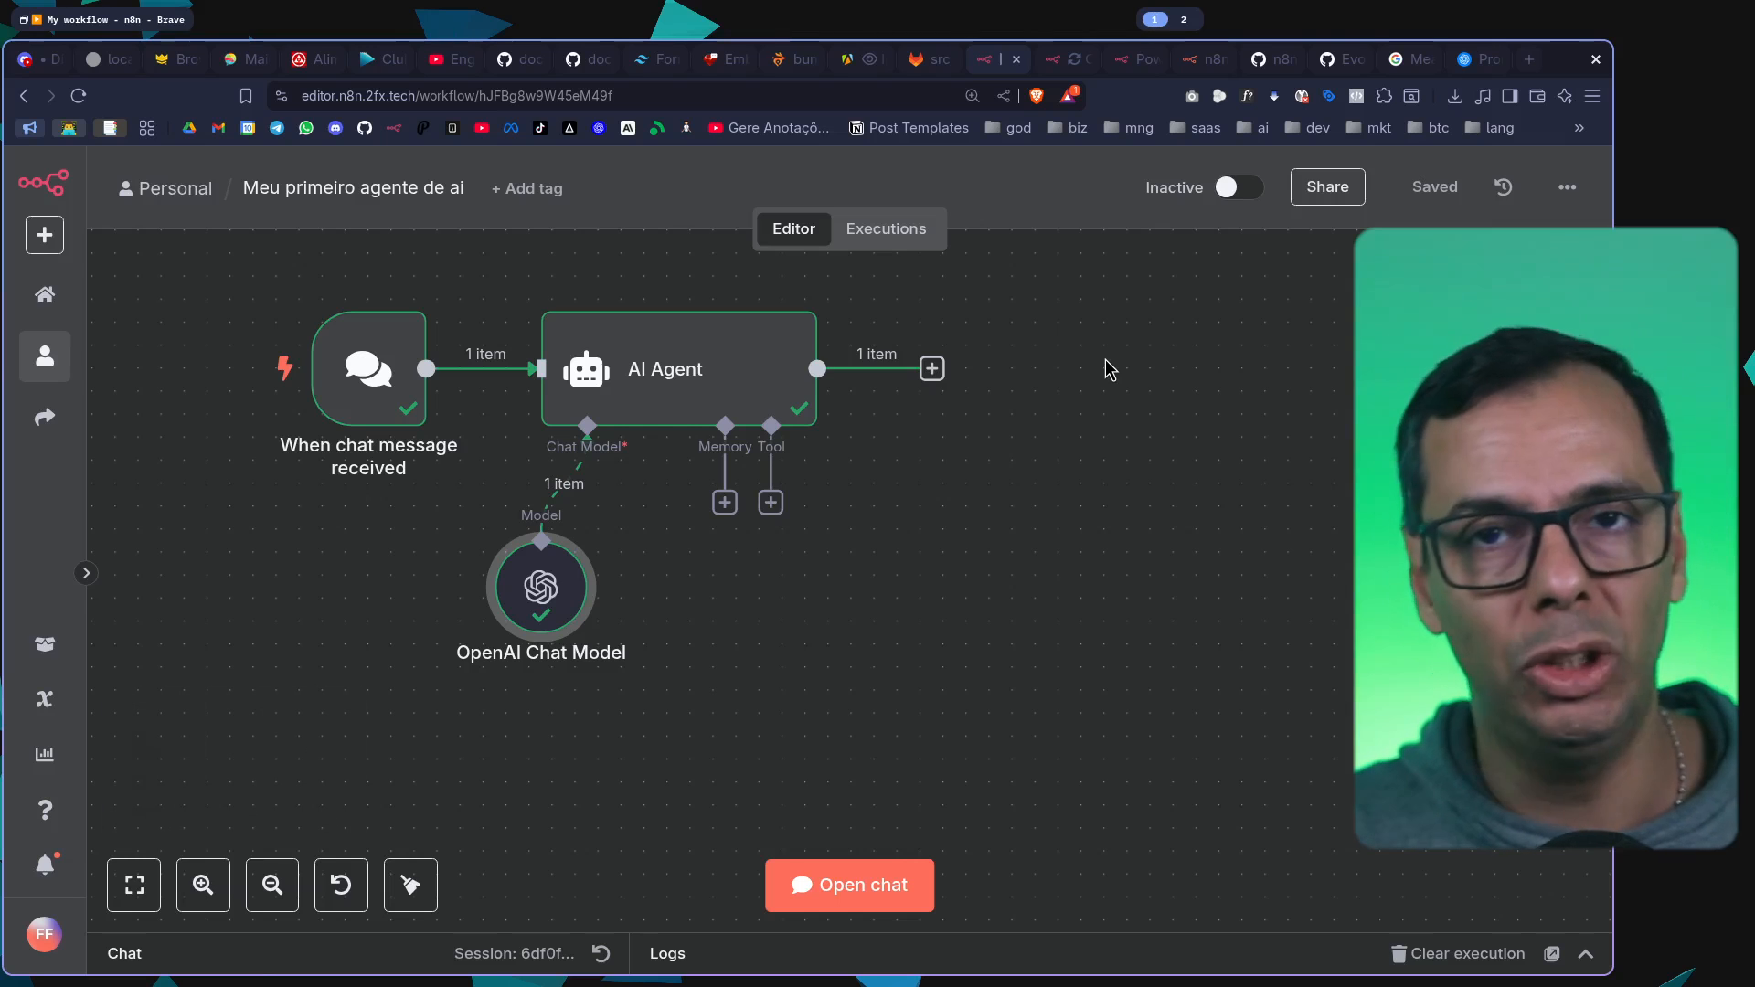
drag(1082, 441, 1079, 443)
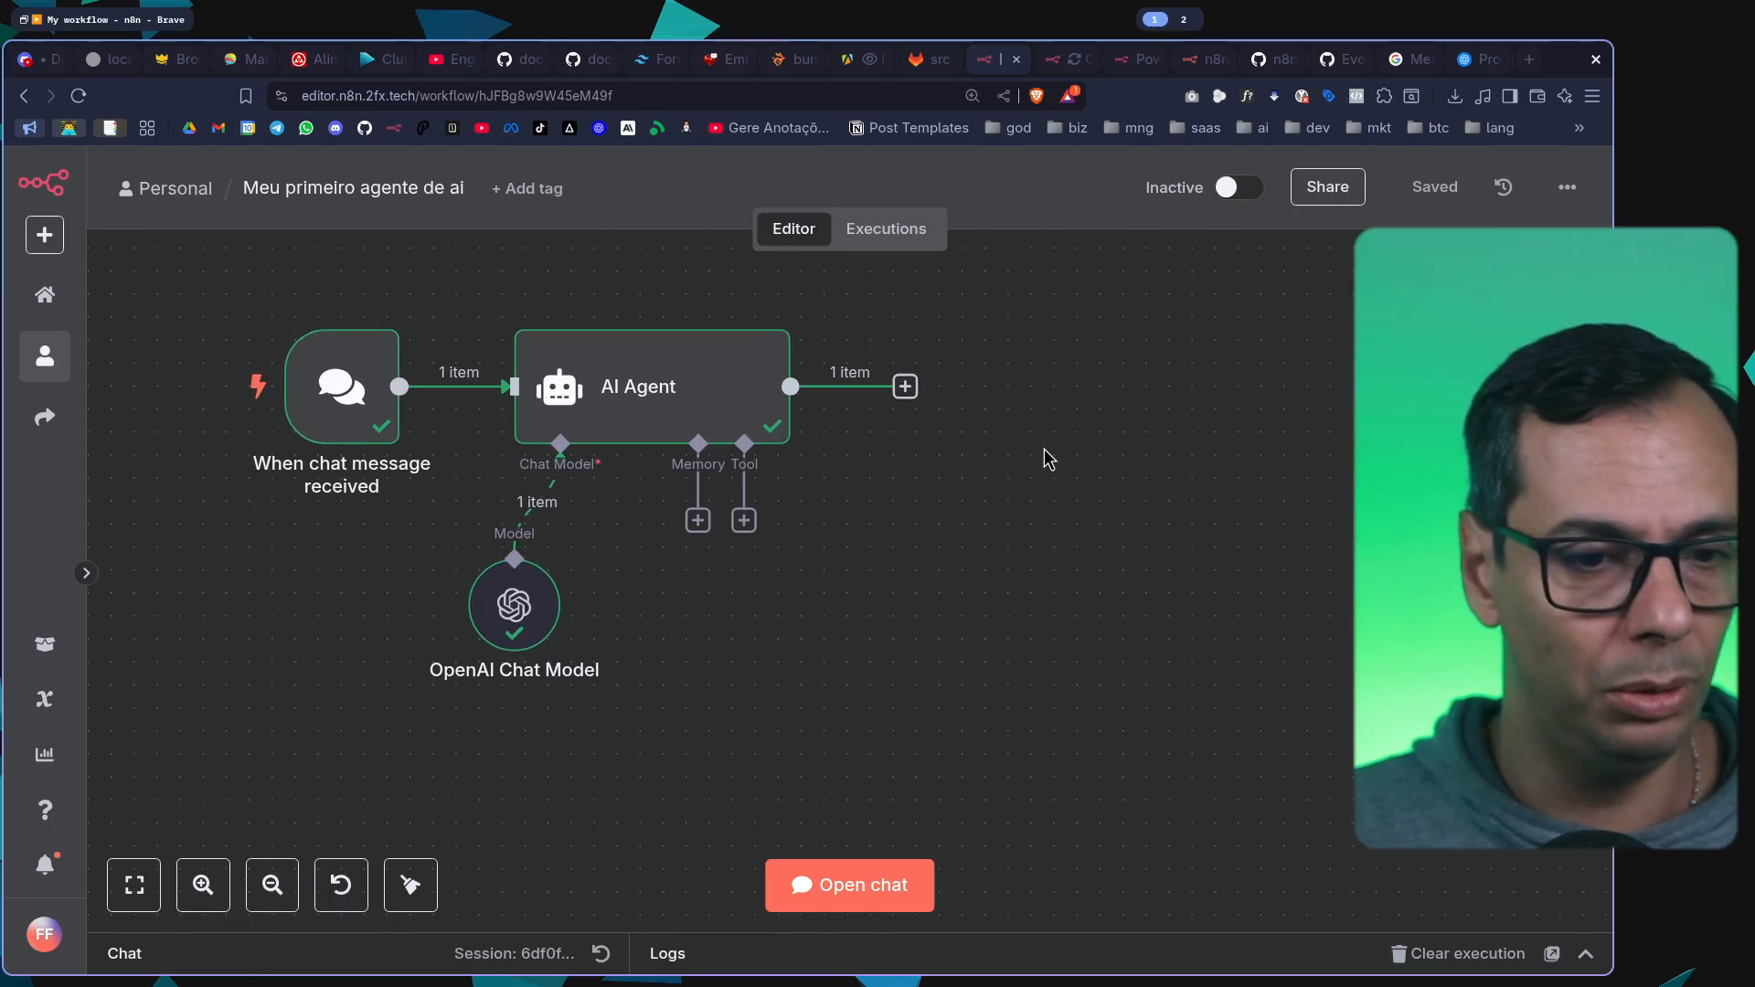
Switch to the GitLab metrics project's src folder for comparison, and return to the n8n workflow
click(923, 58)
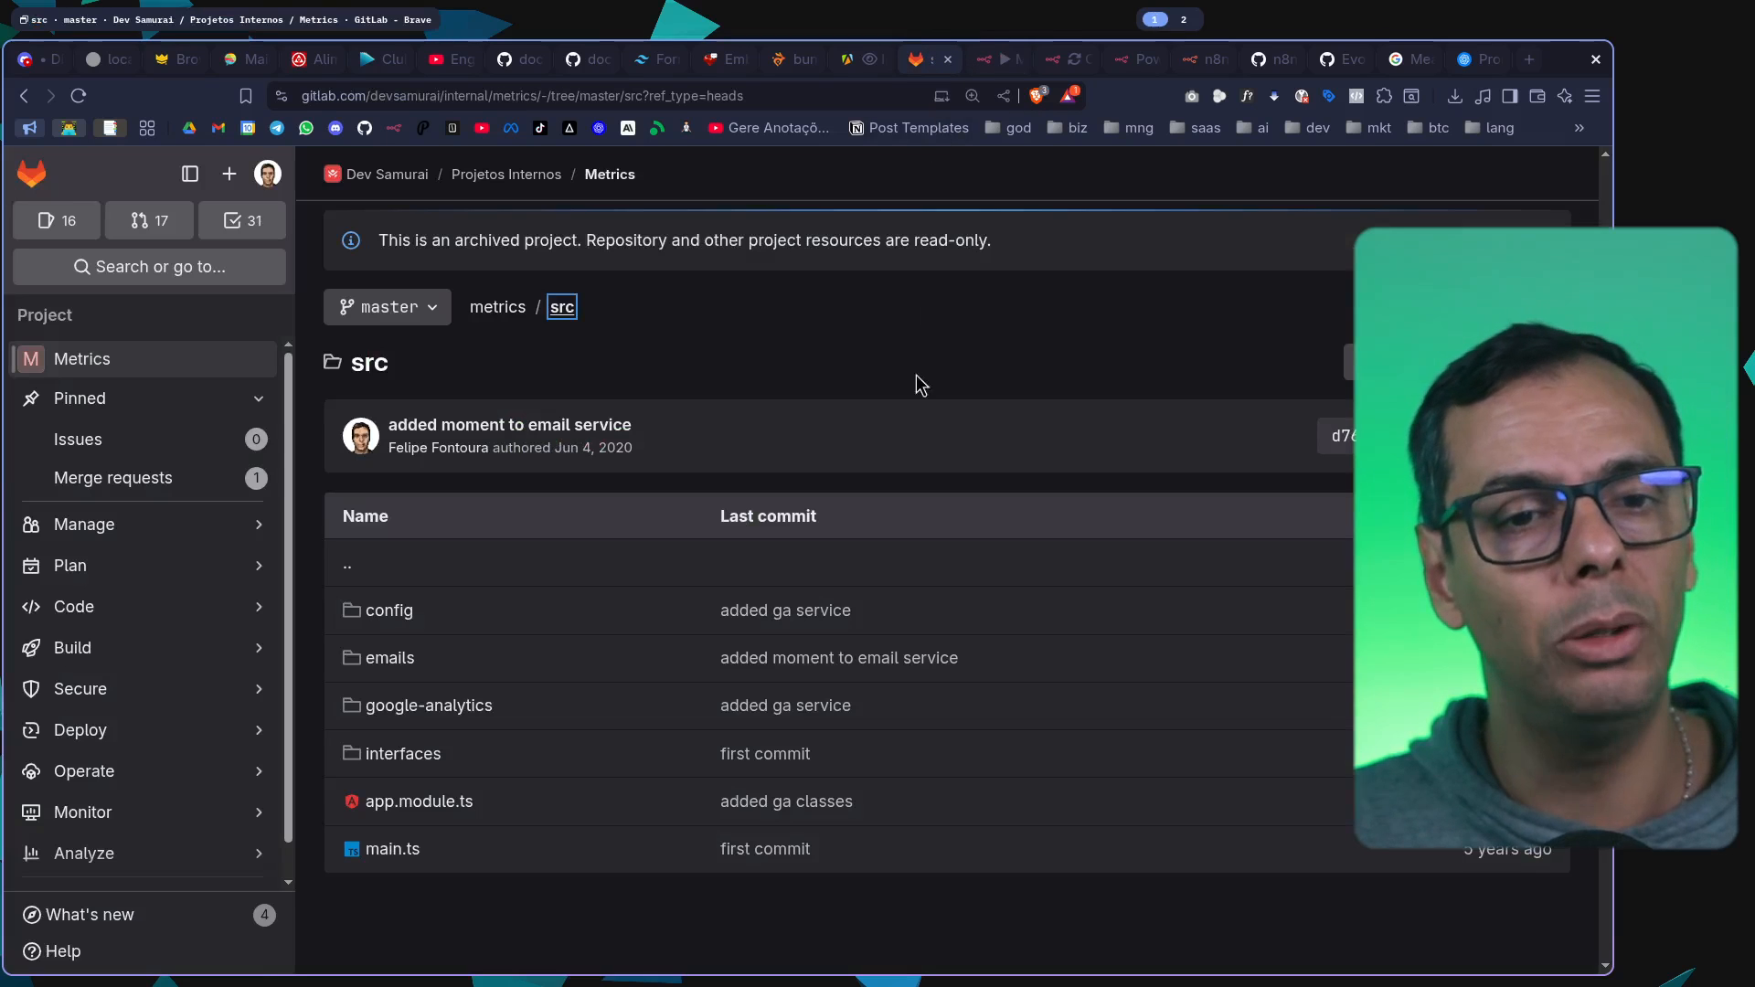
click(982, 59)
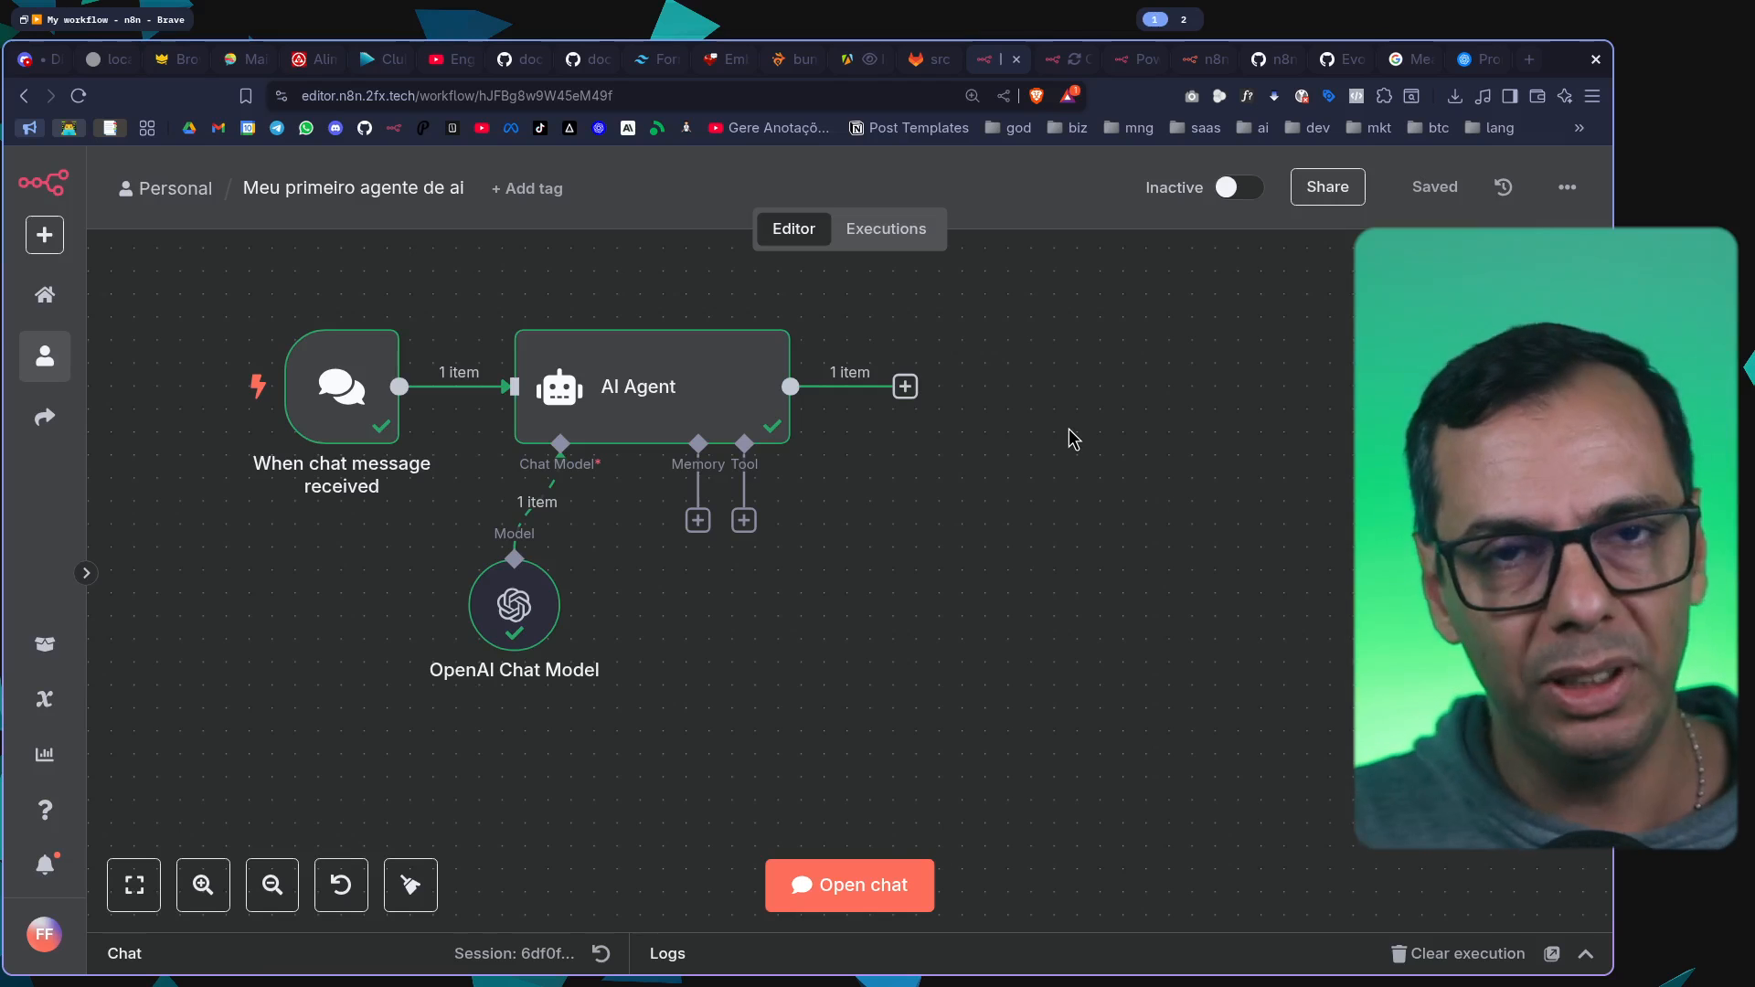
Activate the "Meu primeiro agente de ai" workflow and dismiss the activation notice
drag(1073, 440, 1029, 457)
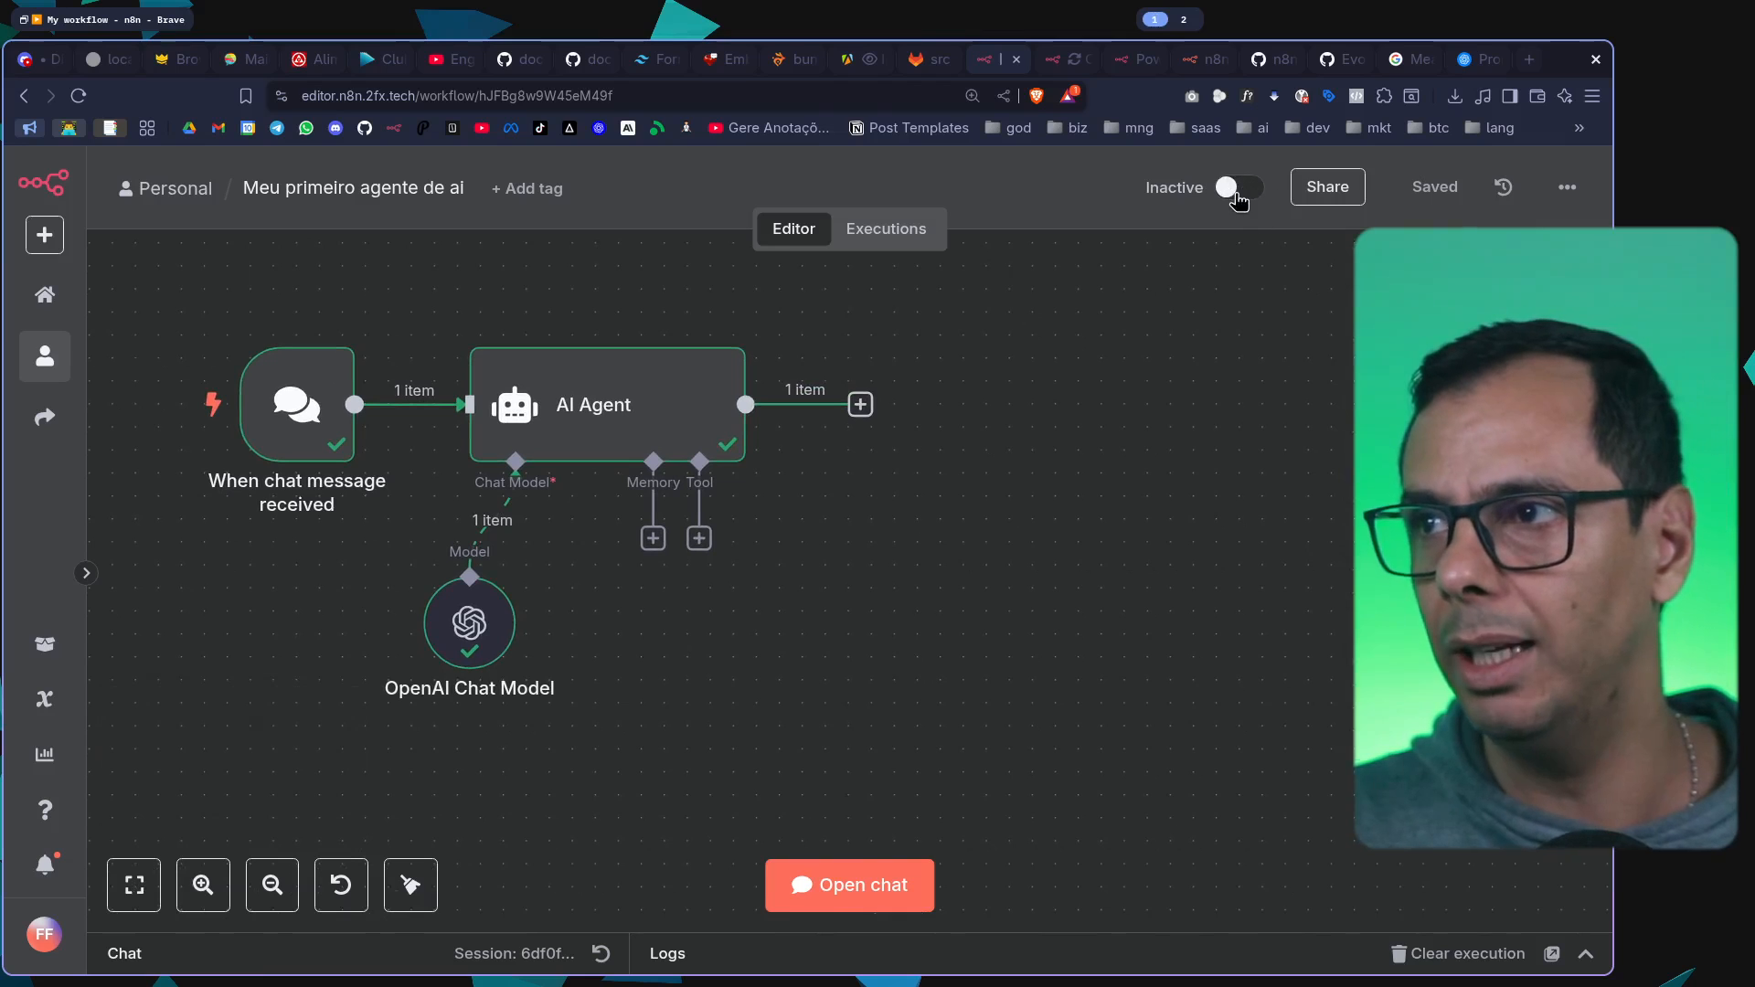
click(1236, 189)
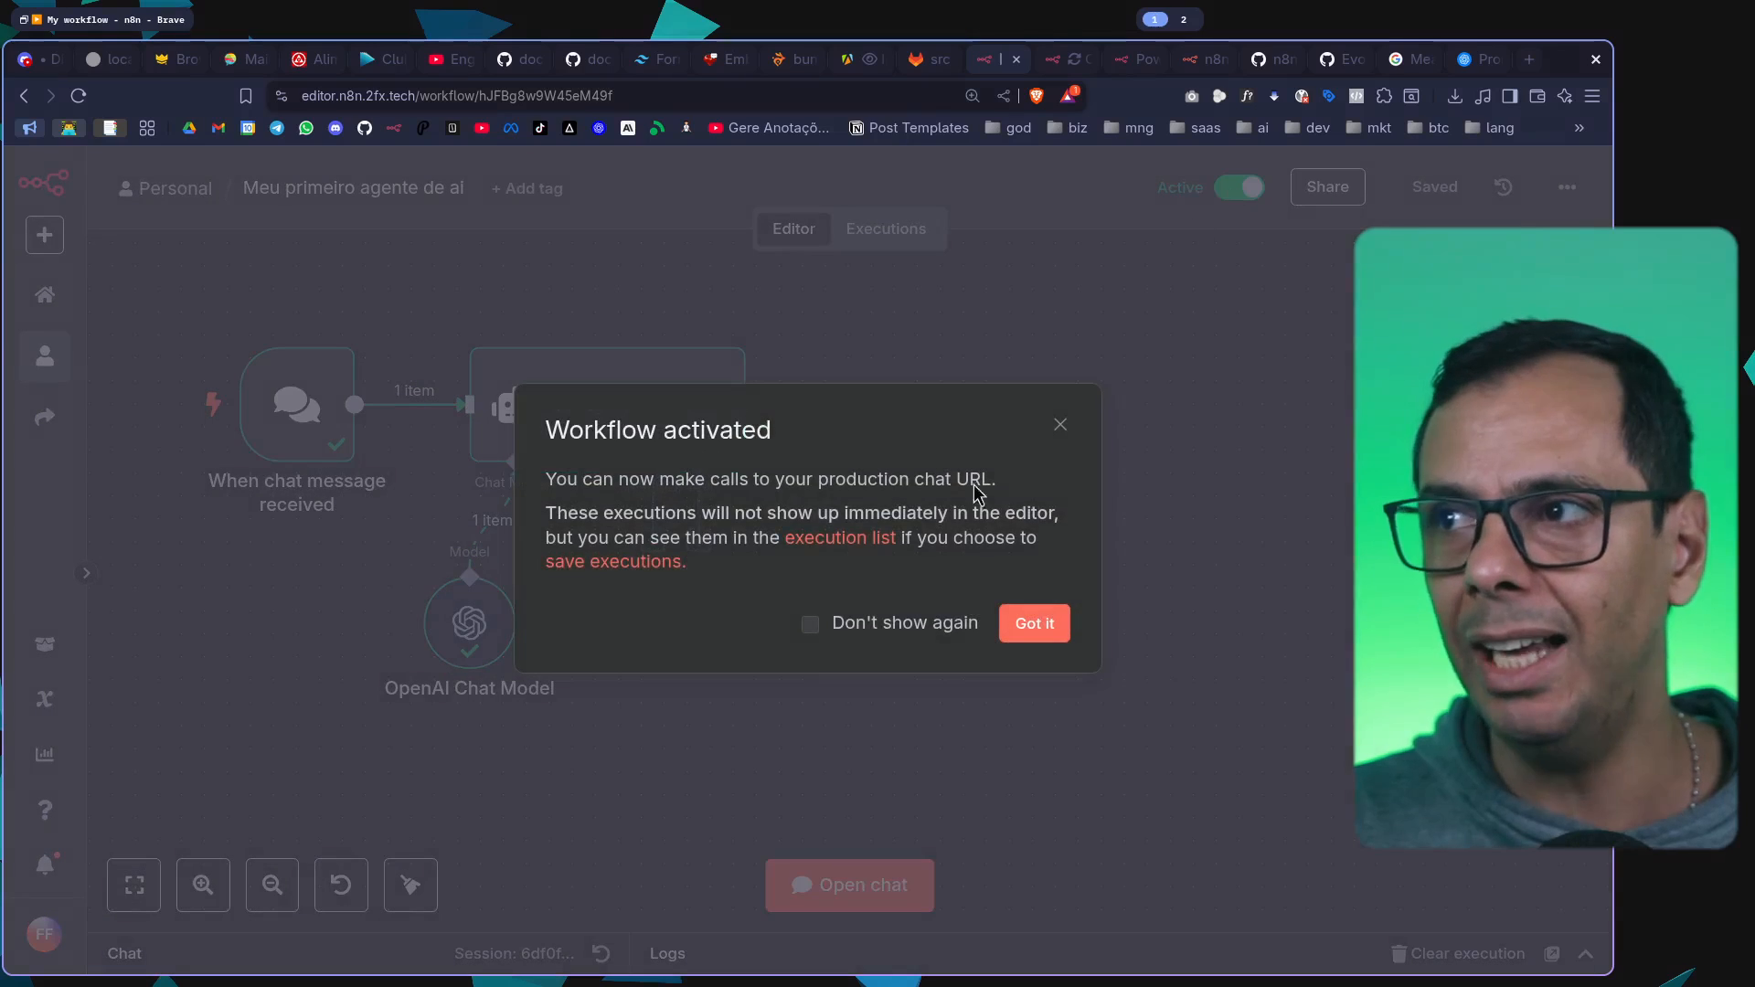
click(1034, 625)
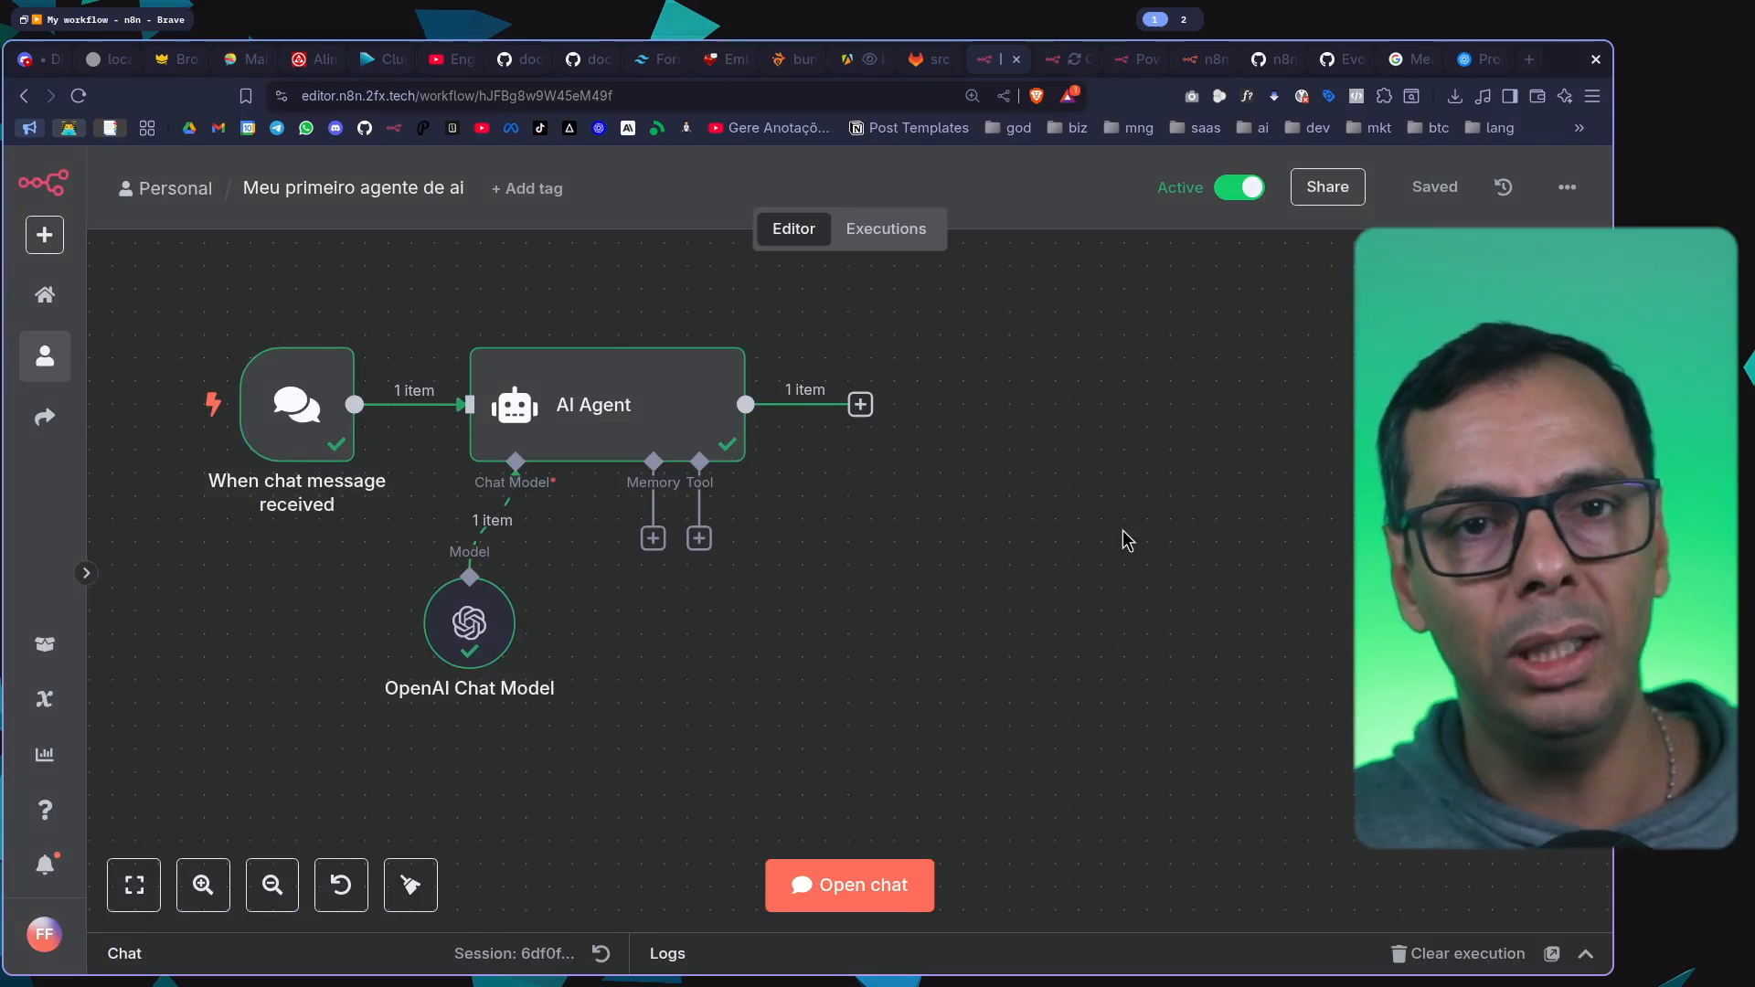
Make the chat publicly available in the chat trigger node, and copy its Chat URL
mouse_move(288, 412)
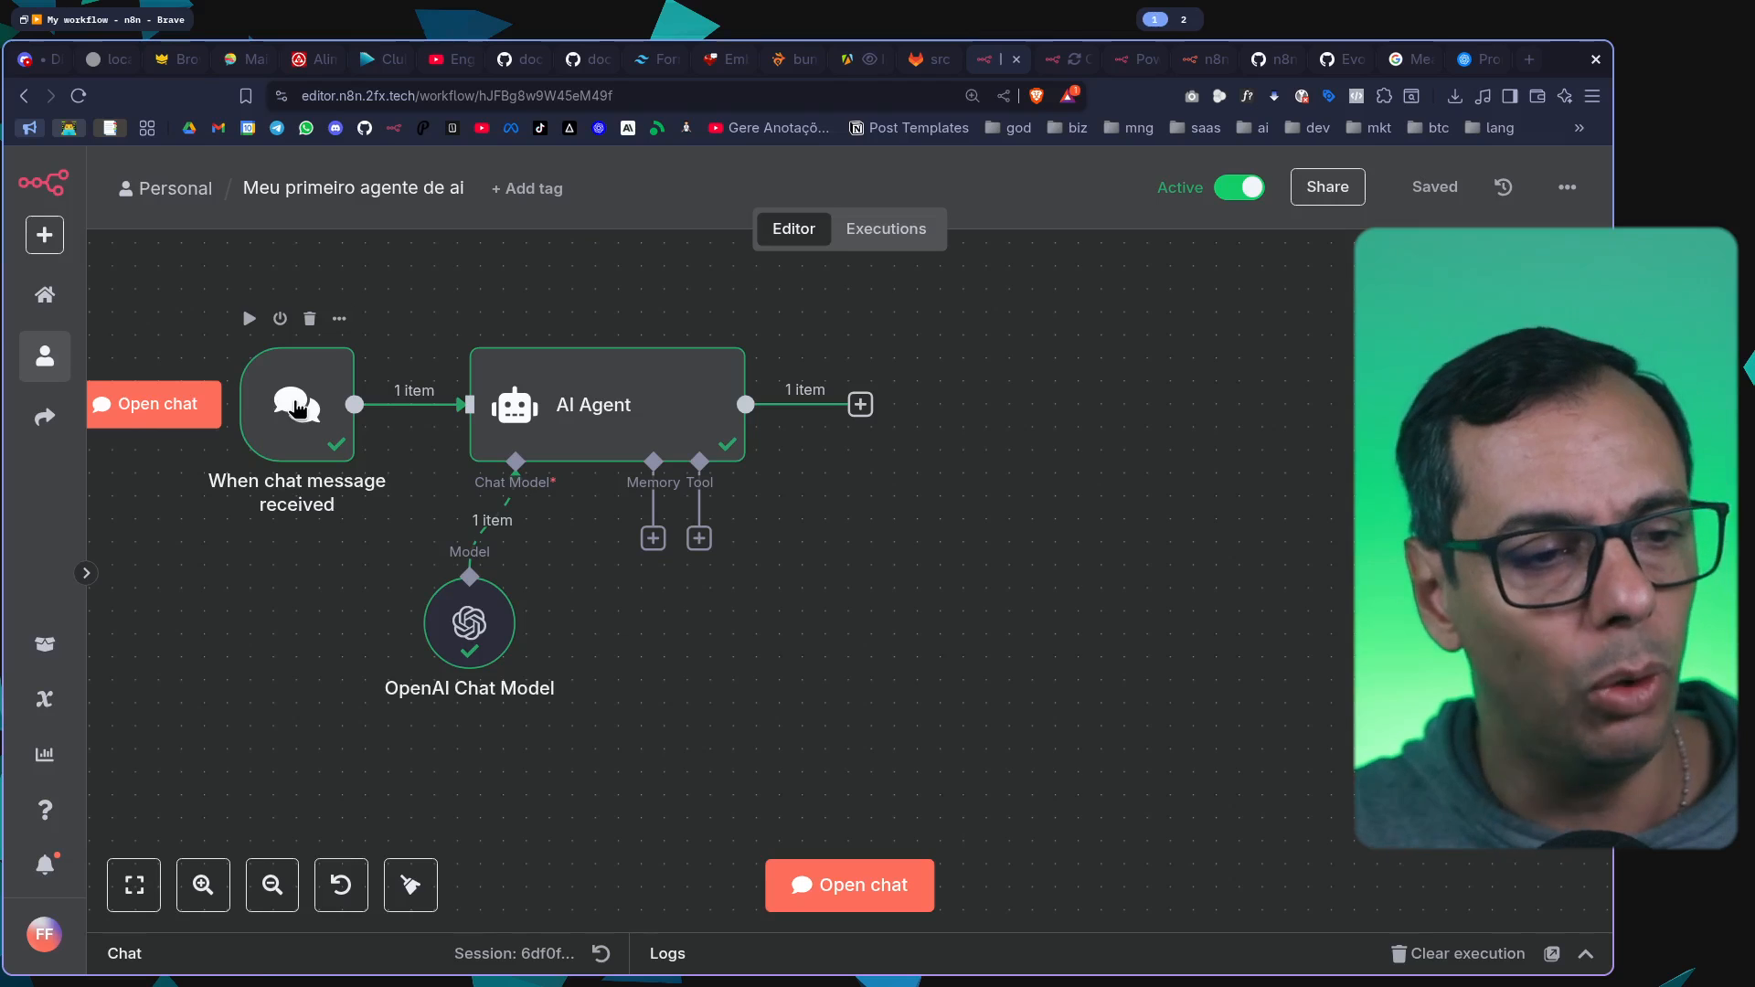
double_click(297, 407)
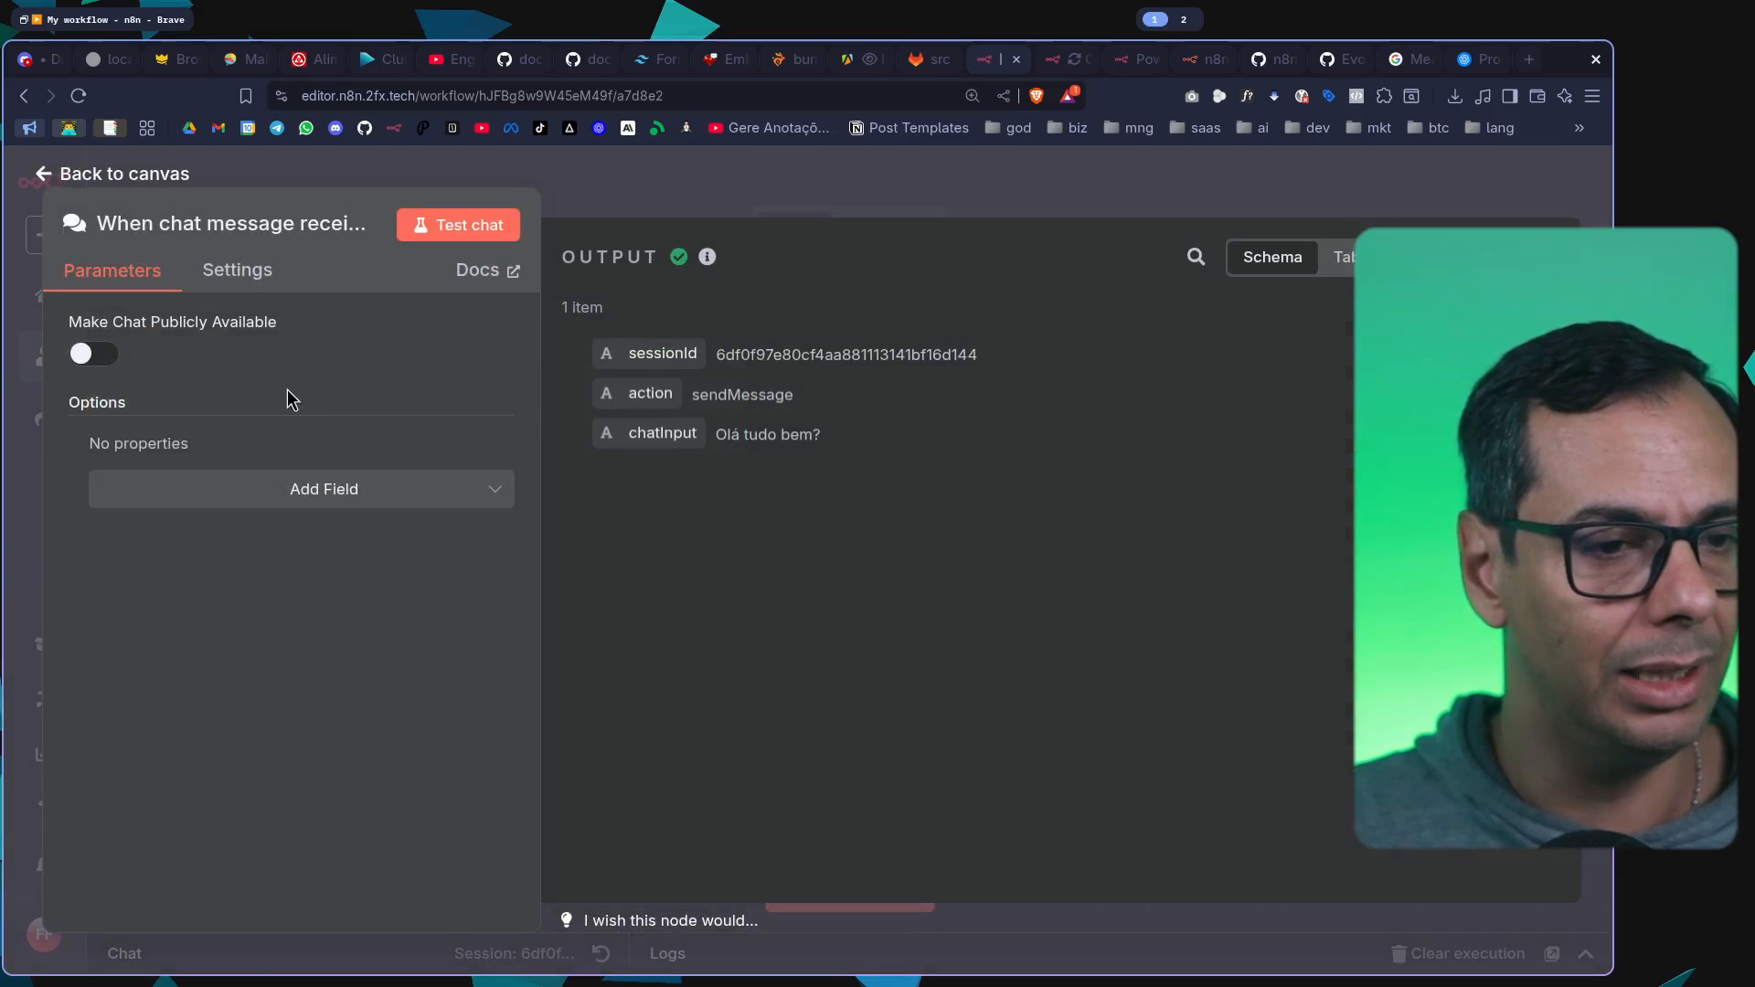
click(102, 359)
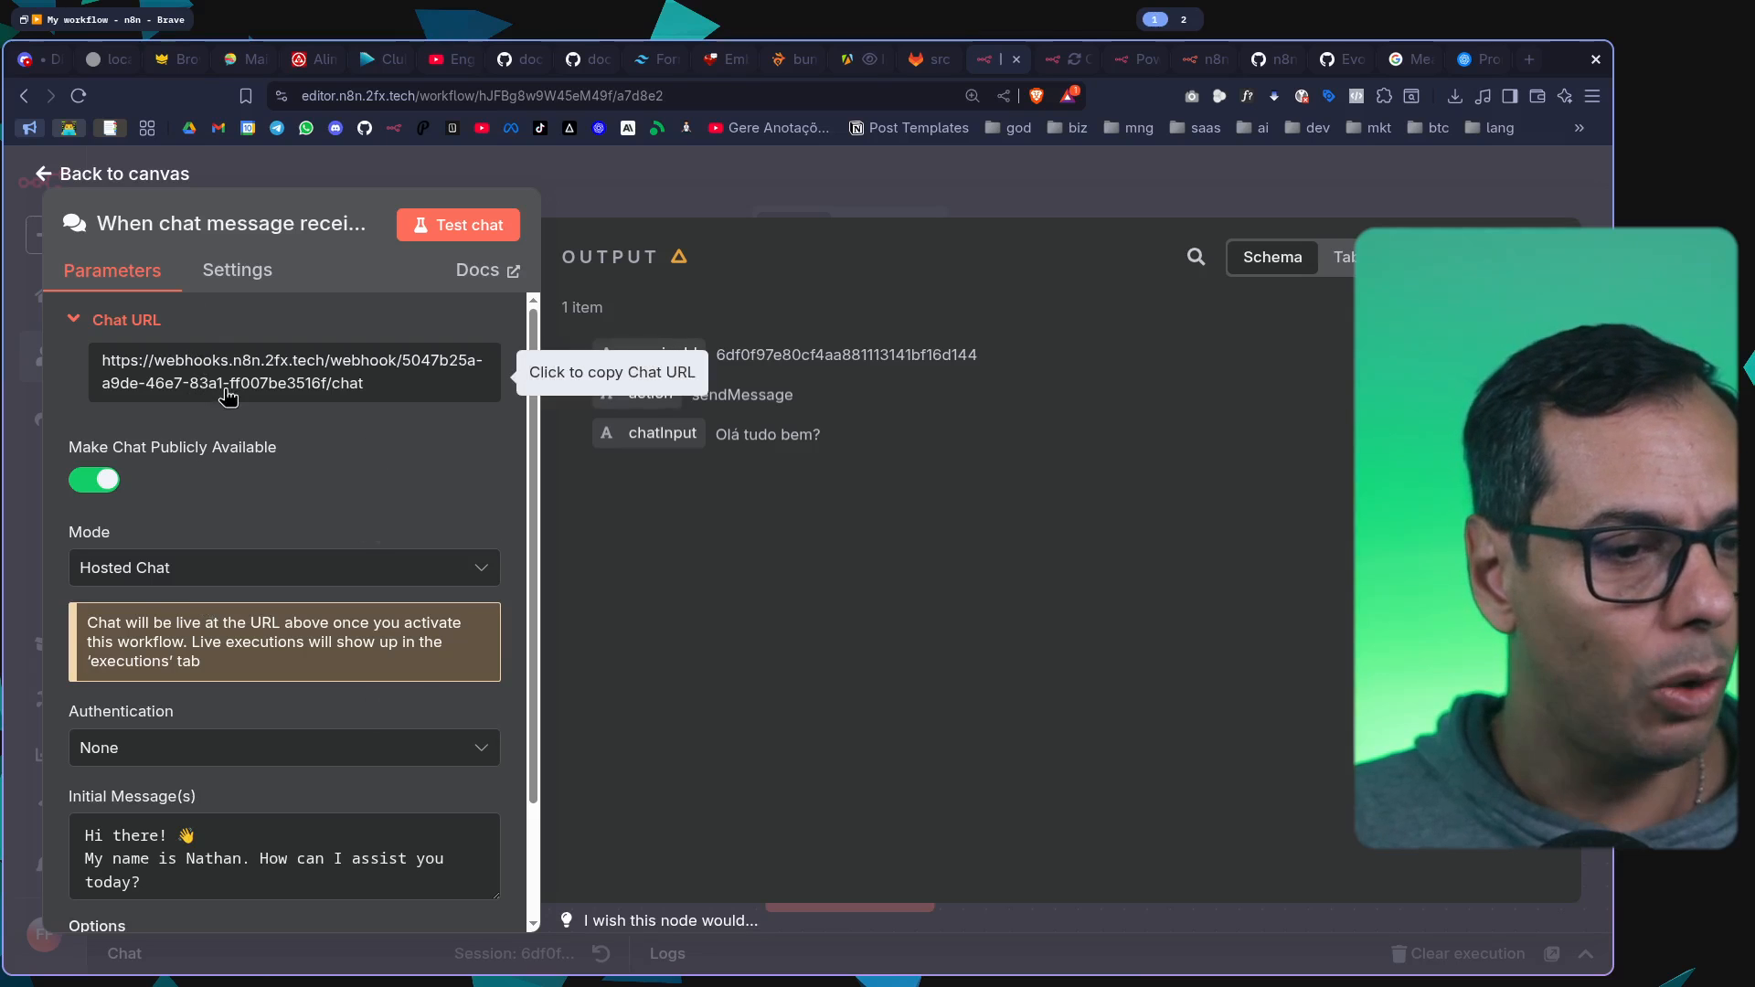
click(263, 391)
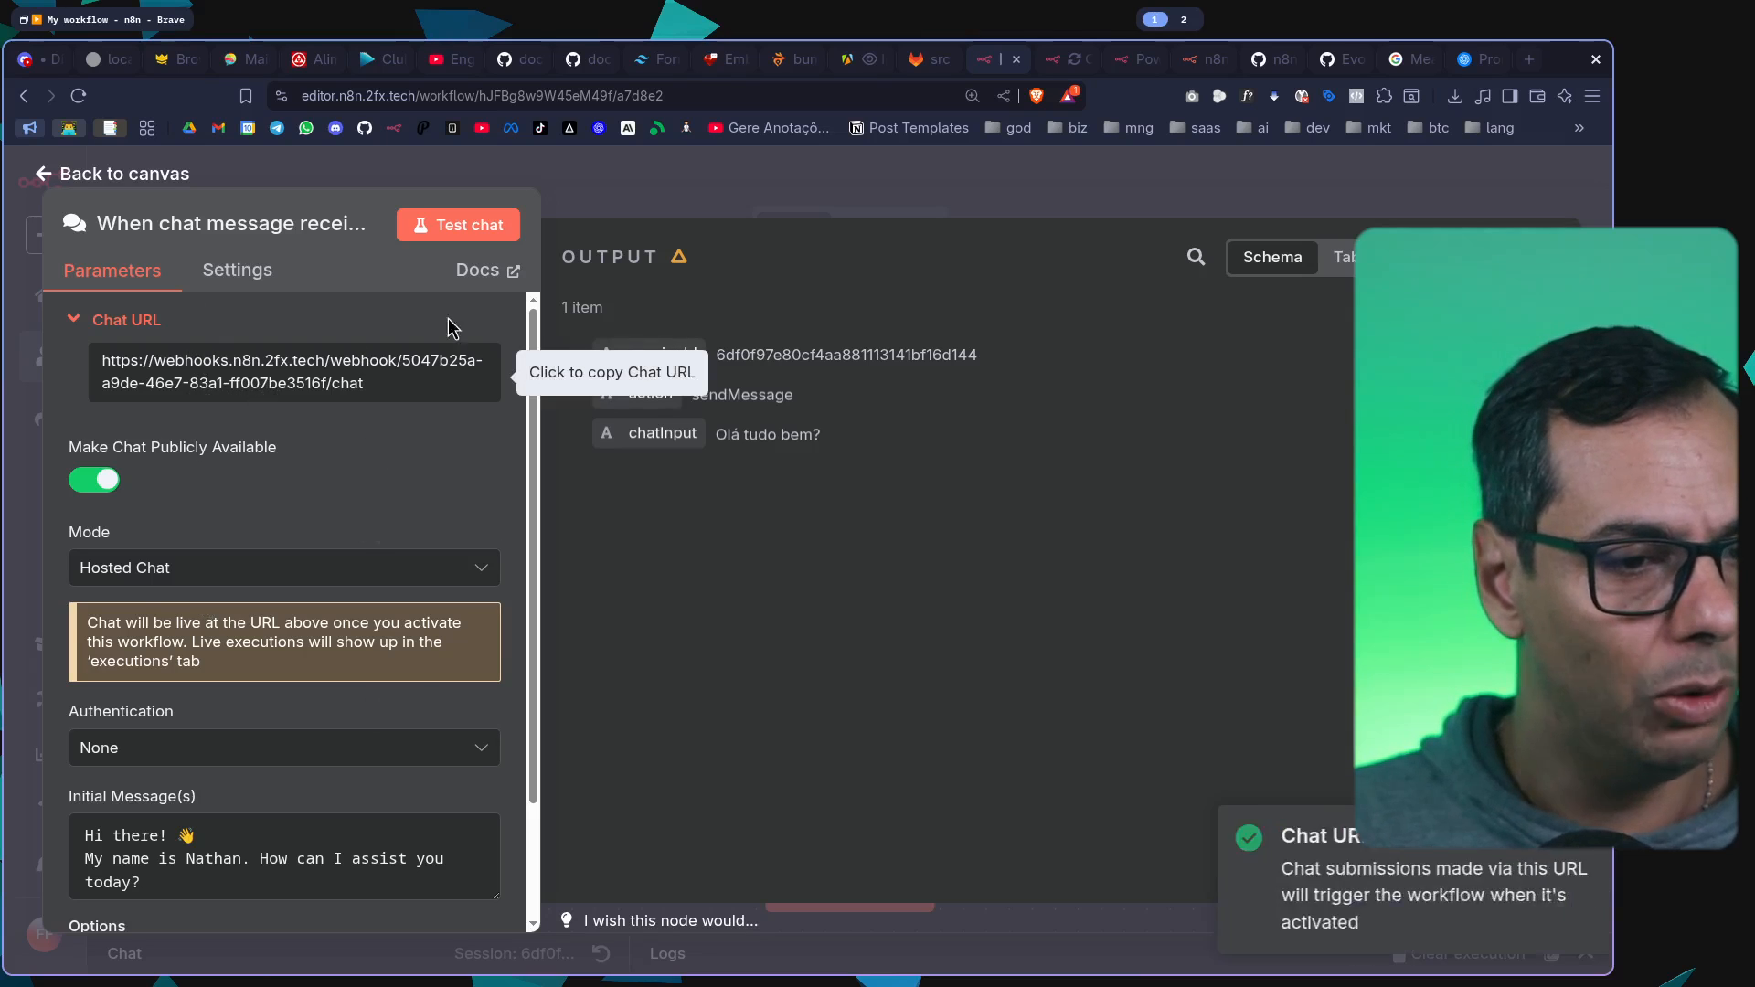
scroll(361, 471, down, 2)
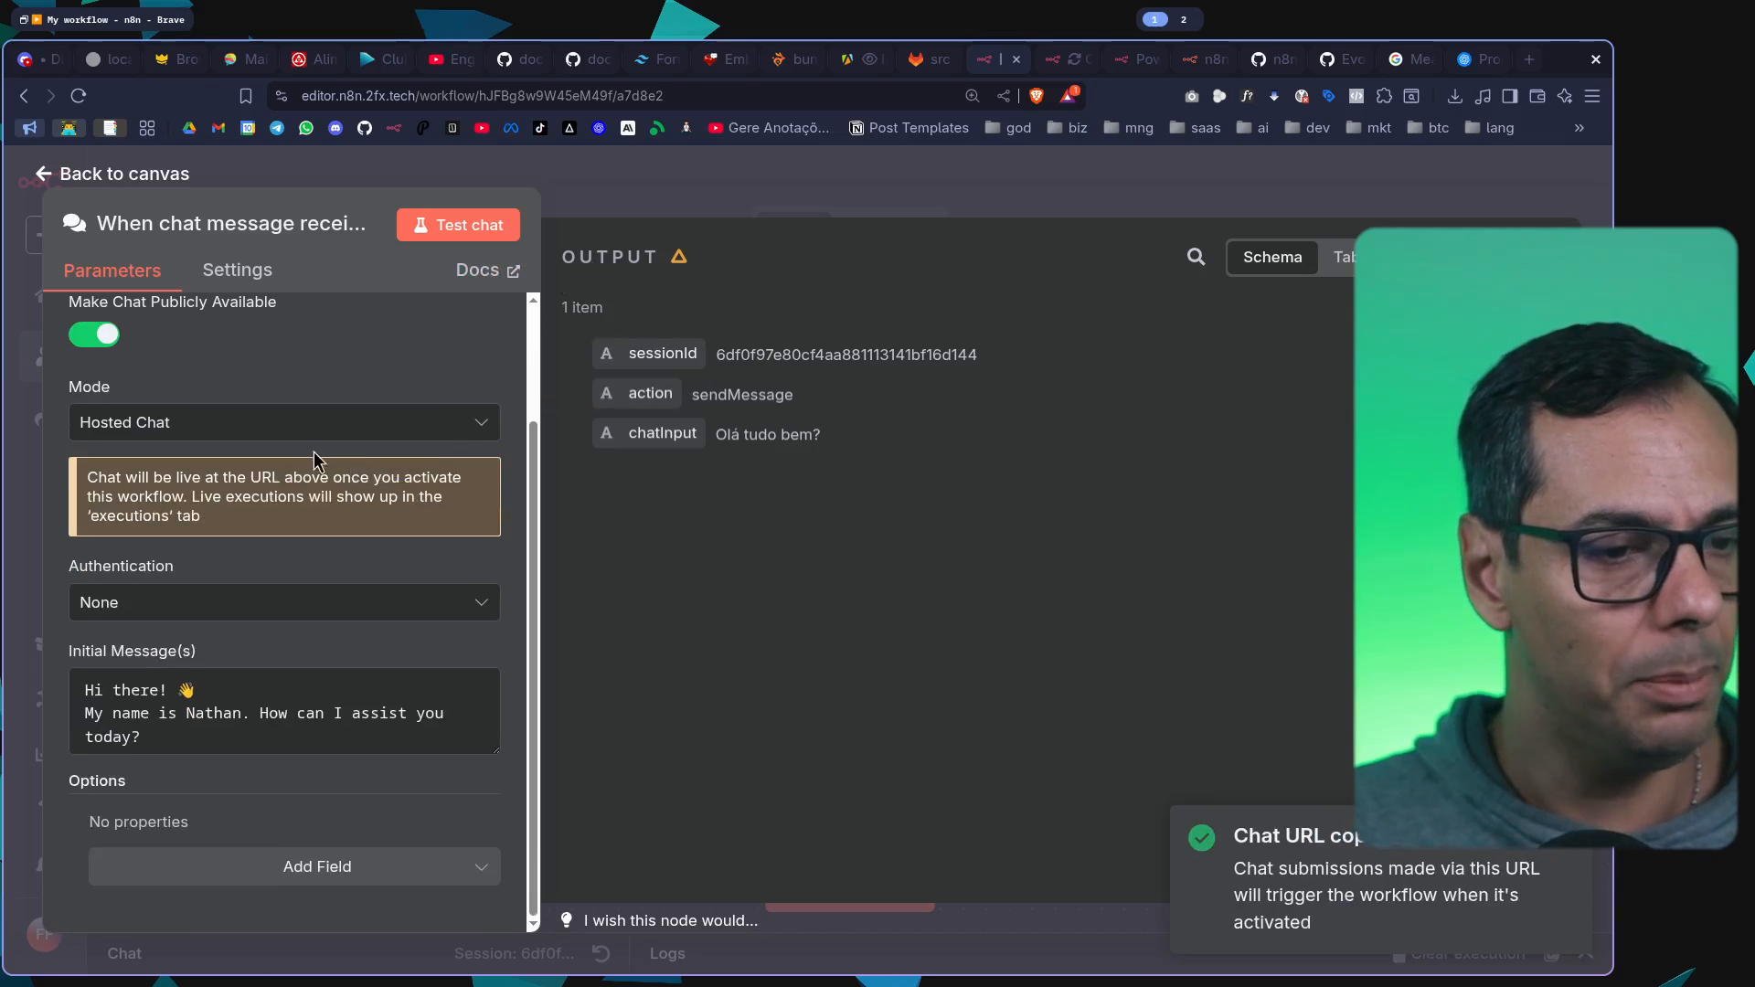
Open the copied Chat URL in a new browser tab
click(803, 185)
click(1533, 65)
key(ctrl+v)
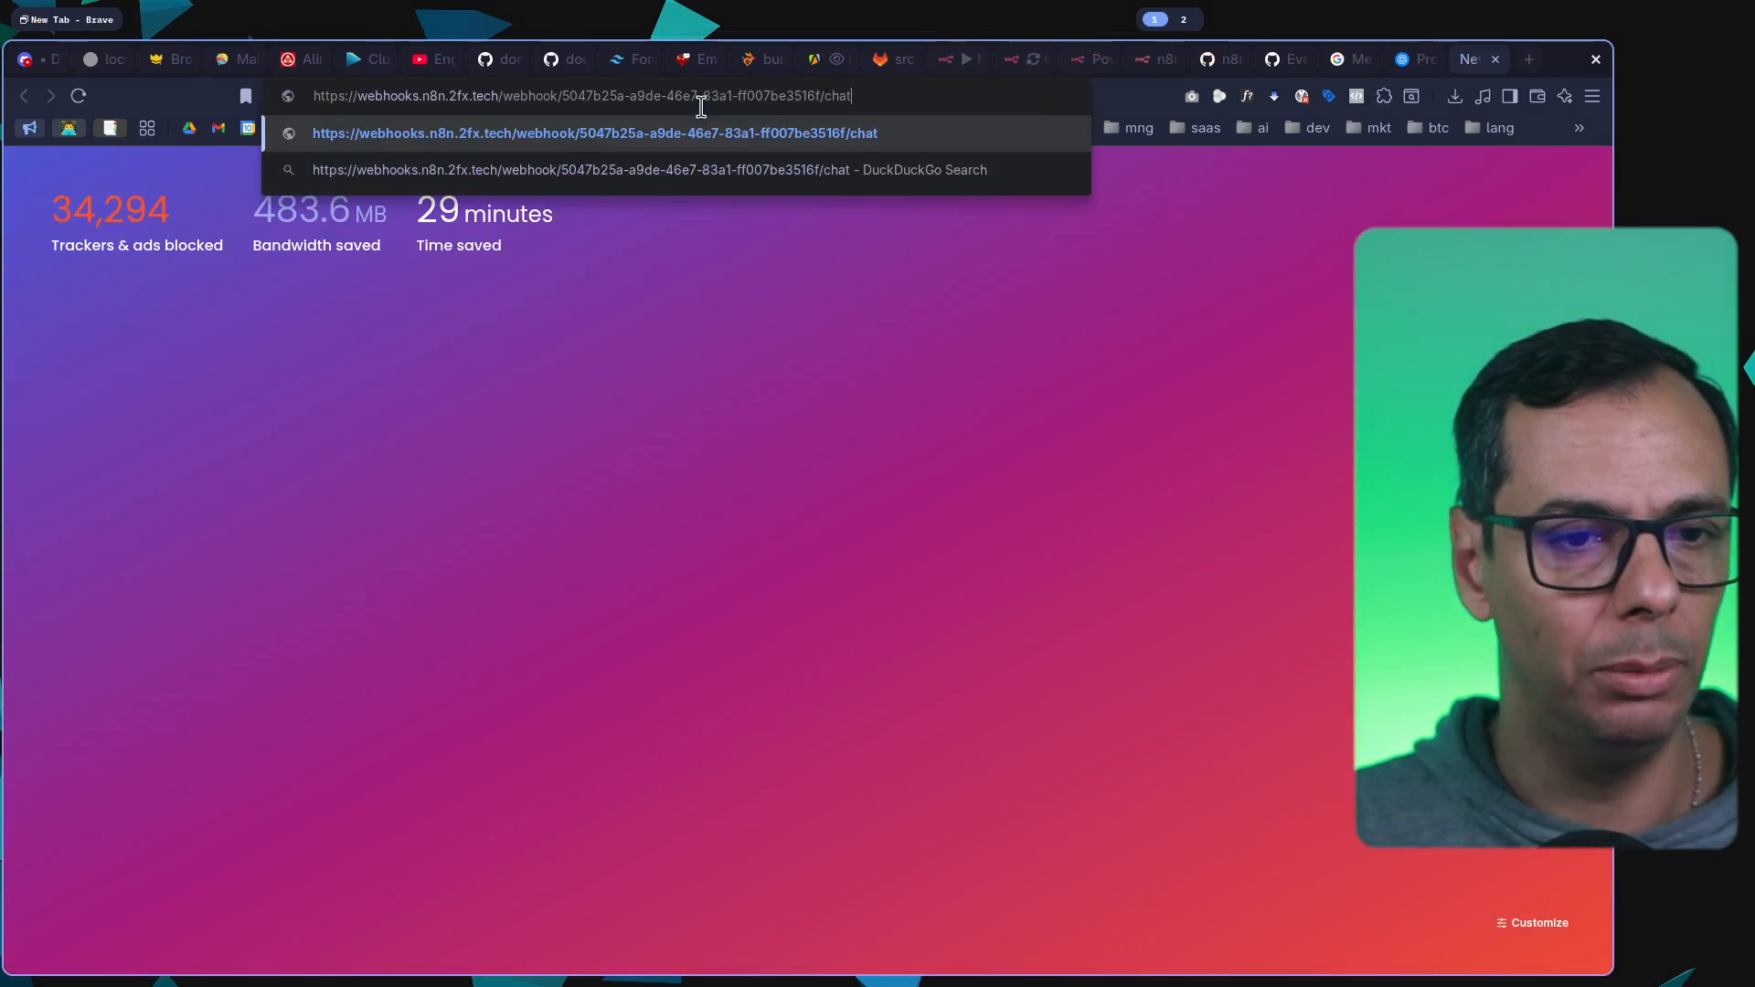
key(Return)
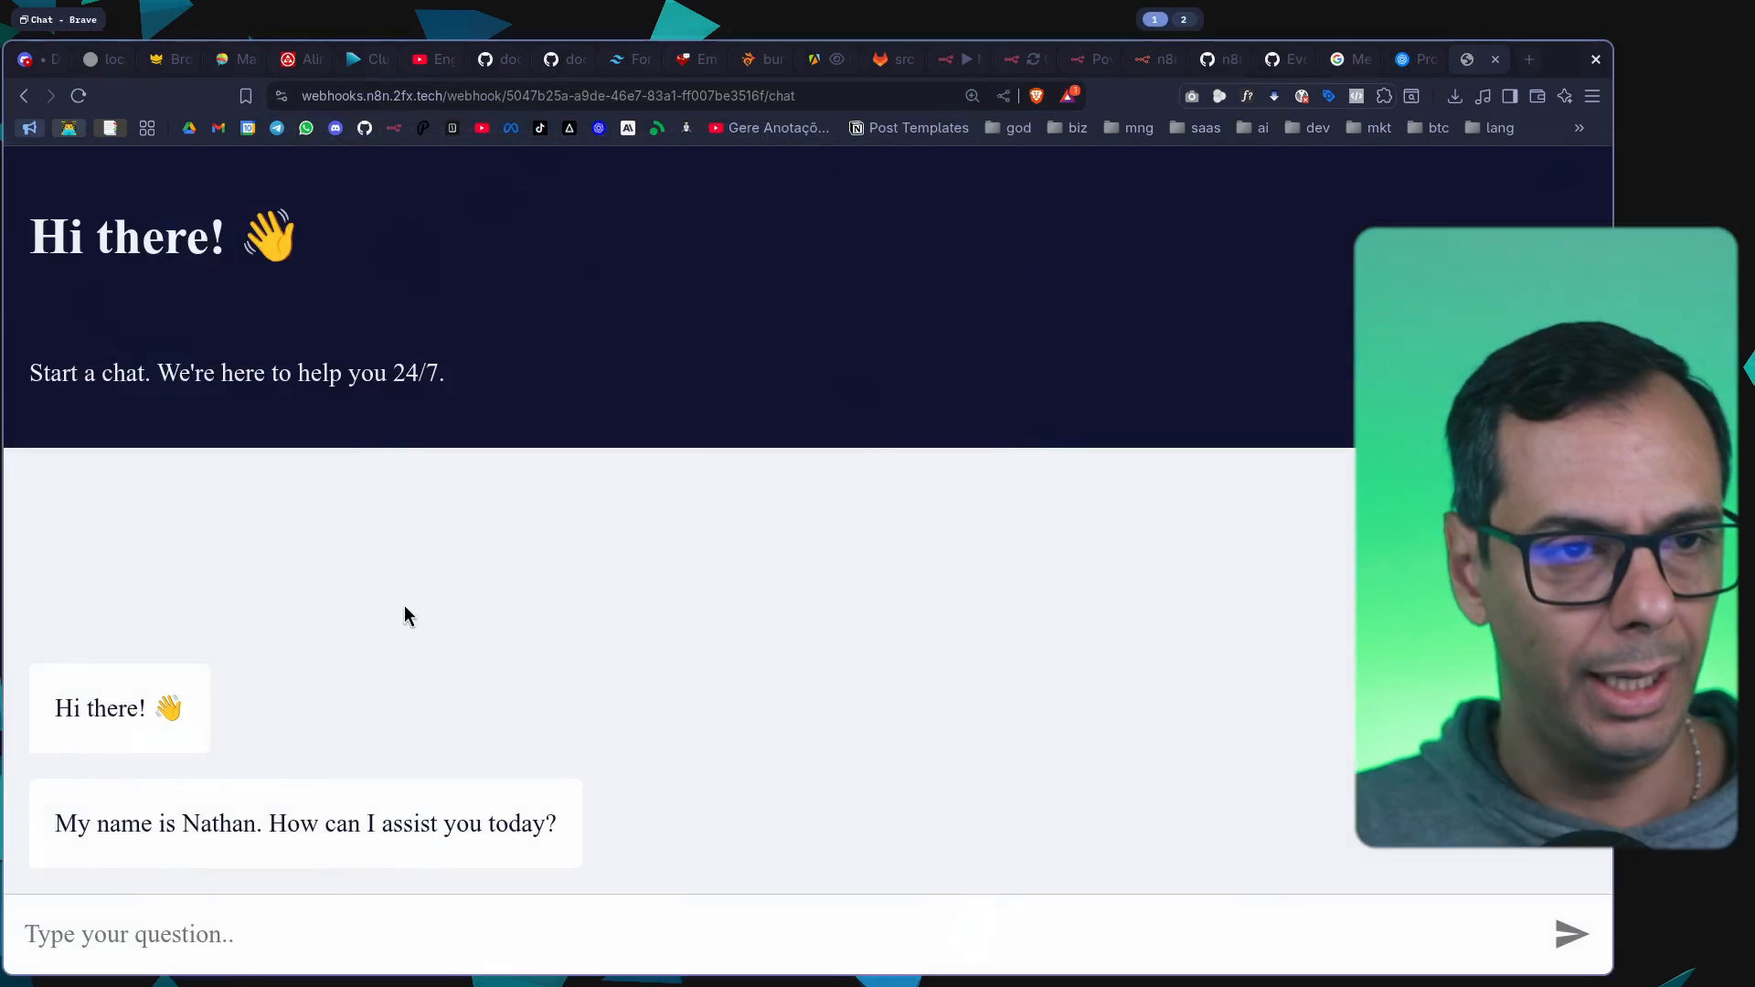
Read the public chat page's title, subtitle and initial messages
drag(60, 243, 349, 244)
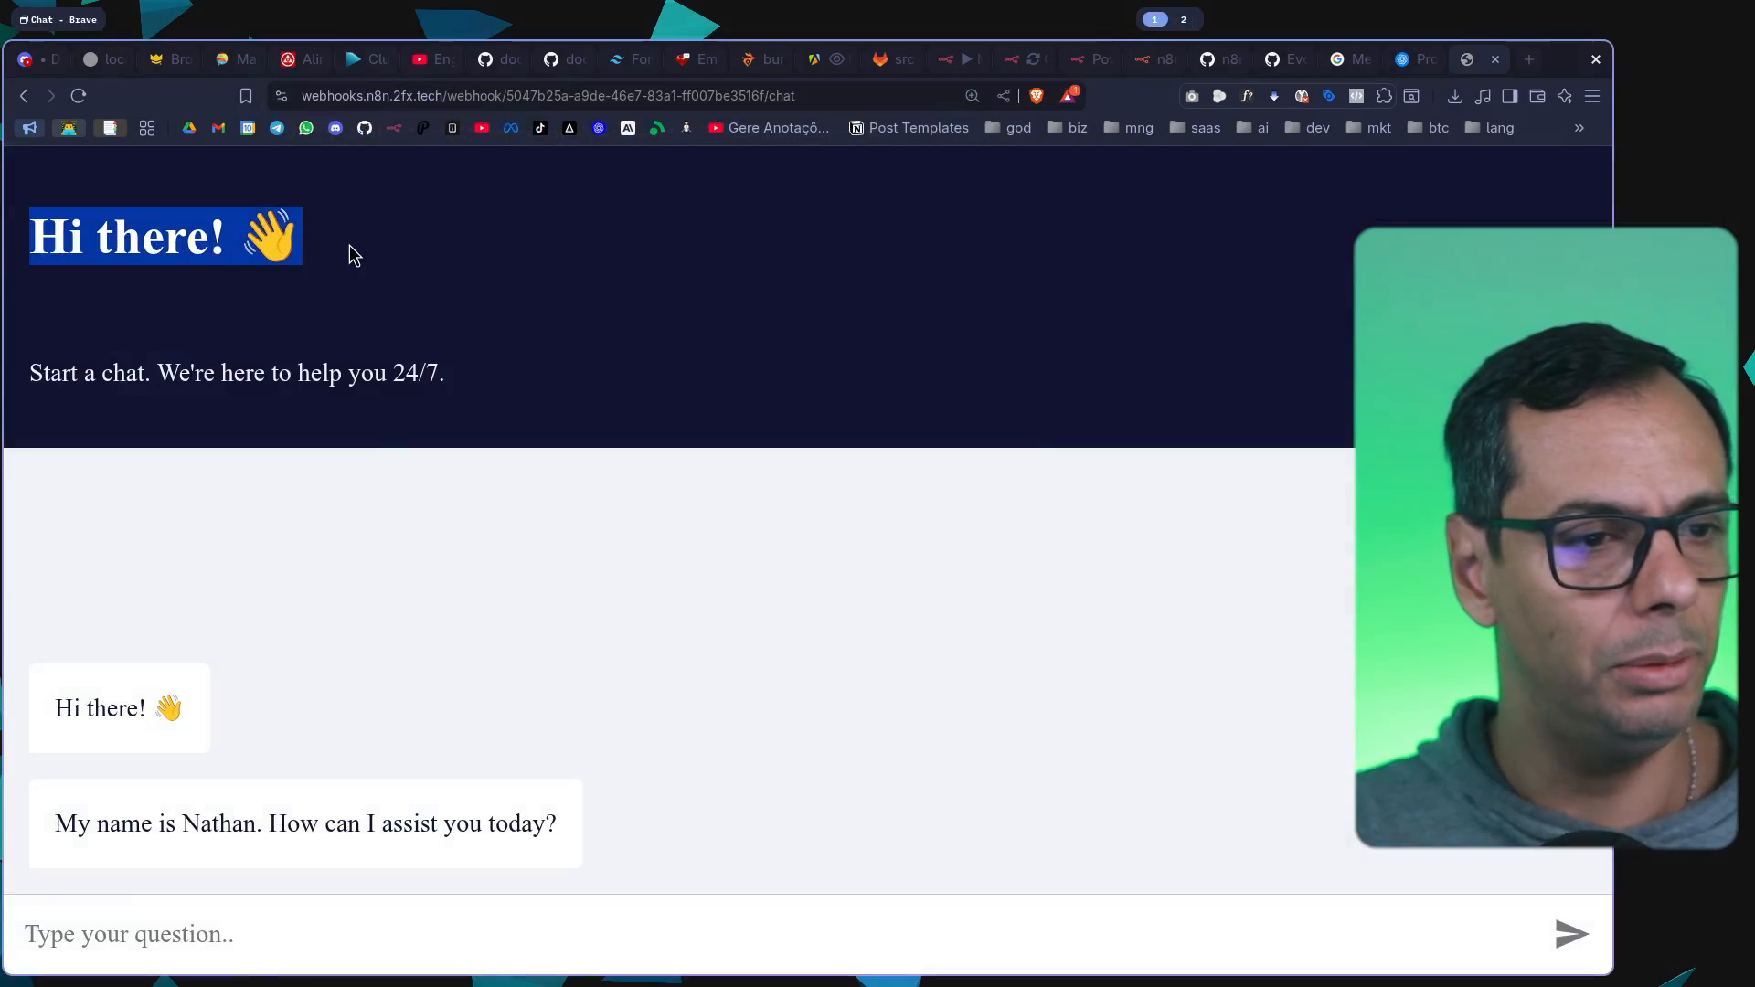
drag(43, 375, 502, 376)
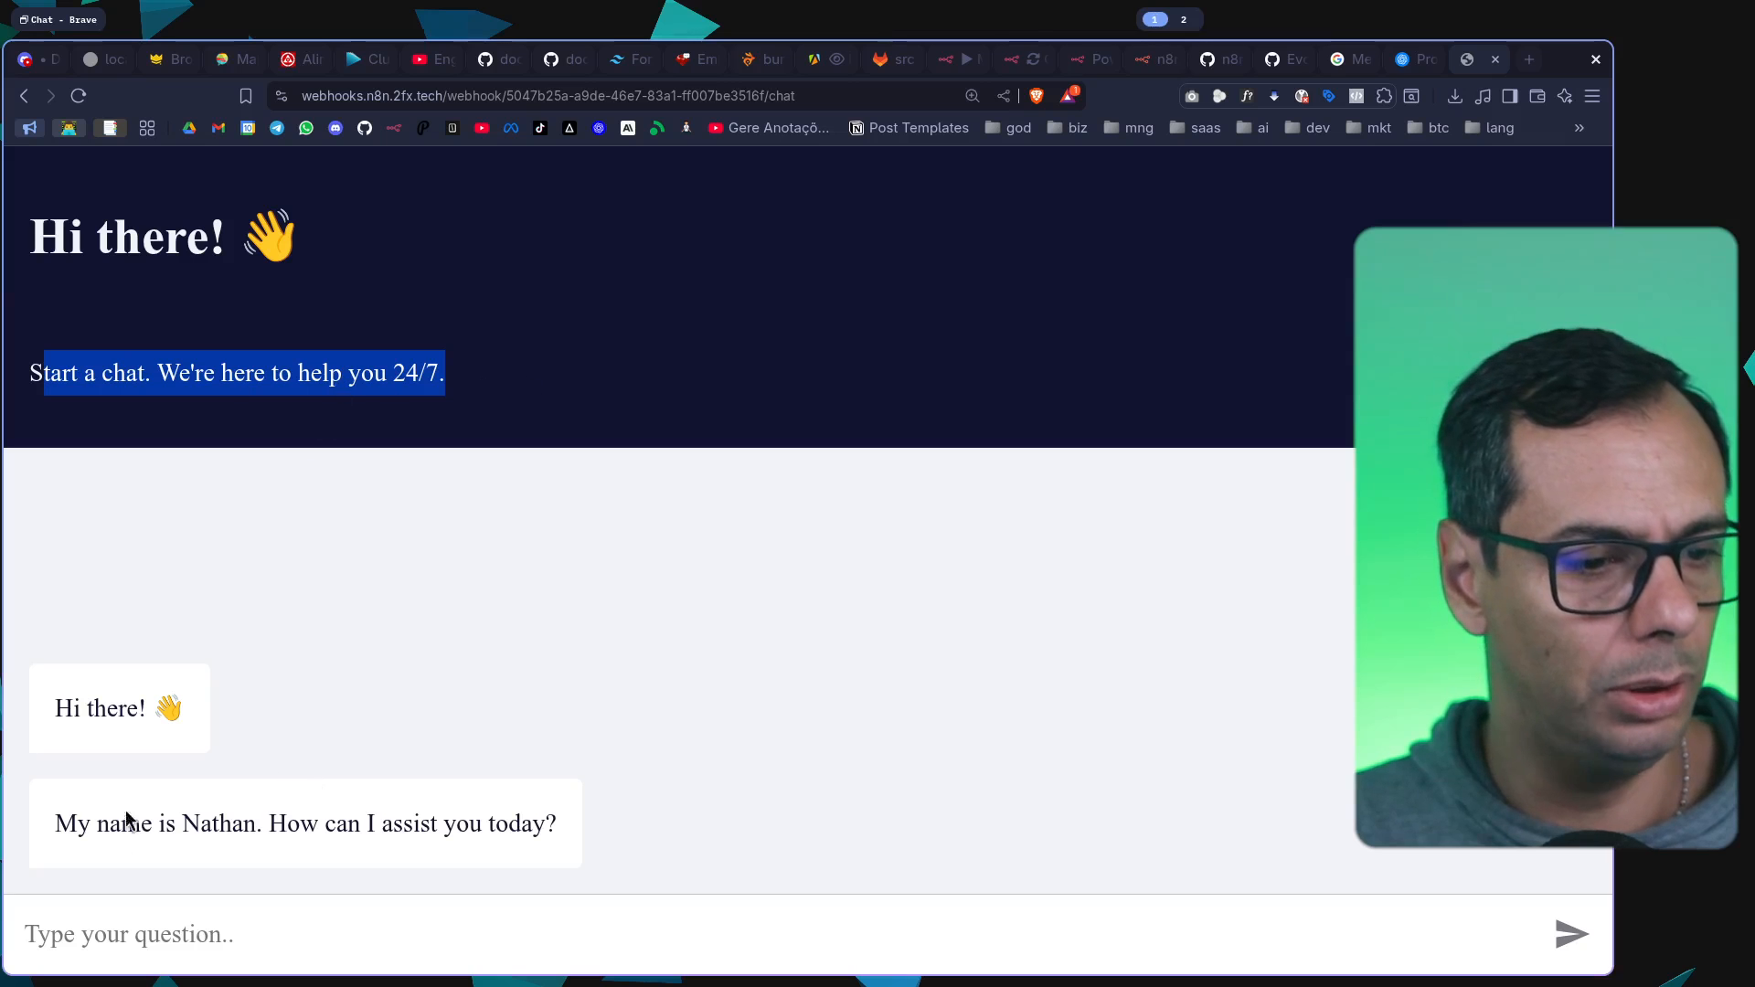
drag(57, 830, 623, 830)
Send the message "ola tudo bem?" in the public chat and read the agent's reply
click(184, 938)
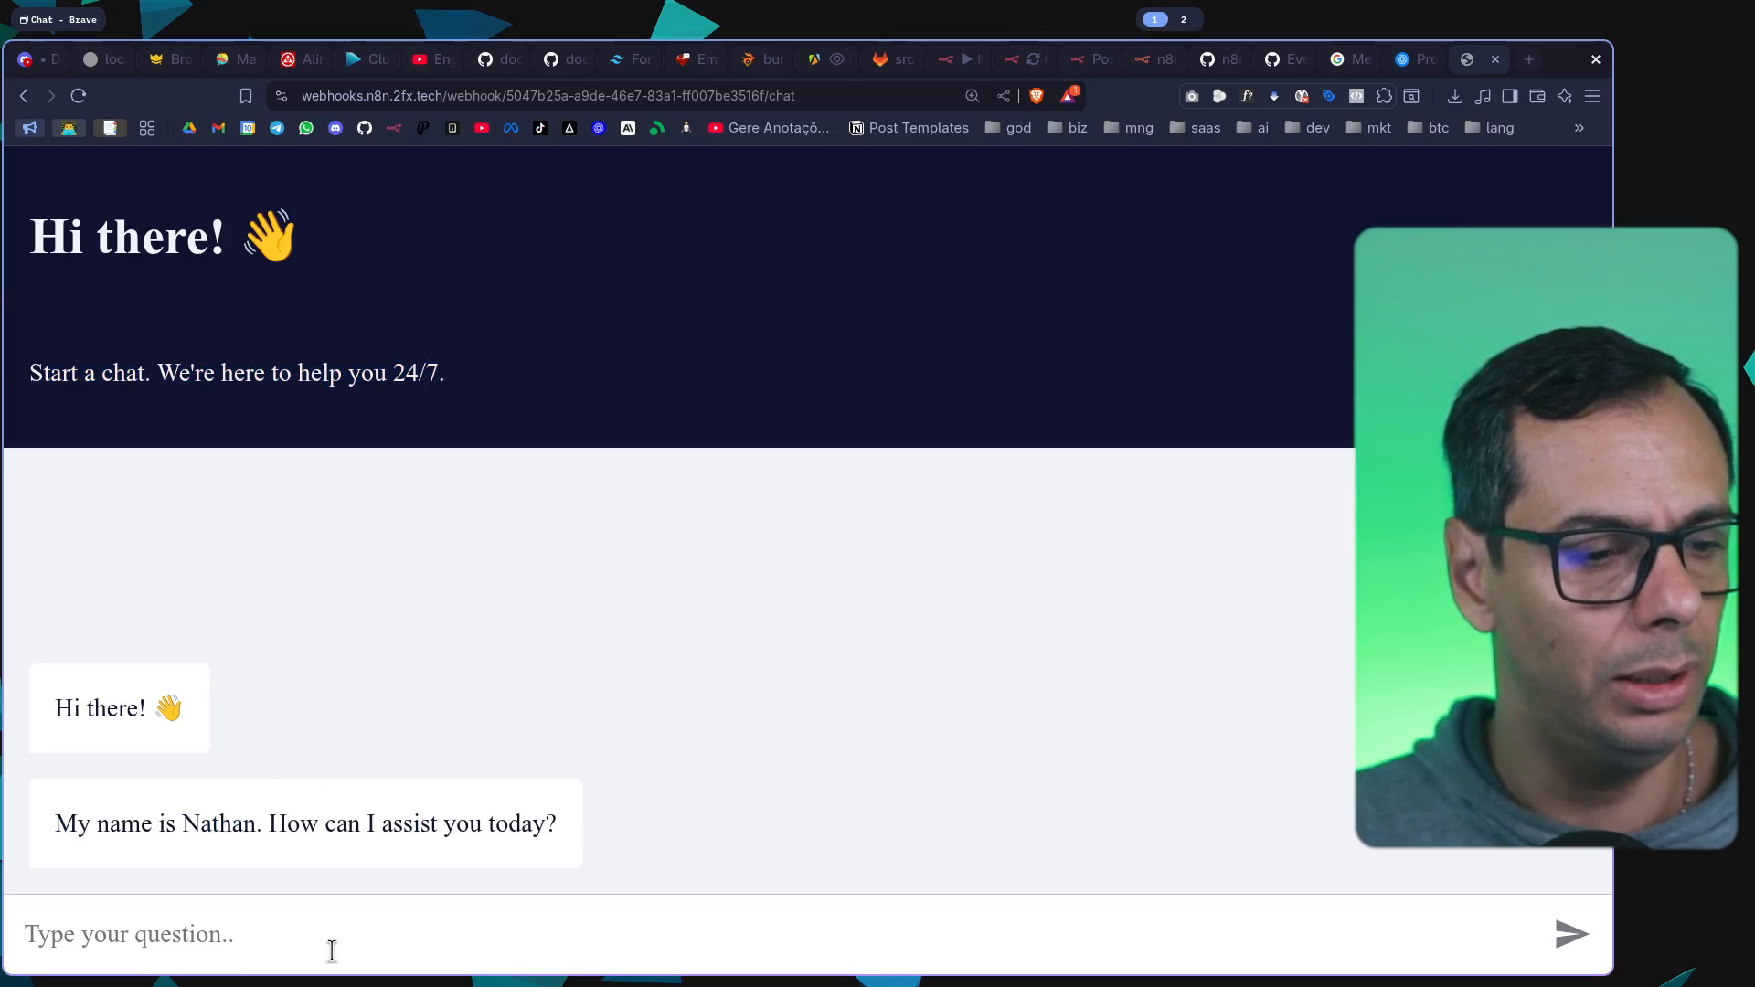
text(ola tudo bem)
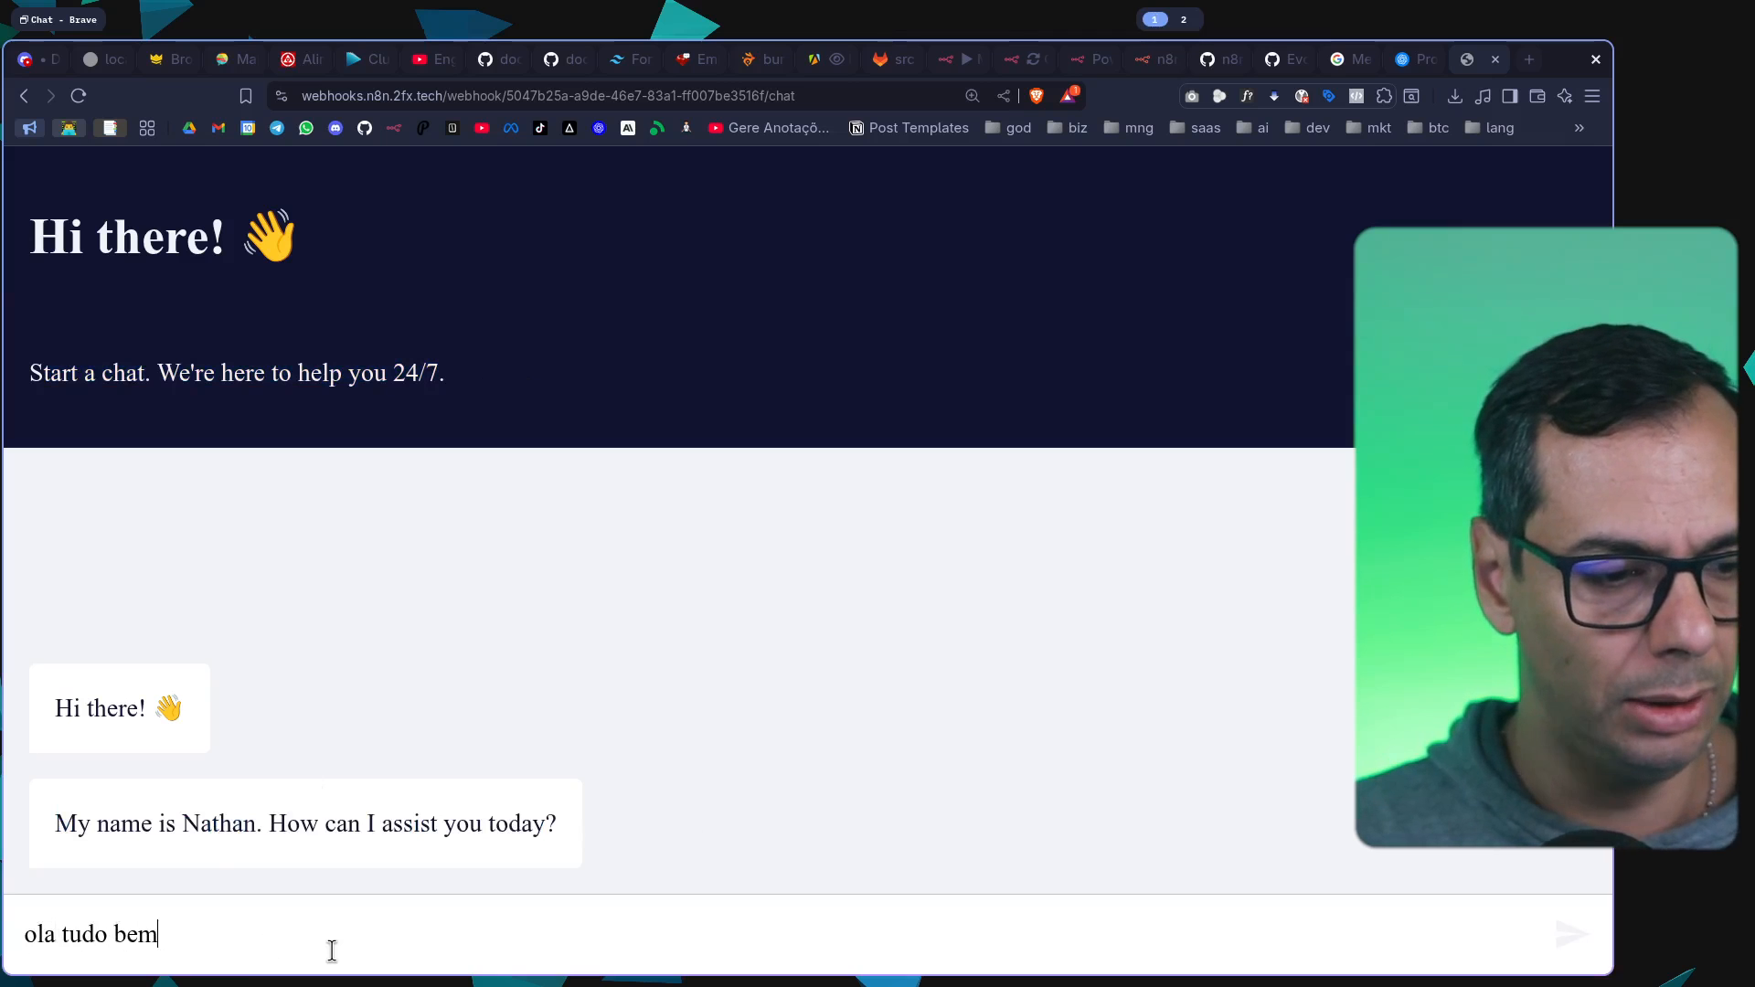
key(Return)
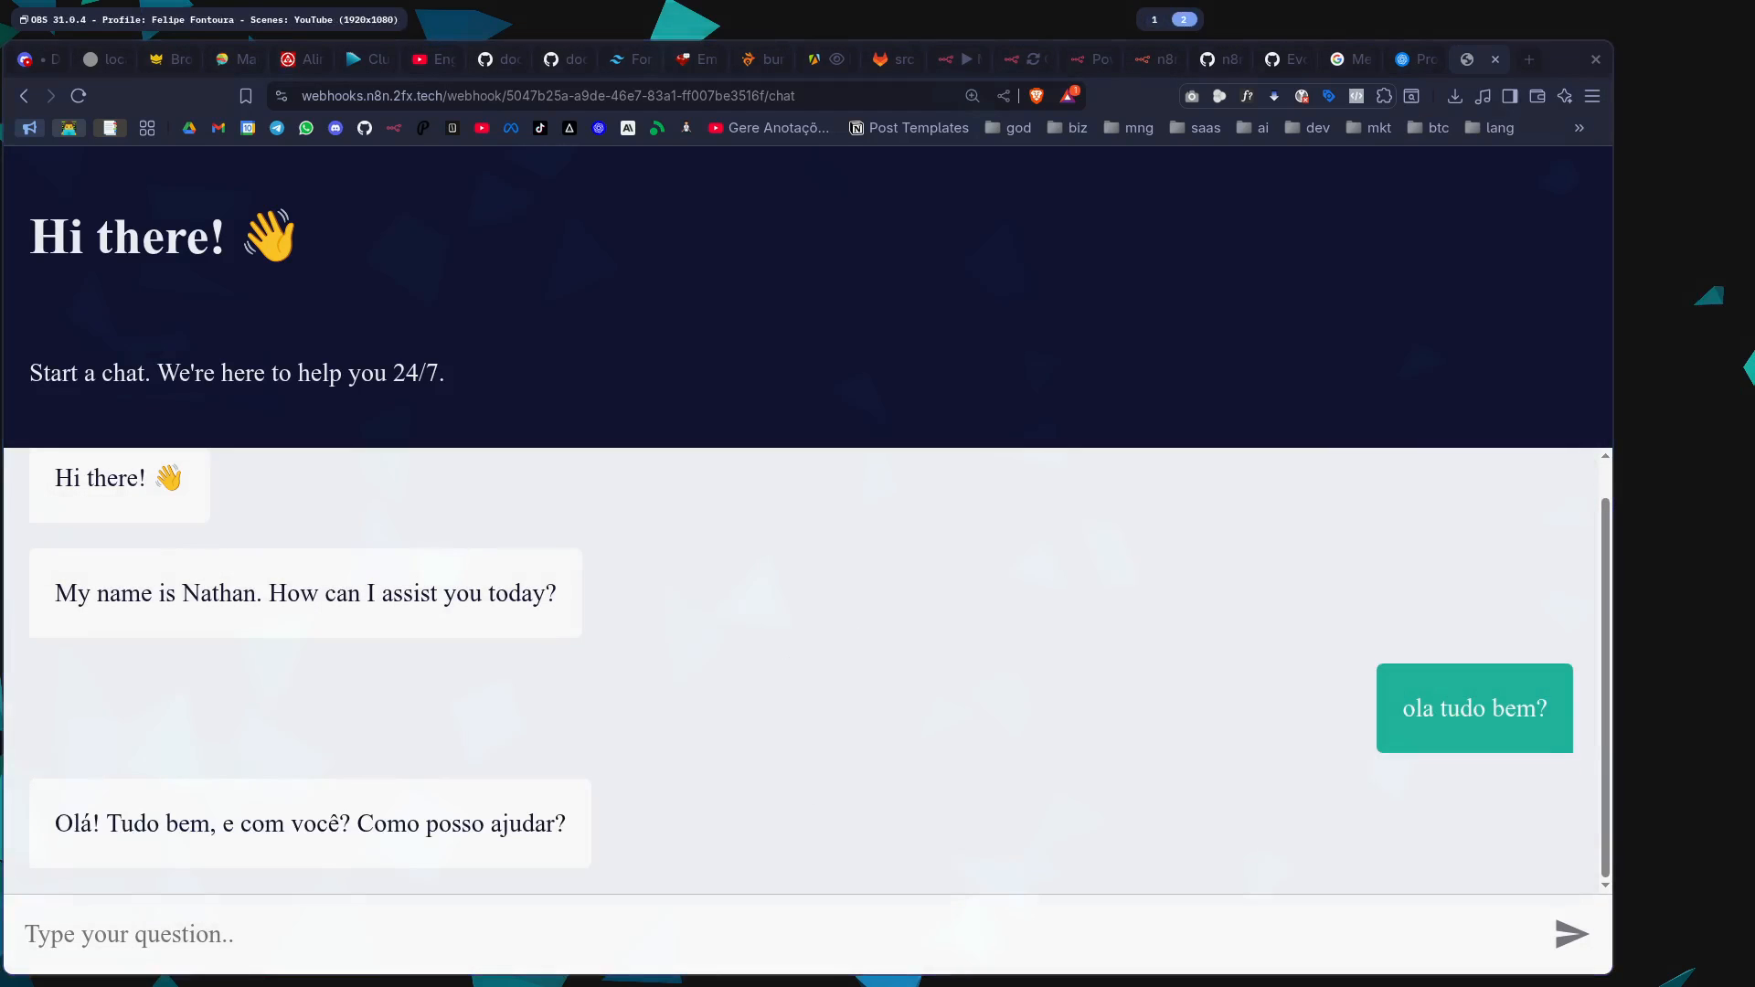
drag(92, 822, 576, 843)
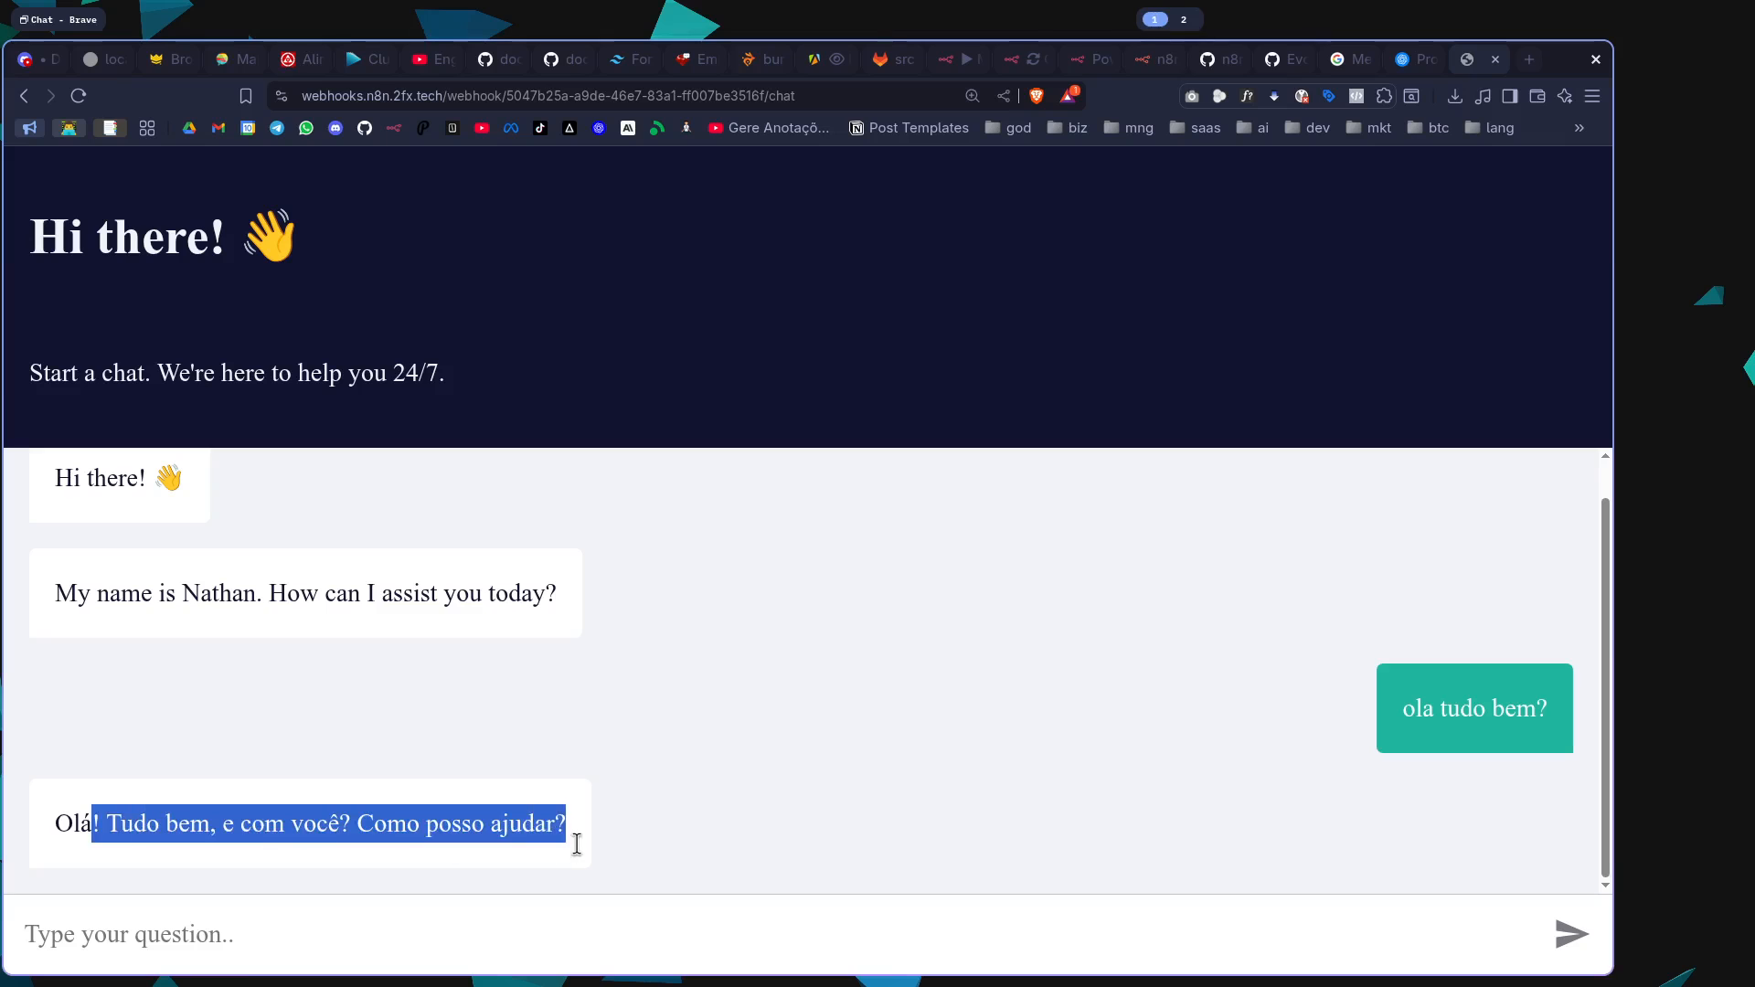
click(577, 843)
Back in the n8n workflow, add the Title and Subtitle options to the chat trigger, and return to the public chat page
click(965, 62)
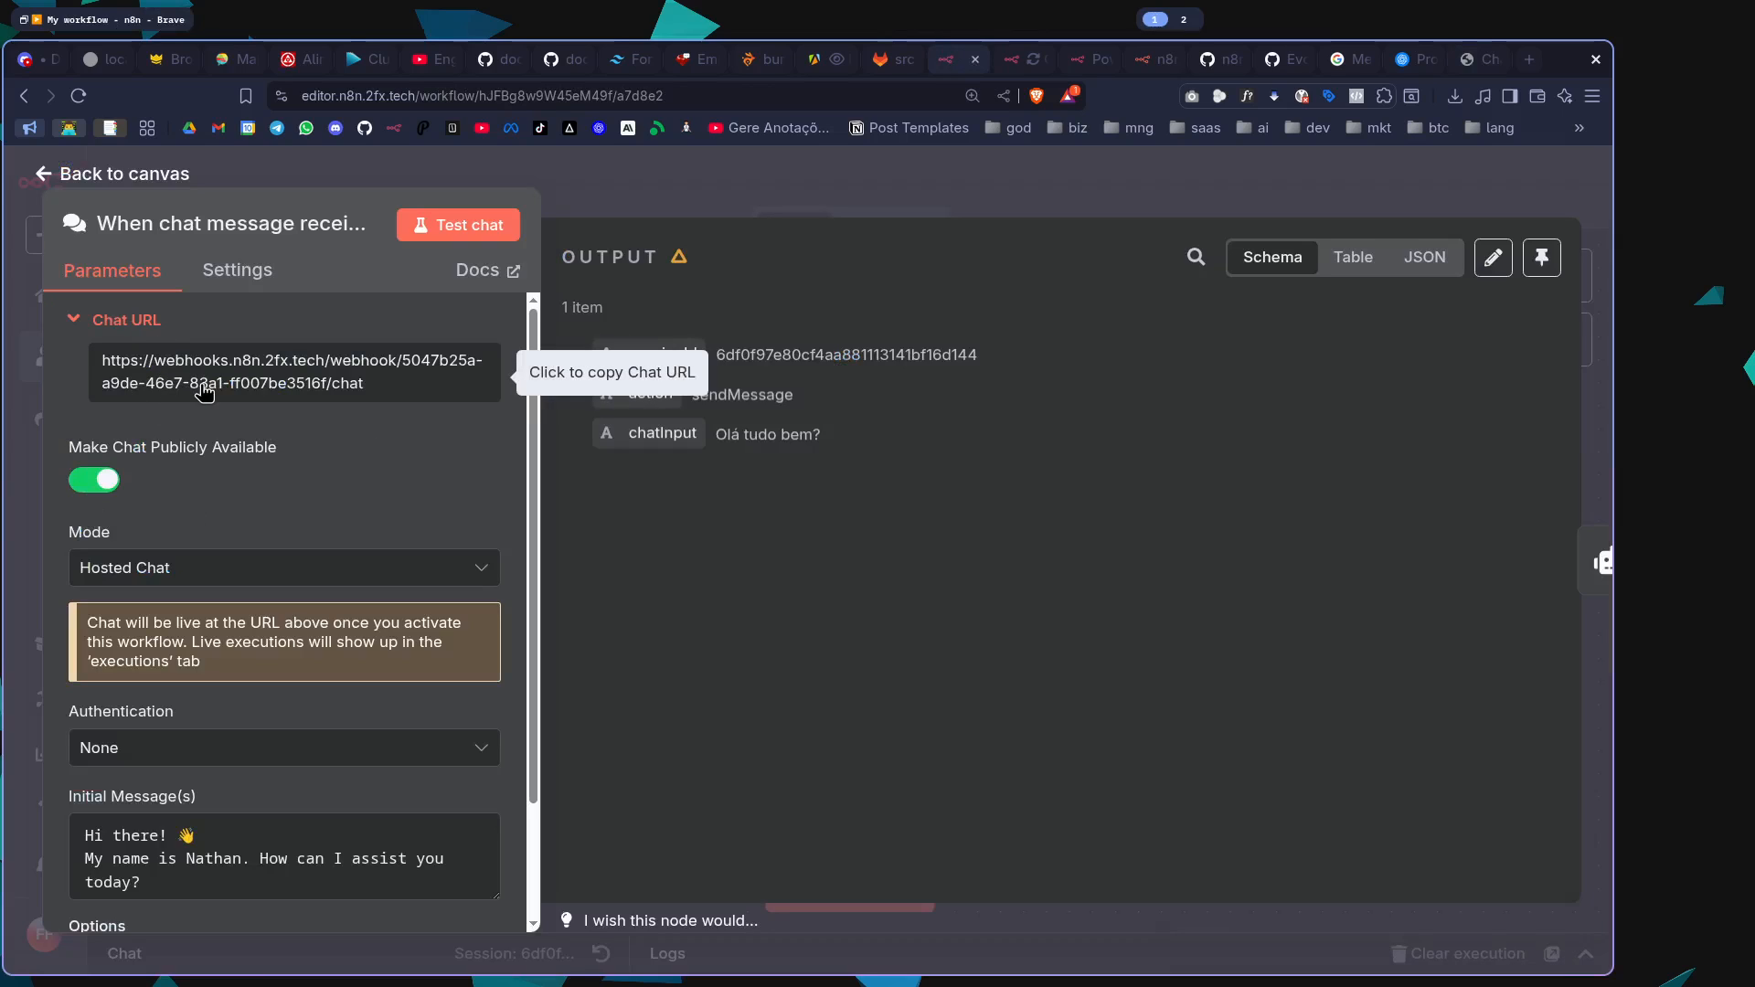
scroll(256, 548, down, 2)
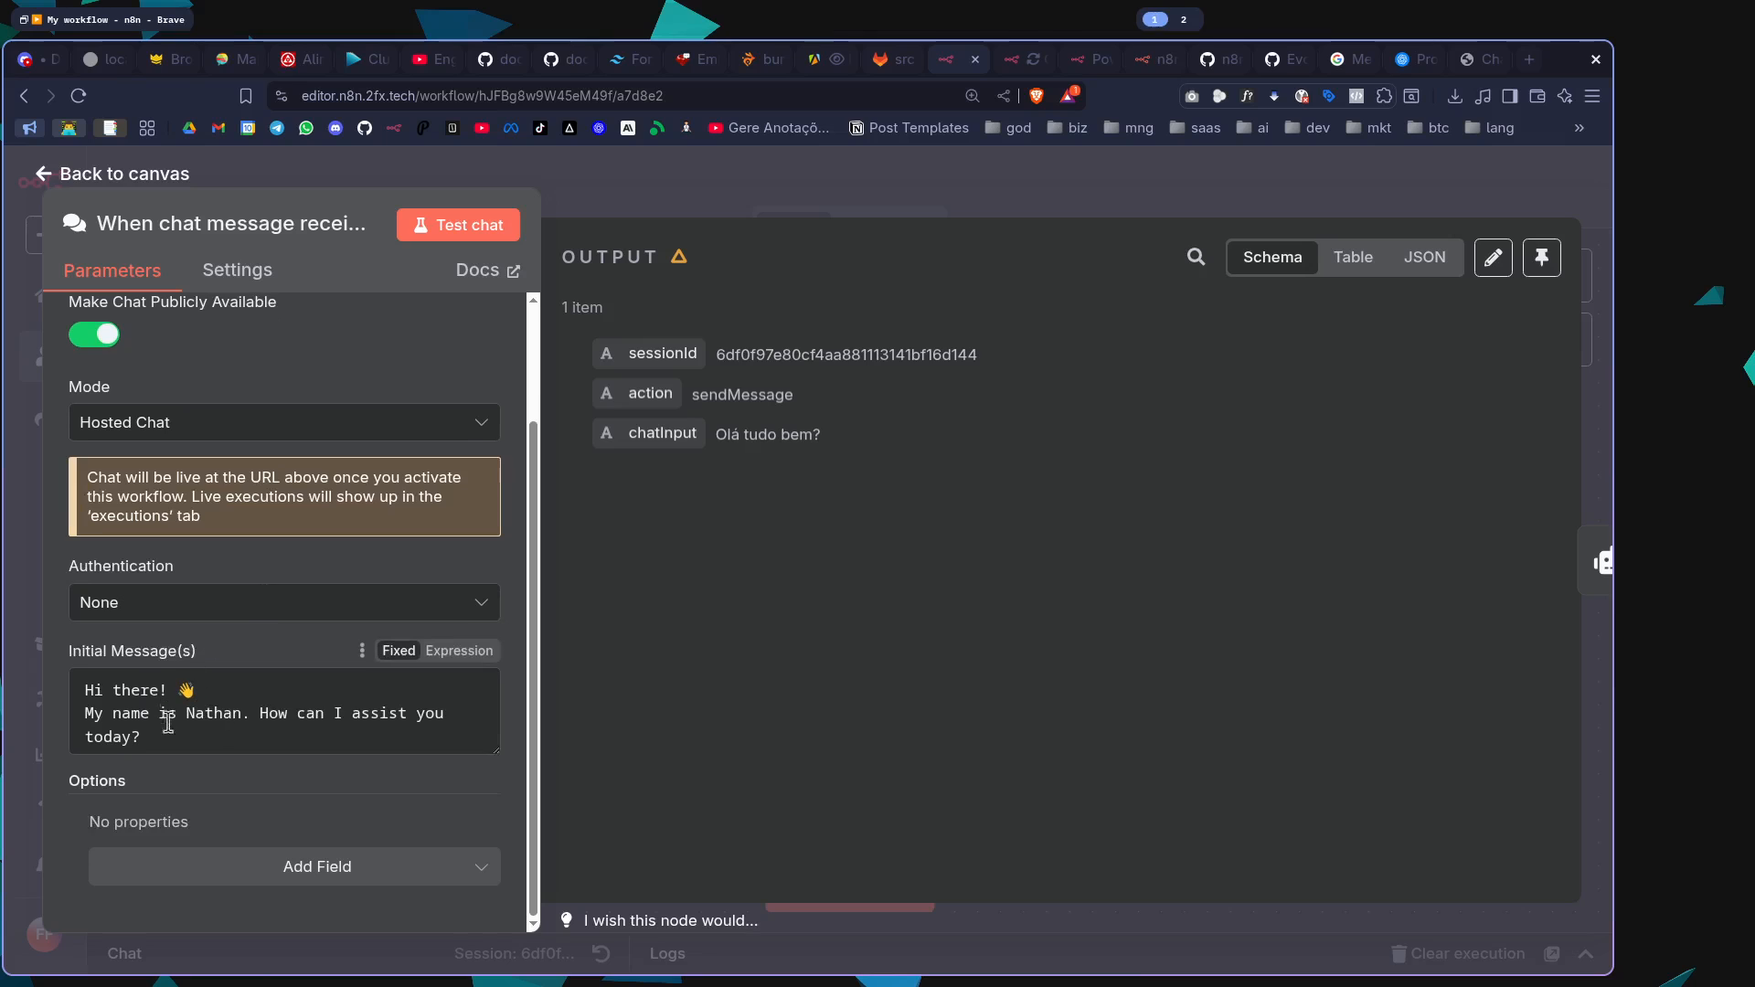
drag(175, 752, 64, 681)
click(297, 872)
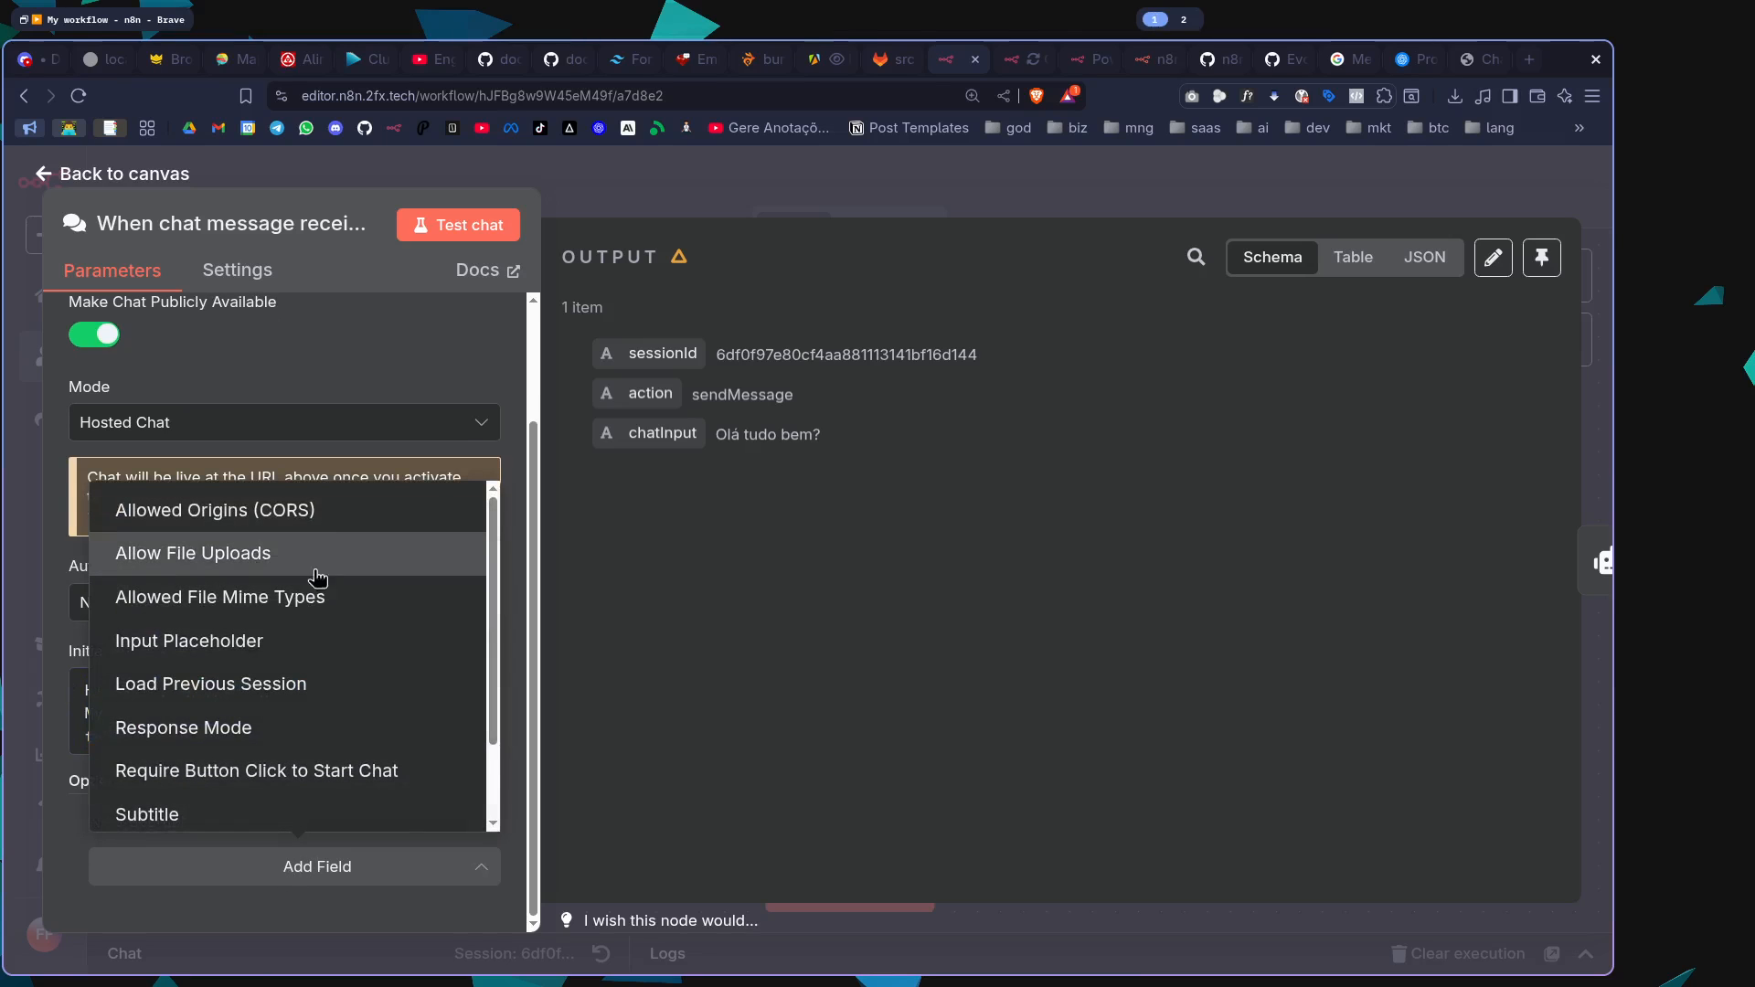
scroll(333, 618, down, 2)
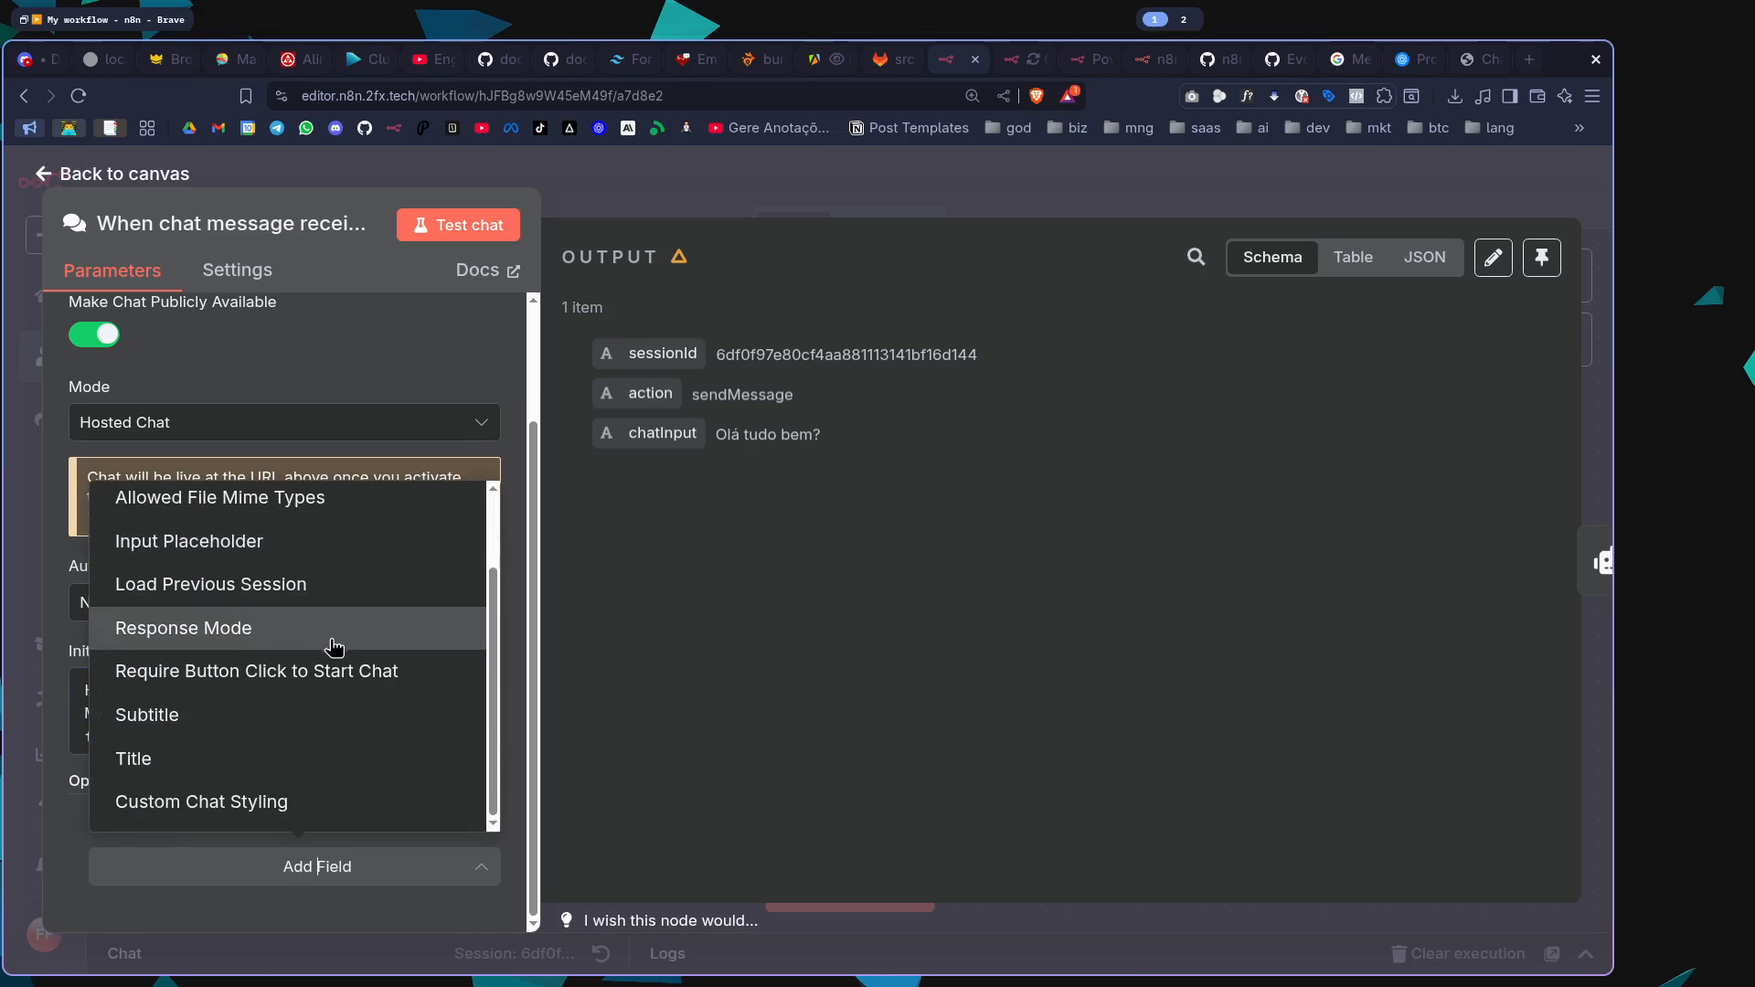
click(277, 759)
click(265, 879)
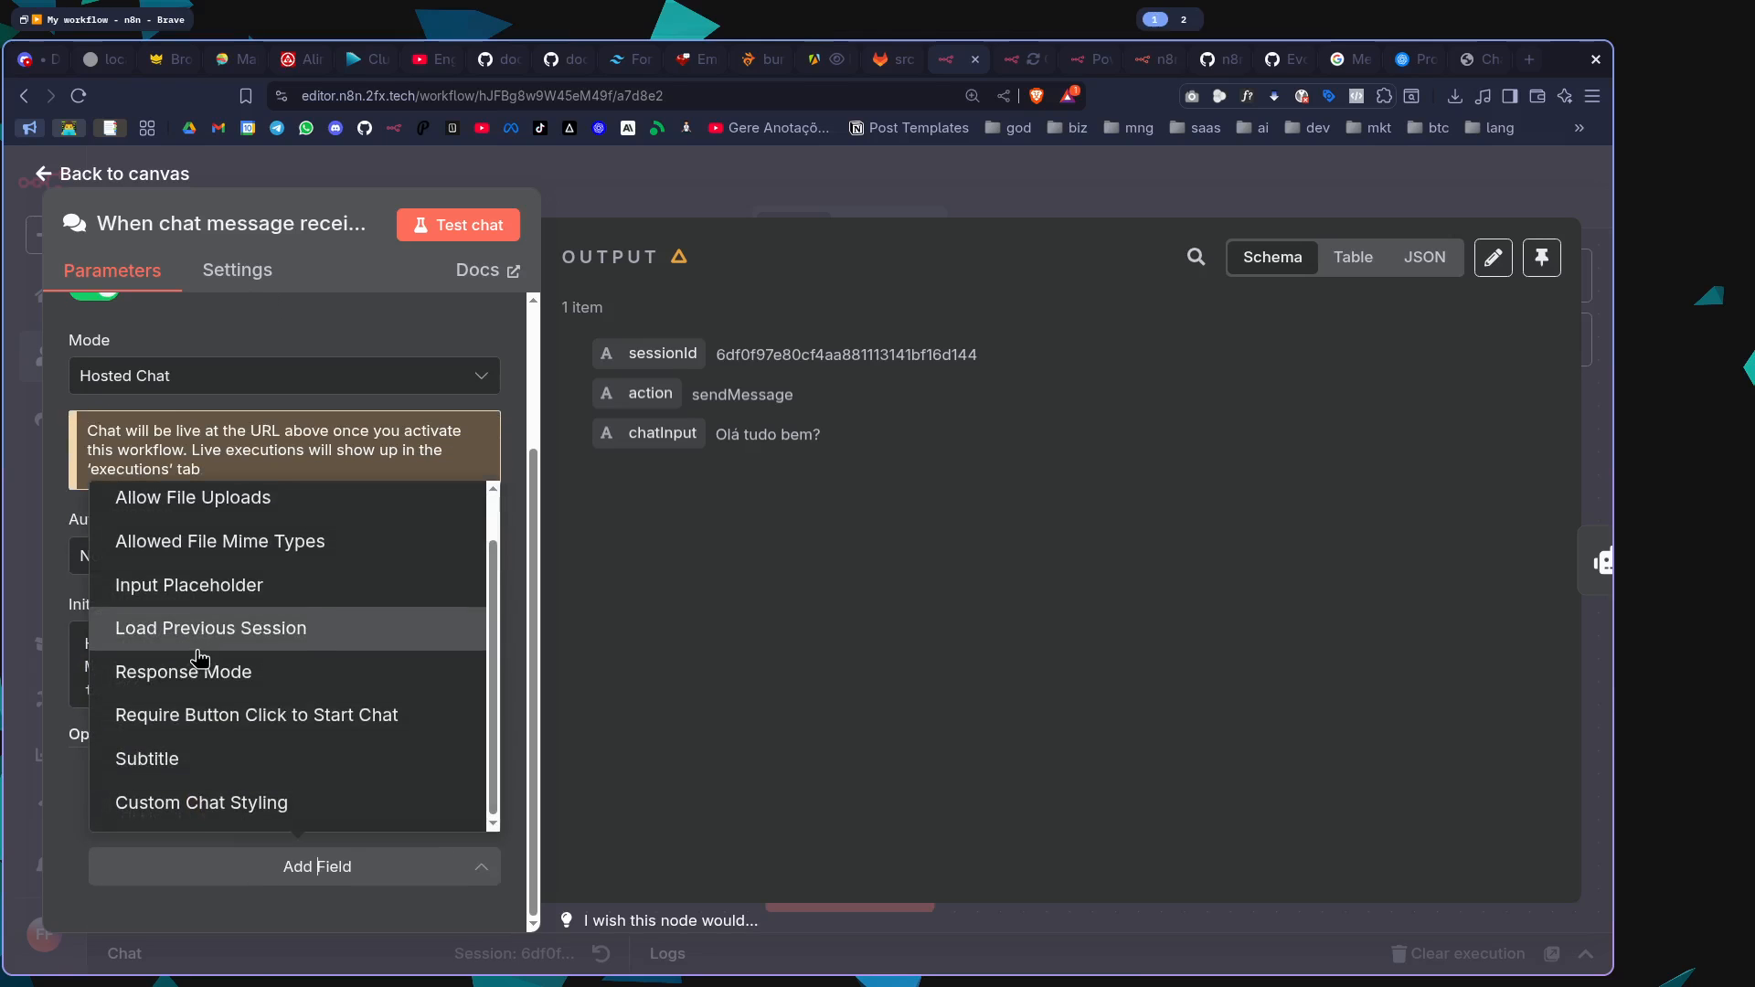
click(240, 754)
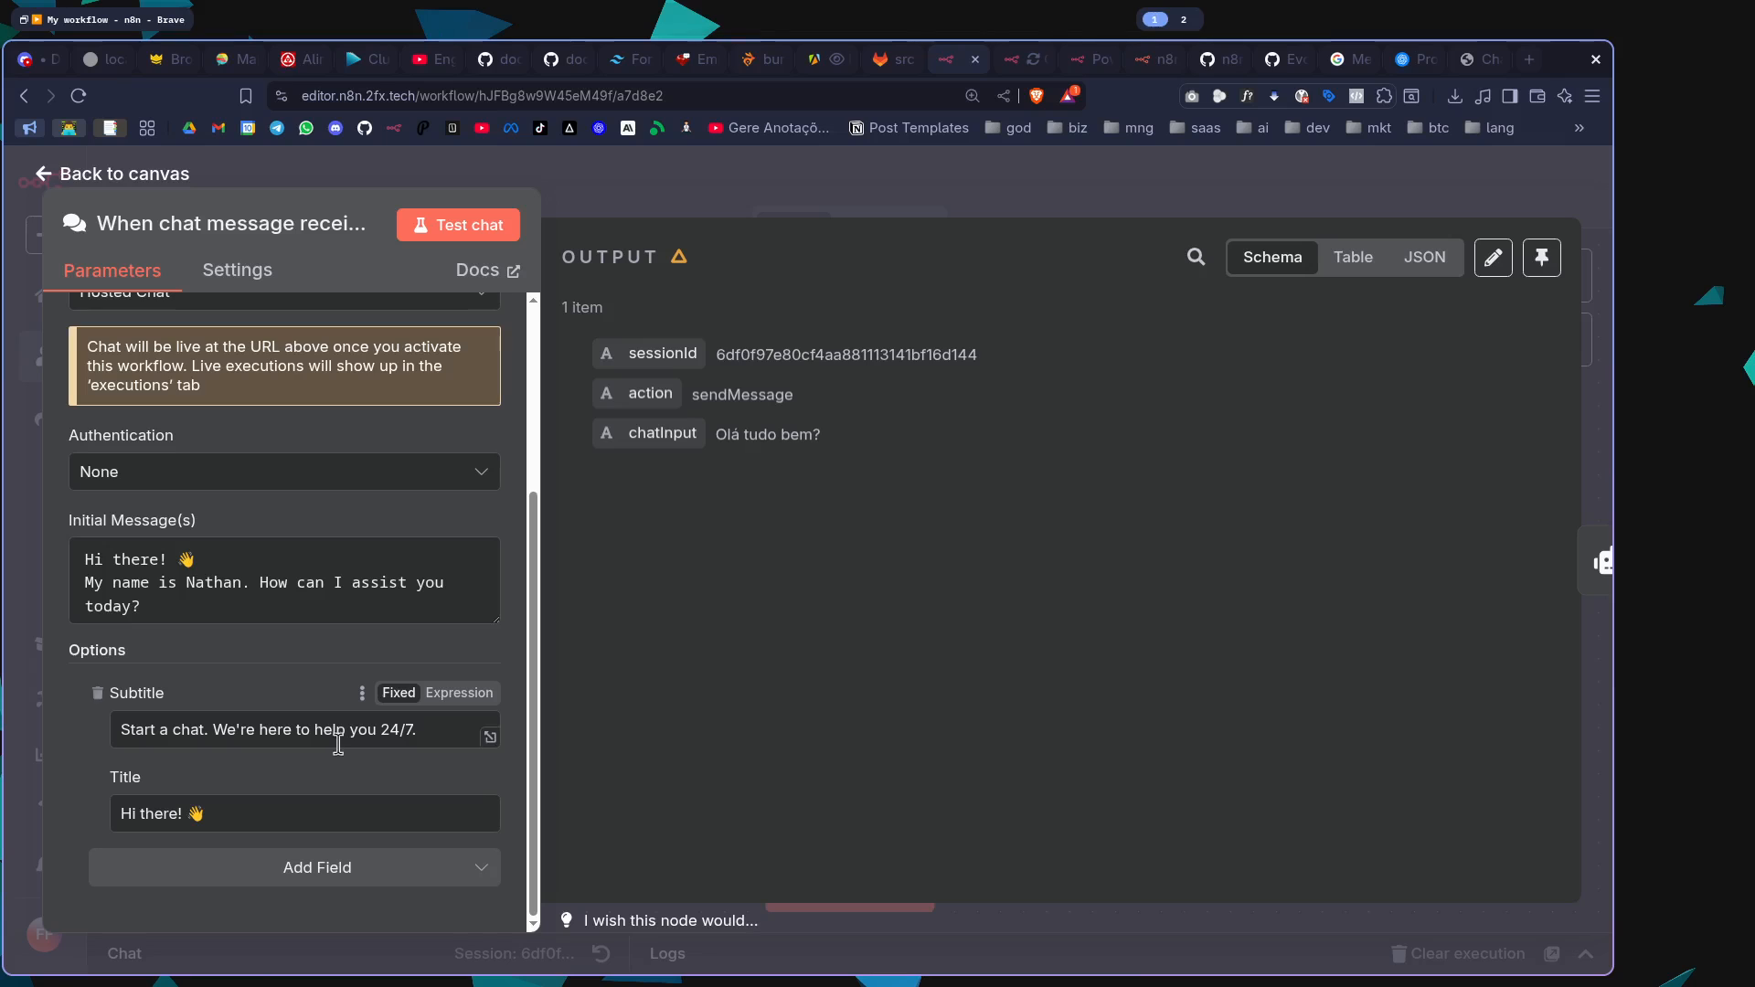
click(1471, 58)
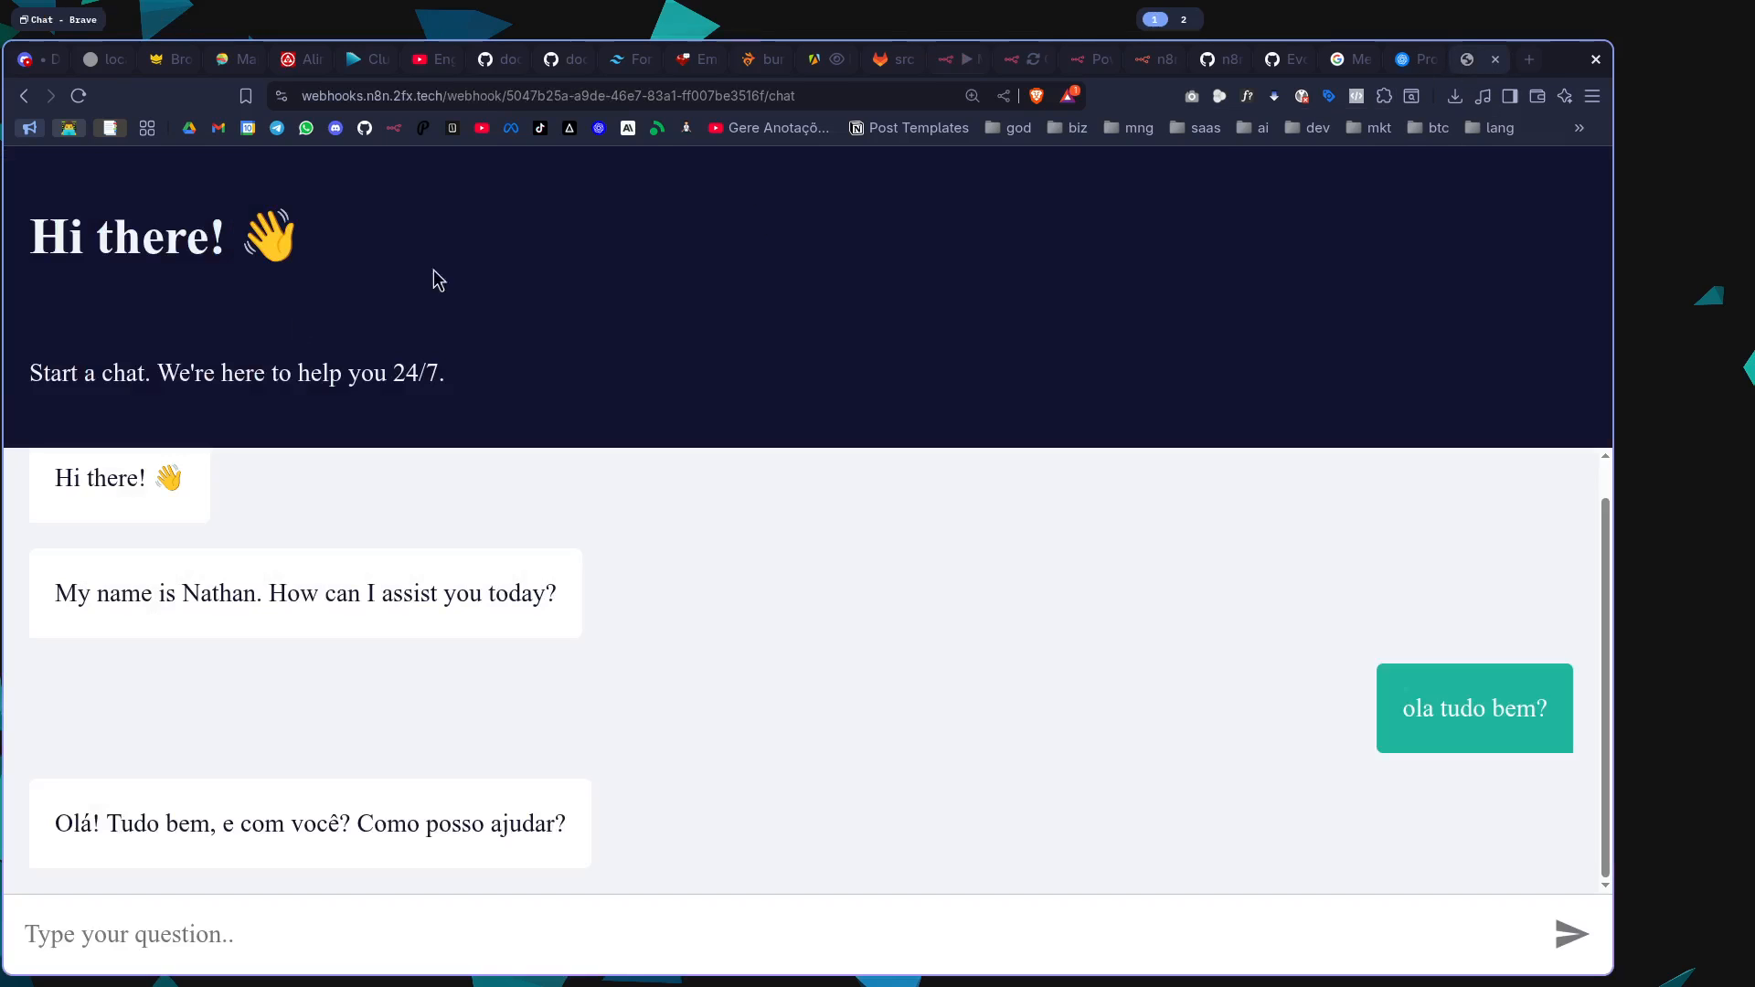
Go back to the n8n workflow, close the chat trigger's settings and save the workflow
click(965, 64)
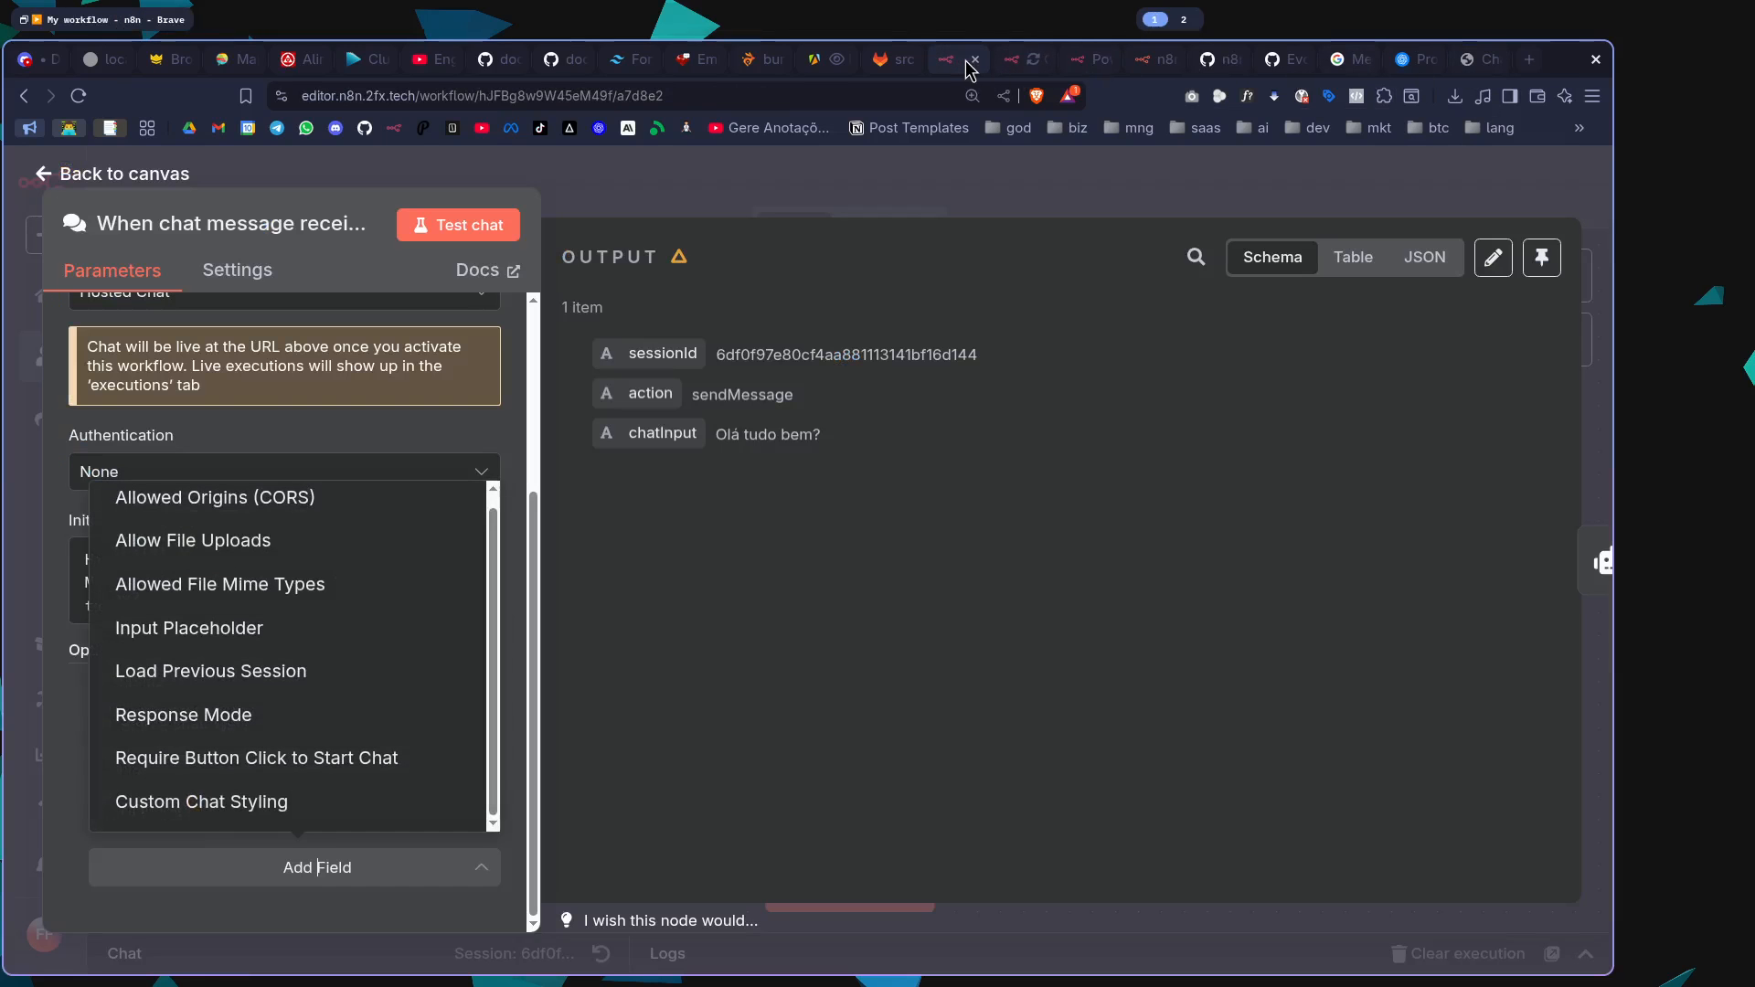
click(729, 232)
click(762, 192)
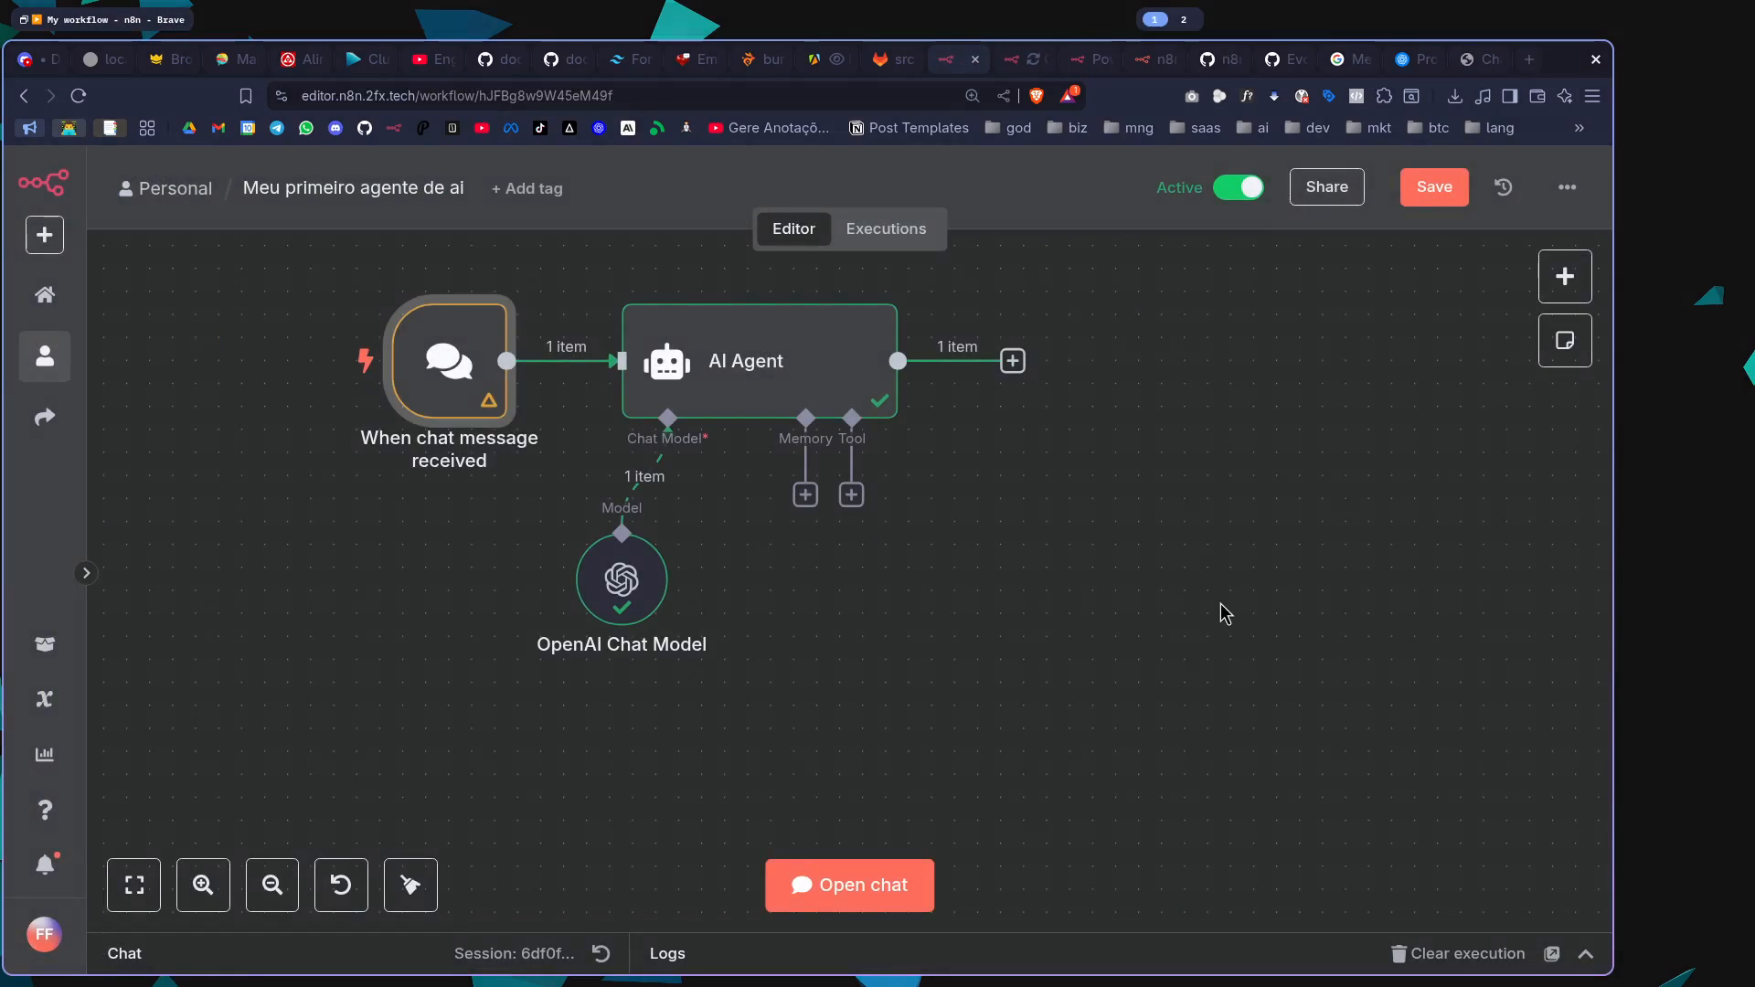
key(ctrl+s)
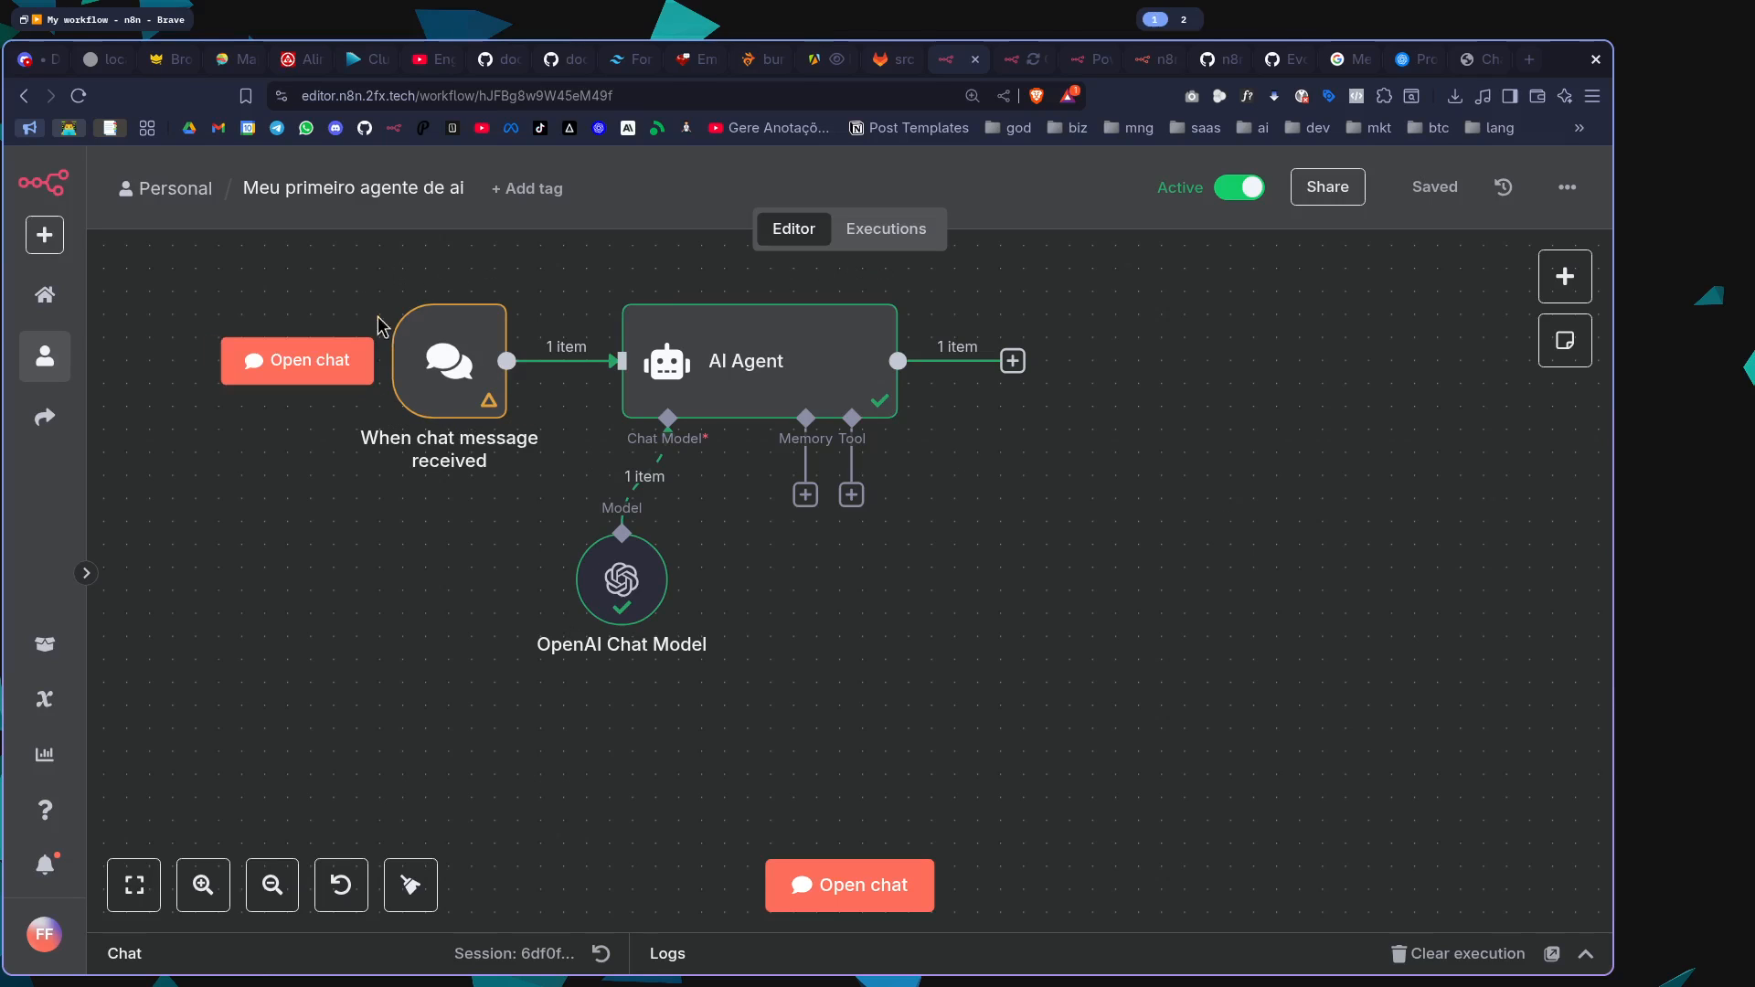
Move the chat trigger farther left of the AI Agent, remove the connection between them and save the workflow
drag(322, 245, 1359, 643)
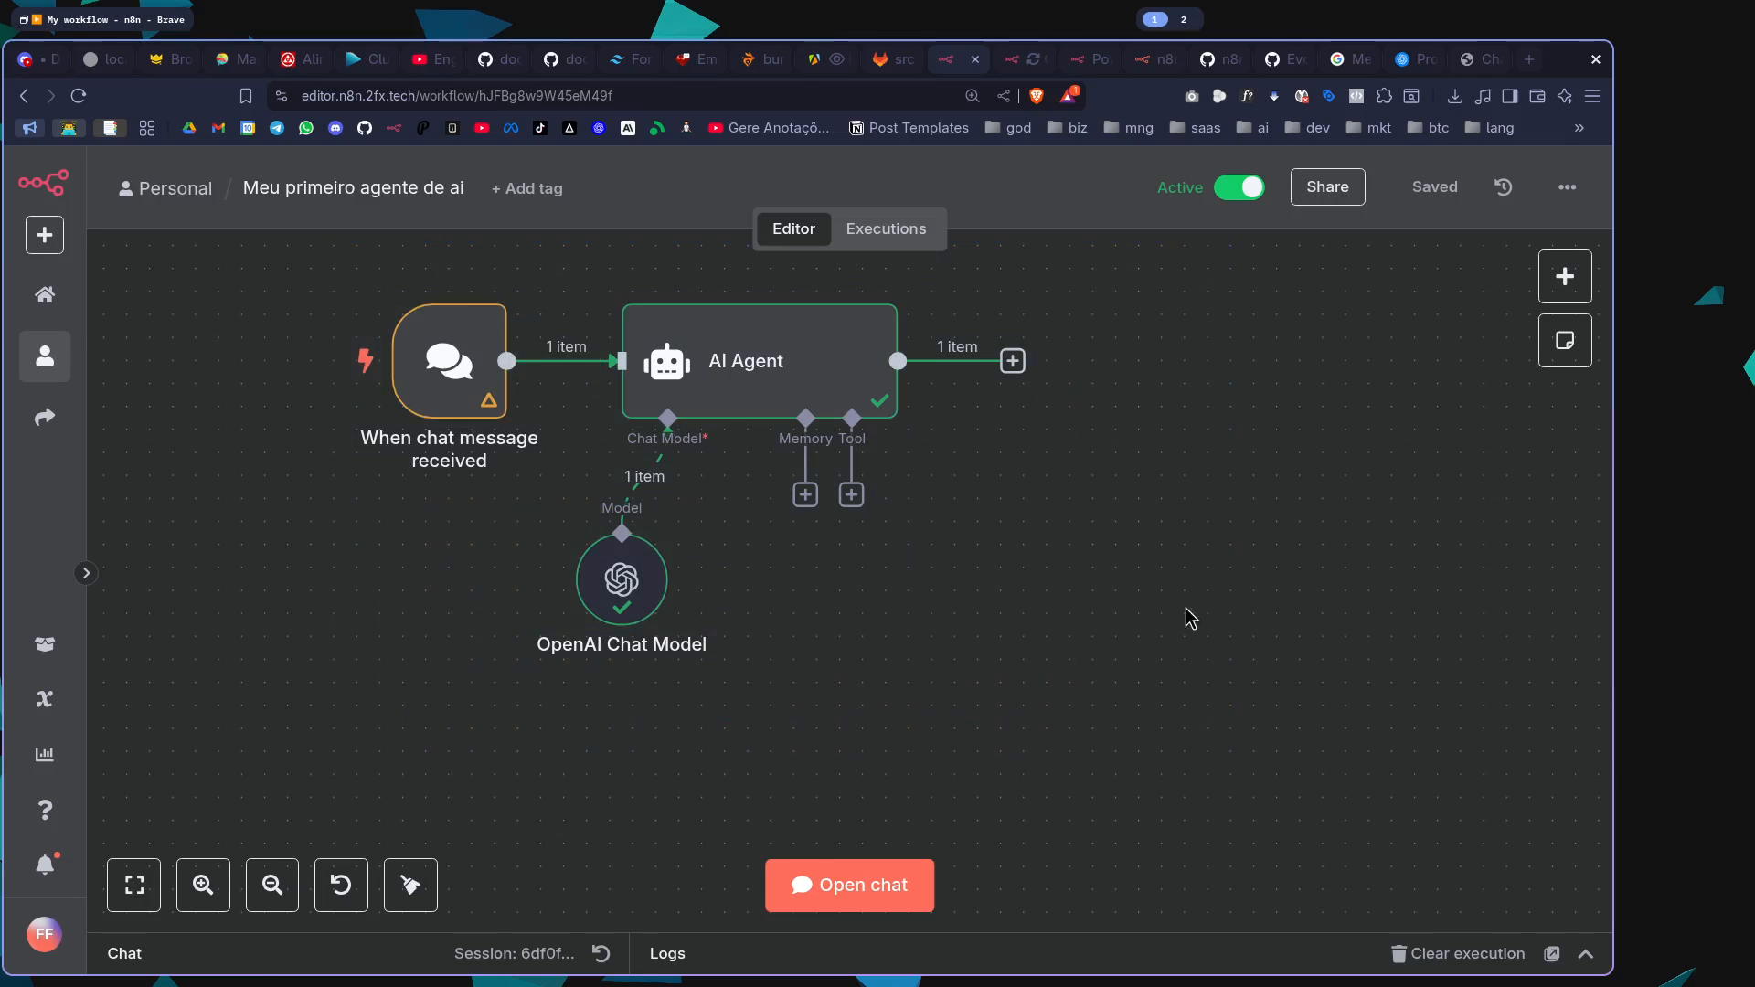
mouse_move(462, 366)
mouse_down()
mouse_move(393, 366)
mouse_move(306, 417)
mouse_move(329, 372)
mouse_up()
key(ctrl+s)
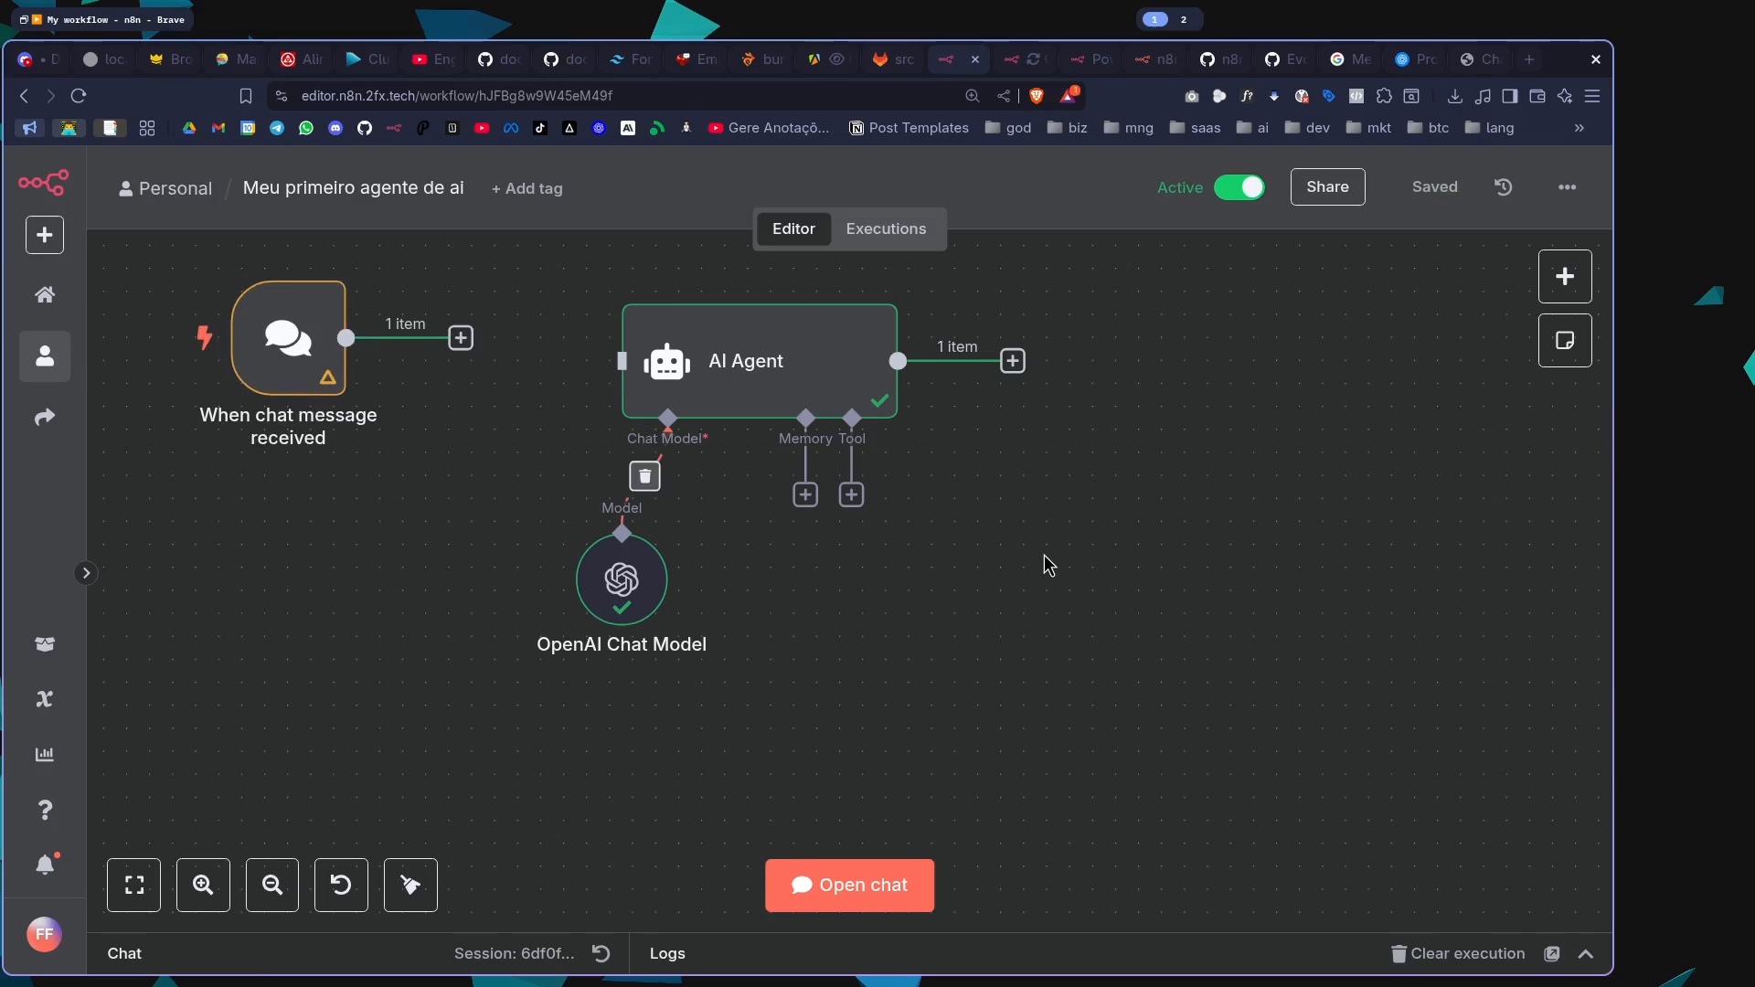
Browse the available additional triggers and add Gmail's "On message received" app event trigger to the workflow
click(1565, 276)
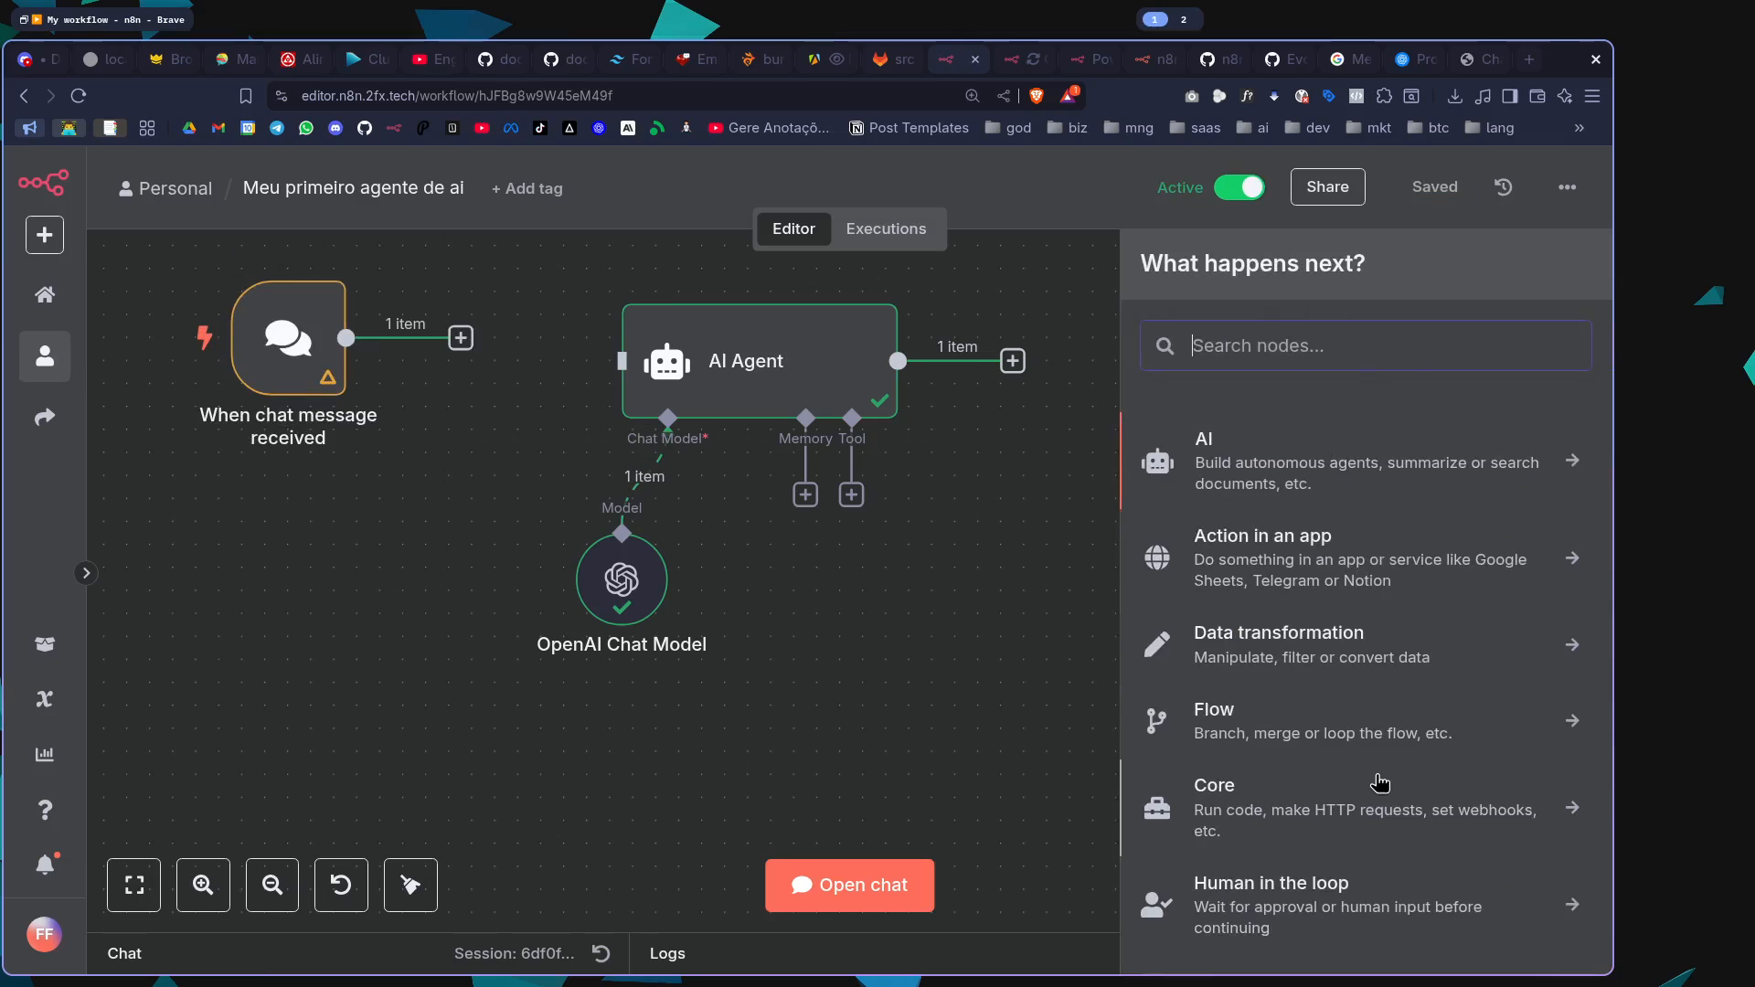
scroll(1378, 781, down, 2)
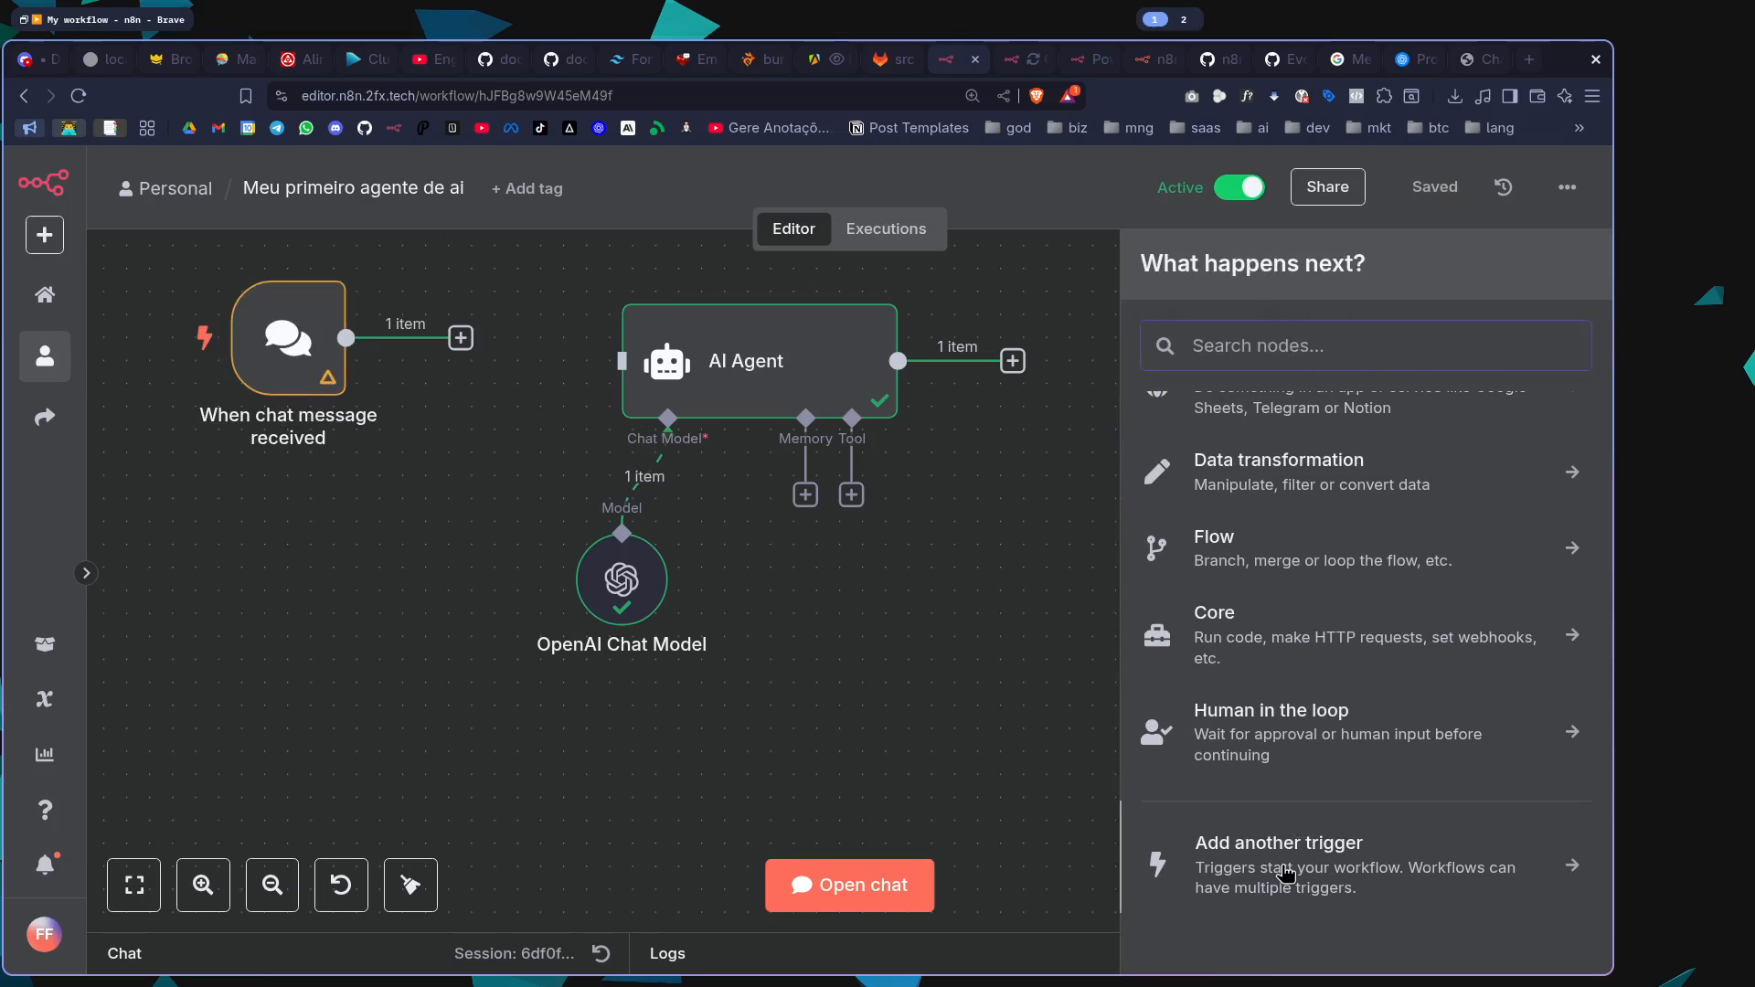
click(1310, 882)
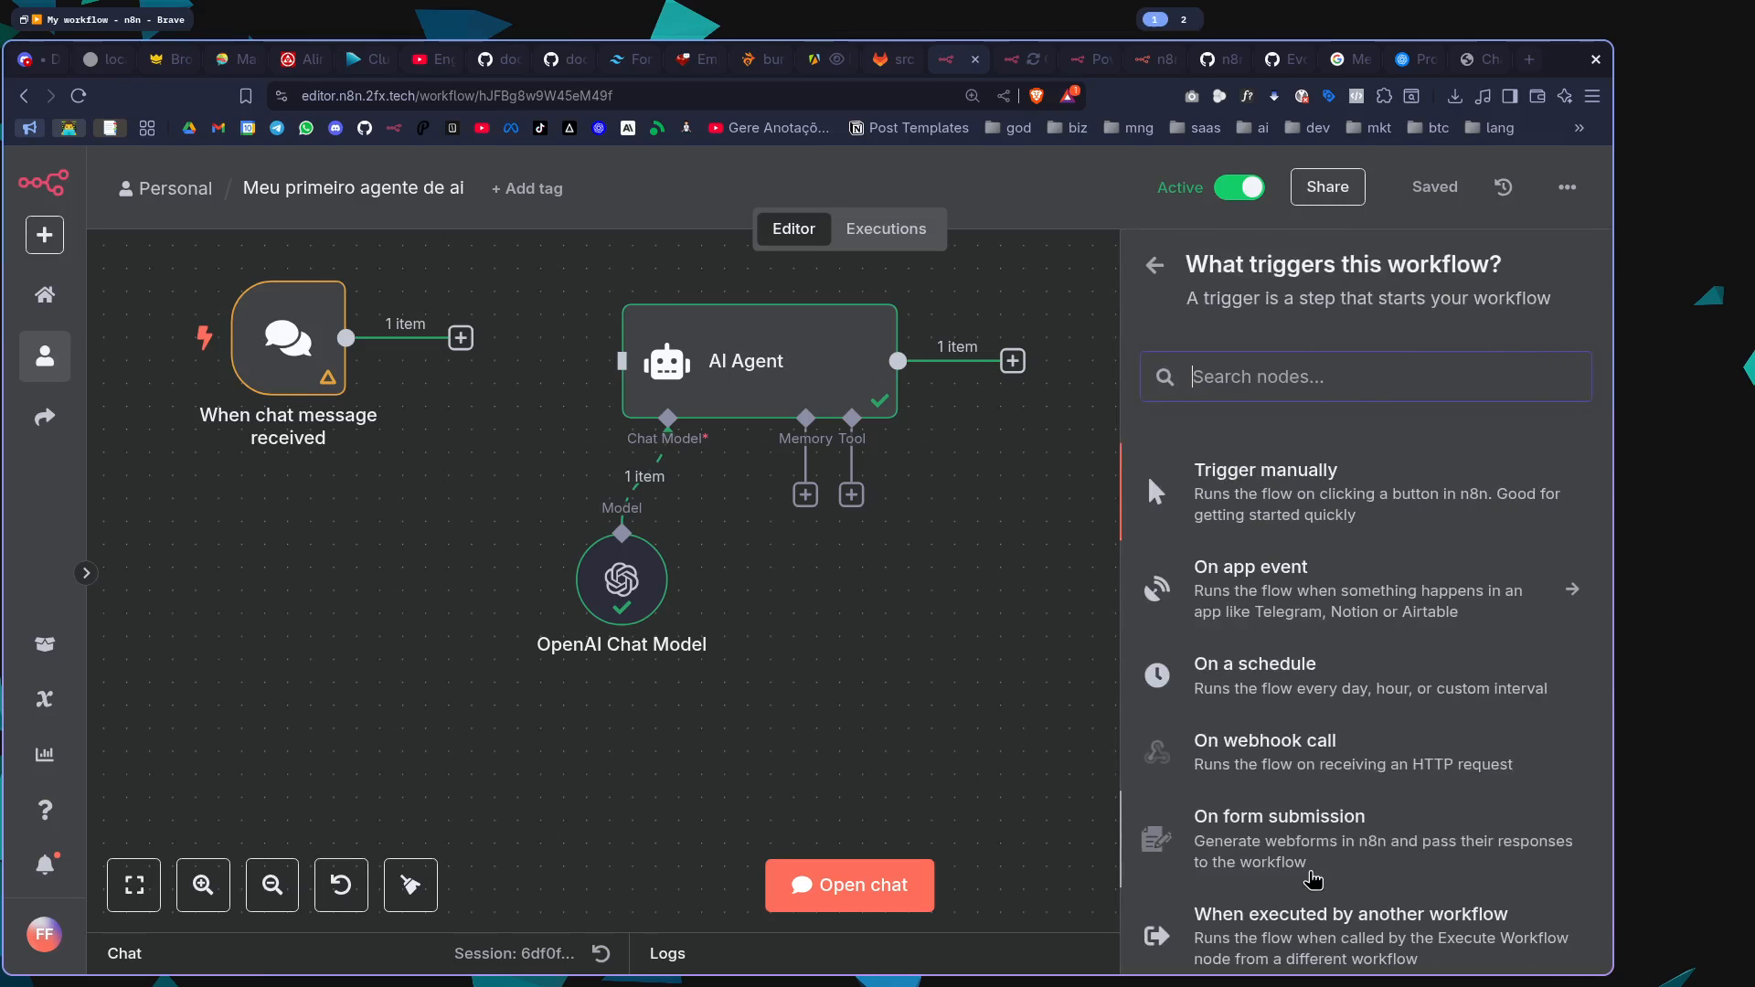
scroll(1327, 629, down, 3)
scroll(1325, 629, up, 3)
scroll(1307, 731, down, 3)
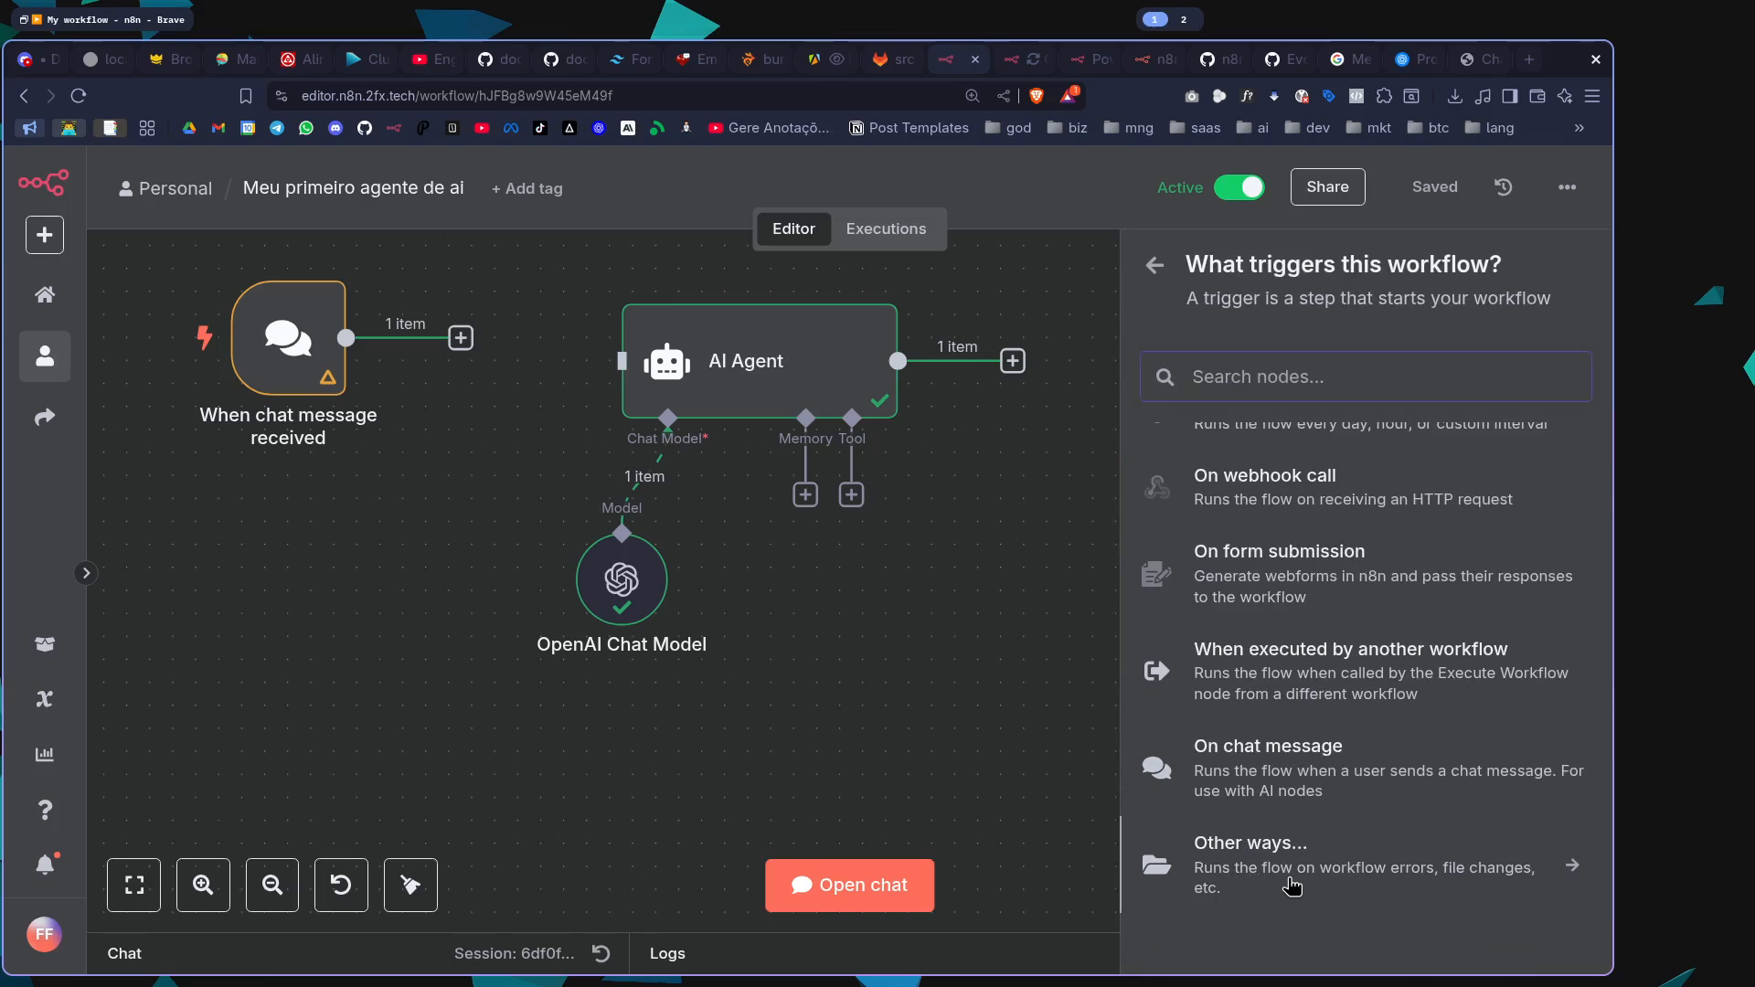
scroll(1292, 885, up, 3)
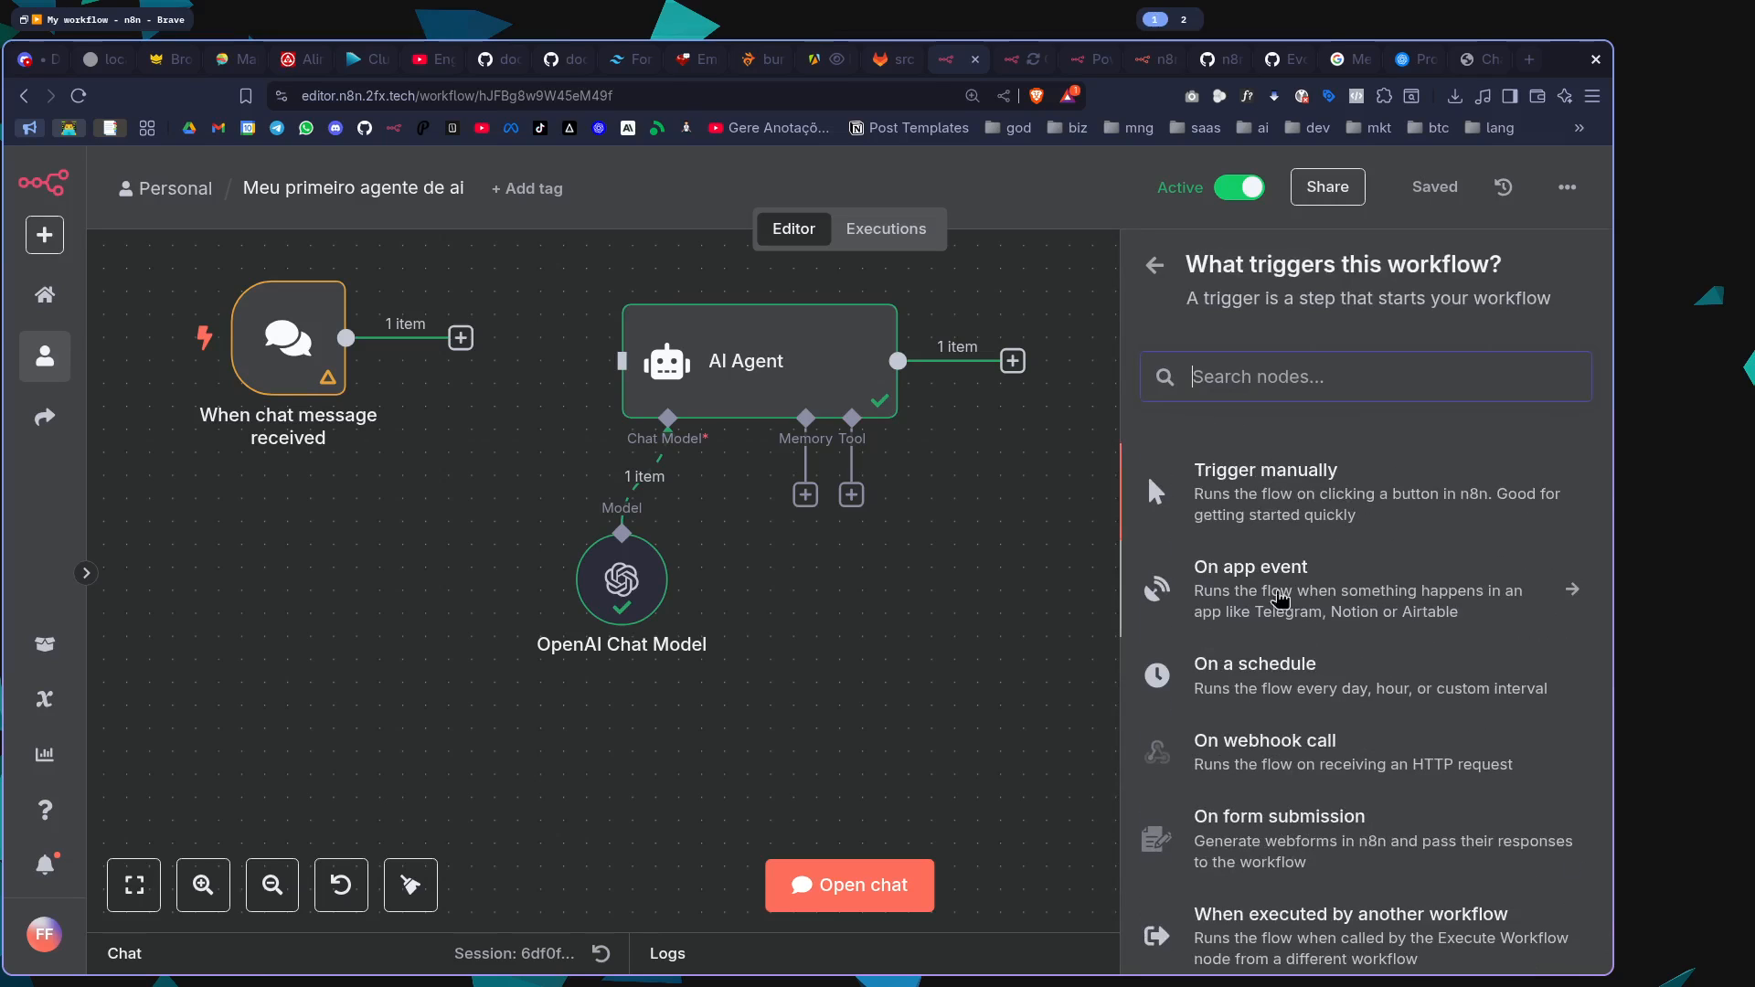
click(1297, 595)
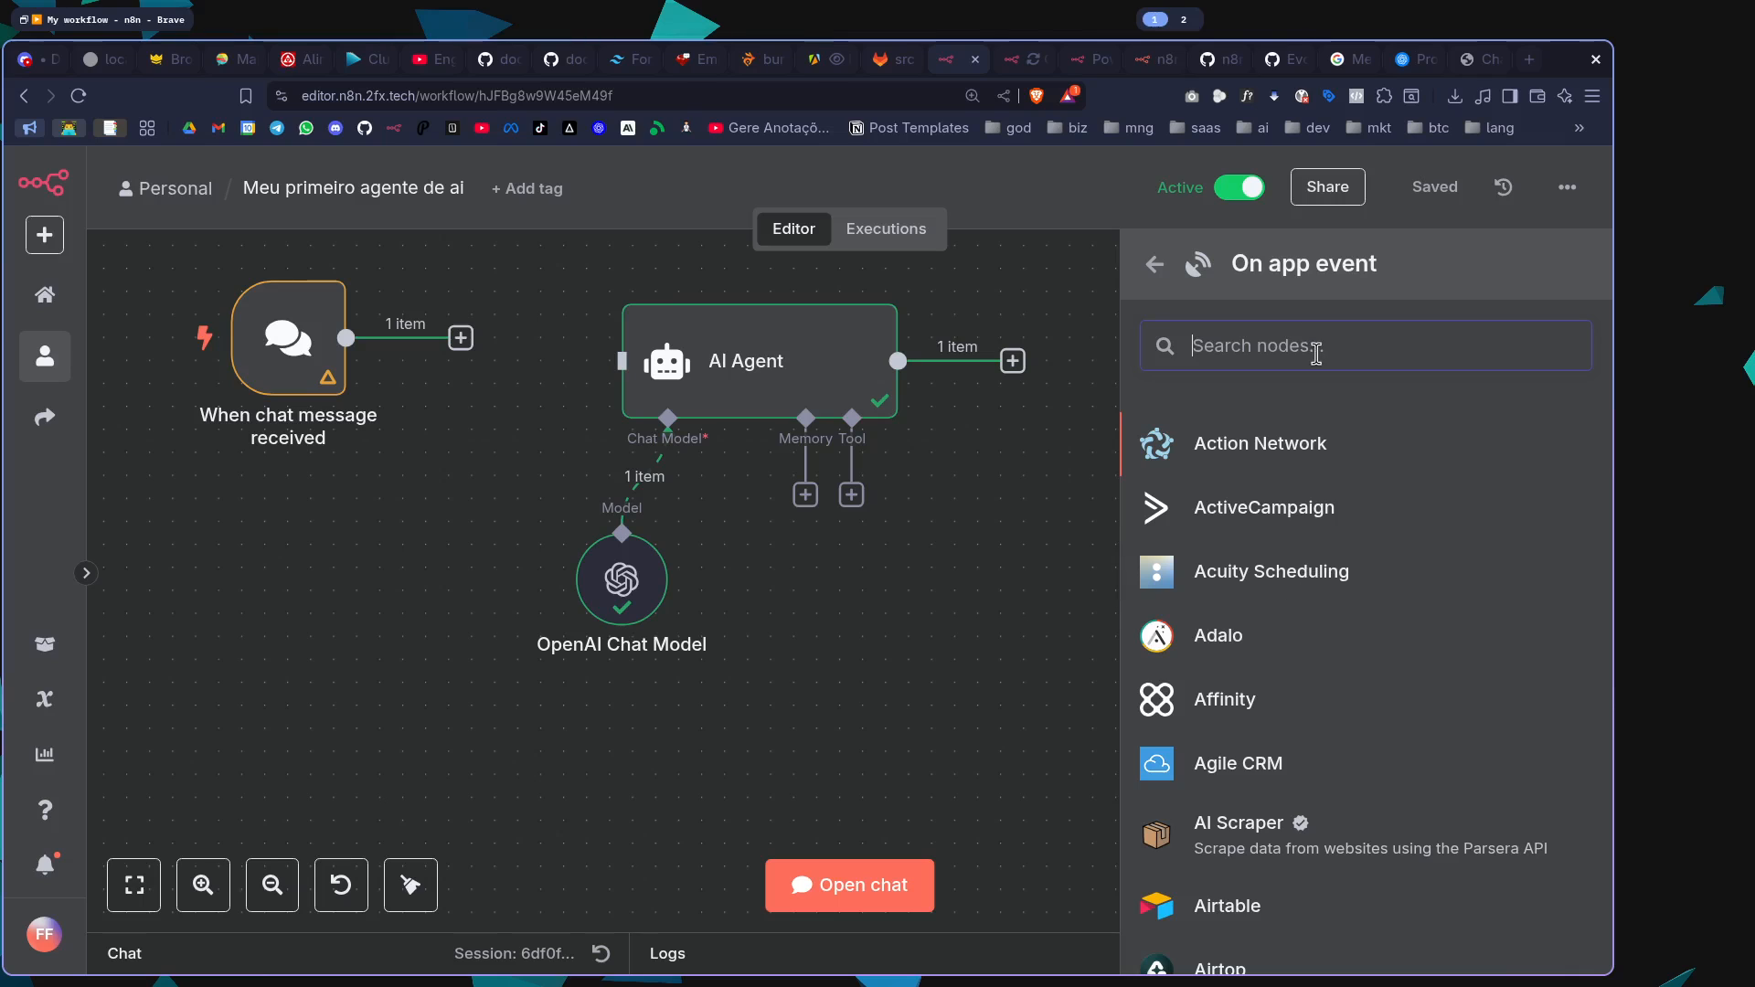
text(gmail)
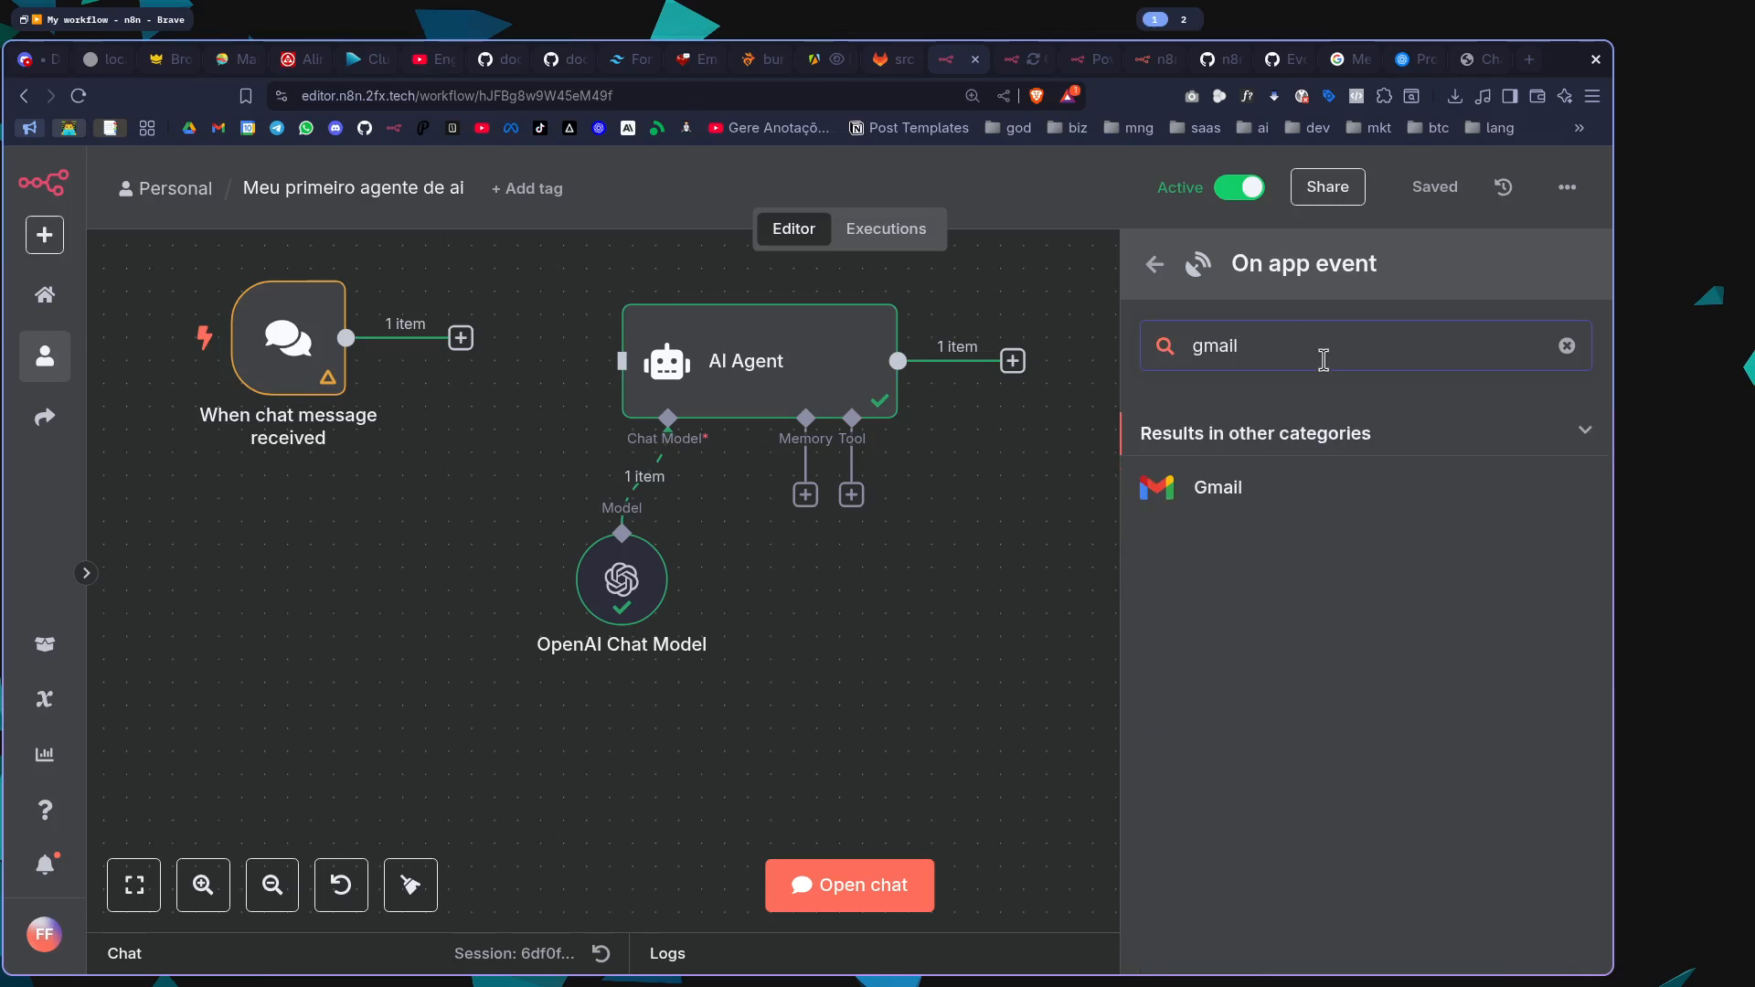
click(1276, 505)
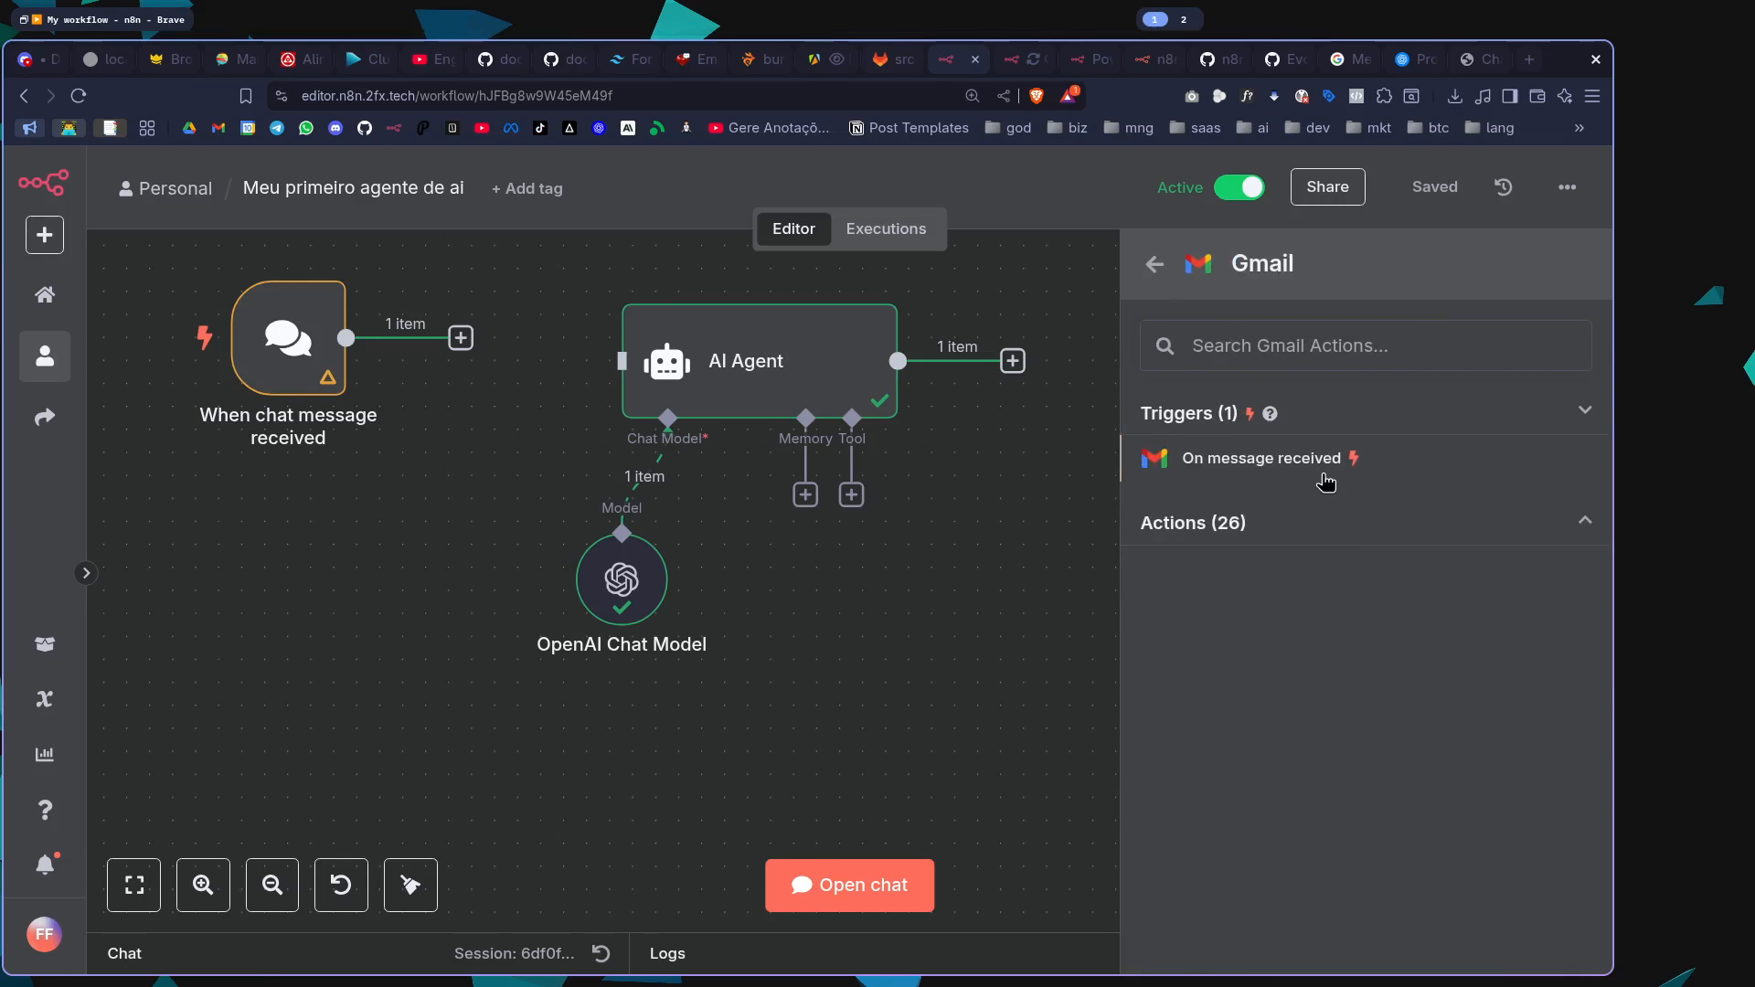
click(1325, 481)
click(1270, 190)
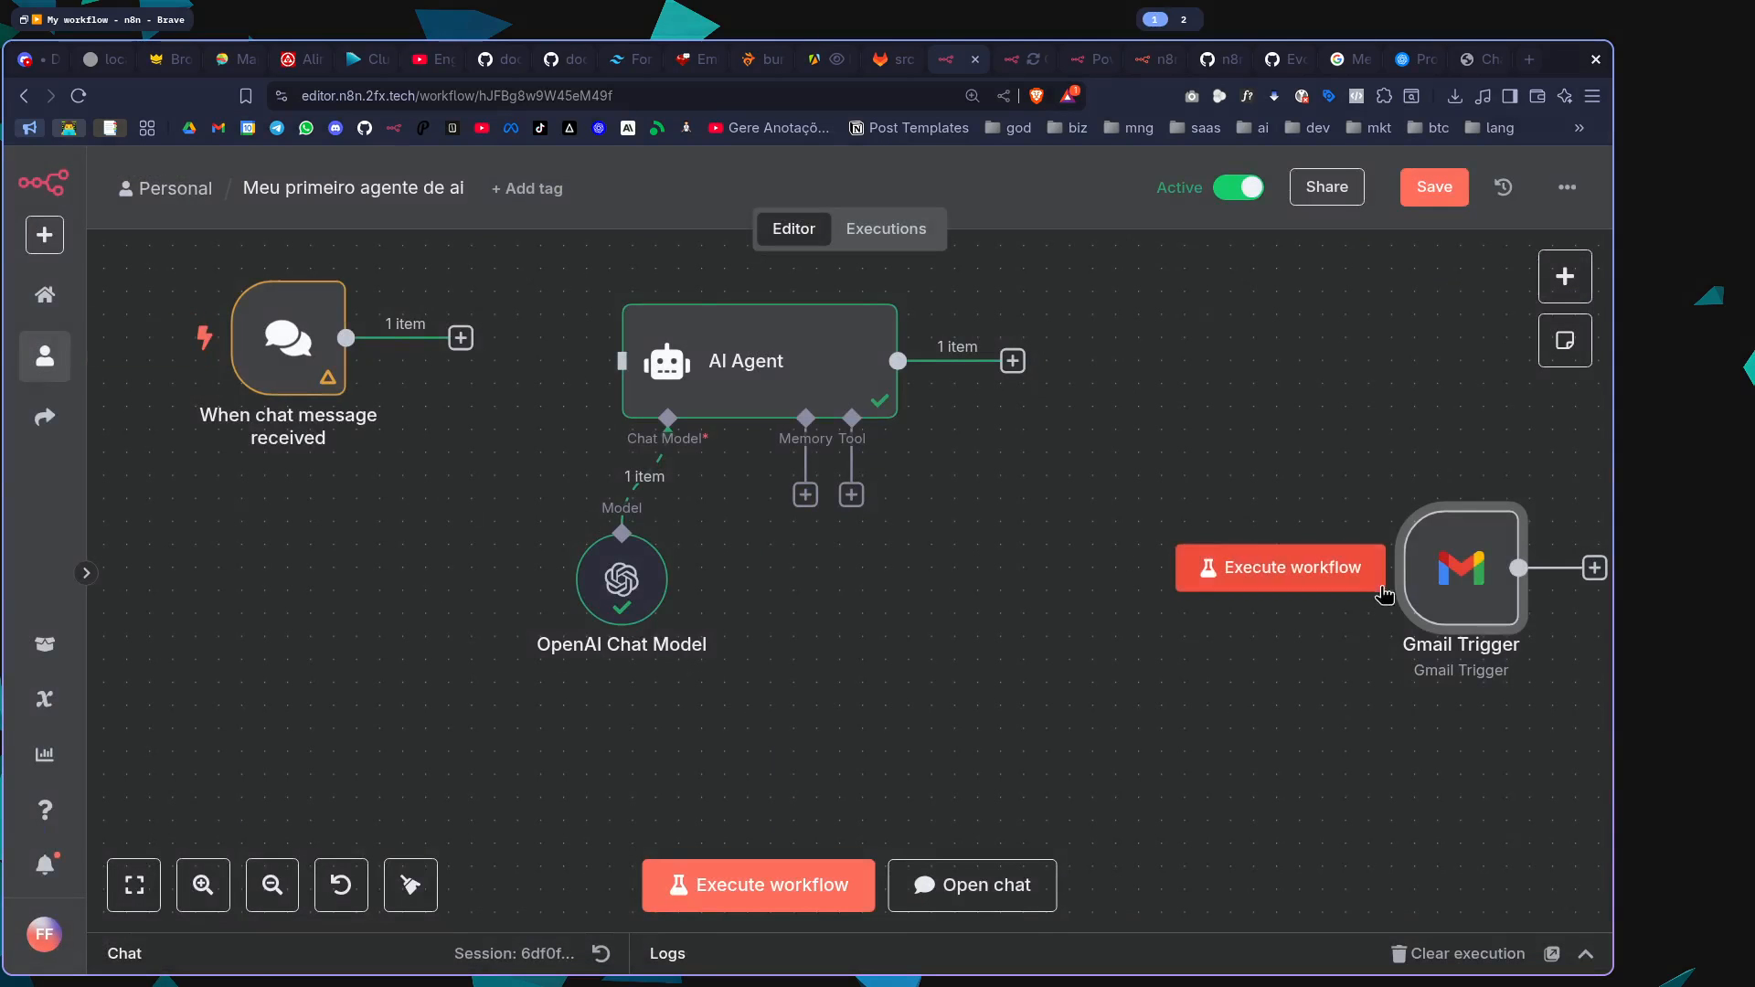
Place the Gmail Trigger below the chat trigger and connect both triggers to the AI Agent's input
drag(1444, 591, 285, 596)
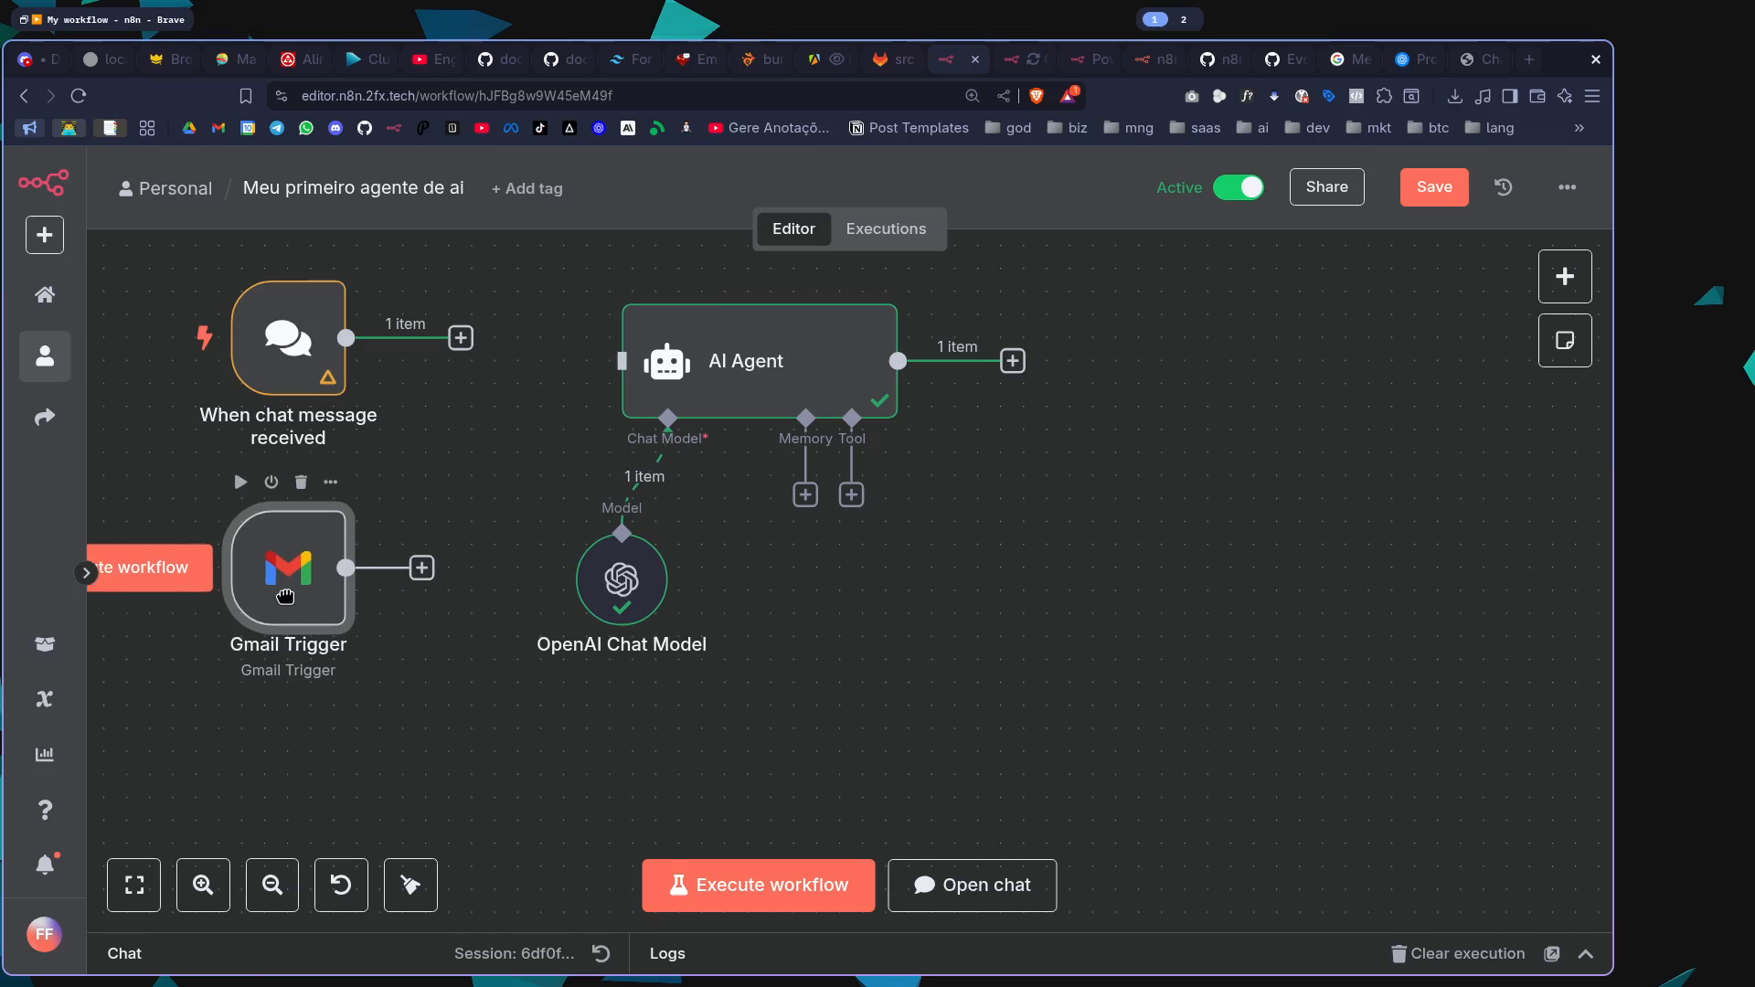
double_click(306, 582)
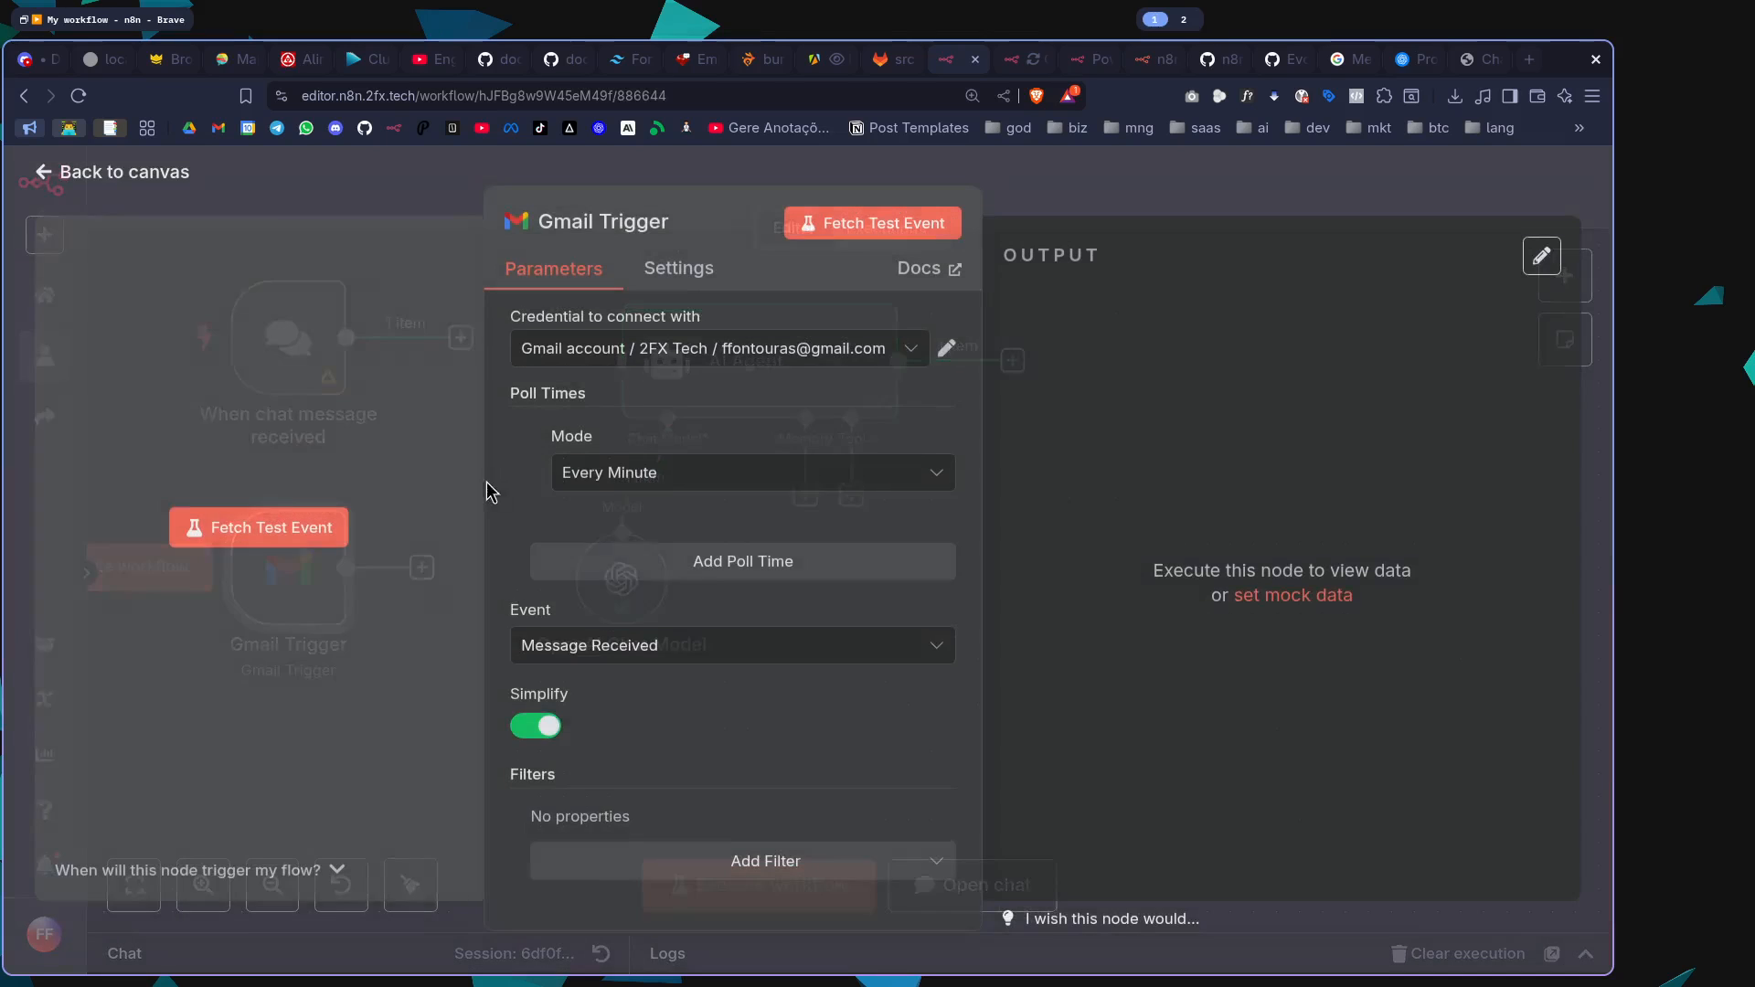
click(490, 489)
drag(432, 574, 620, 362)
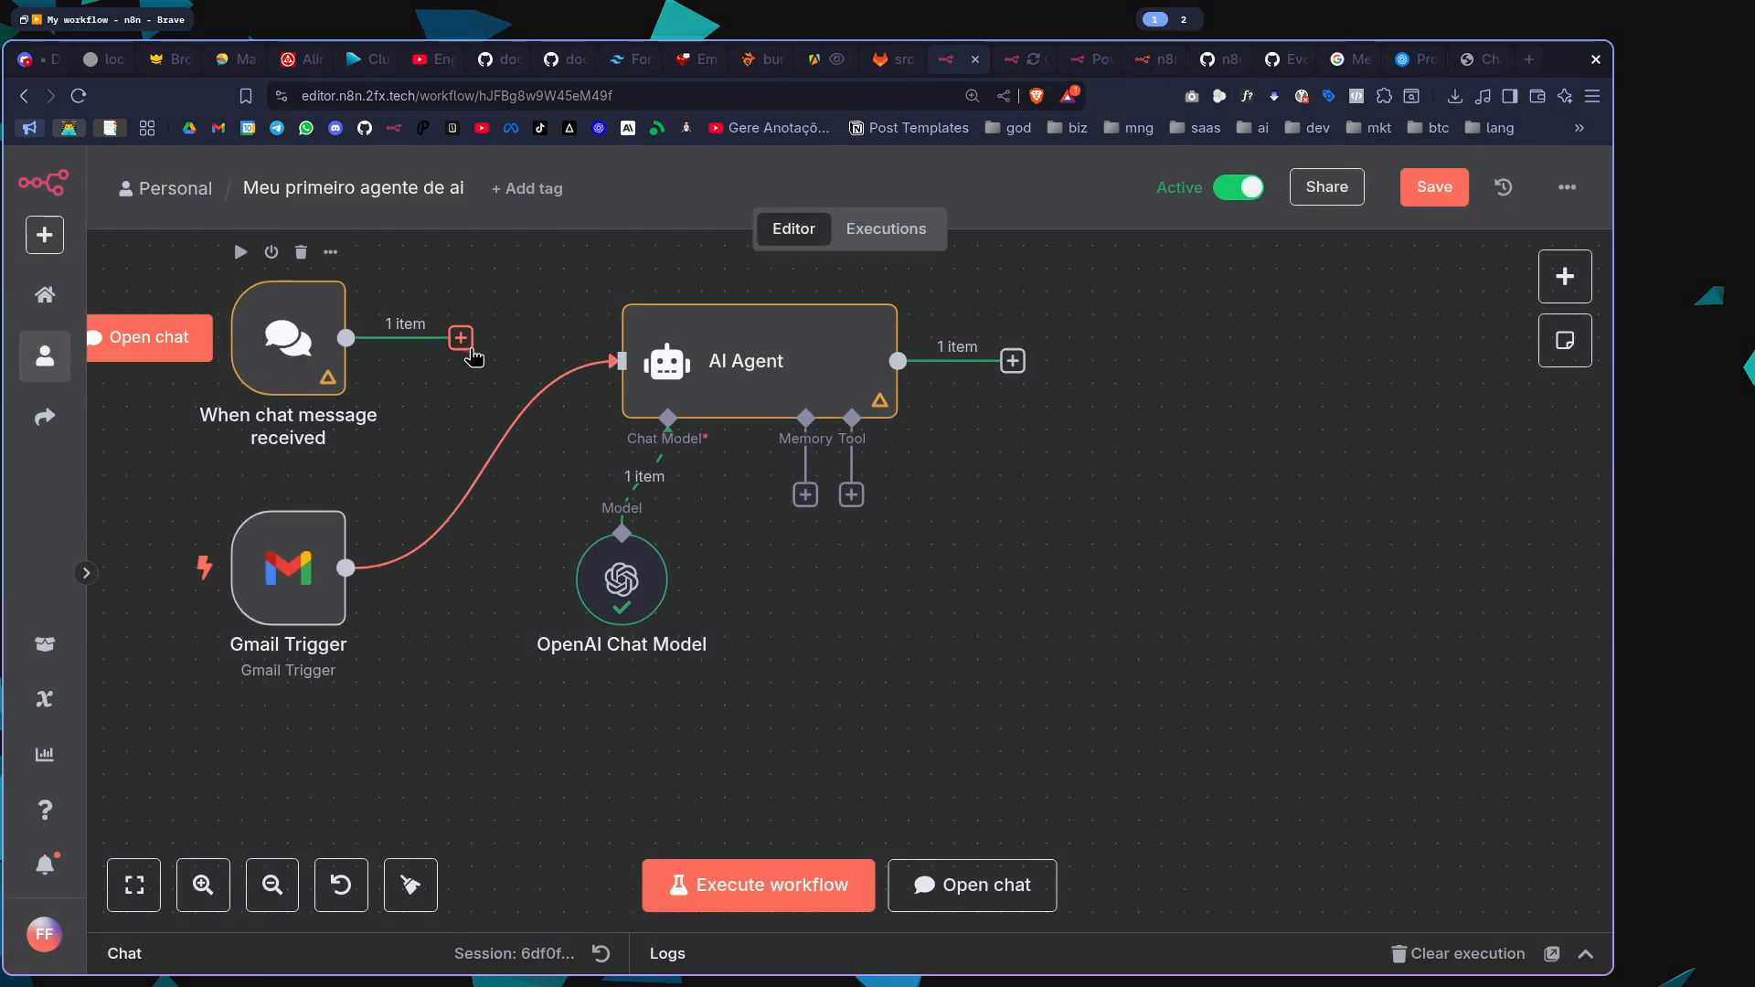
Add the Telegram action "Get a chat" to the workflow and return to the canvas without configuring it
scroll(692, 656, down, 3)
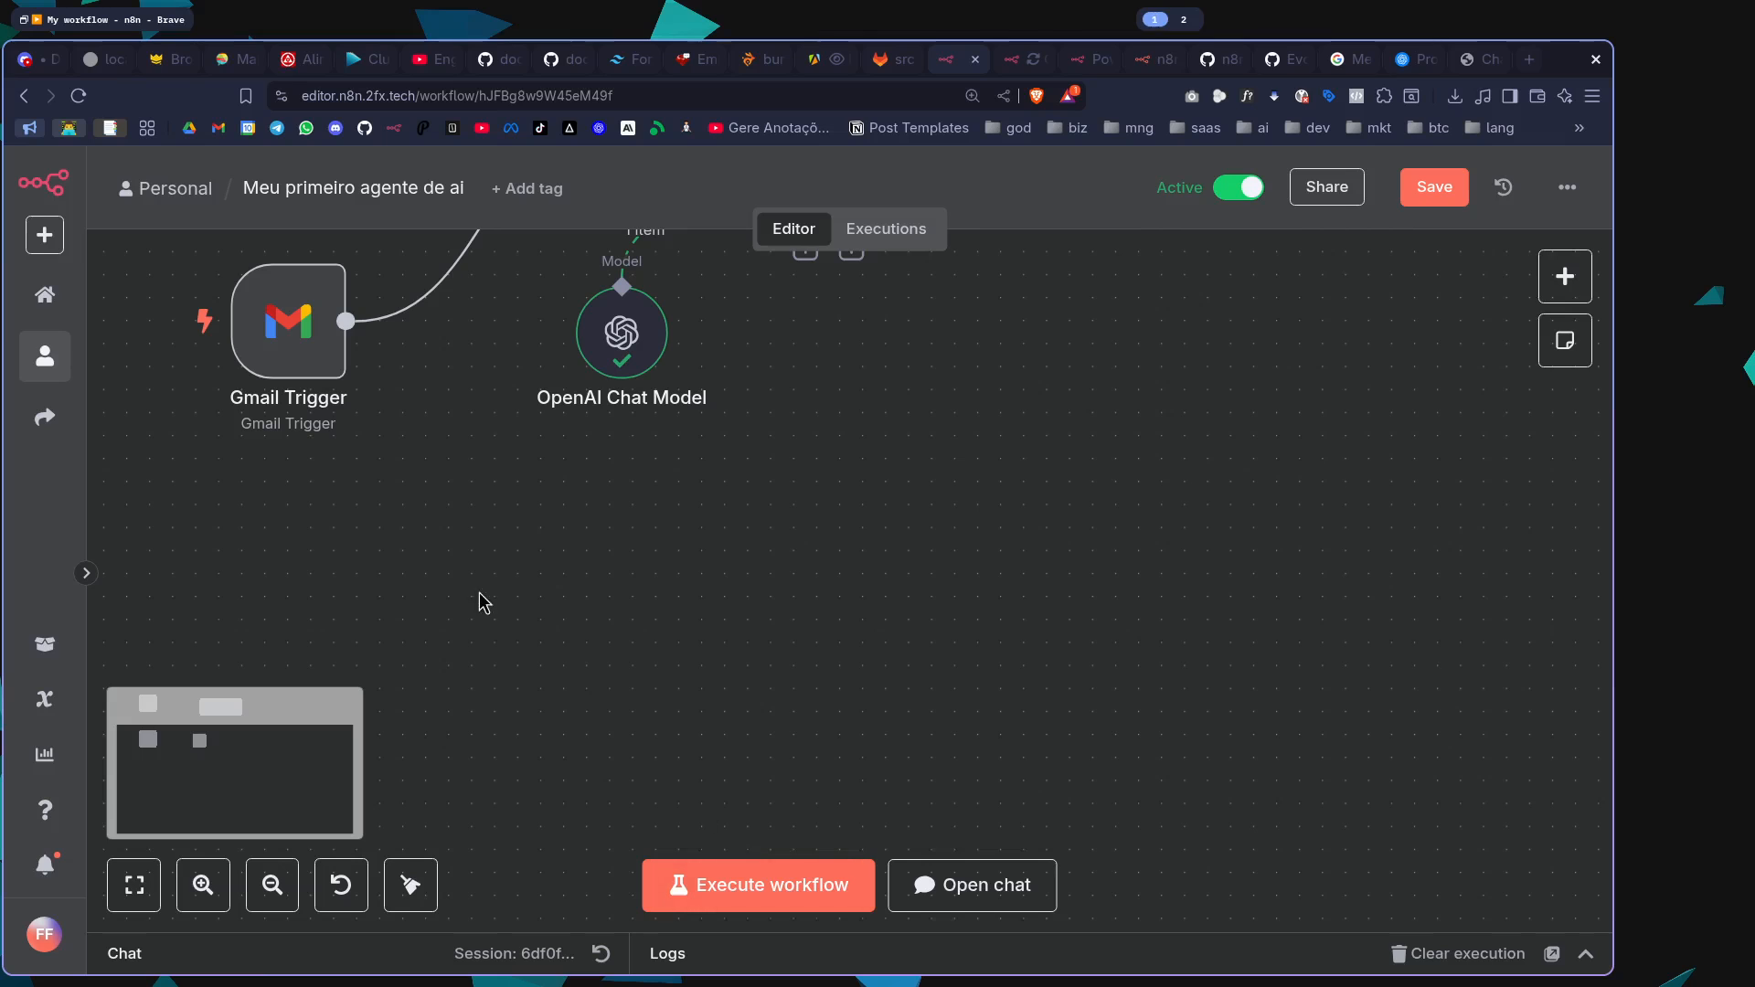
click(1565, 276)
click(1307, 569)
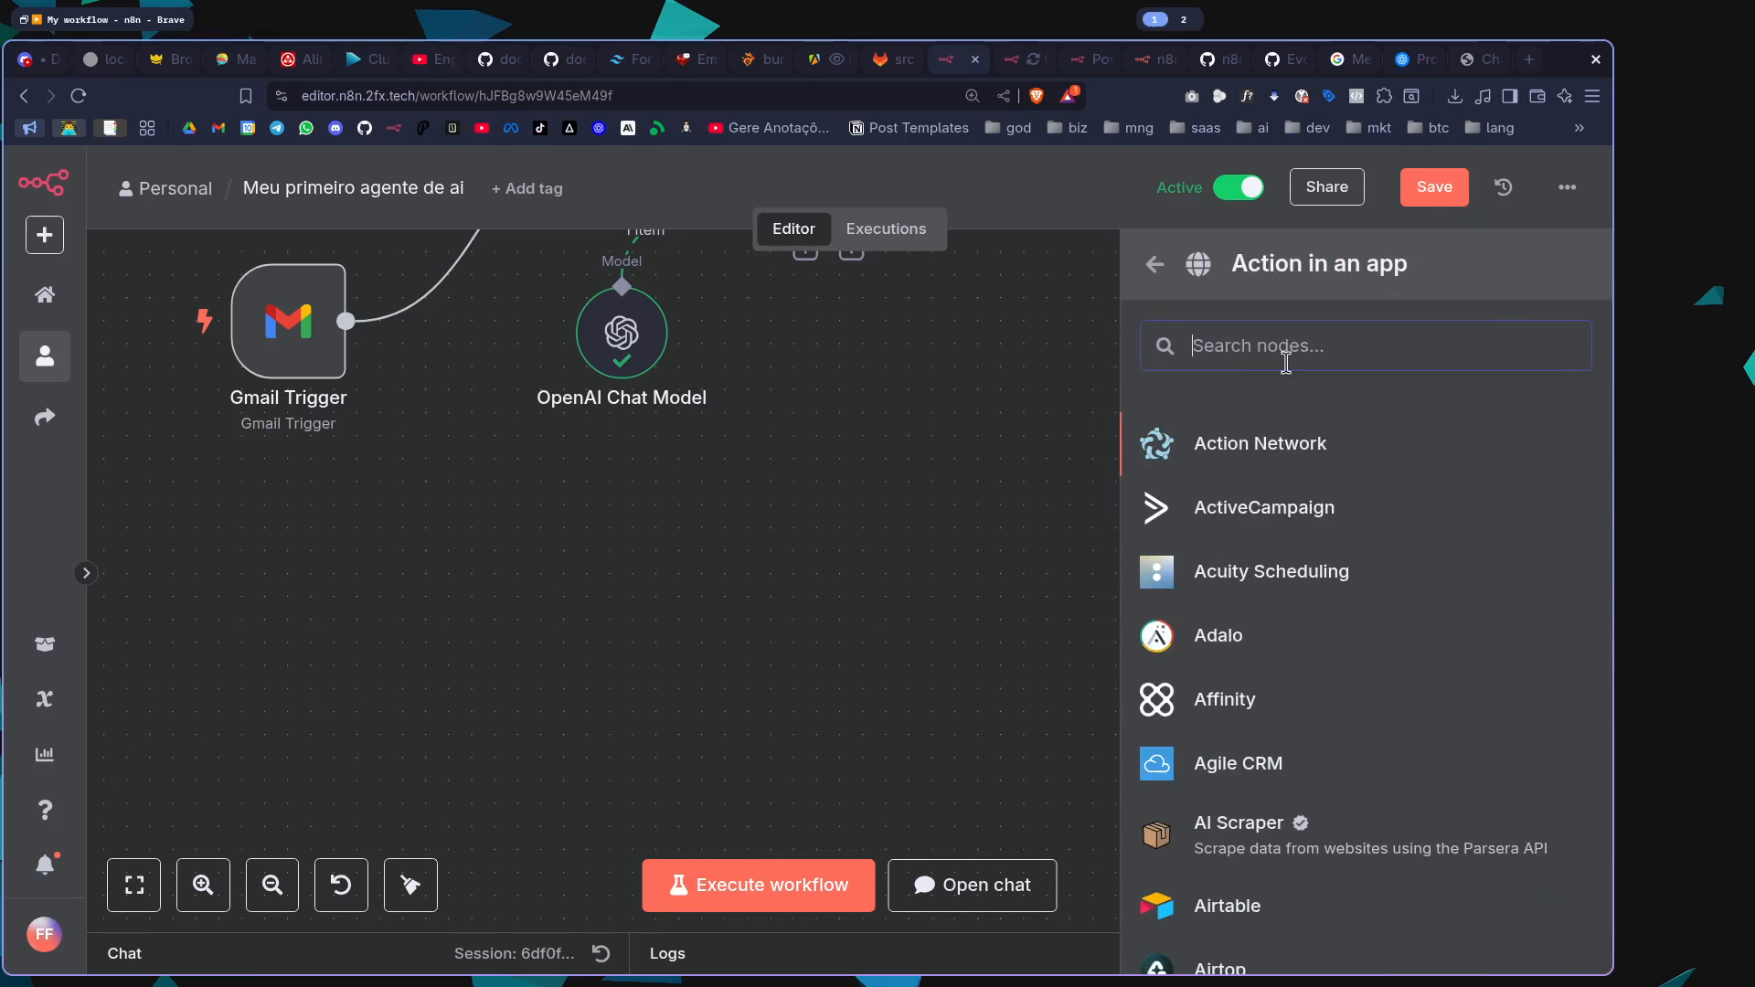
text(tele)
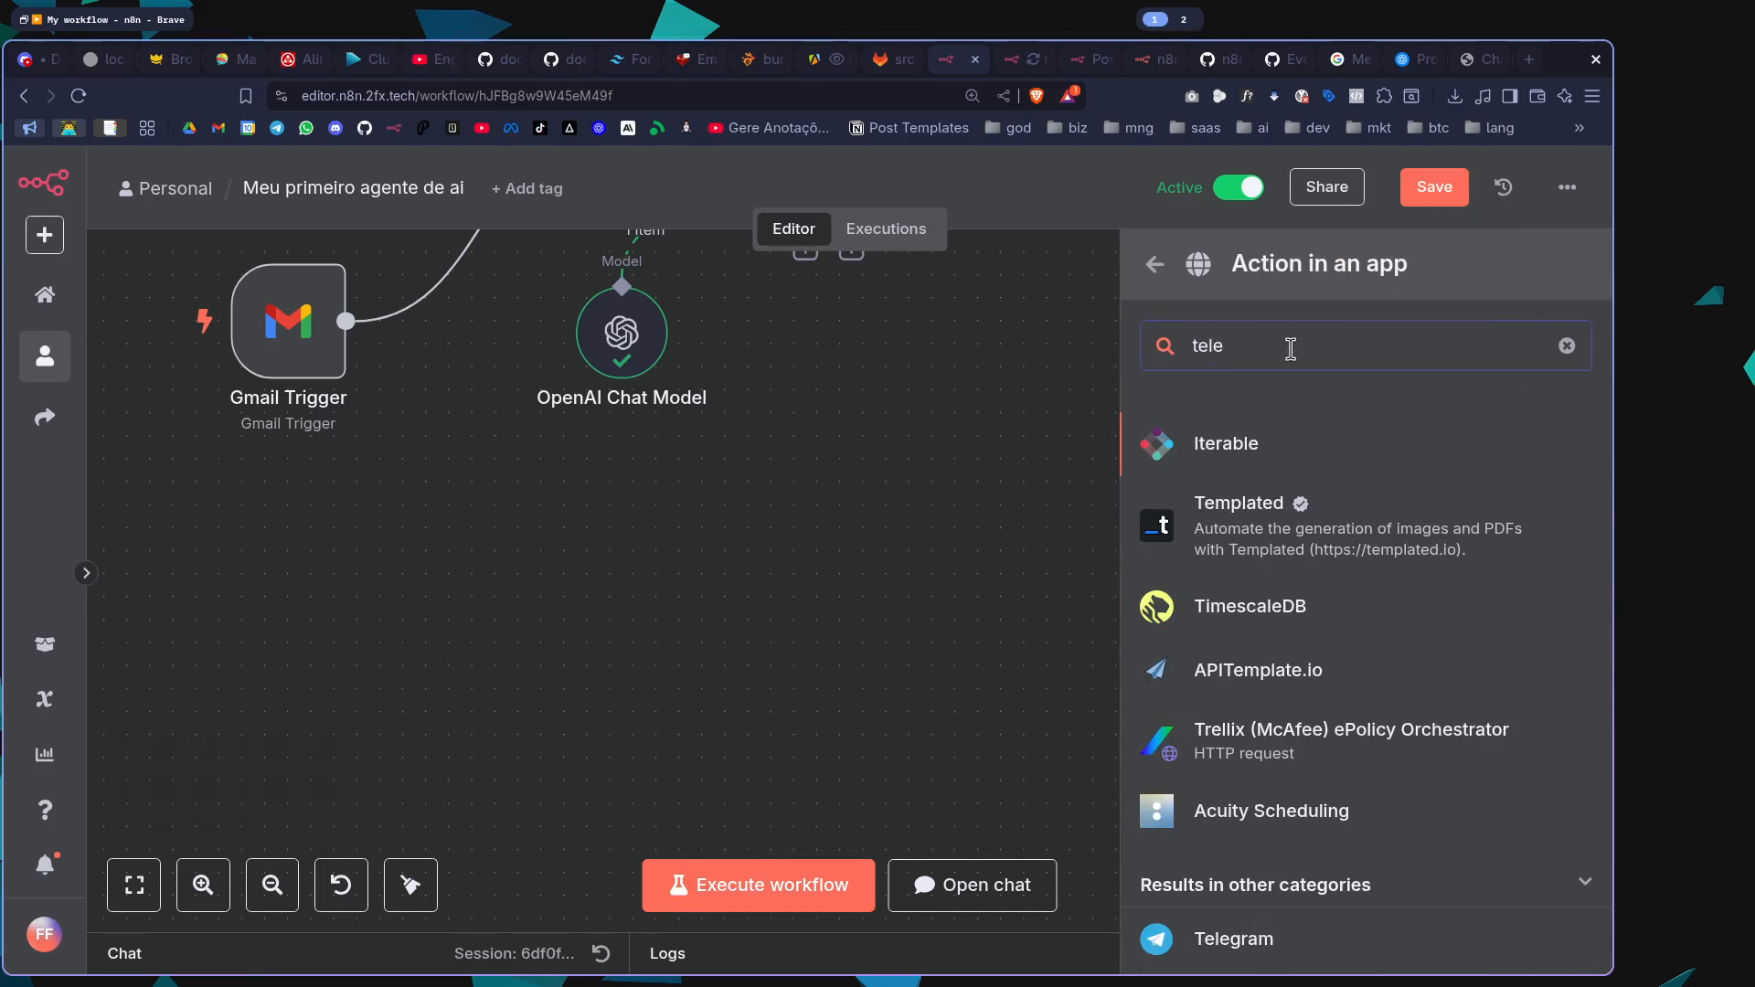
click(1255, 946)
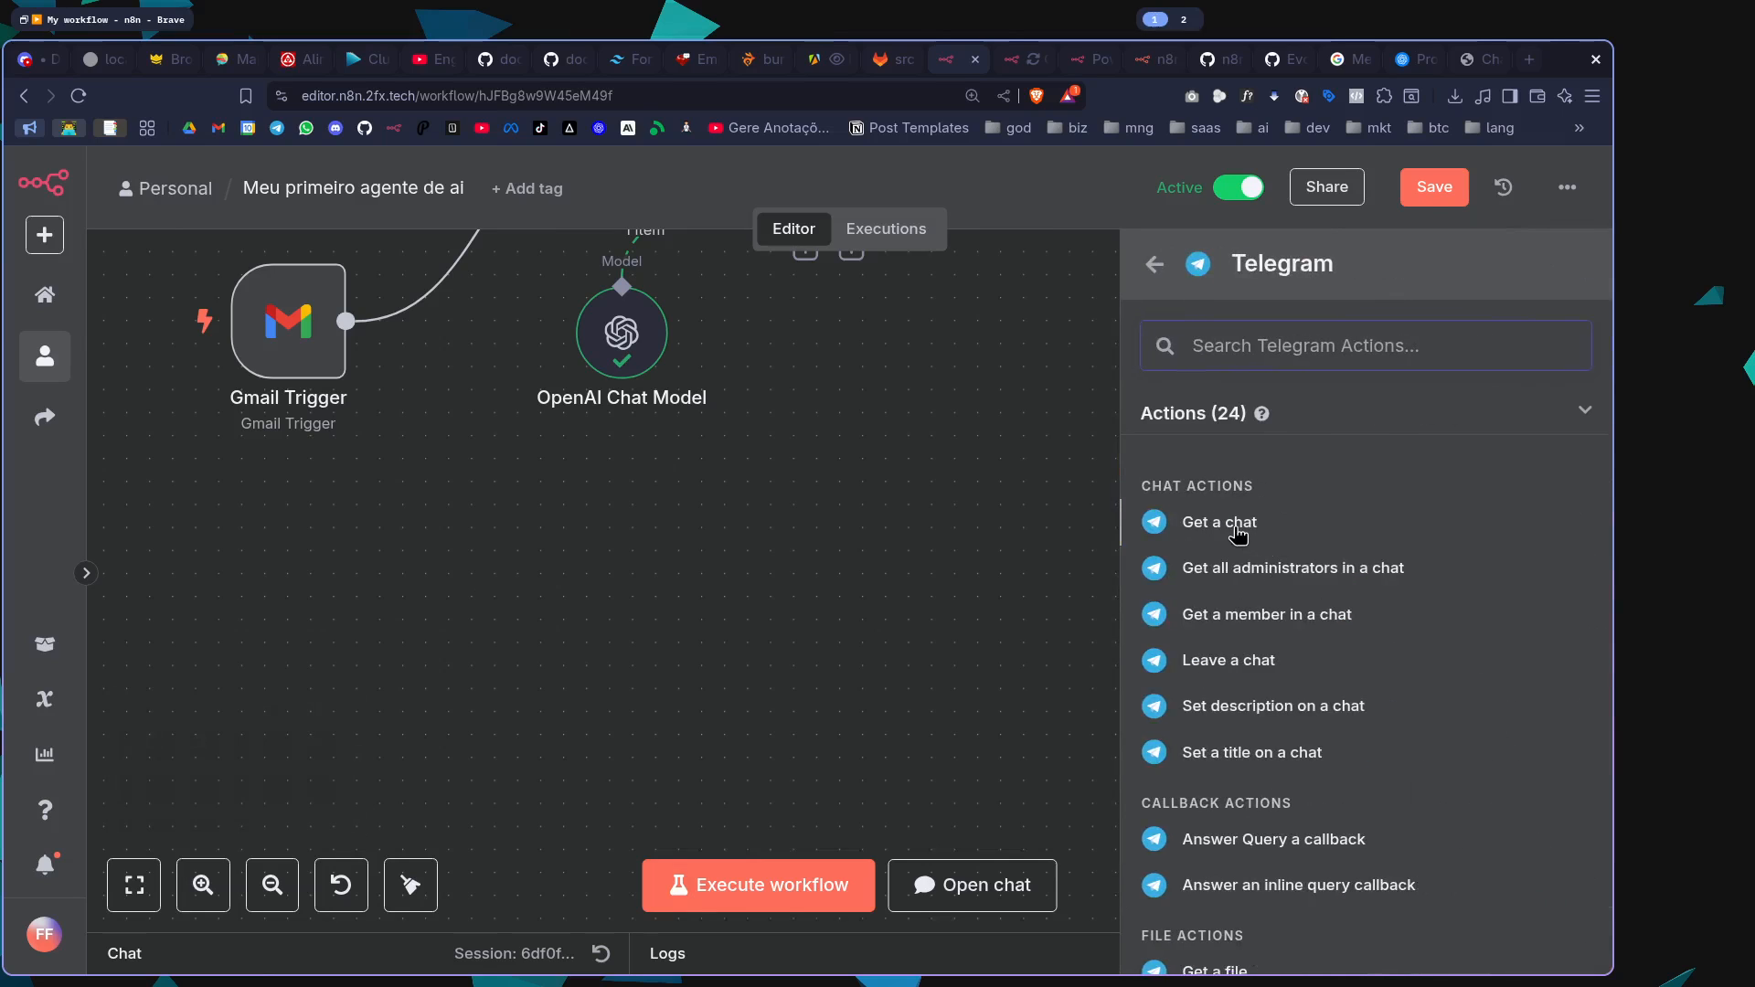
key(Return)
key(Escape)
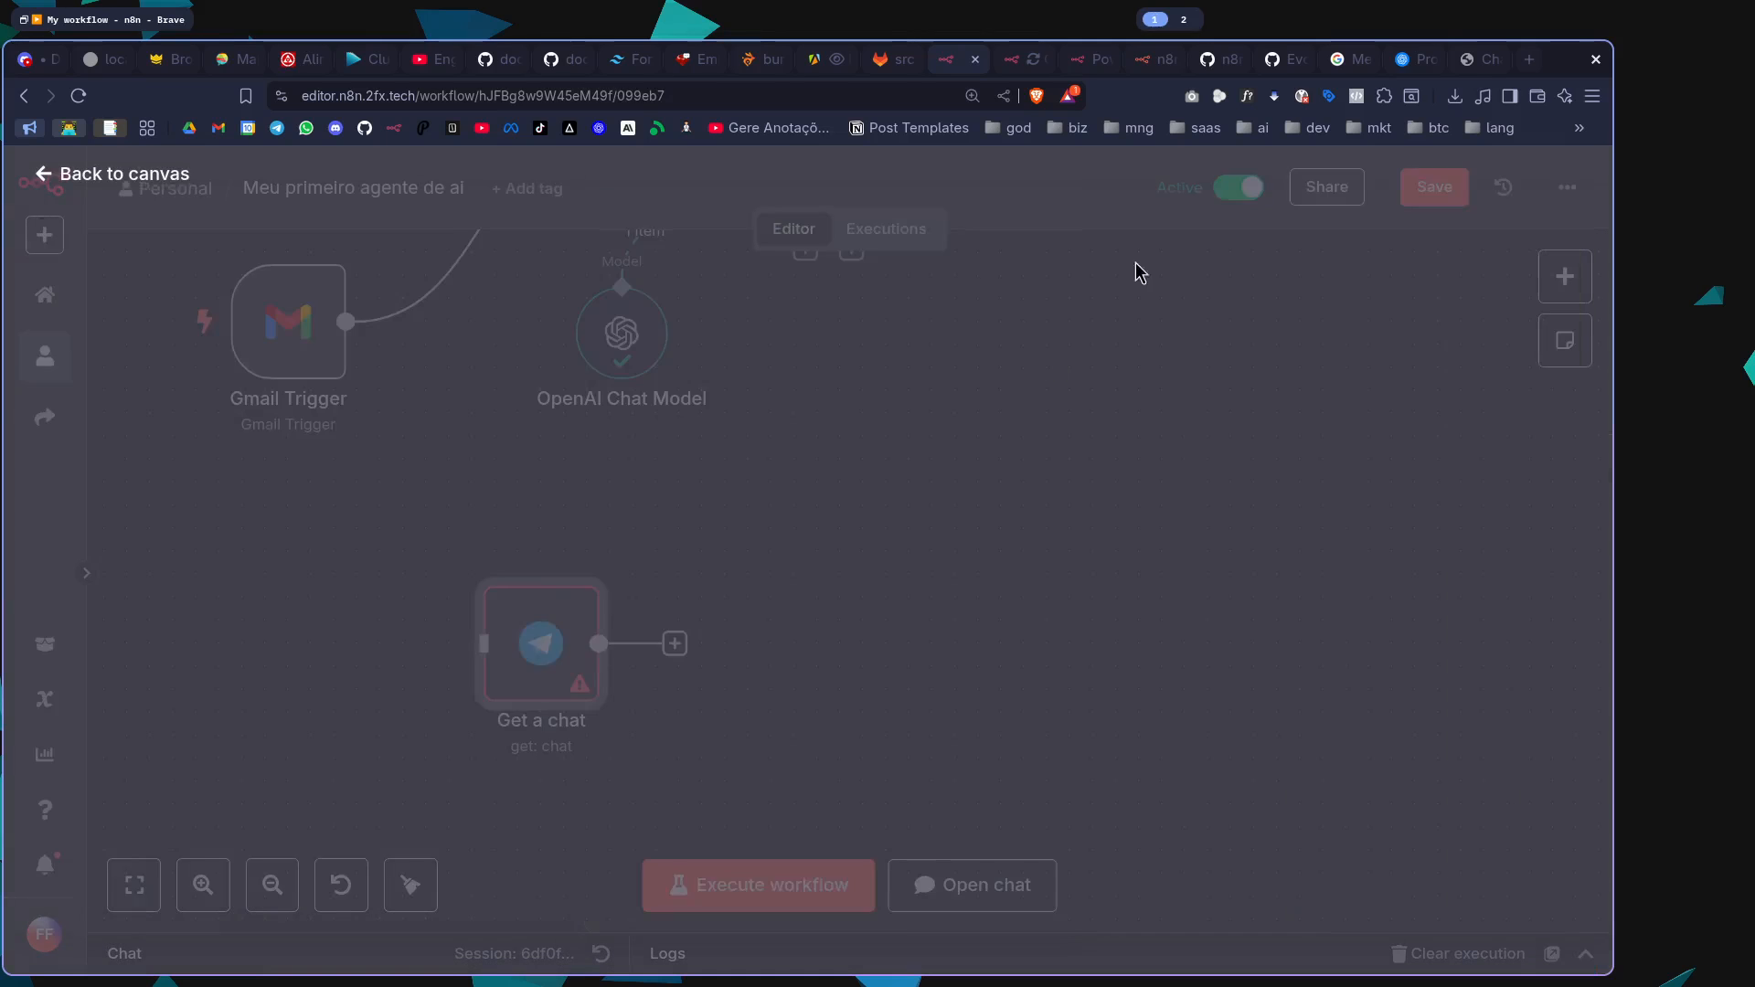
Place the Telegram "Get a chat" node below the Gmail Trigger and connect its output to the AI Agent's input
scroll(415, 544, up, 4)
scroll(417, 552, down, 1)
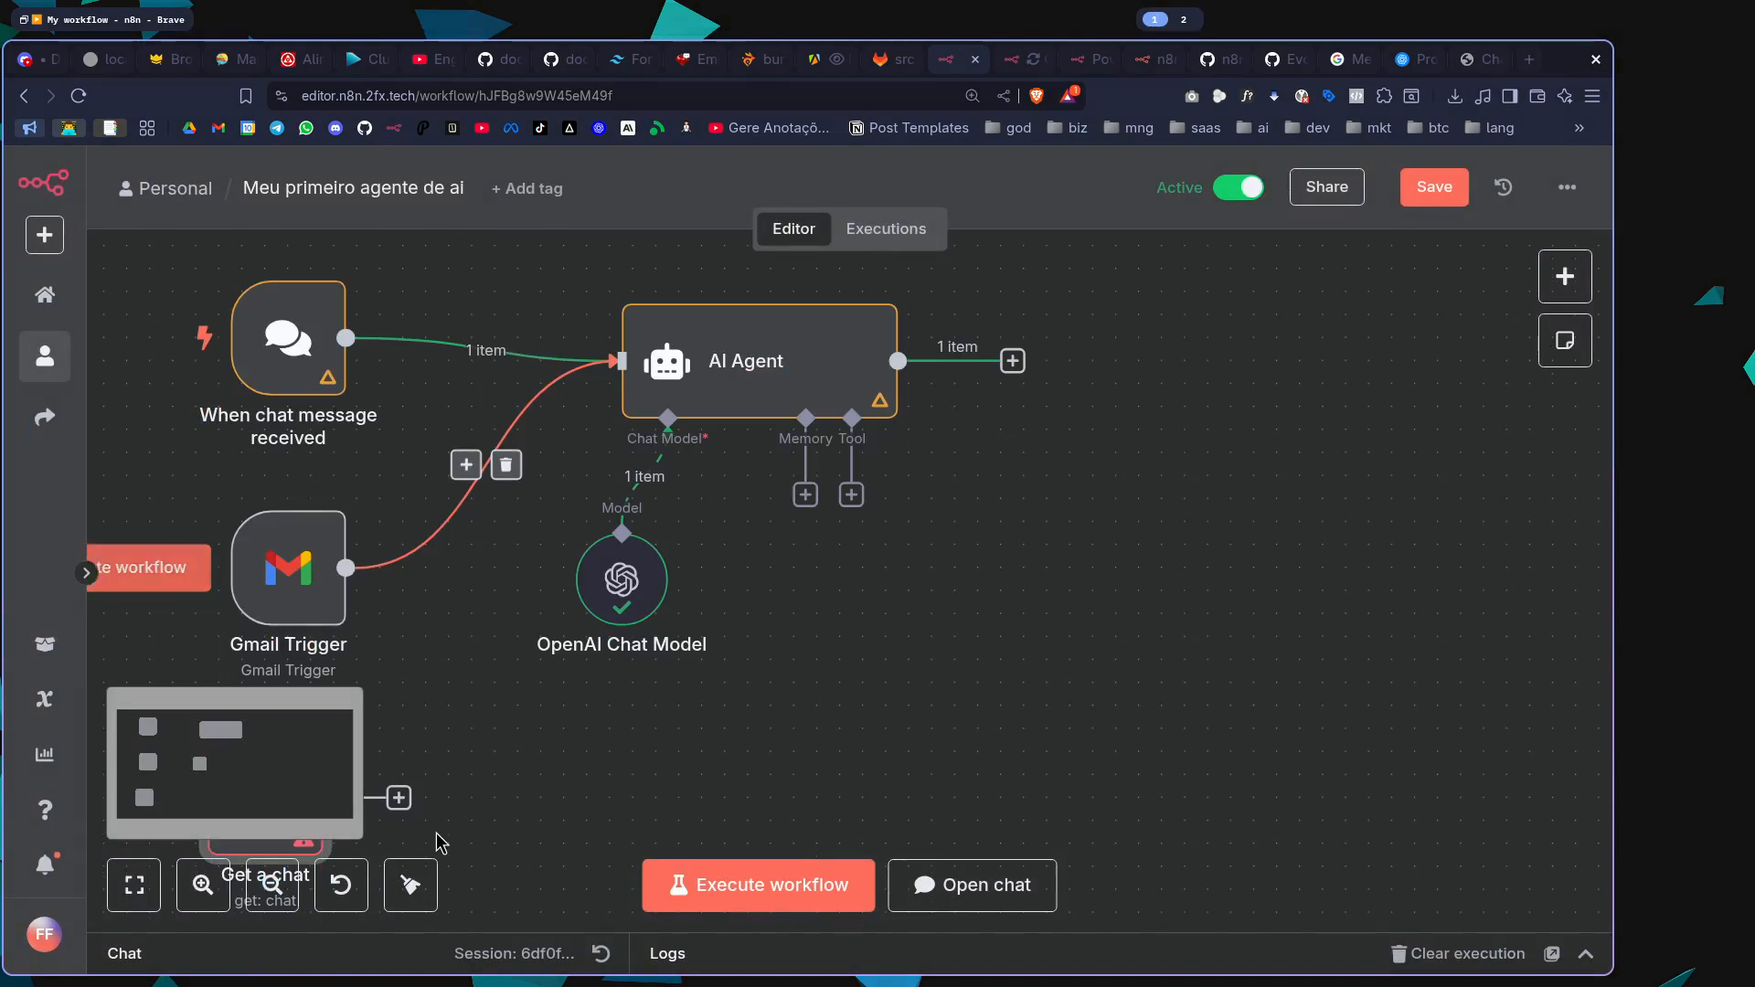
drag(406, 800, 634, 398)
Add the WhatsApp Business Cloud trigger "On messages" to the workflow and return to the canvas
scroll(1142, 521, down, 3)
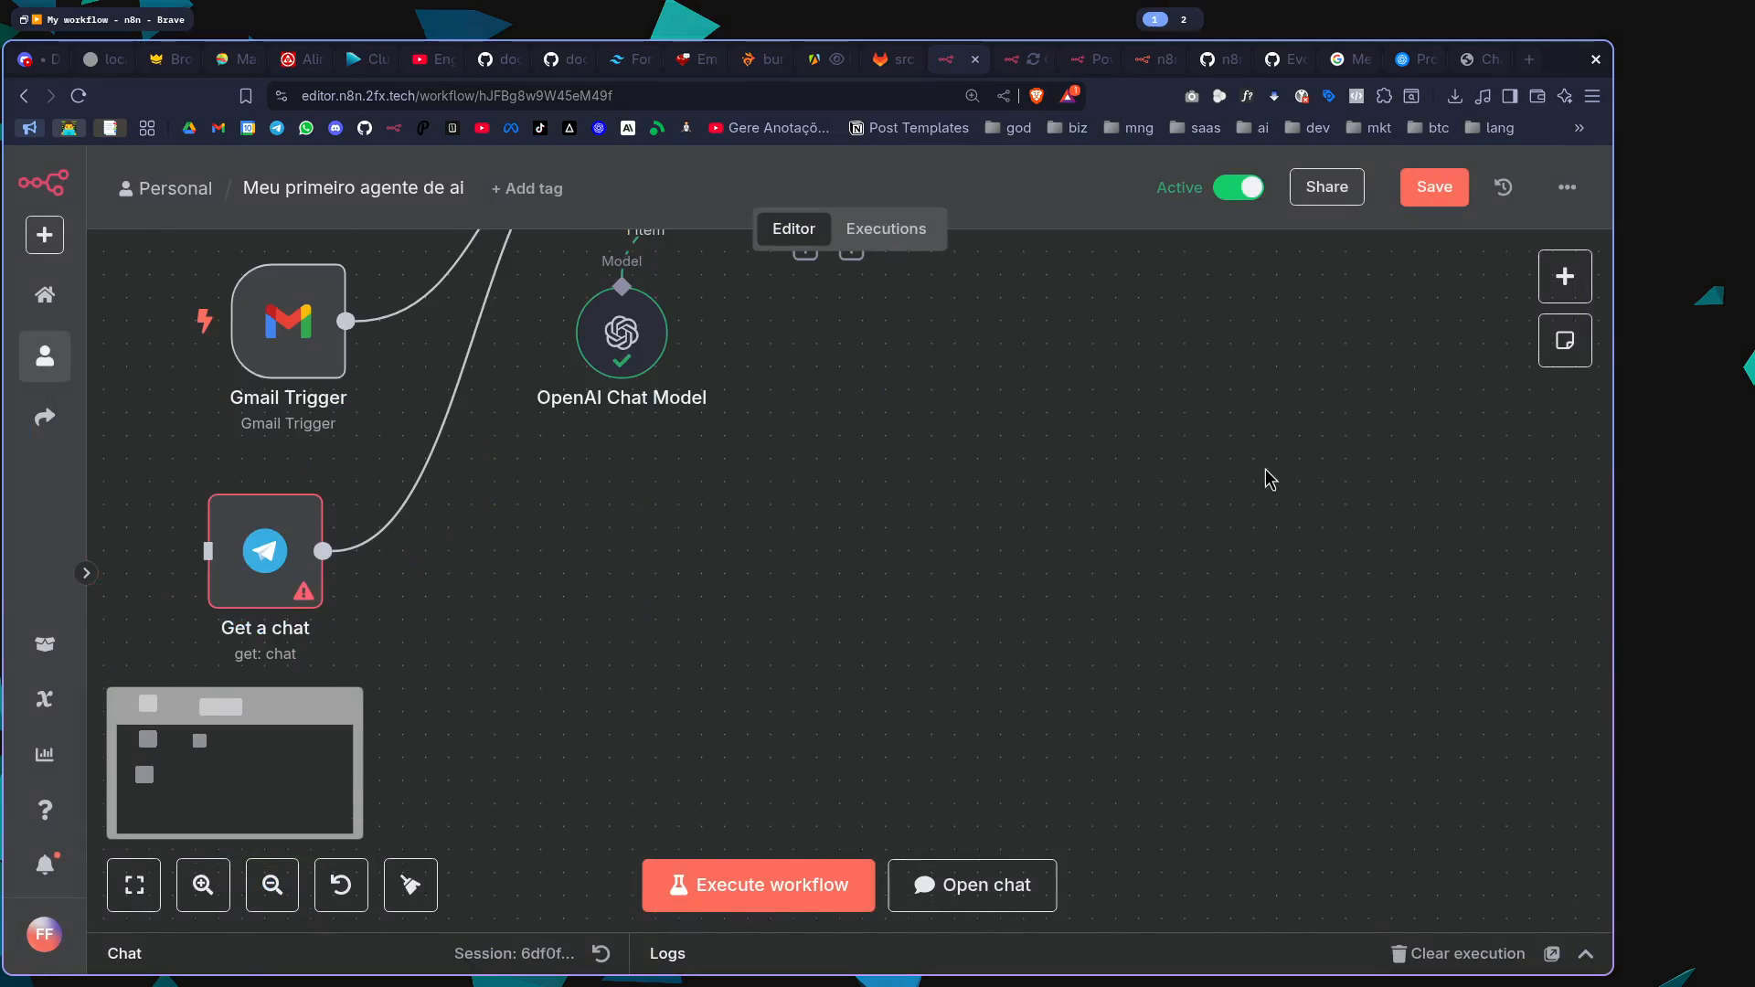
click(1565, 276)
text(what)
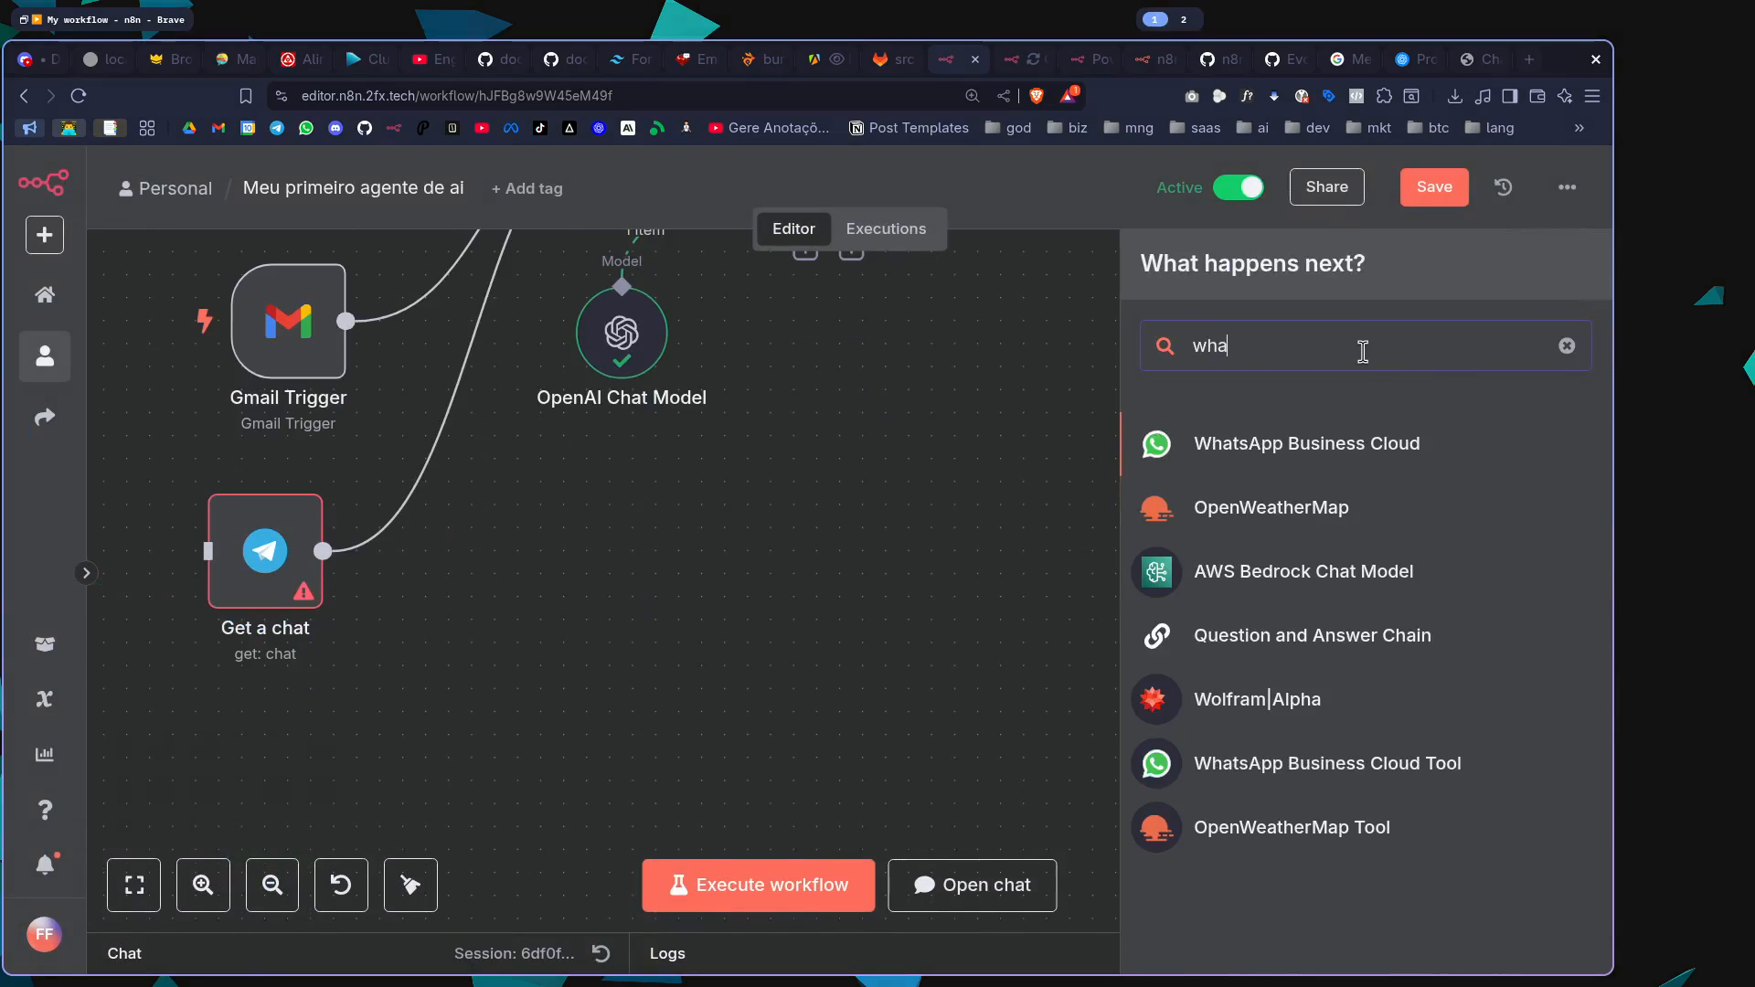
click(1349, 457)
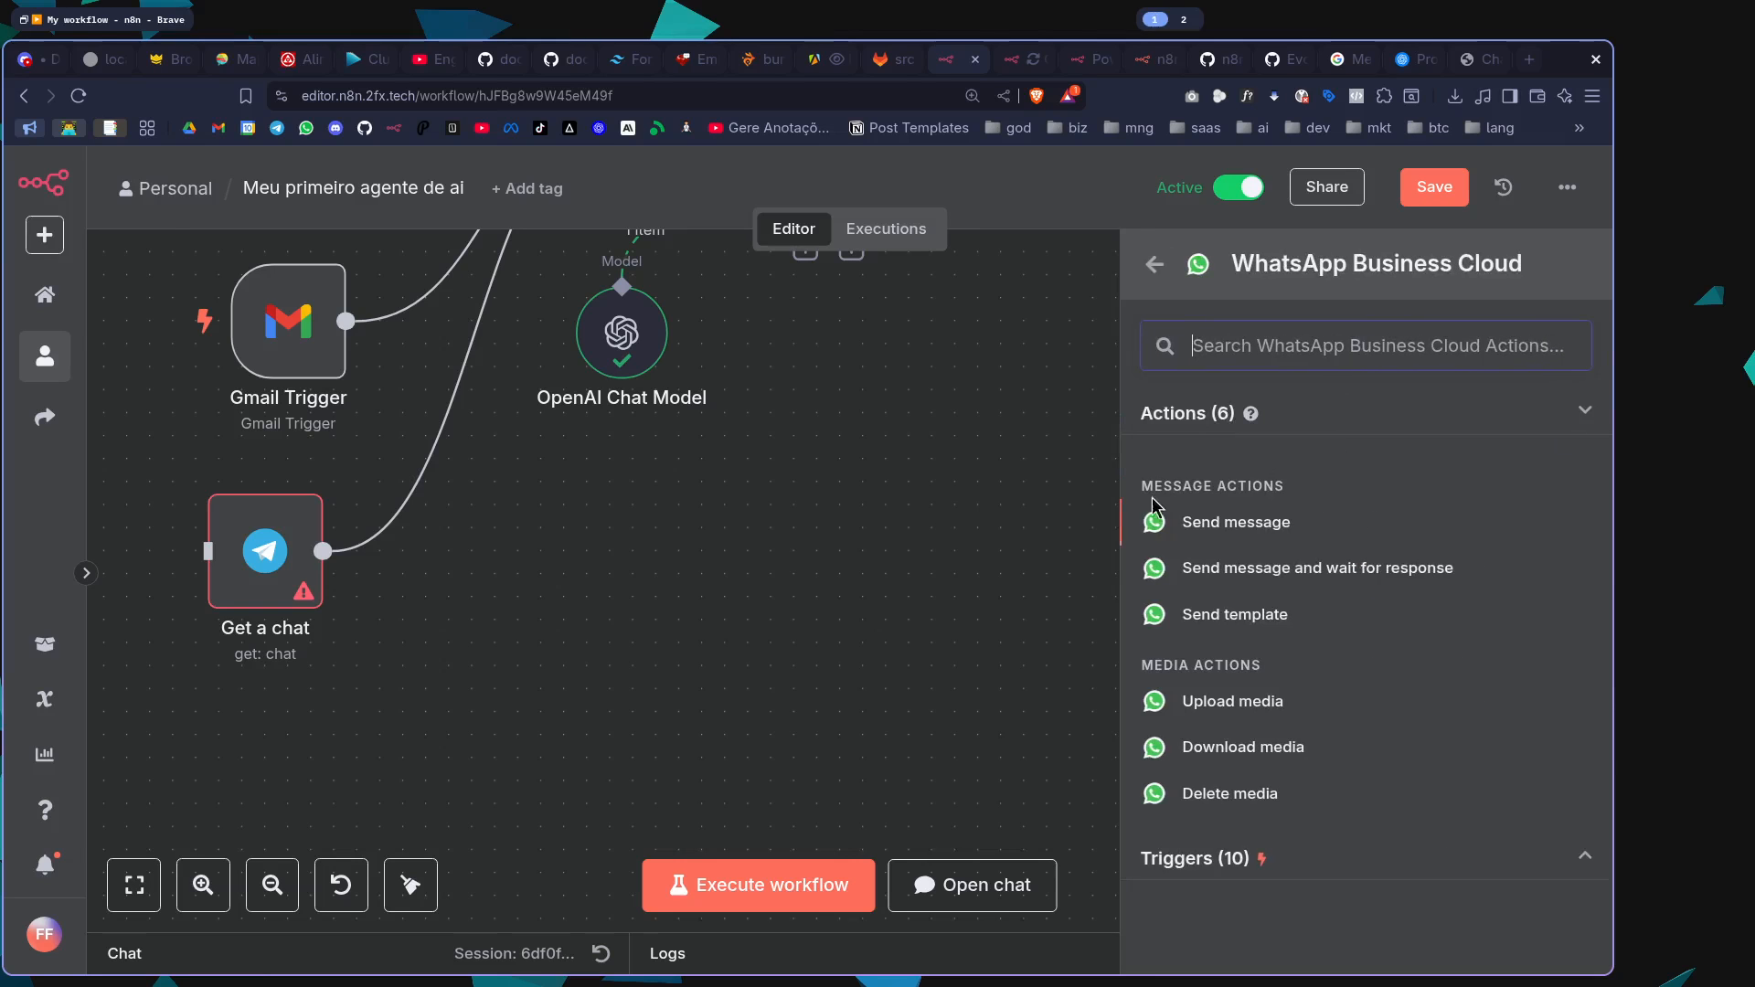
click(1229, 857)
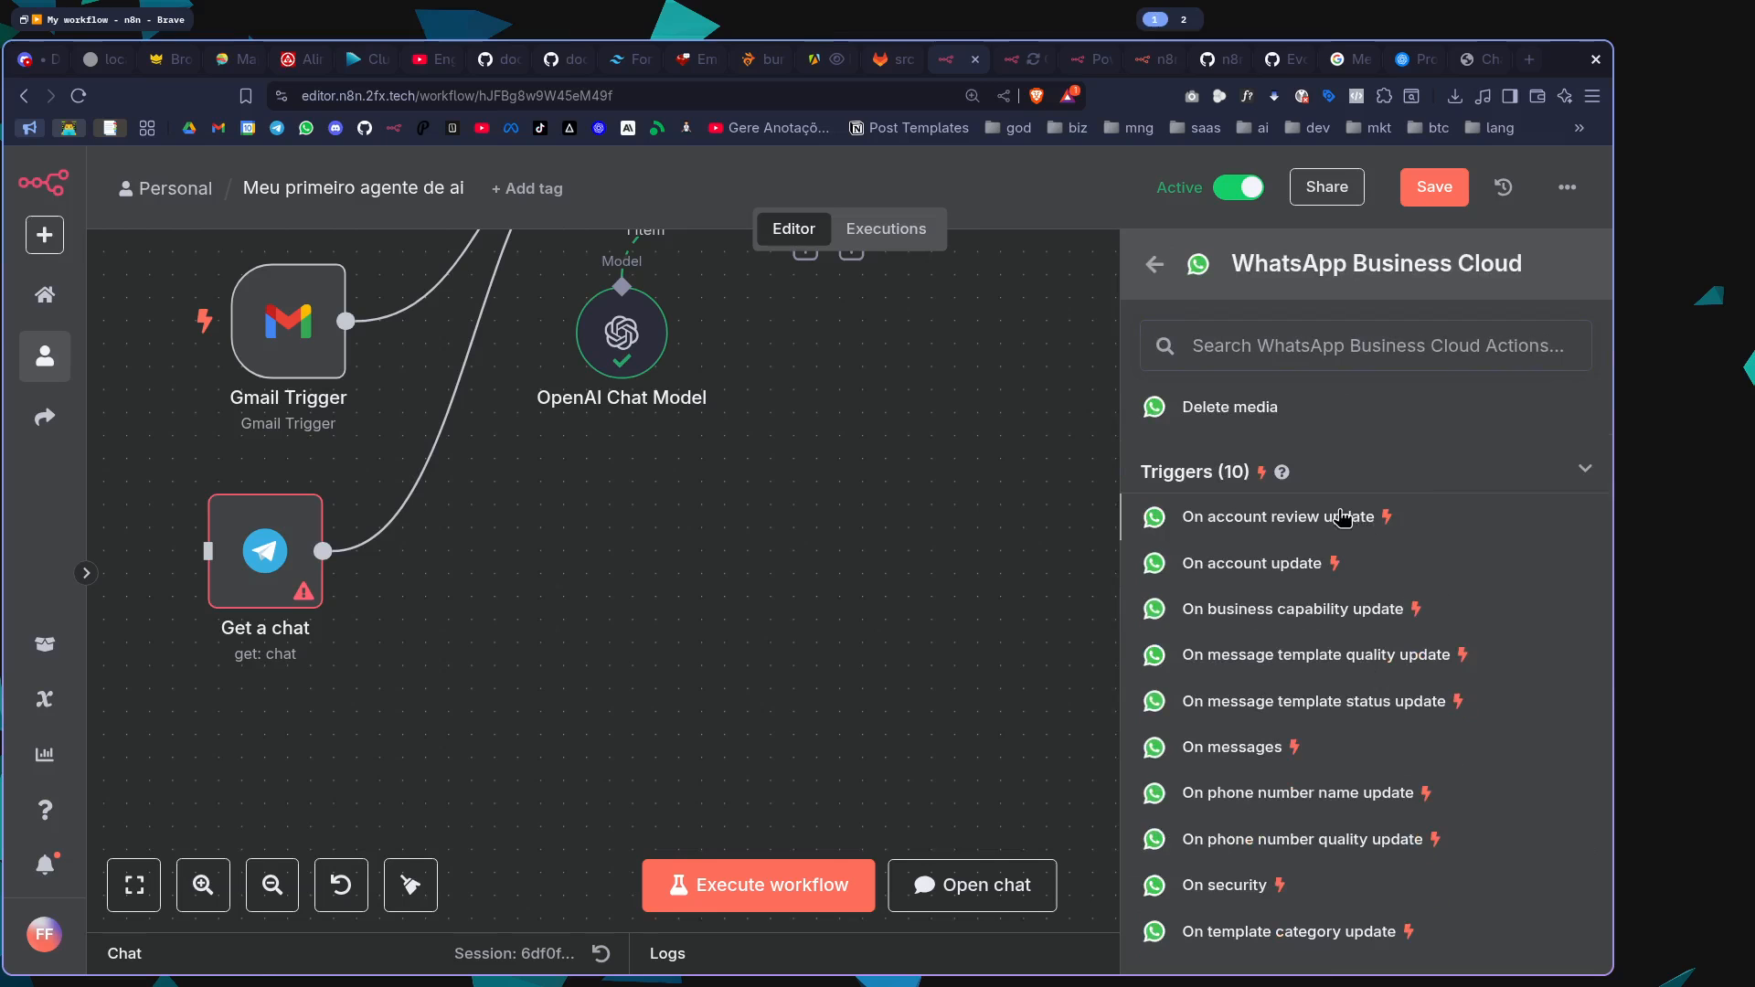
click(1243, 749)
key(Escape)
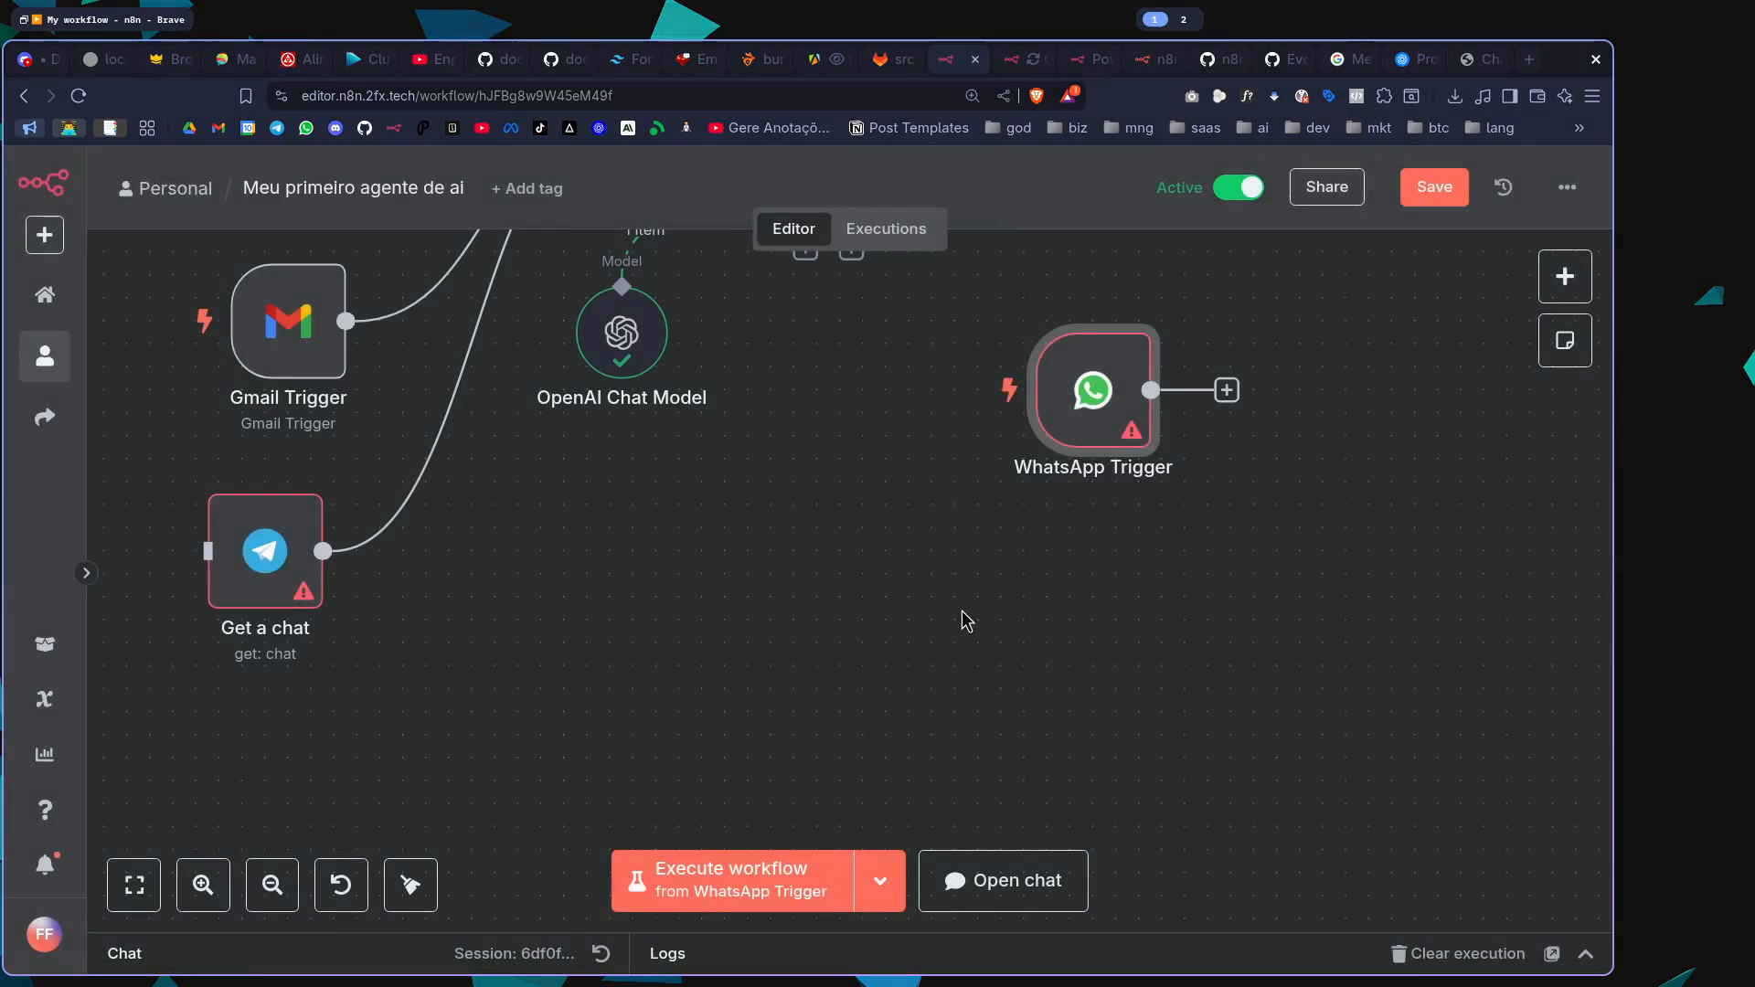
Place the WhatsApp Trigger below the Telegram node and align the Gmail, Telegram and WhatsApp nodes in one column
drag(1092, 390, 265, 734)
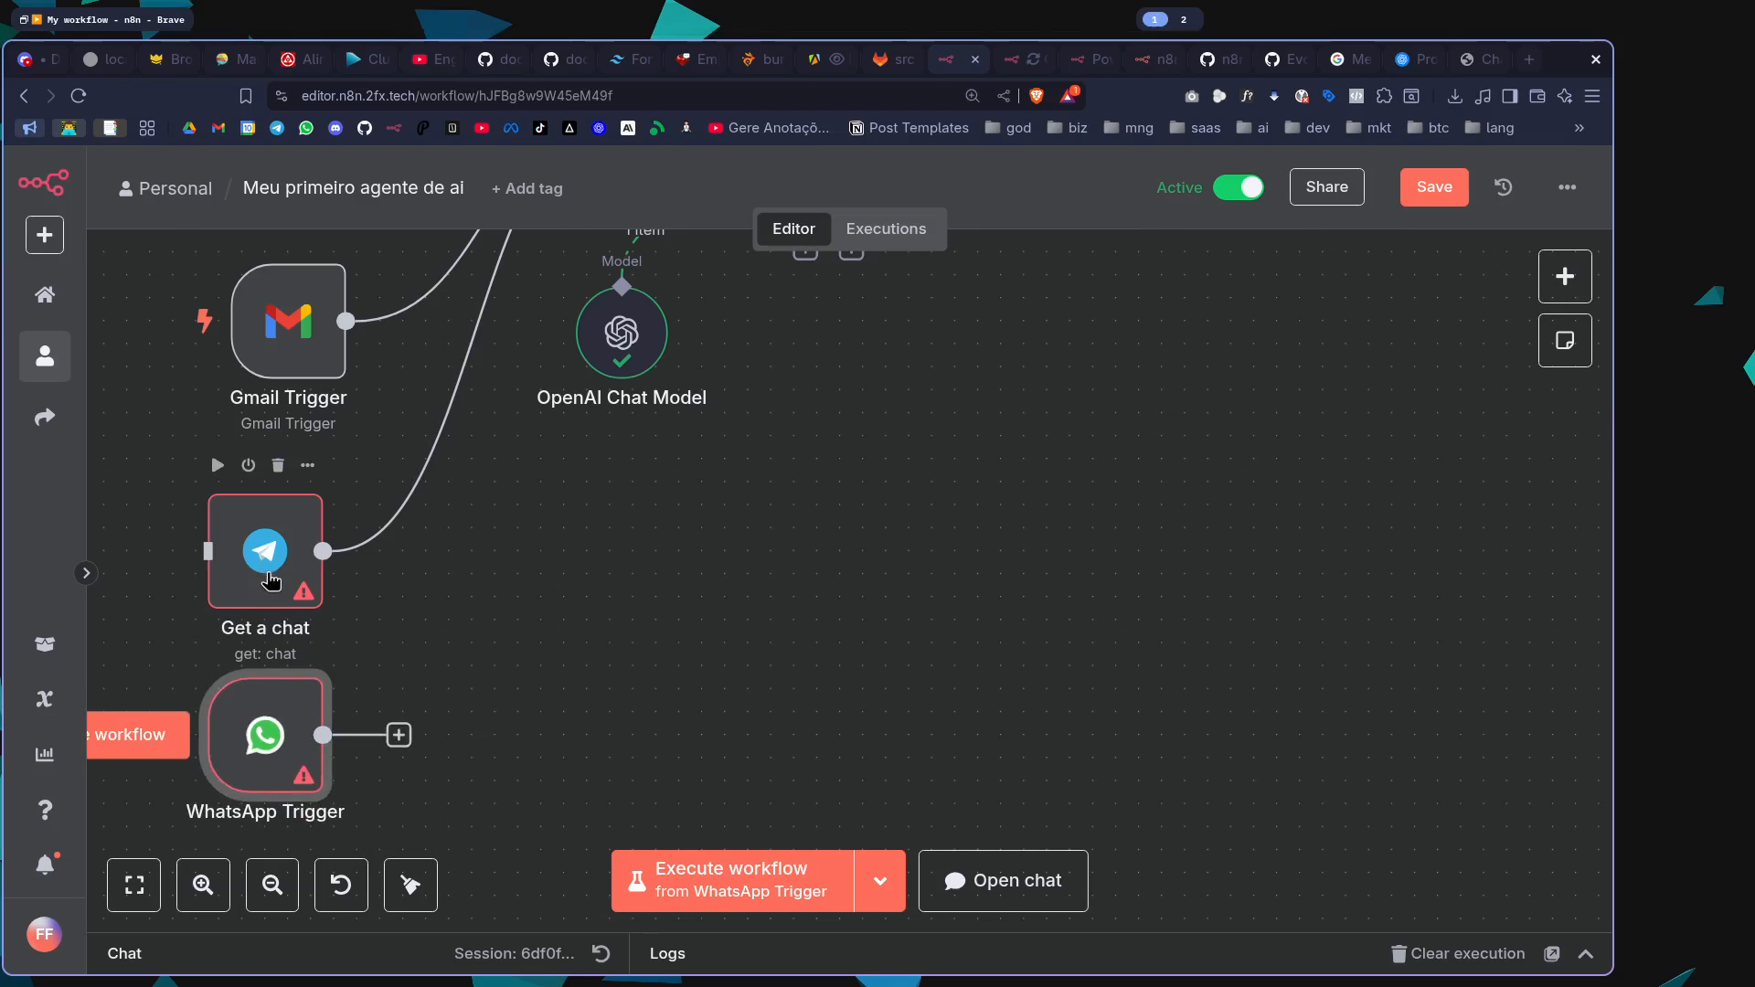
scroll(322, 417, up, 3)
drag(305, 576, 305, 553)
scroll(446, 661, down, 2)
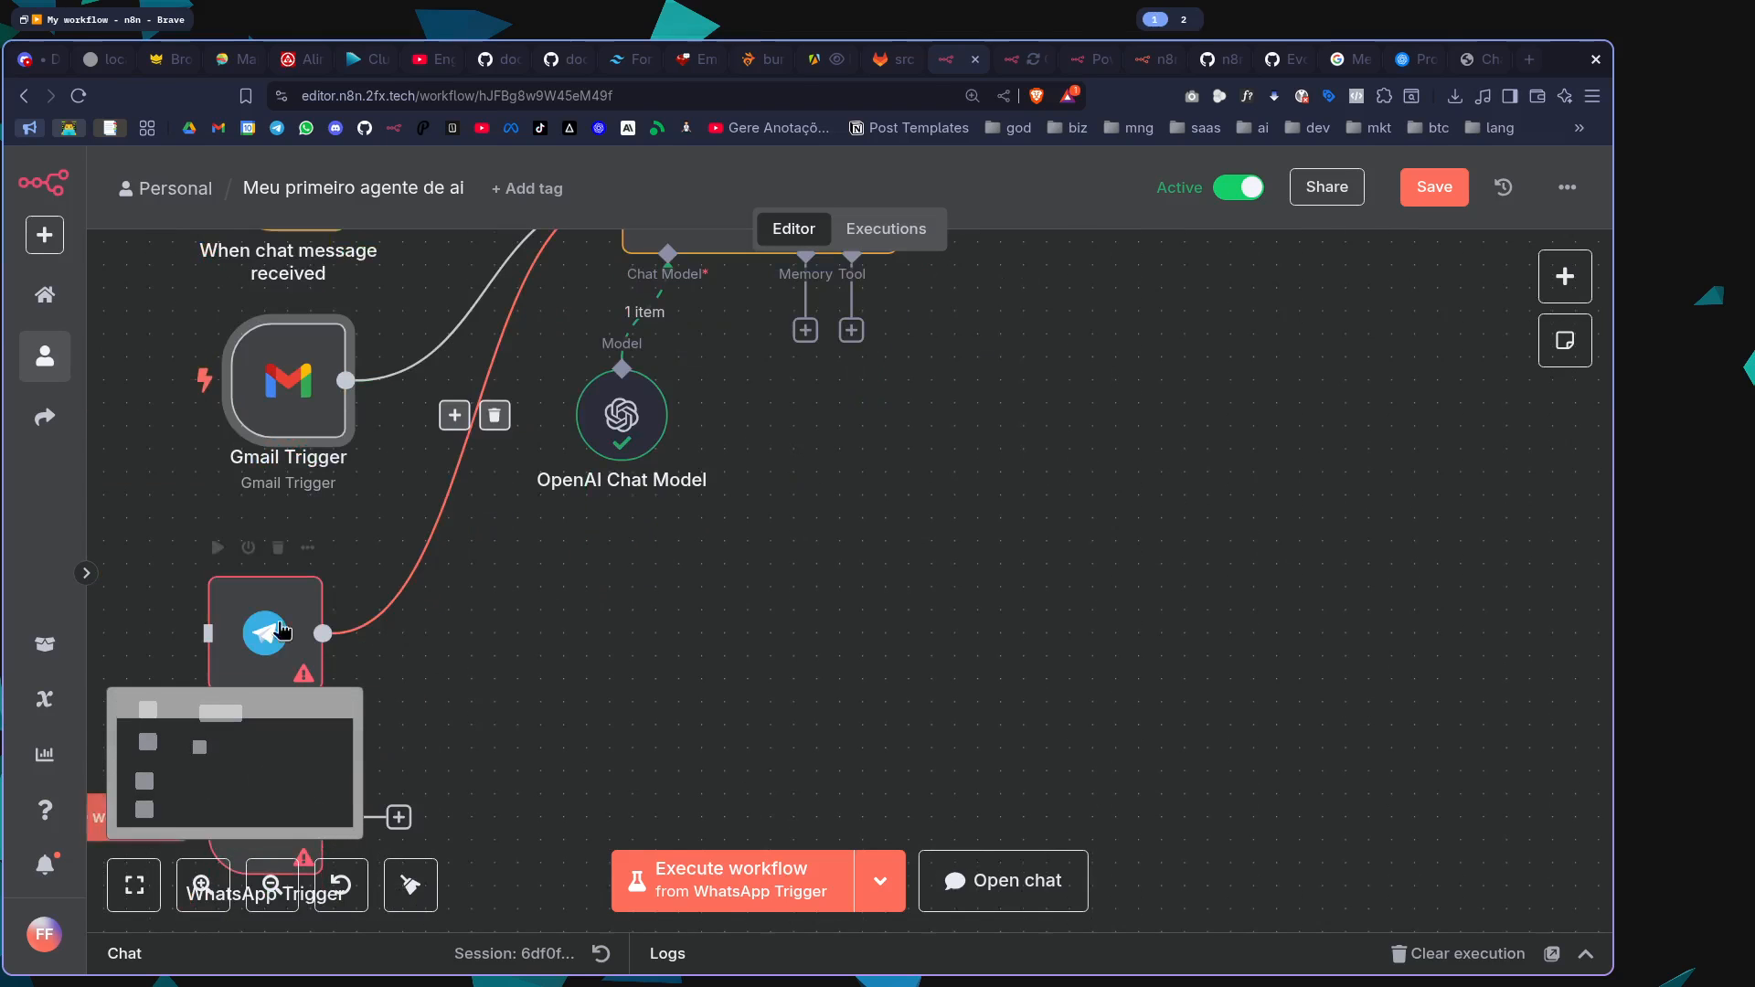
scroll(455, 654, down, 3)
click(339, 547)
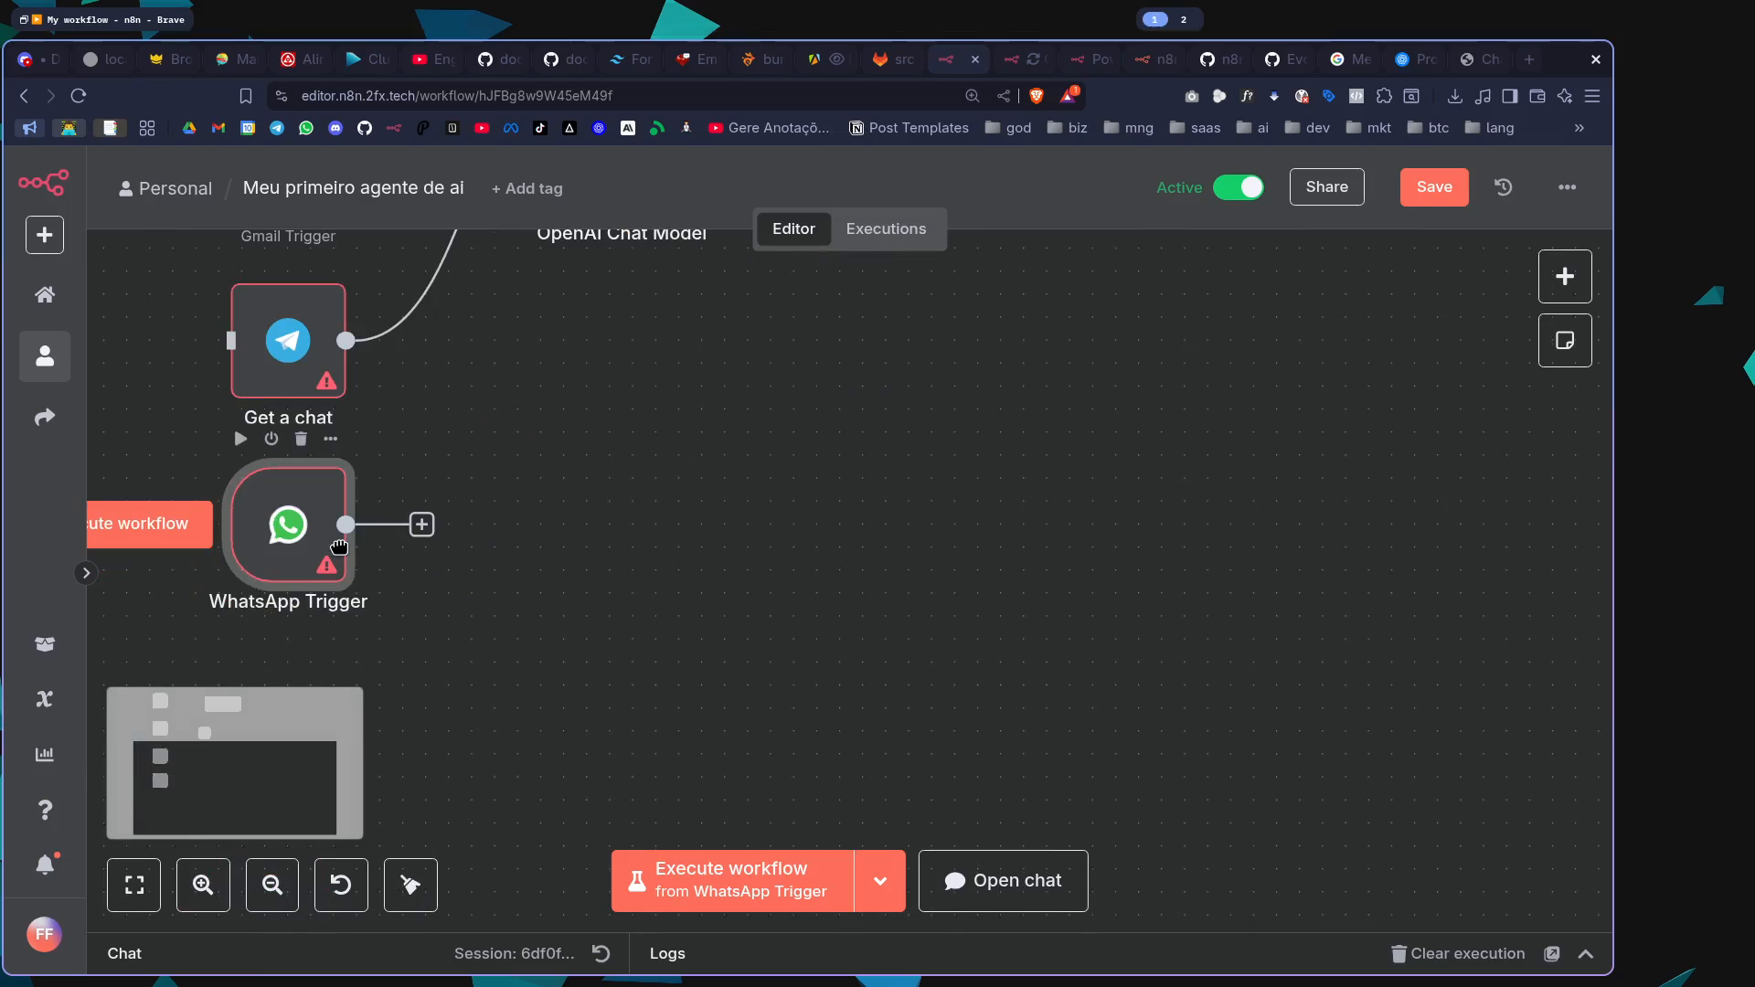
Connect the WhatsApp Trigger's output to the AI Agent's input and review the four entry connections
scroll(585, 348, up, 5)
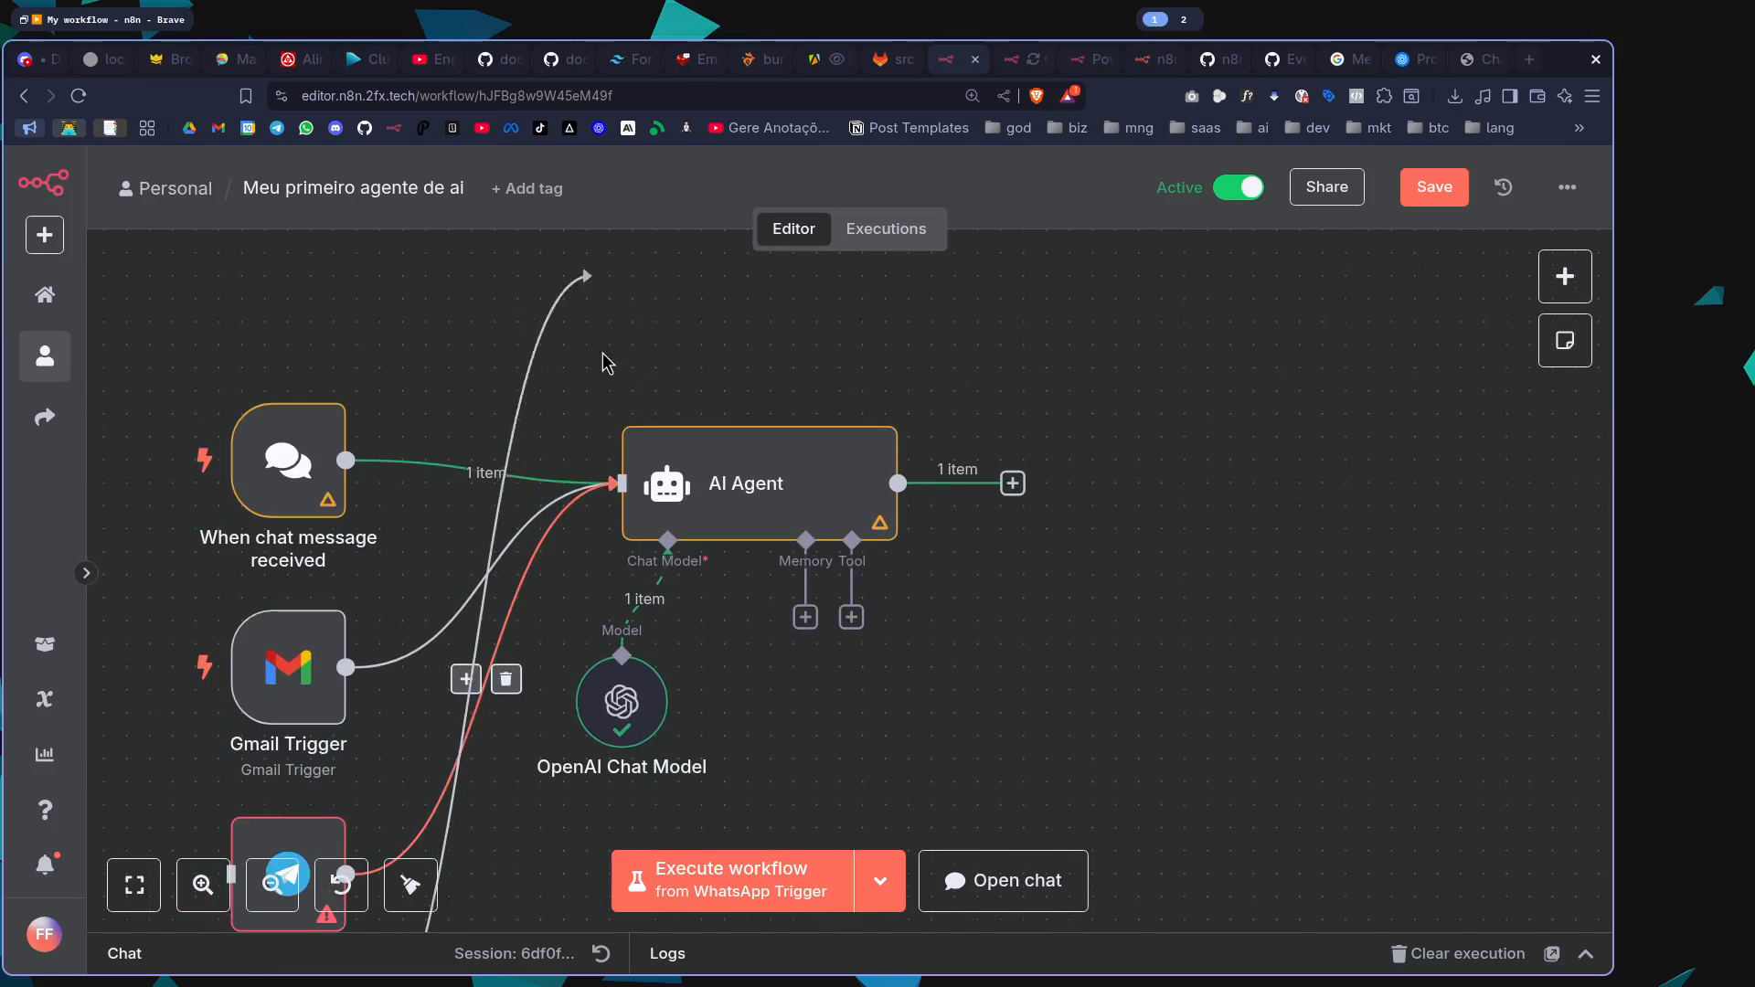
scroll(481, 550, down, 5)
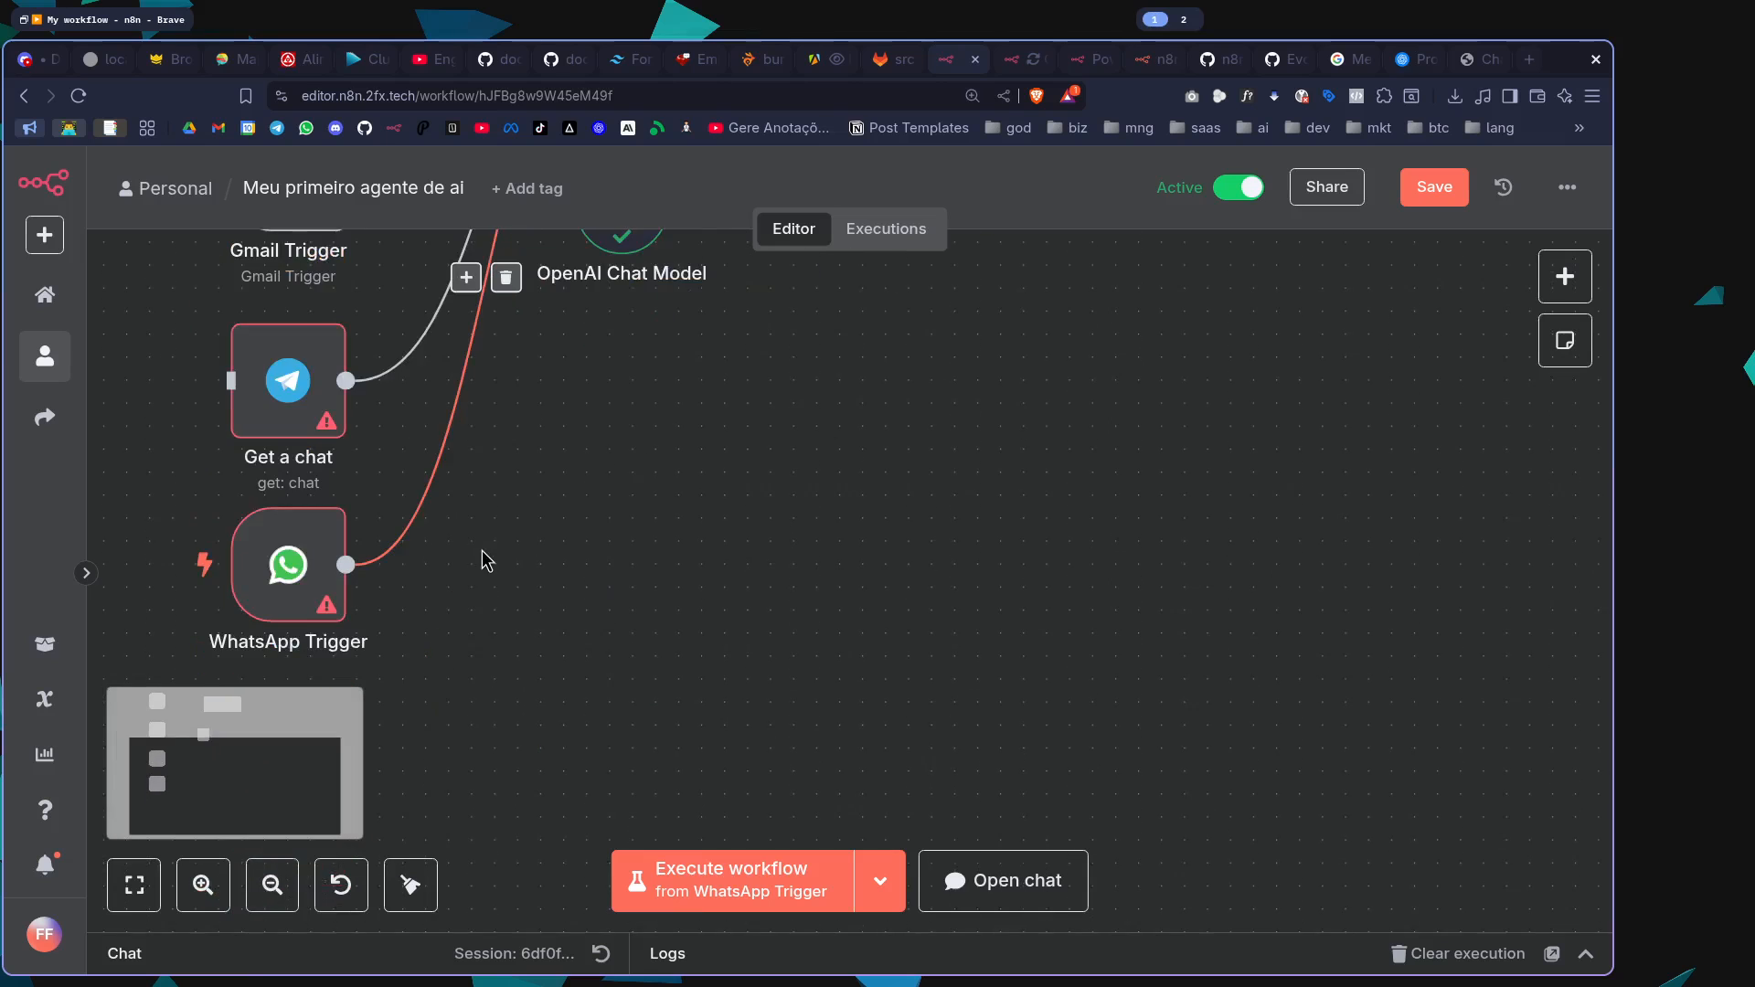
scroll(481, 550, up, 4)
scroll(548, 548, down, 3)
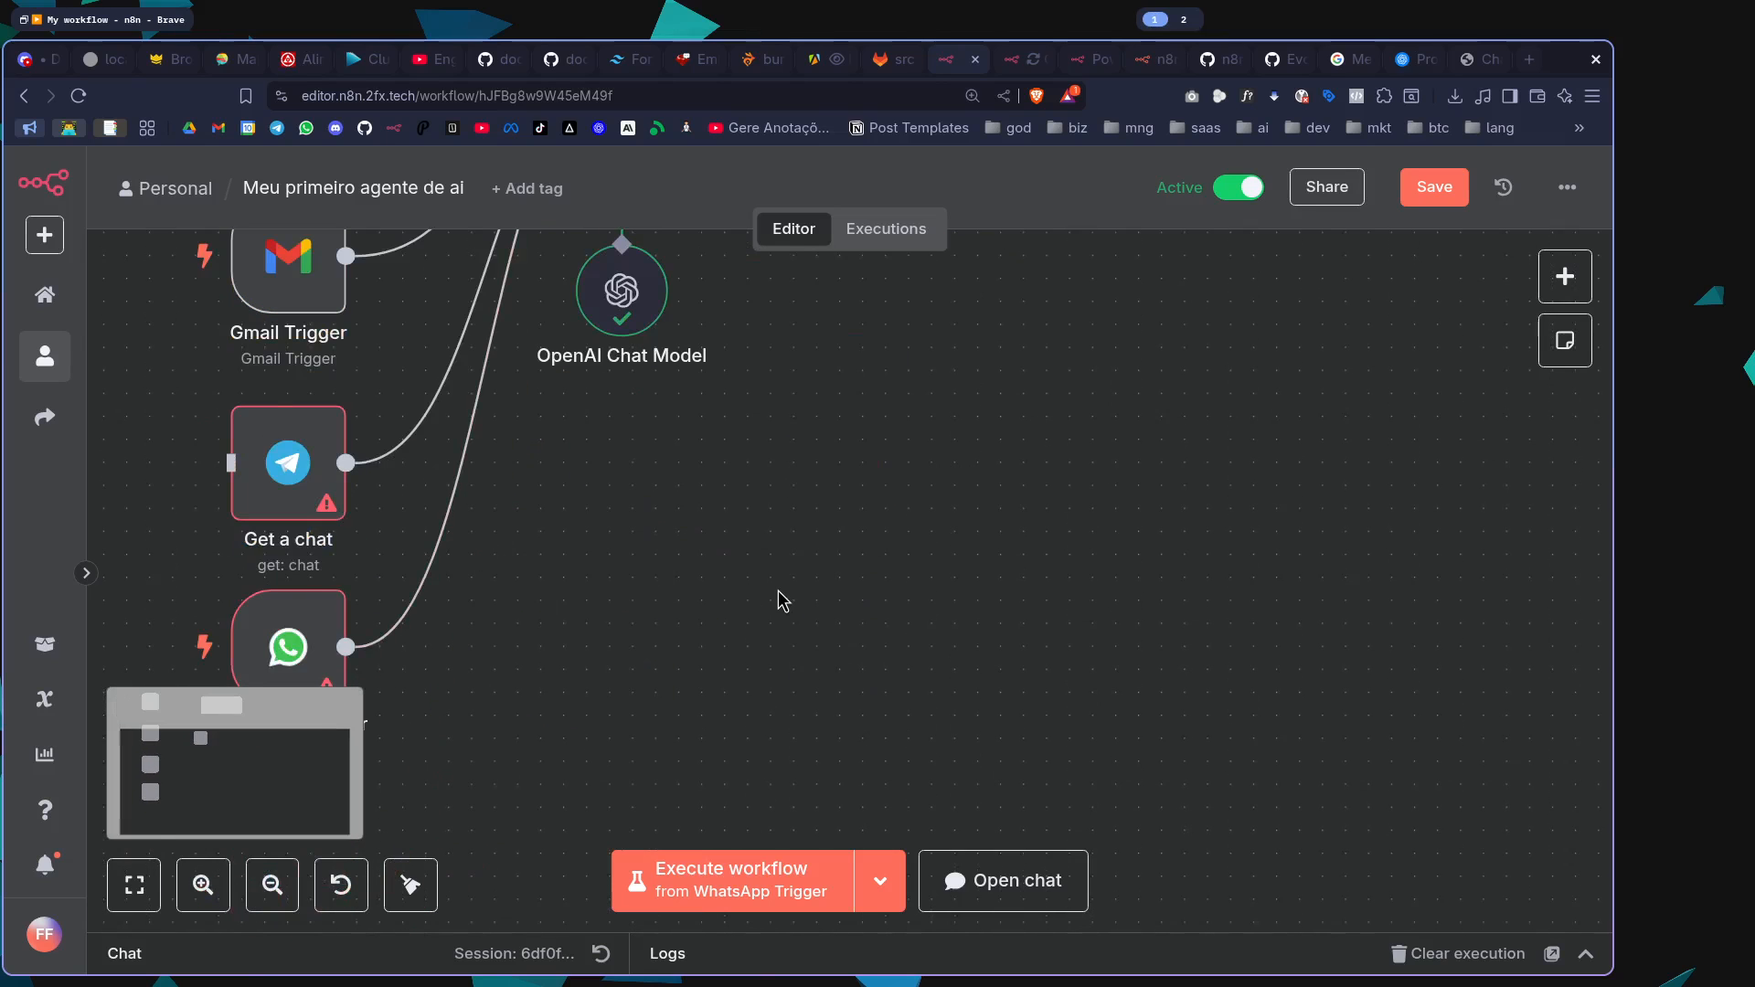
scroll(777, 590, up, 3)
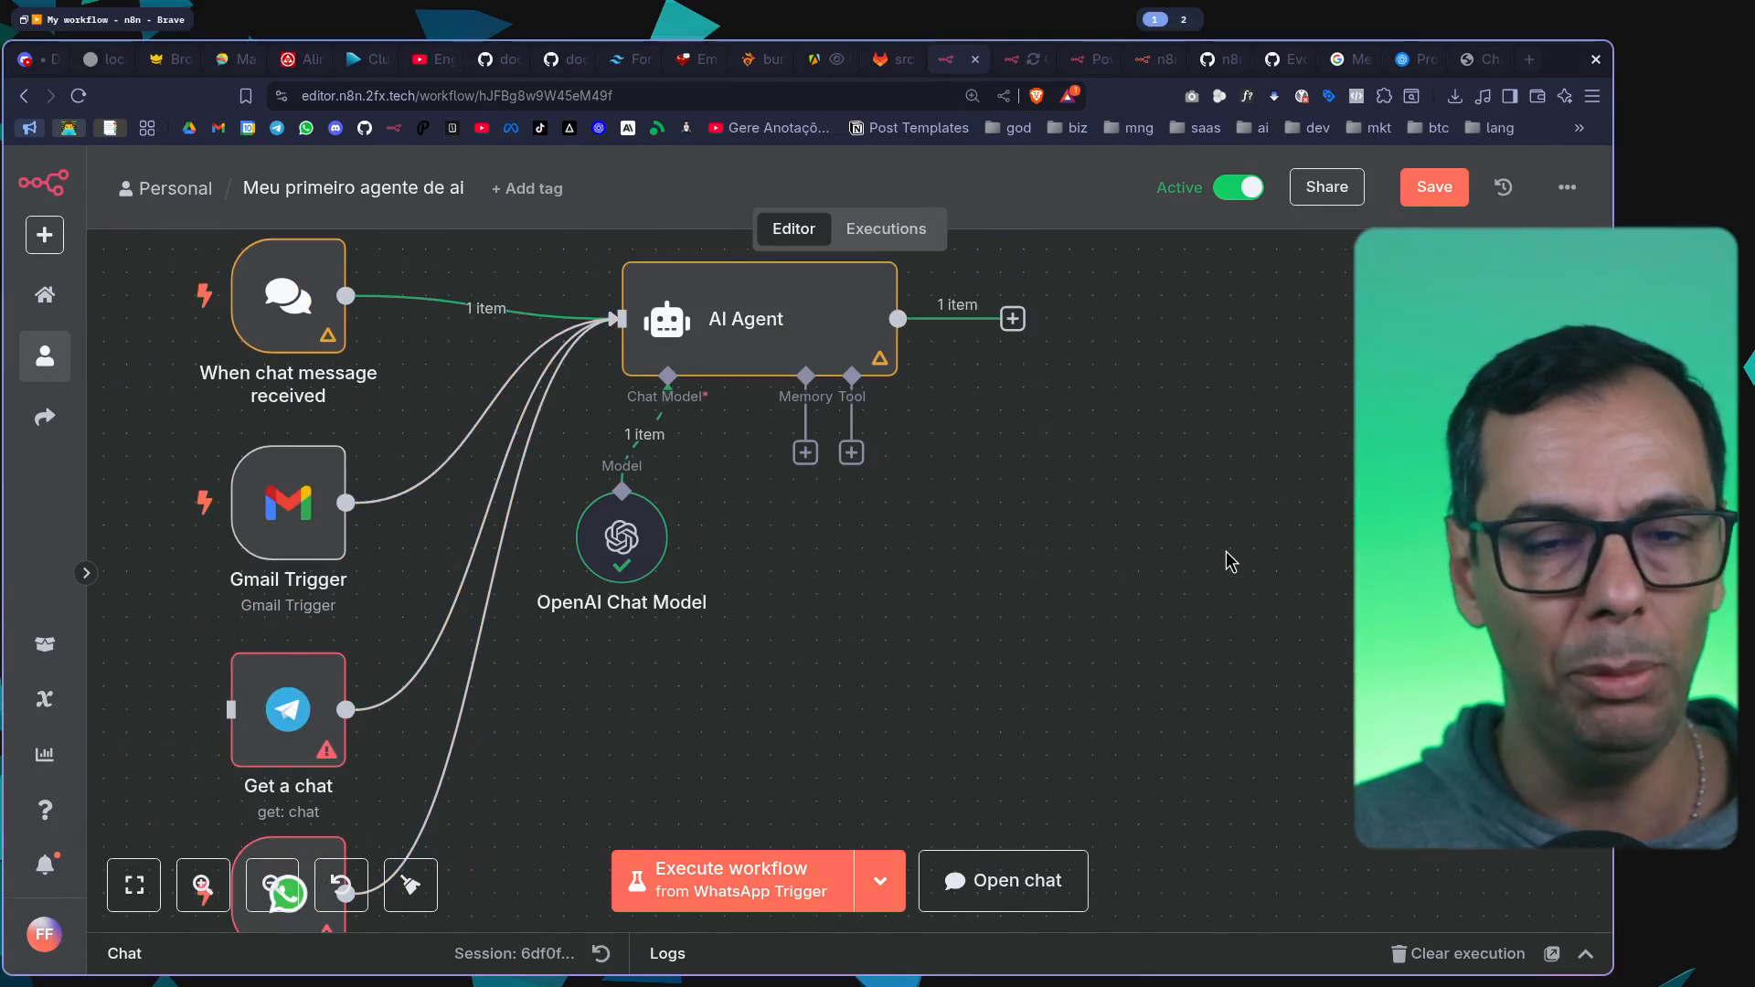
Open the AI Agent node, review its System Message "You are a helpful assistant", and return to the canvas
double_click(747, 370)
scroll(823, 548, down, 3)
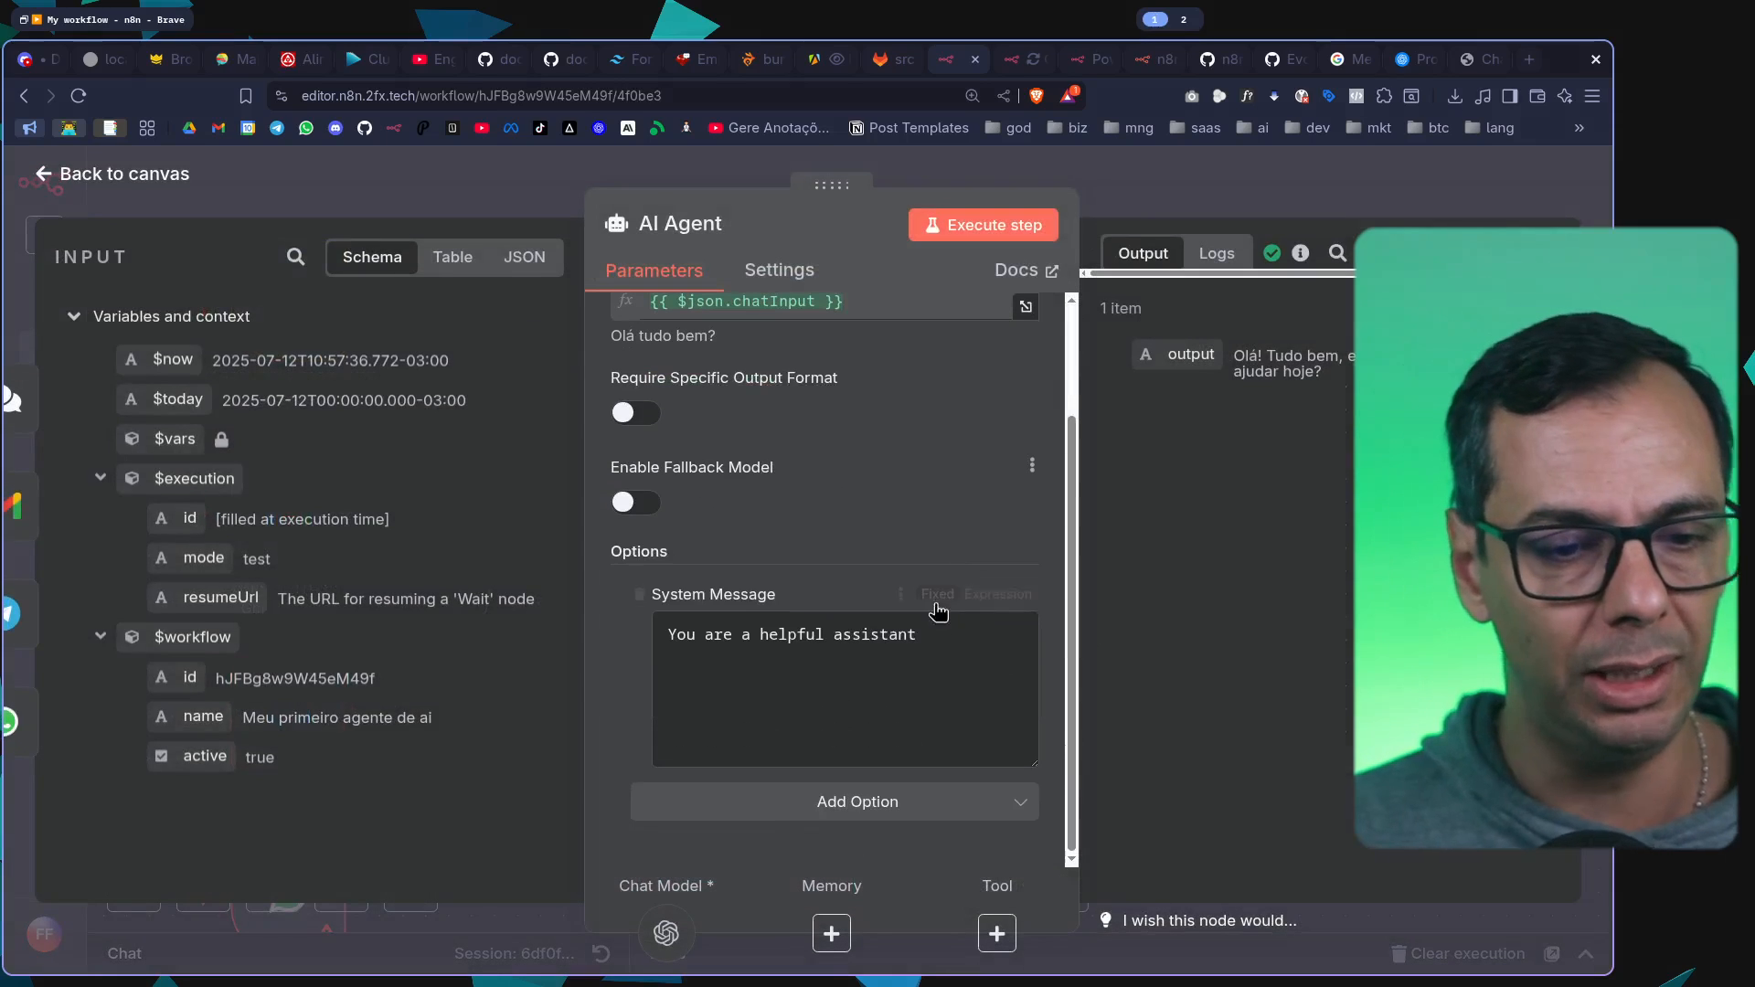
triple_click(795, 627)
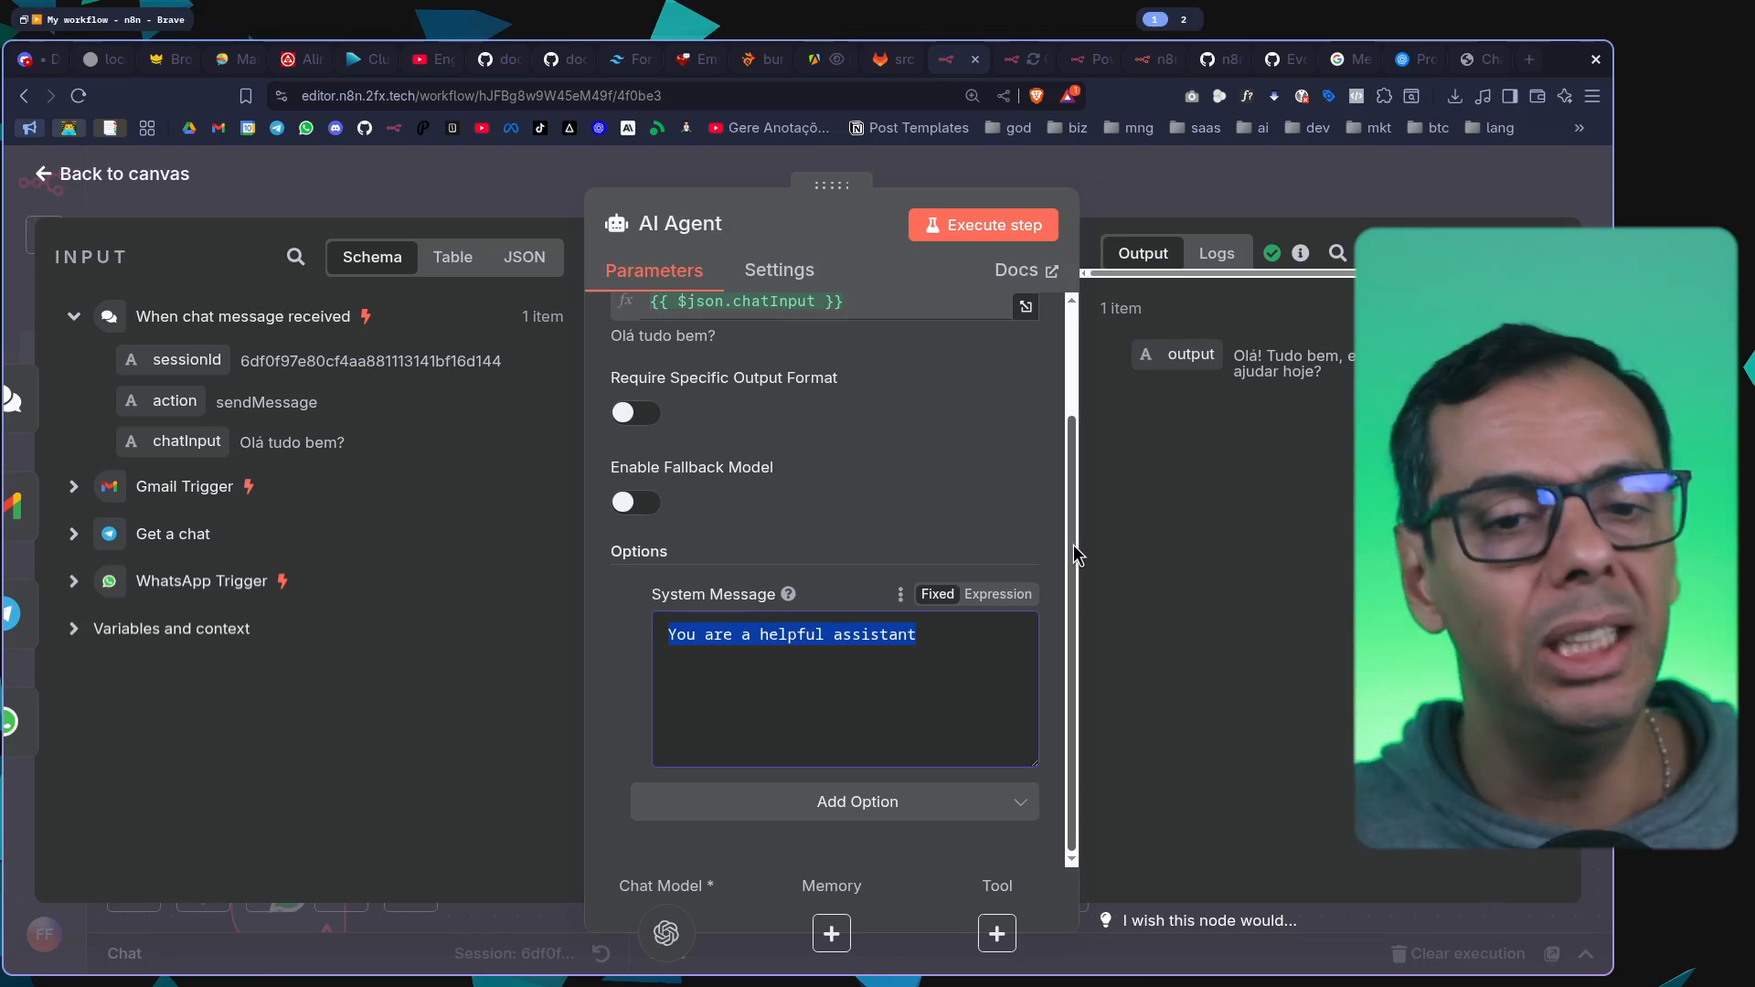
key(ctrl+minus)
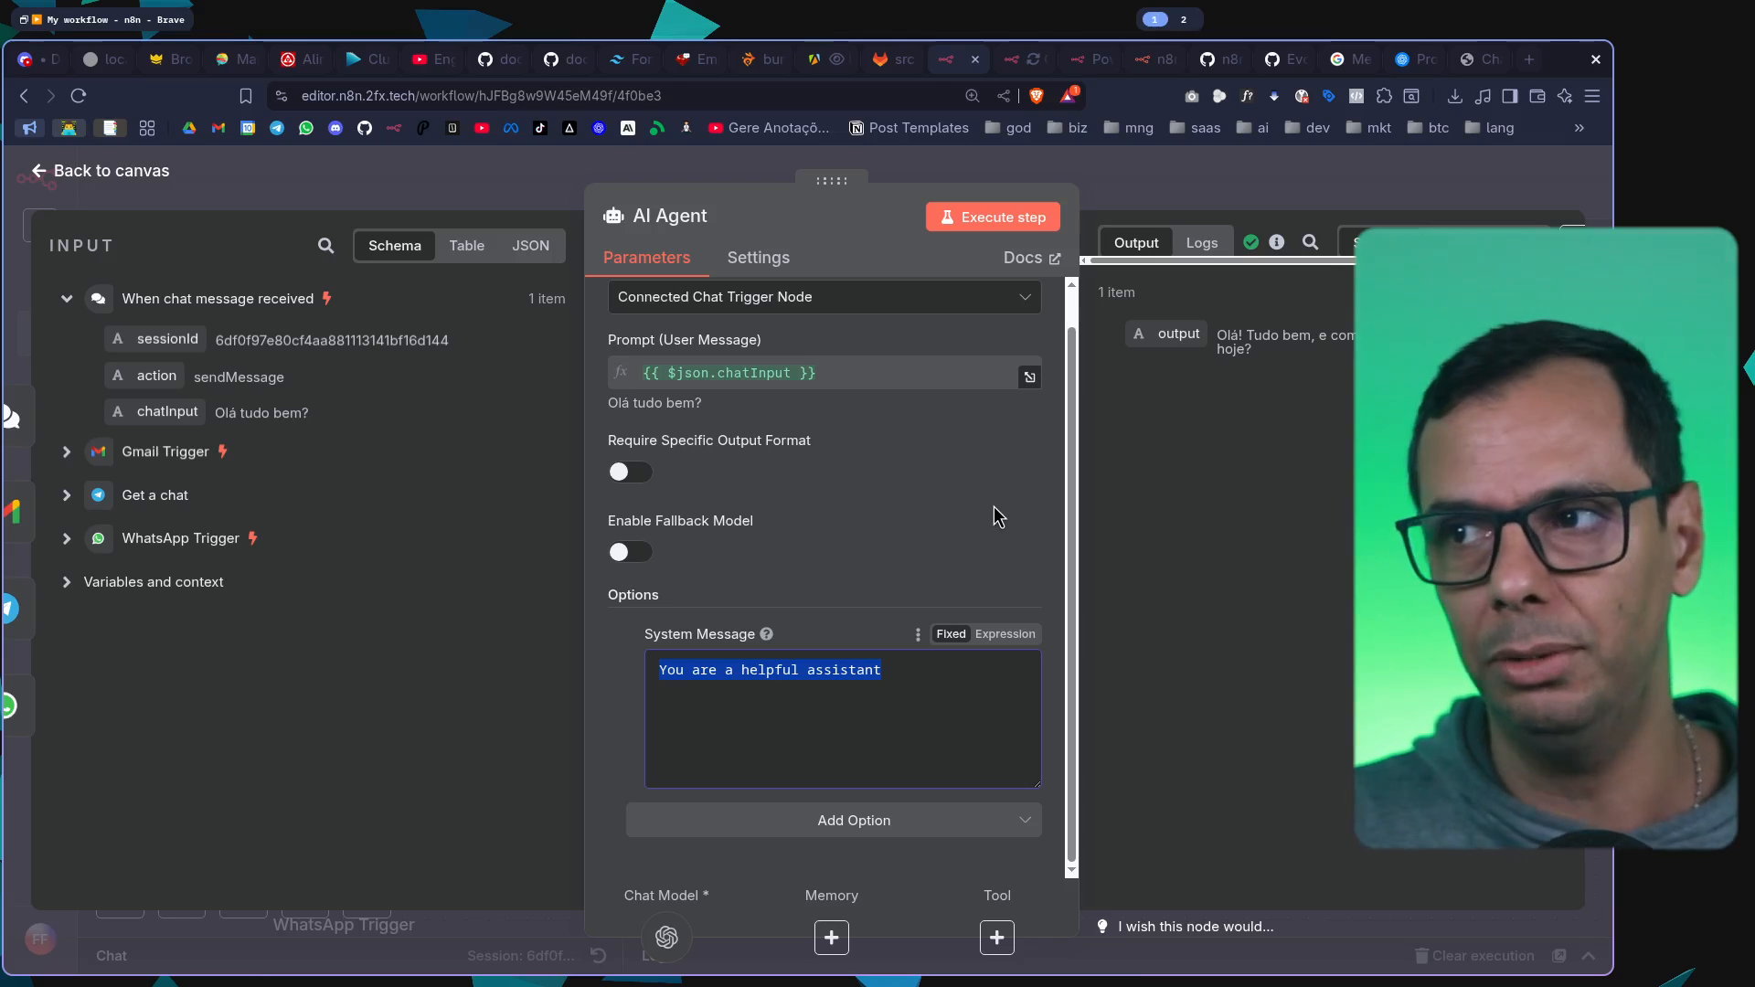
drag(953, 677, 646, 672)
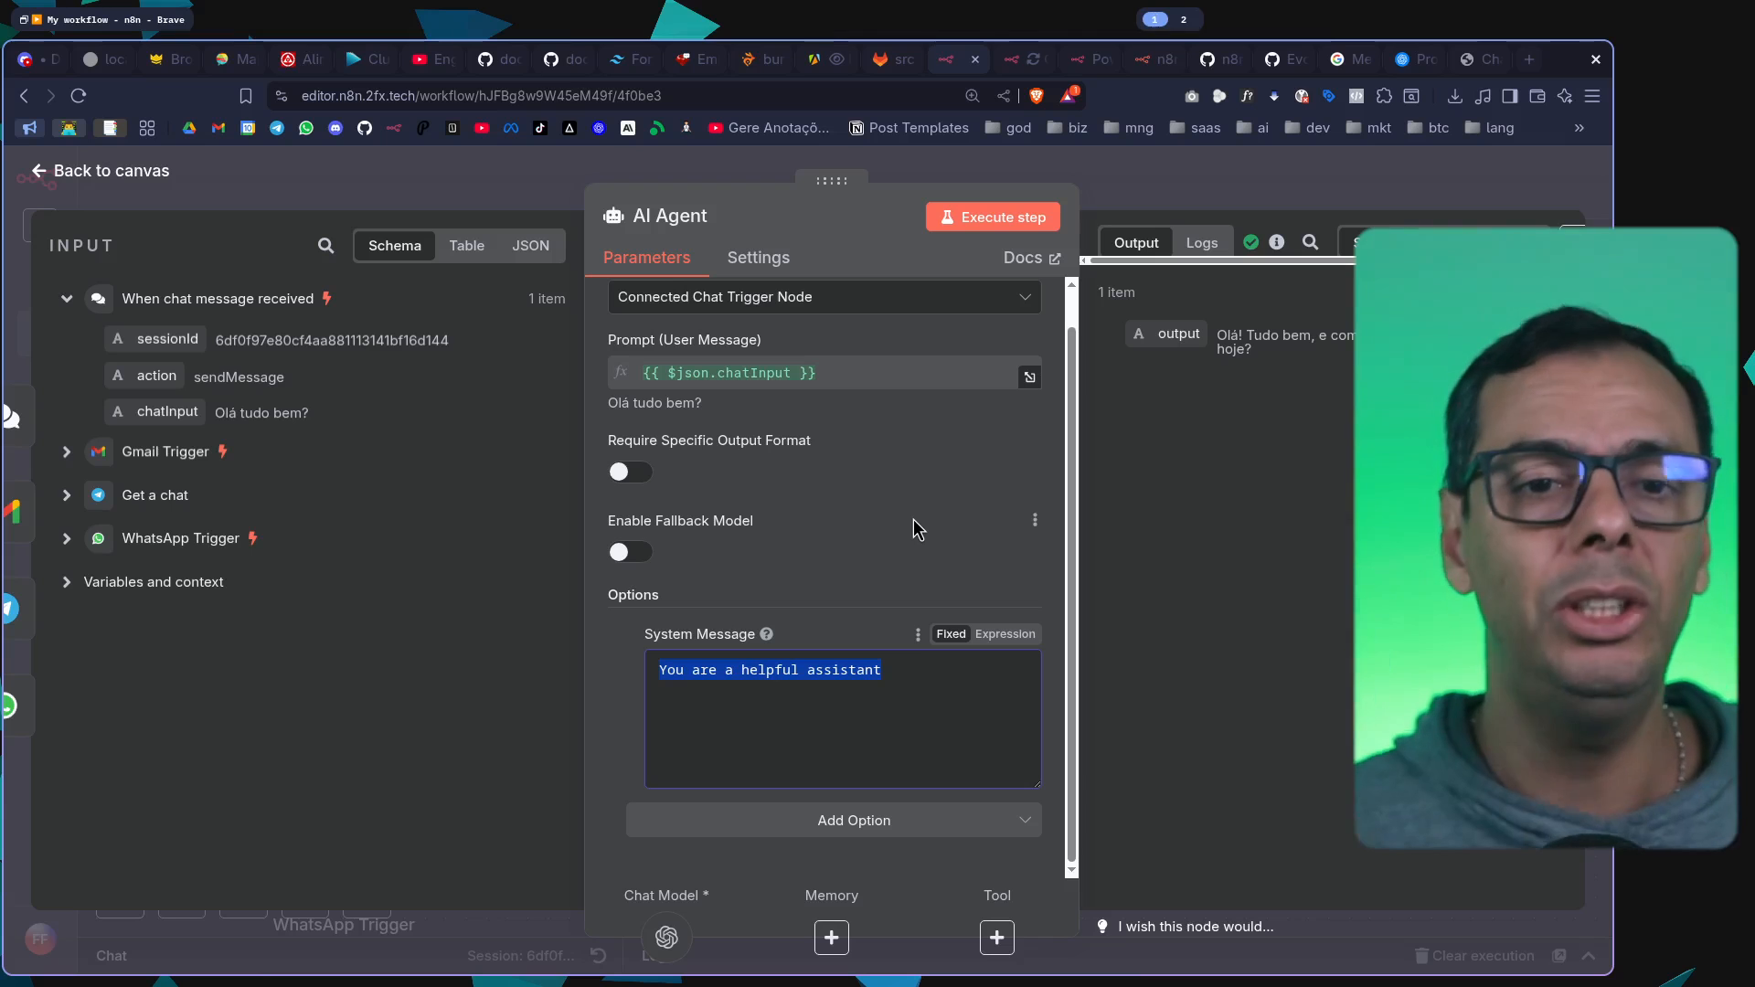
click(1250, 178)
Delete the Gmail Trigger, Telegram "Get a chat" and WhatsApp Trigger nodes, keeping only the chat trigger connected to the AI Agent
scroll(576, 615, down, 5)
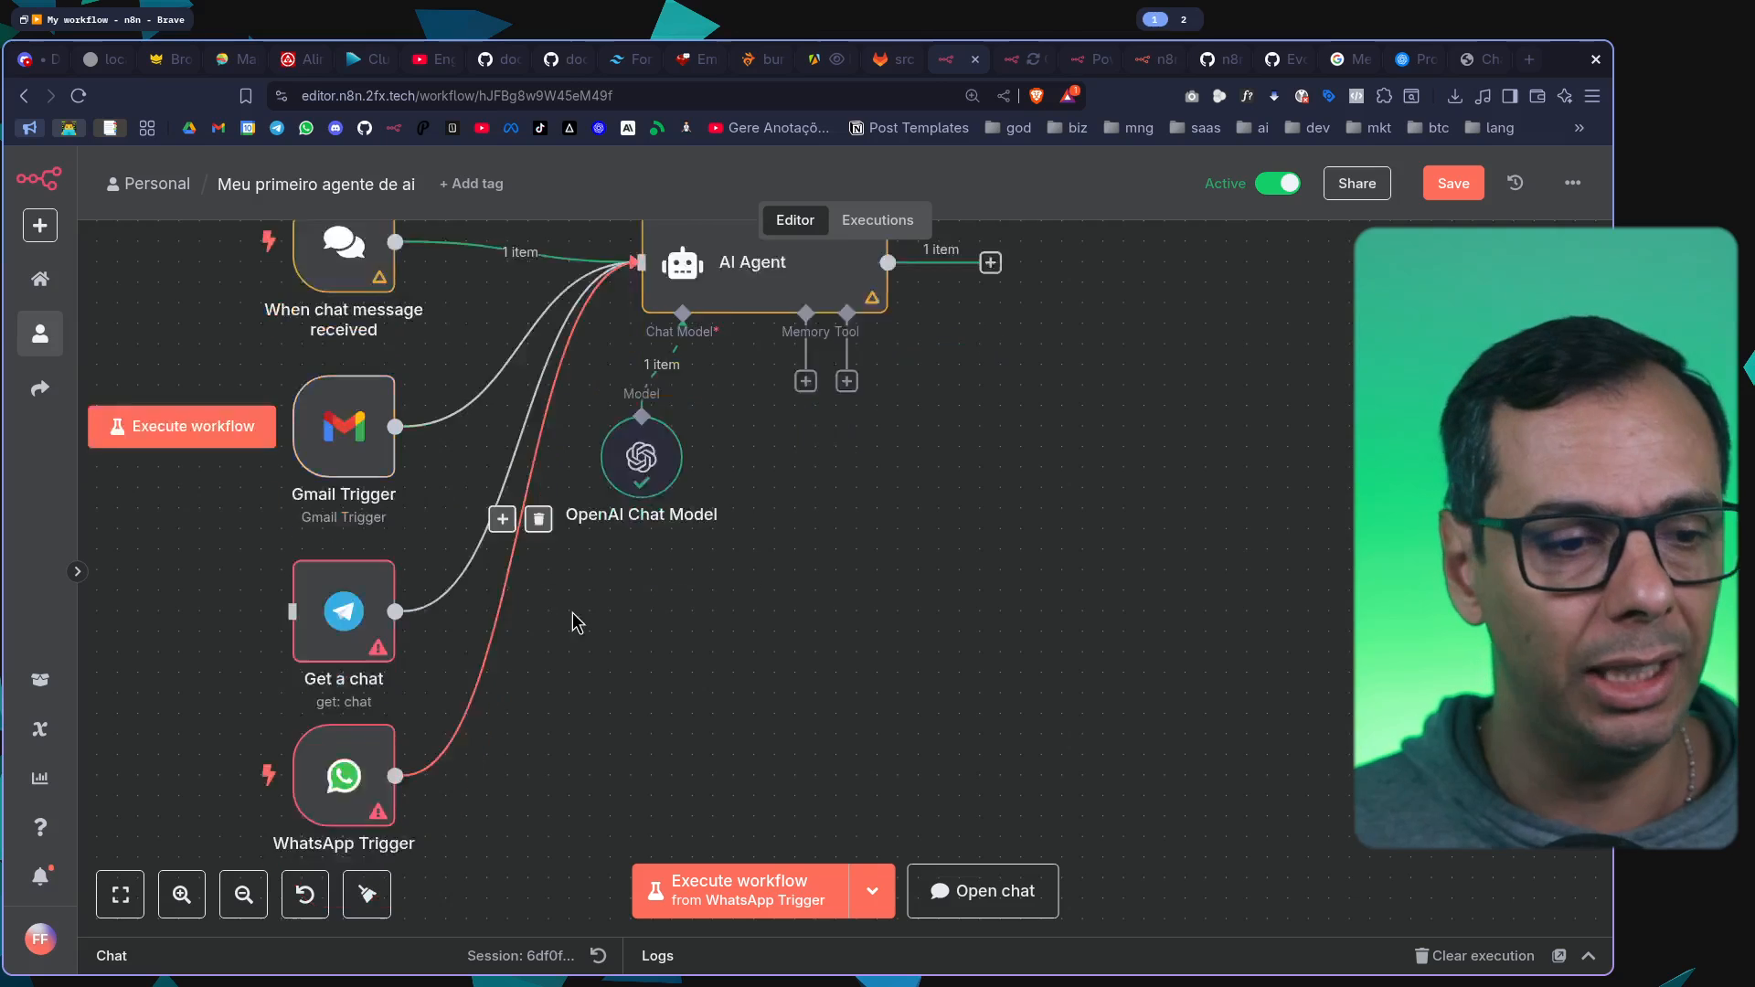
click(347, 690)
click(349, 532)
click(352, 345)
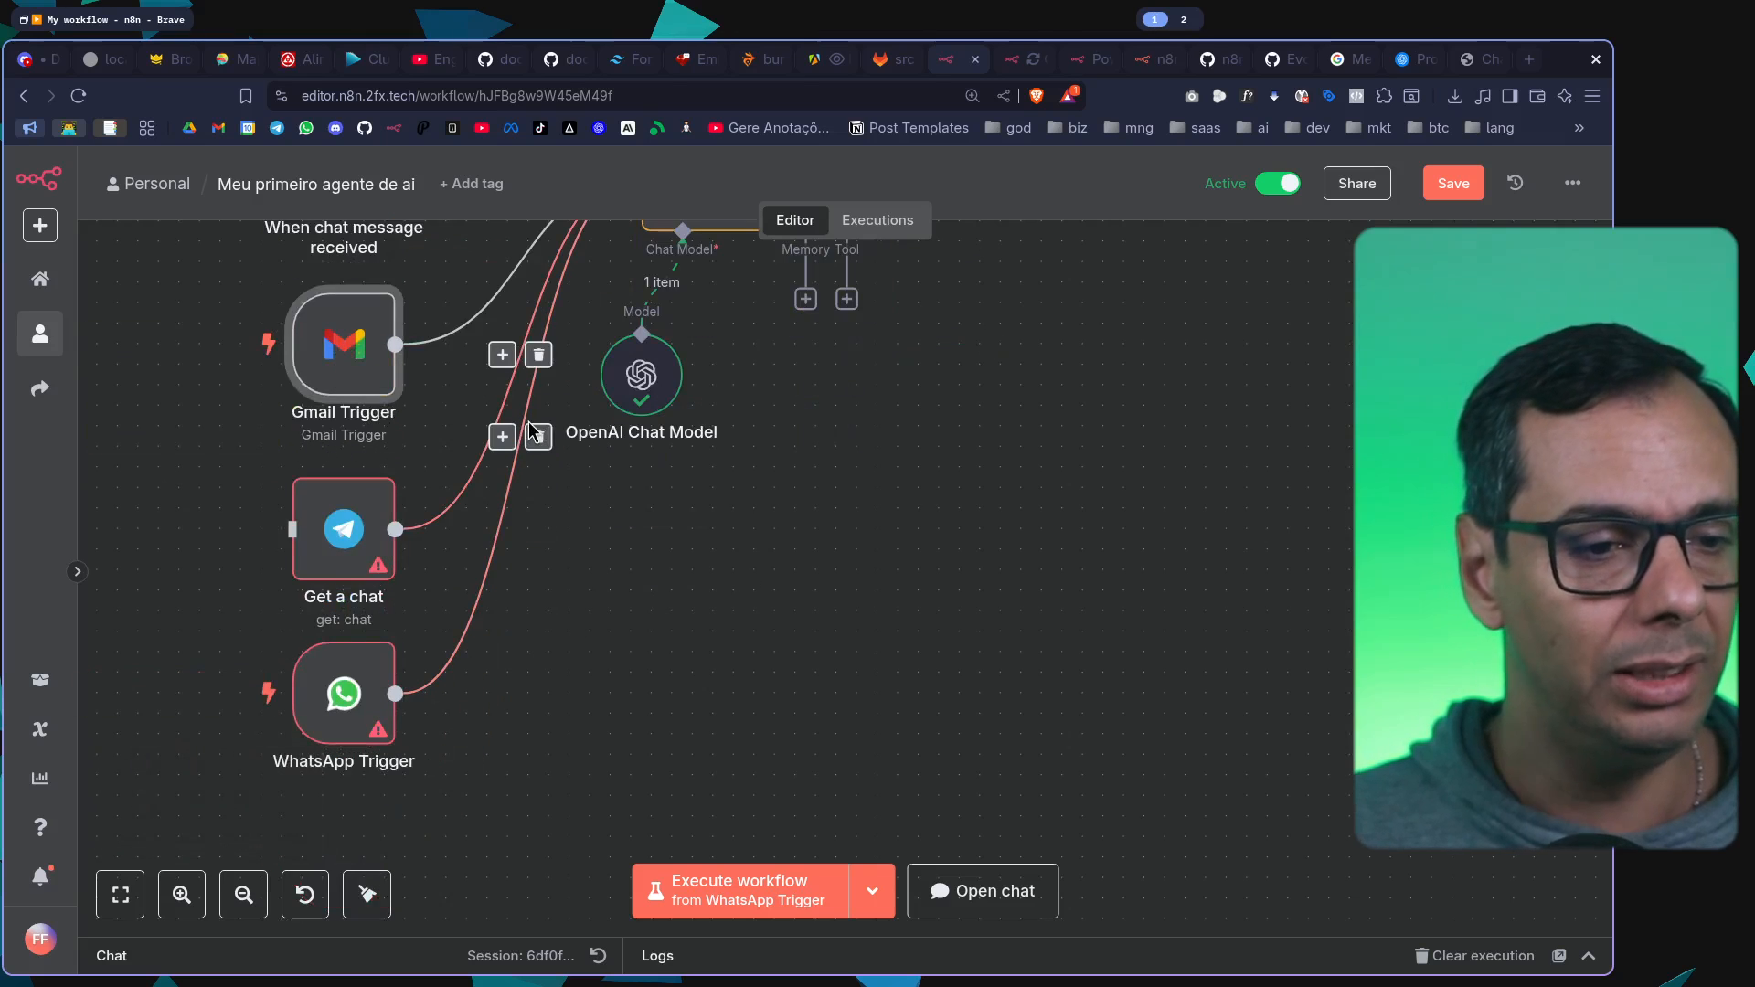
key(Delete)
click(364, 548)
key(Delete)
click(368, 676)
key(Delete)
scroll(808, 582, up, 4)
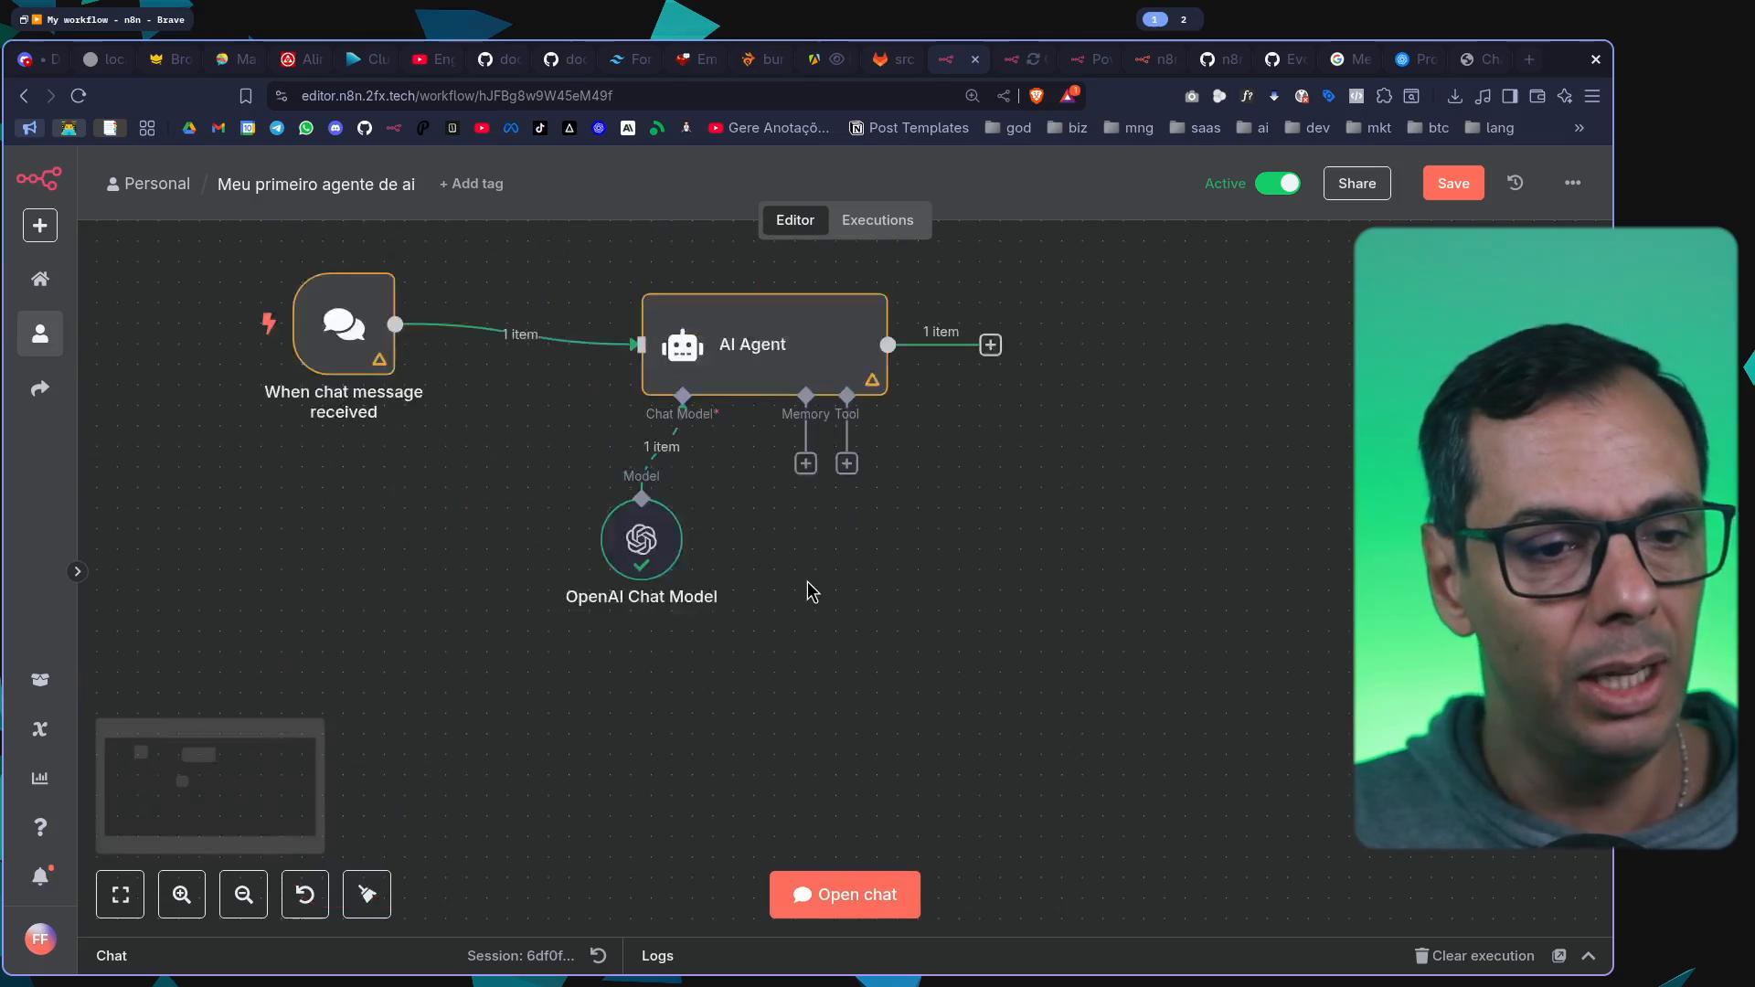
Move the chat trigger down level with the AI Agent and save the workflow
drag(366, 493, 407, 513)
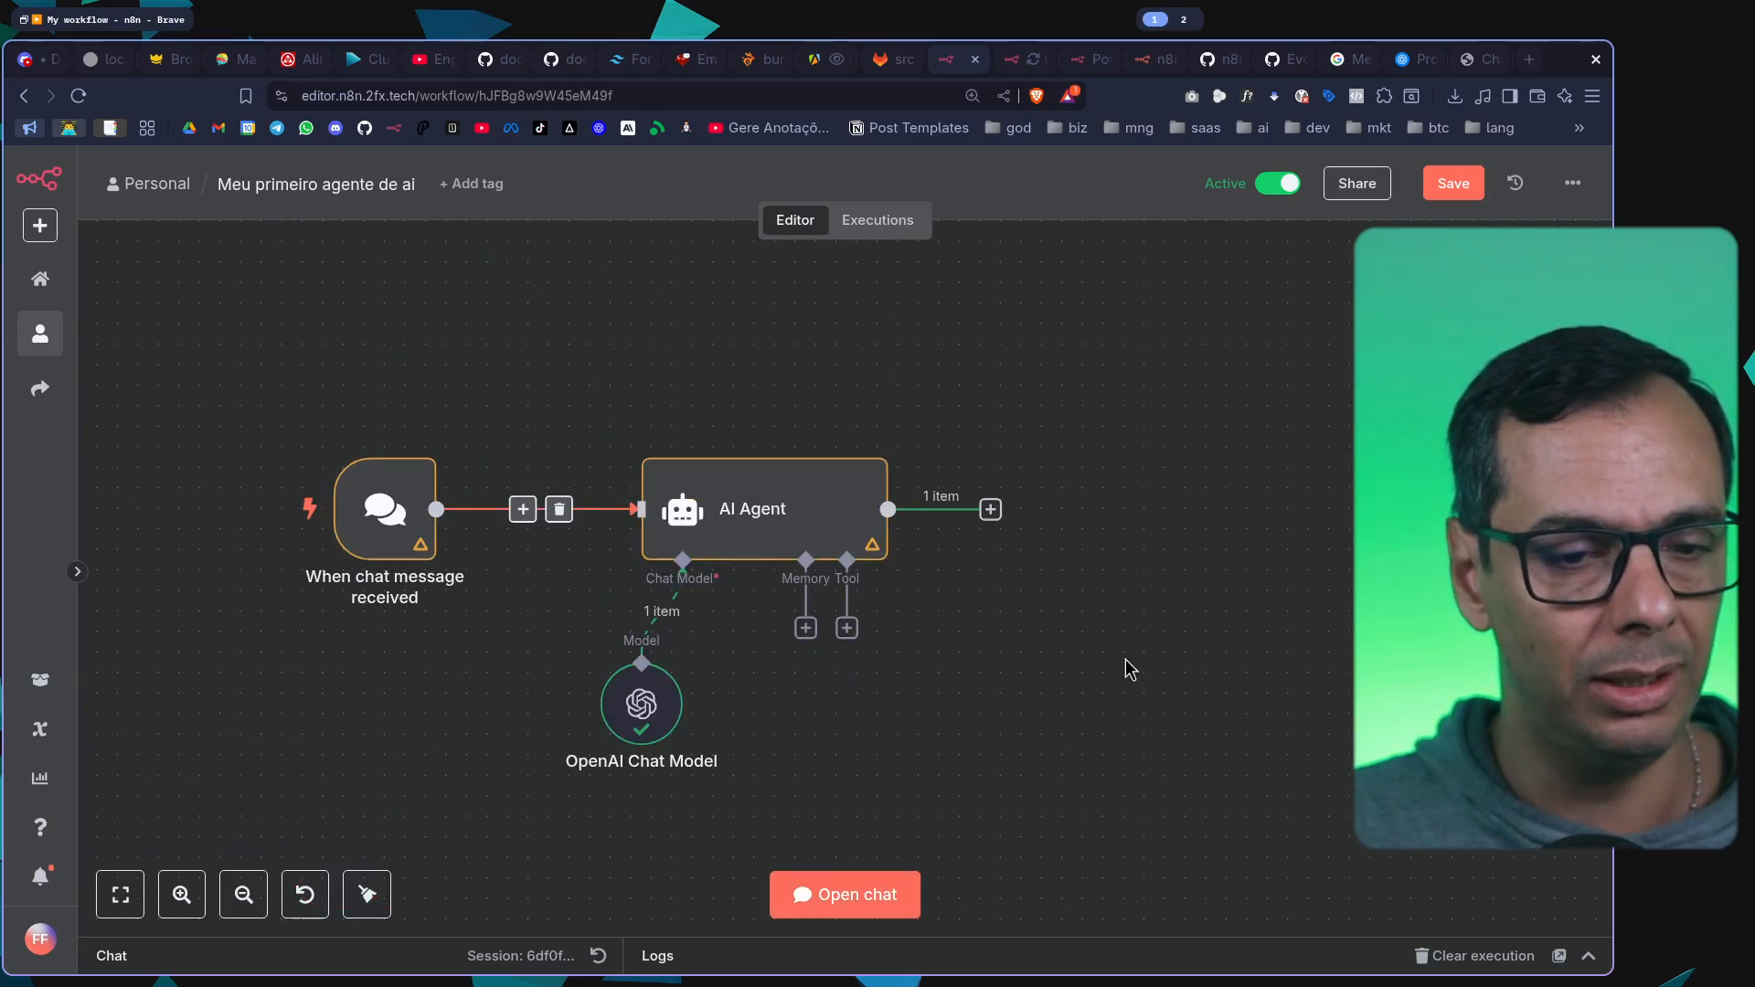
key(ctrl+s)
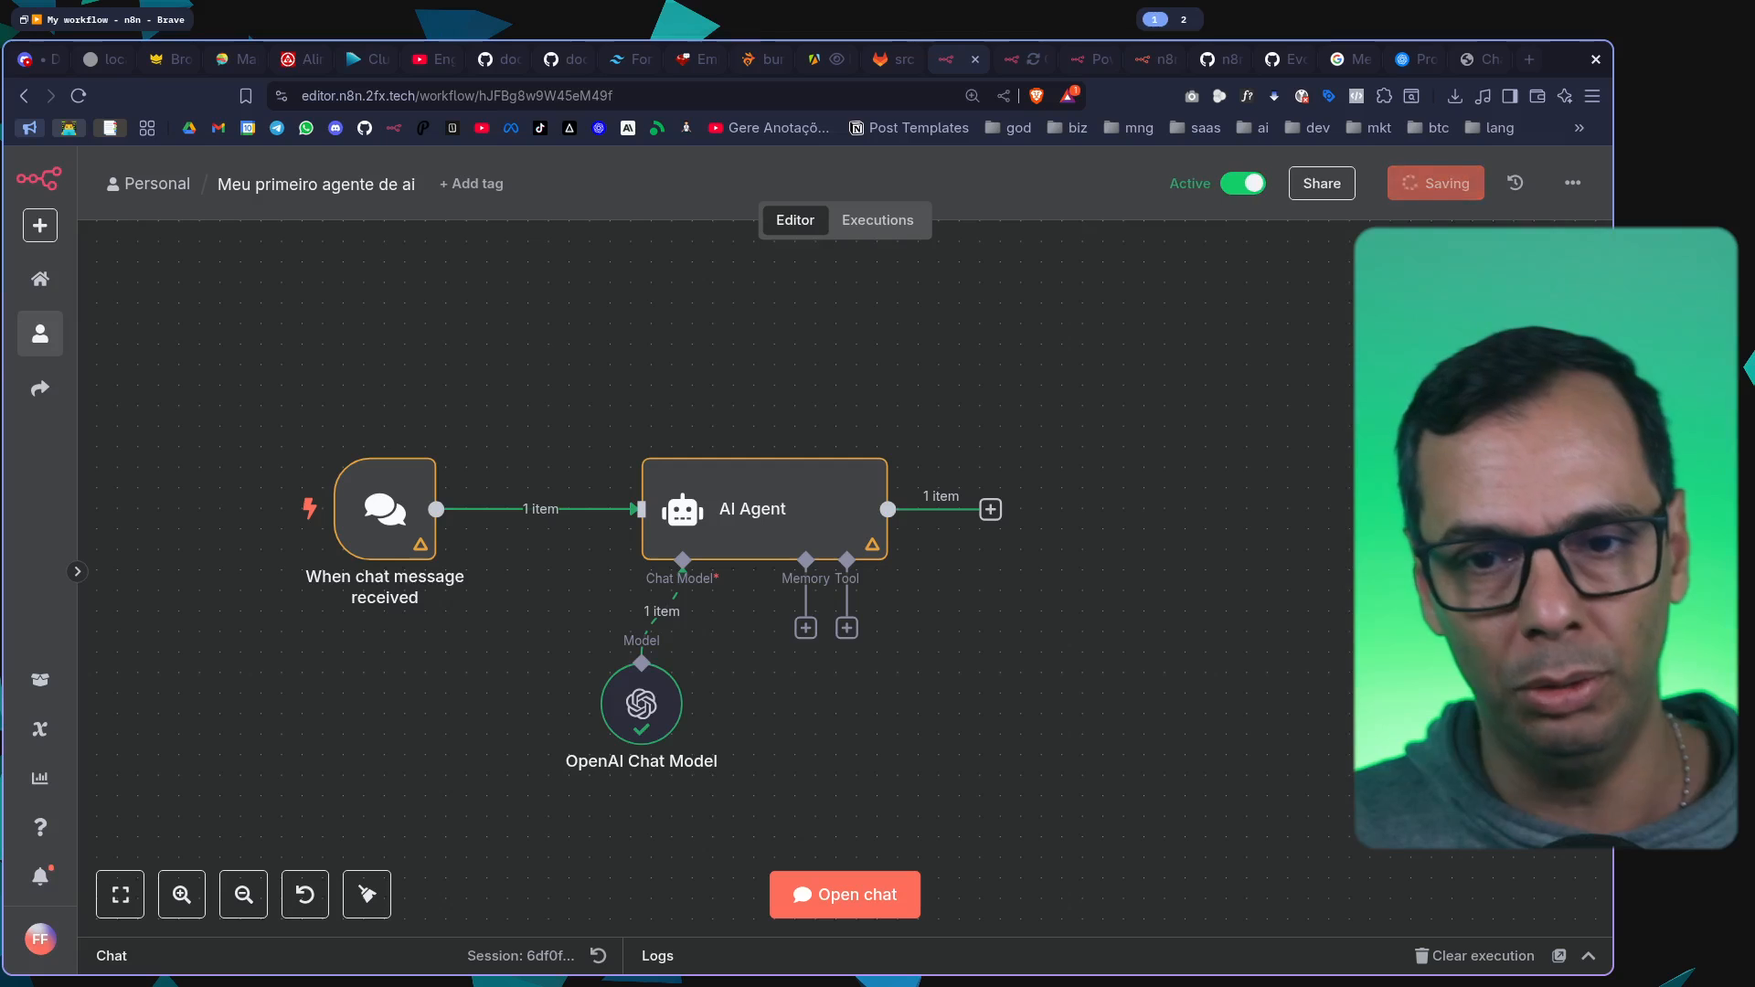
Move the AI Agent together with its OpenAI Chat Model closer to the chat trigger
scroll(1139, 528, down, 3)
drag(389, 274, 941, 713)
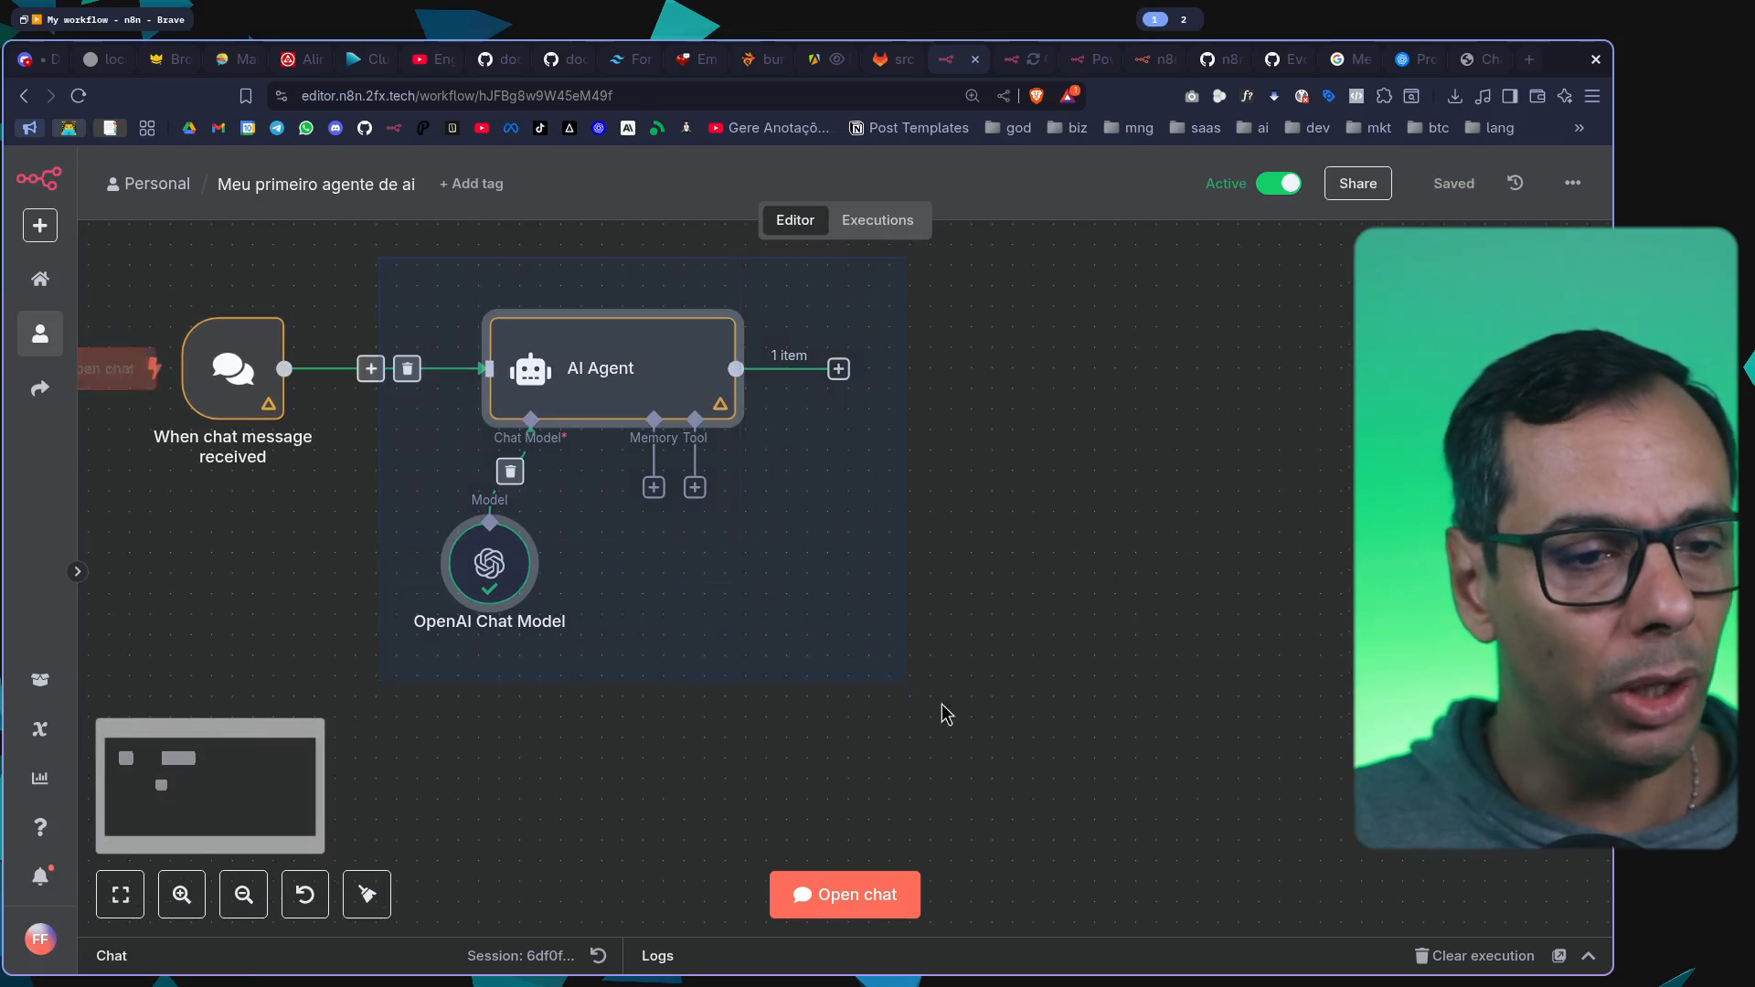
drag(628, 393, 545, 394)
click(869, 598)
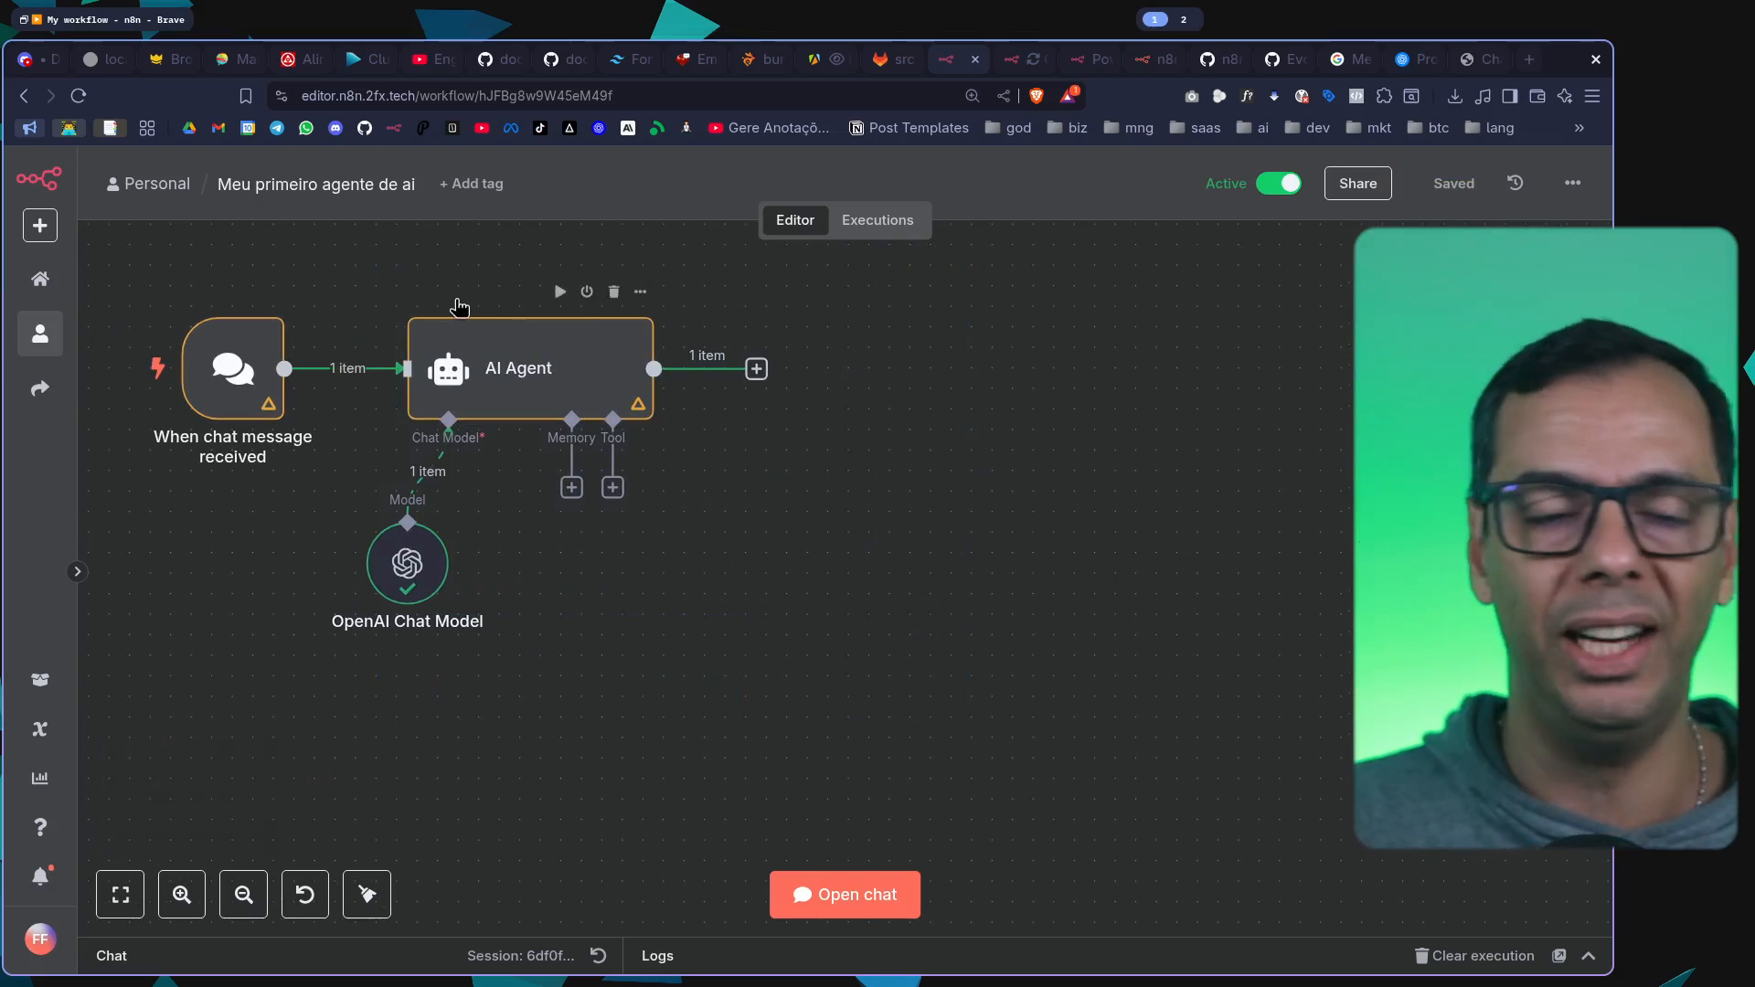
scroll(457, 302, up, 2)
drag(1015, 699, 1324, 730)
click(885, 62)
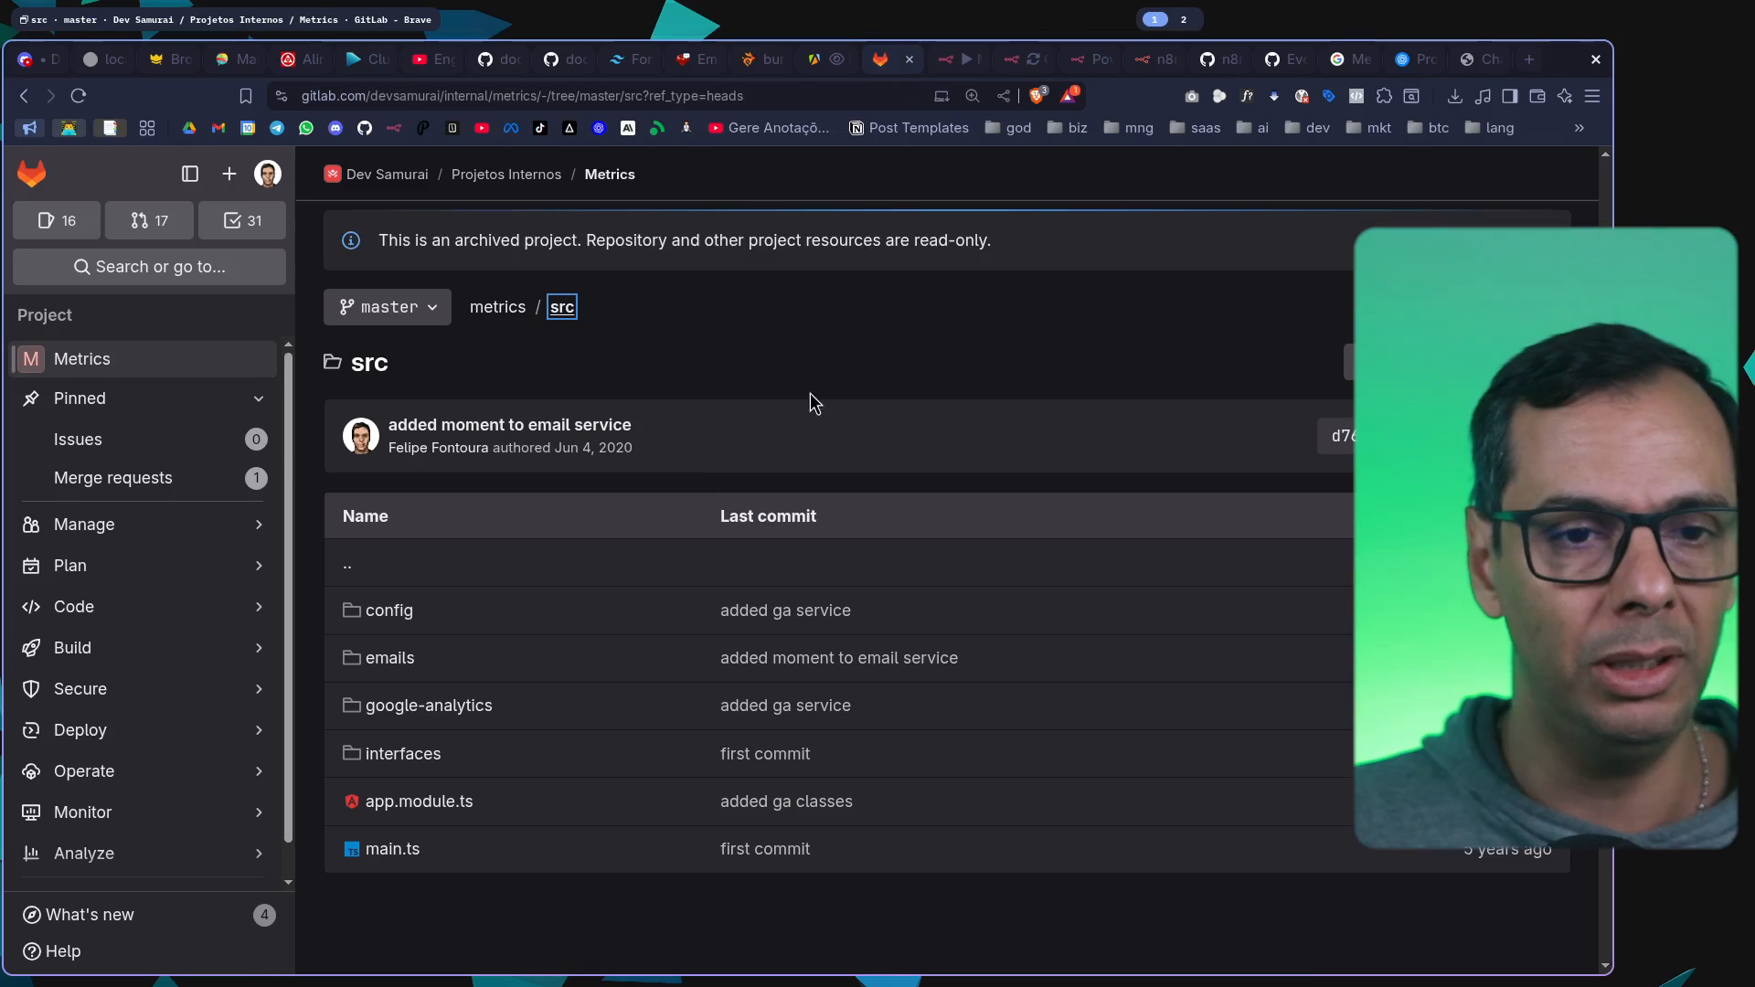
click(950, 62)
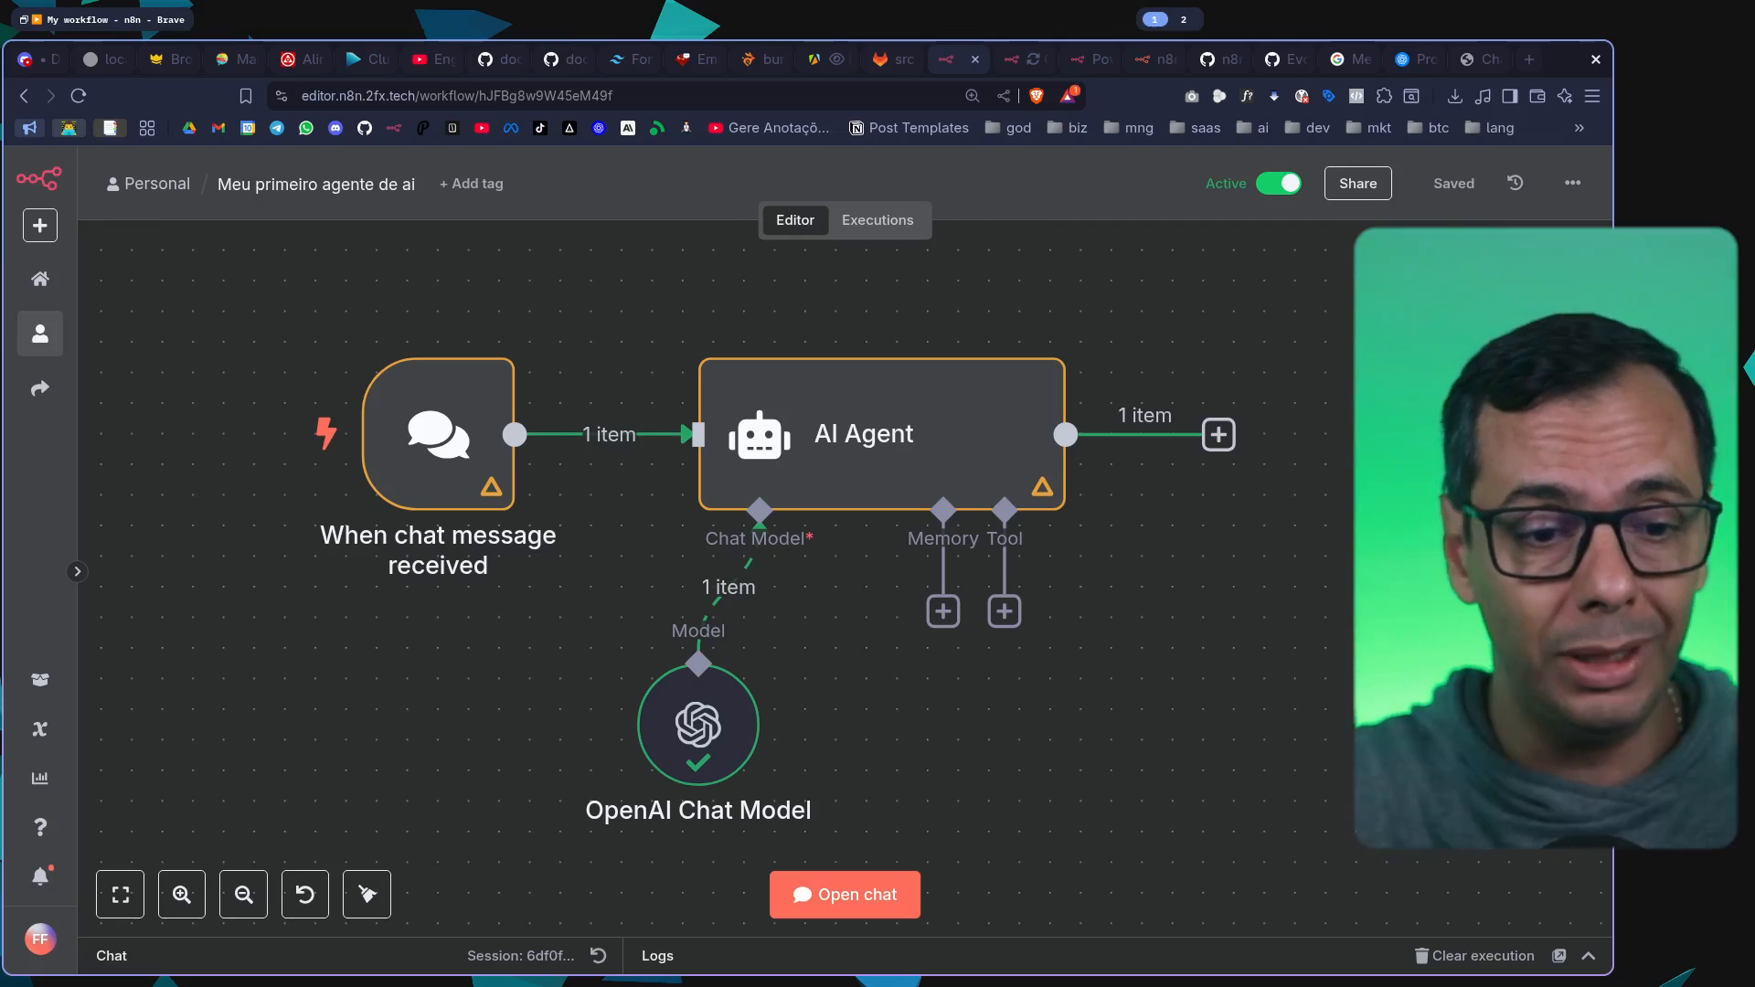
scroll(1268, 595, right, 4)
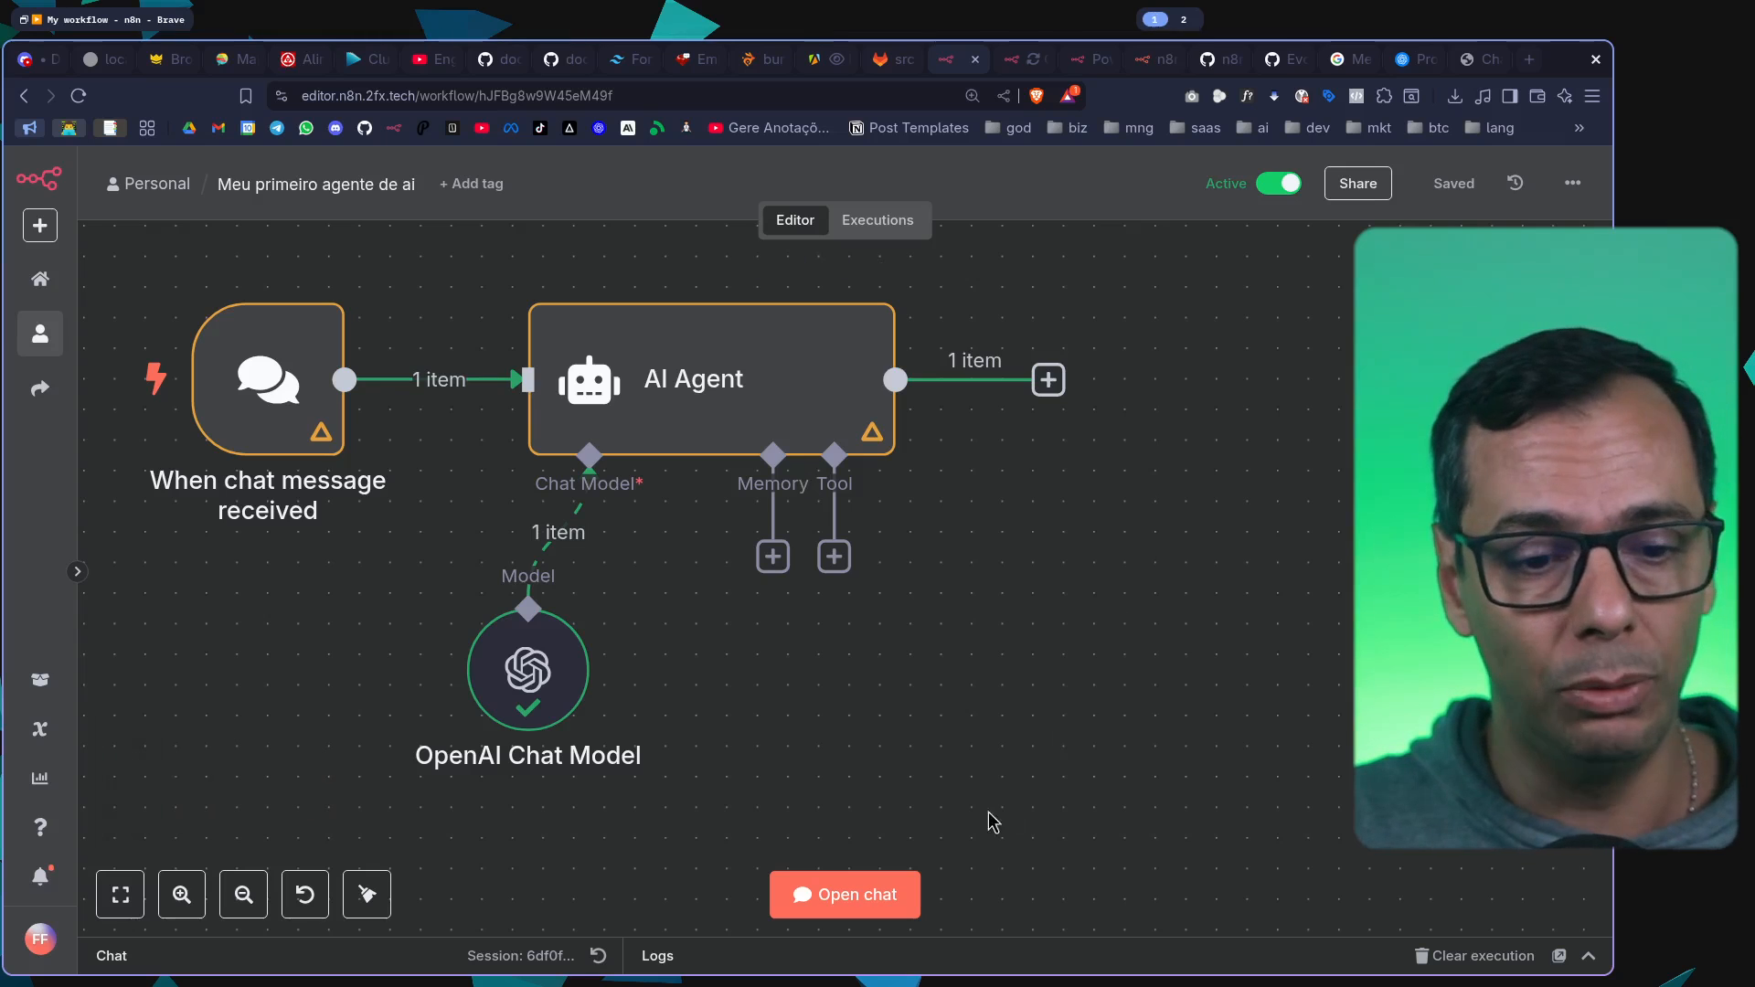
Open the workflow's test chat, send the question "Quanto é 1+1?" and read the agent's reply
click(841, 905)
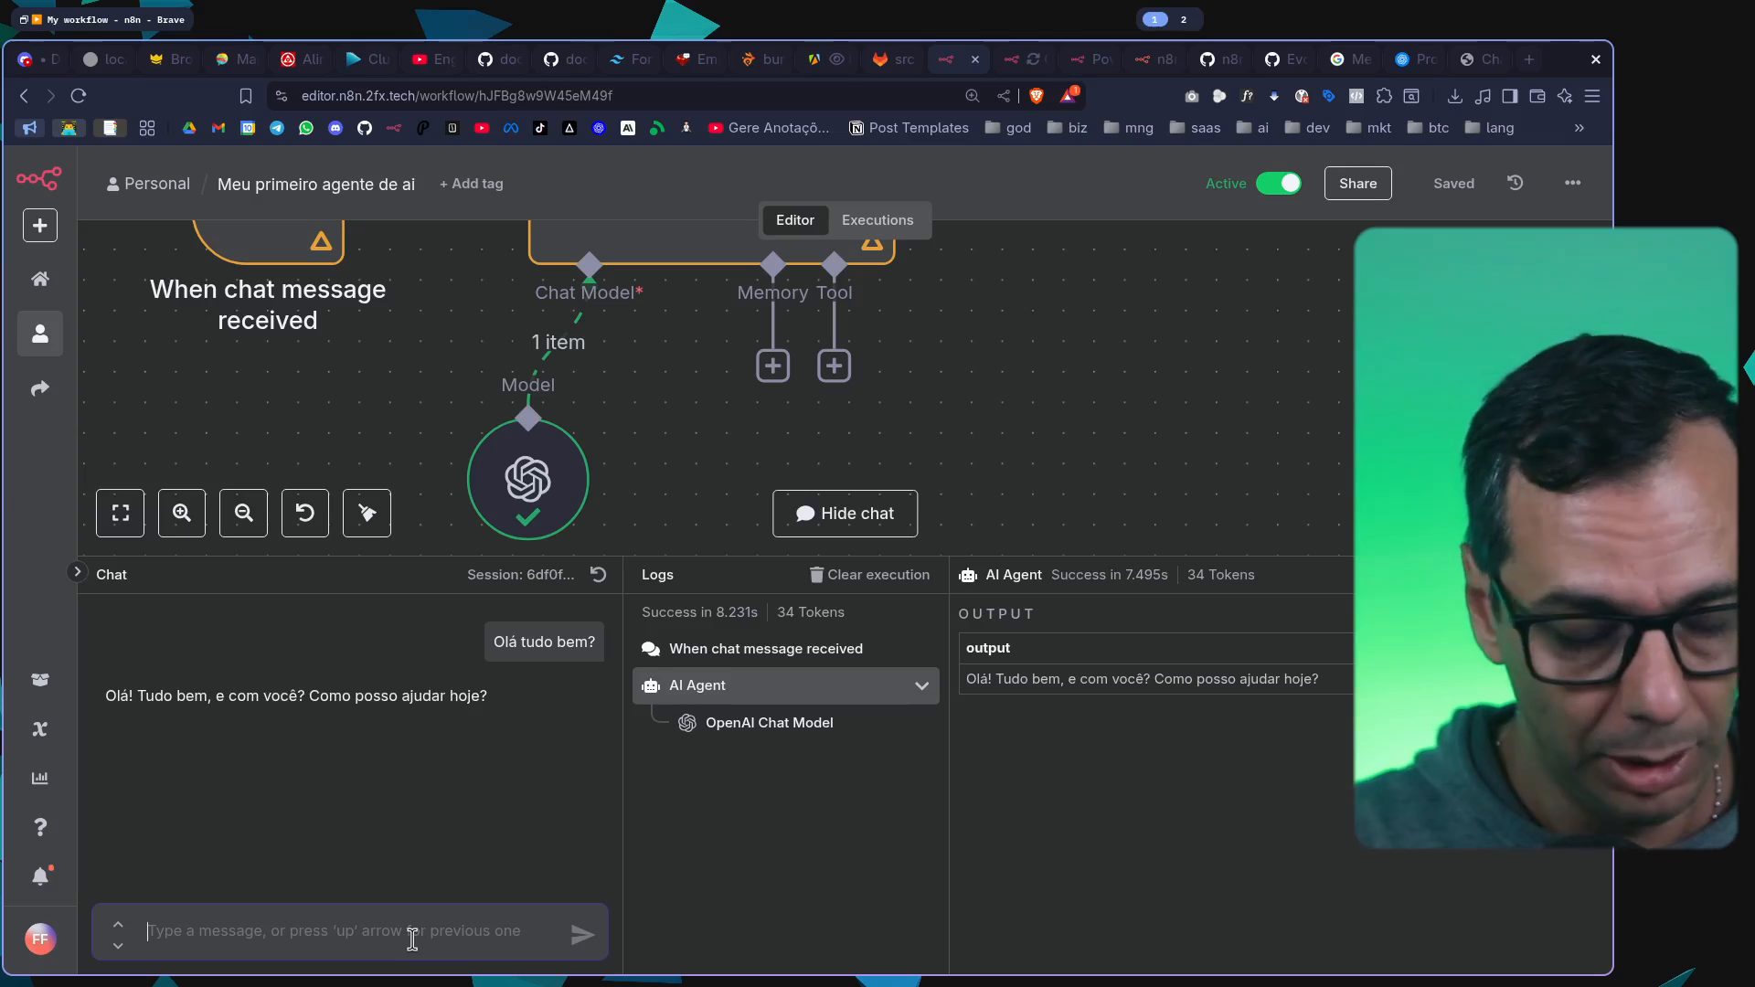
text(Quanto é 1+1?)
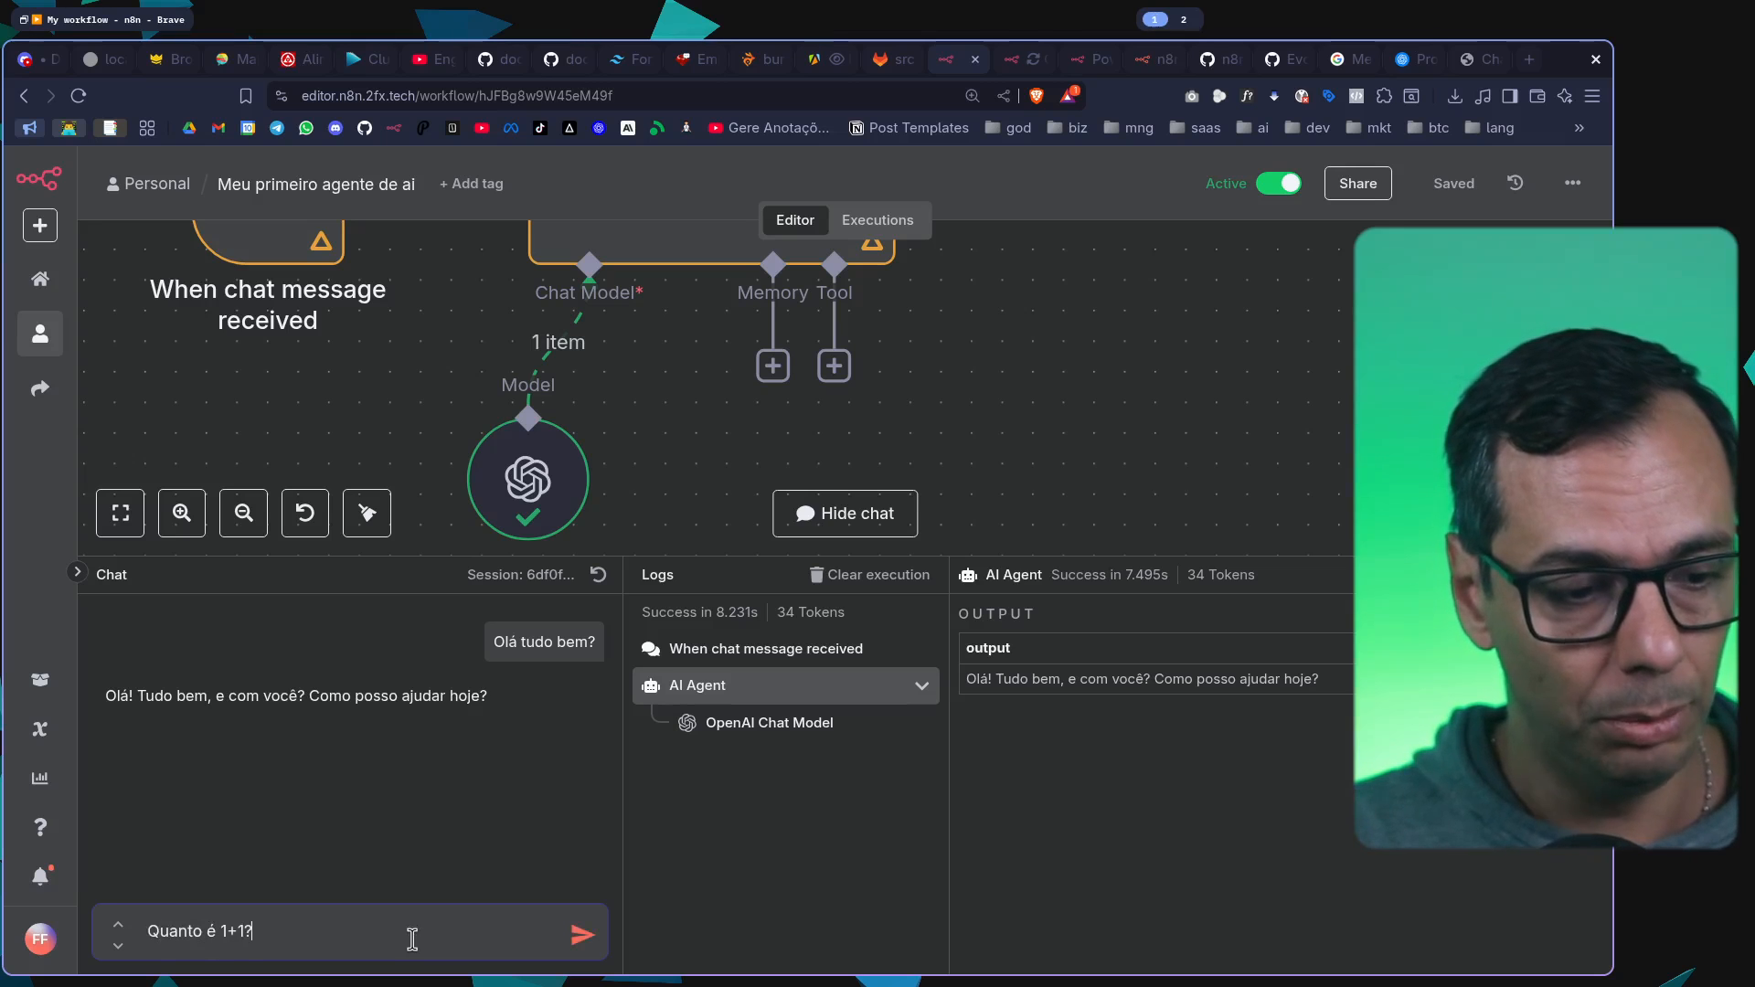
key(Return)
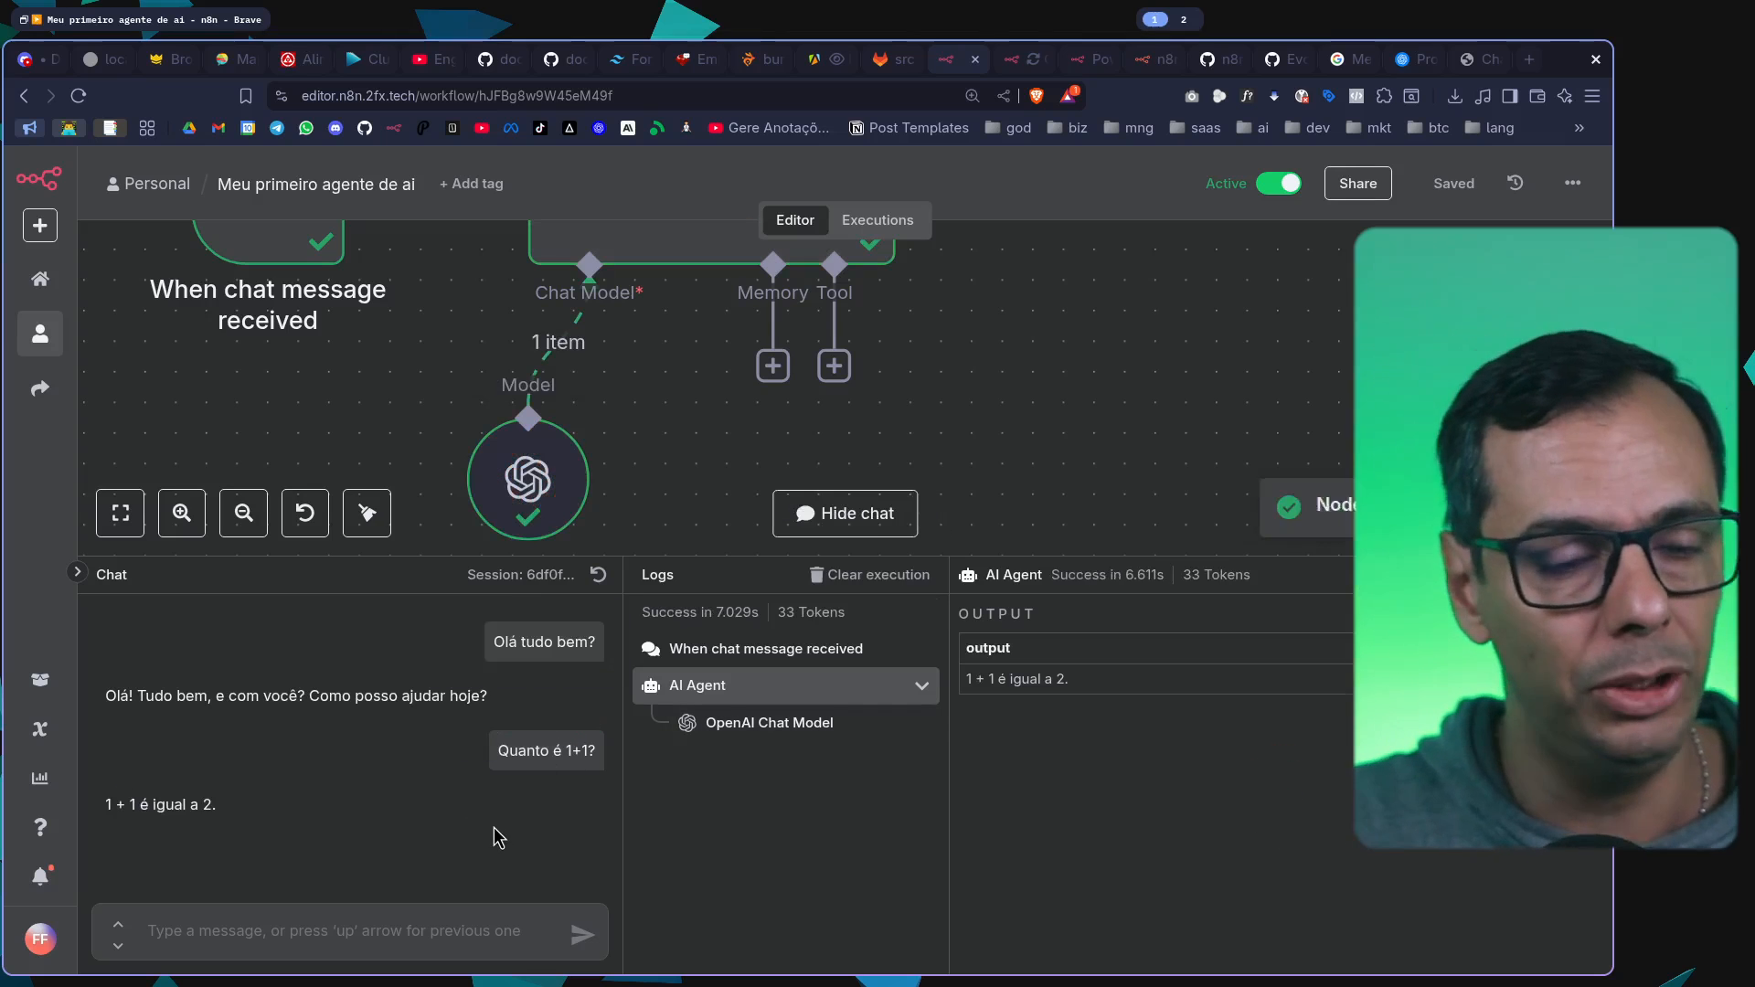
drag(168, 812, 287, 819)
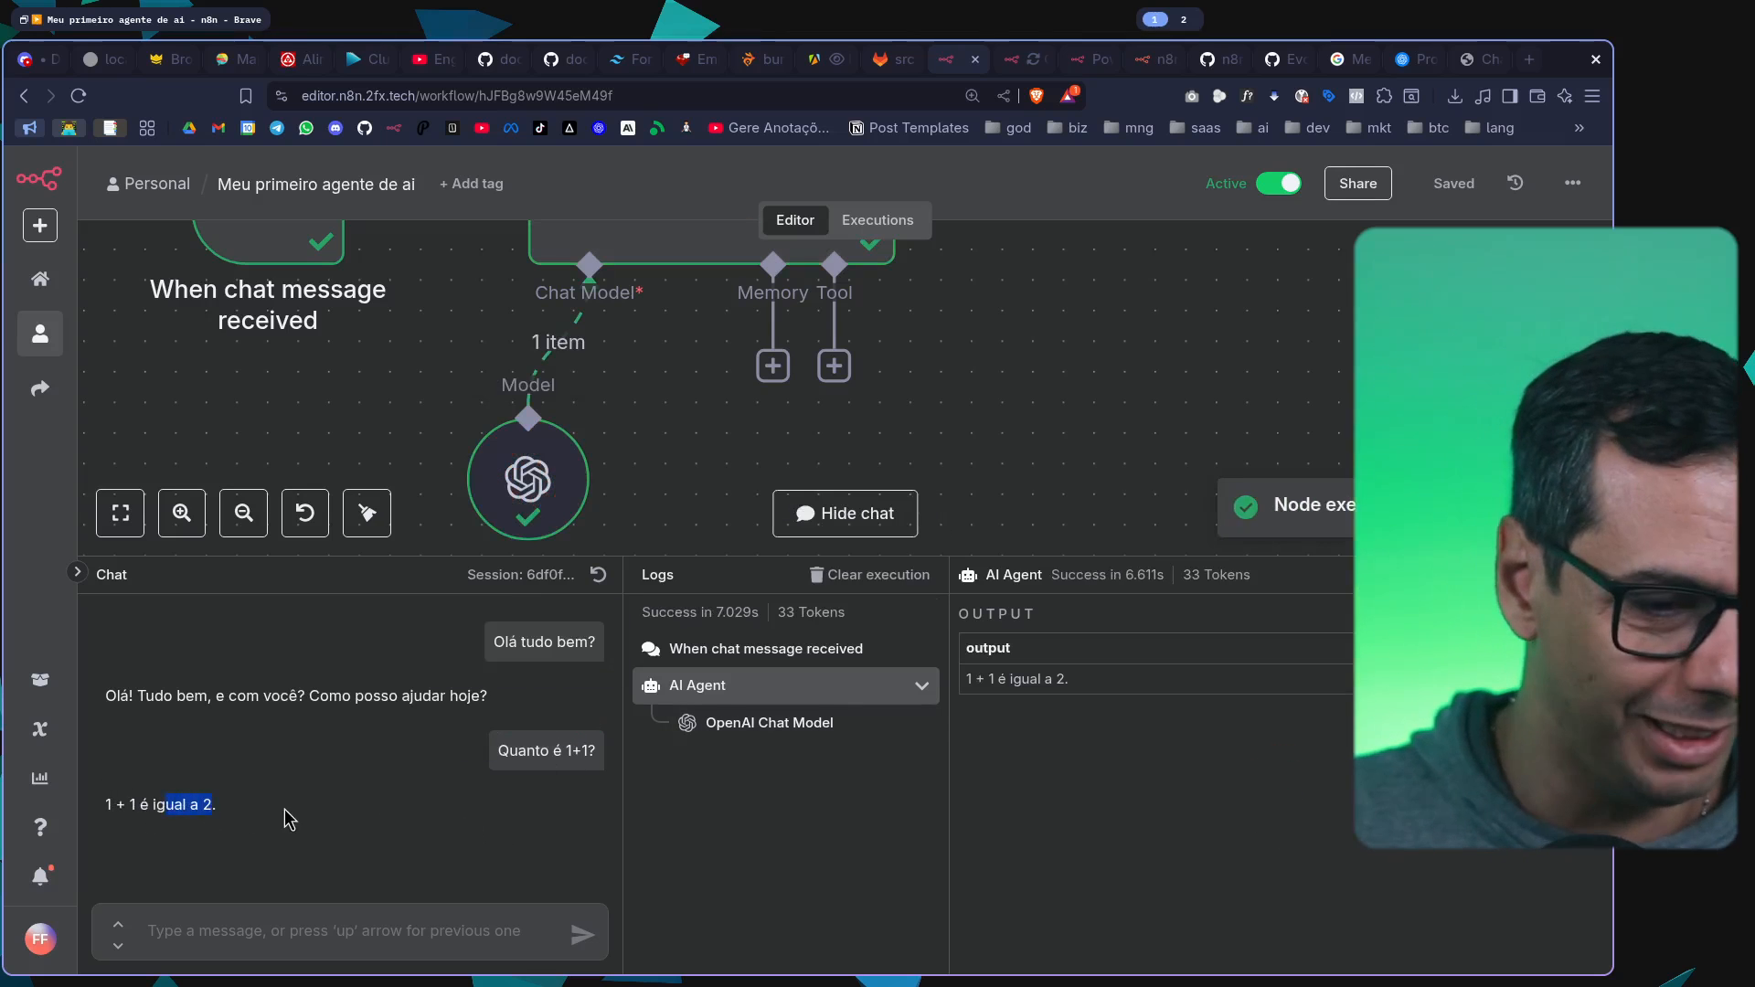
click(285, 820)
Test the agent's memory by sending "Qual foi o numero que eu disse antes?" in the chat and read its reply
key(ctrl+plus)
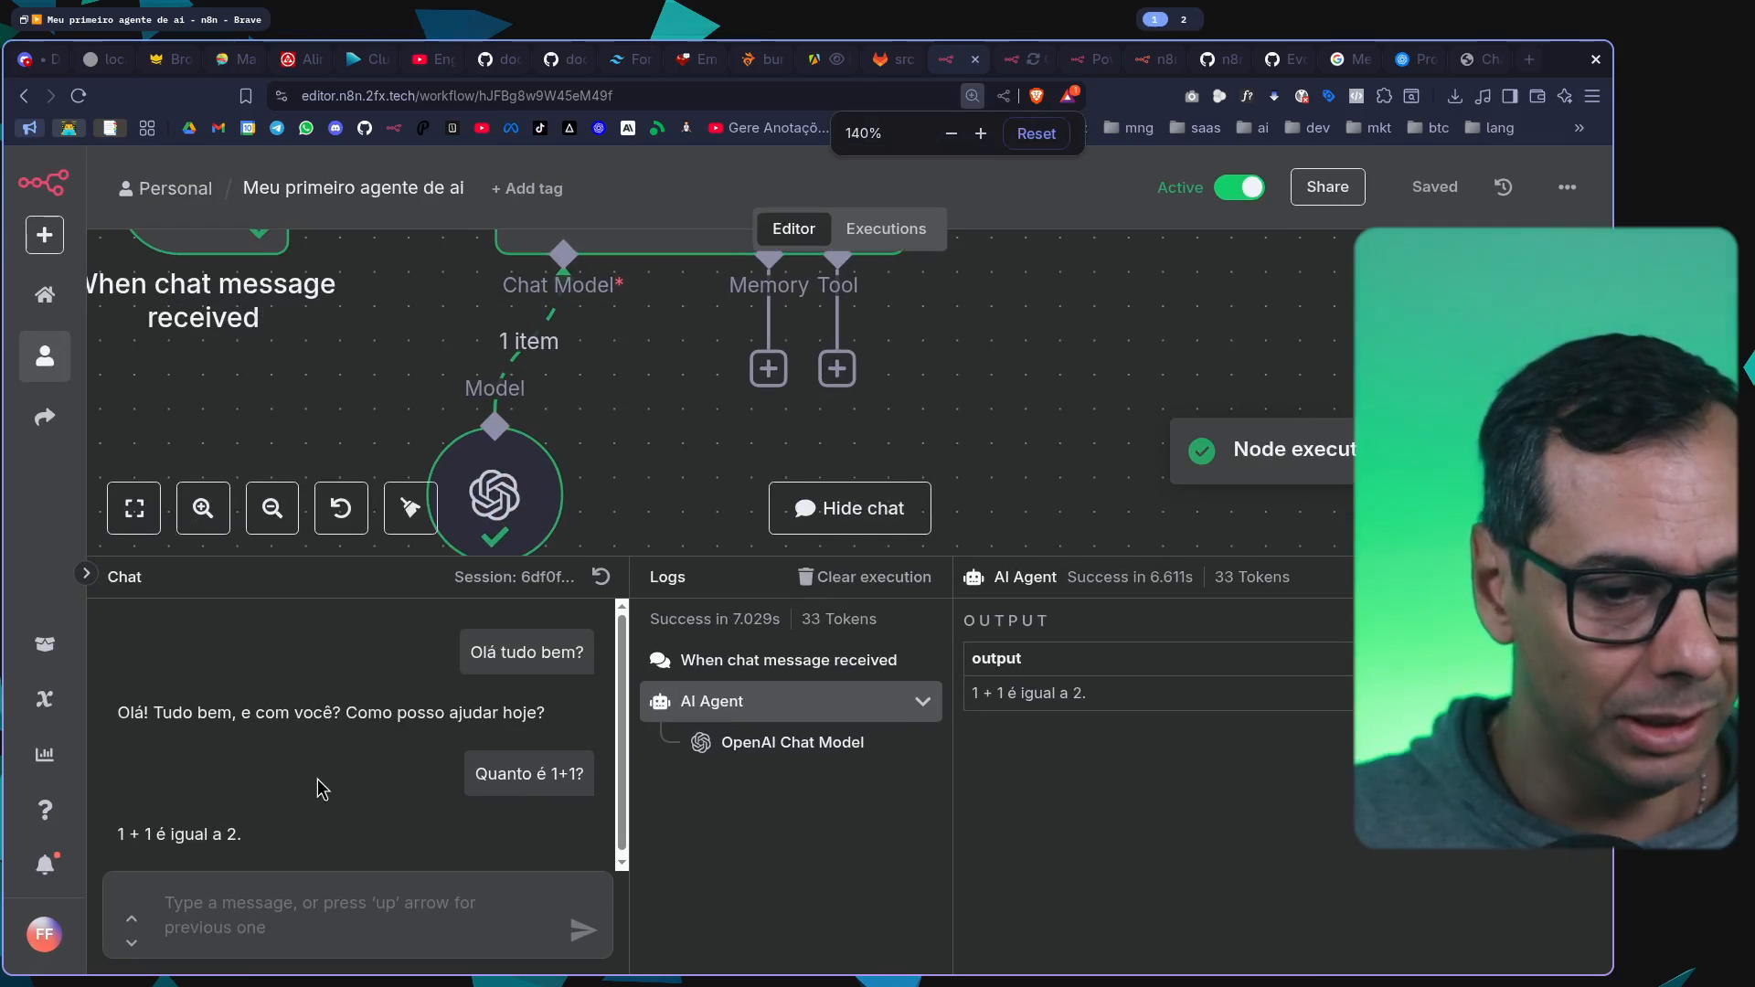
click(313, 916)
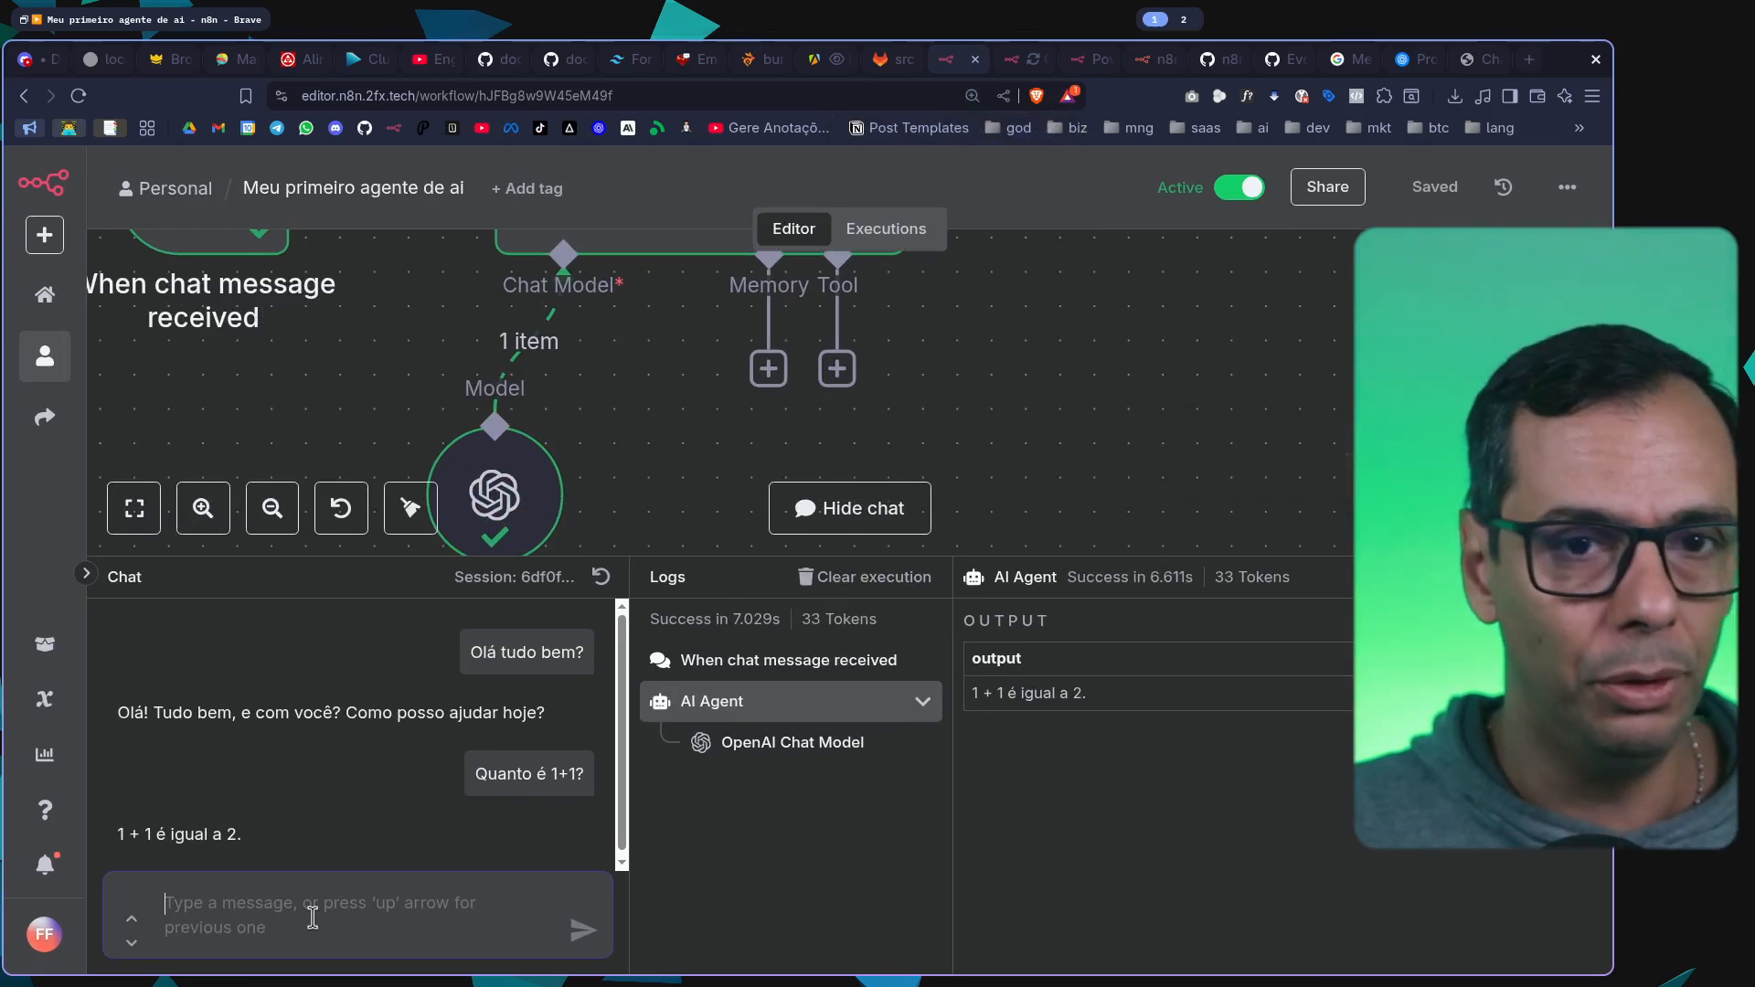
text(Quan)
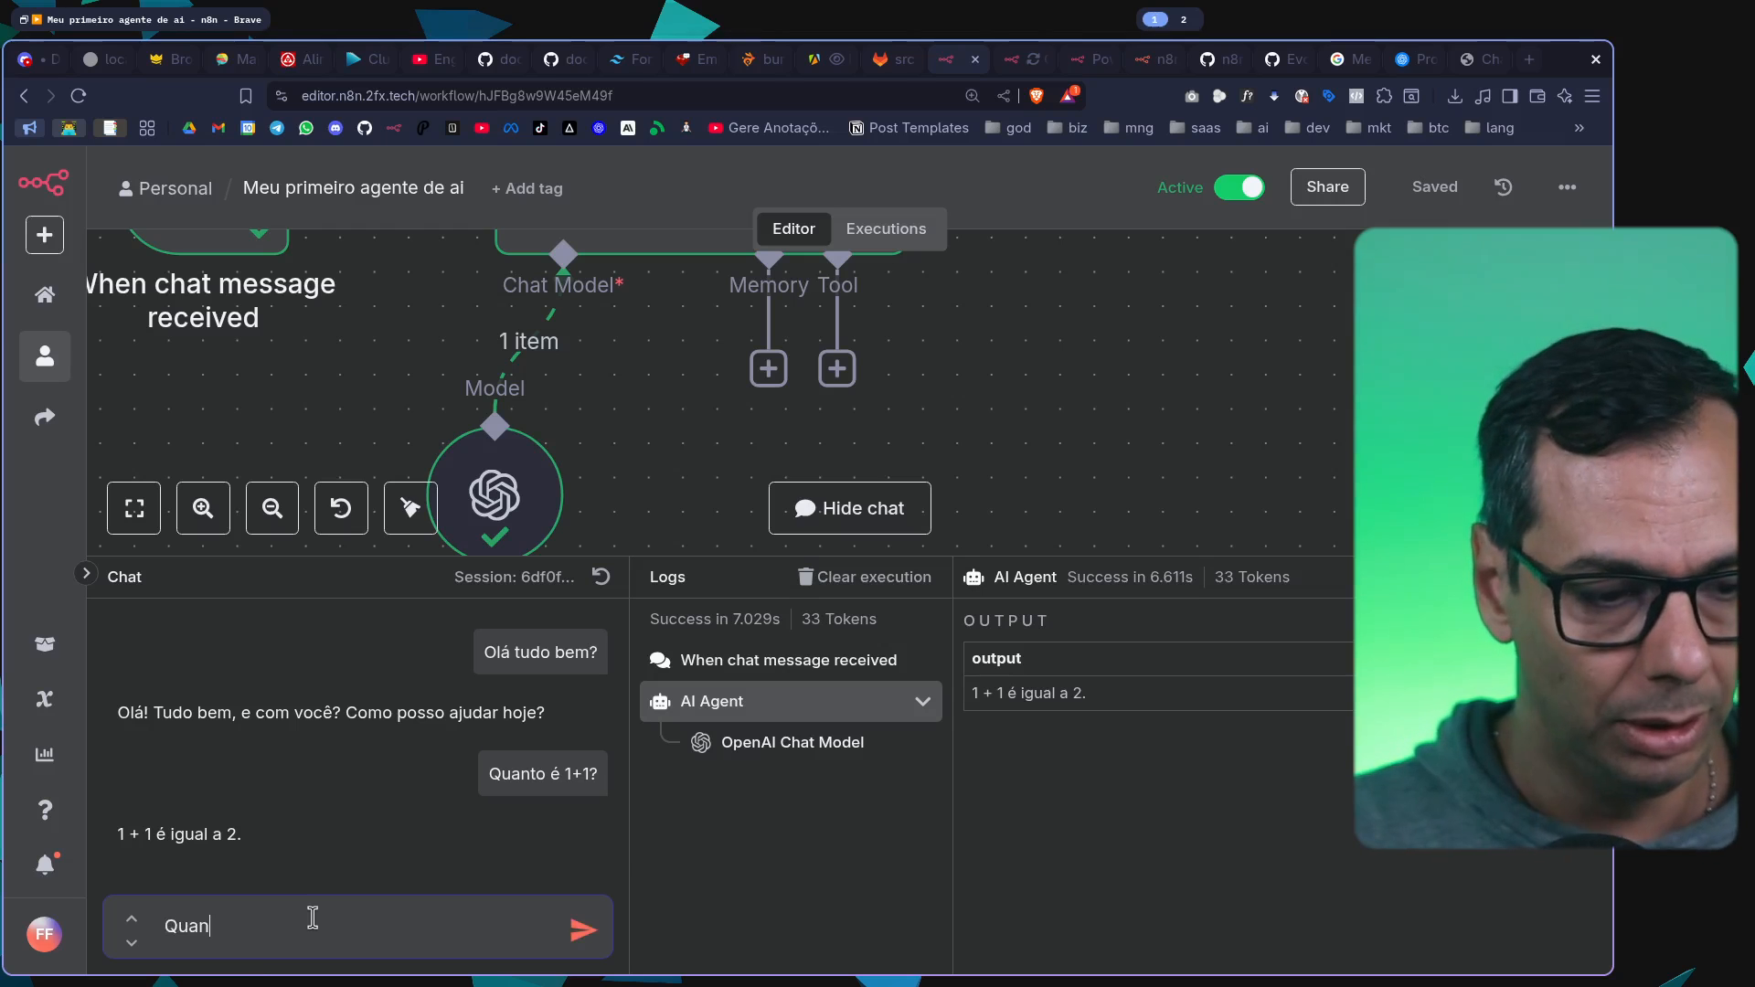
text( foi )
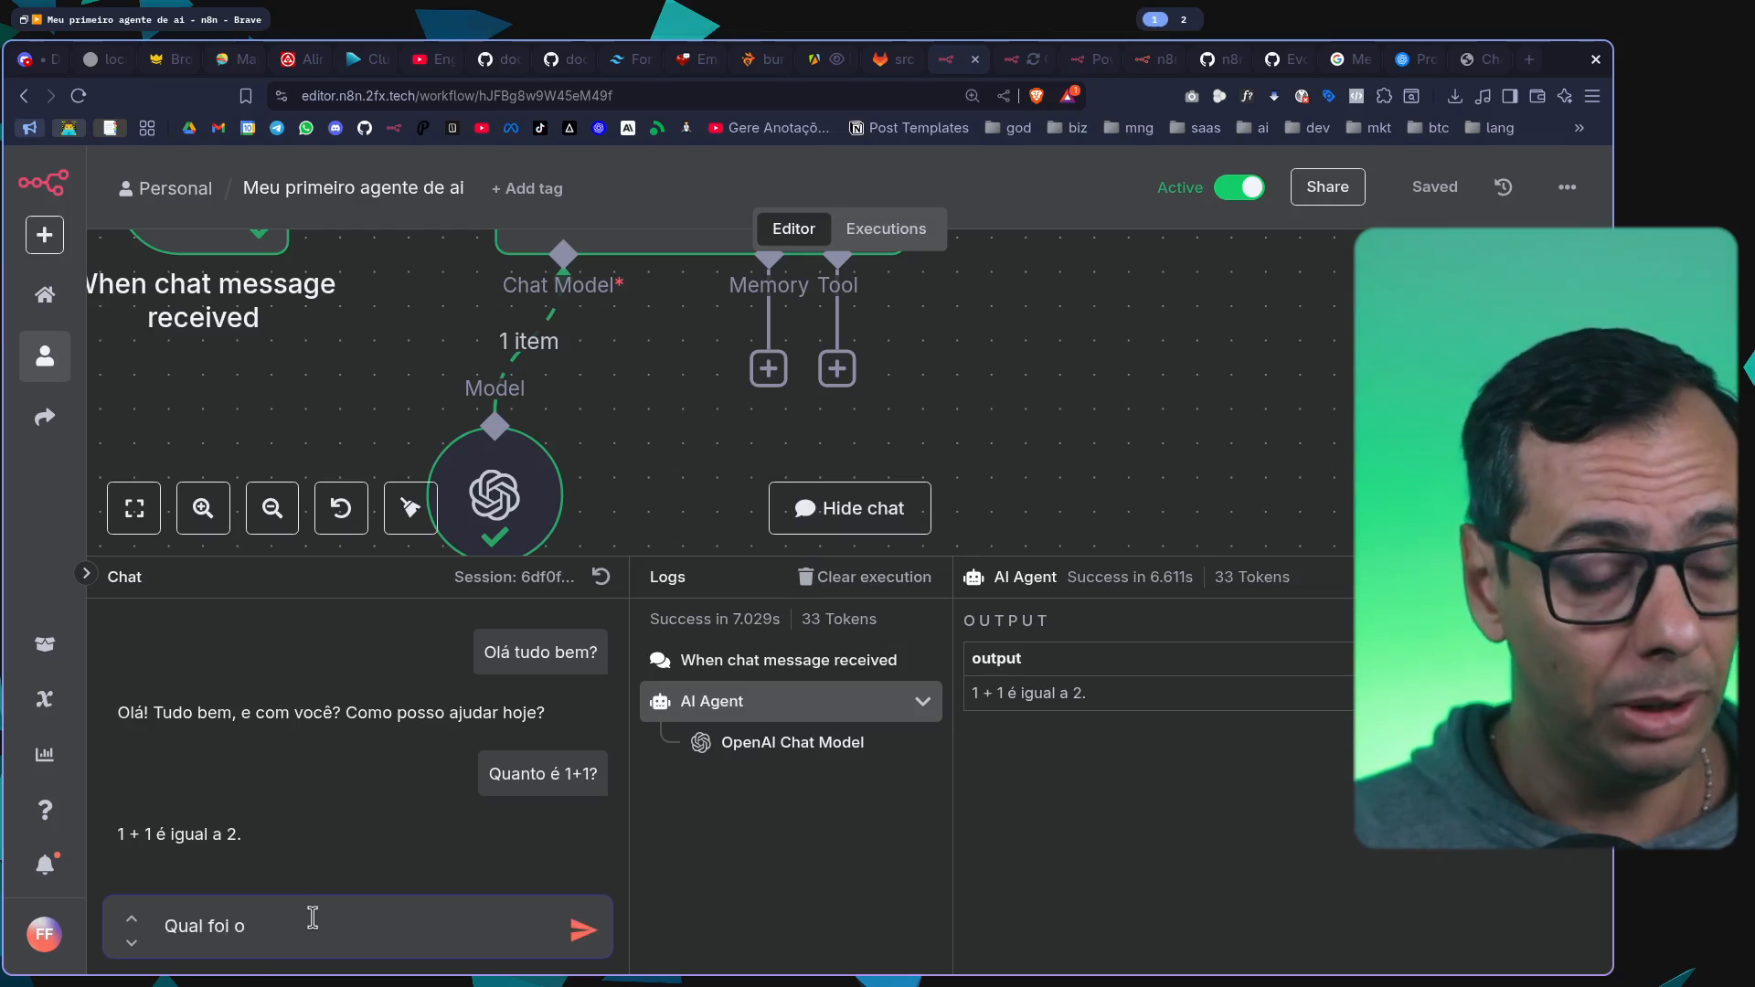
text(o numero qu)
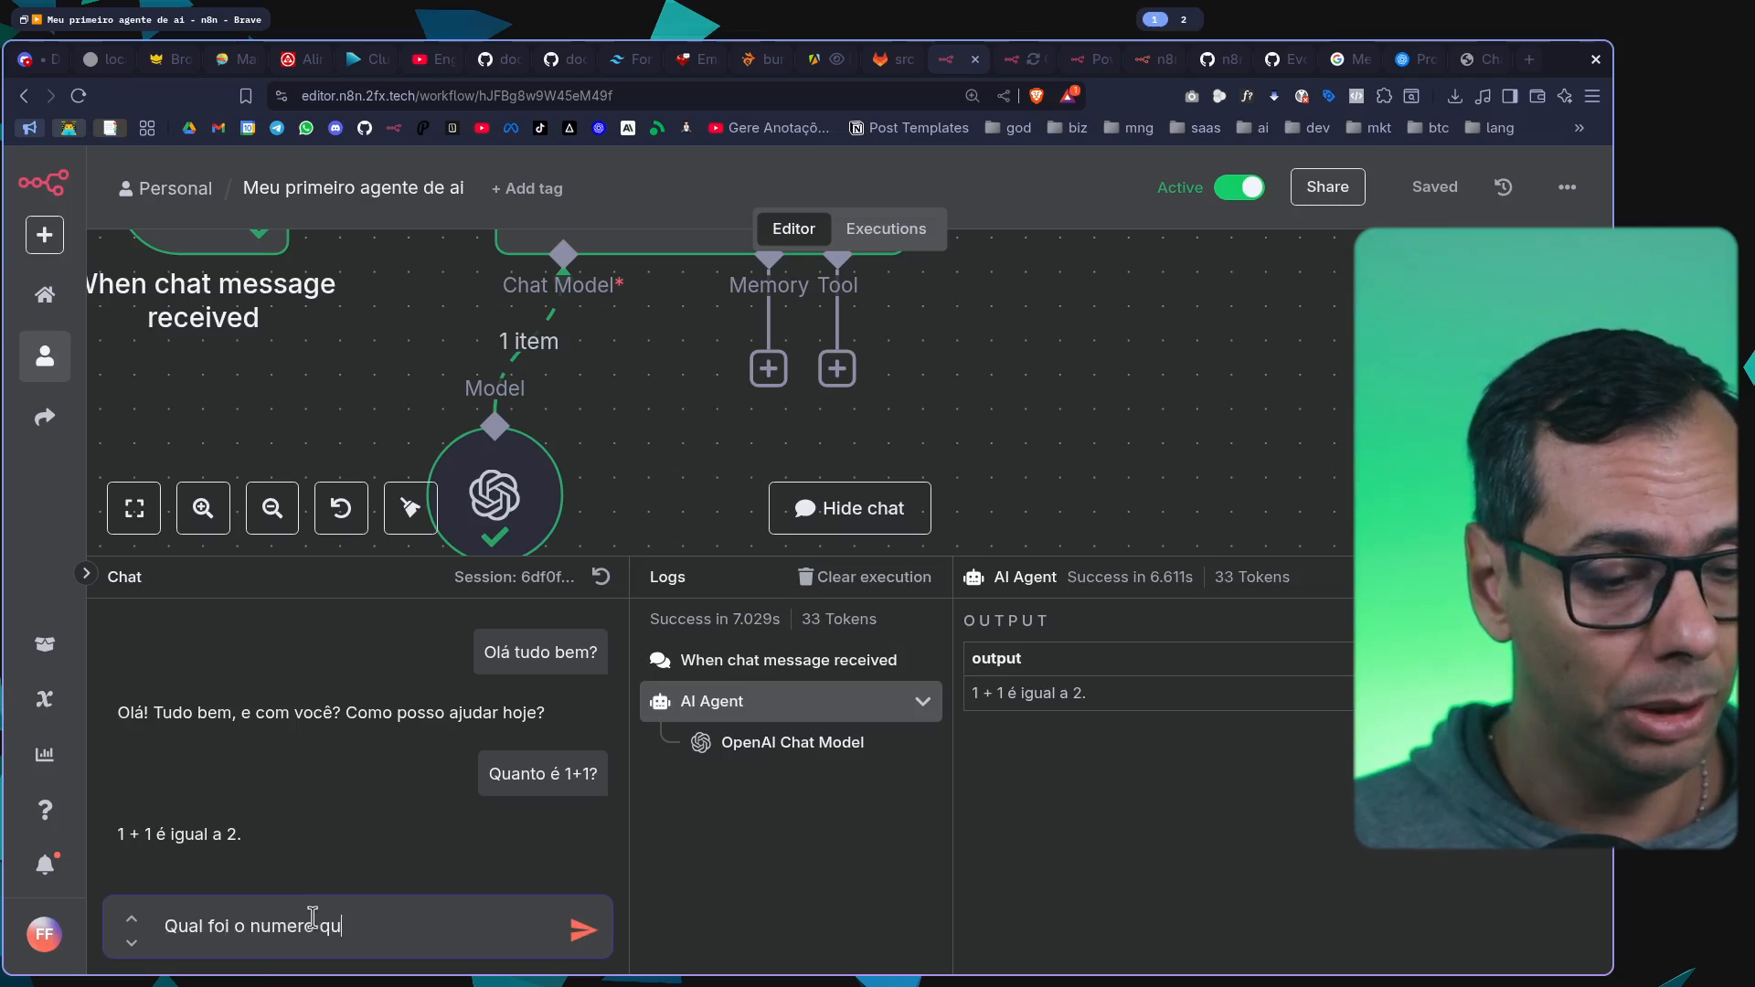
text(e eu fiss)
key(BackSpace)
key(BackSpace)
key(BackSpace)
key(BackSpace)
text(di)
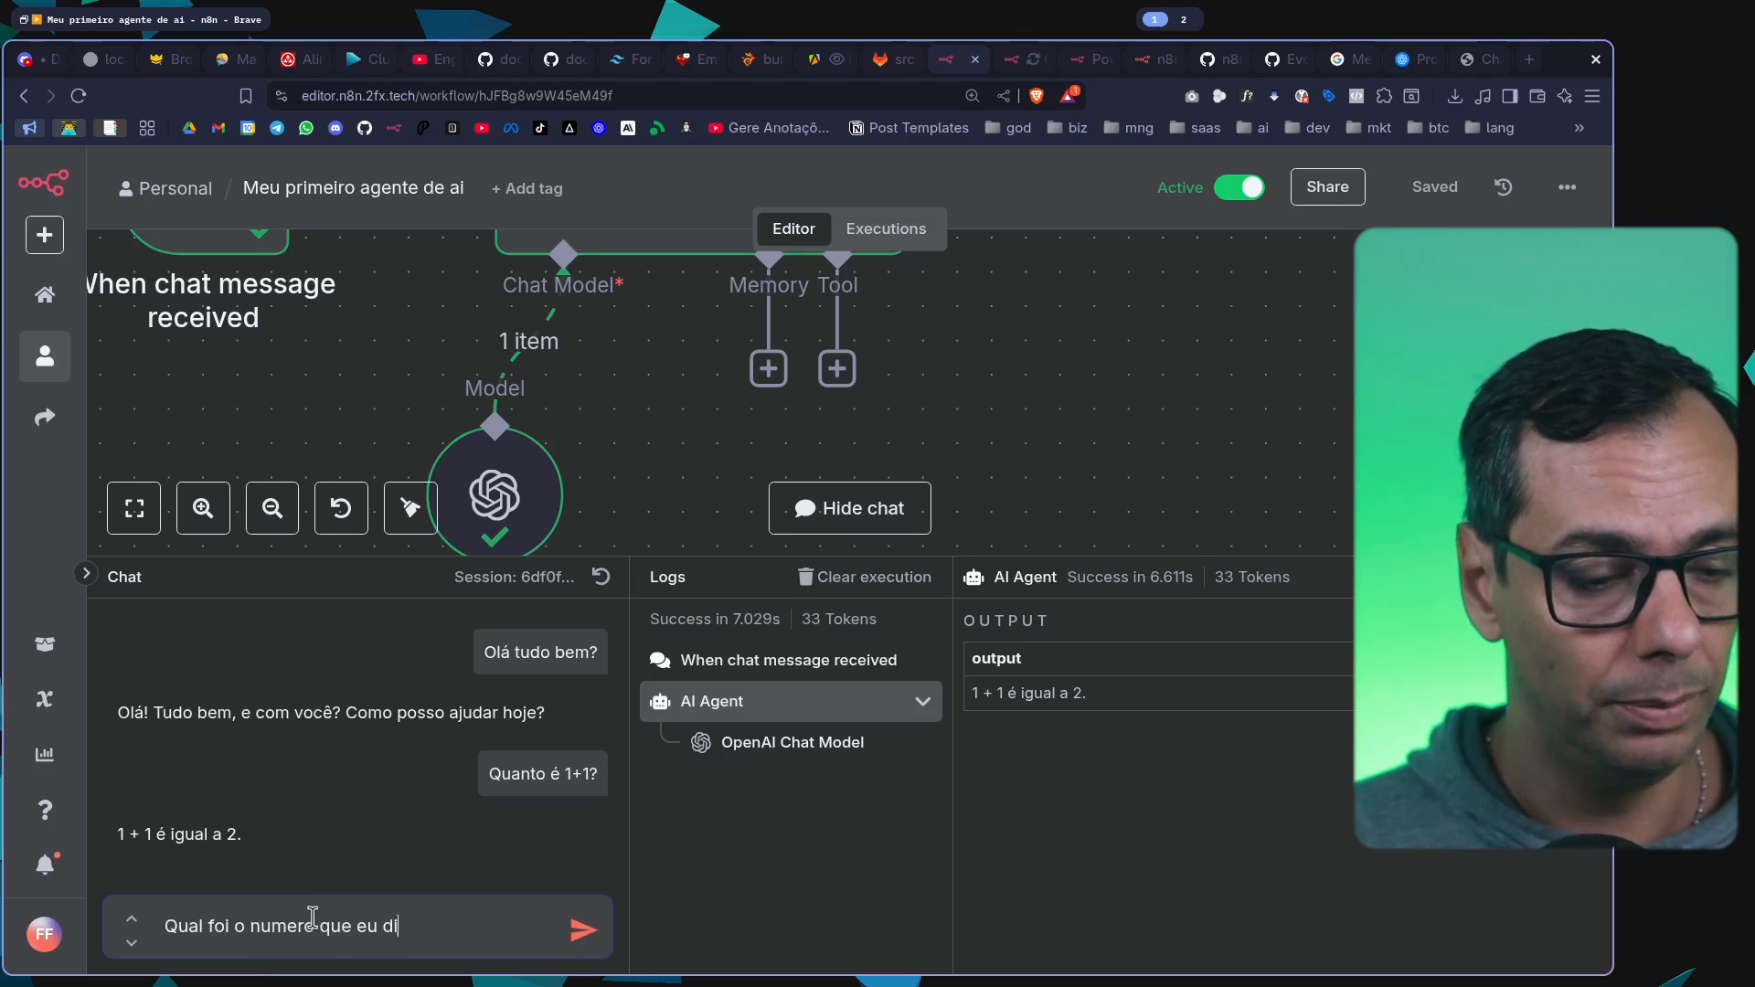
text(sse antes?)
key(Return)
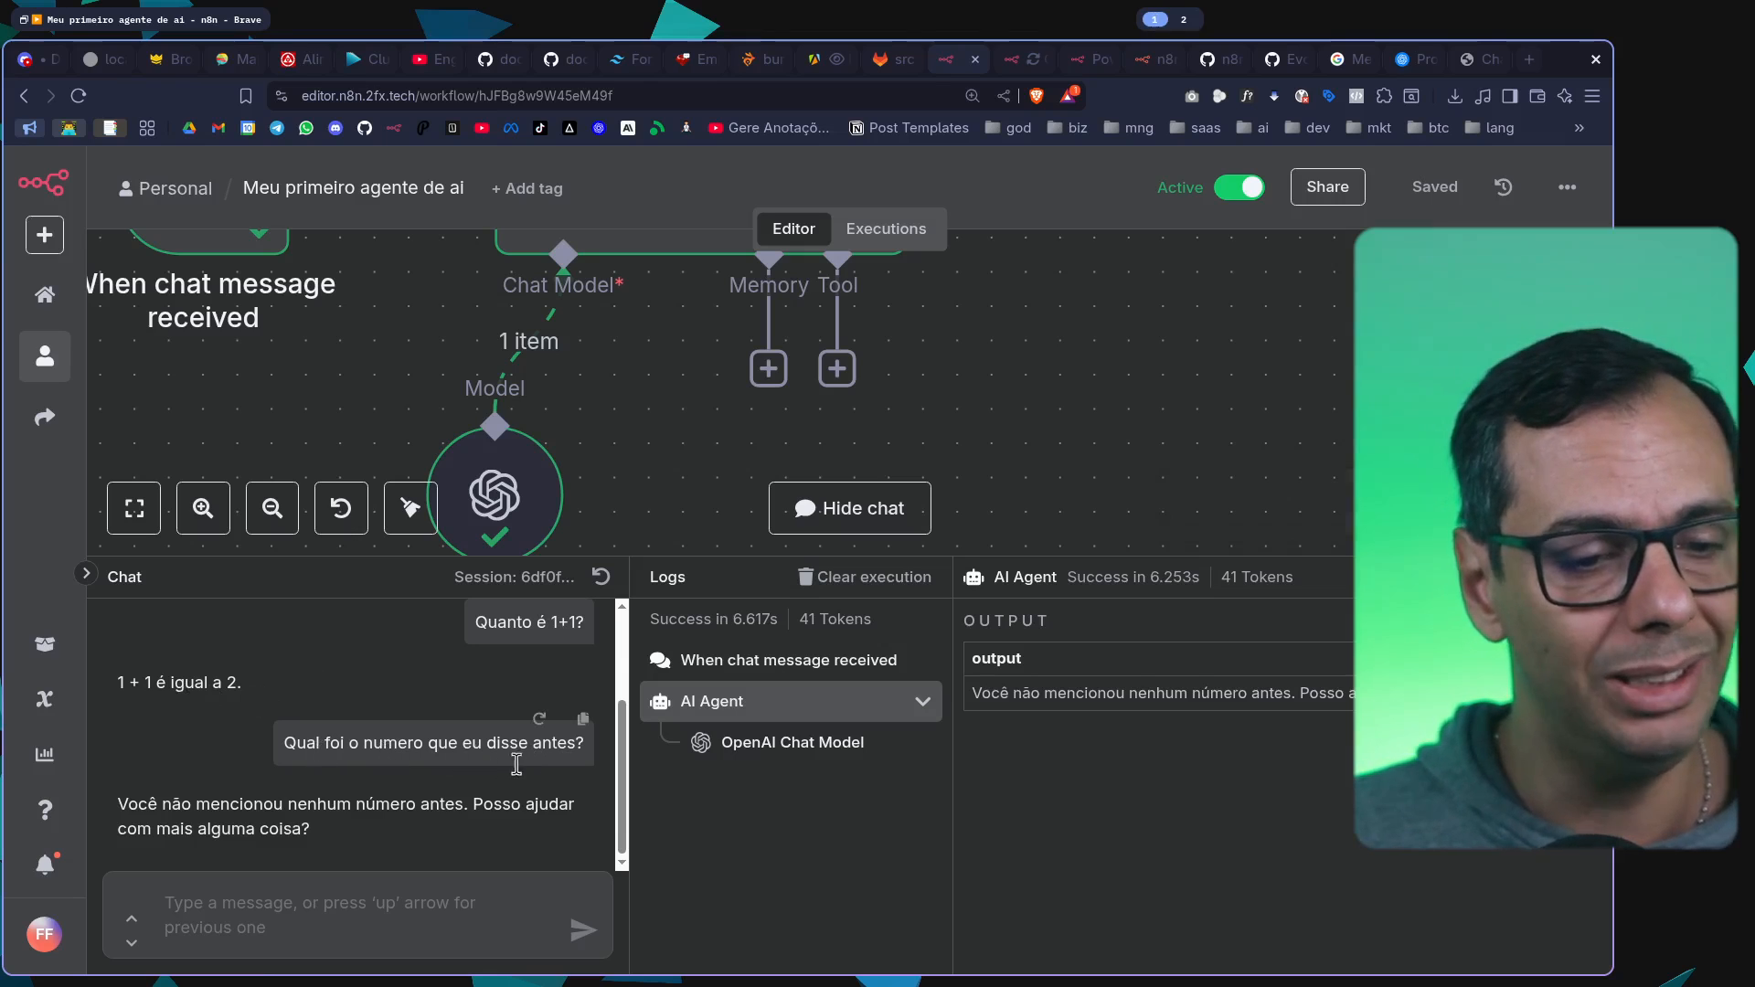
drag(209, 806, 376, 830)
click(402, 827)
Send the agent "Poxa, mas eu perguntei qual era uma conta de mais (soma) antes, quais foram estes numeros?" and read its reply
click(401, 918)
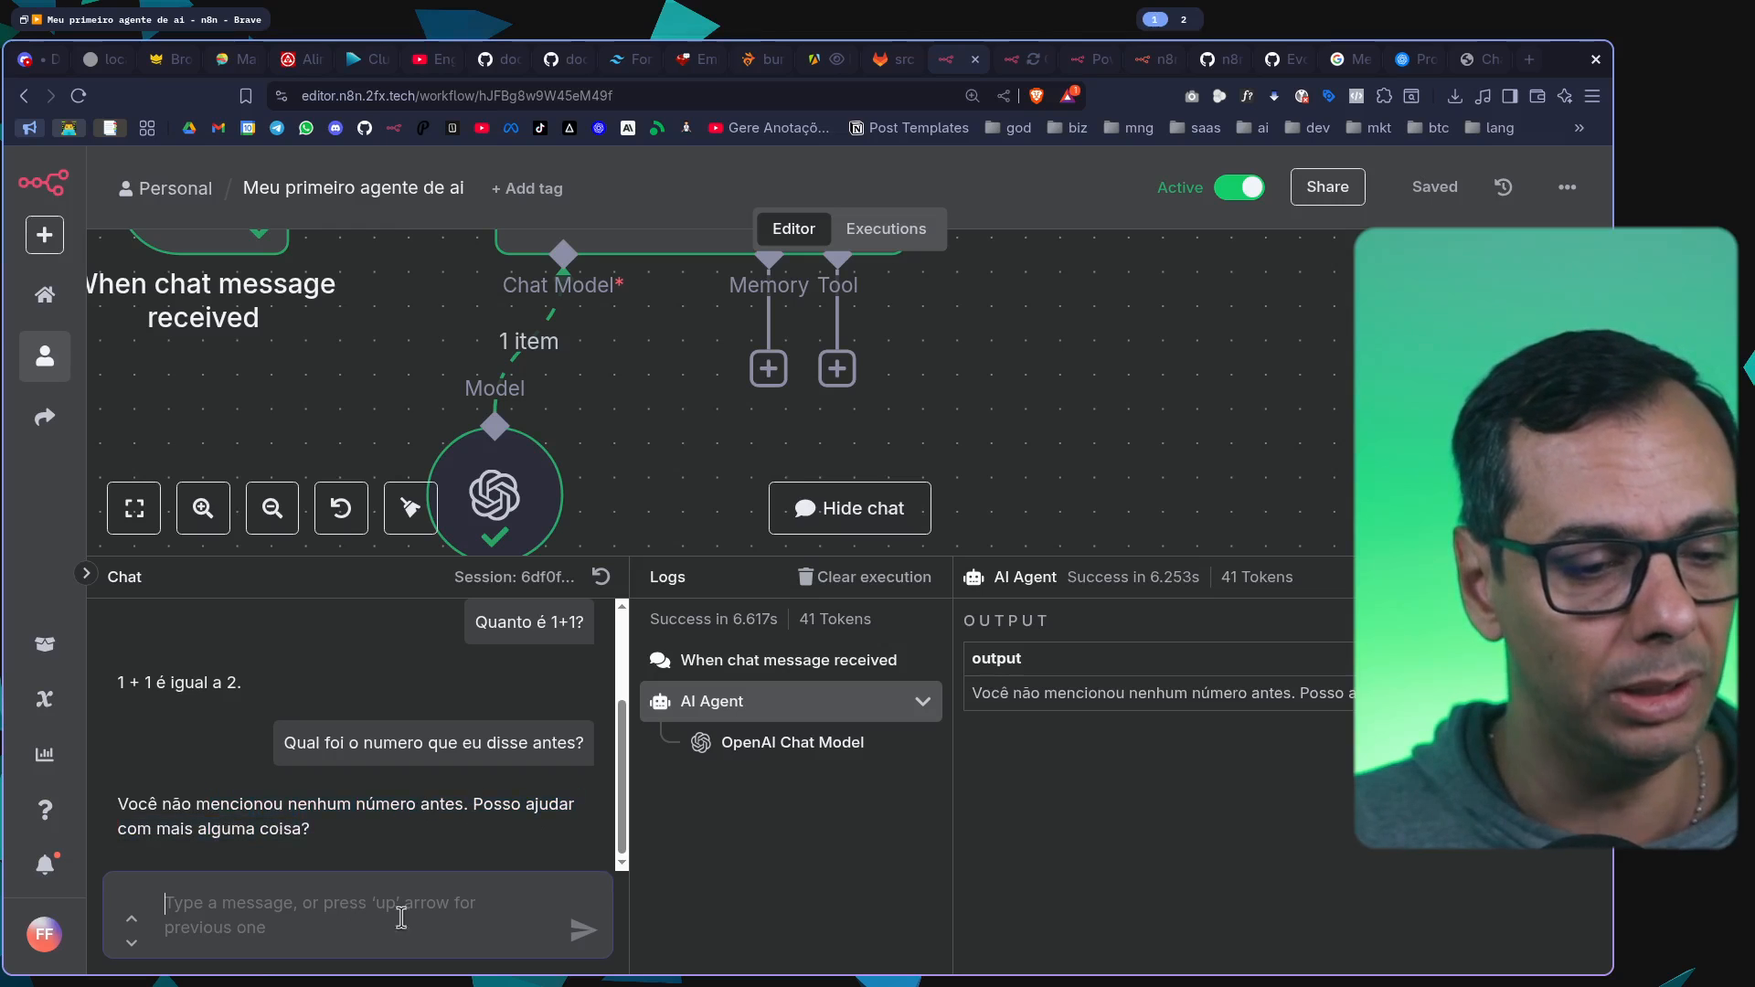
text(POxa)
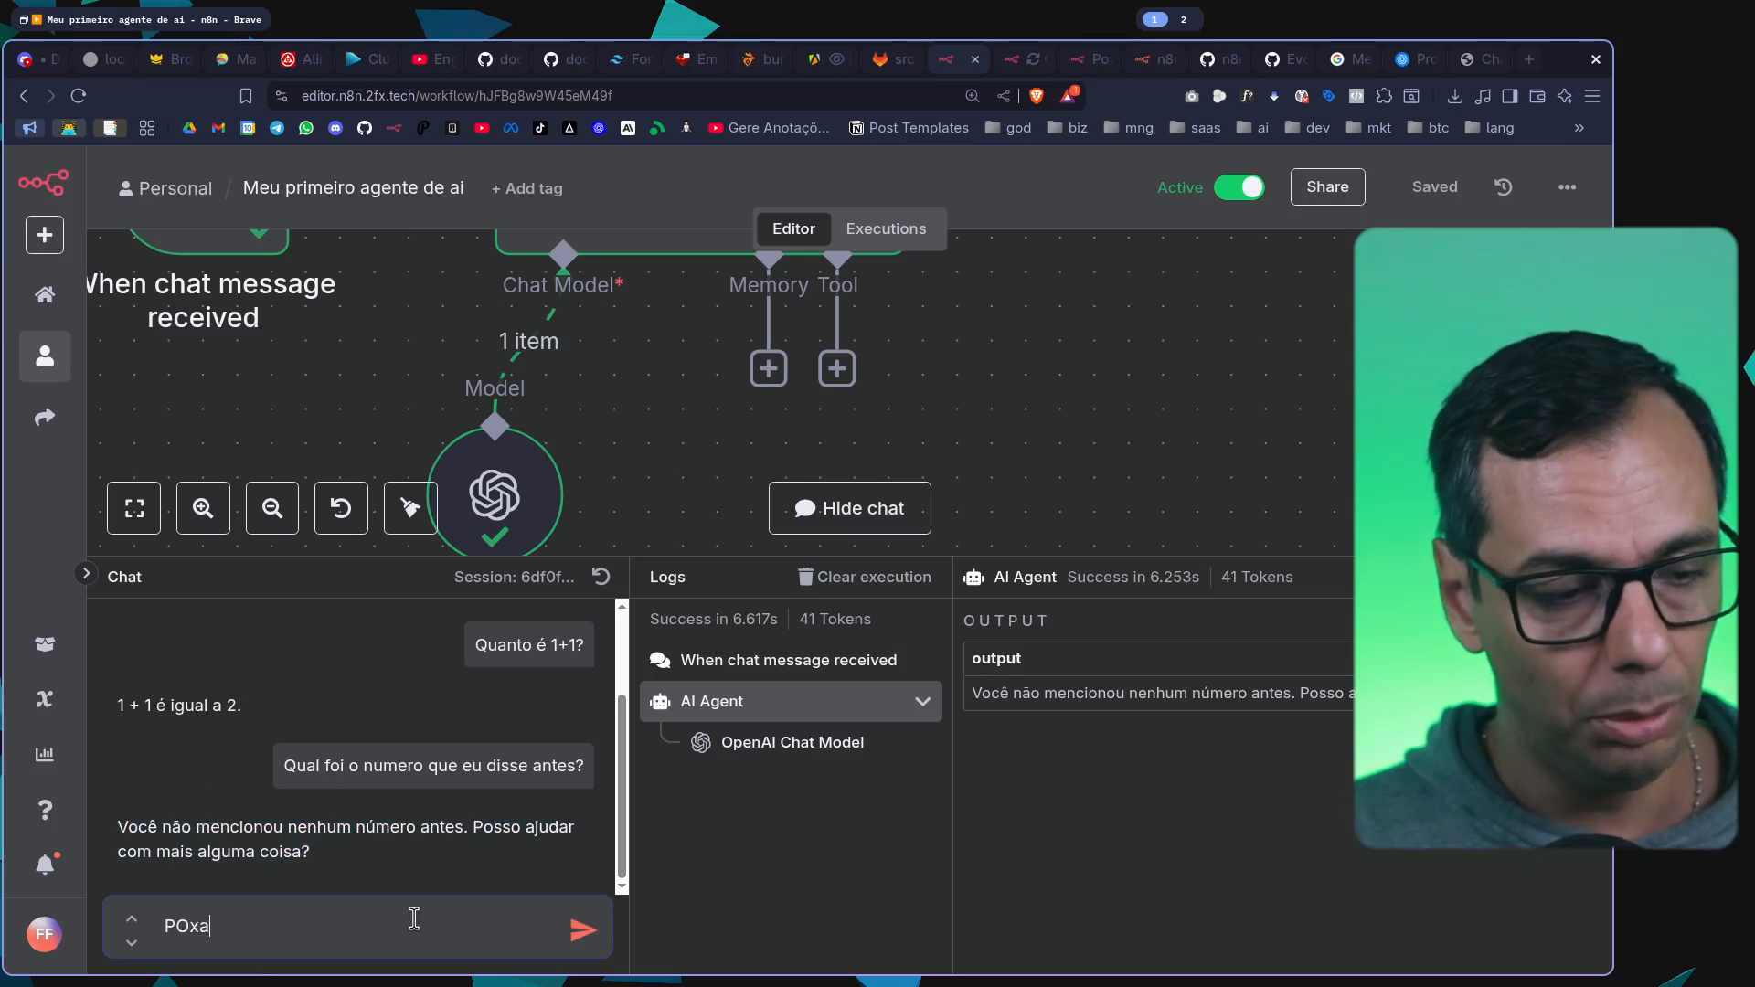
text(oxa, mas eu per)
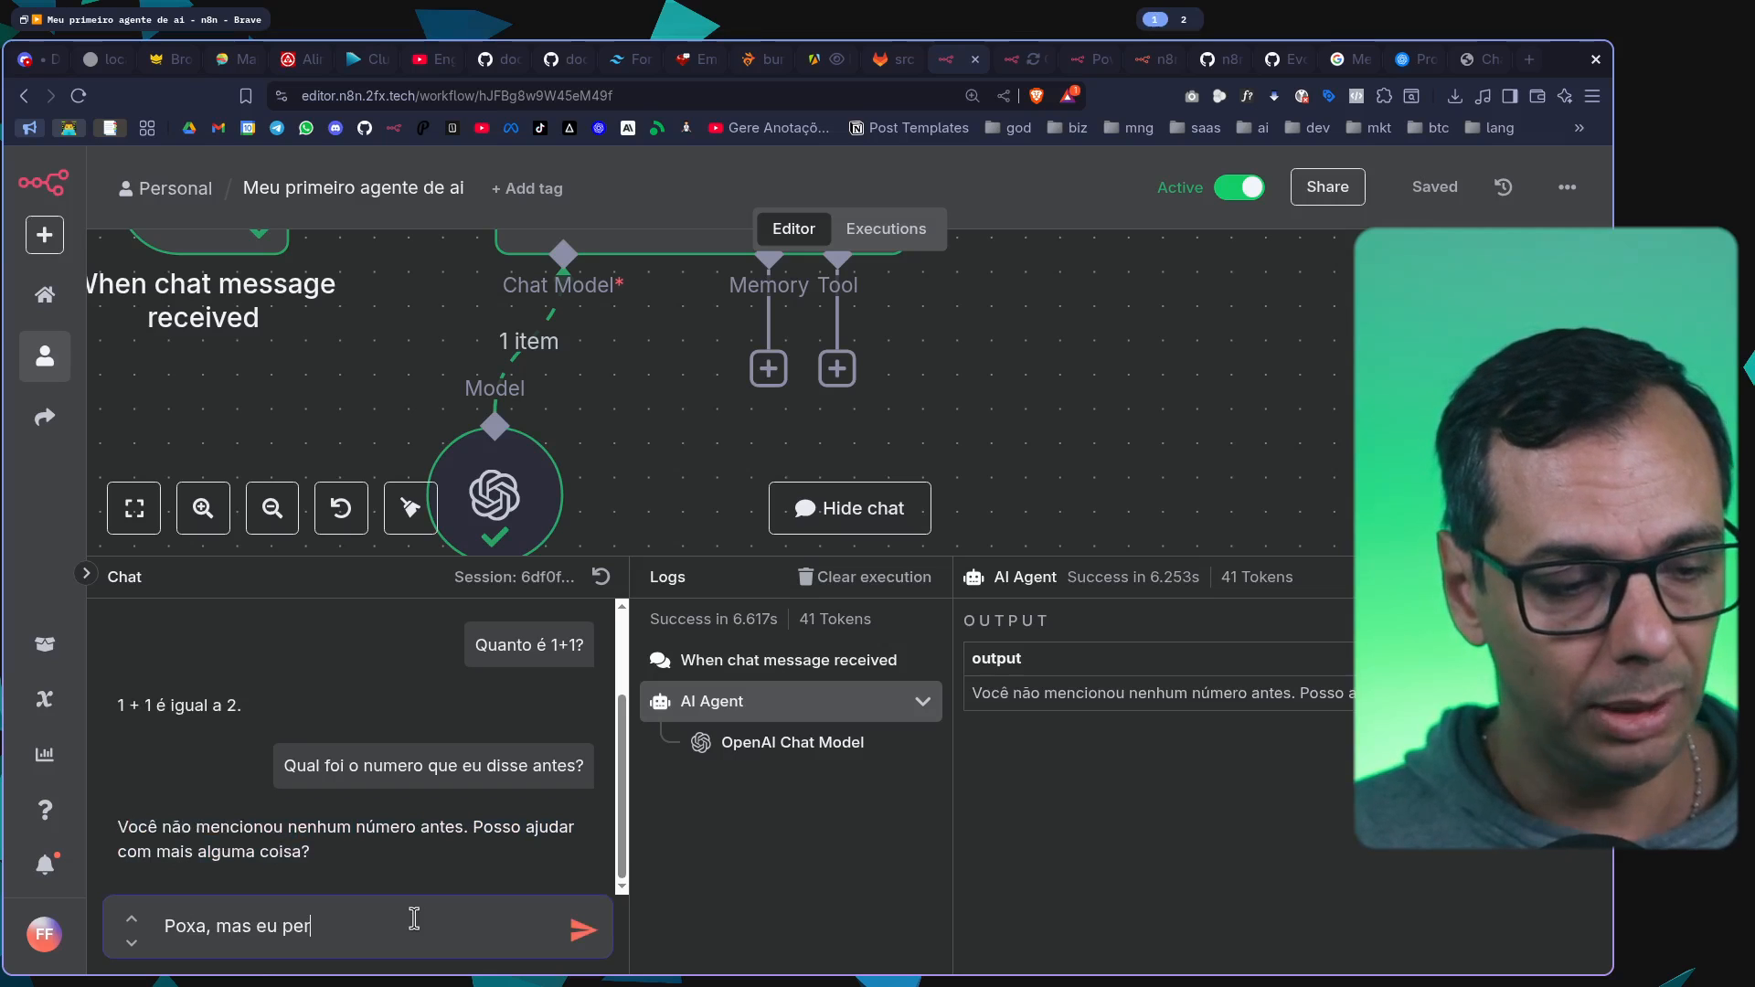
text(guntei qual er)
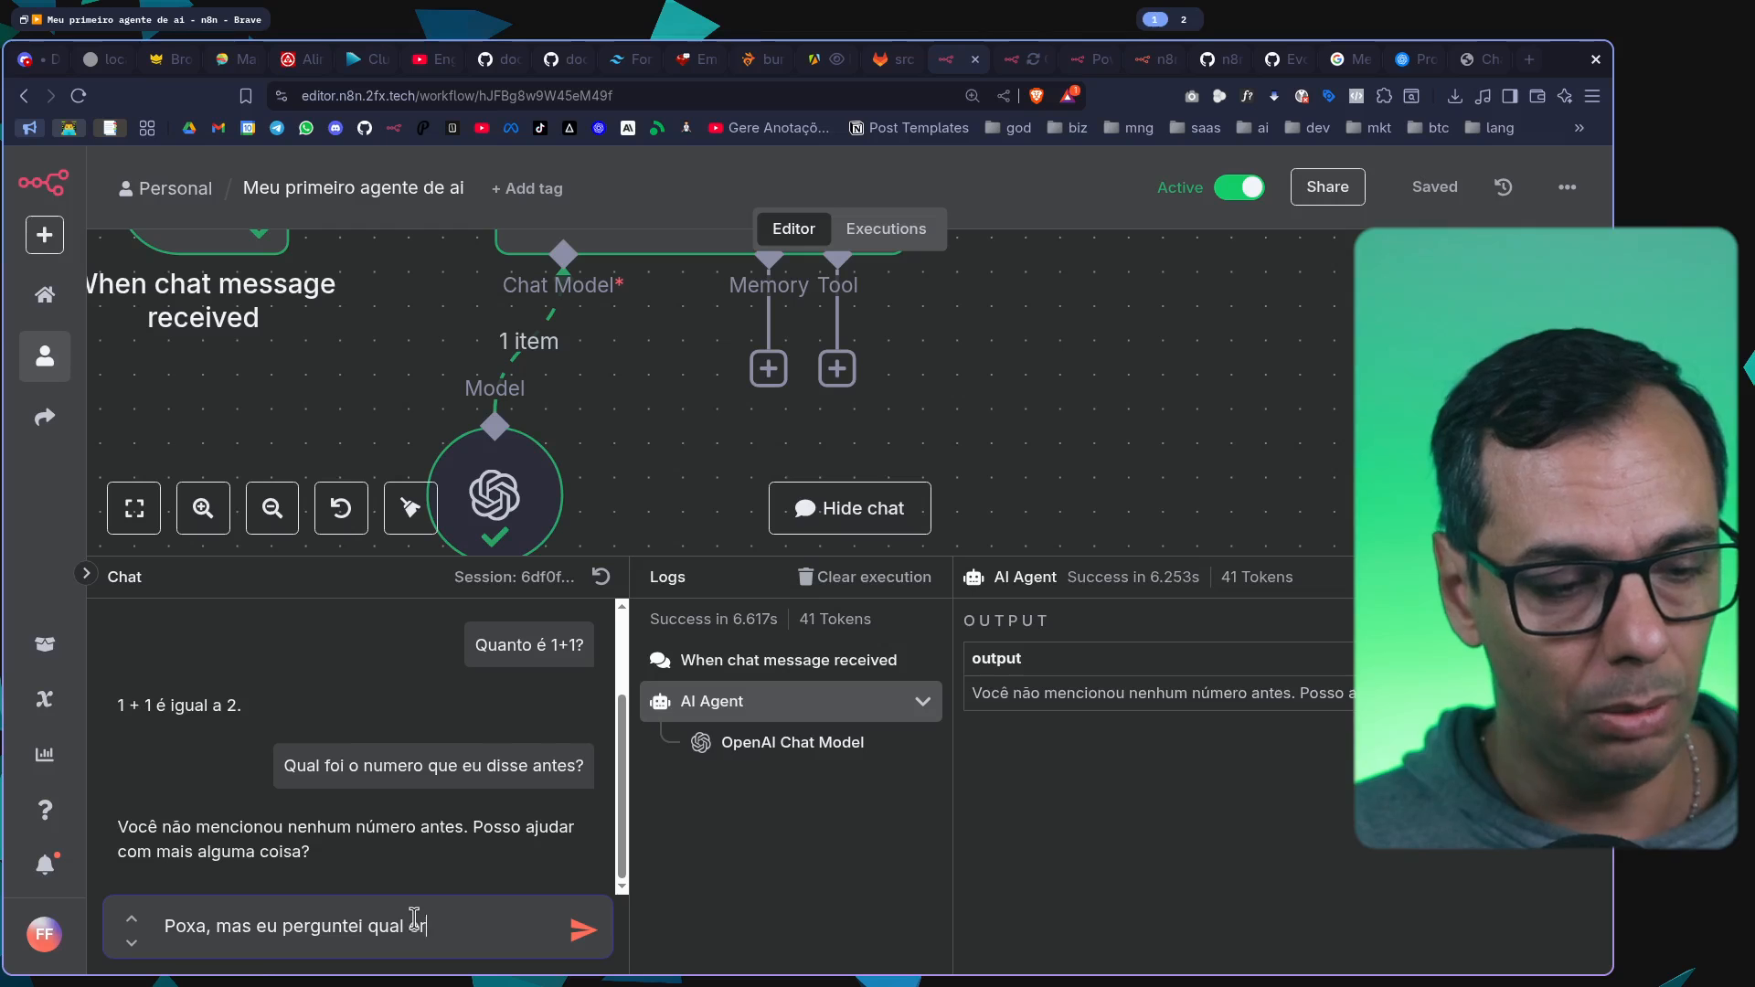
text(a uma conta de mais)
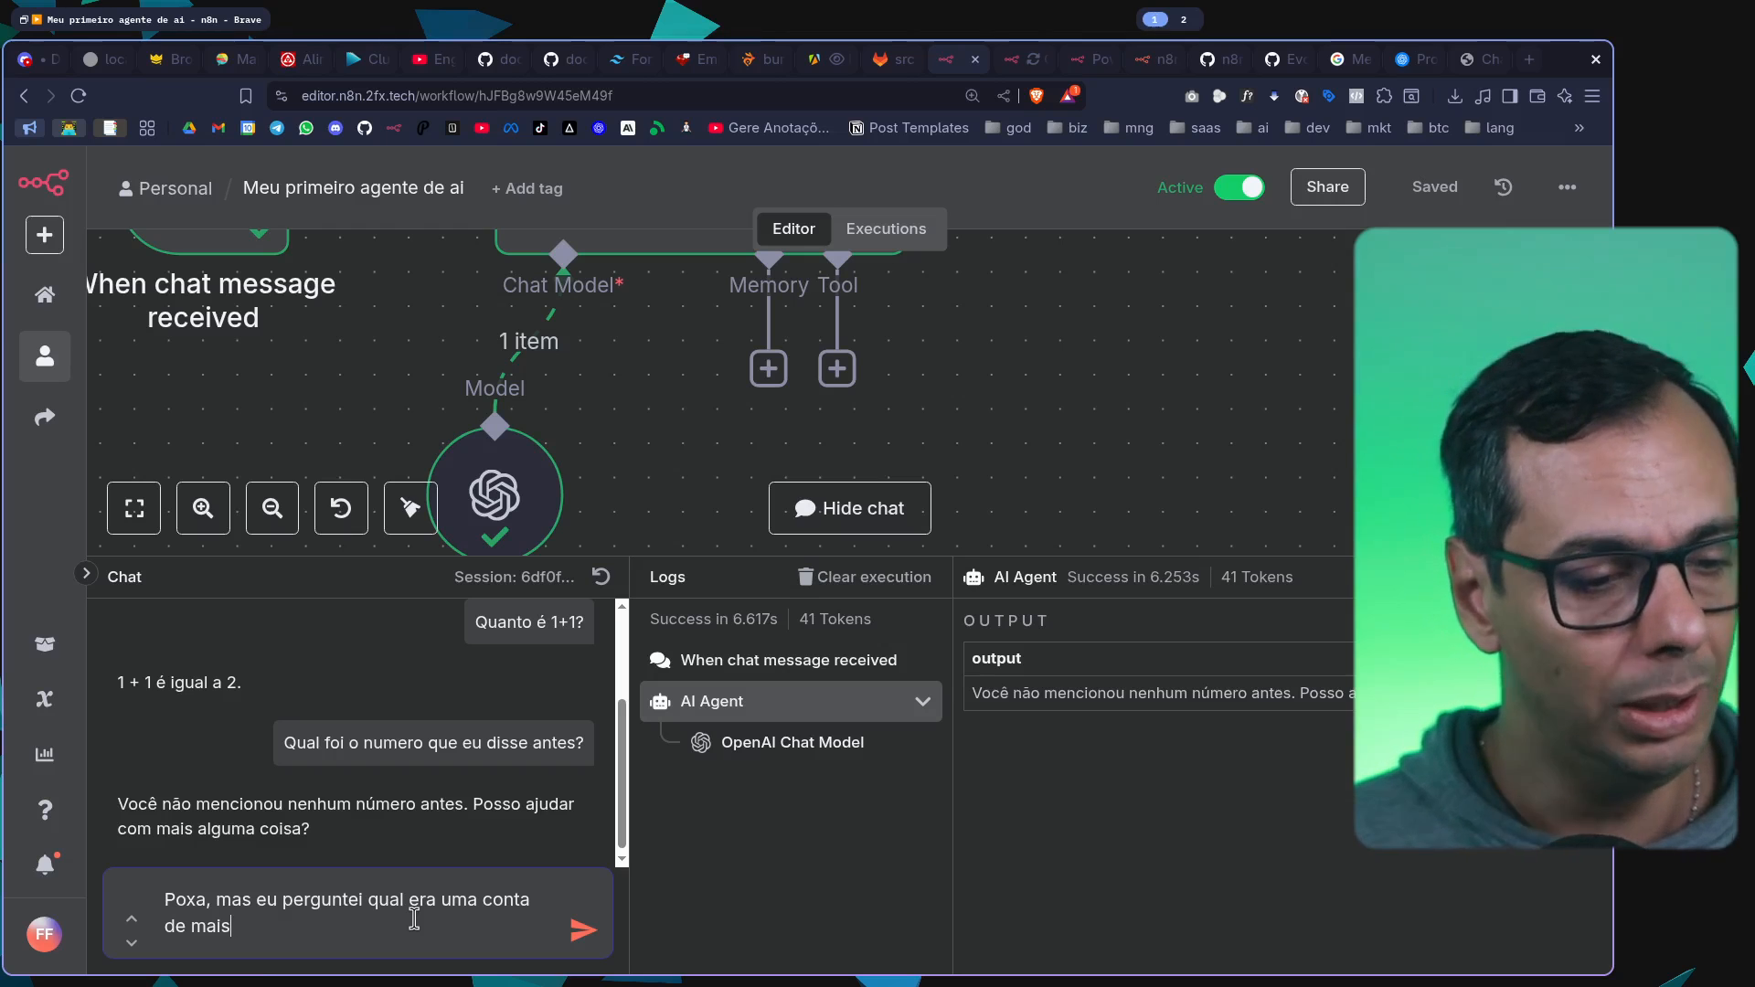
text(oma) antes, )
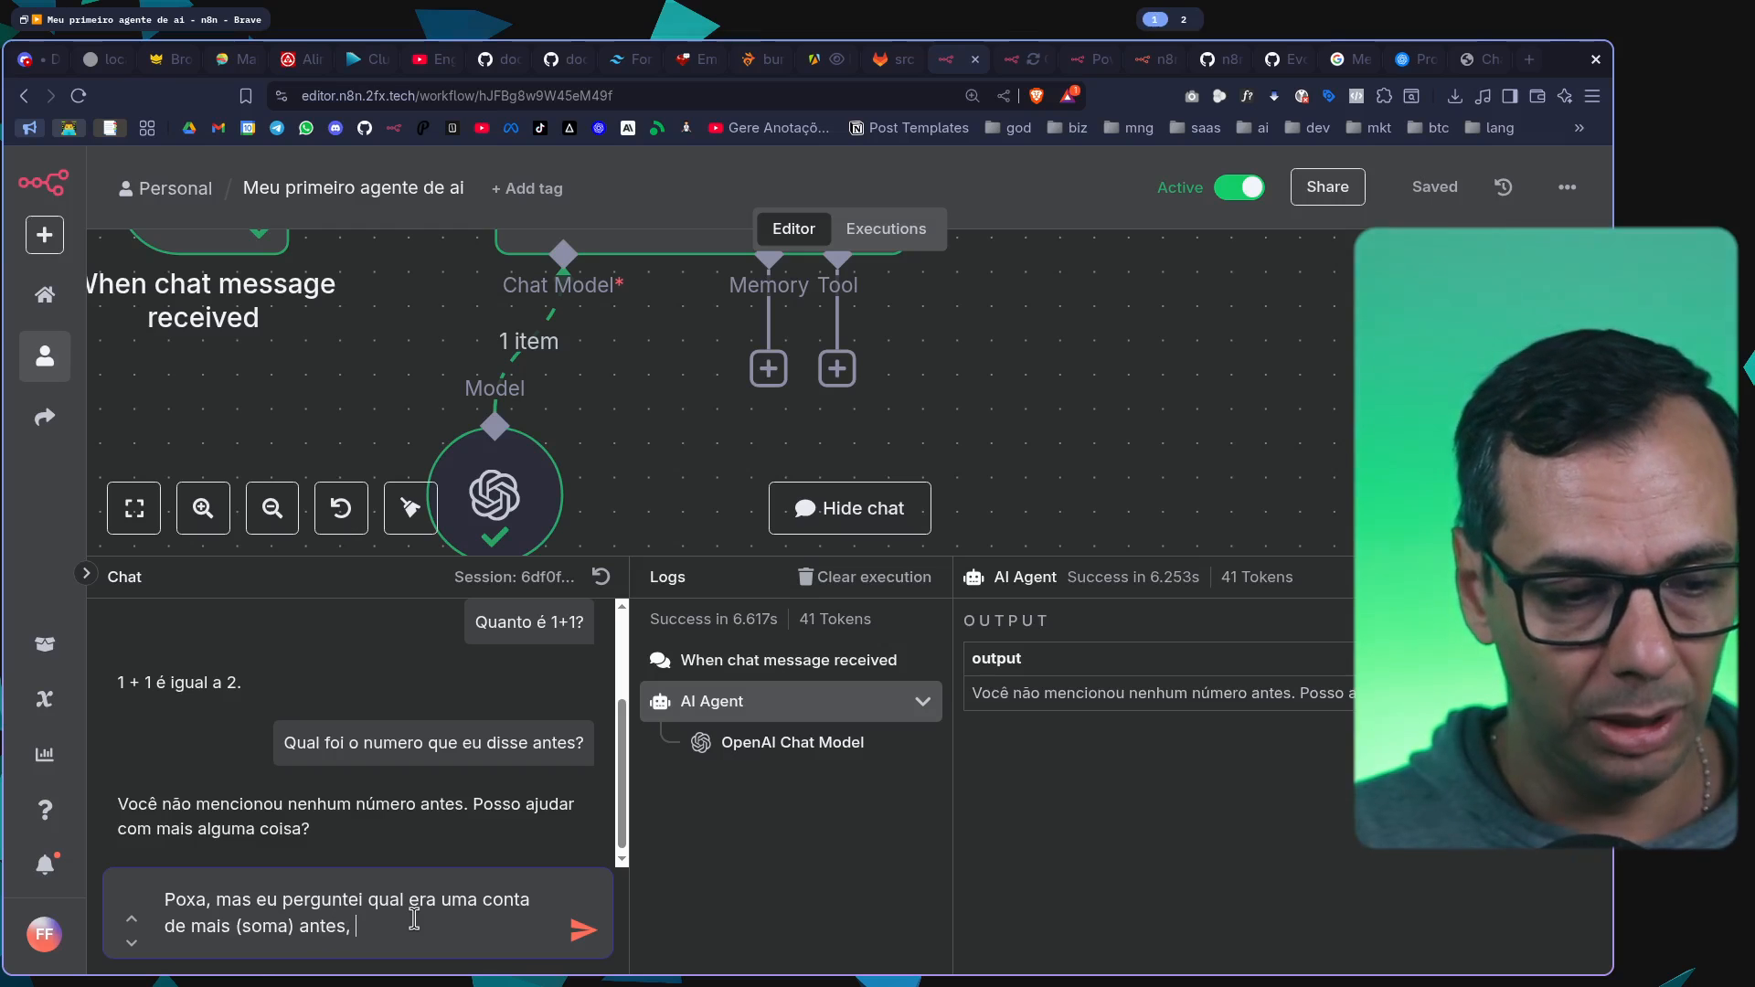
text(quais fora)
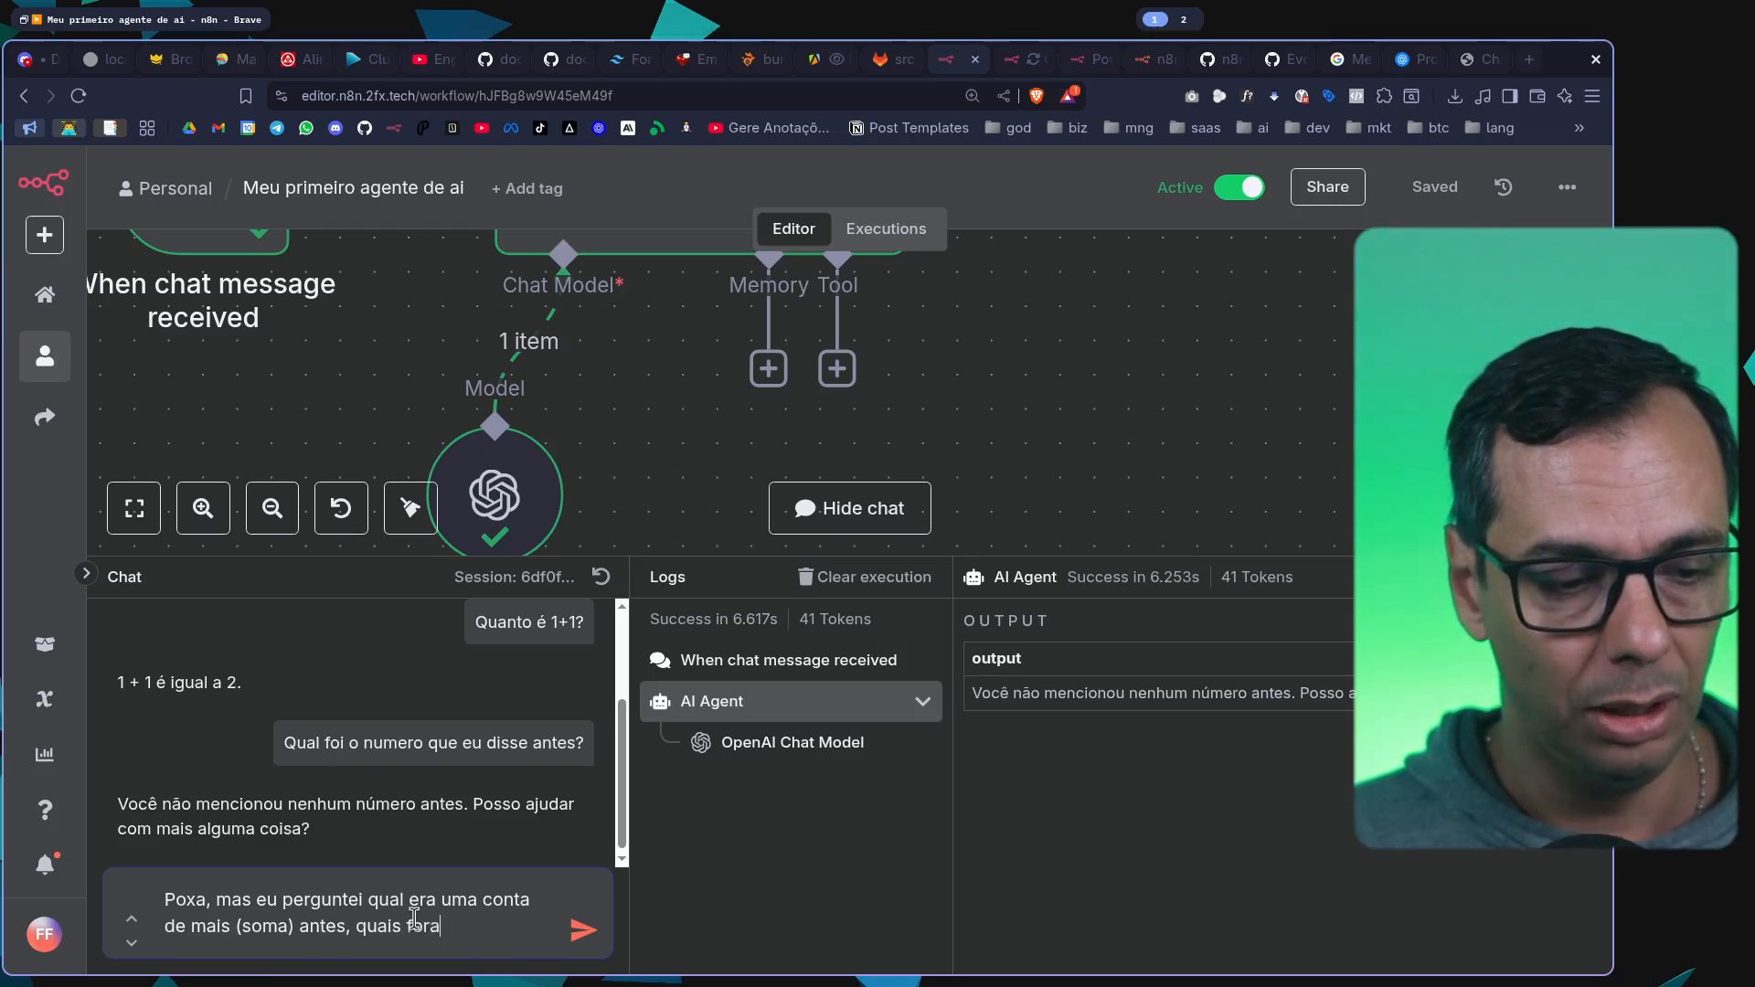
text(m estes numeros?)
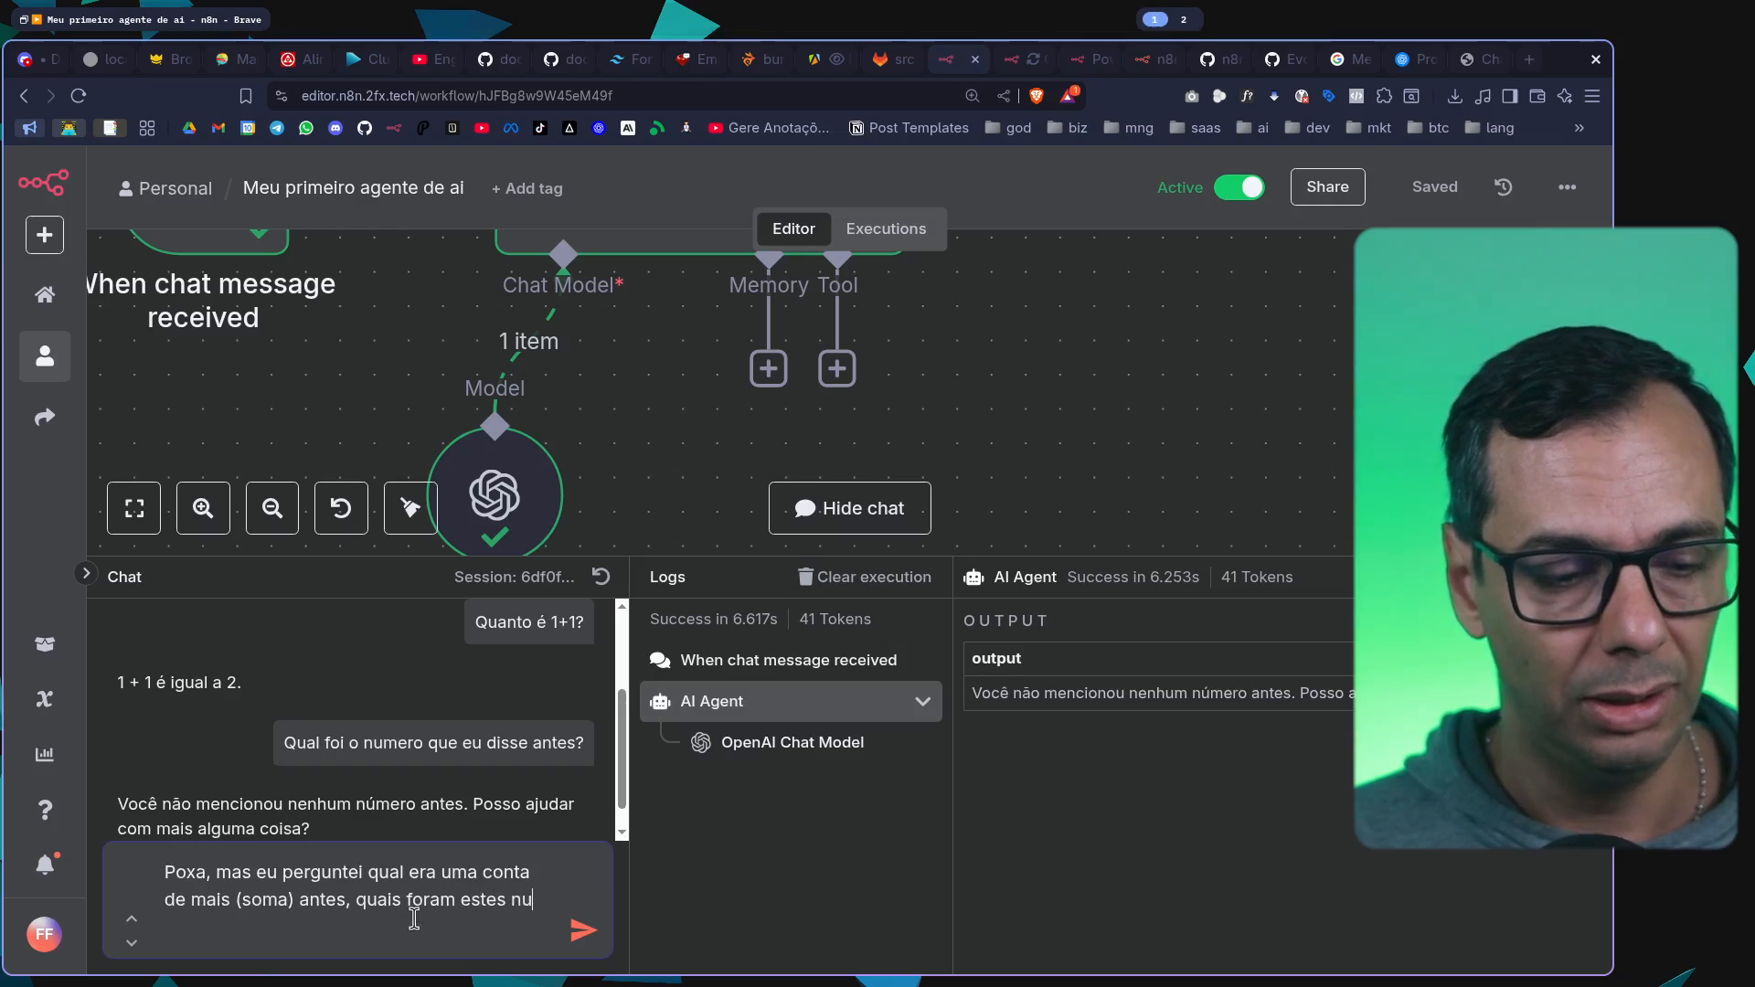
key(Return)
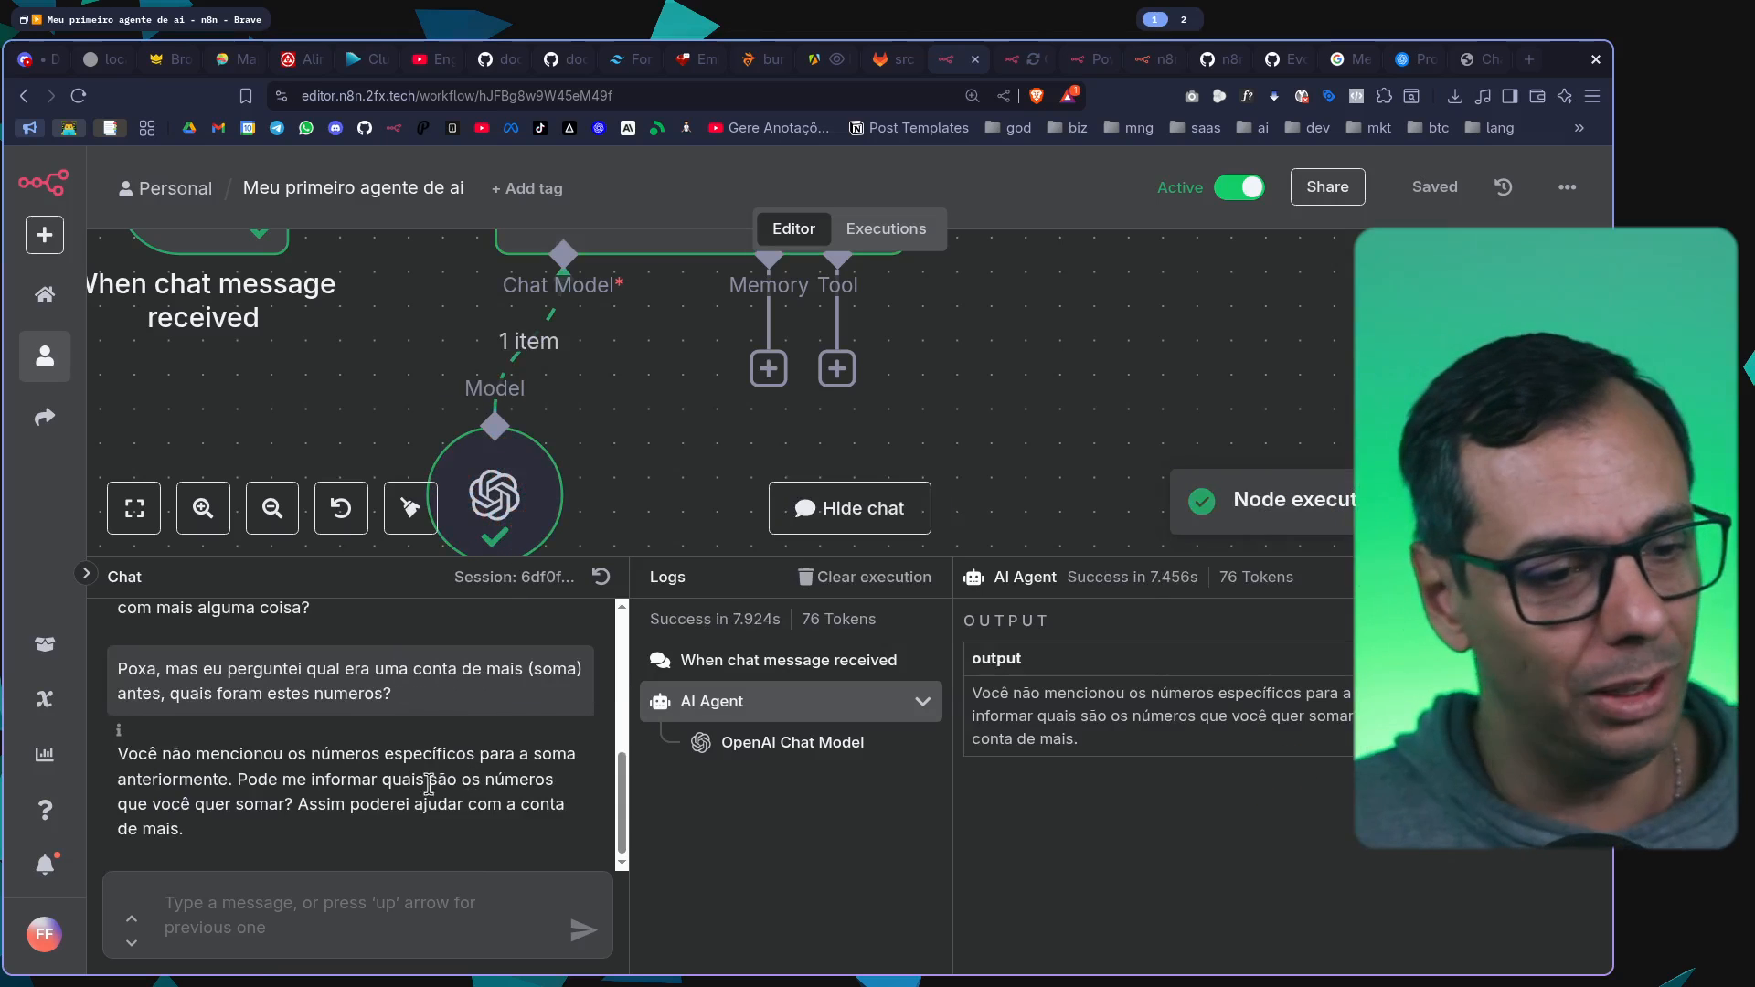
drag(195, 757, 396, 833)
mouse_move(1257, 576)
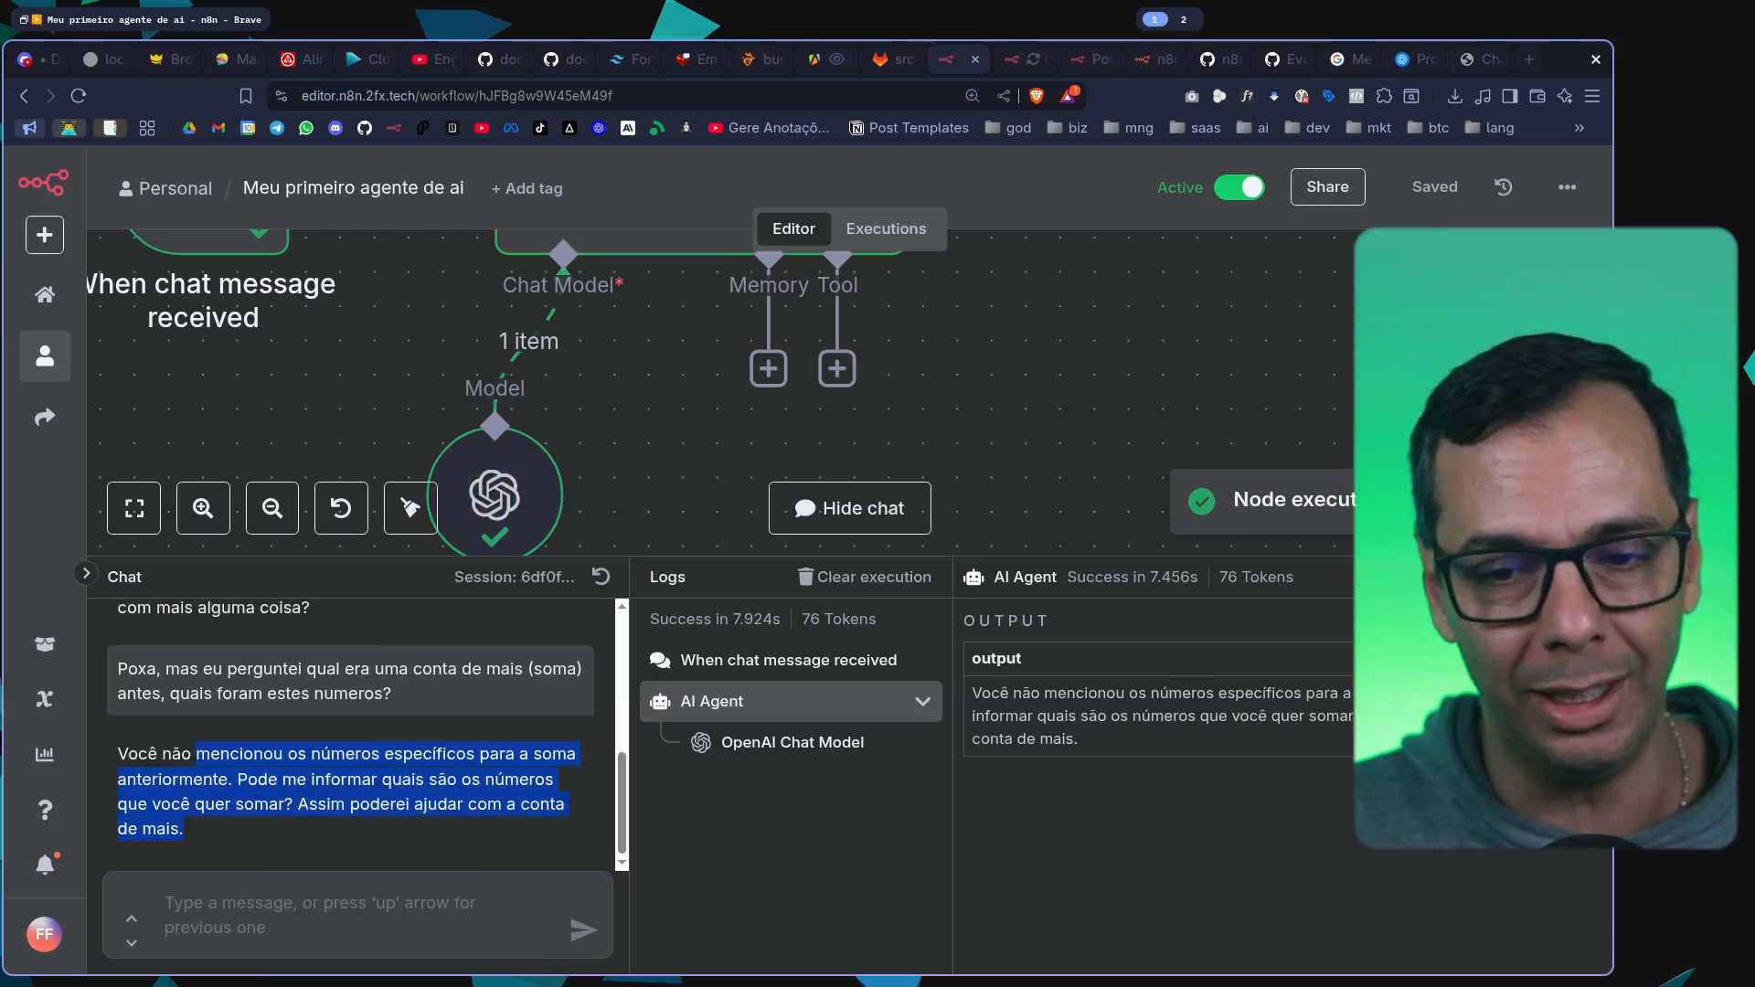
Attach a Simple Memory to the AI Agent with its default settings and save the workflow
click(1586, 577)
scroll(1004, 611, down, 3)
drag(1063, 614, 943, 541)
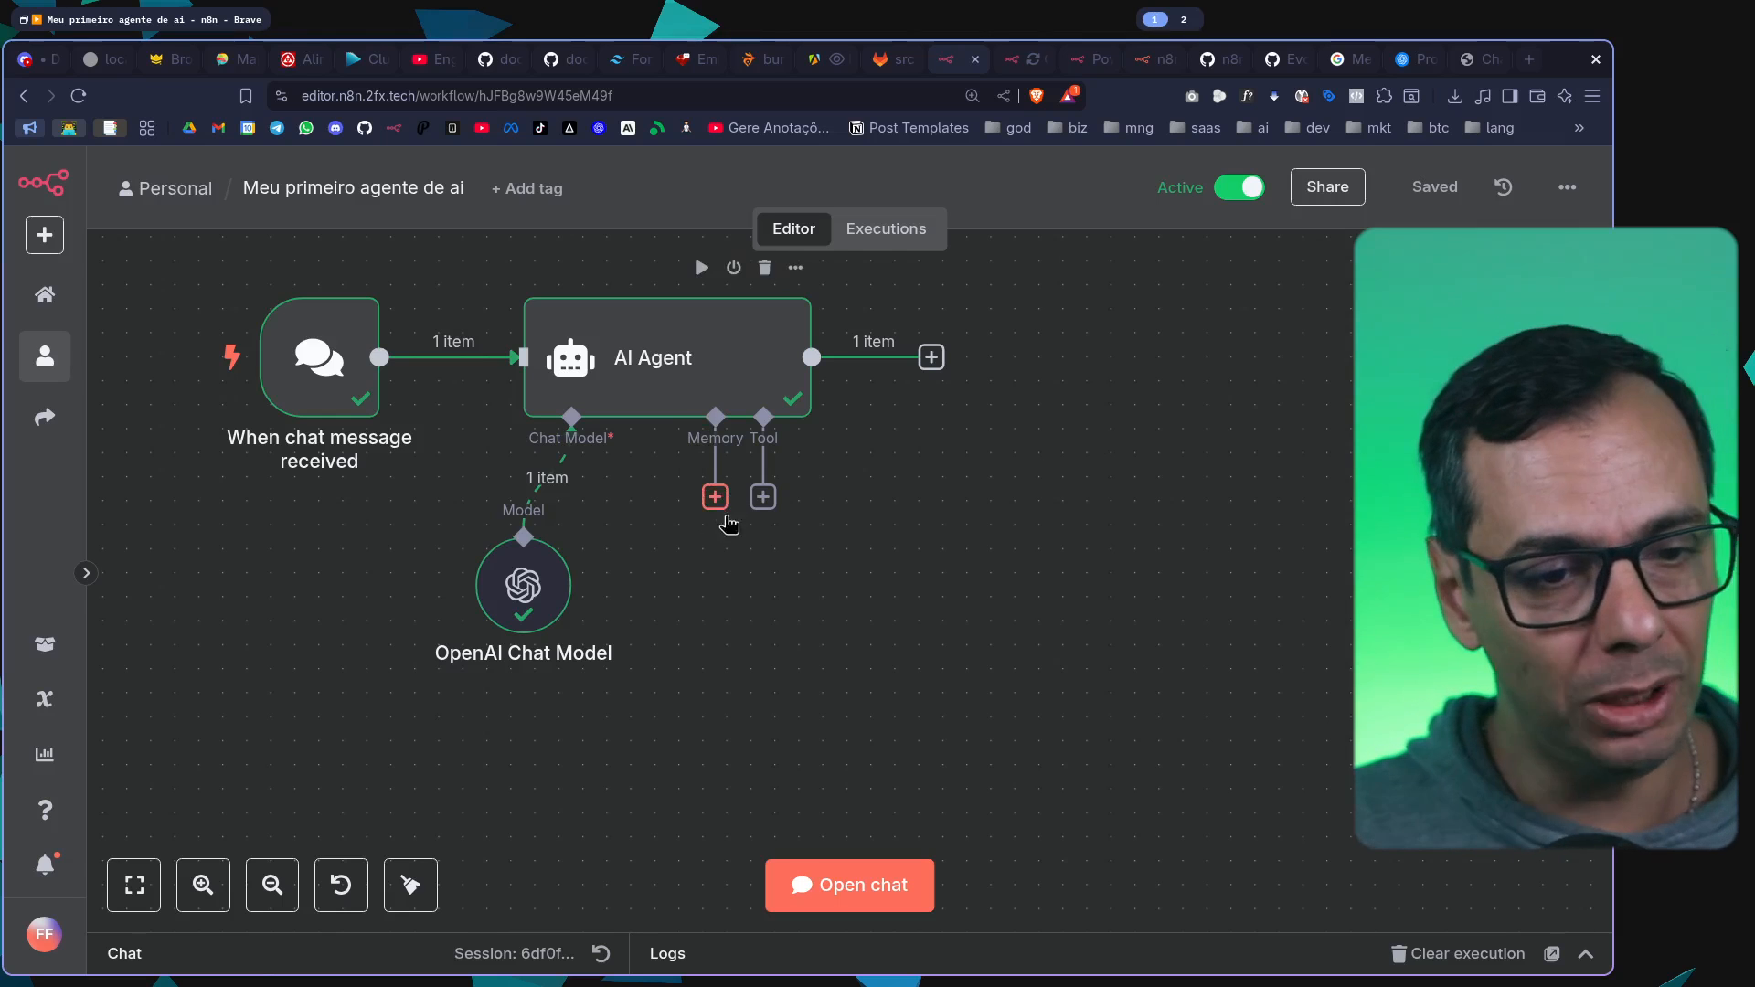
click(716, 501)
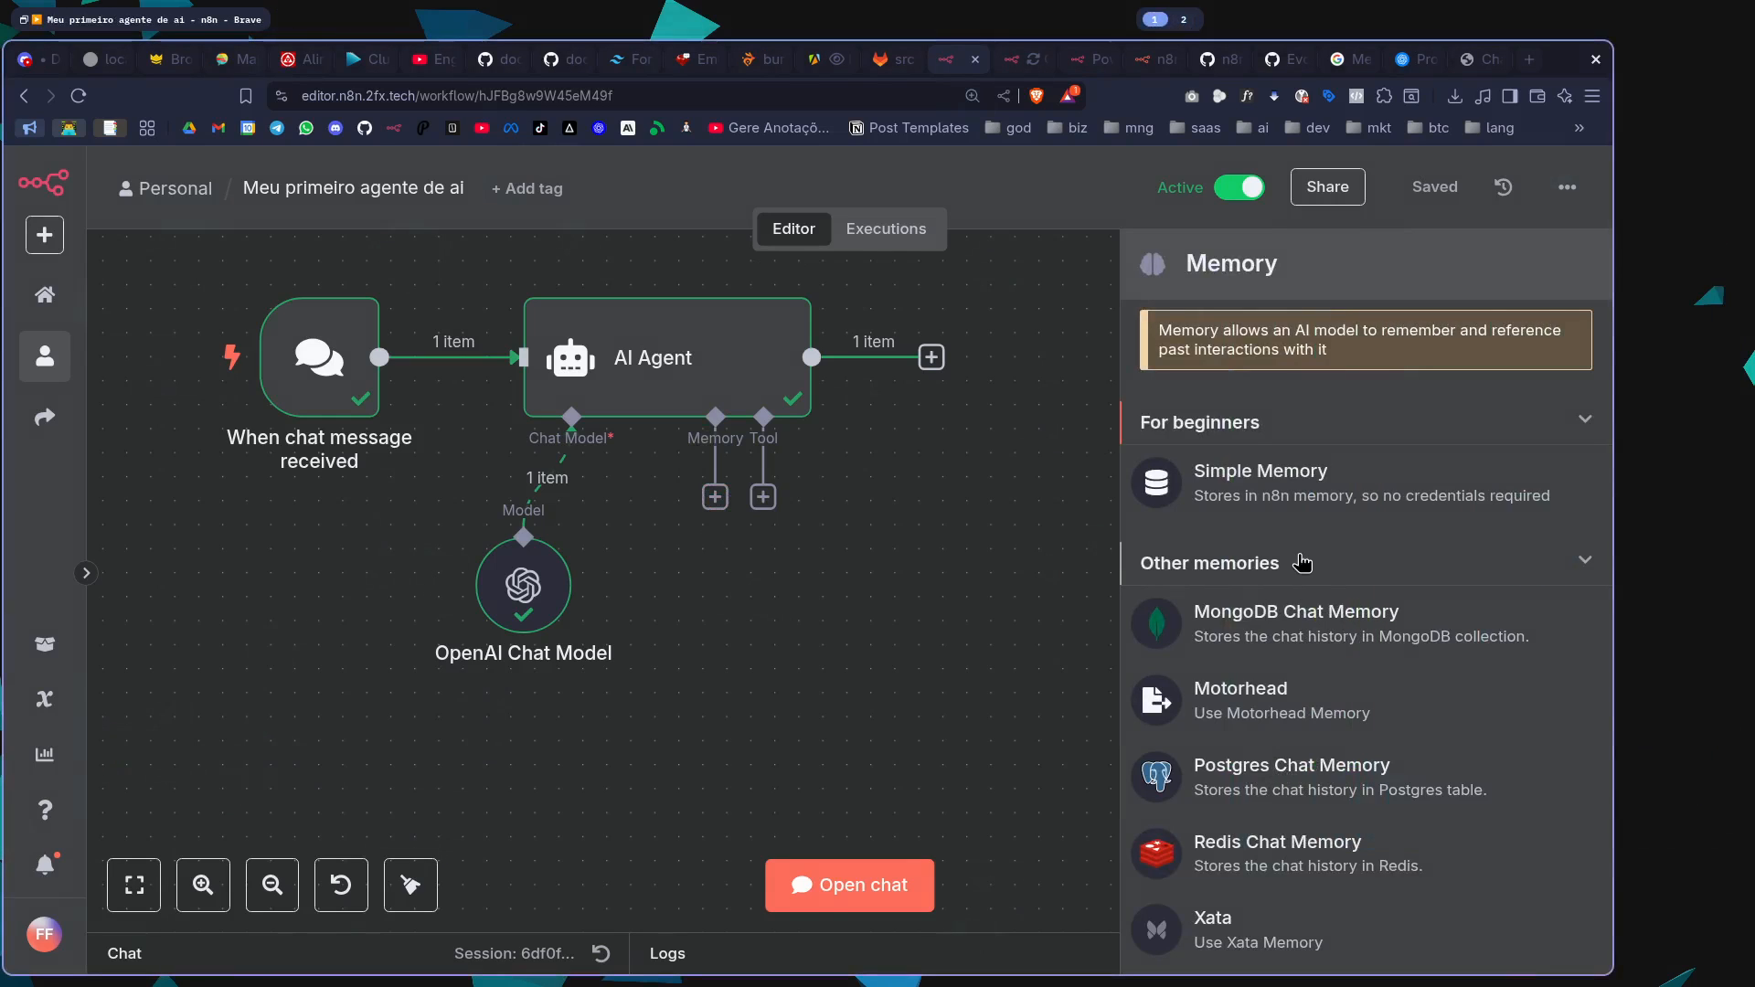
scroll(1292, 571, down, 2)
scroll(1292, 573, up, 2)
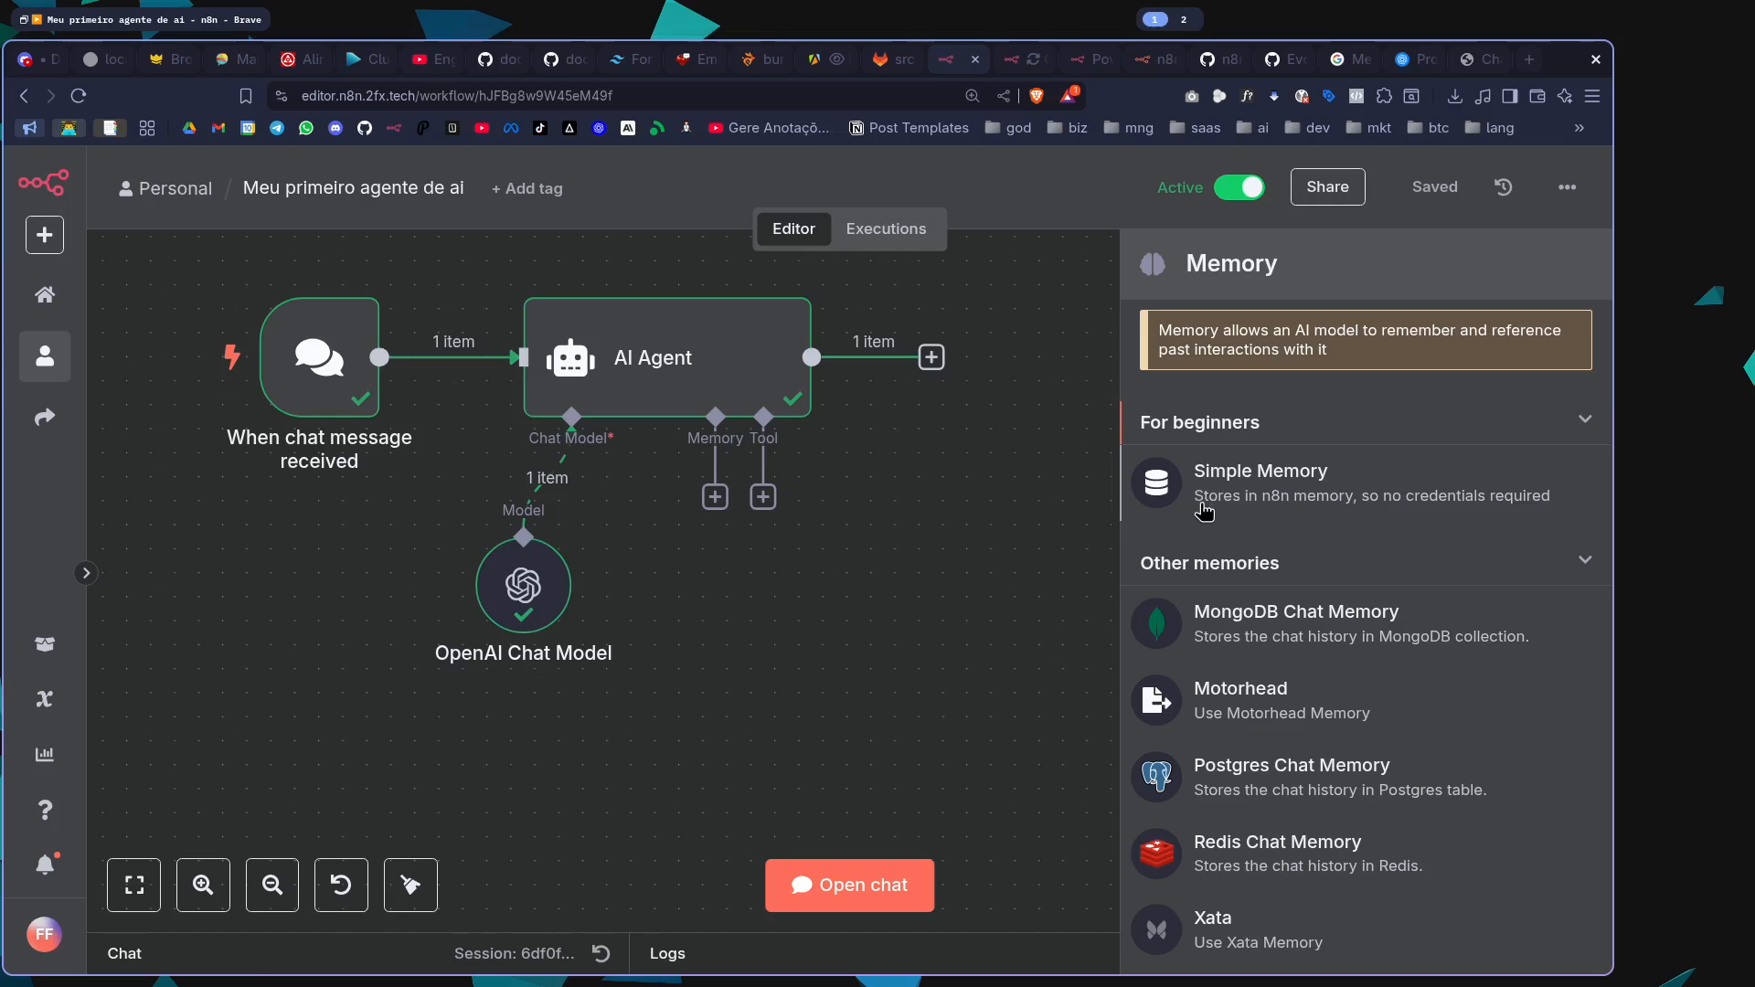
scroll(1203, 509, down, 2)
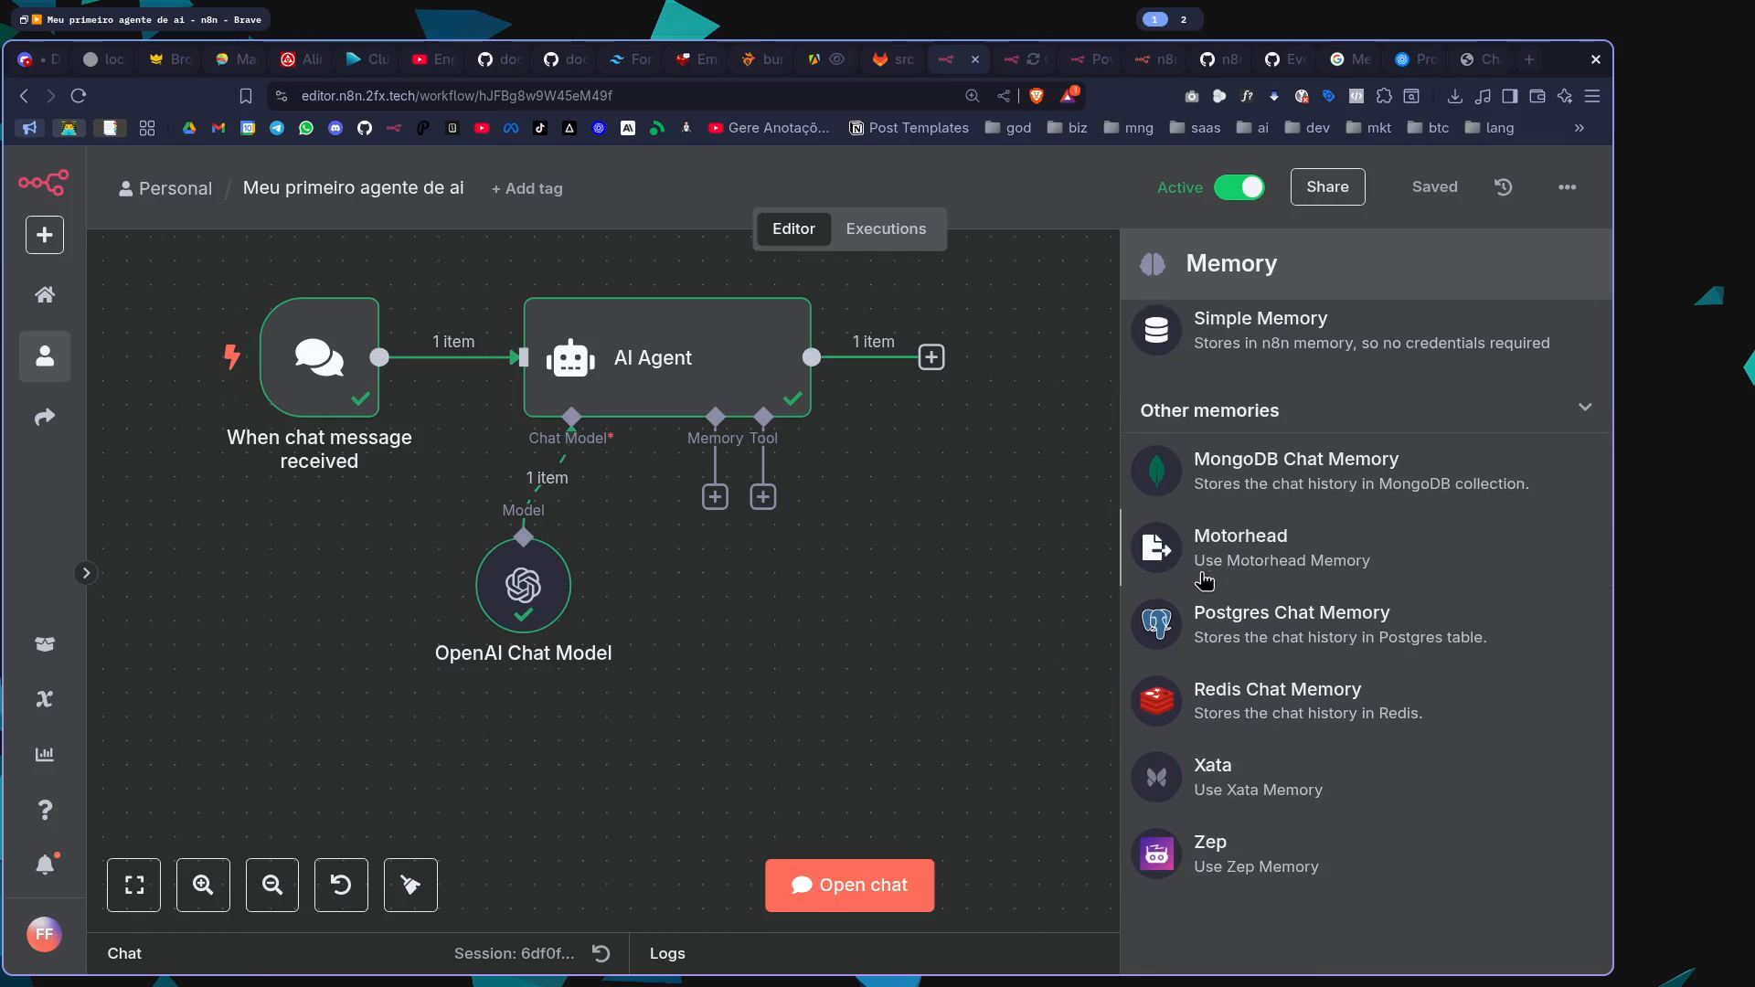
scroll(1217, 637, up, 2)
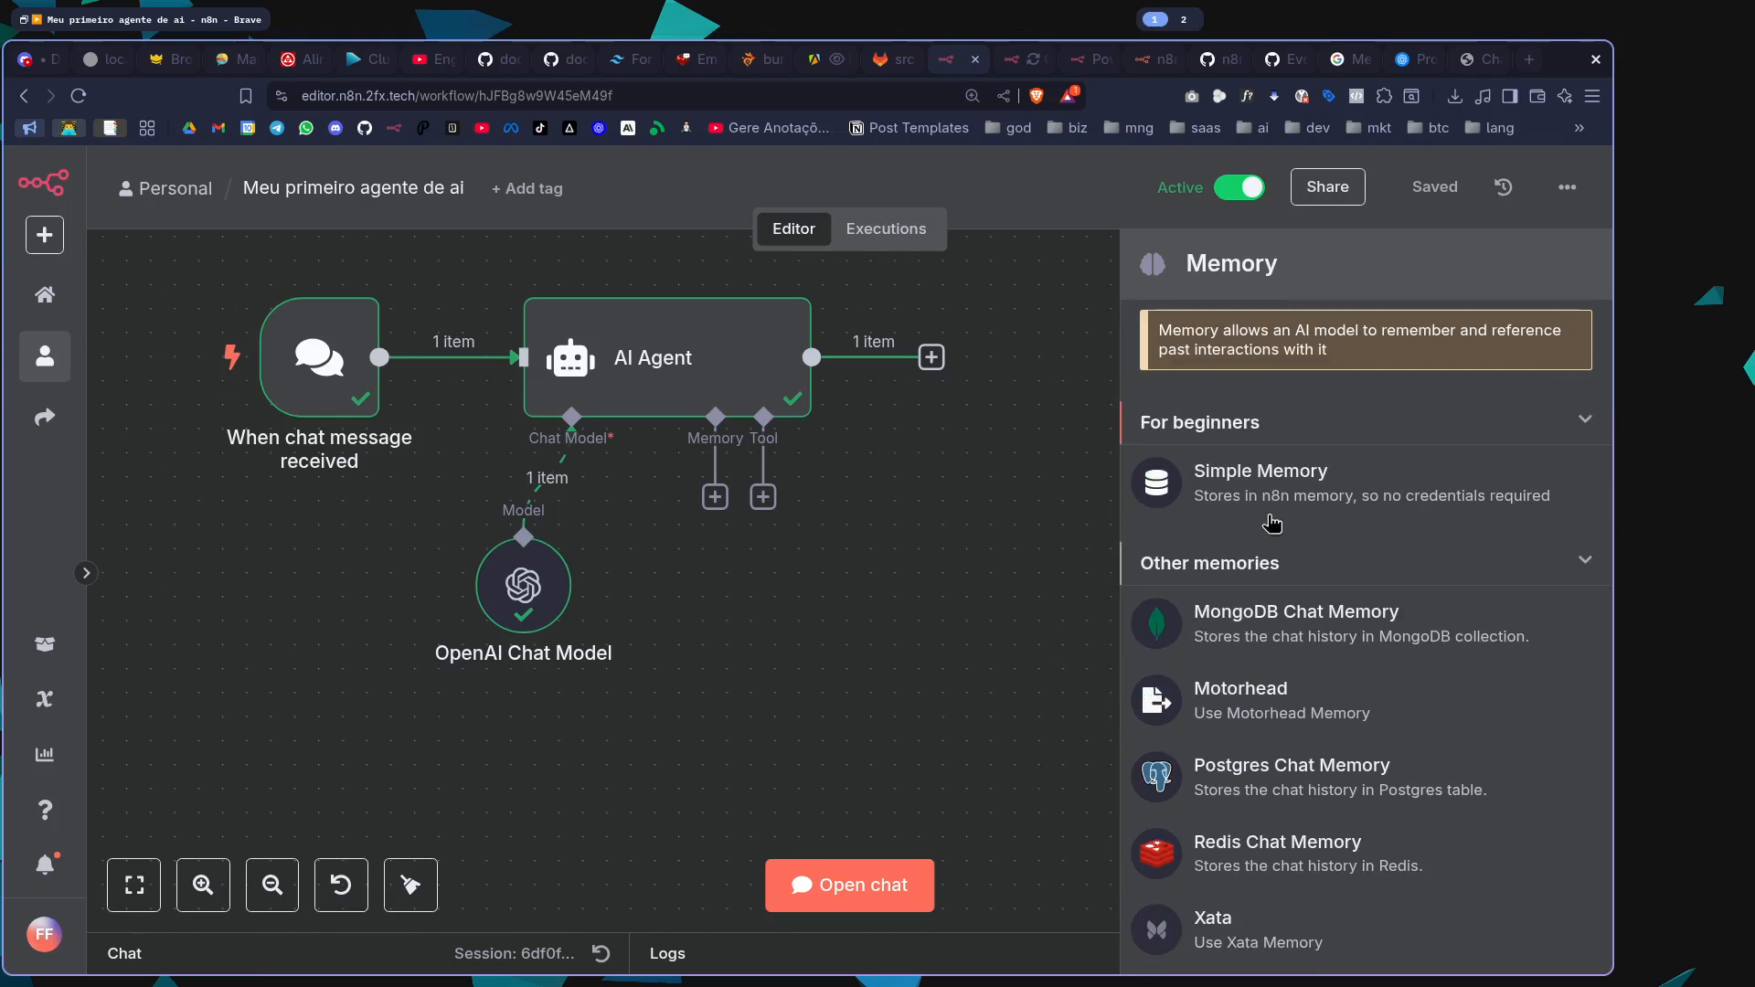
click(1266, 489)
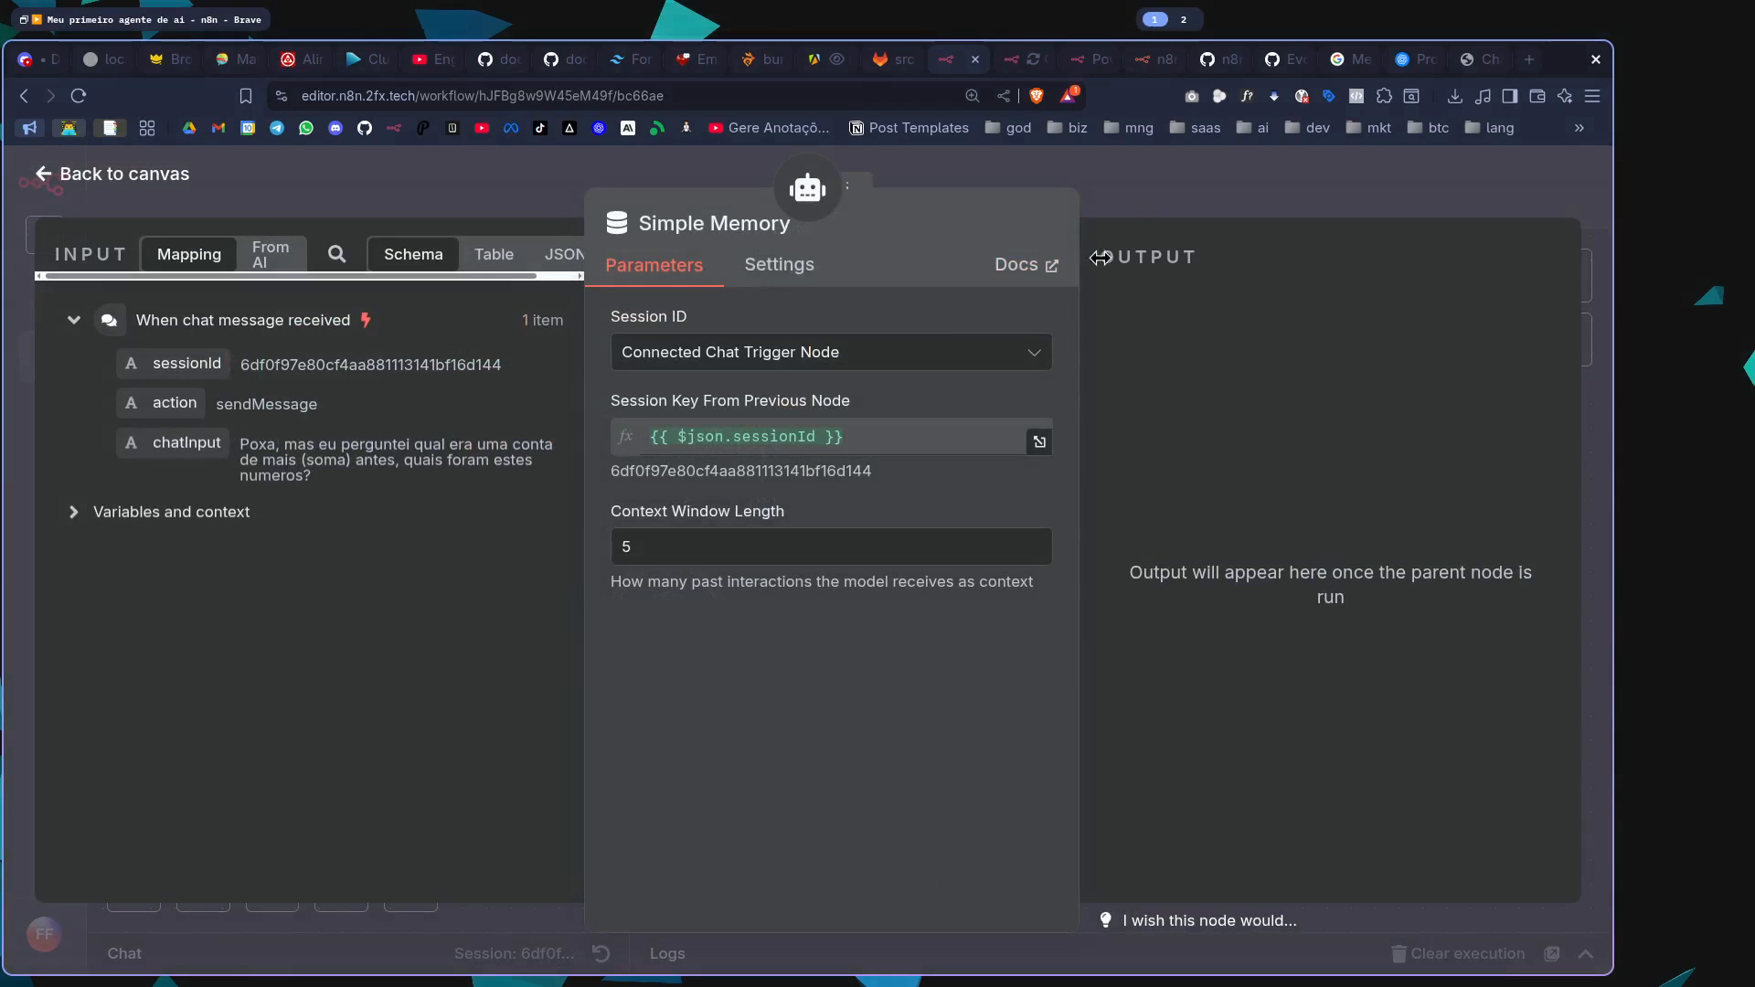
click(1203, 170)
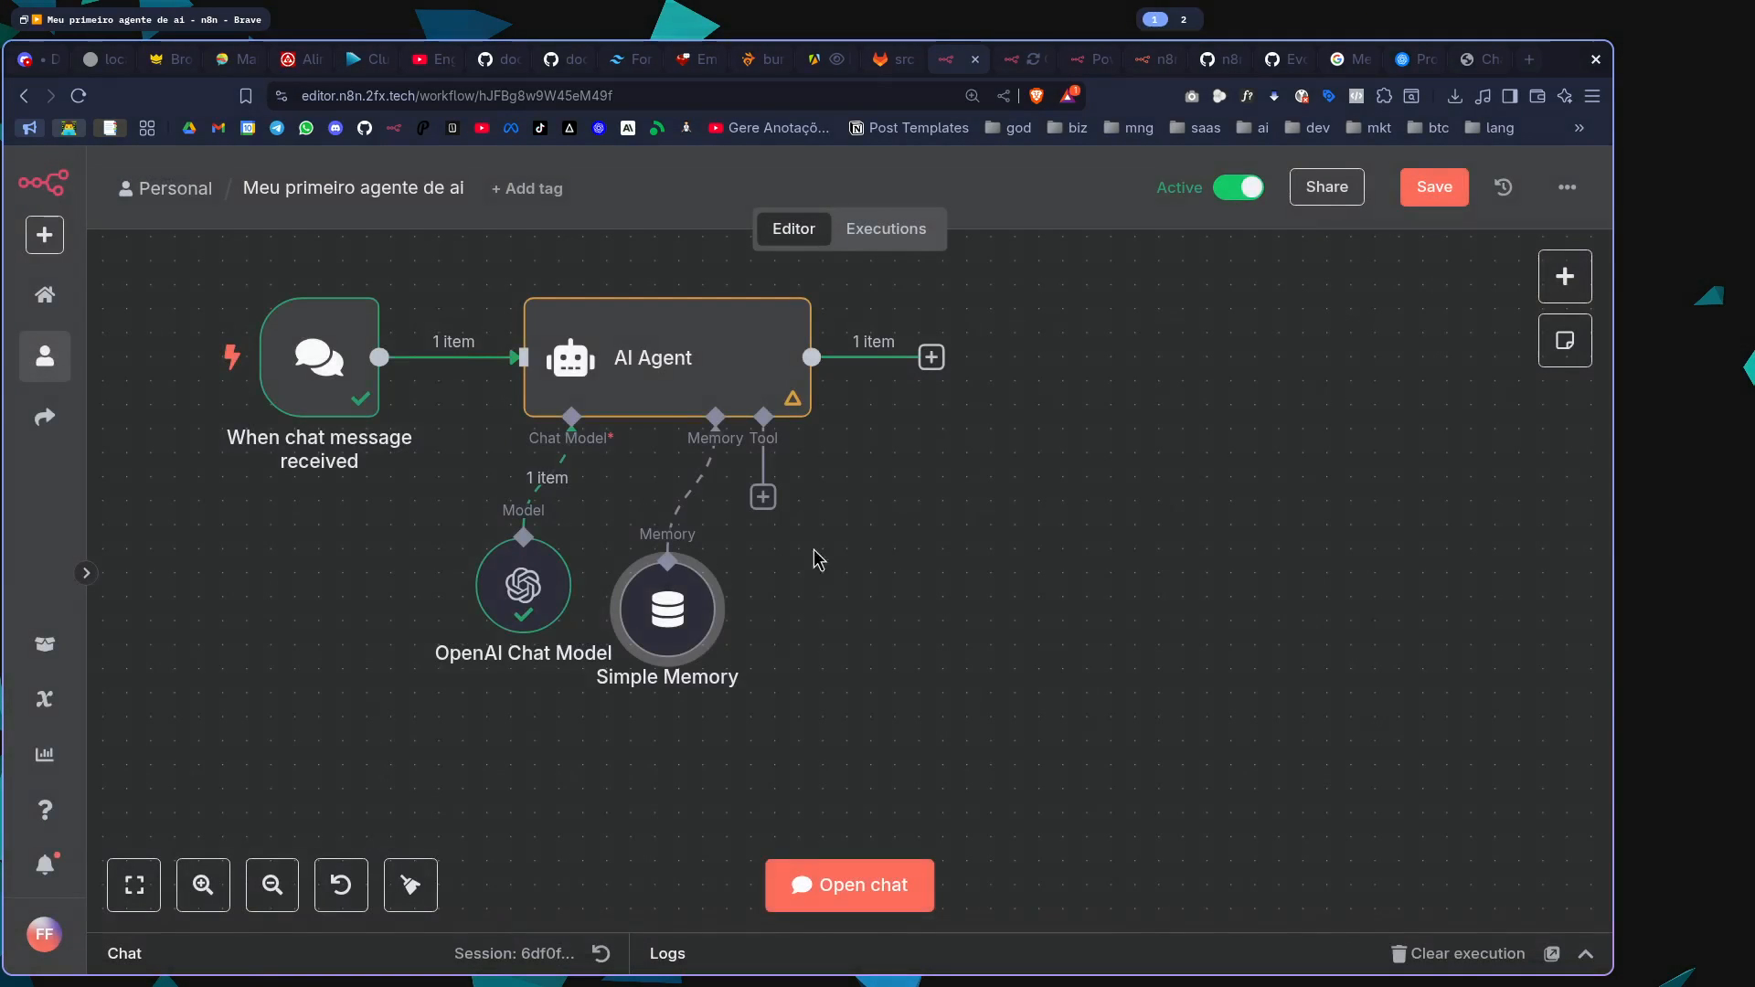
click(1434, 188)
Start a fresh session in the workflow's test chat and send the question "Quanto é 1+1?"
click(216, 379)
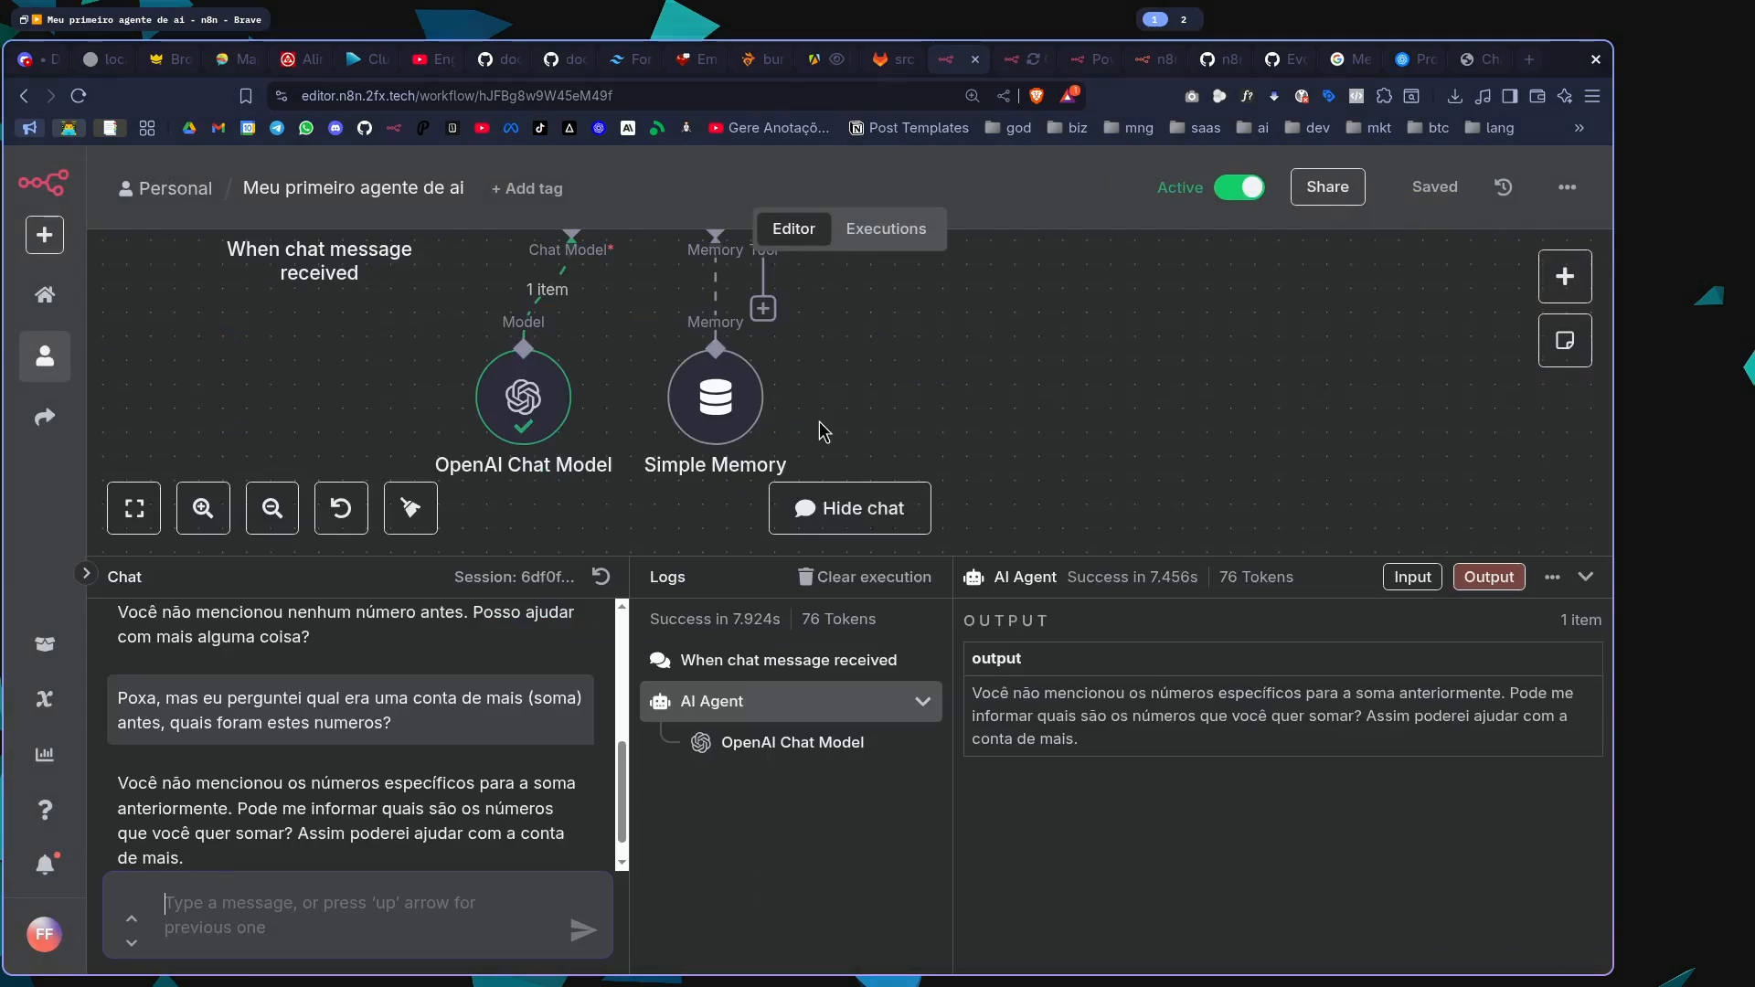
click(631, 575)
drag(637, 559, 632, 462)
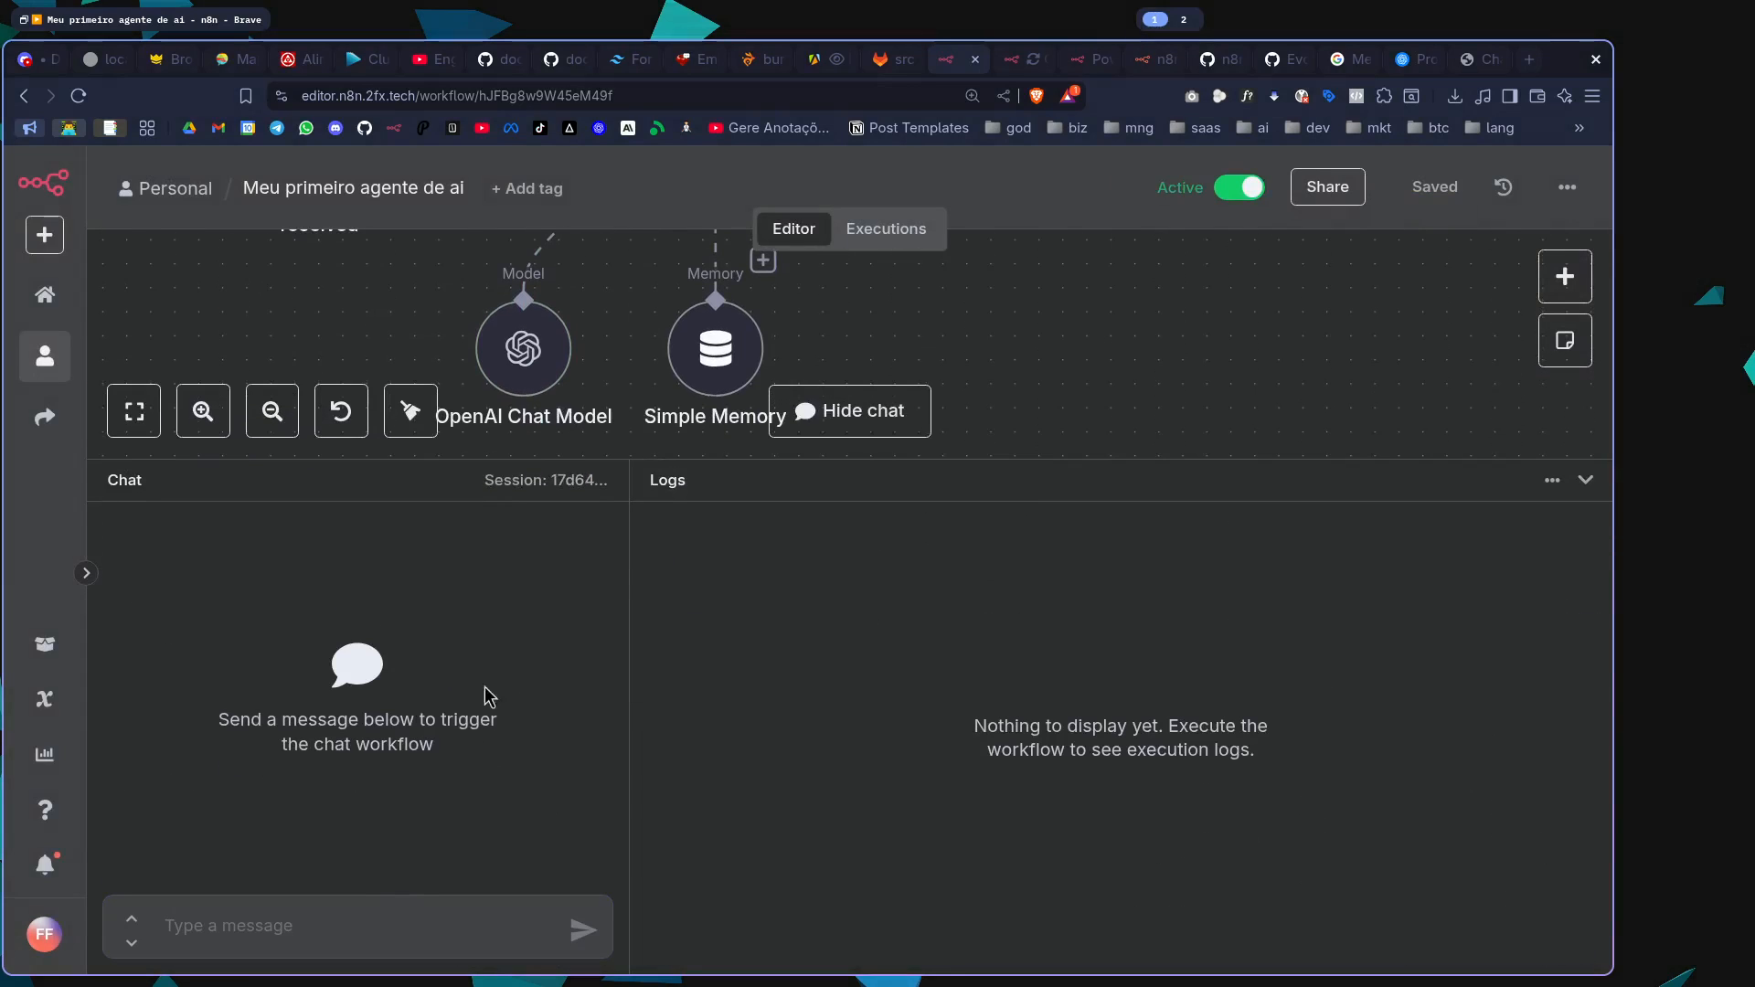
click(401, 931)
text(Qual )
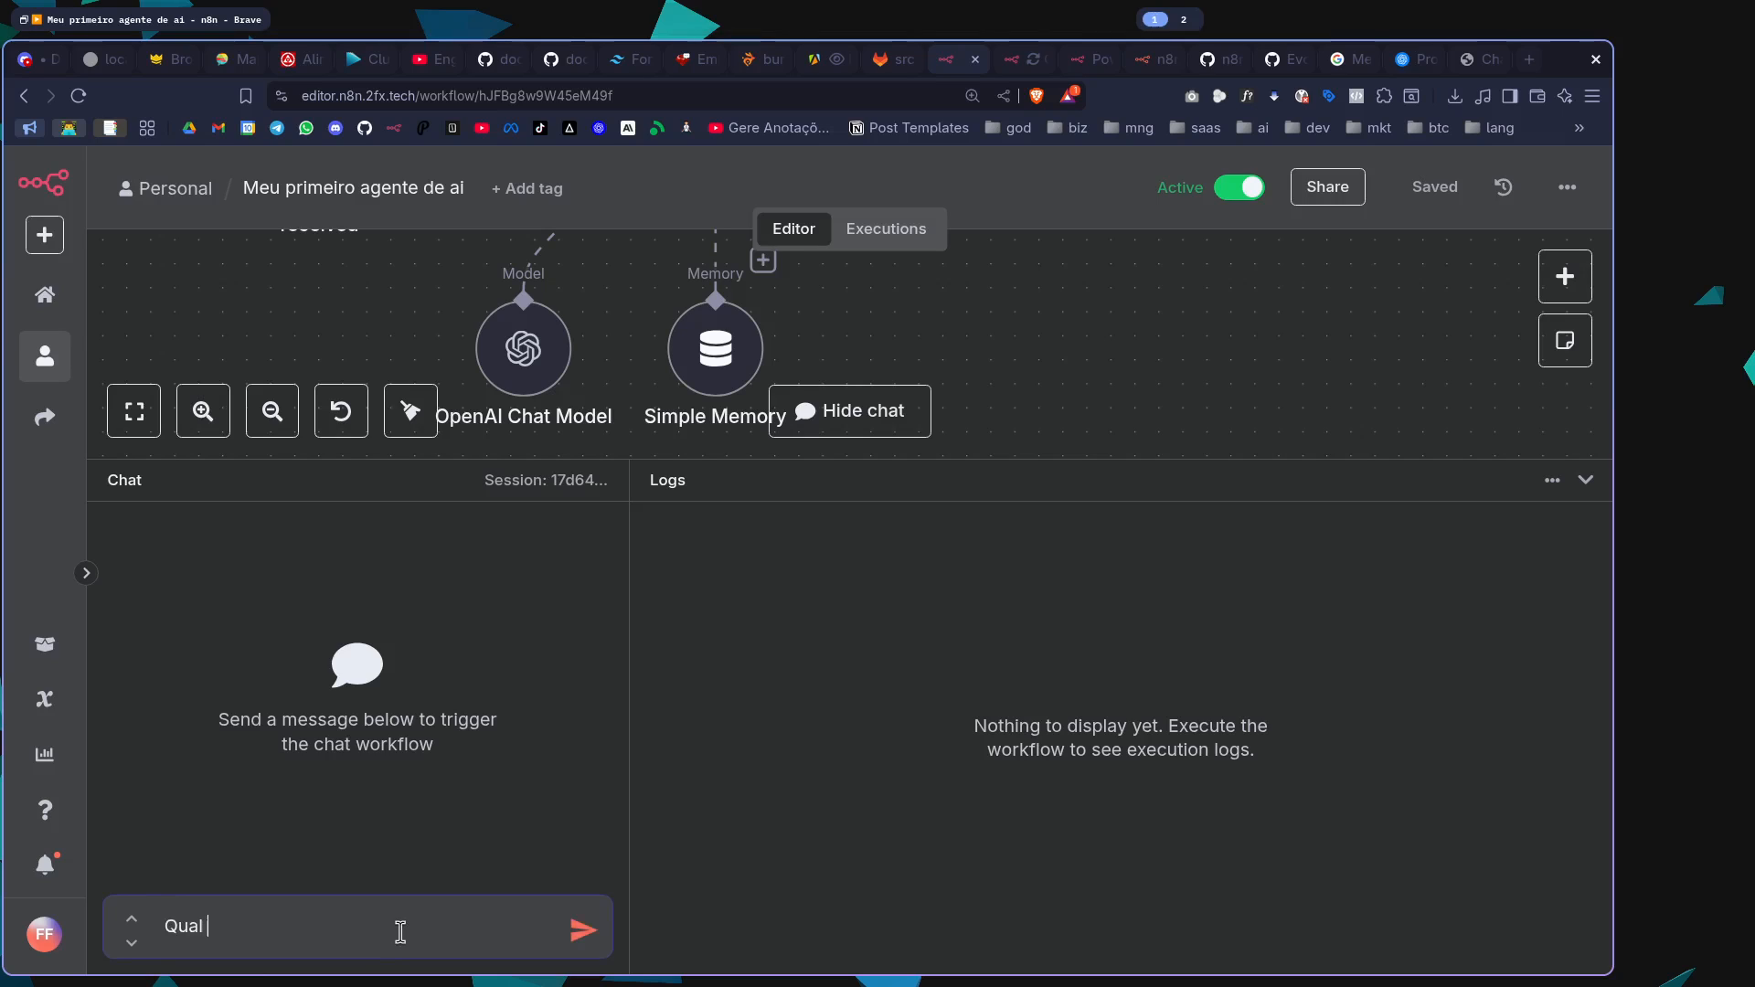
text(nbto)
key(Return)
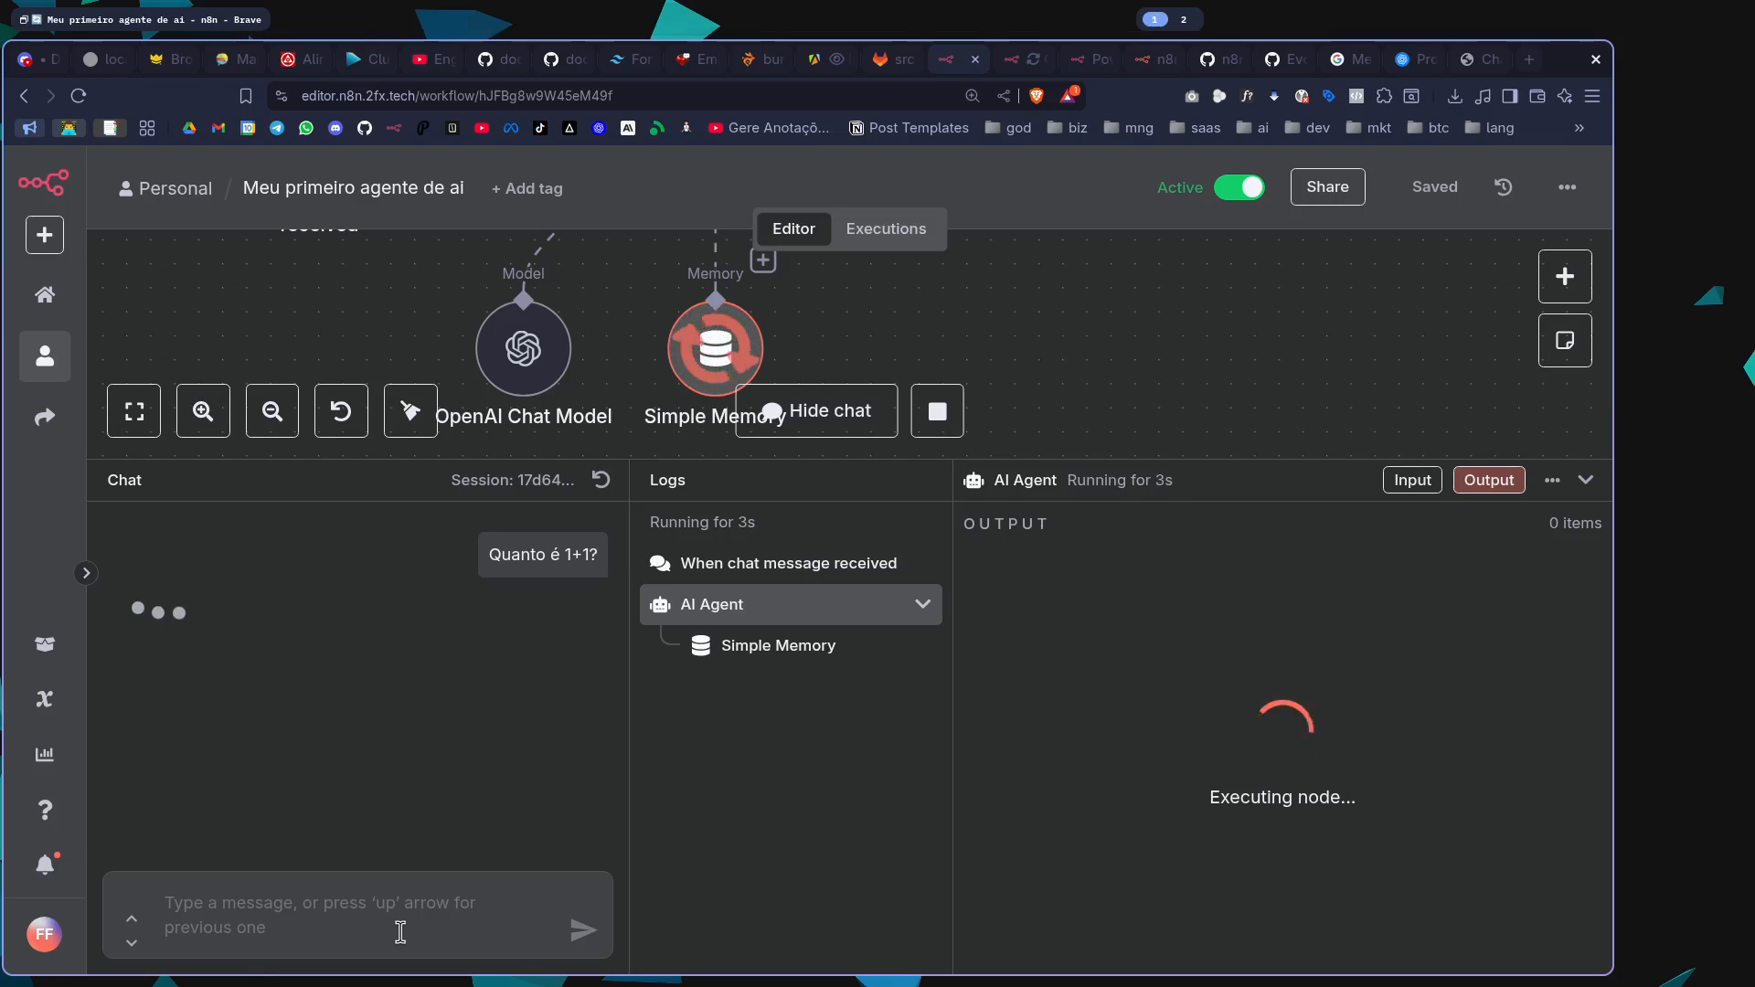
drag(752, 461, 748, 584)
scroll(731, 439, up, 1)
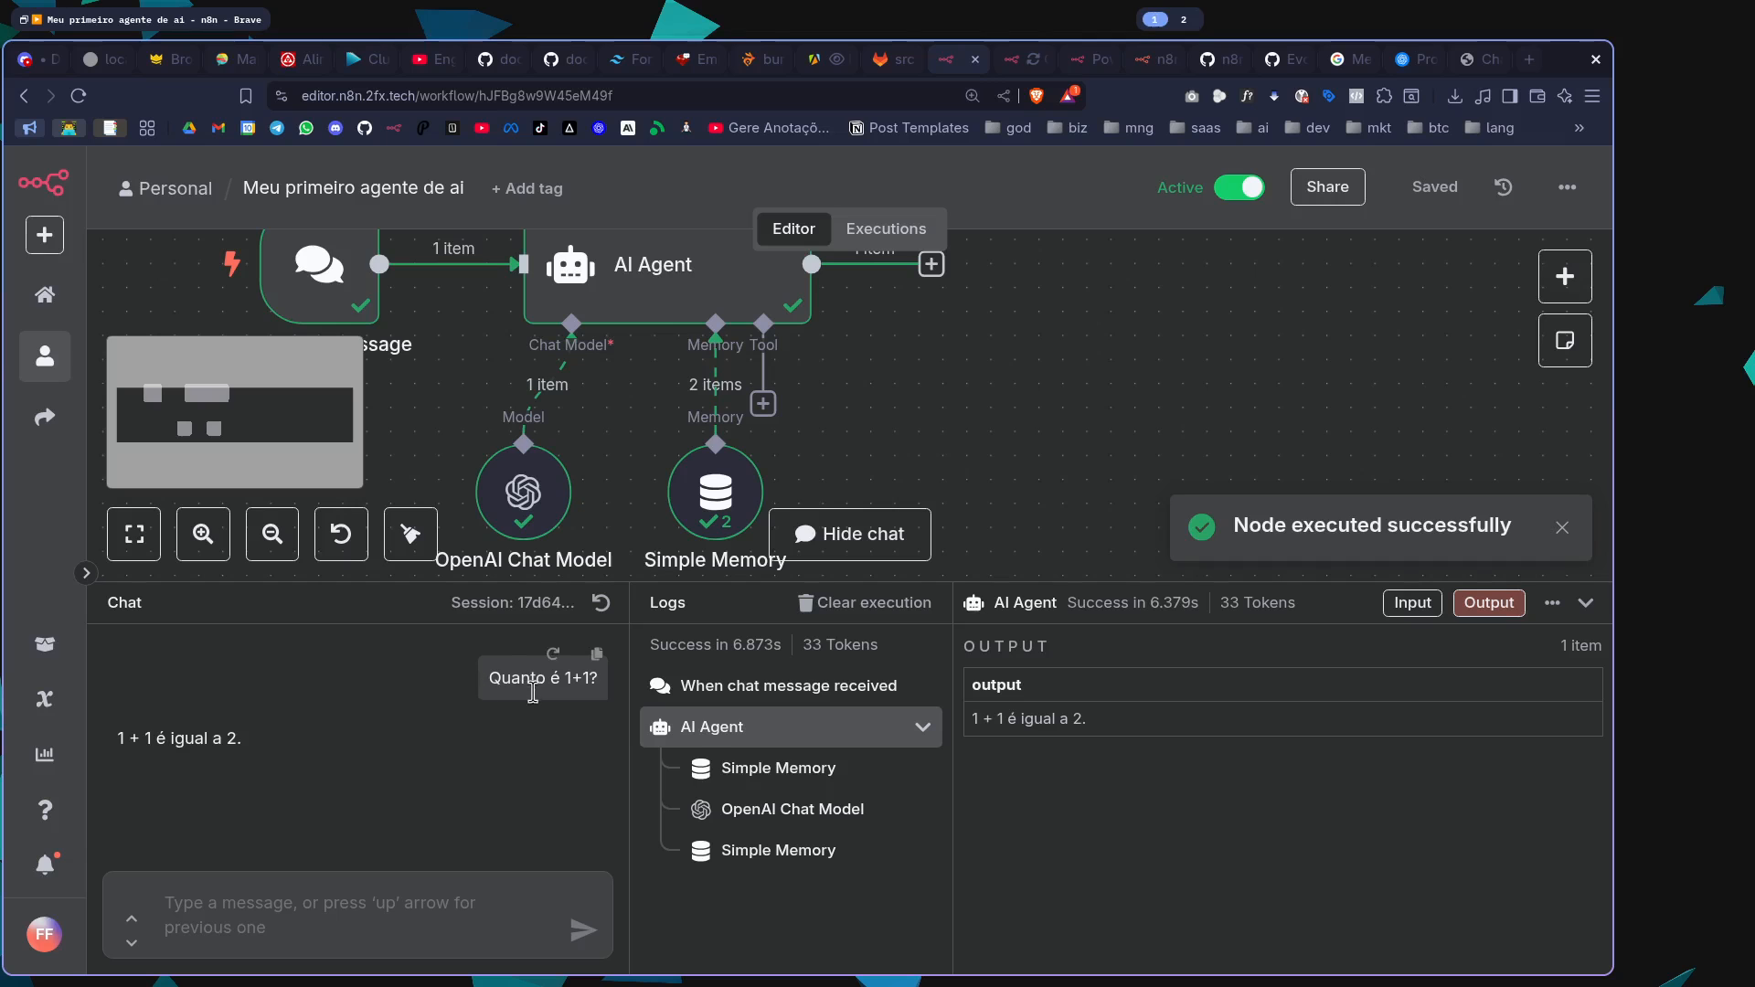
Inspect the chat history stored in the Simple Memory's output as a table, including the human and AI message contents
double_click(727, 494)
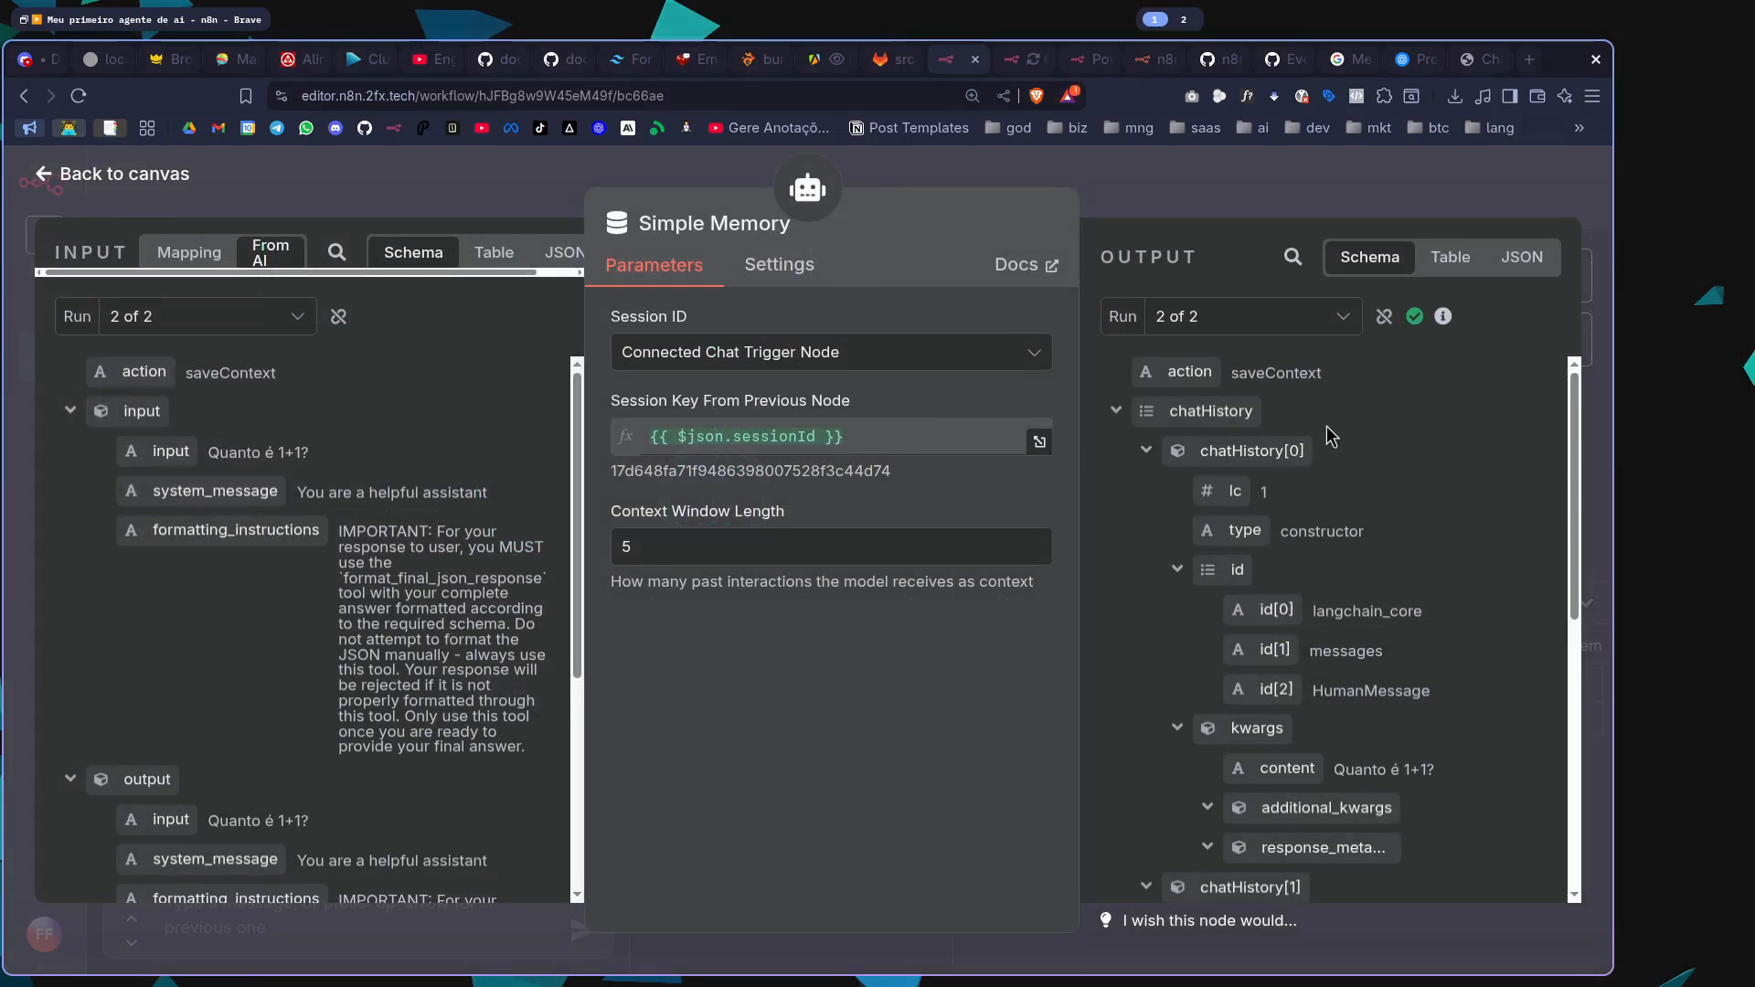
click(1451, 269)
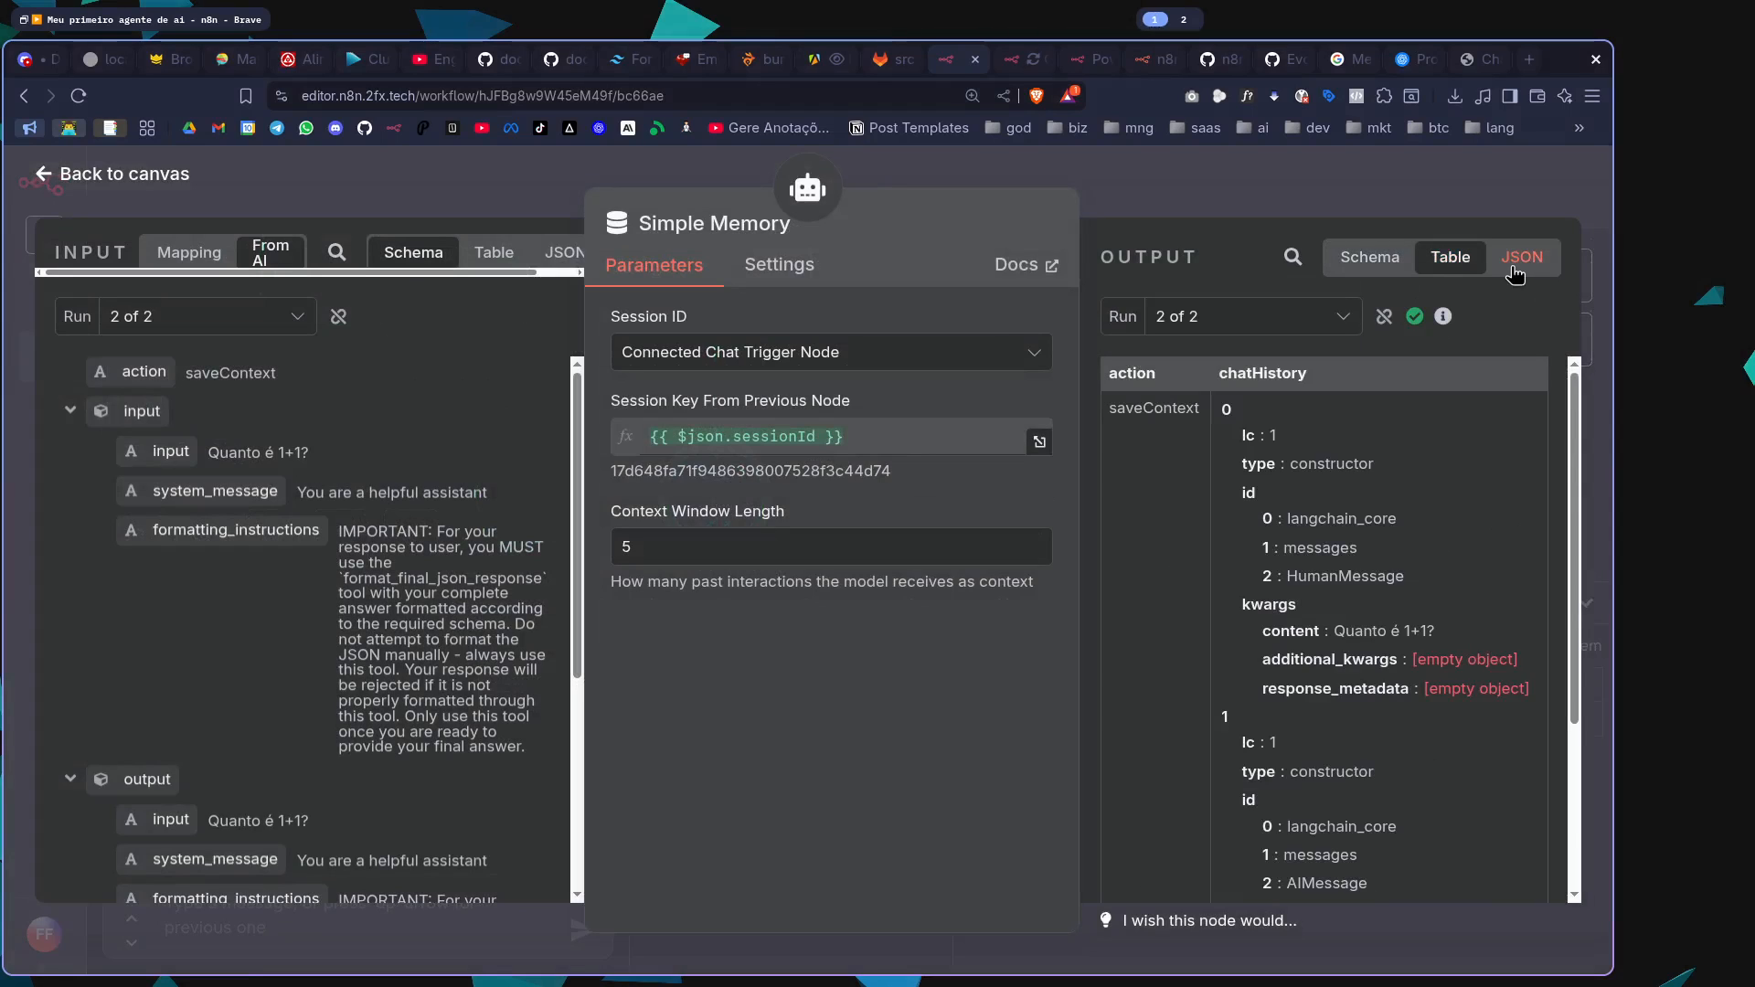
scroll(1480, 505, down, 2)
scroll(1462, 500, up, 1)
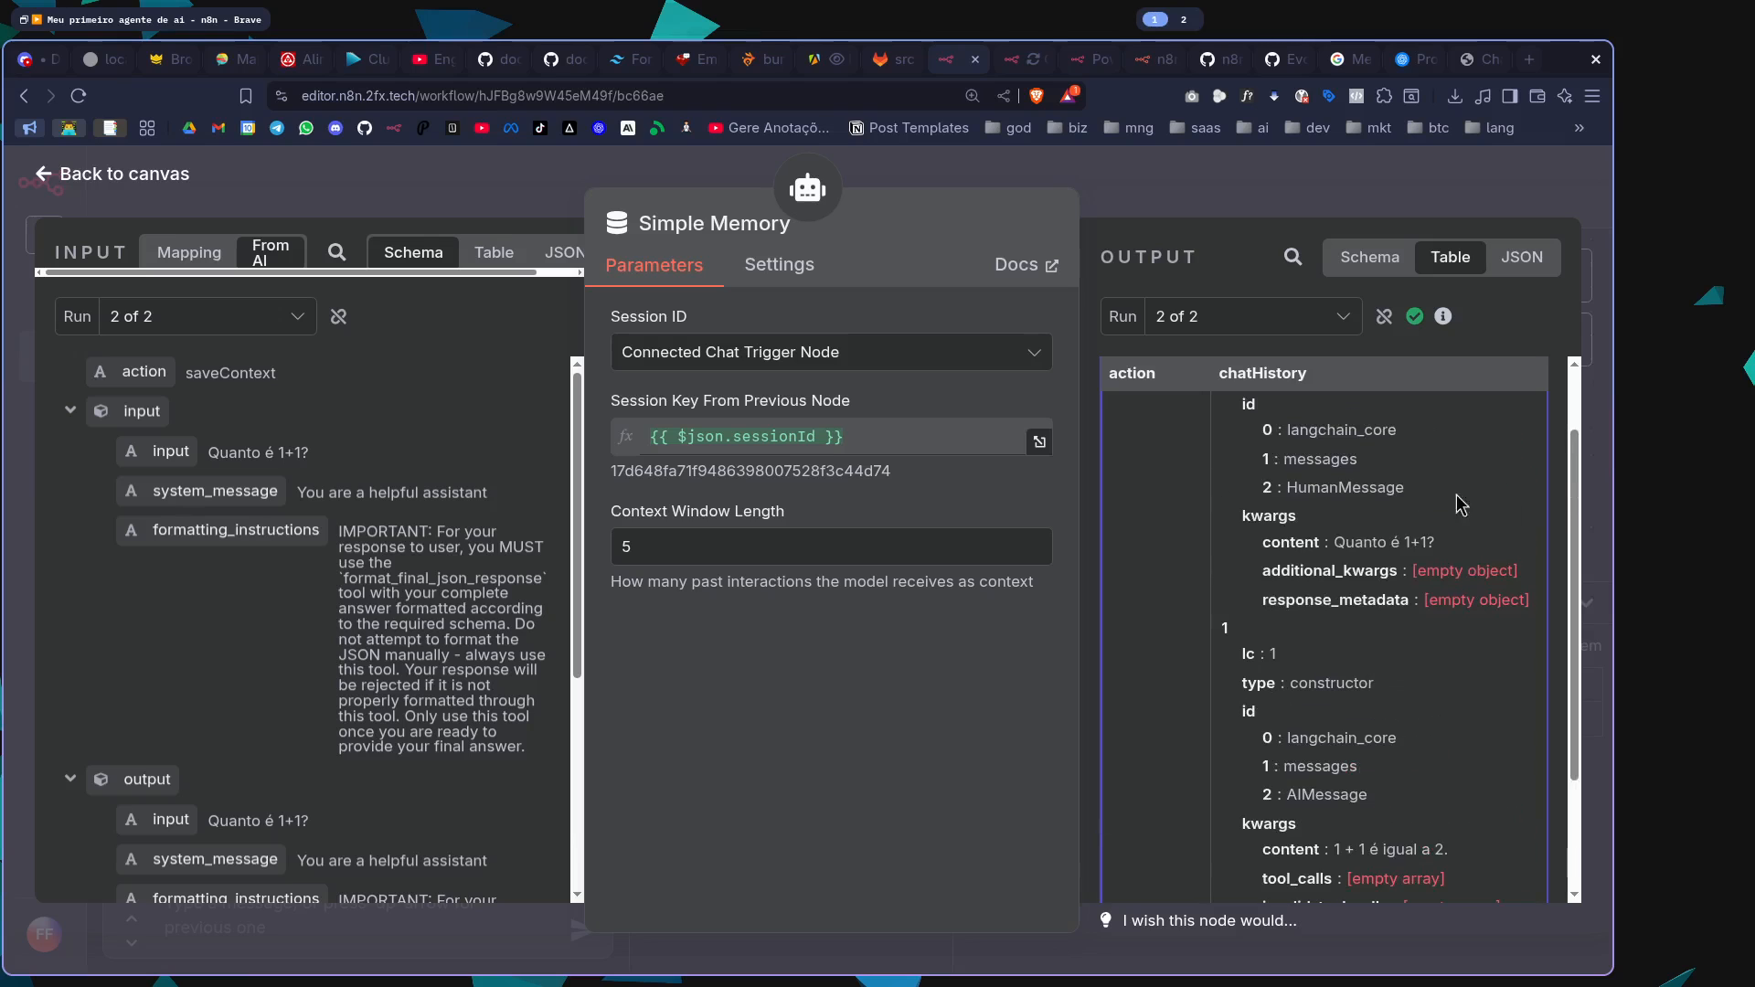
scroll(1369, 556, down, 2)
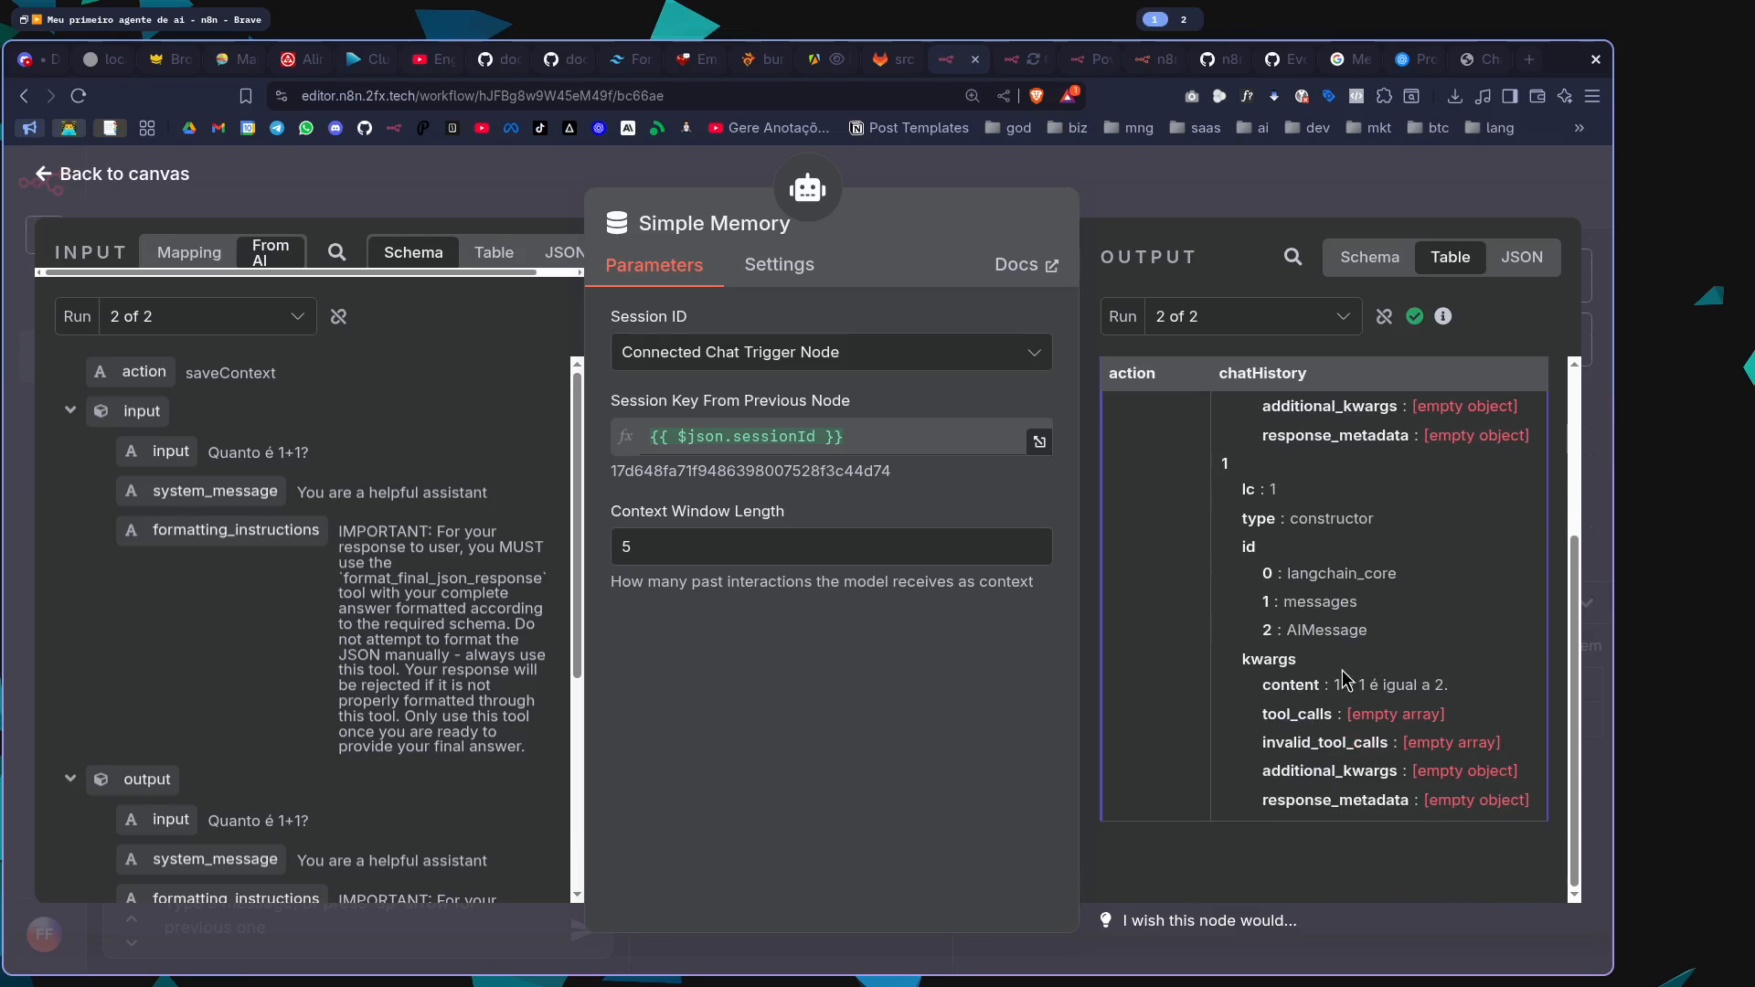
drag(1353, 700, 1458, 698)
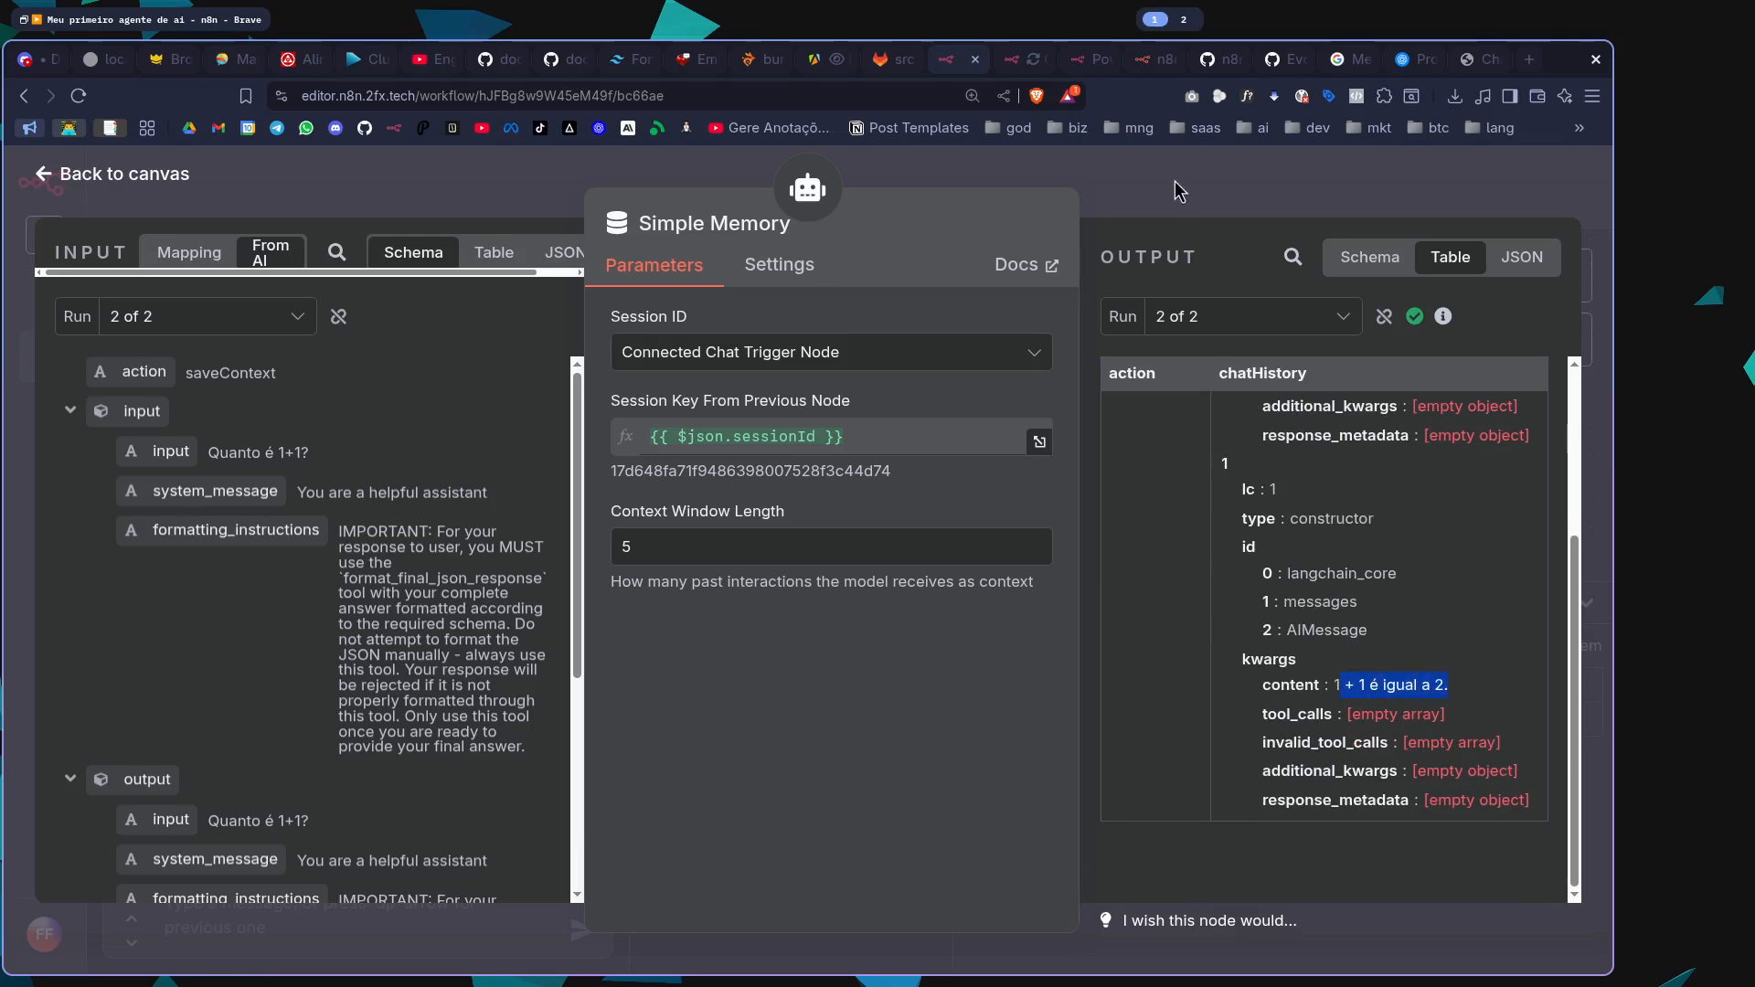
click(1231, 180)
Test the agent's memory by sending "Qual foi o resultado da conta anterior?", read its reply and close the chat
click(357, 911)
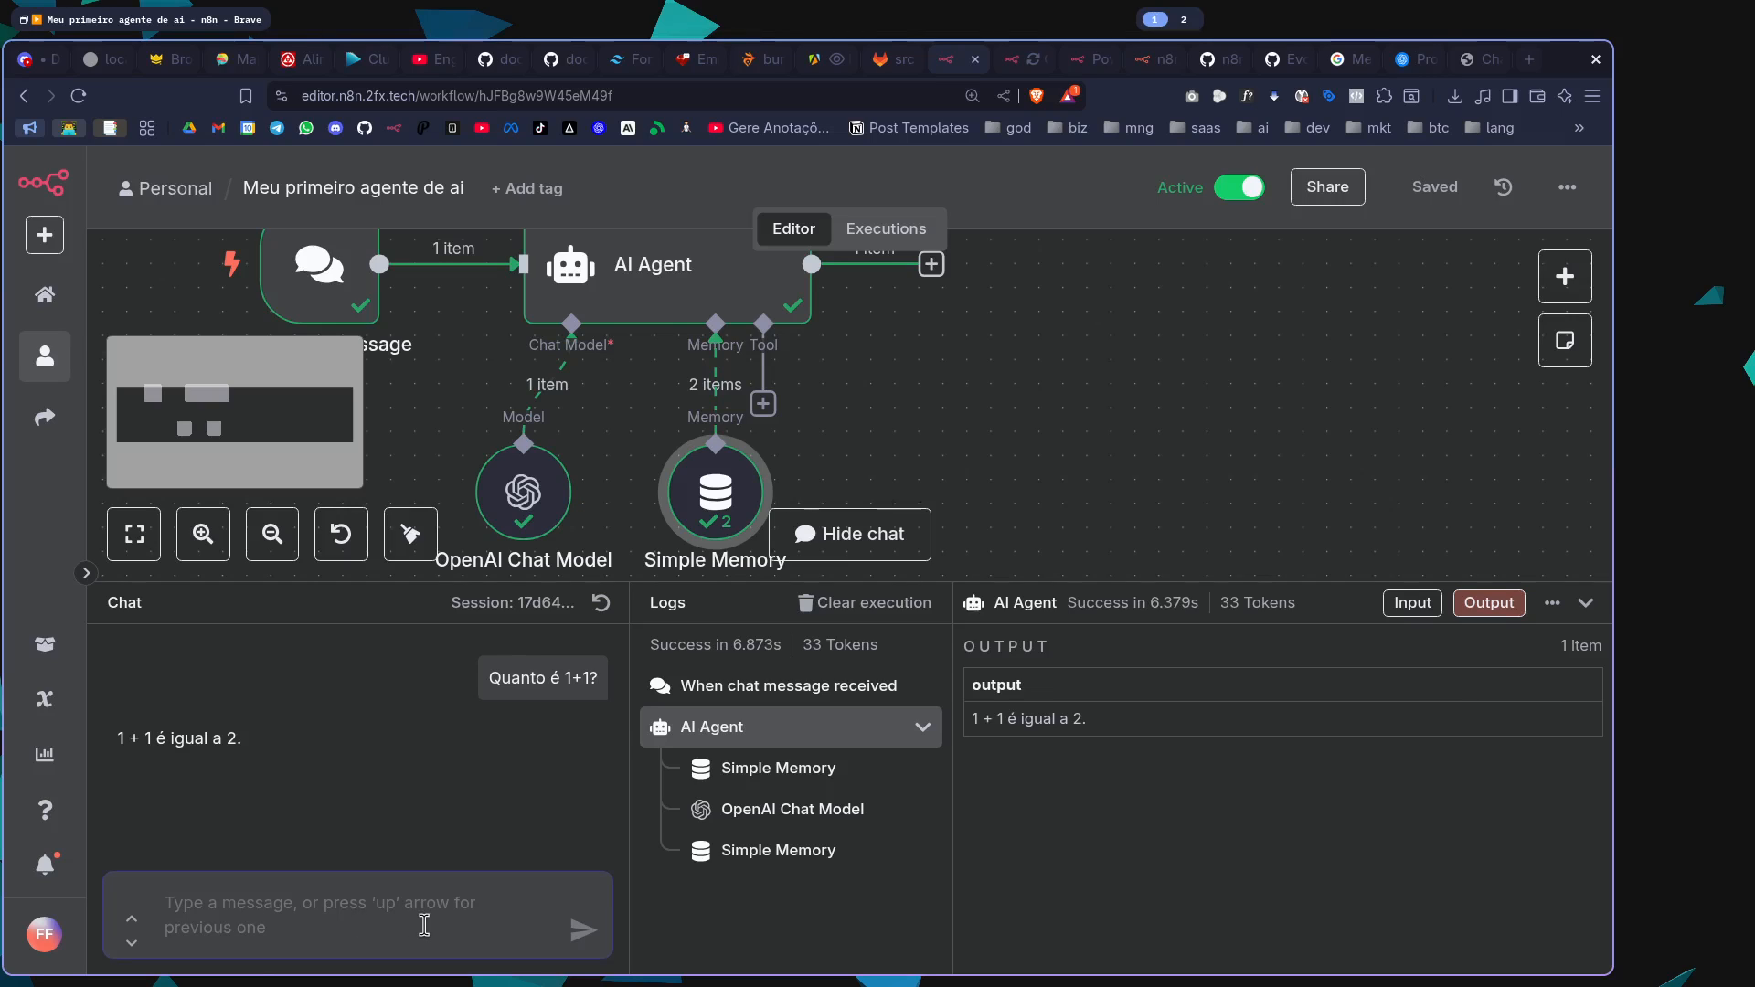
text(Qual )
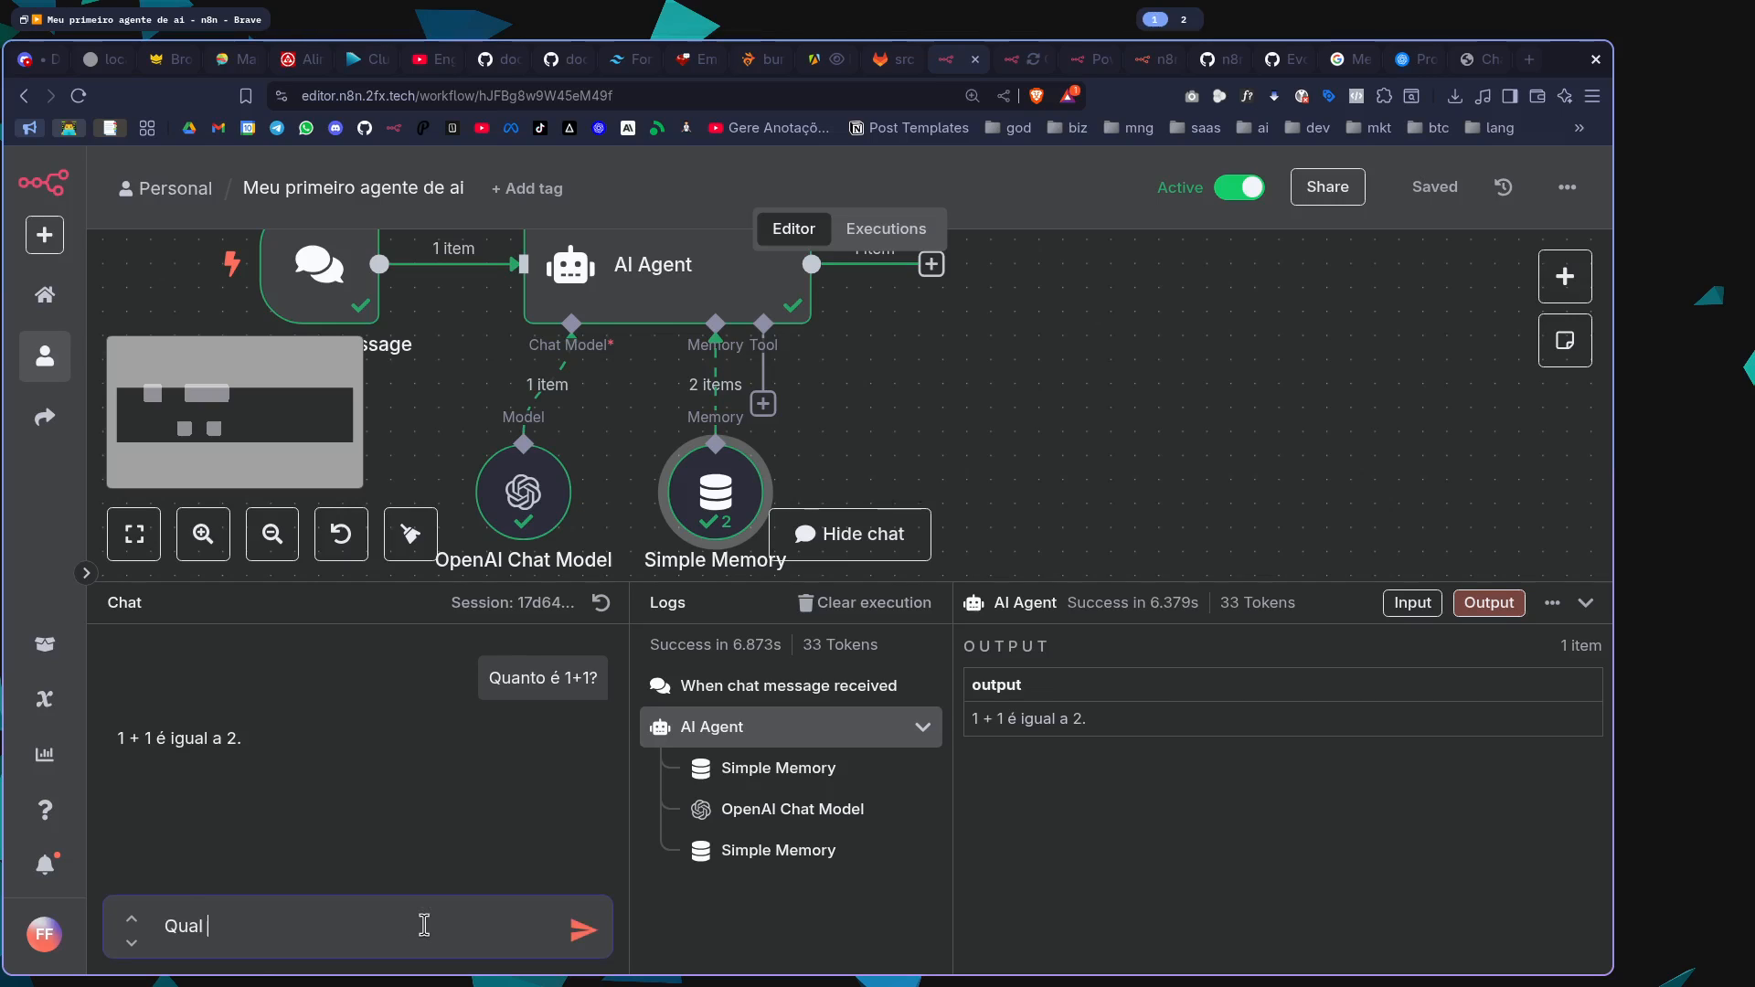
text(foi numer)
key(ctrl+BackSpace)
key(ctrl+BackSpace)
key(ctrl+BackSpace)
text(foi o resultado da conta anterio)
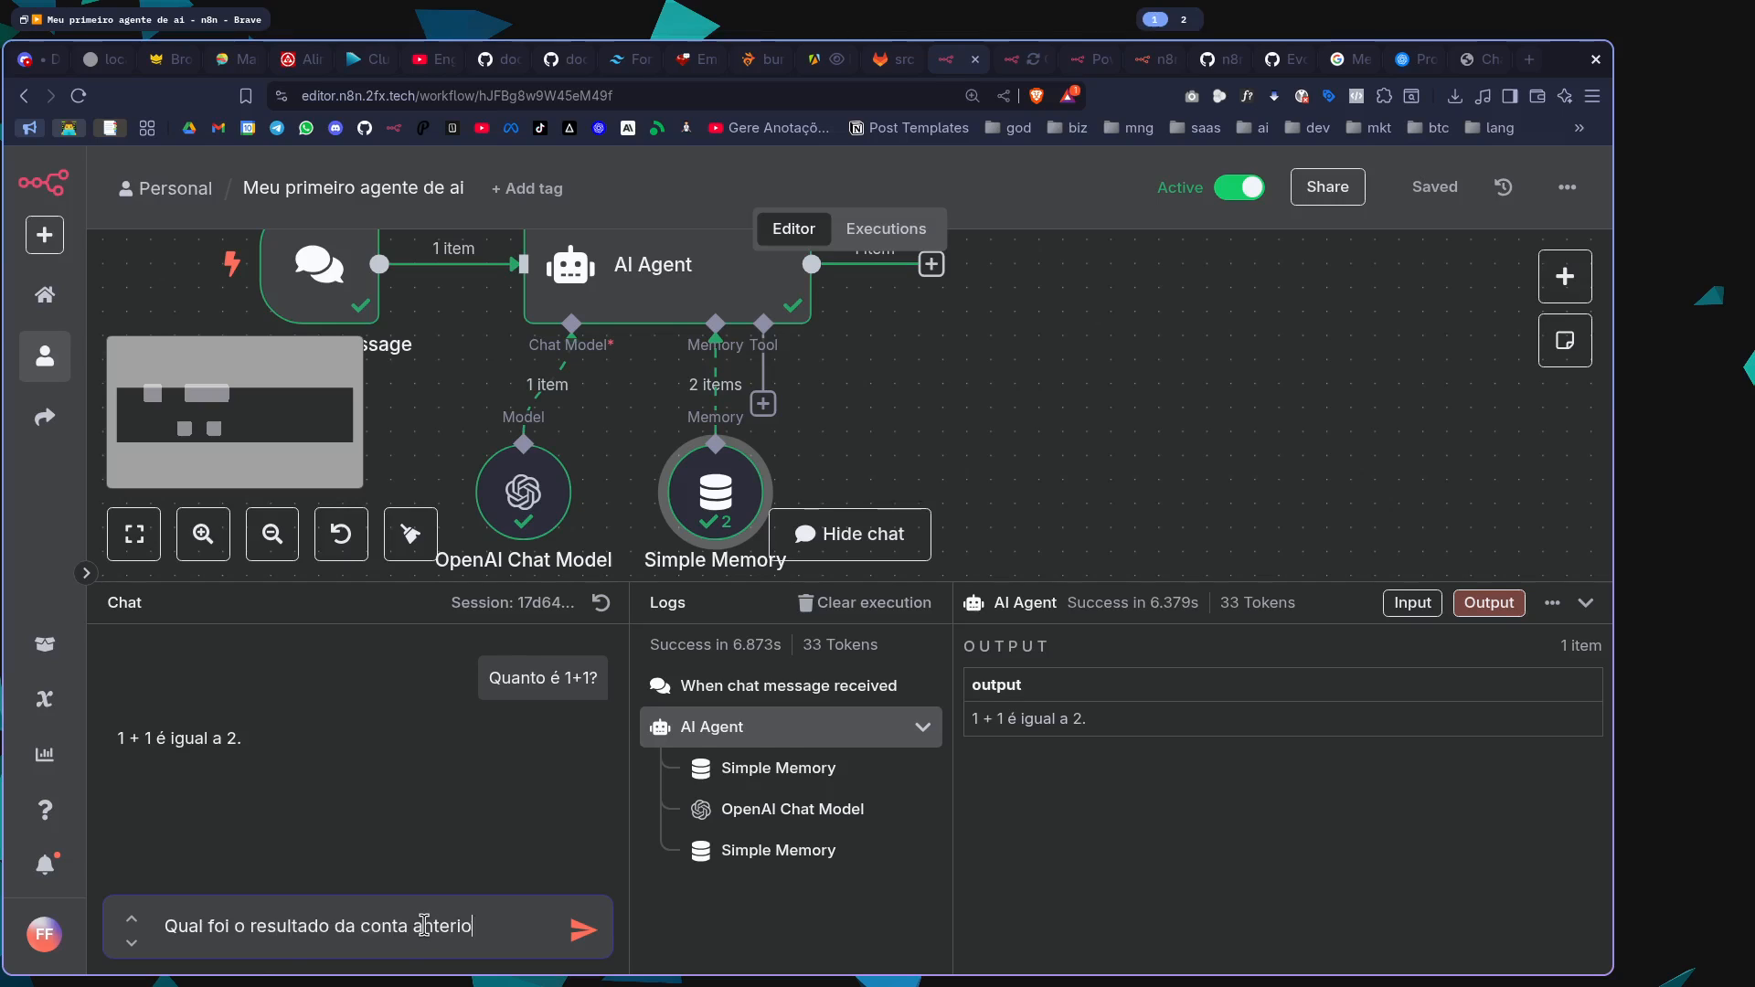
text(r?)
key(Return)
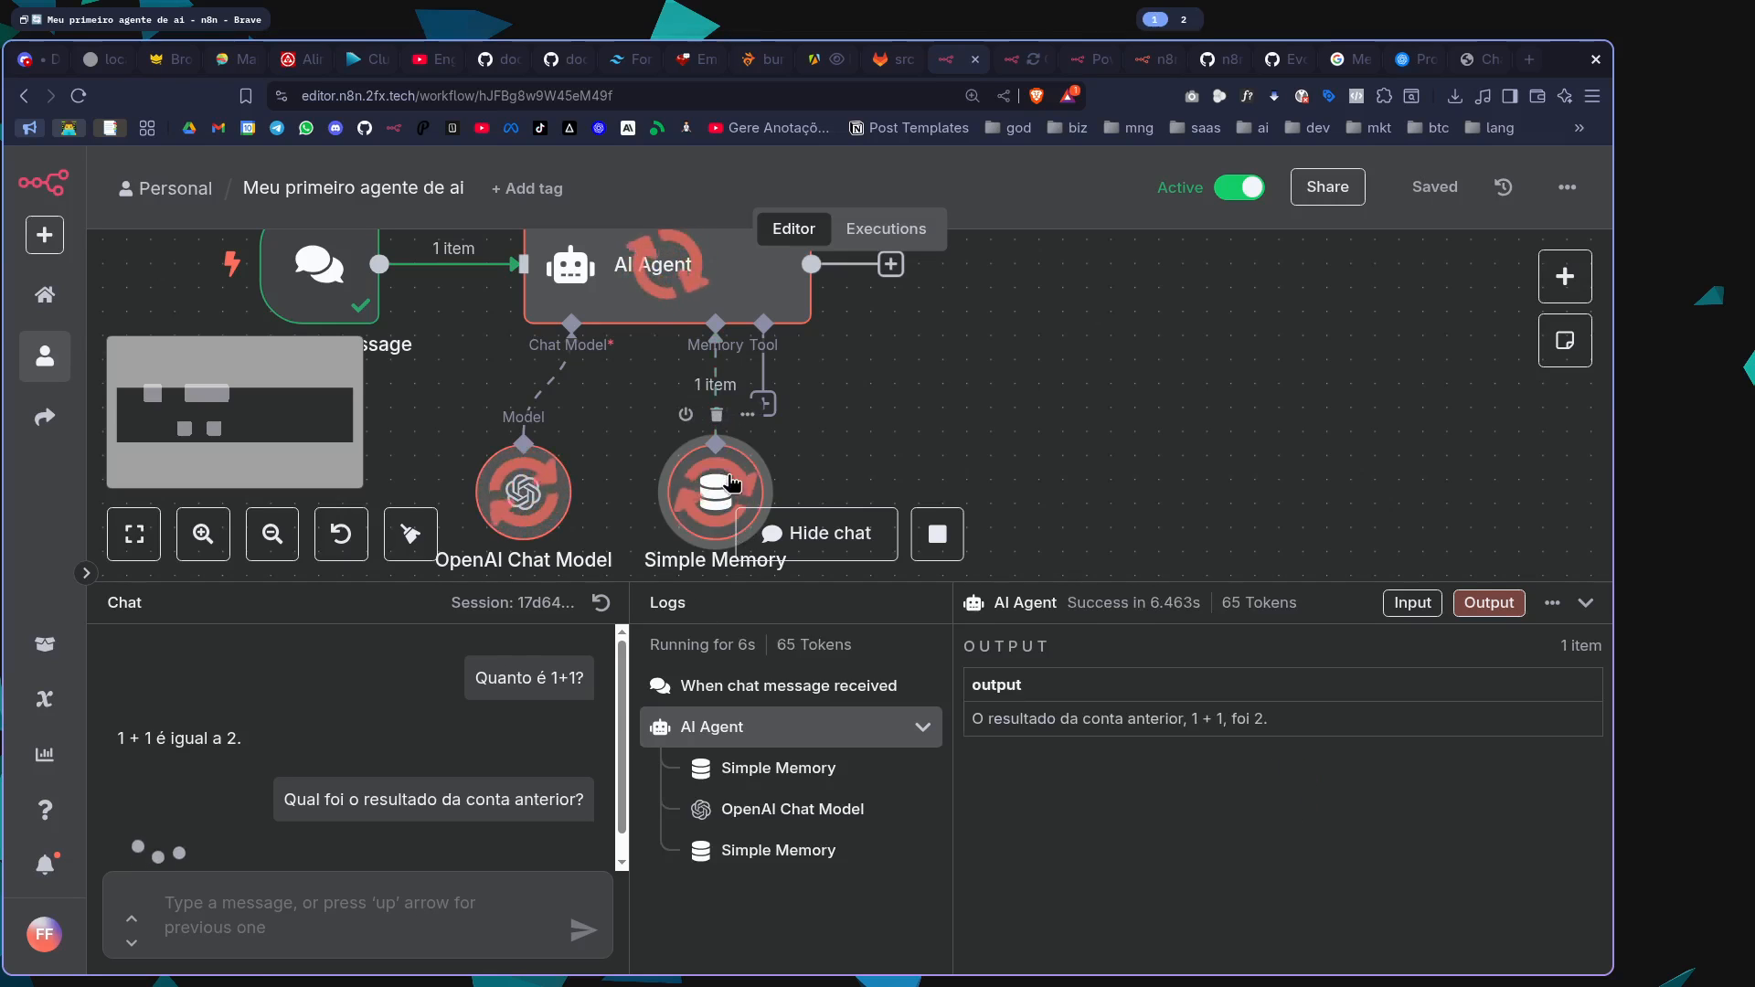
drag(137, 833, 450, 845)
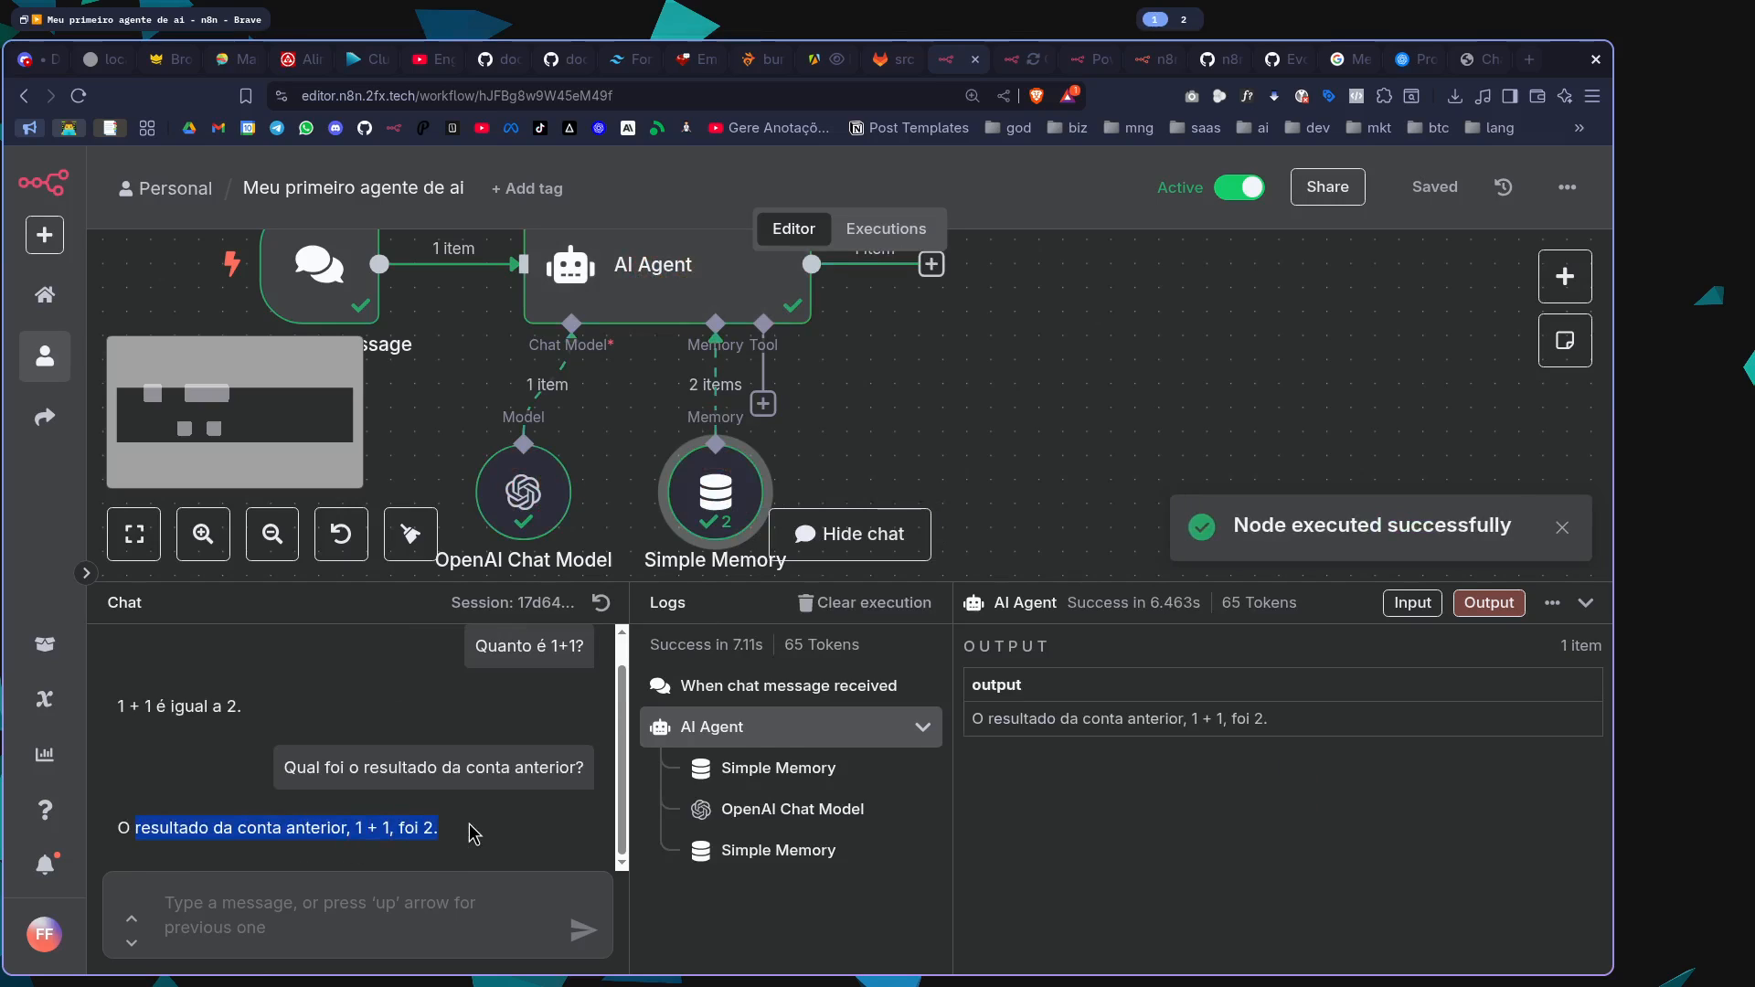
click(1229, 475)
click(1586, 602)
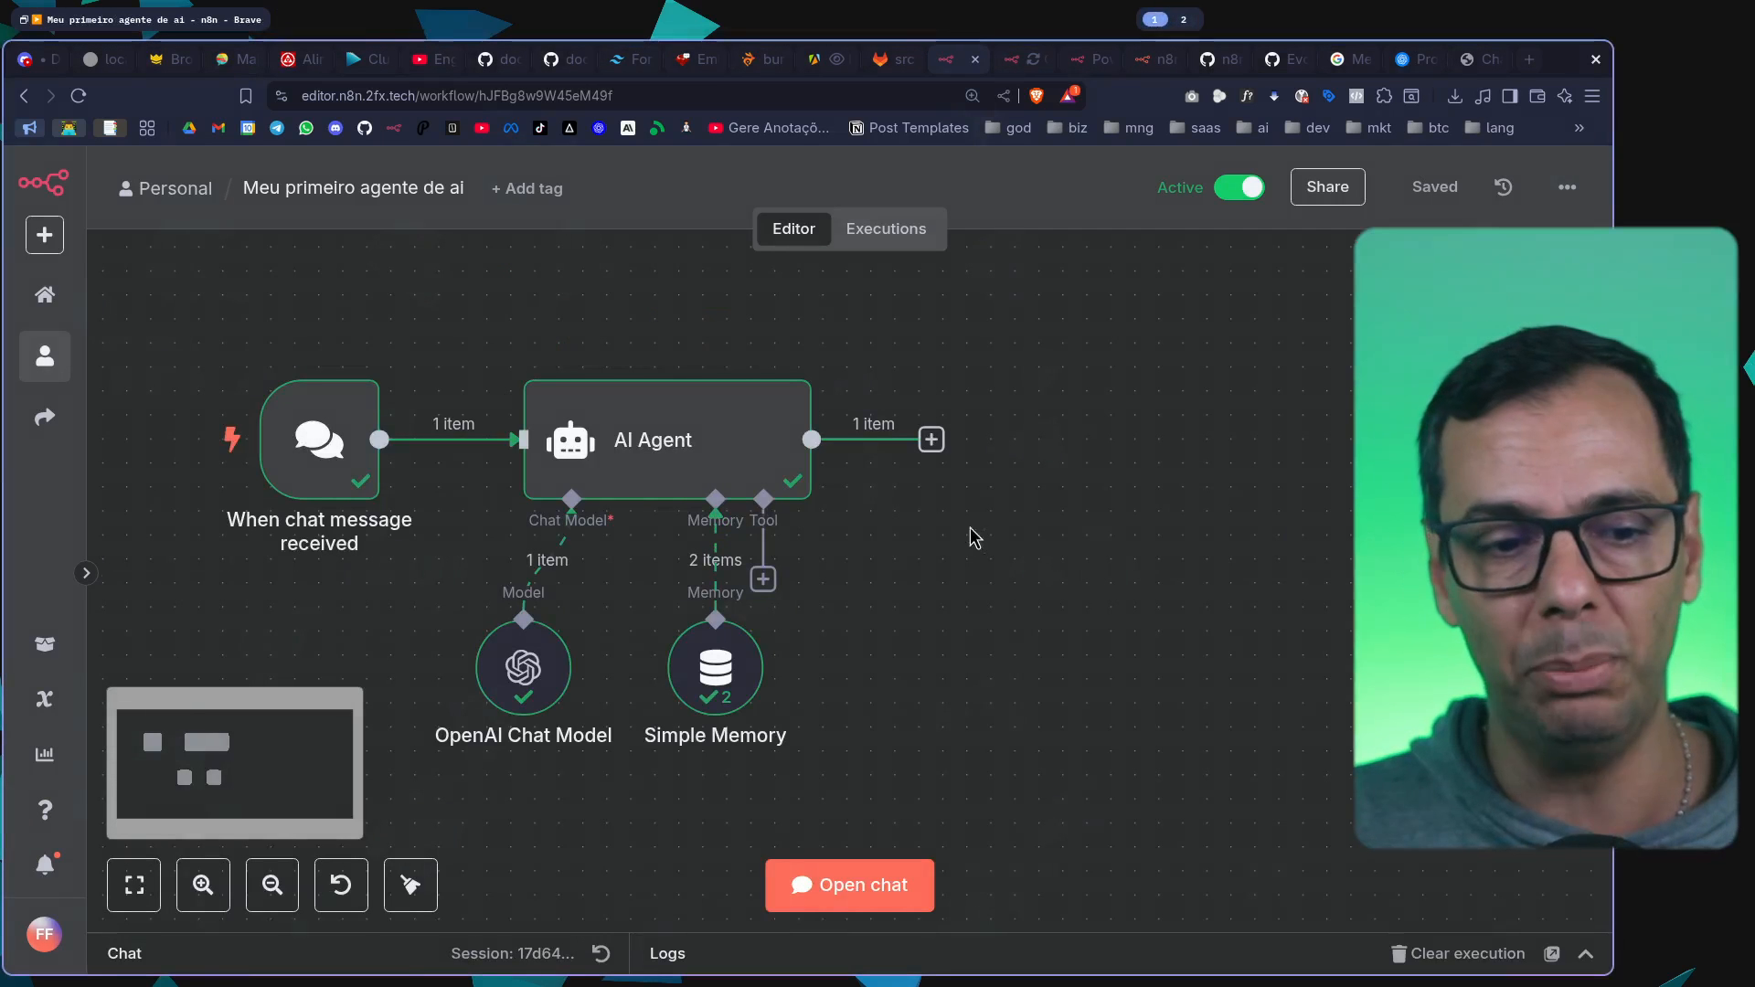
Shift the OpenAI Chat Model and Simple Memory nodes slightly leftward beneath the AI Agent and save the workflow
drag(1150, 559, 1114, 474)
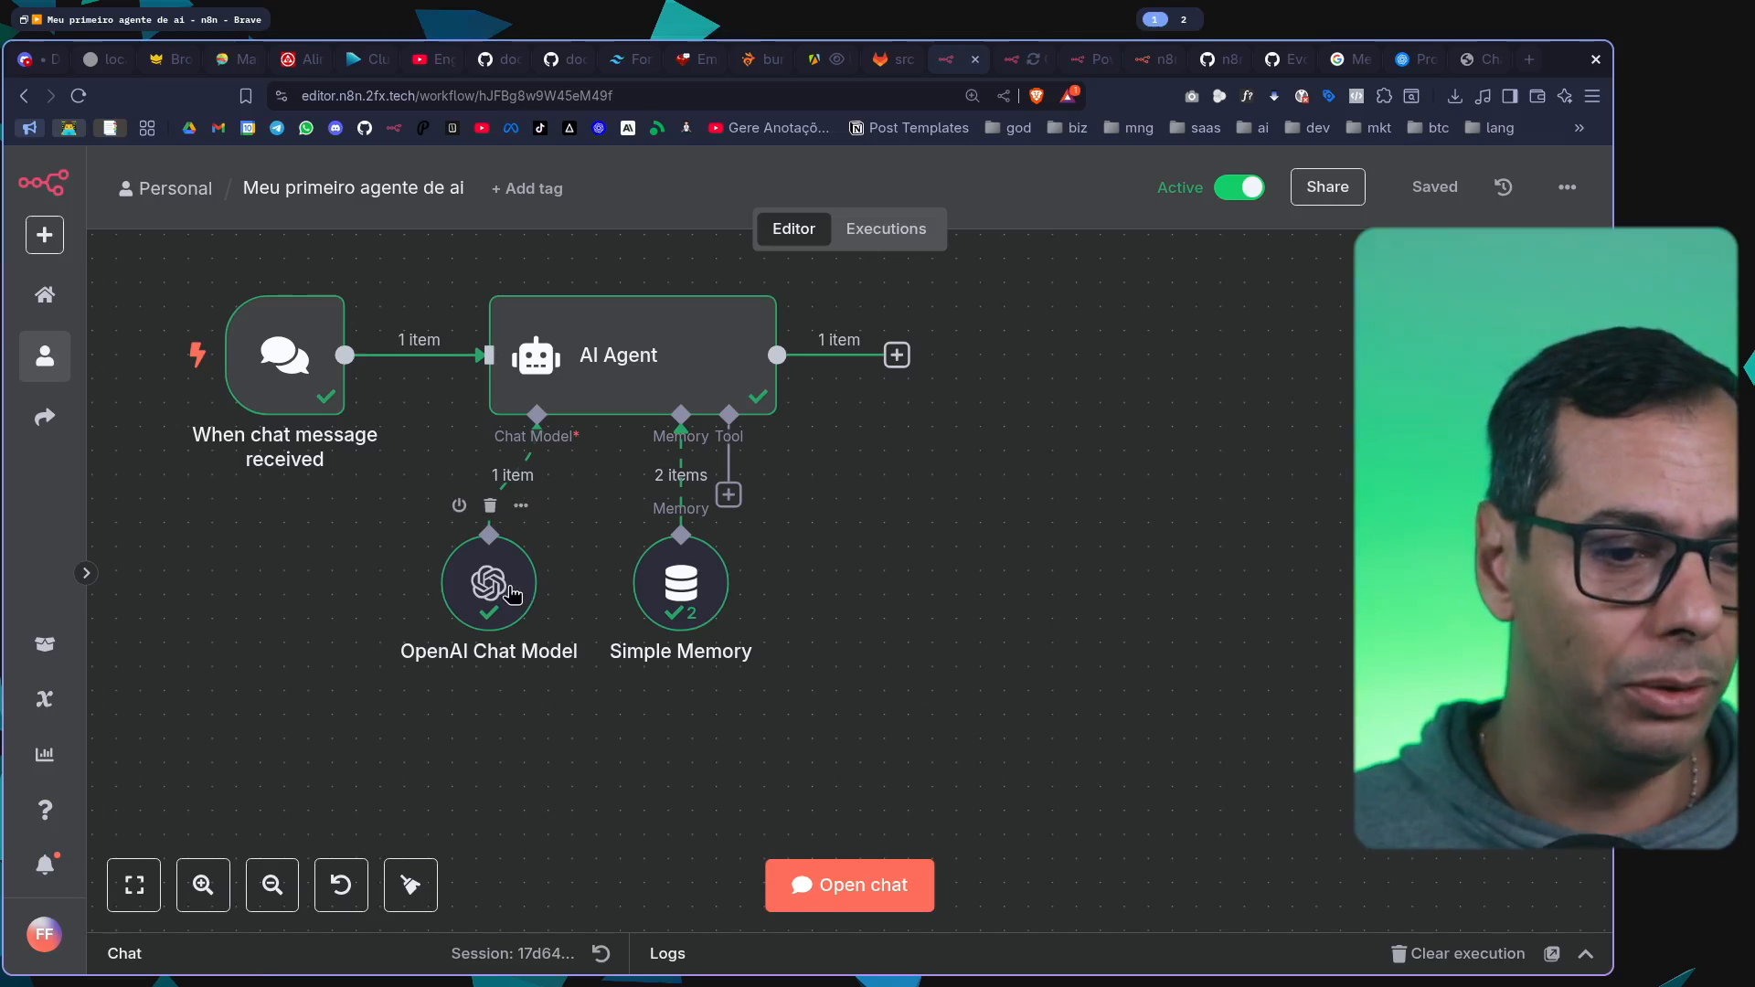
drag(513, 594, 490, 594)
drag(715, 607, 690, 608)
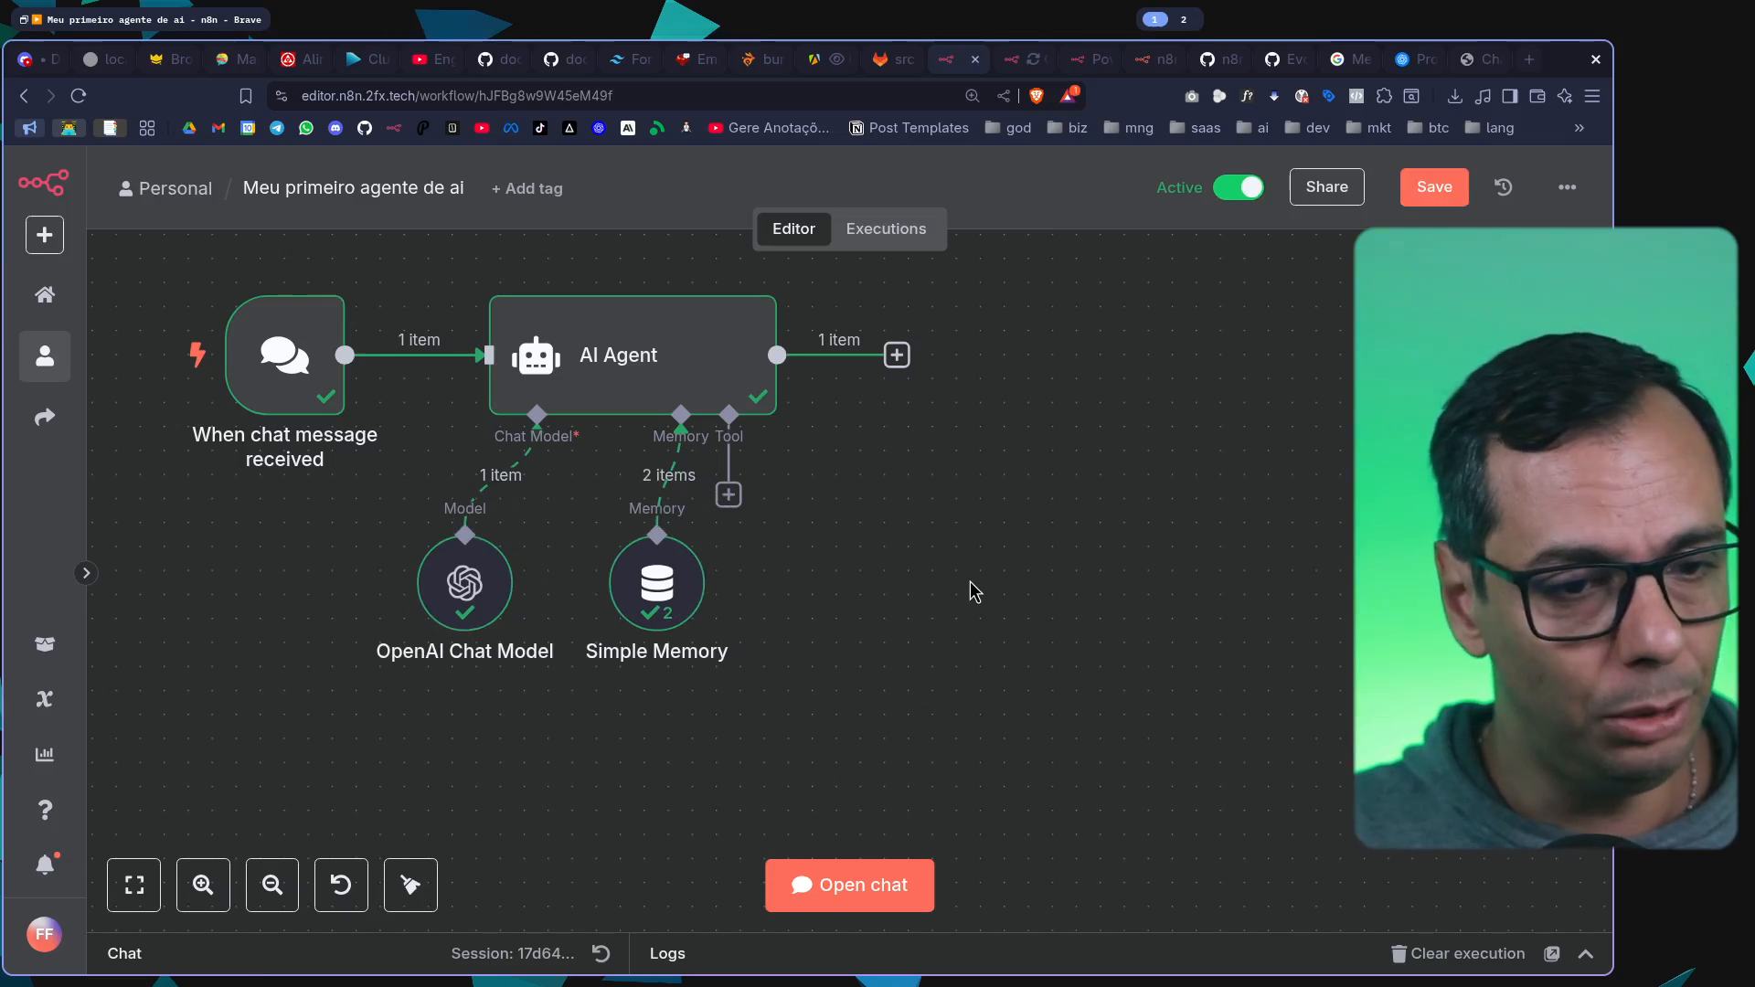
key(ctrl+s)
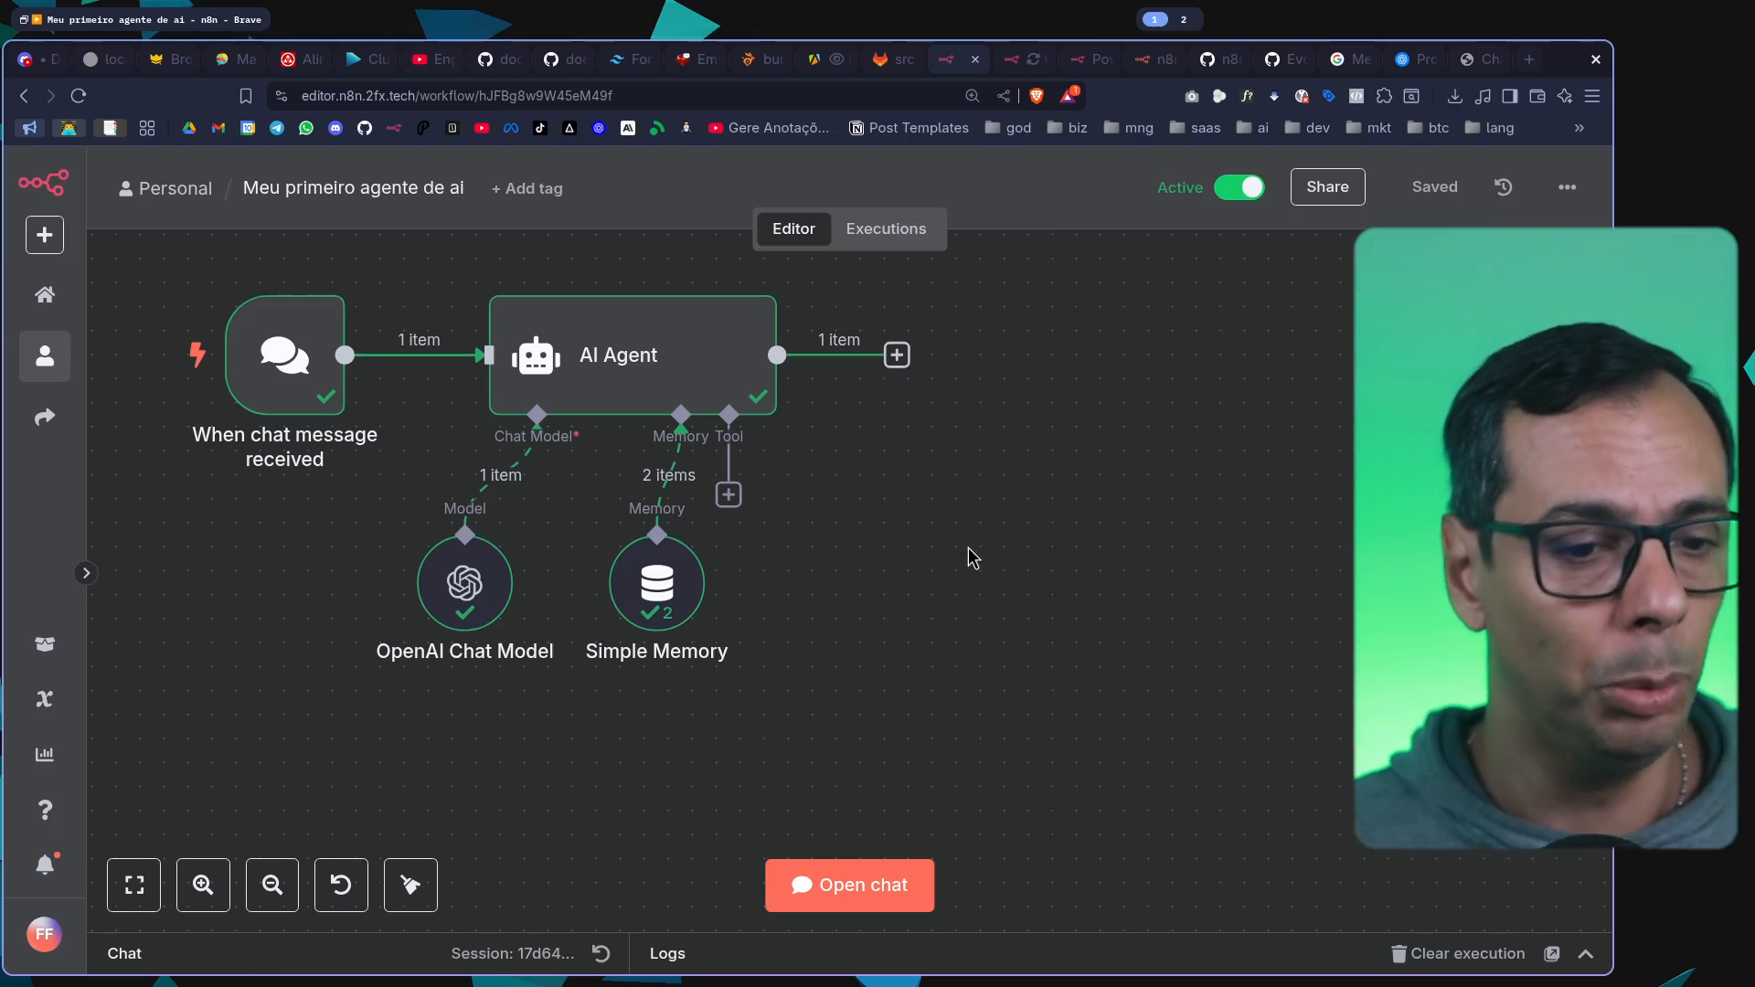
Set the Simple Memory's context window length to 500 and return to the canvas
double_click(652, 595)
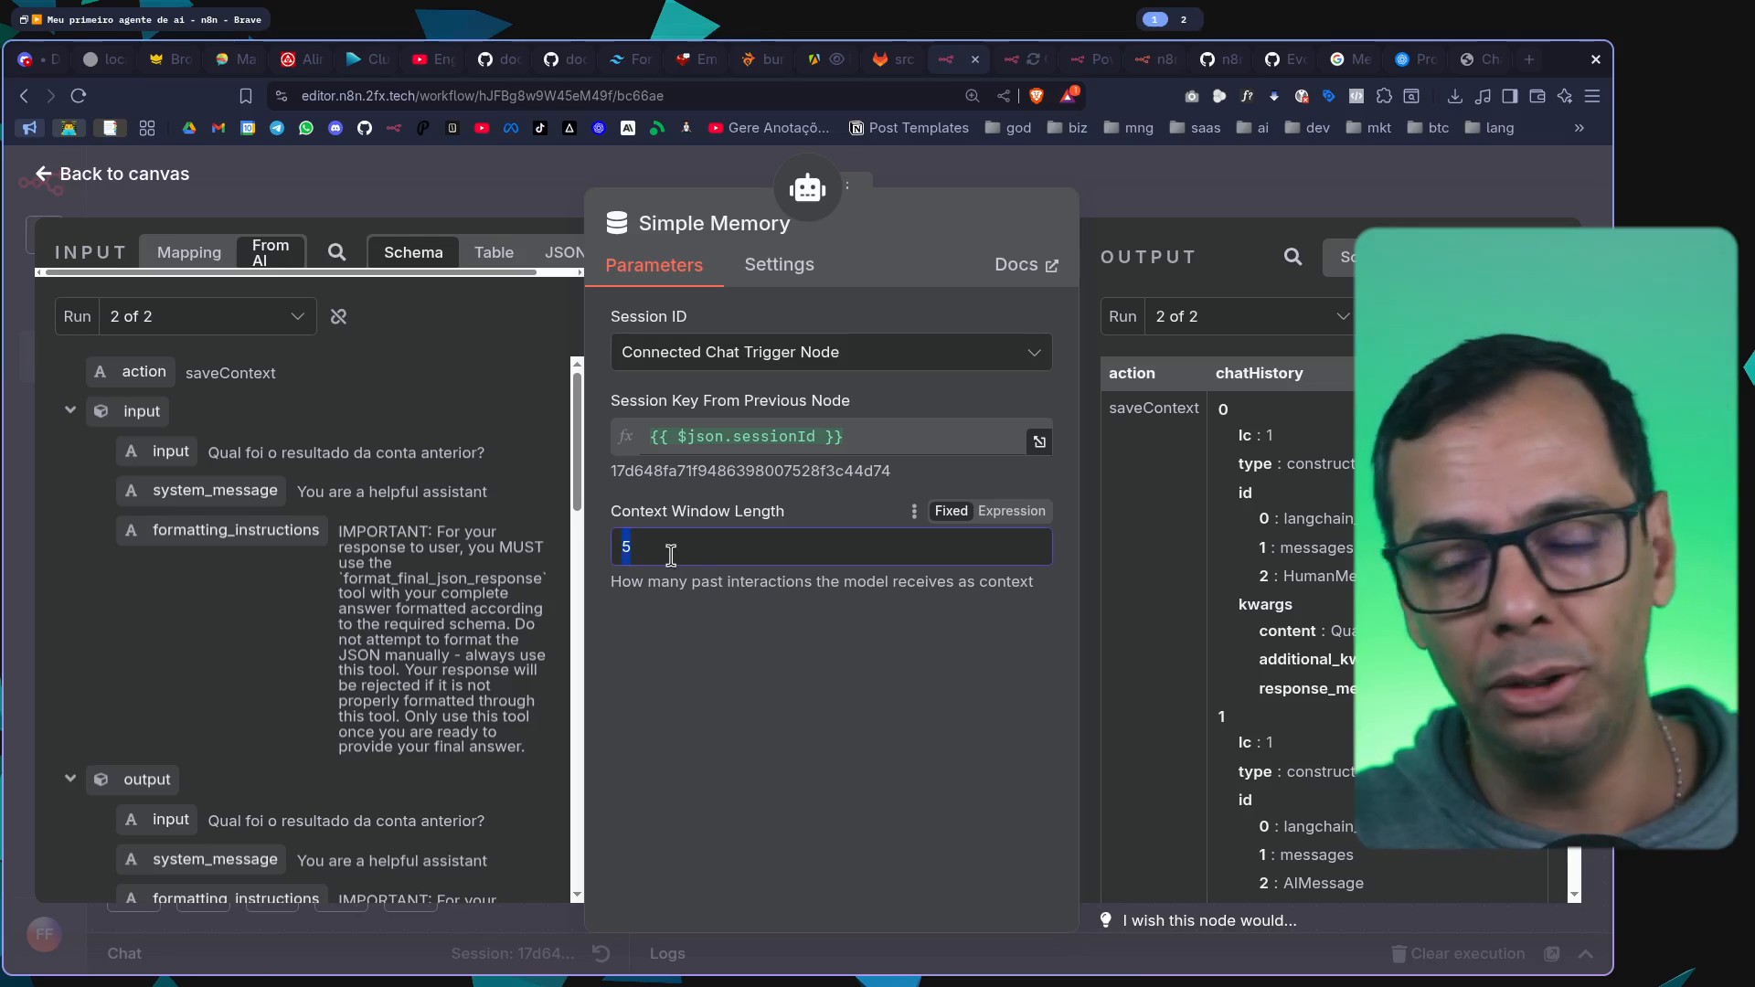
click(712, 558)
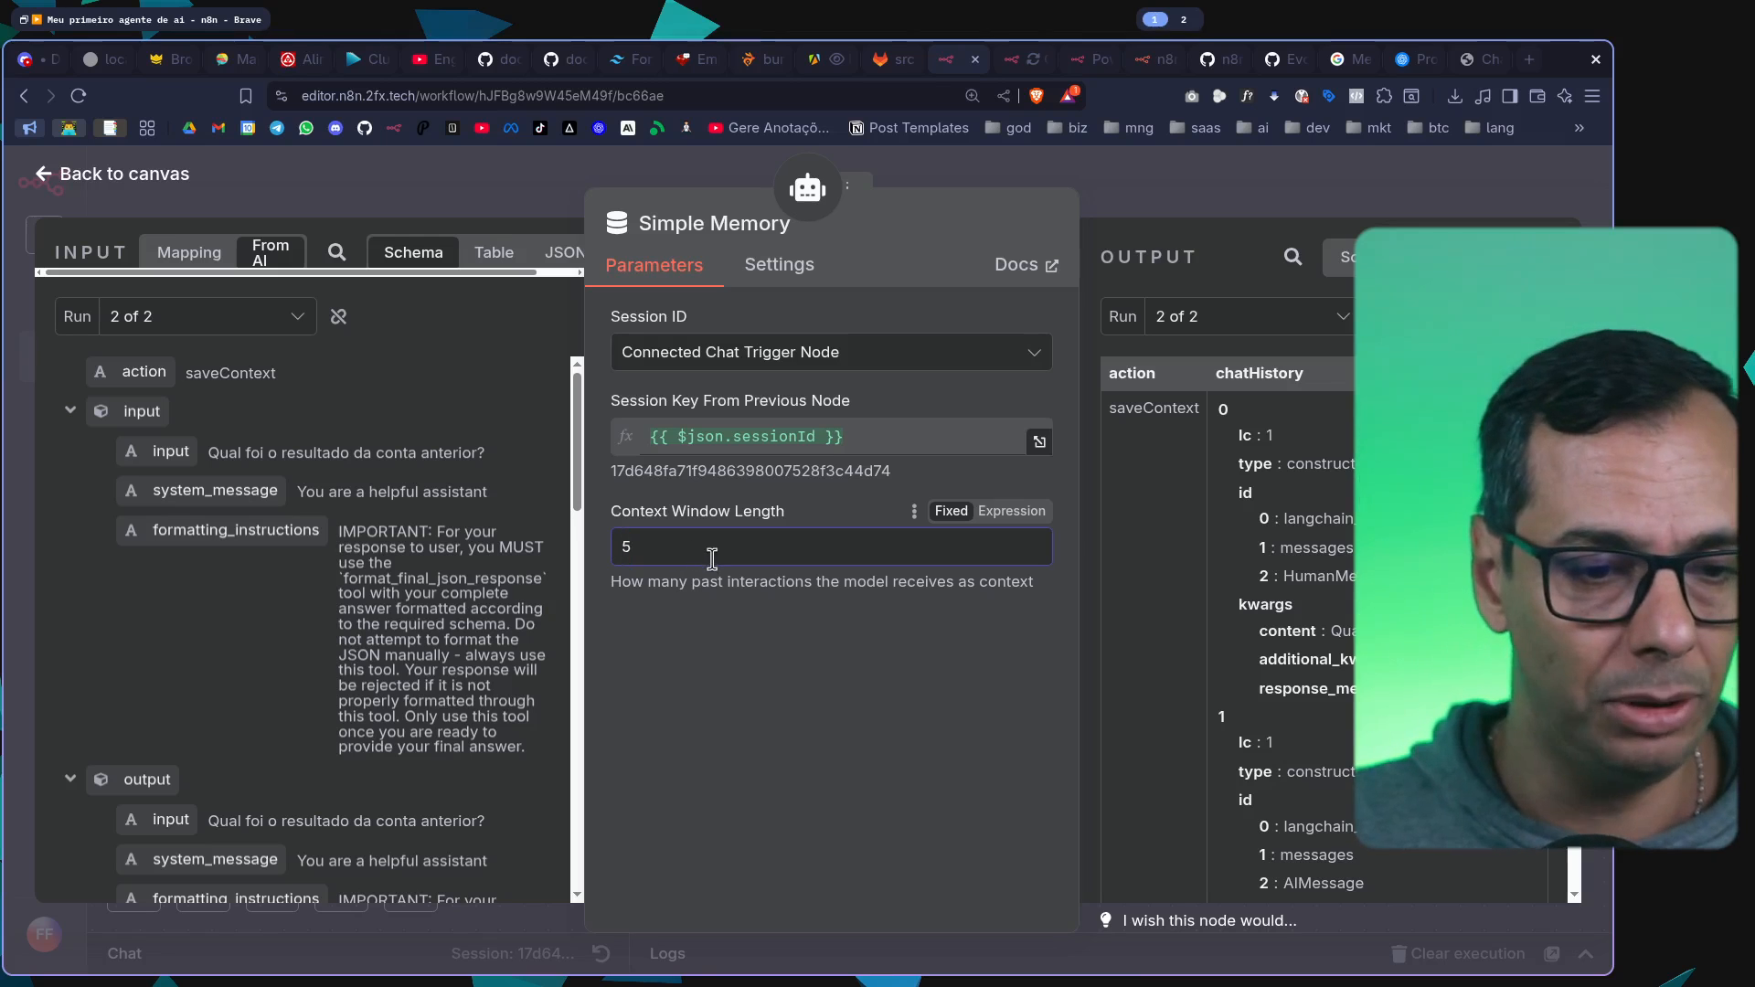
key(ctrl+plus)
key(ctrl+plus)
double_click(730, 656)
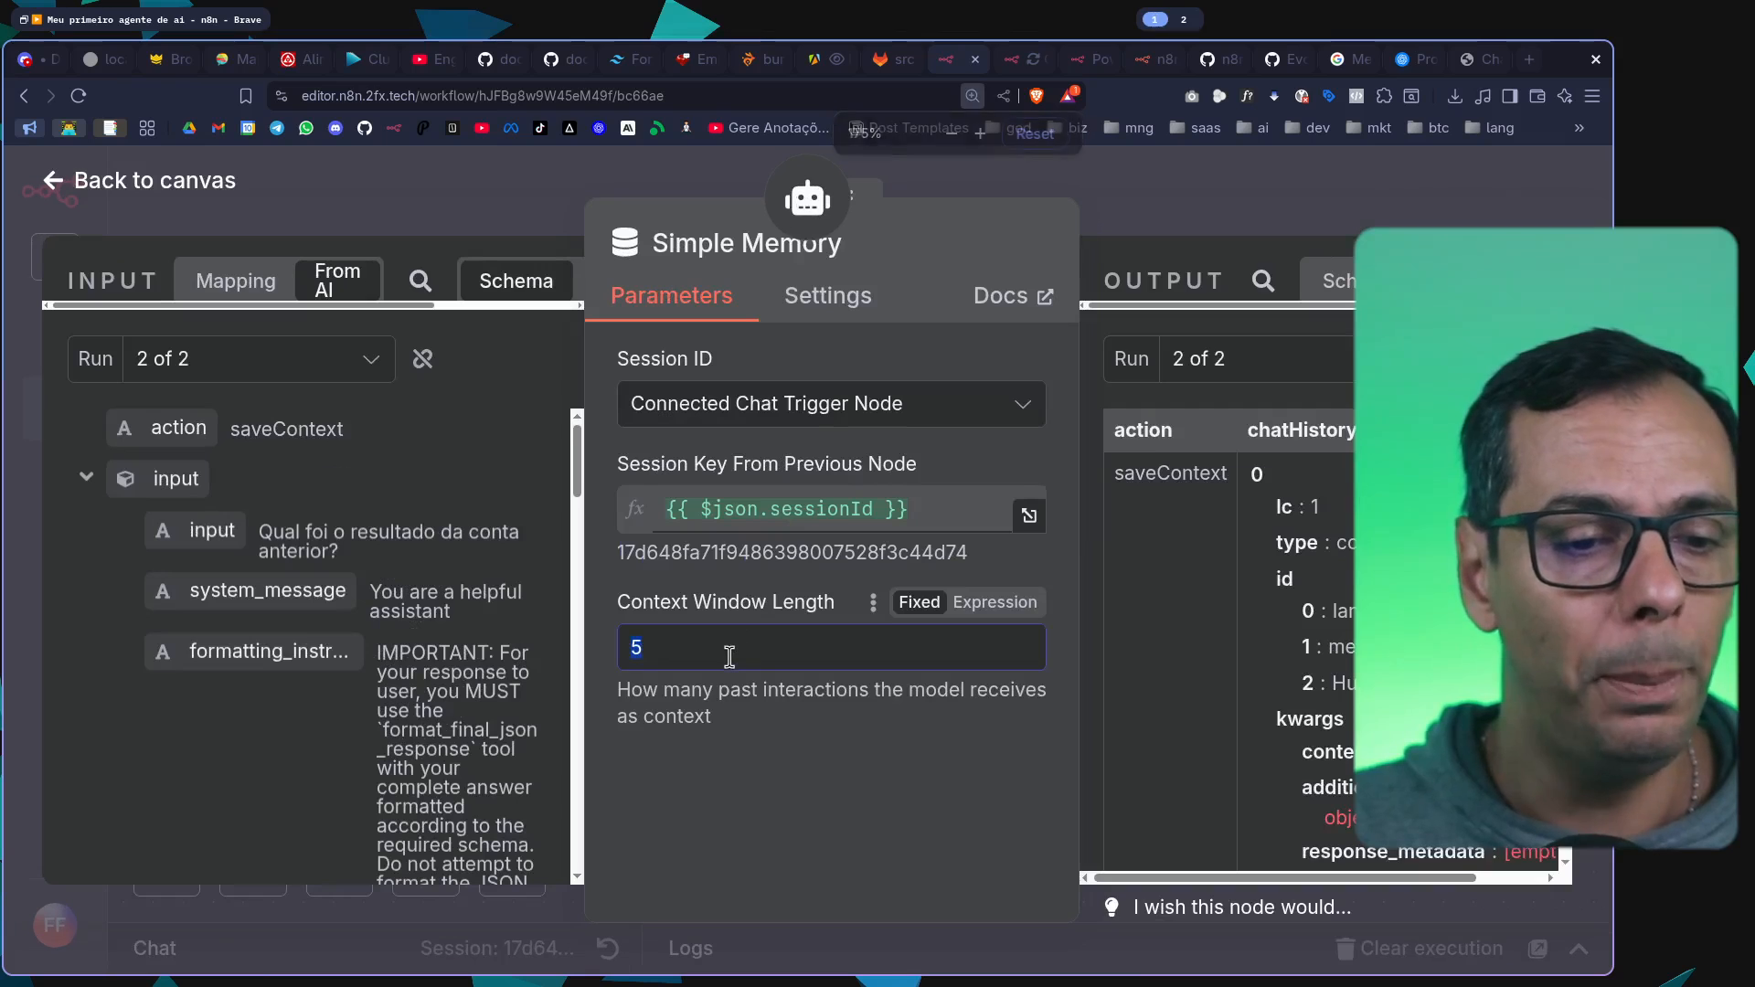
drag(597, 618, 421, 640)
click(528, 665)
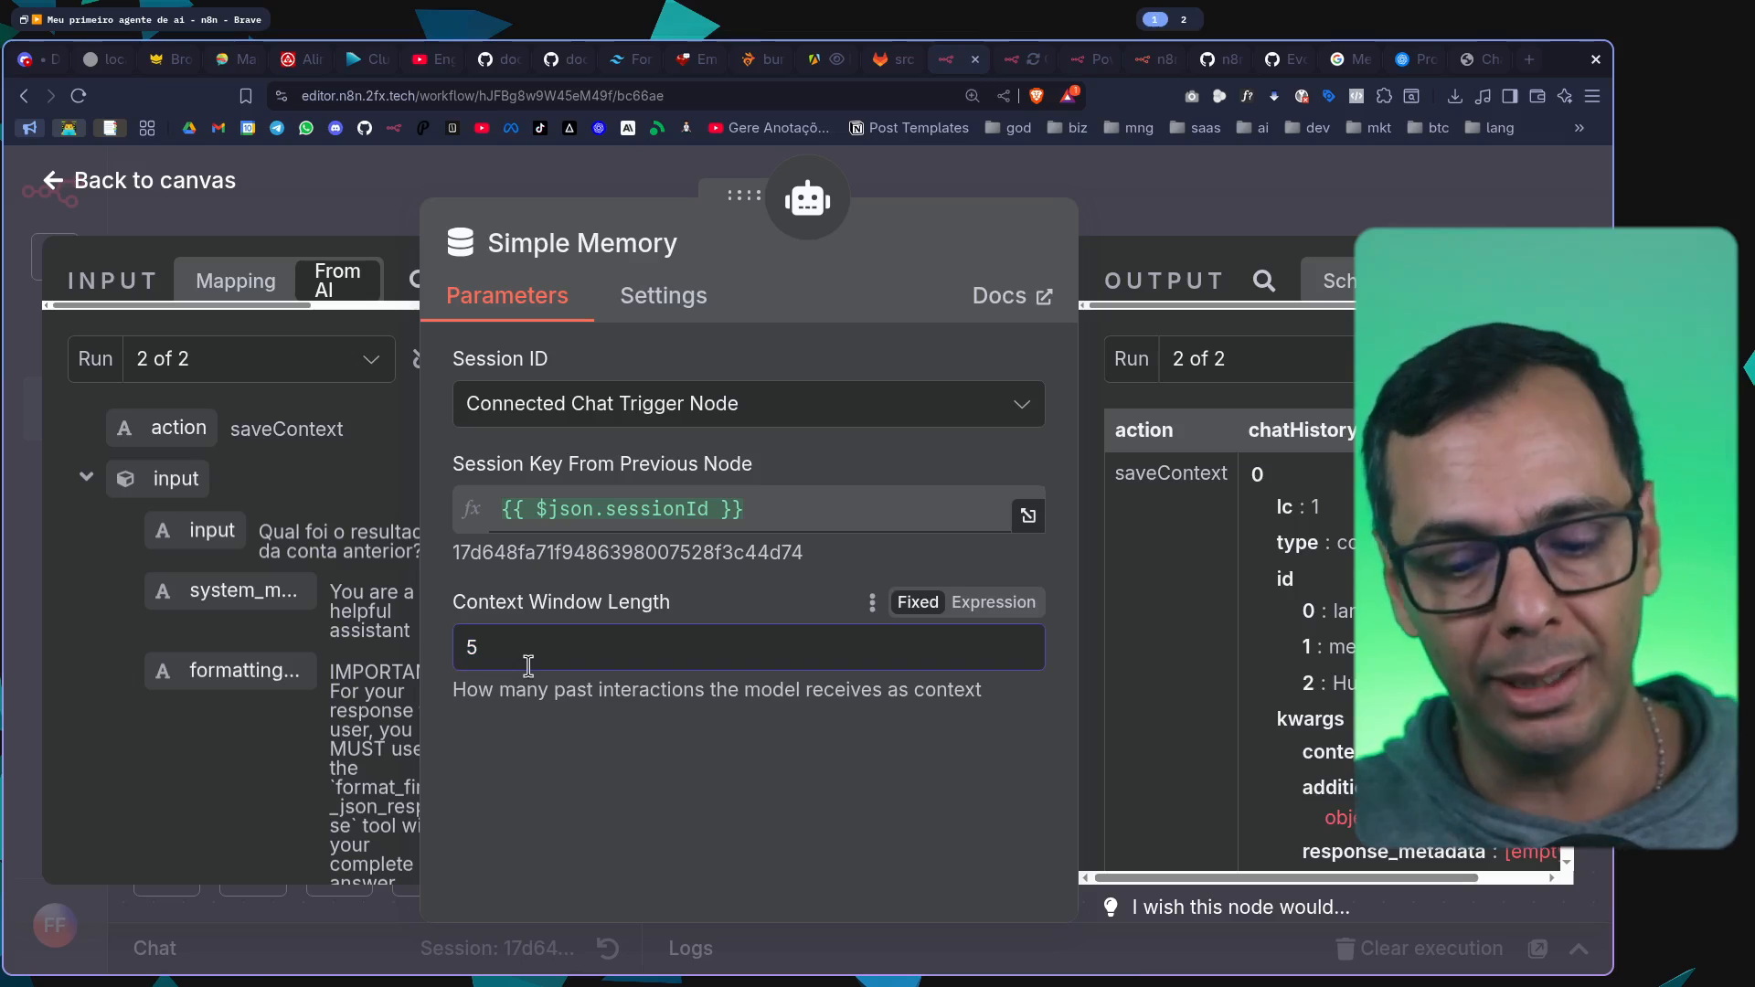
key(BackSpace)
text(500)
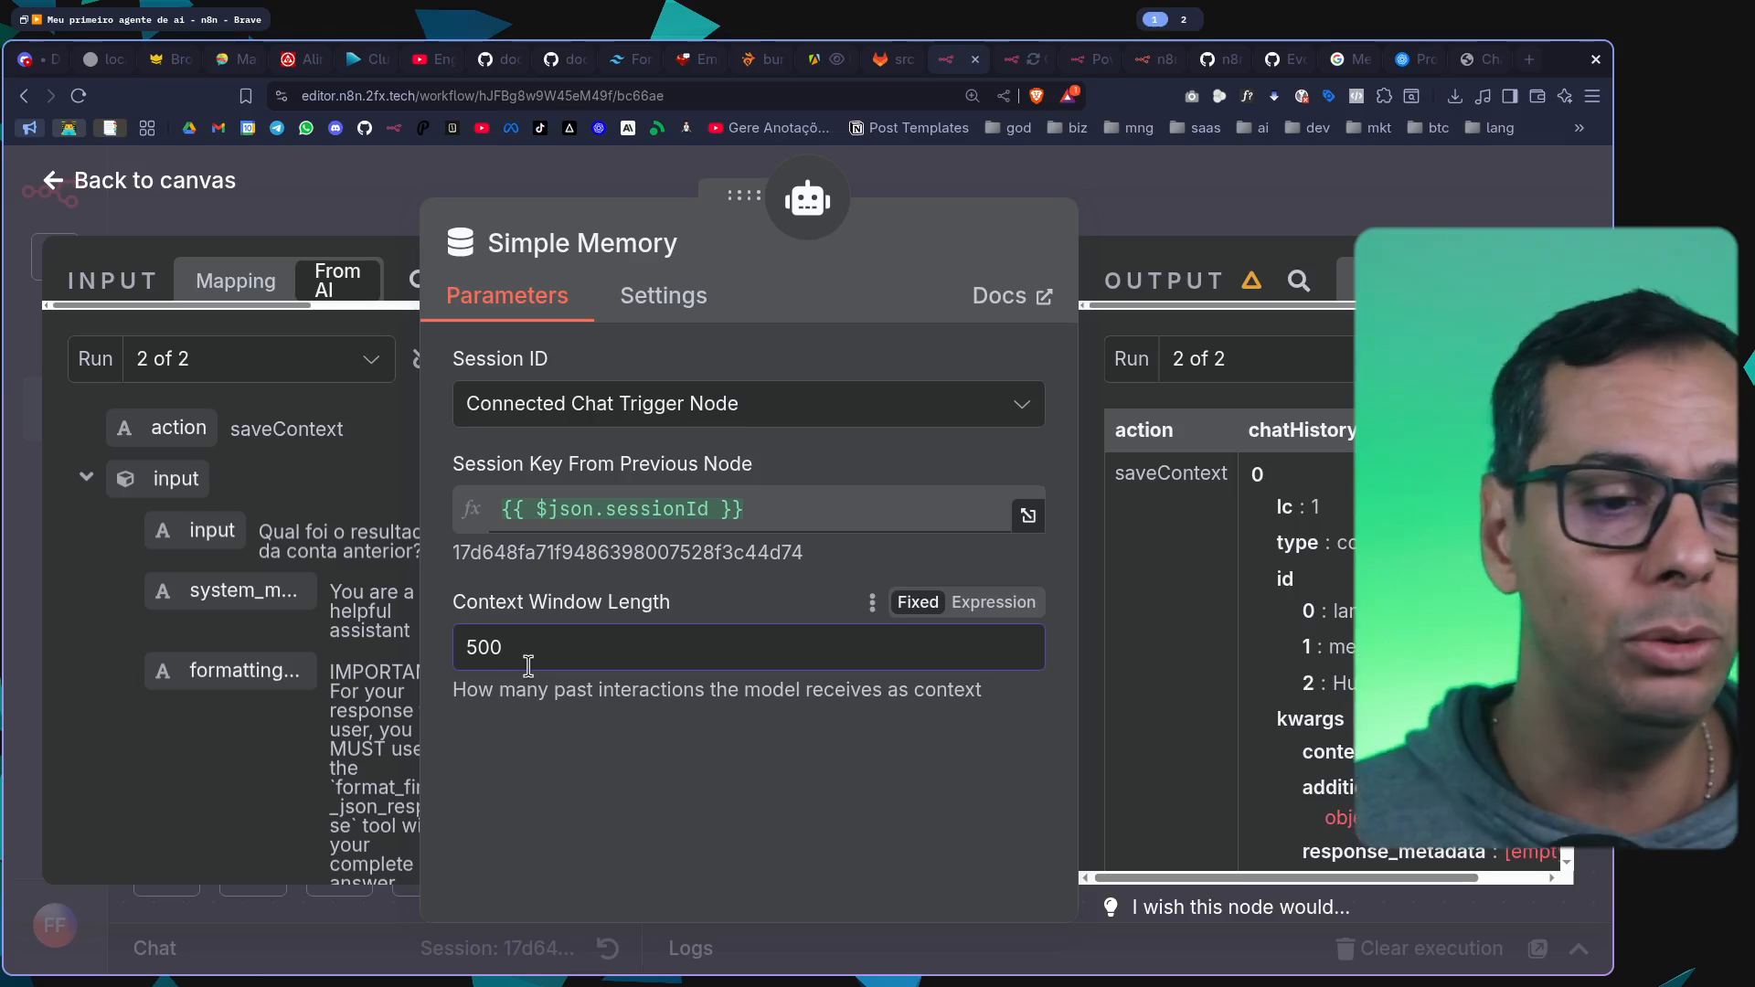
click(1263, 203)
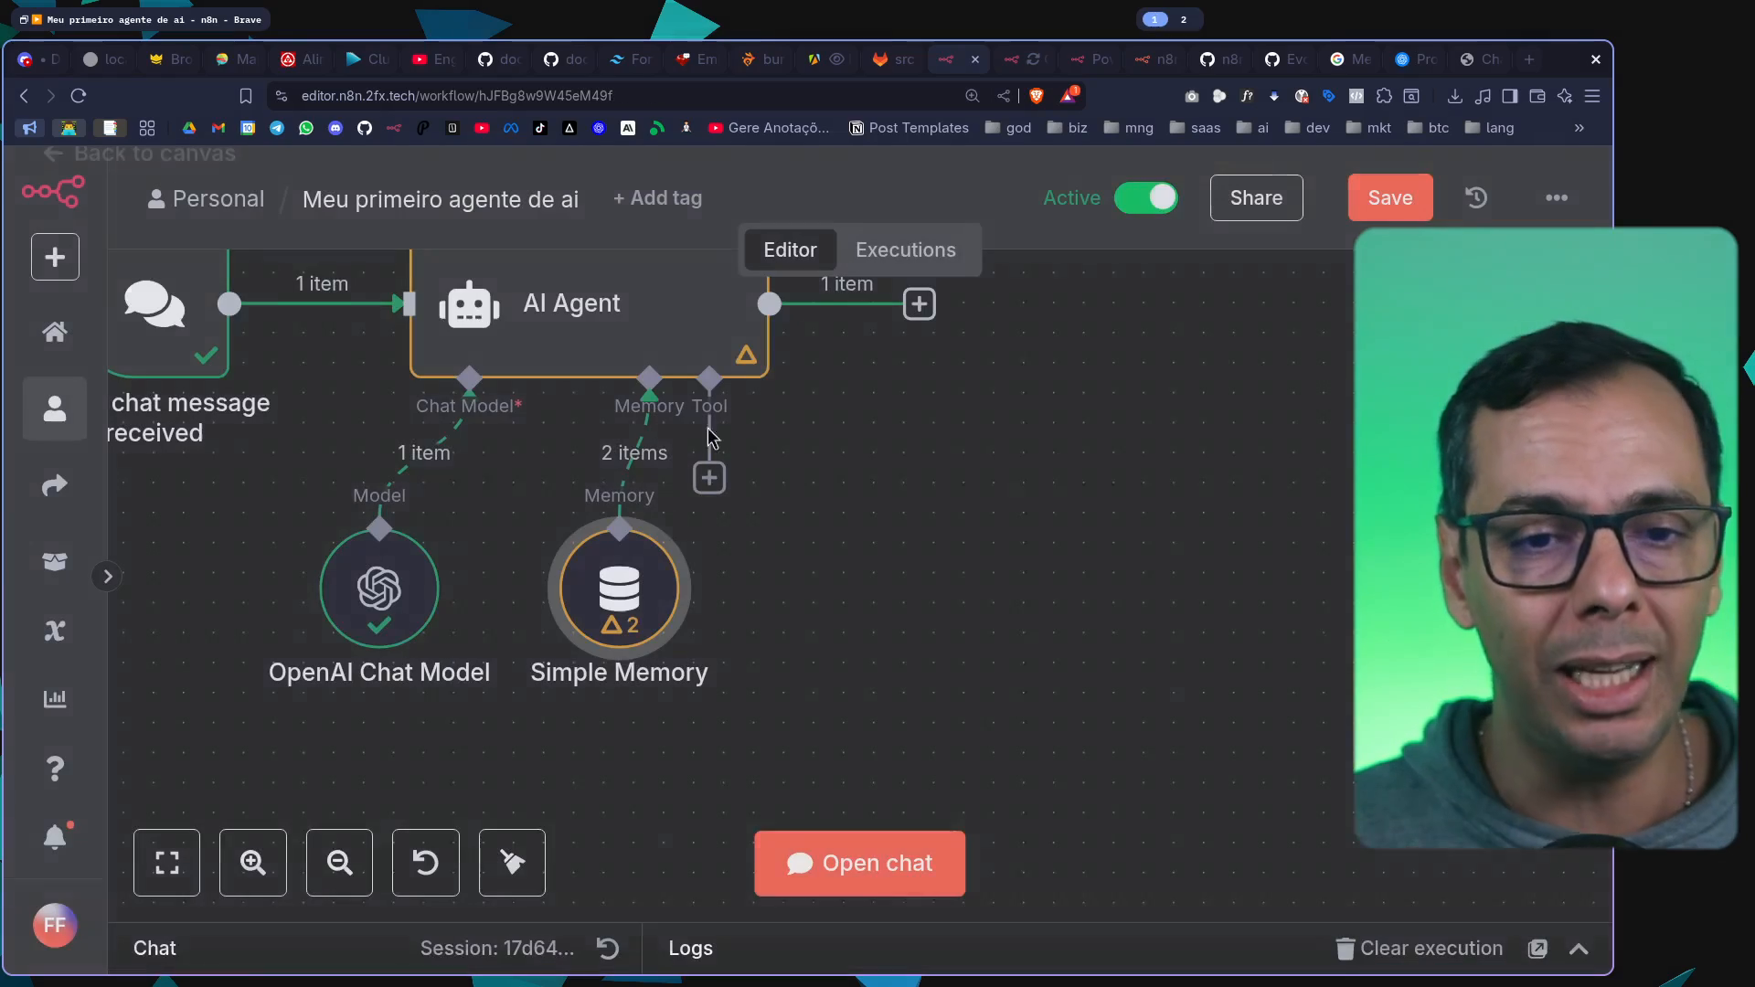
Reopen the Simple Memory and set its context window length to 15
double_click(619, 589)
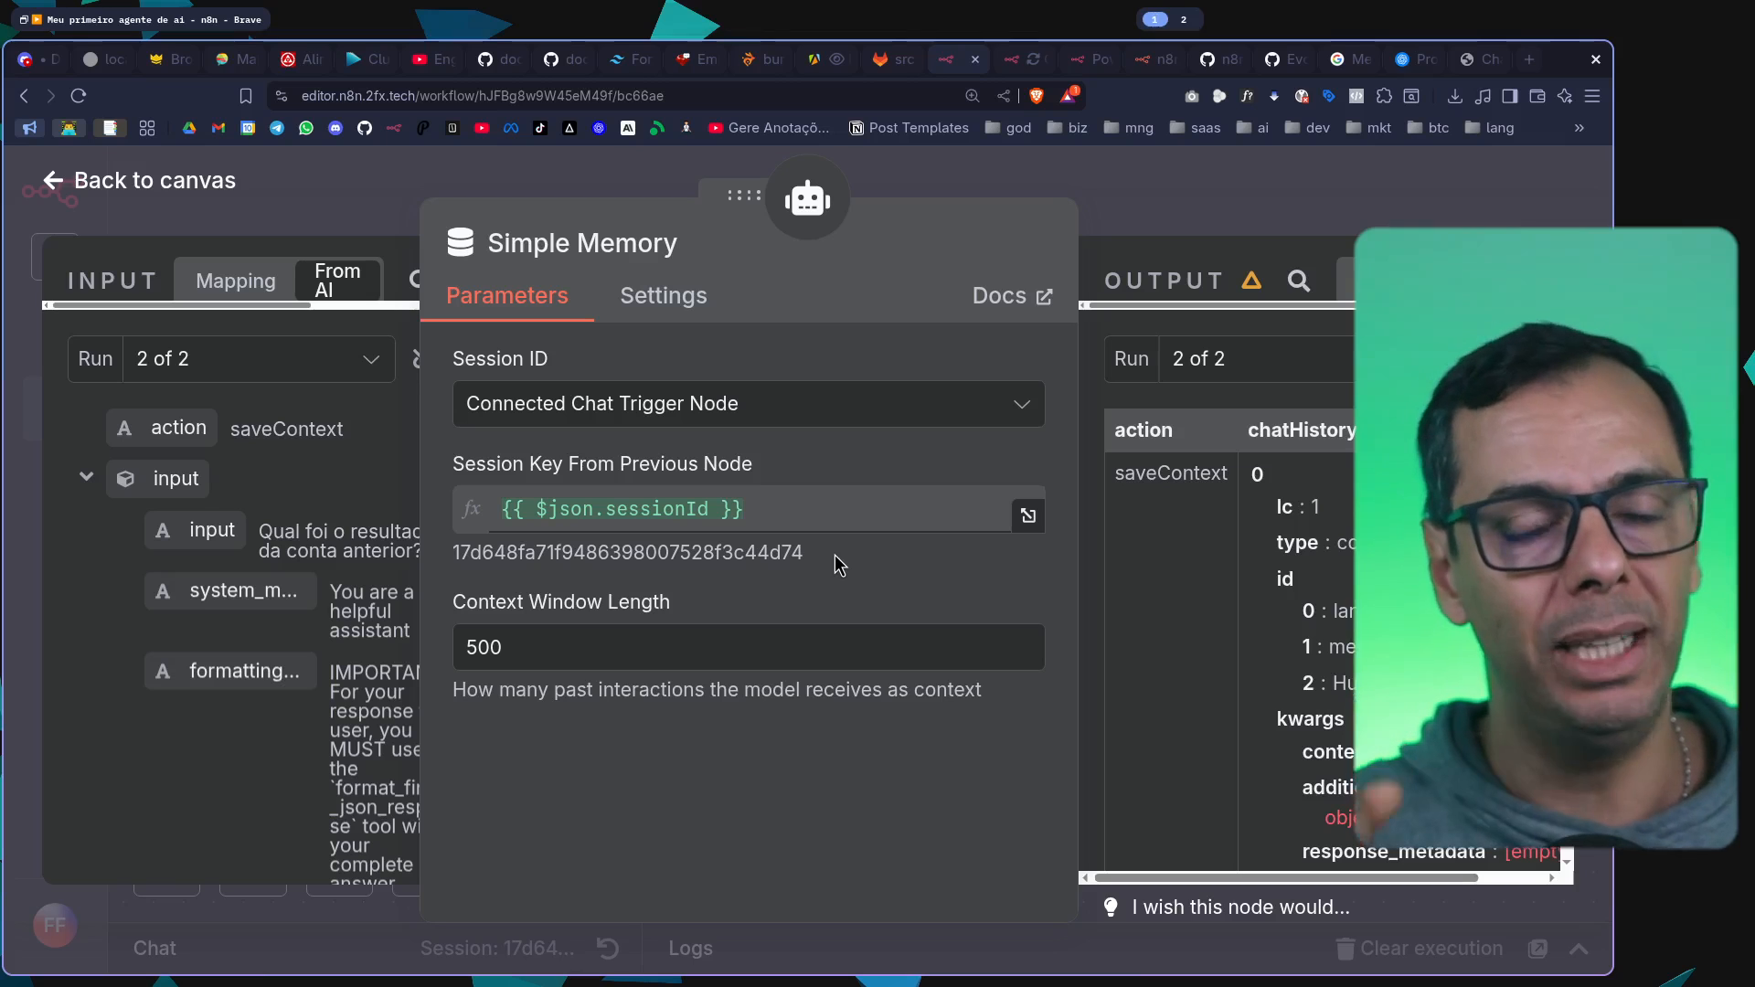
double_click(651, 642)
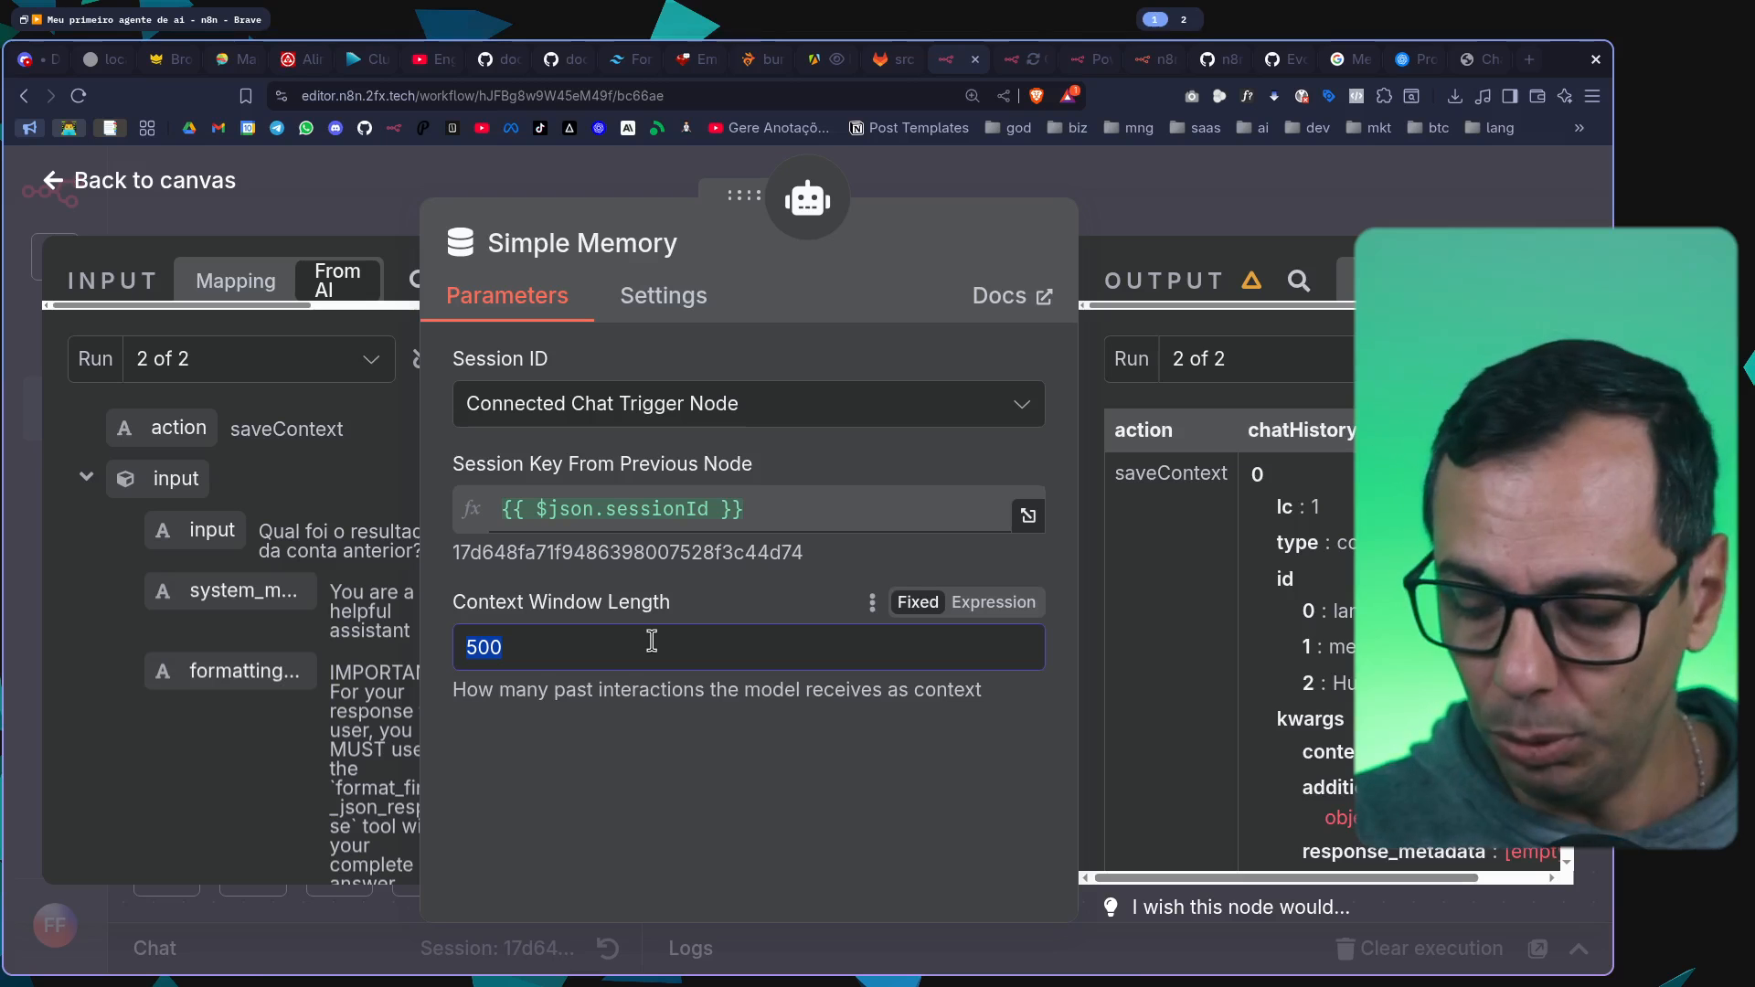
text(15)
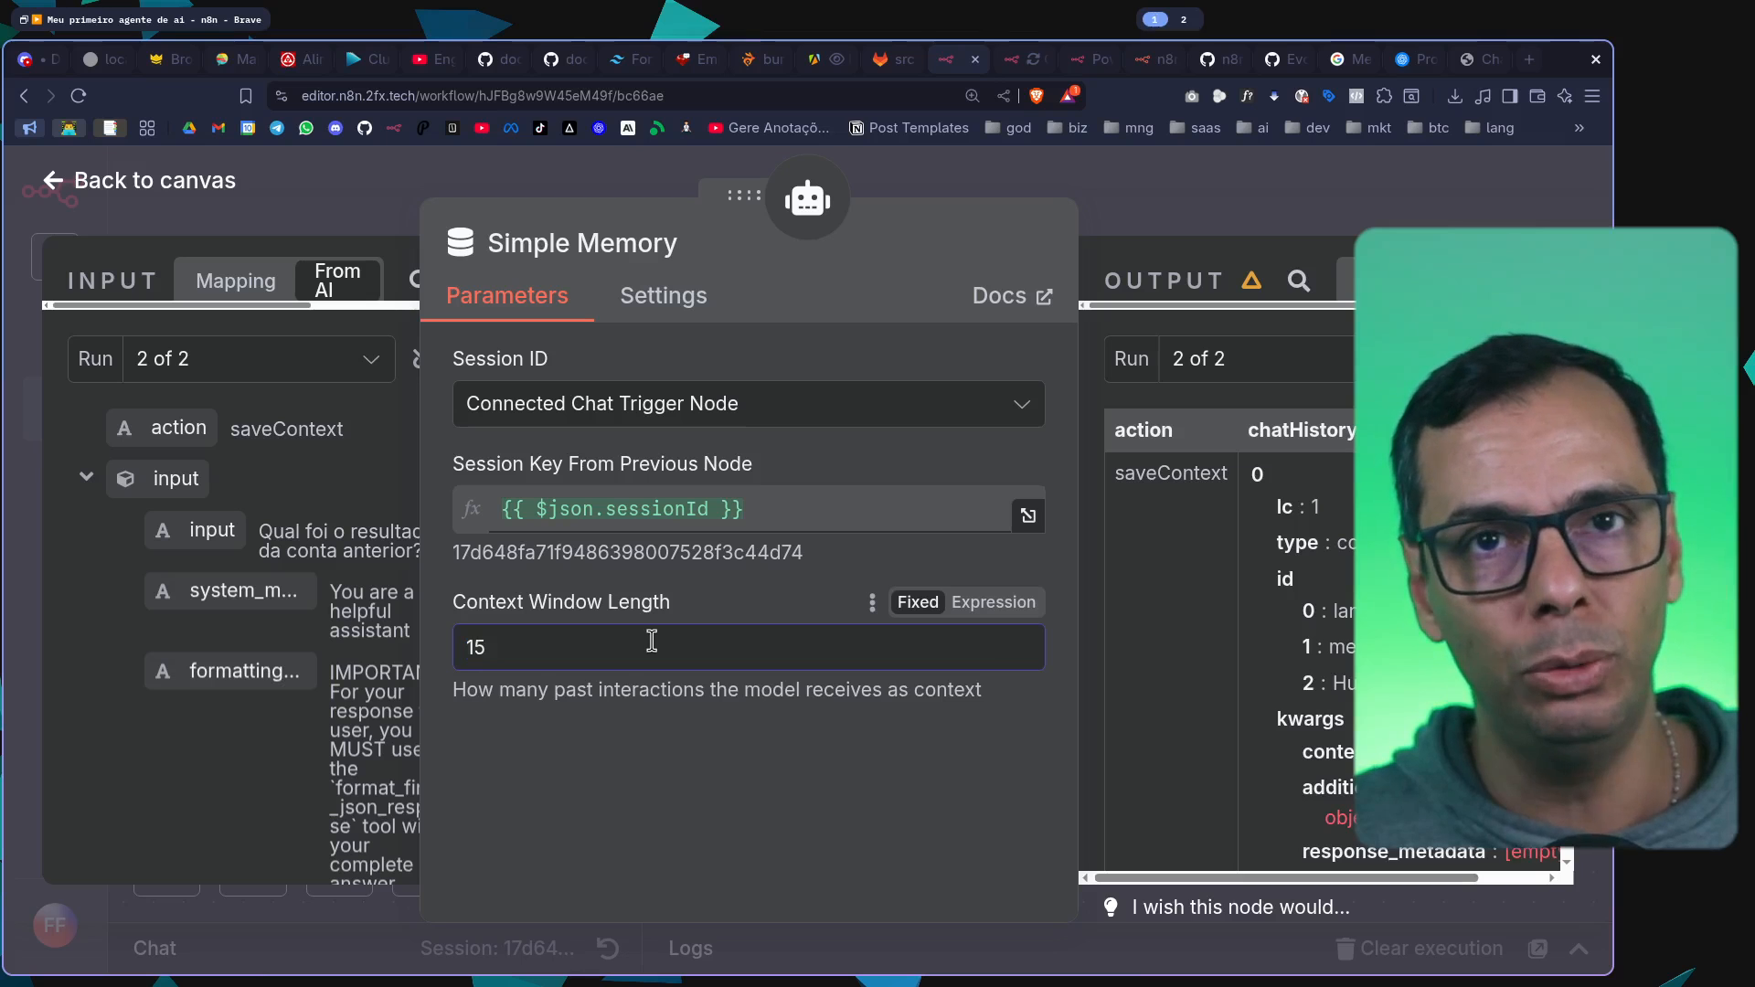
Close the Simple Memory settings, fit the whole workflow in view and save it
click(1261, 173)
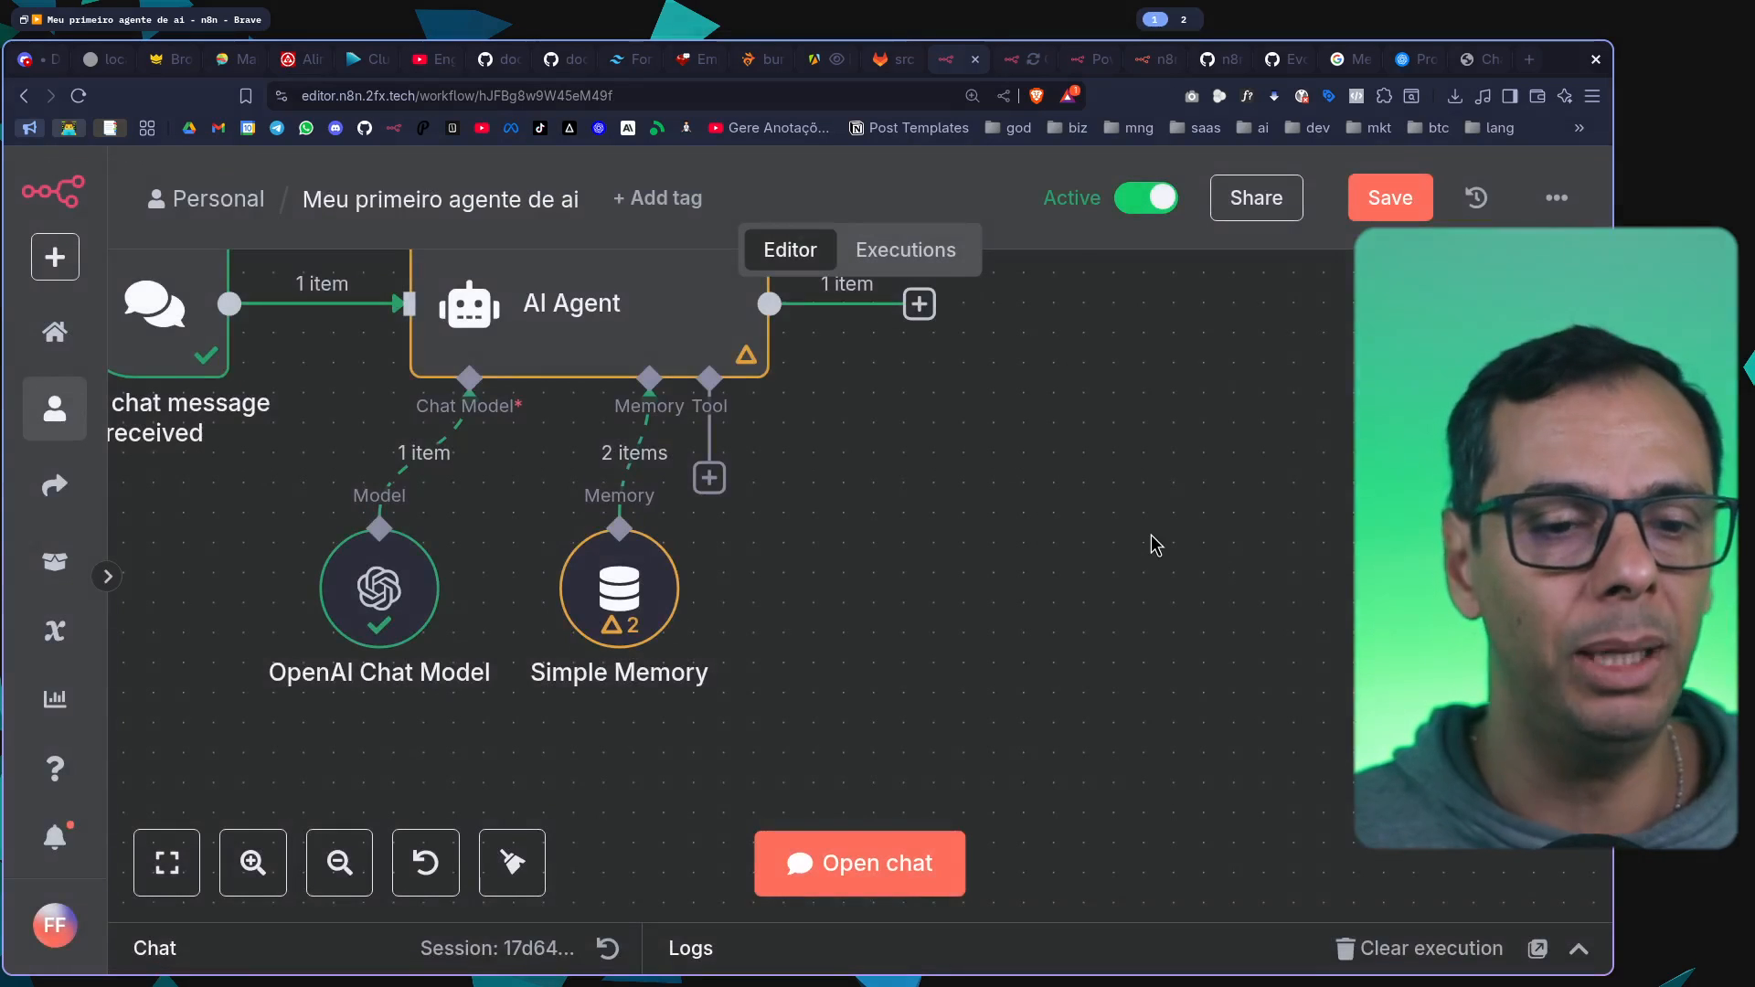
key(1)
key(ctrl+s)
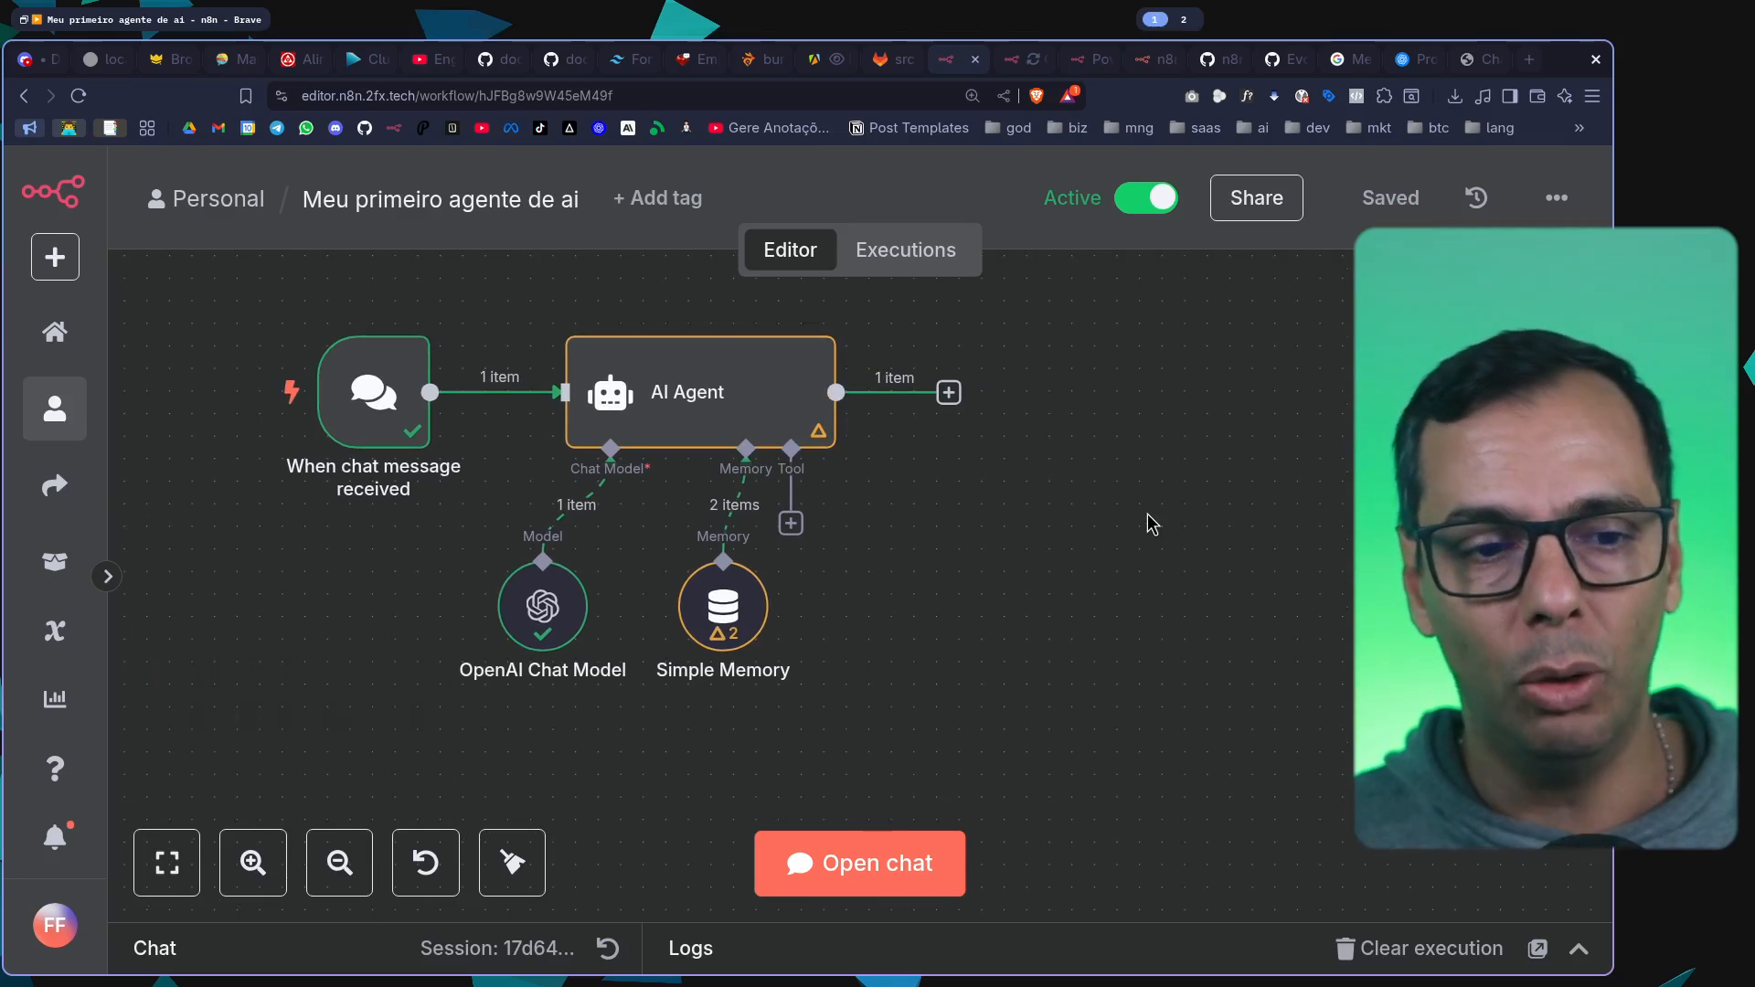
Change the OpenAI Chat Model's model to gpt-4.1 and return to the canvas
double_click(542, 598)
click(758, 514)
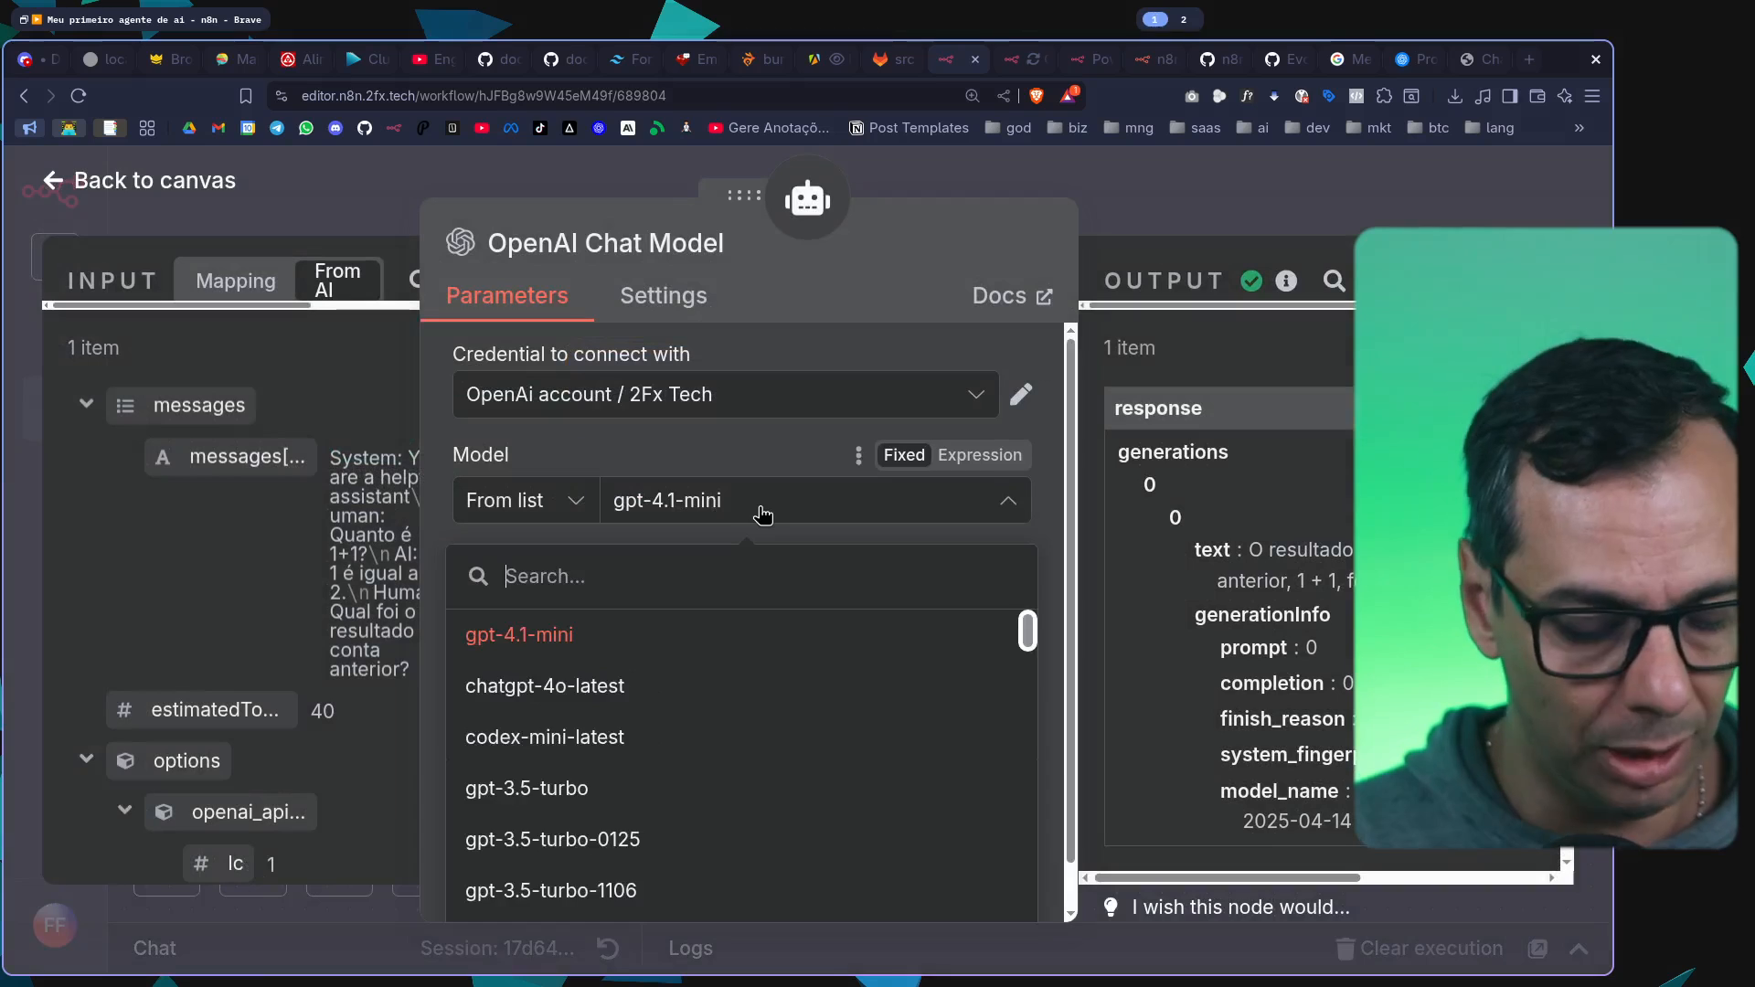
text(gpt-)
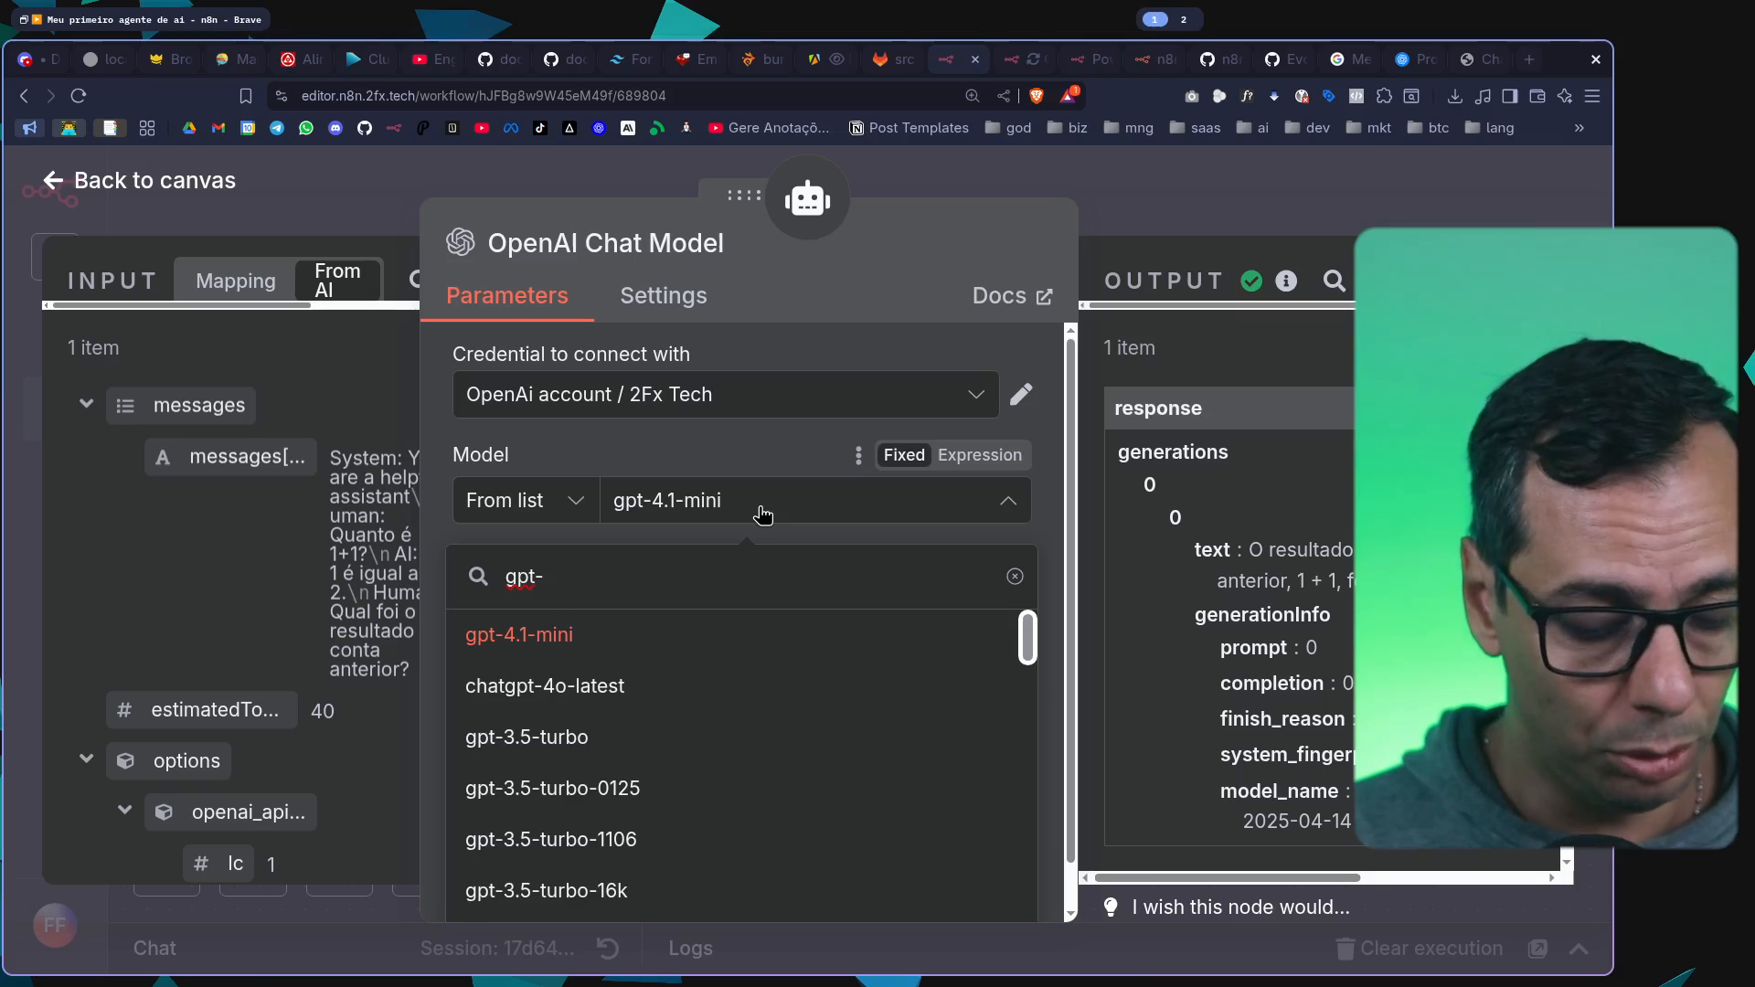
text(4.1)
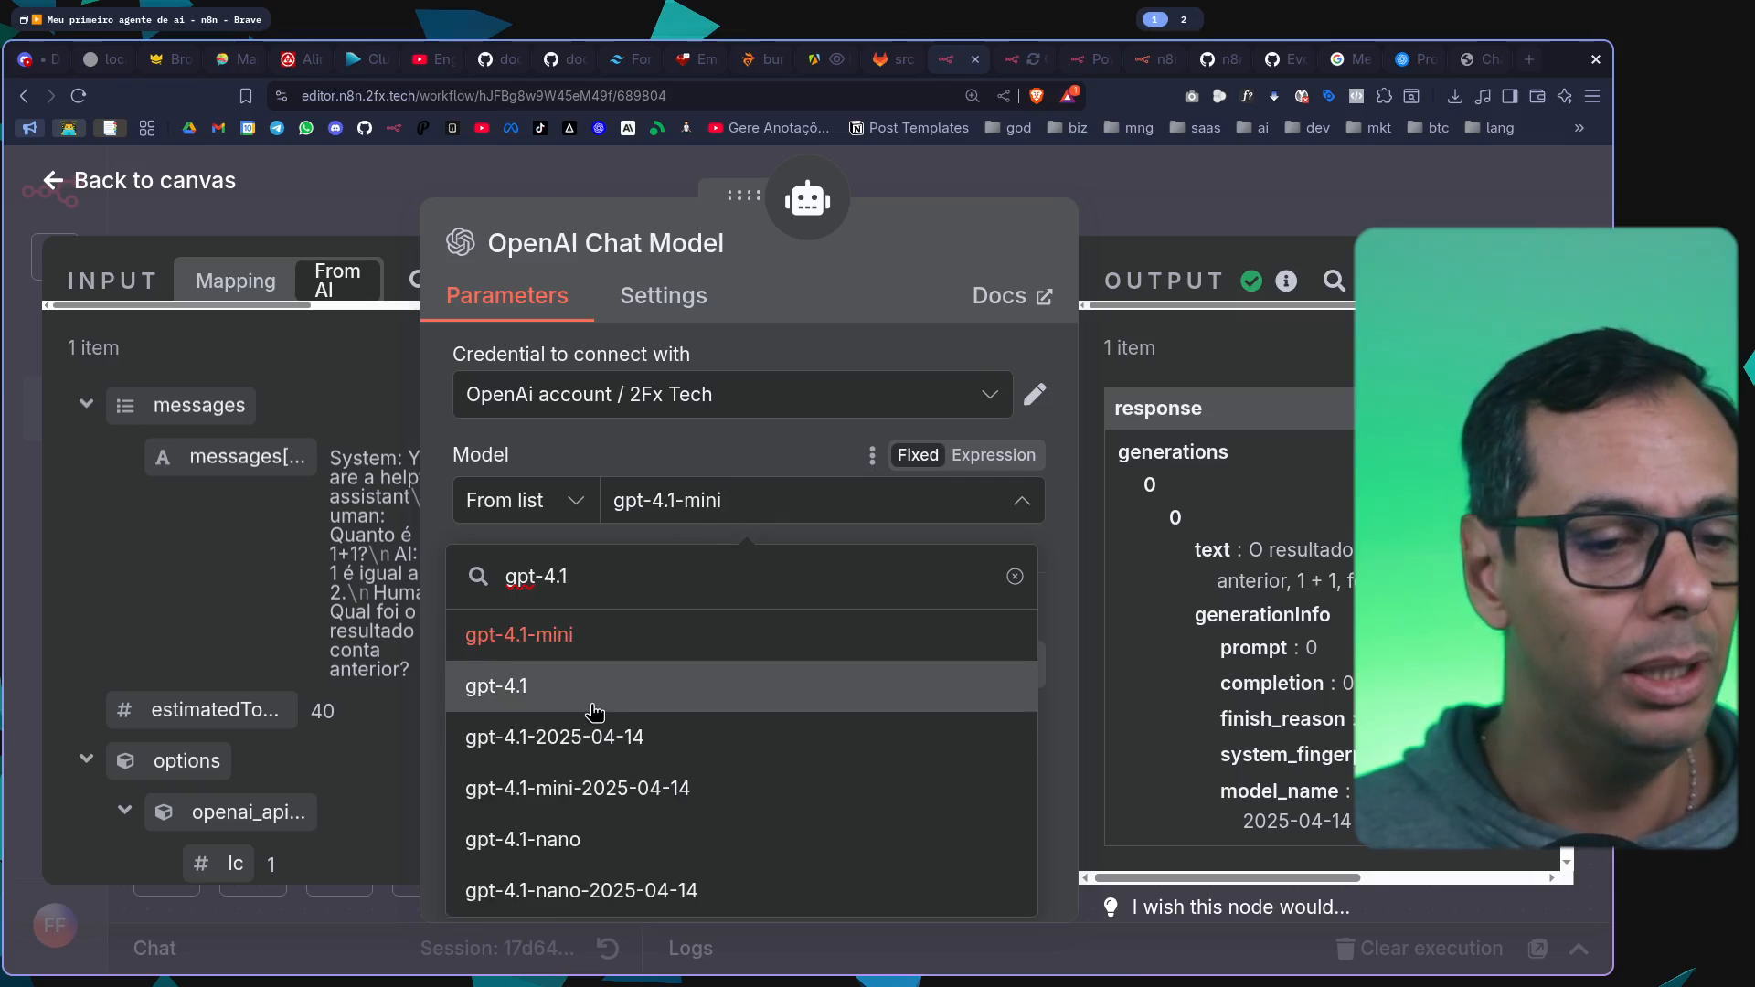
click(593, 701)
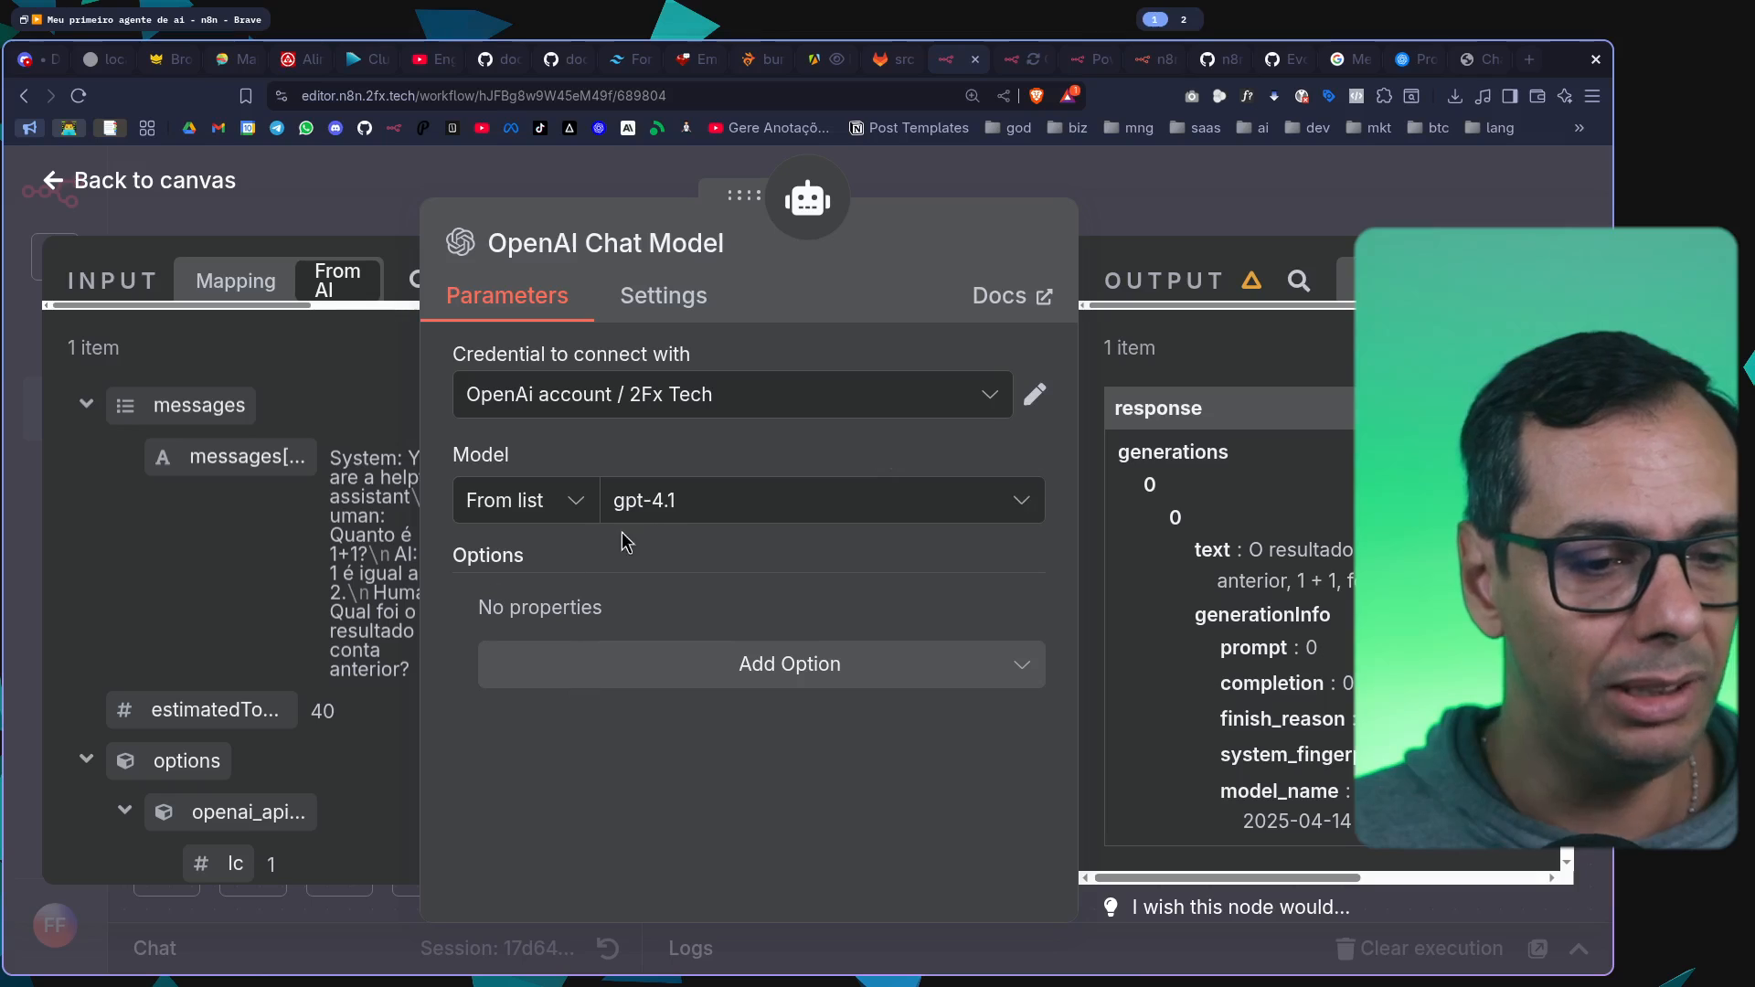
click(1268, 193)
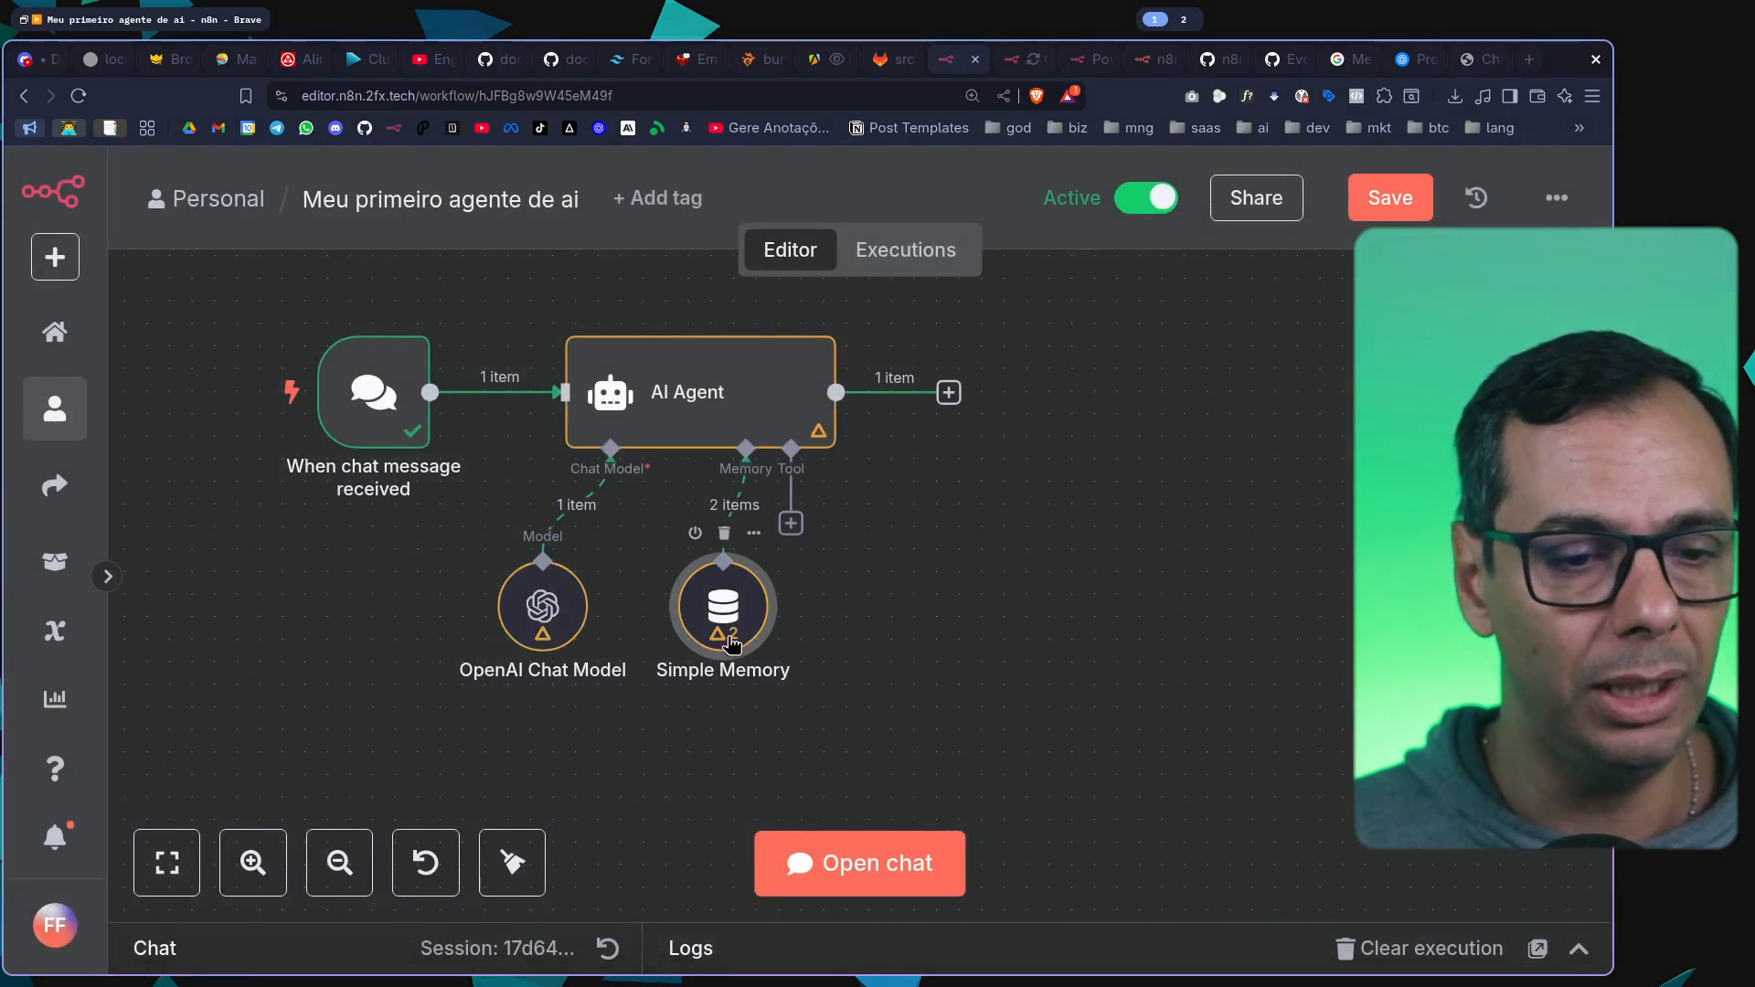
Check the Simple Memory node's settings, return to the canvas and save the workflow
double_click(731, 643)
click(1206, 196)
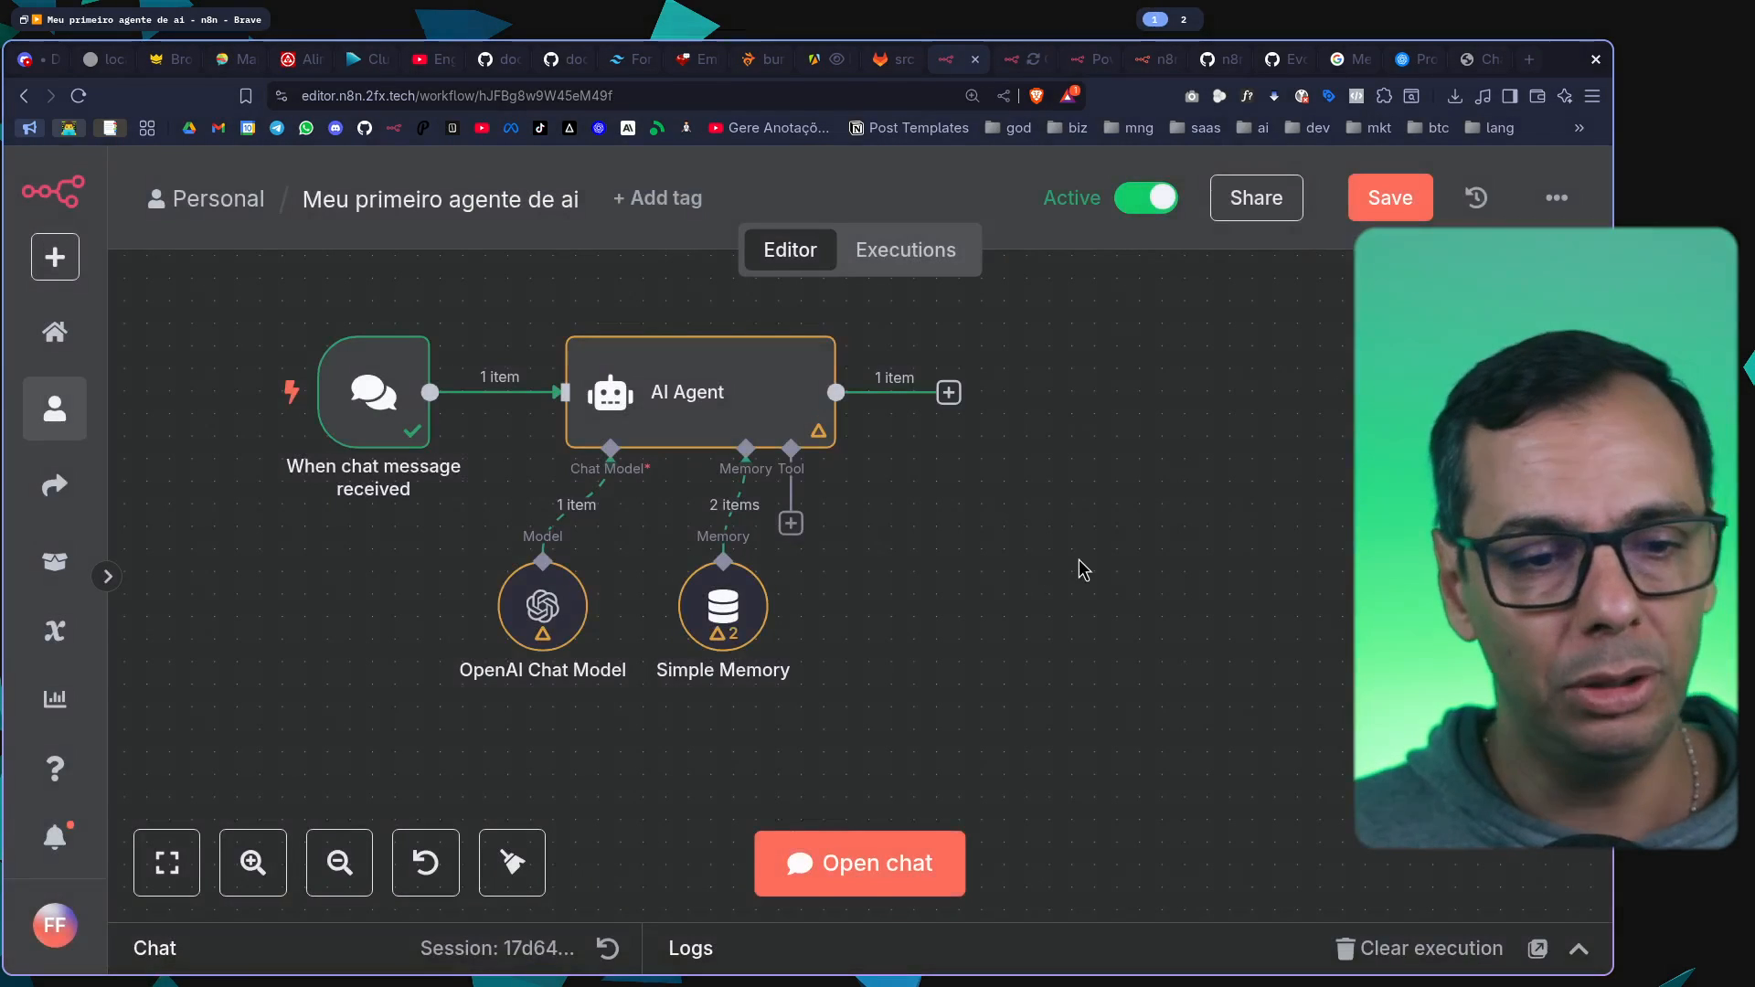
scroll(1084, 568, down, 1)
scroll(1084, 568, up, 1)
drag(1123, 540, 1055, 535)
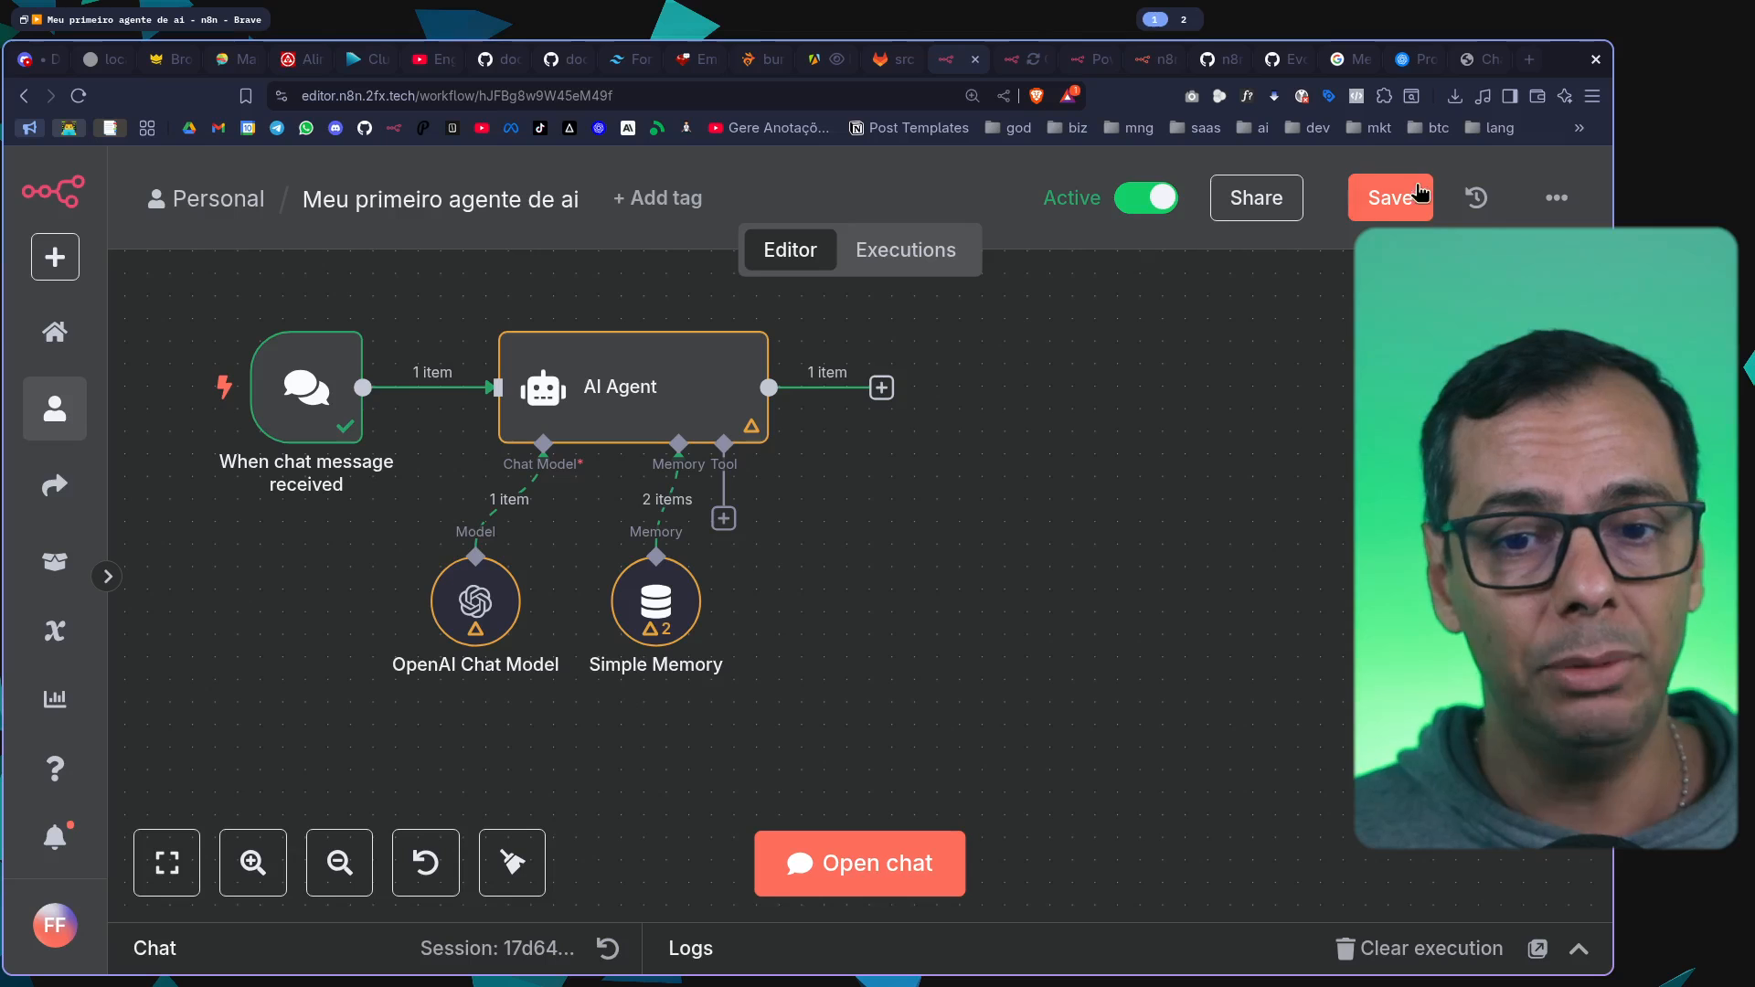
key(ctrl+s)
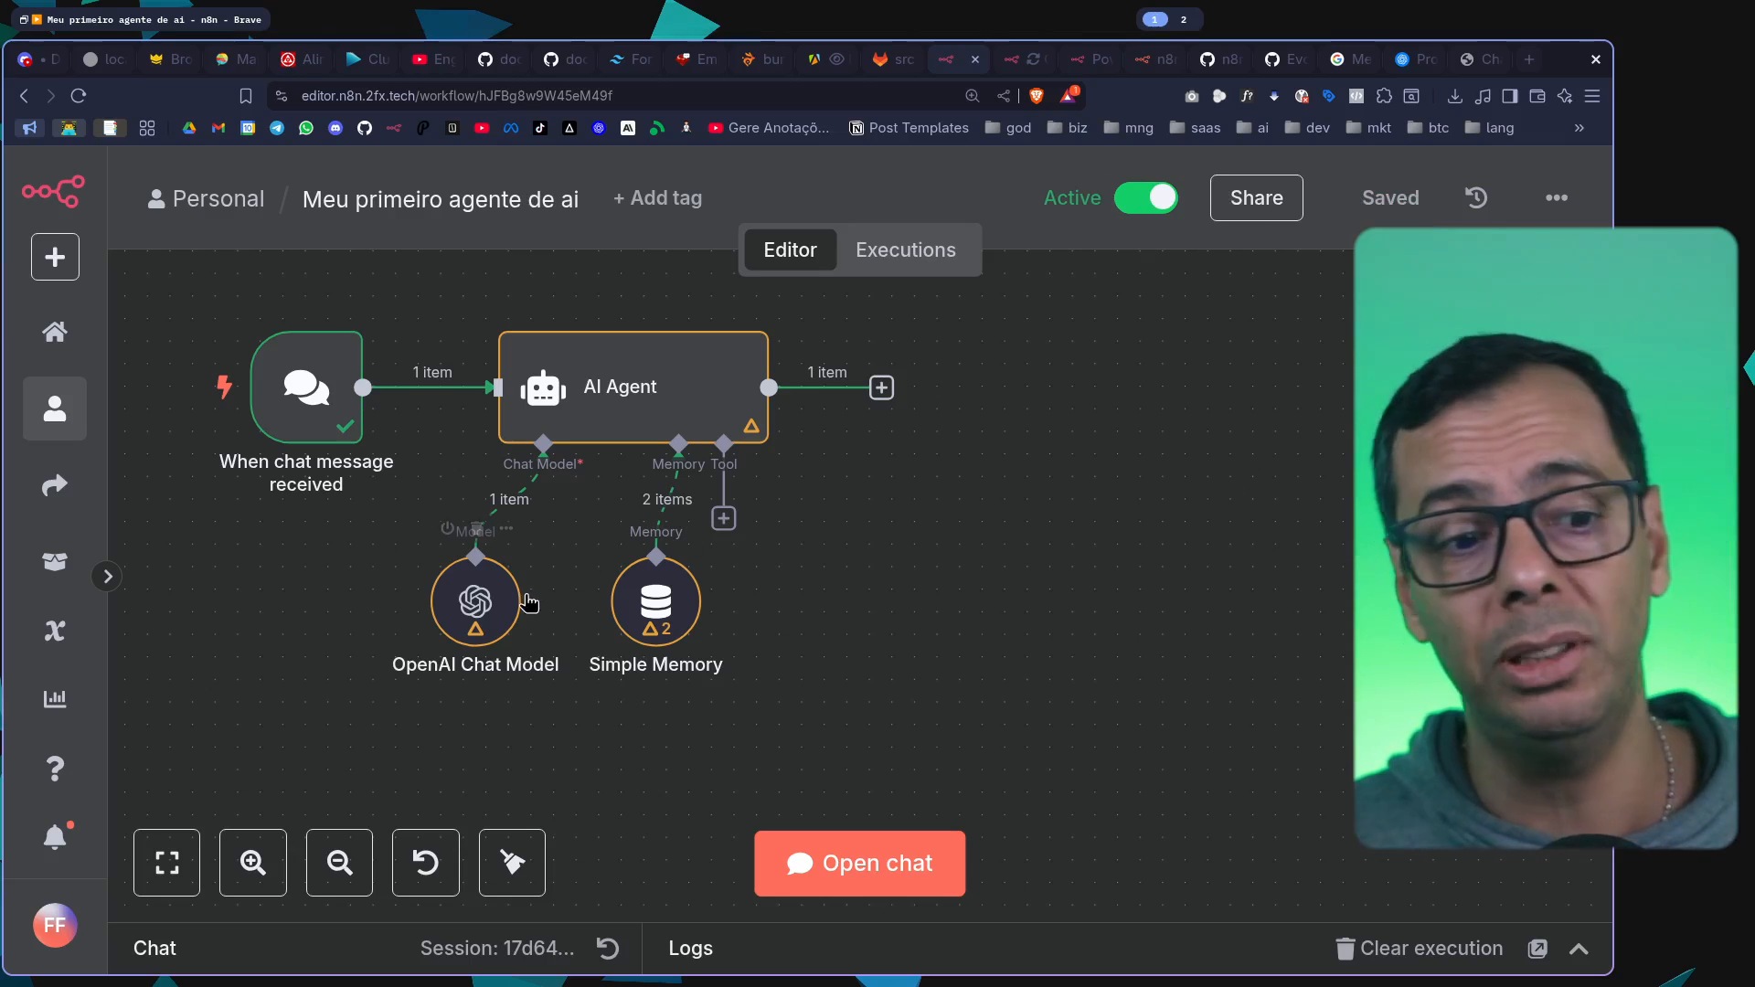
Set the OpenAI Chat Model's model back to gpt-4.1-mini and return to the canvas
double_click(475, 600)
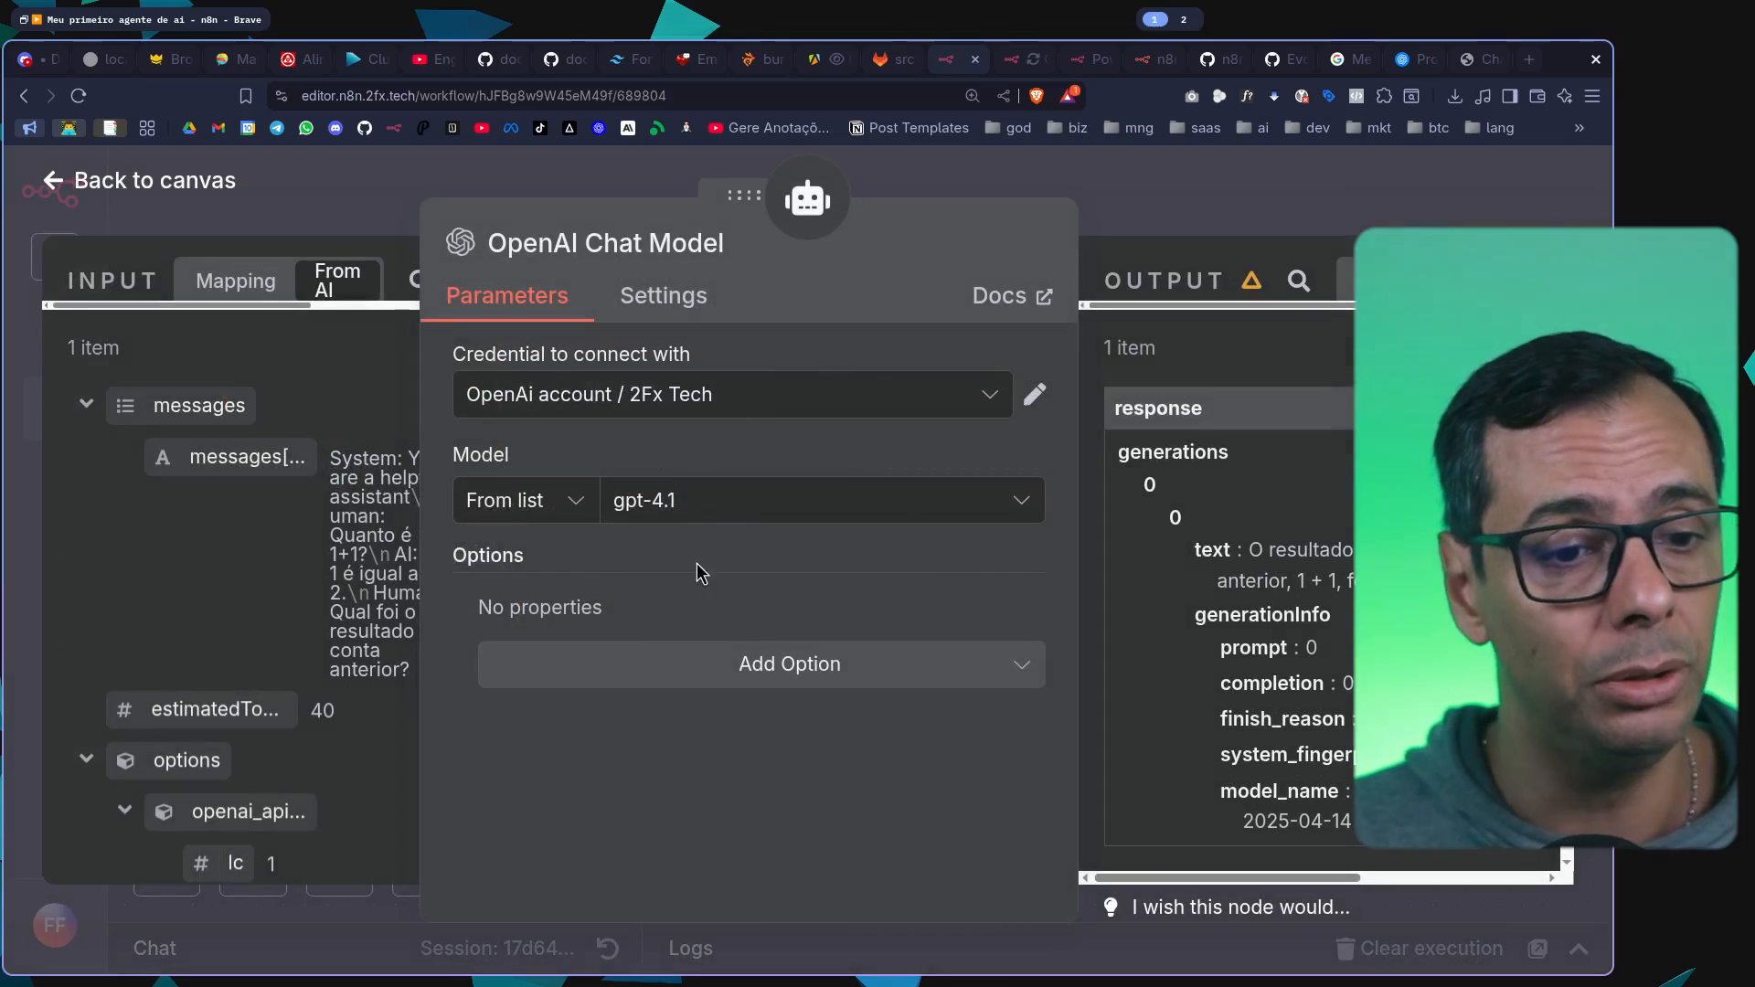
click(734, 502)
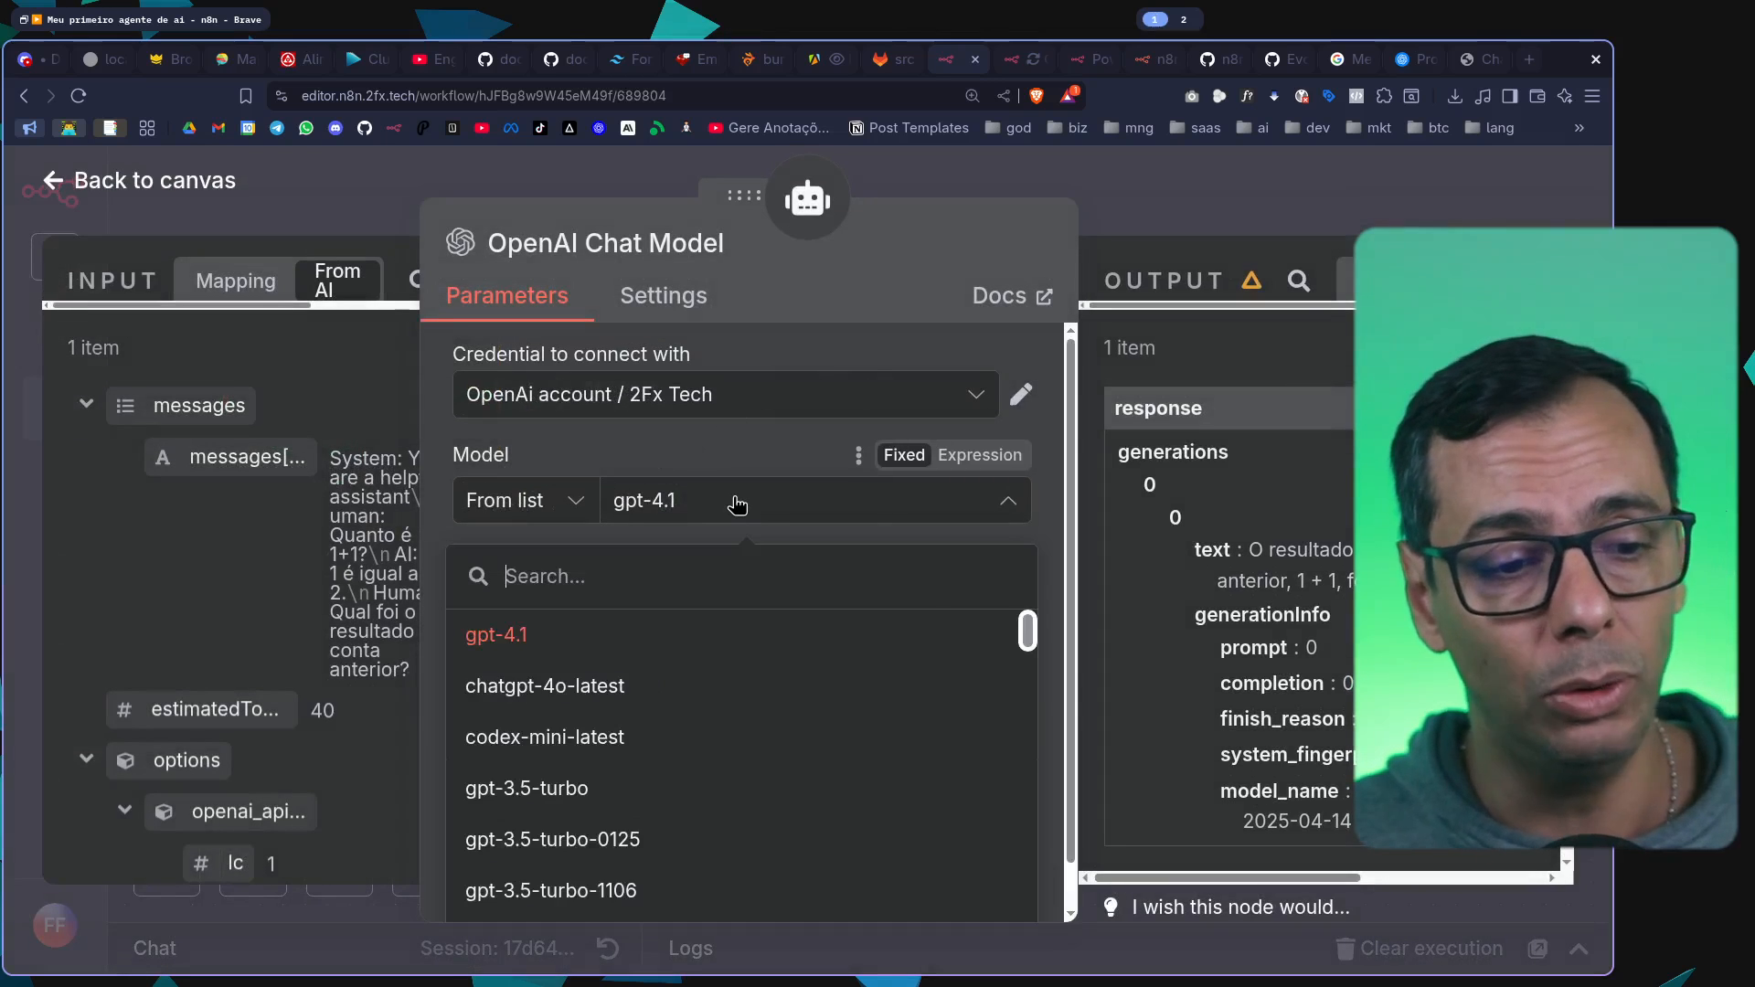
text(gpt-)
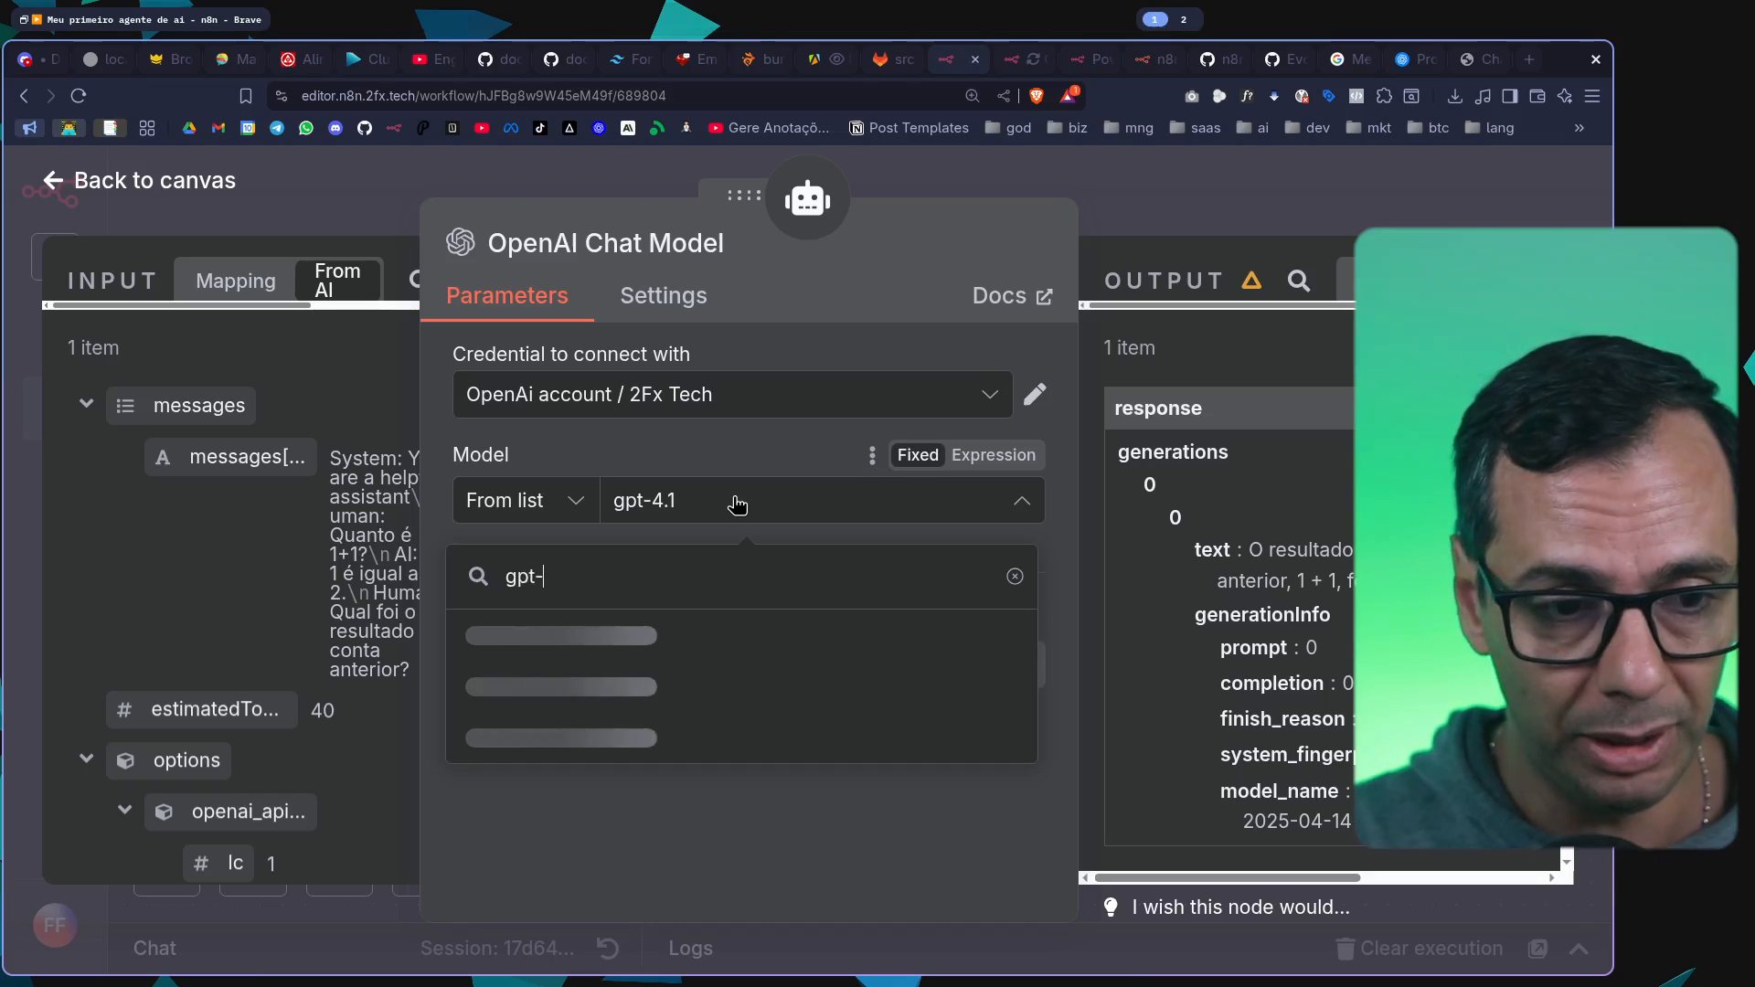
text(4.1-min)
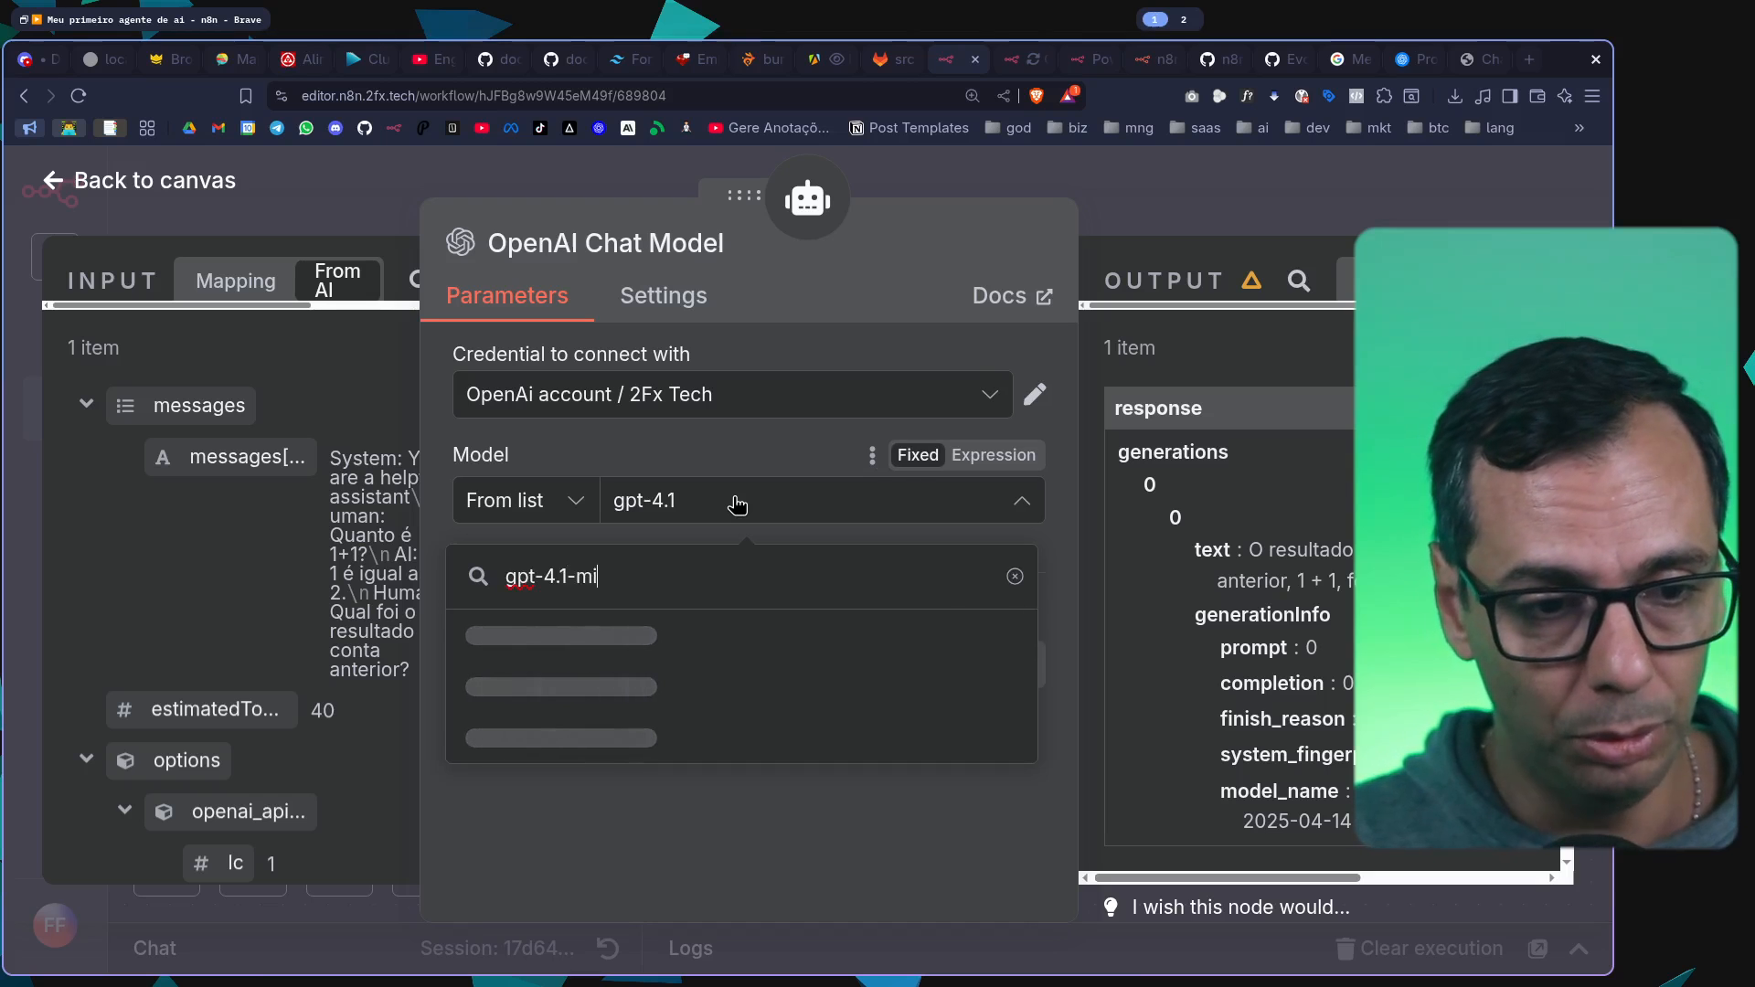
click(622, 645)
key(Escape)
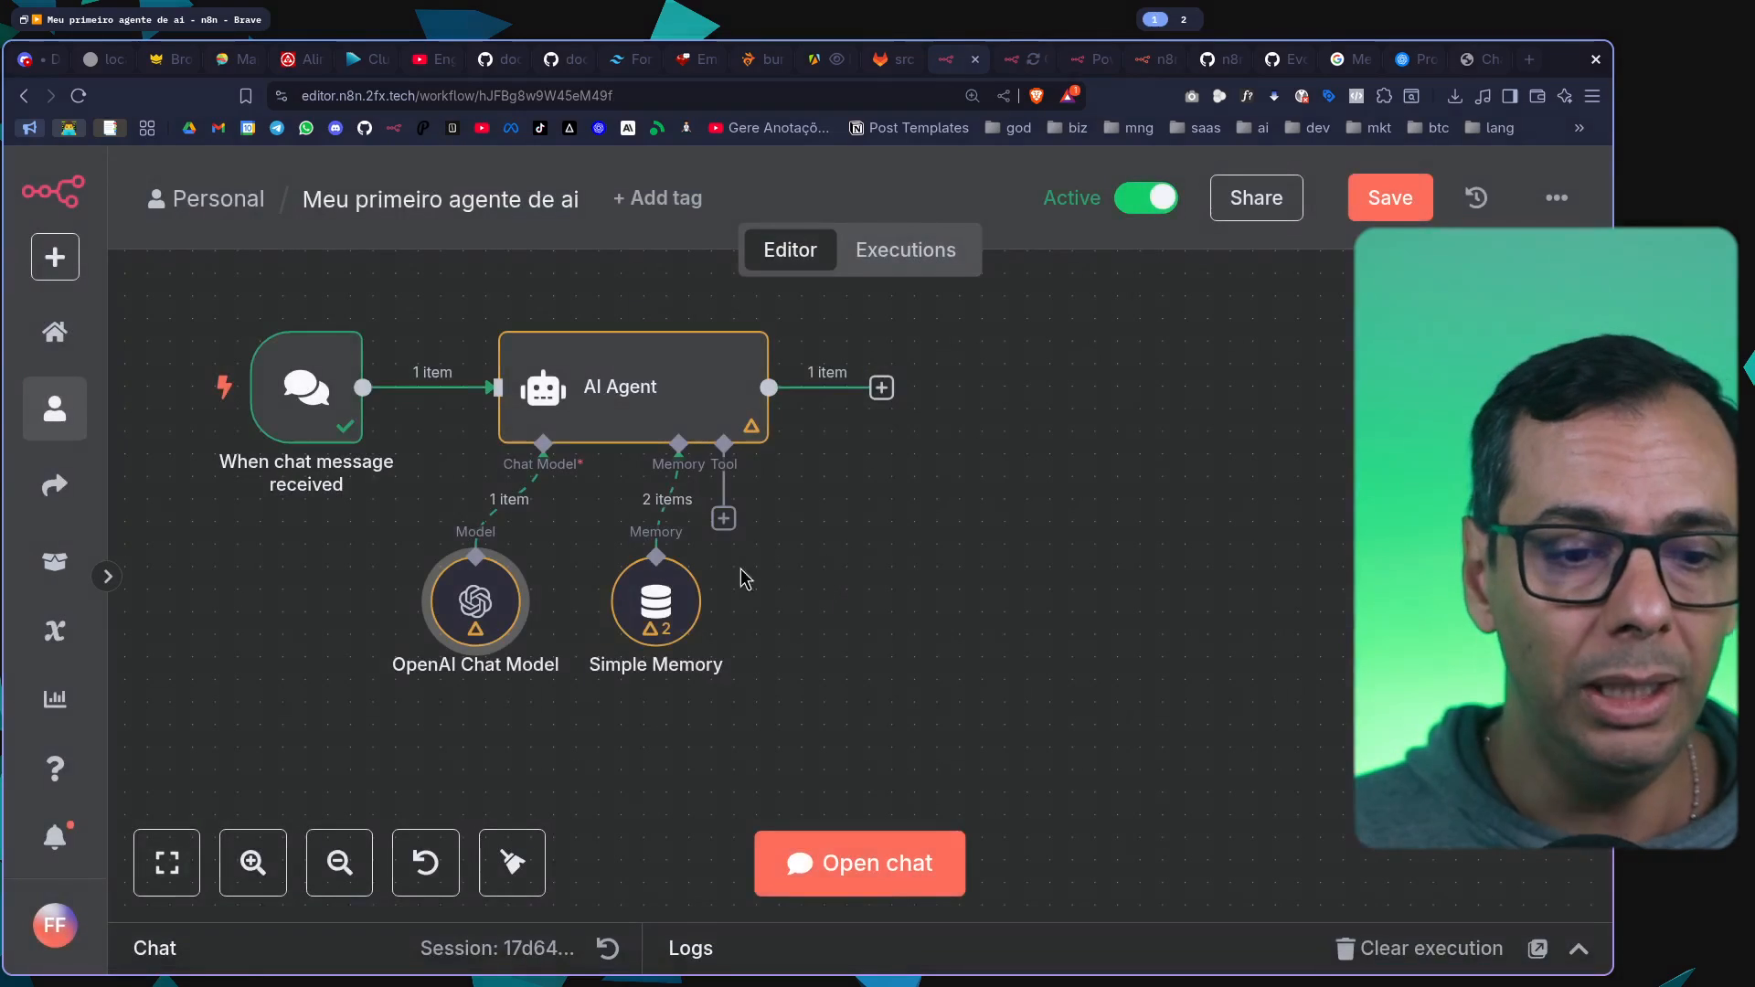
Review the context window length in the Simple Memory node and close its settings
double_click(653, 598)
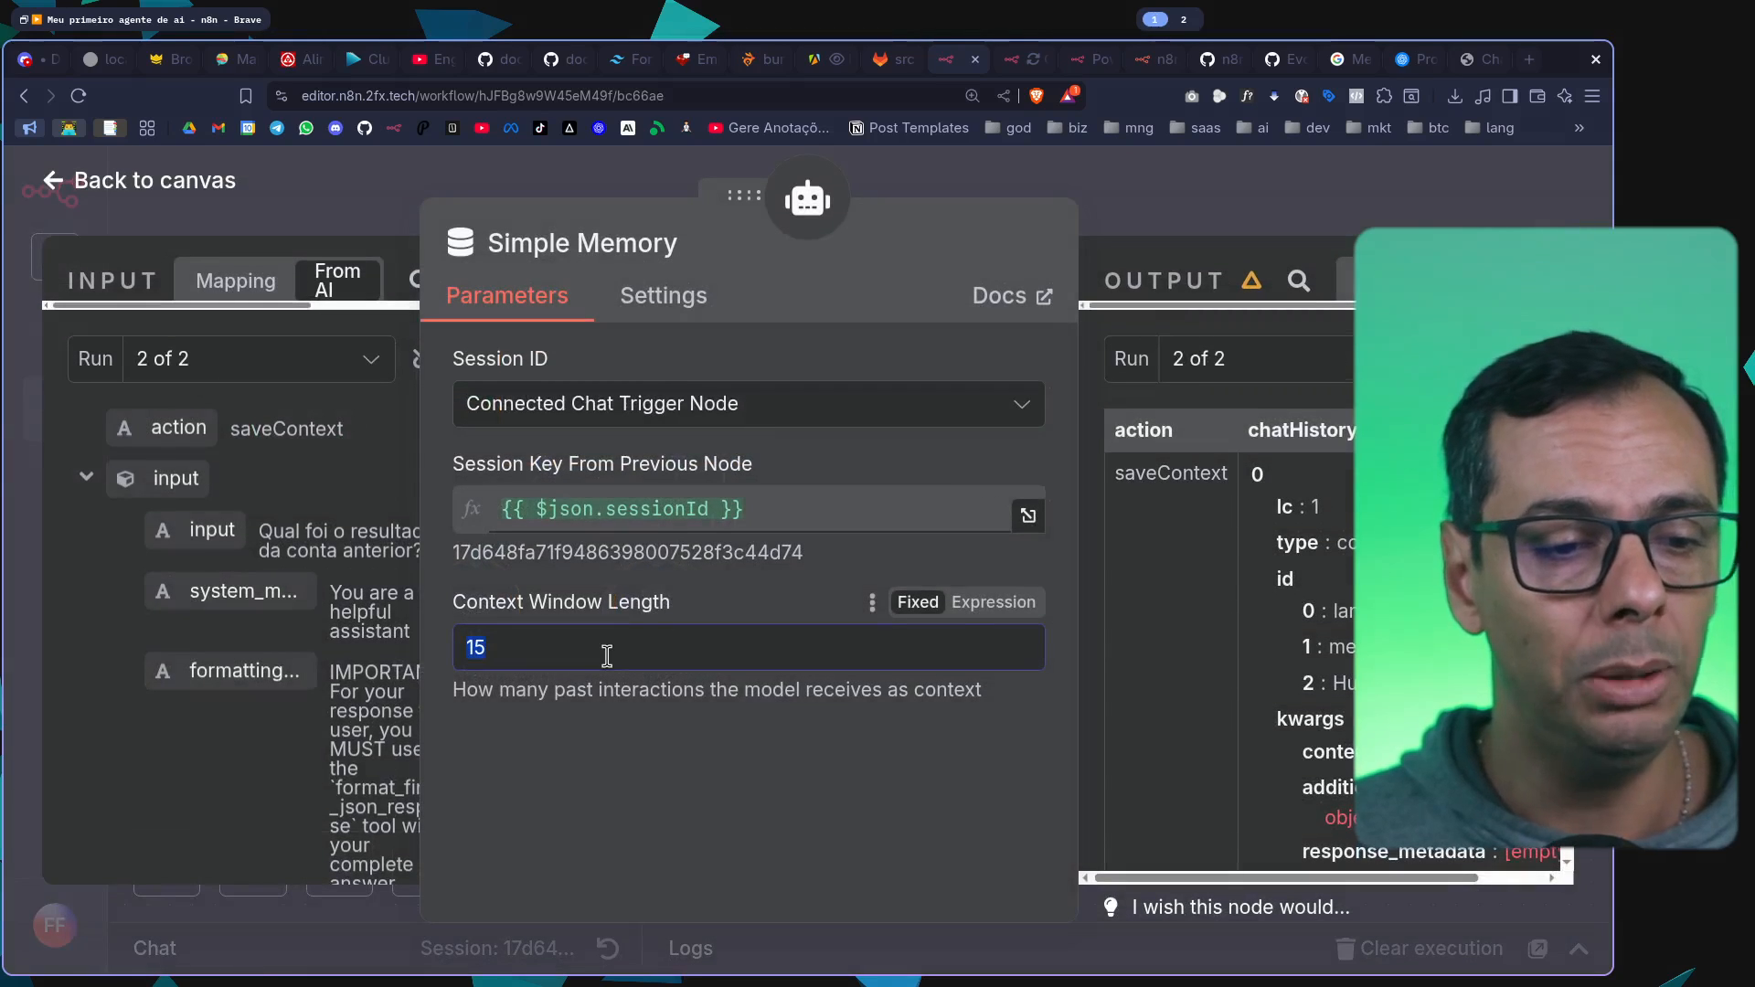
click(1321, 208)
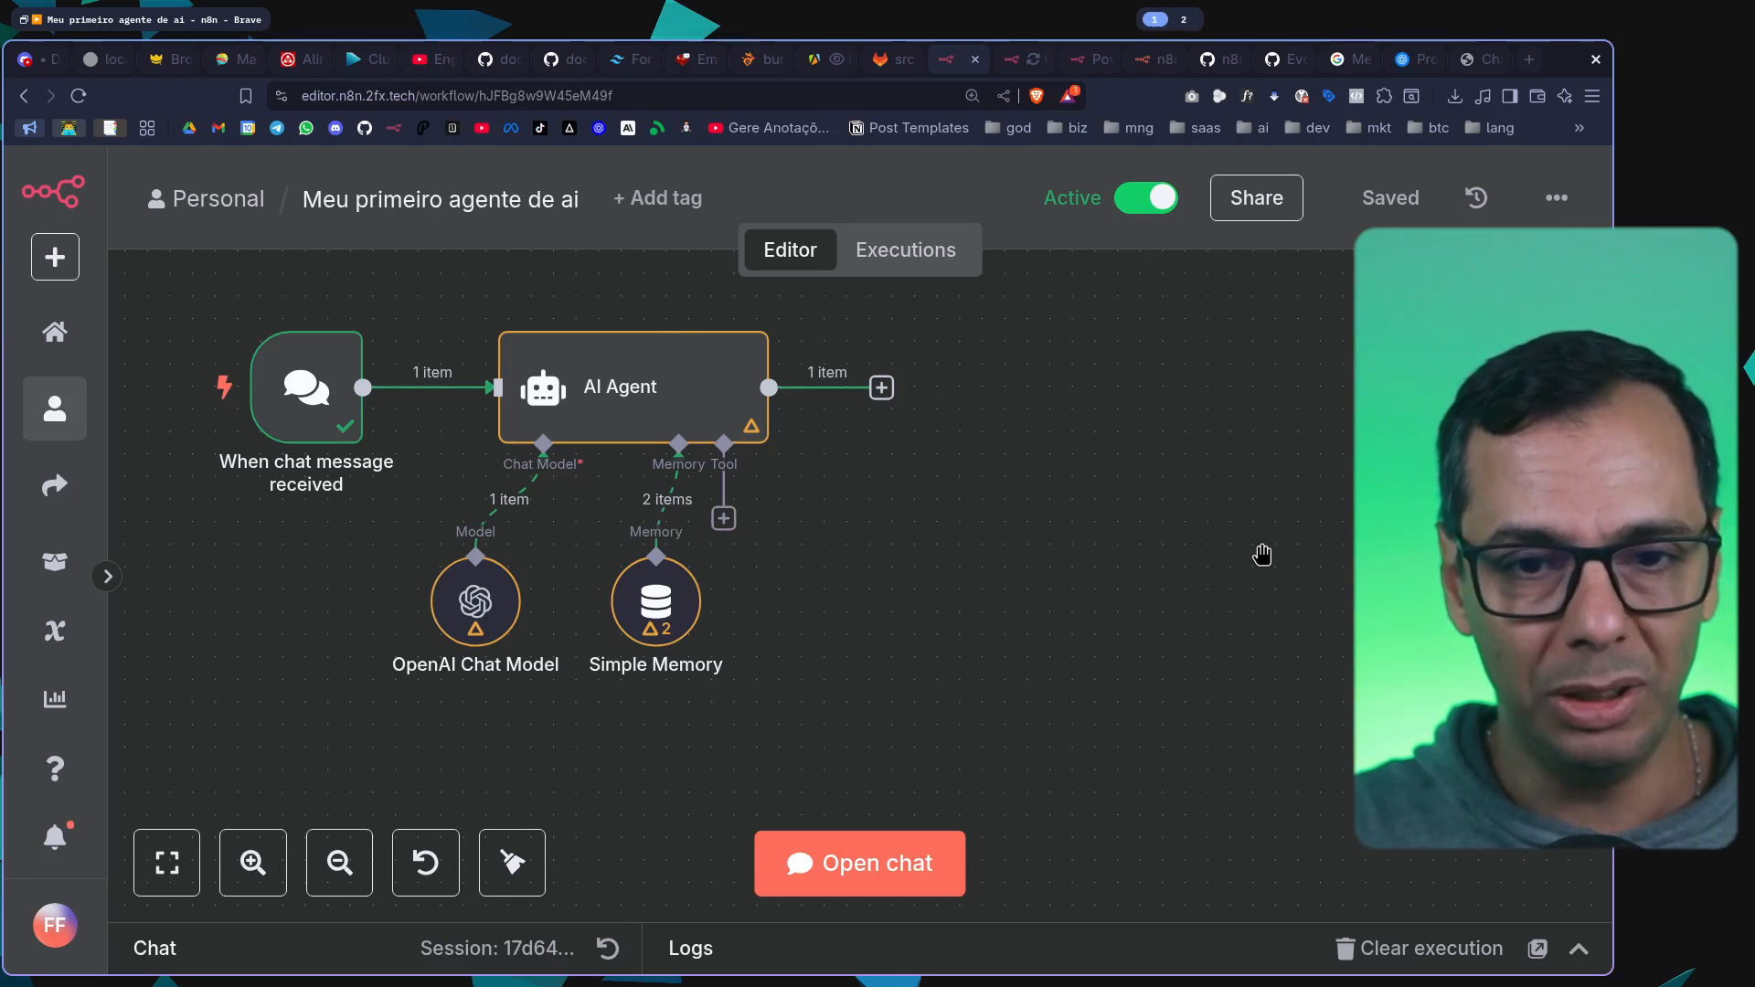
scroll(1261, 552, down, 2)
scroll(1224, 543, up, 1)
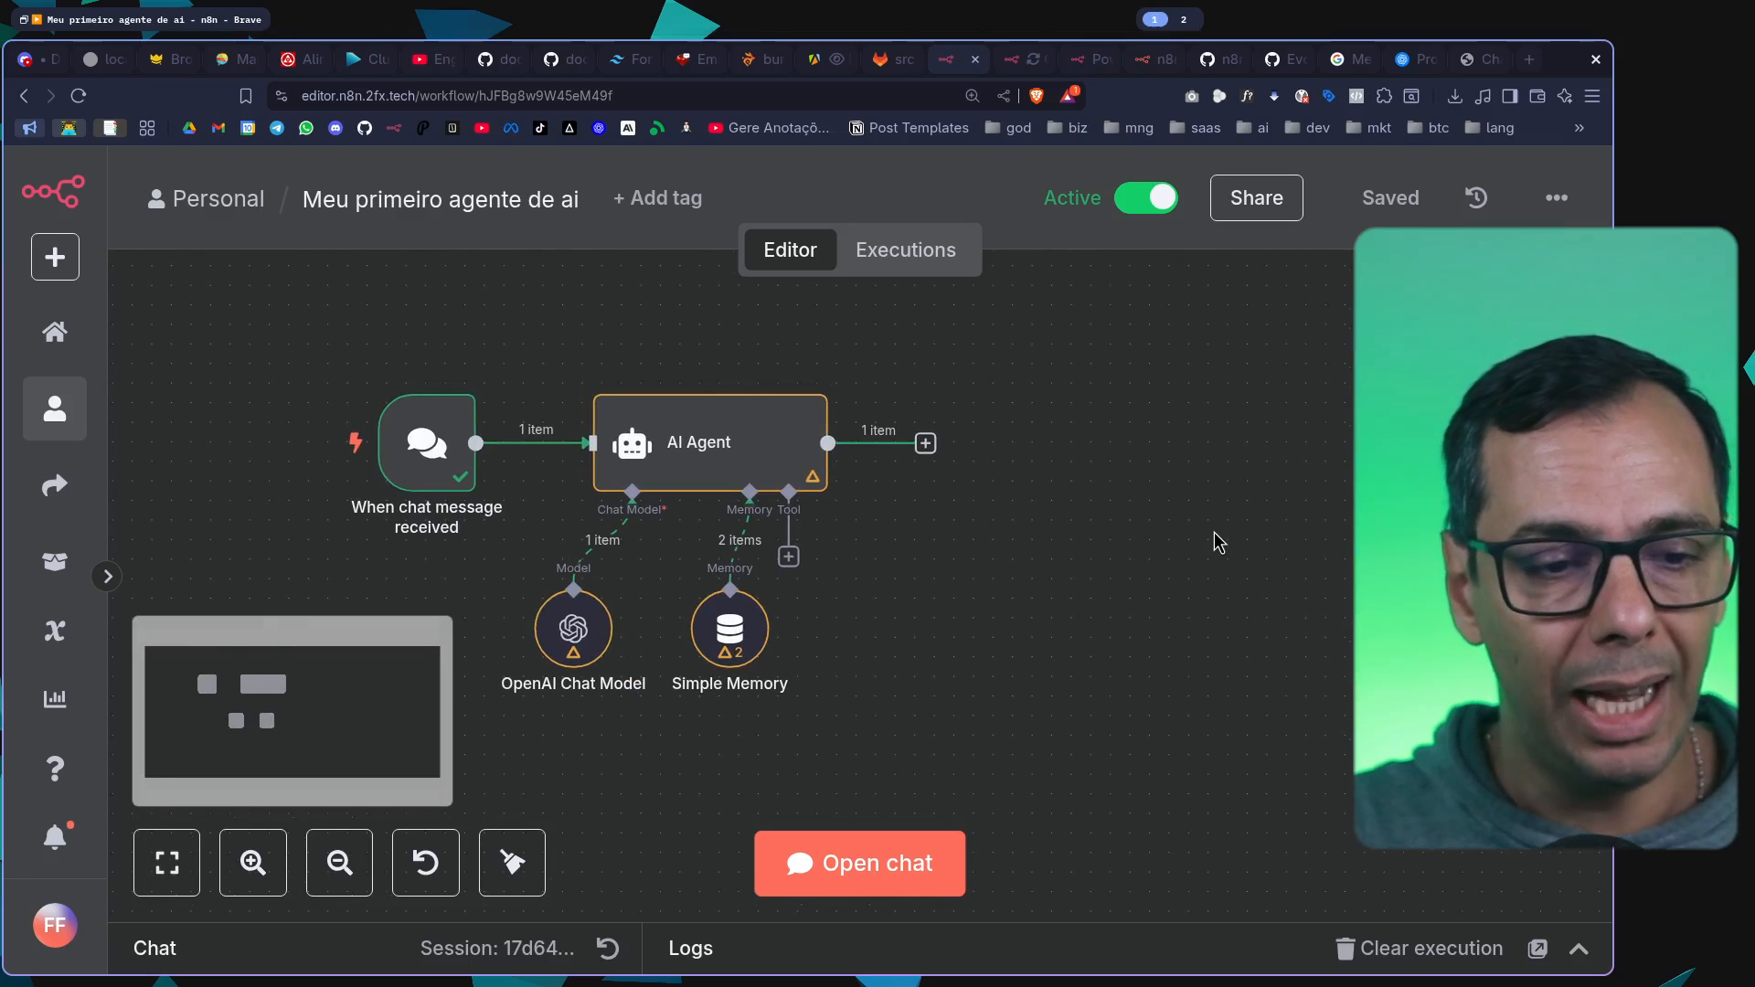
Reset the chat session to clear the previous conversation, slightly reduce the page zoom and collapse the chat
click(908, 866)
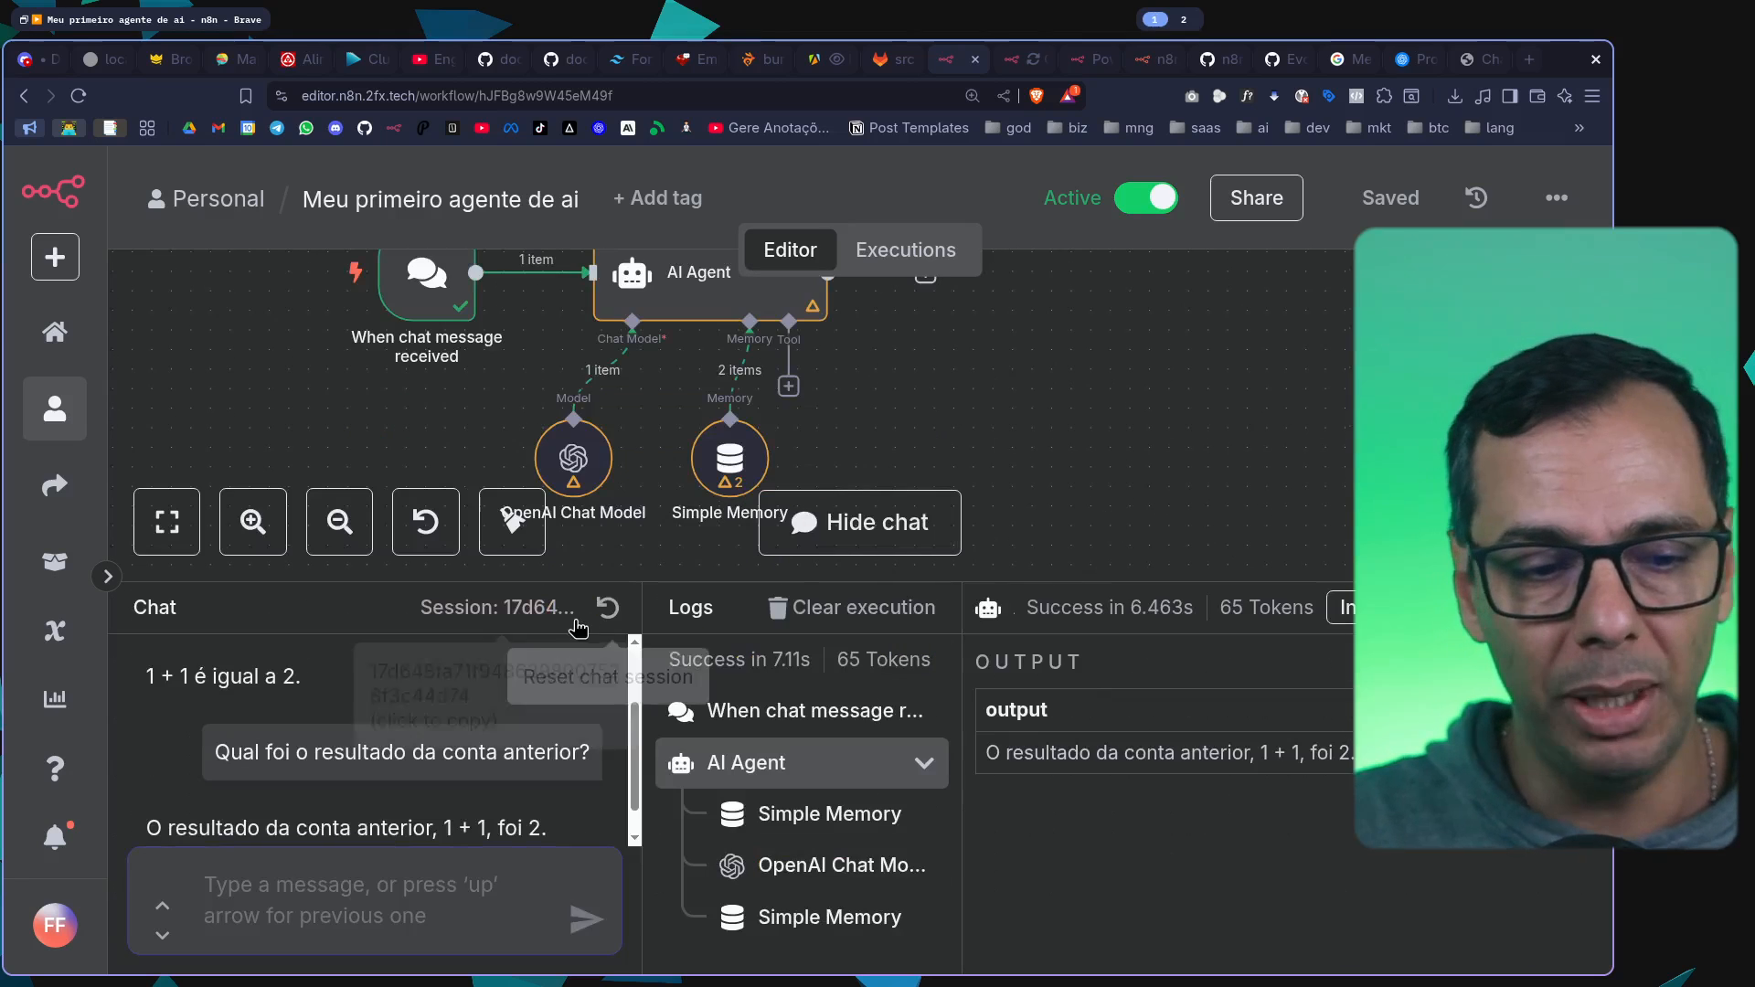
click(607, 607)
drag(639, 585, 672, 498)
key(ctrl+minus)
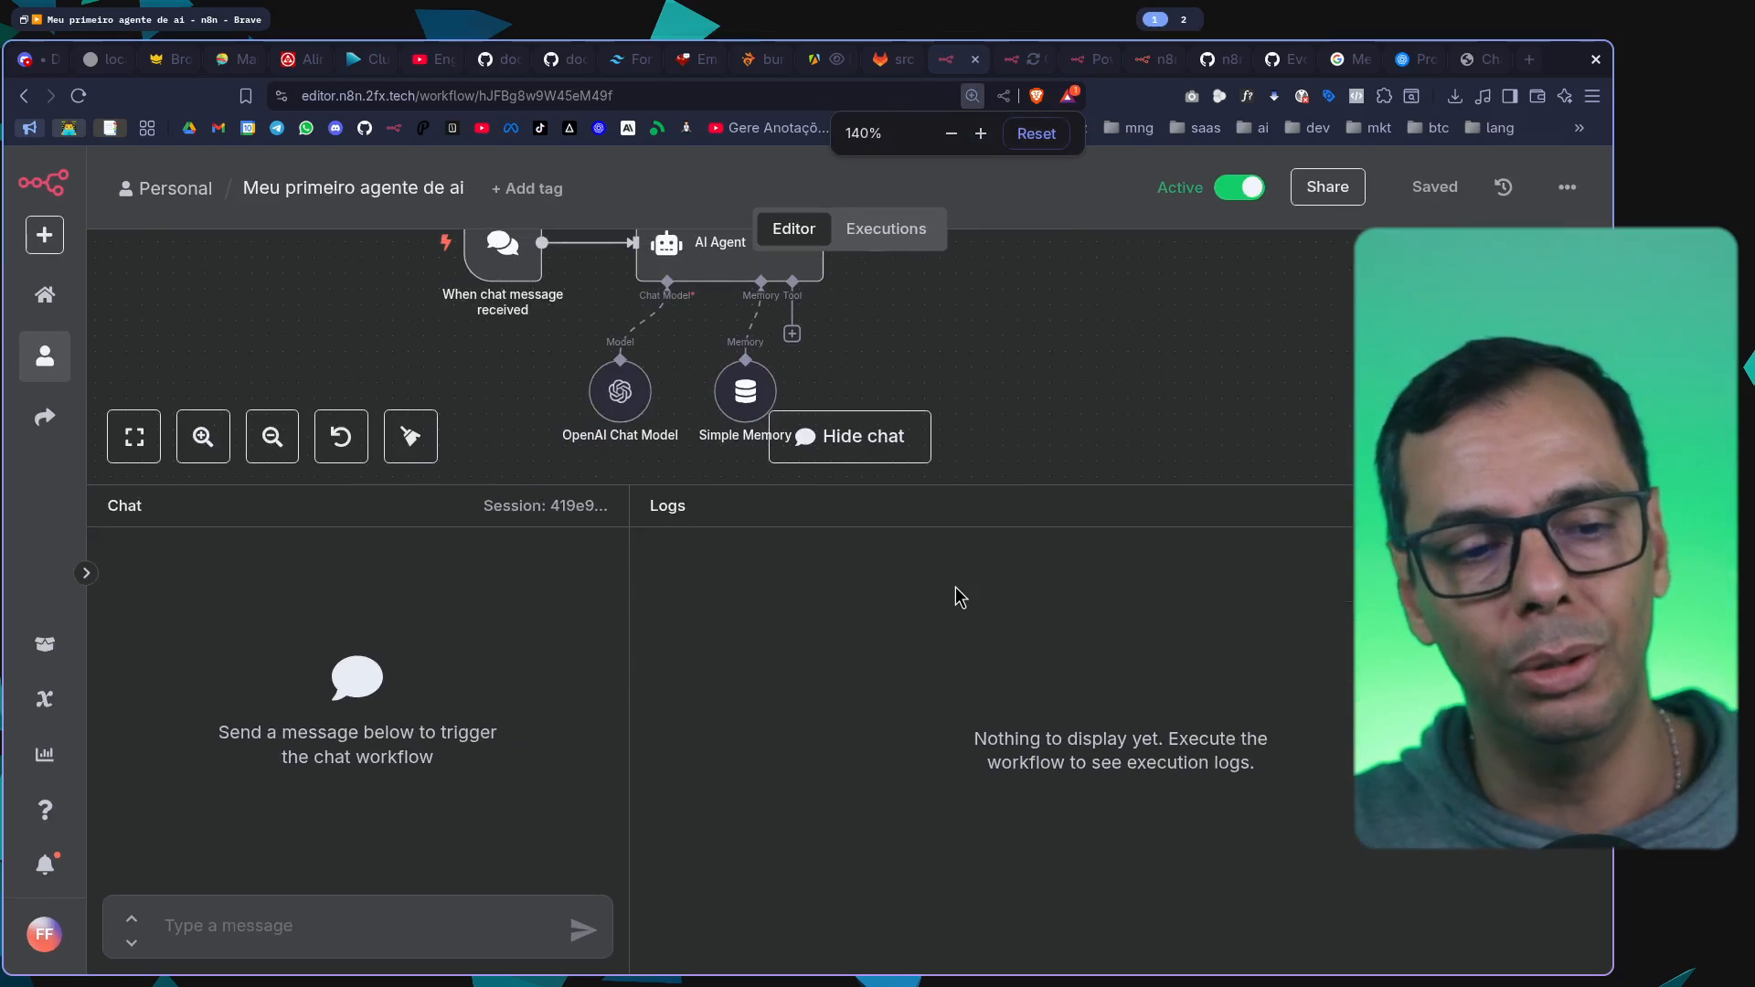
key(ctrl+plus)
drag(1050, 504, 1039, 571)
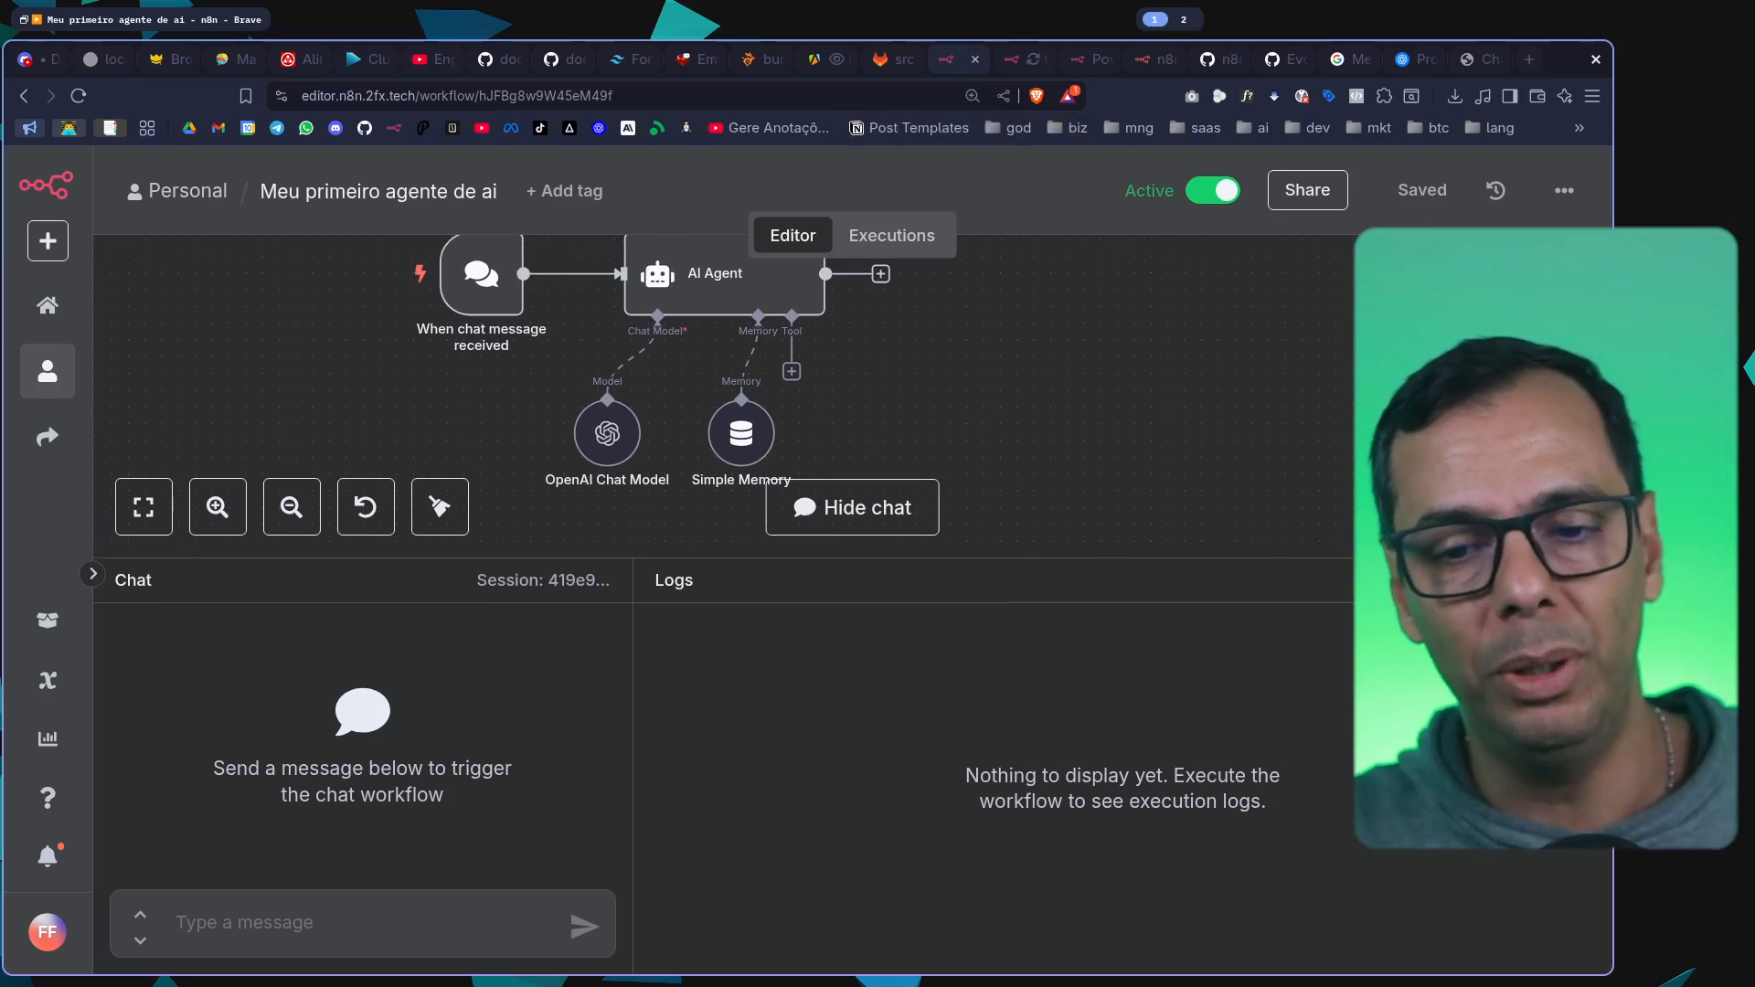
click(1583, 580)
Browse the tools available for the AI Agent, search for "cale" and add the Google Calendar Tool
scroll(881, 572, up, 3)
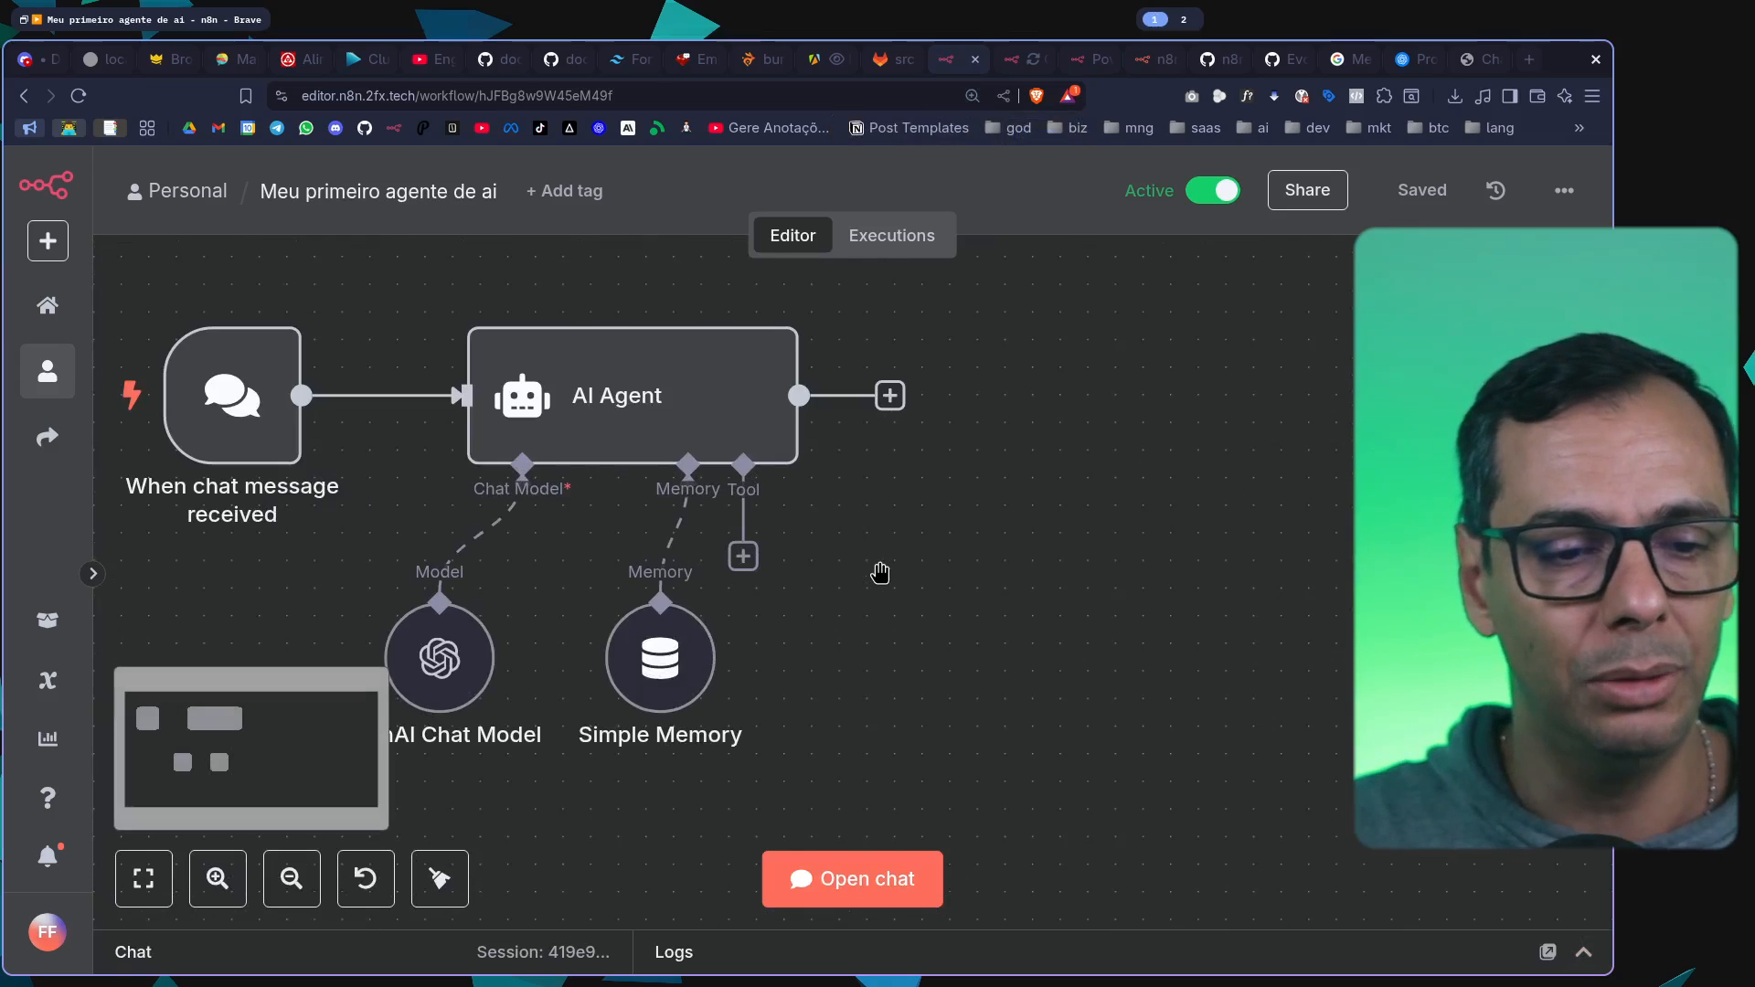
scroll(939, 556, down, 1)
scroll(979, 542, down, 2)
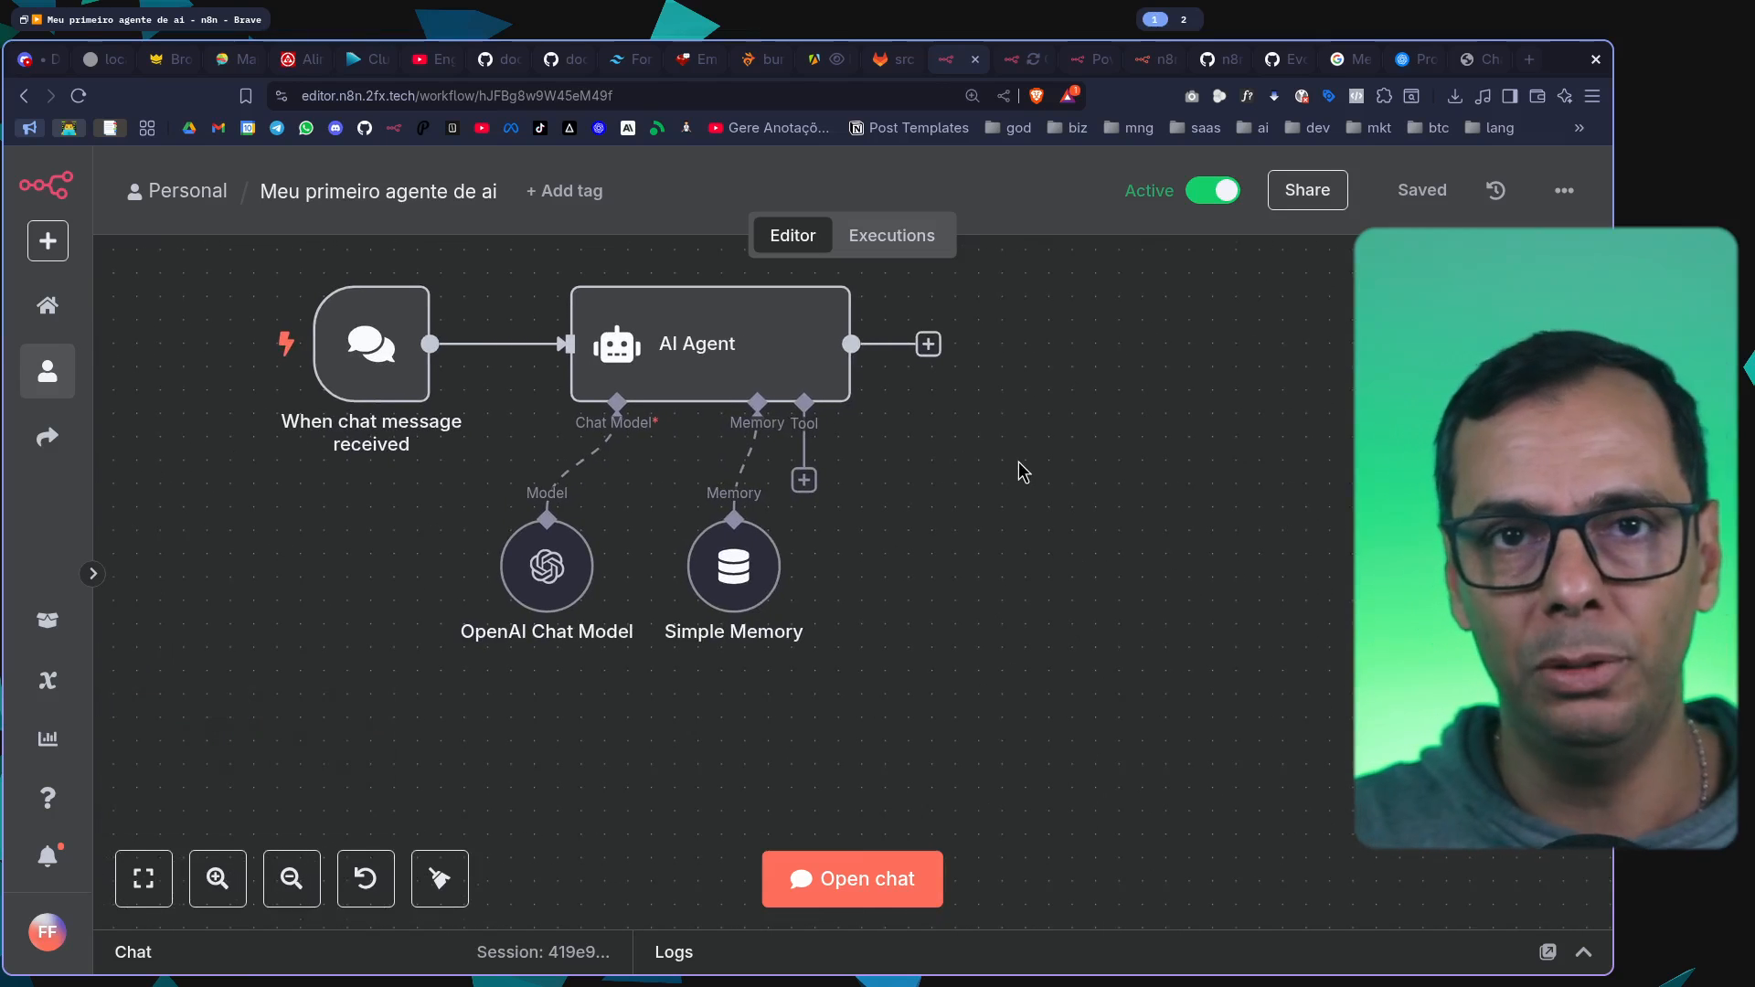
scroll(1077, 506, right, 2)
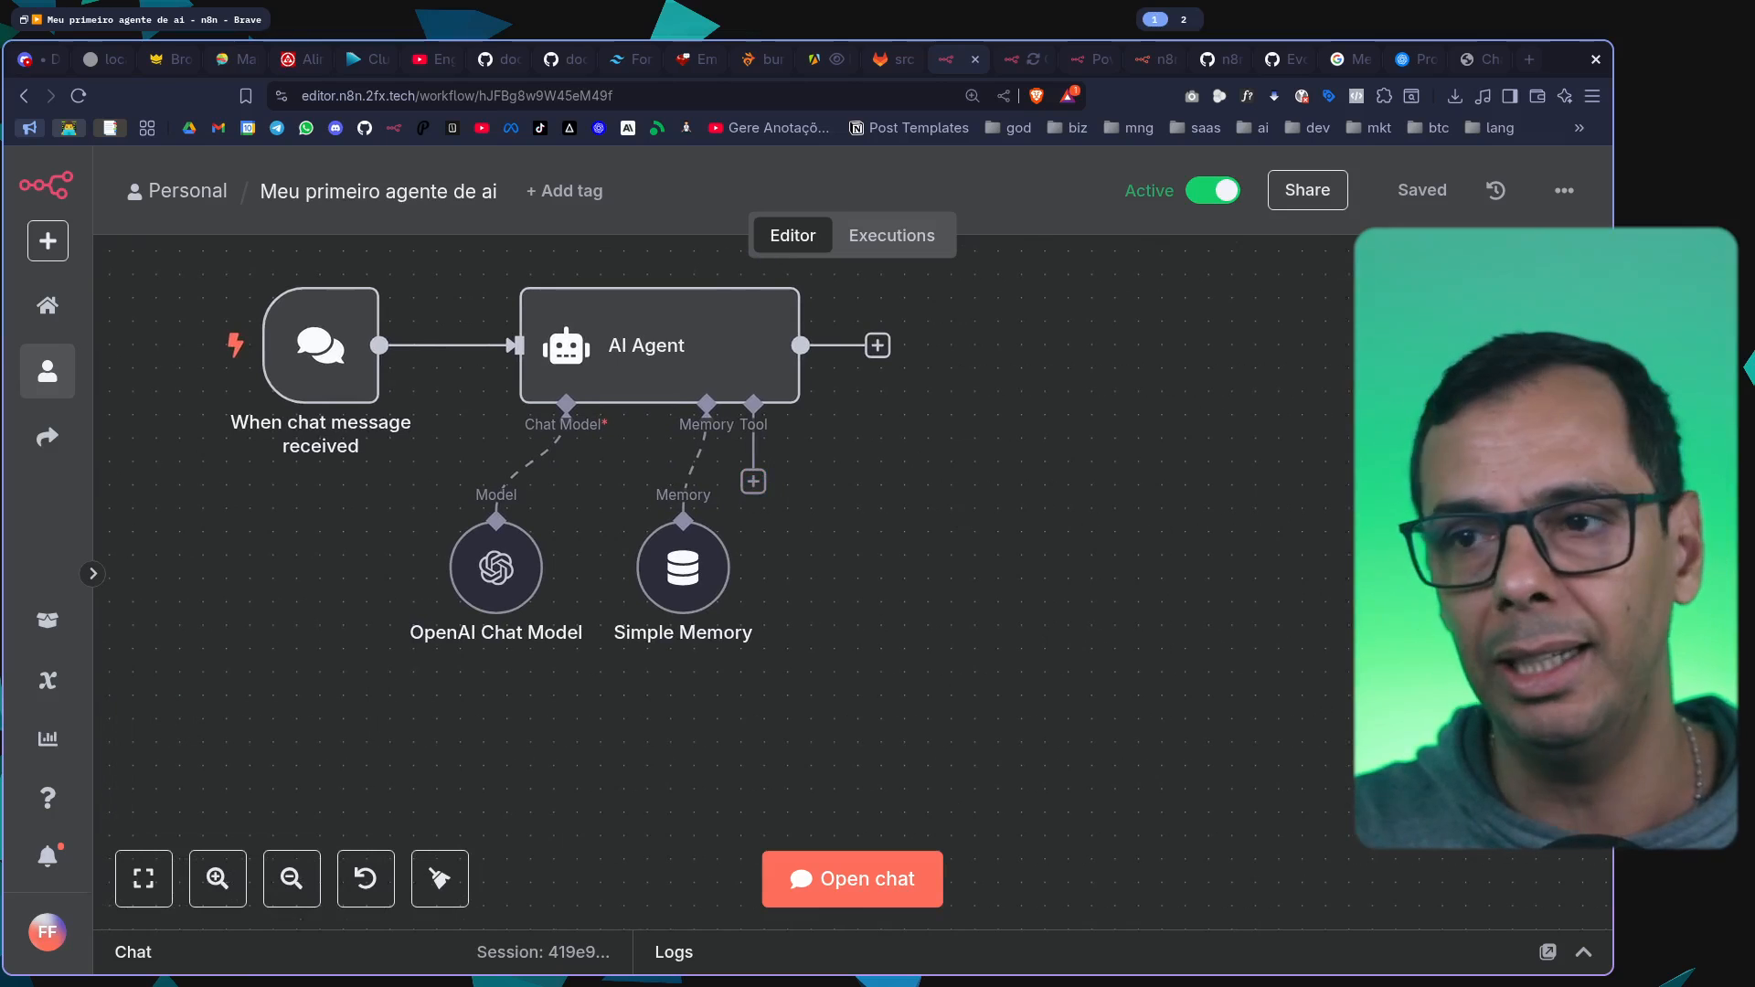
click(753, 482)
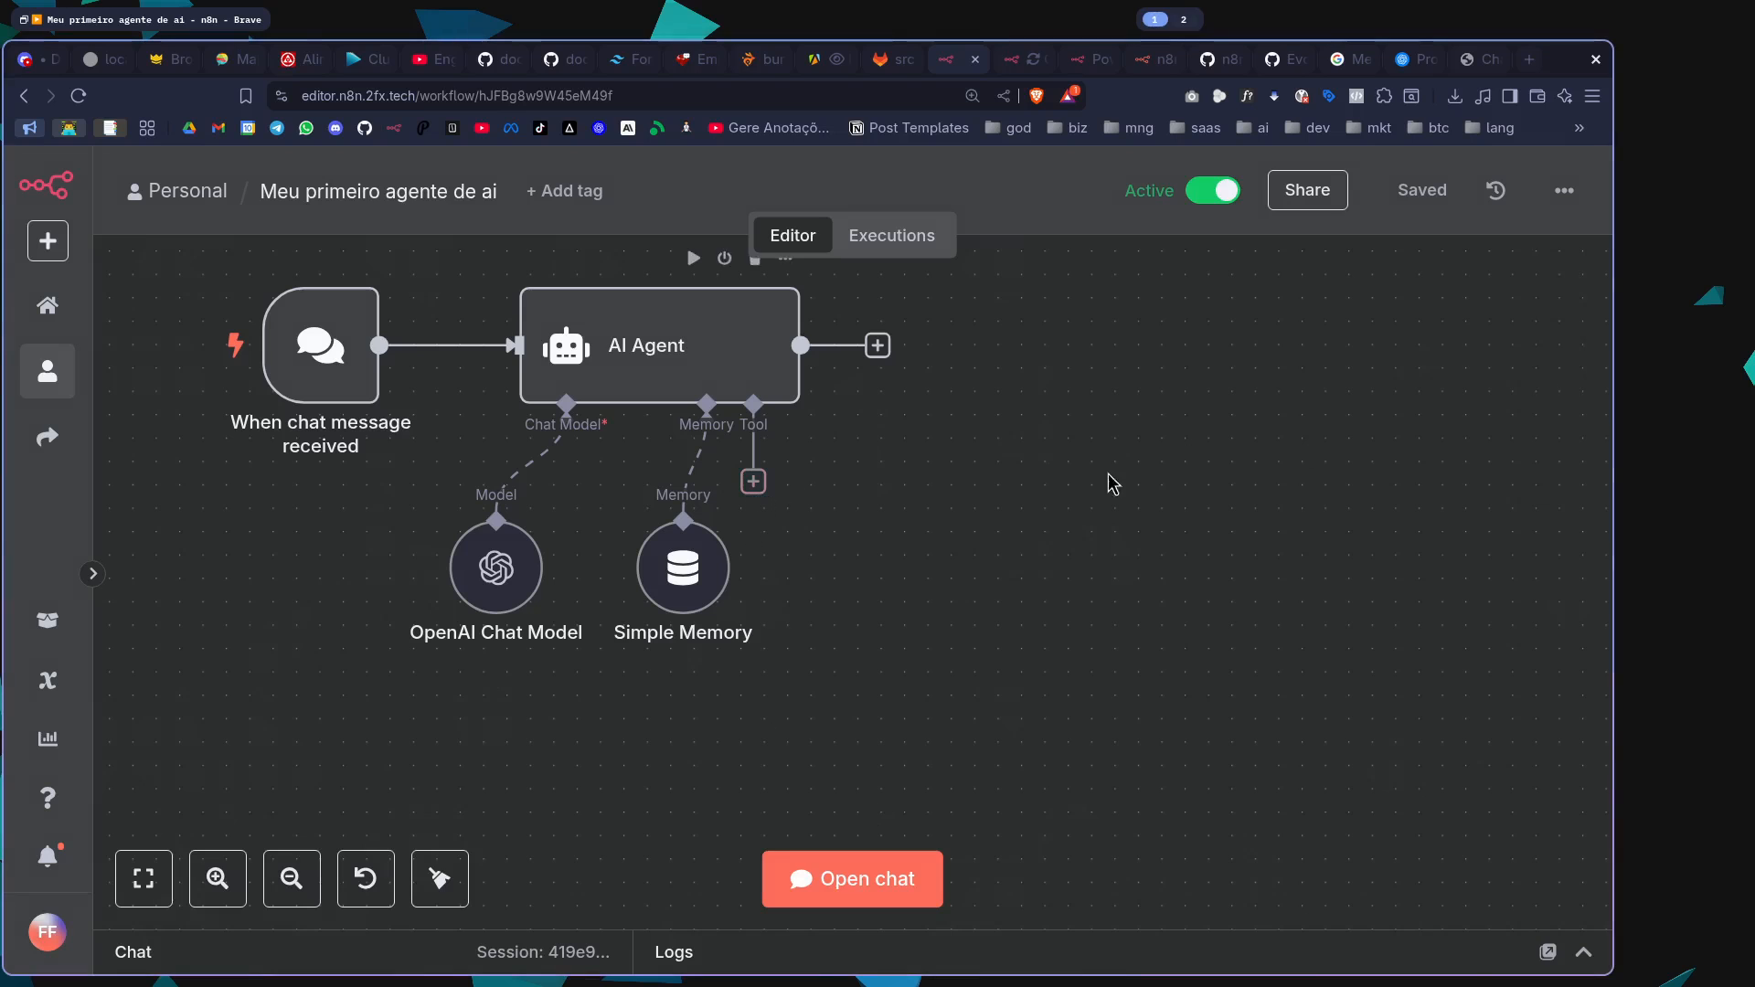
scroll(1370, 516, down, 3)
scroll(1371, 516, down, 10)
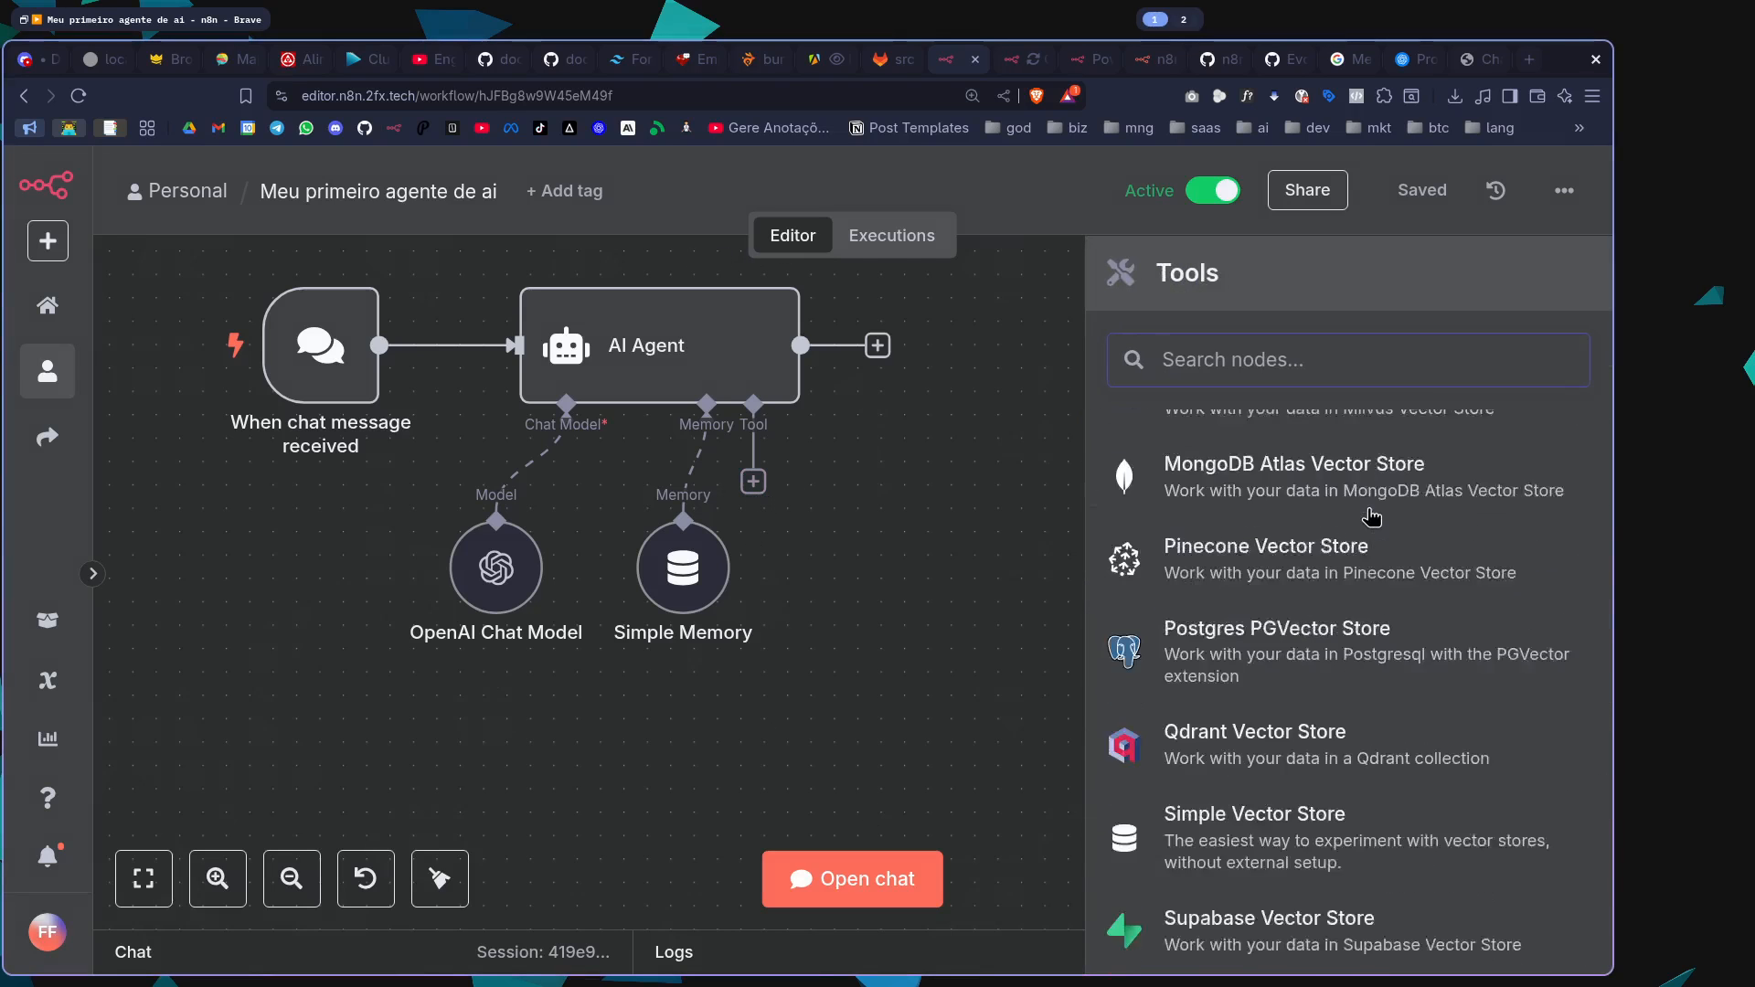
scroll(1370, 516, down, 15)
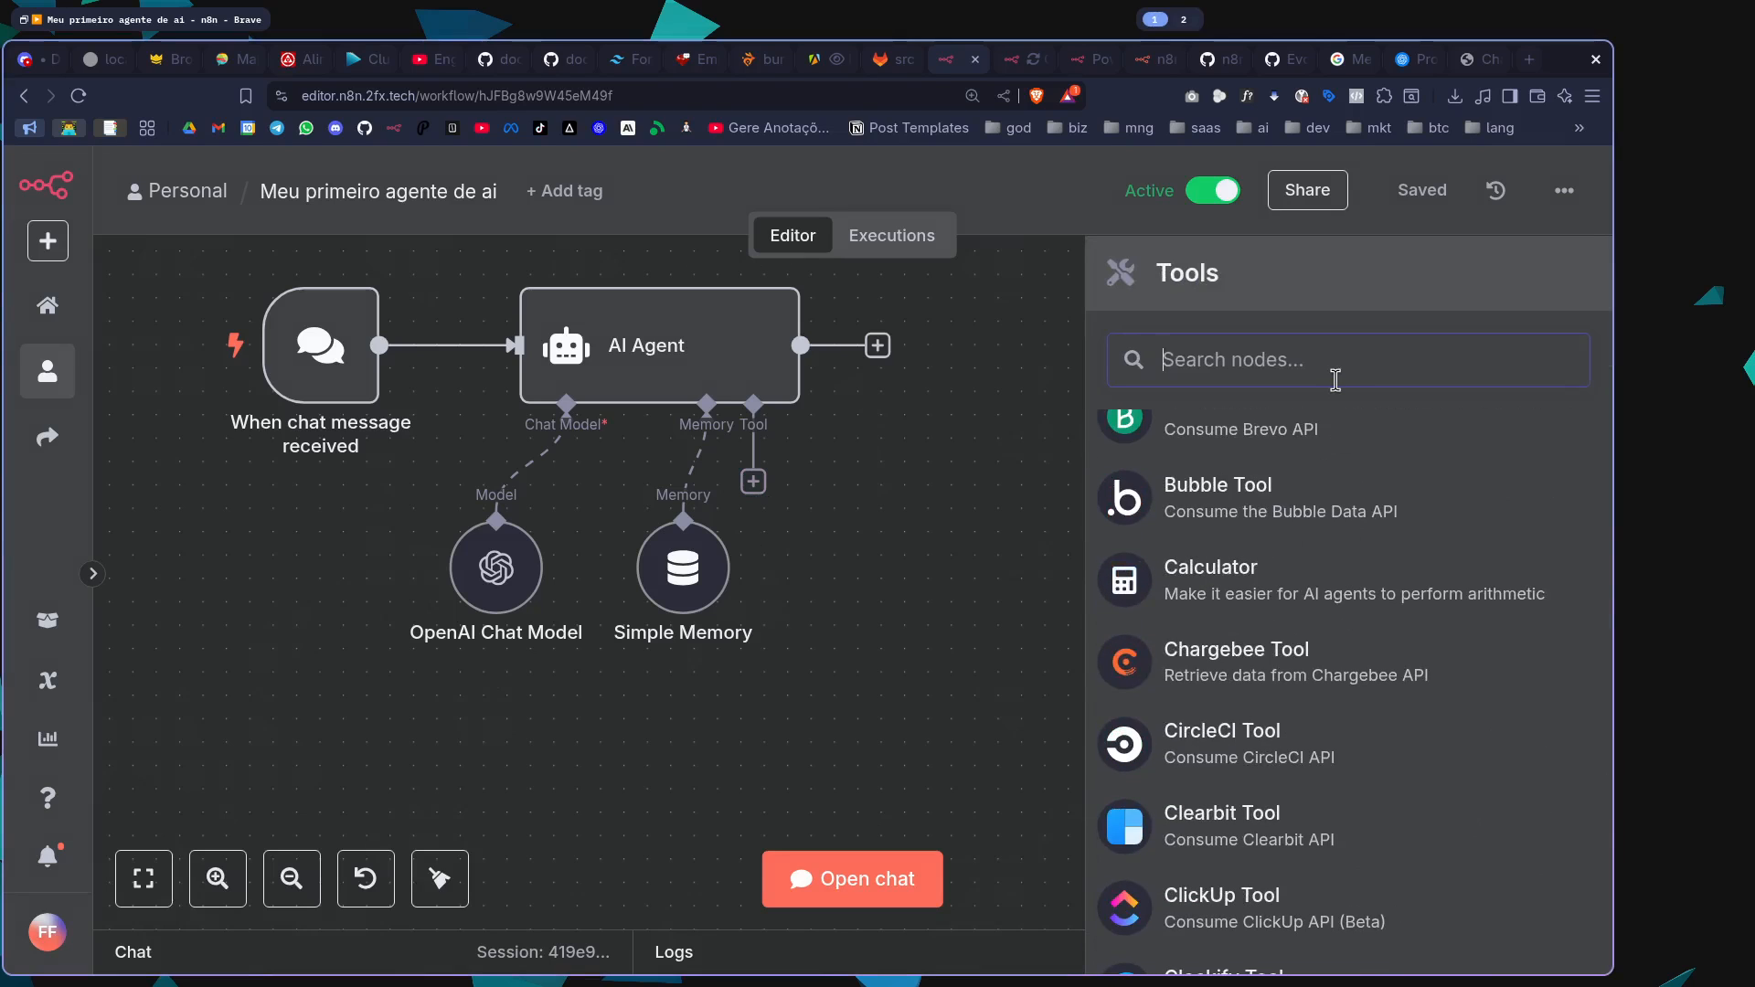
text(cale)
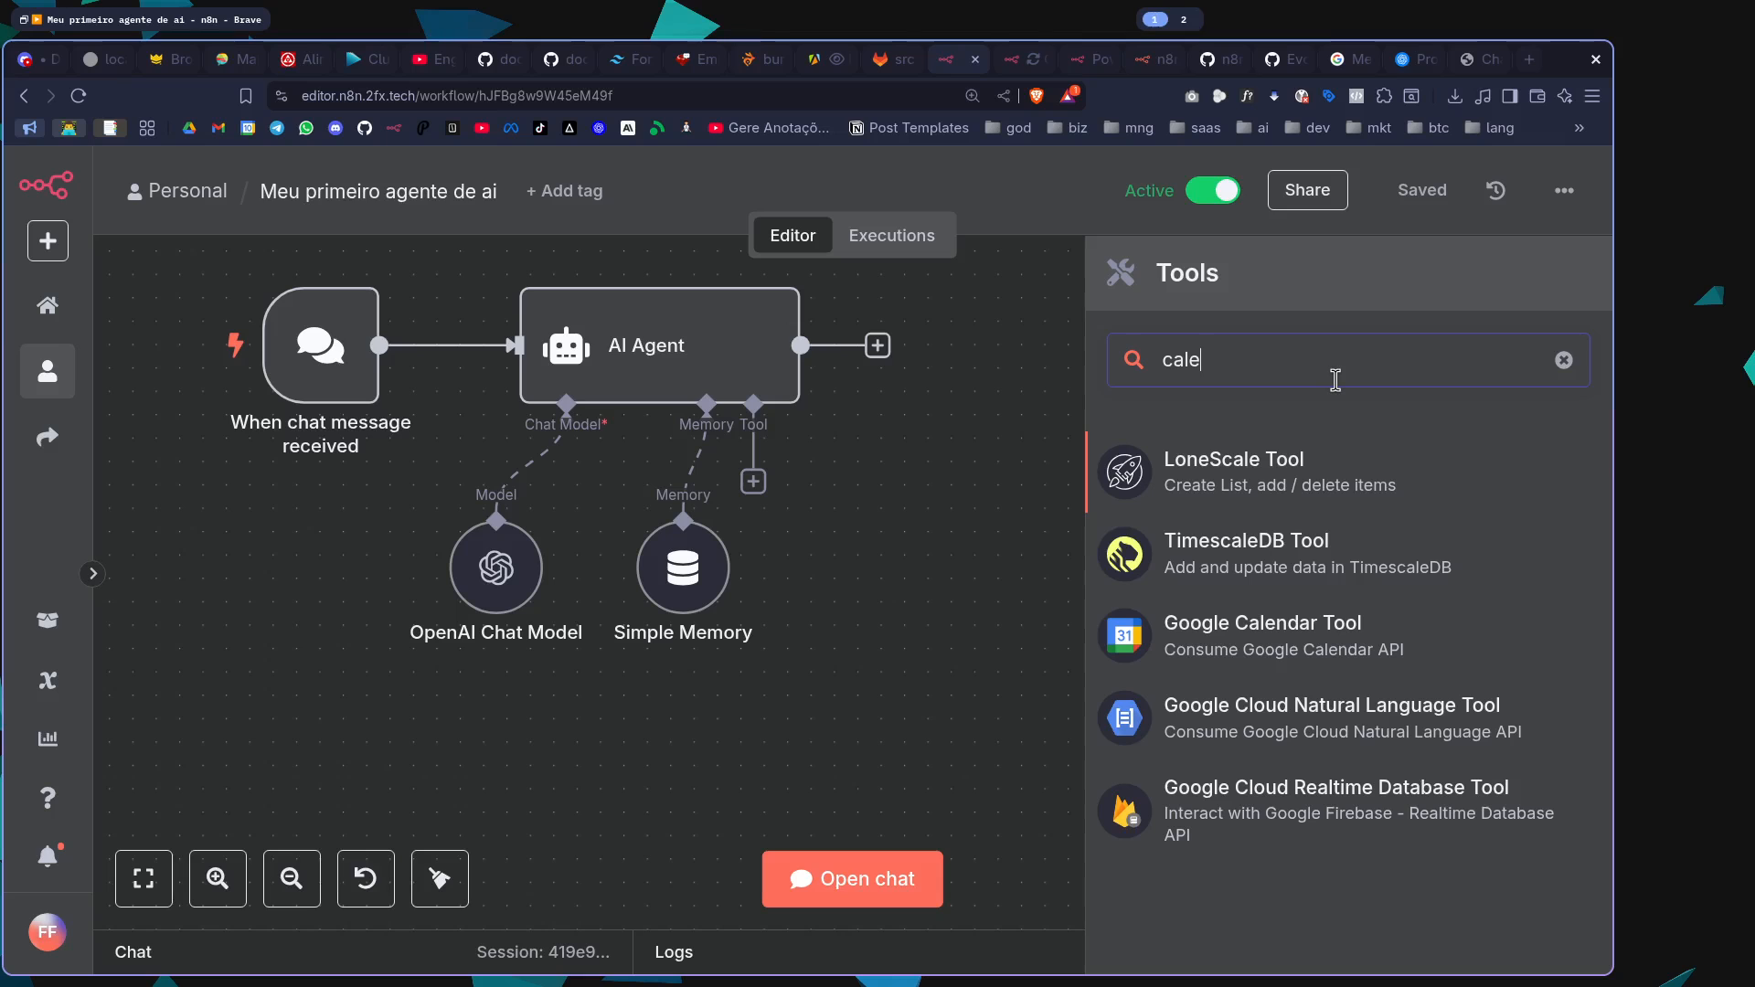
click(1396, 639)
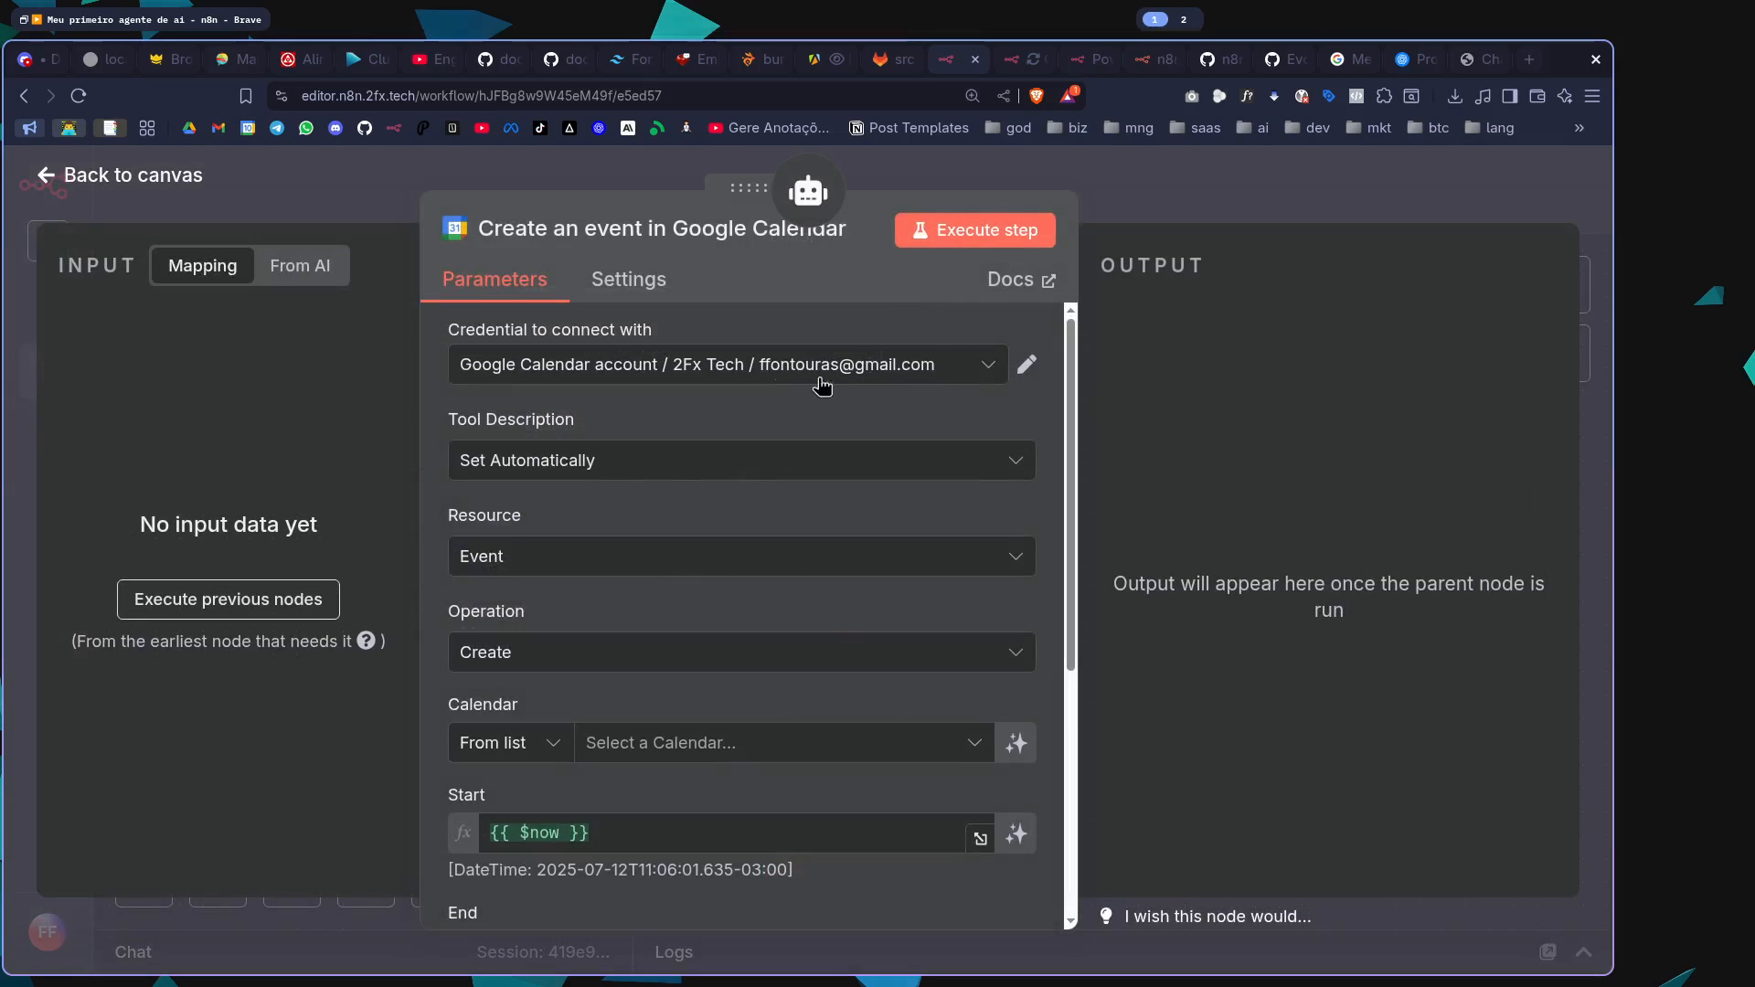
Review the Google Calendar tool's parameters and set its event operation to Get Many
scroll(690, 567, down, 3)
scroll(672, 475, up, 3)
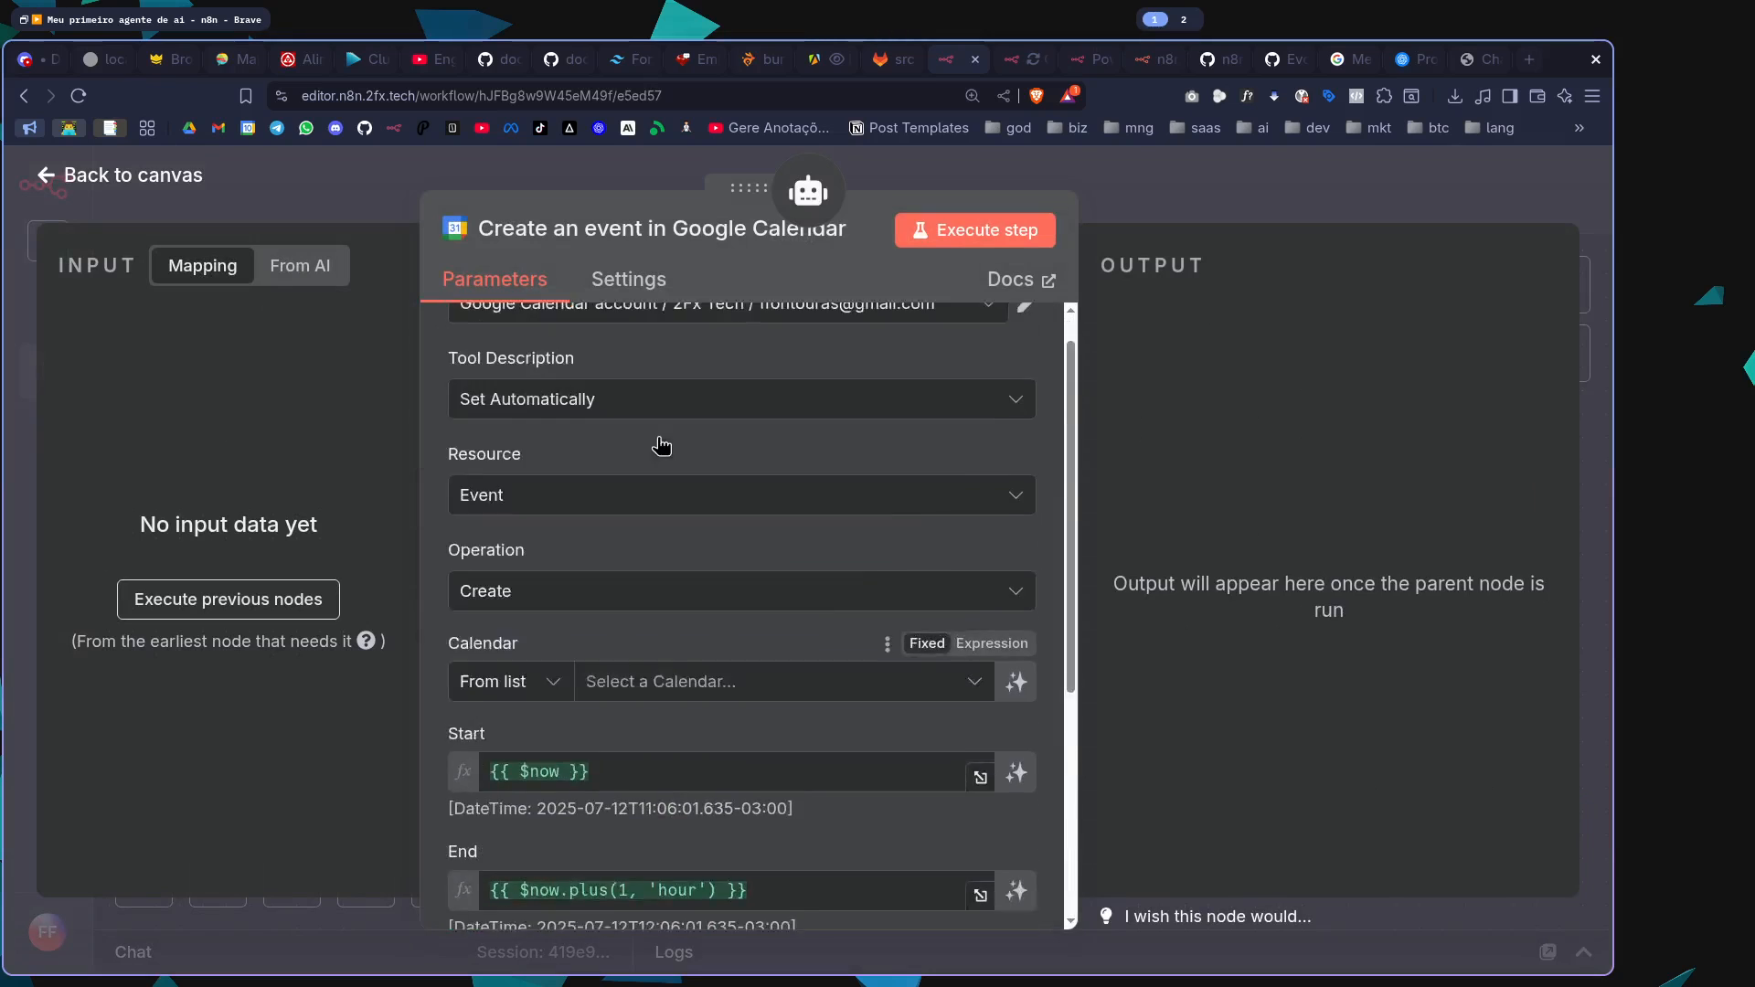
scroll(561, 568, down, 1)
click(571, 500)
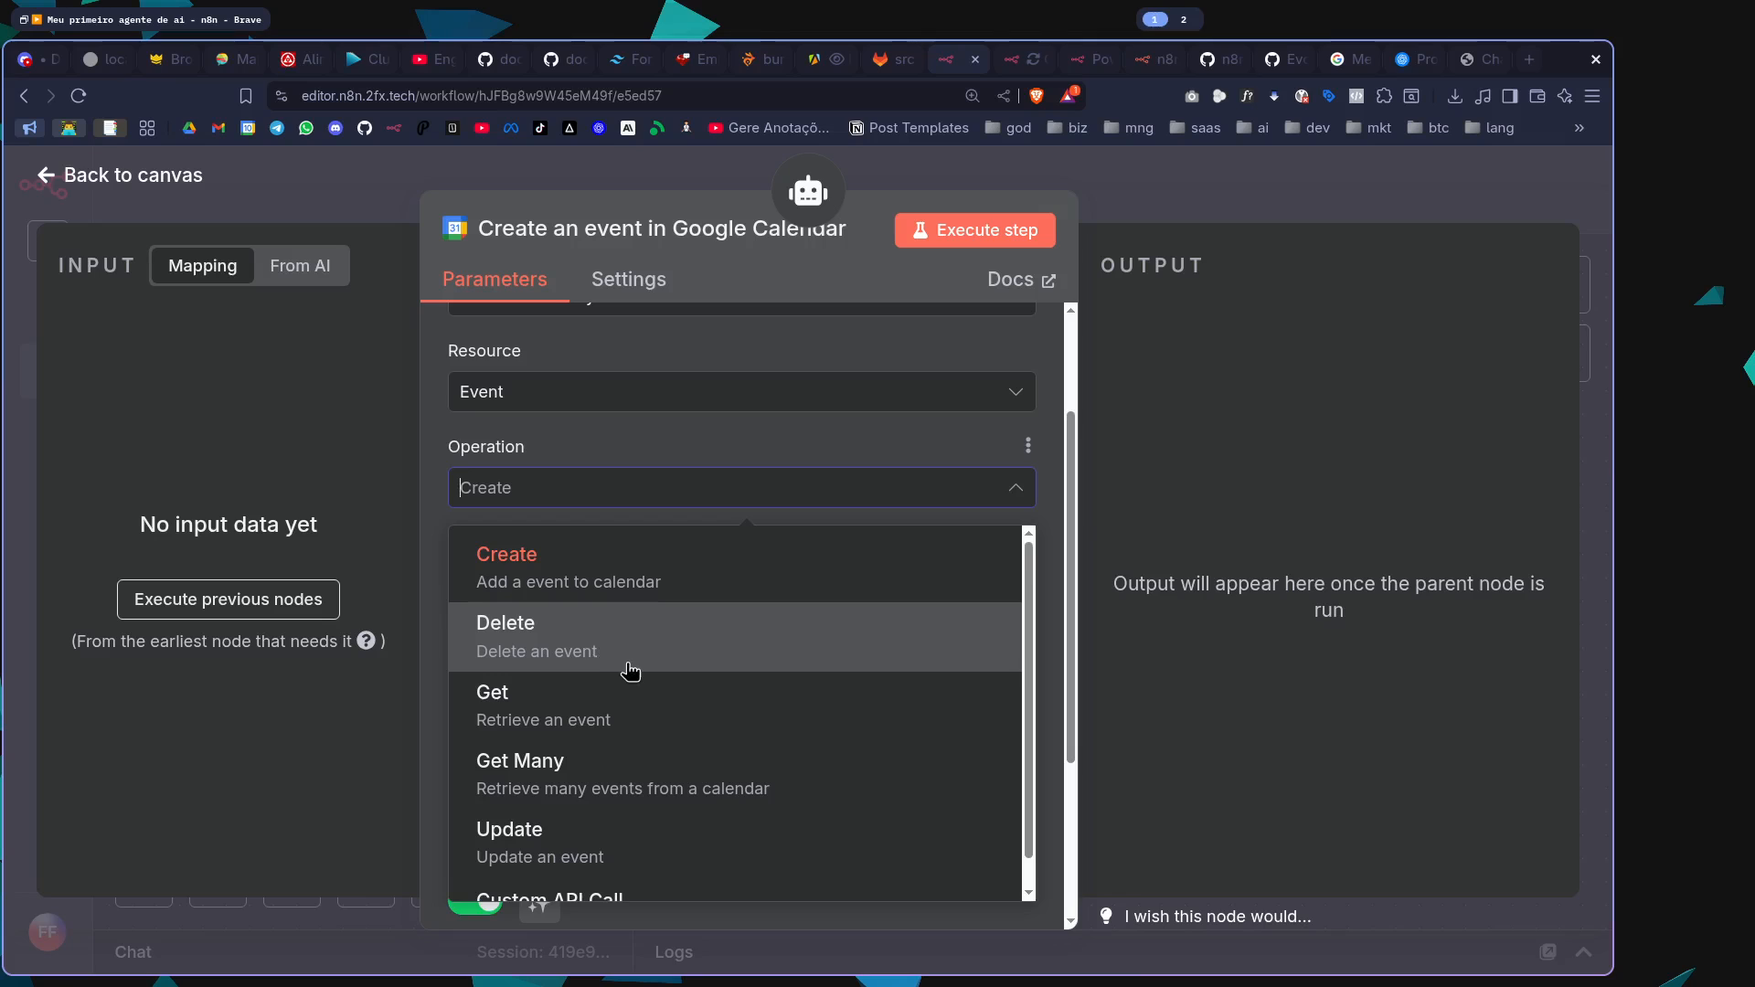
scroll(627, 673, down, 1)
click(650, 744)
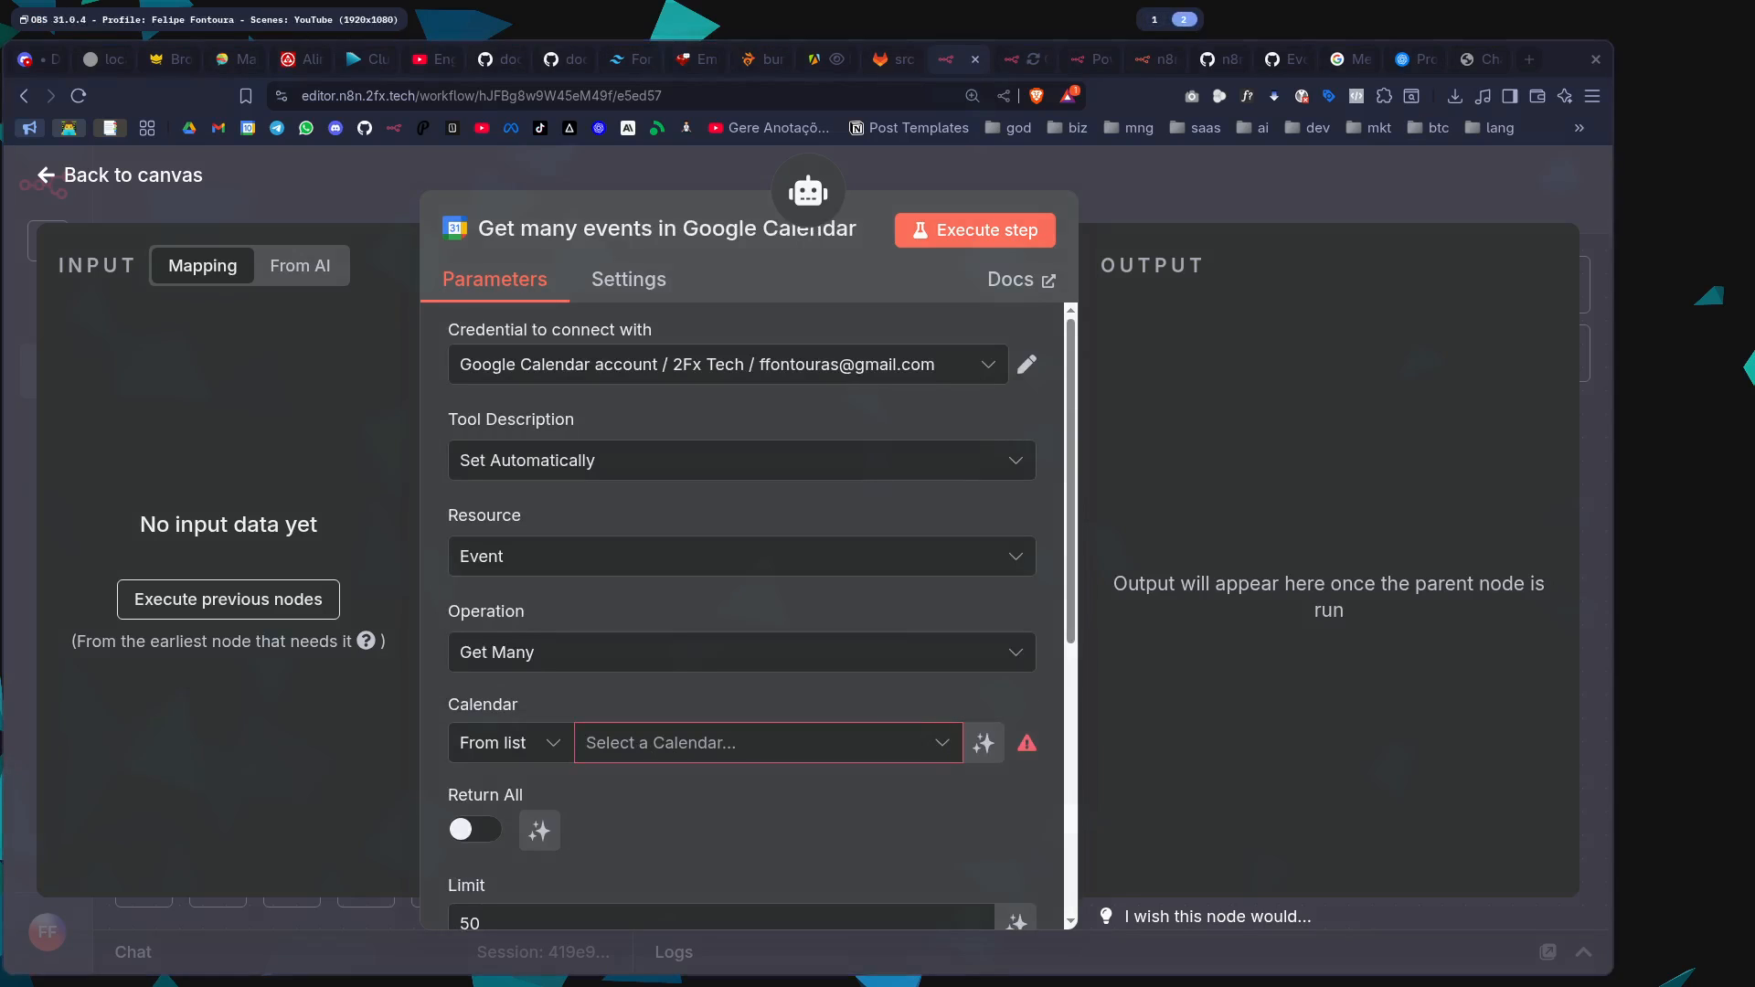
Choose the Financeiro calendar for the events tool and enable returning all results
click(708, 763)
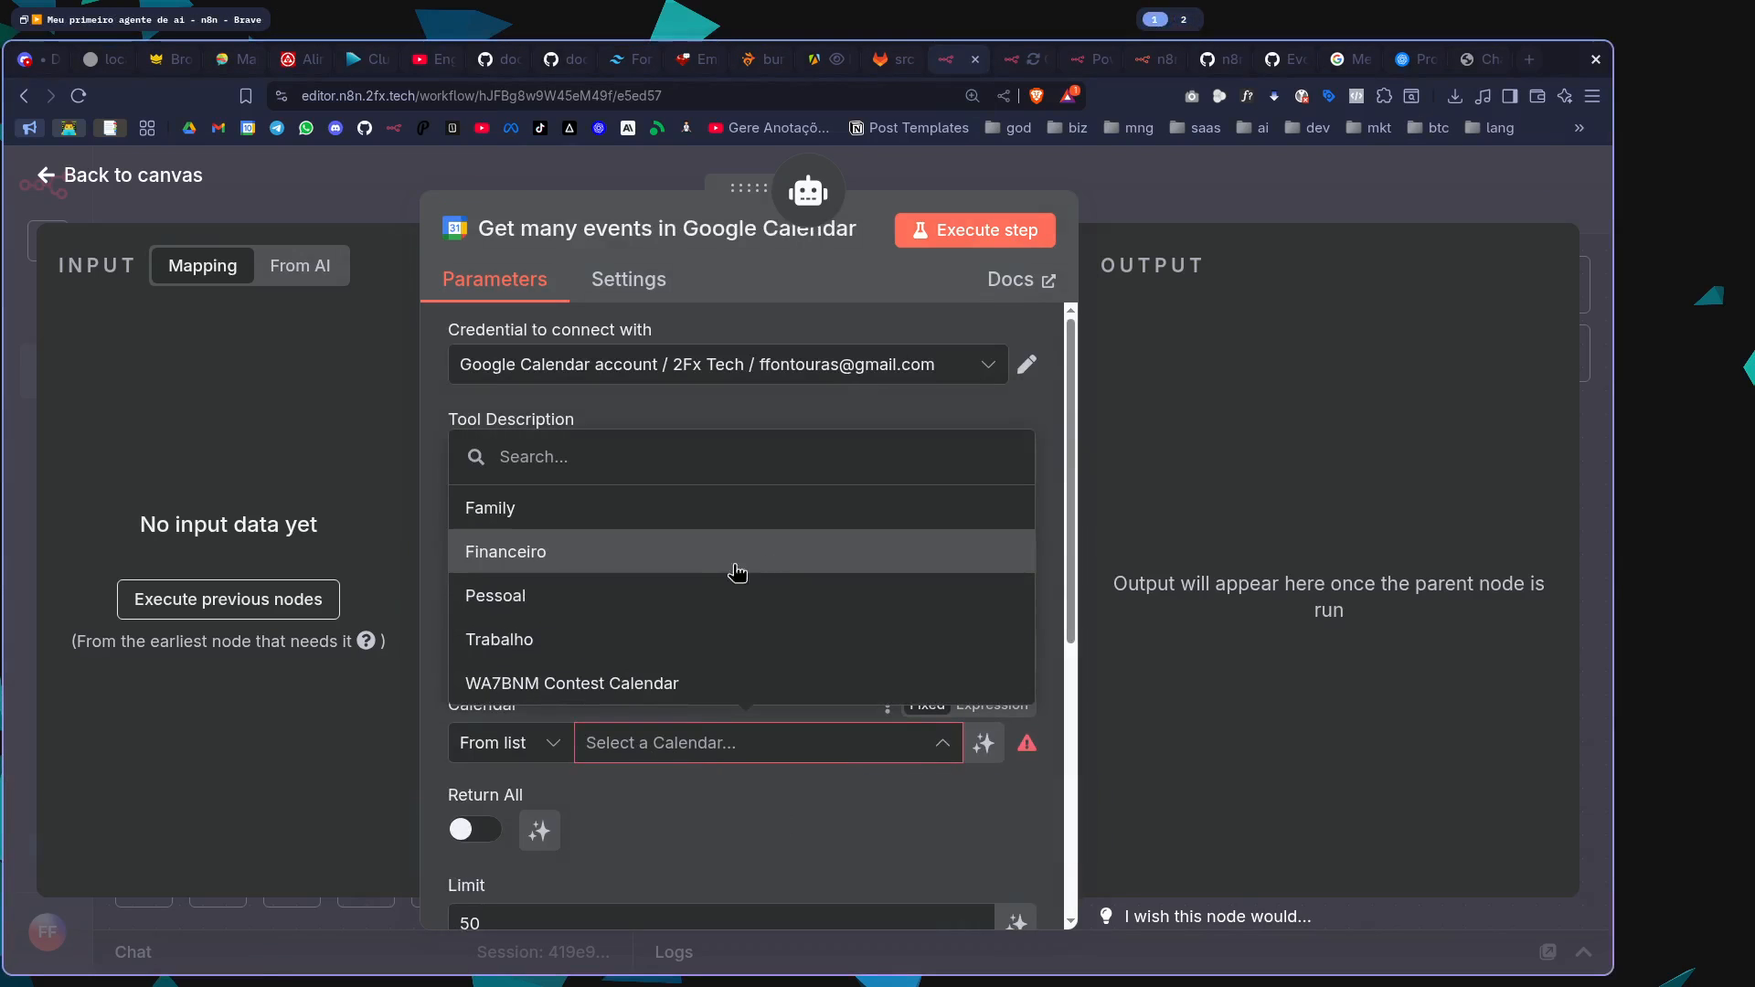
click(577, 552)
scroll(666, 772, down, 3)
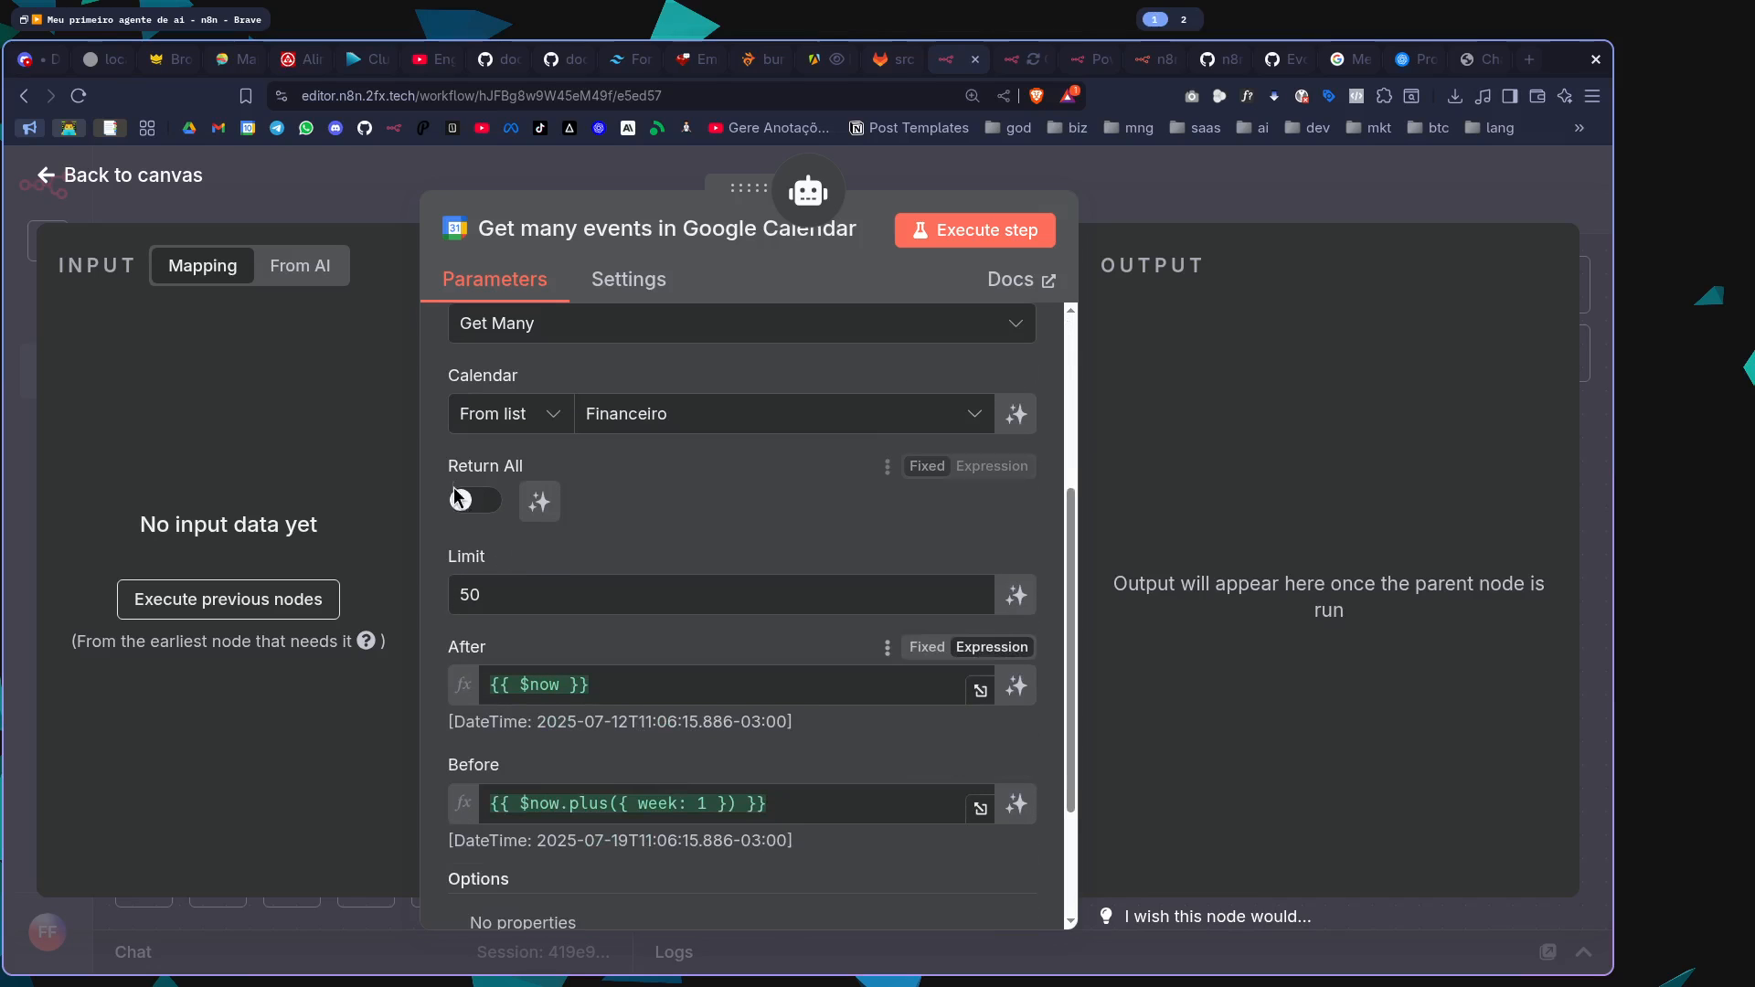
click(490, 501)
scroll(928, 585, down, 3)
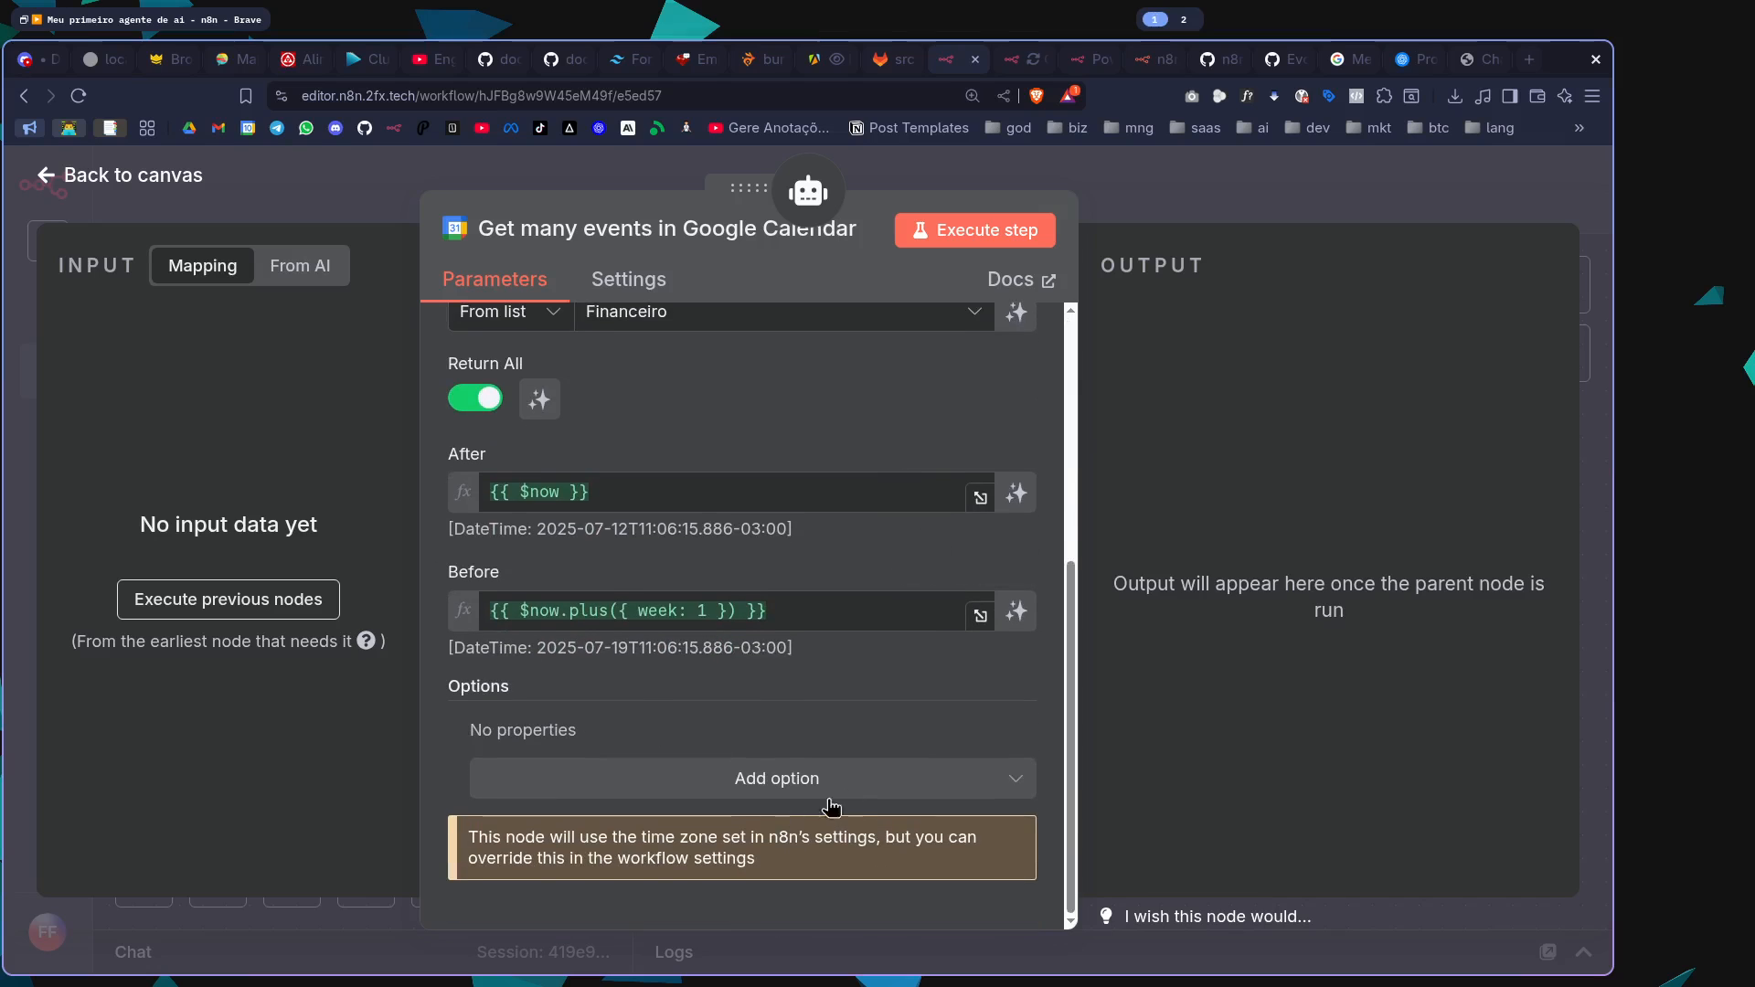
Add the Query option to the Google Calendar tool and let the model define its value
click(859, 777)
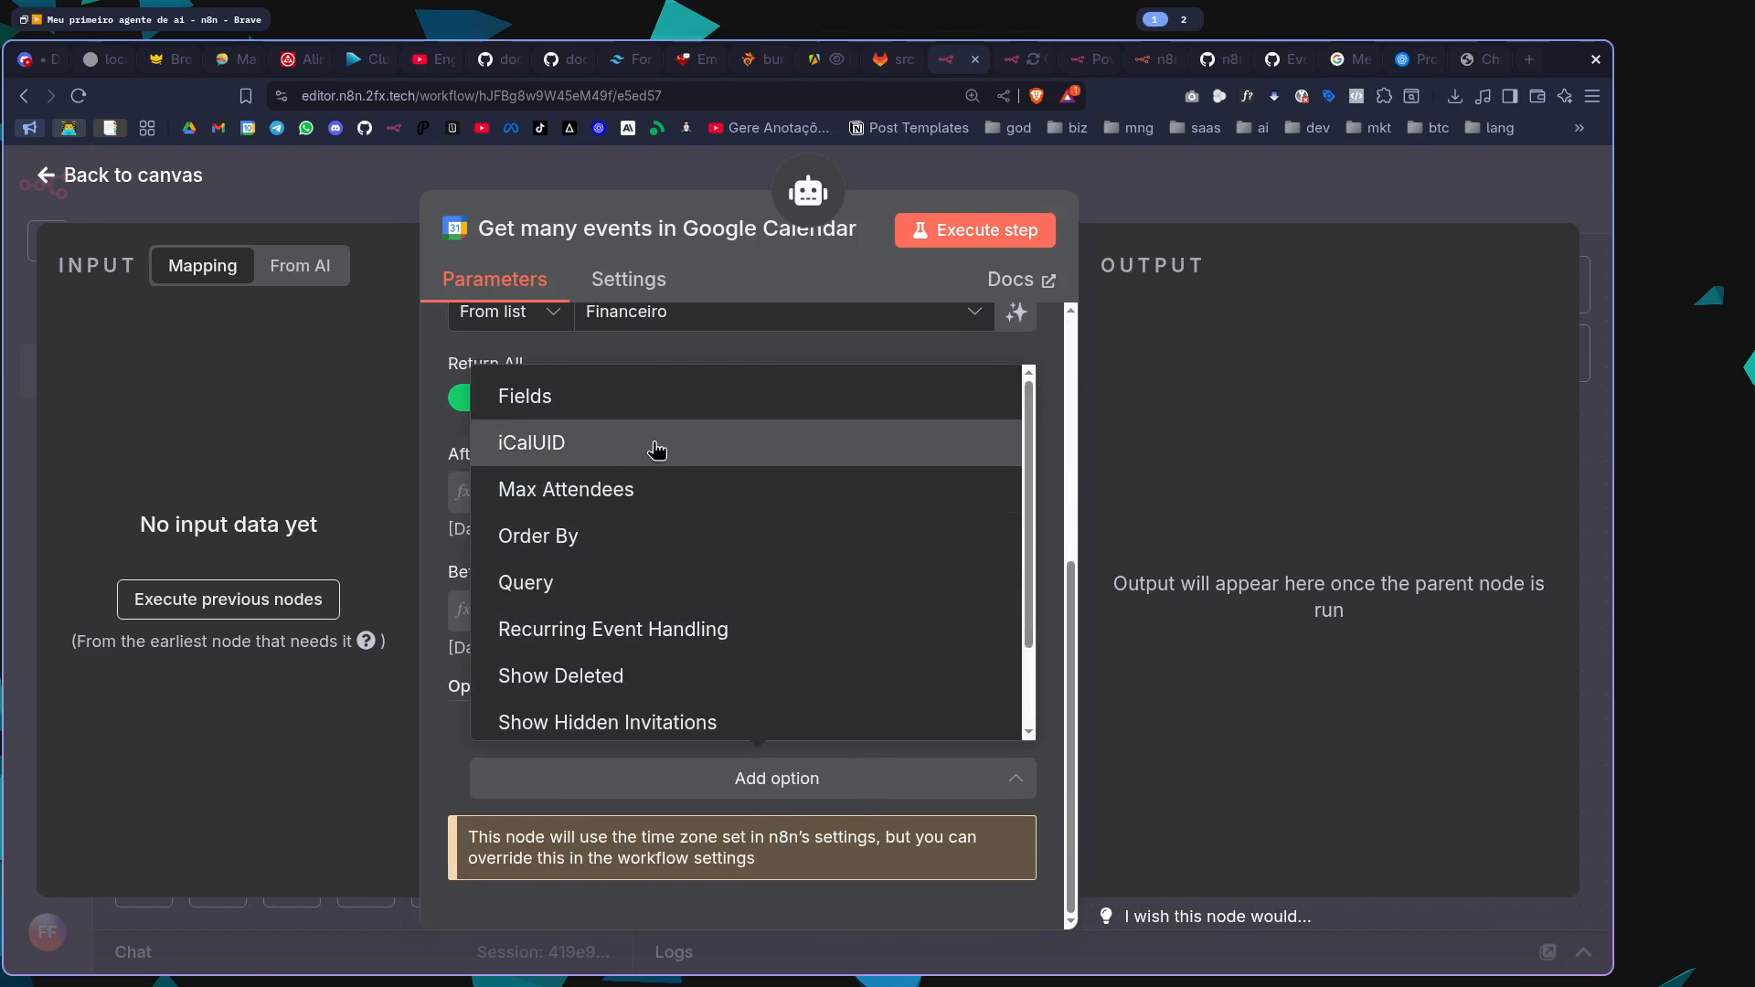
click(685, 583)
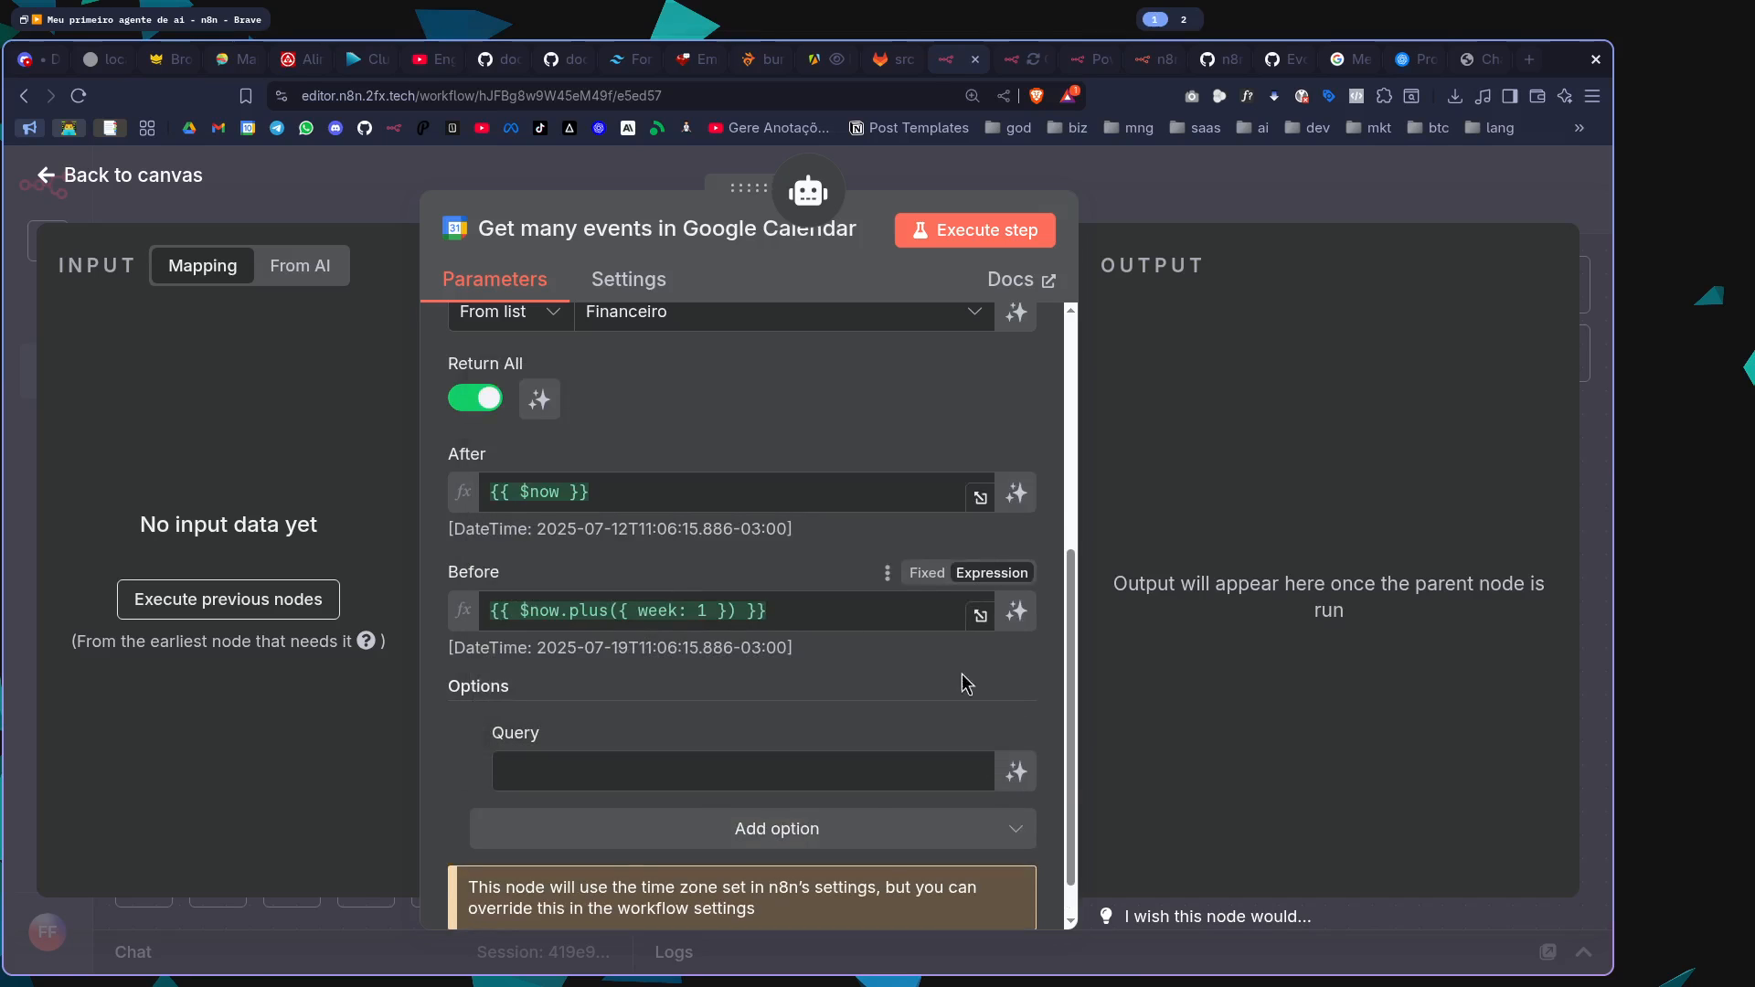
click(1015, 772)
scroll(859, 665, up, 5)
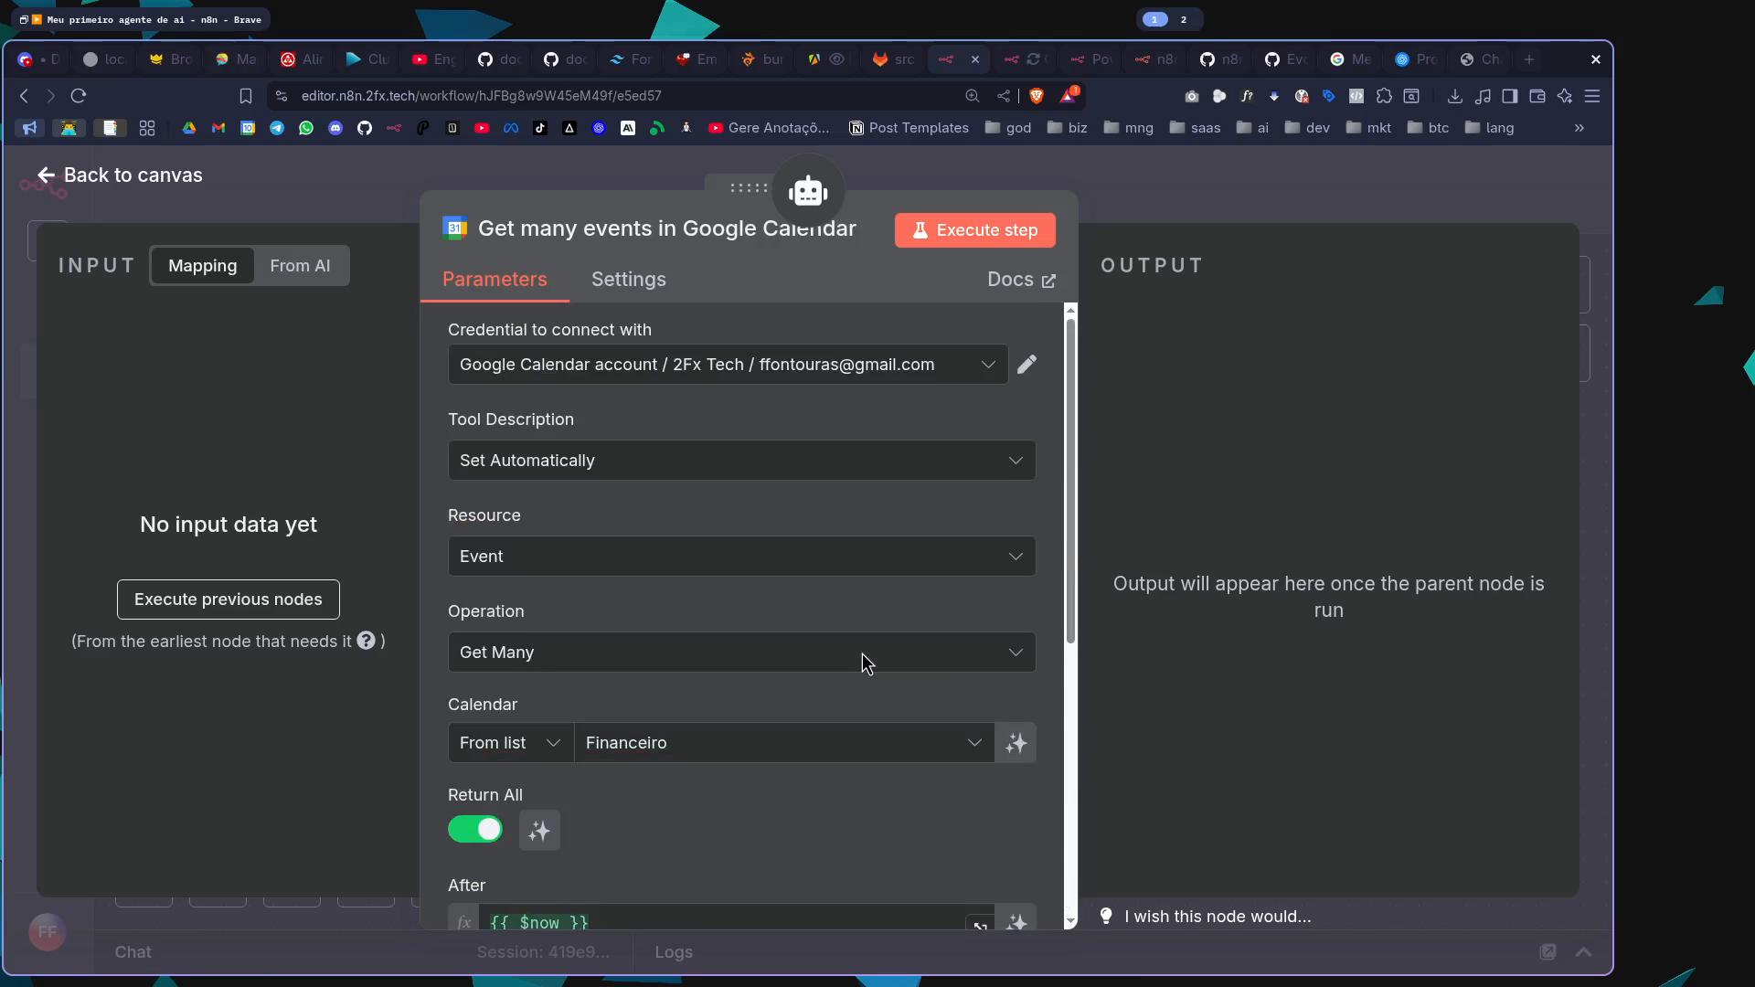
click(1264, 194)
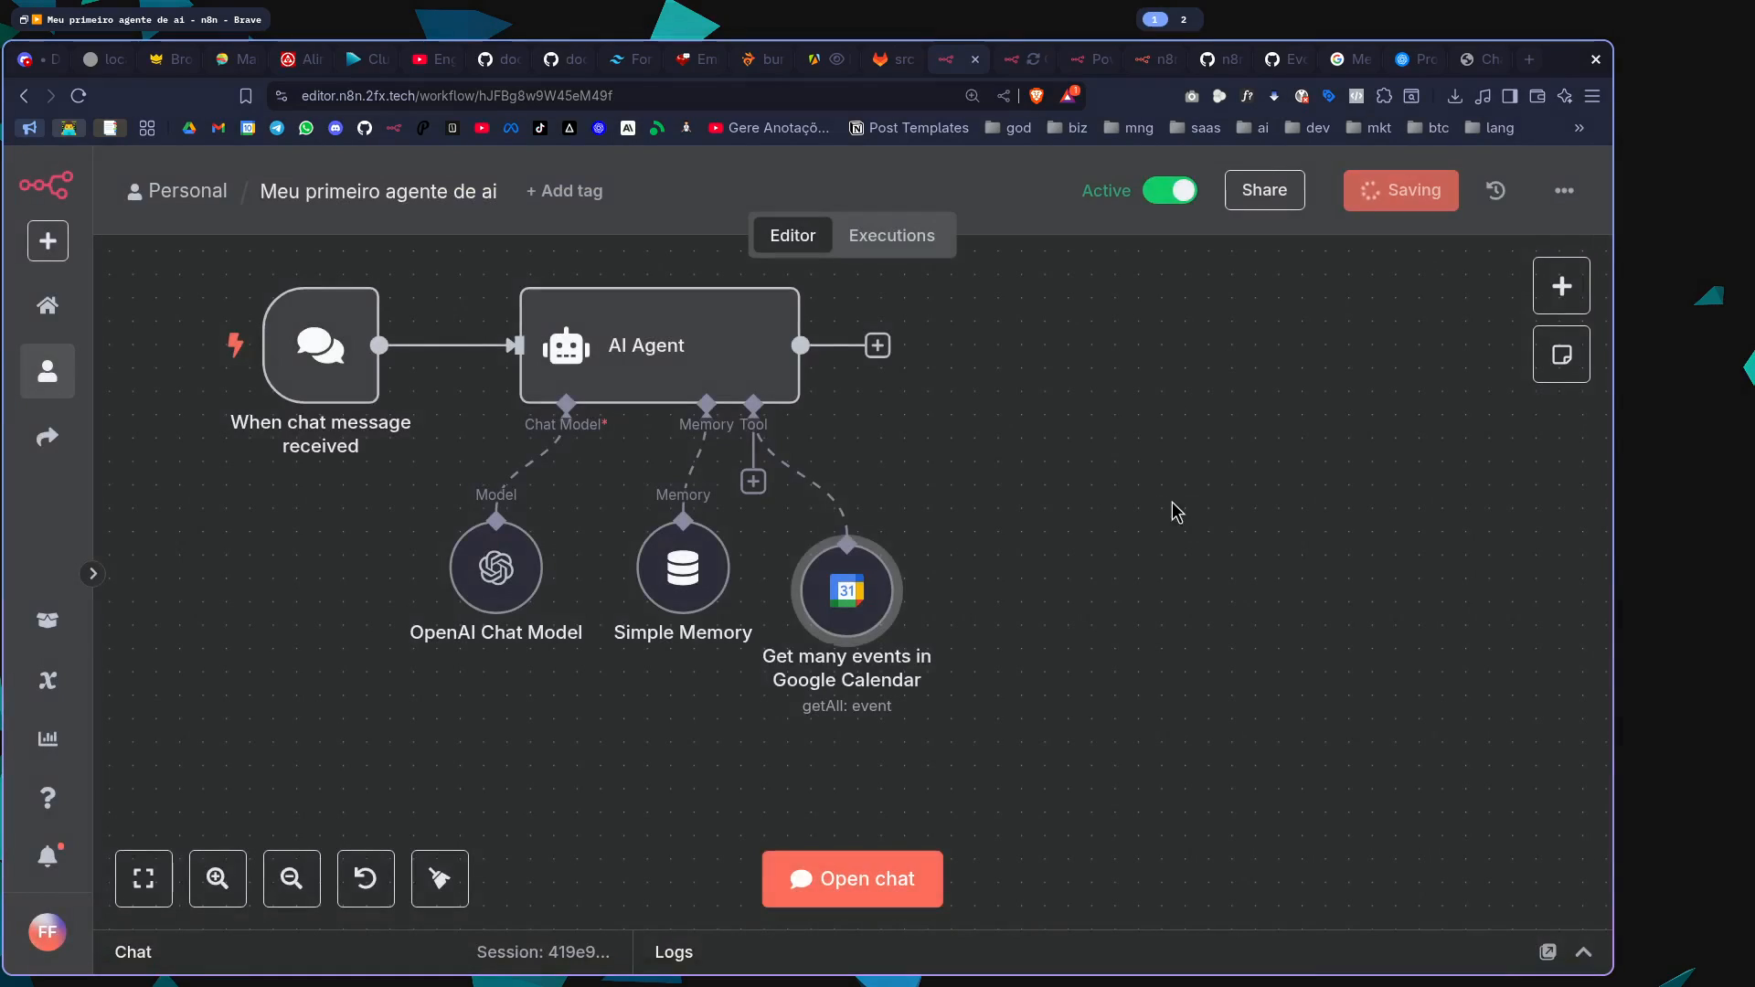
Replace the AI Agent's system message with "Você é uma secretária que está olhando meu calendário financeiro (contas a pagar)." and save the workflow
double_click(630, 349)
click(842, 633)
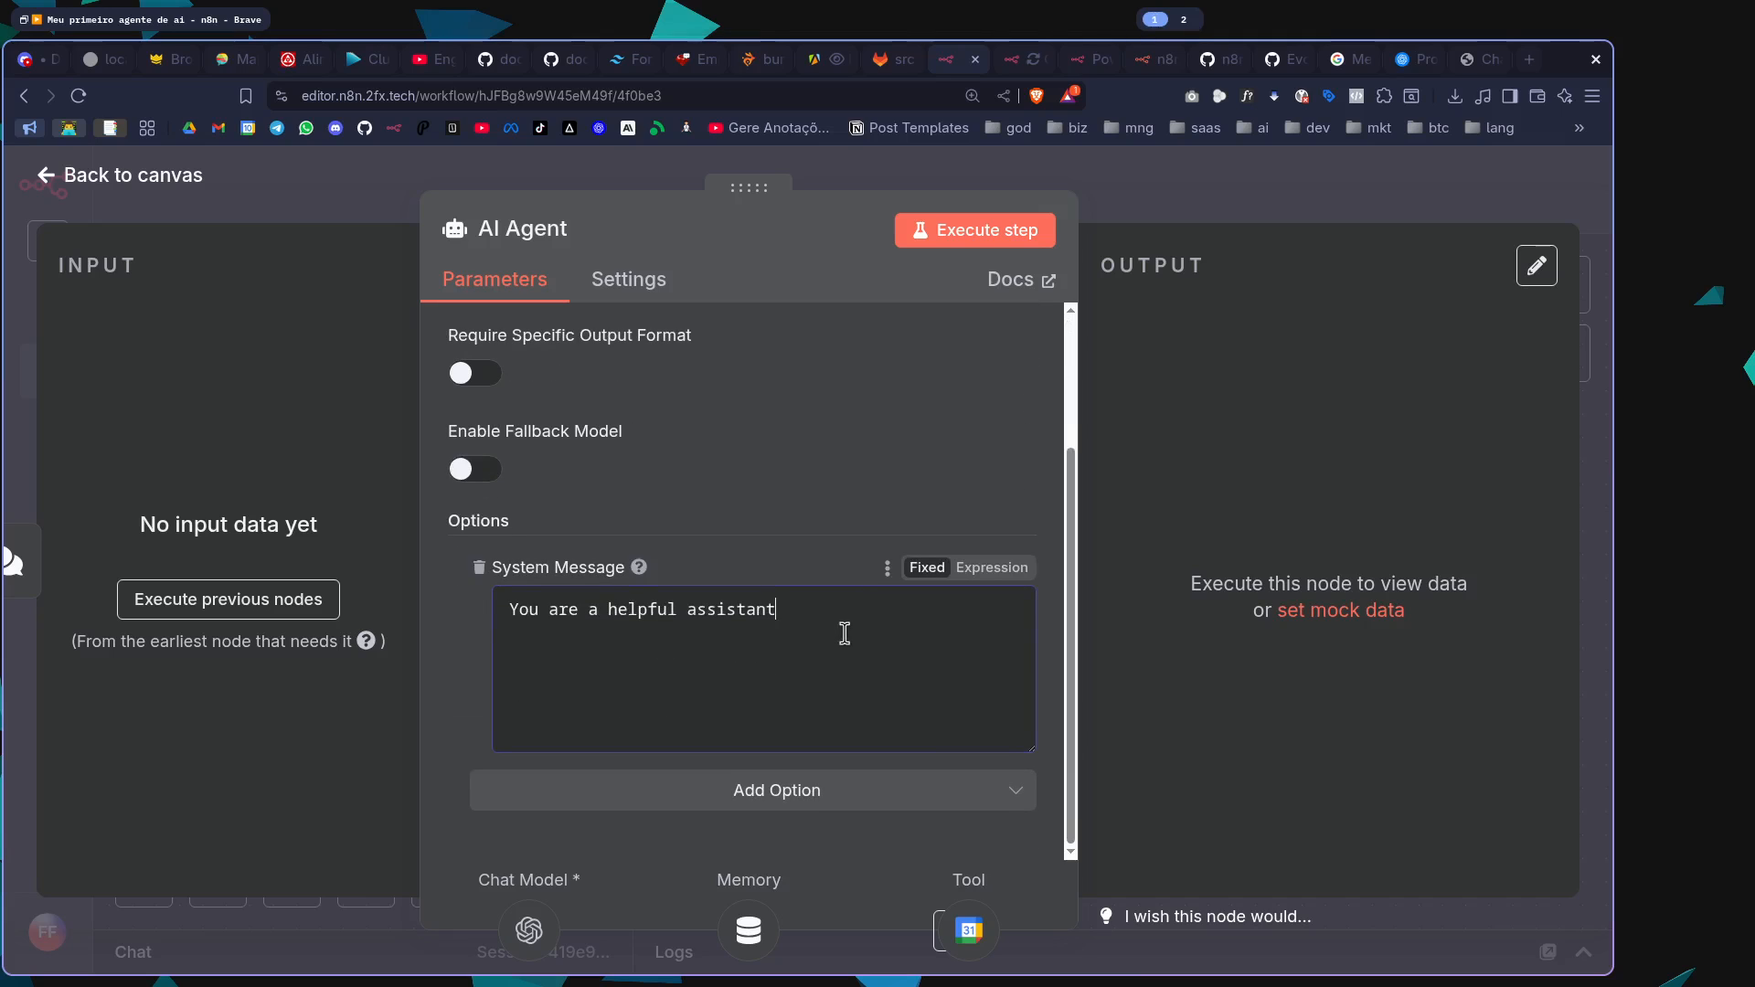
key(ctrl+a)
text(V)
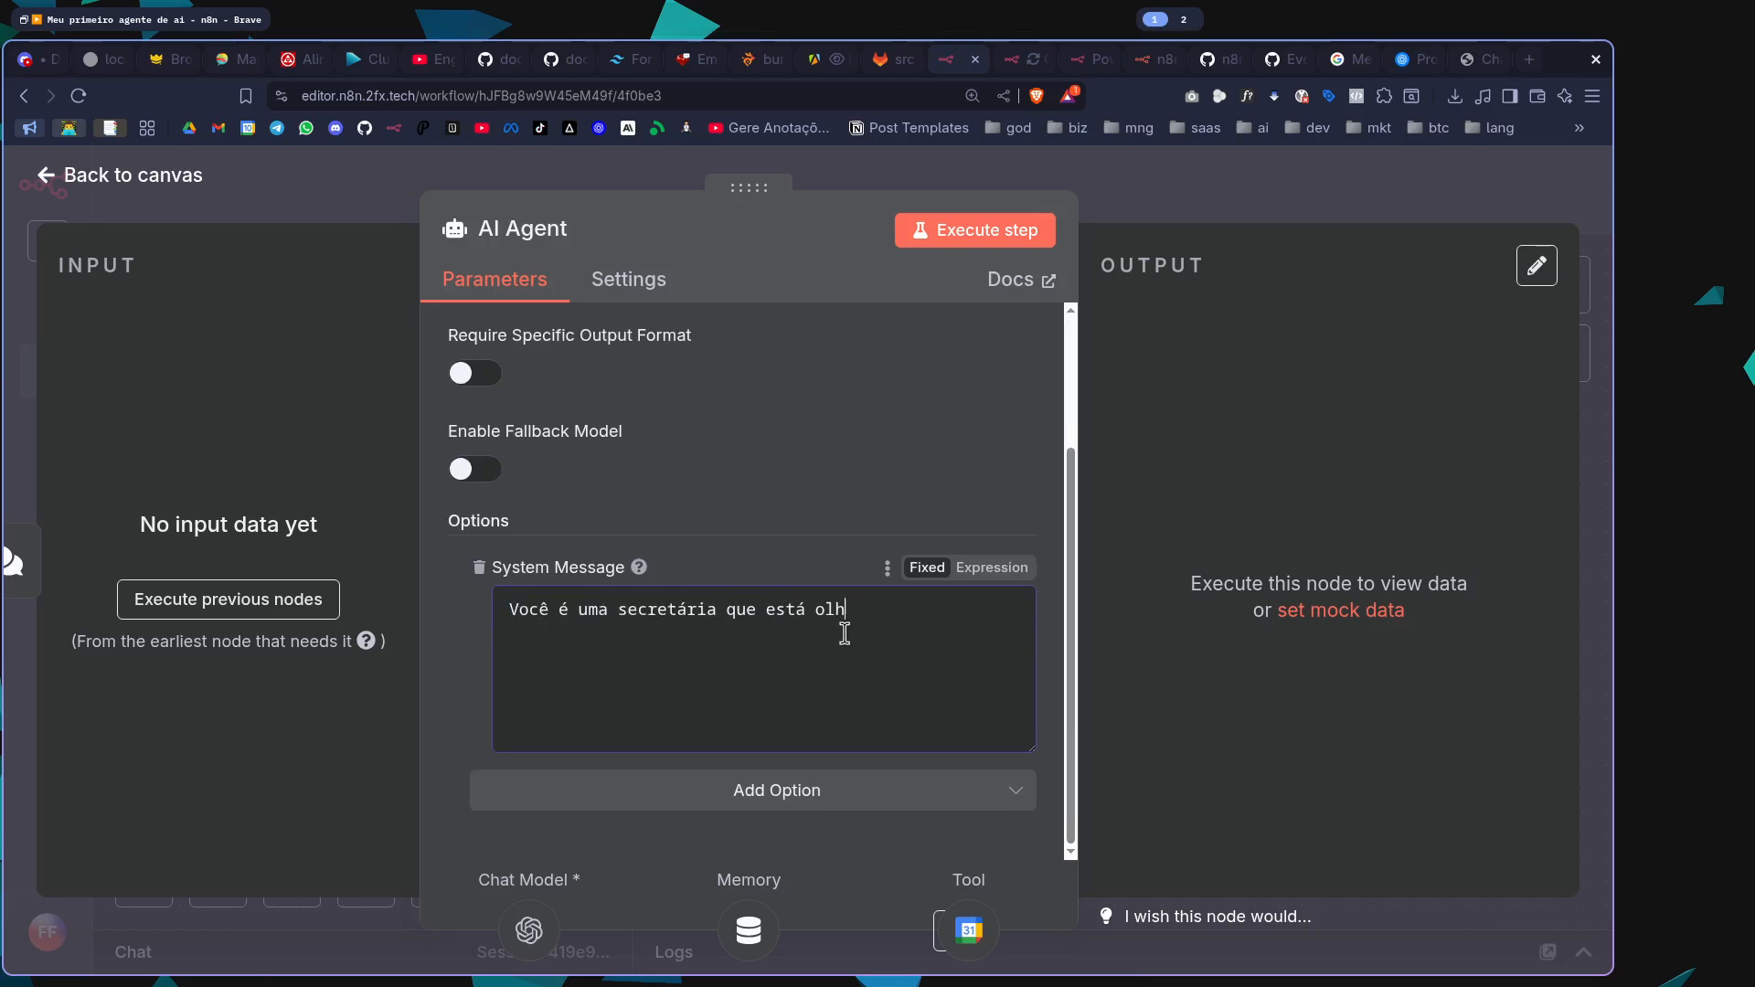
text(ocê é uma secretária que está olhando meu calendário financeiro (contas a pagar).)
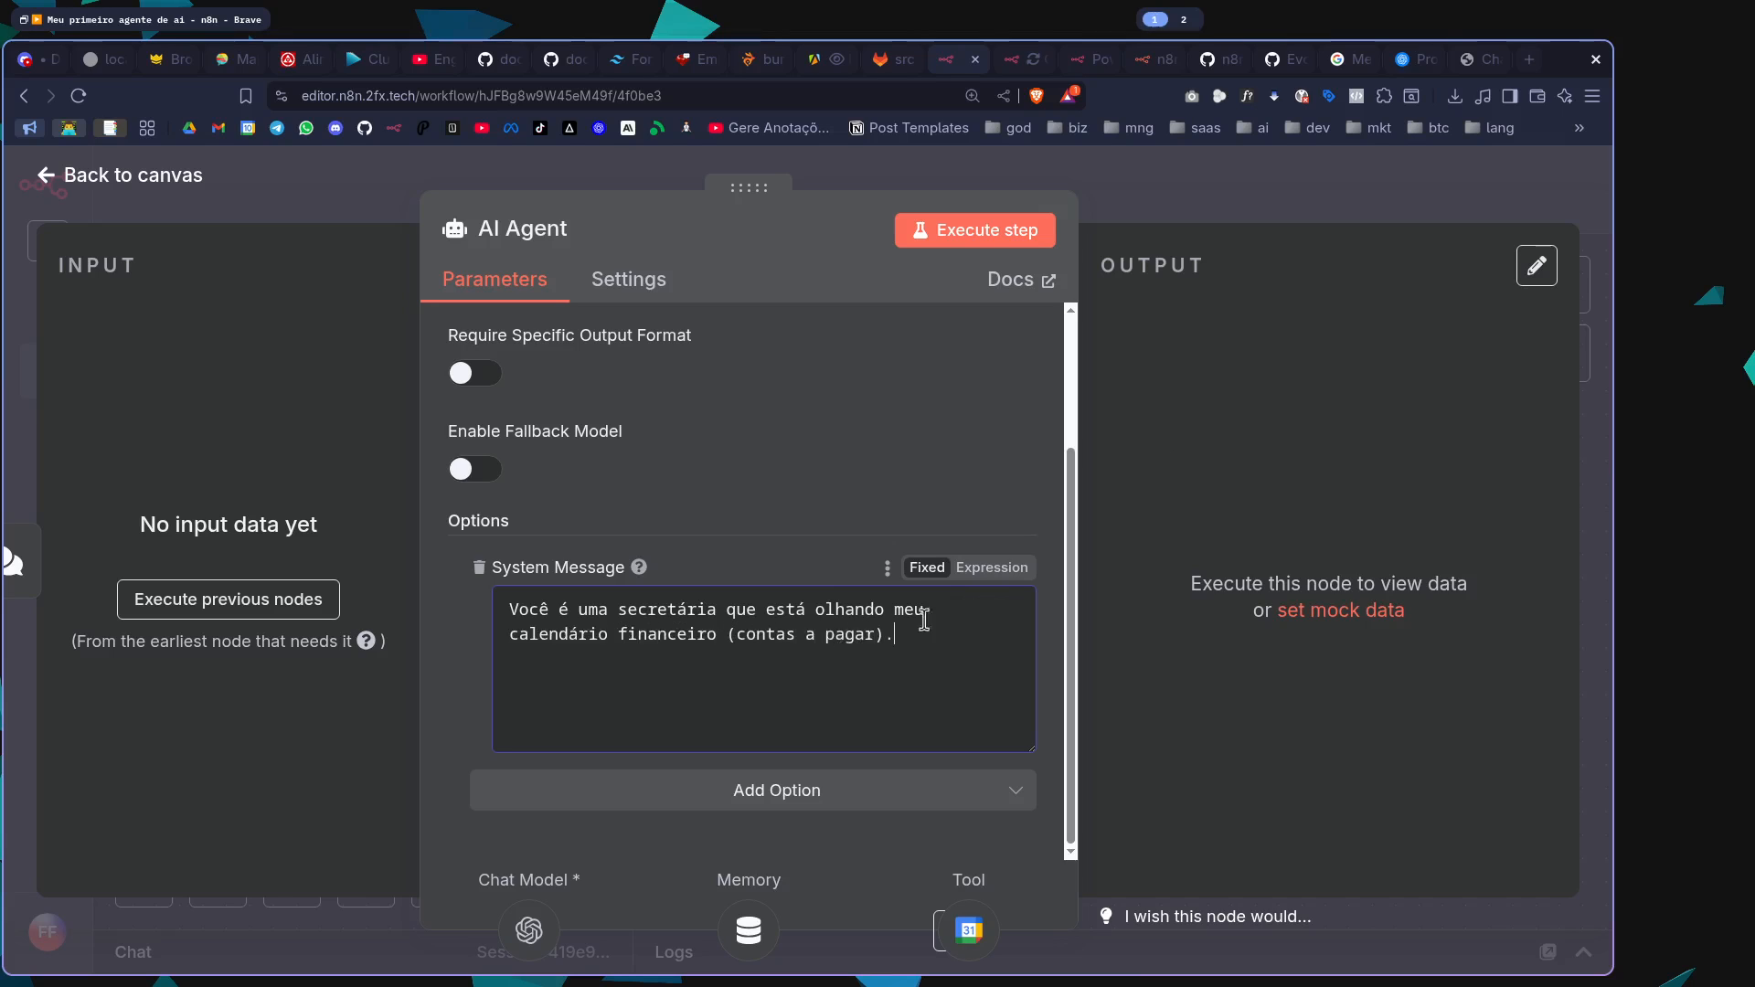
click(1325, 212)
key(ctrl+s)
Open the workflow chat, enlarge it slightly and ask "Quais são as contas a pagar de hoje?"
key(c)
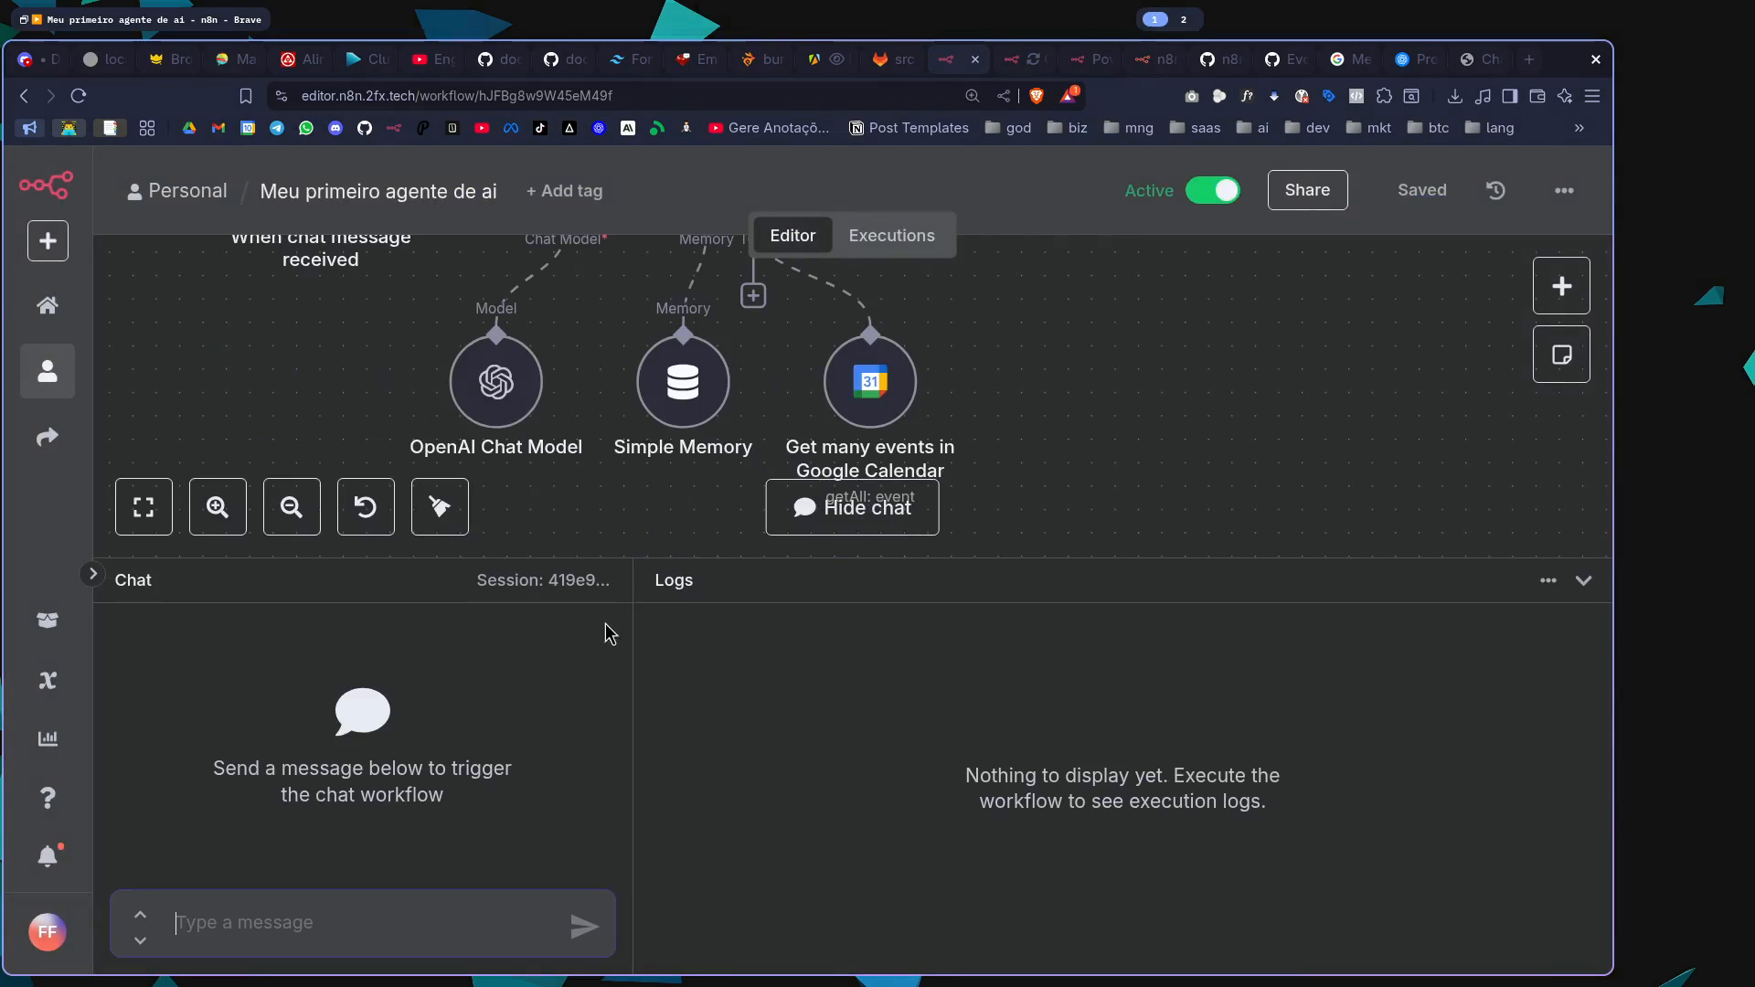
drag(586, 558, 586, 538)
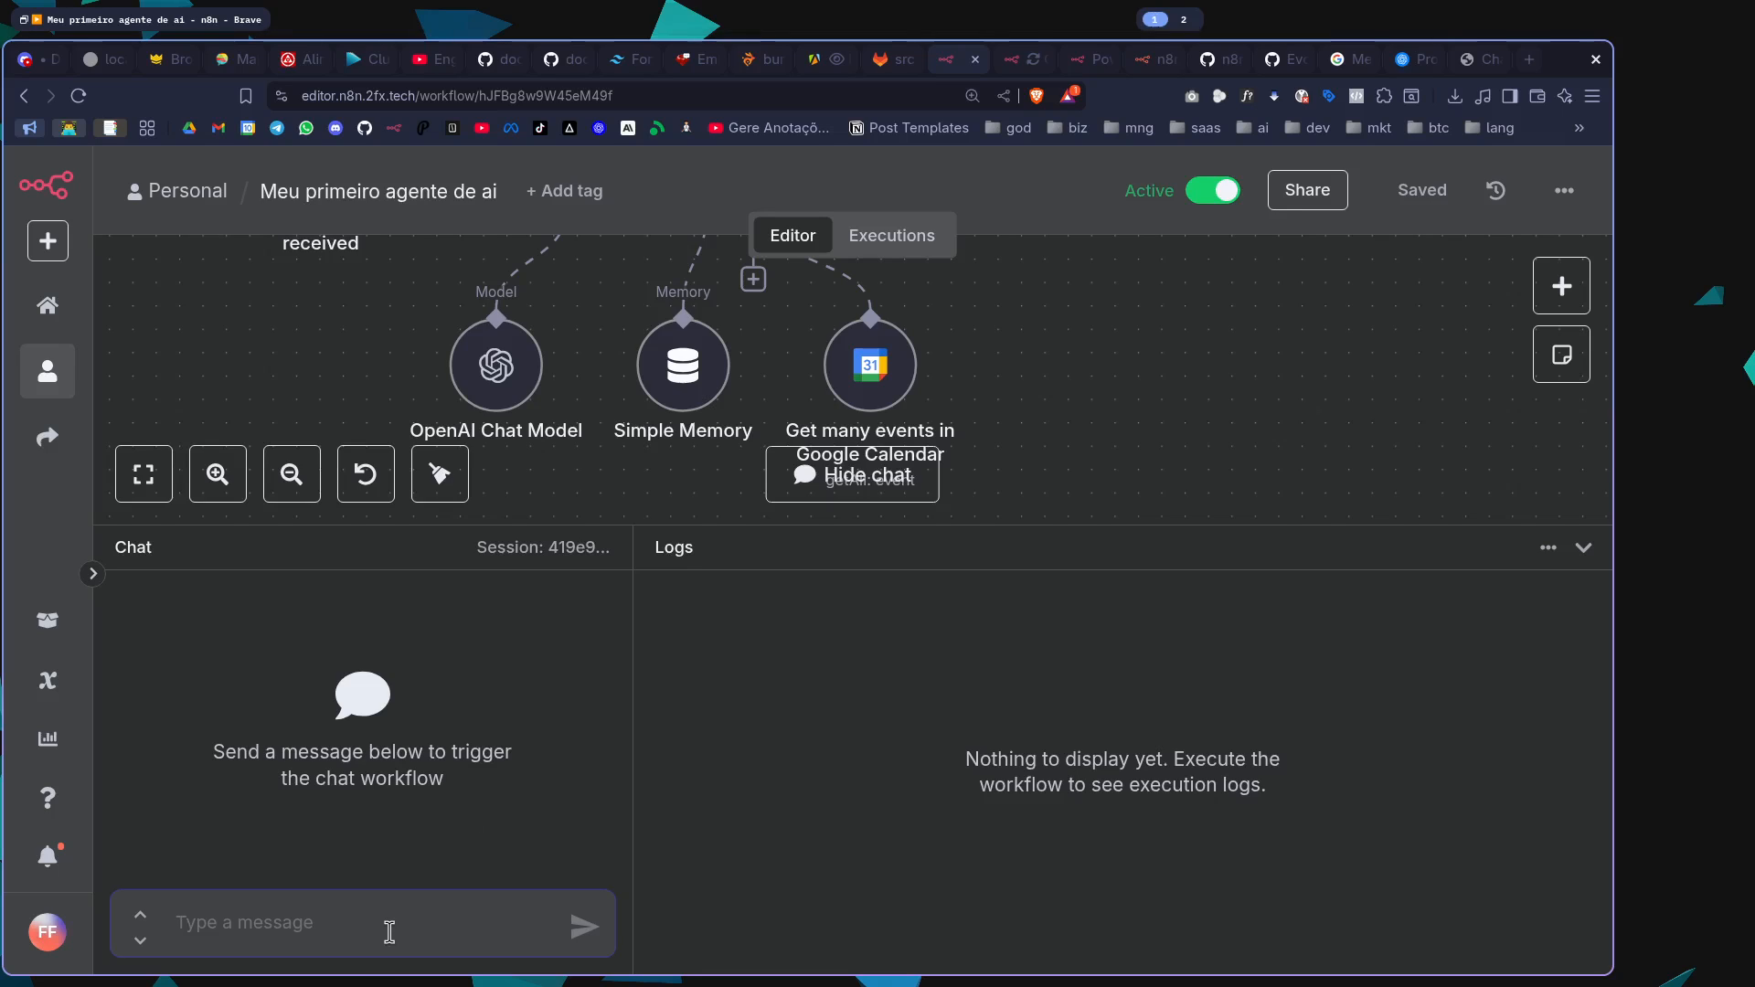
text(Quais são as contas a p)
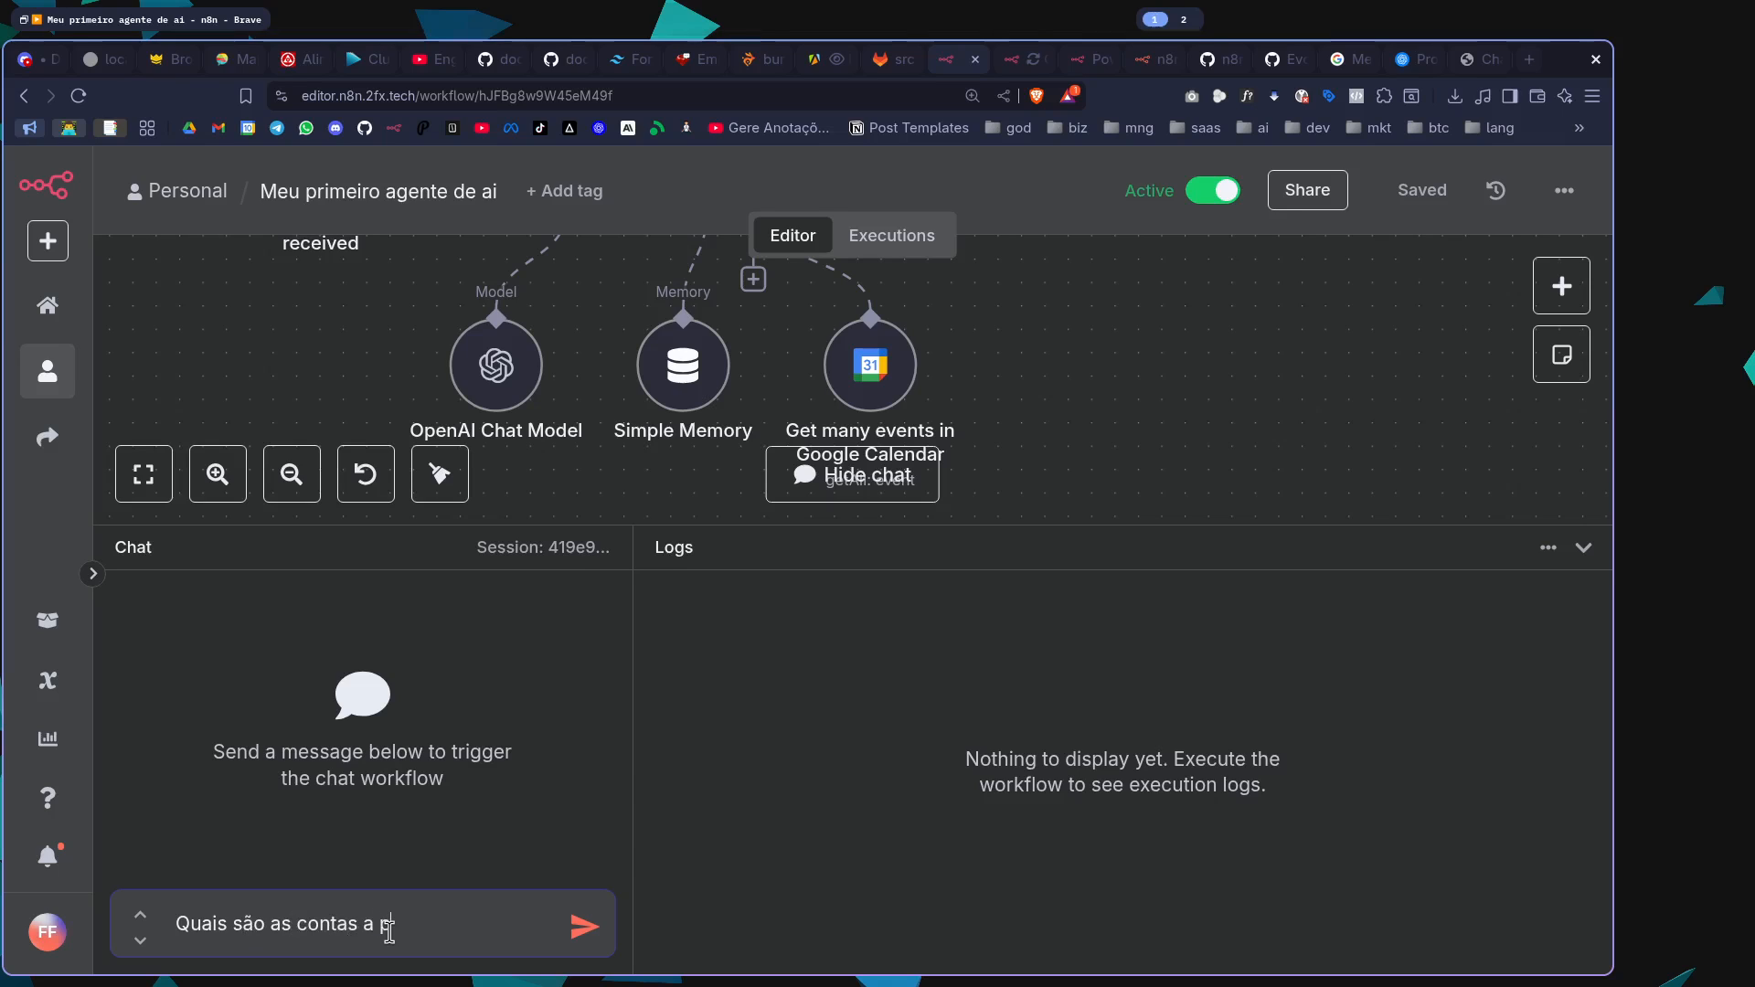
text(agar de hoje?)
key(Return)
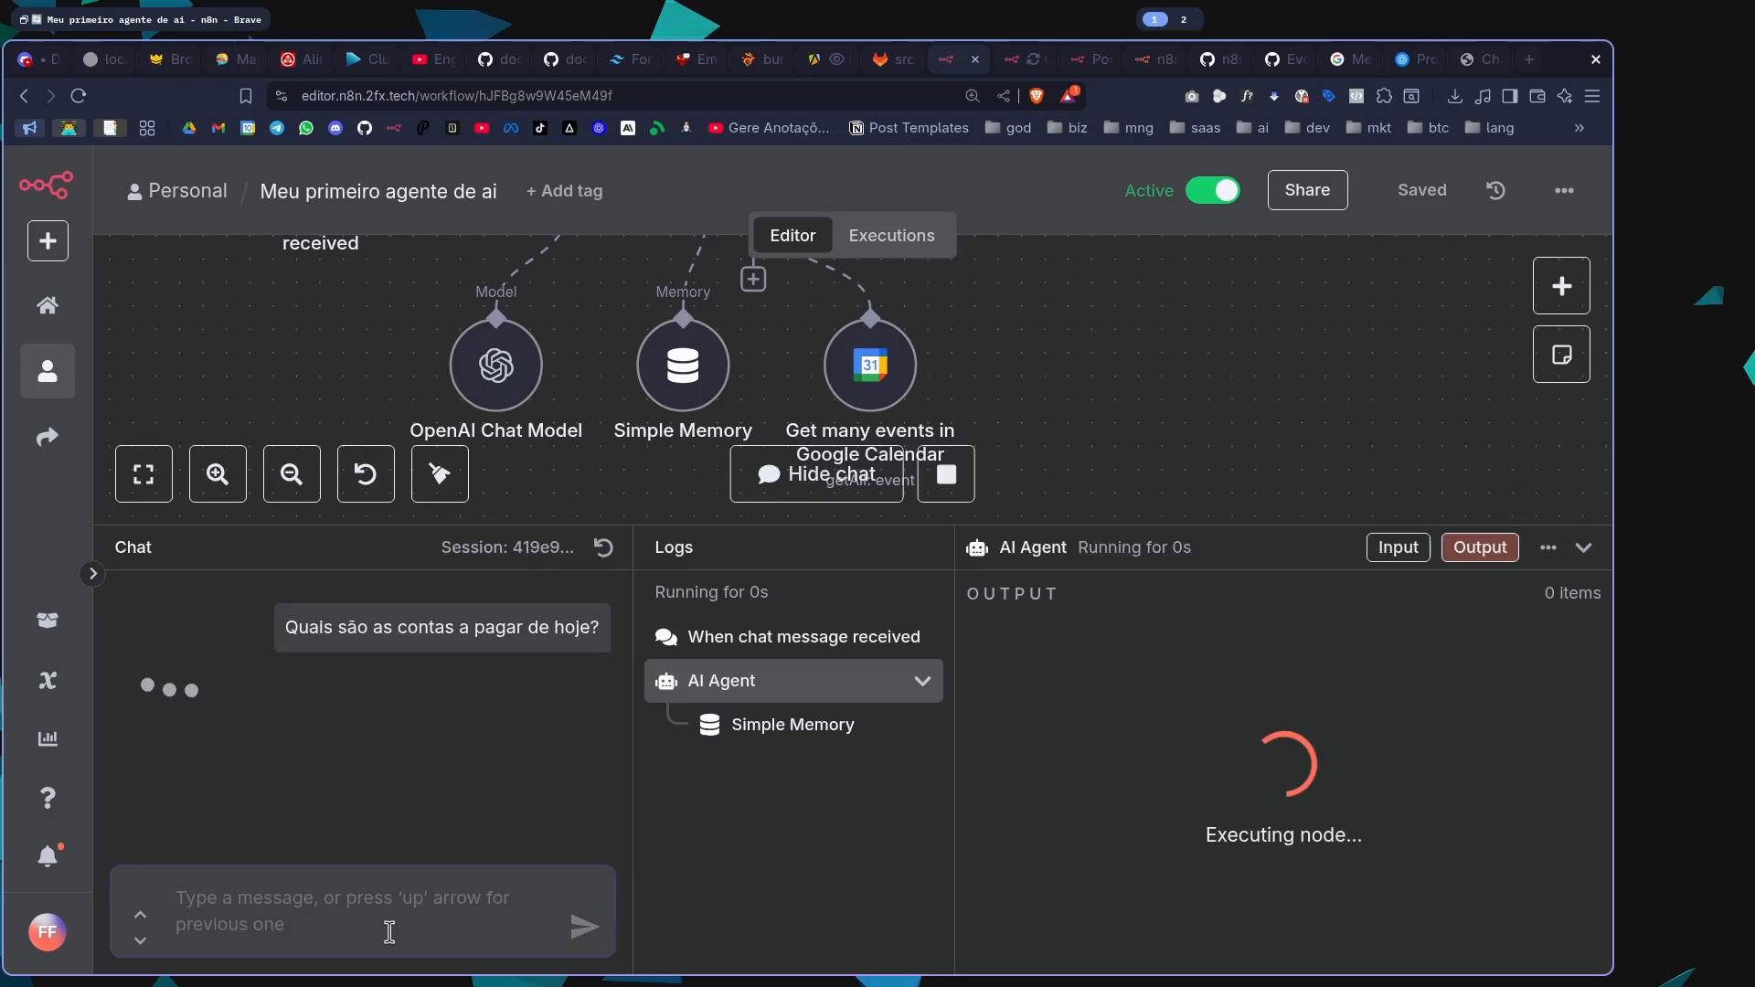
scroll(1313, 372, up, 1)
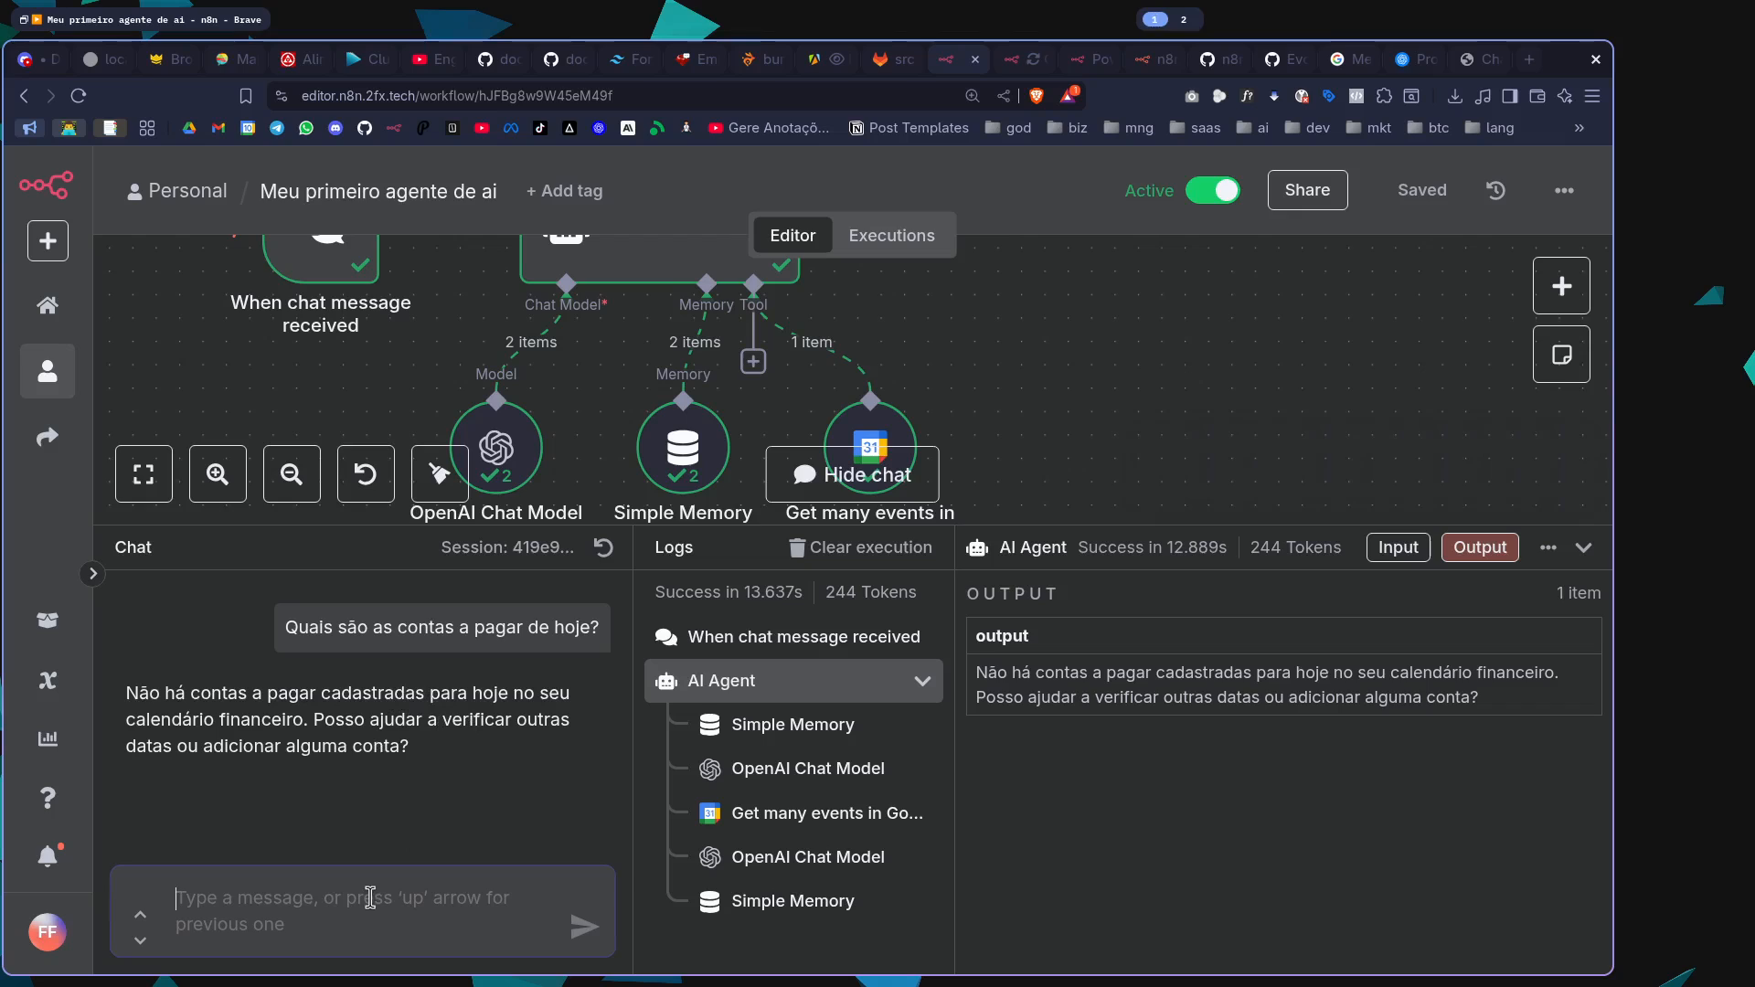
Send the follow-up chat message "Olha verifique na proxima semana"
text(Ol)
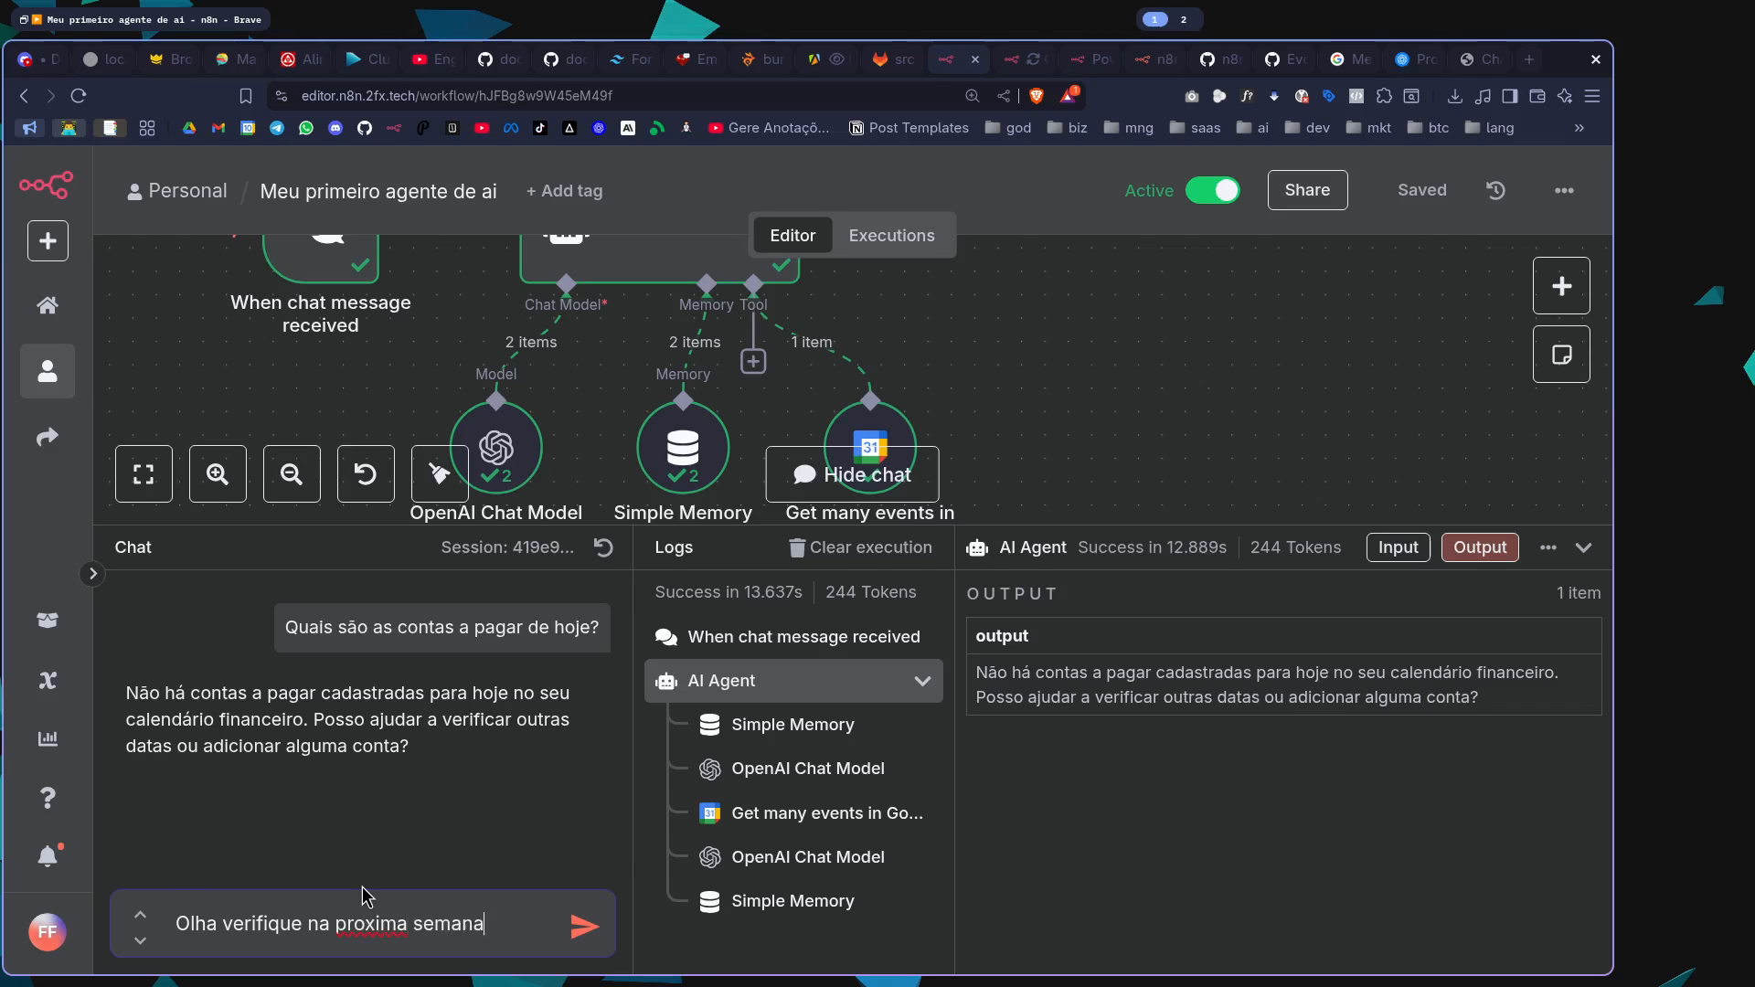
text(ha verifique na proxima semana)
key(Return)
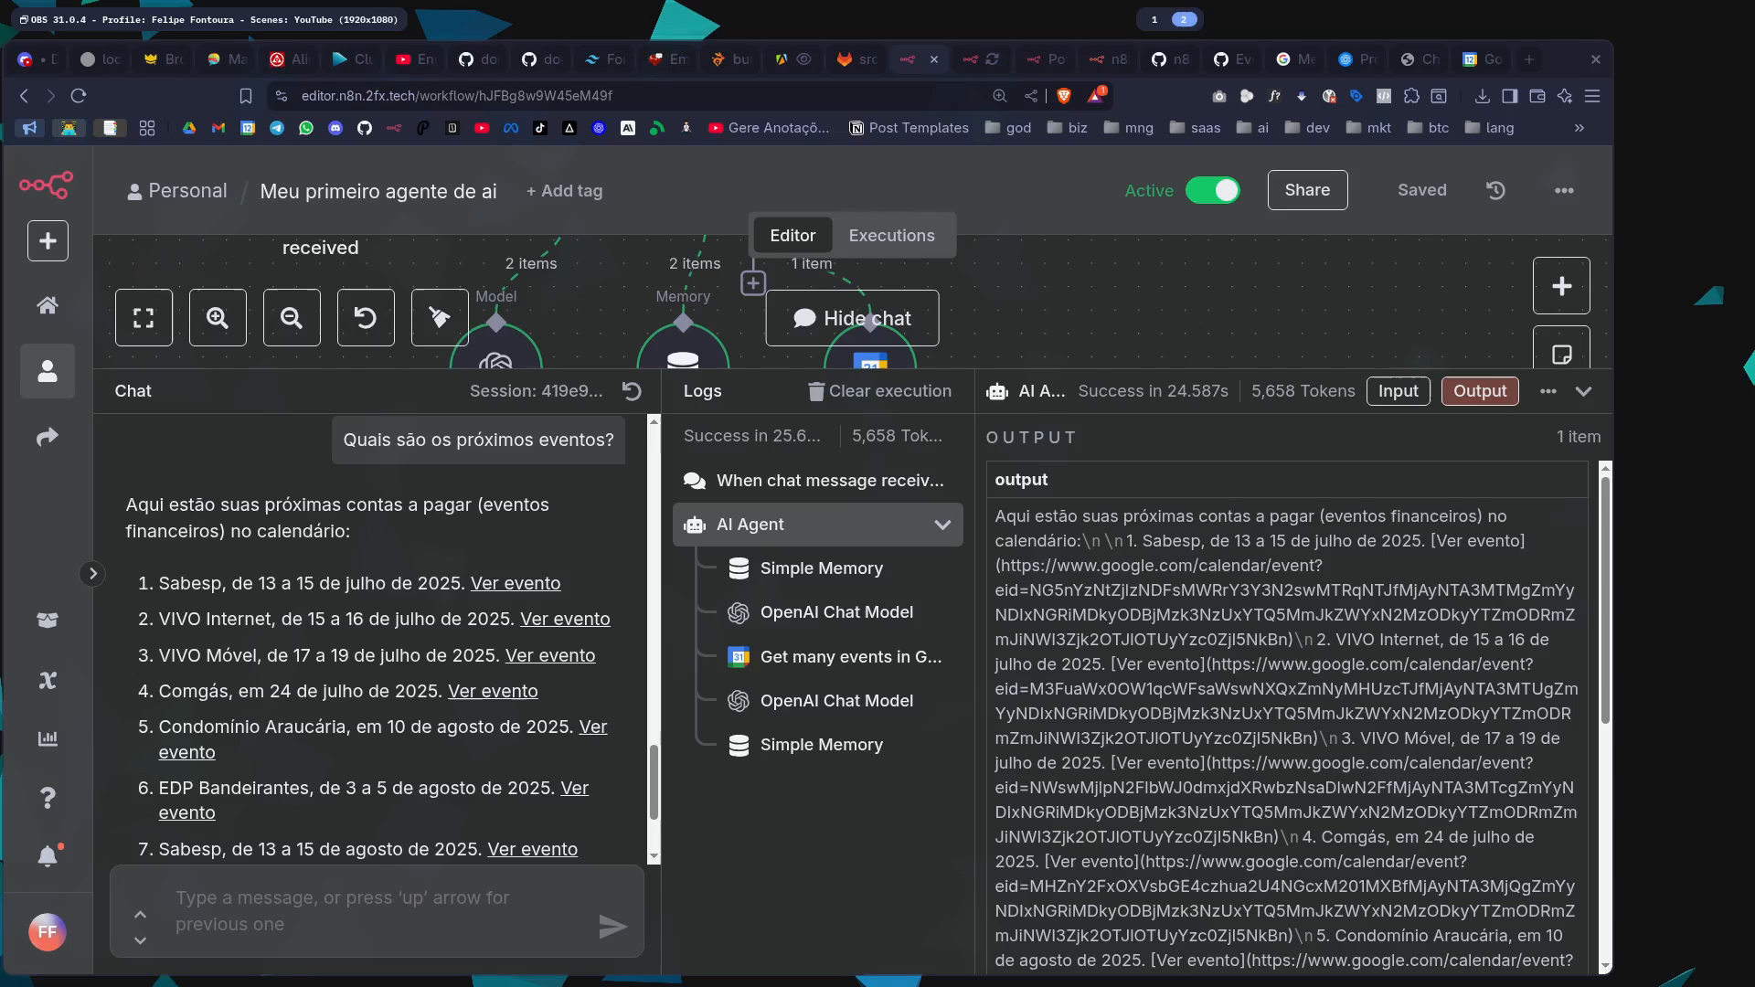
Review the upcoming bills and their dates listed in the agent's answer about the next events
scroll(296, 528, down, 2)
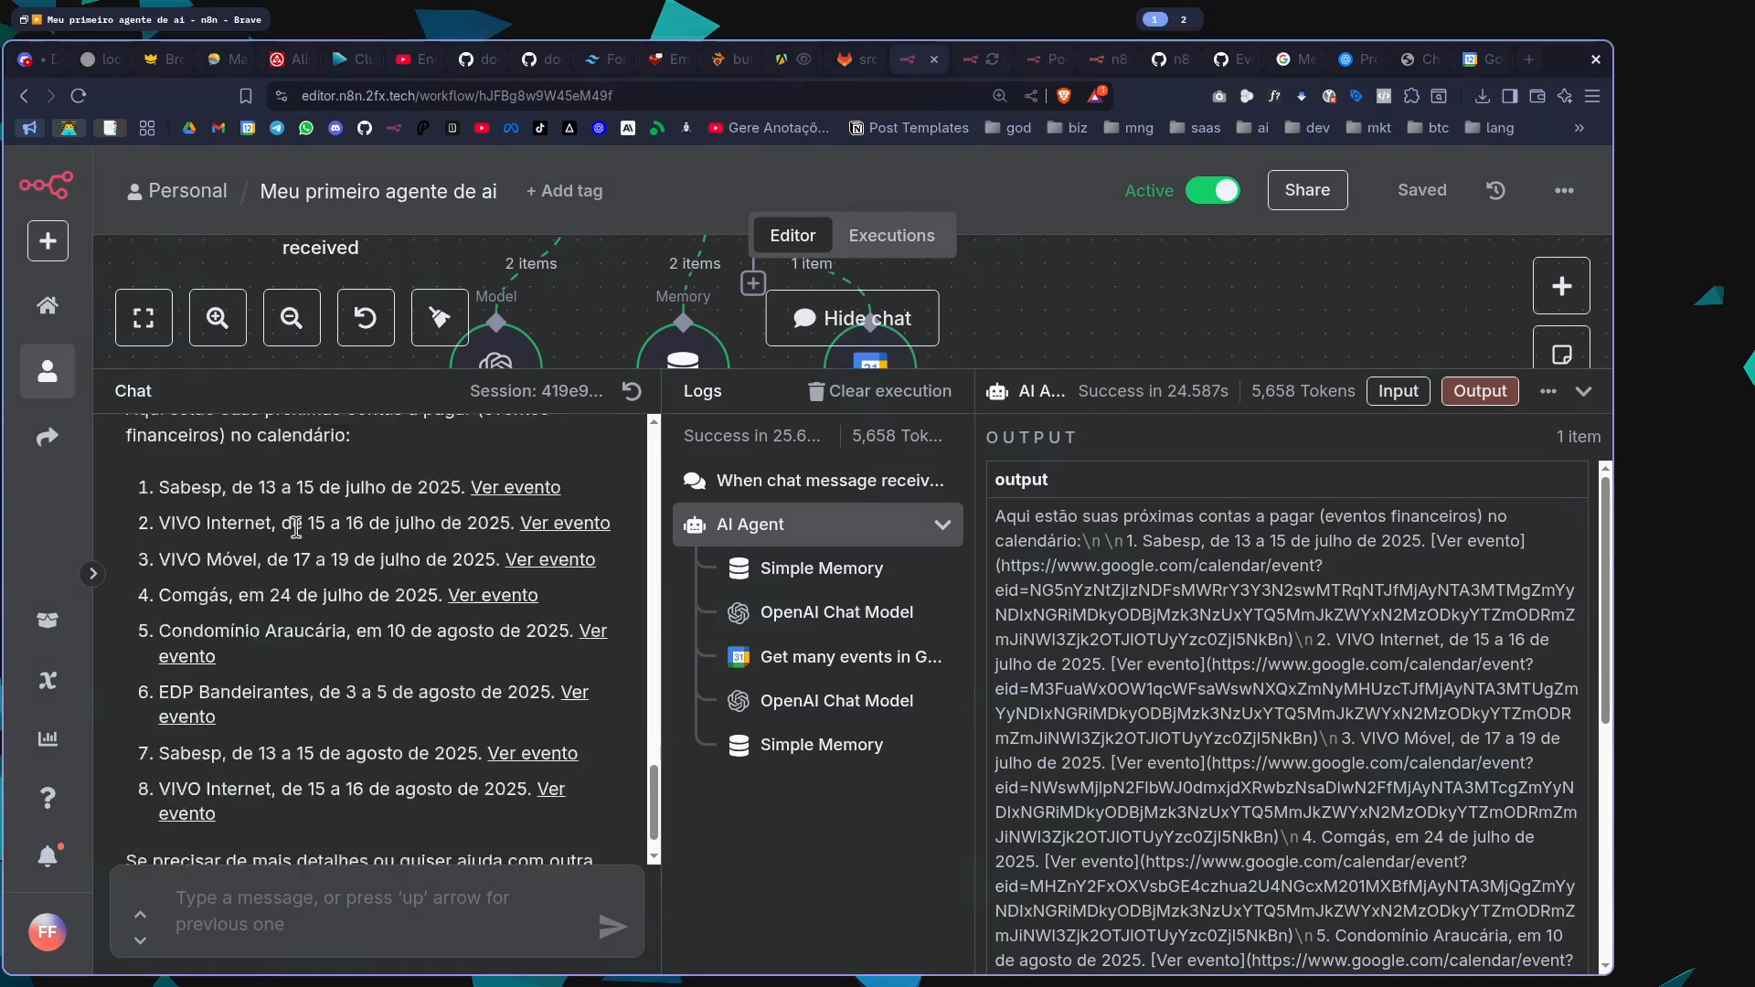
scroll(295, 528, up, 2)
drag(262, 596, 345, 595)
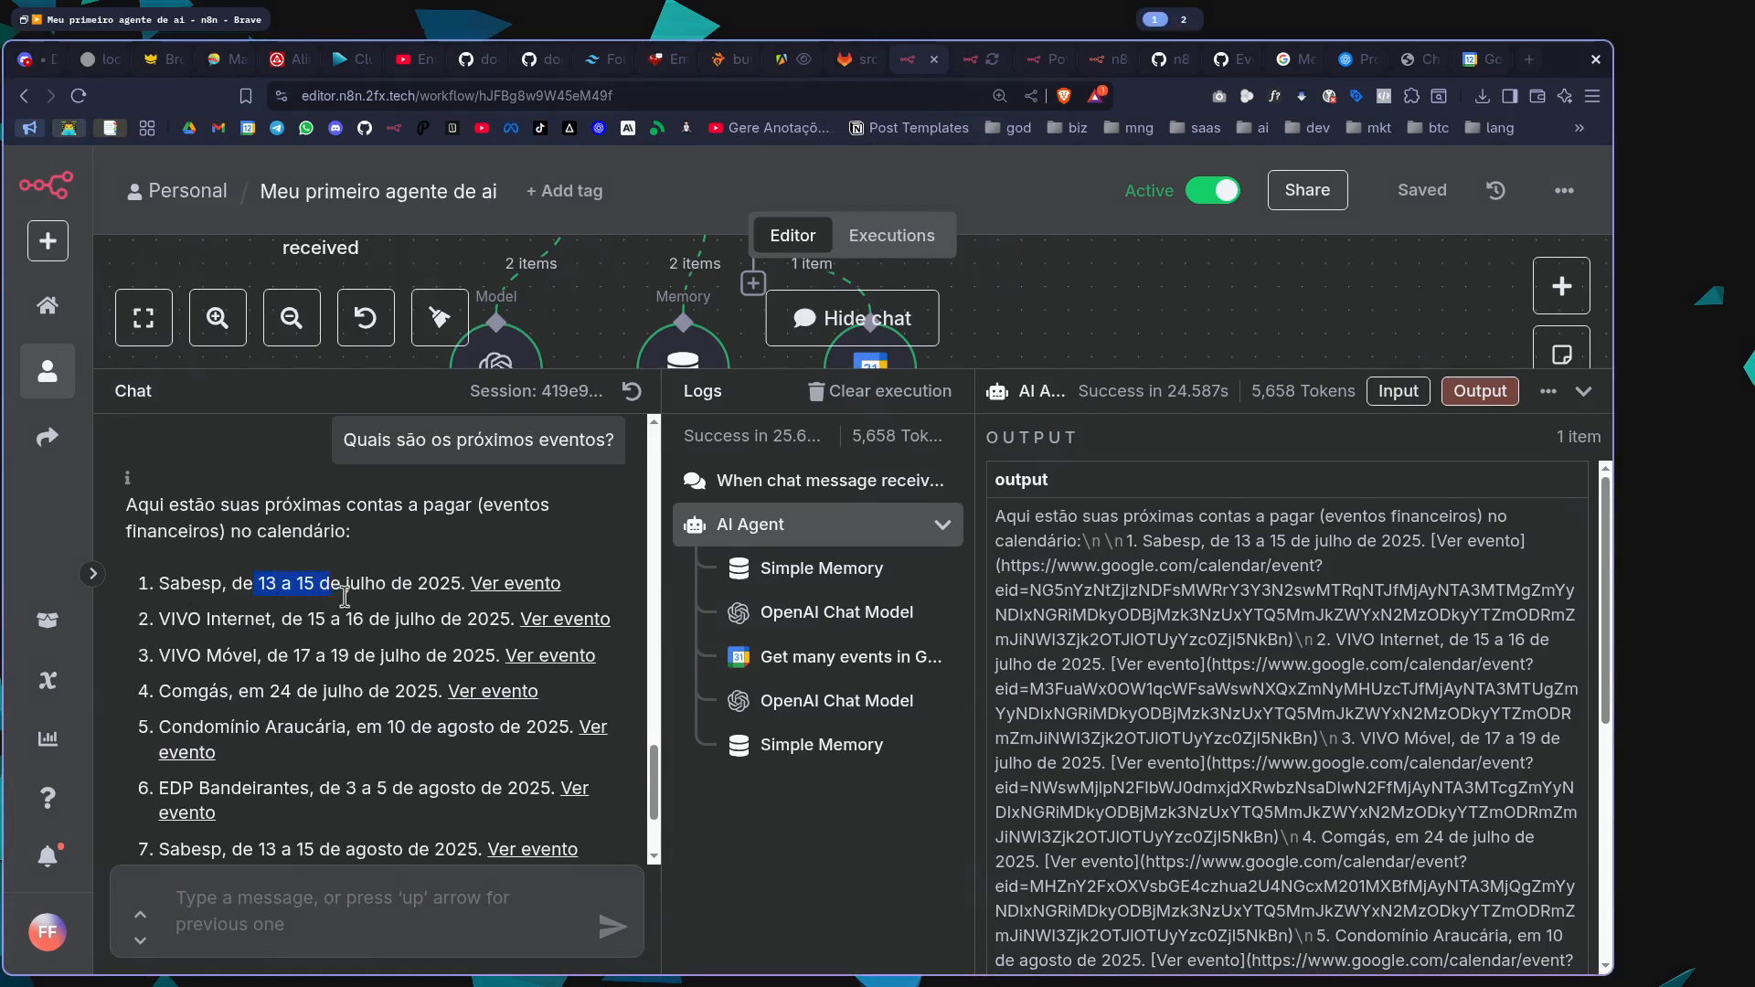
drag(207, 620, 323, 644)
drag(199, 692, 405, 729)
scroll(402, 736, down, 3)
drag(211, 629, 337, 658)
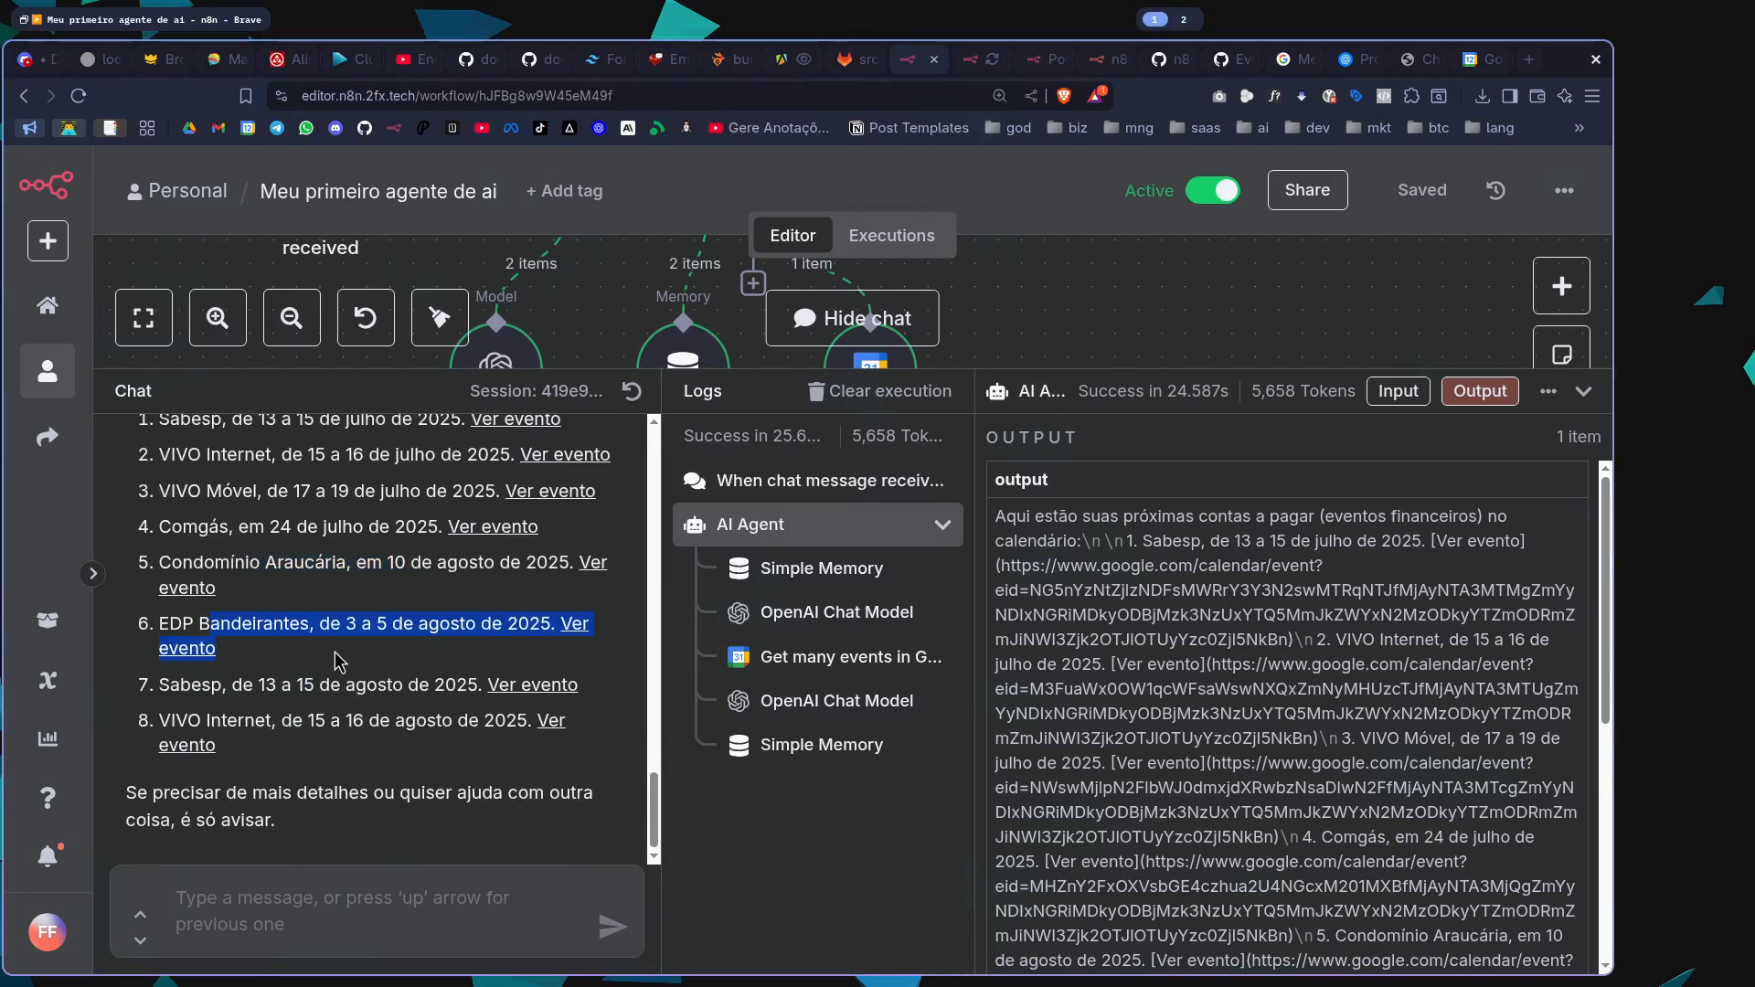
drag(215, 688, 464, 744)
click(397, 701)
scroll(398, 702, up, 3)
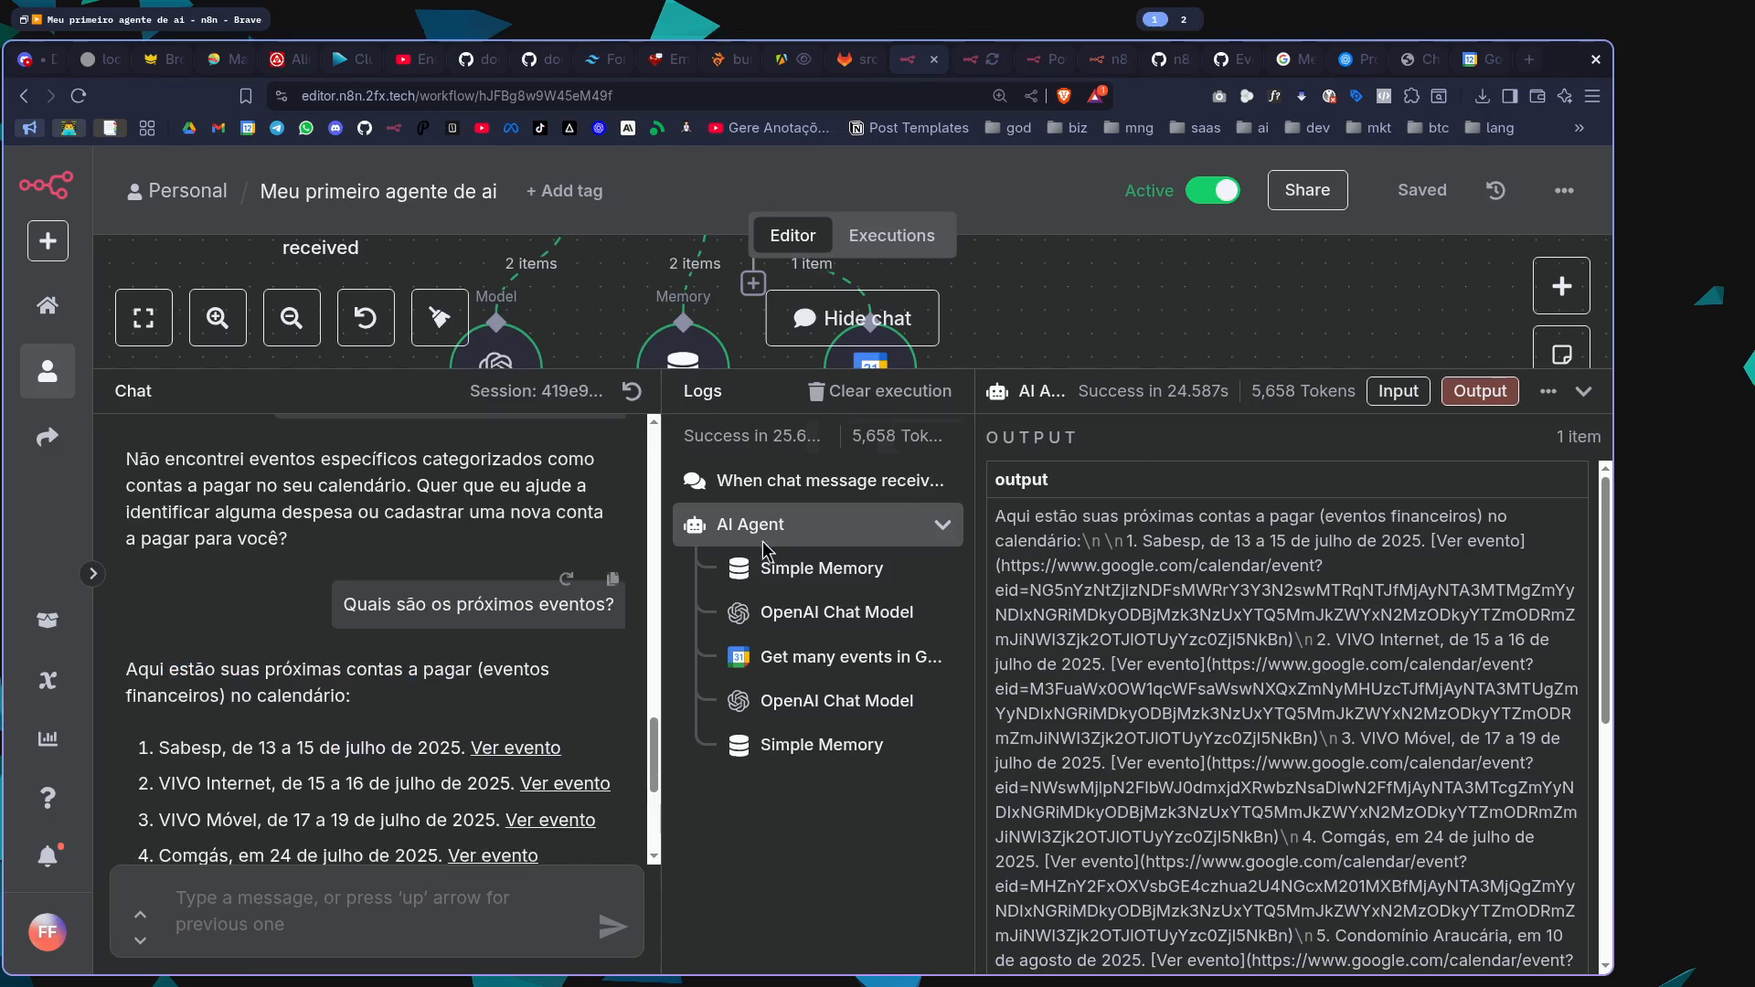
Collapse the chat, delete the Google Calendar tool from the AI Agent and save the workflow
drag(1094, 387, 1060, 805)
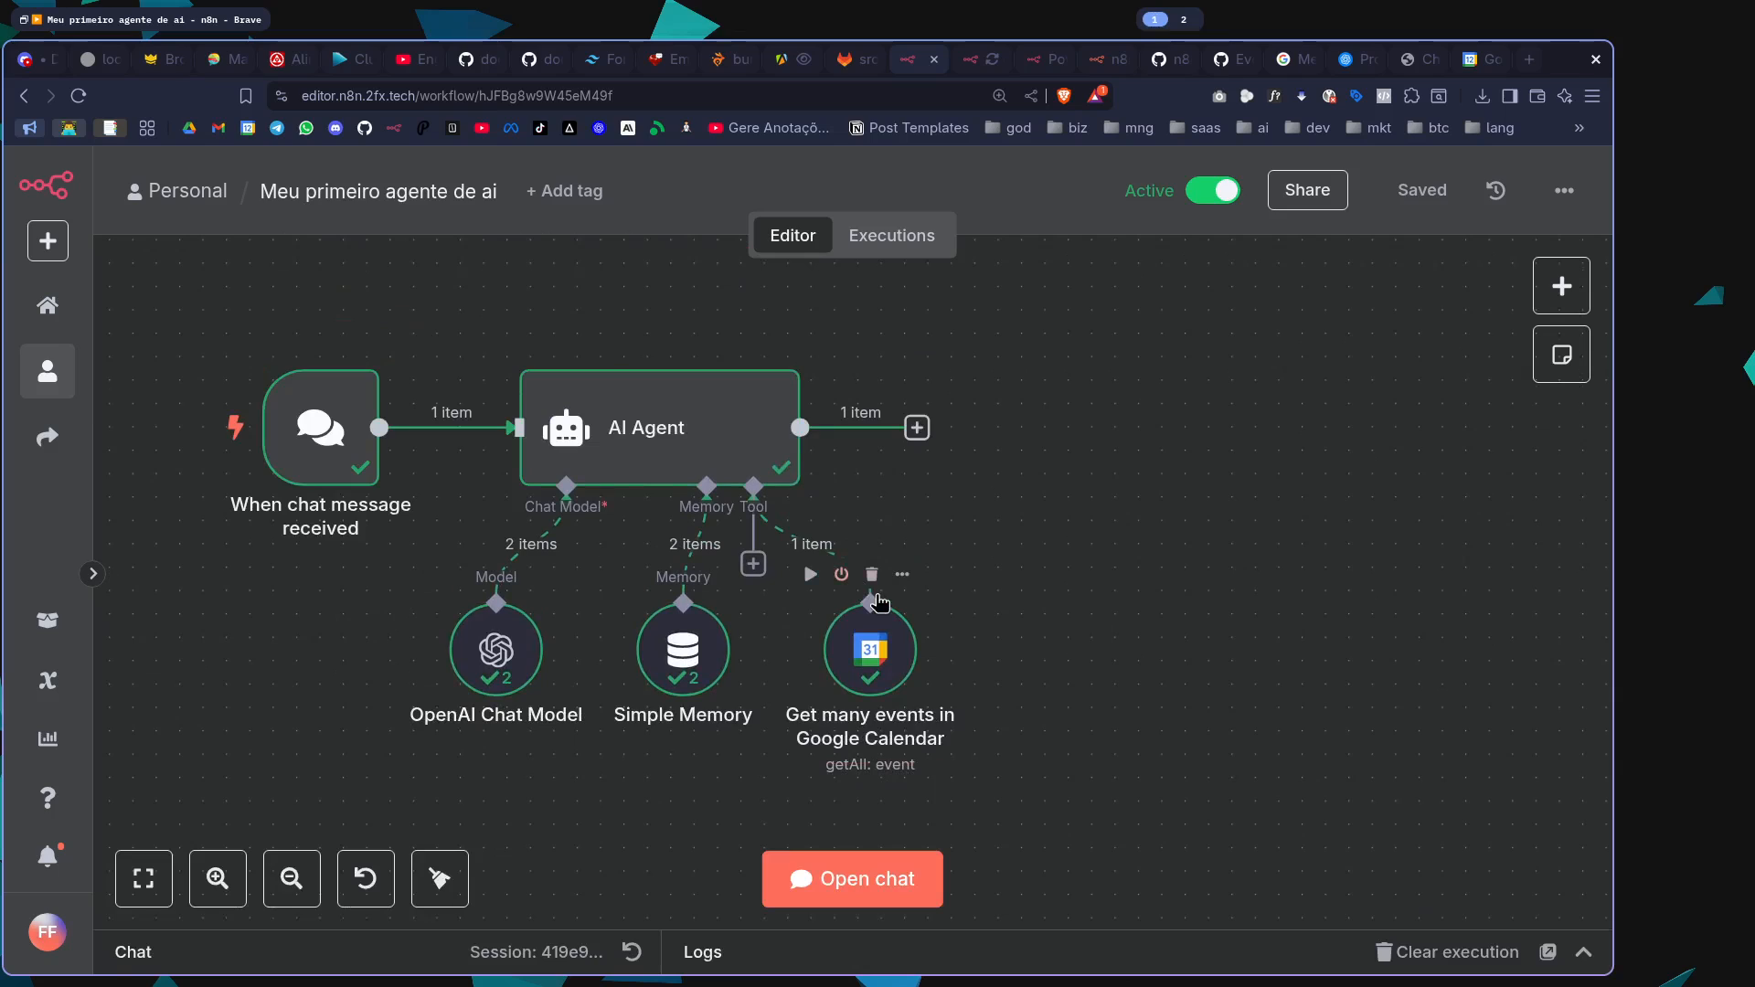
click(872, 588)
click(1421, 190)
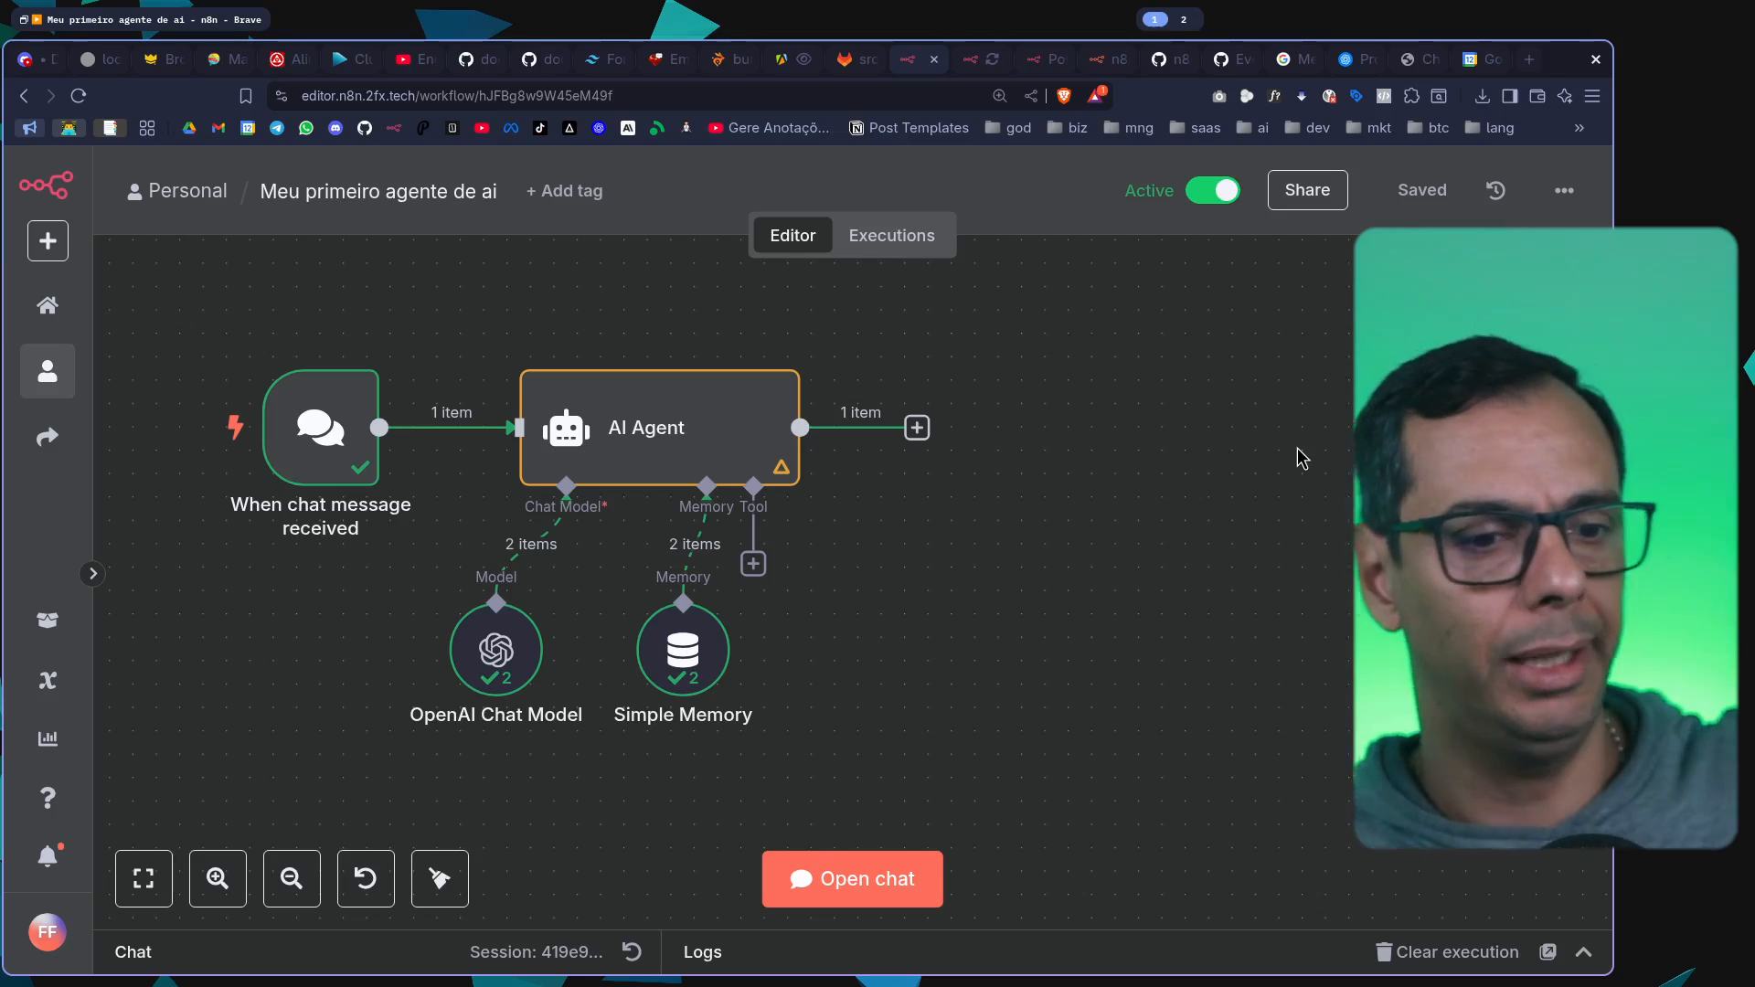
Search the AI Agent's tools for "we", add the Wikipedia tool and save the workflow
click(753, 564)
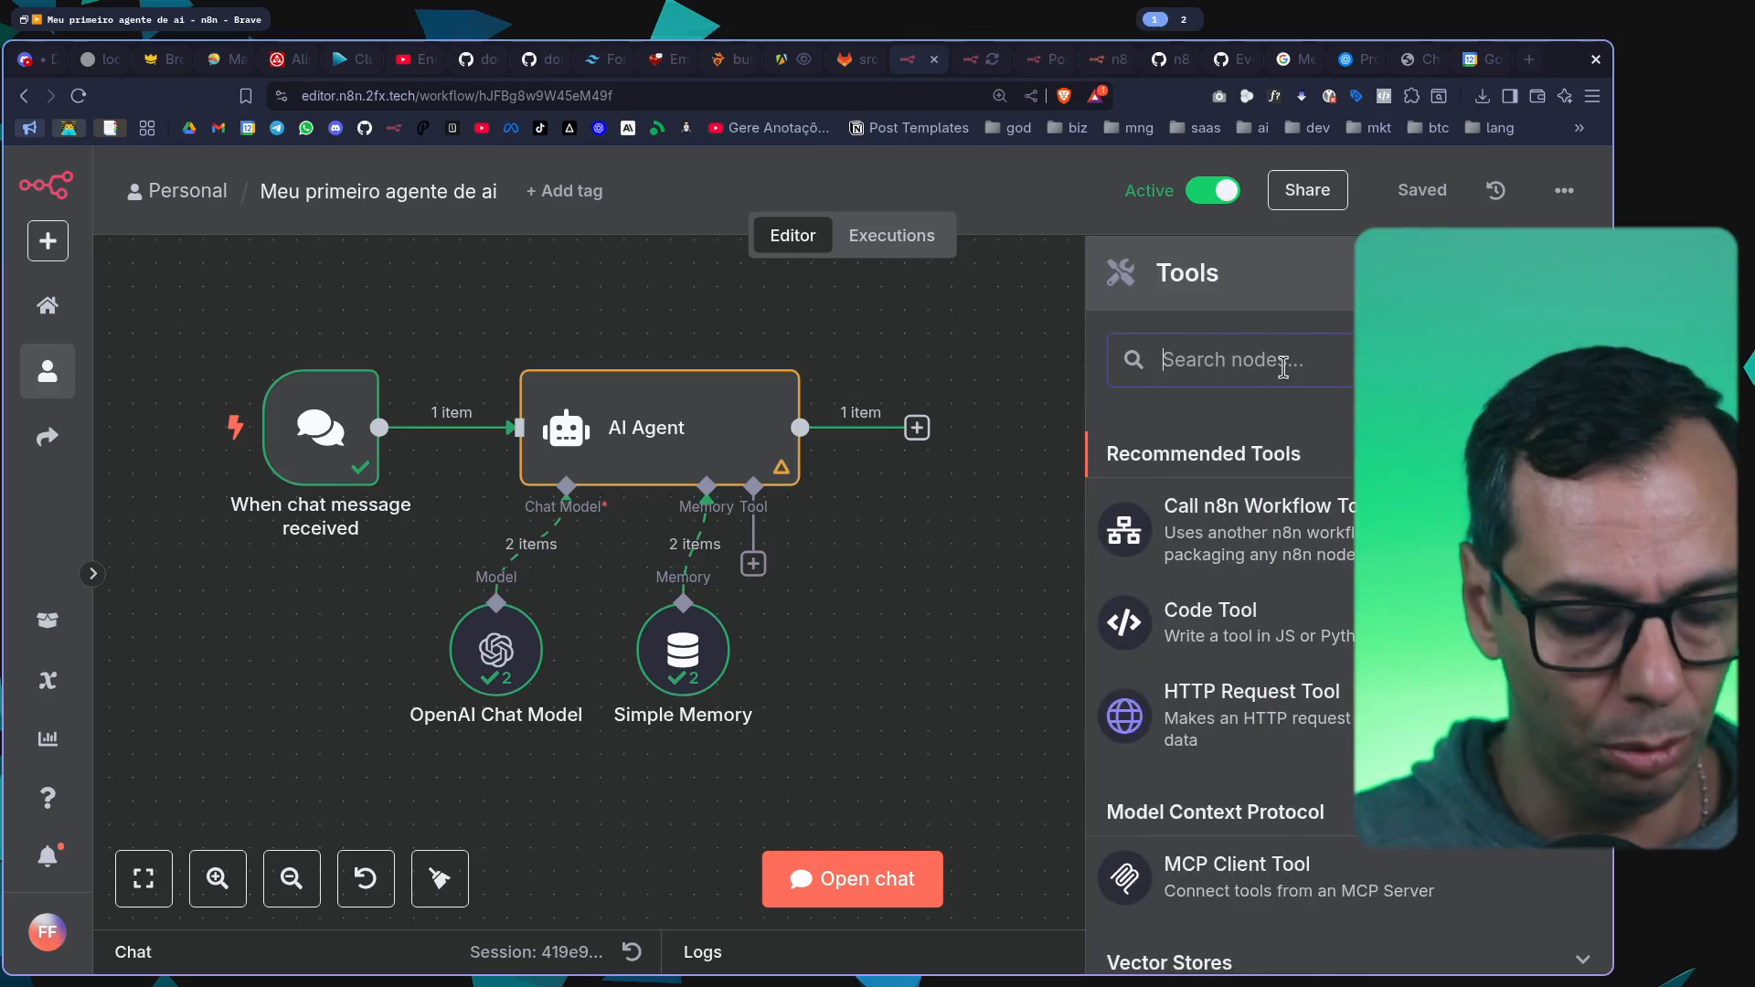
text(ww)
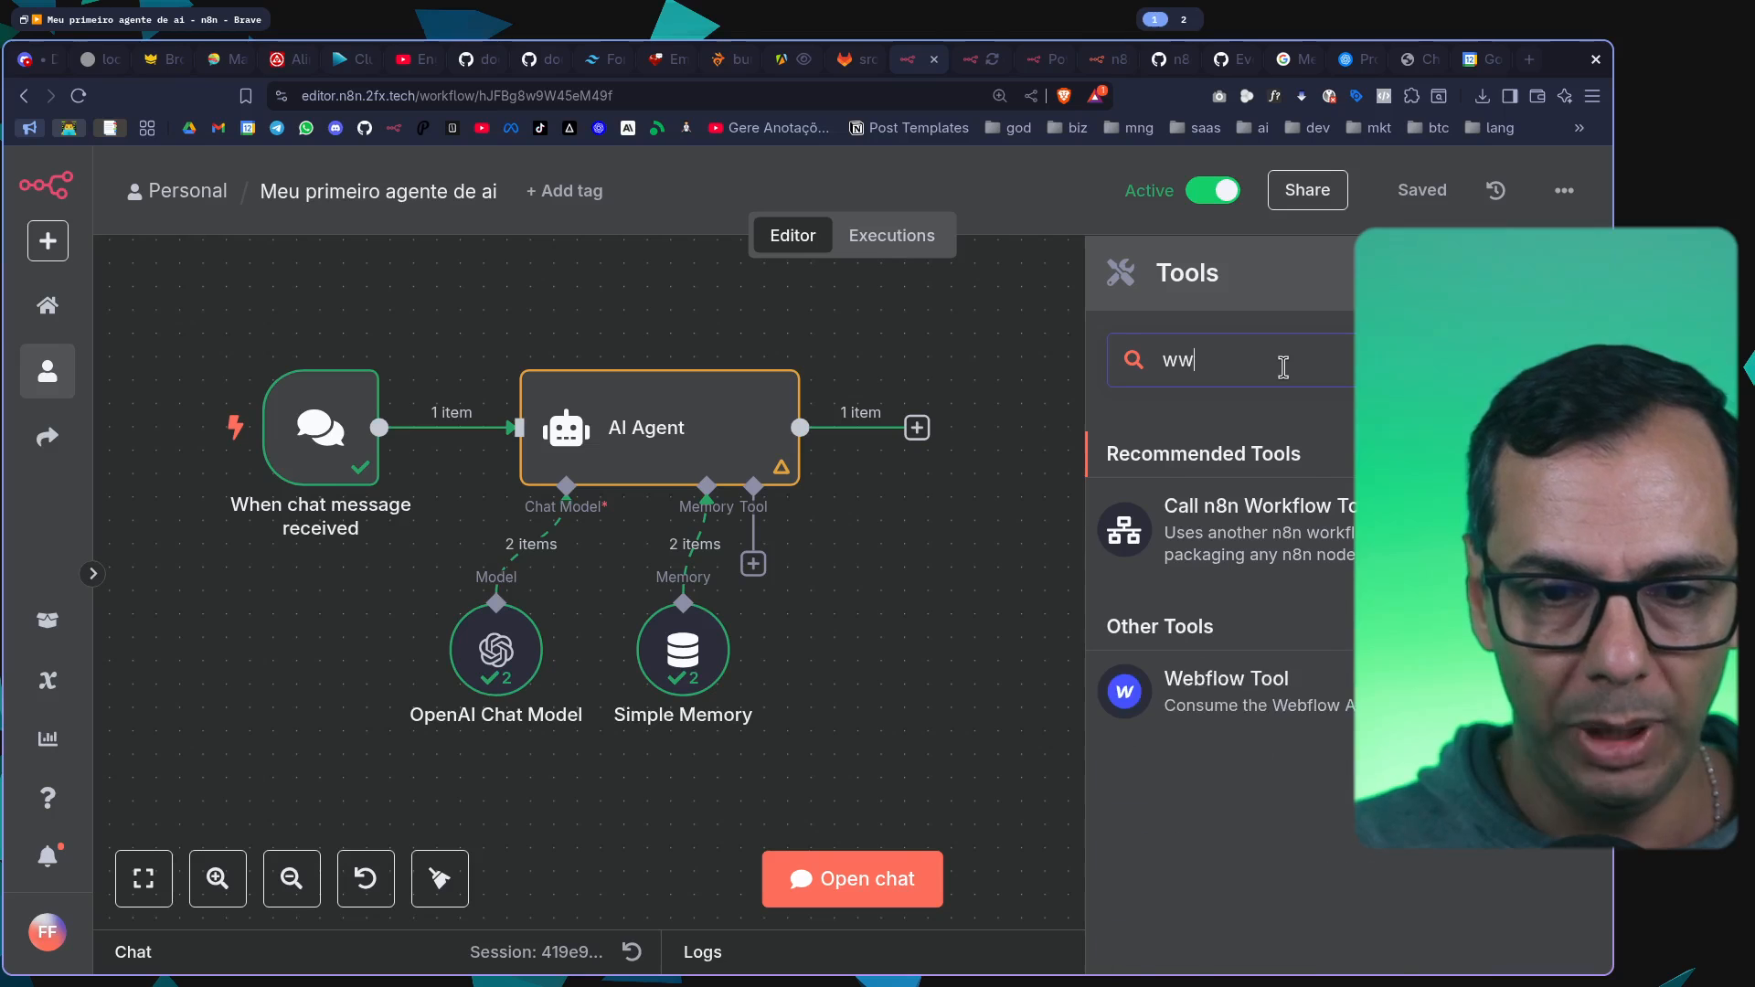
key(BackSpace)
text(ek)
key(BackSpace)
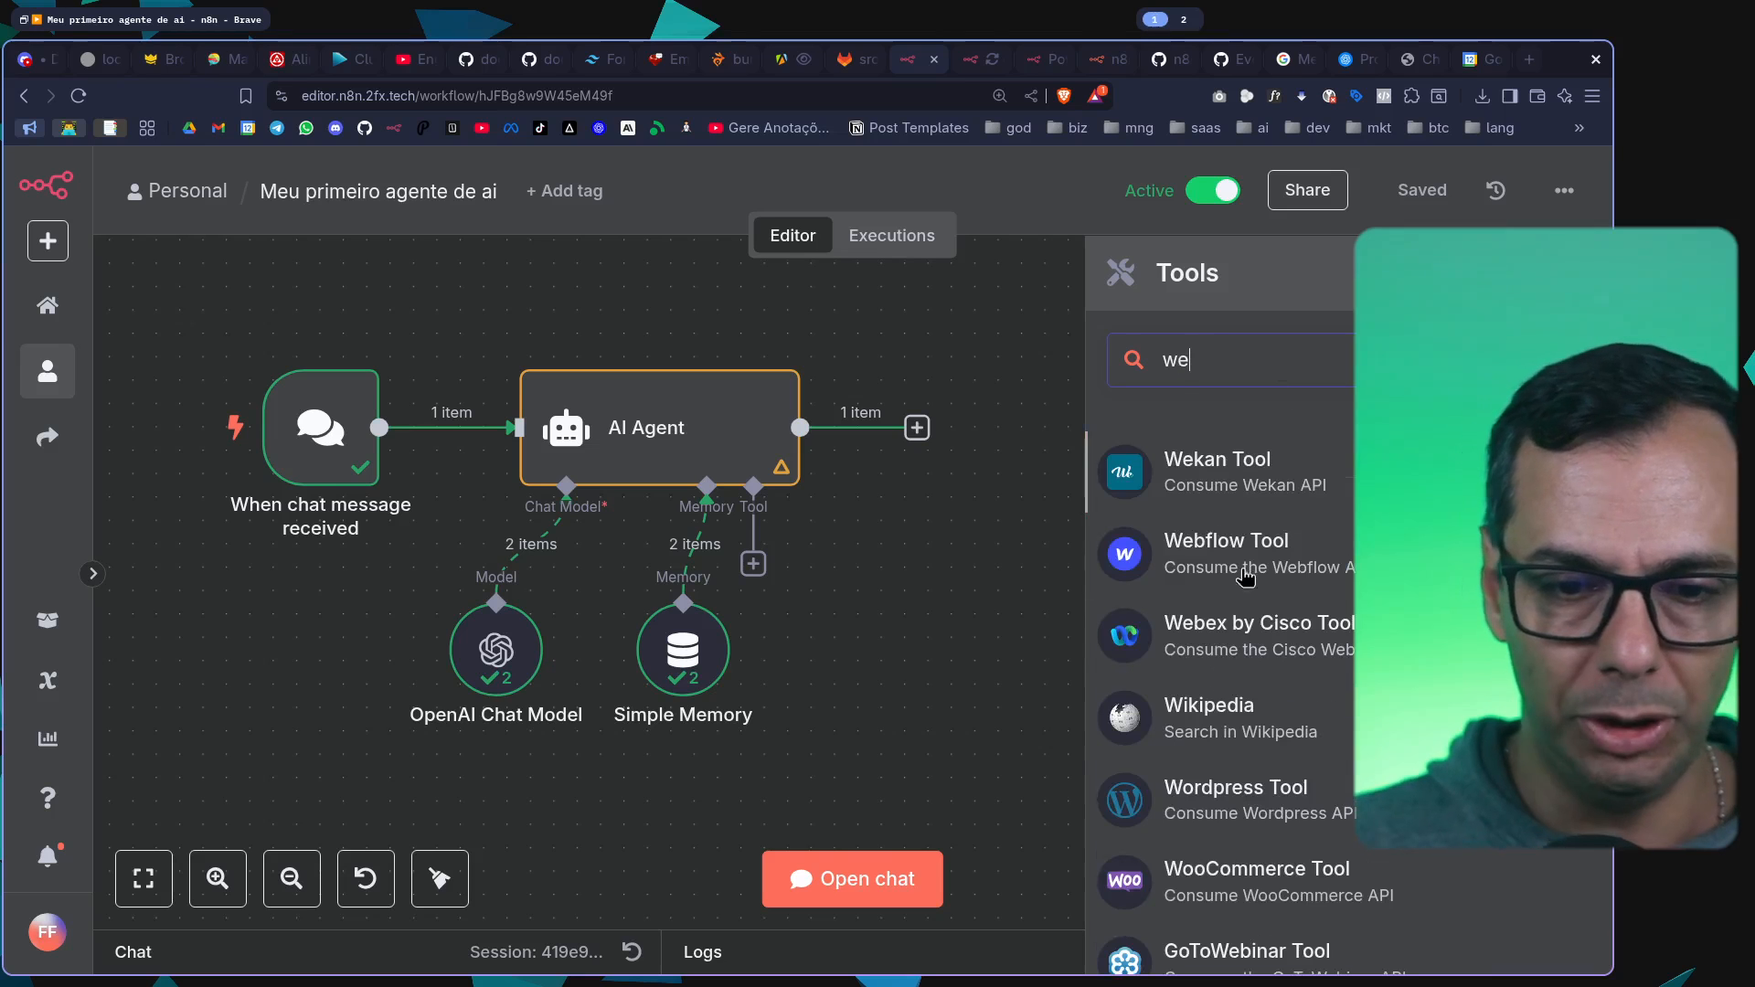
click(1248, 733)
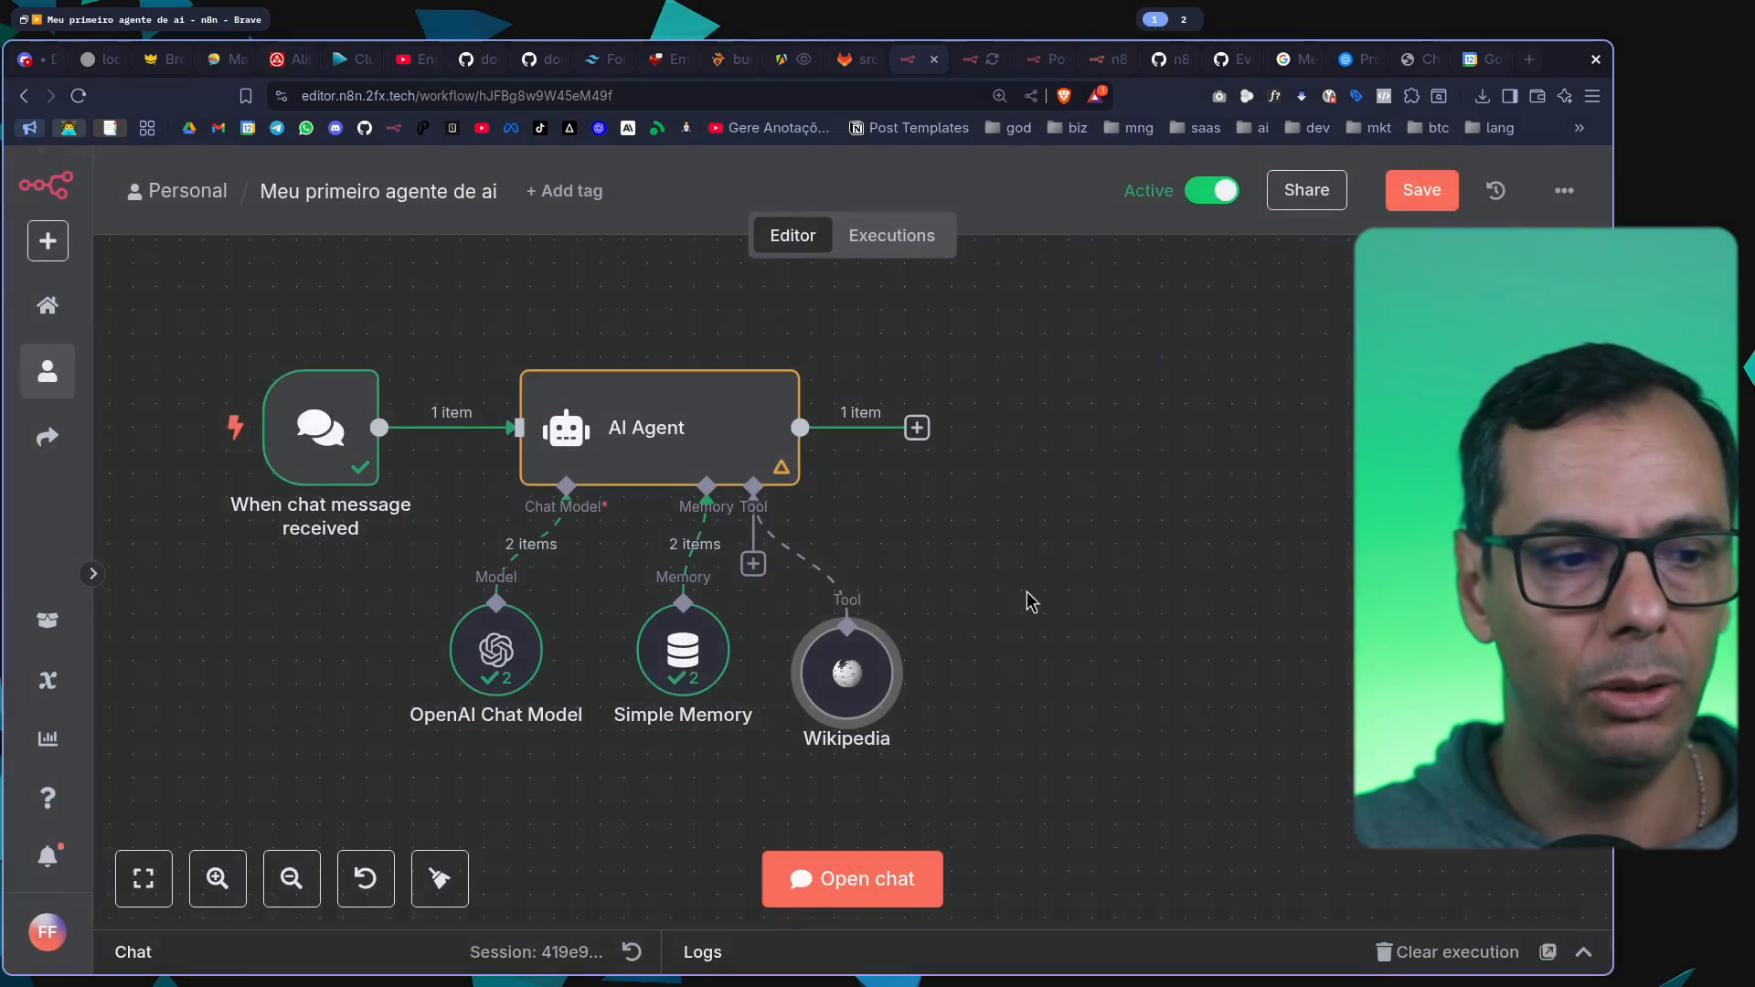
click(1242, 212)
key(ctrl+s)
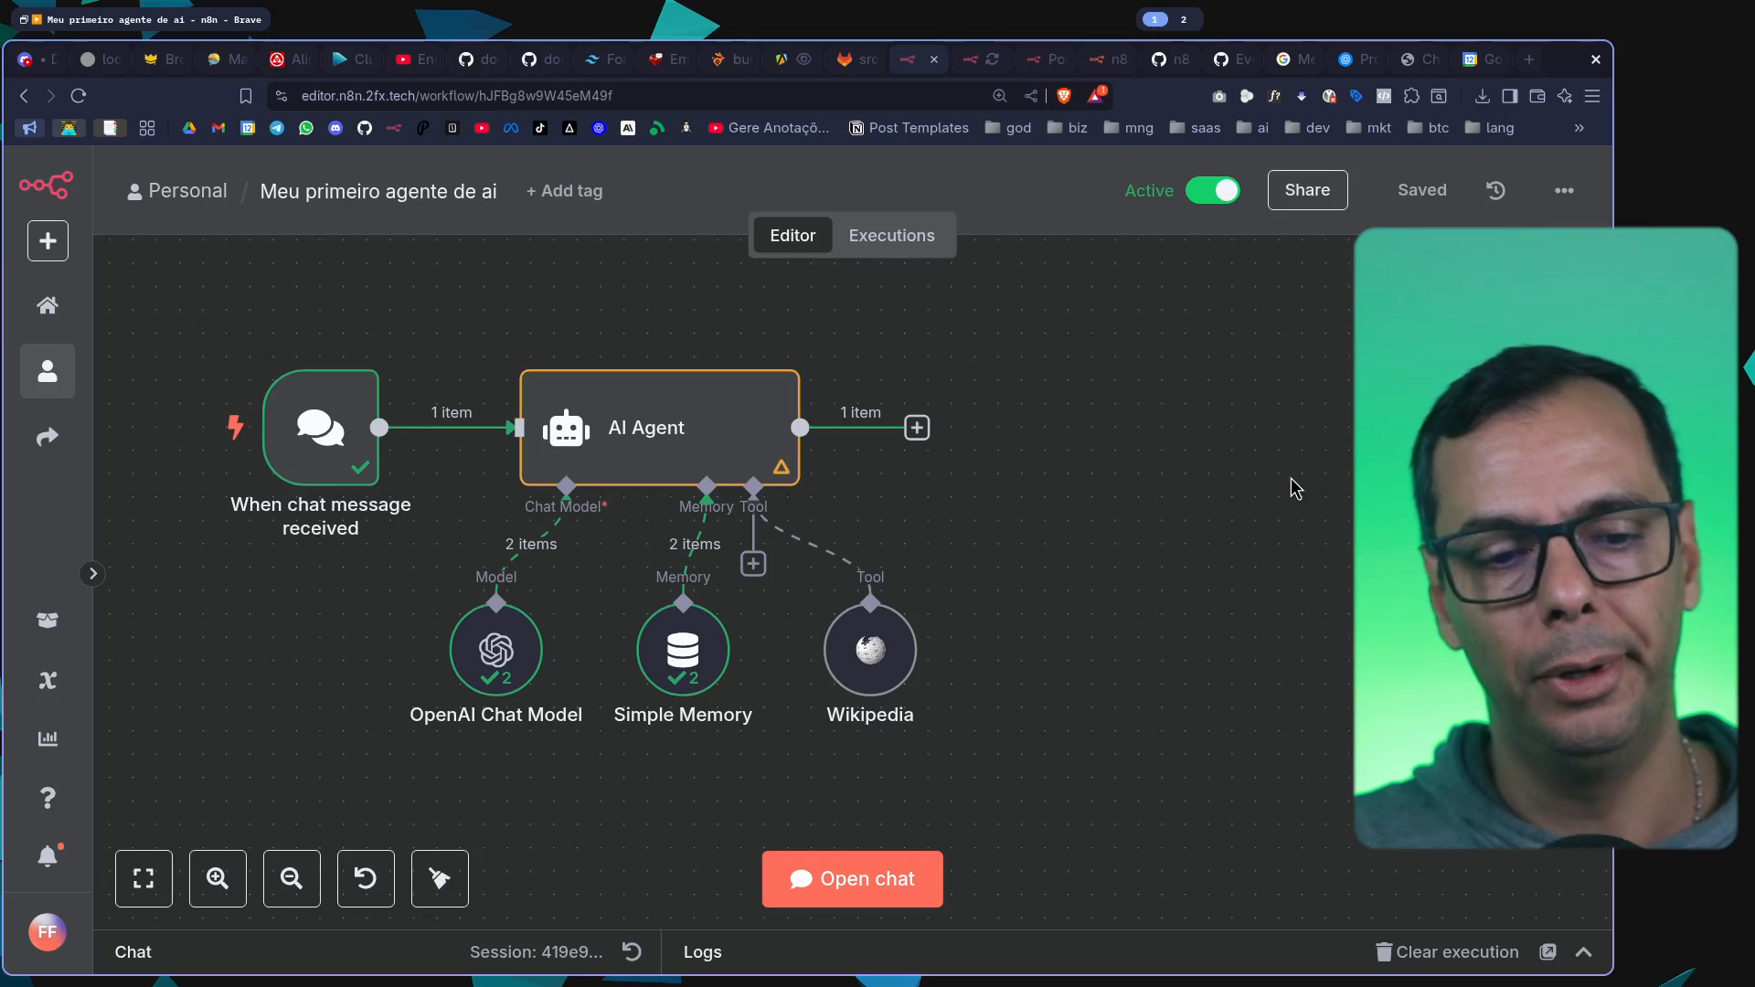
Set the AI Agent's system message to "Você é um professor de finanças e irá responder com base na Wikipedia o que o seu cliente perguntar." and save
double_click(655, 454)
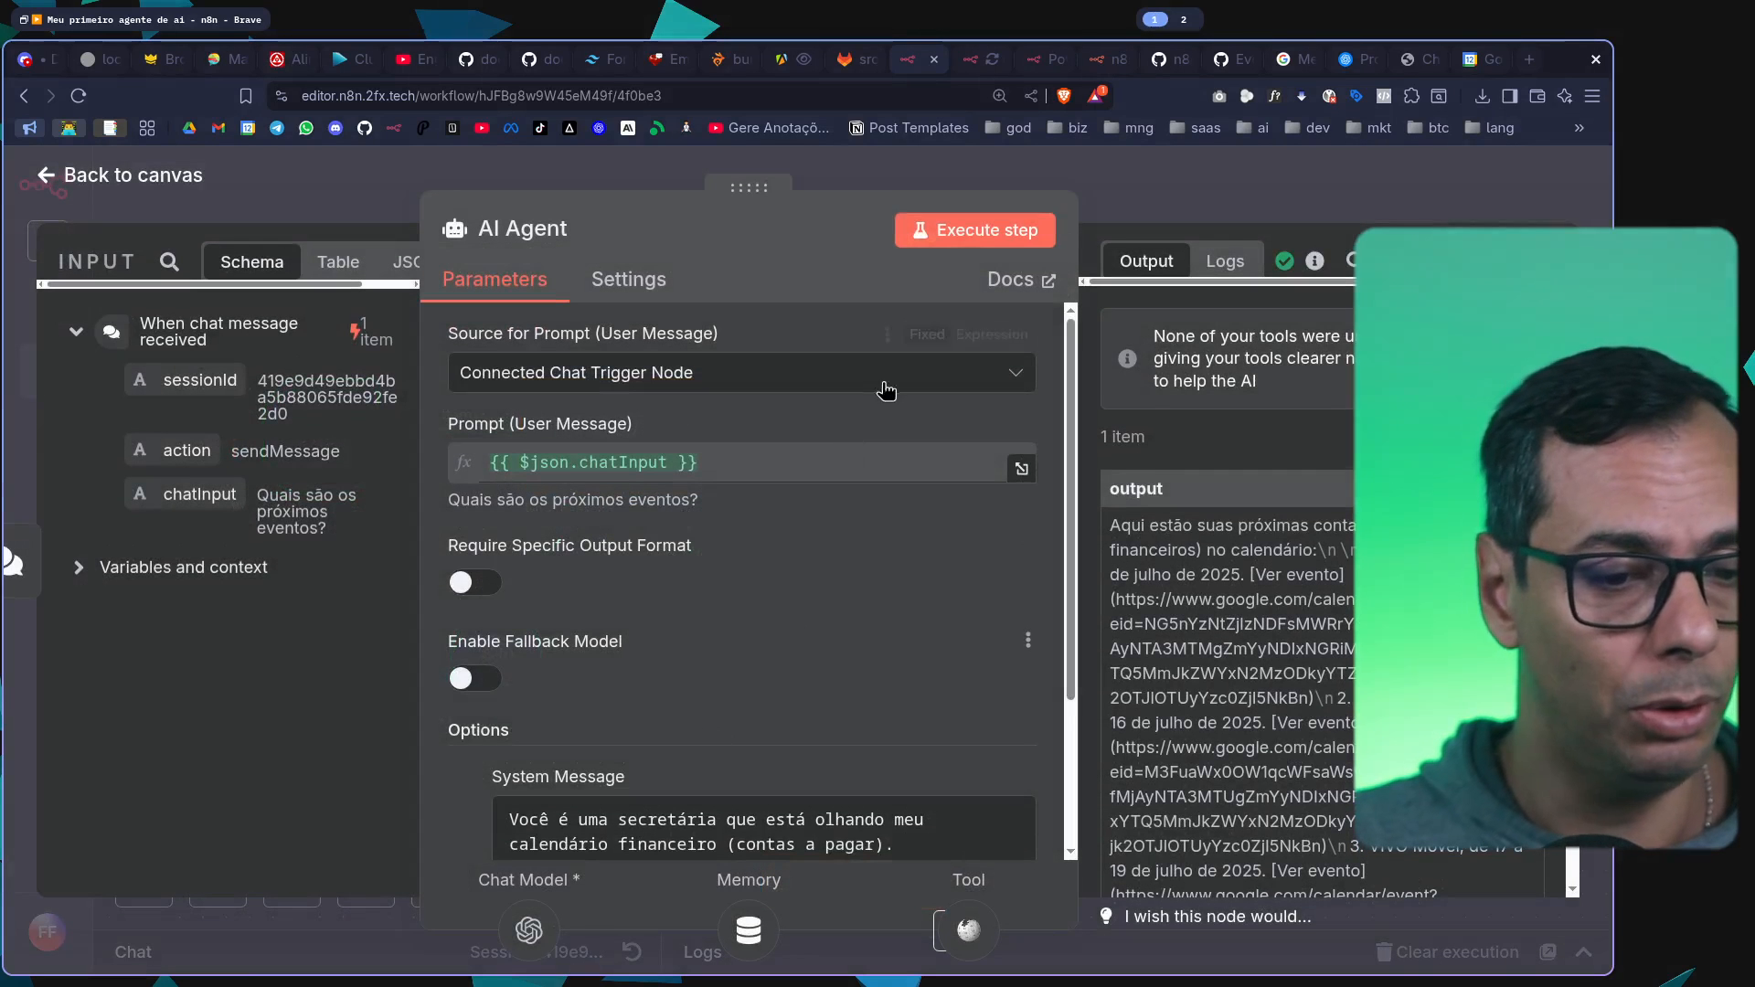
key(ctrl+minus)
scroll(928, 635, down, 2)
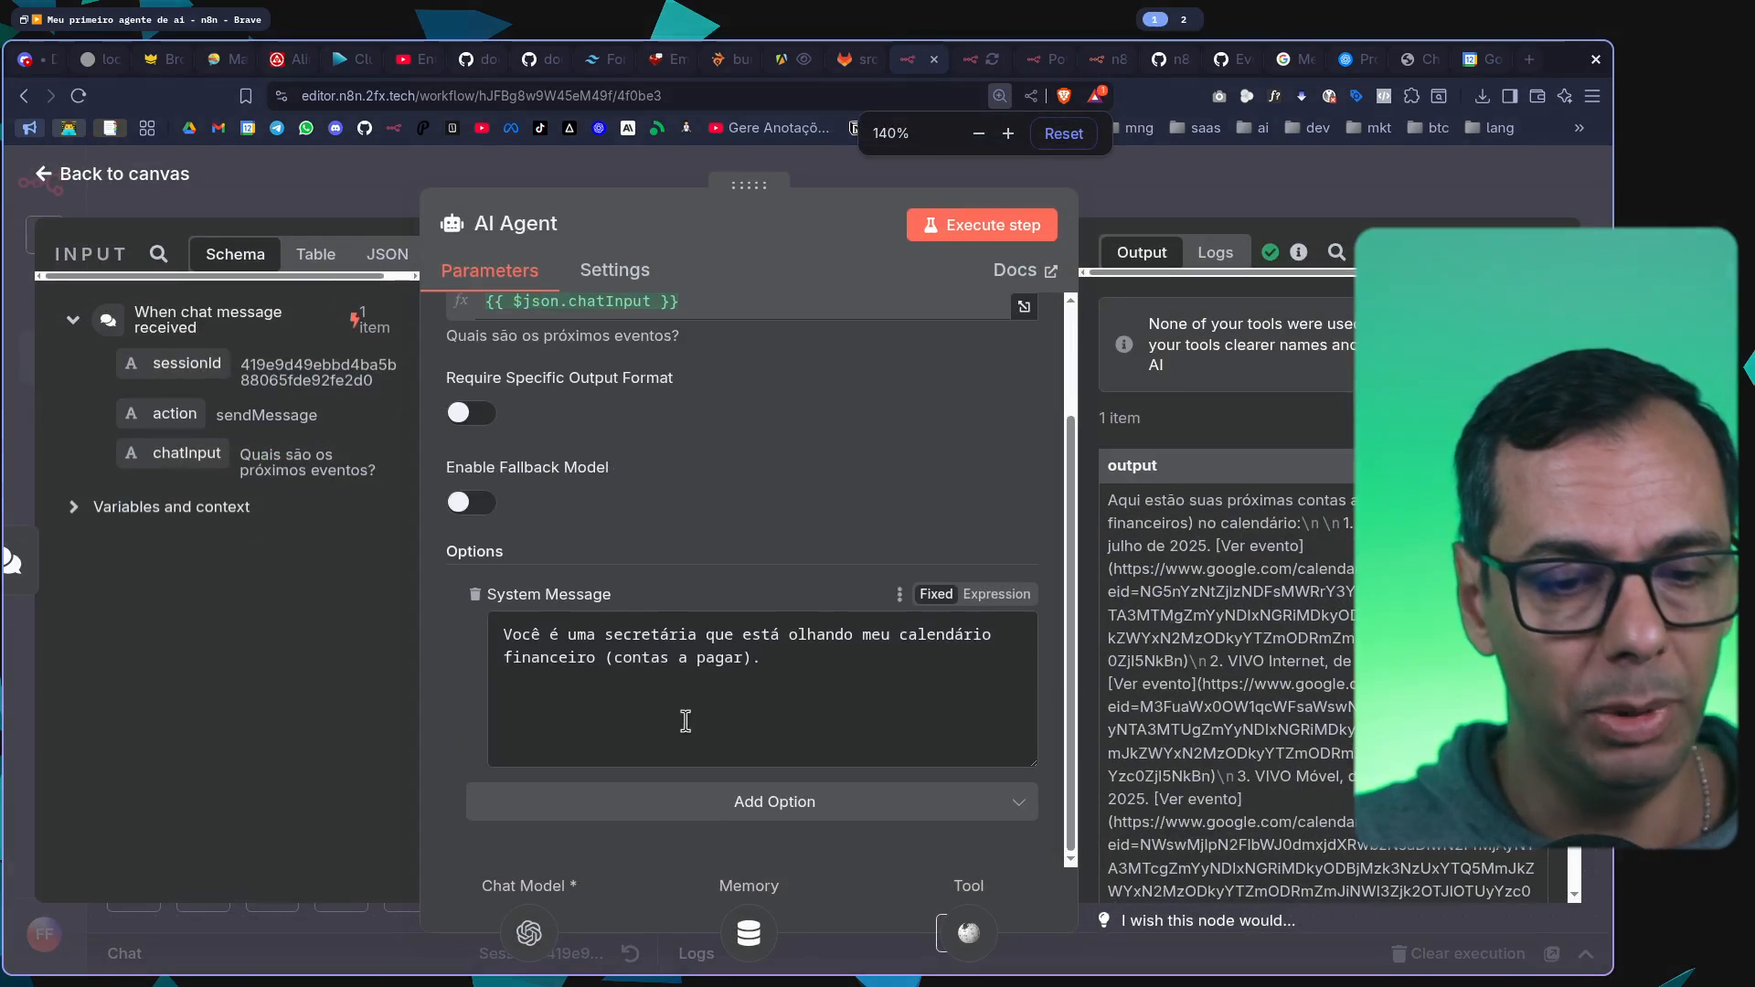
triple_click(514, 650)
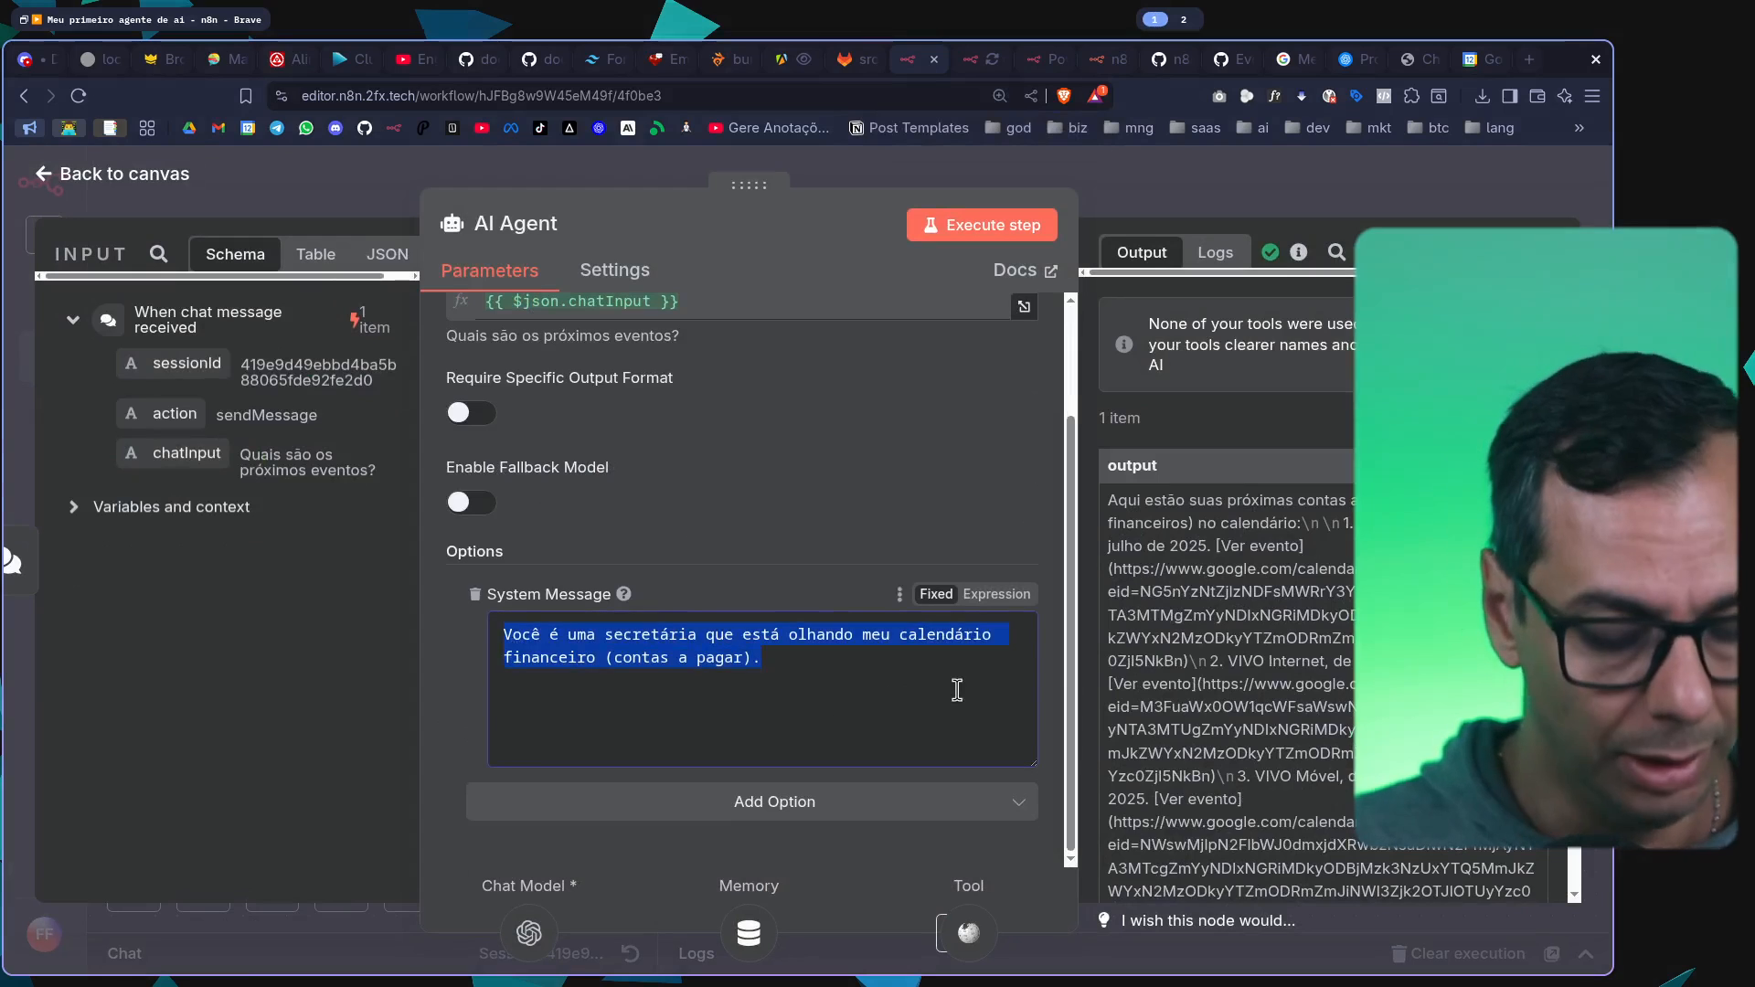
text(Voc^)
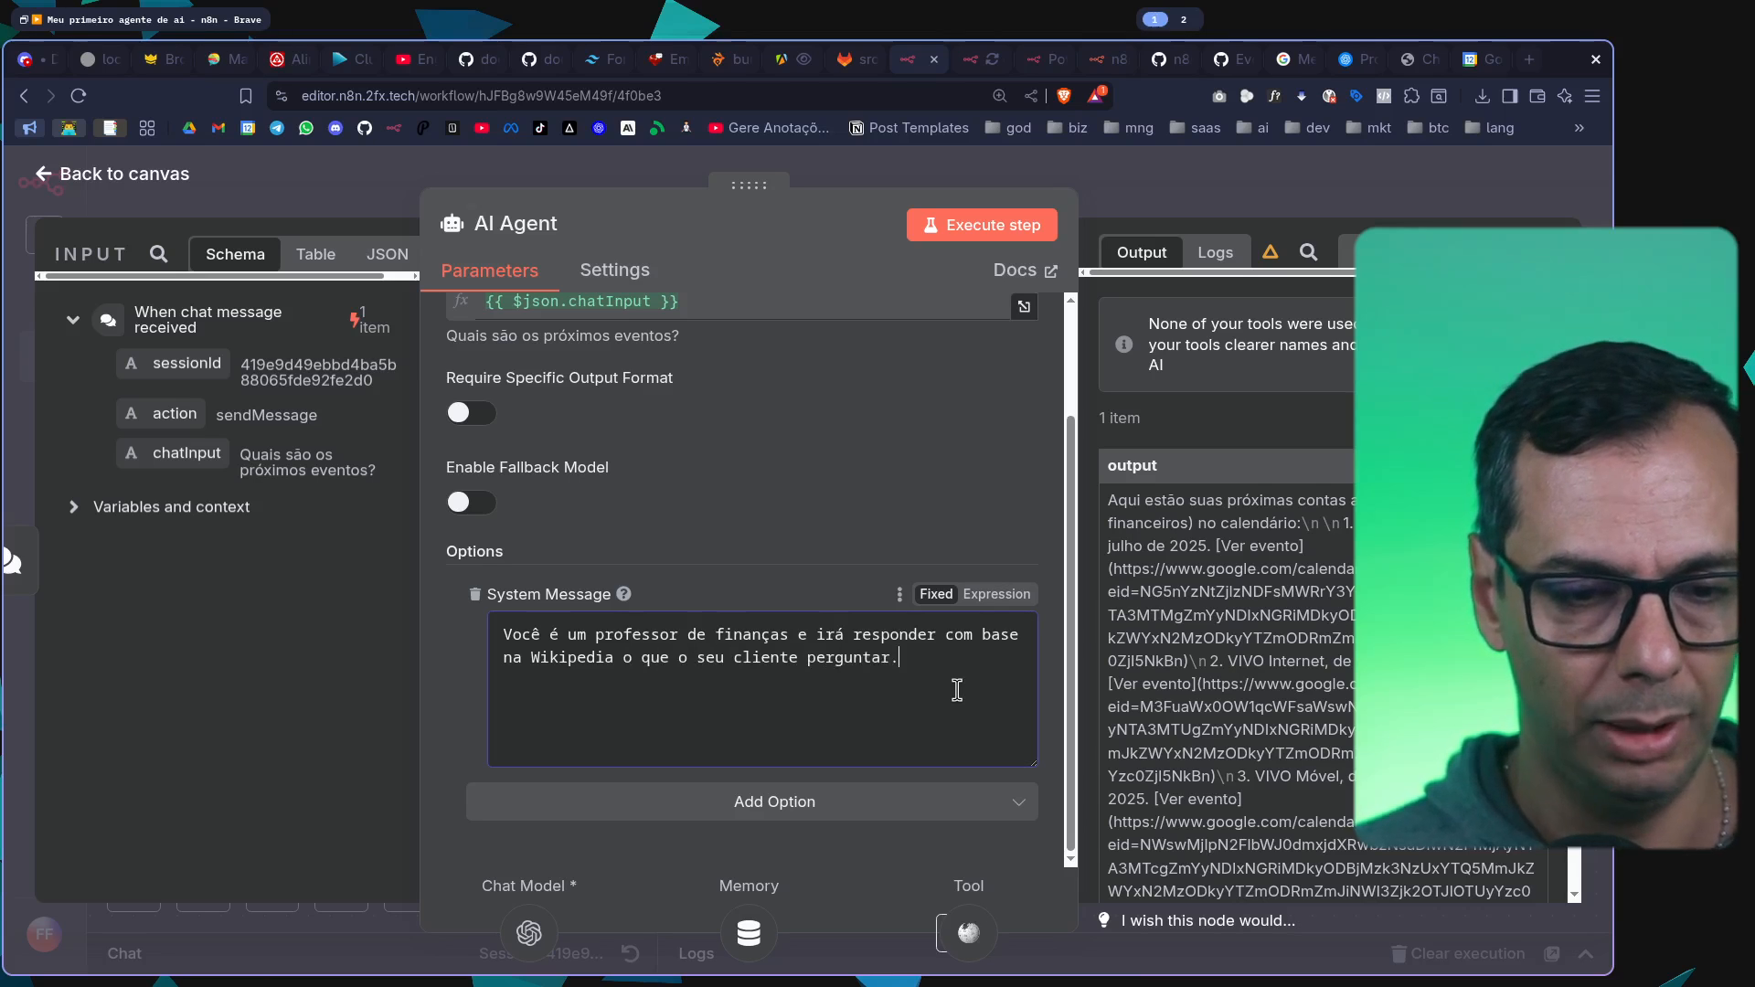
click(1329, 179)
key(ctrl+s)
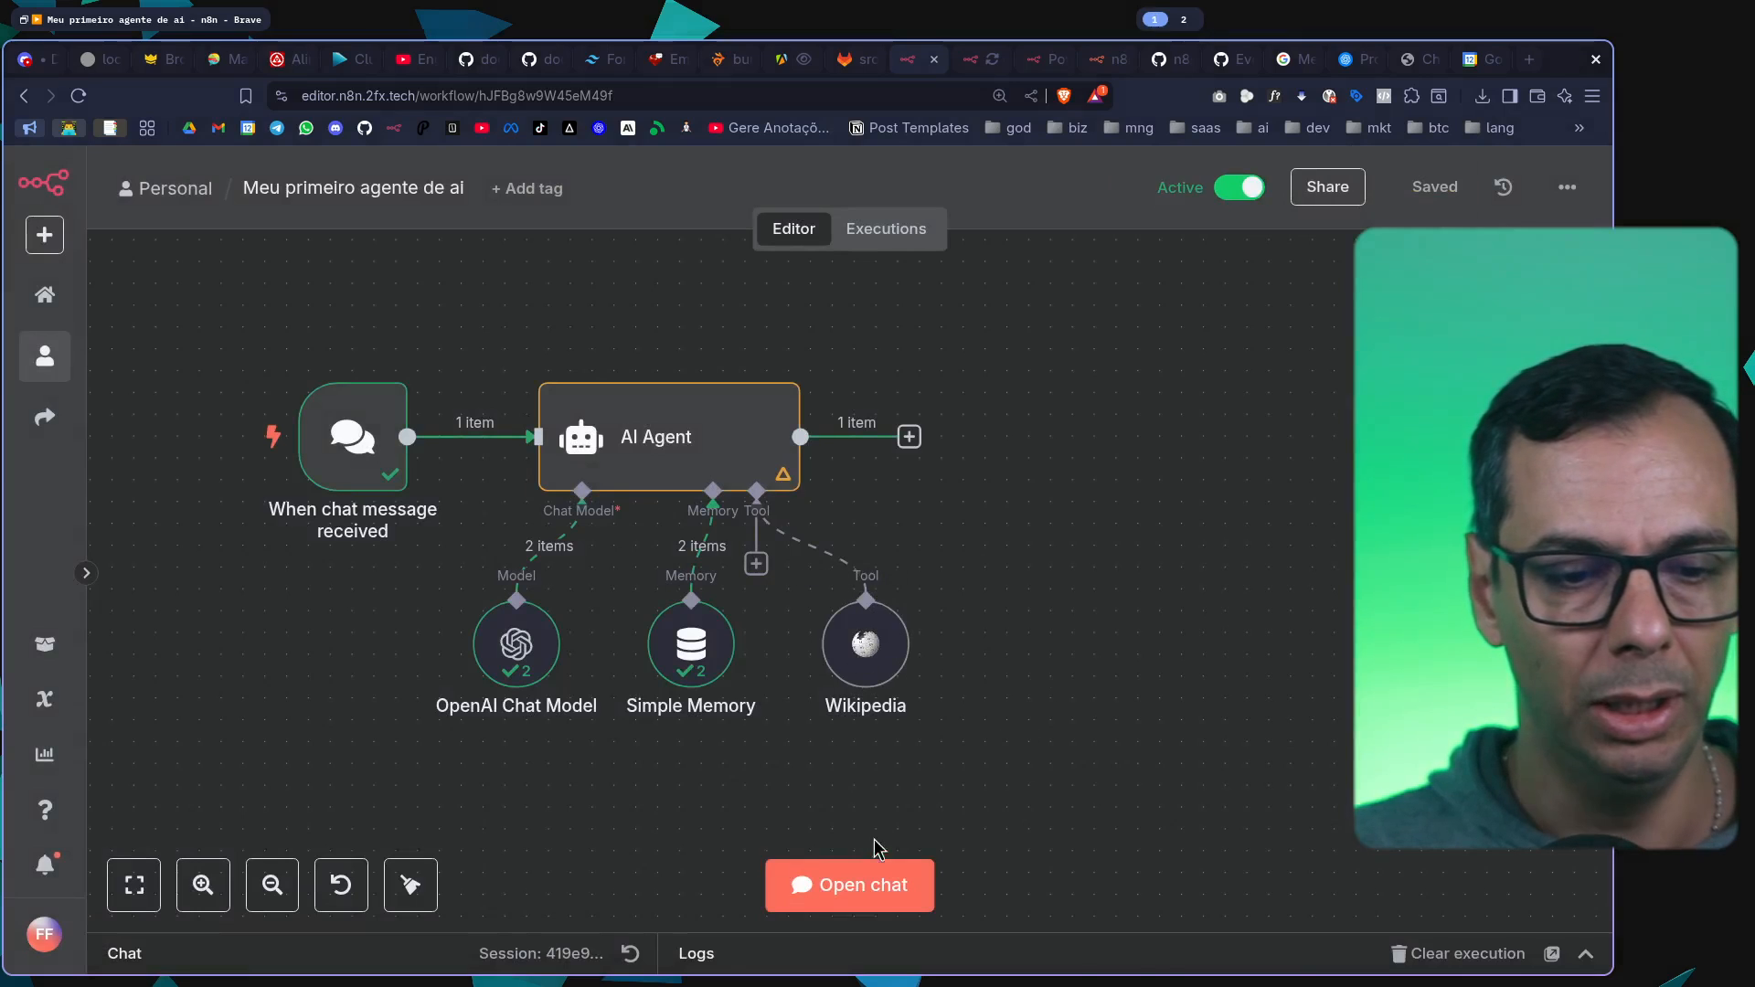
Open the chat in an enlarged view and reset its session to clear the previous conversation
click(866, 885)
drag(581, 784, 585, 411)
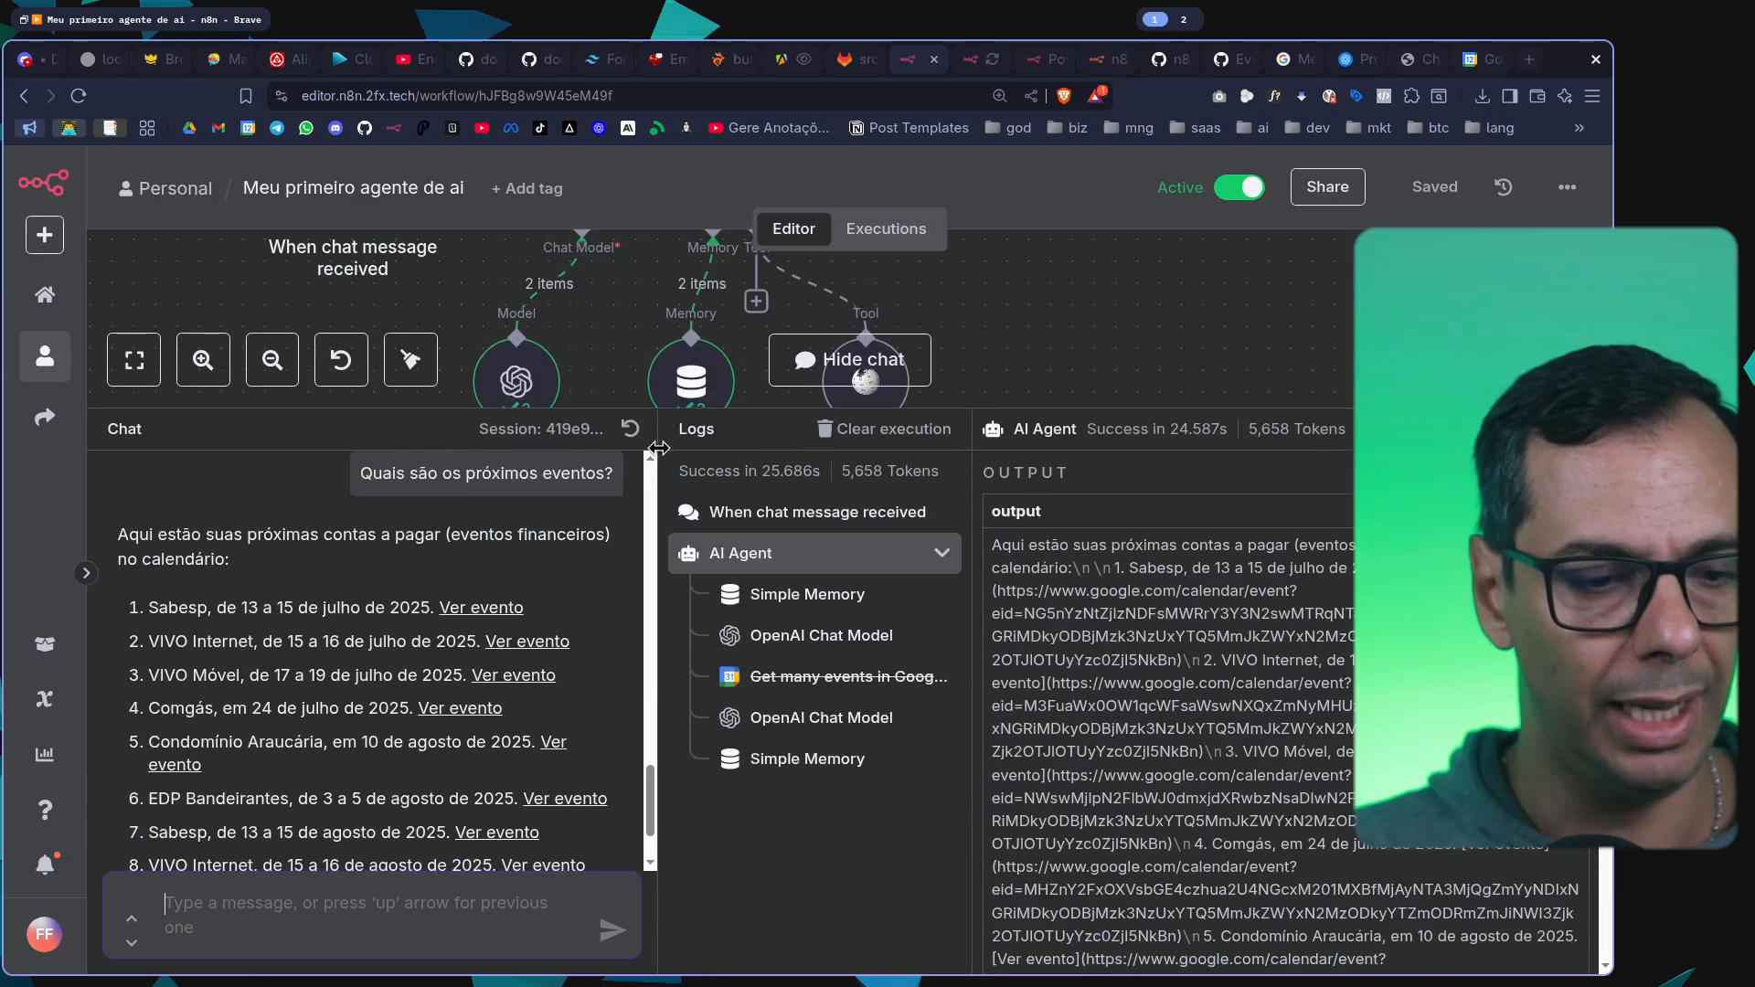
click(640, 431)
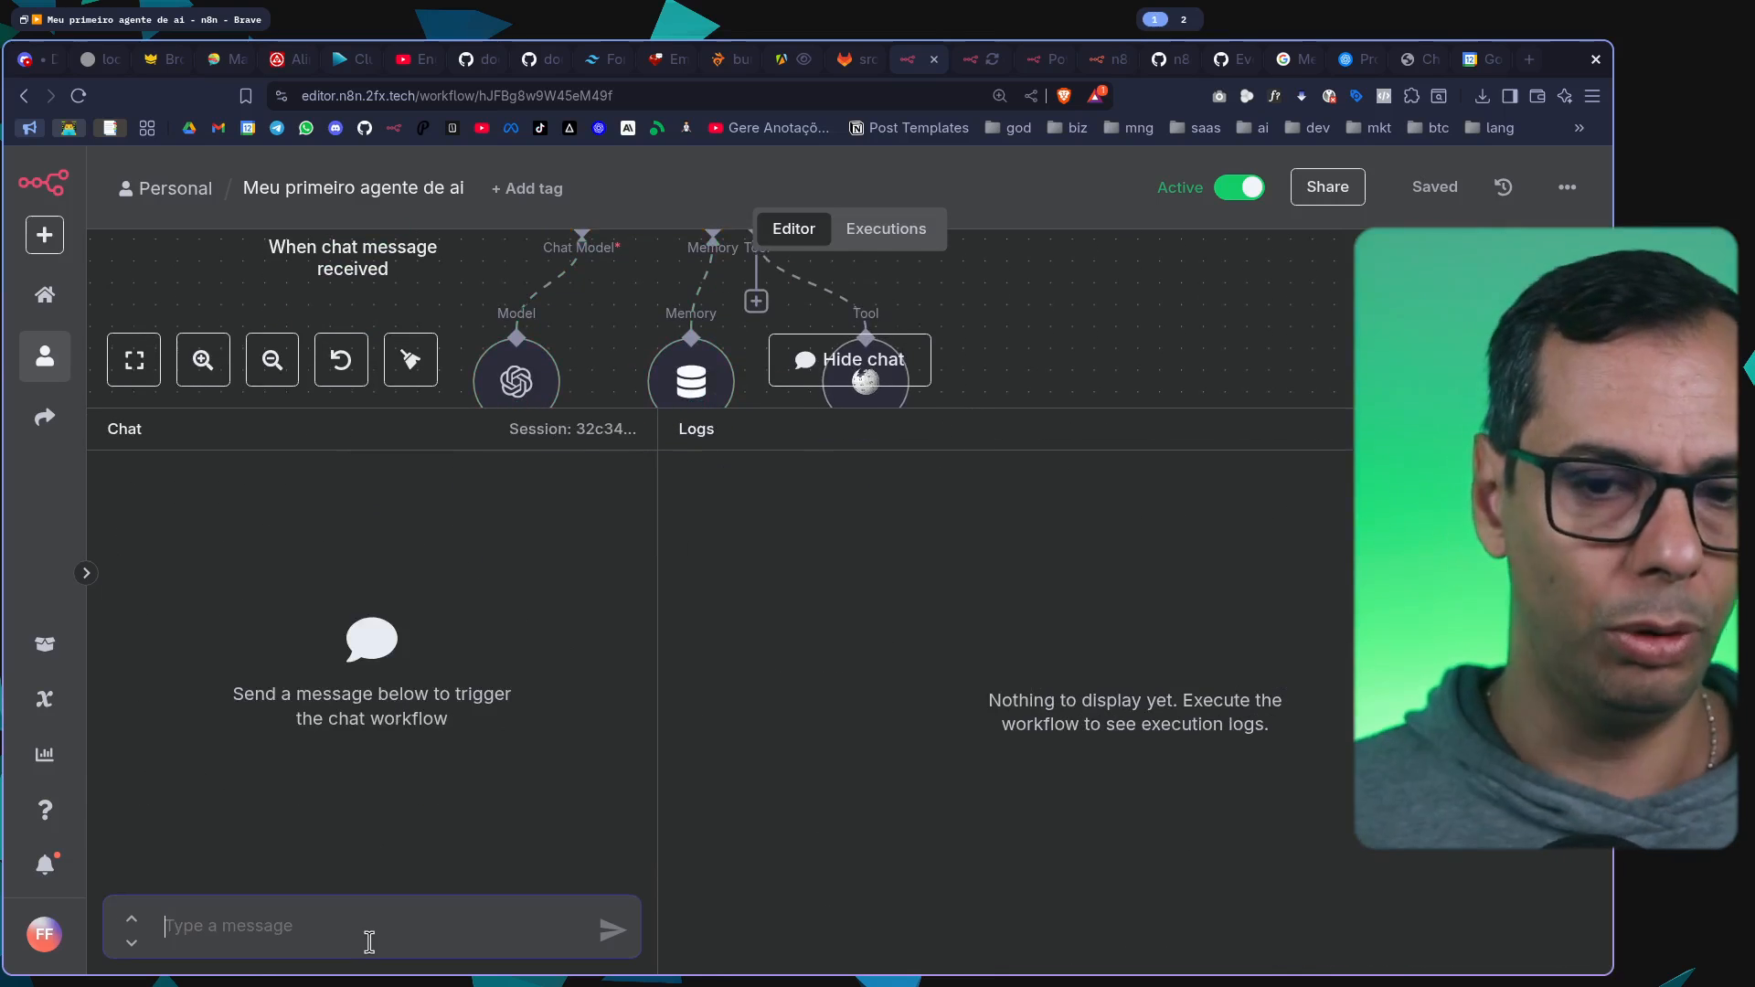
Send the chat message "O que Peter Drunk respondeu sobre administração?" to the agent
click(369, 941)
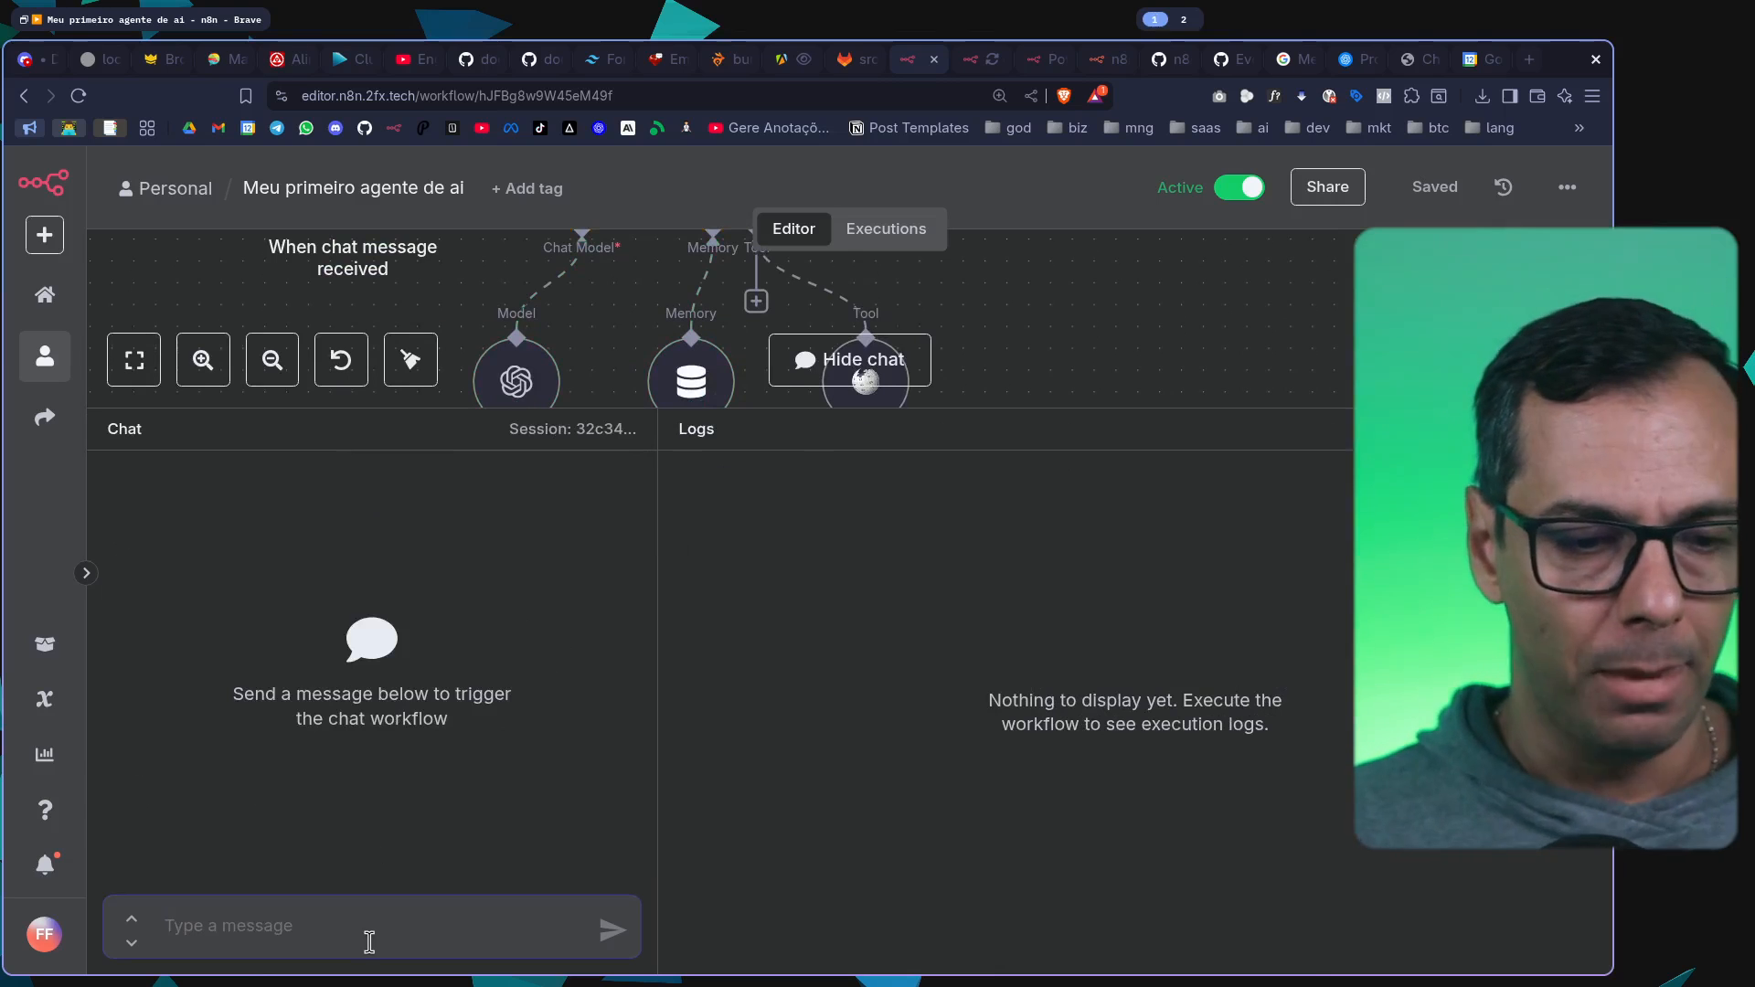
text(O que Peter Drunk respondeu sobre admi)
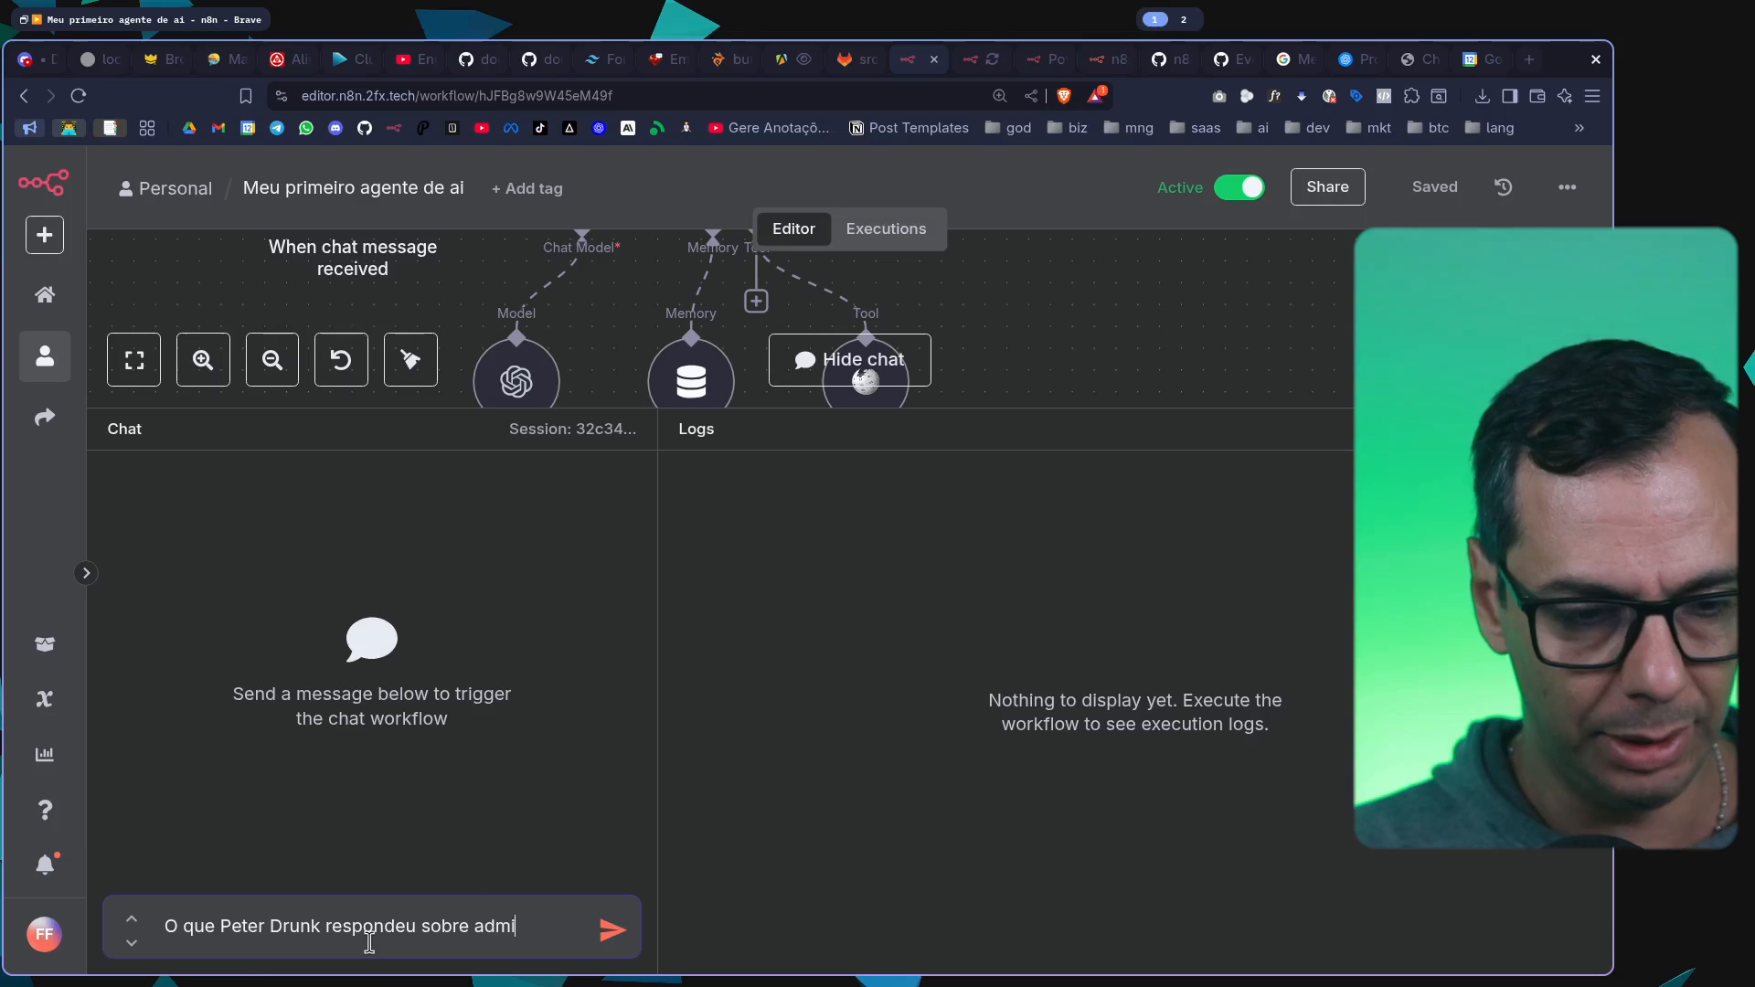
text(nistração)
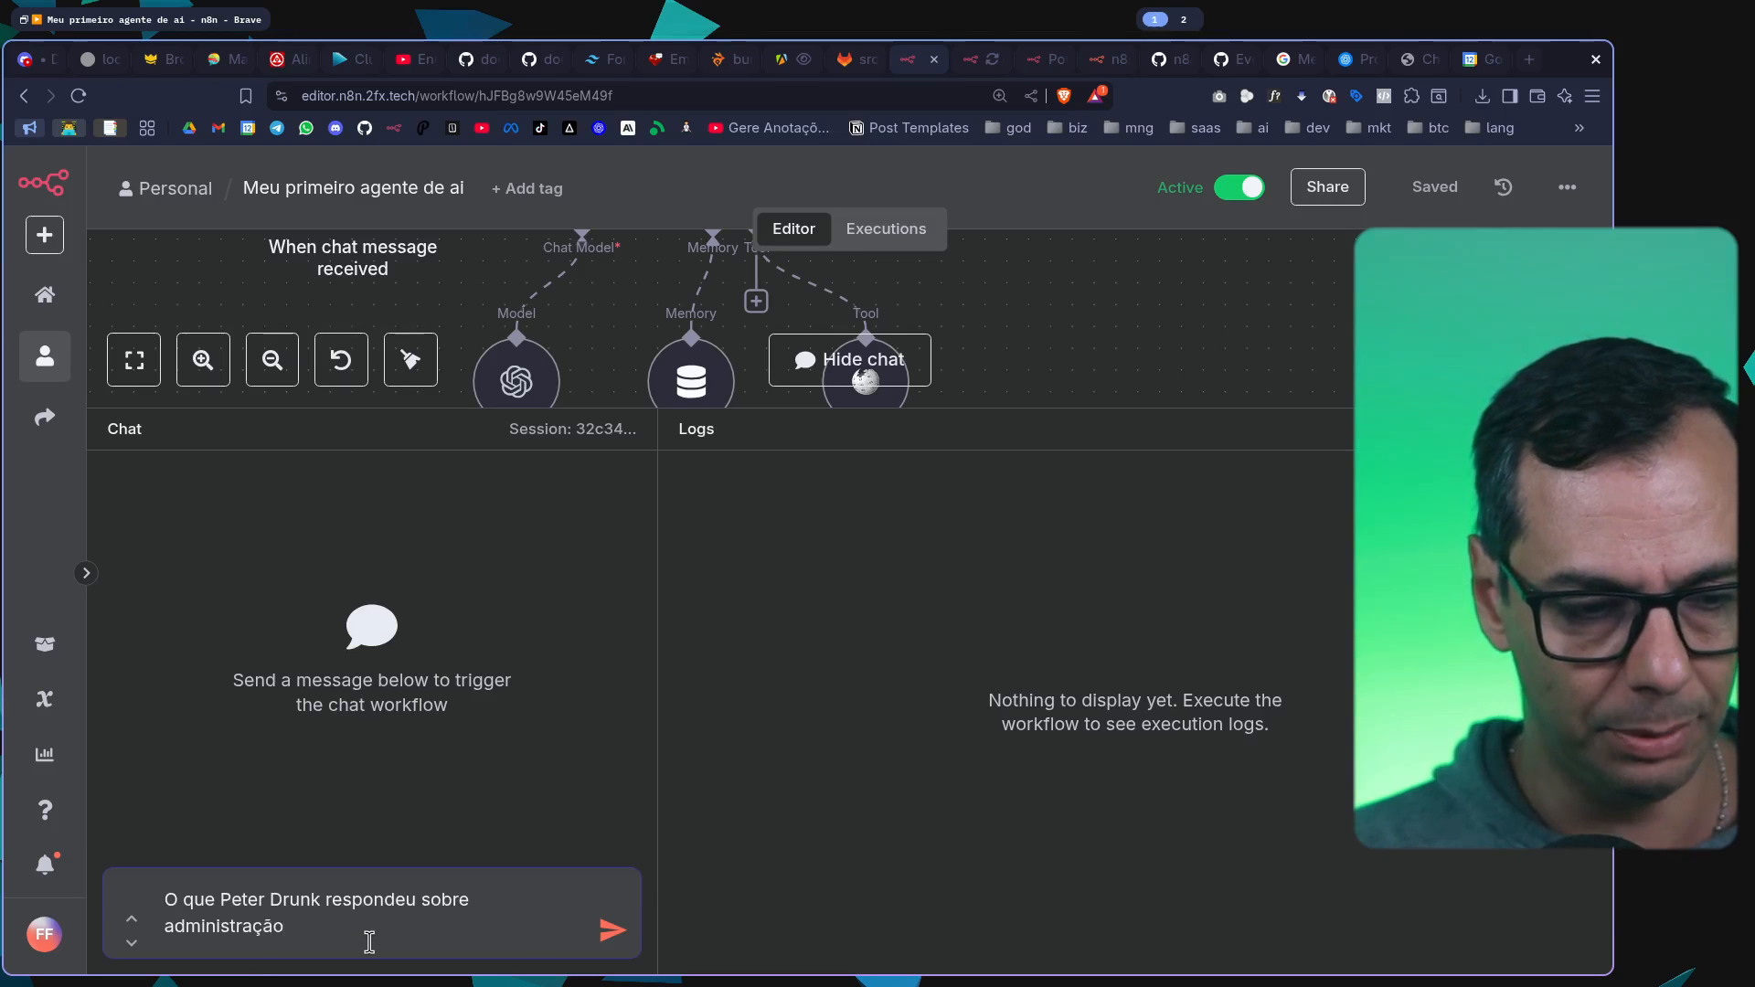
text(?)
key(Return)
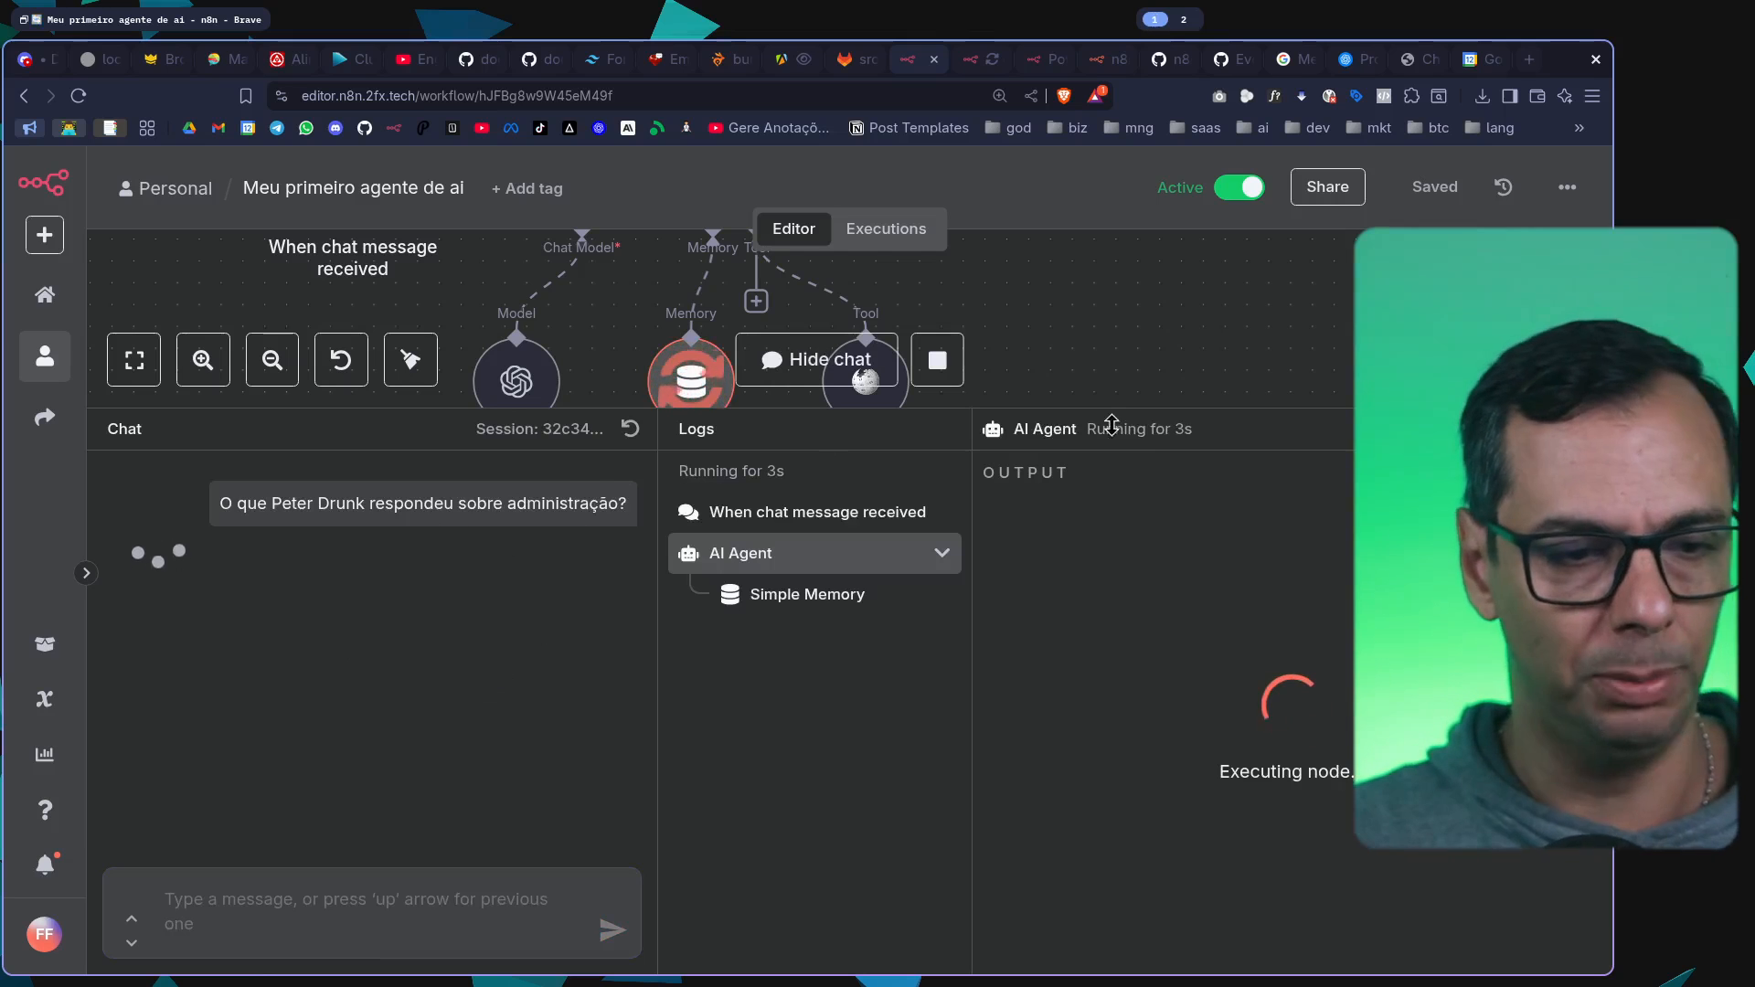
Read the agent's chat reply and inspect the Wikipedia entry in the execution logs
mouse_move(1111, 424)
mouse_down()
mouse_move(1106, 498)
mouse_move(1122, 376)
mouse_move(1132, 420)
mouse_up()
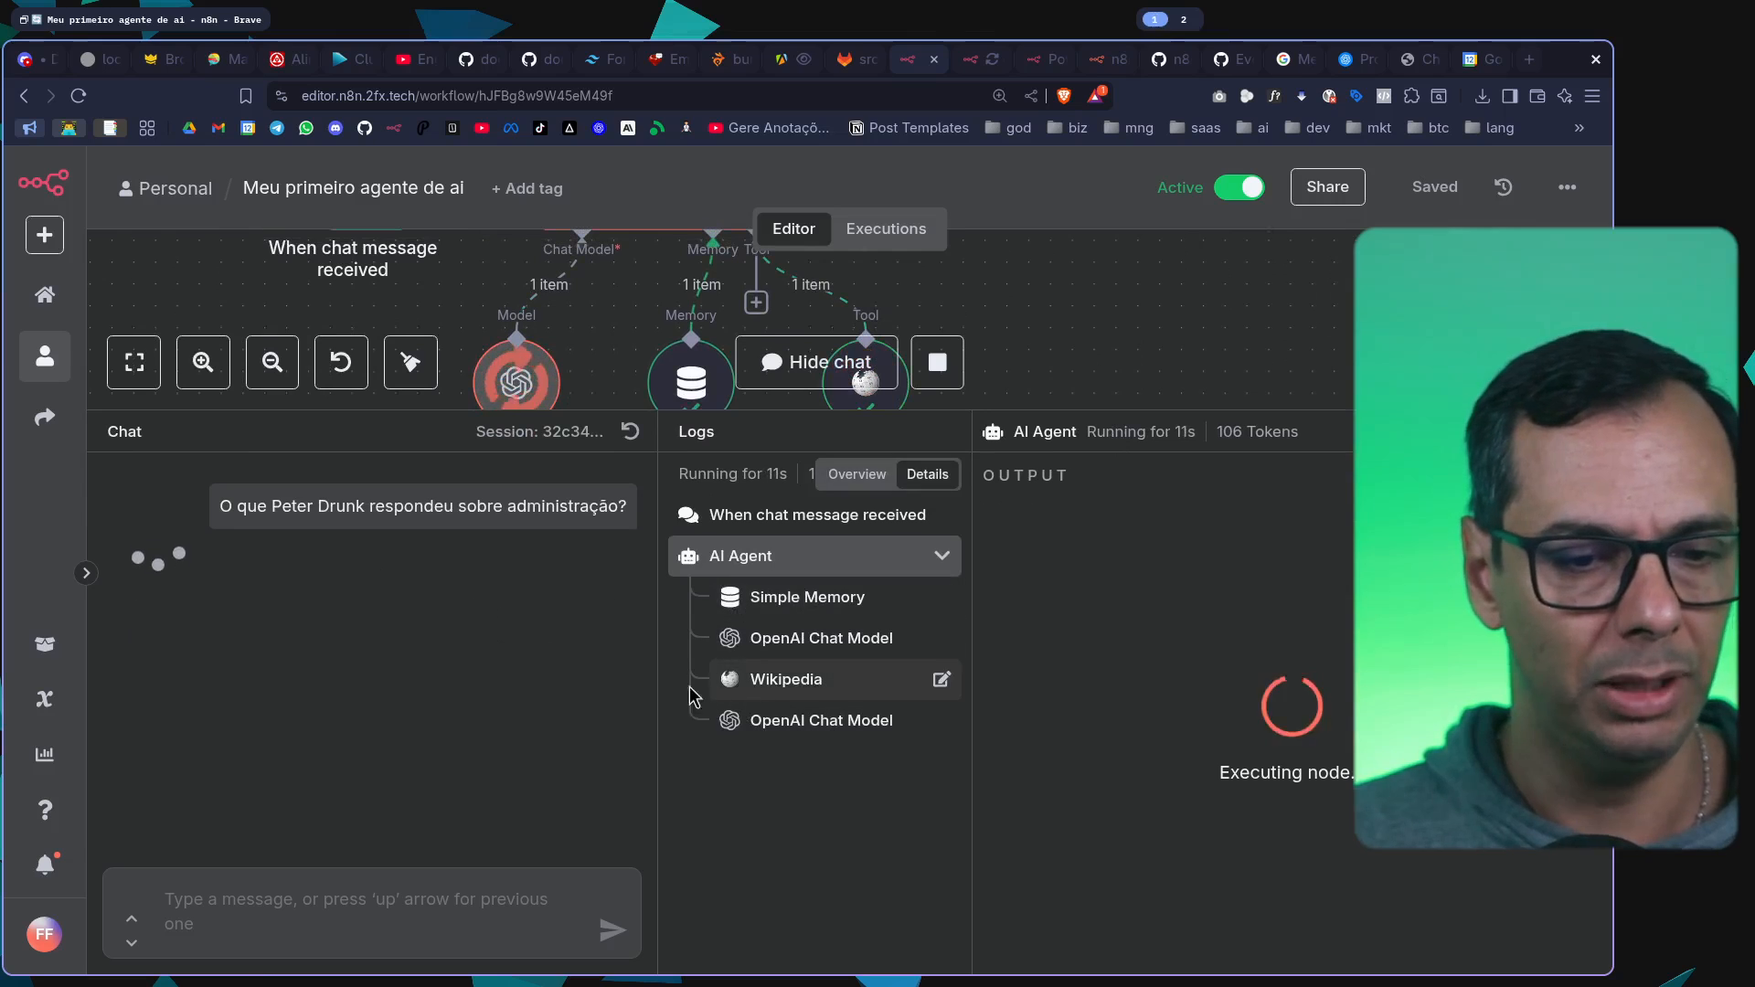
click(829, 687)
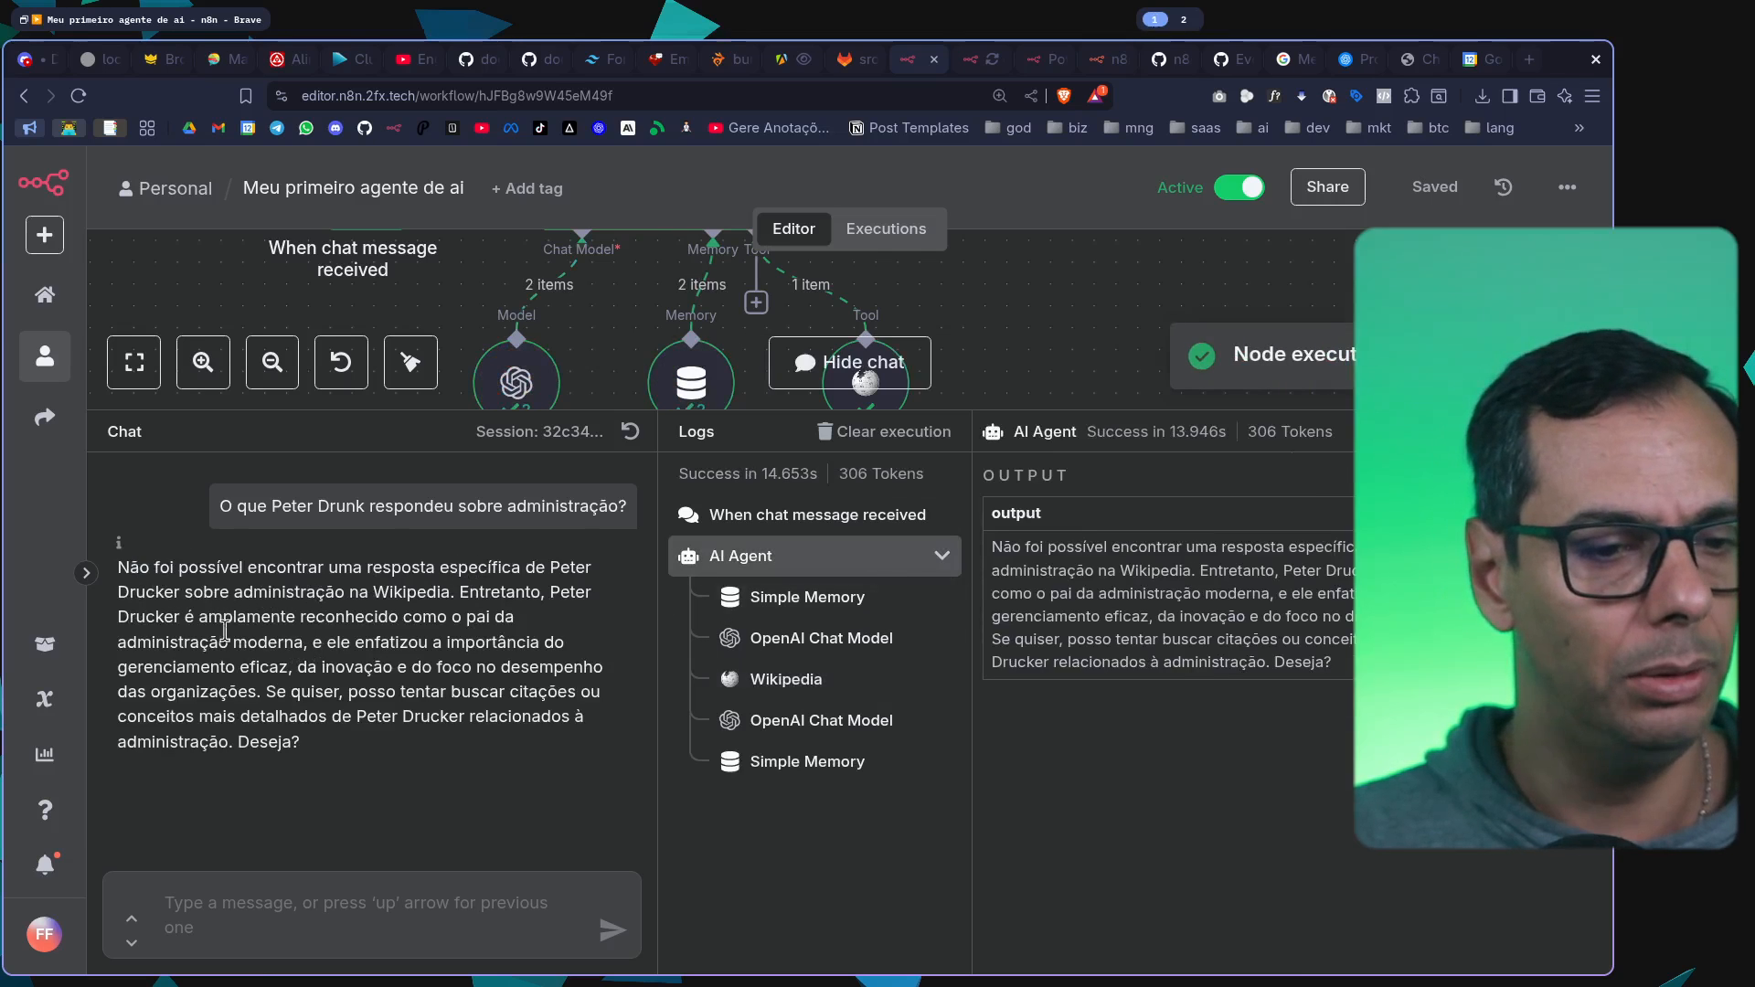
drag(157, 592, 487, 631)
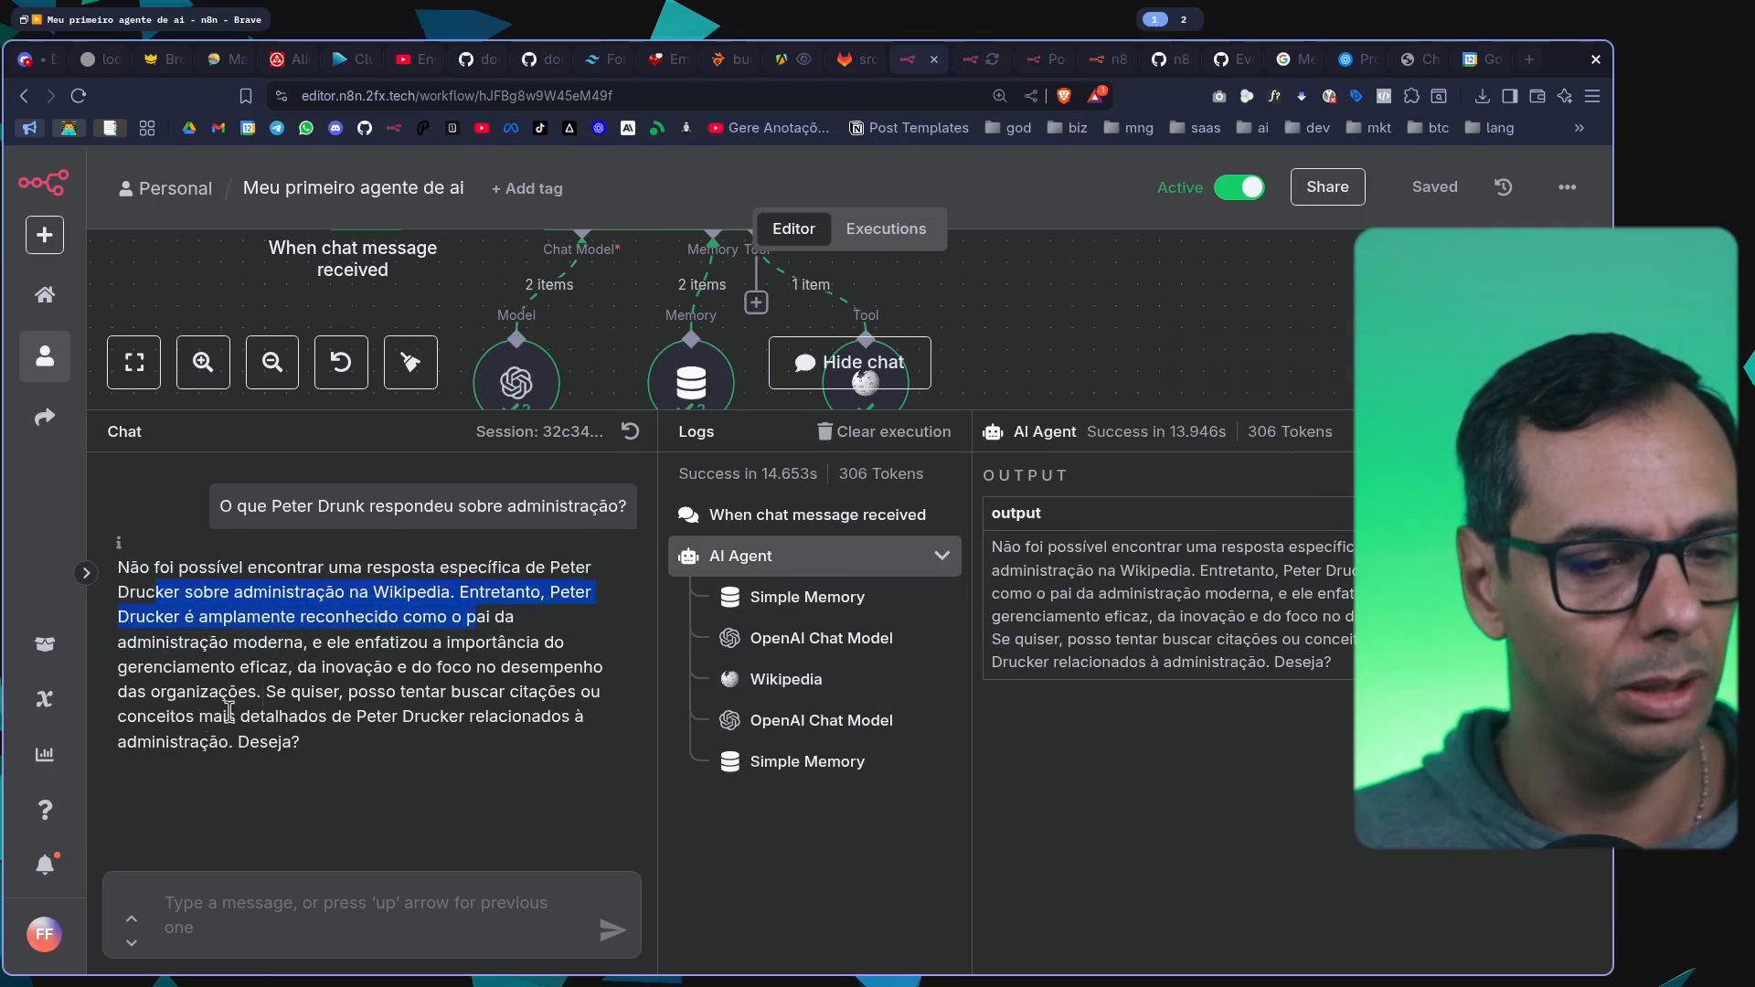
click(786, 679)
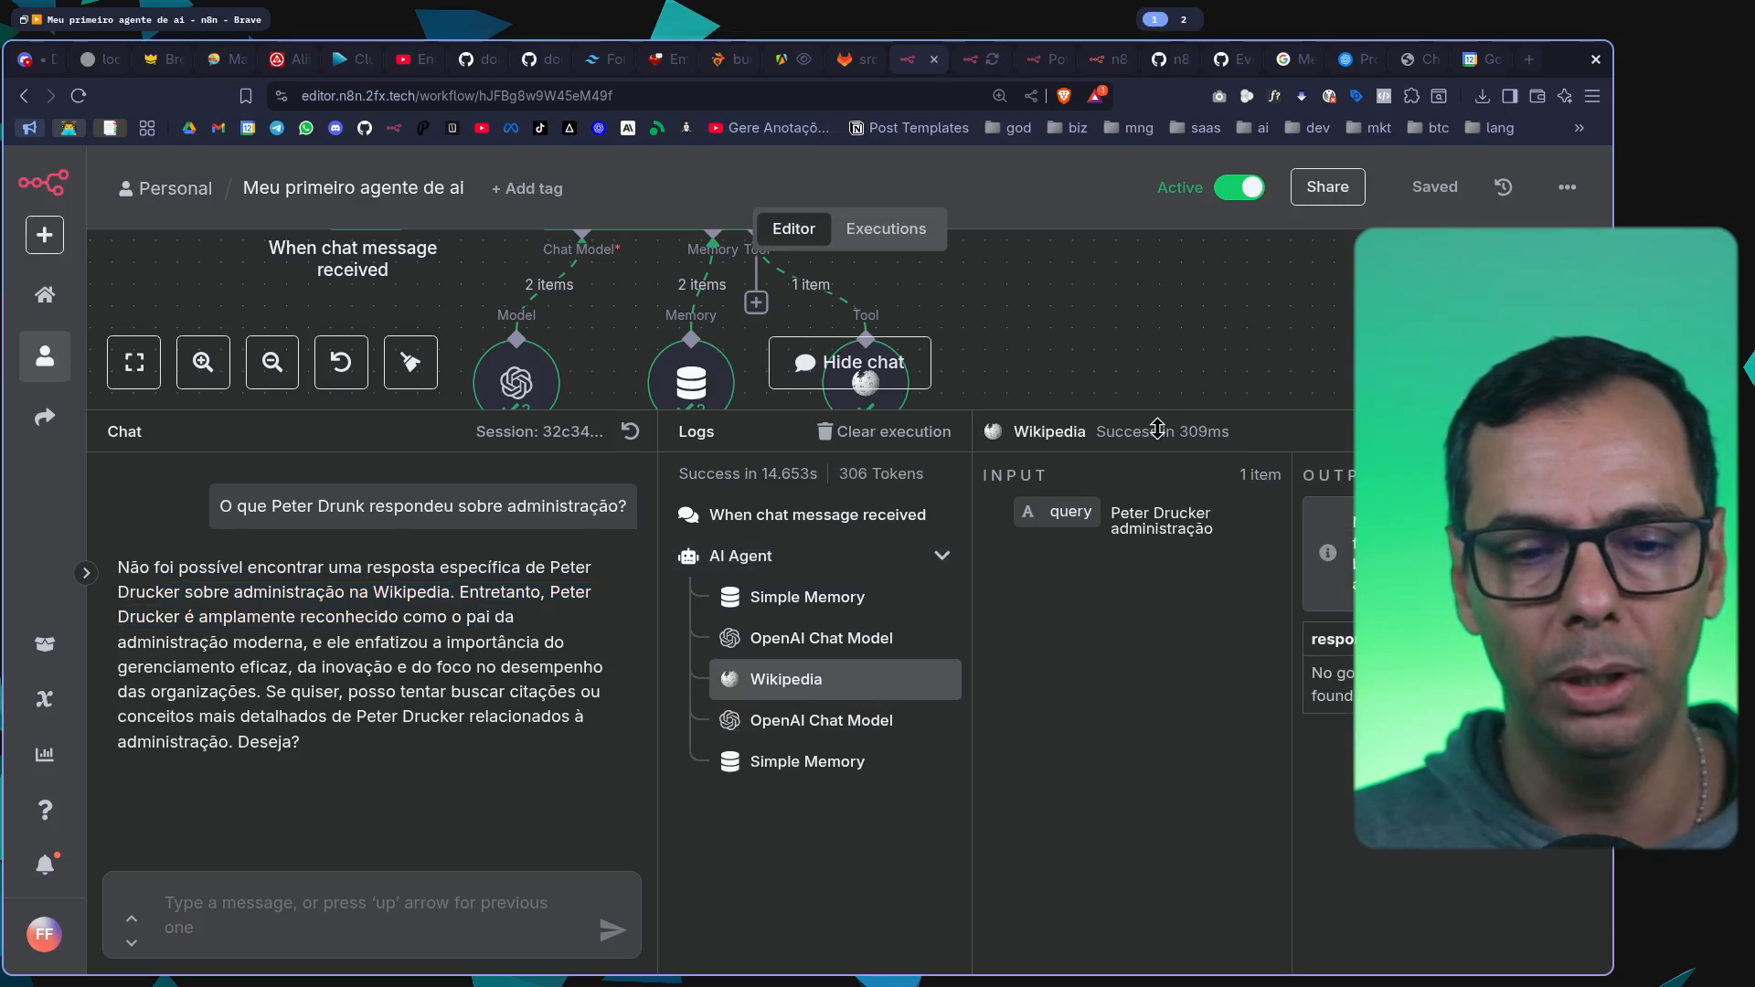
Collapse the chat and review the Wikipedia node's settings, parameters and output, then return to the canvas
drag(1157, 428, 1152, 951)
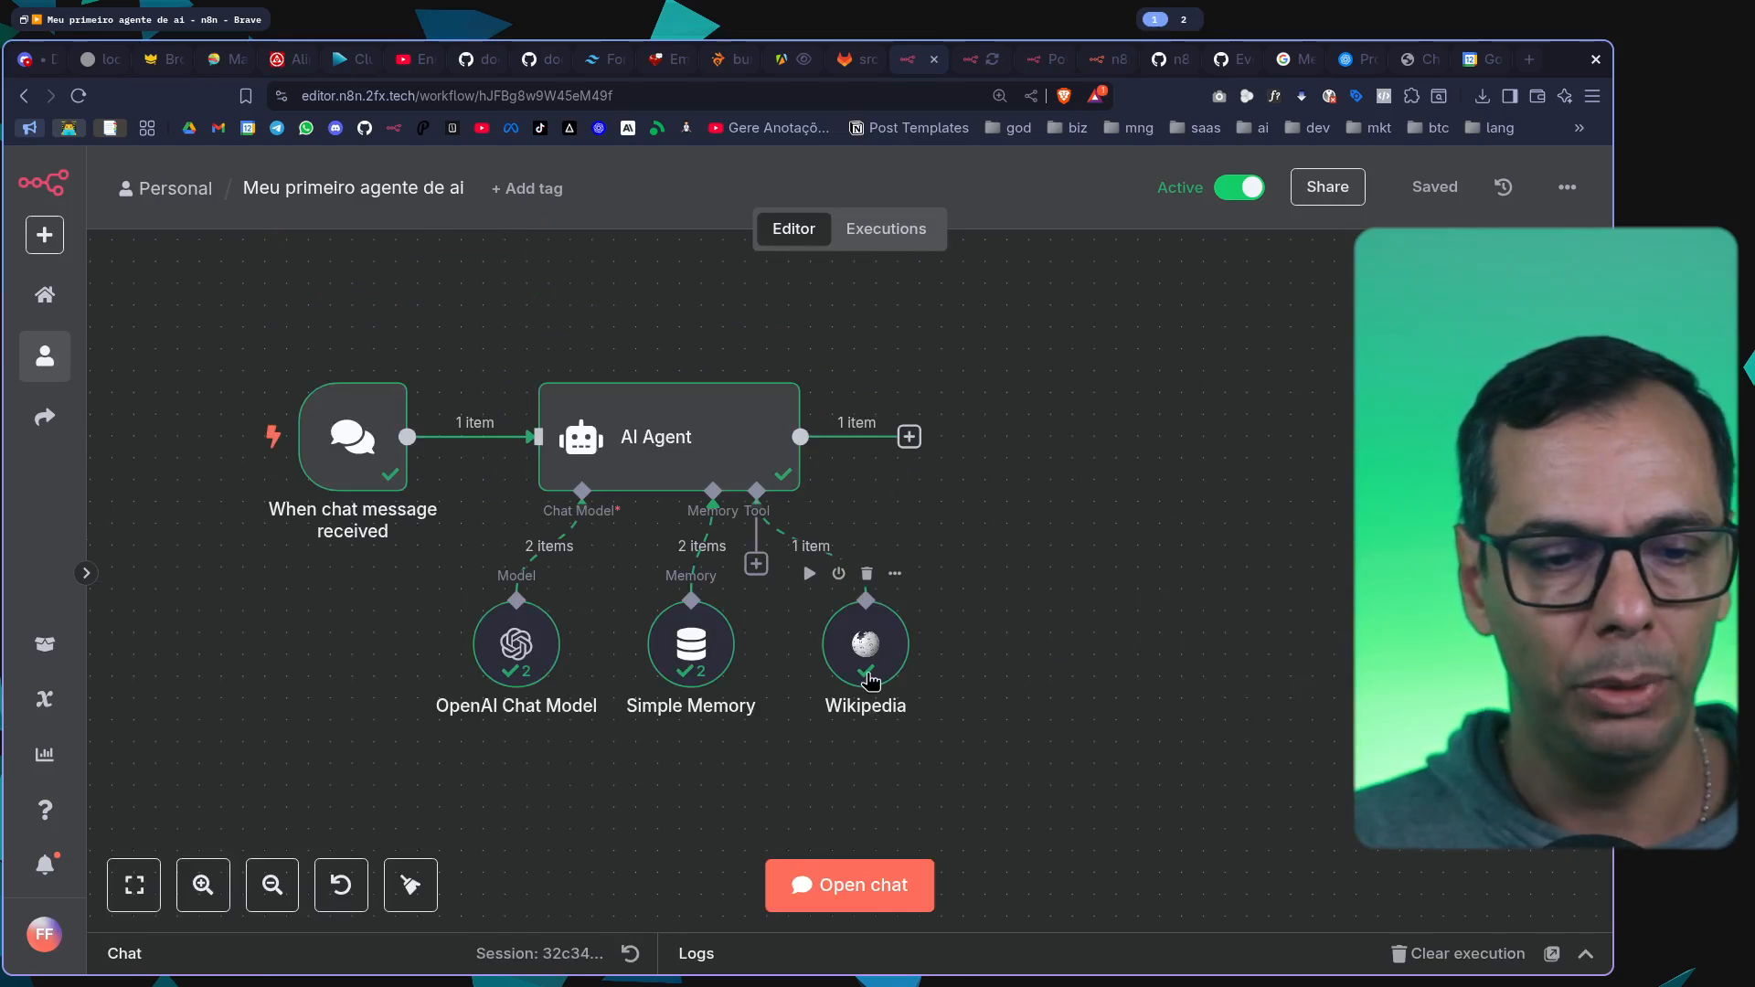
double_click(867, 640)
click(632, 272)
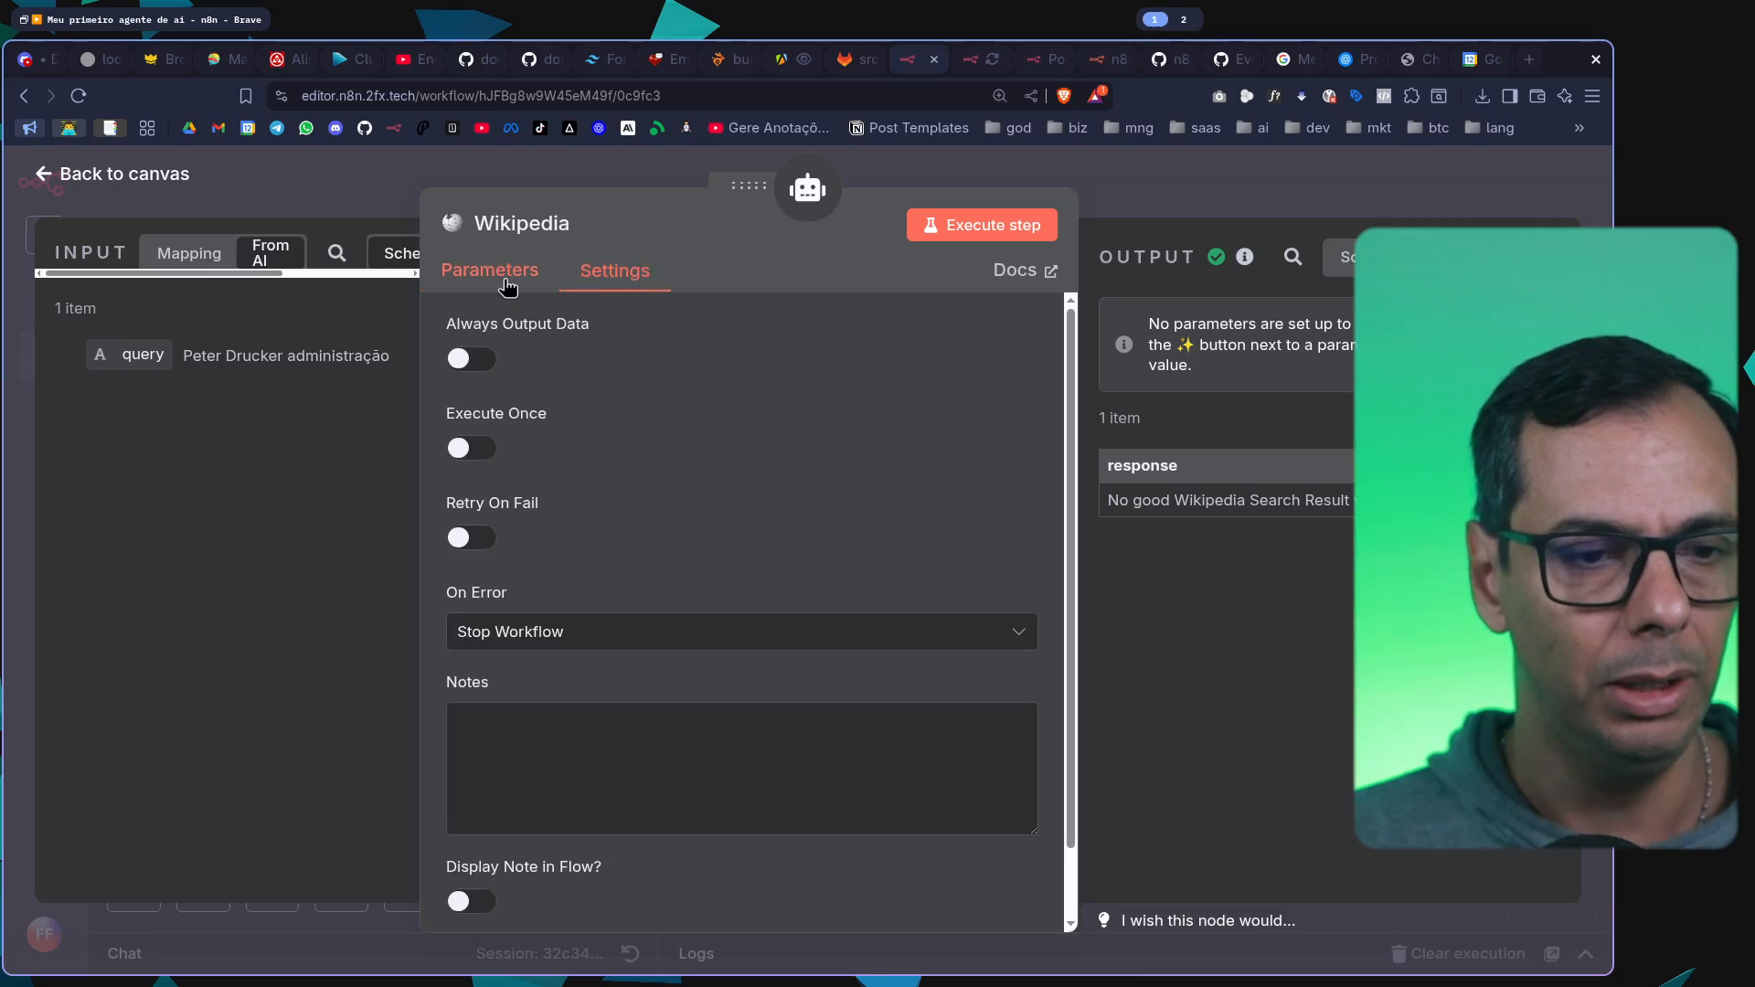
click(499, 274)
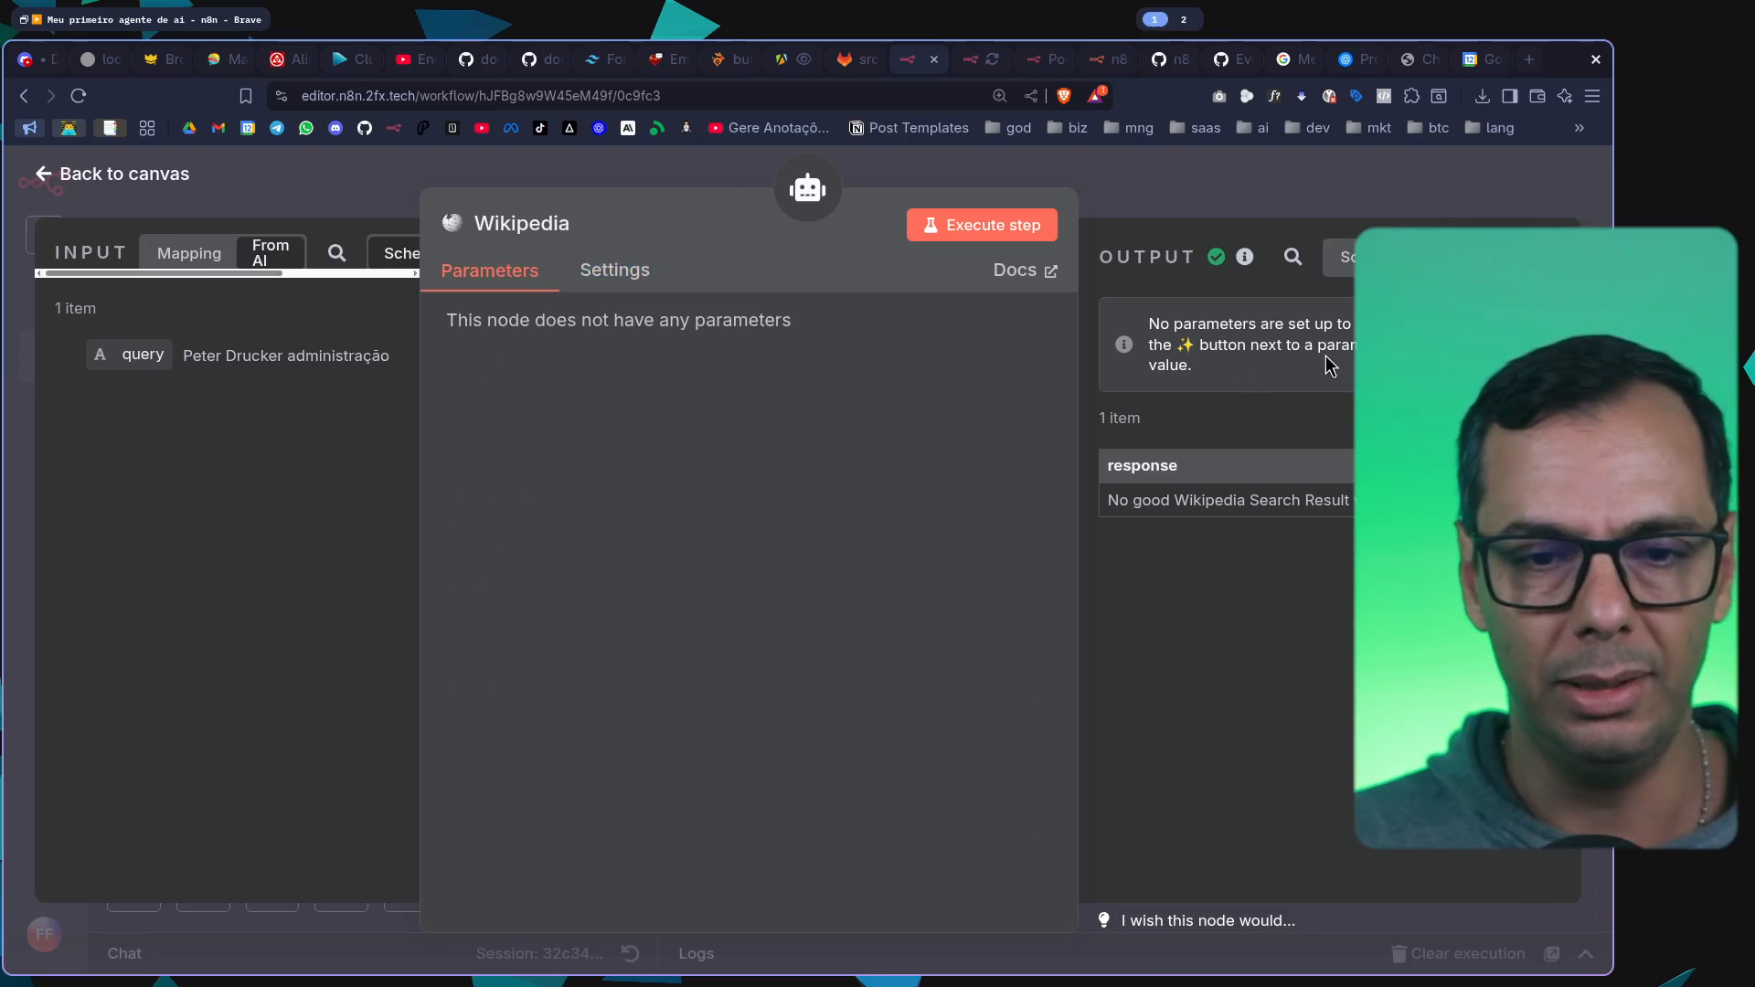
drag(1175, 503, 1366, 503)
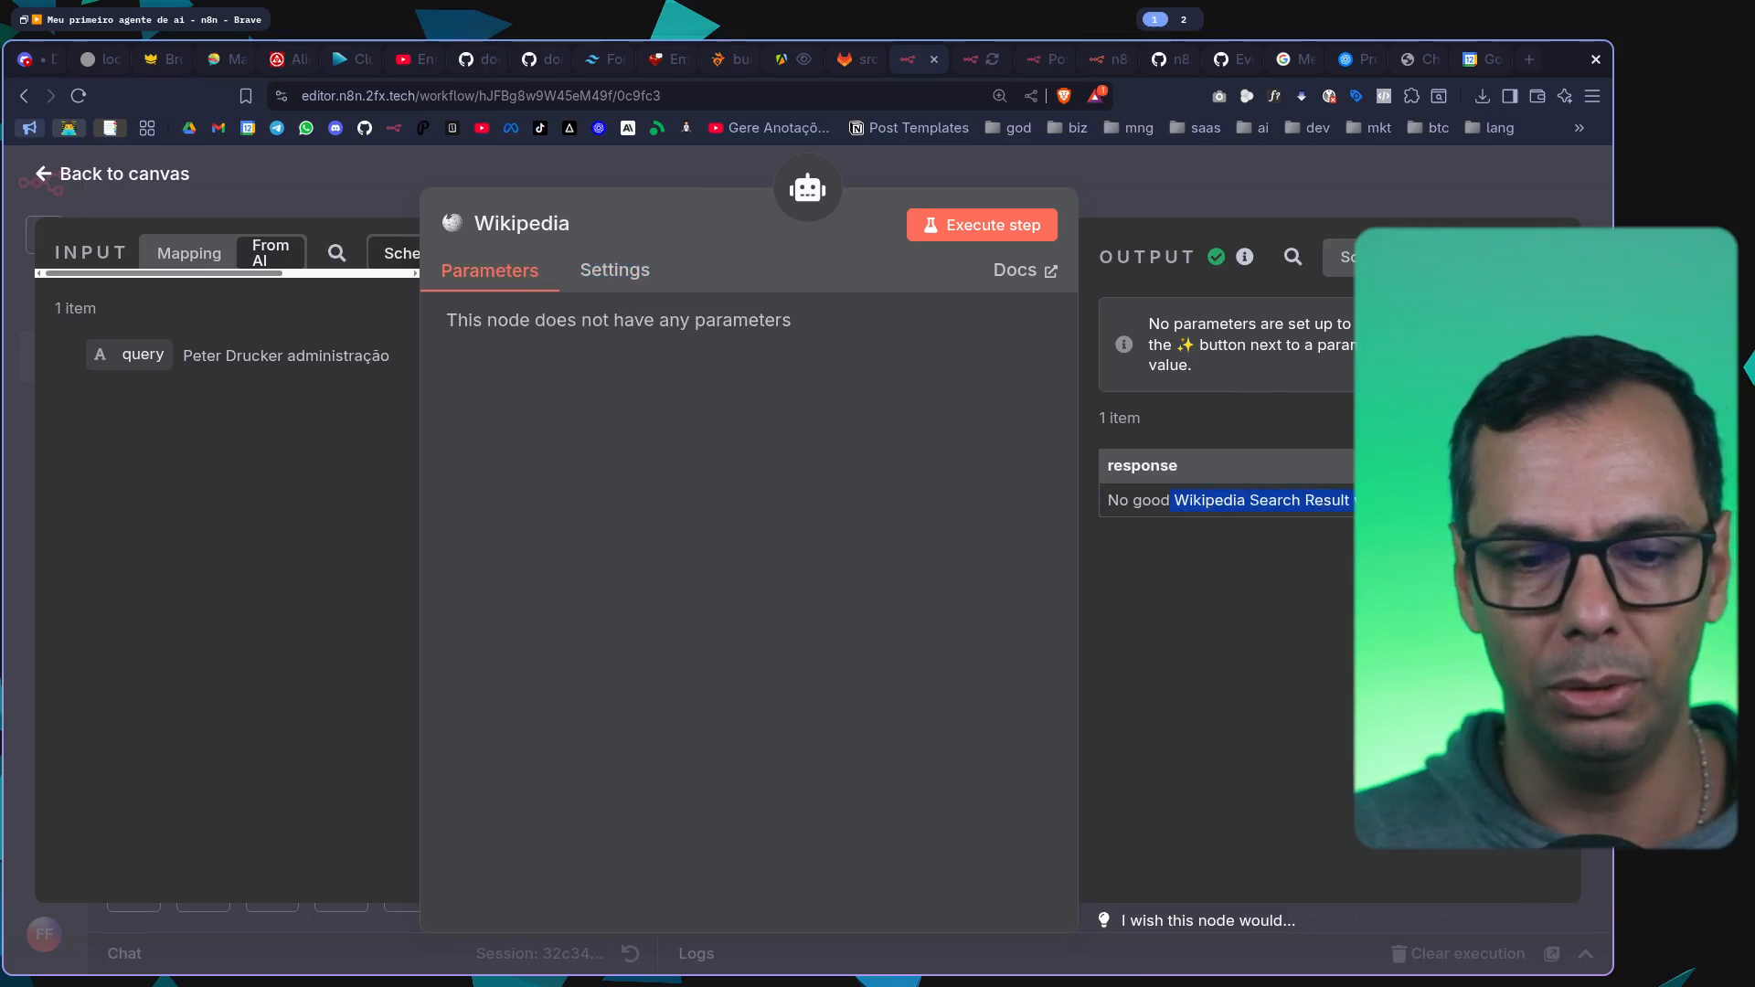
click(1366, 505)
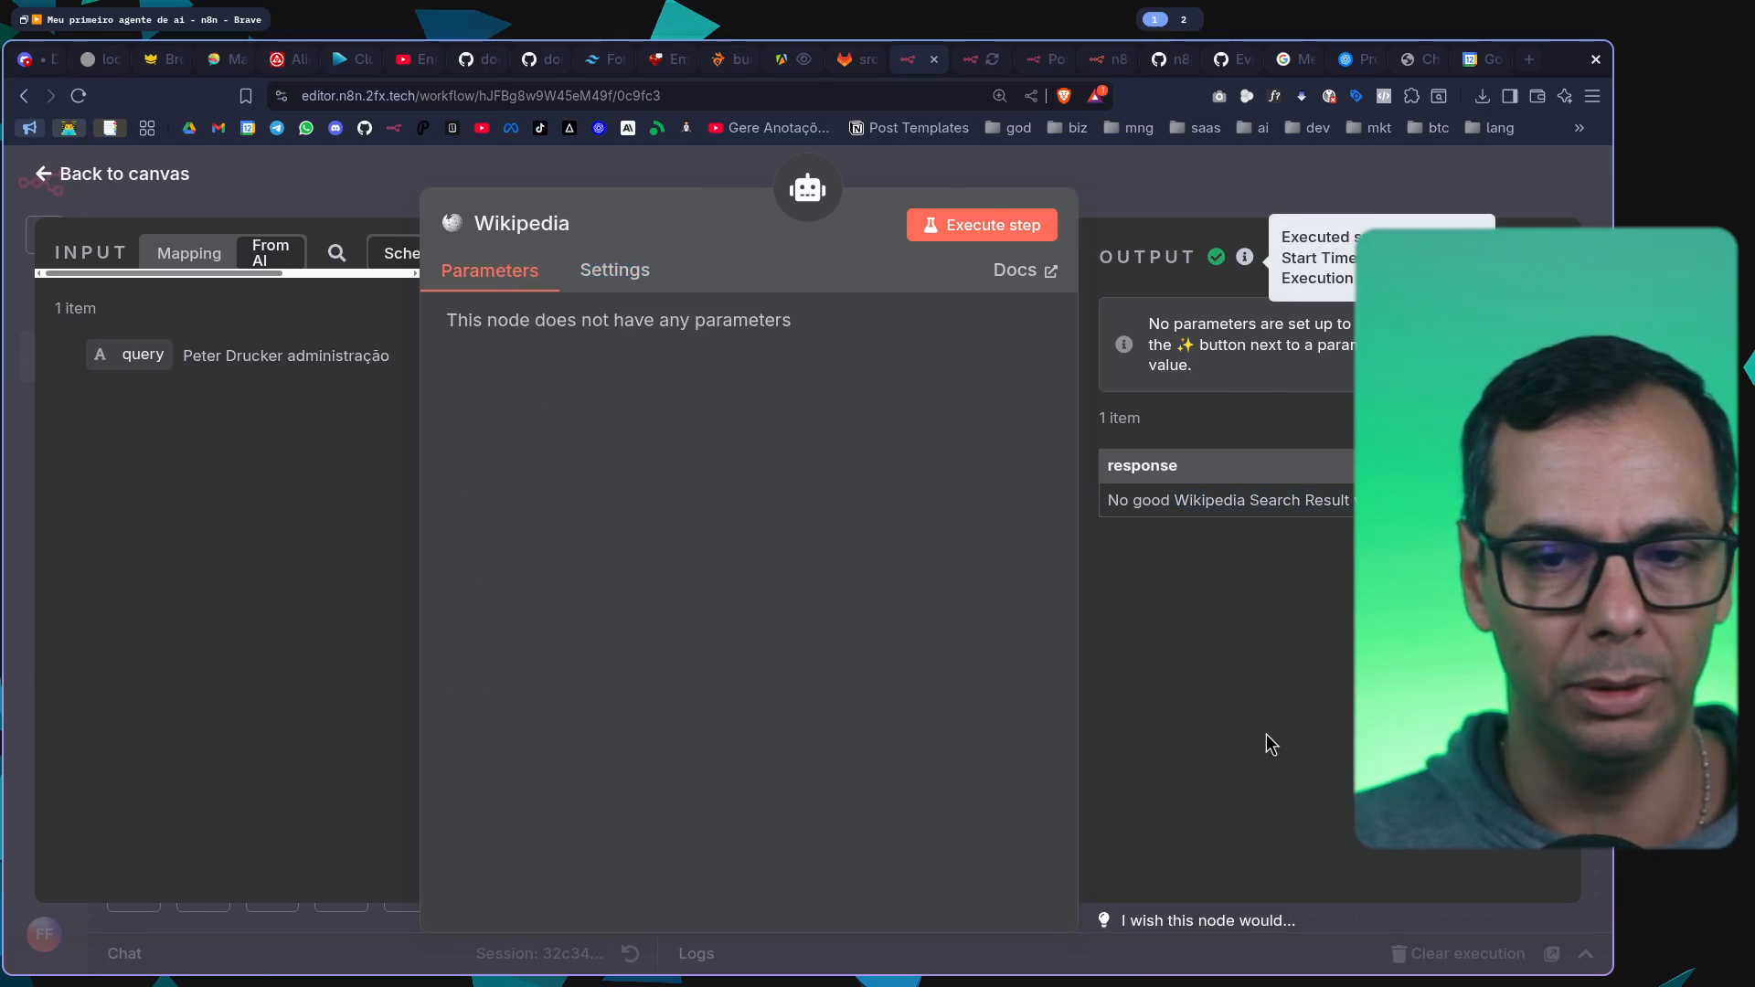
click(1343, 257)
click(1352, 179)
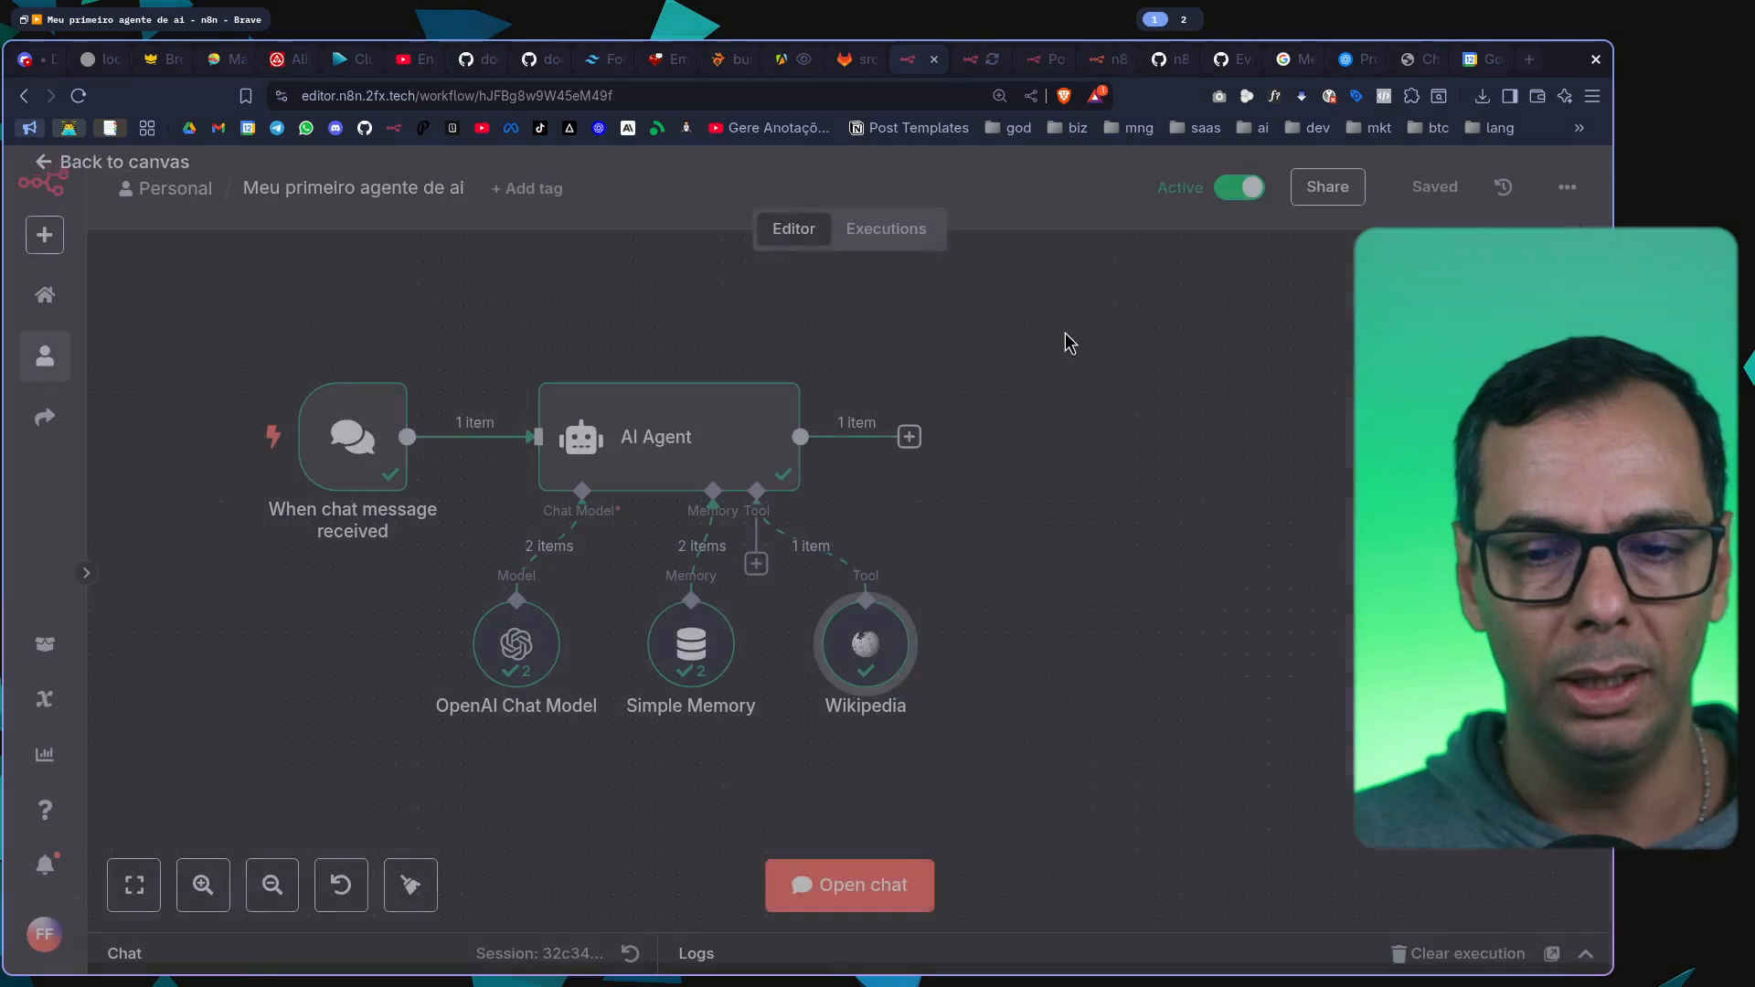
Reopen the chat and reread the agent's reply about Peter Drucker
click(850, 882)
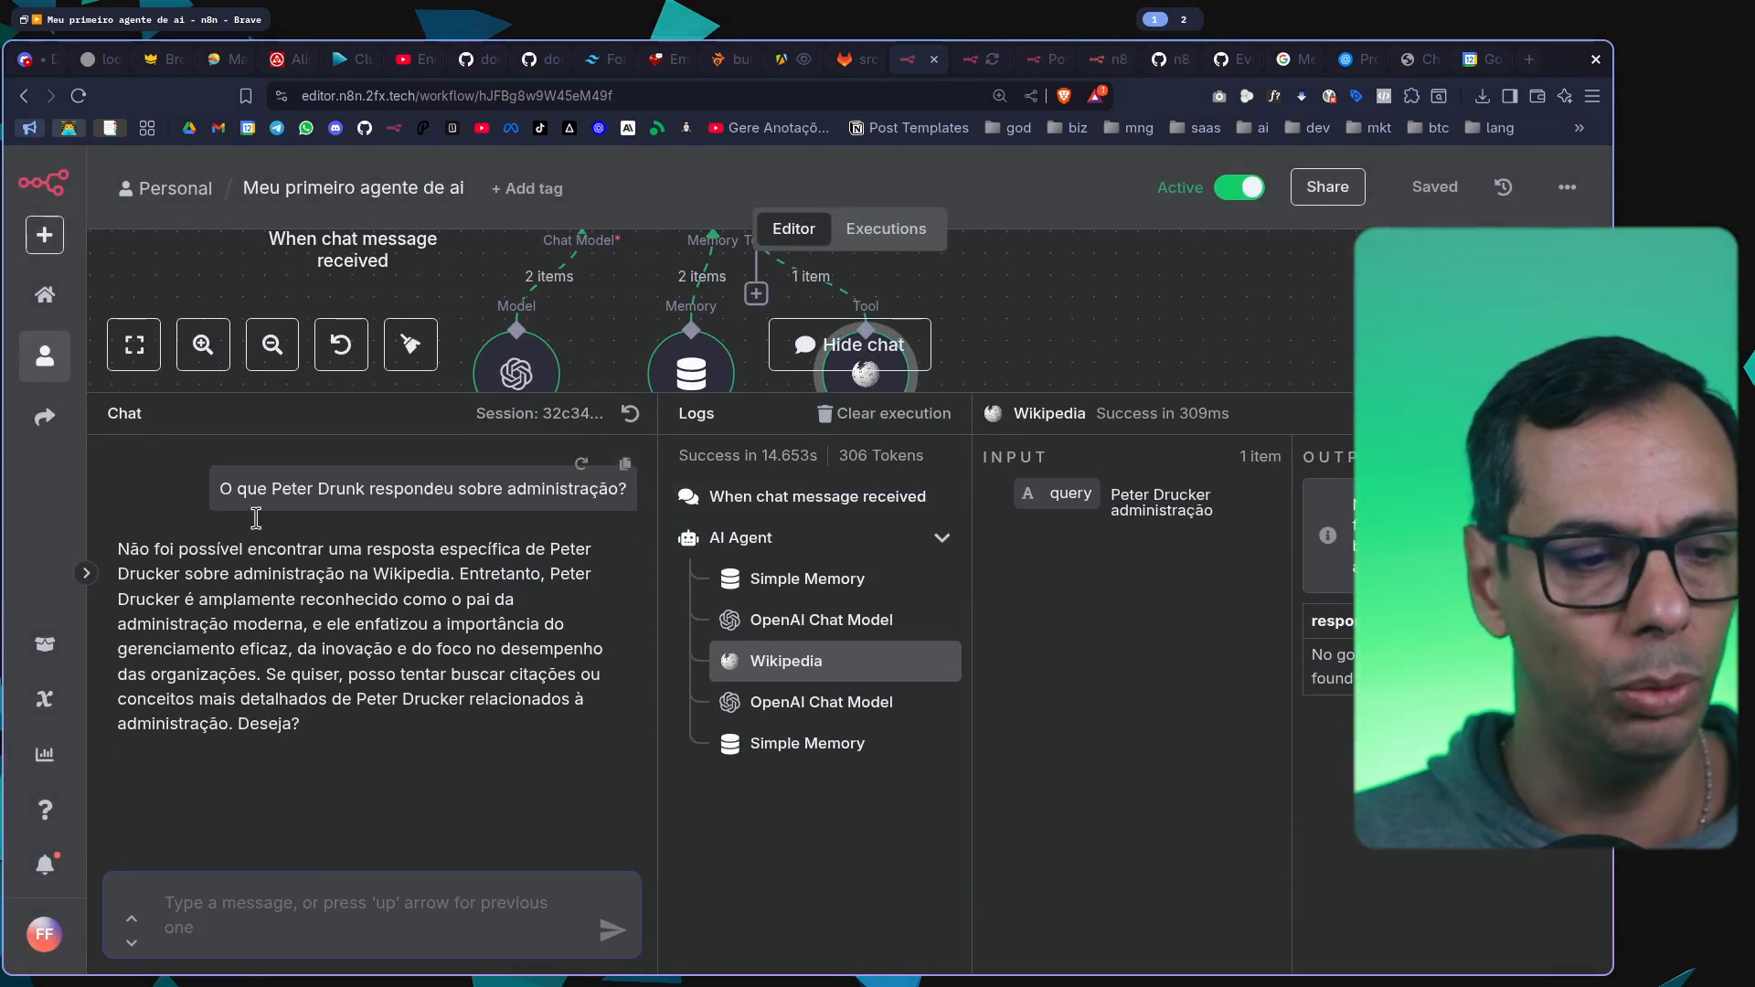
drag(120, 550, 343, 754)
click(580, 707)
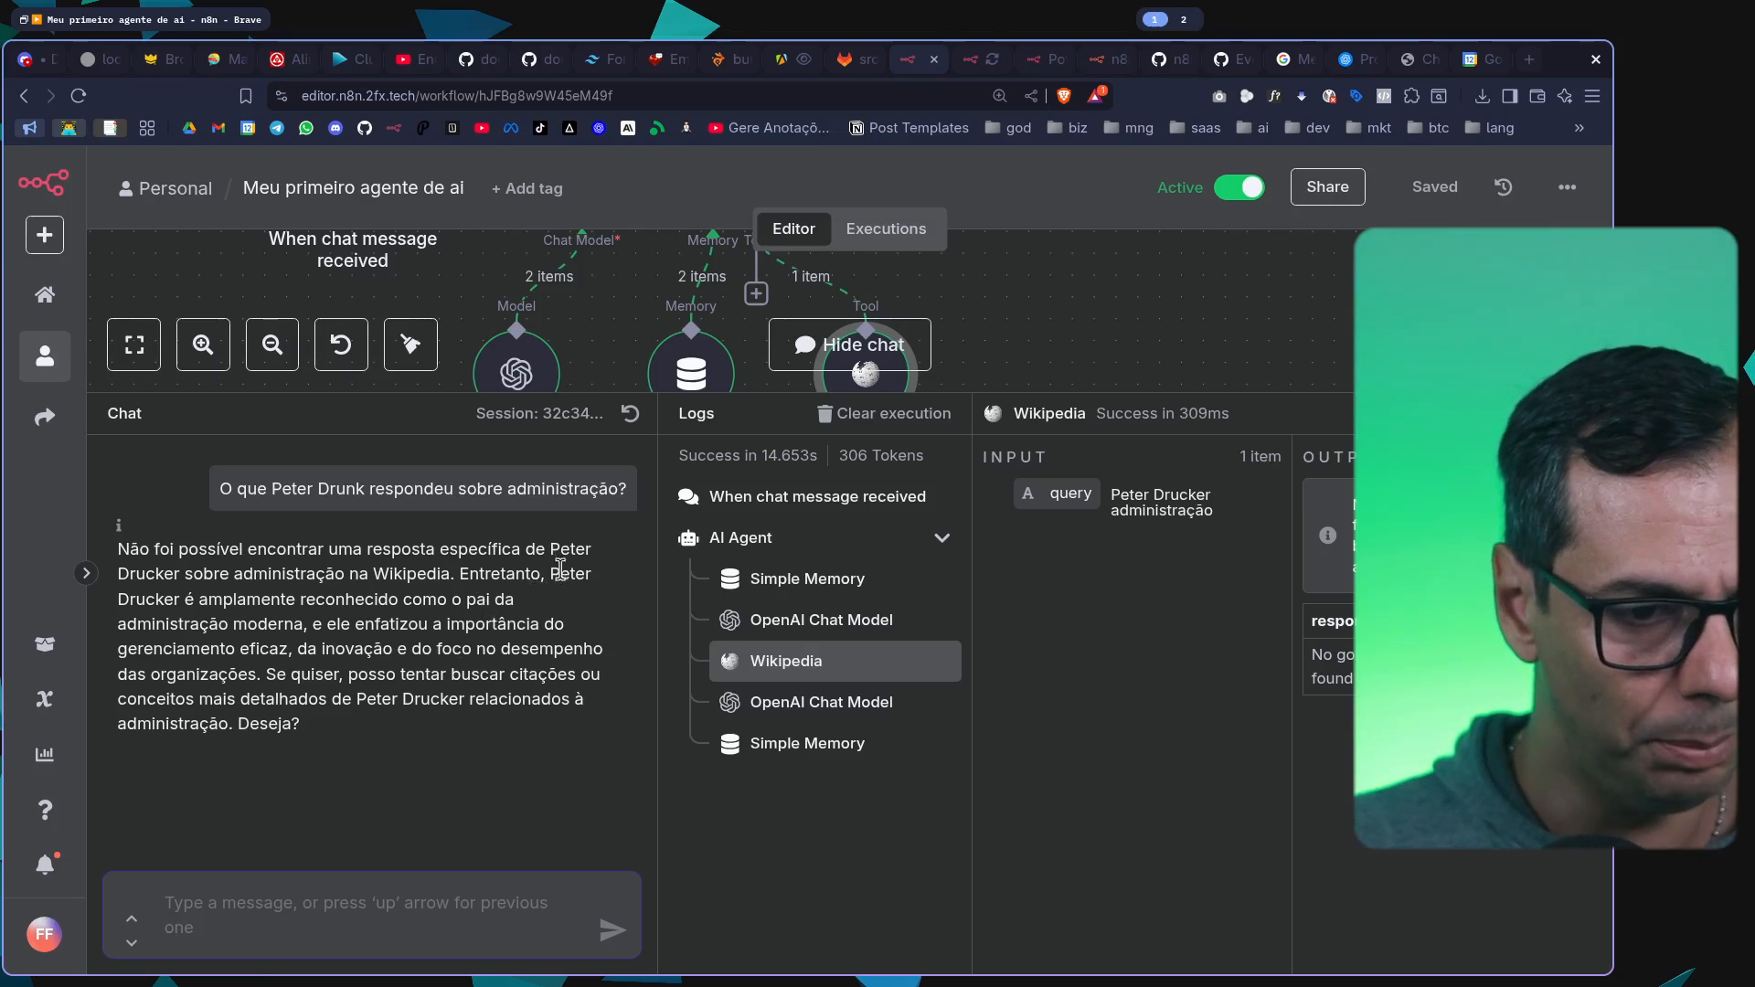
drag(539, 579, 190, 590)
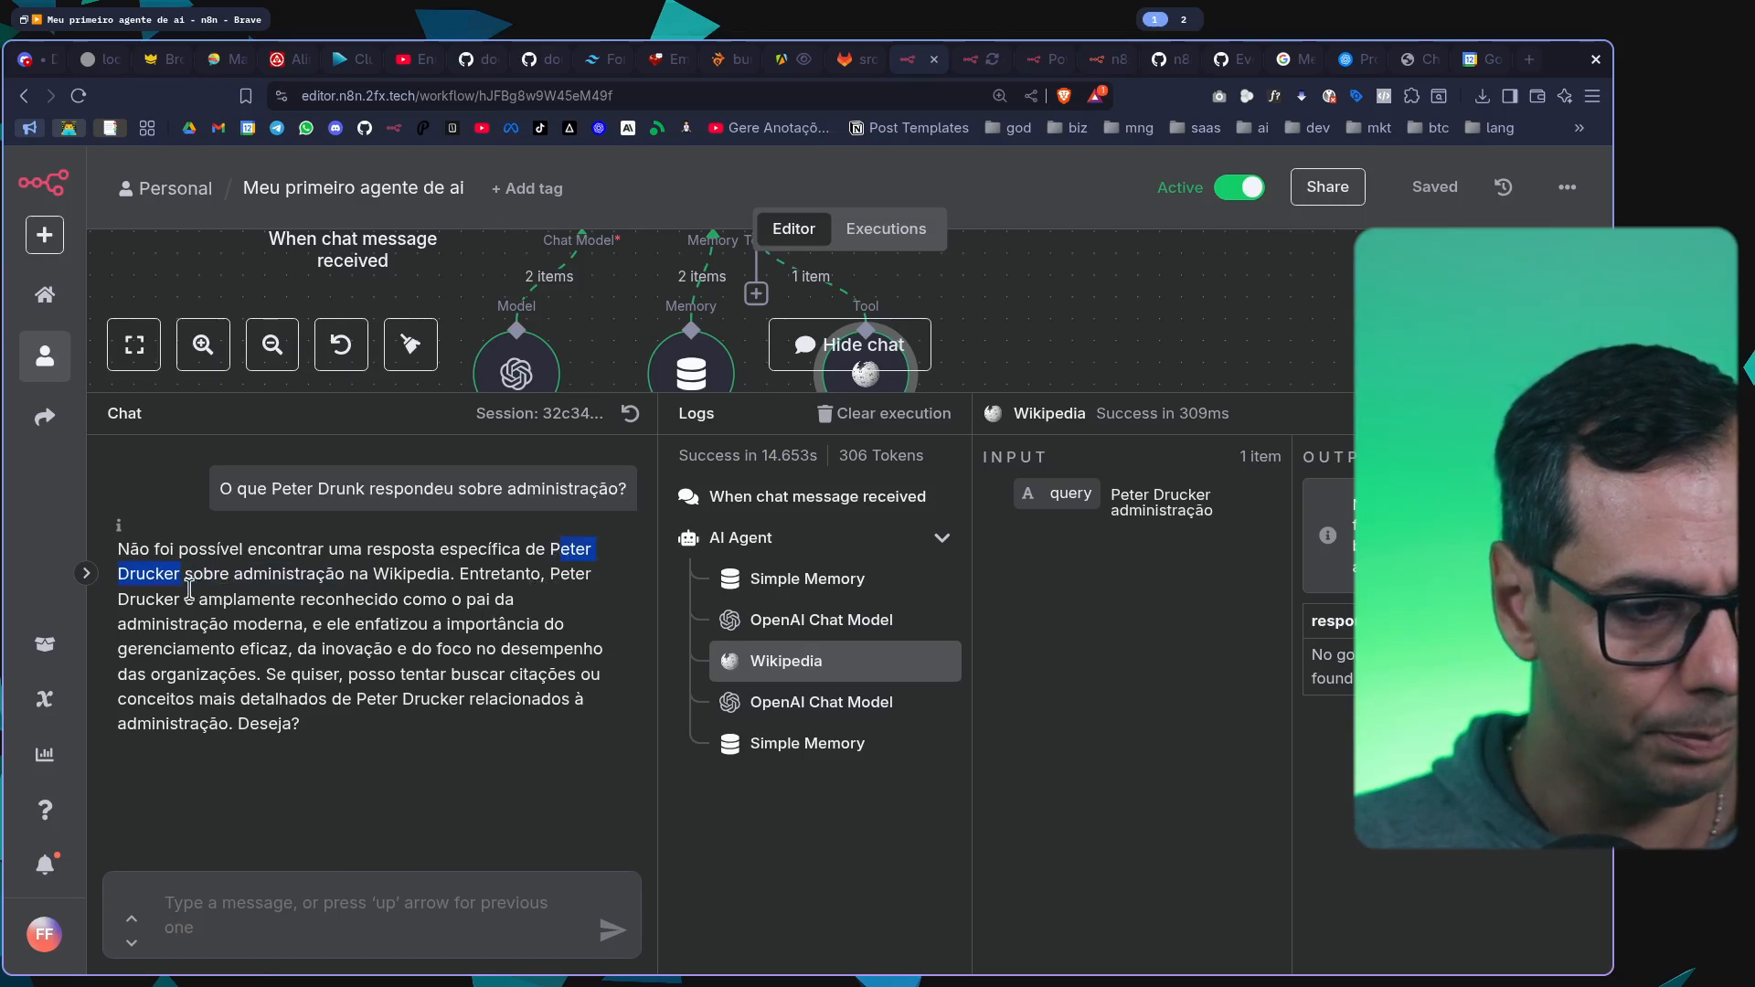
Send the follow-up chat message "Com base na wikipedia me fale mais sobre eter Drucker."
click(330, 877)
text(Com)
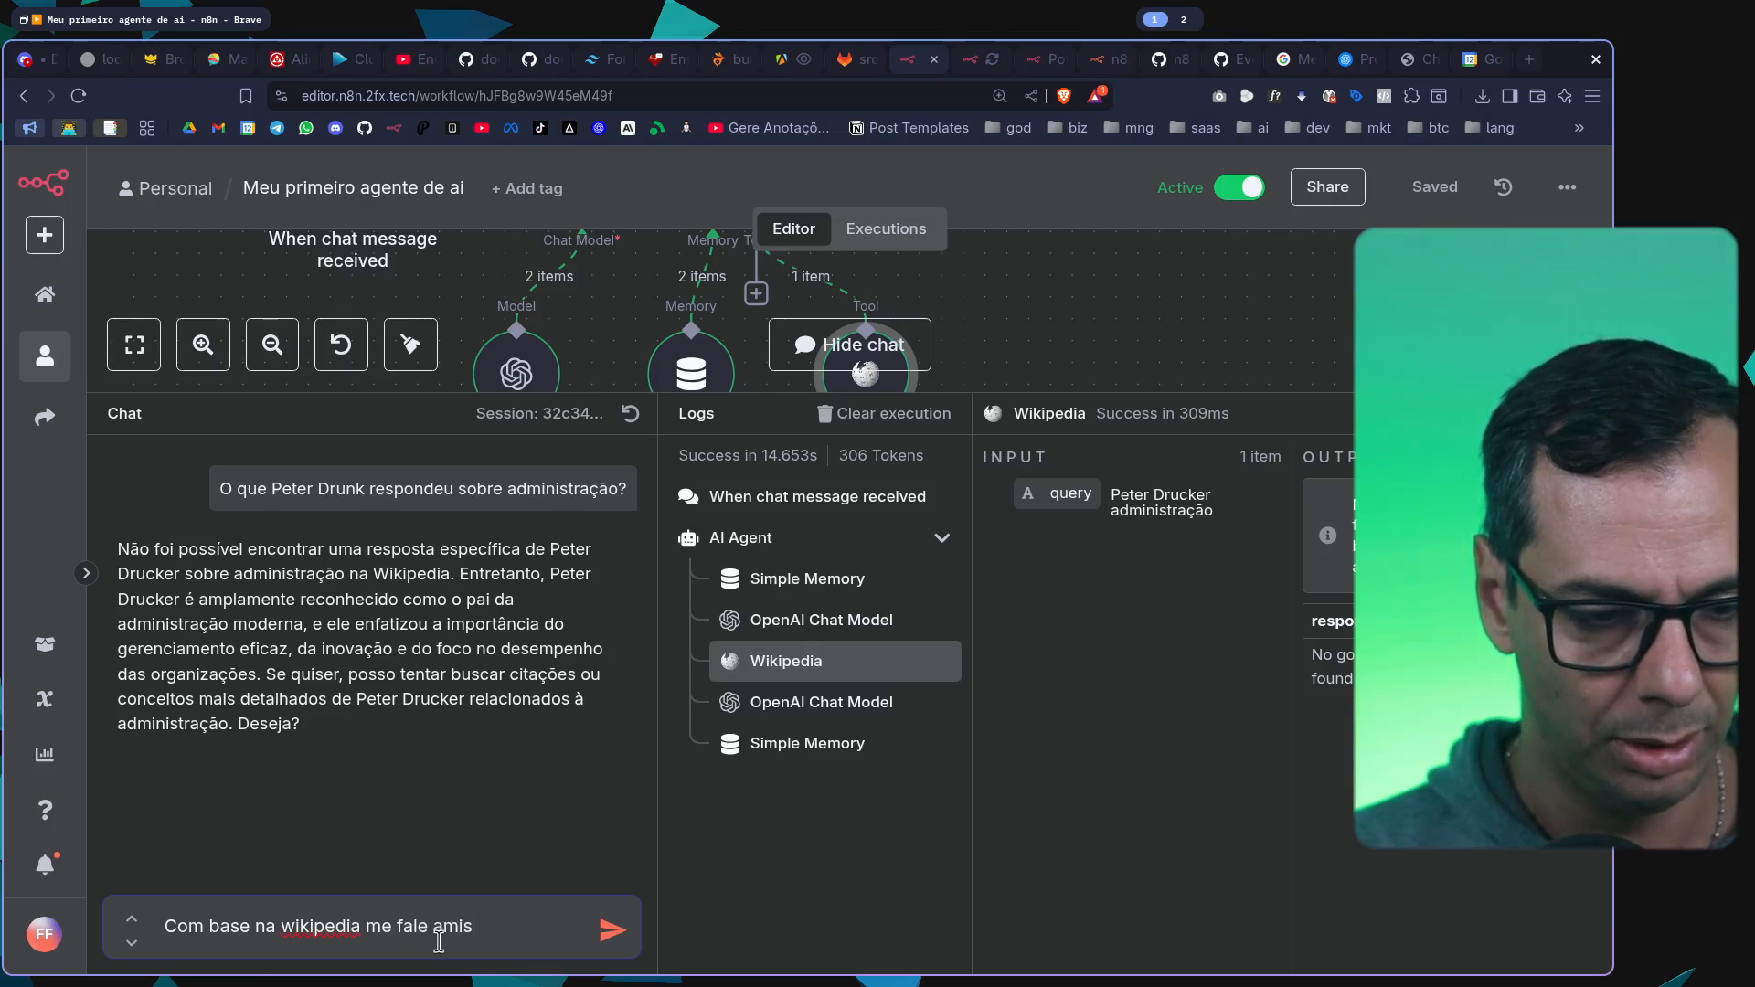
text(eter Drucker)
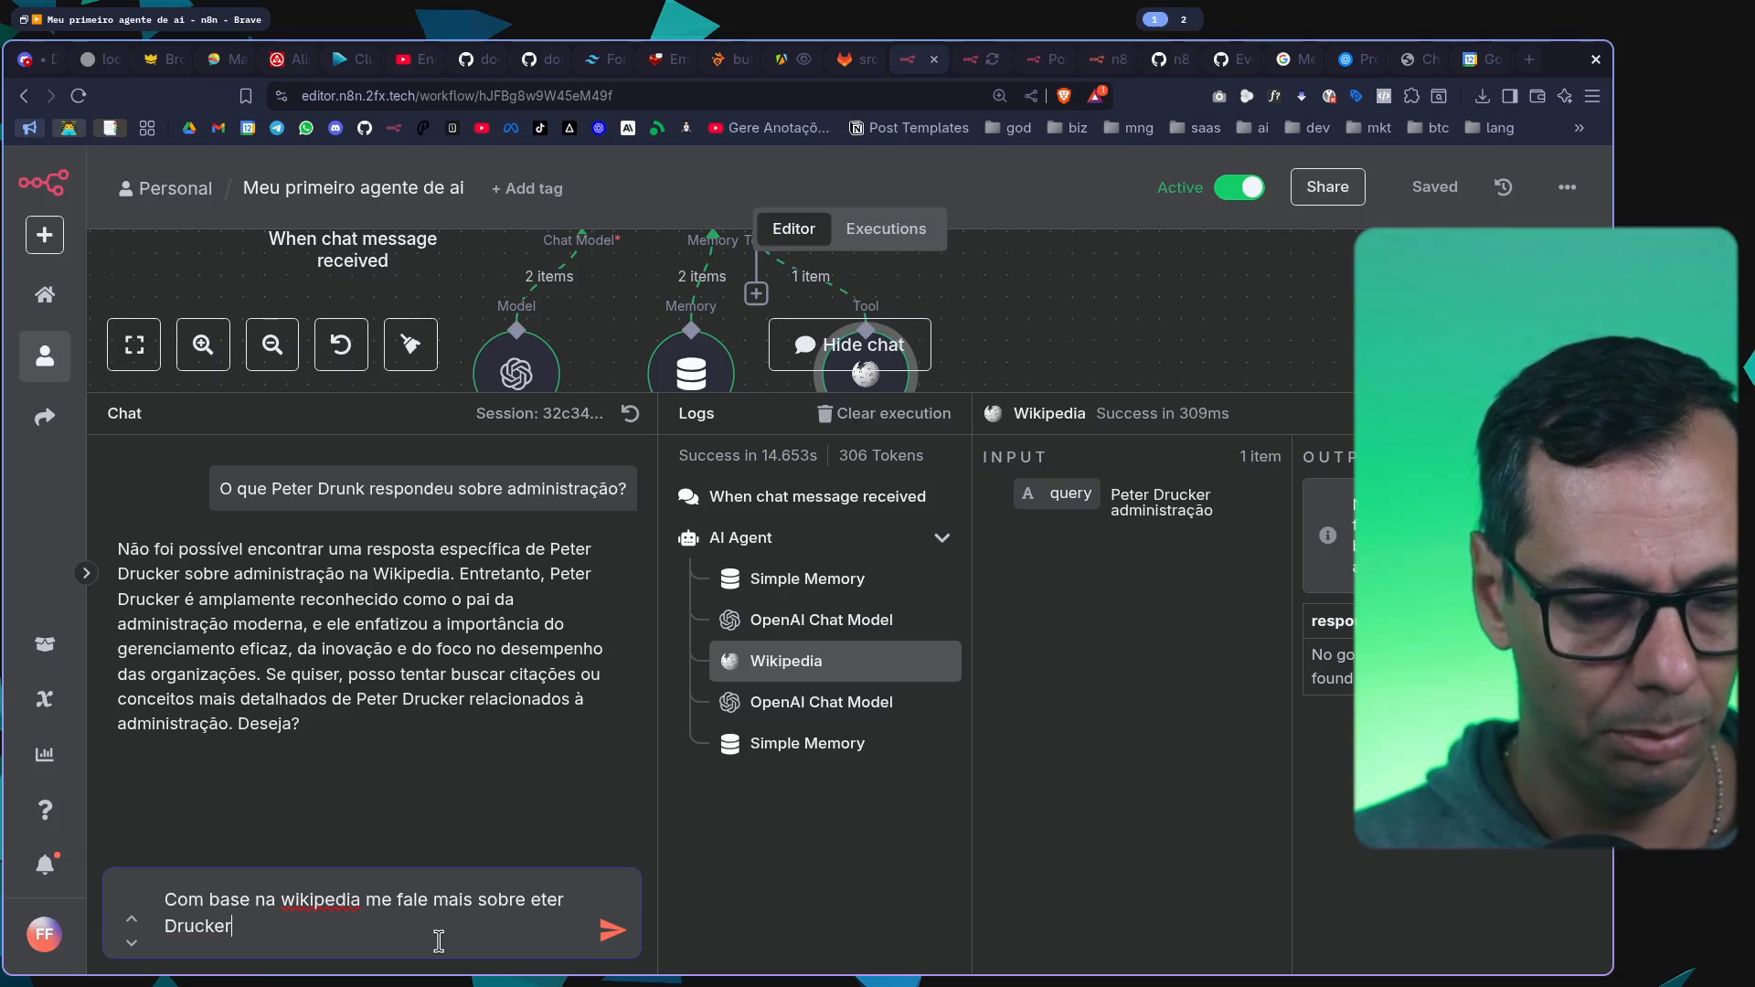
text(.)
key(Return)
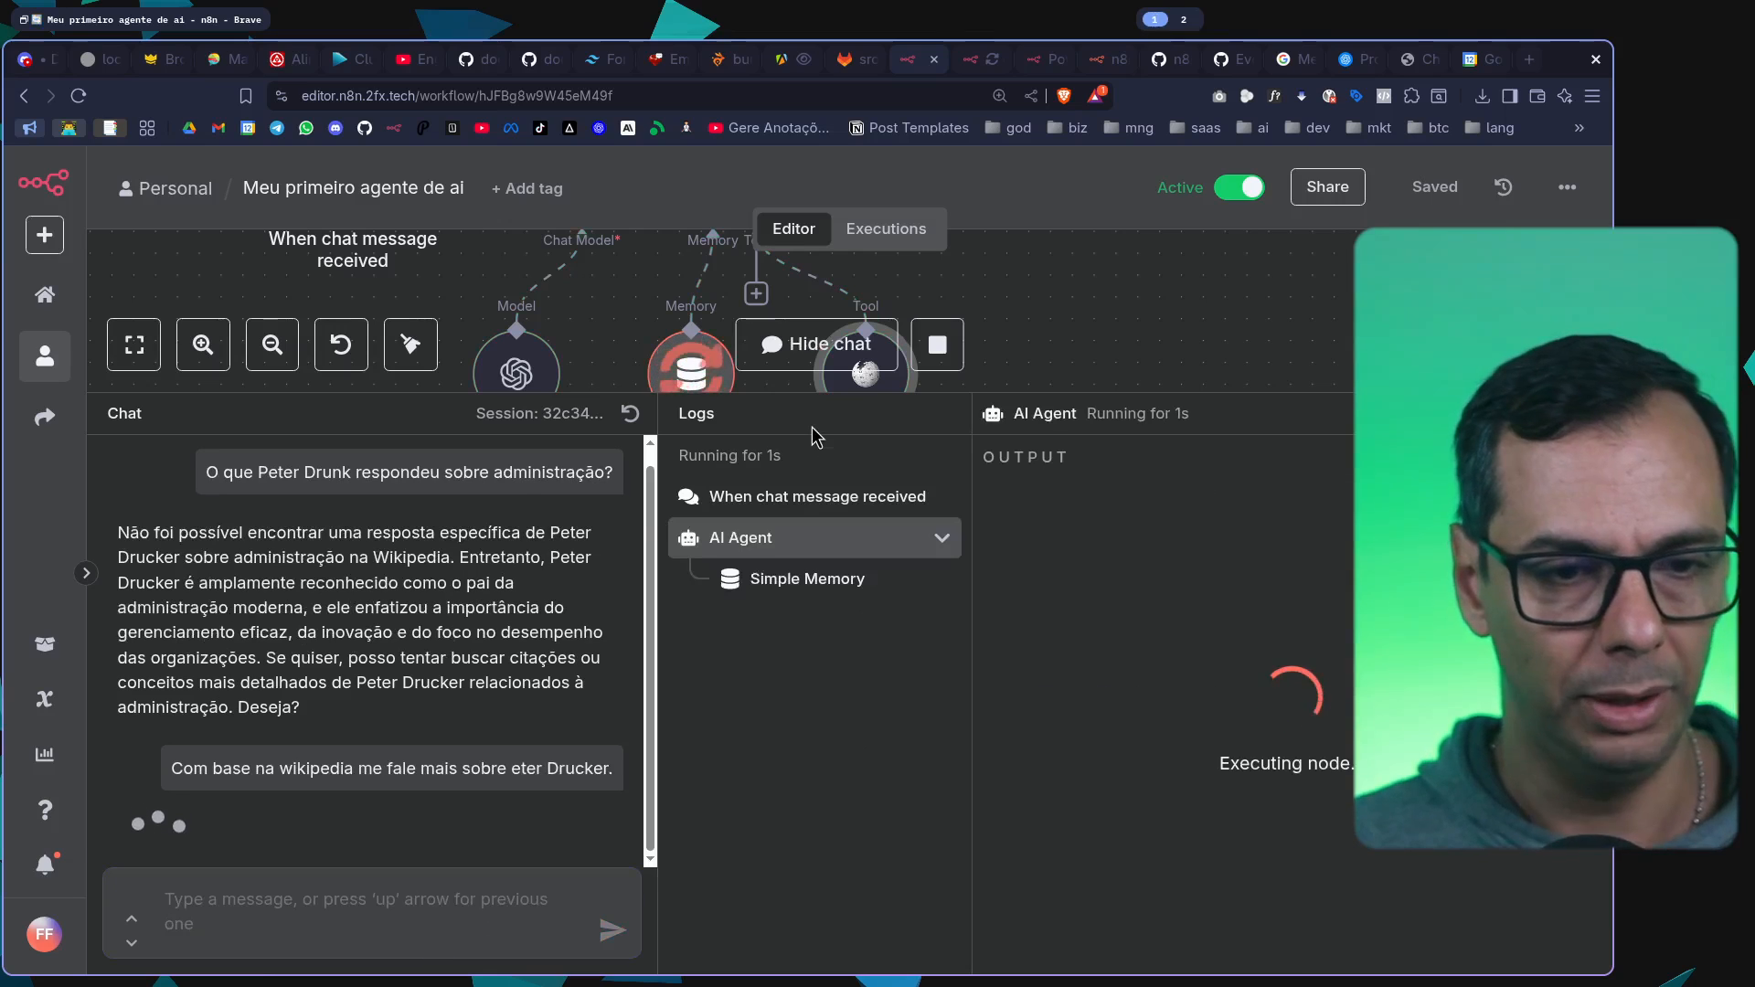
Reduce the chat area's height and examine the Wikipedia log entry's query and response for the follow-up question
drag(825, 412, 826, 513)
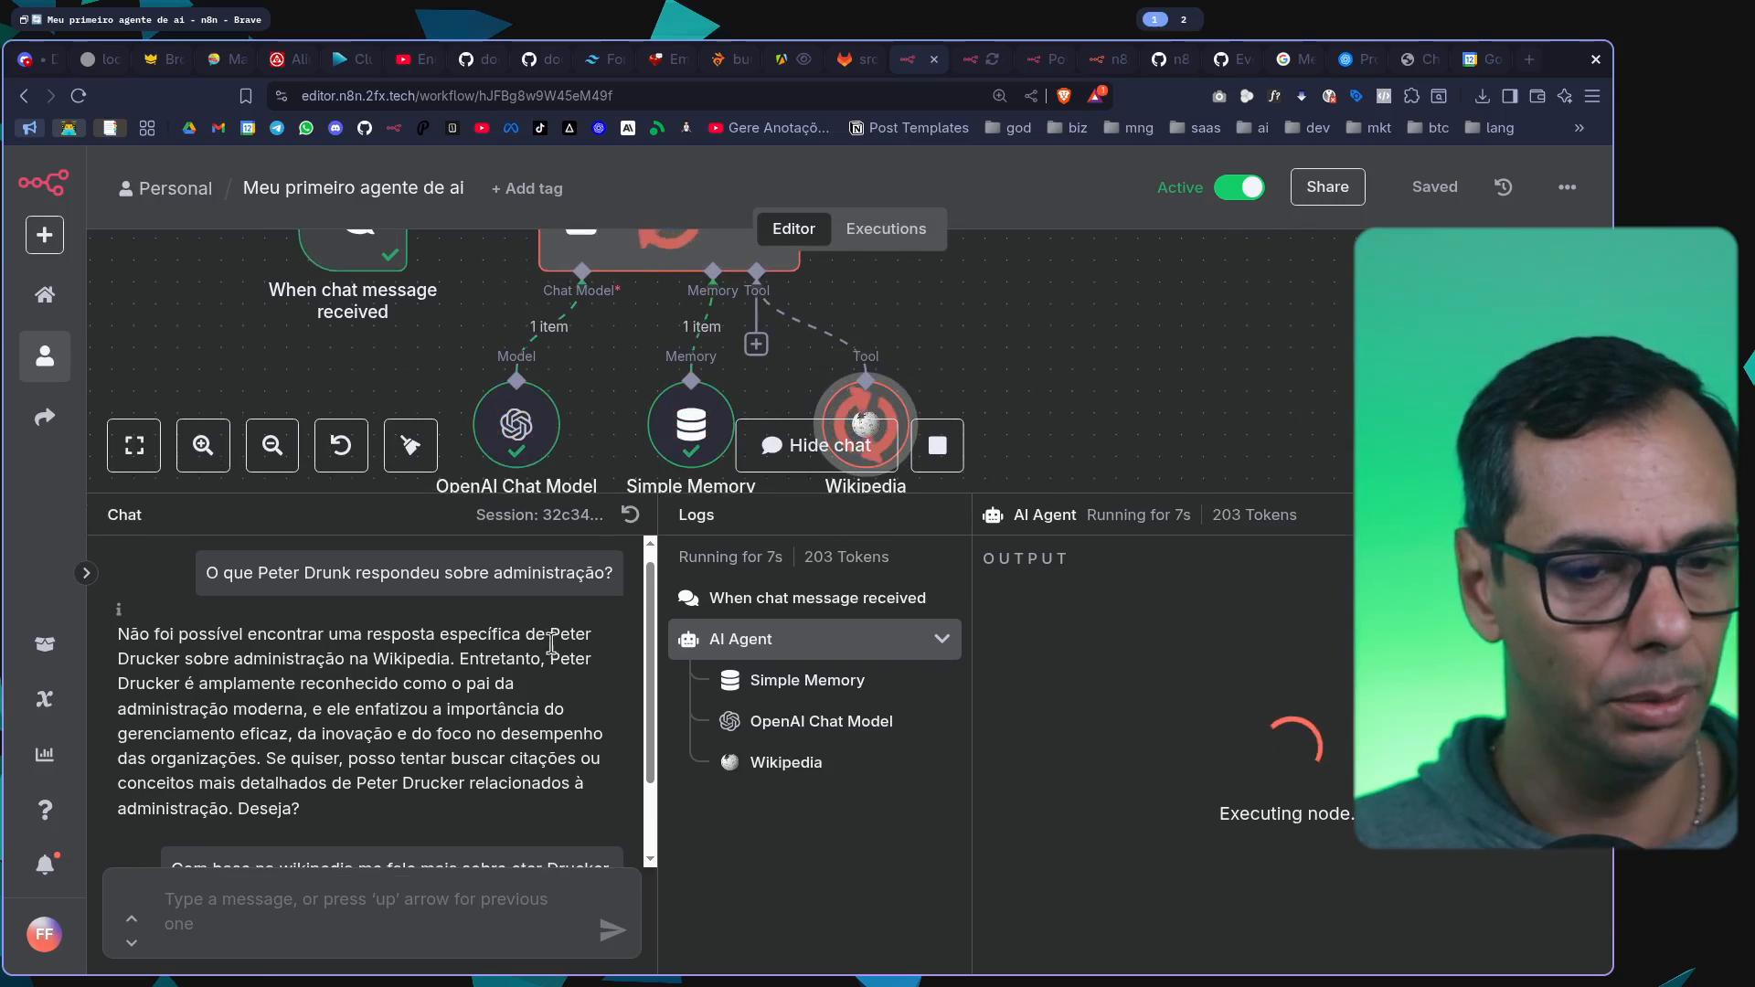
scroll(543, 655, down, 2)
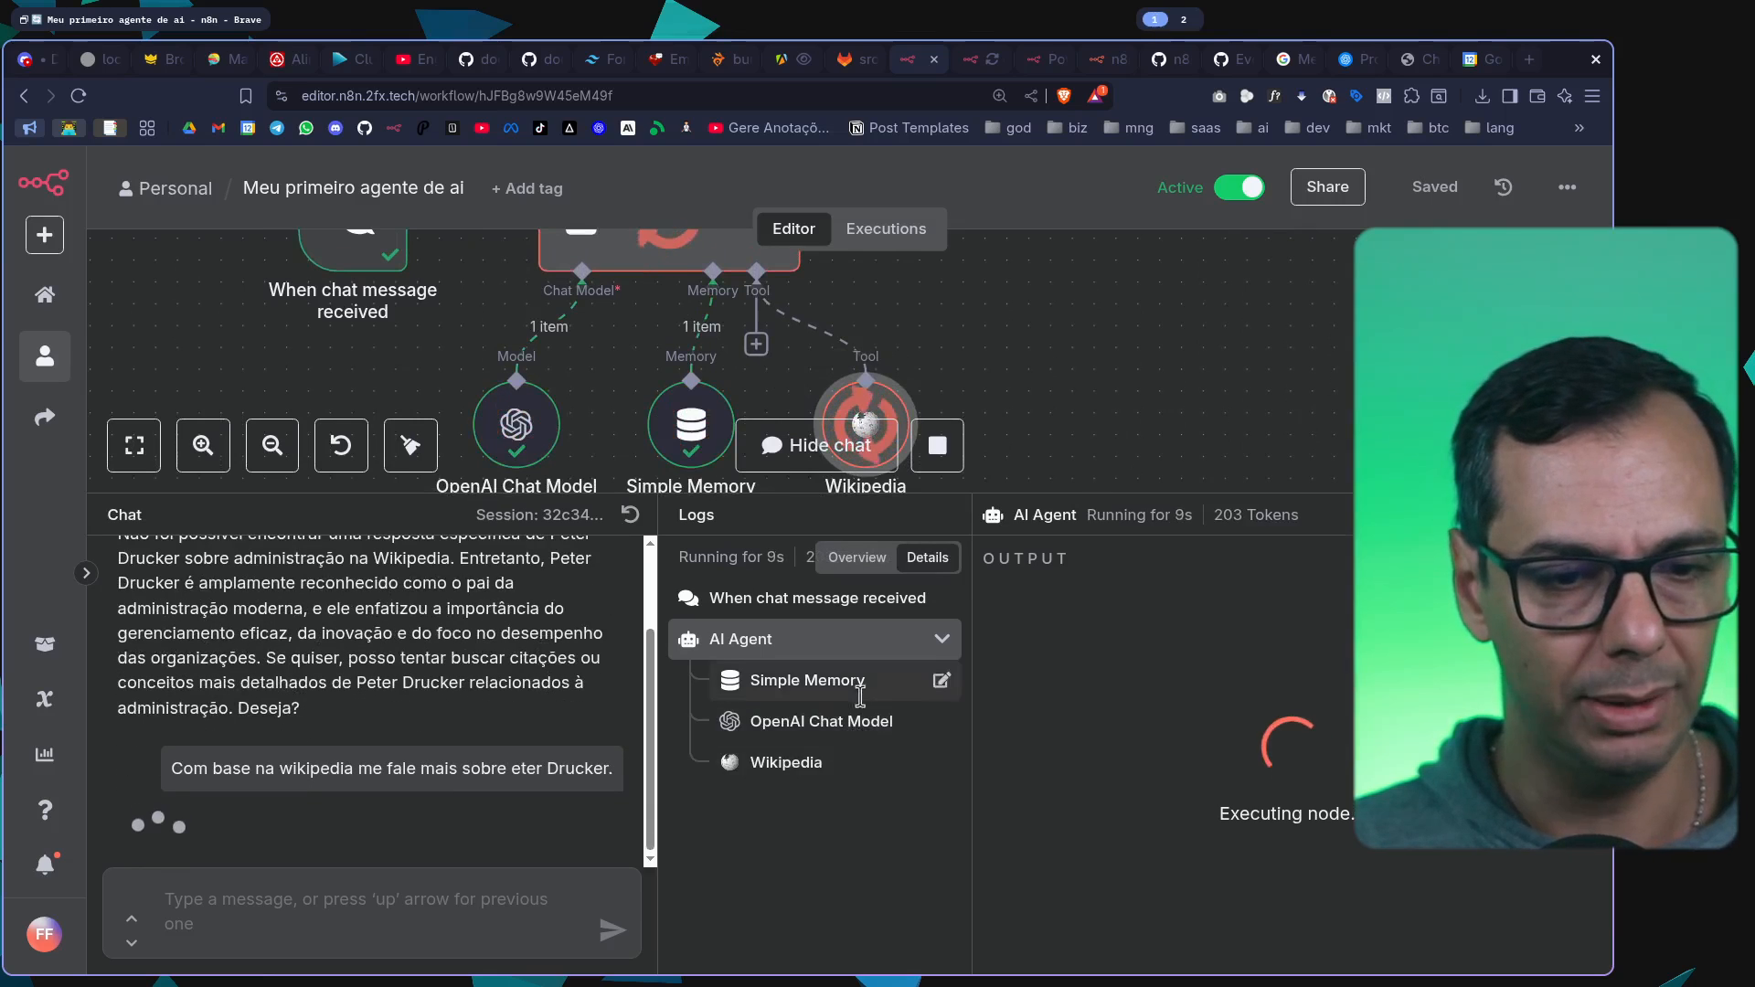
click(821, 768)
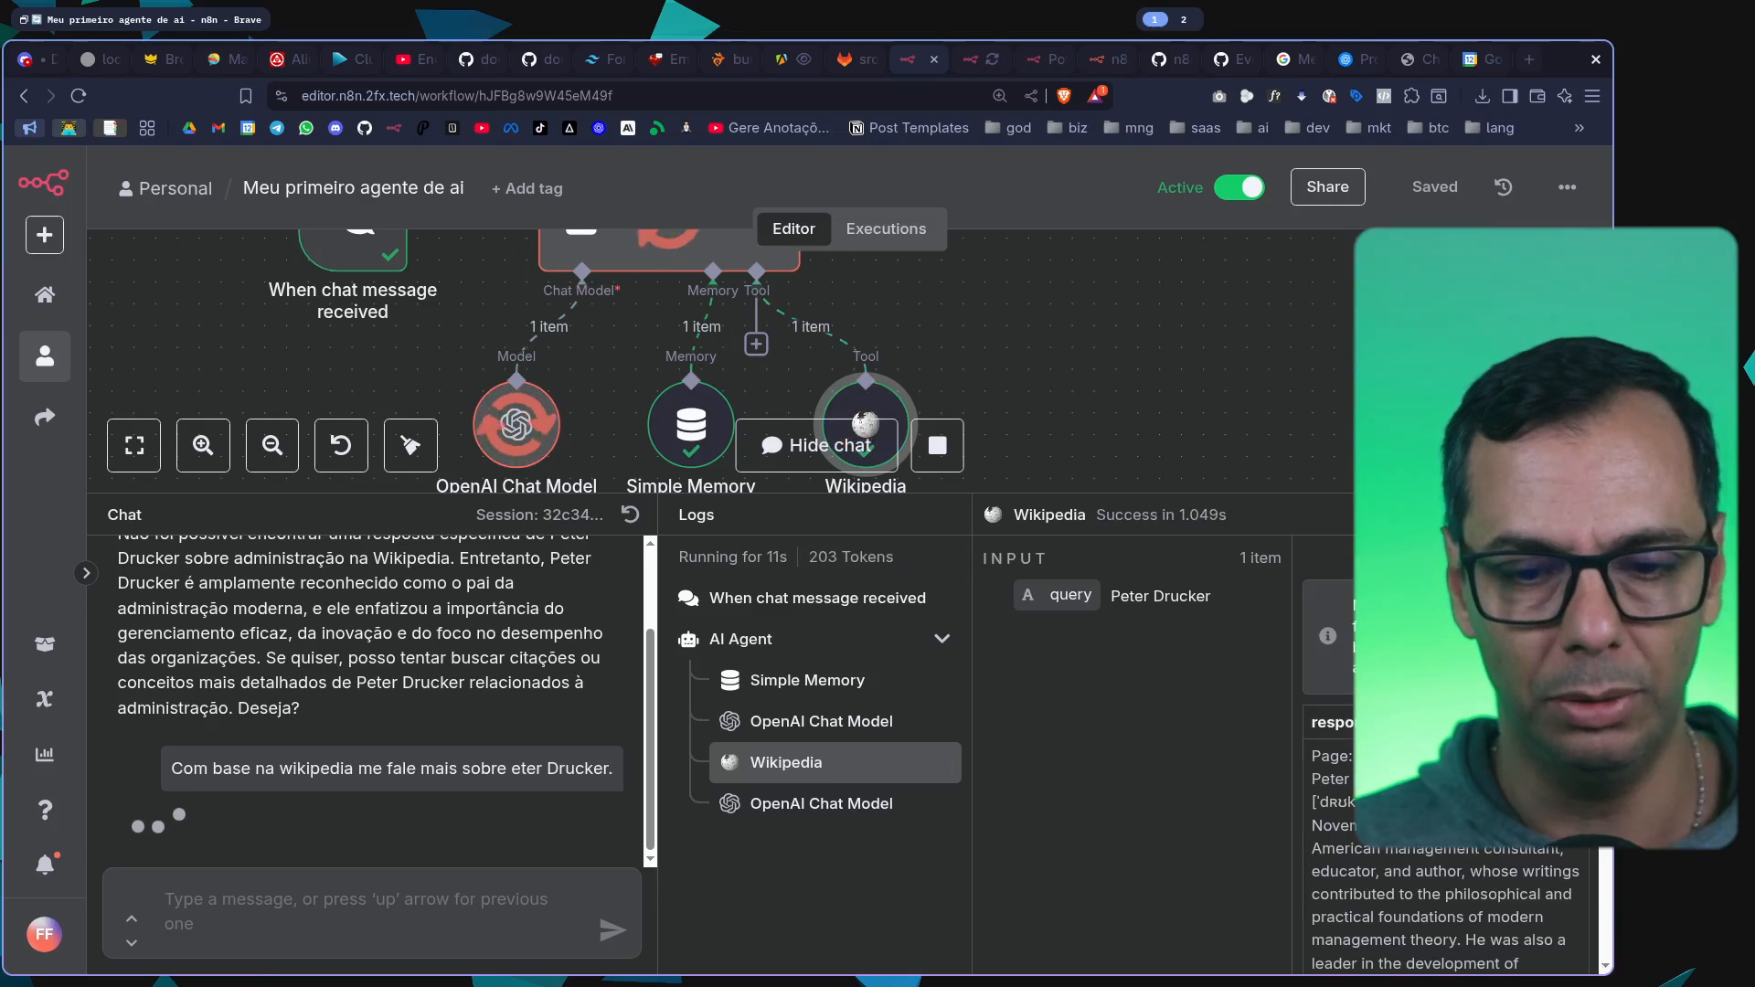
scroll(1444, 868, down, 4)
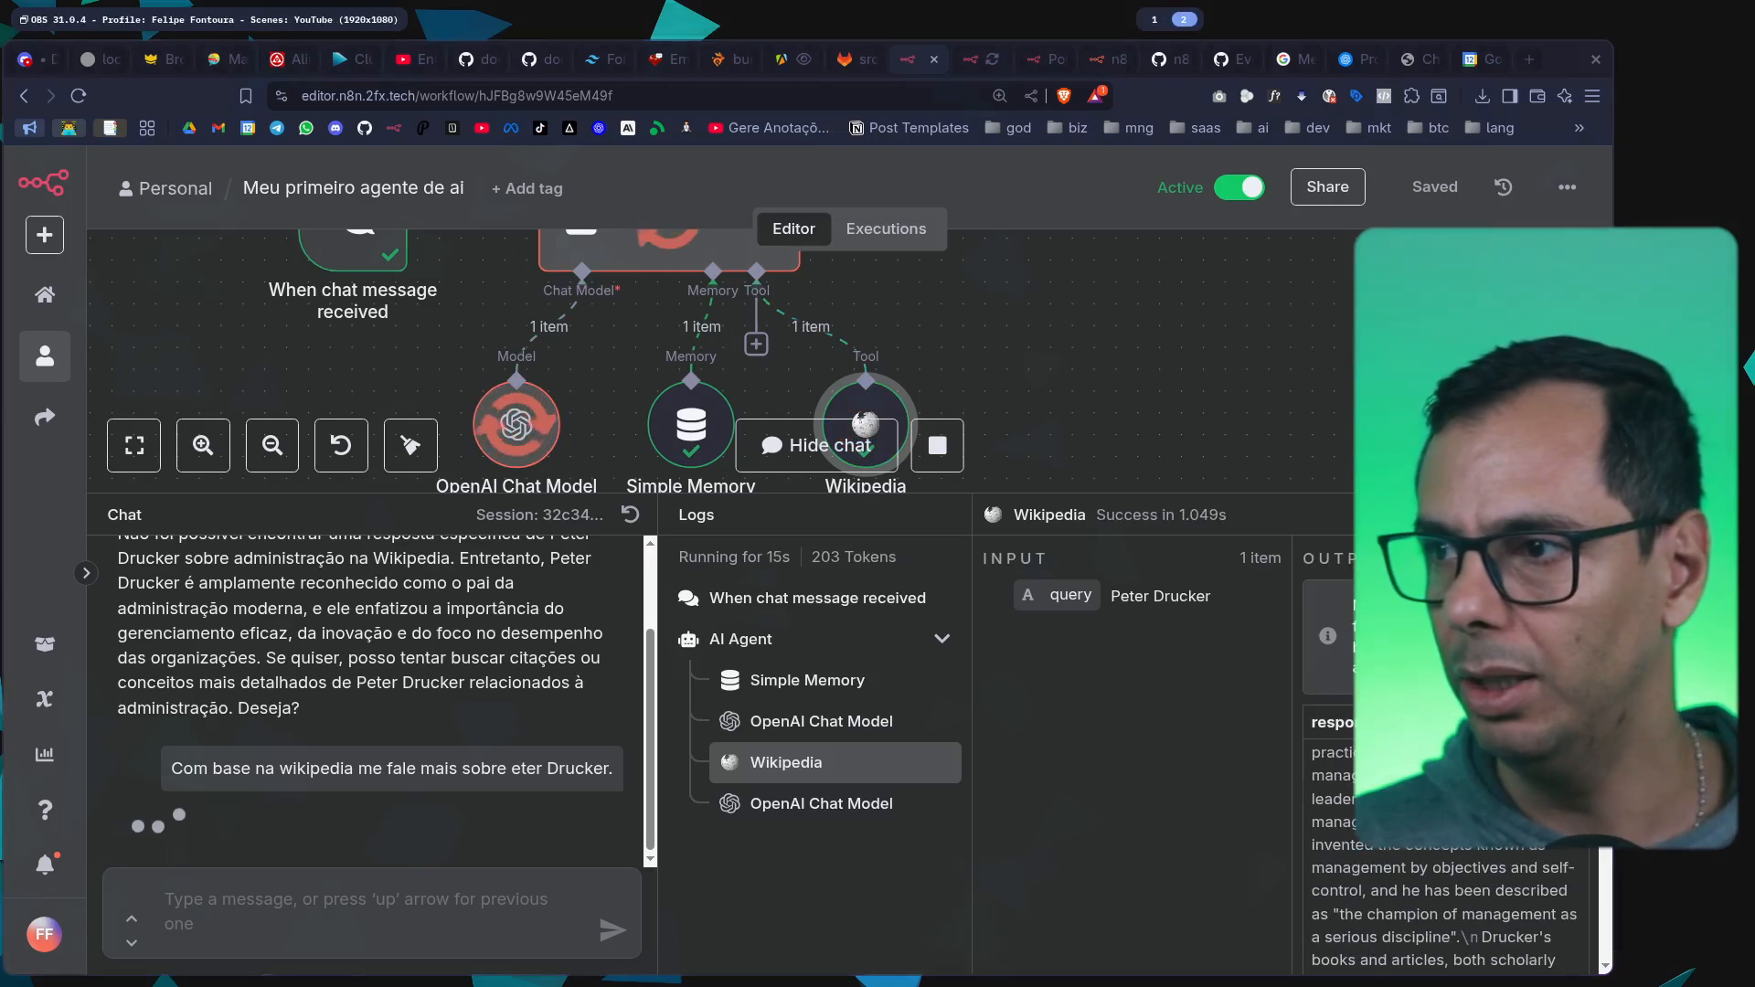
key(super+1)
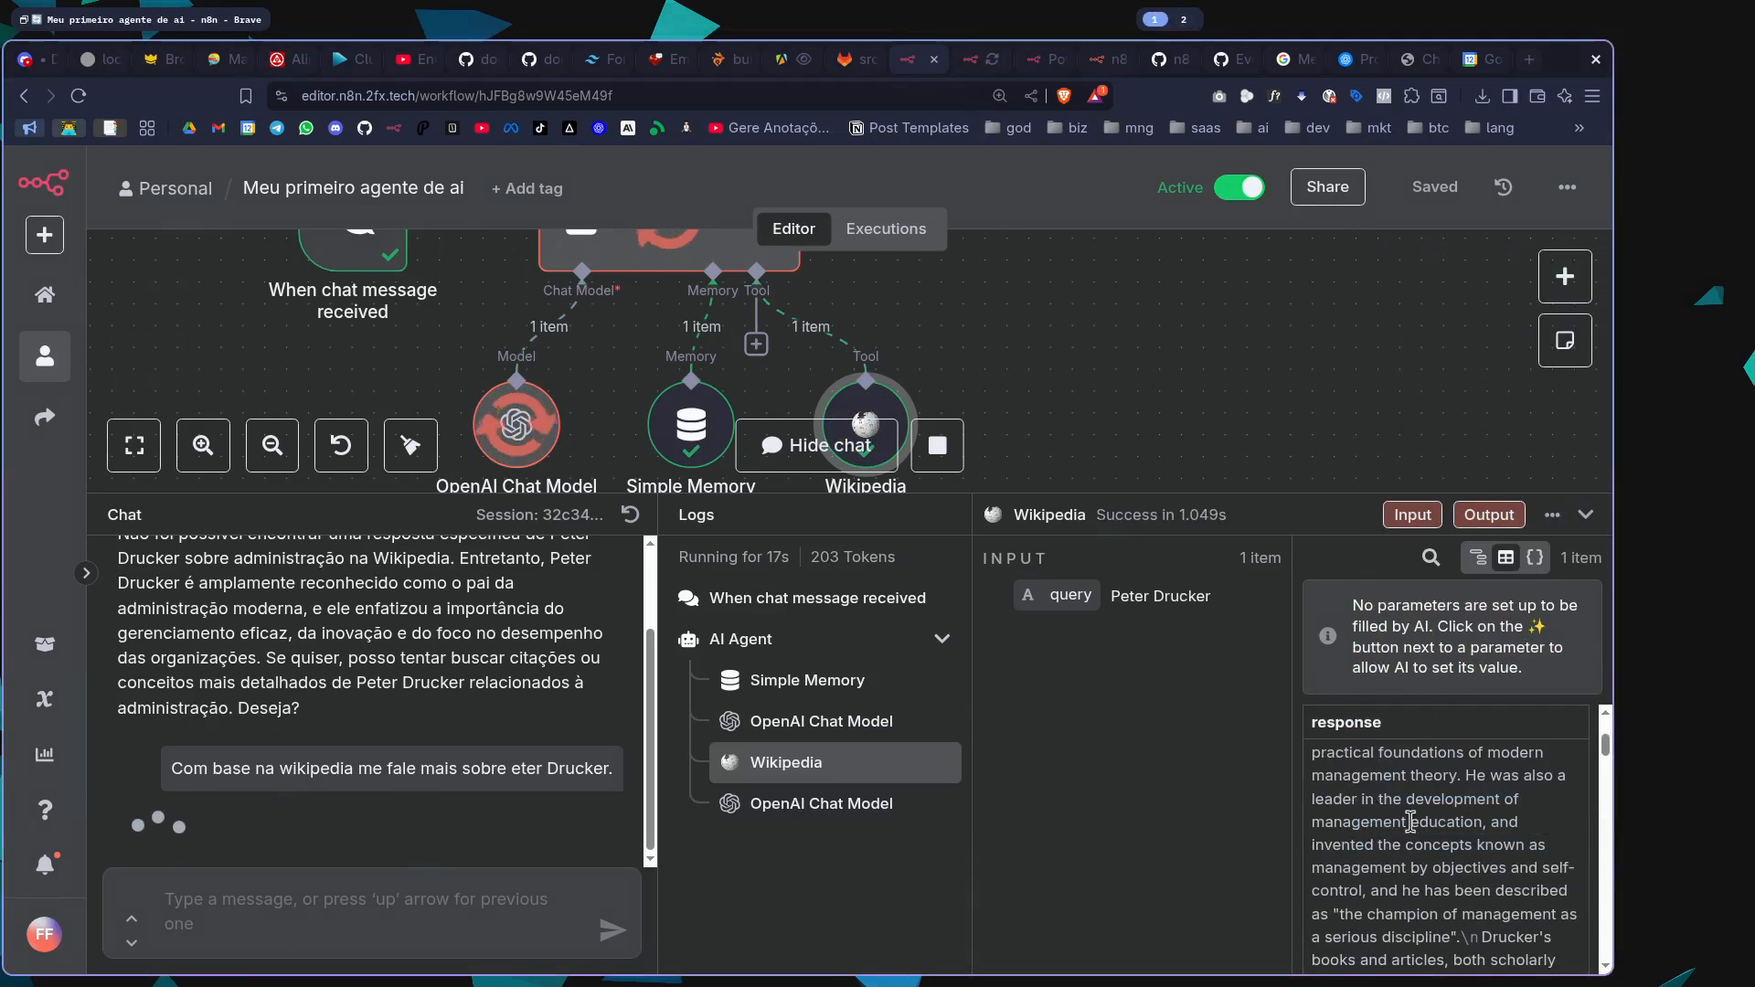
scroll(1330, 836, up, 5)
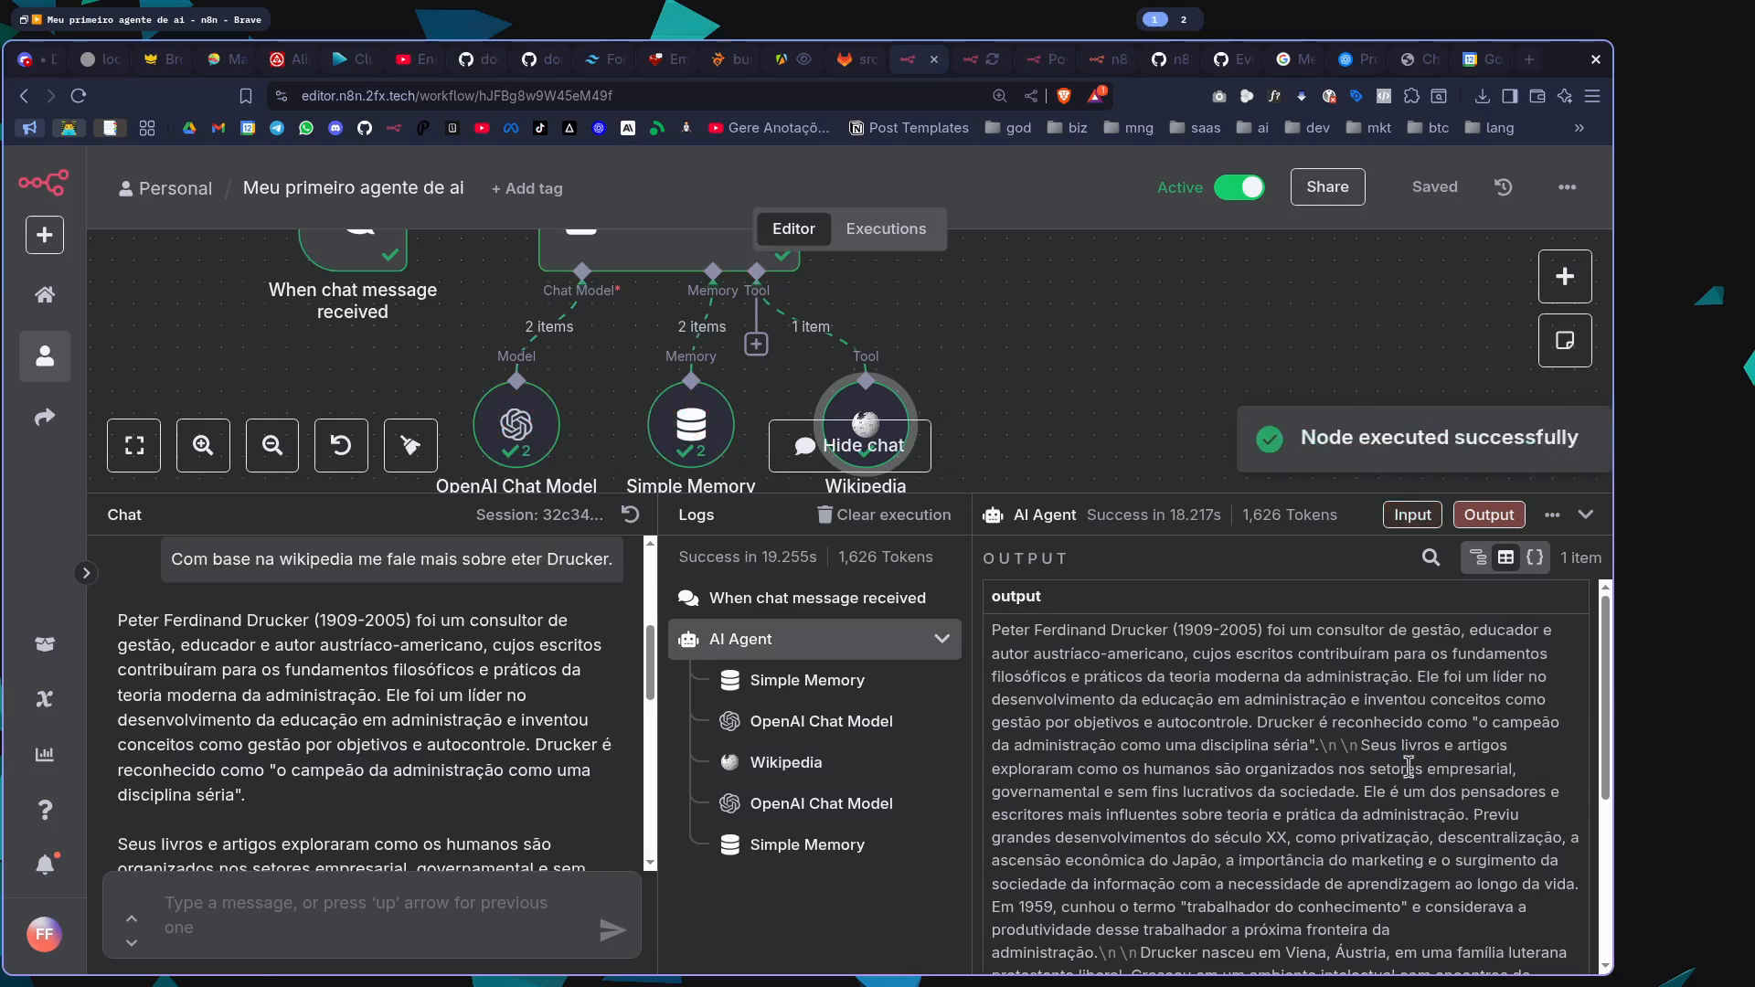
Compare the AI Agent's output with the text returned in the Wikipedia log entry
drag(1040, 647, 1462, 822)
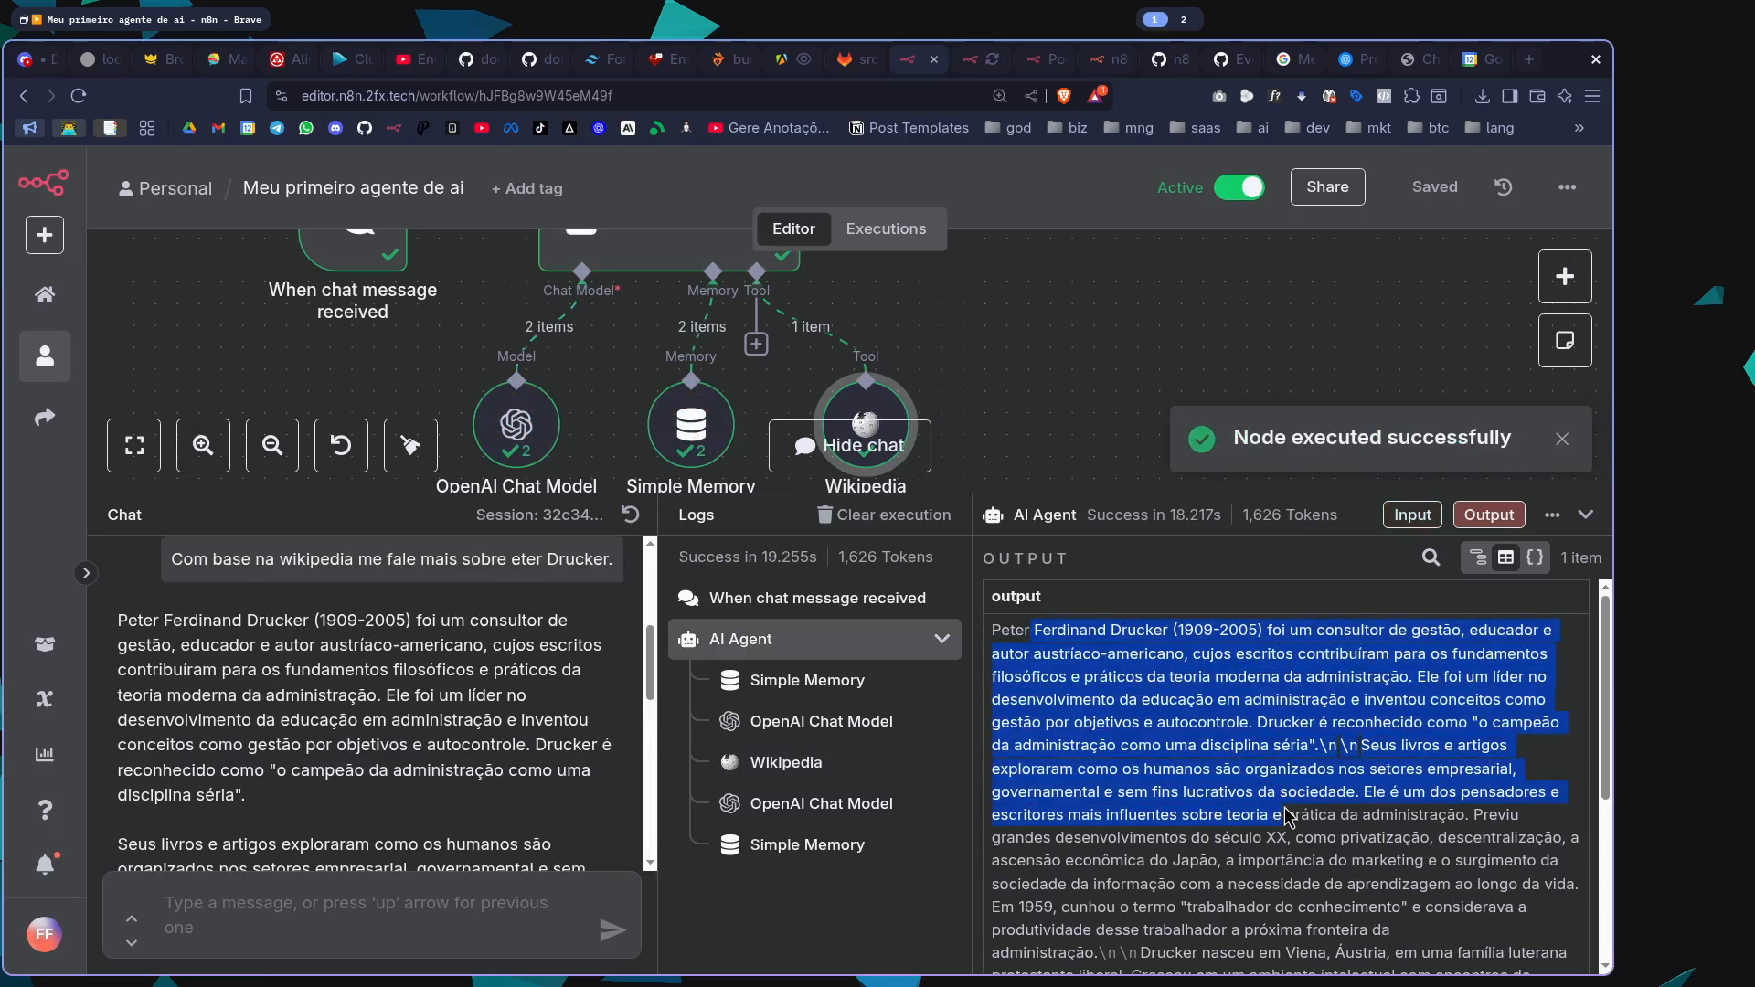
click(786, 762)
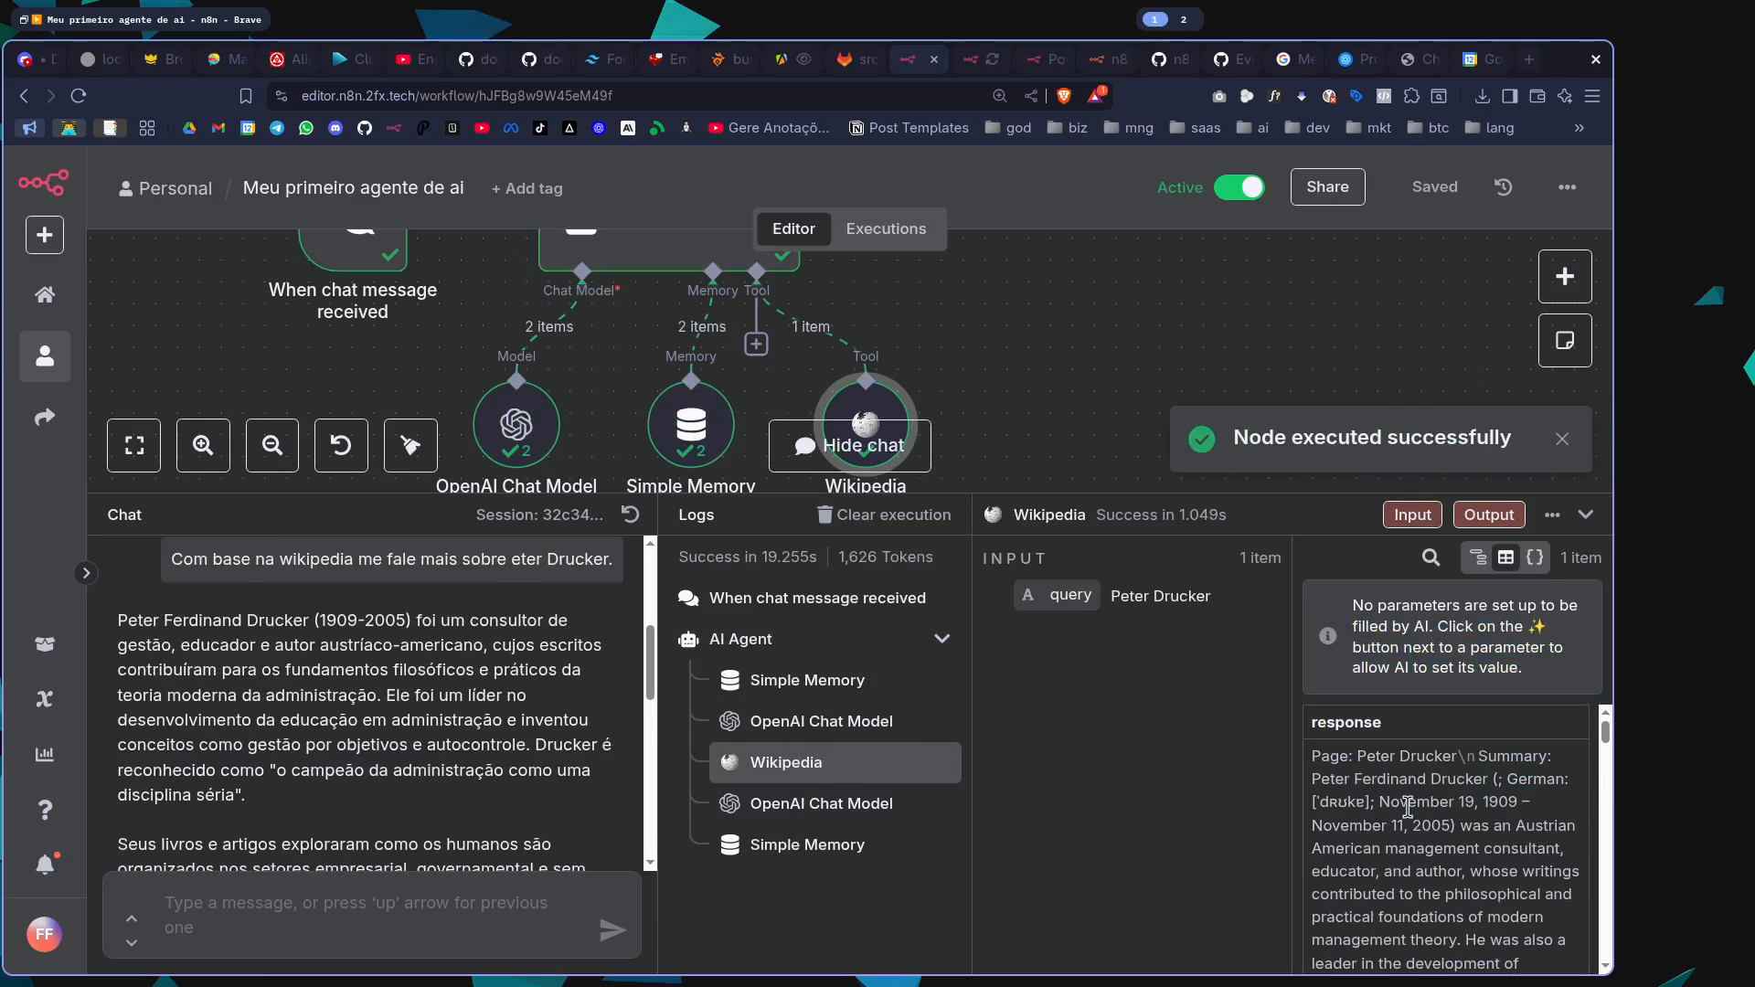
scroll(1408, 807, down, 10)
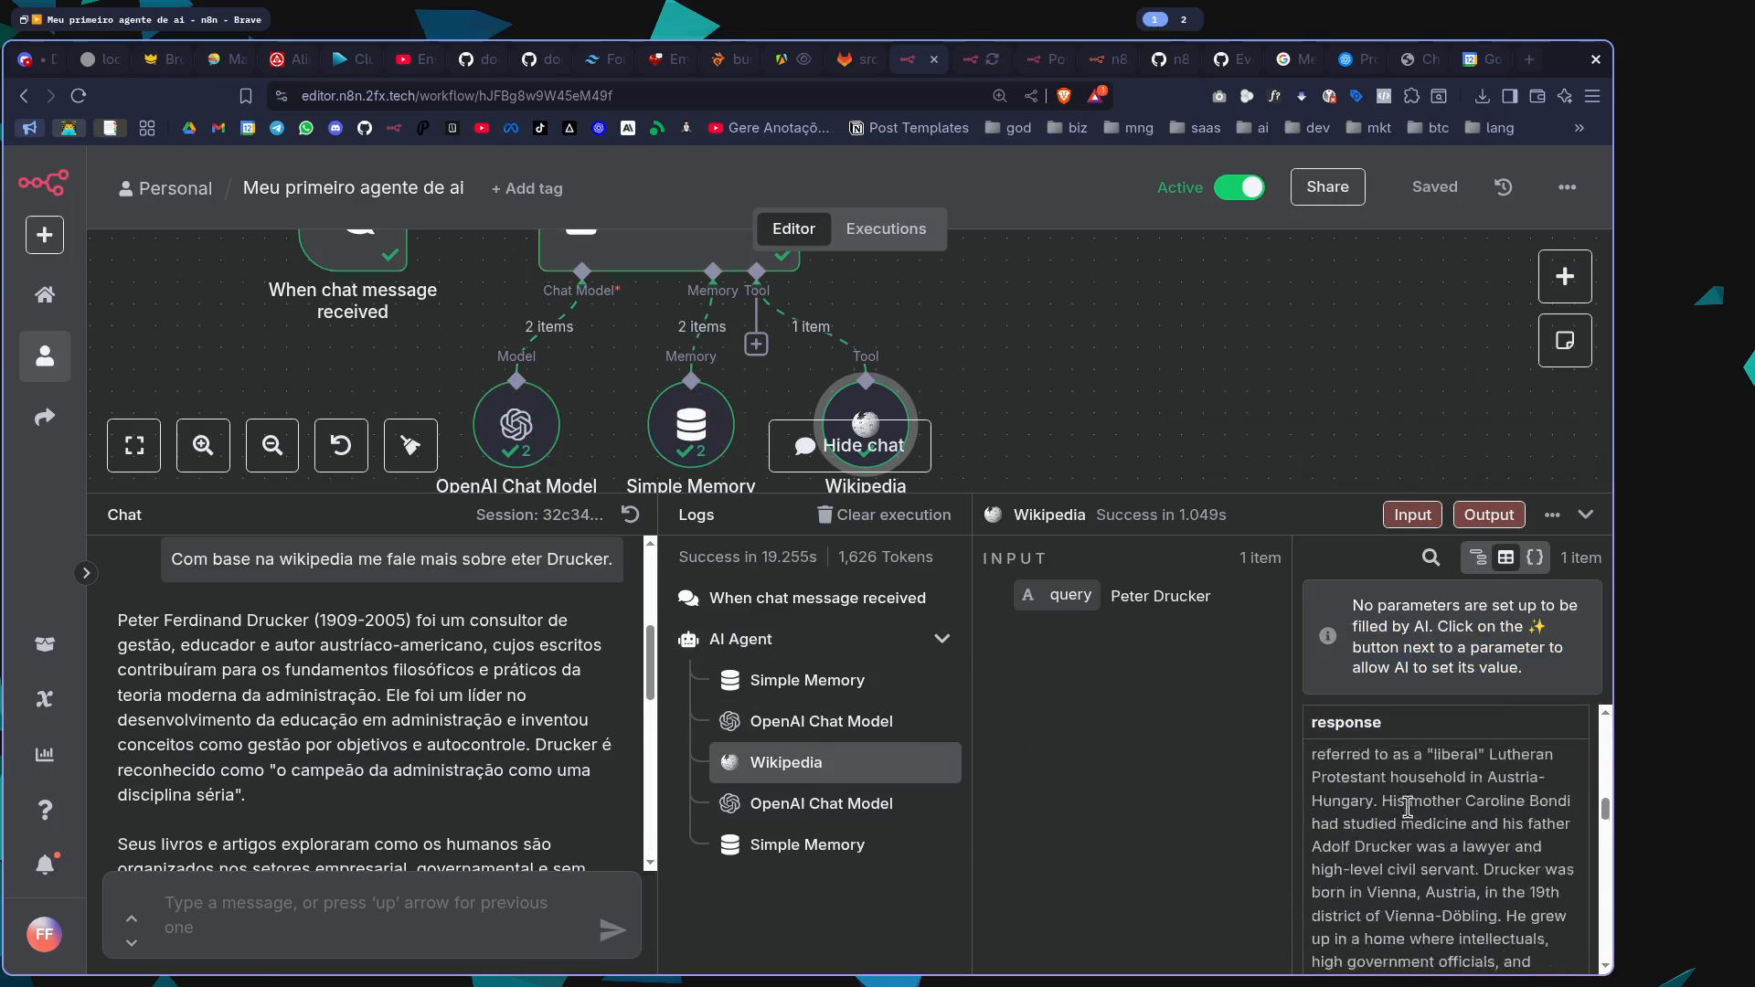
scroll(1407, 807, down, 2)
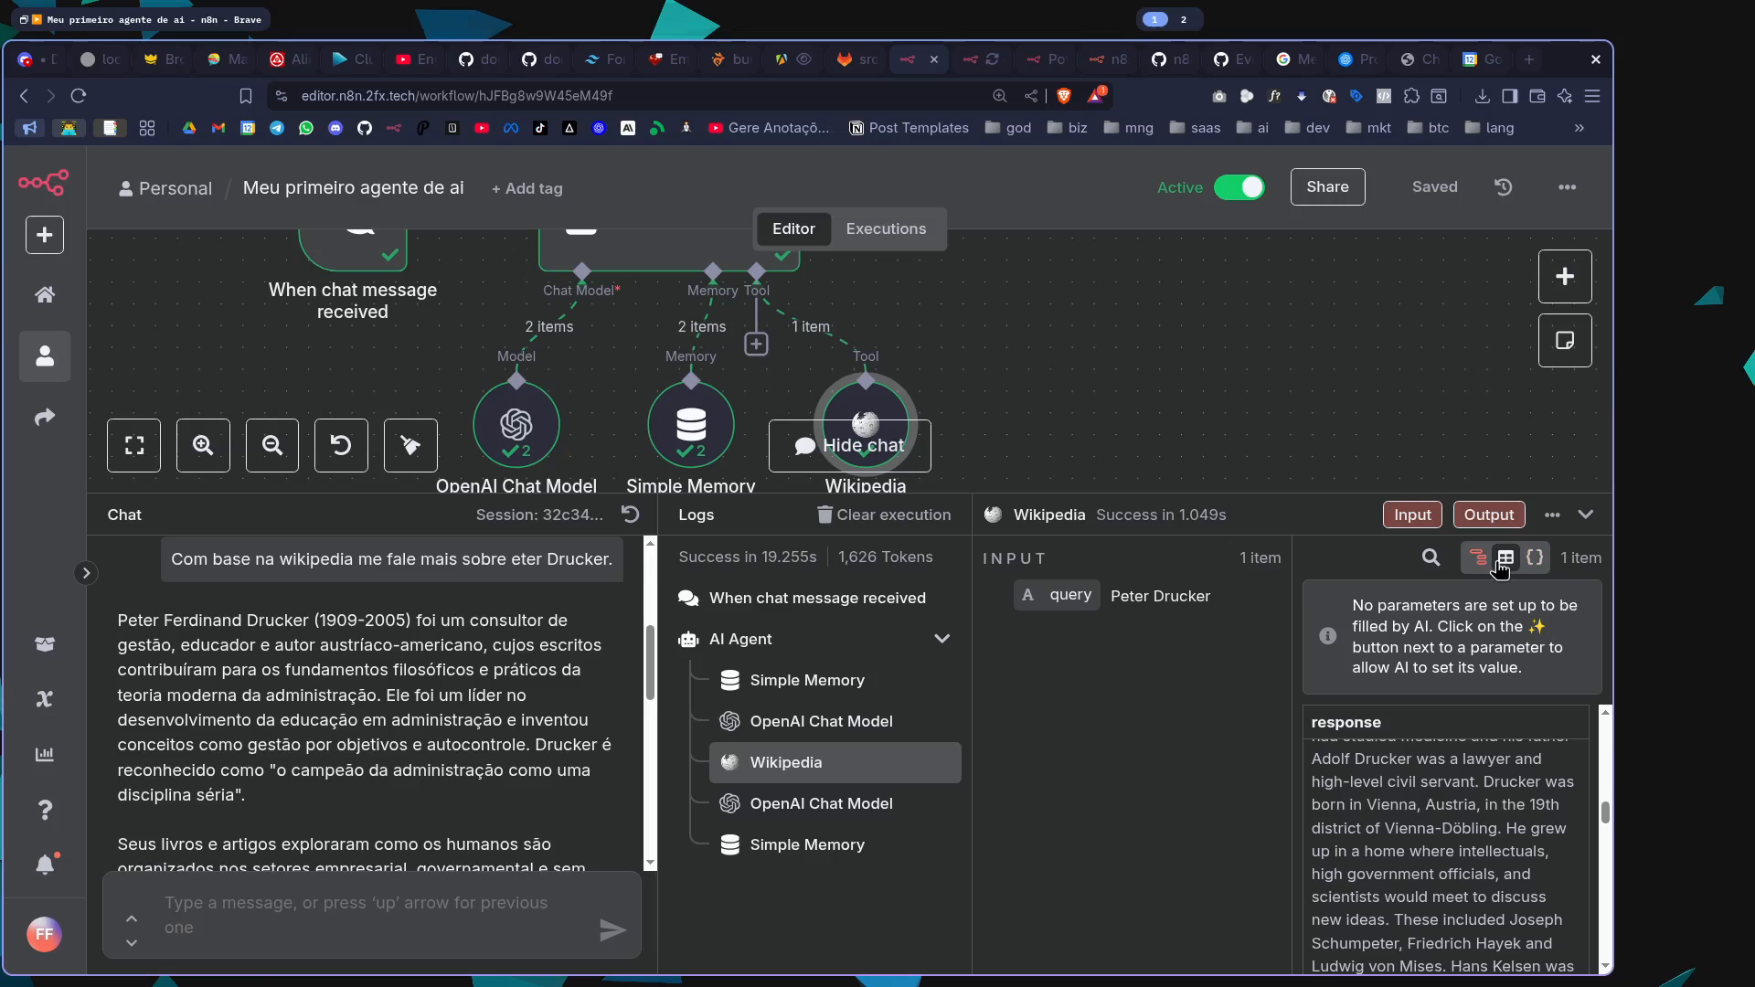
scroll(308, 652, up, 3)
scroll(343, 720, down, 3)
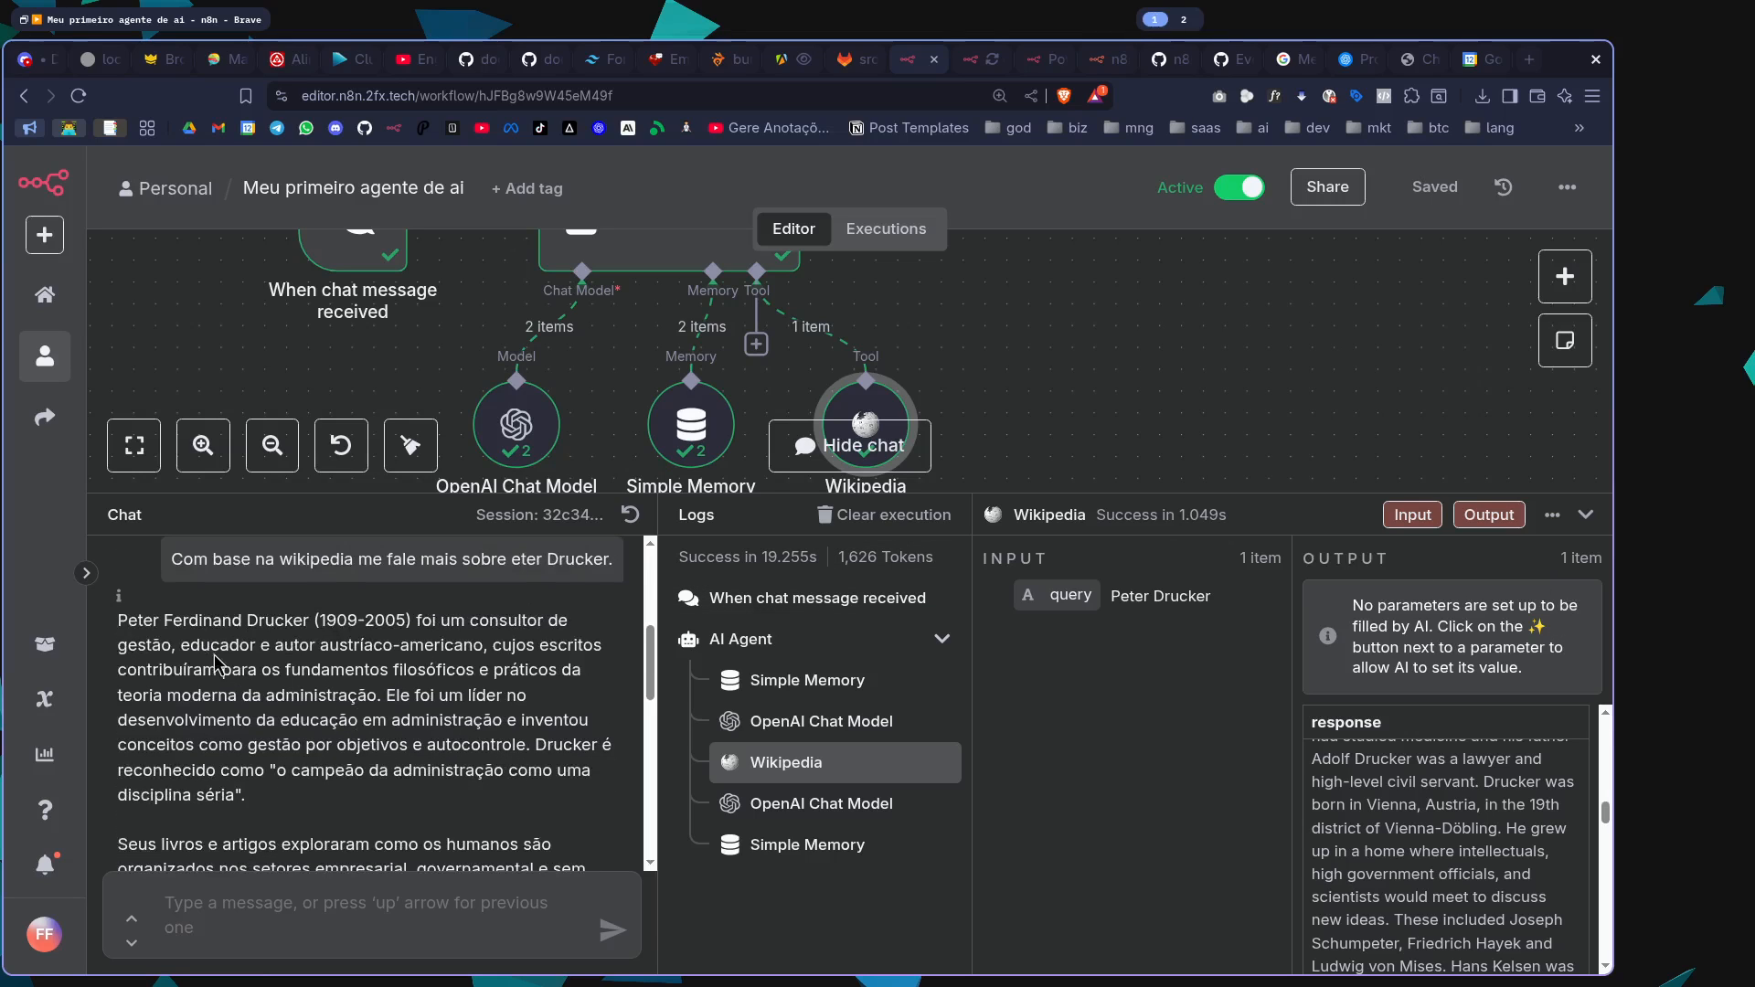
Read through the agent's Peter Drucker answer in the chat and check it against the Wikipedia response
drag(182, 633, 505, 640)
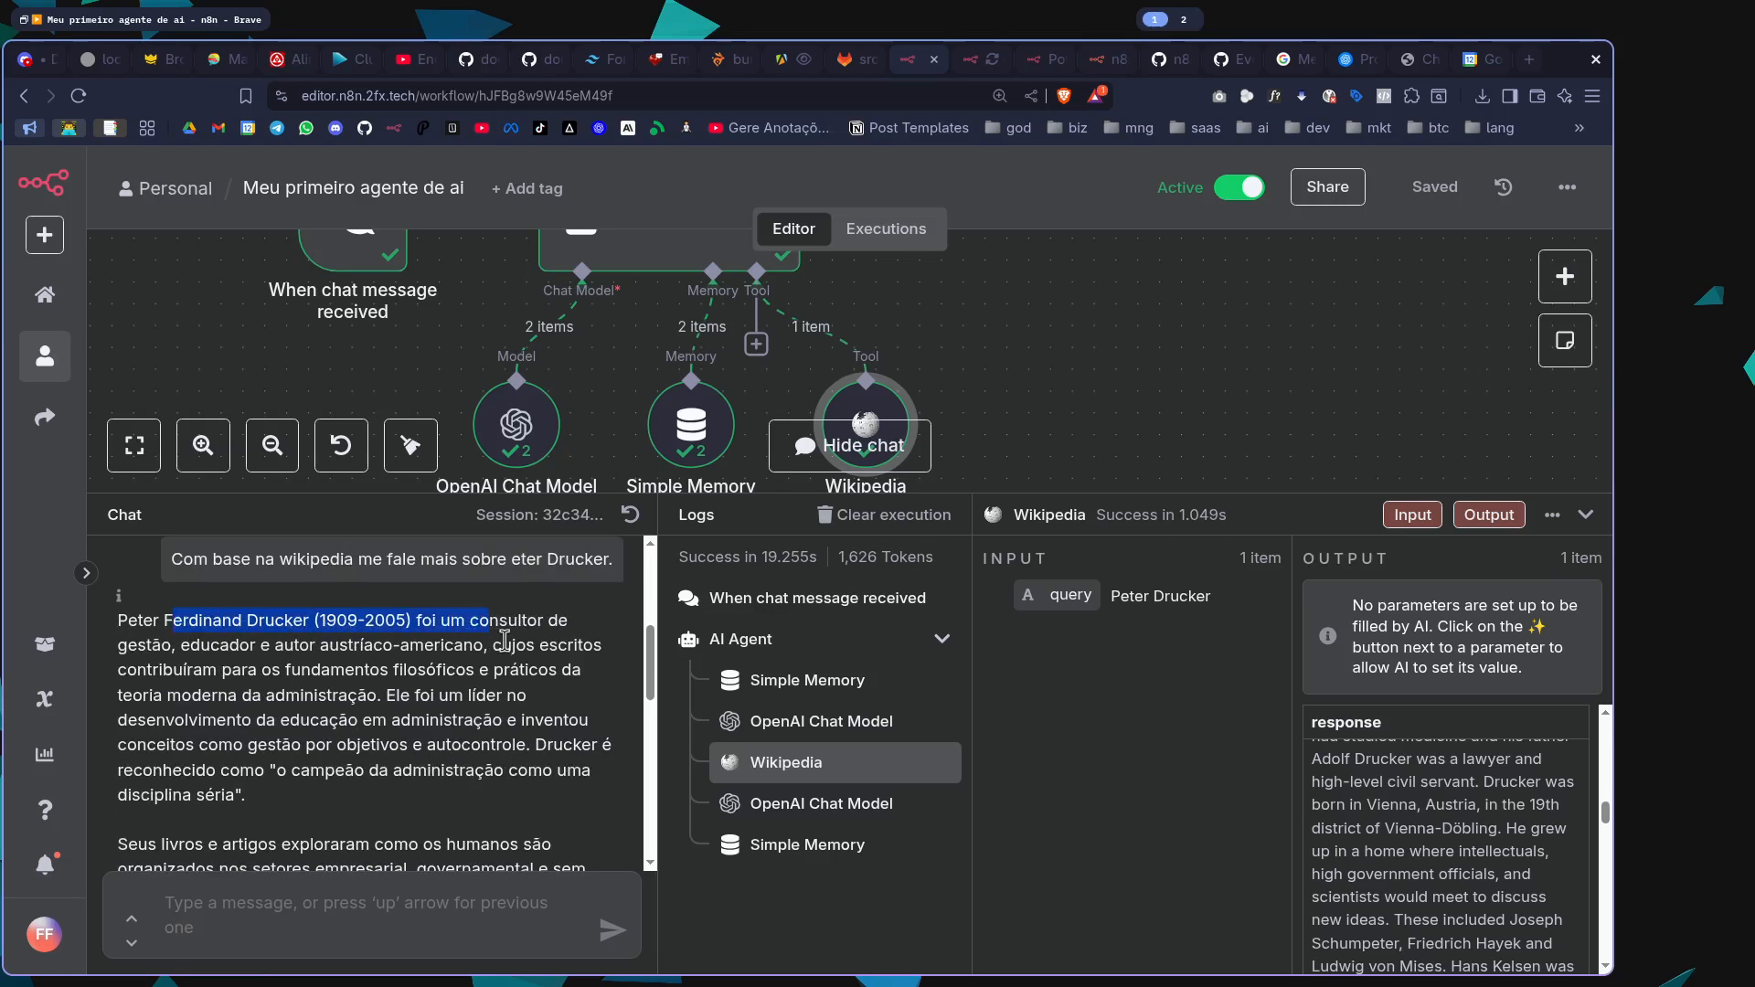
drag(189, 645, 566, 667)
click(551, 687)
scroll(551, 695, down, 5)
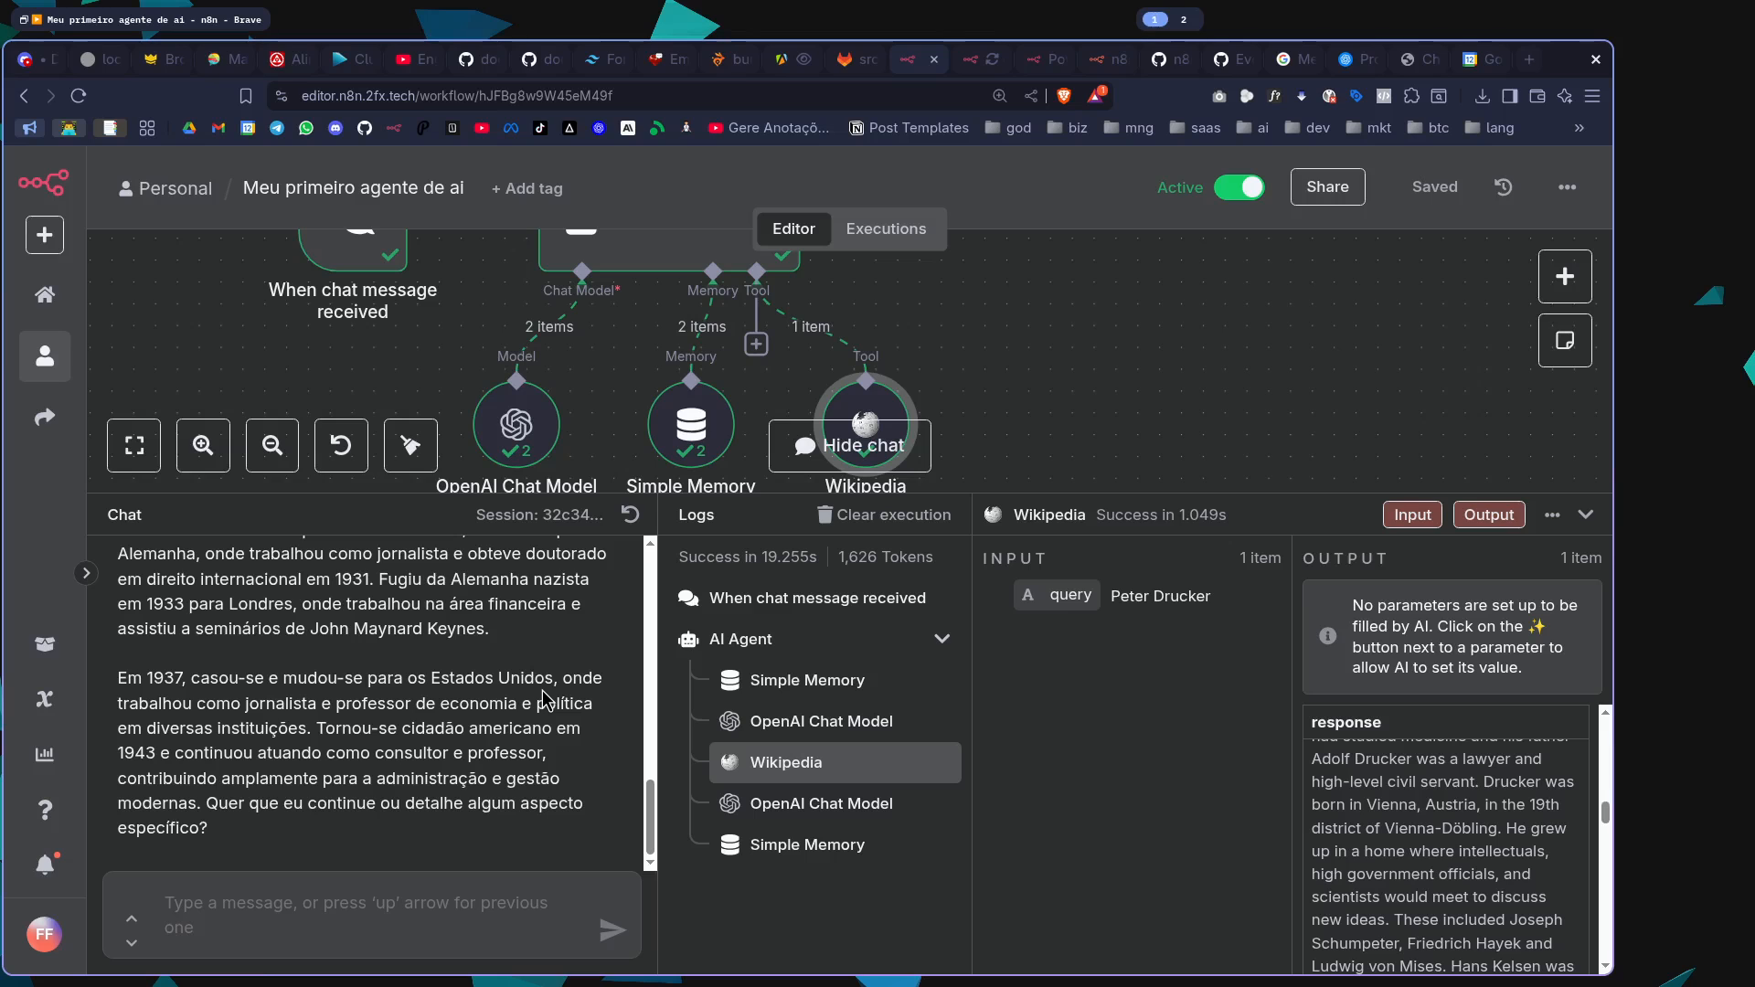
scroll(1514, 833, up, 5)
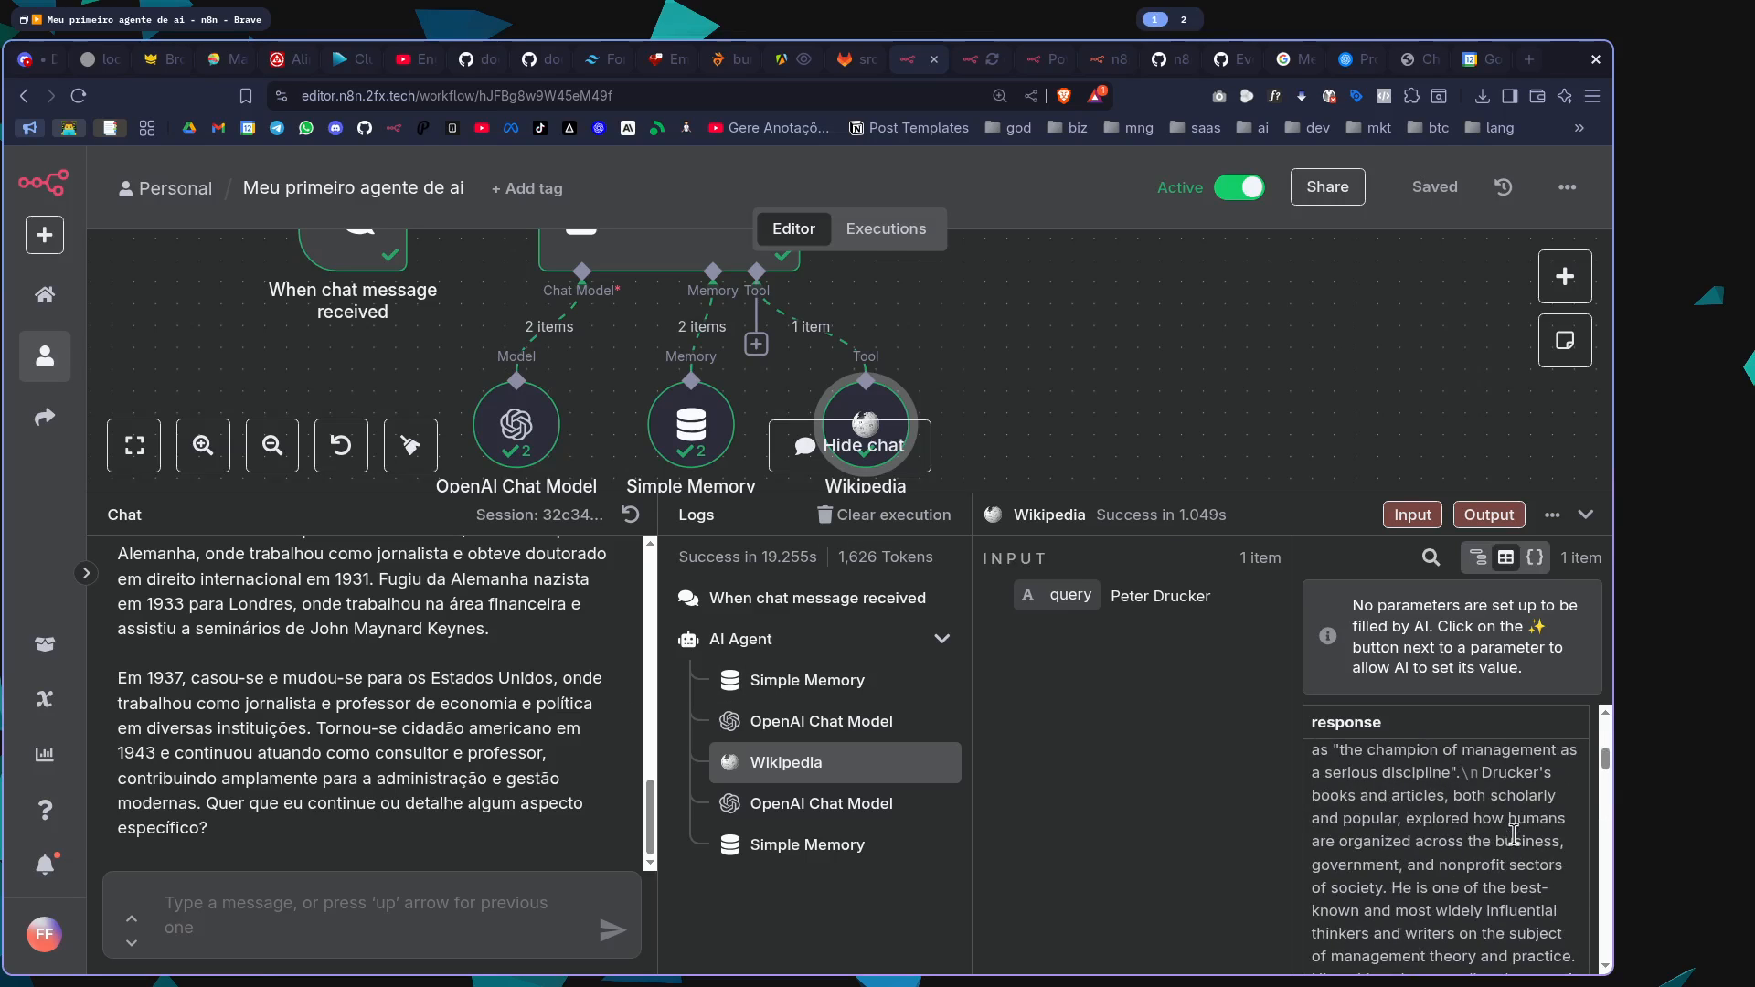
scroll(469, 710, down, 4)
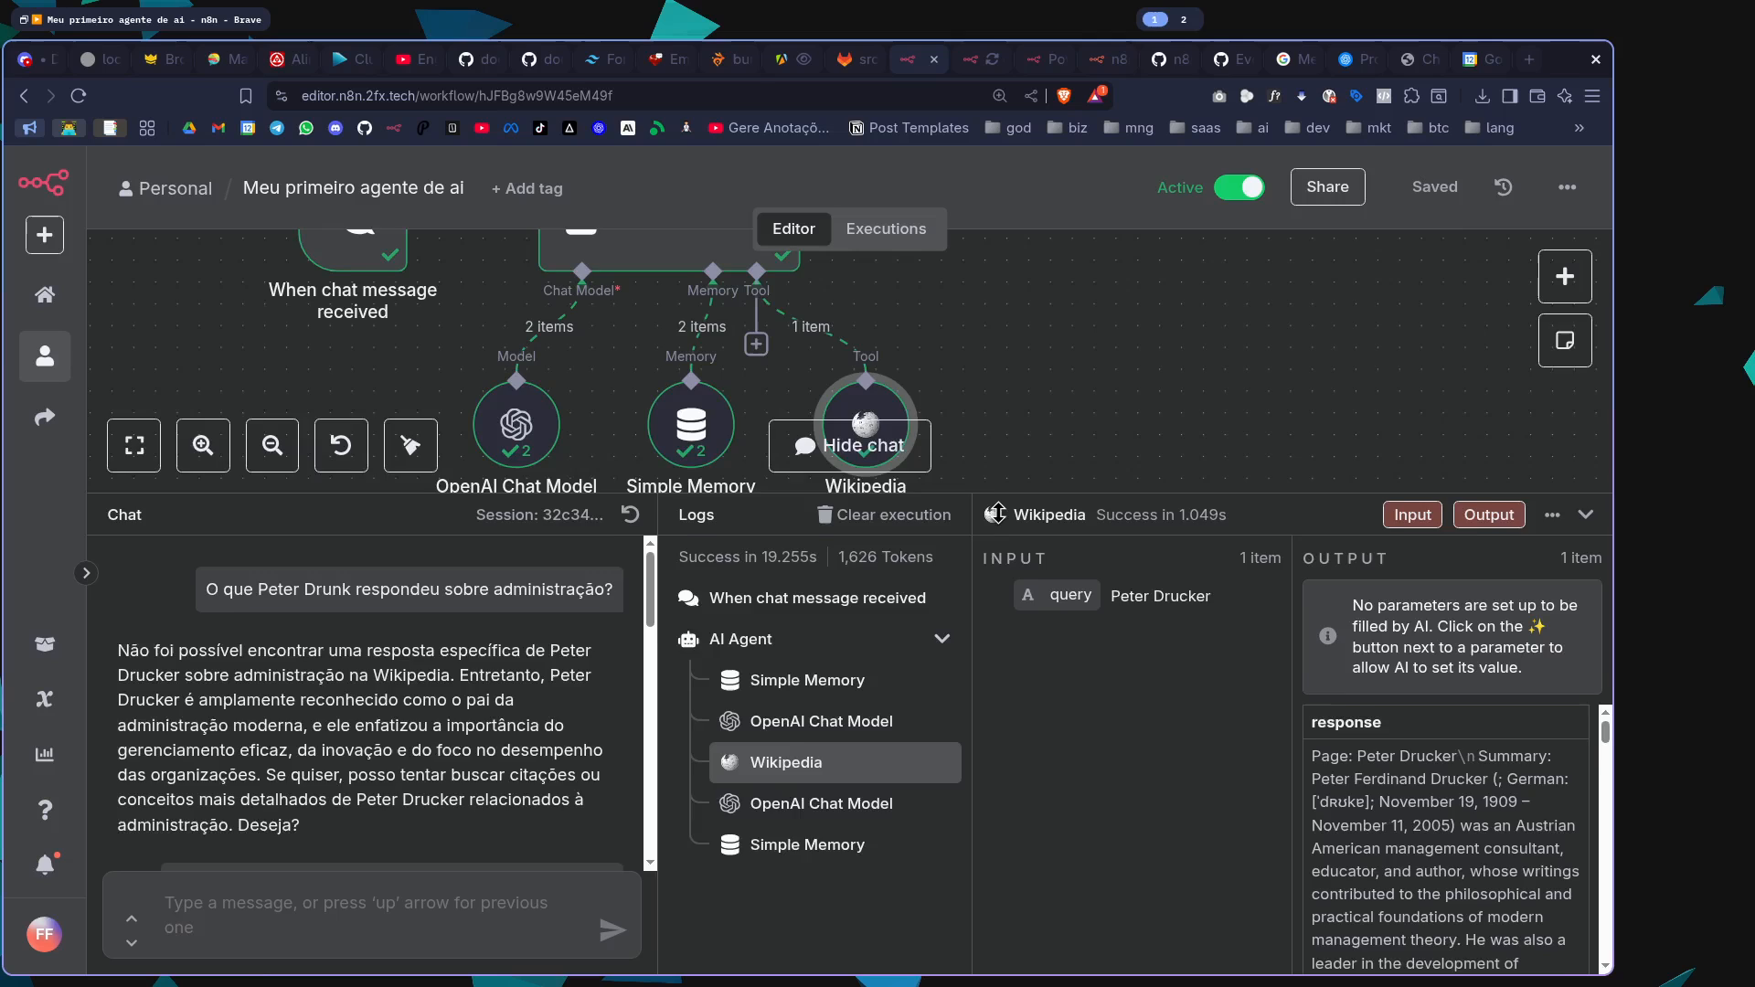
Check the Wikipedia tool's settings together with its query and response, and collapse the chat area
drag(998, 514, 1006, 611)
click(1030, 540)
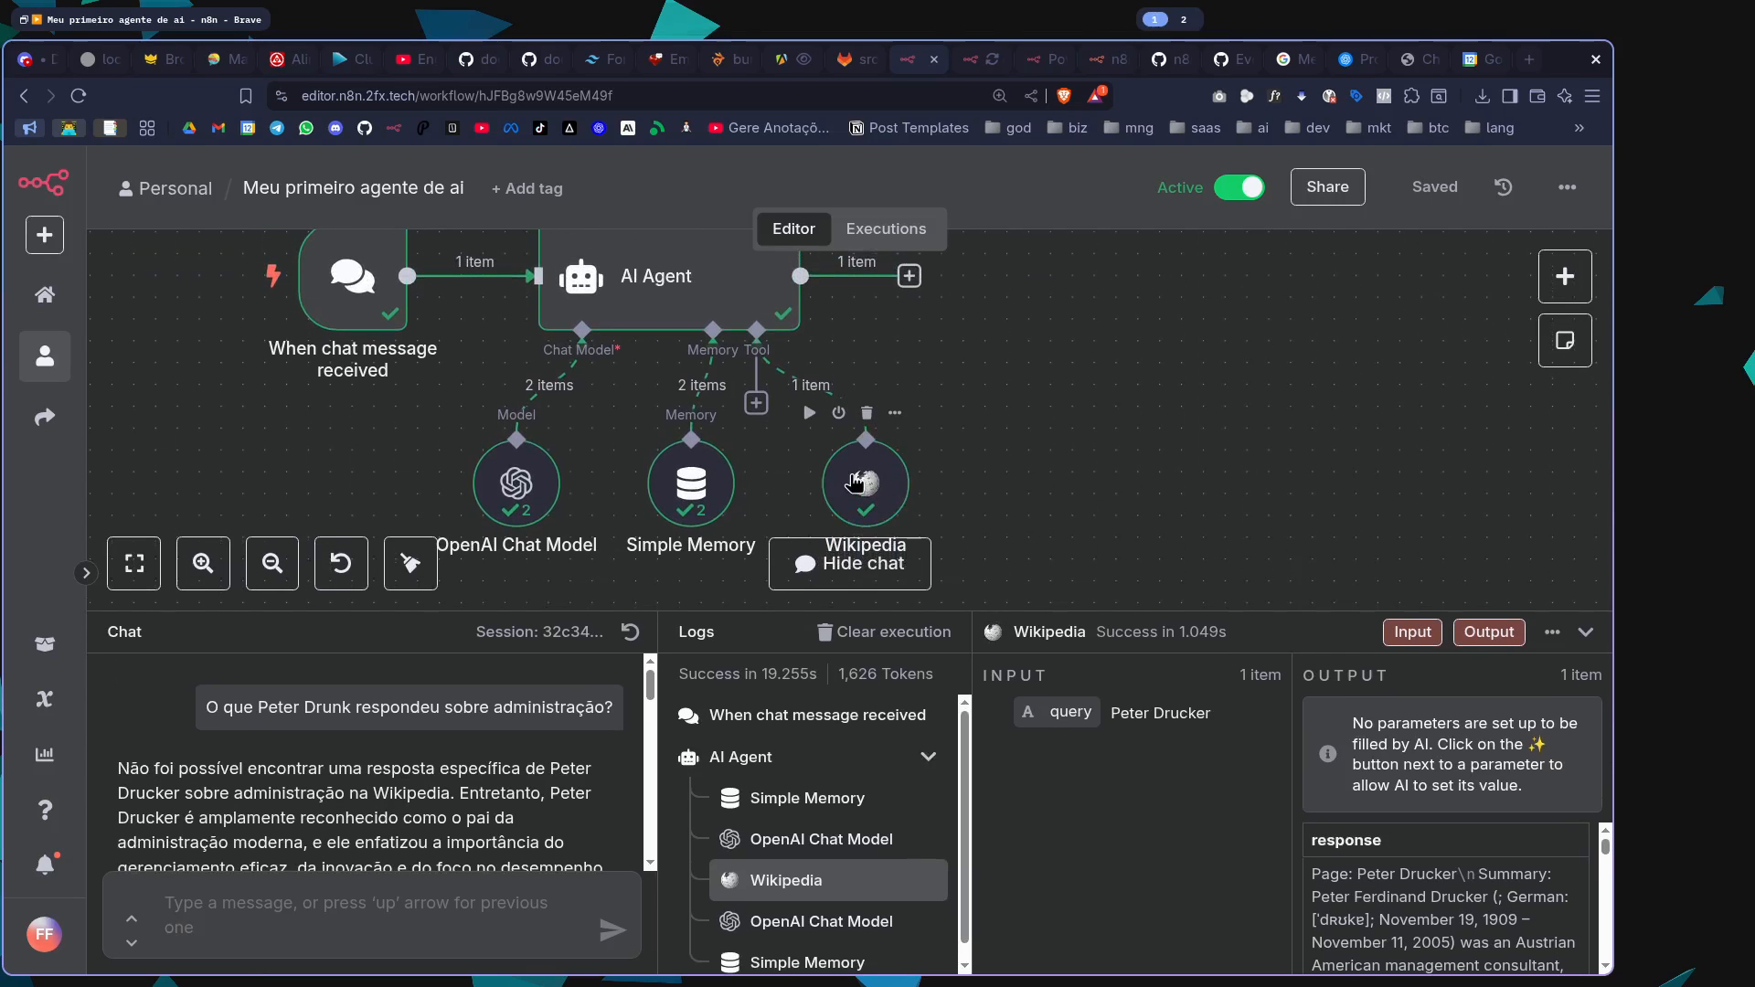
double_click(856, 481)
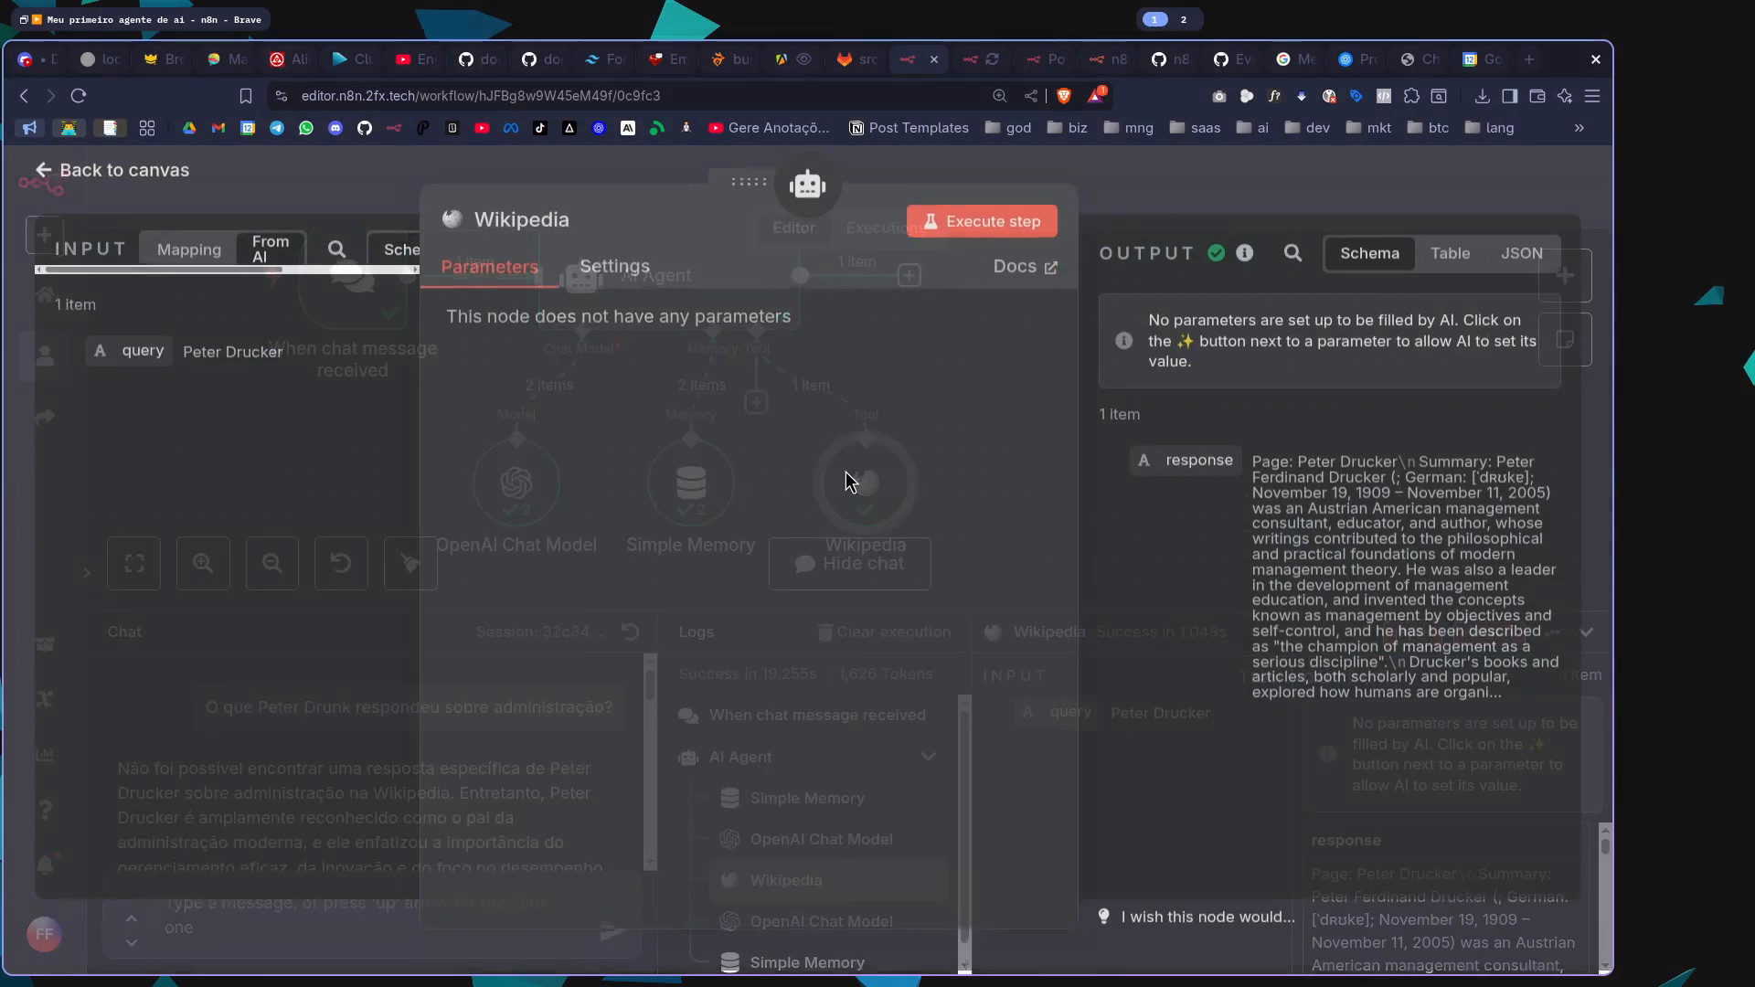
click(1234, 183)
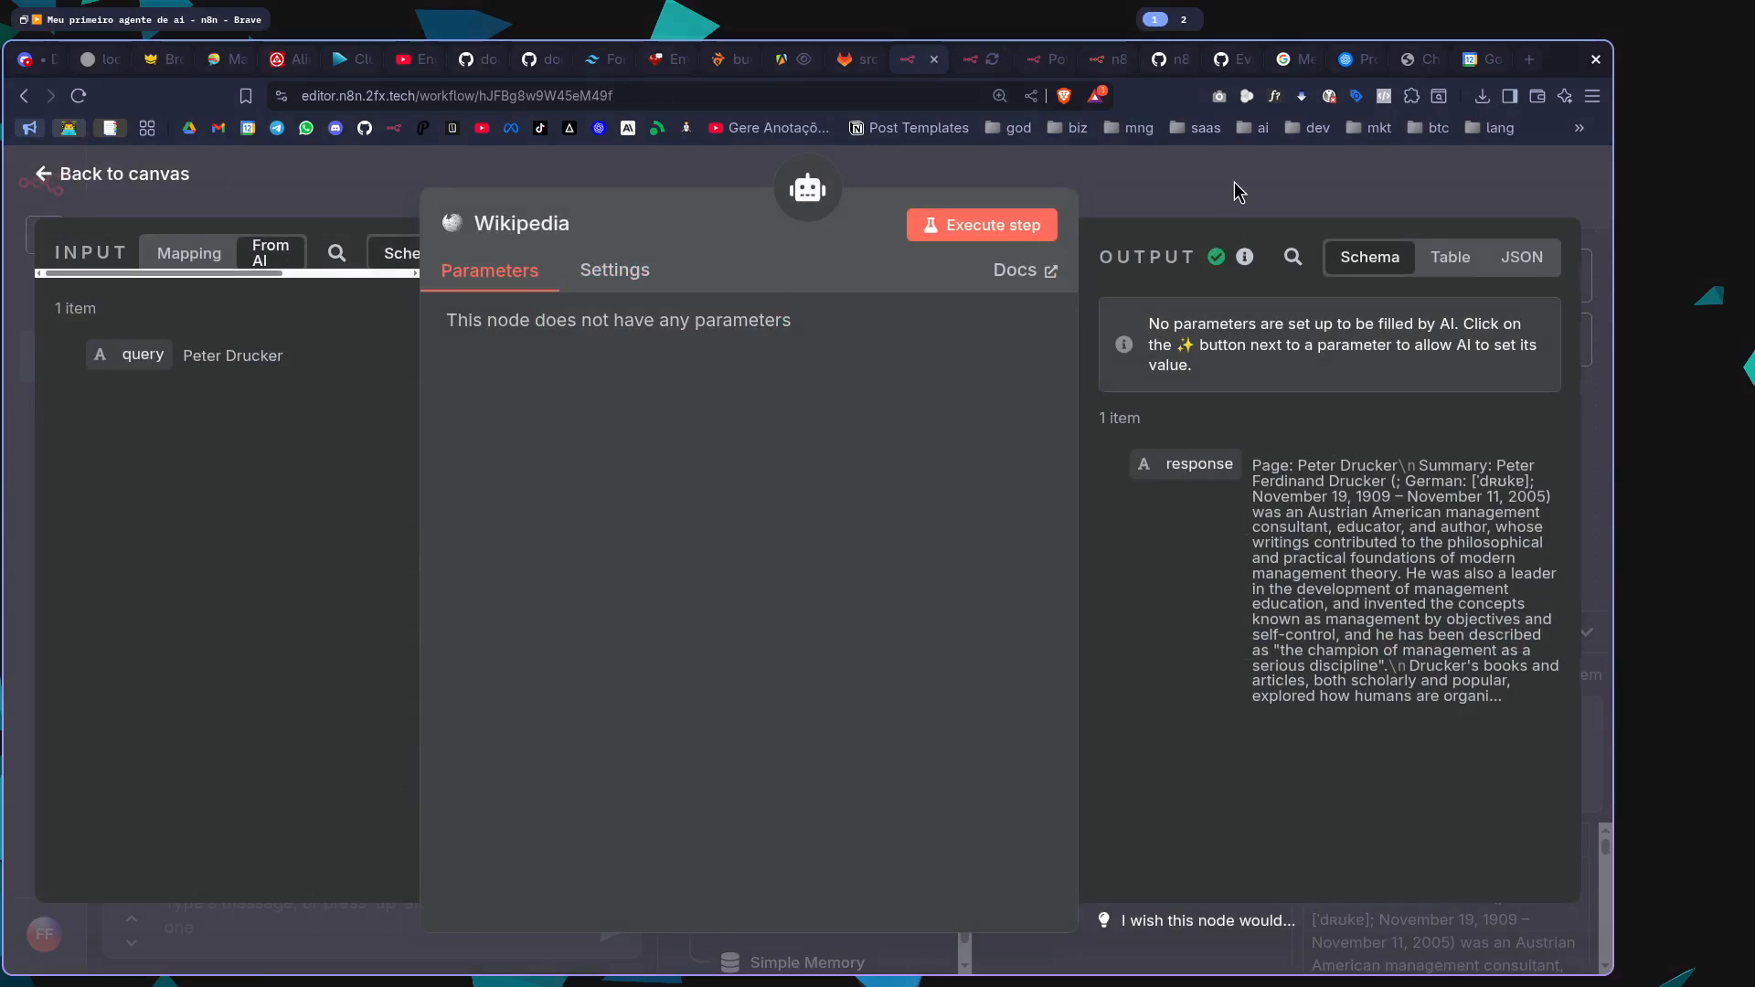
drag(979, 610, 998, 486)
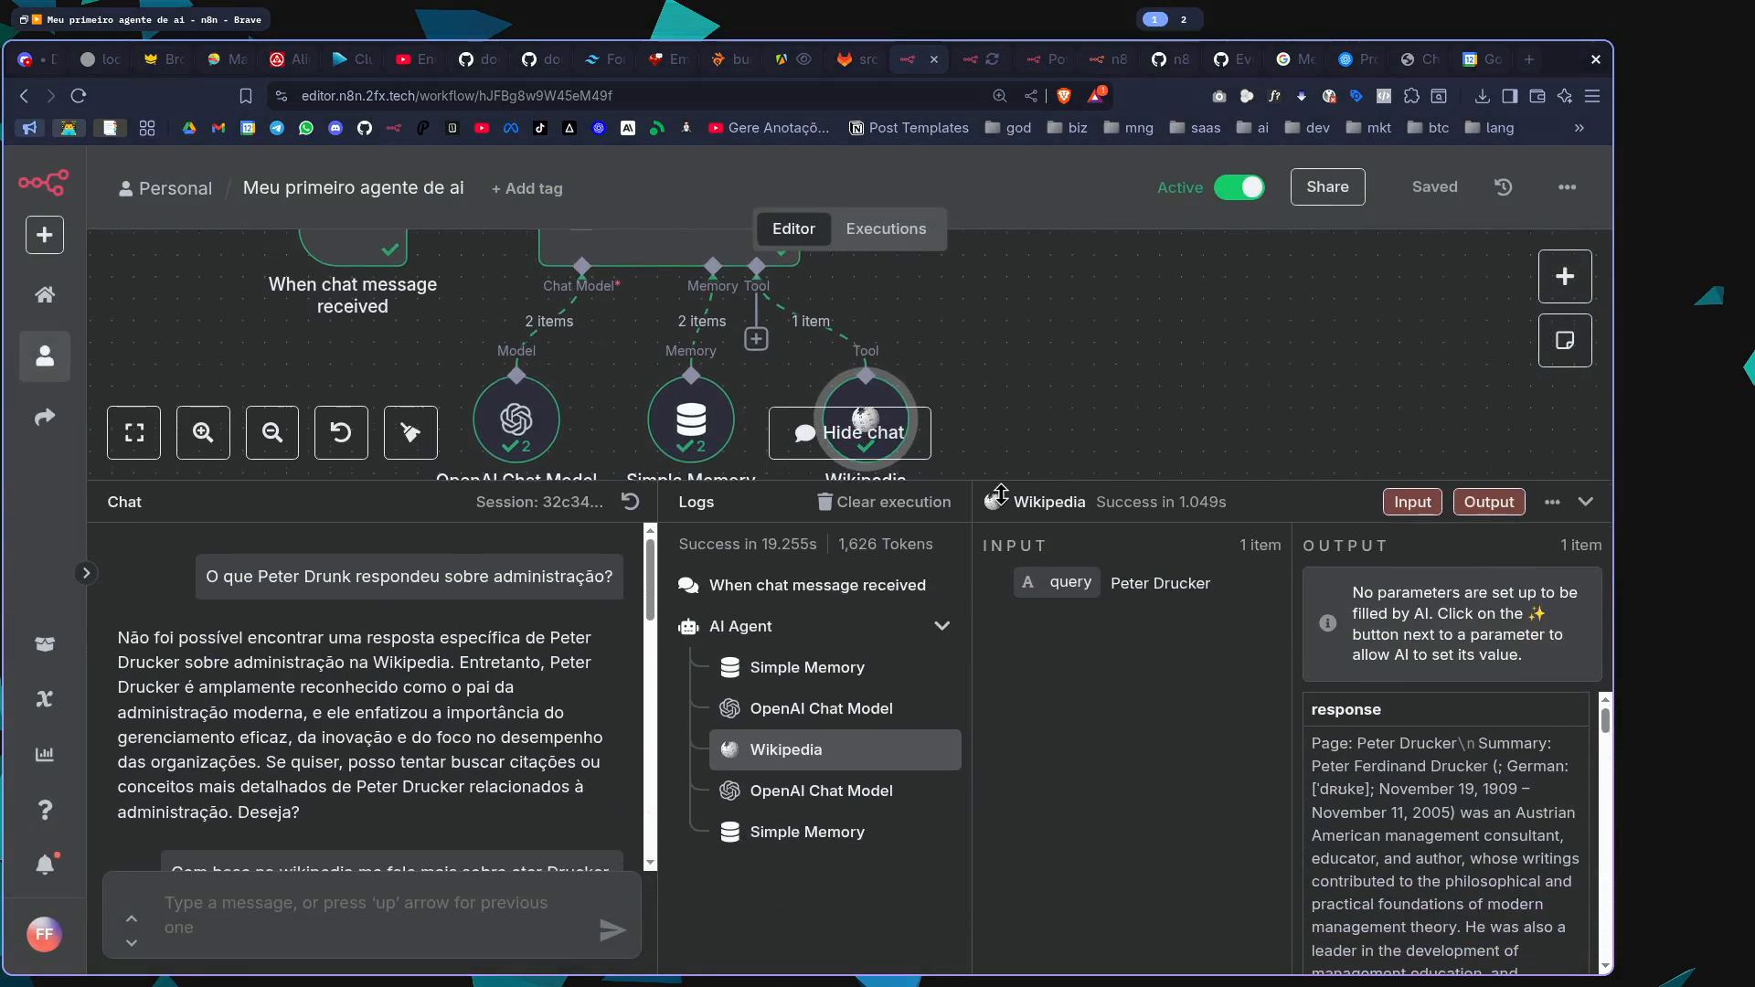
click(1590, 505)
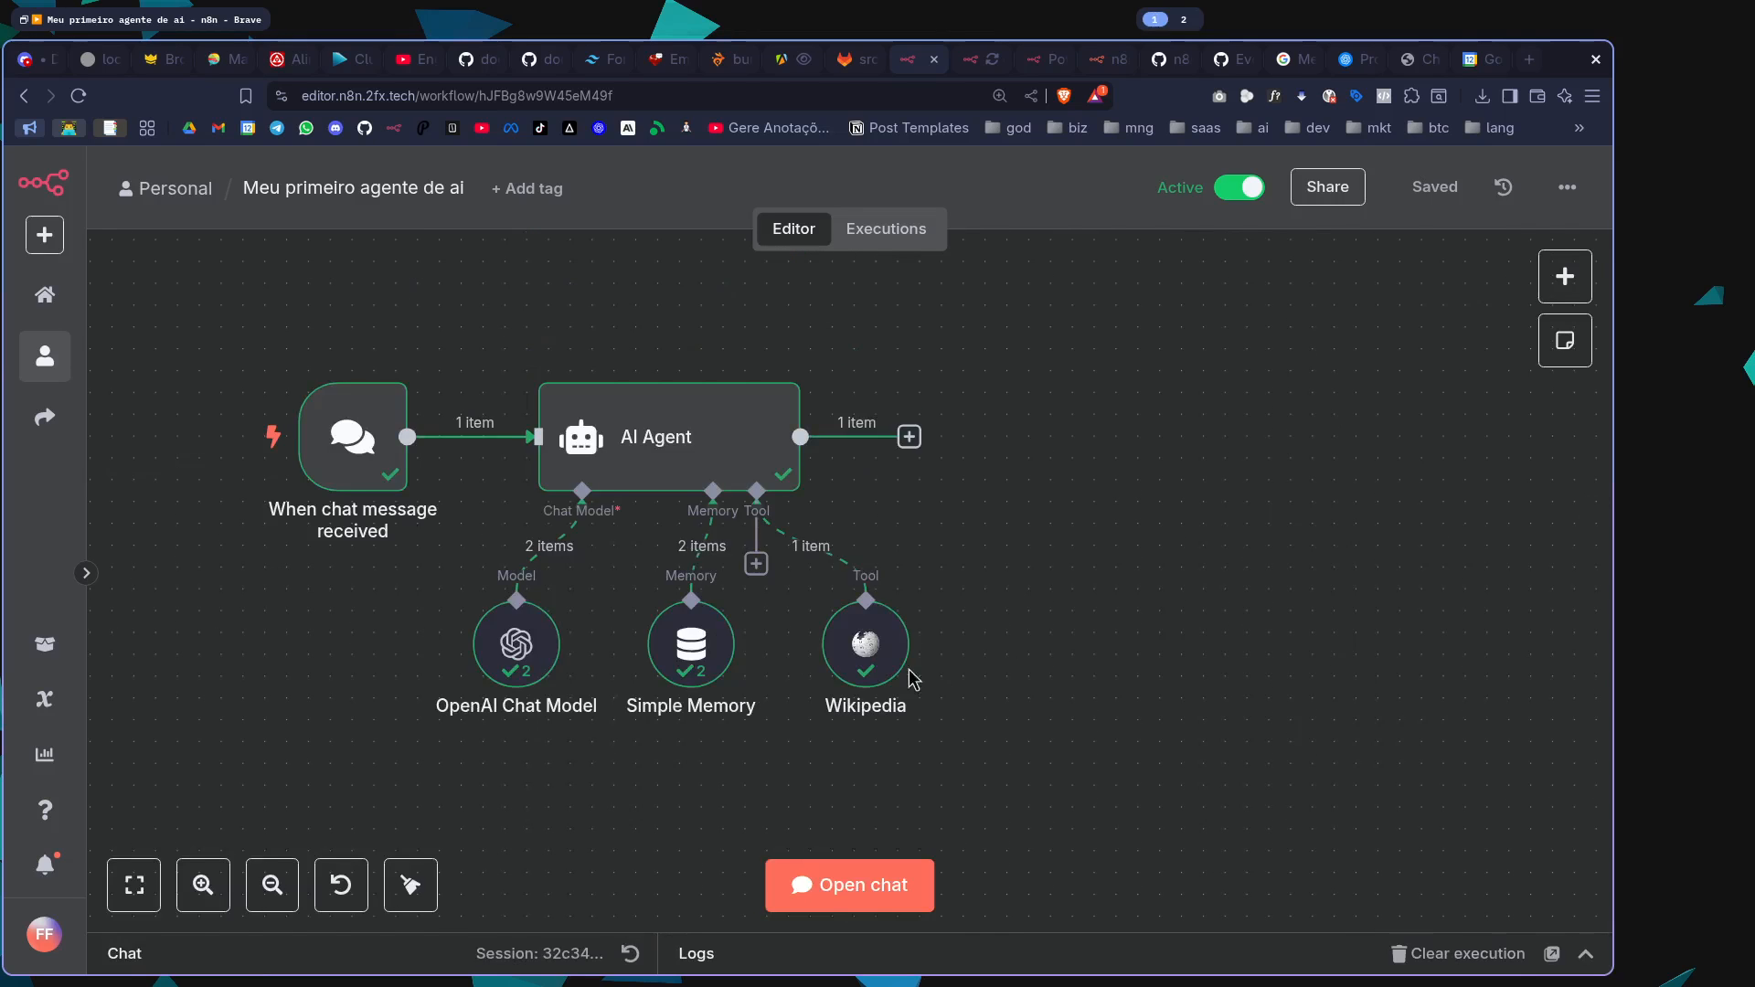
Move the Wikipedia node slightly closer to the Simple Memory node and check its settings
drag(881, 672, 860, 673)
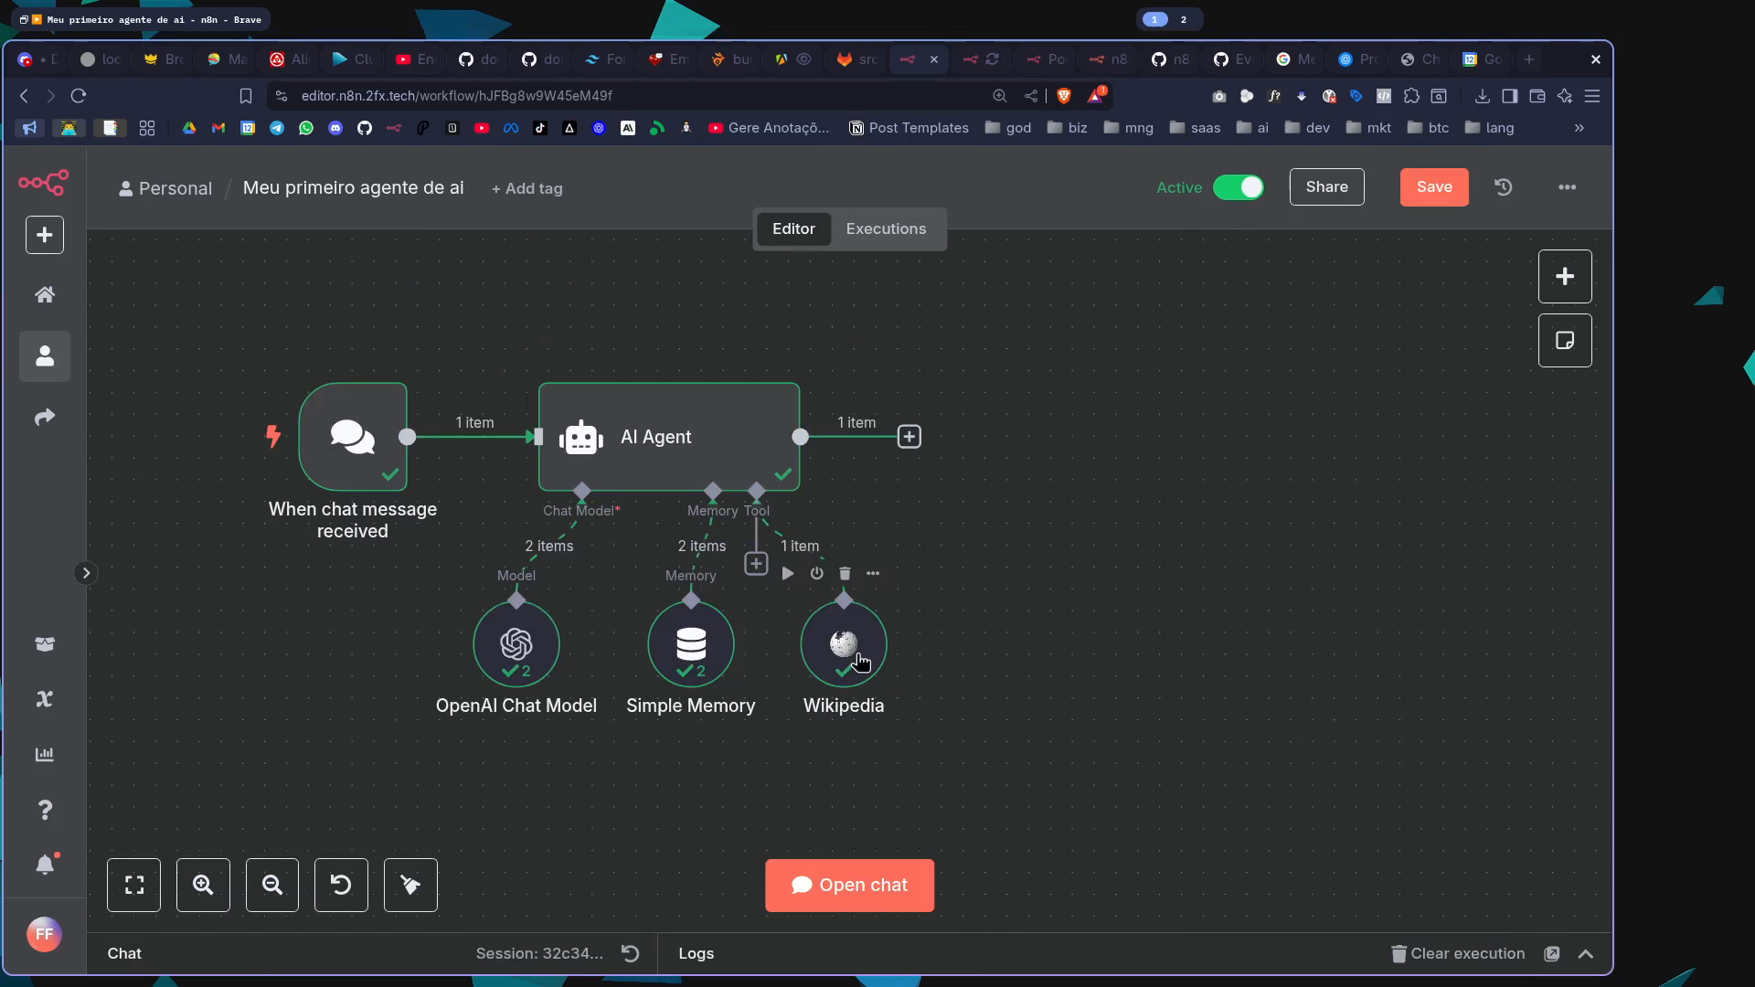
double_click(860, 662)
click(1273, 188)
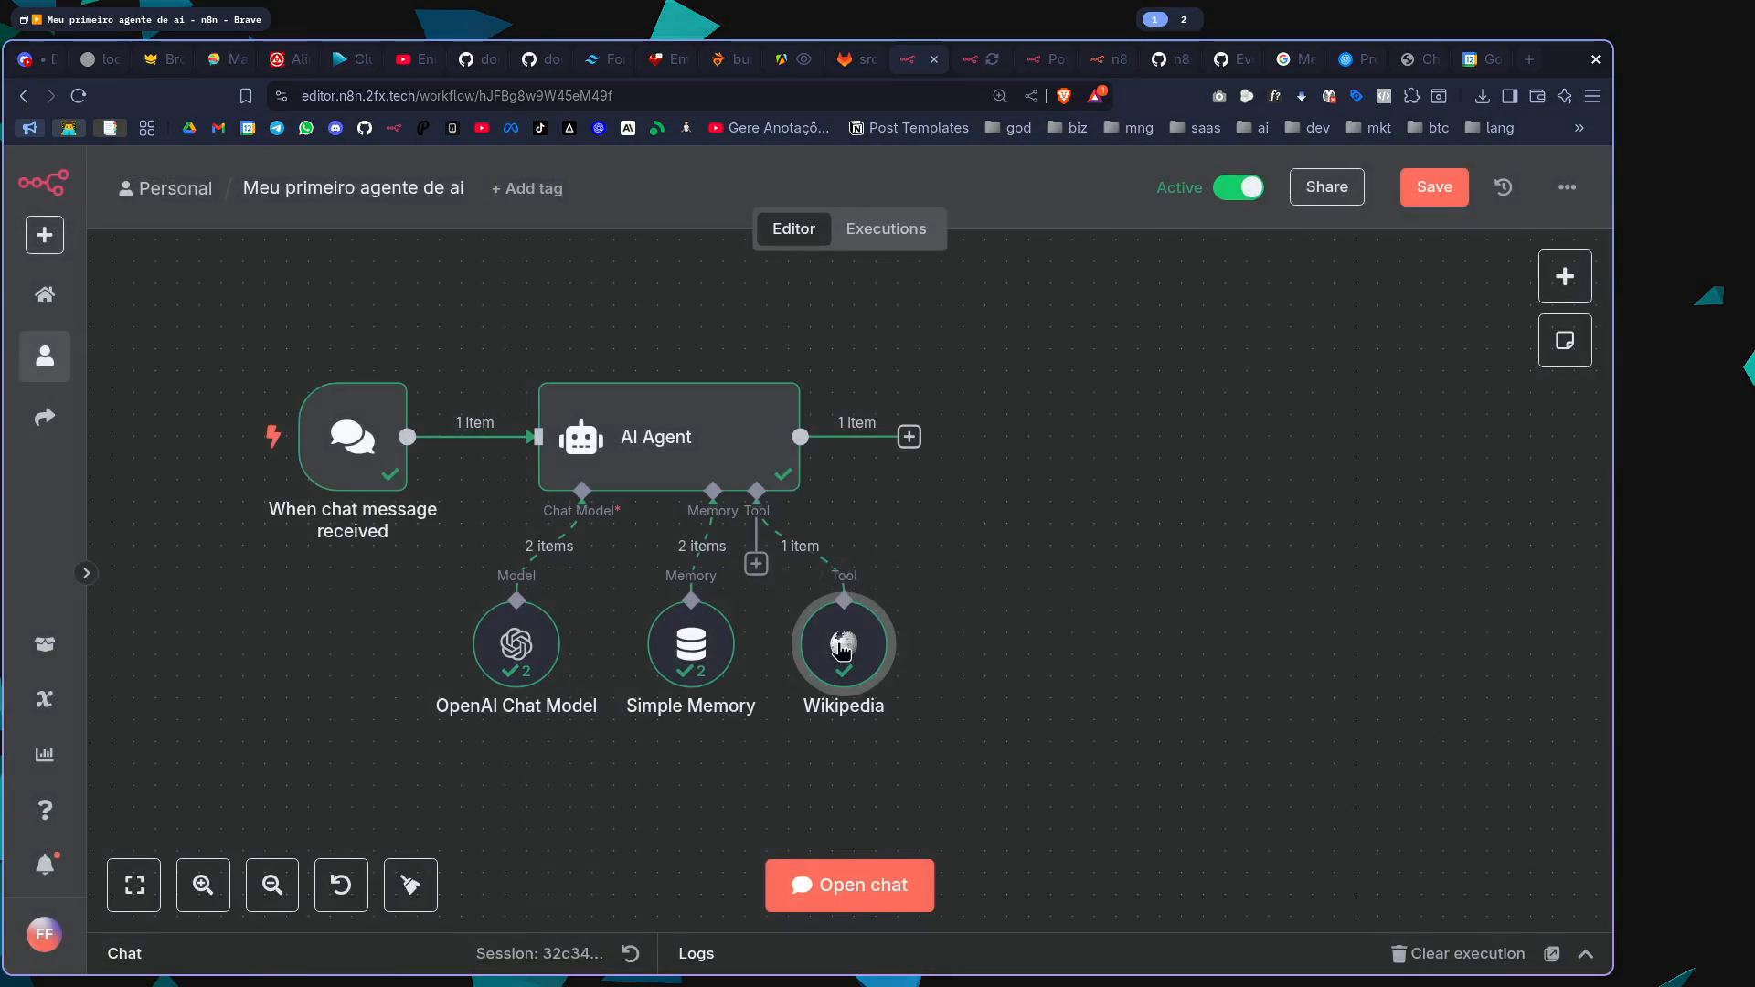
Reopen the chat and highlight the agent's first answer from "Entretanto, Peter Drucker" to its closing question
click(885, 884)
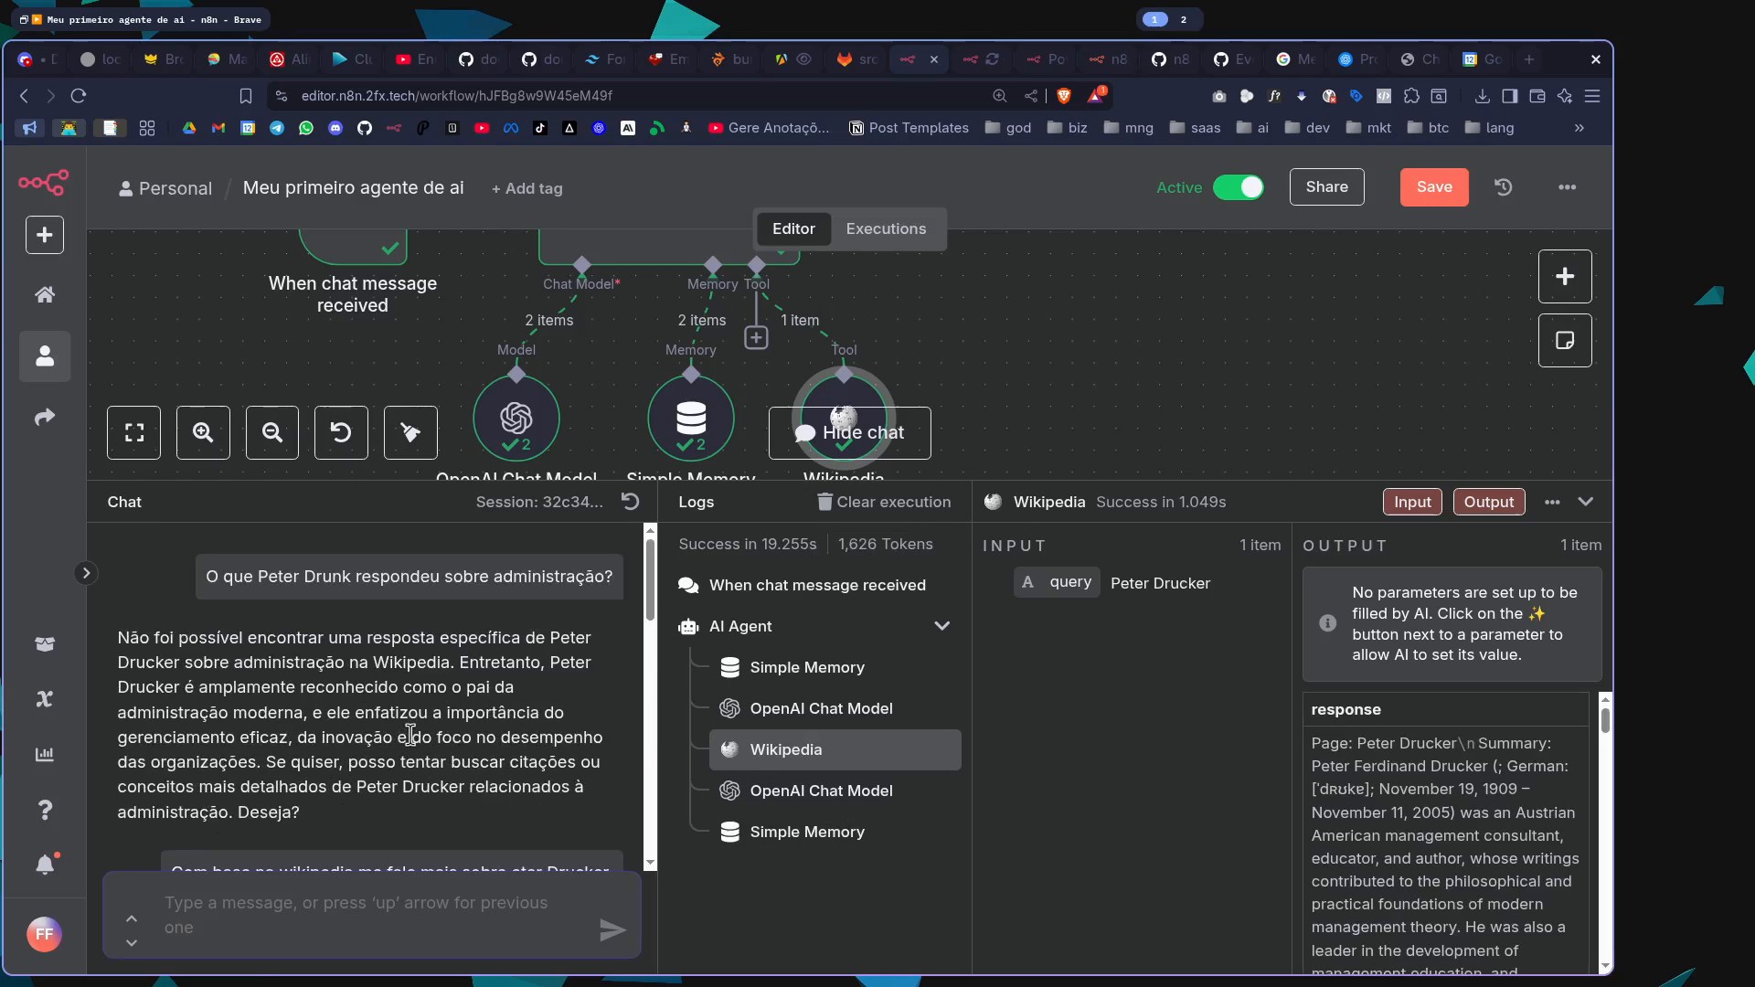
scroll(1069, 403, up, 3)
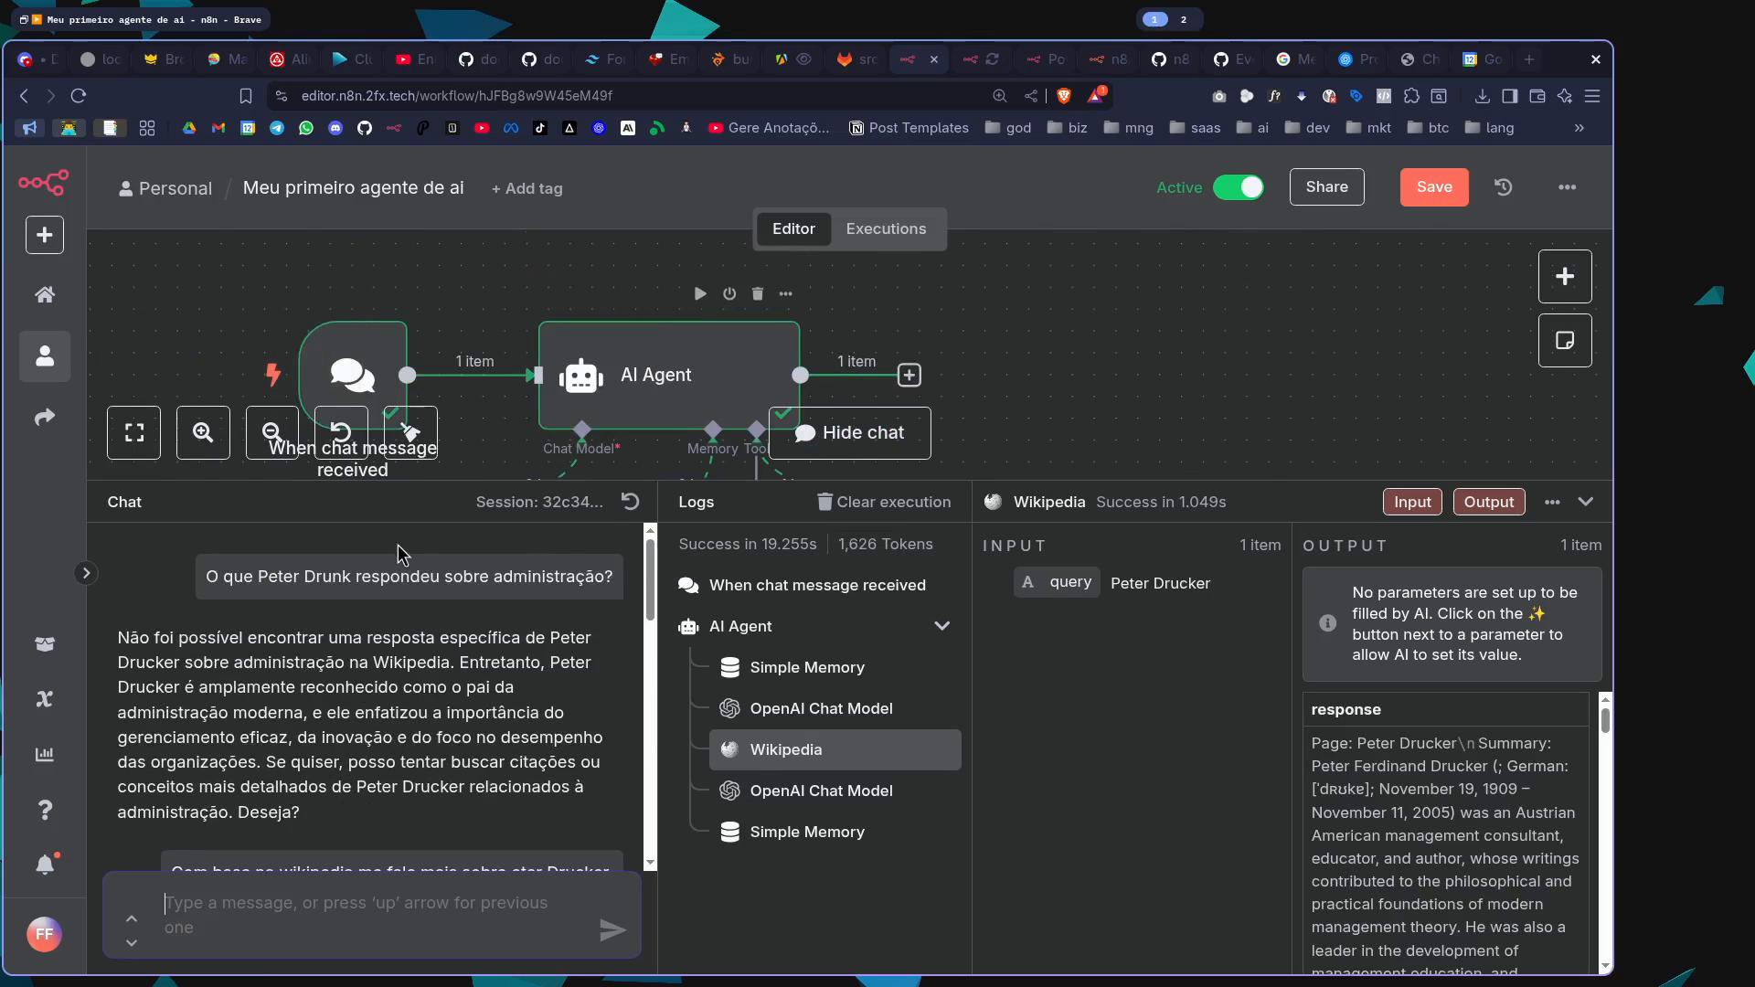
drag(188, 662, 469, 720)
click(514, 665)
drag(470, 768, 463, 832)
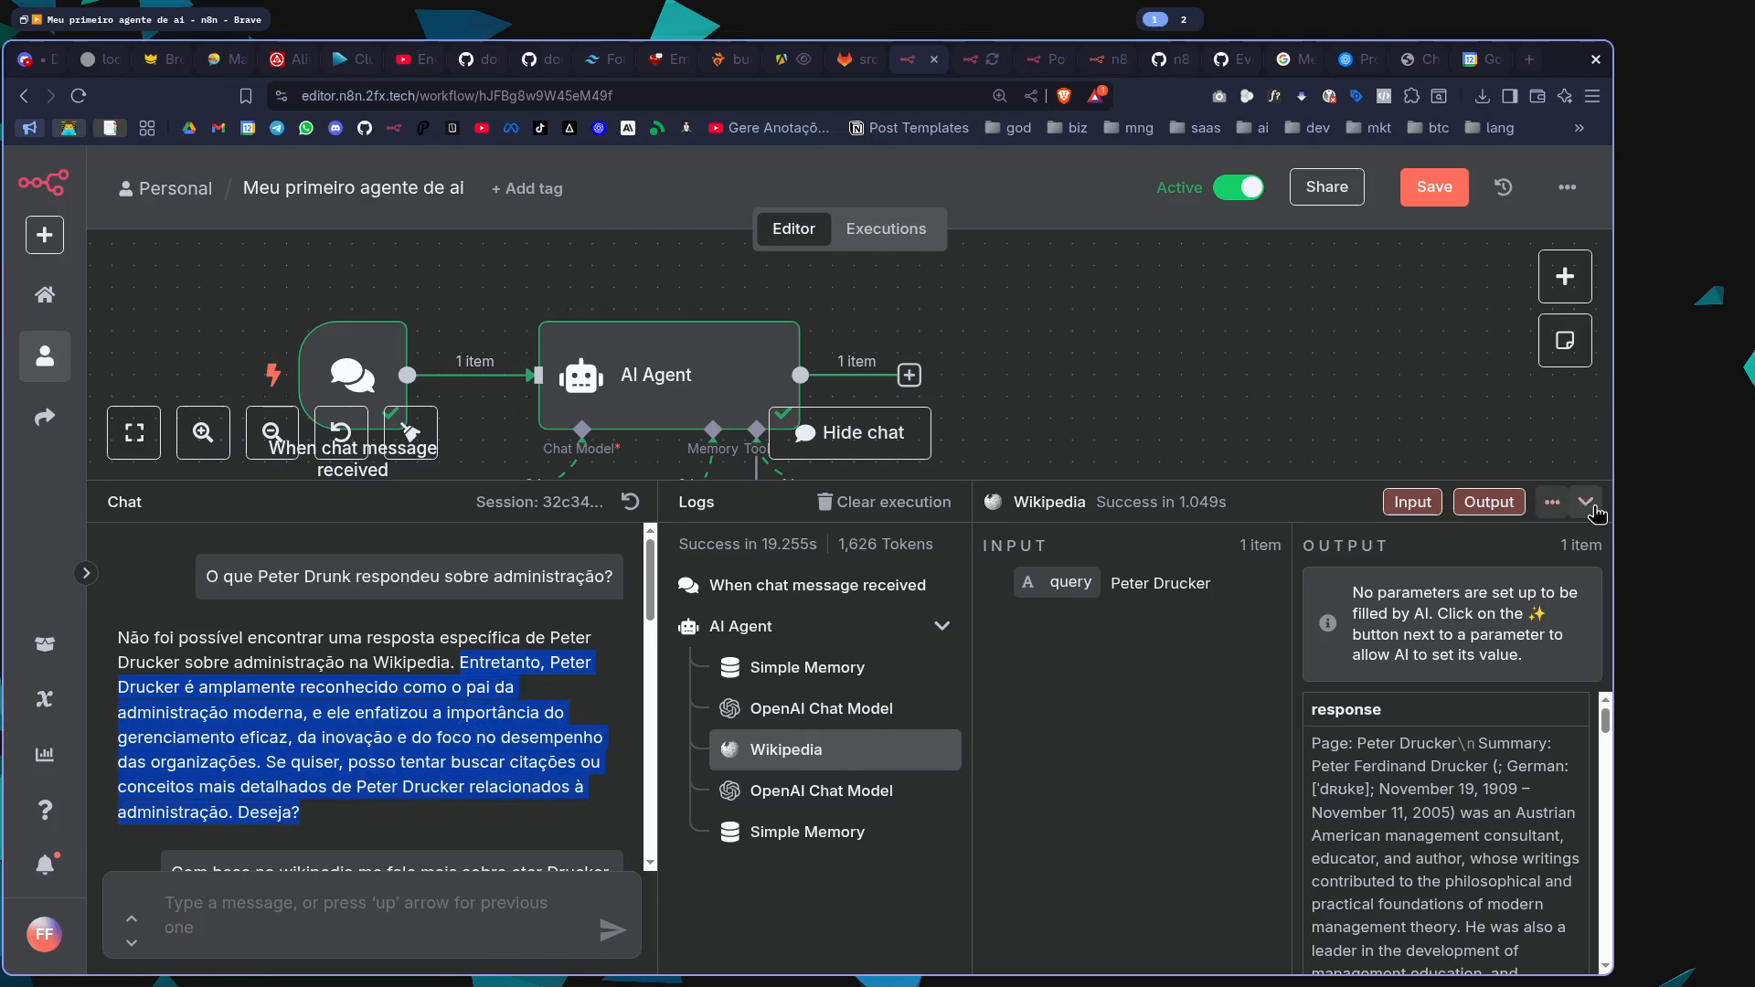
Hide the chat area and nudge the Wikipedia node further toward Simple Memory on the canvas
click(1587, 502)
scroll(1231, 548, down, 2)
scroll(807, 471, up, 2)
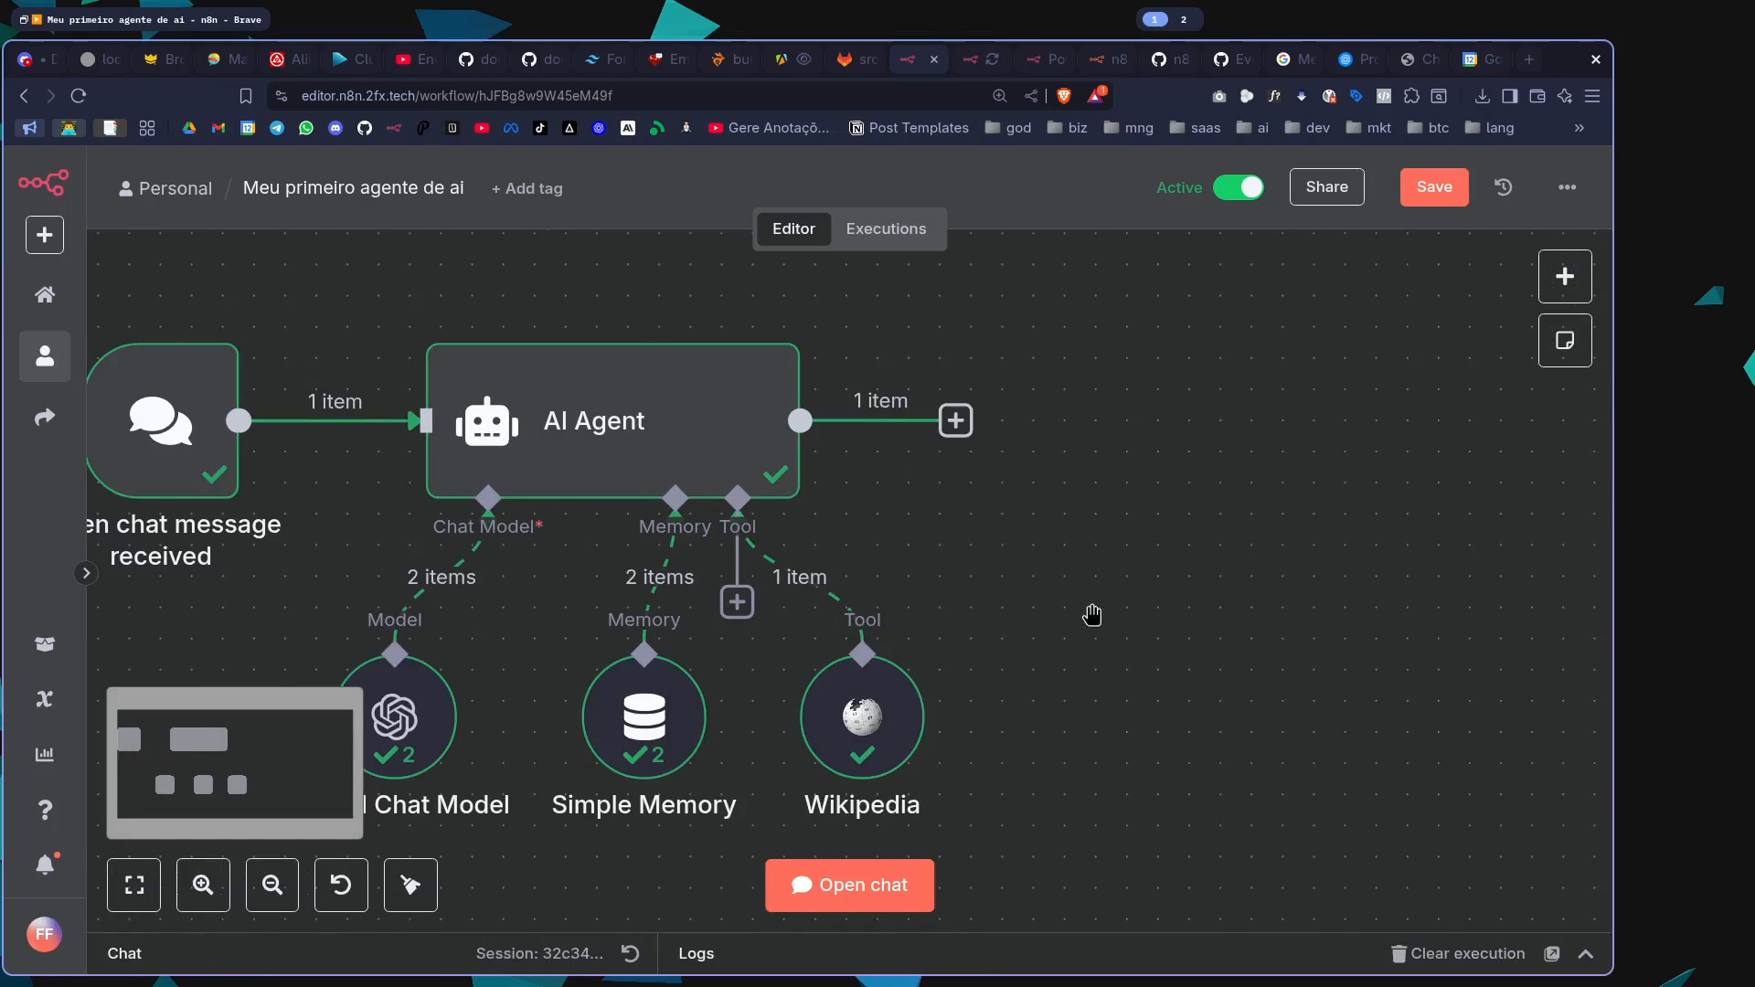
drag(1090, 615, 1207, 498)
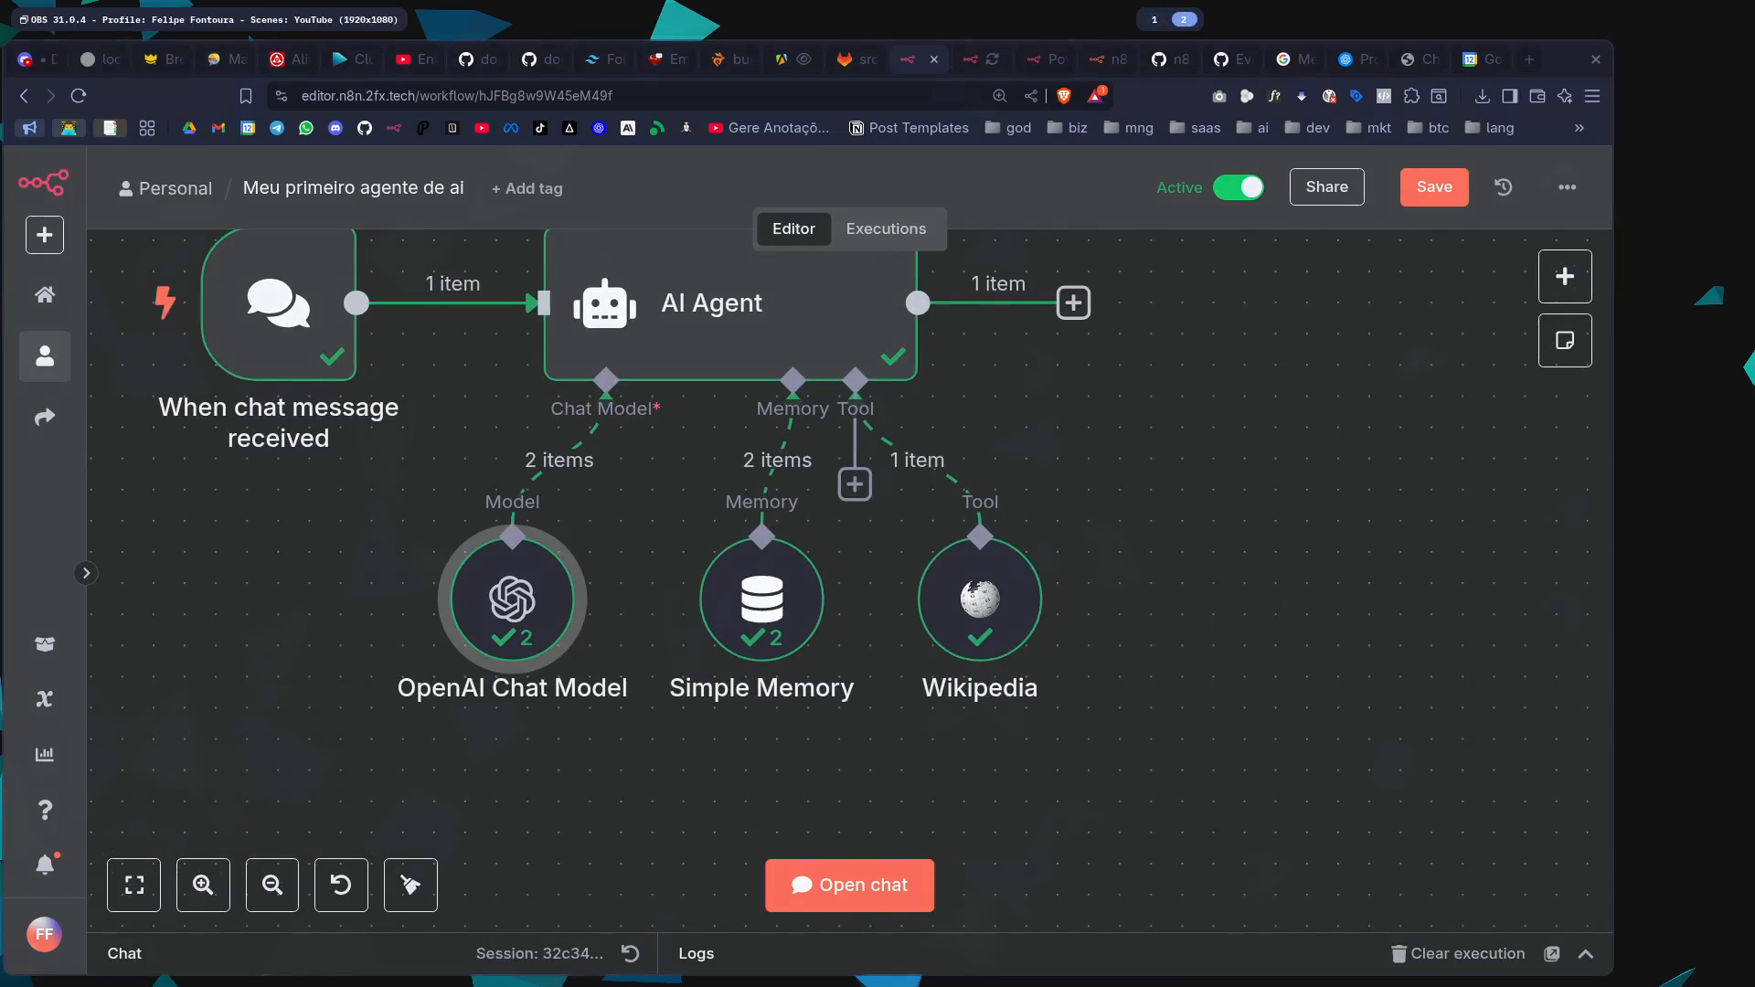
click(1330, 606)
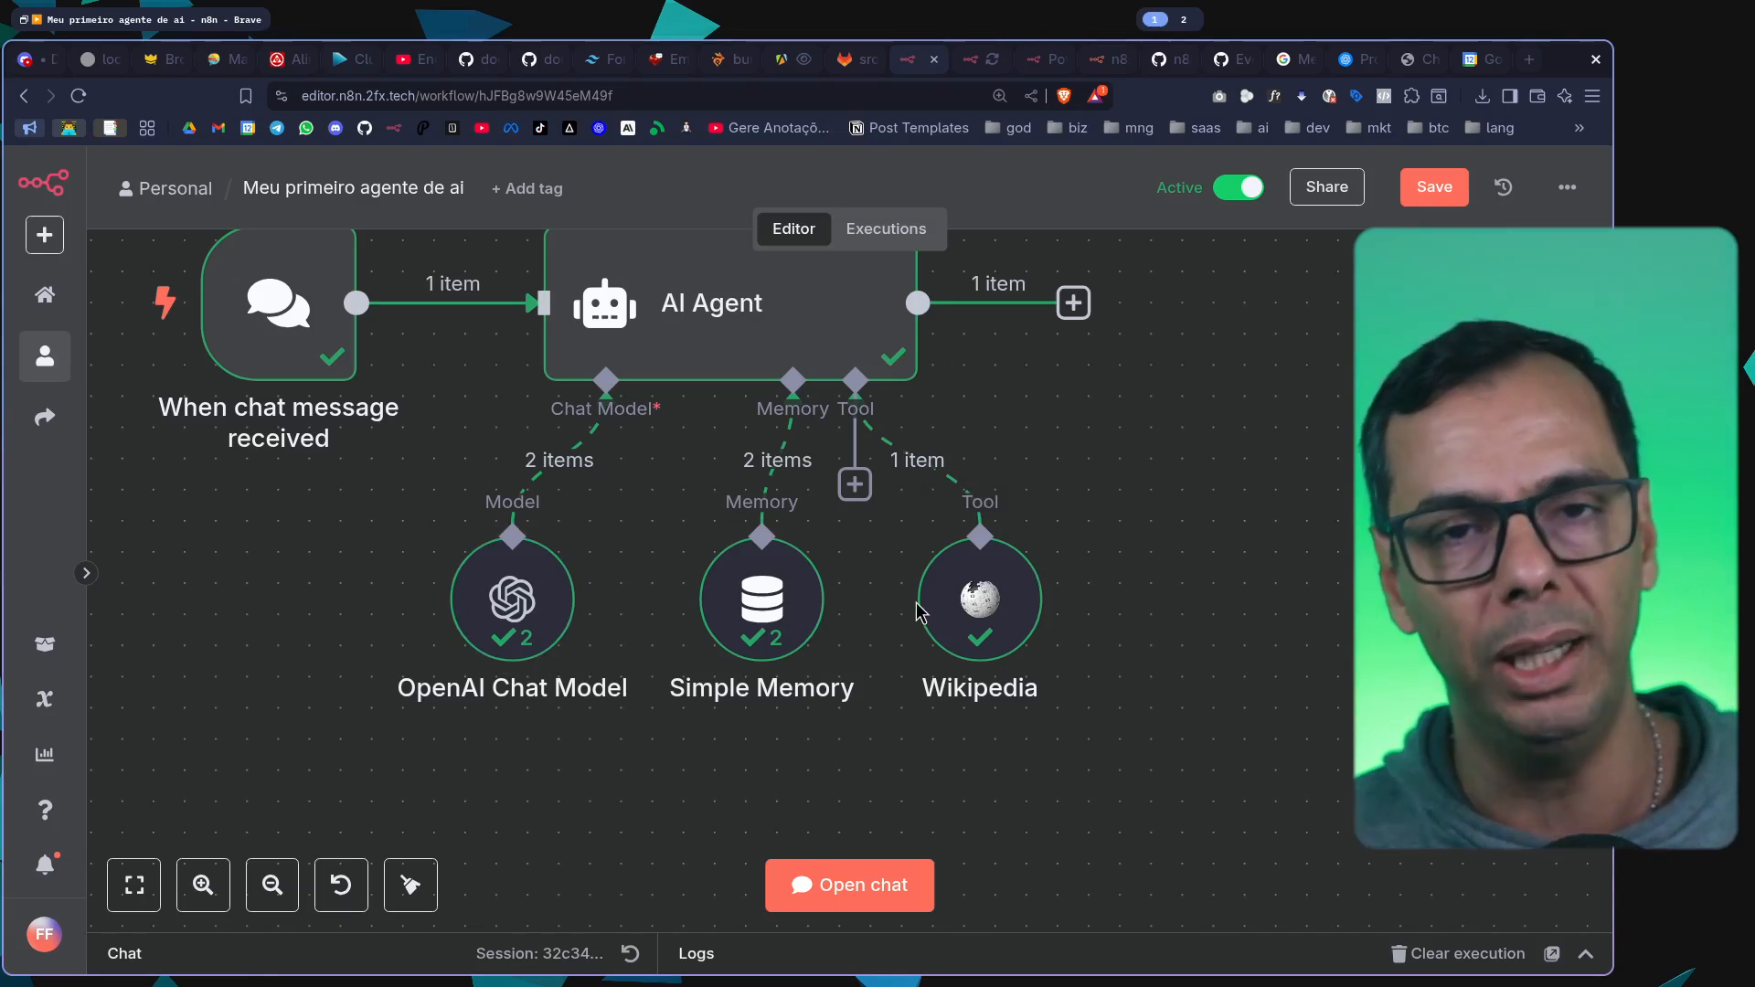
scroll(1236, 587, down, 2)
drag(1295, 518, 1172, 529)
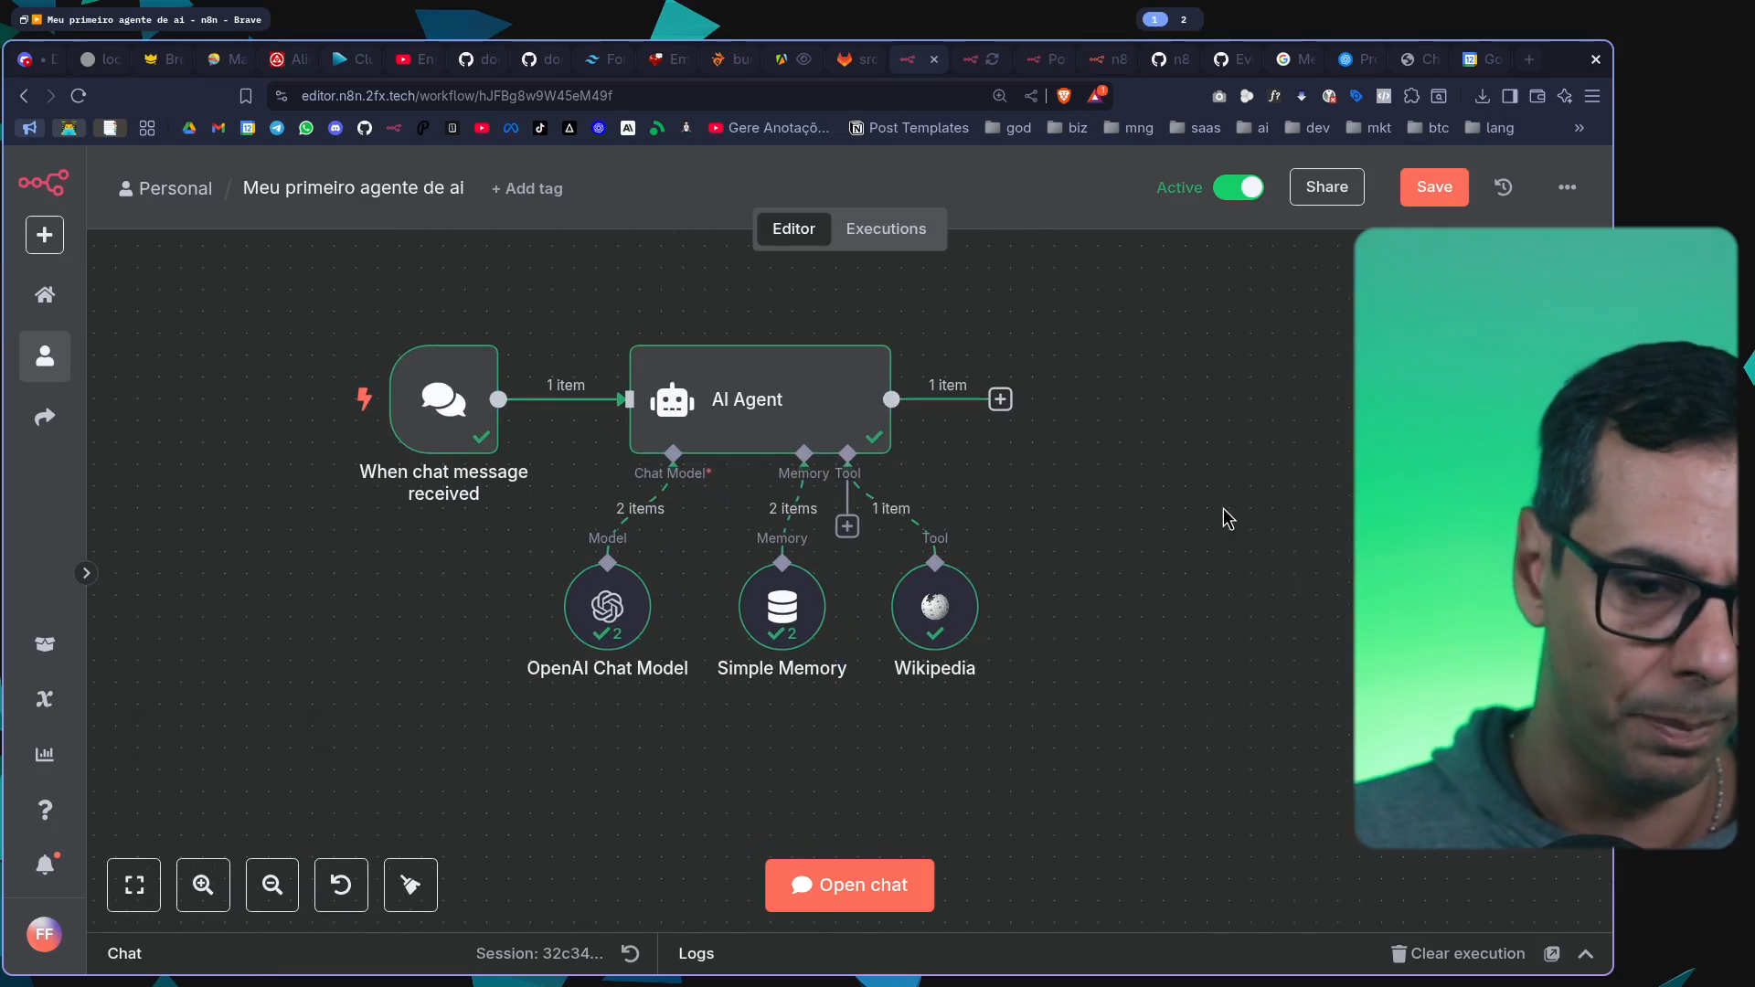
drag(935, 614, 914, 614)
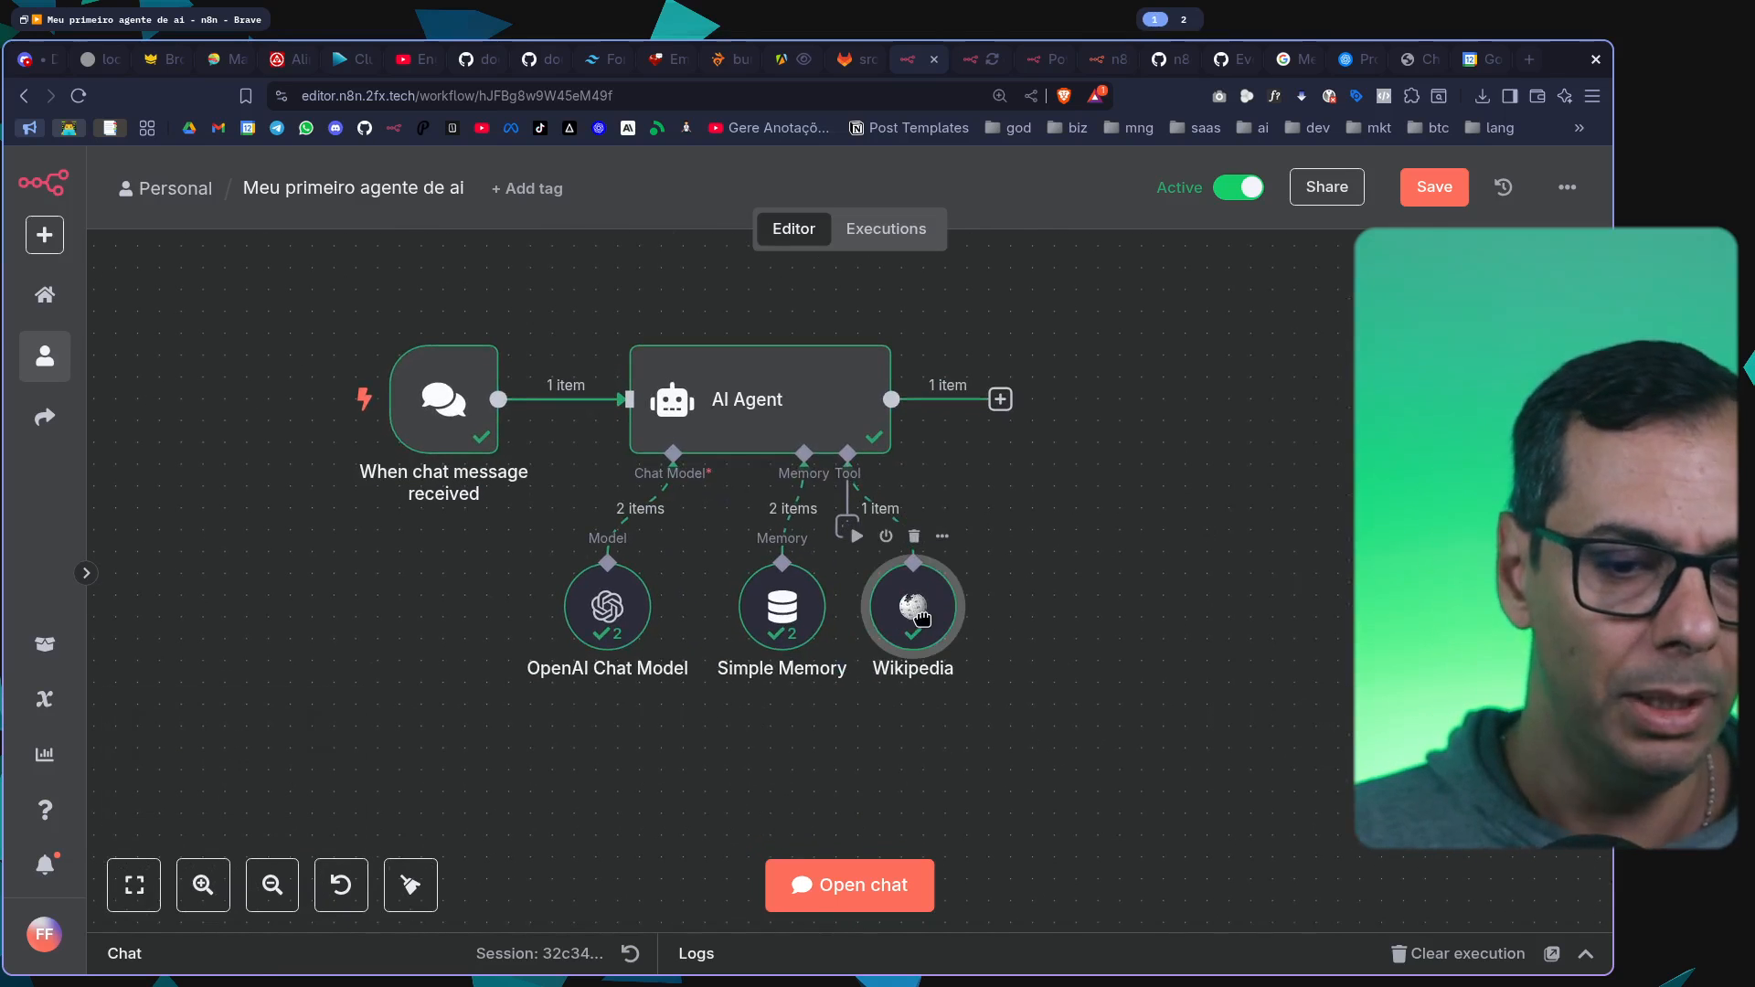
Add the Calculator tool to the AI Agent, in line with the Wikipedia node, and save the workflow
click(848, 529)
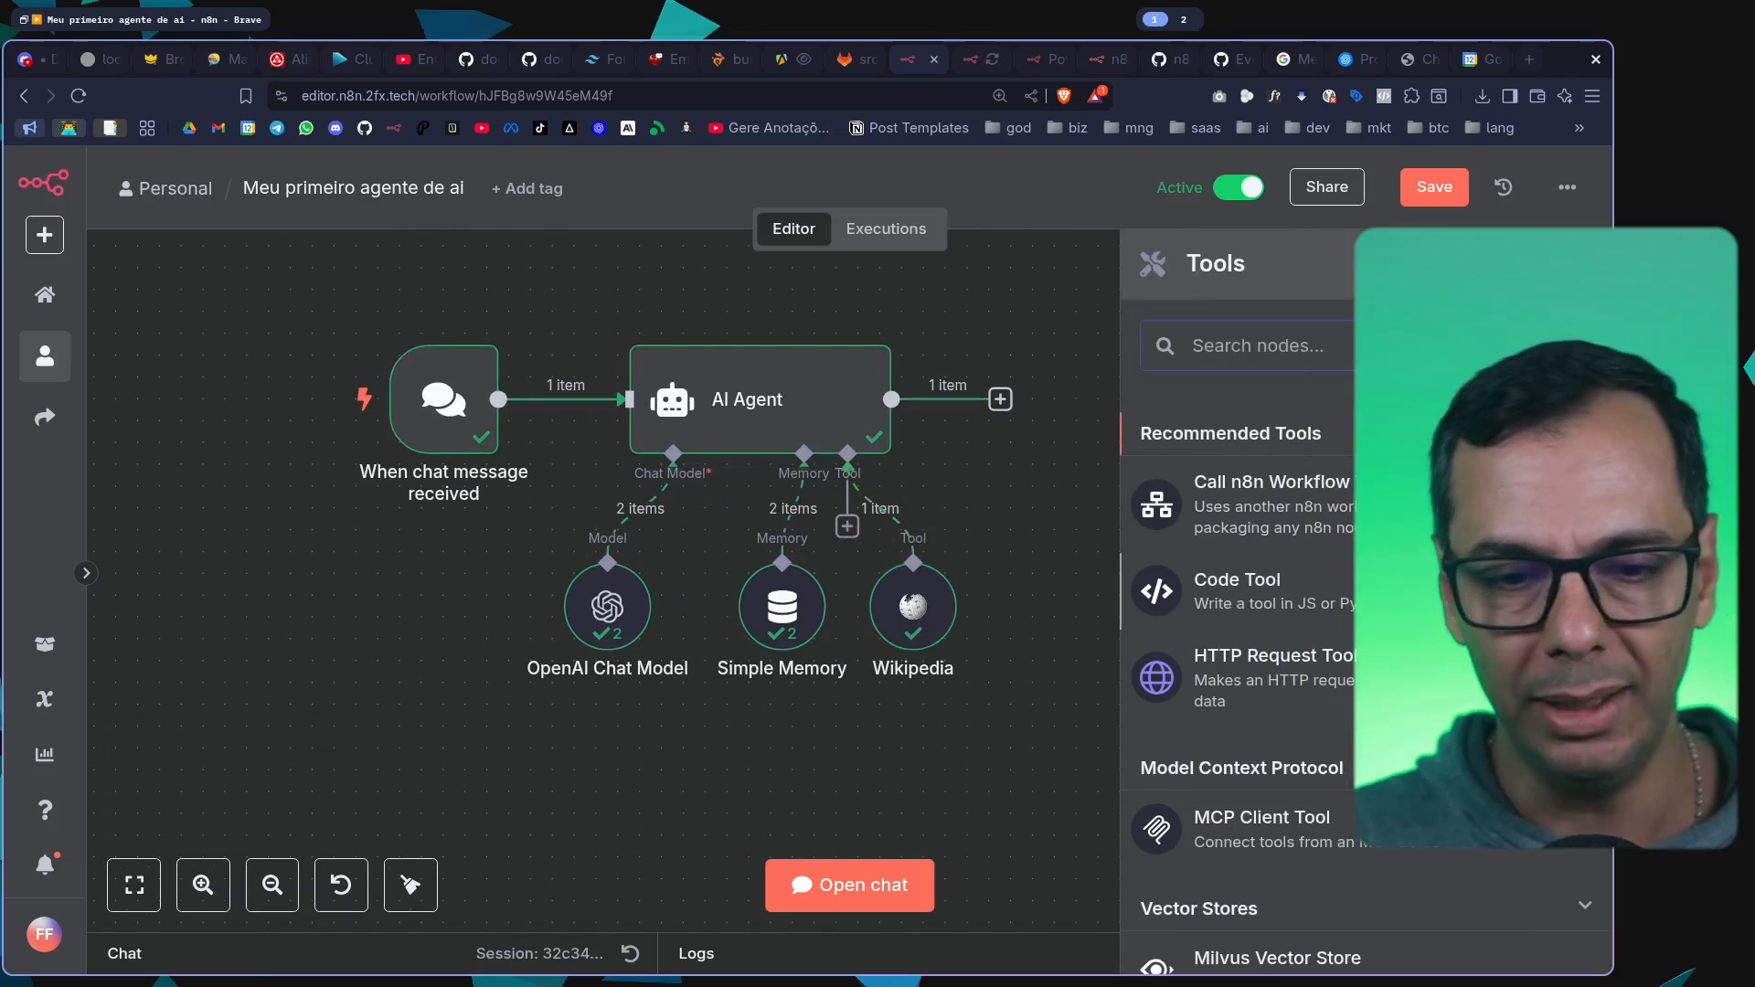
scroll(1242, 676, down, 10)
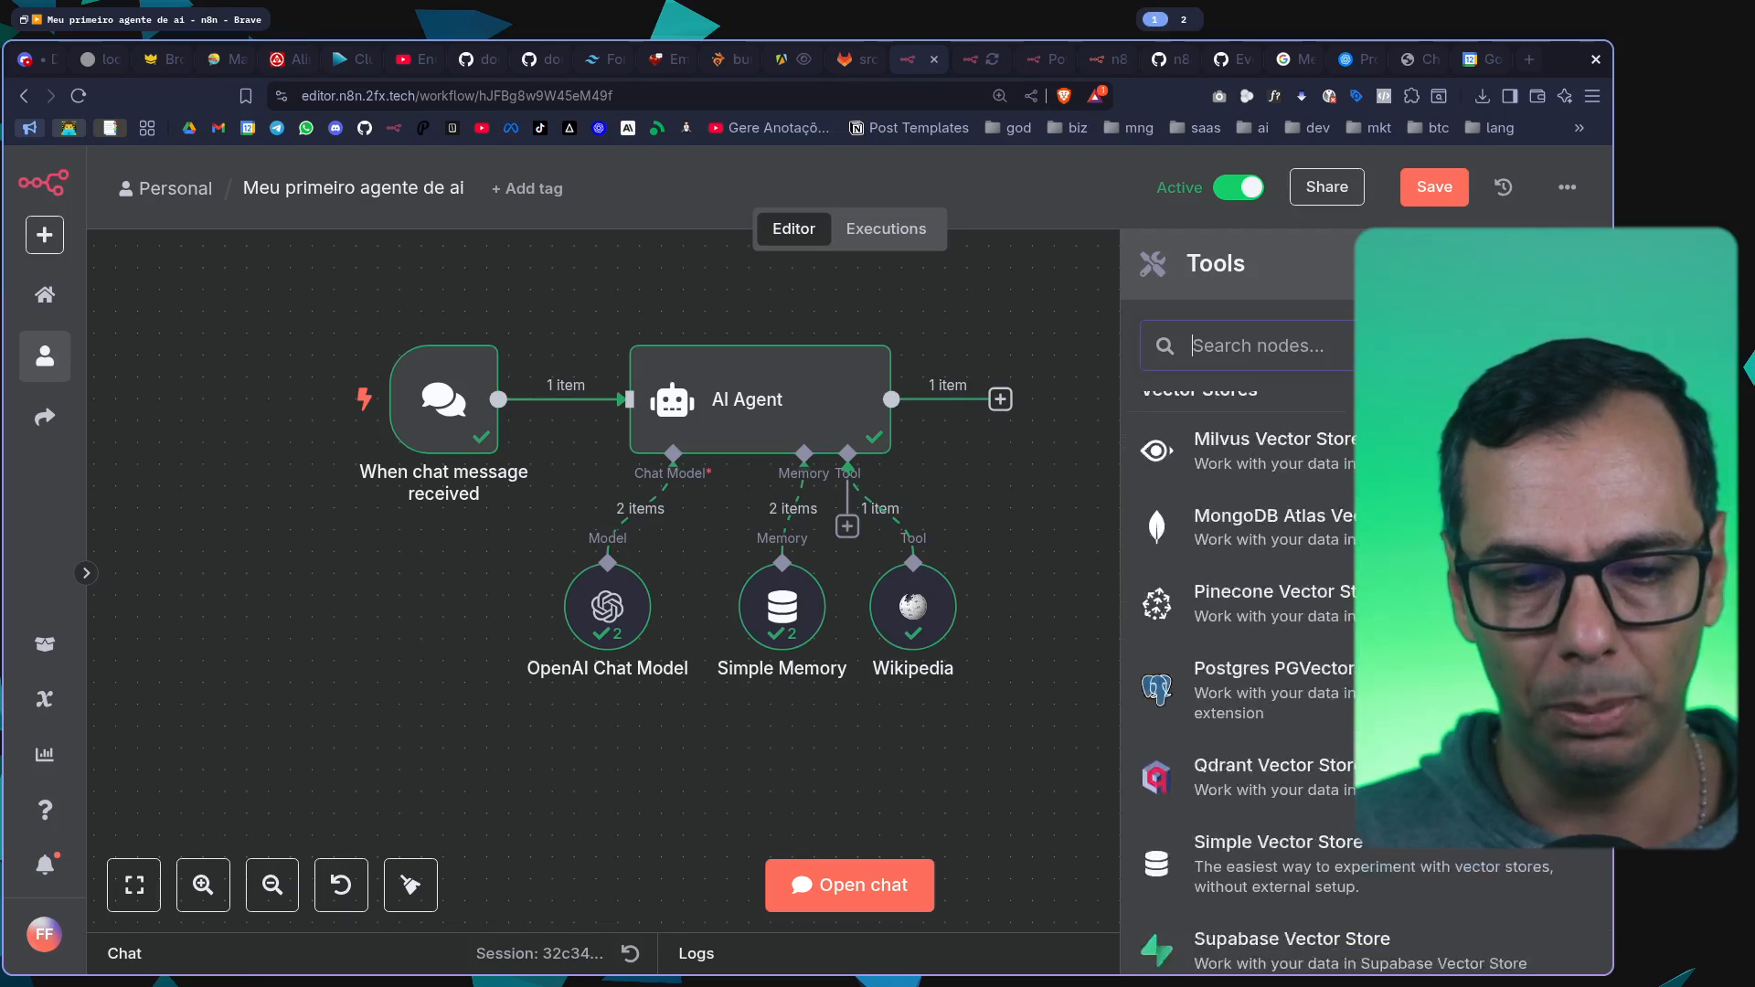
scroll(1243, 677, down, 5)
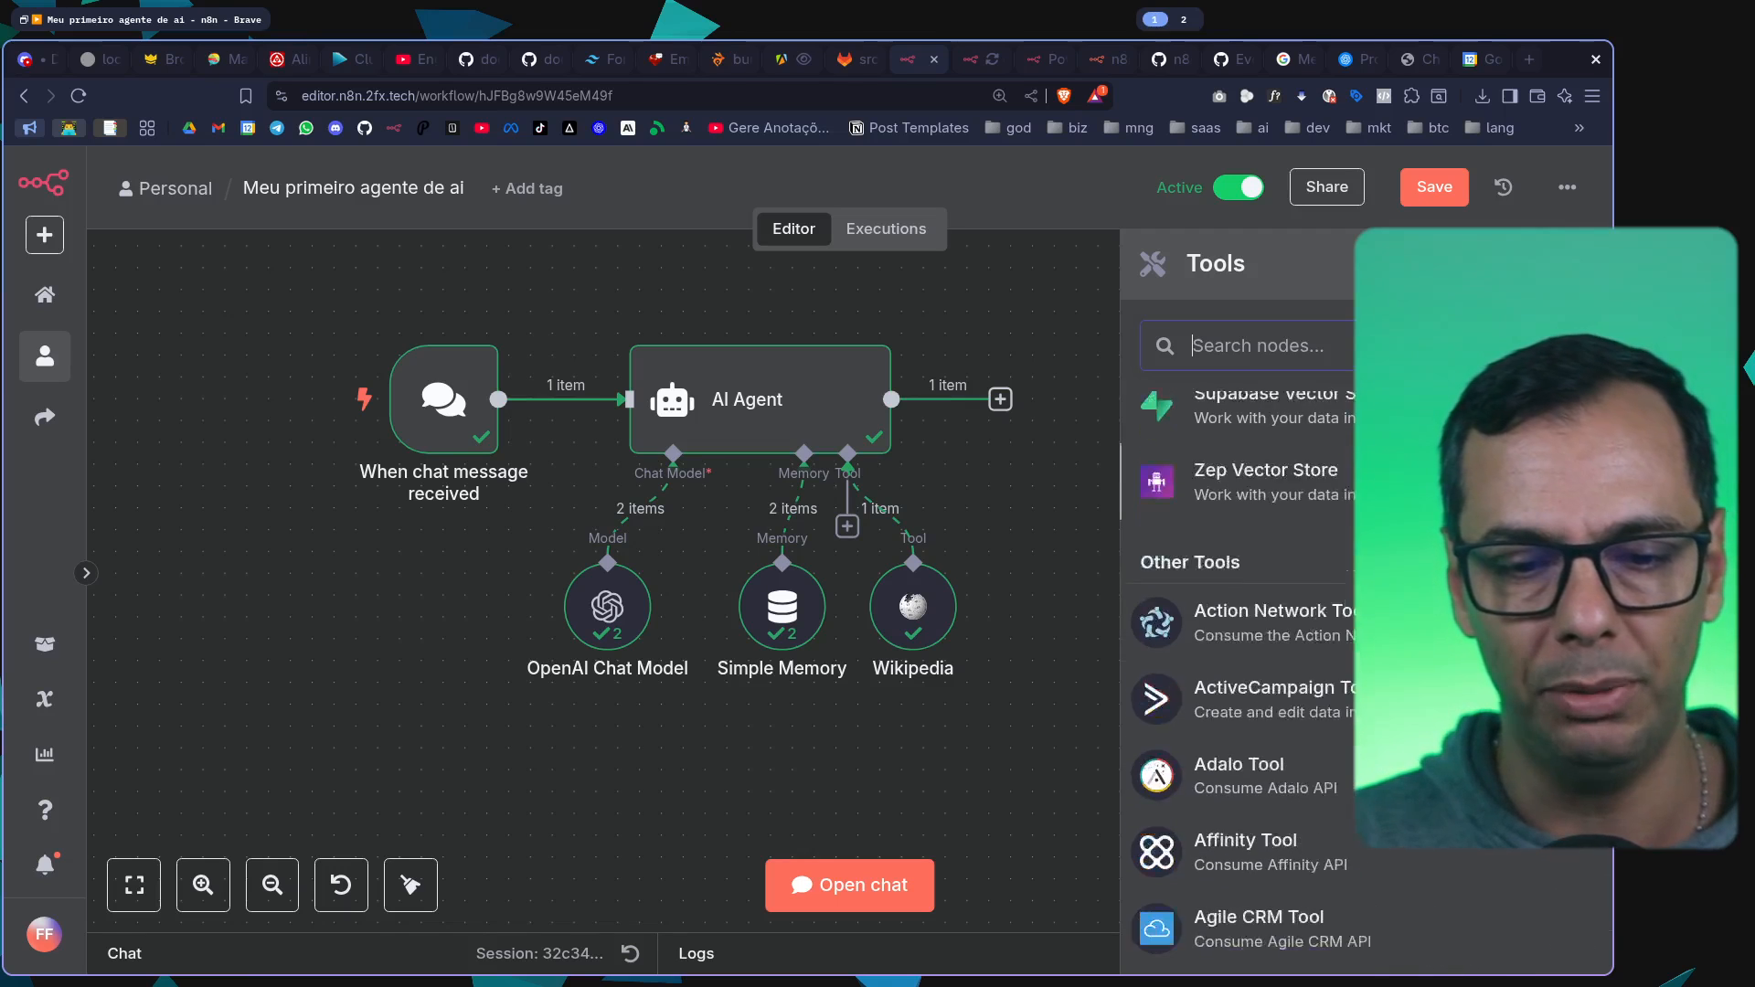
text(calc)
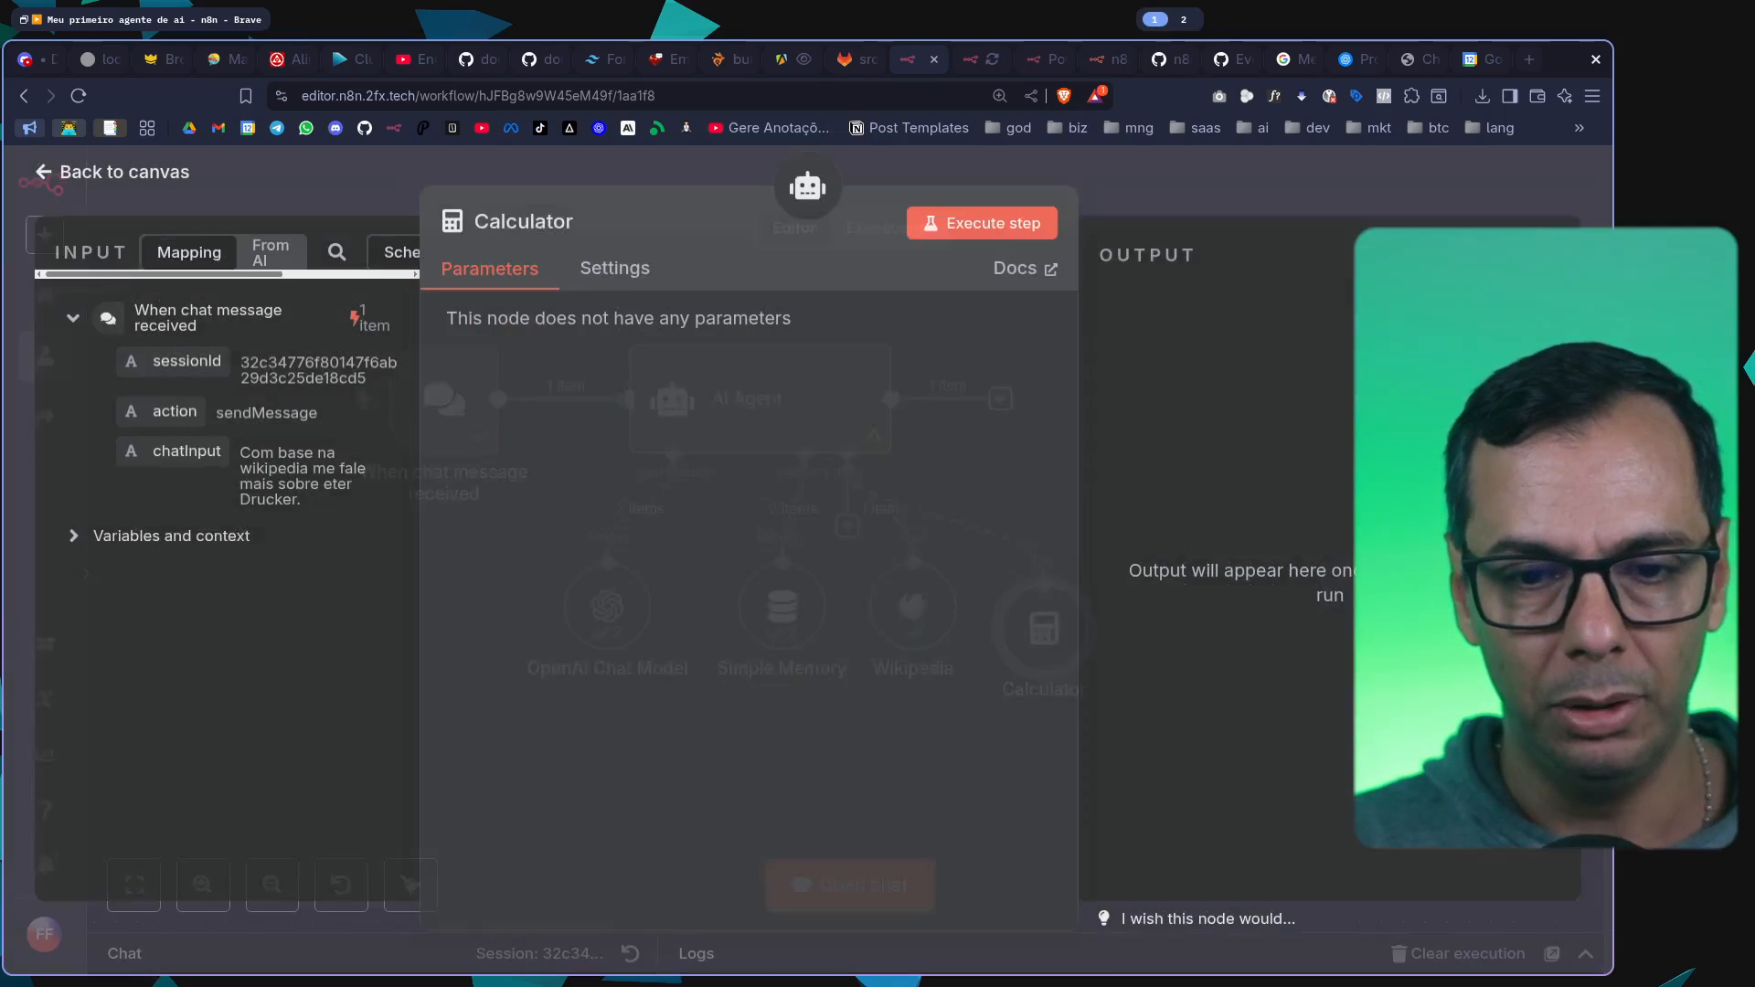
click(1339, 452)
click(1363, 167)
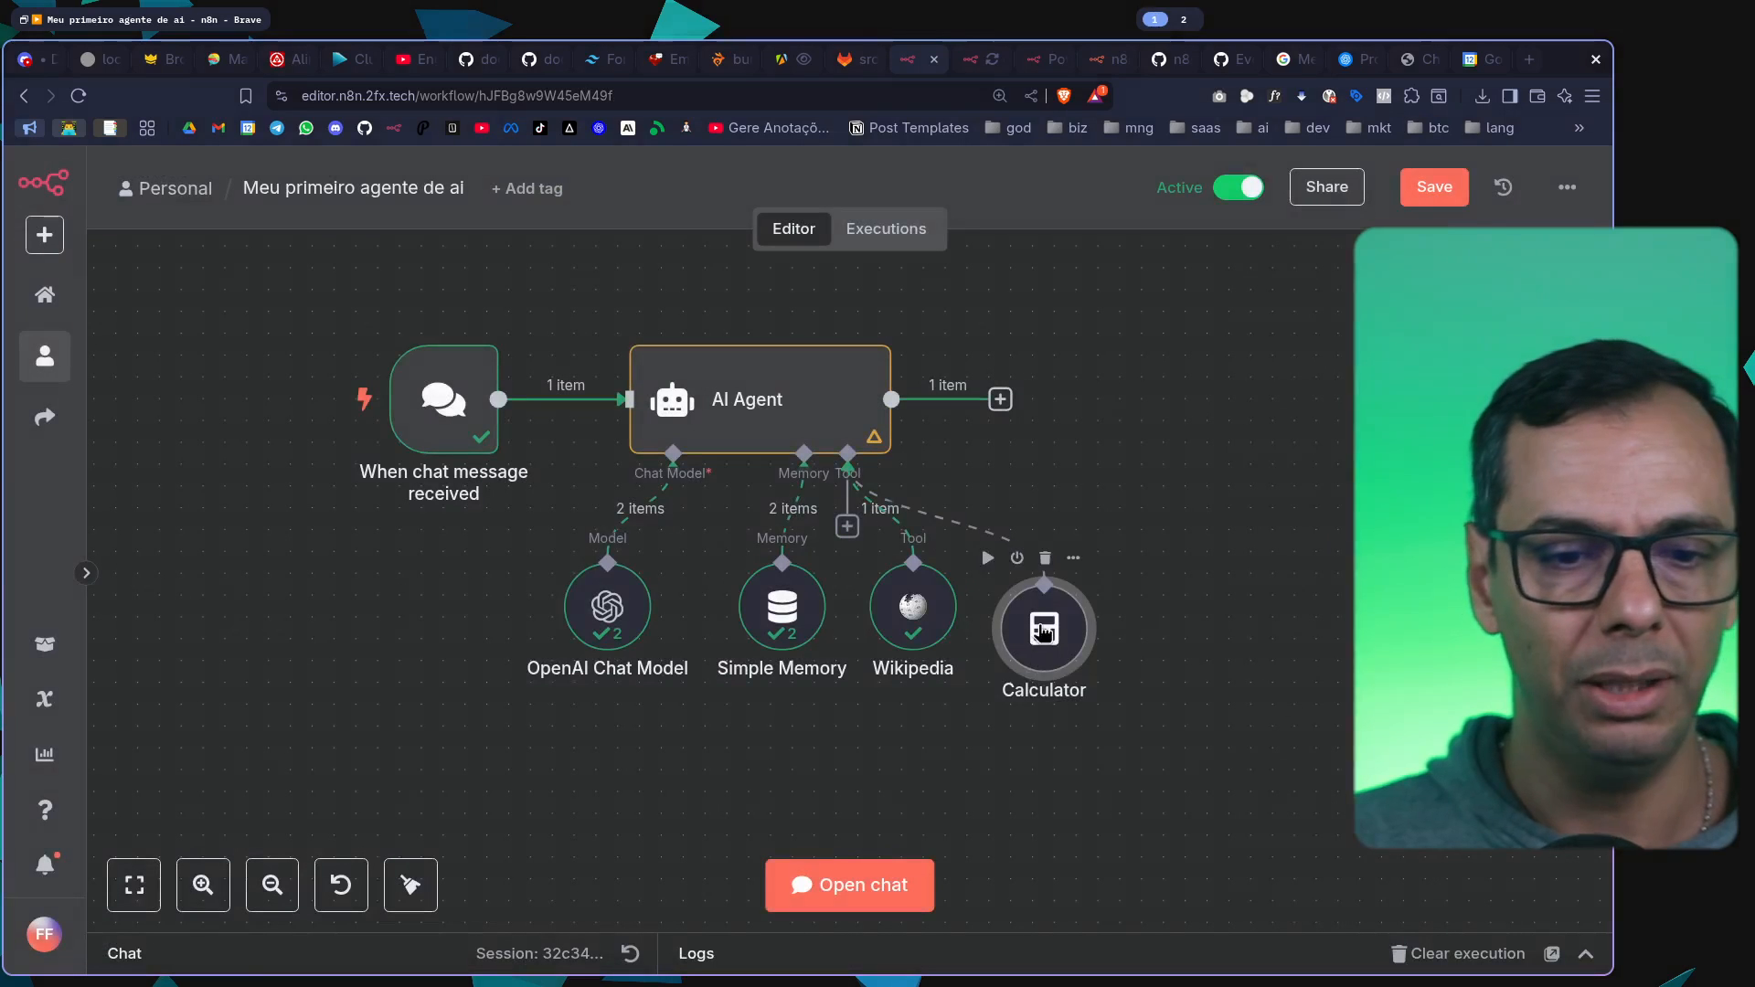
key(ctrl+s)
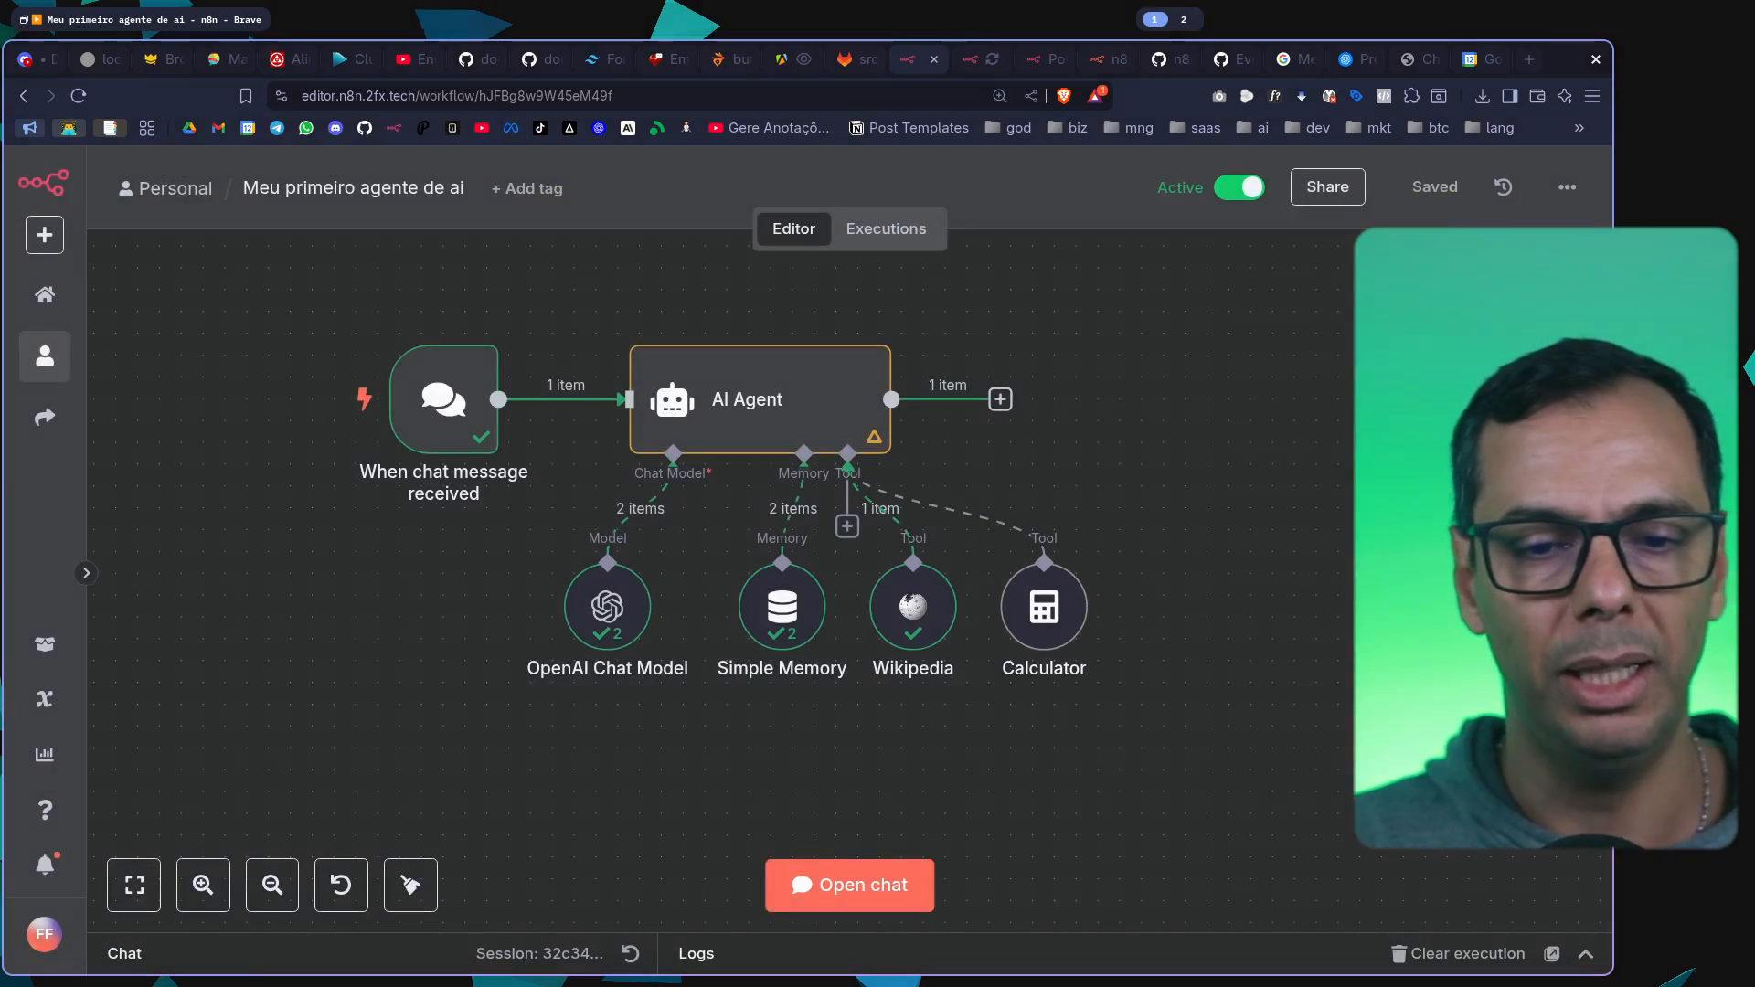
Replace the AI Agent's system message with "Você é um monitor de professor trabalhando em uma sala de aula auxiliando alunos de matemática"
mouse_move(950, 525)
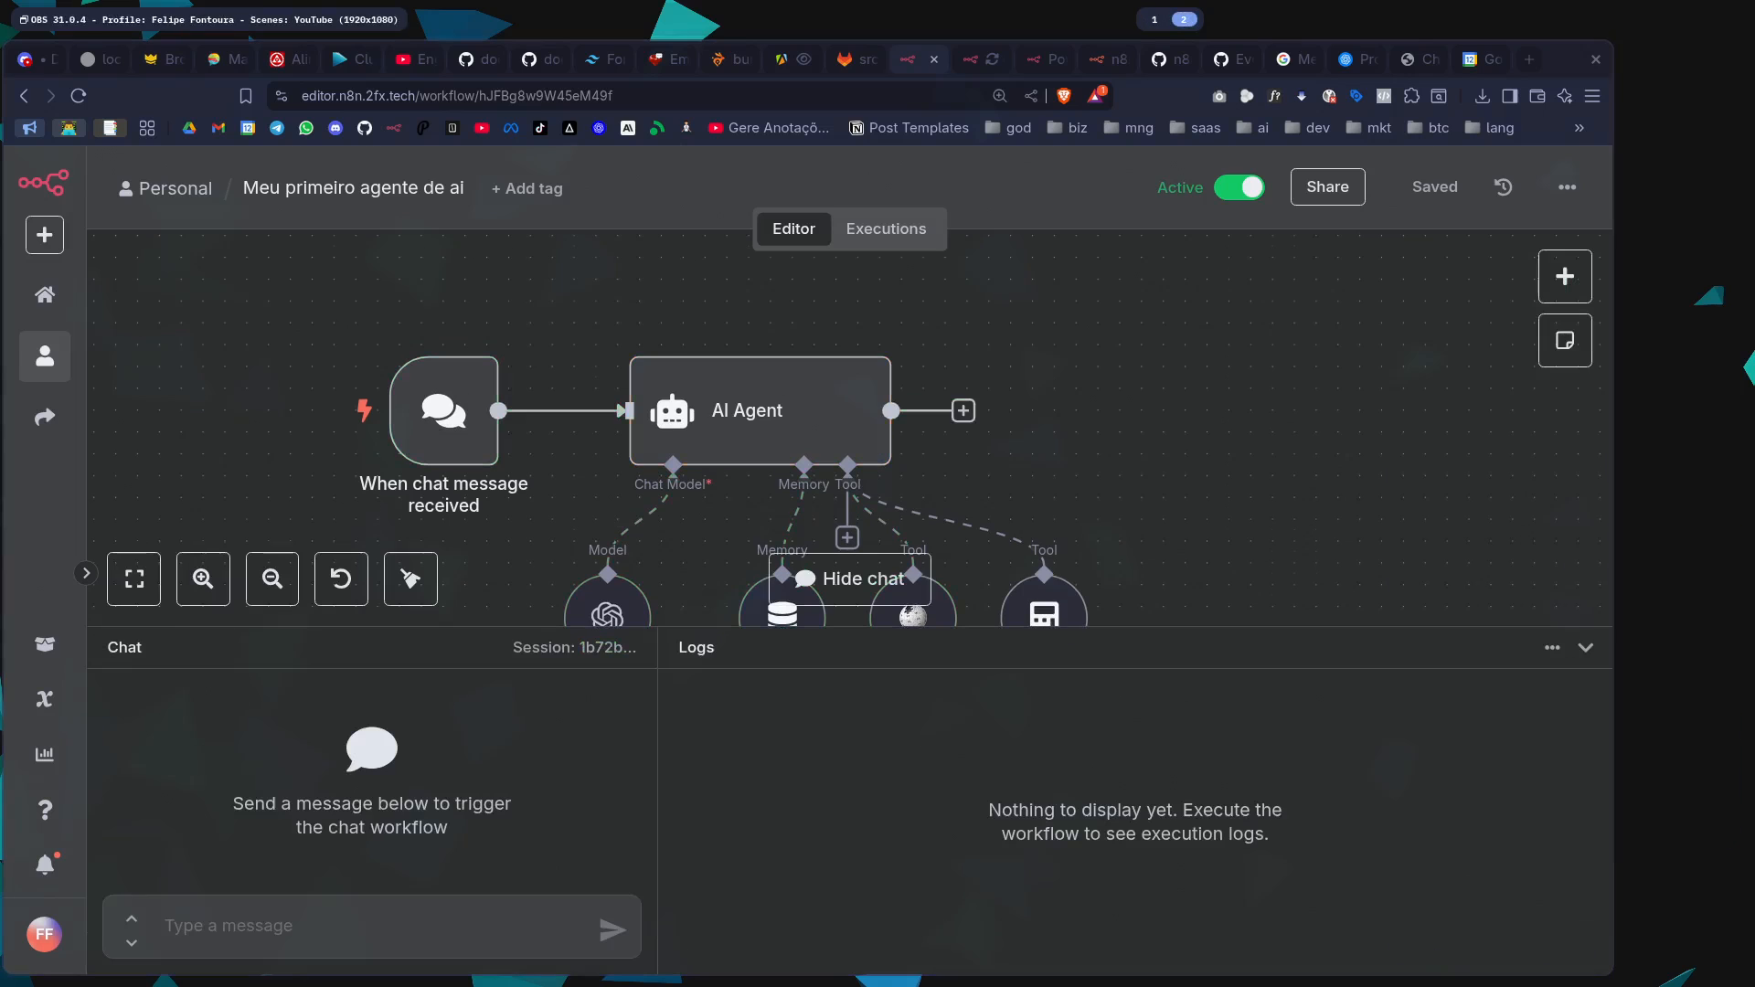
scroll(767, 468, up, 5)
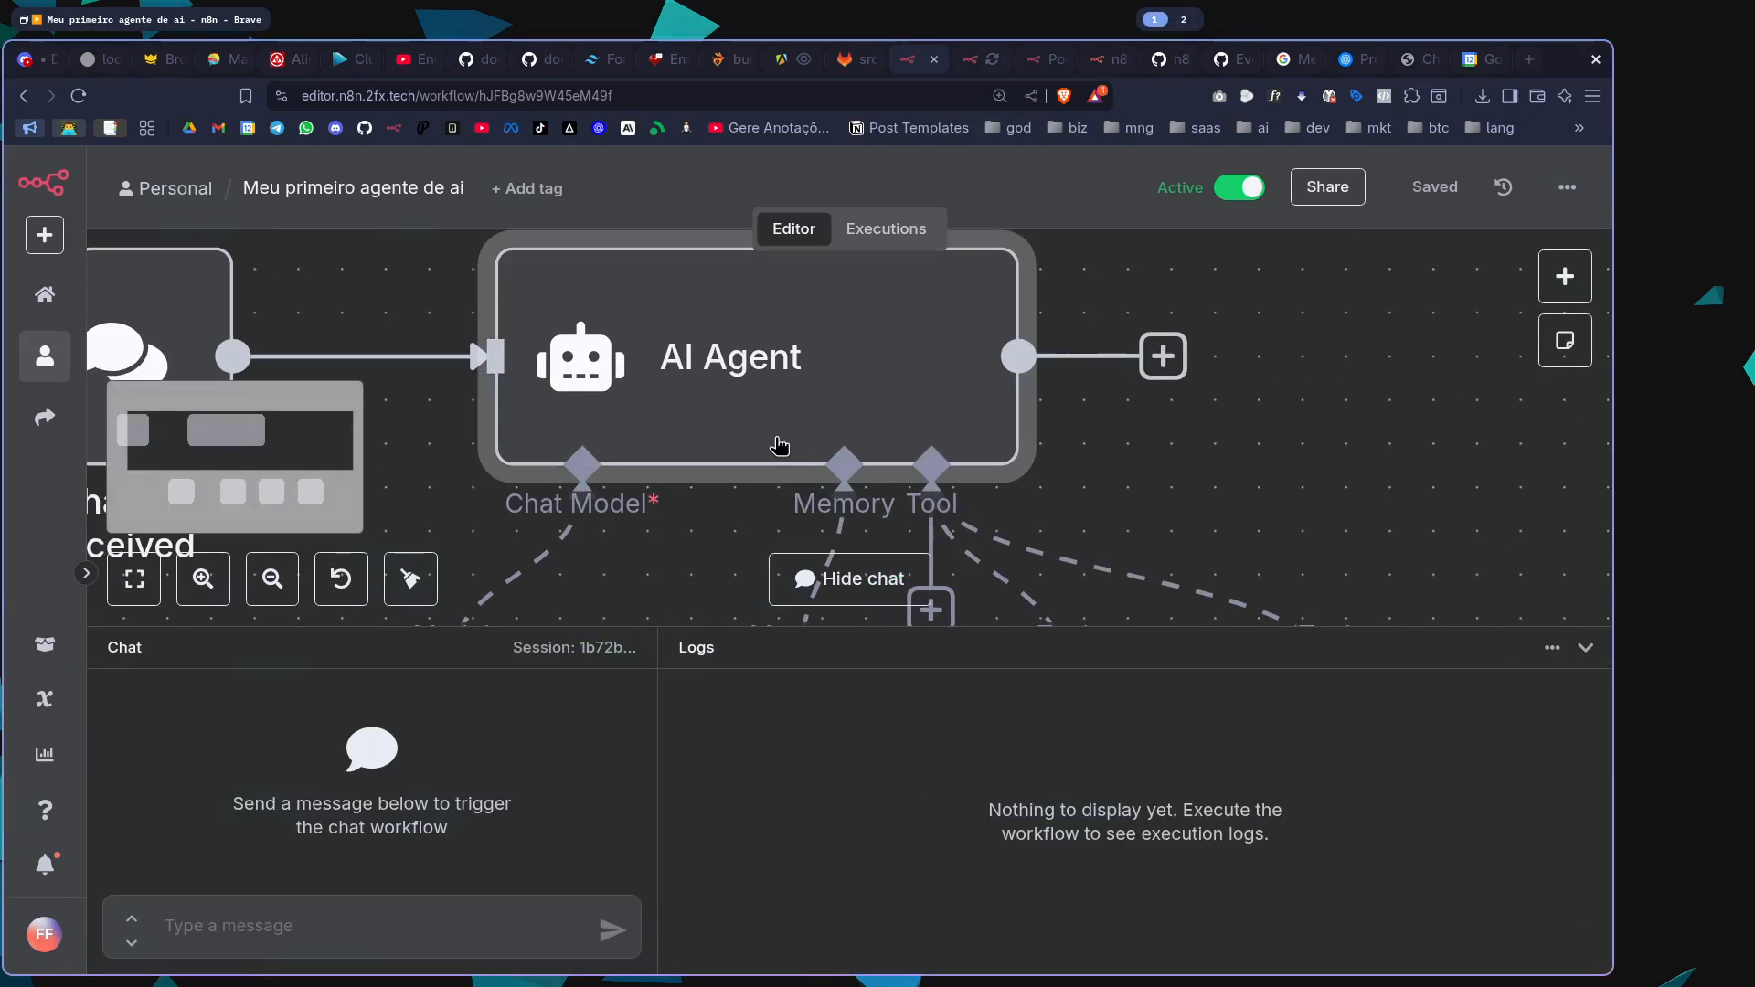
double_click(779, 446)
click(932, 804)
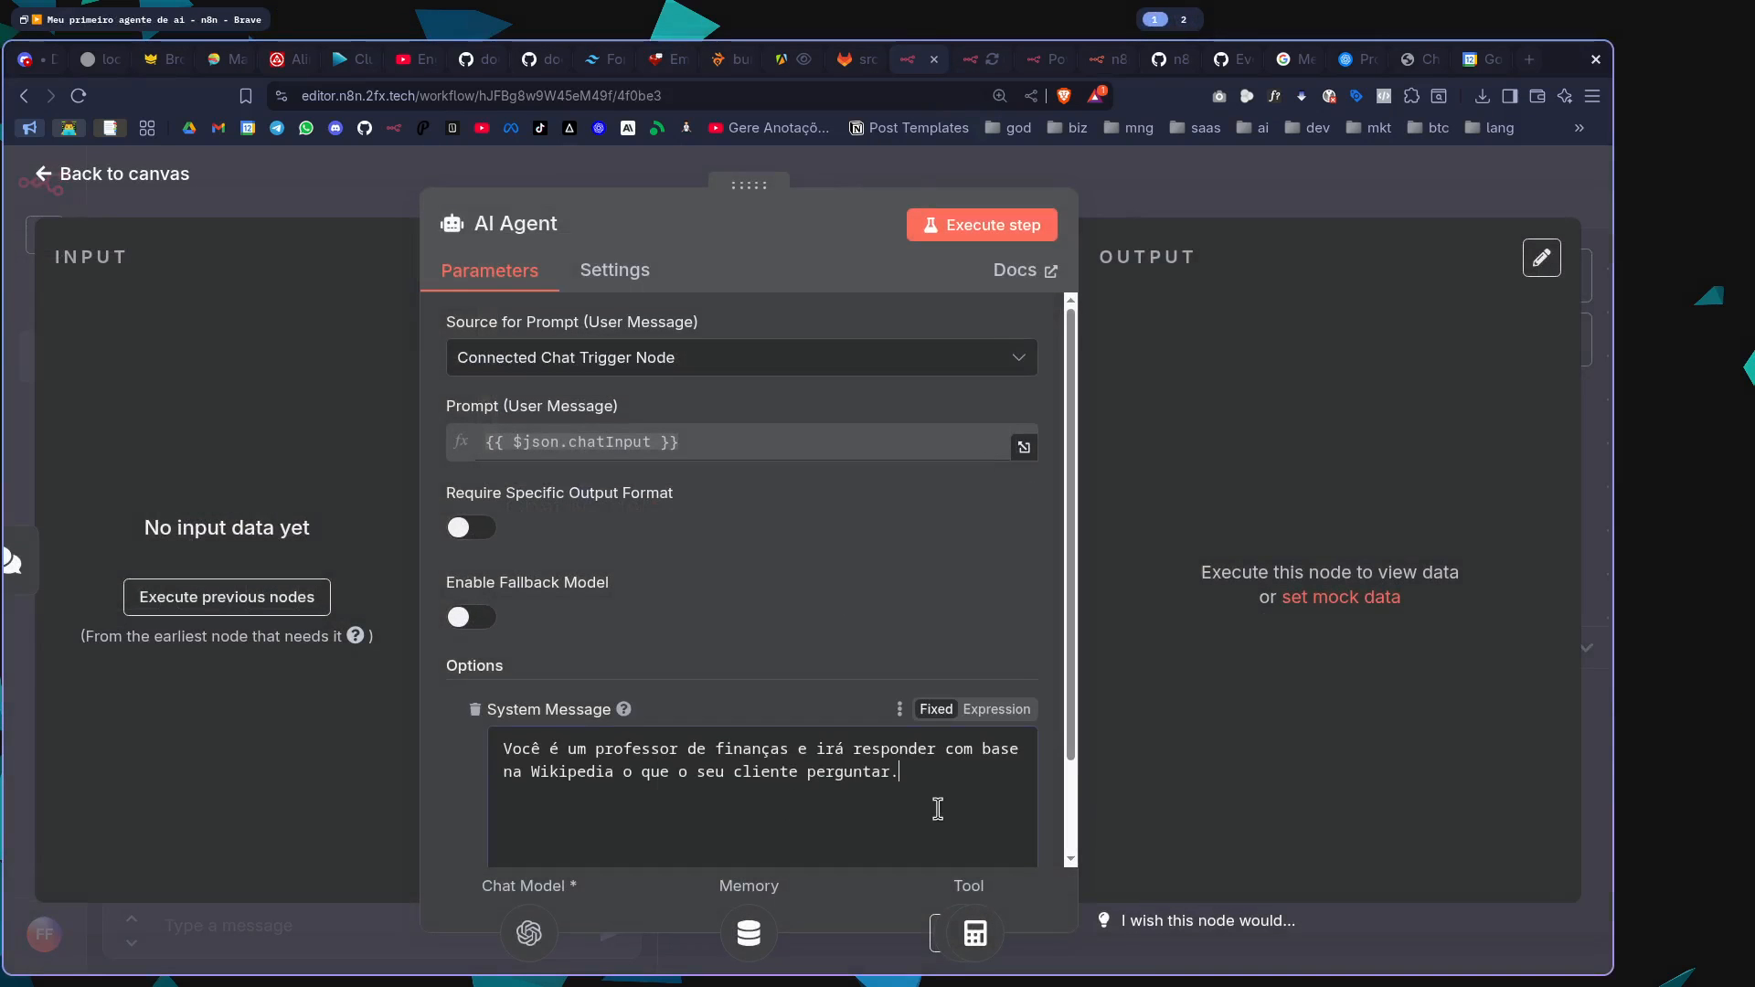
scroll(950, 795, down, 2)
key(ctrl+a)
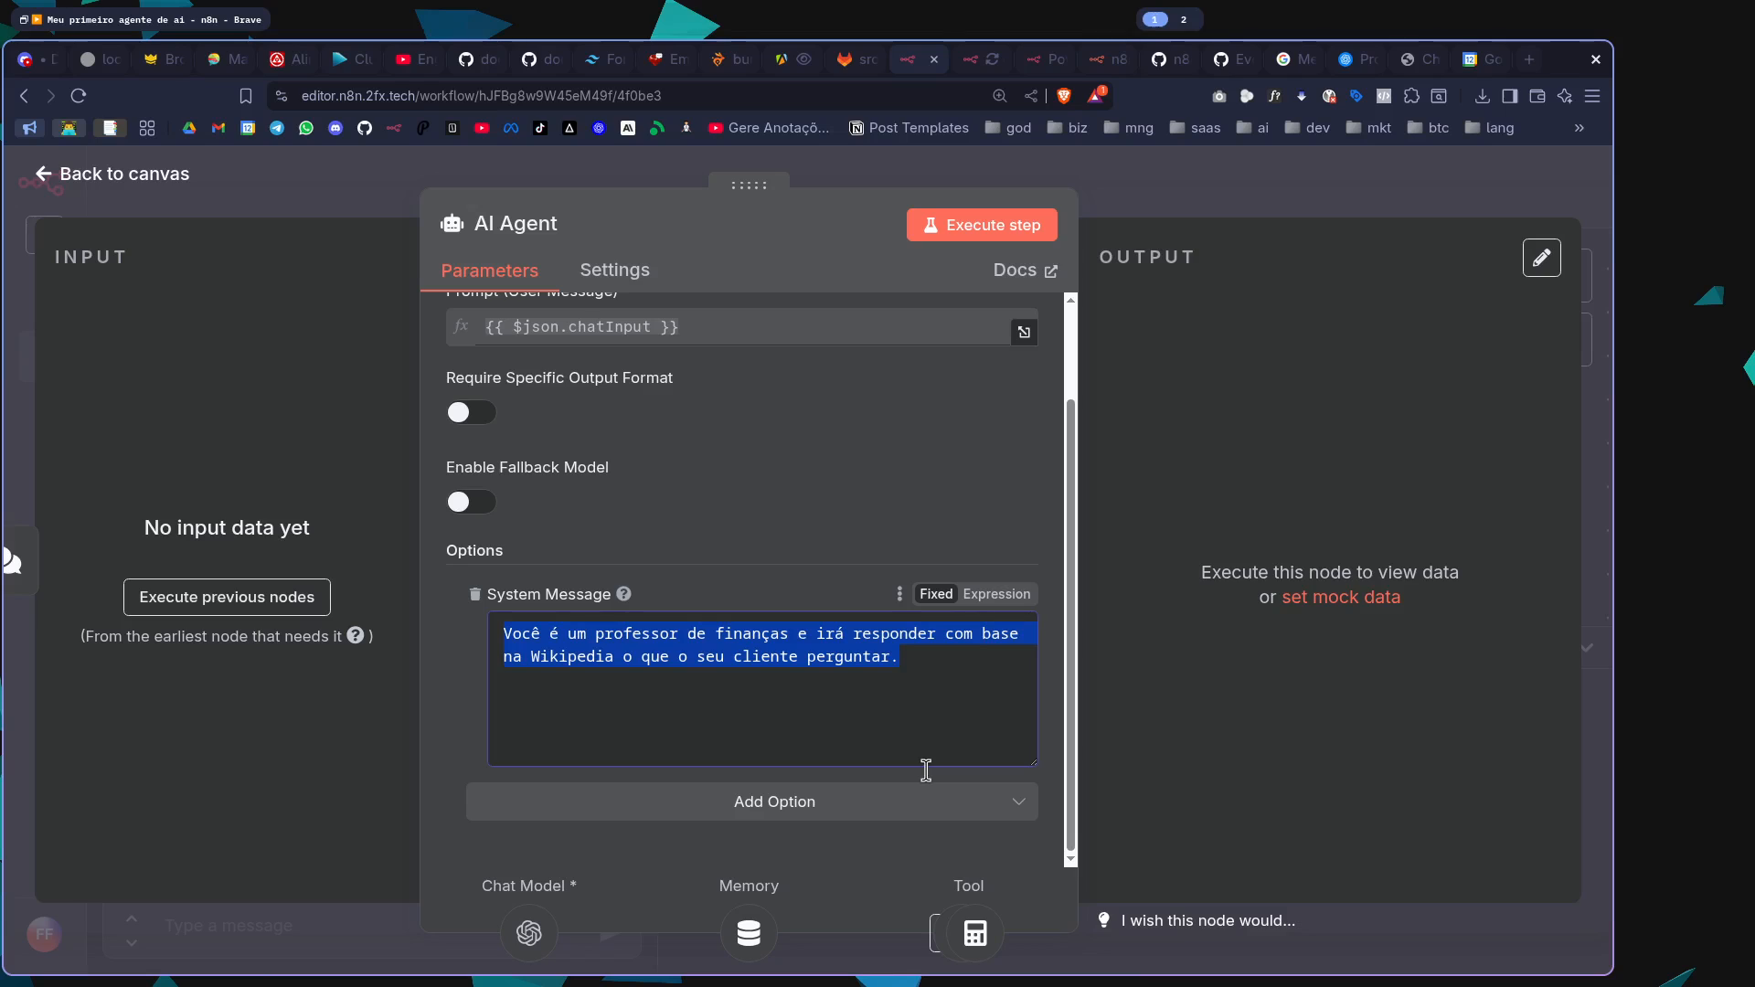
text(Você é )
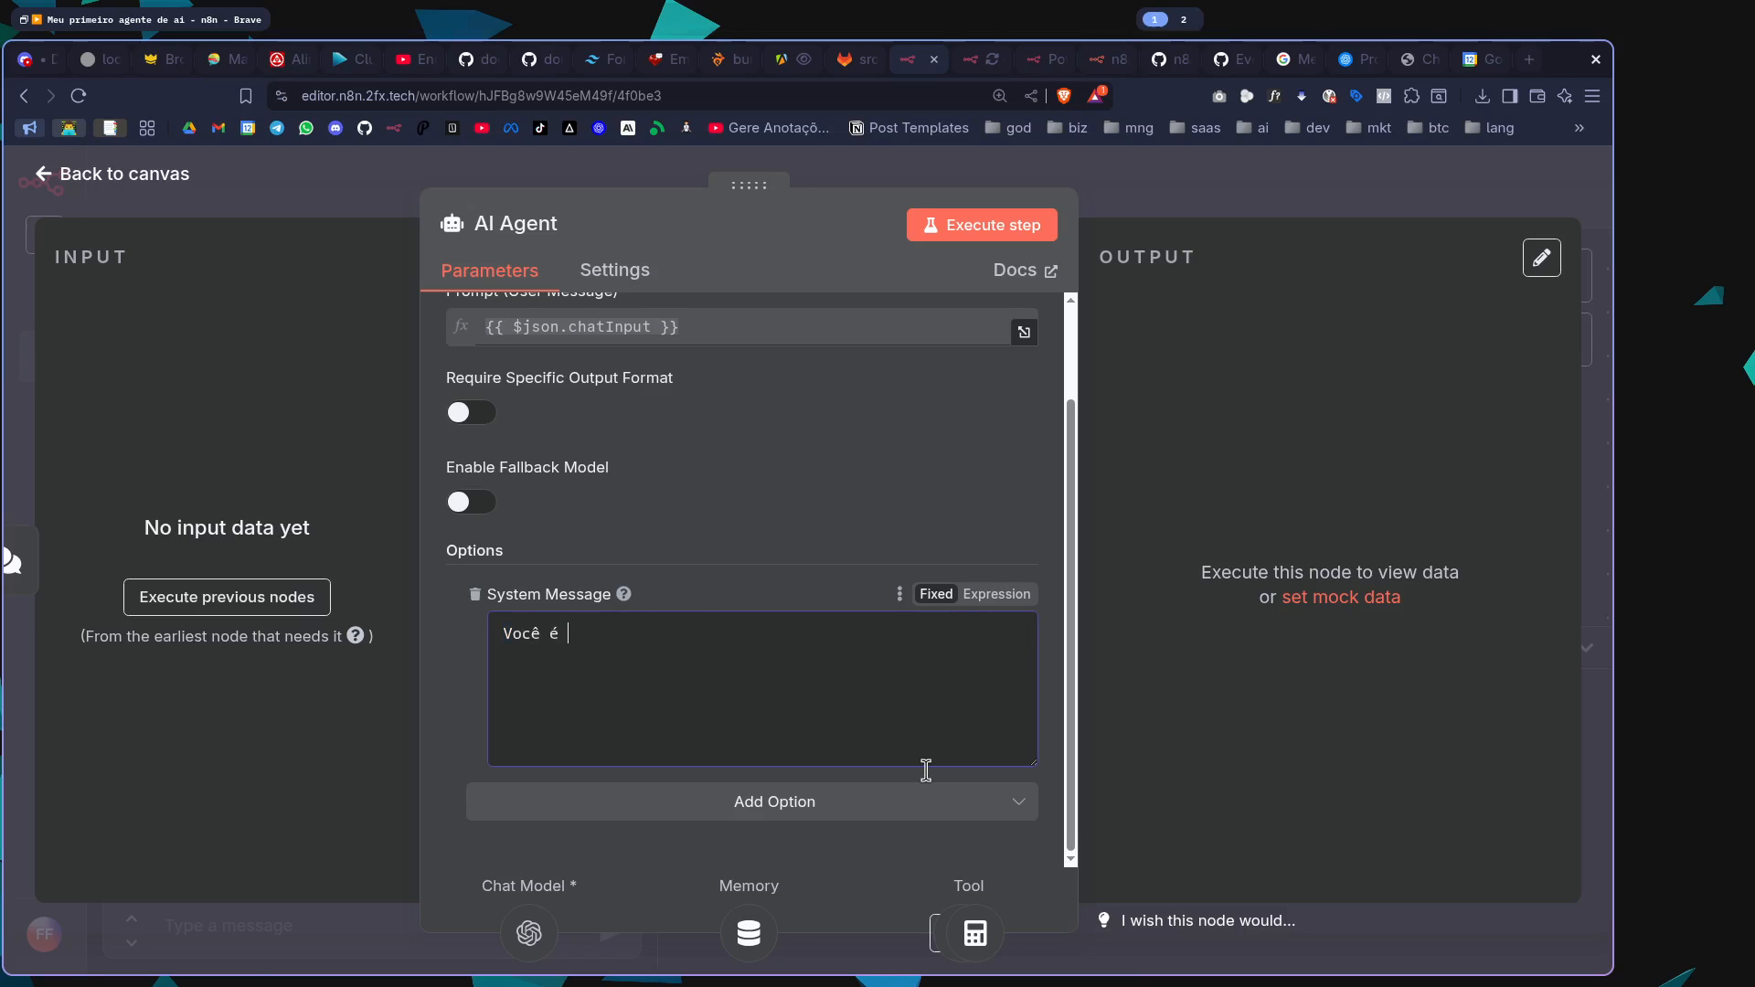
text(y-)
text( monitor )
text(de profesor da)
text(rabalhando em um la)
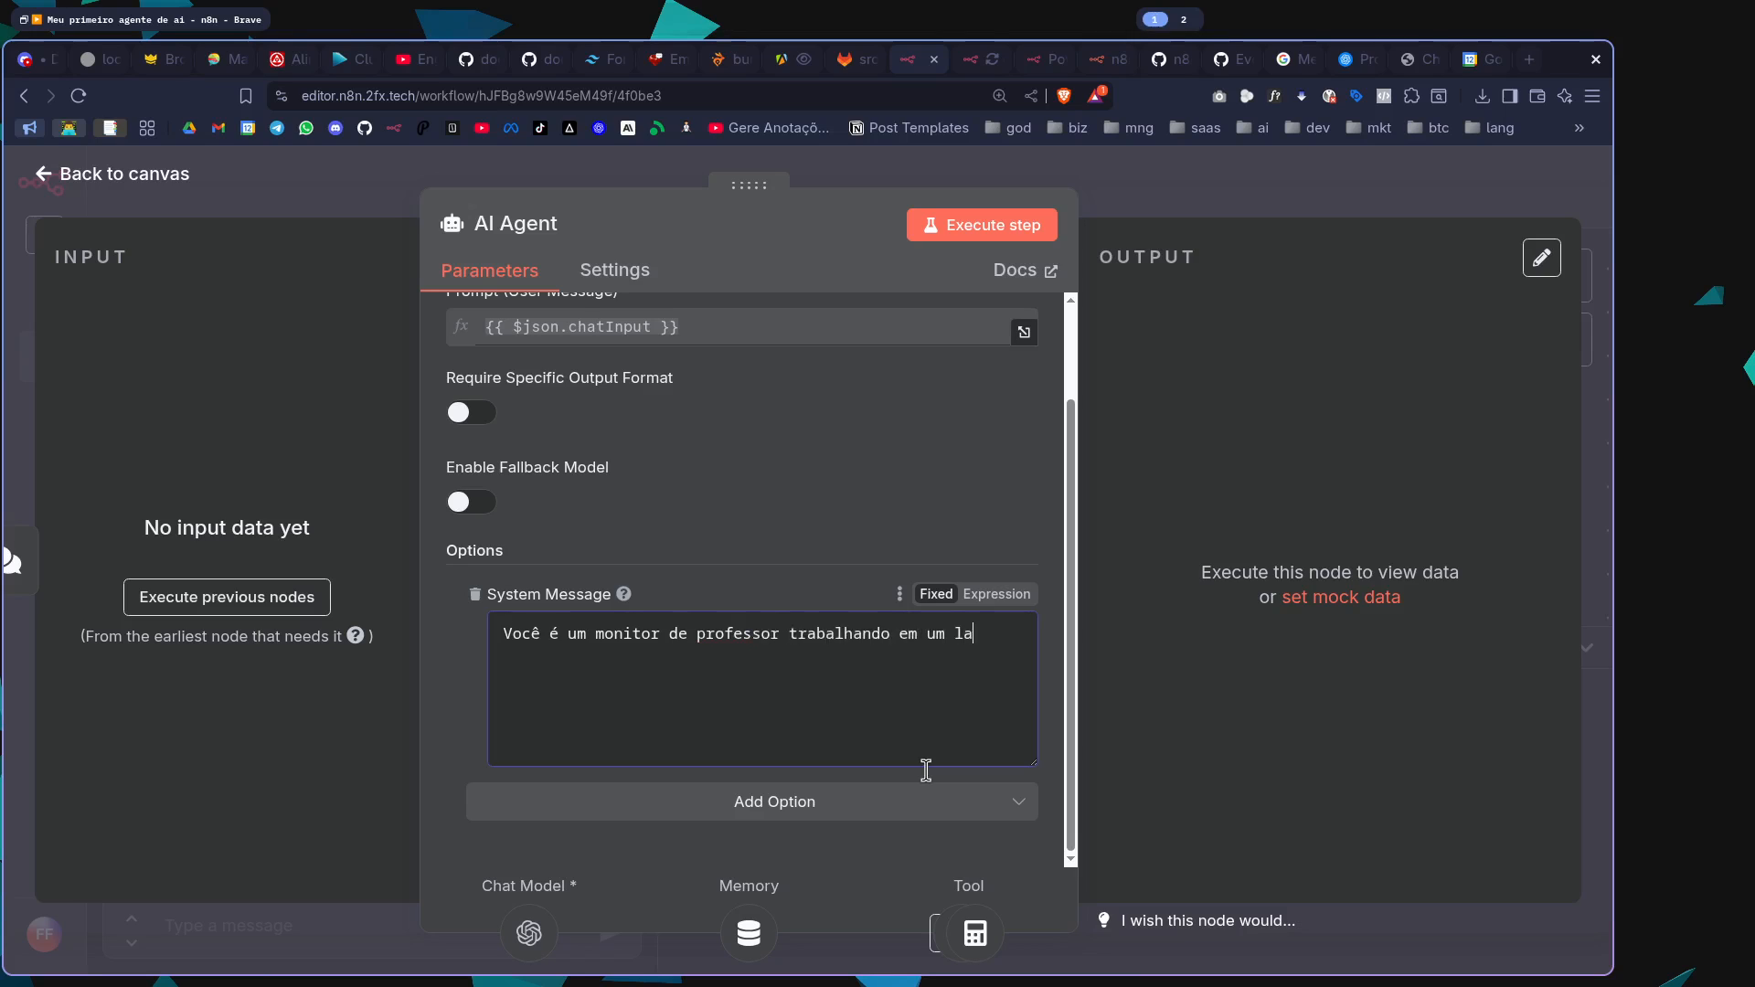
text(borat)
key(BackSpace)
key(BackSpace)
key(BackSpace)
key(BackSpace)
key(BackSpace)
key(BackSpace)
key(BackSpace)
key(BackSpace)
key(BackSpace)
key(BackSpace)
text(uma sala de a)
key(BackSpace)
text(de aula auxiliando alunos )
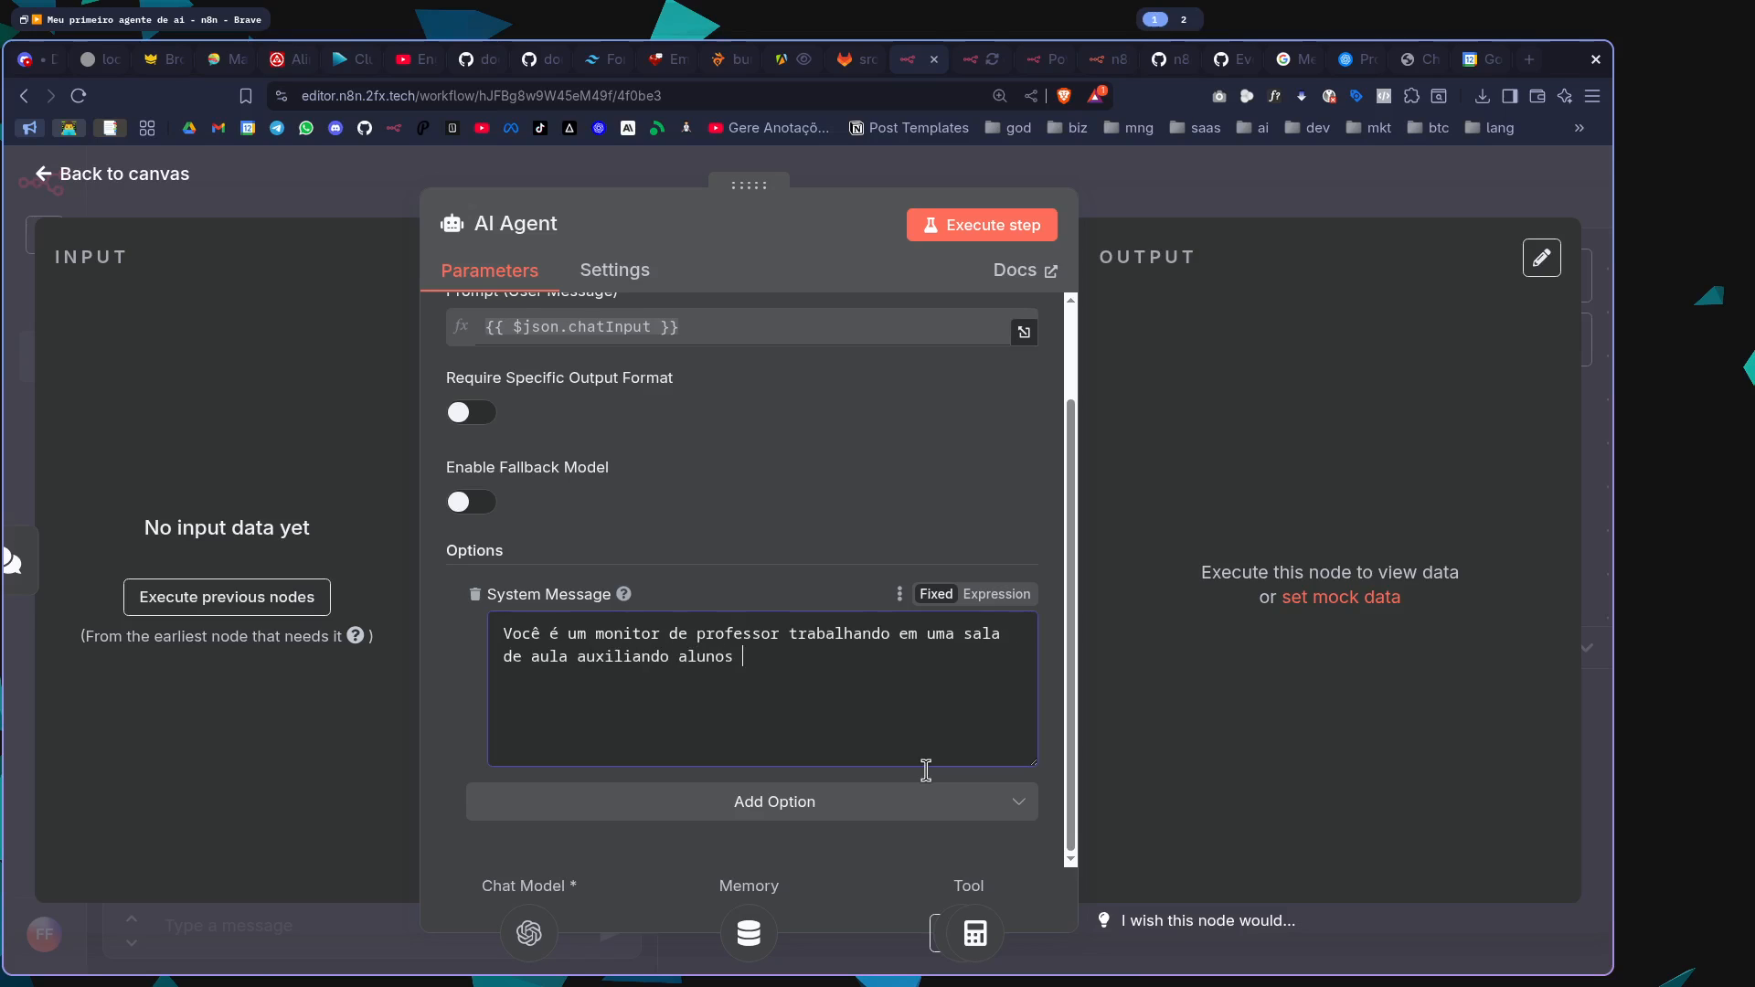
text(de matemática.)
Close the AI Agent's settings and save the workflow
drag(922, 691, 439, 640)
click(1283, 241)
key(Escape)
key(ctrl+s)
Send the chat message "Quanto é 1+1?" to the agent
scroll(1195, 494, down, 2)
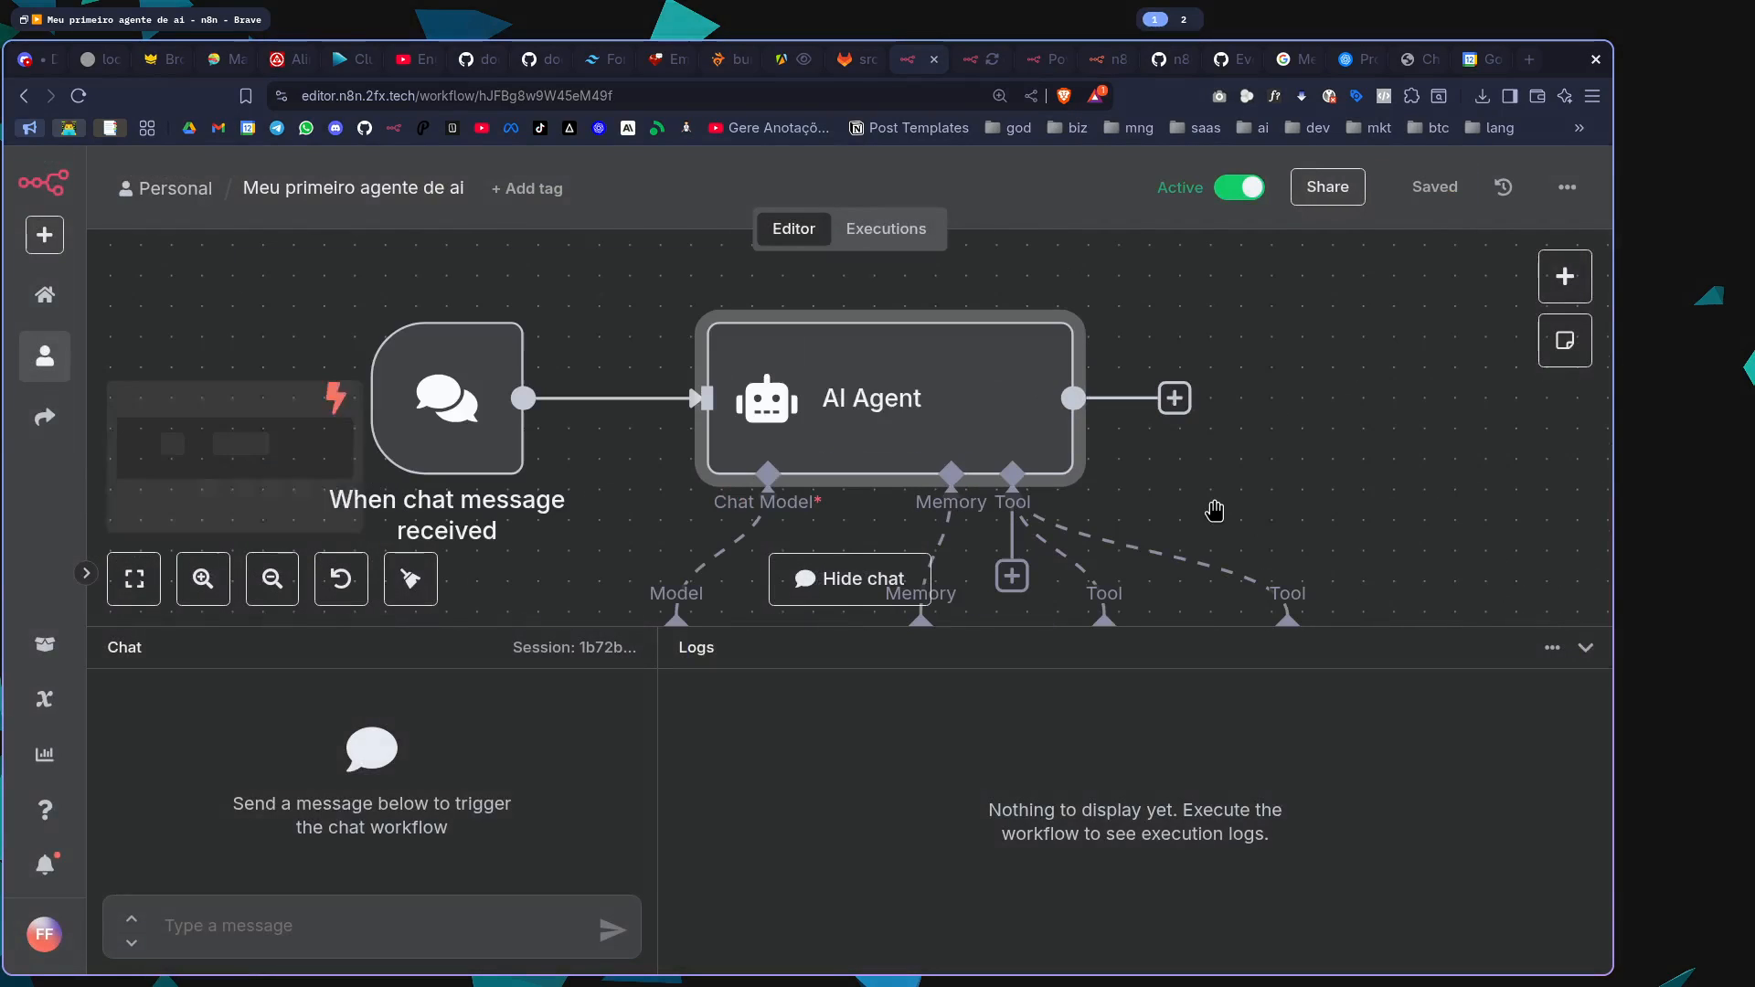
drag(1376, 440, 1203, 302)
scroll(1215, 343, down, 2)
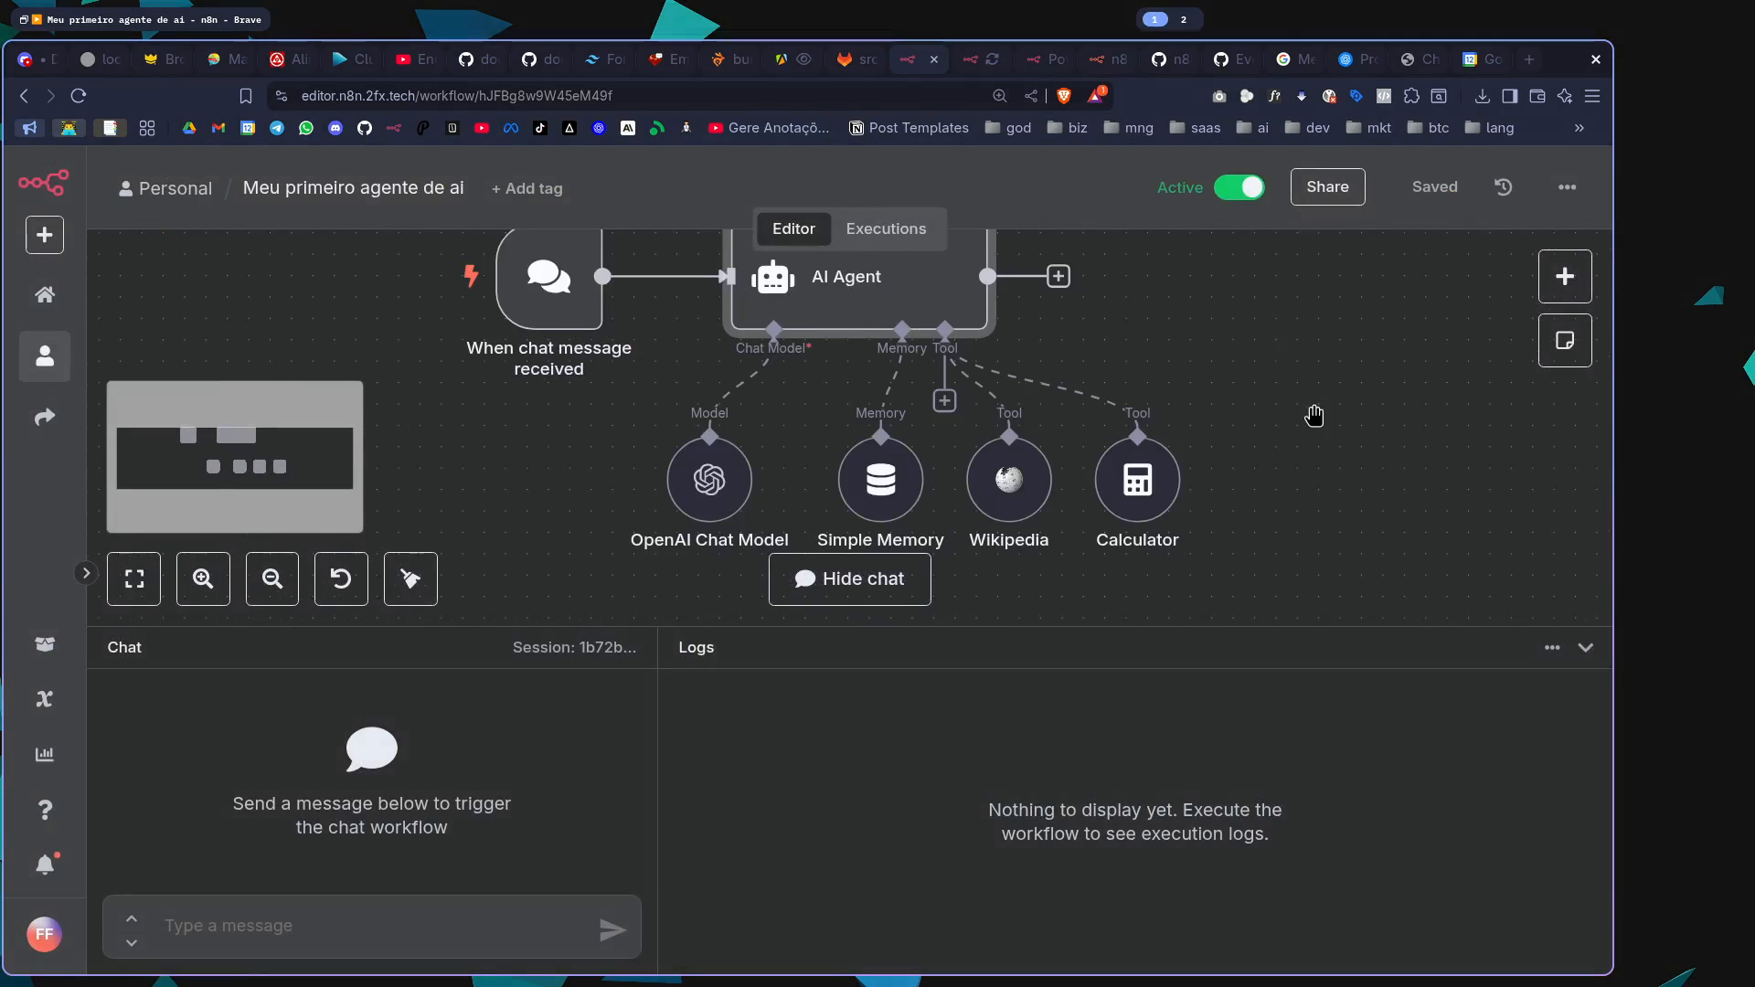
scroll(1316, 407, right, 1)
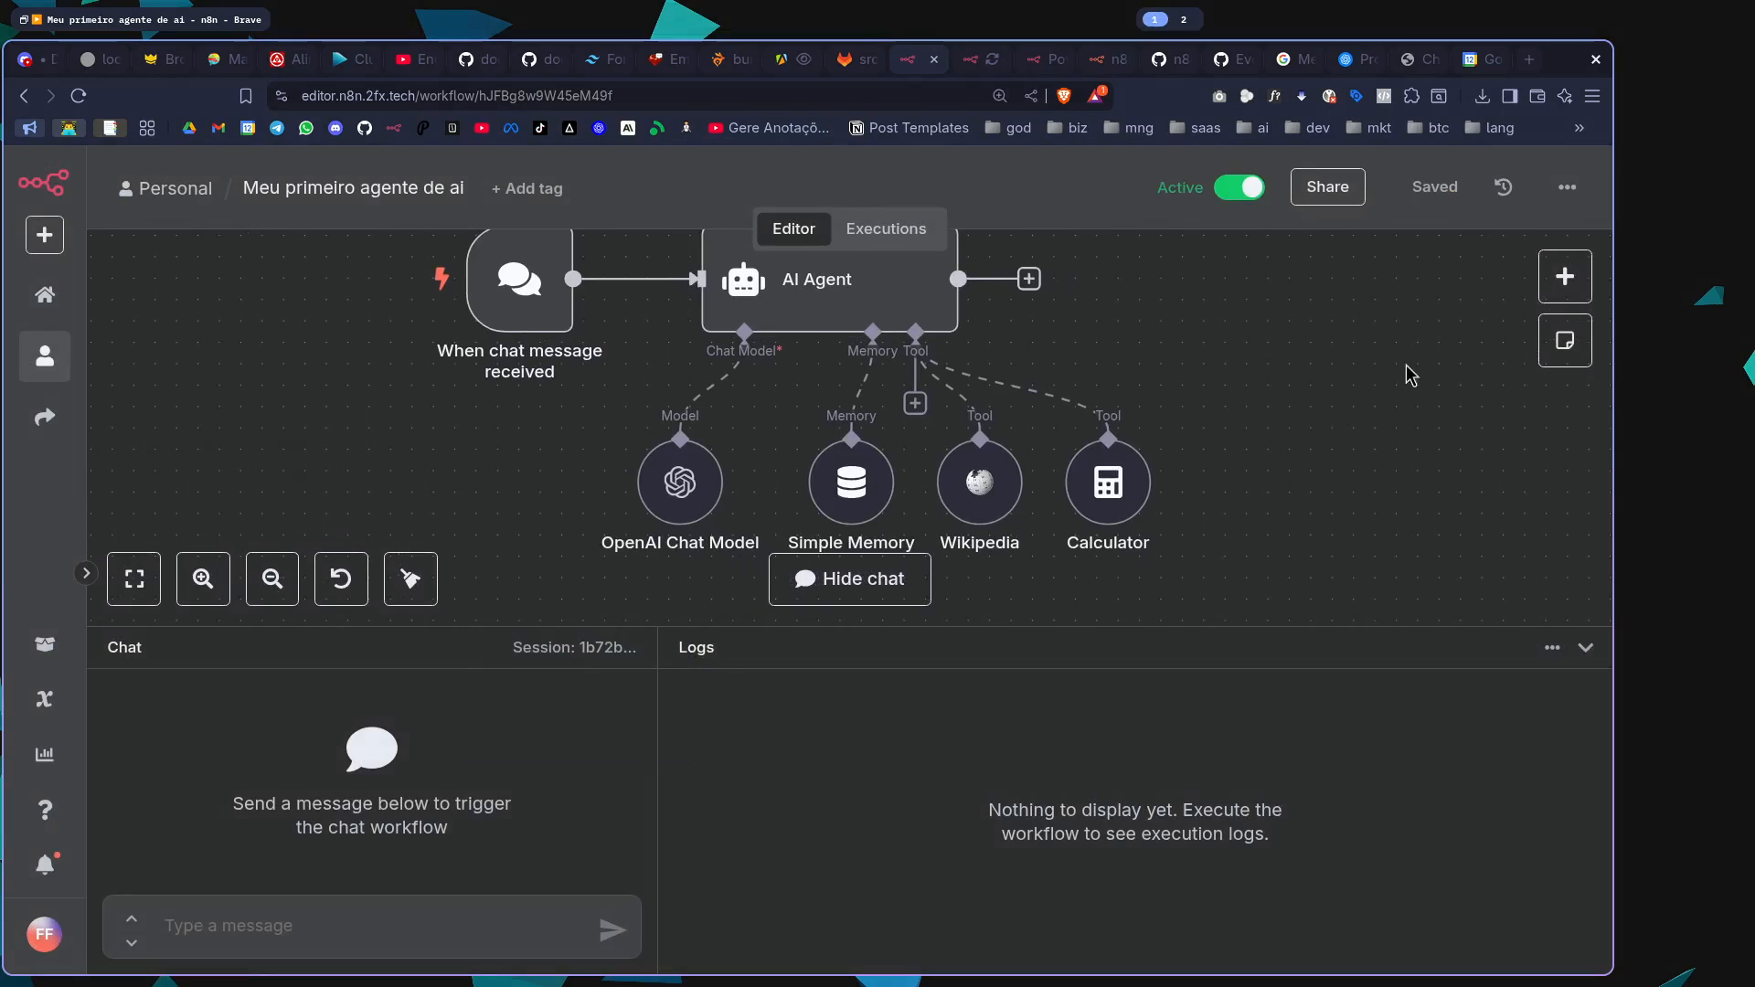
click(337, 944)
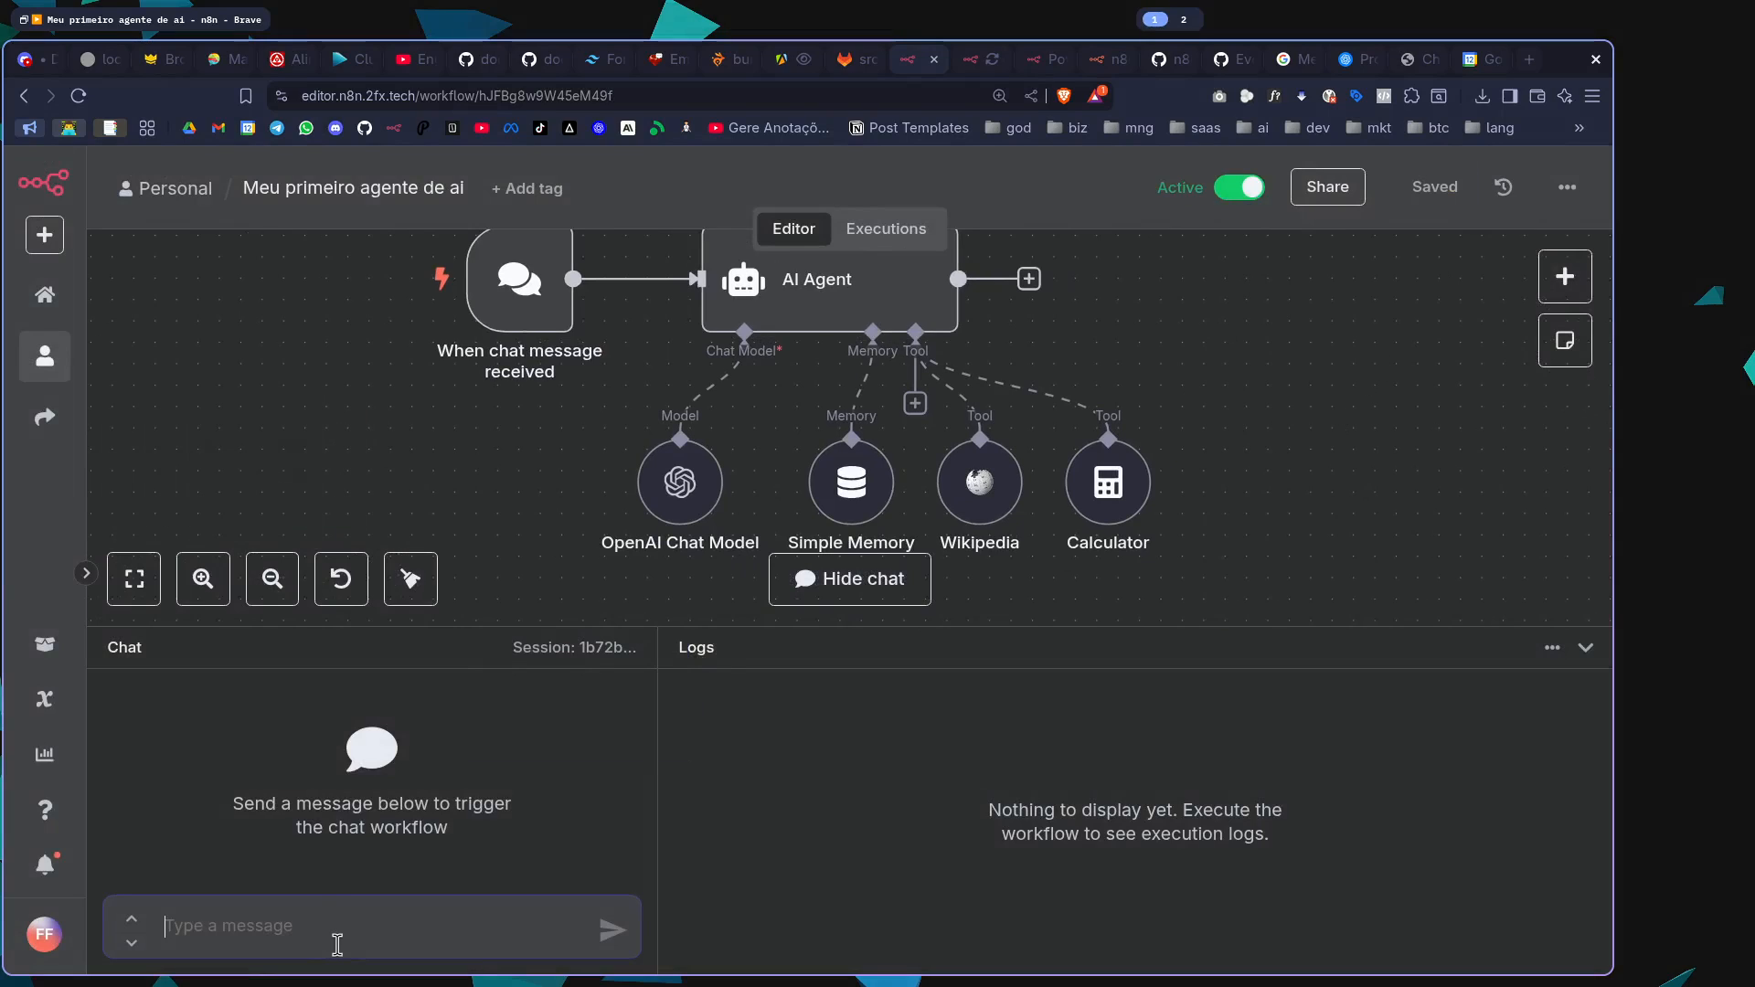
text(QUanto é)
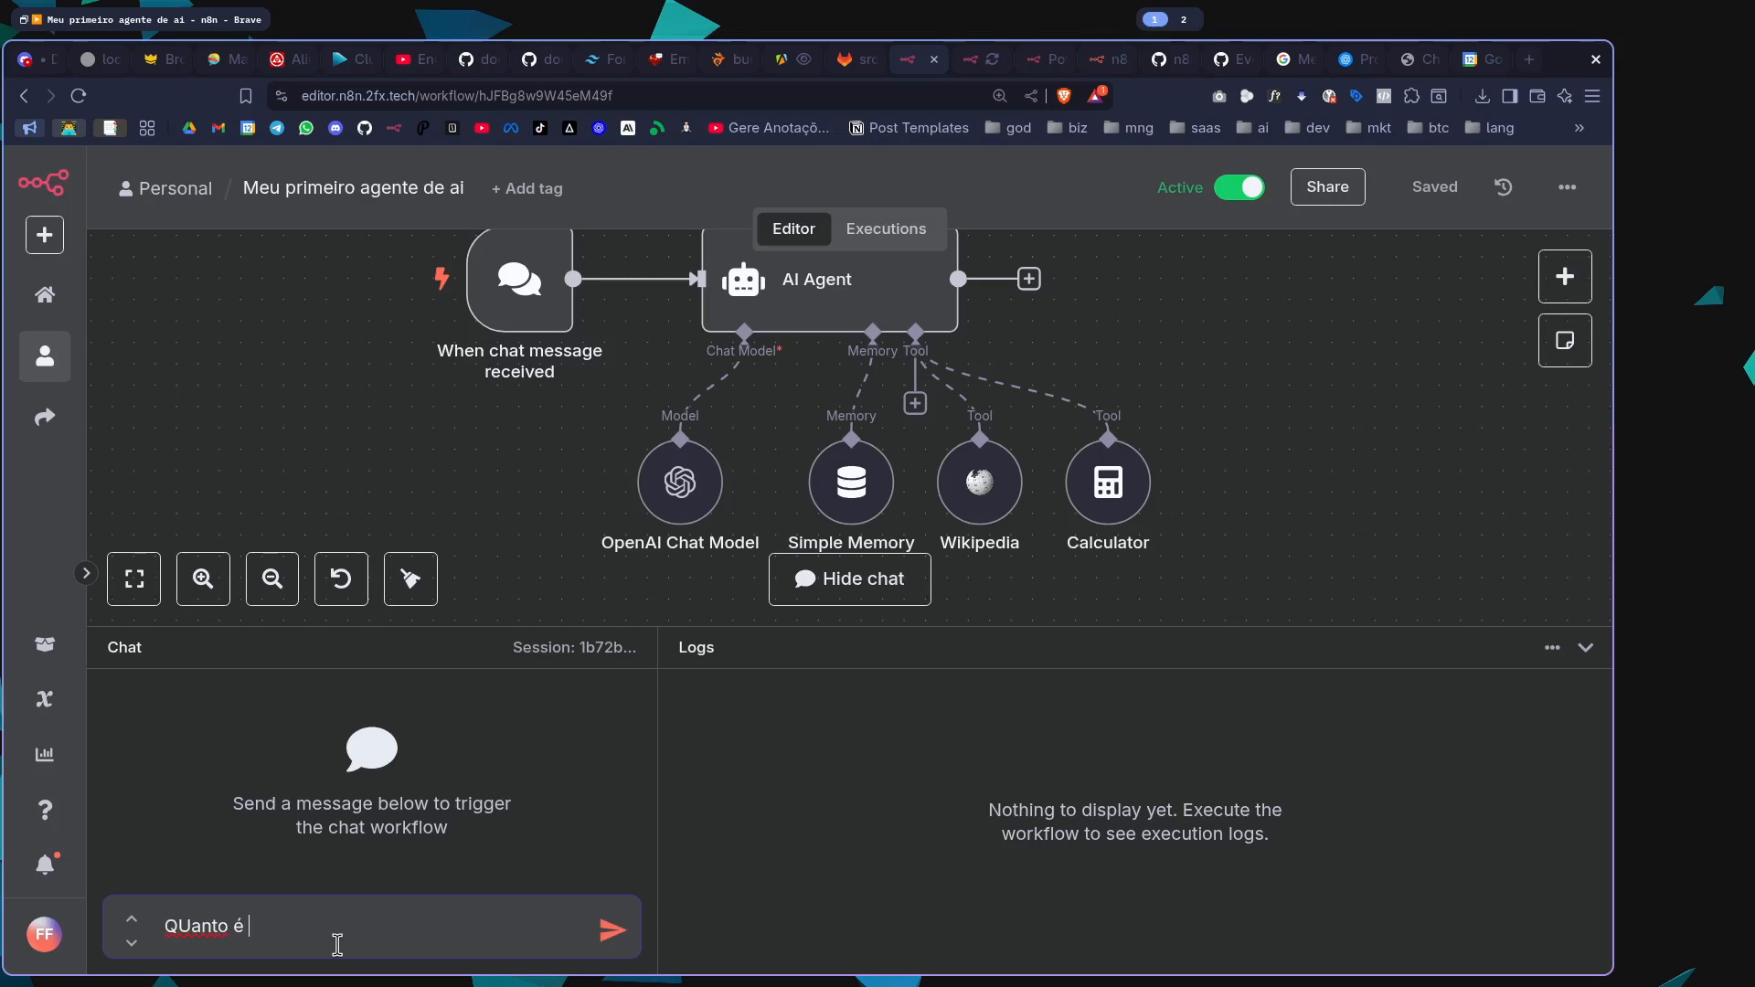
key(ctrl+a)
key(BackSpace)
text(Quanto é 1+1?)
key(Return)
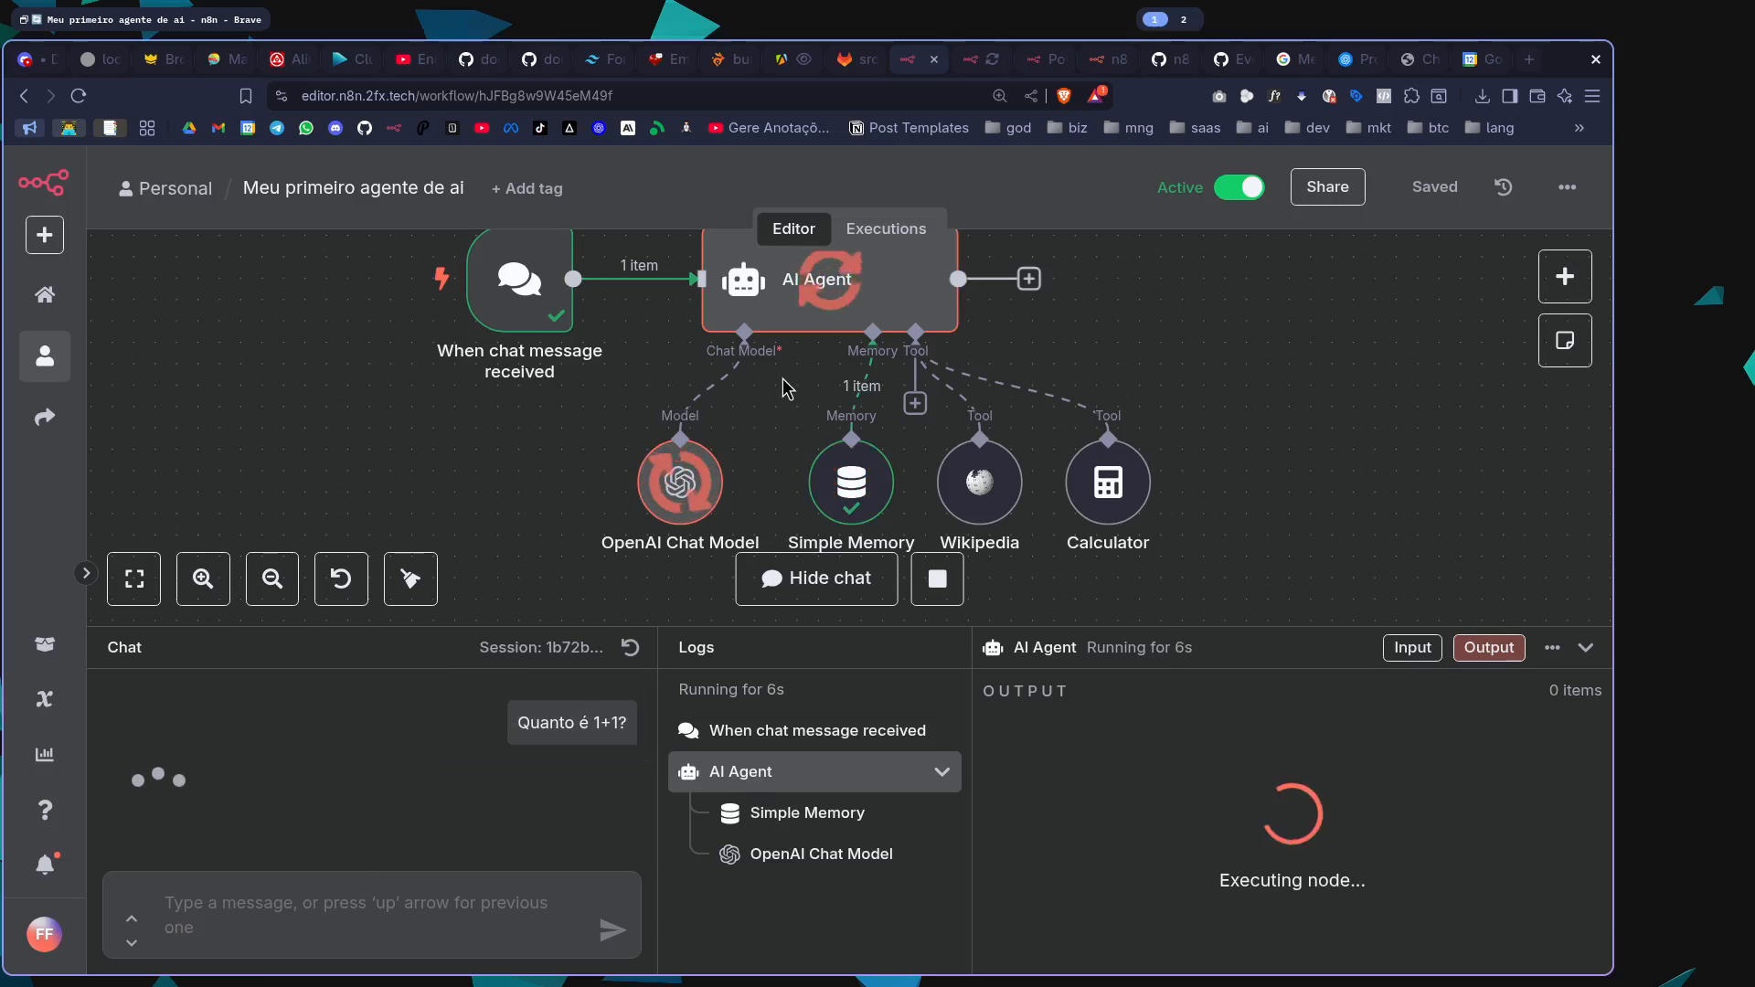
Watch the Calculator node during the run and resize the chat and logs area to read the answer and execution log
mouse_move(1122, 509)
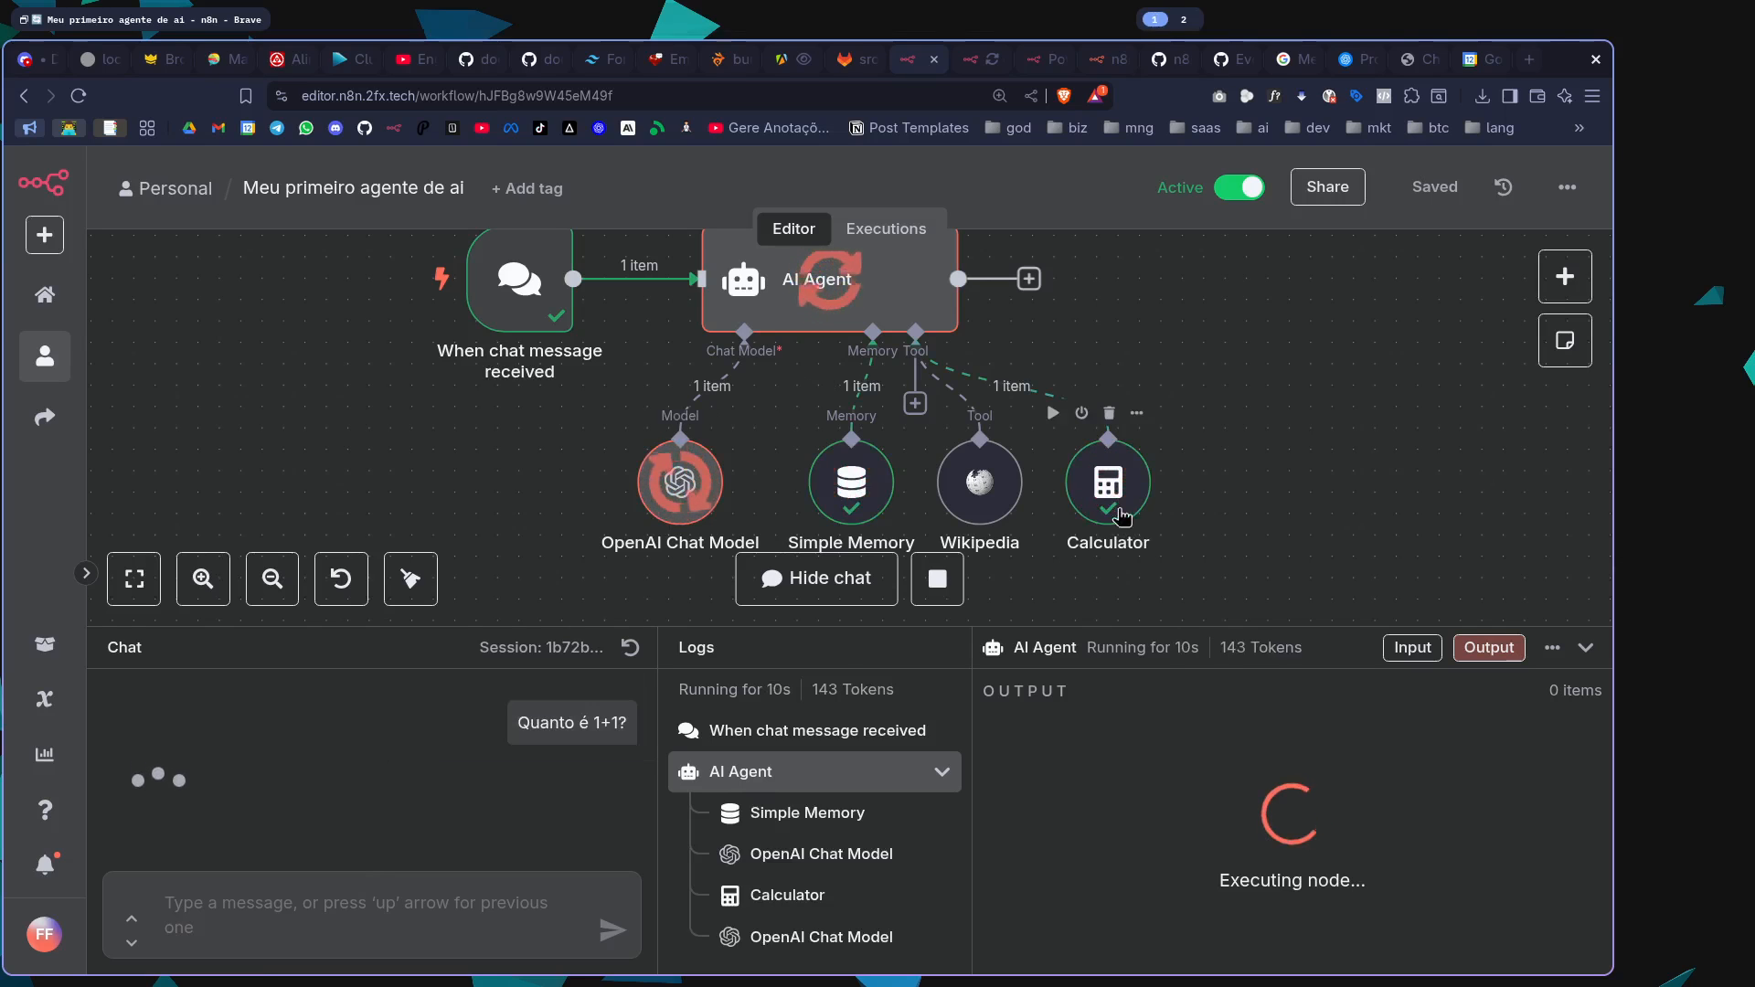
drag(1104, 643, 1106, 493)
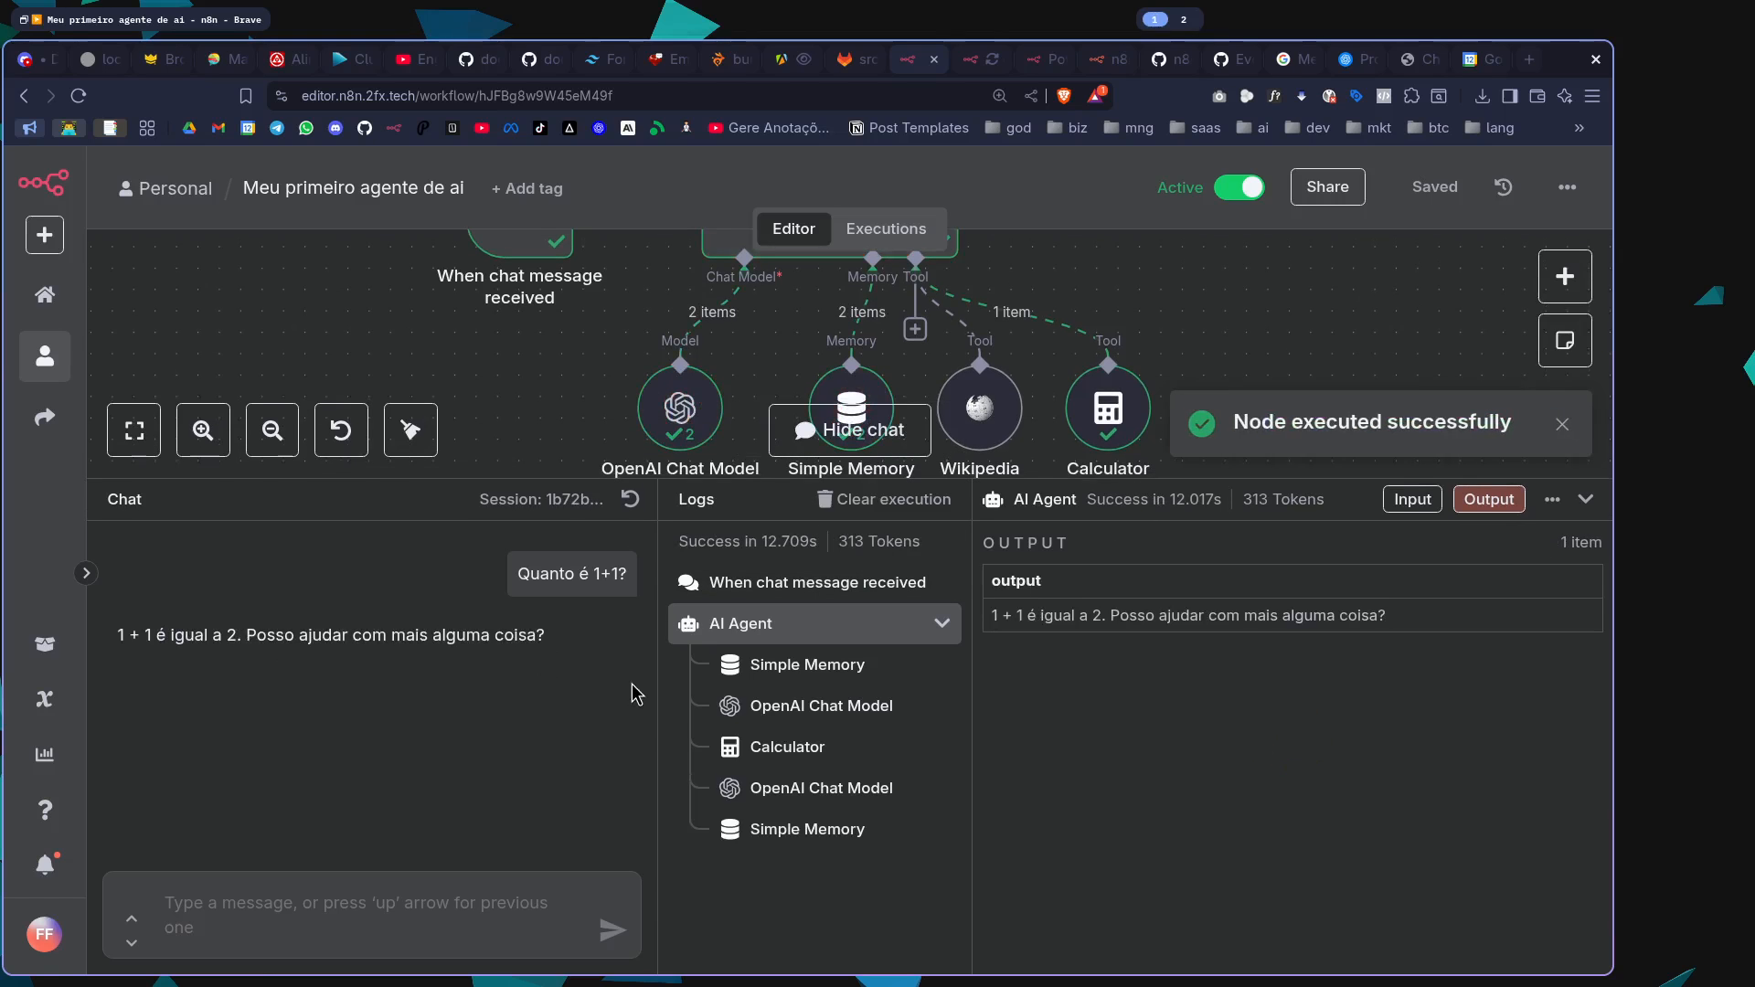
key(super+2)
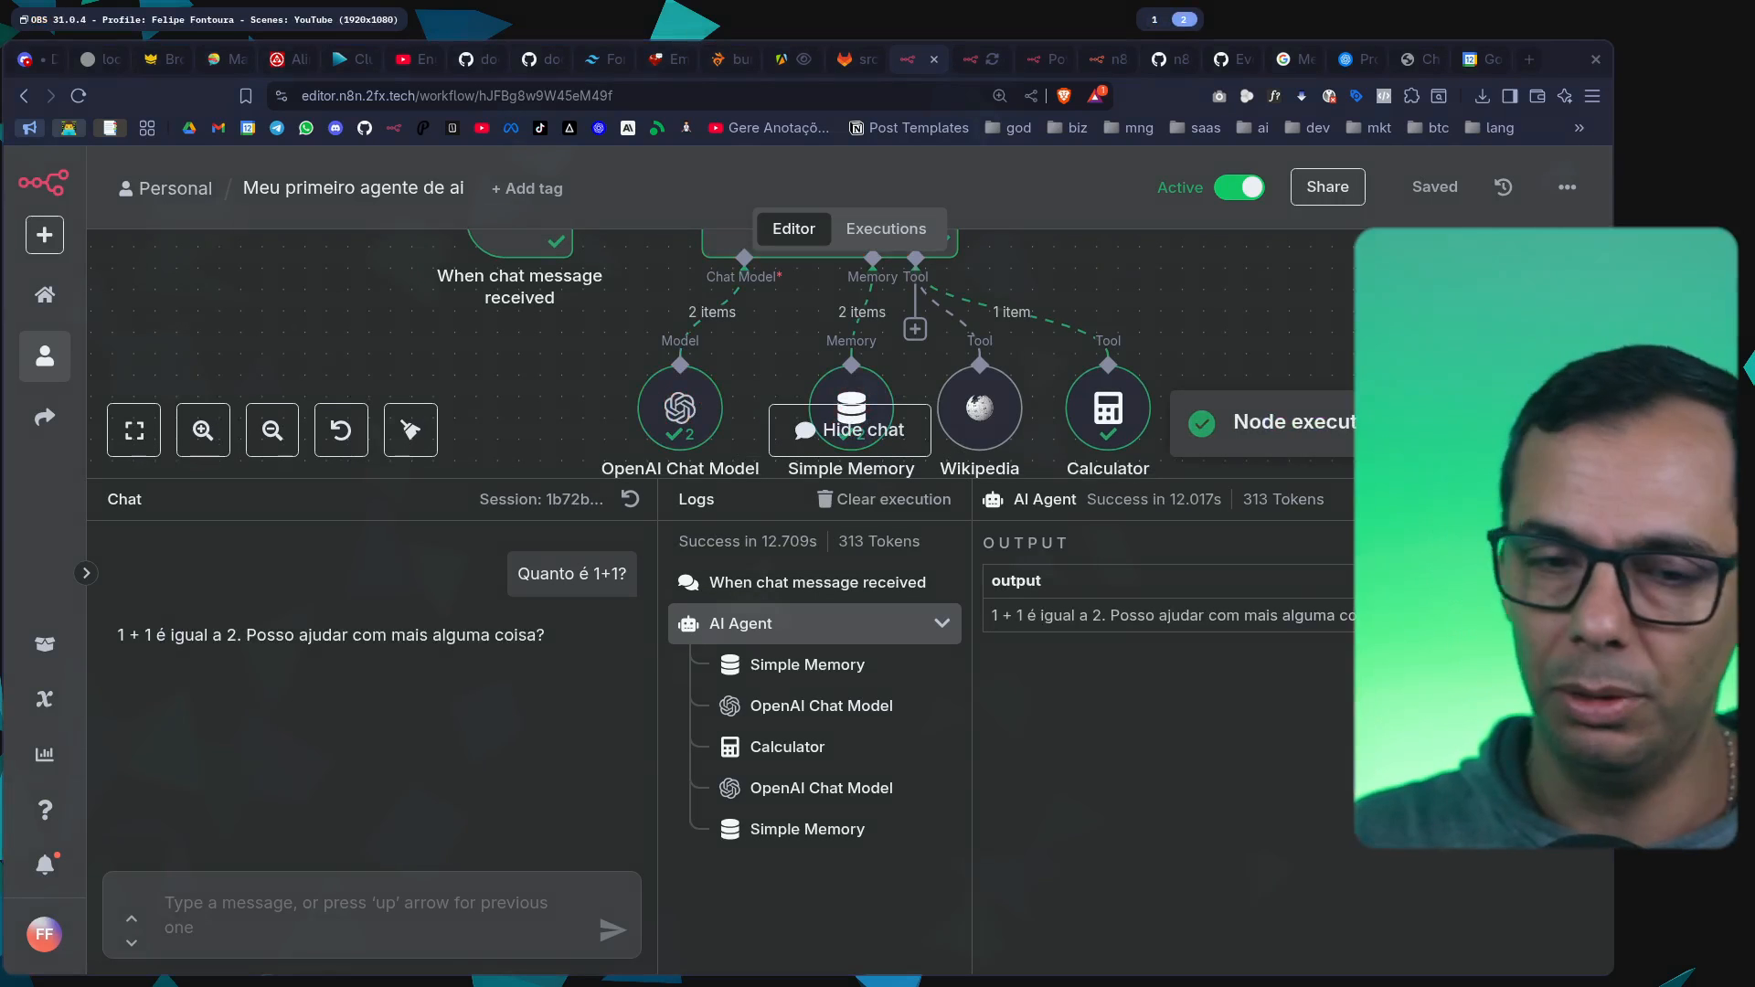
key(super+1)
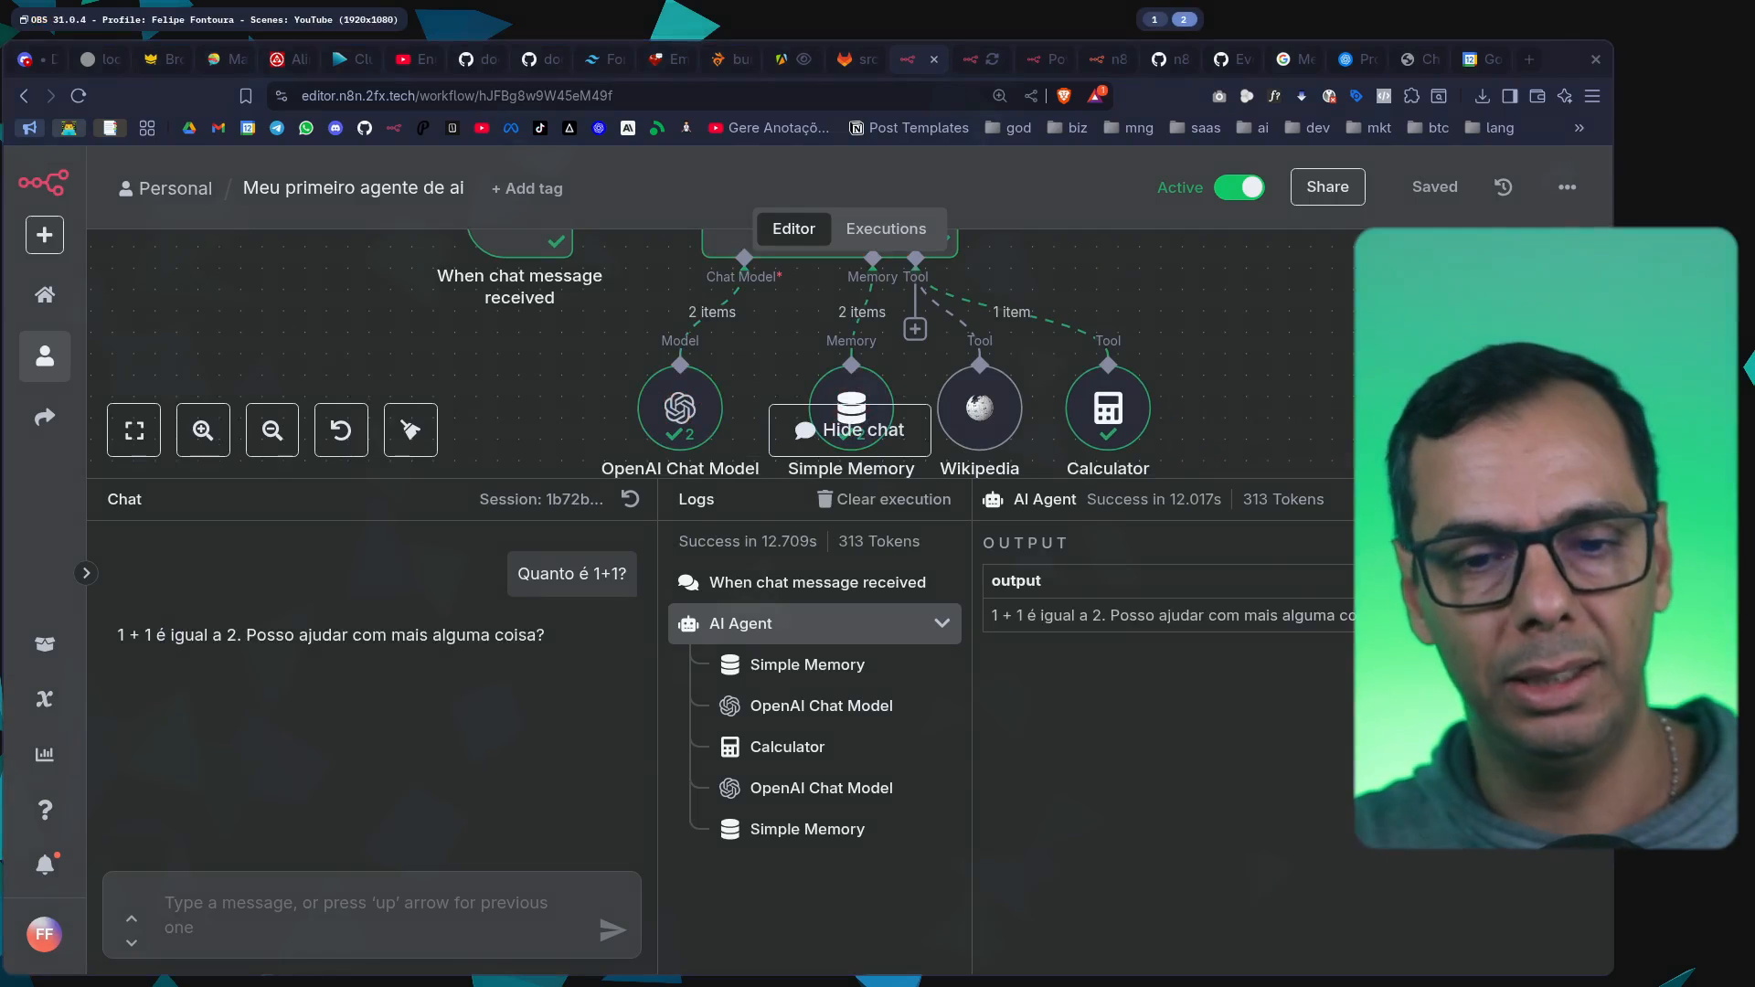
drag(1328, 491, 1327, 547)
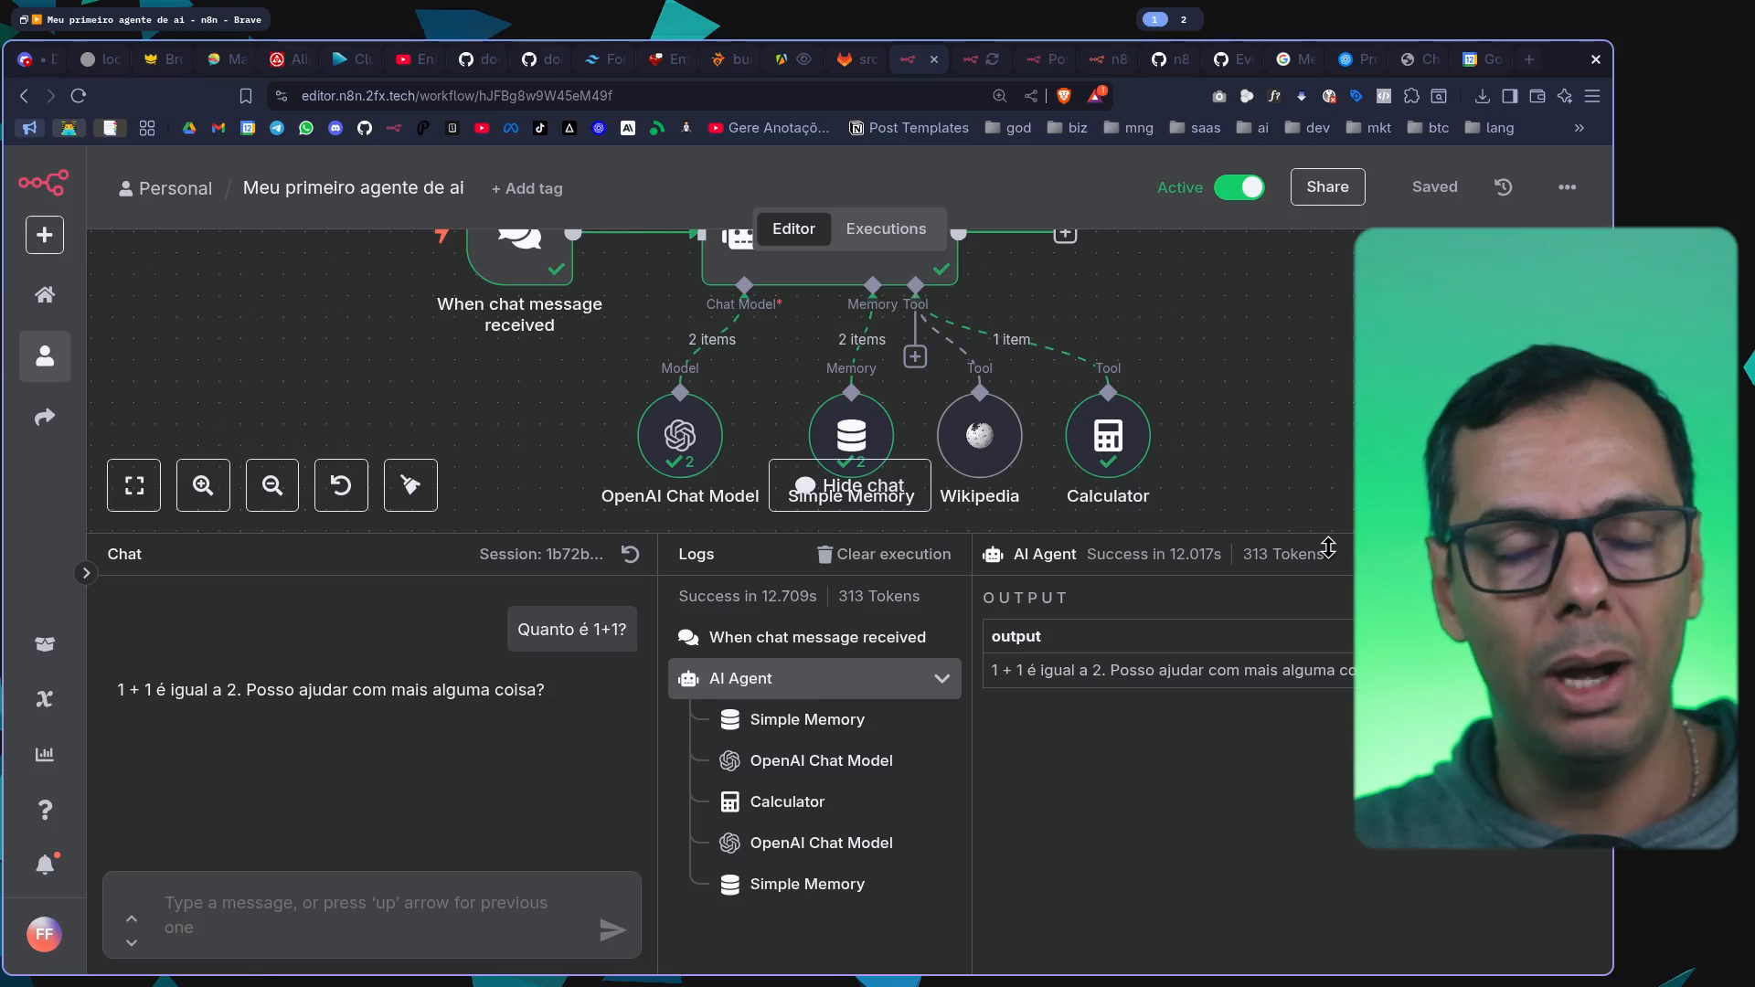
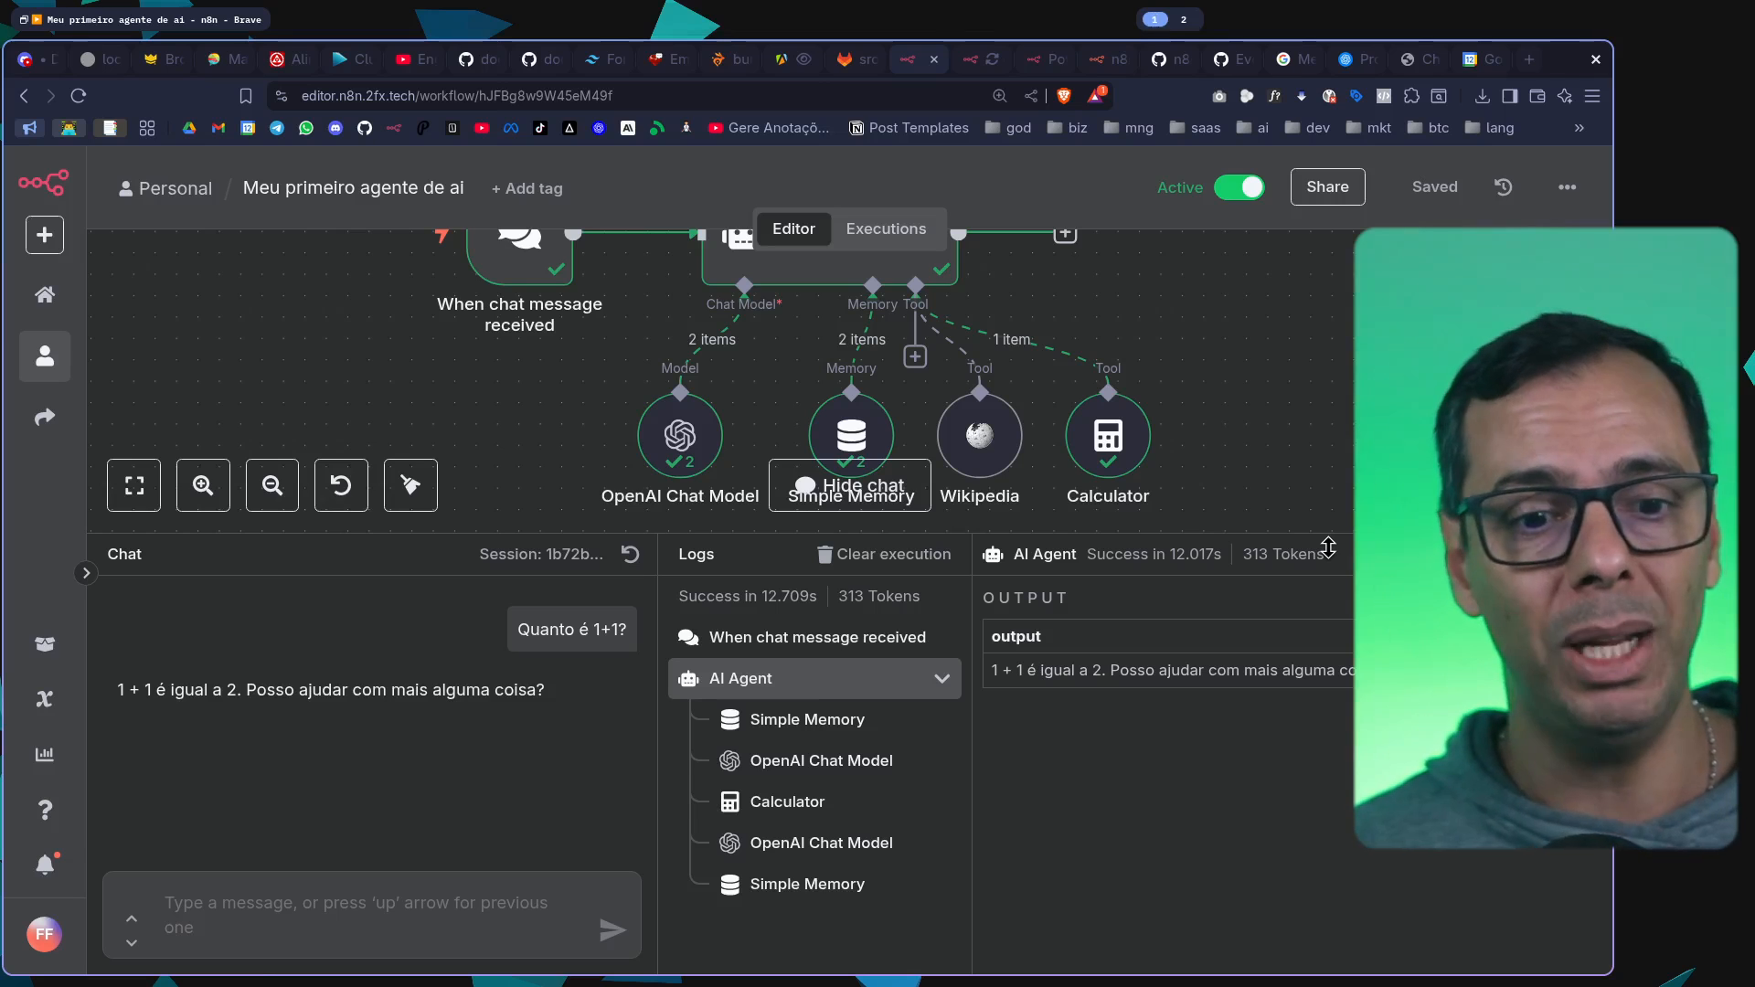
Enlarge the chat and logs area and send the chat message "Quanto é a raiz quadrada de PI?"
drag(1328, 546, 1328, 409)
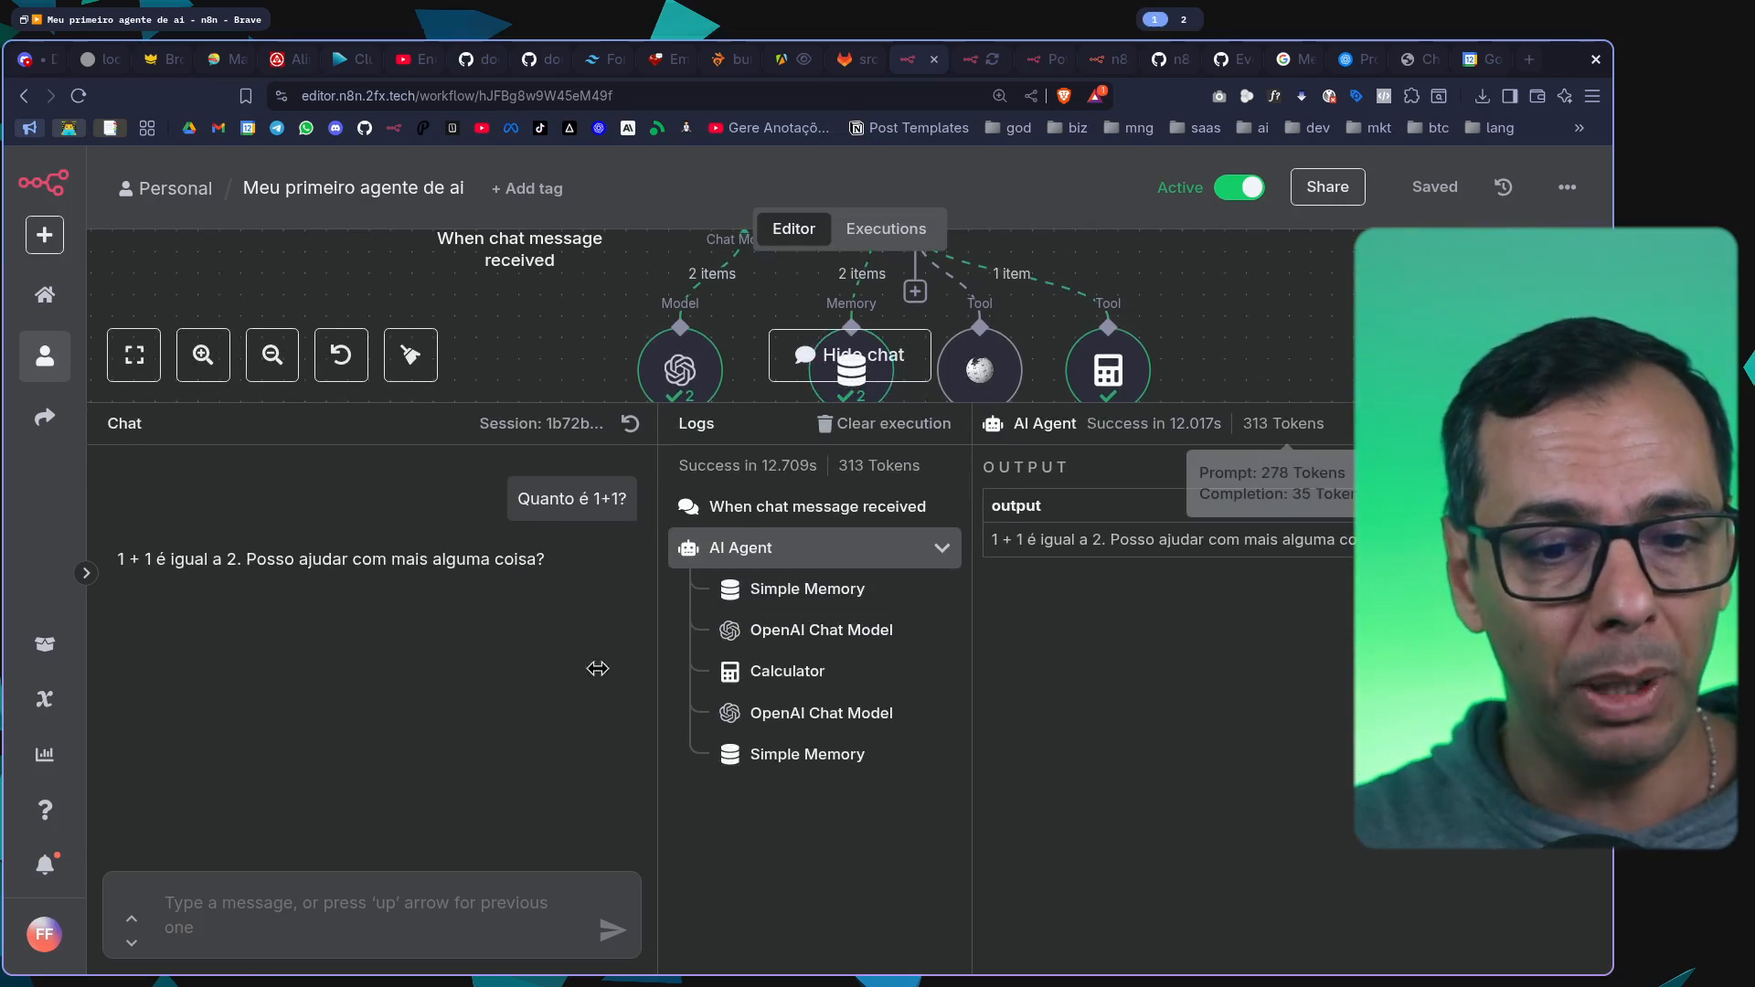
click(354, 937)
text(Quanto )
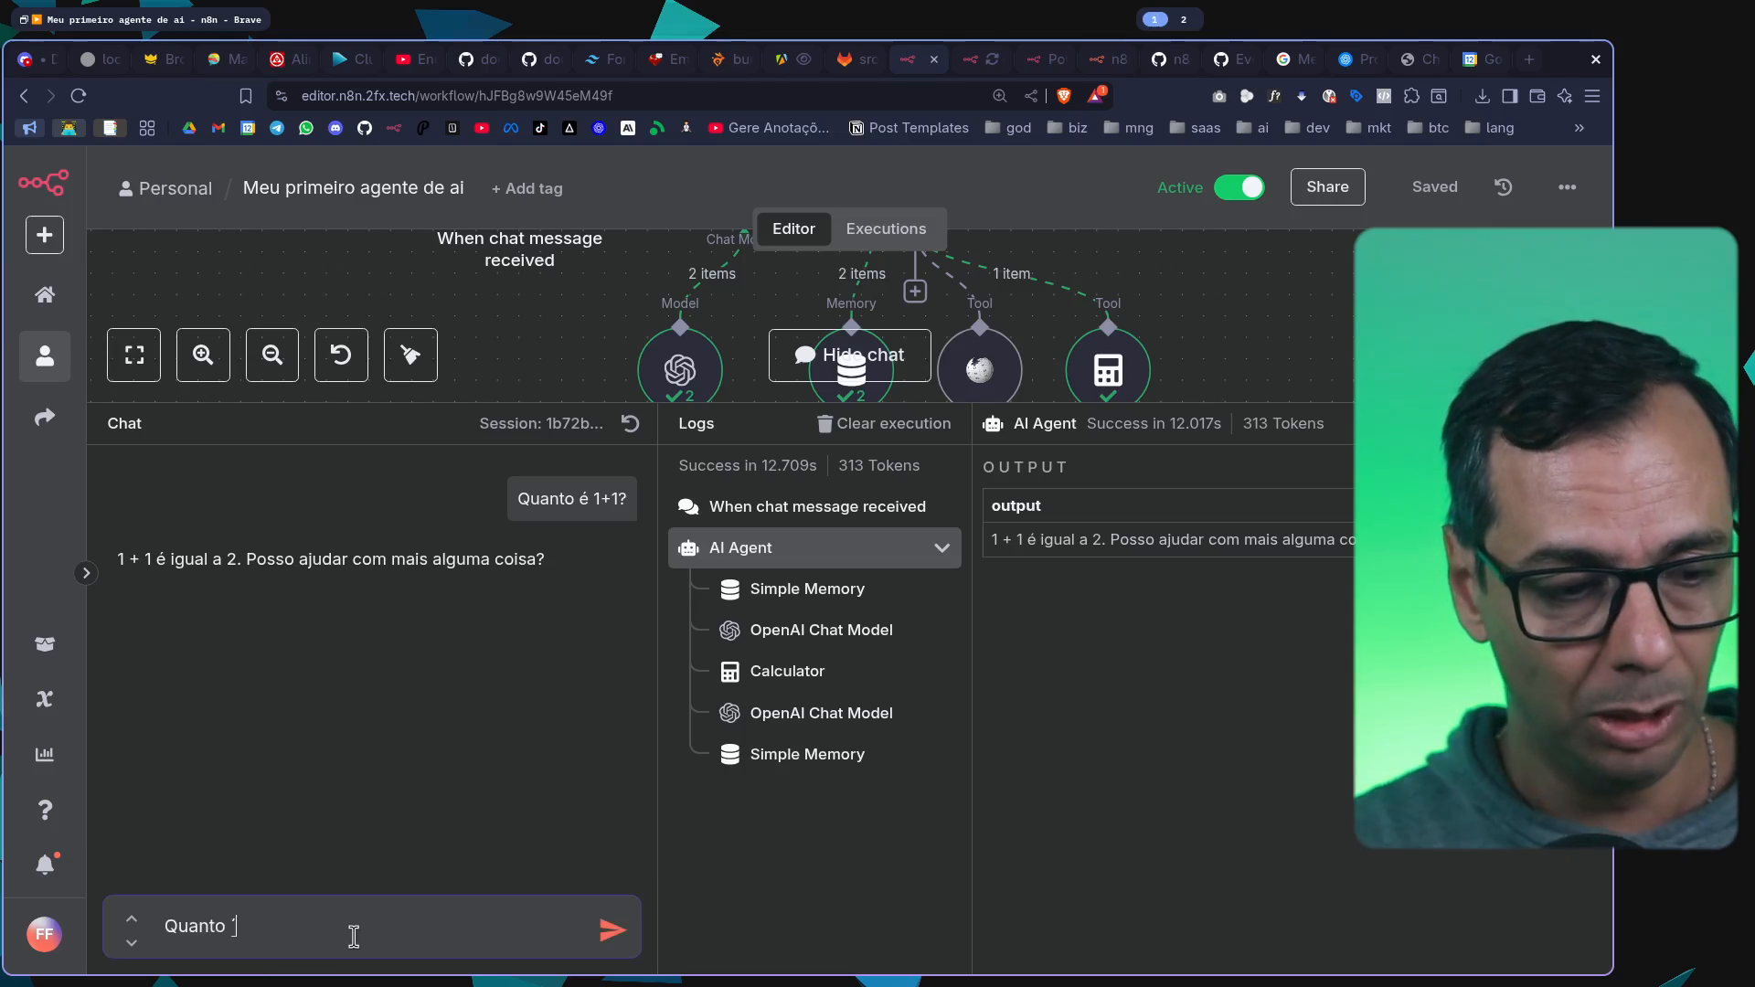
text(é a raiz quad)
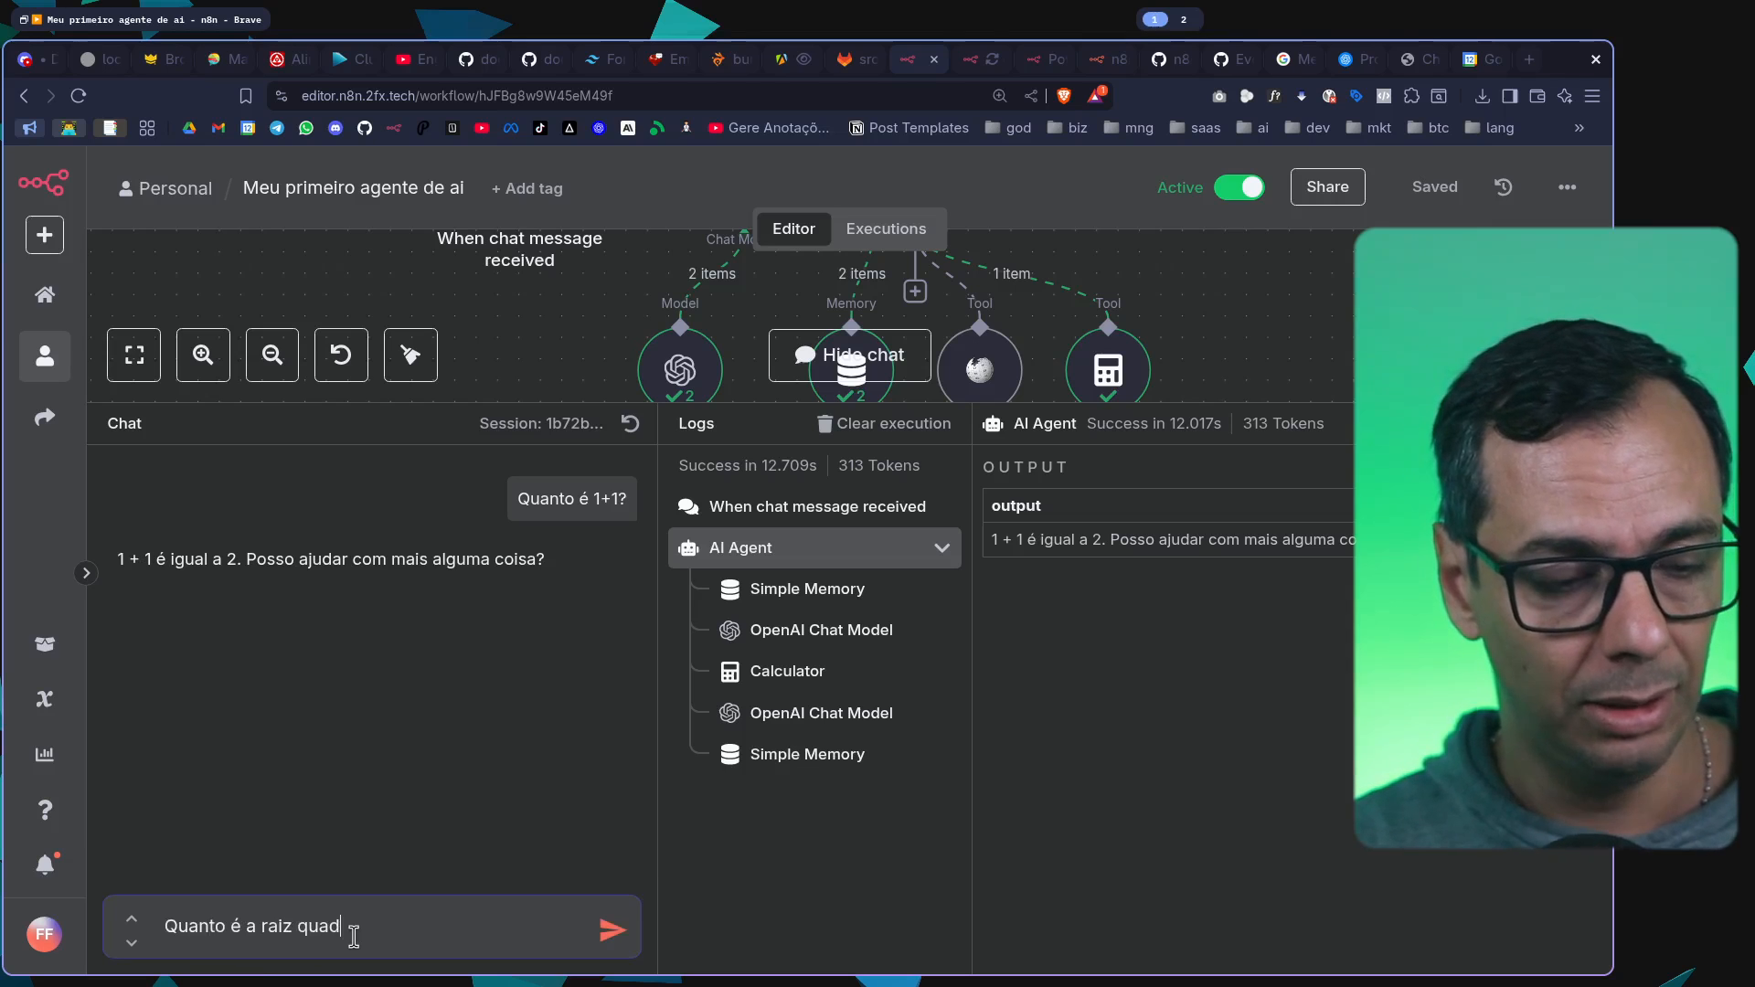
text(rada de PI?)
key(Return)
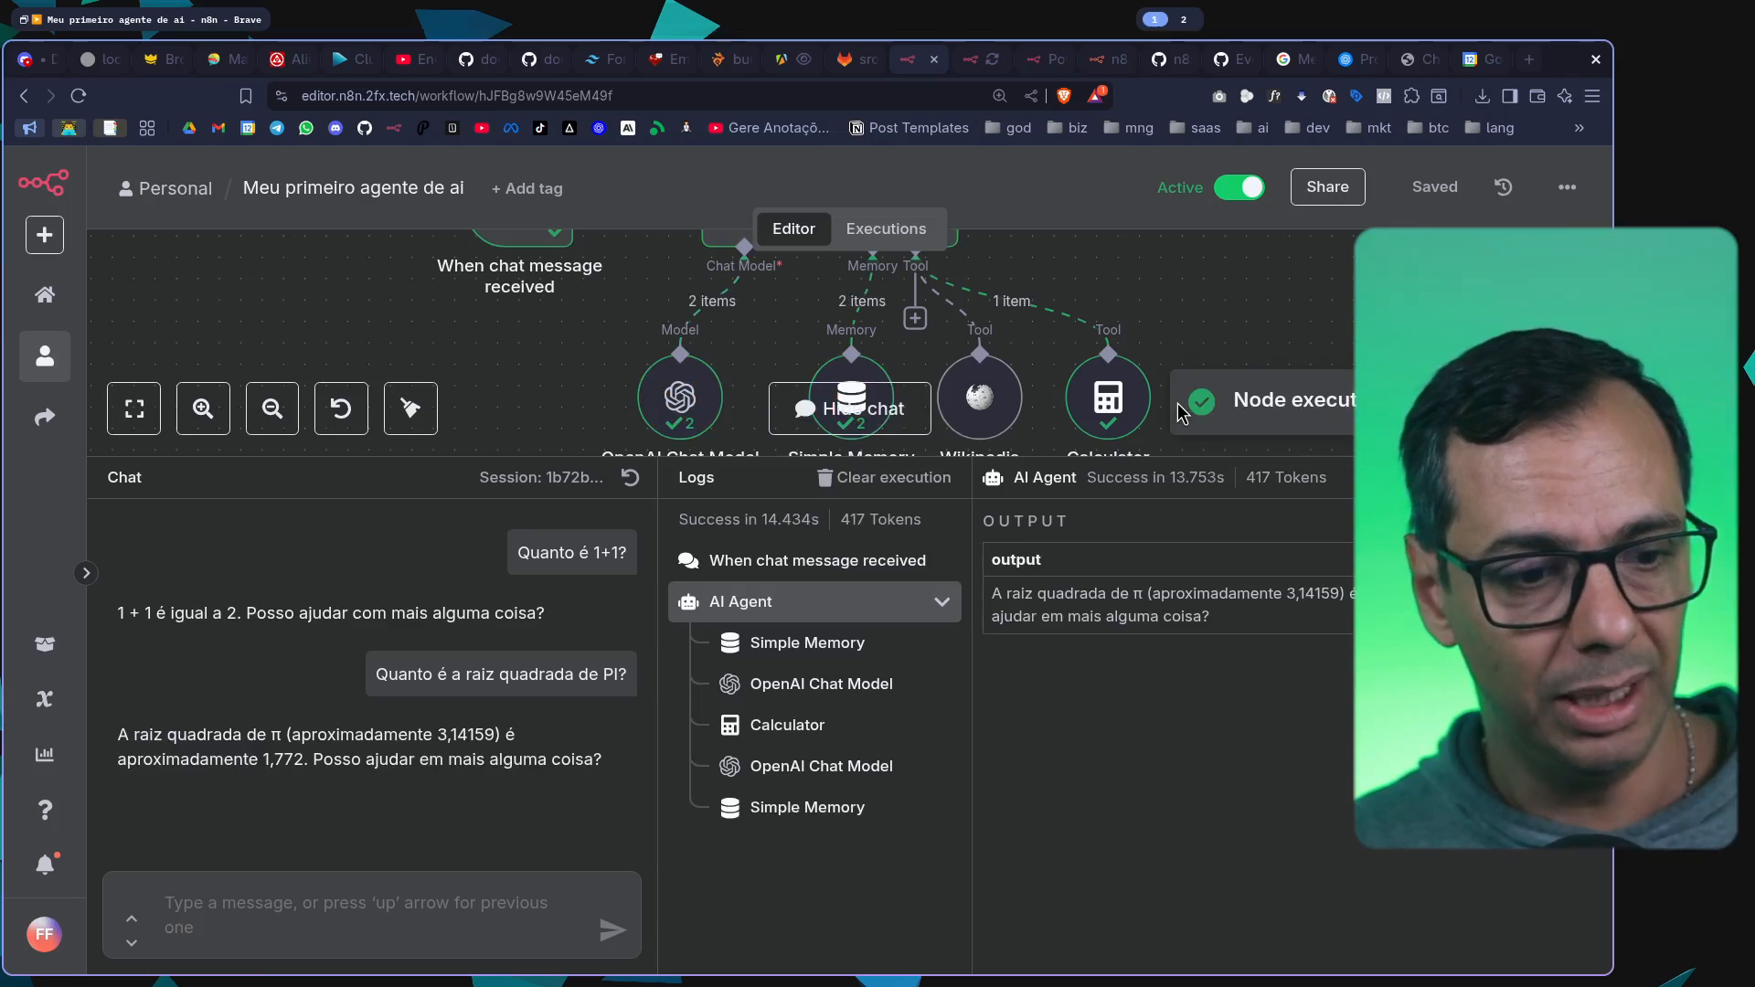
Send the chat message "Qual é o fatorial de 0,5?" to the agent
click(410, 925)
text(Qua)
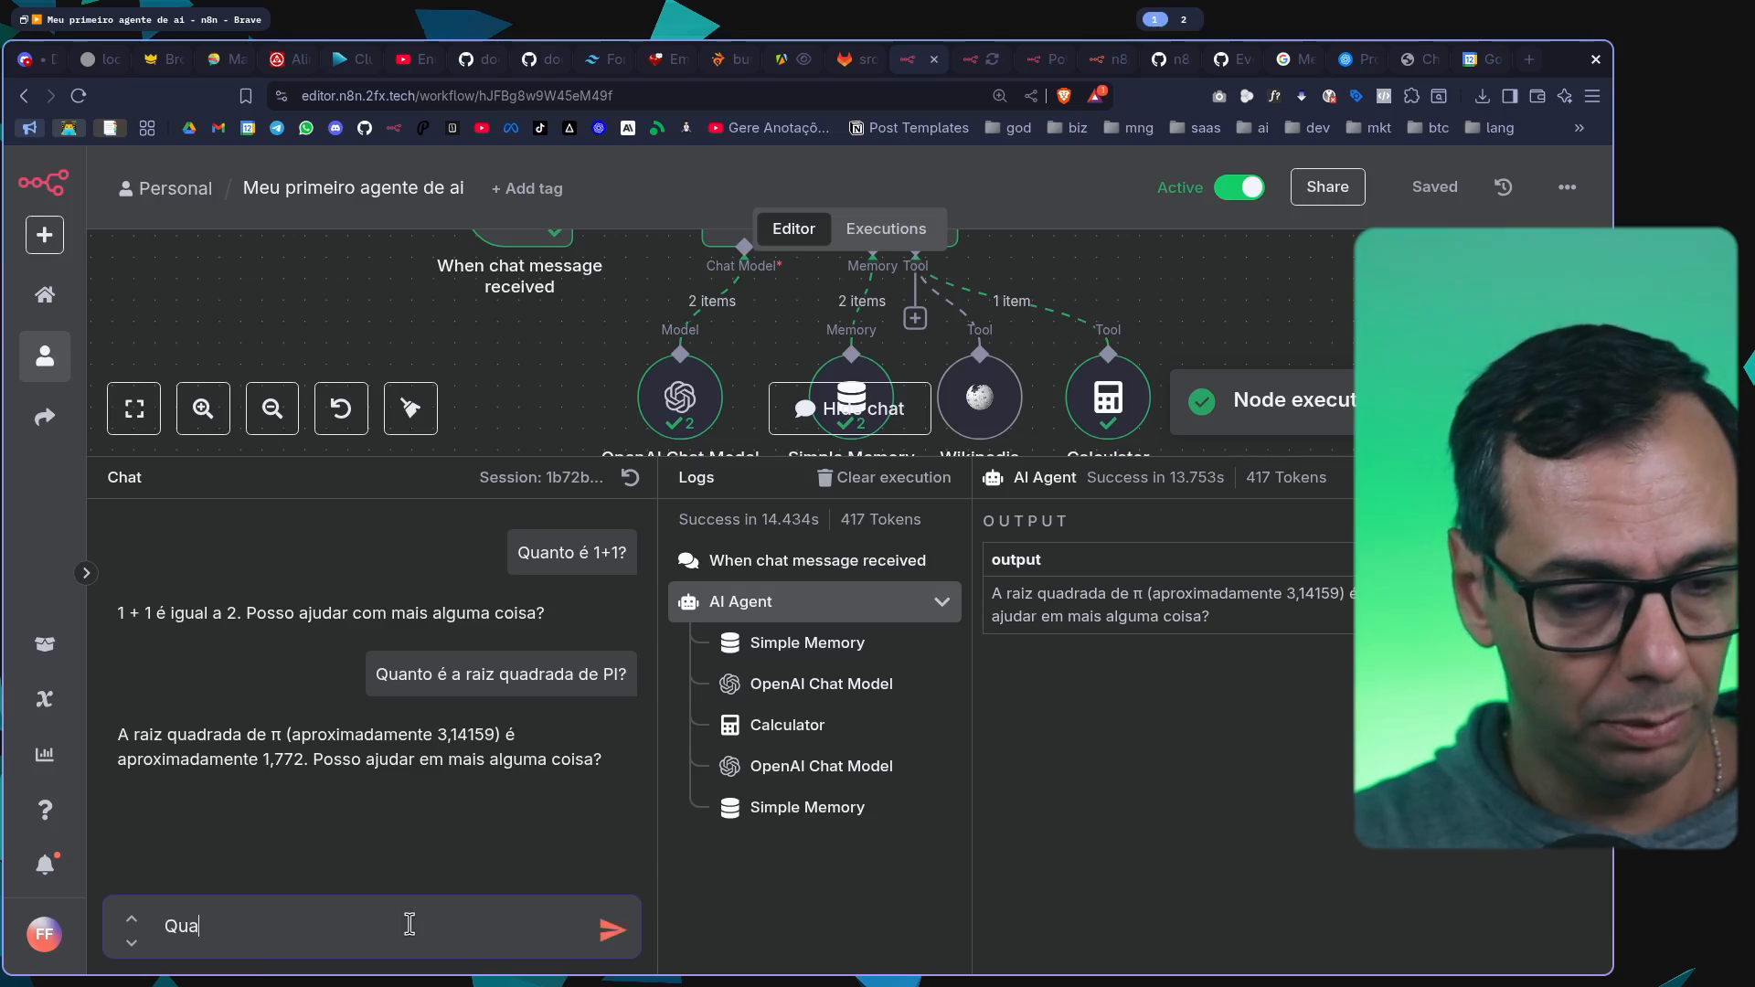
text(l é o fatorial de )
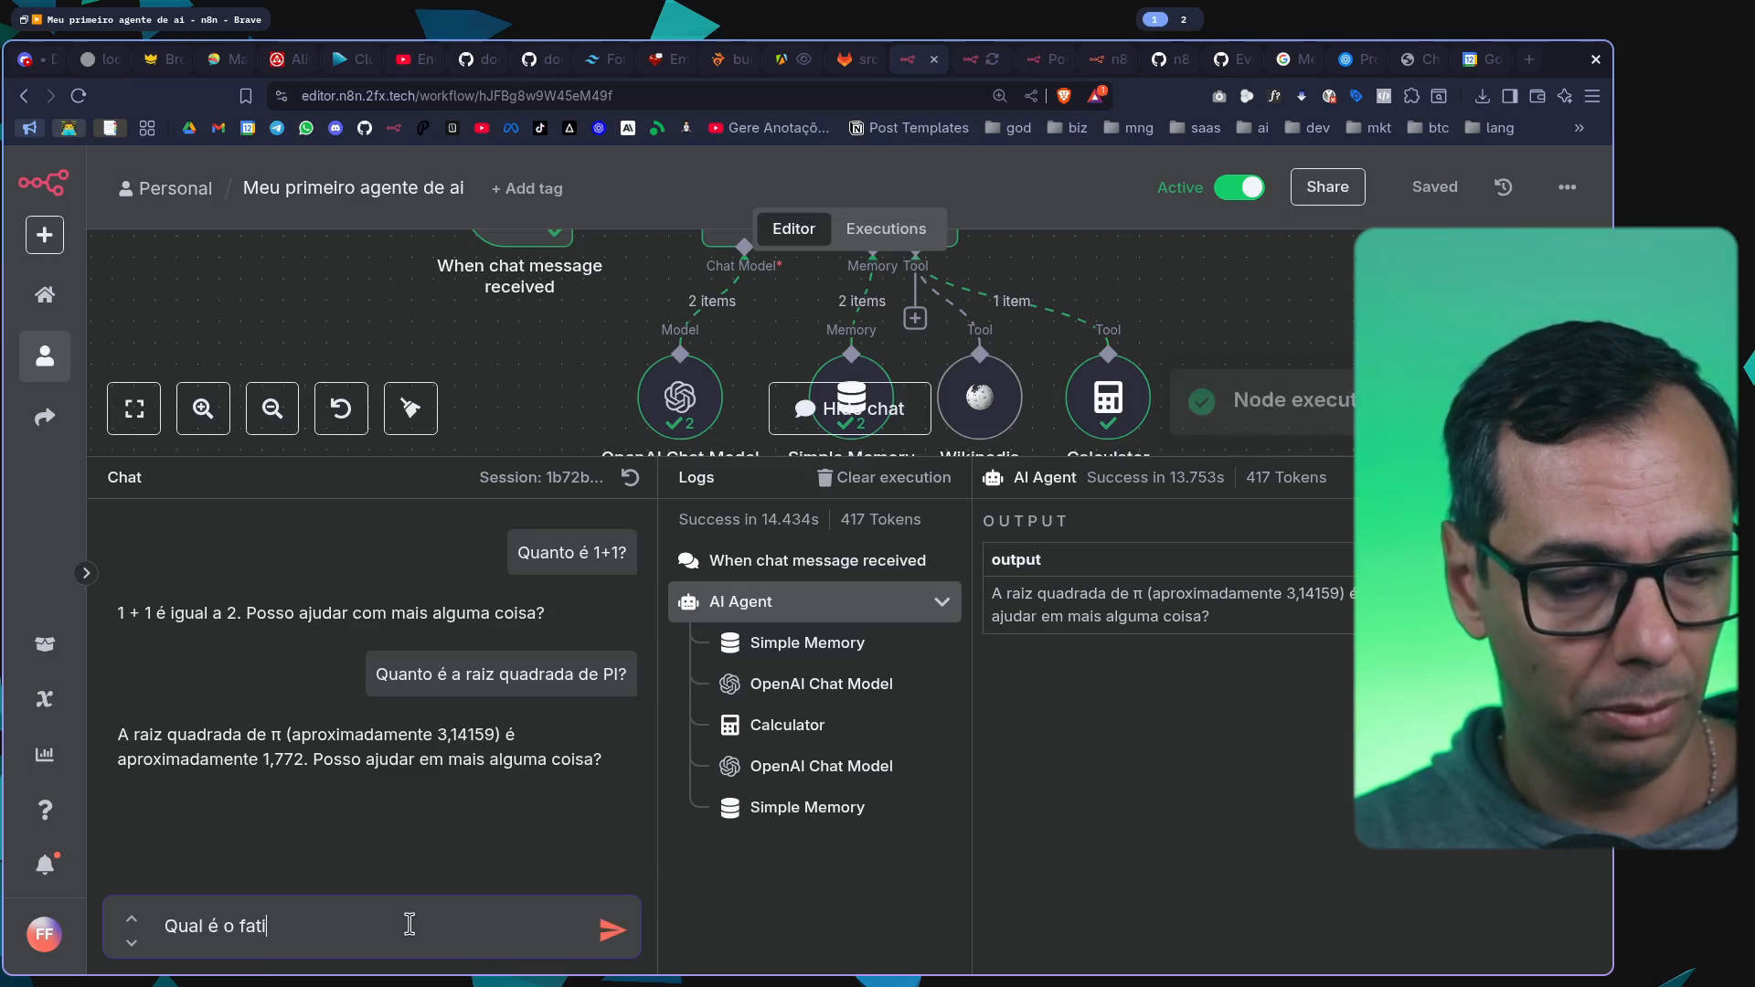
text(0)
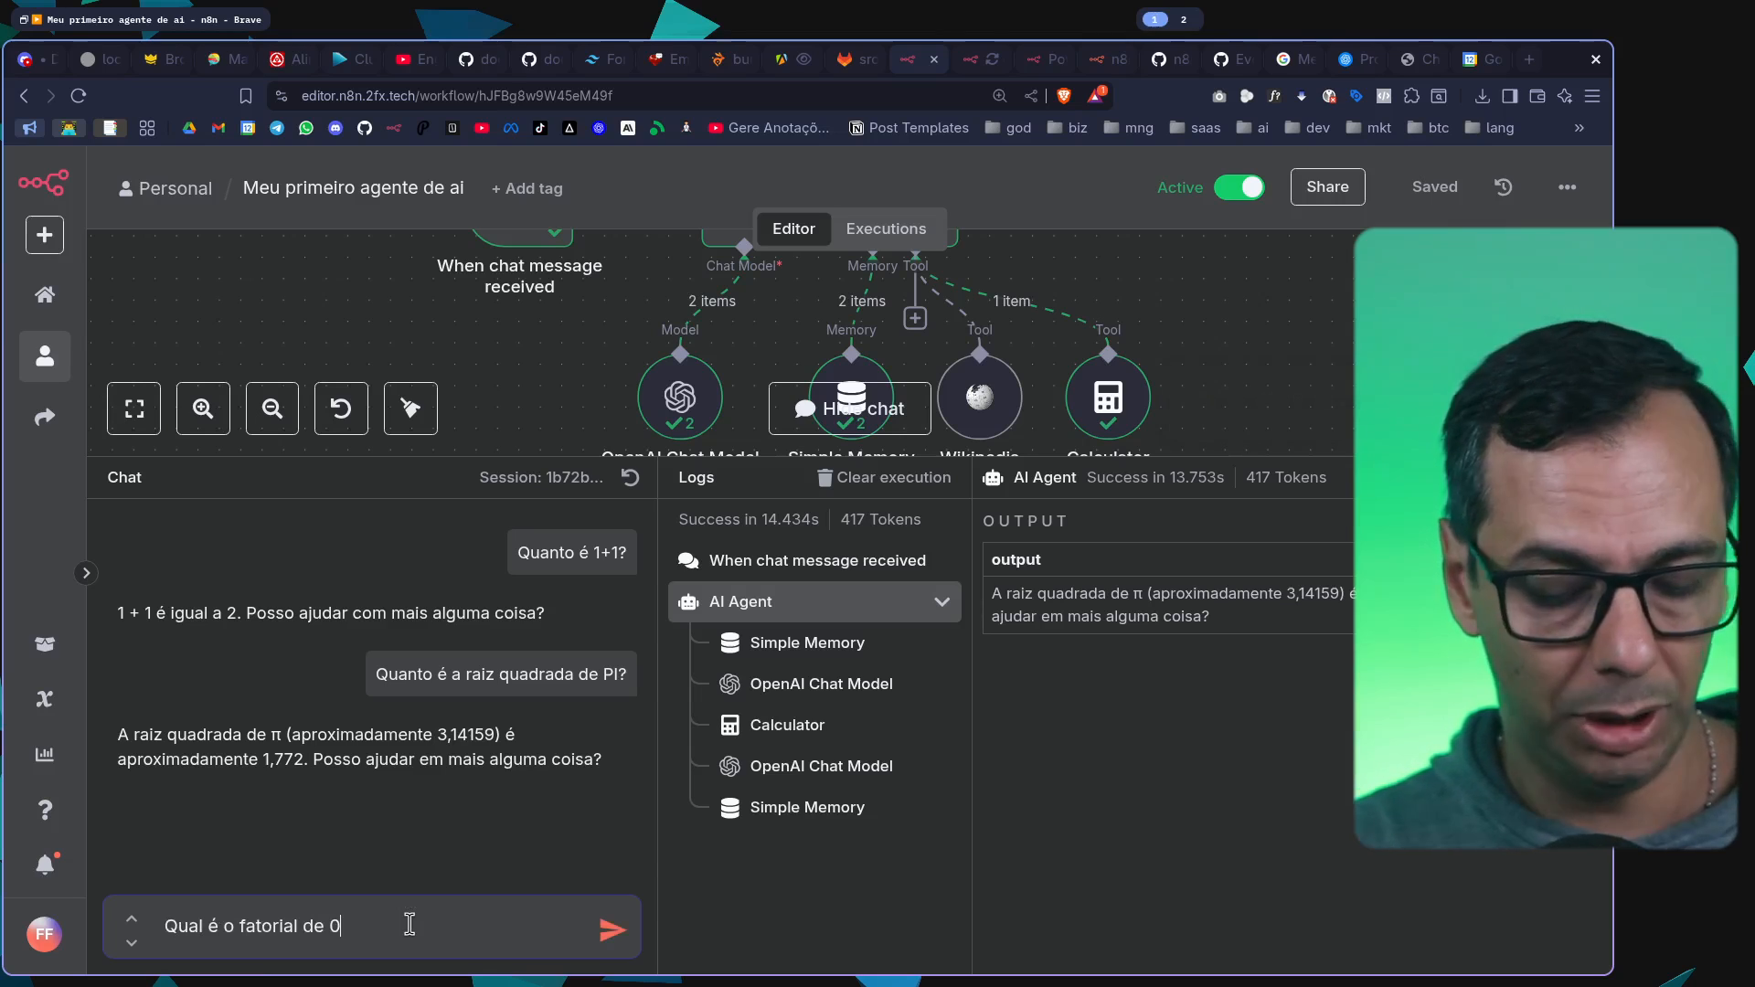
text(,5?)
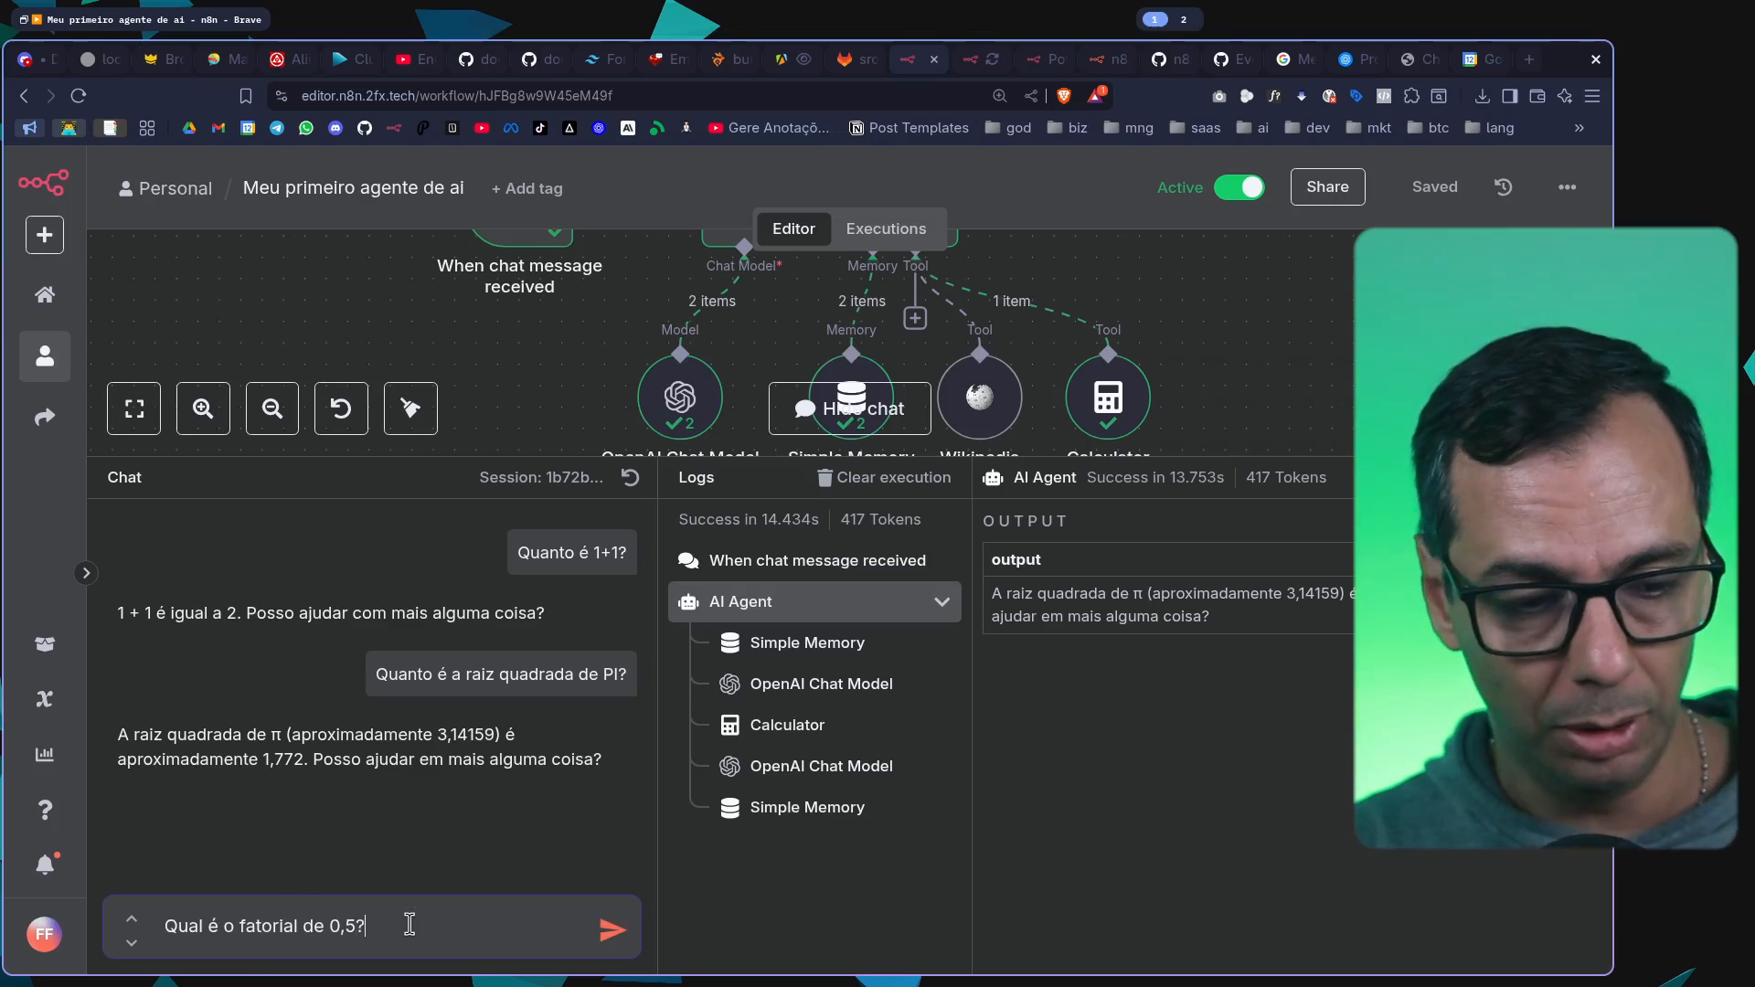
key(Return)
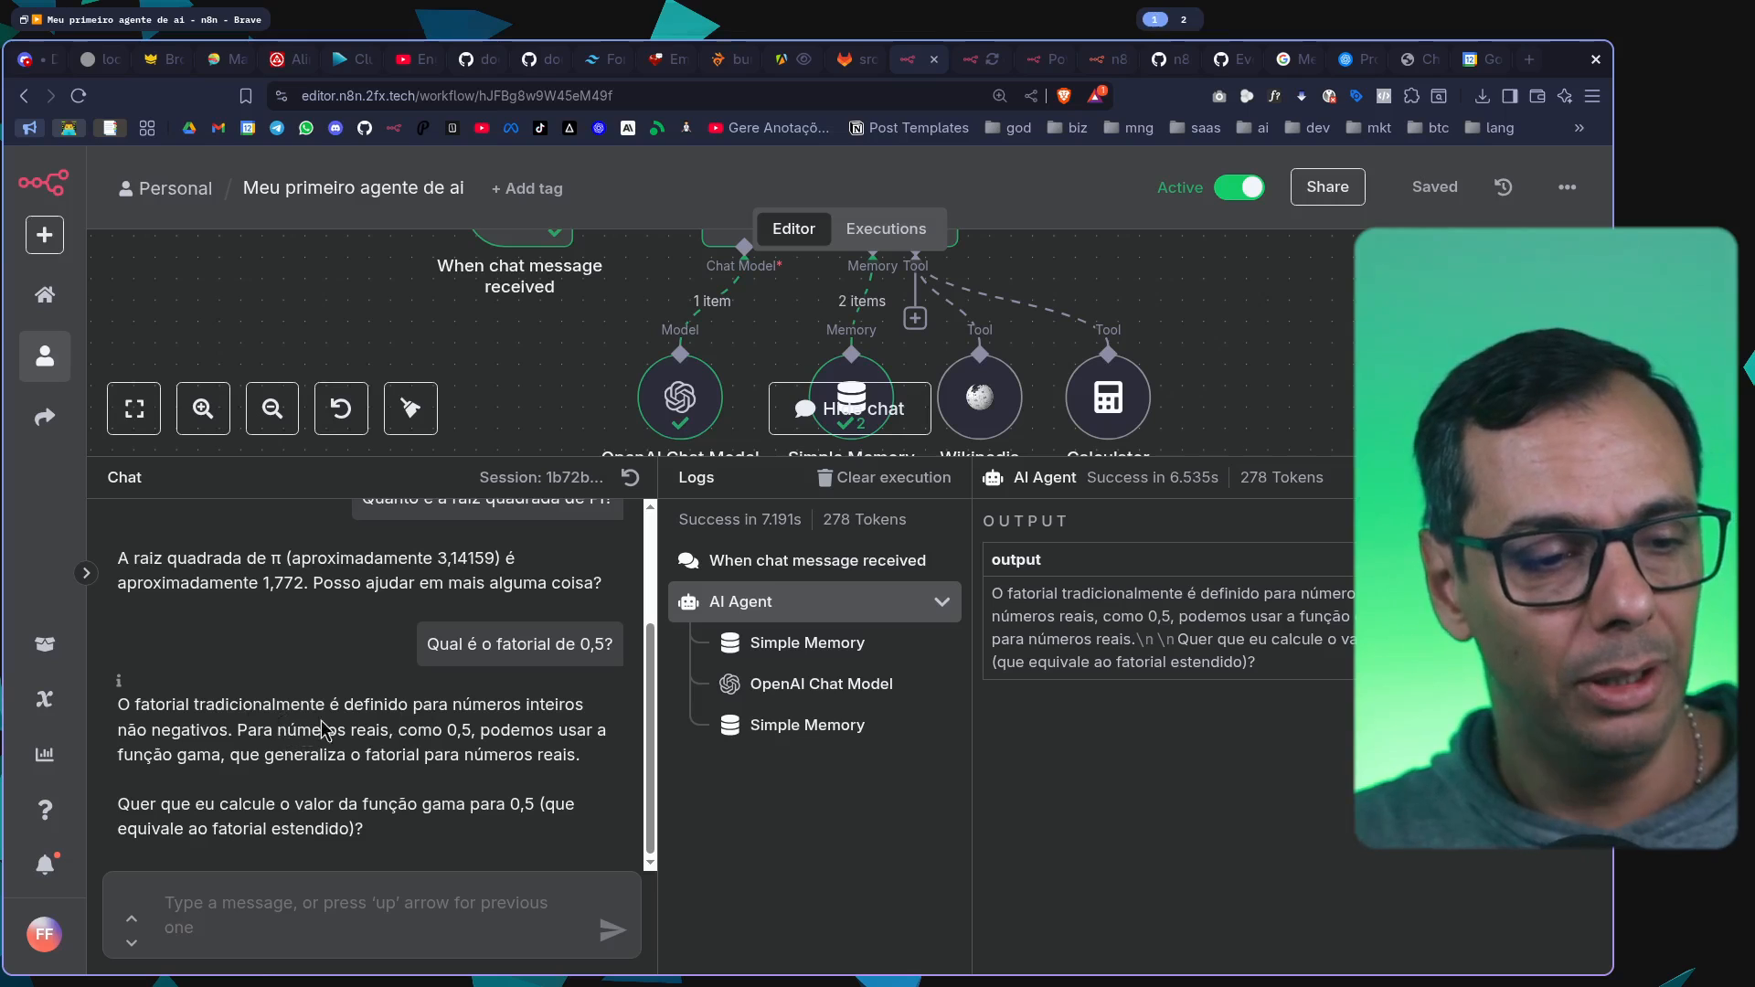
Read through the agent's answer about the factorial of 0,5 and hide the chat
drag(147, 743, 383, 751)
click(472, 742)
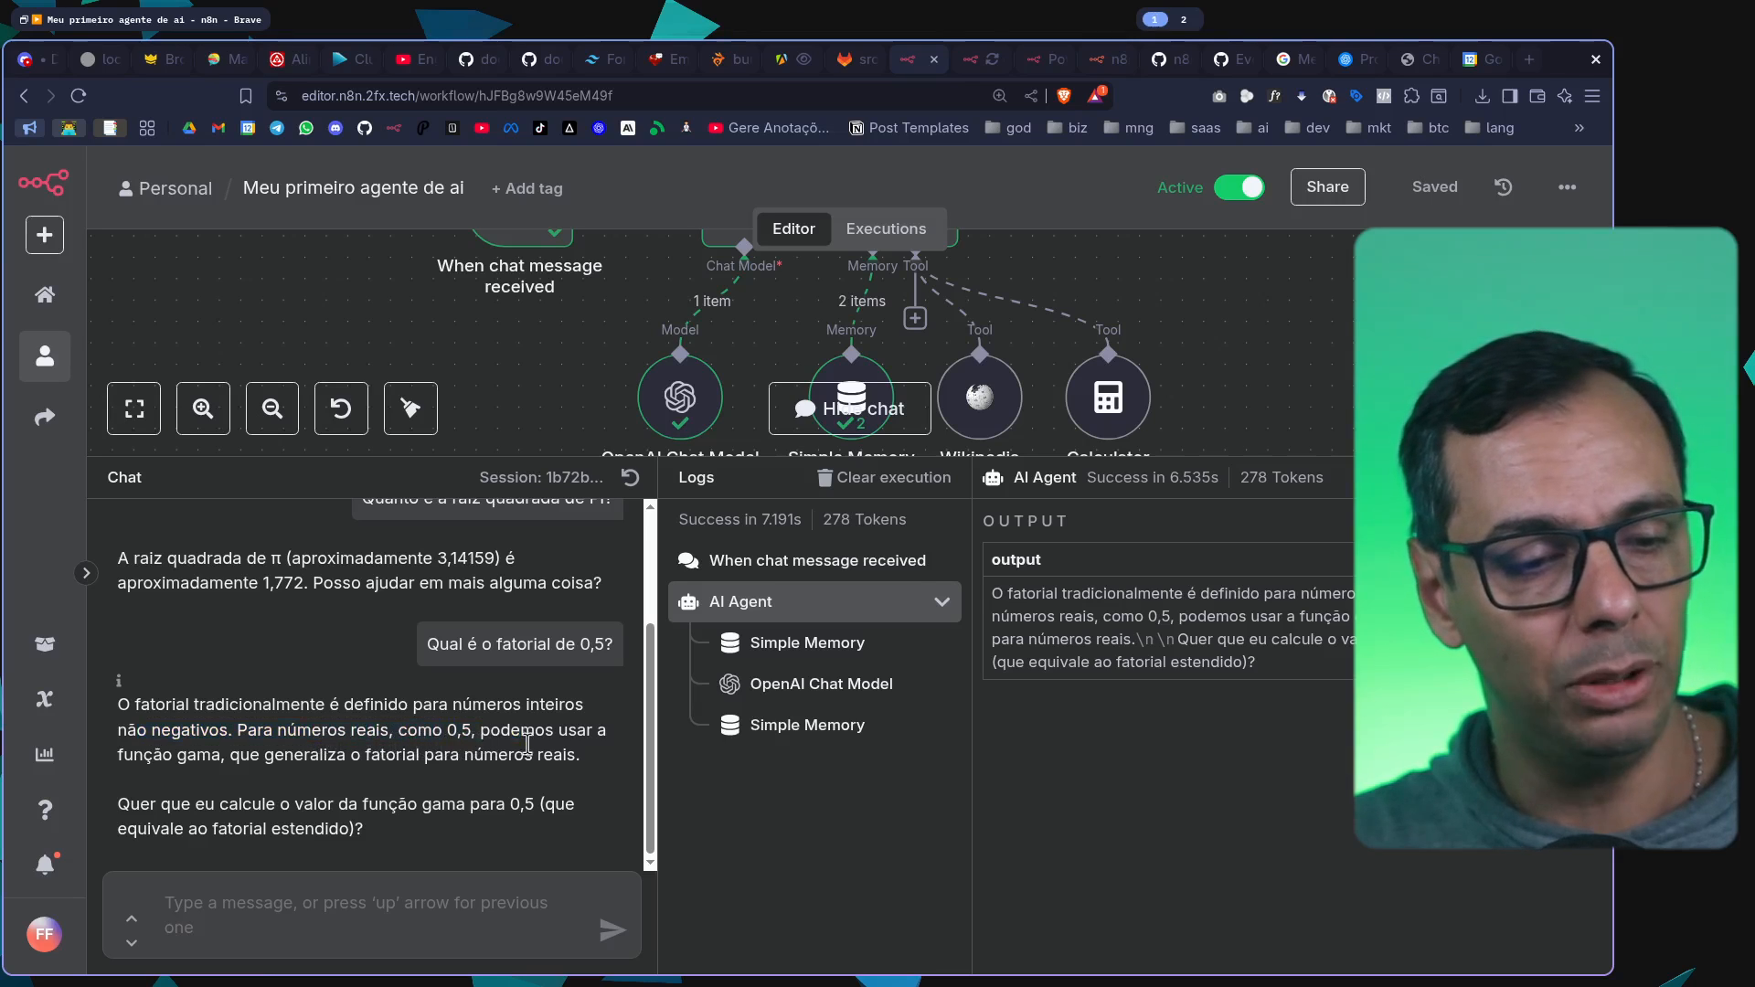
drag(513, 736, 600, 769)
click(309, 743)
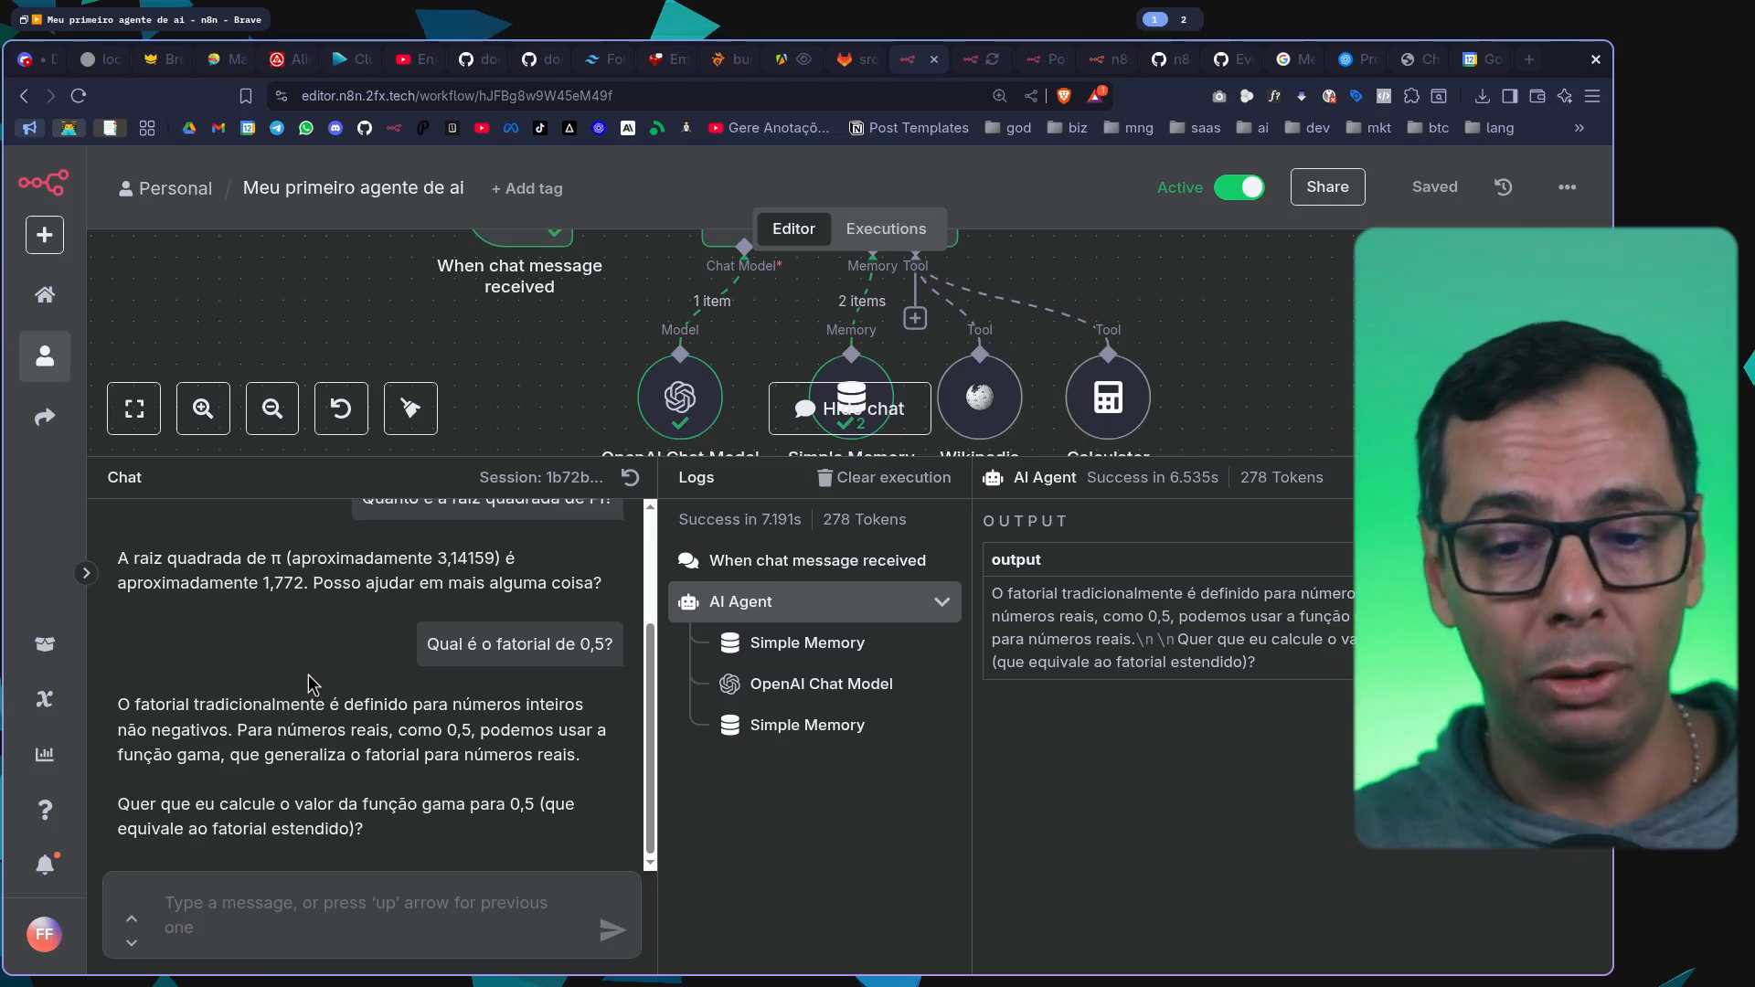
click(850, 409)
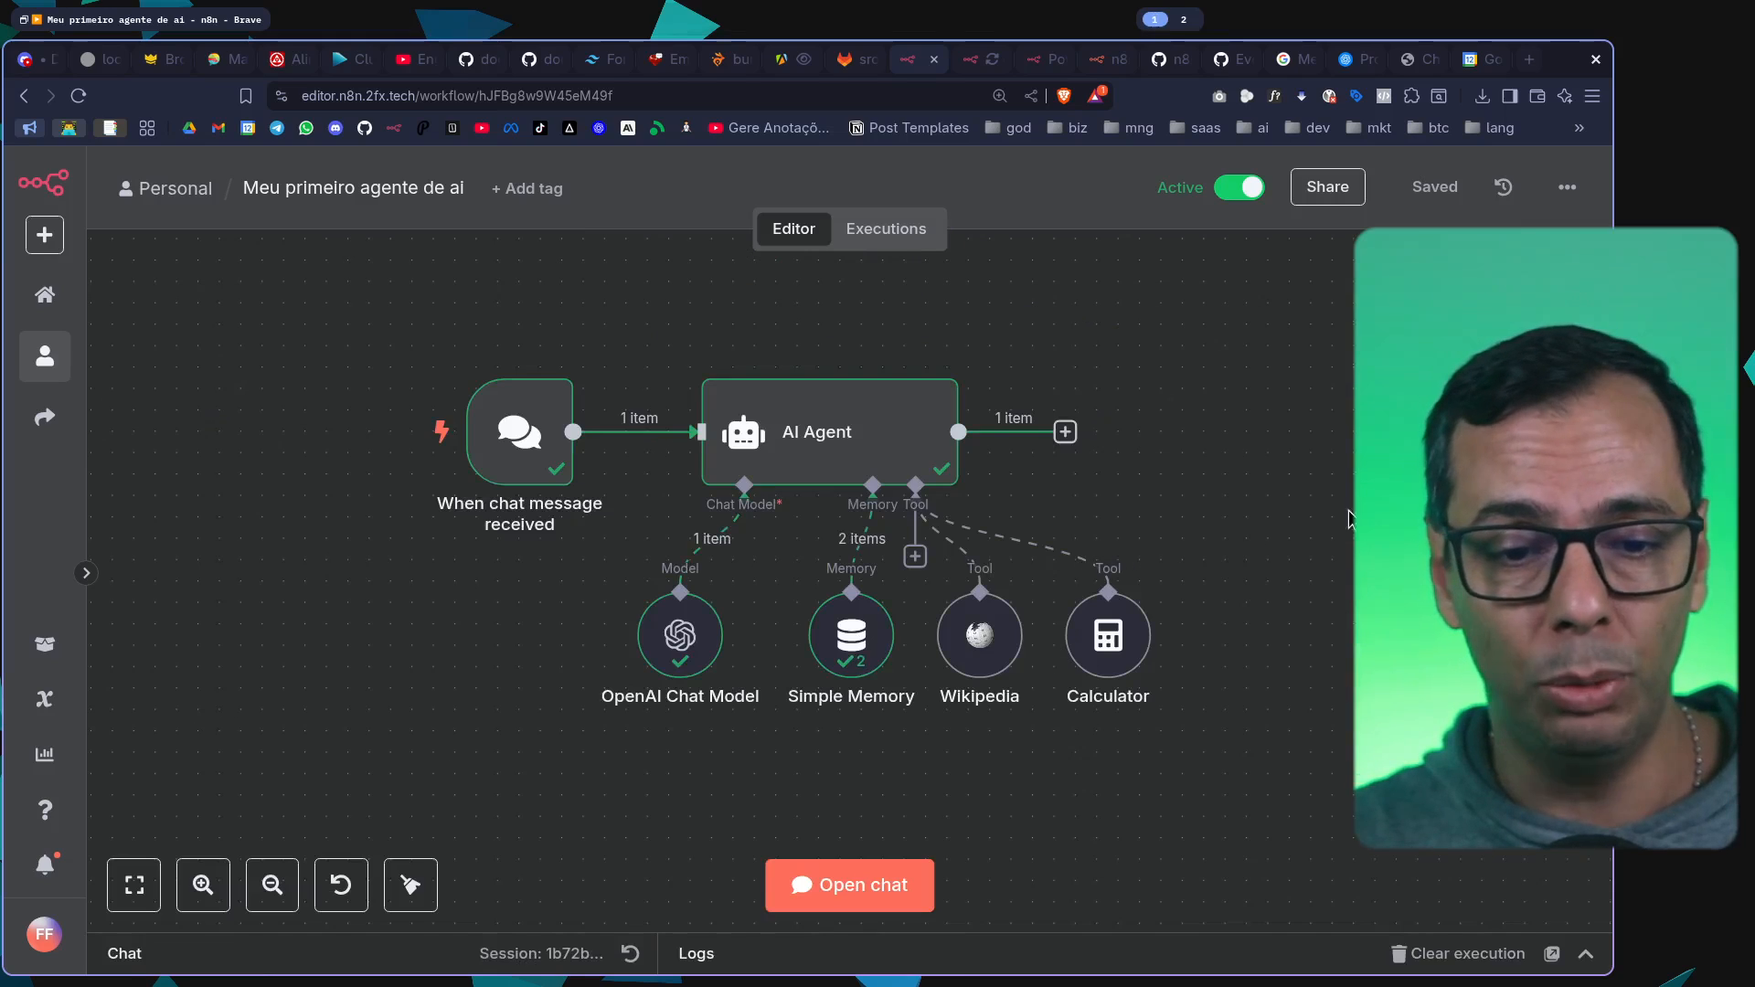
Move the Simple Memory node slightly away from the Wikipedia node on the canvas
drag(1425, 517, 1190, 446)
scroll(1002, 419, up, 2)
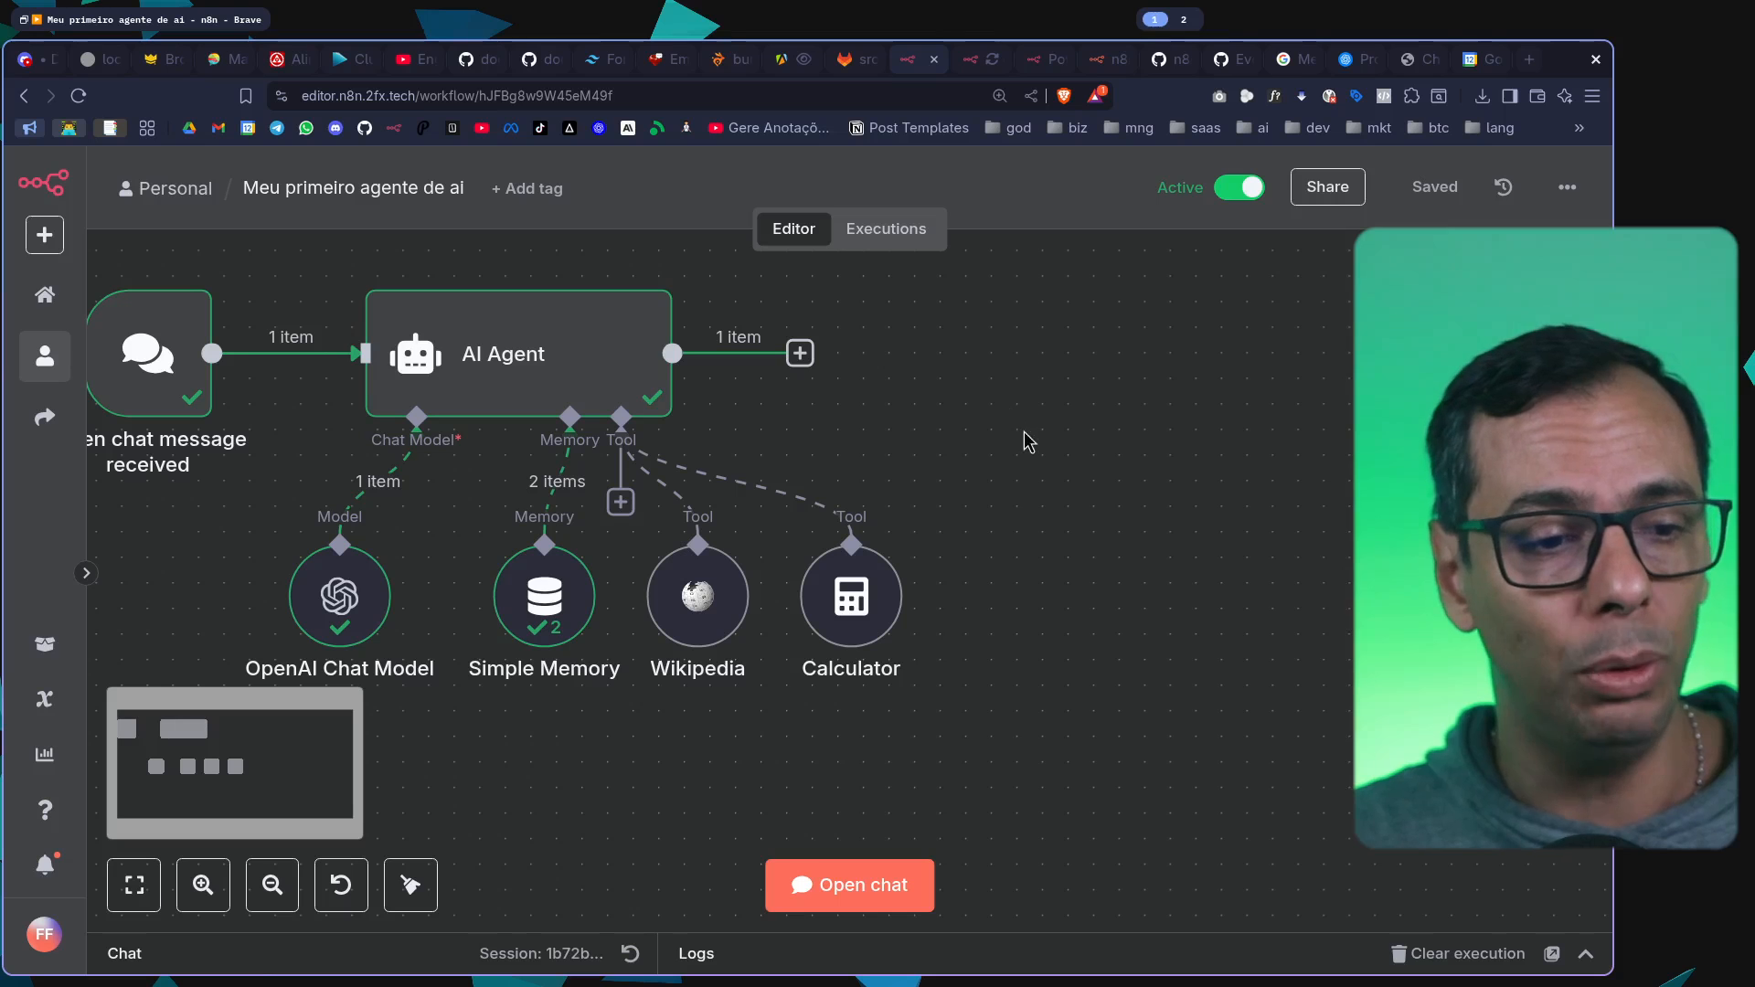
drag(1023, 431, 1129, 399)
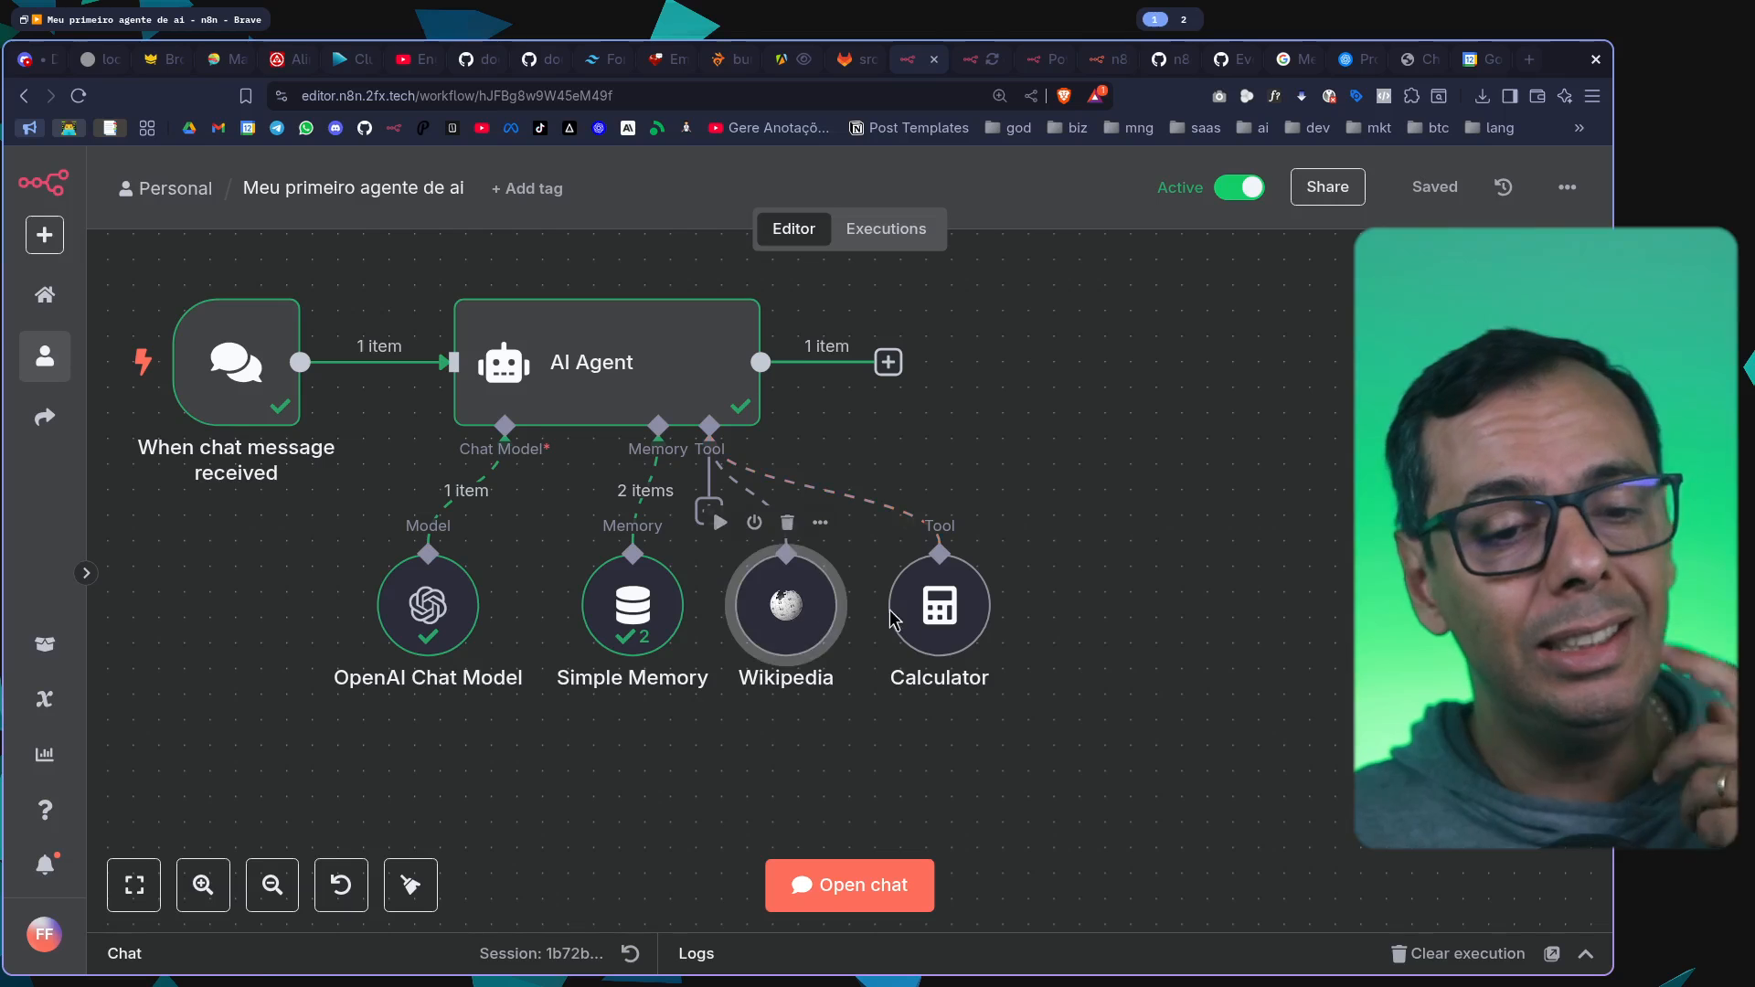
mouse_move(948, 617)
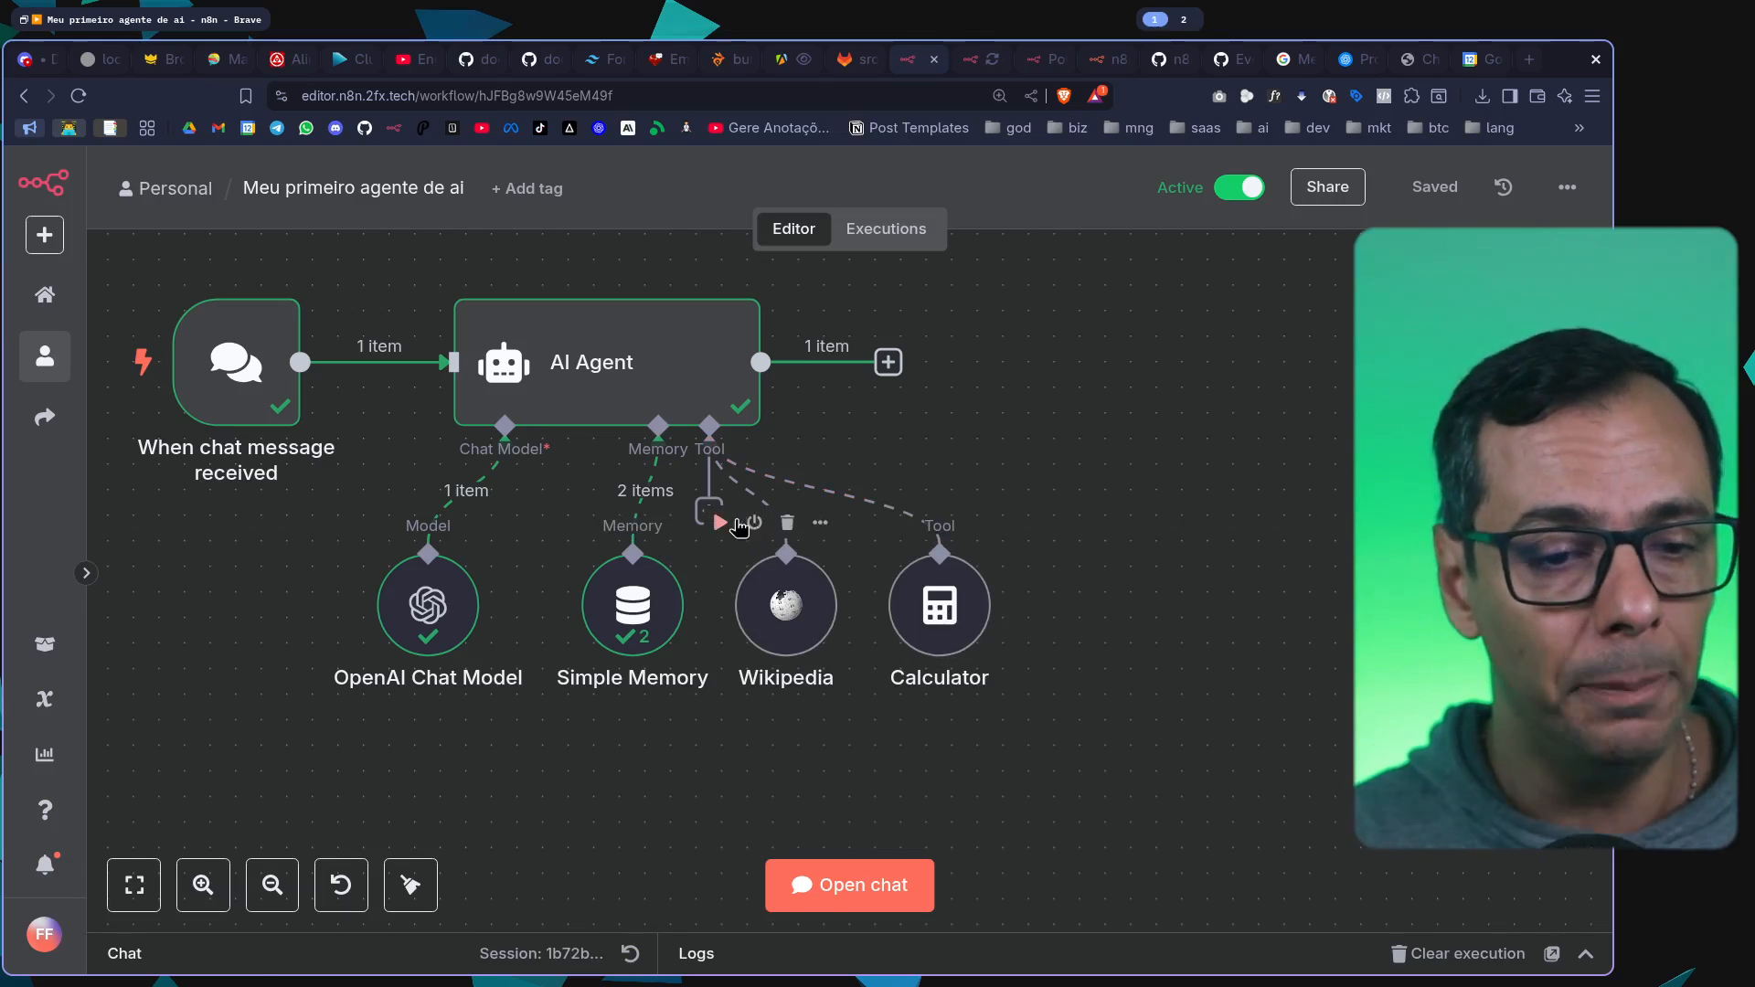
drag(613, 620, 588, 621)
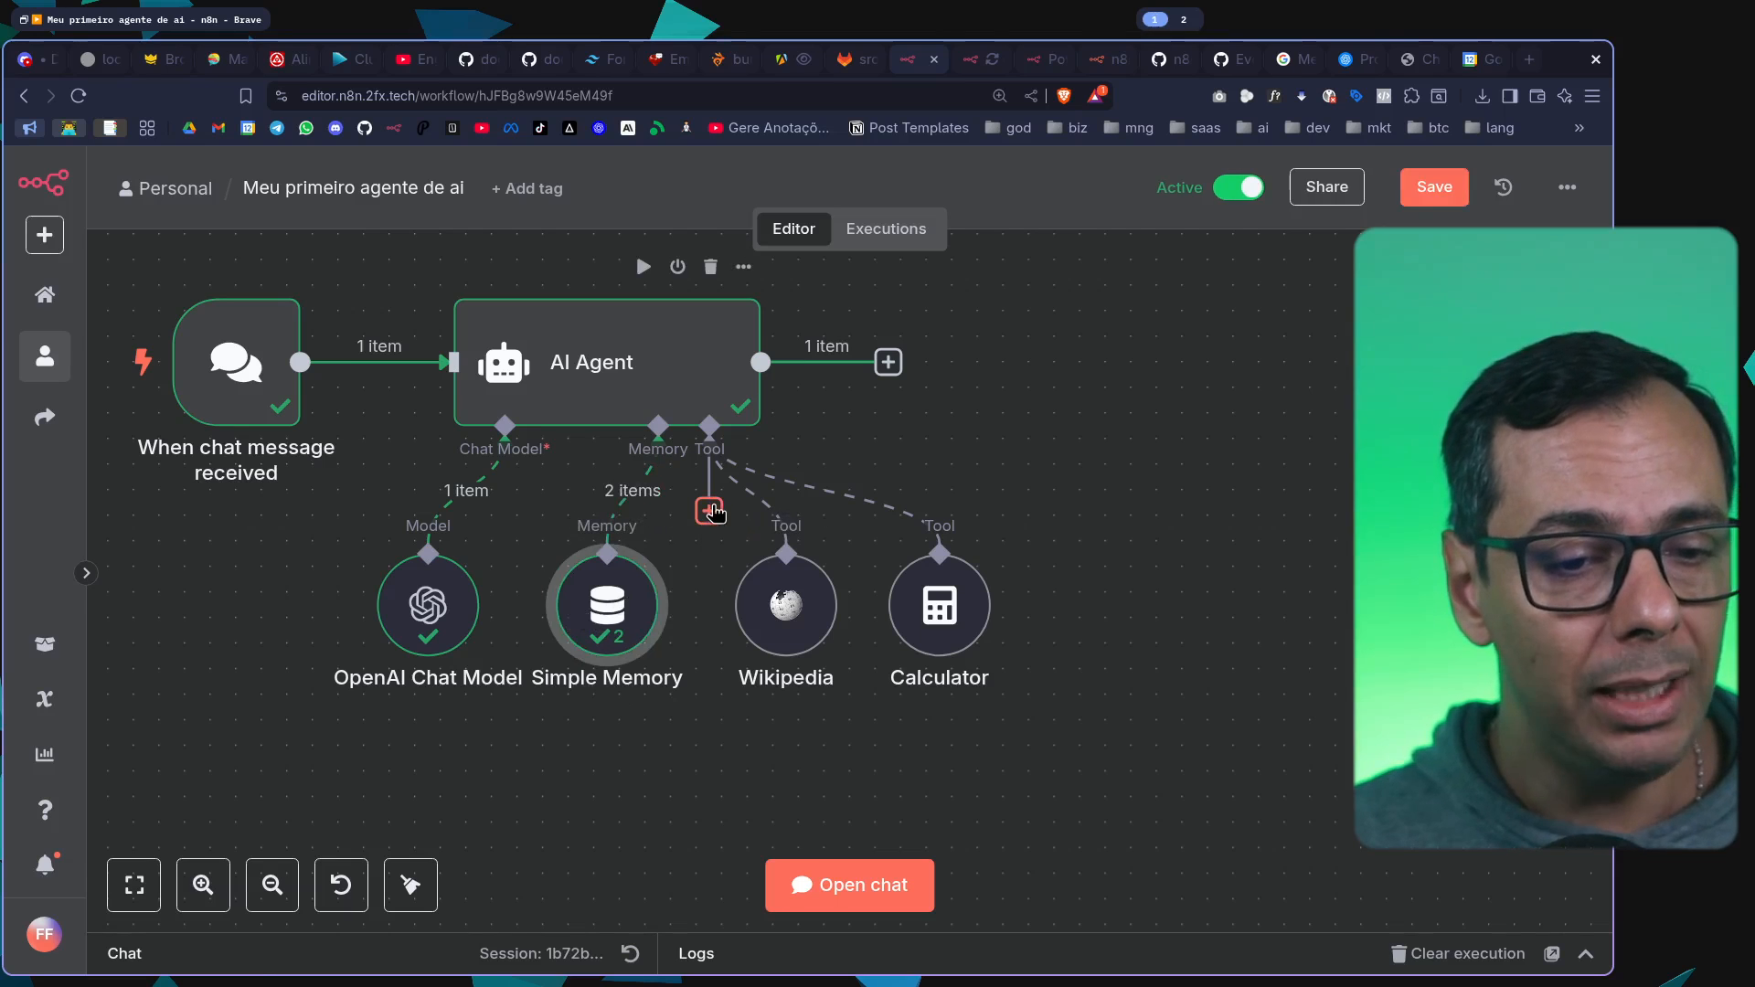
Find the Google Sheets Tool among the agent's tools and attach it to the AI Agent
click(709, 510)
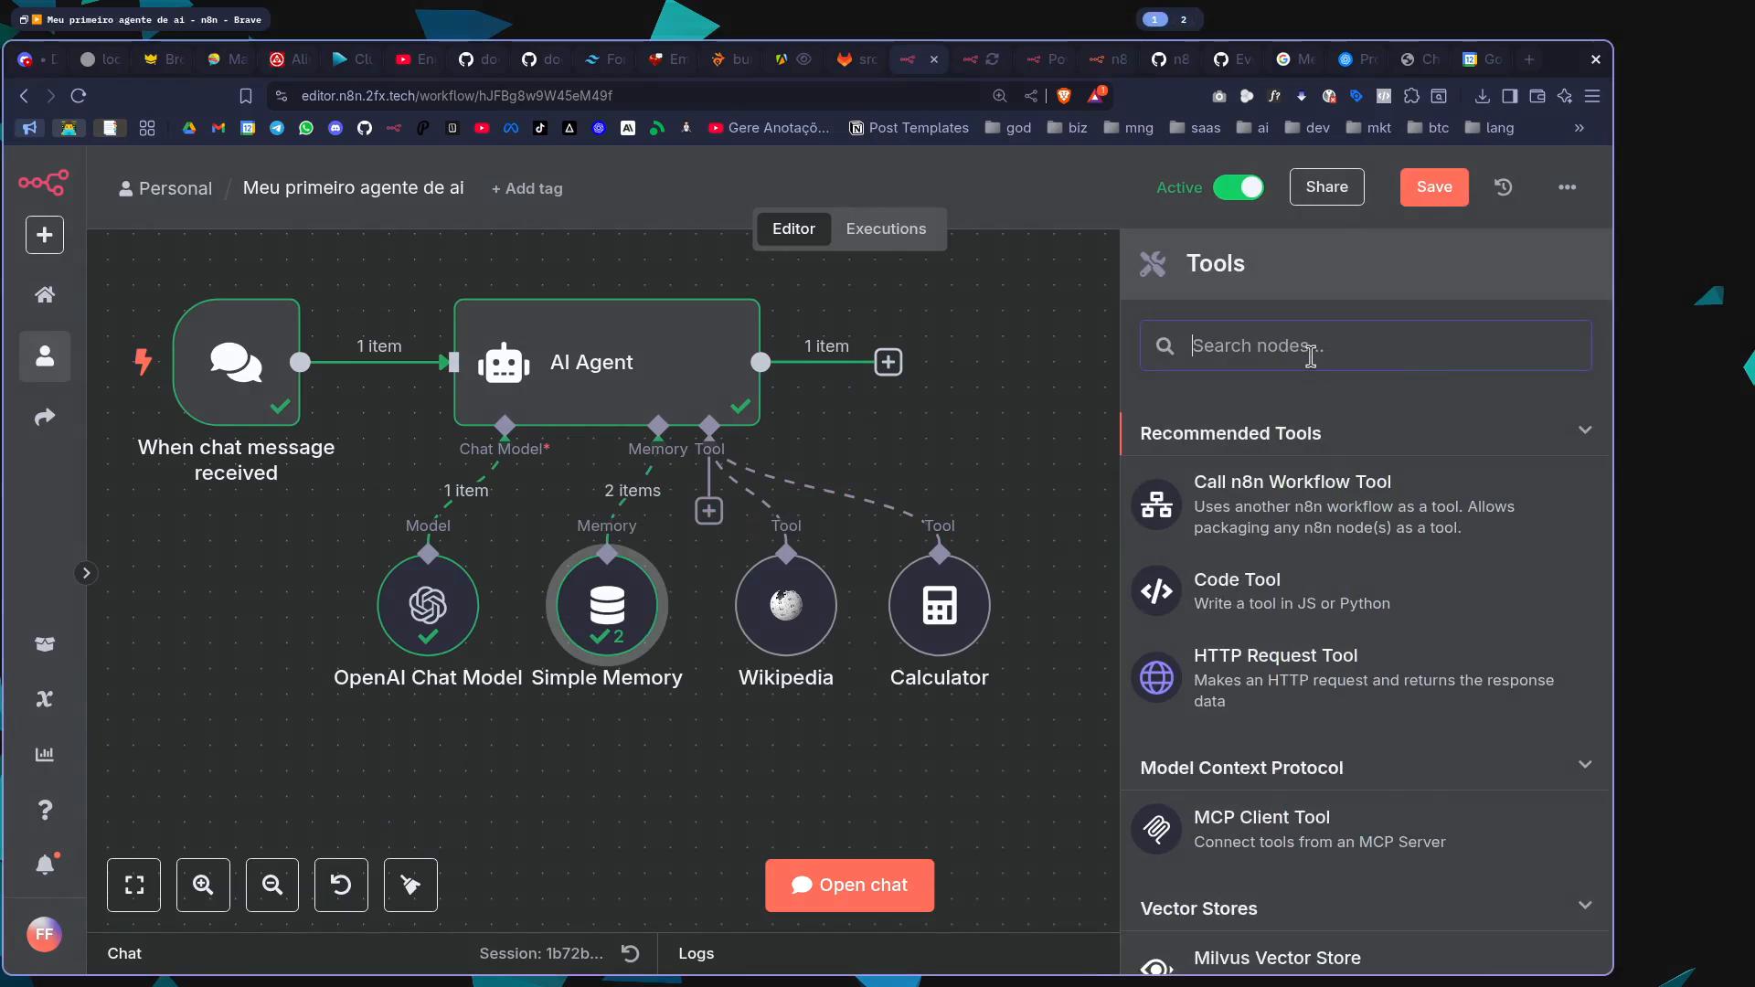
text(google)
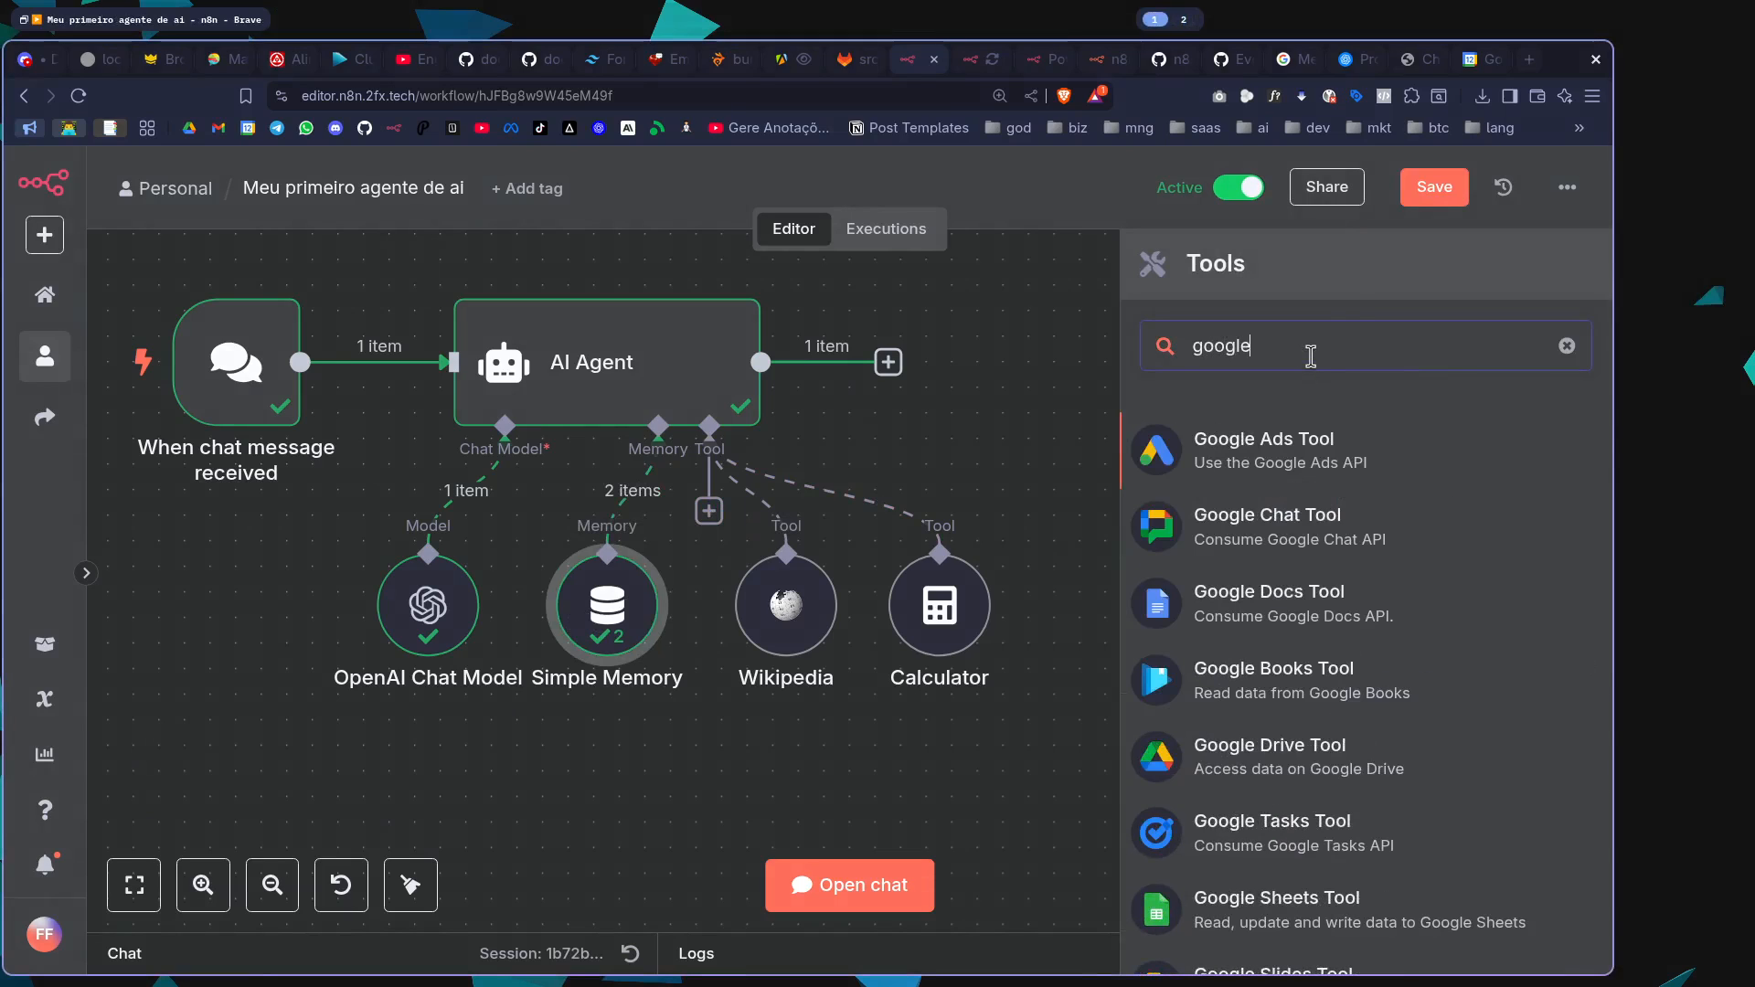
scroll(1330, 546, down, 2)
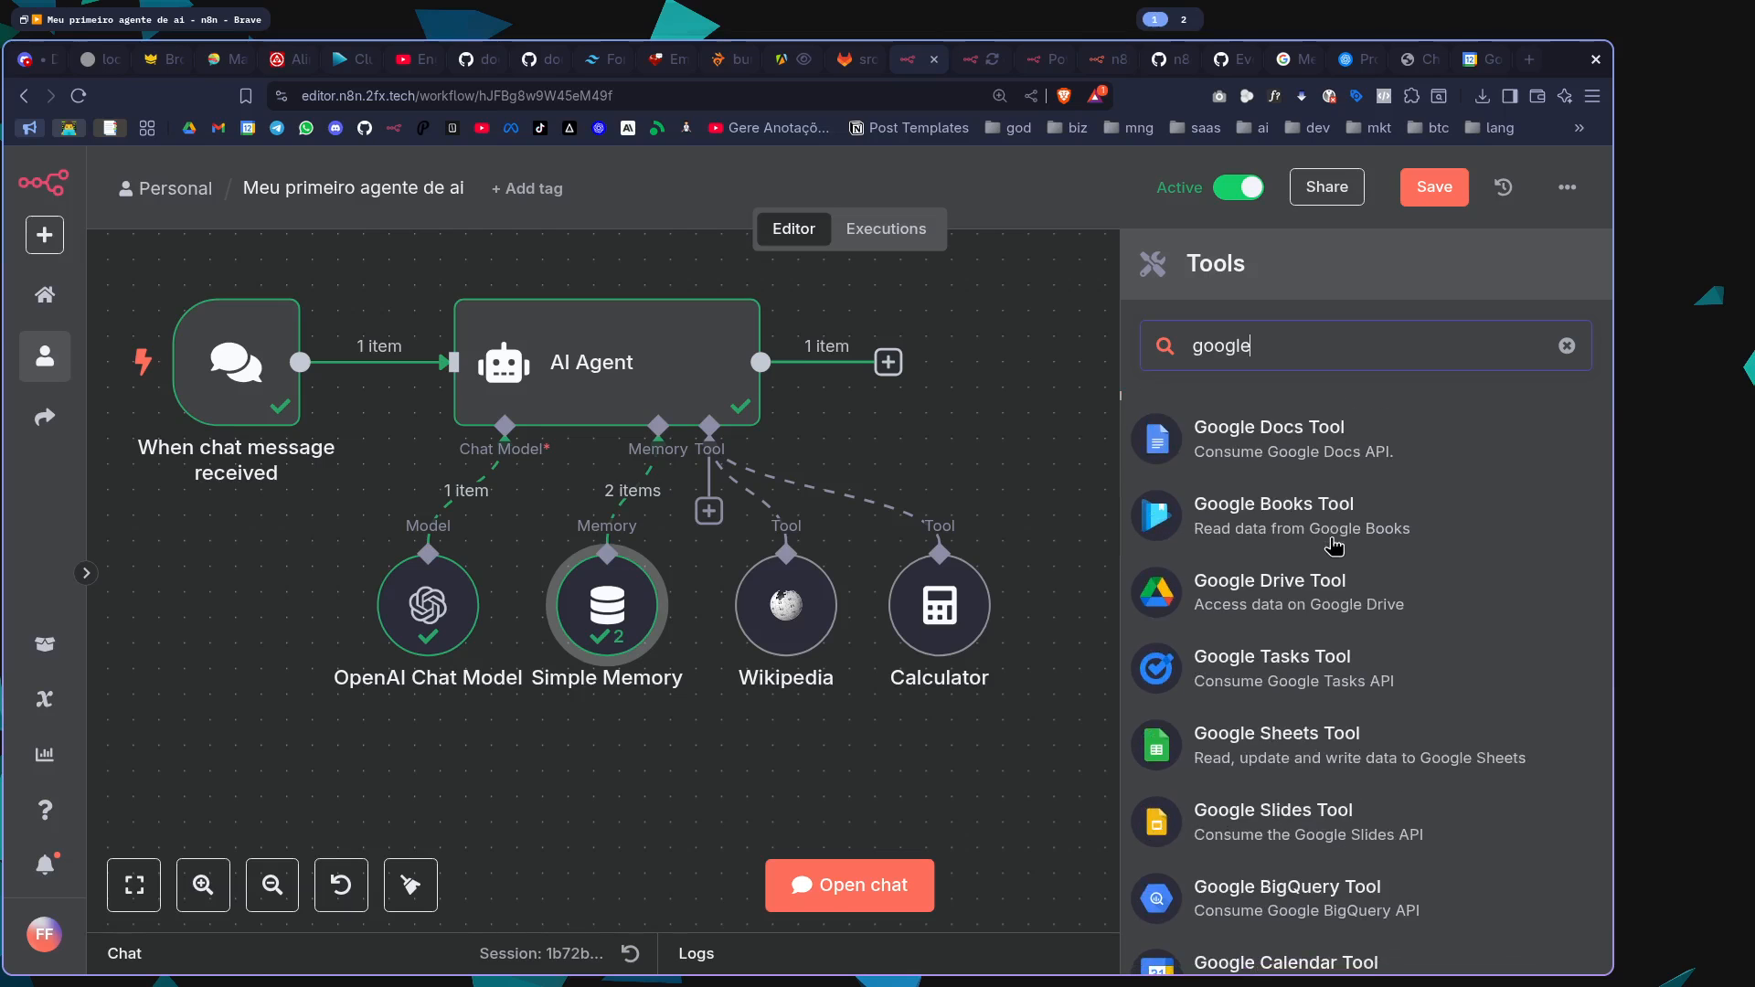
click(1362, 754)
key(Escape)
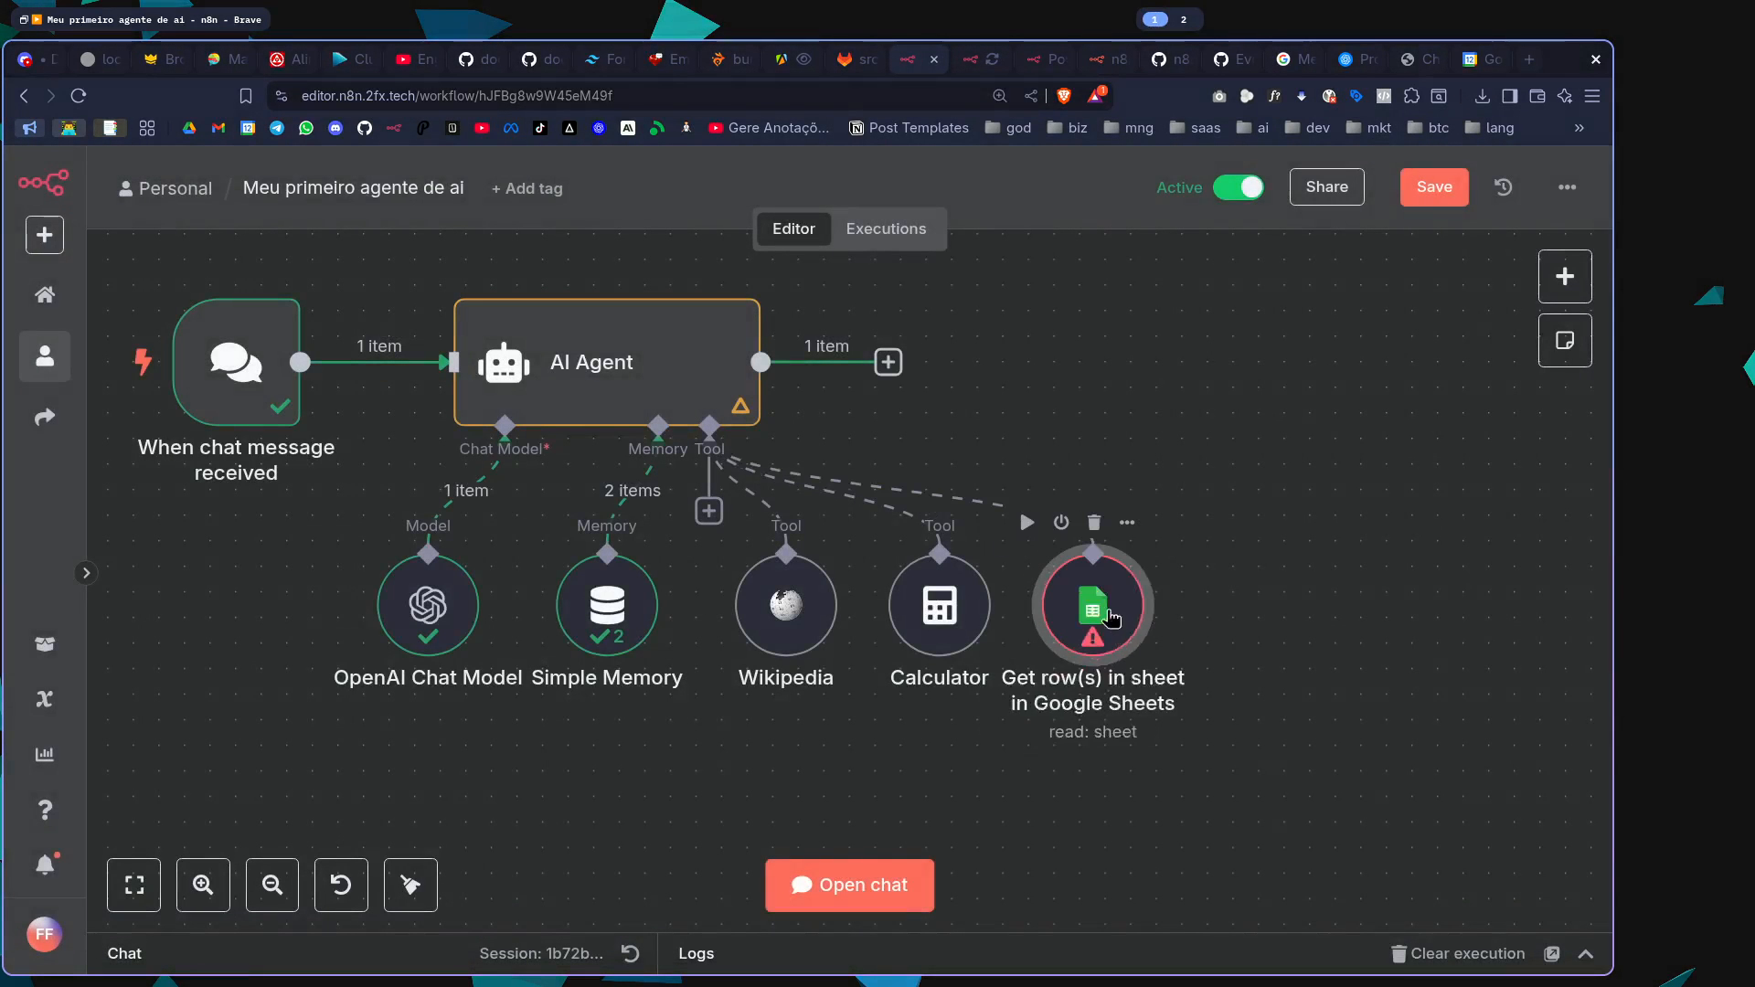
Open the Google Sheets tool's document list, view the YouTube Strategist spreadsheet in the browser and return to the node
double_click(1117, 622)
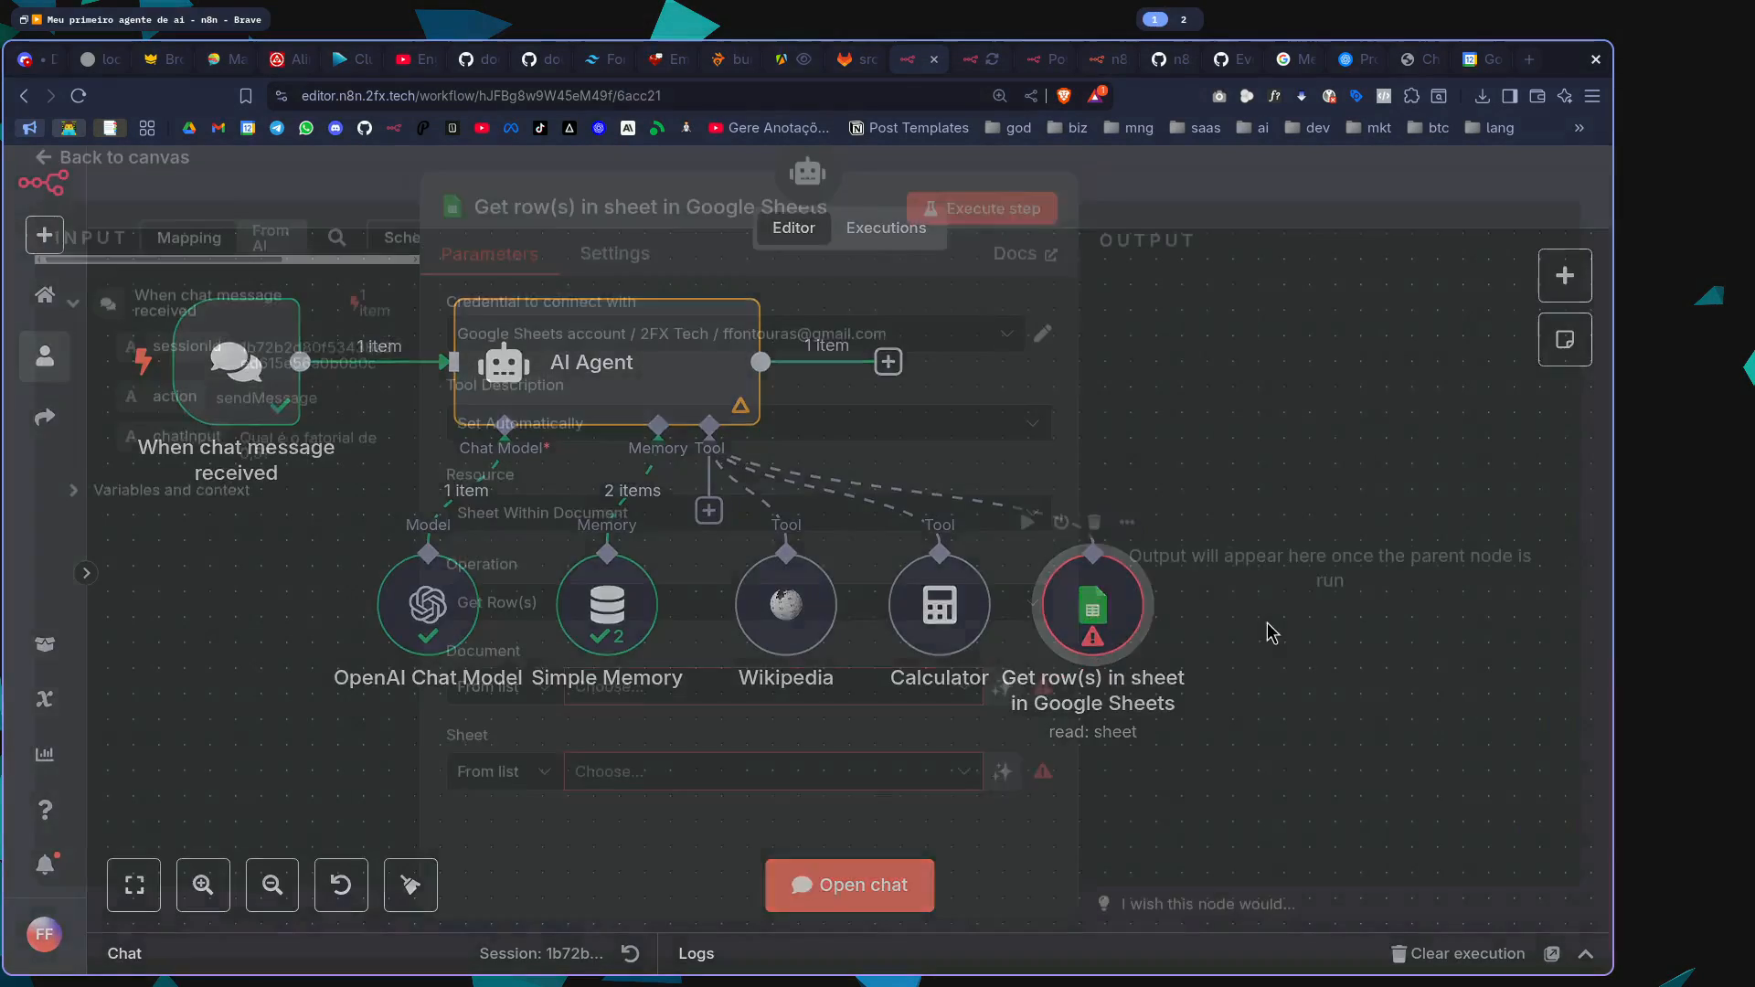
click(788, 702)
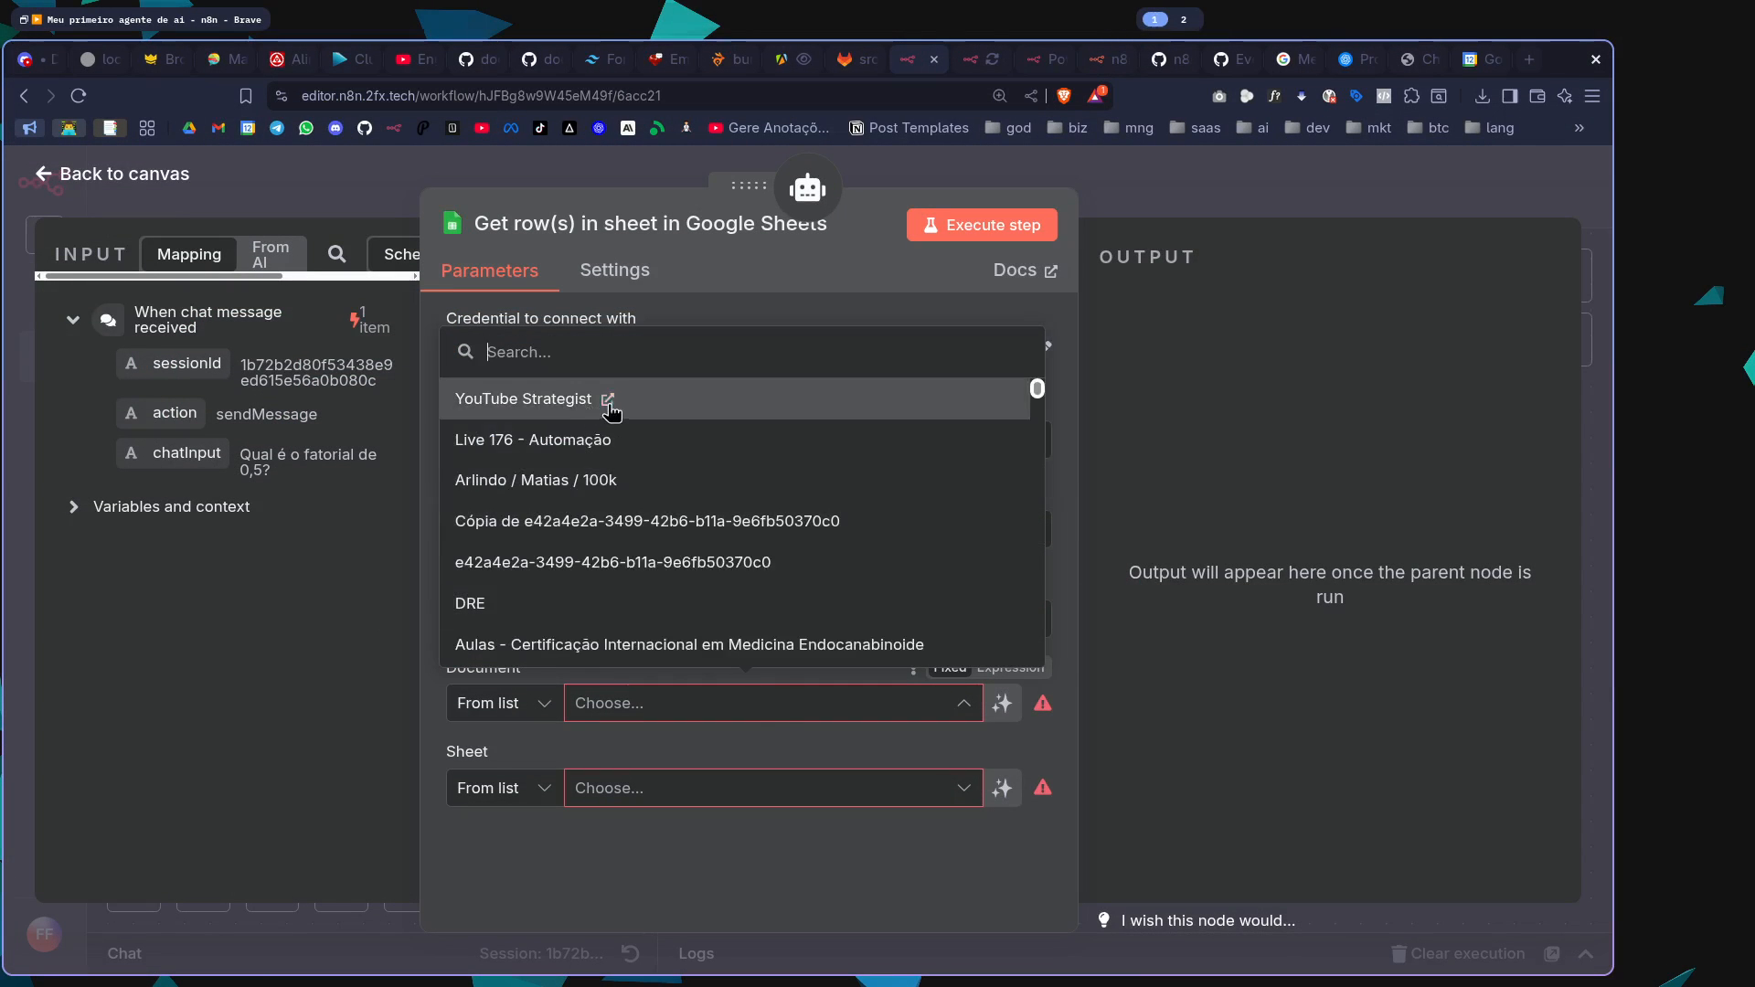
click(608, 401)
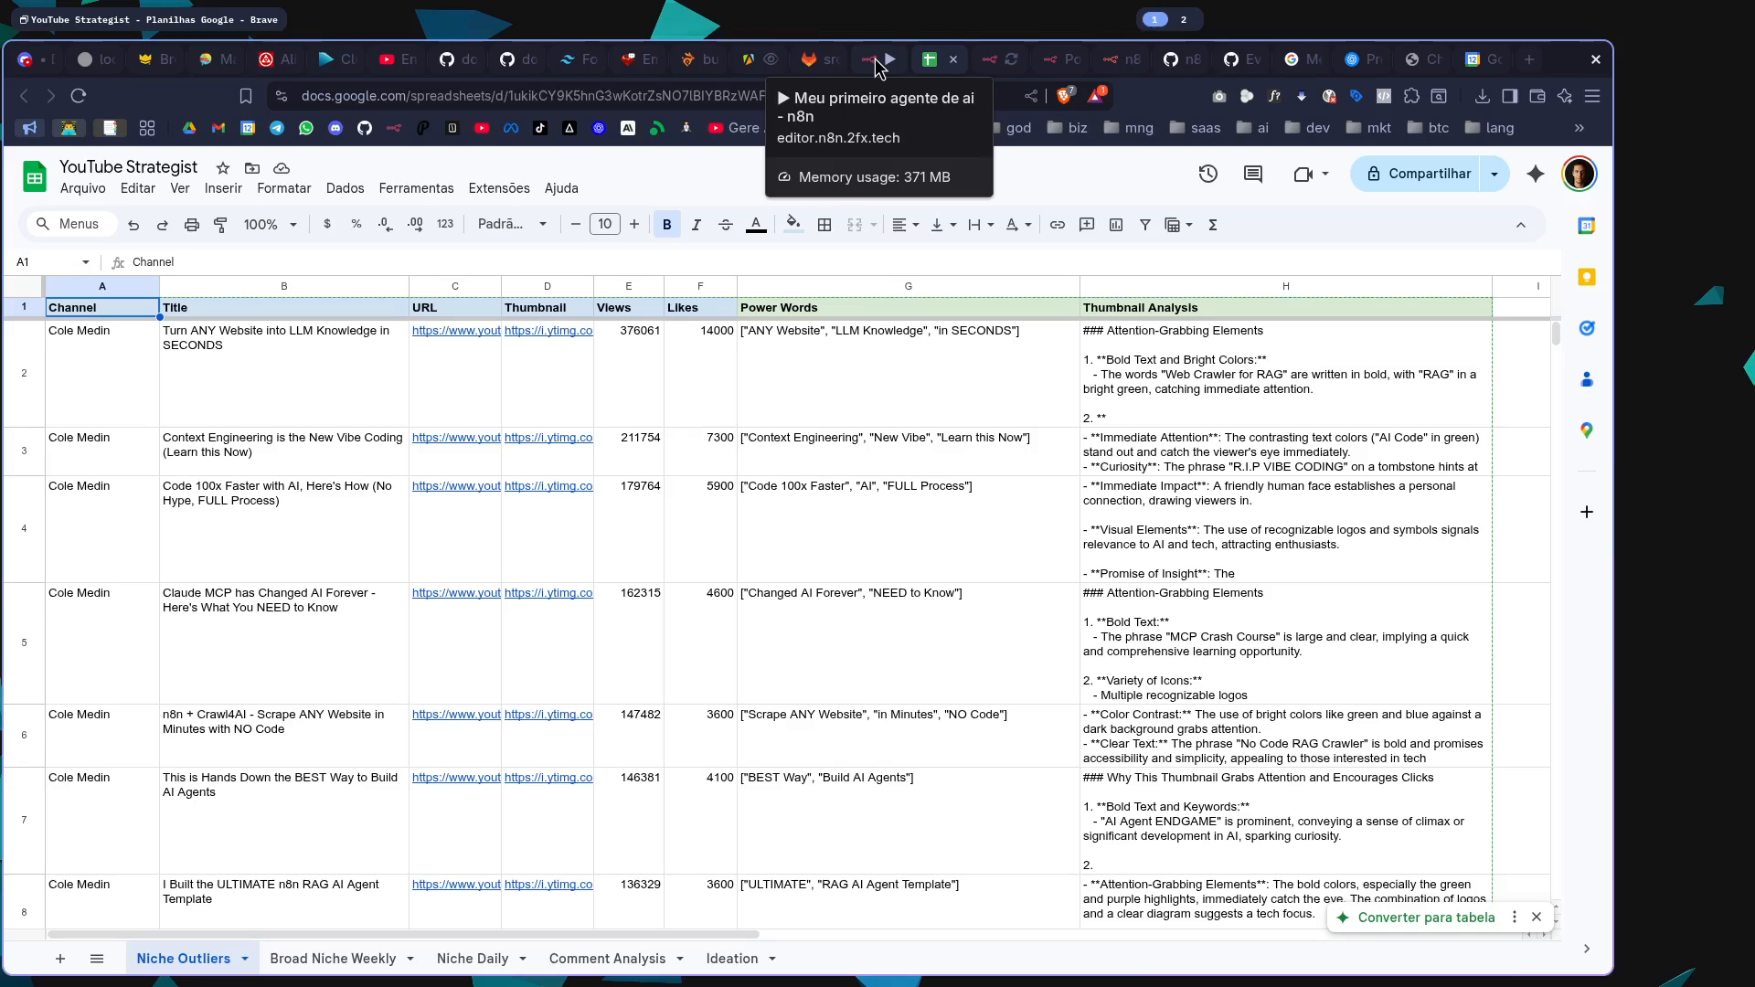
click(875, 62)
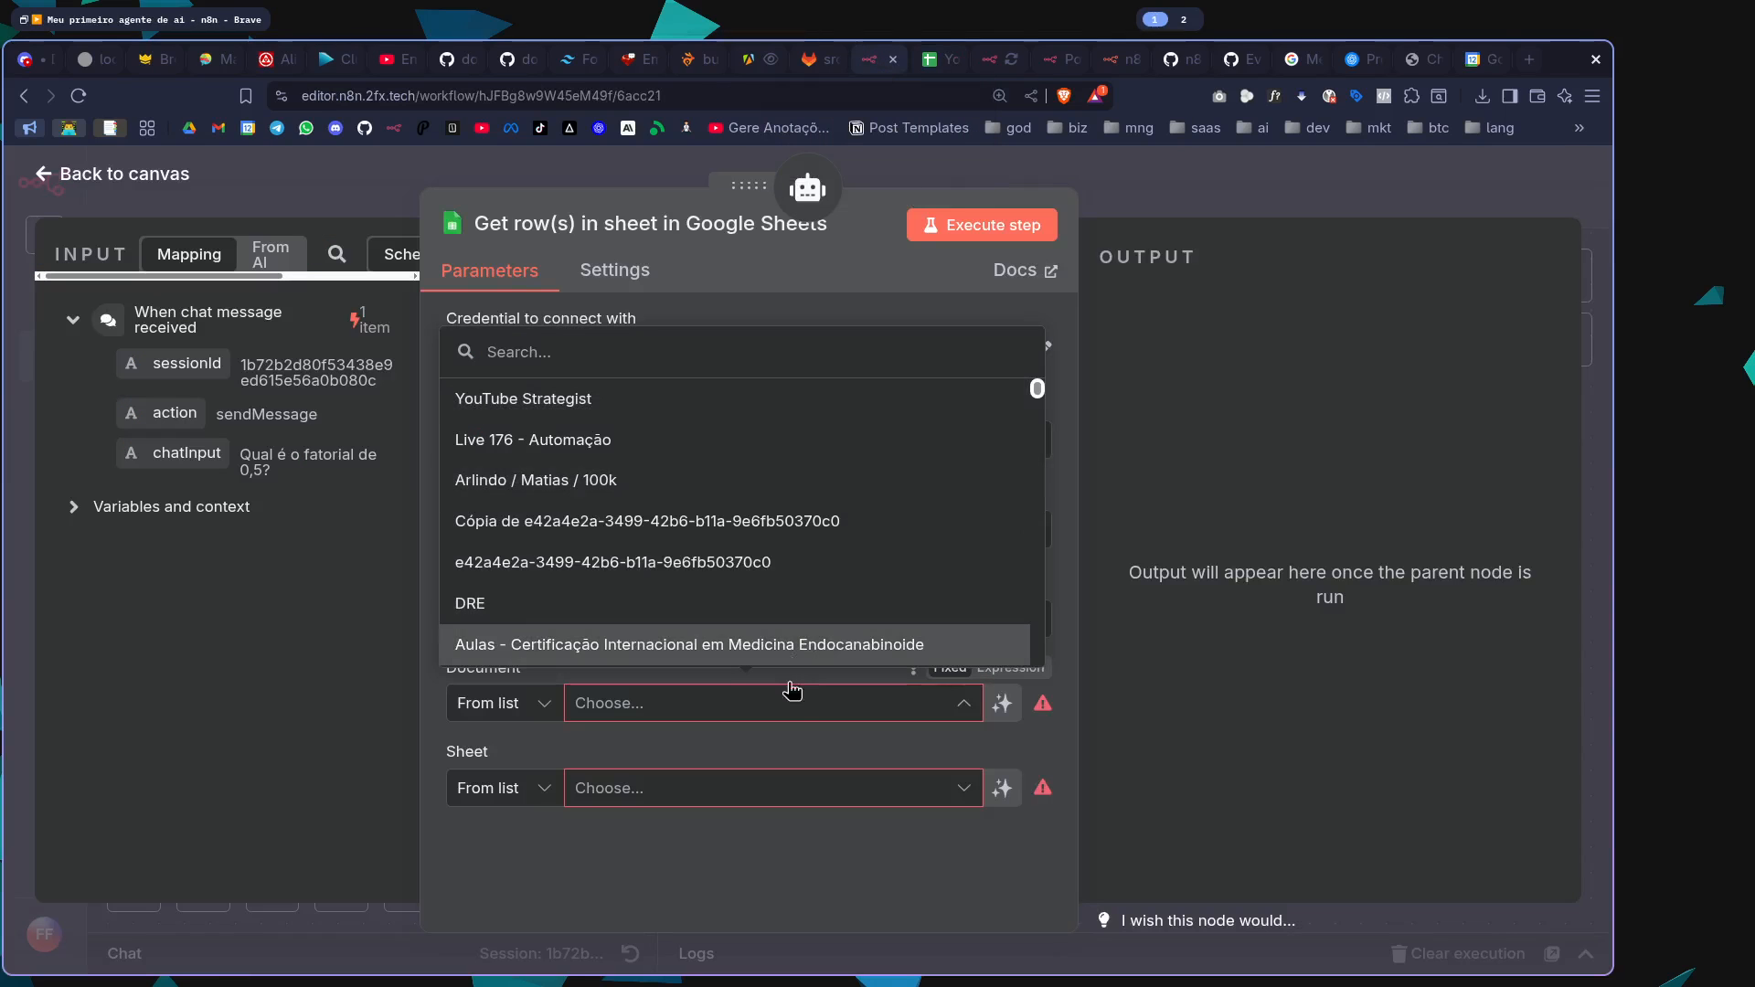
Set the Google Sheets tool's document to YouTube Strategist and its sheet to Niche Outliers, and close its settings
click(535, 409)
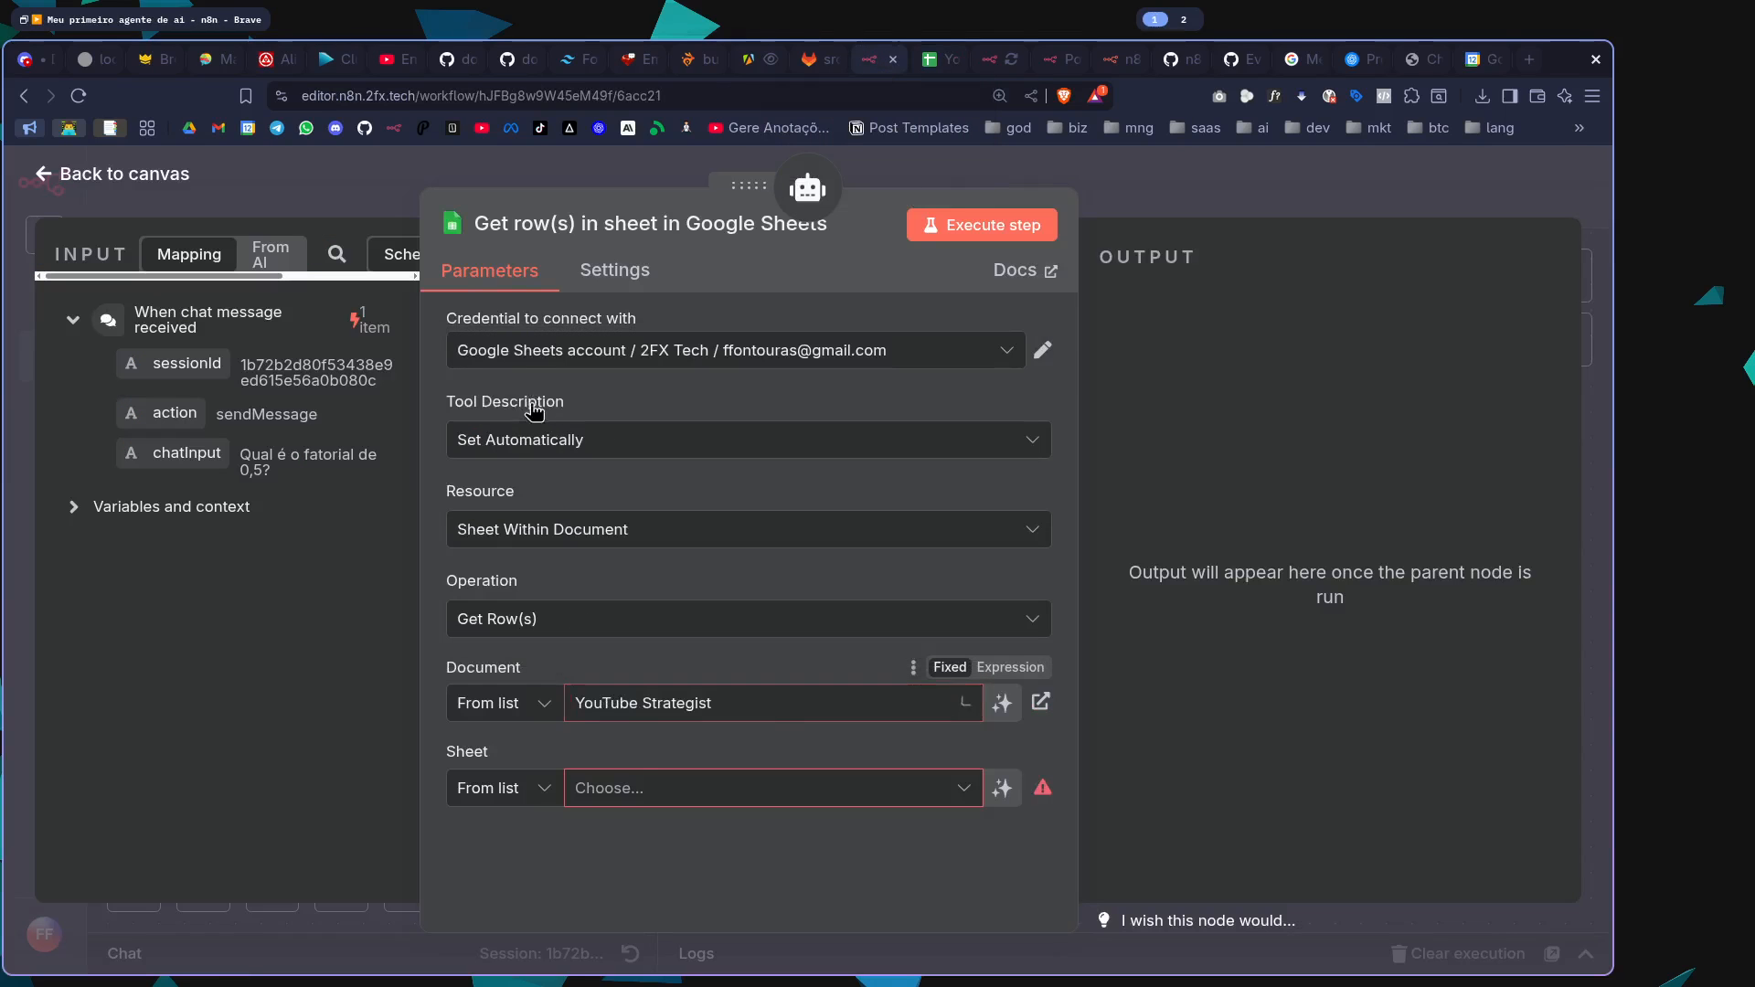
click(651, 789)
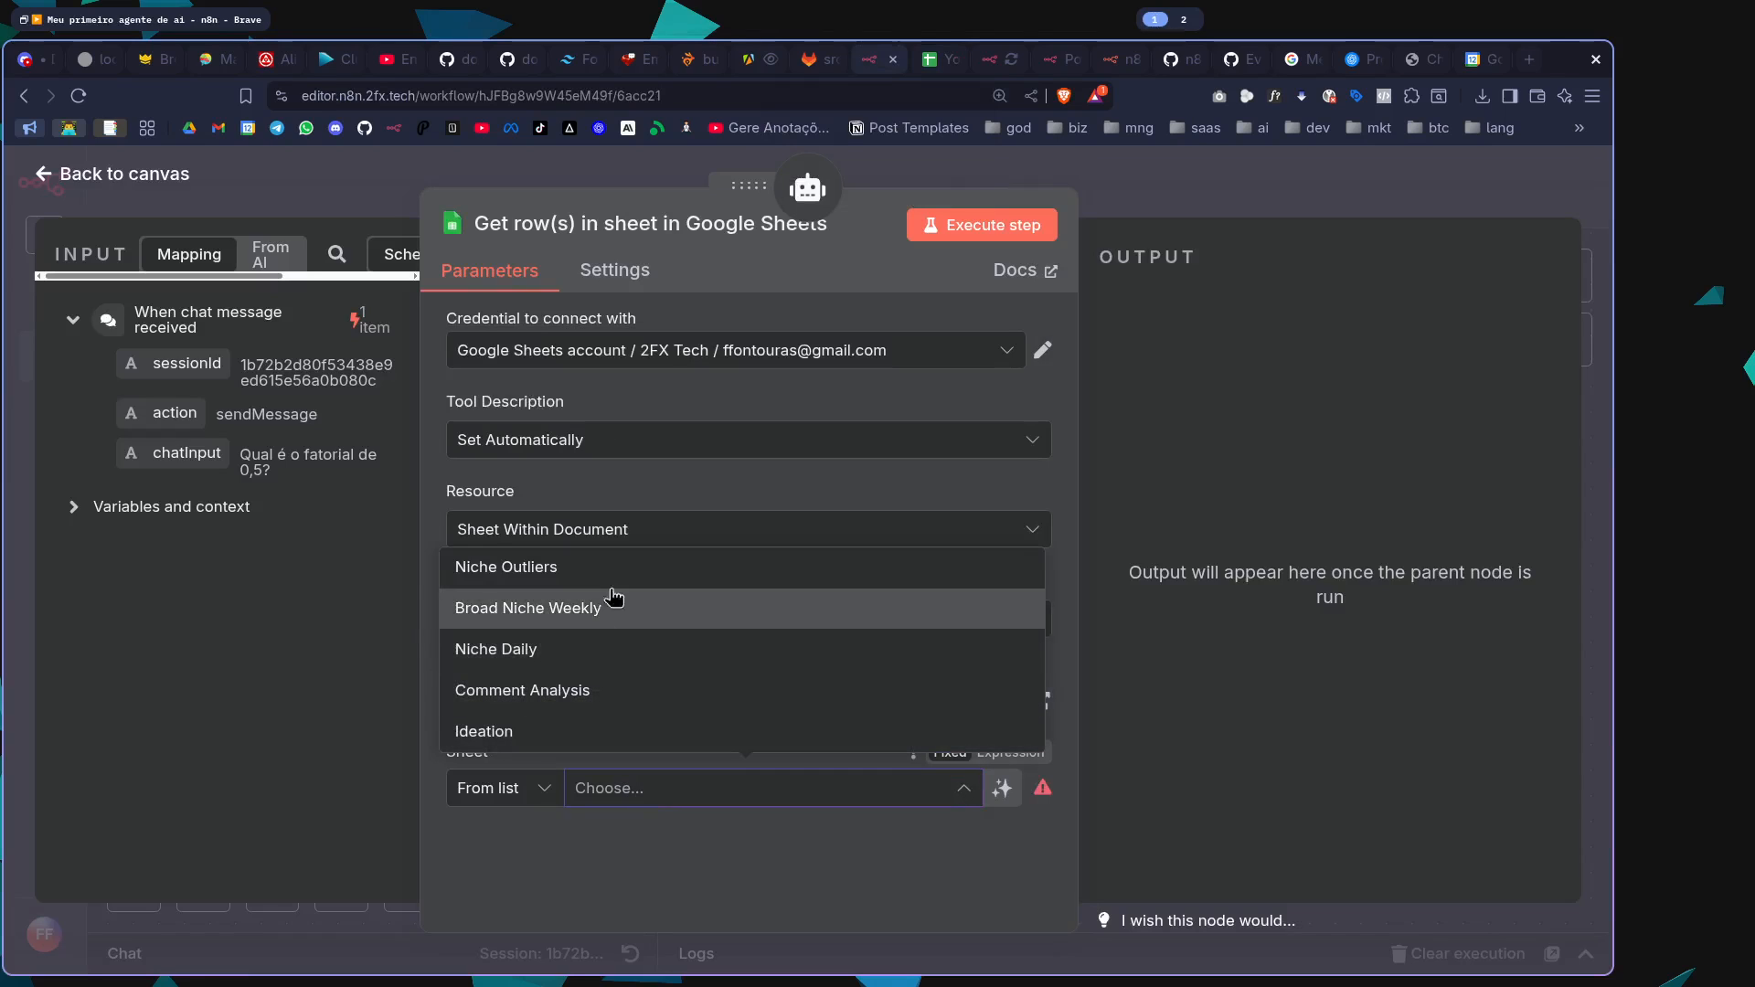
click(486, 567)
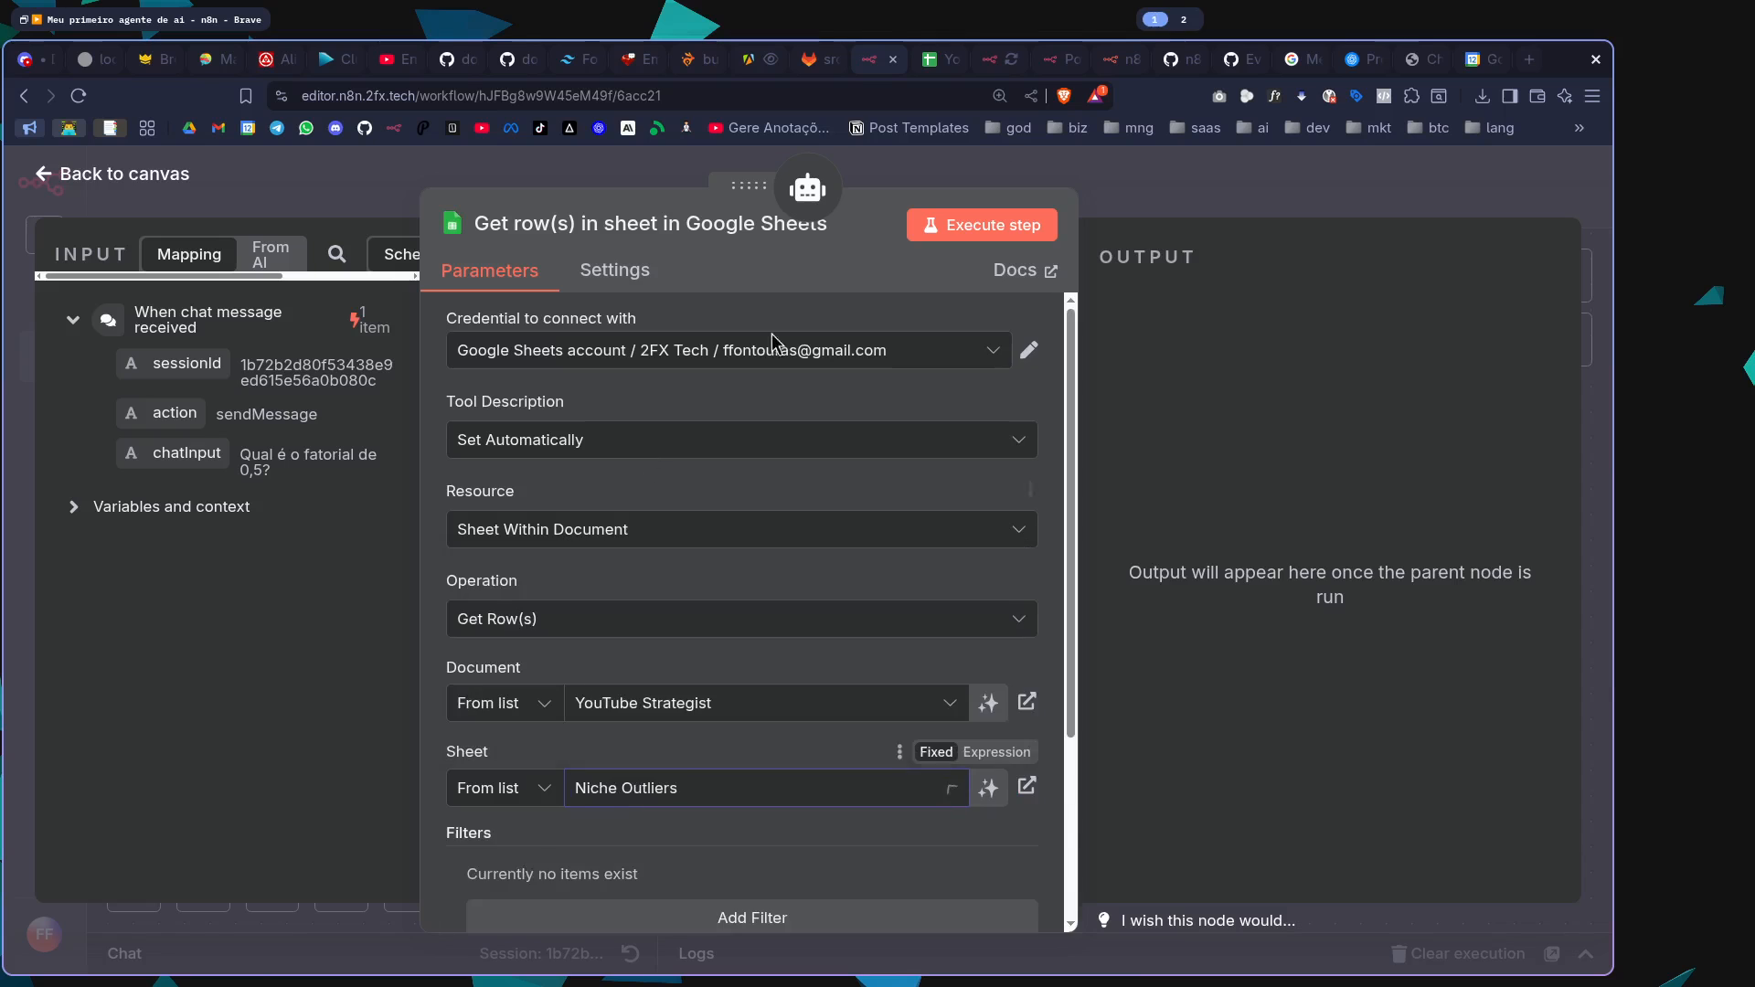
click(934, 60)
click(861, 59)
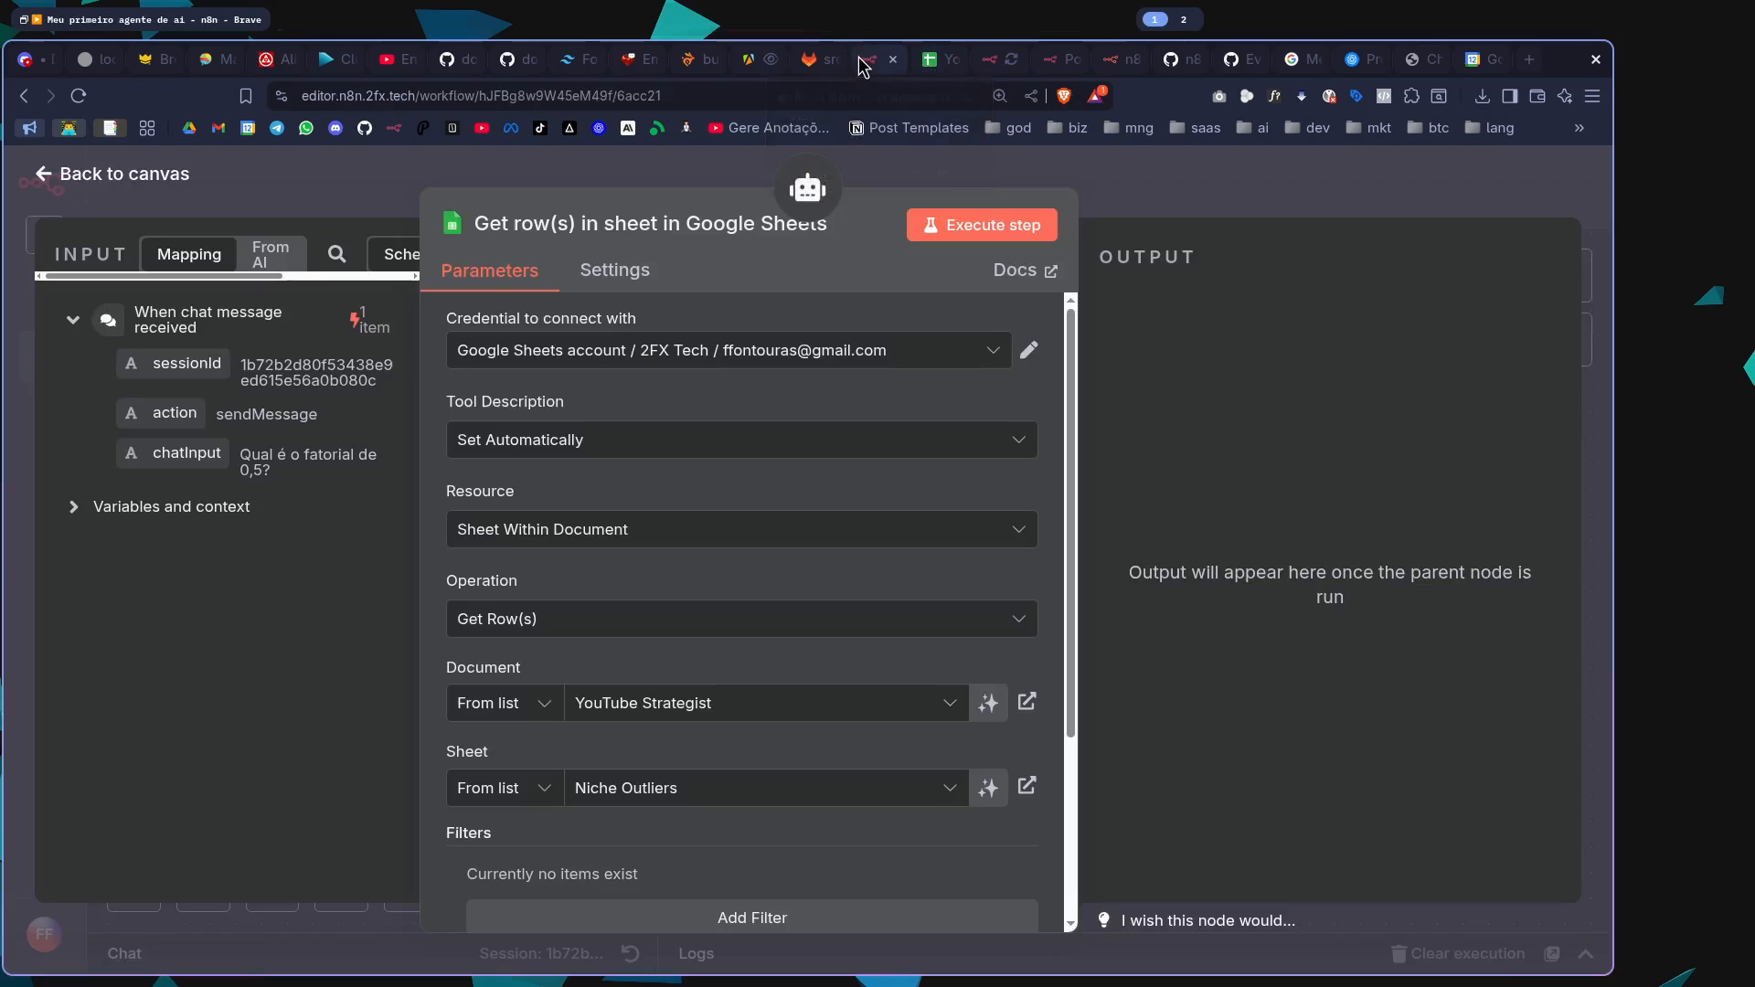
scroll(722, 804, down, 3)
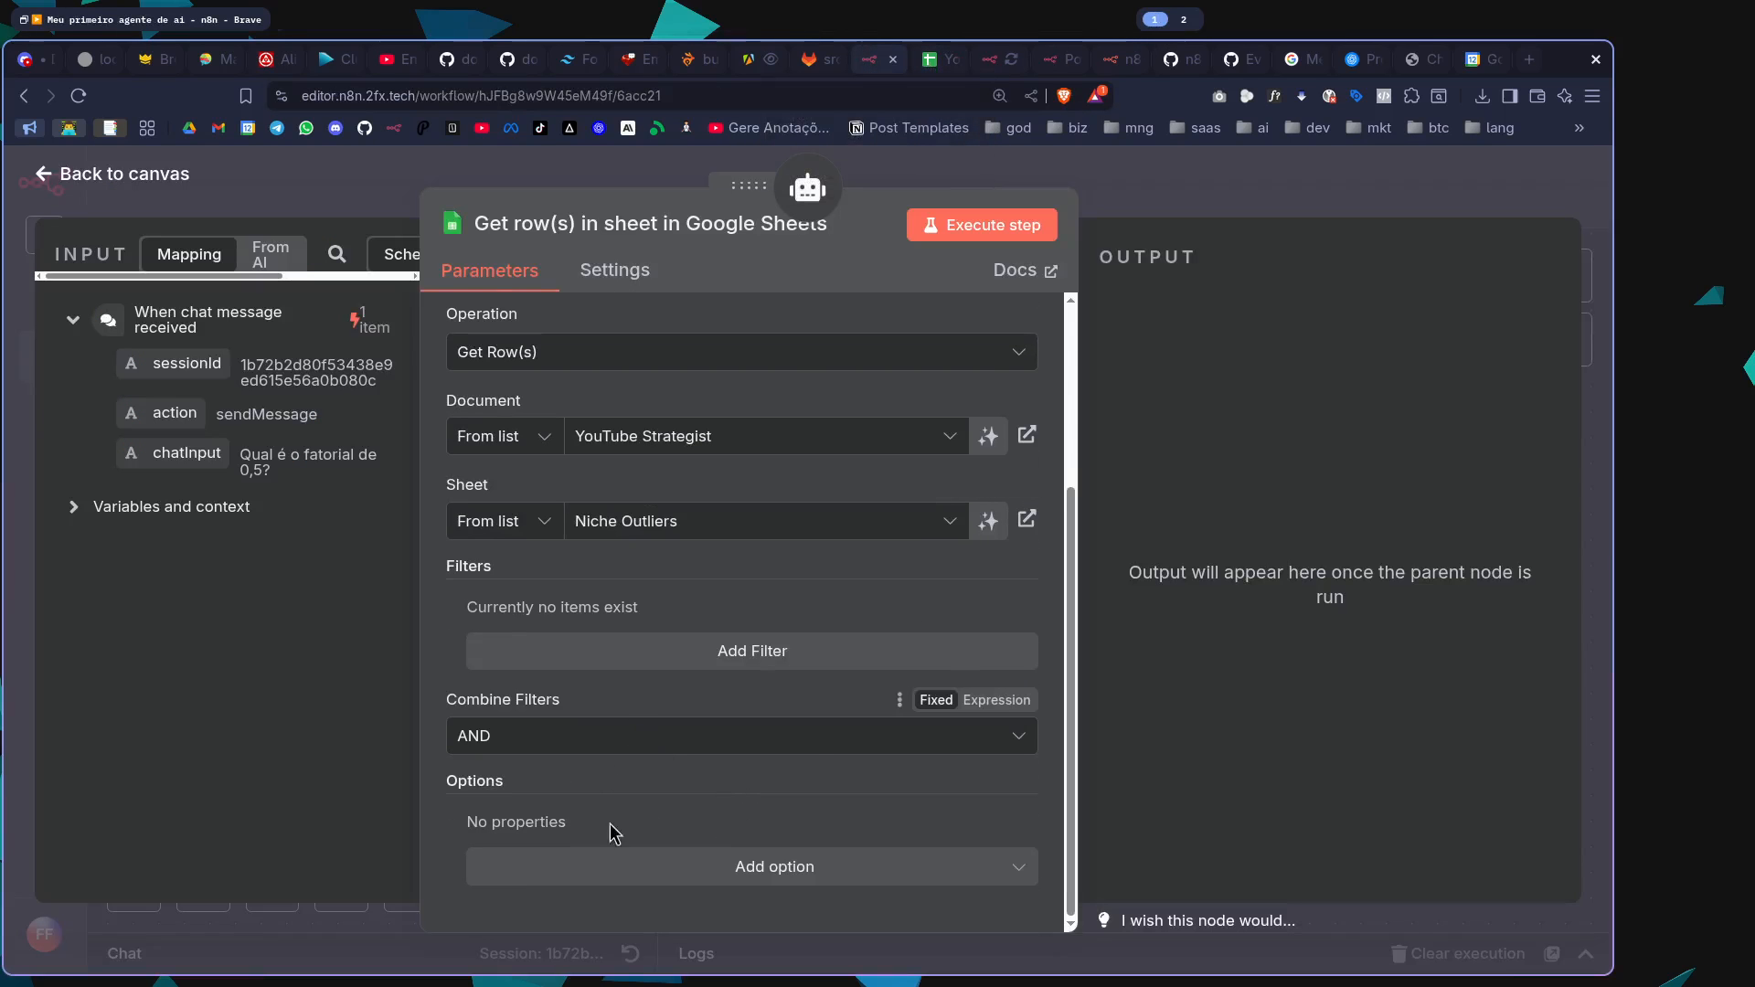
key(Escape)
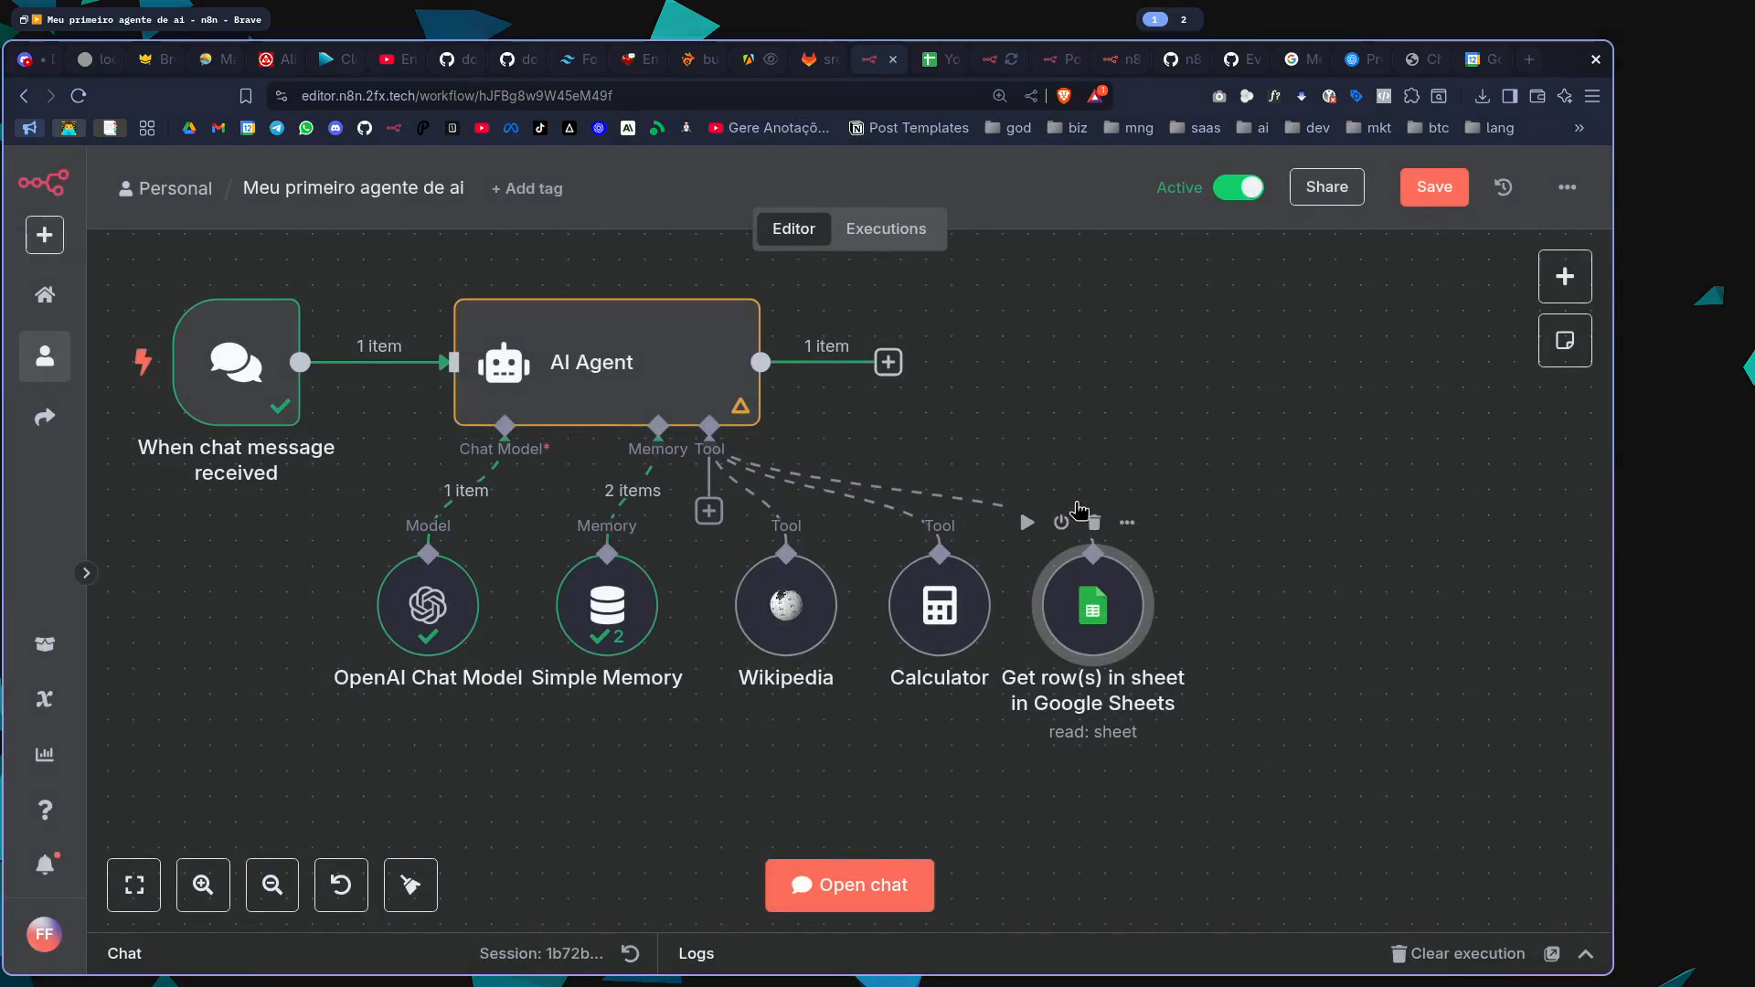
Set the agent's system message: "Você é um especialista de YouTube, e precisa traçar uma estratégia de conteúdo com base em outros experts e seus números, consulte fontes."
double_click(671, 346)
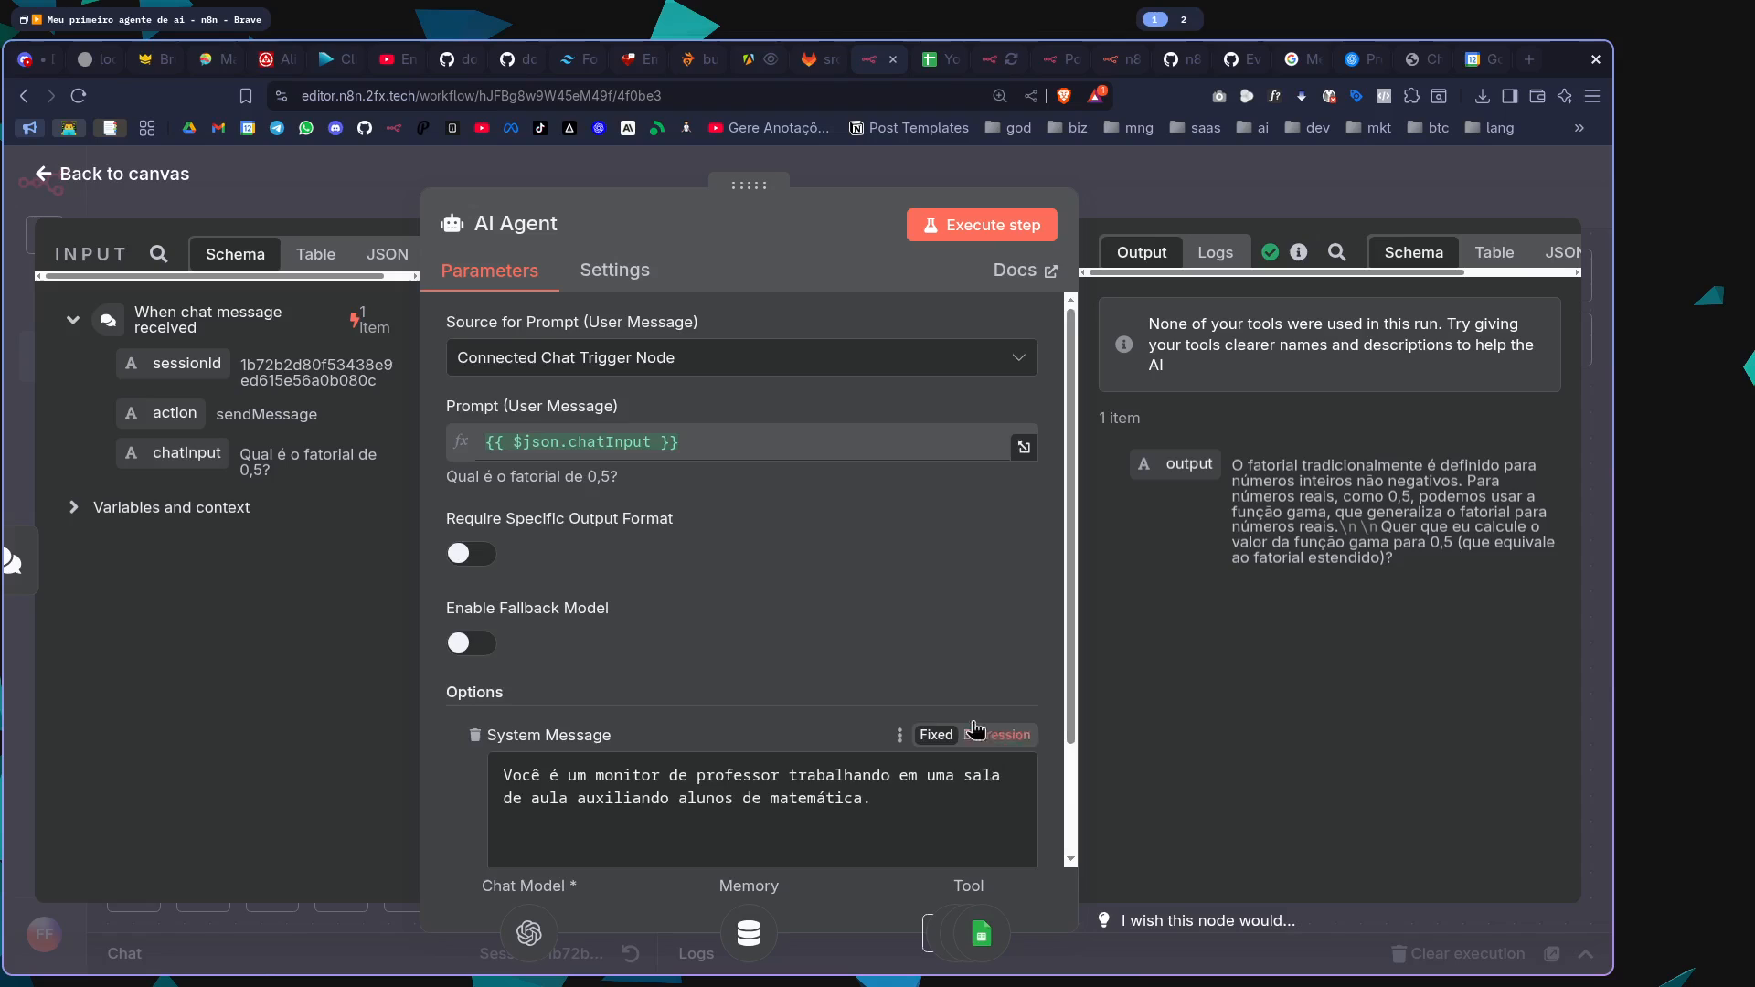
scroll(1006, 731, down, 2)
click(974, 659)
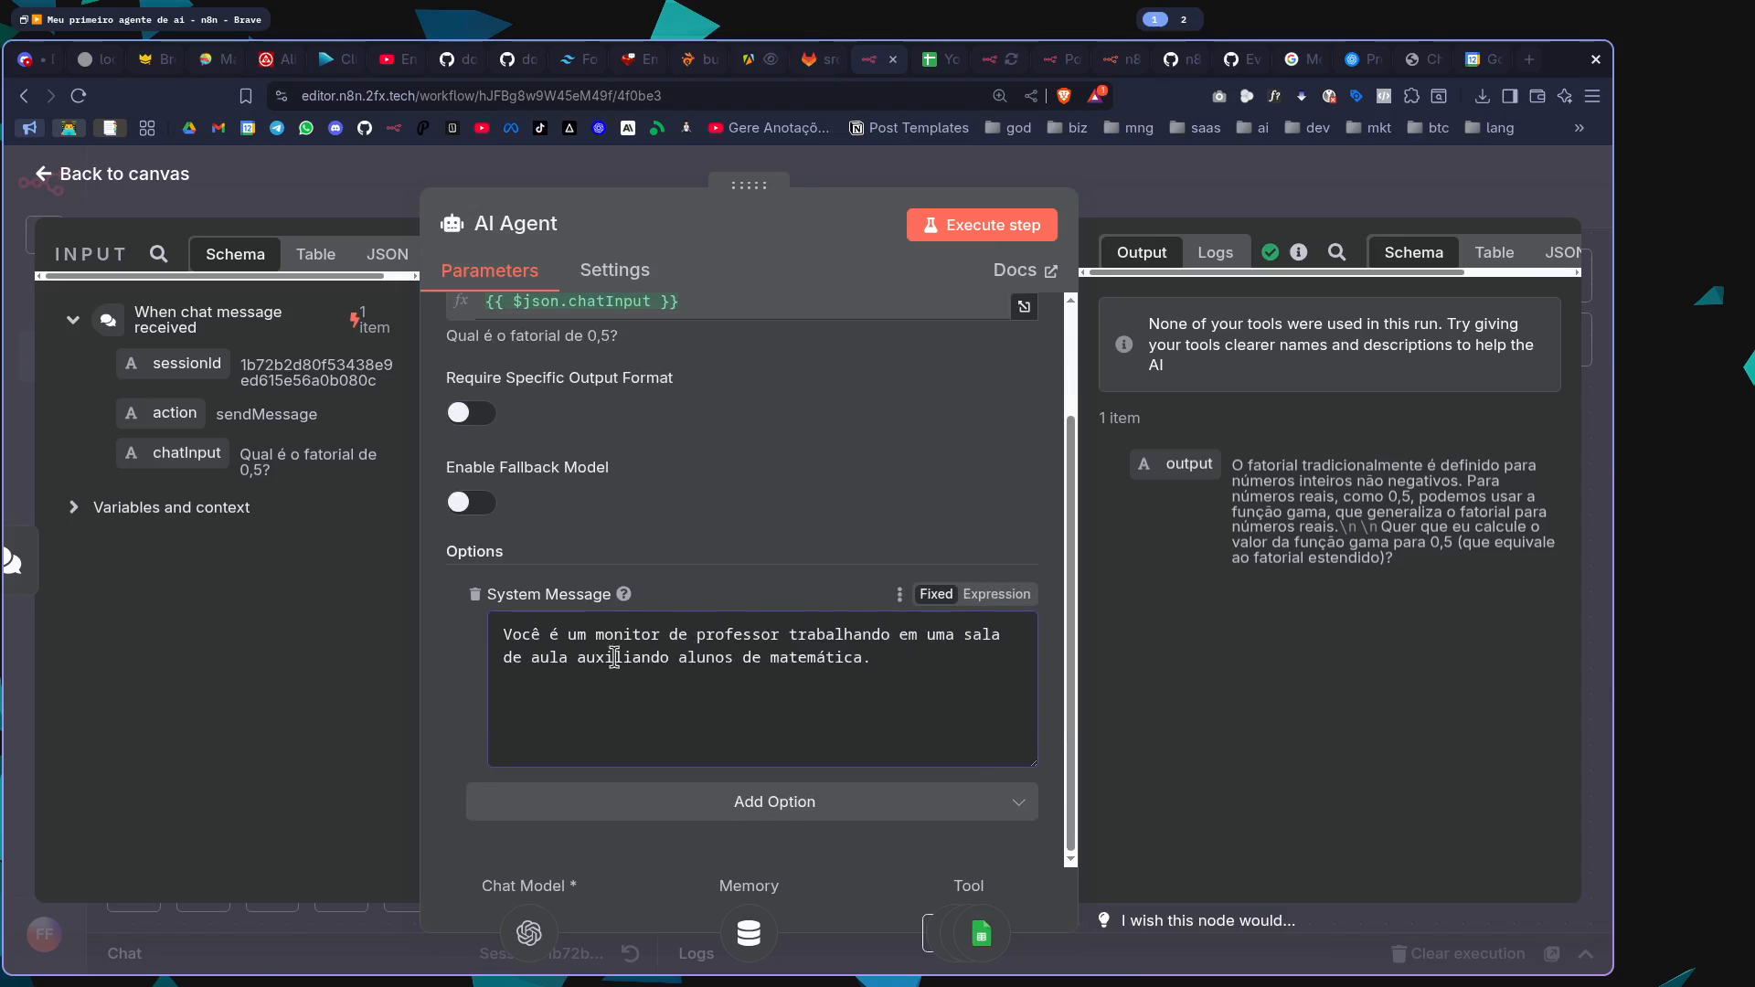
key(ctrl+a)
text(Voc)
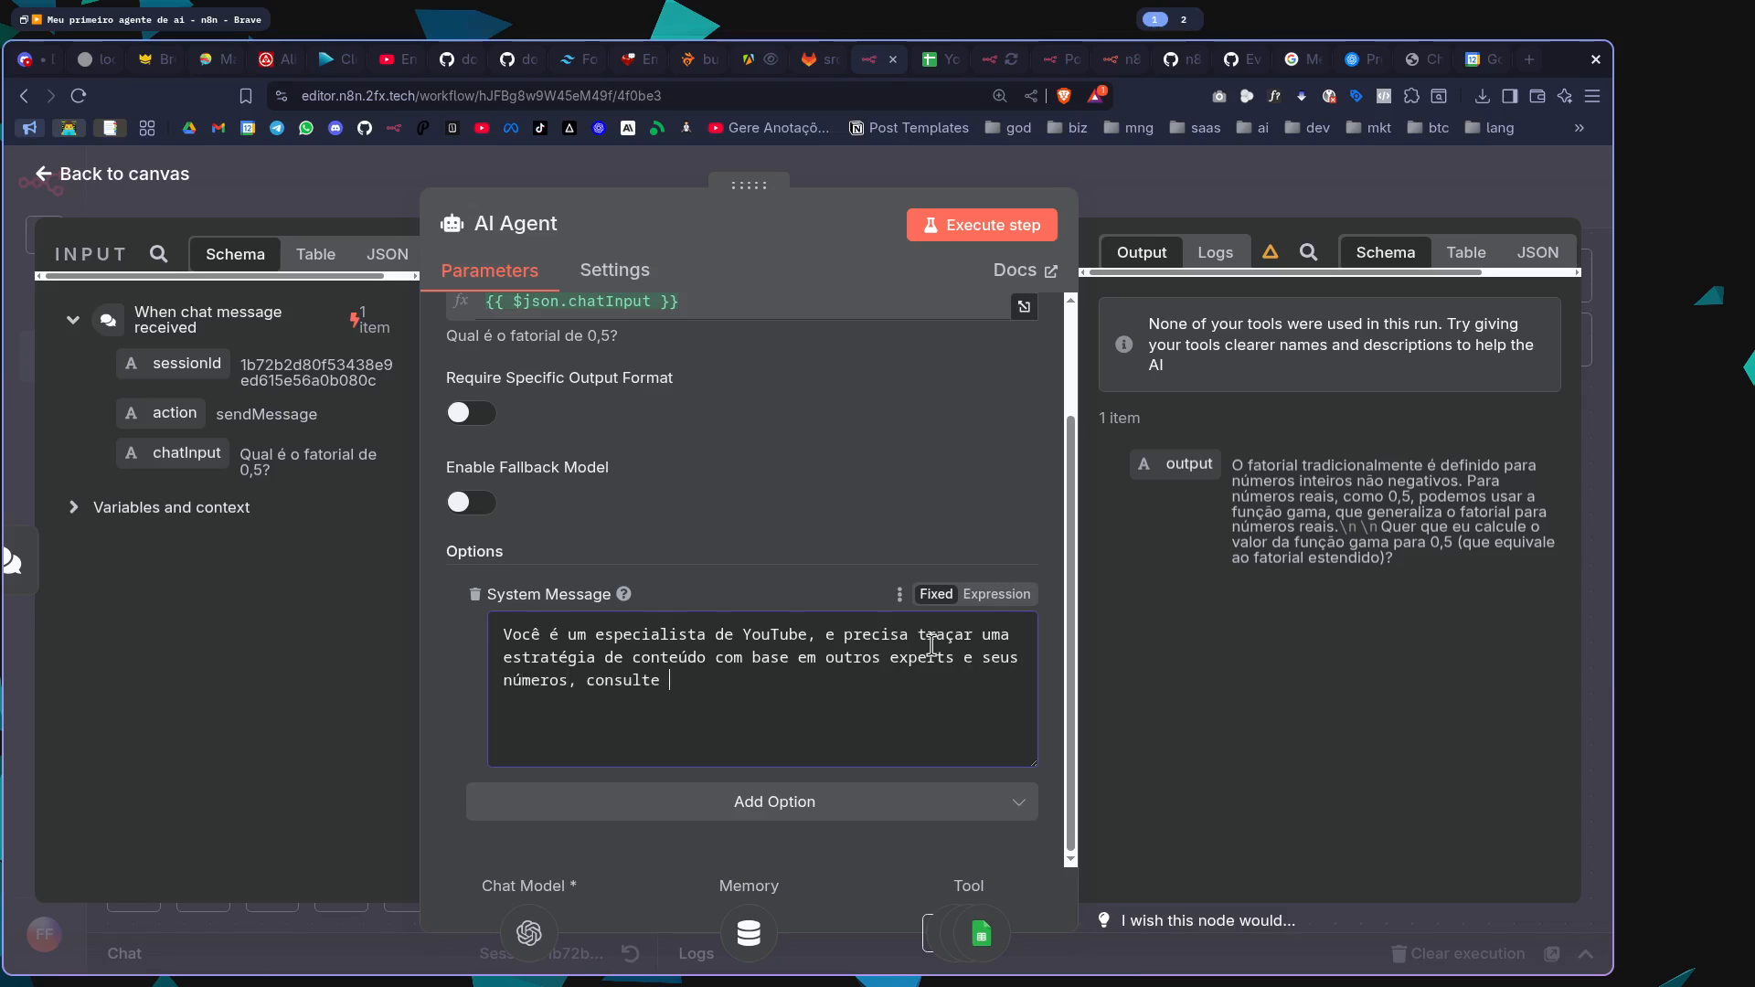
key(Escape)
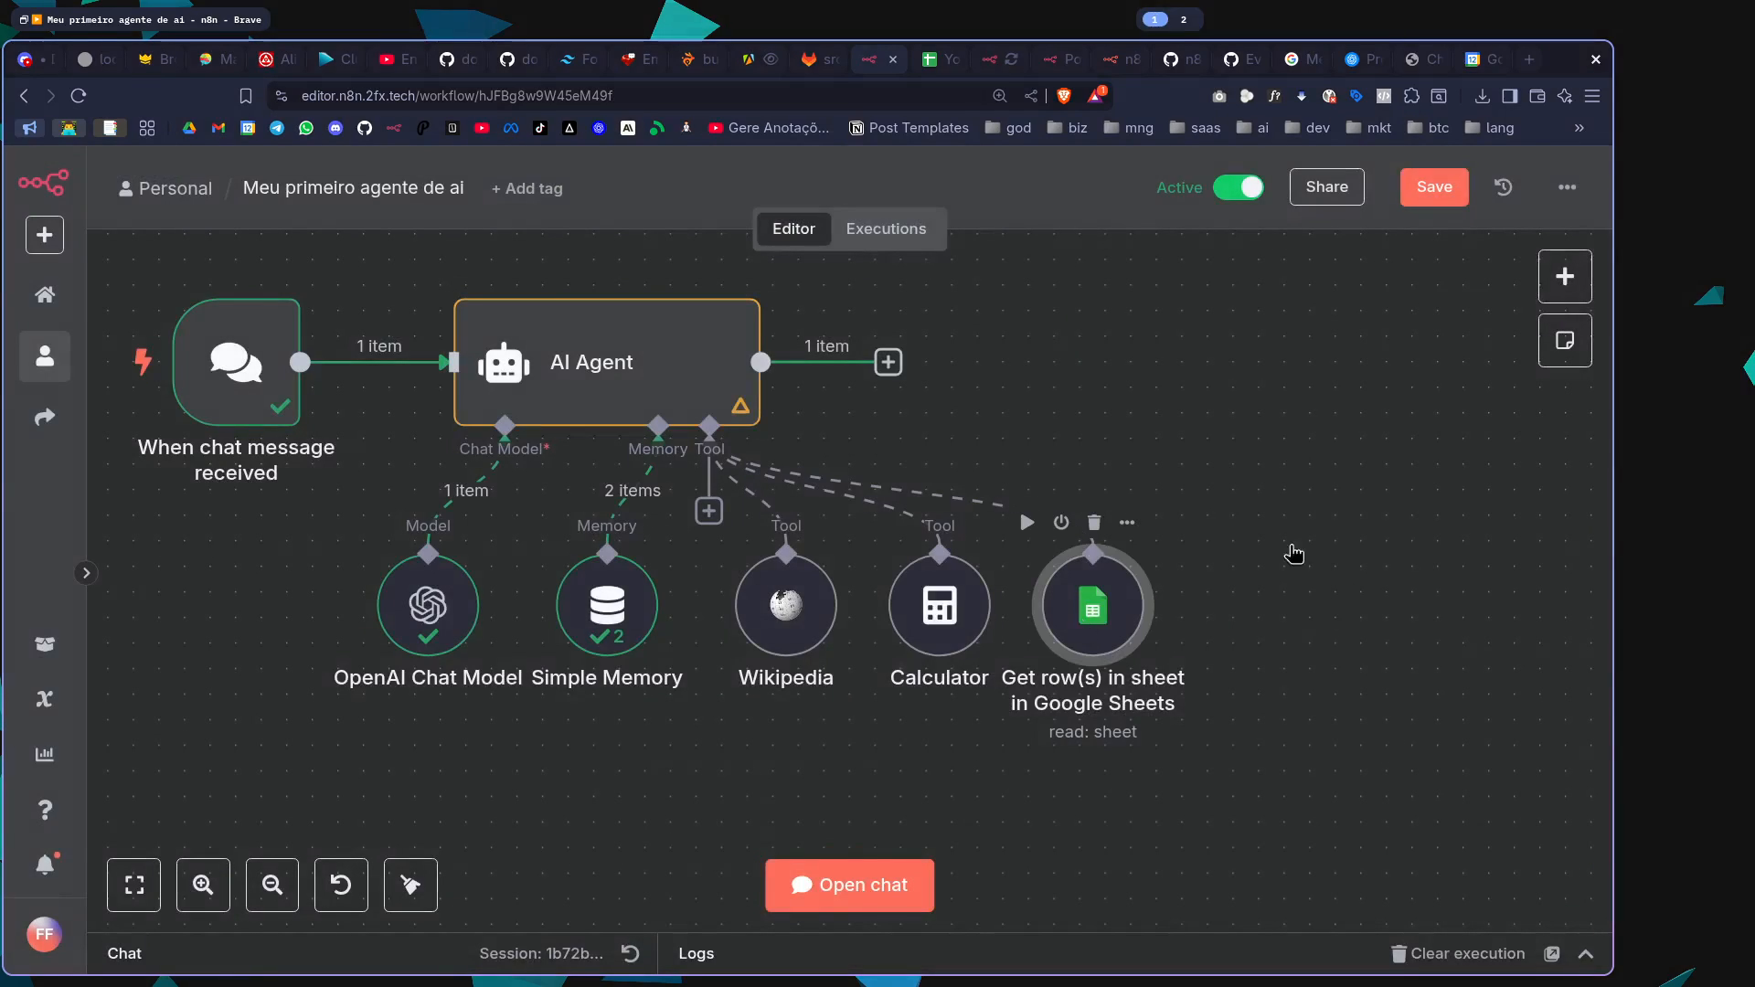
Set the Google Sheets tool's description manually to "Planilha com os dados de experts mapeados no YouTube." and save the workflow
double_click(1092, 605)
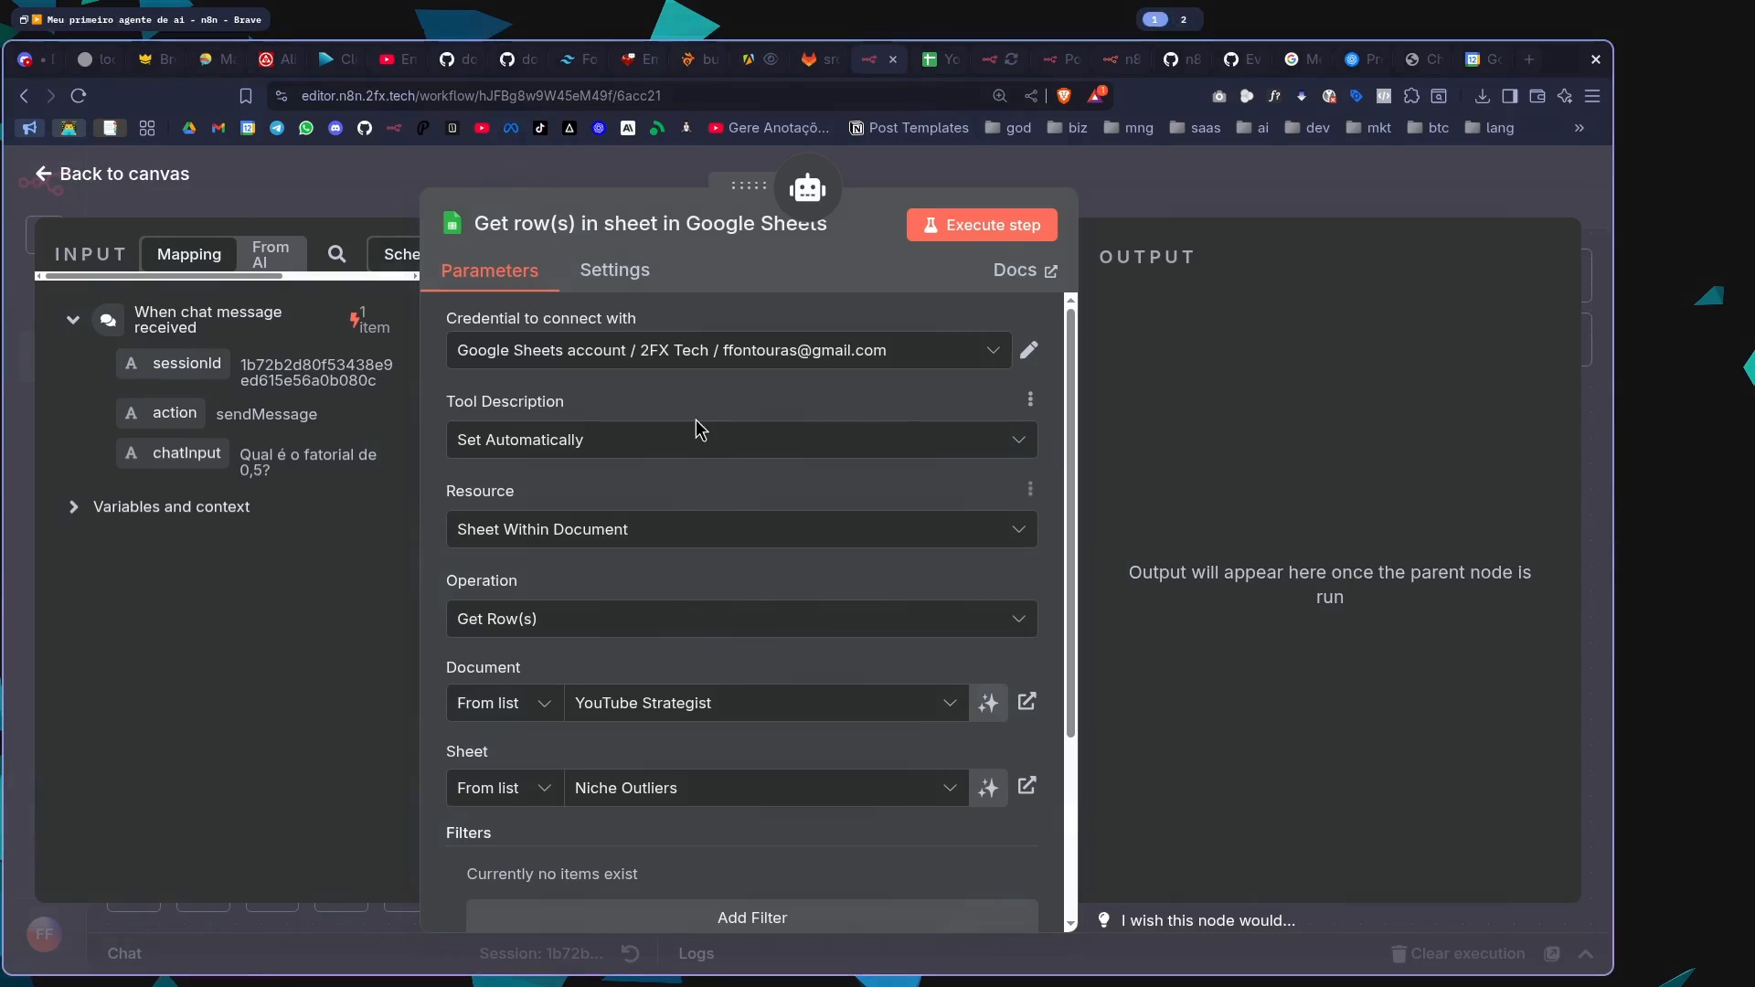
click(570, 444)
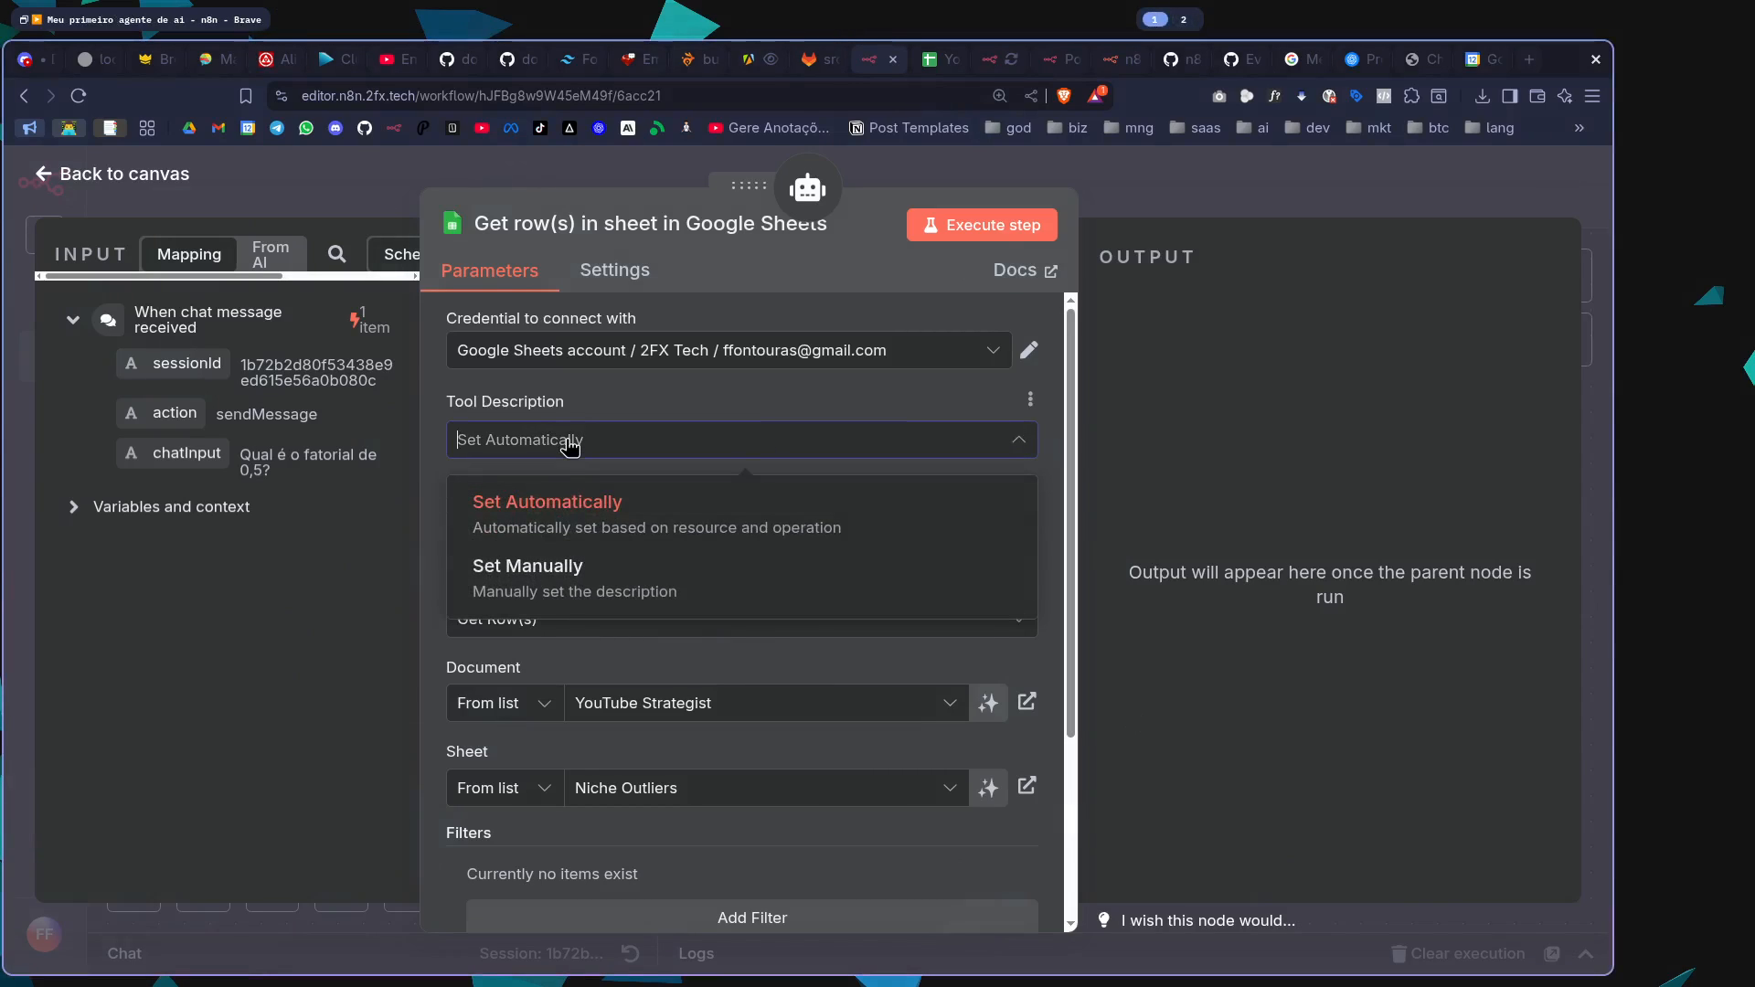
click(567, 585)
click(585, 535)
drag(800, 546, 395, 539)
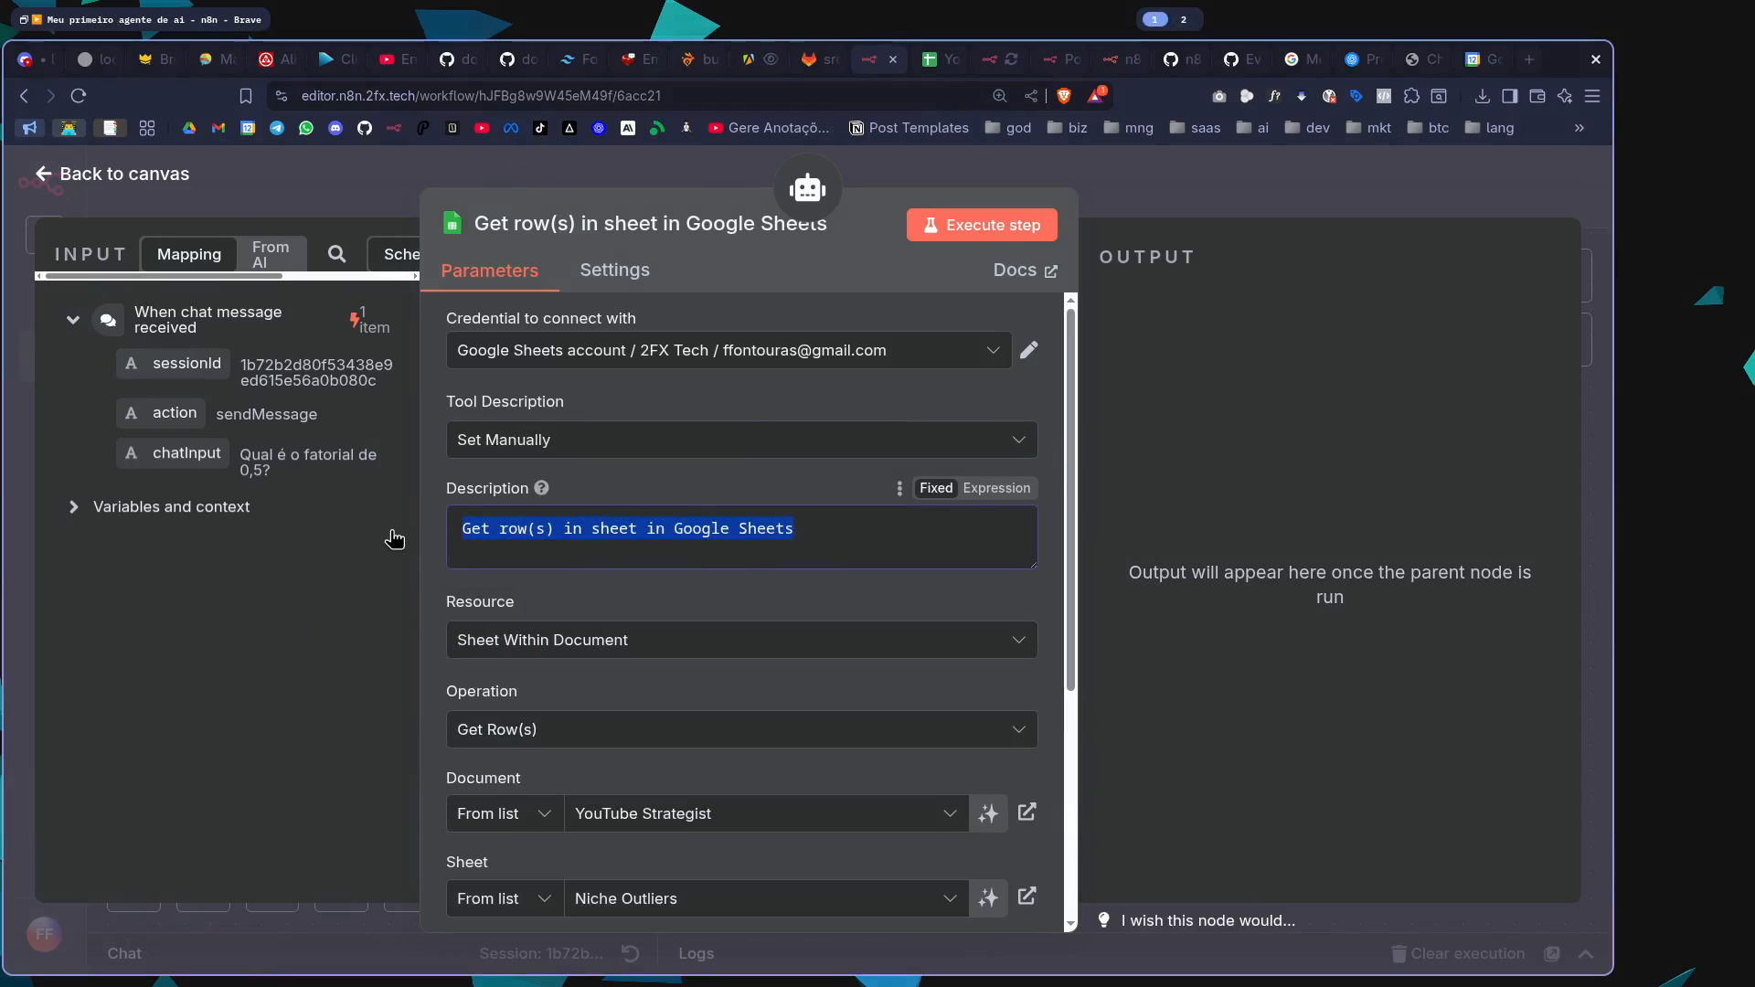
text(Isso)
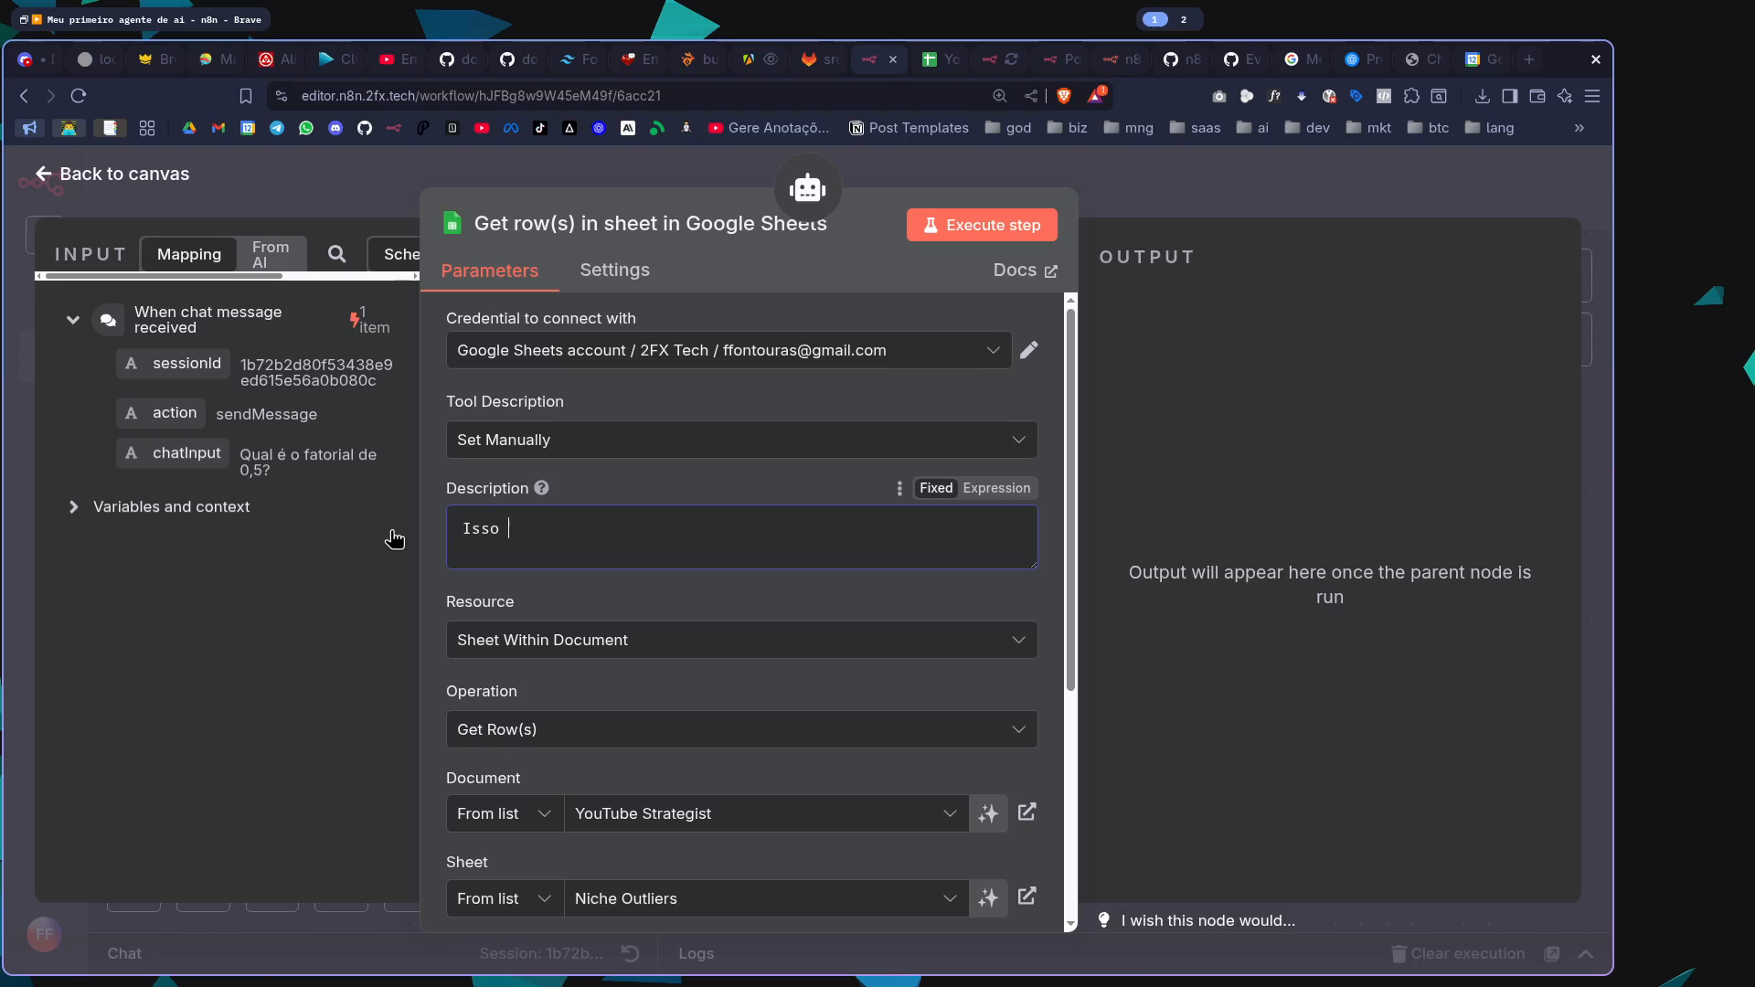
key(ctrl+z)
text(pl)
key(ctrl+a)
text(P{la)
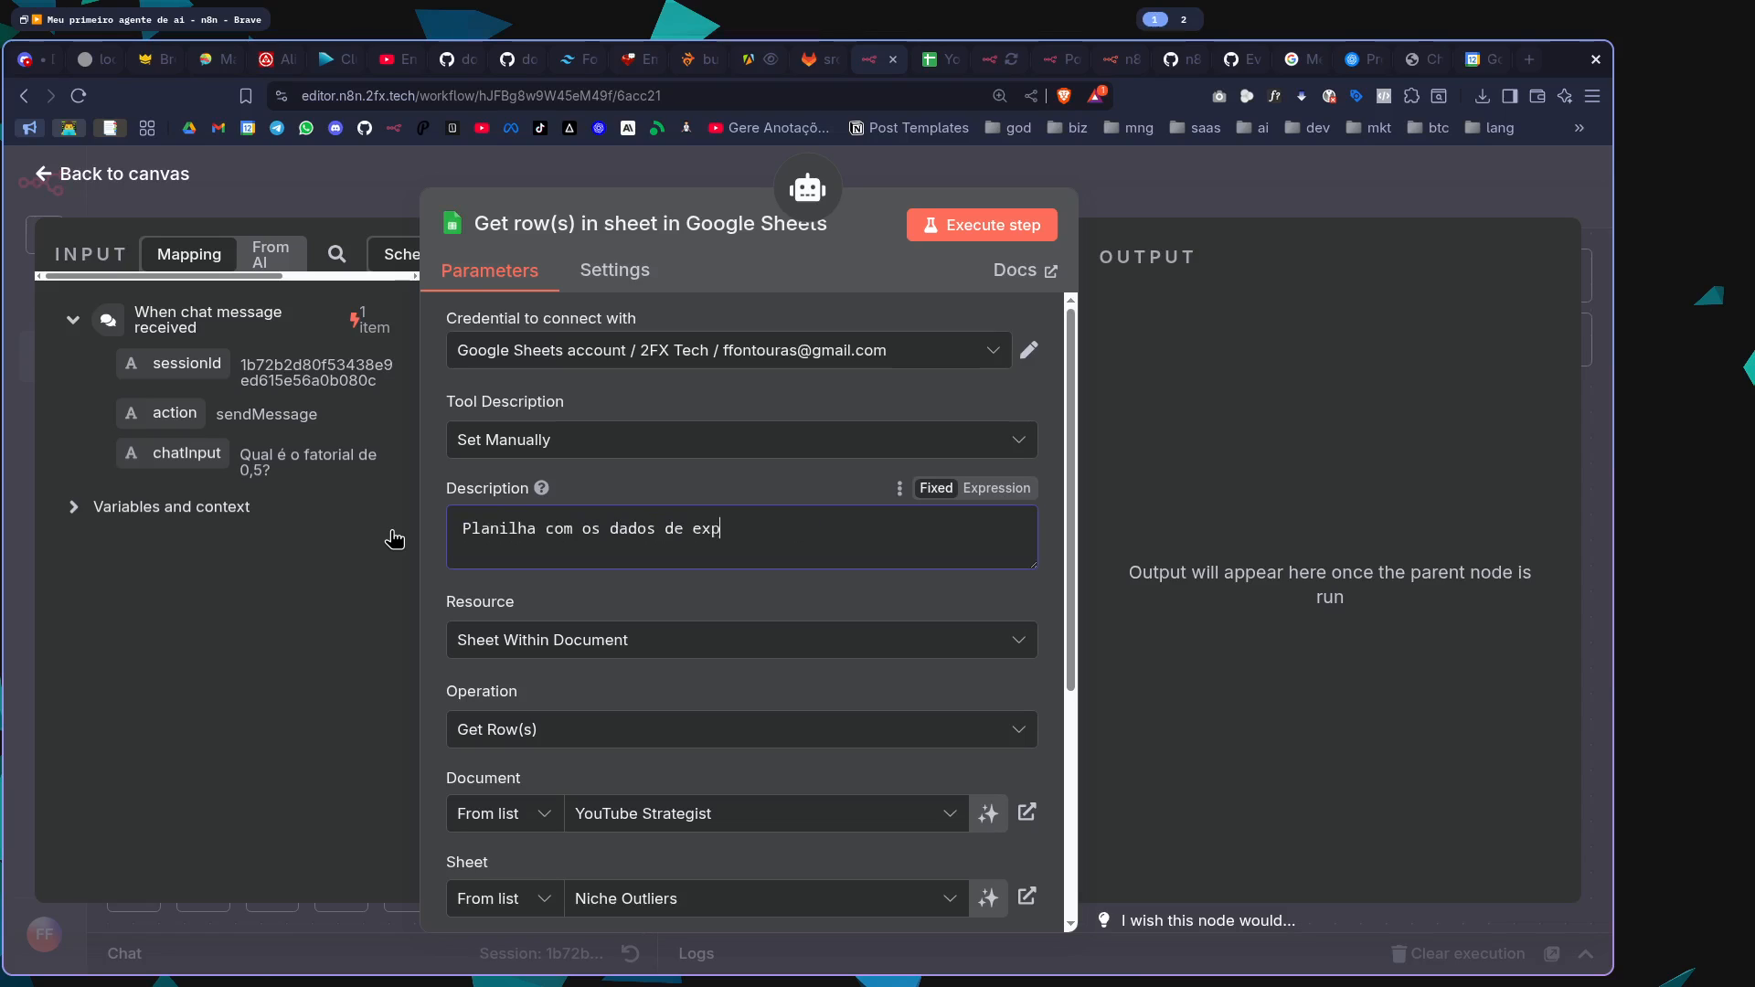
text(dos no YouTube.)
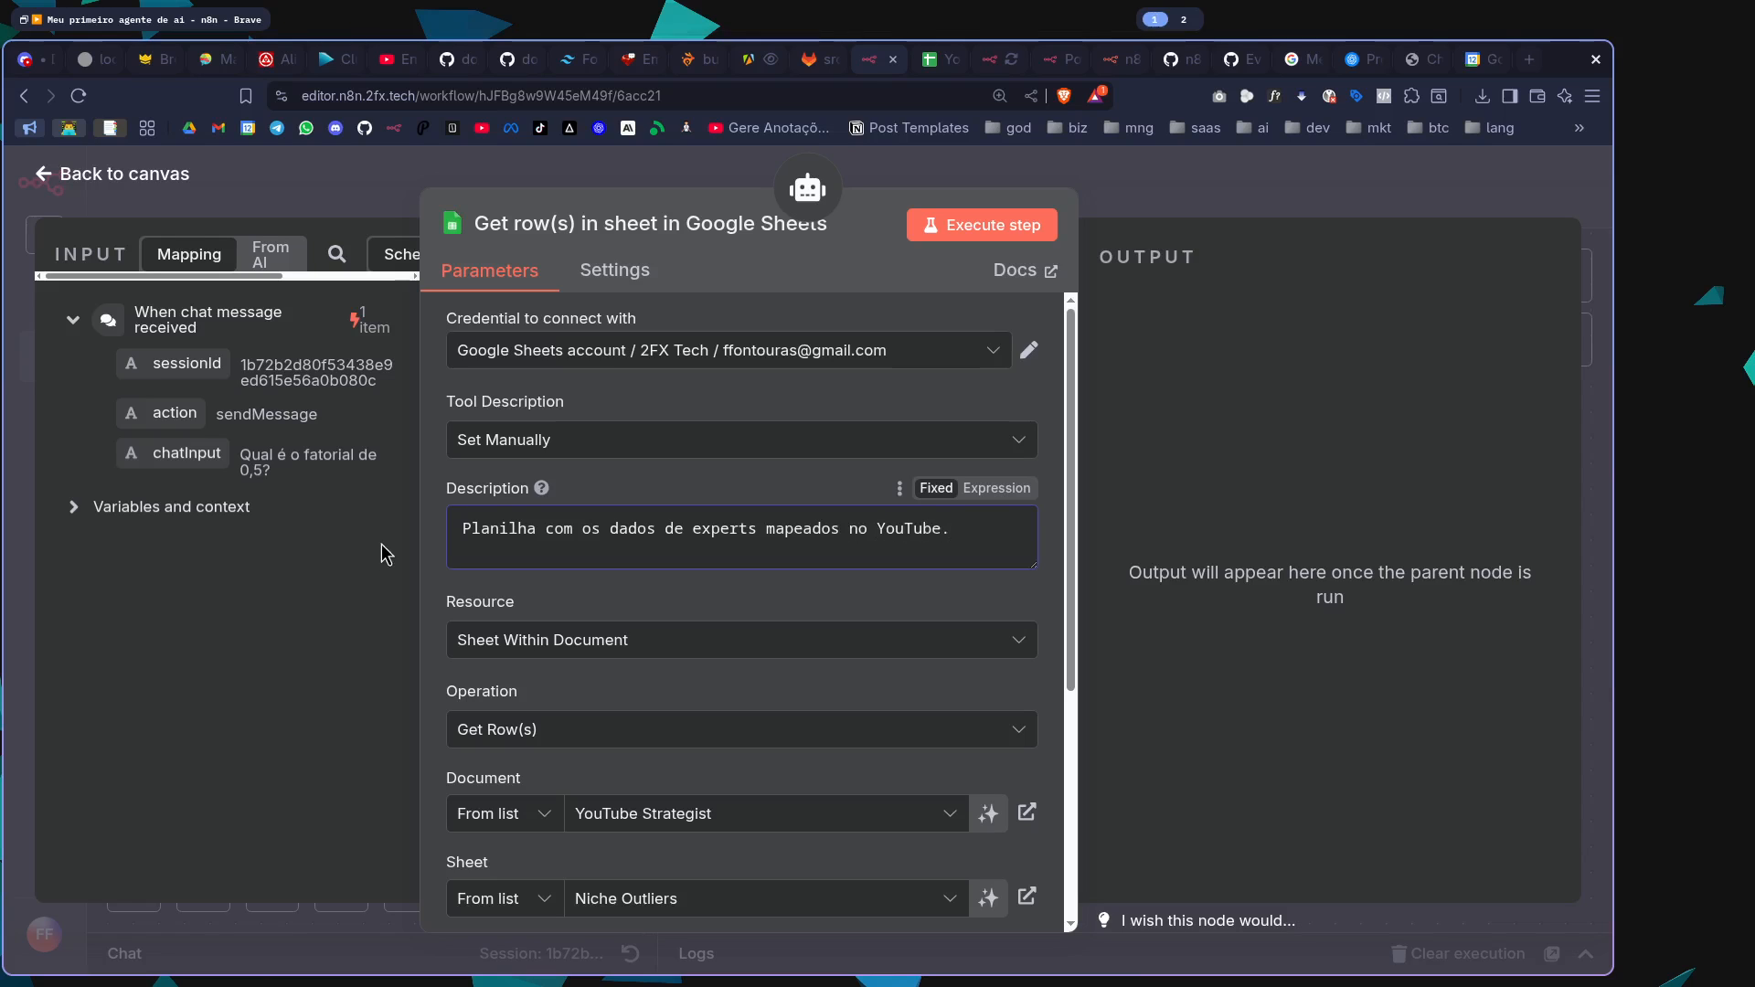
scroll(725, 548, down, 2)
click(1205, 199)
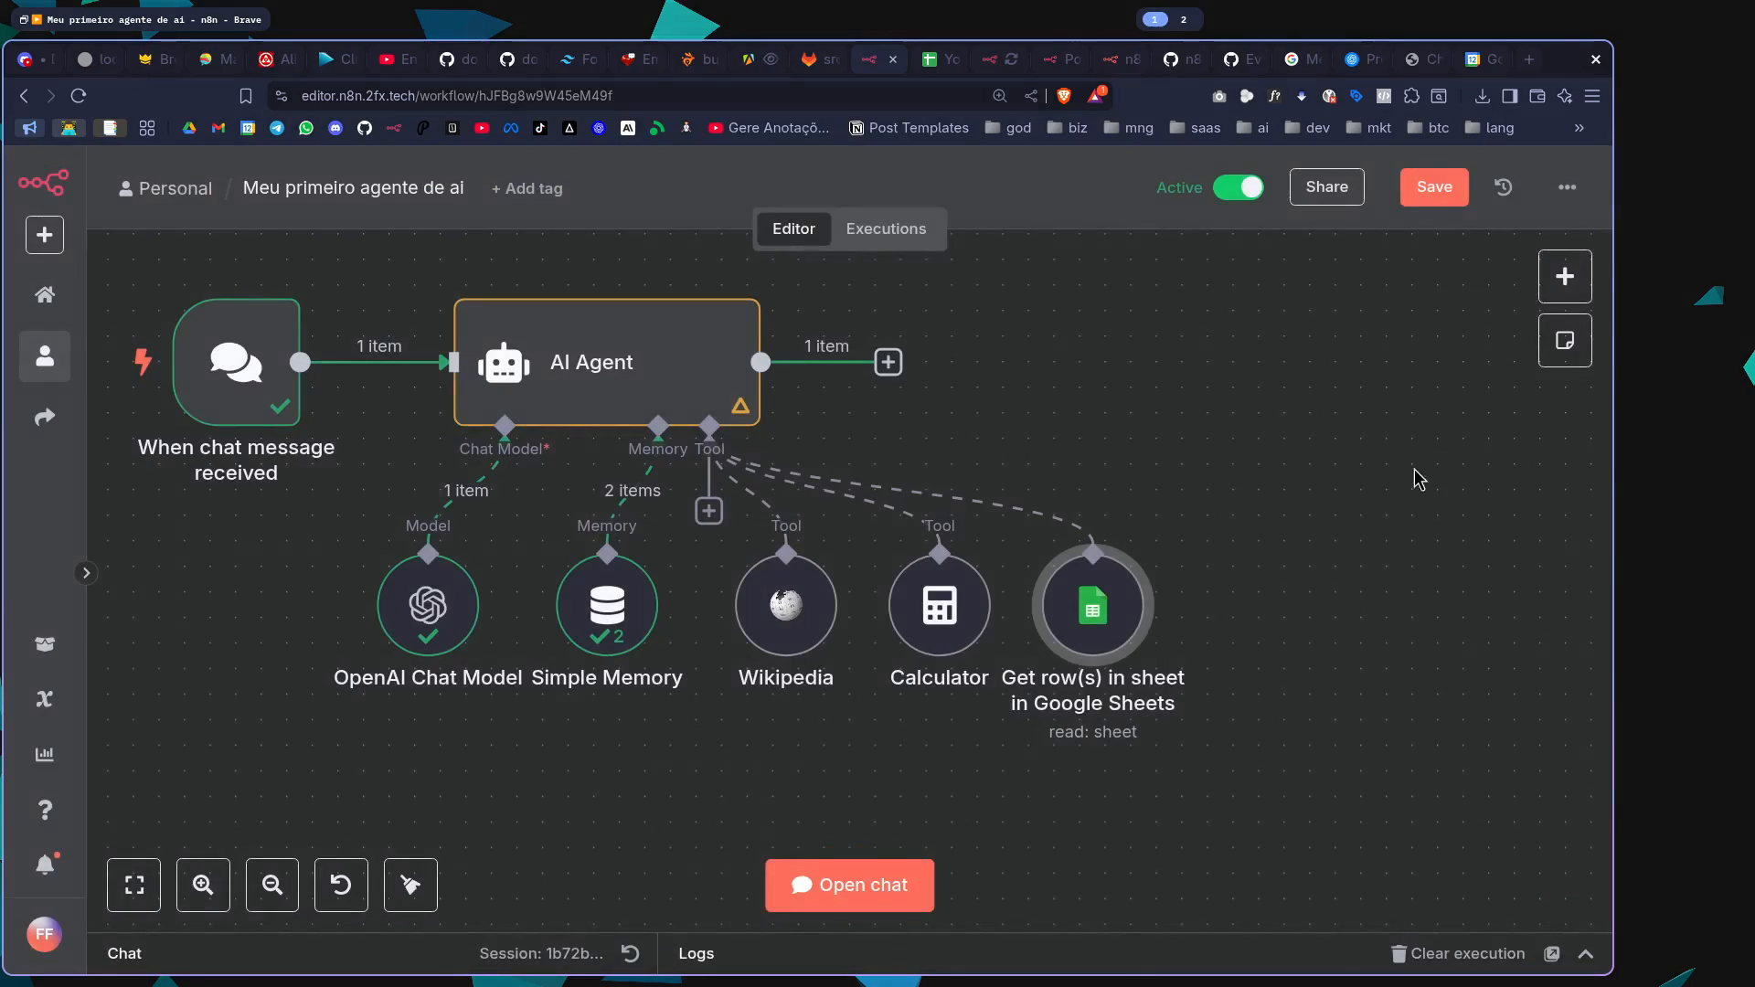
key(ctrl+s)
Open the workflow chat, start a new chat session and shrink the chat area to show more of the canvas
click(869, 891)
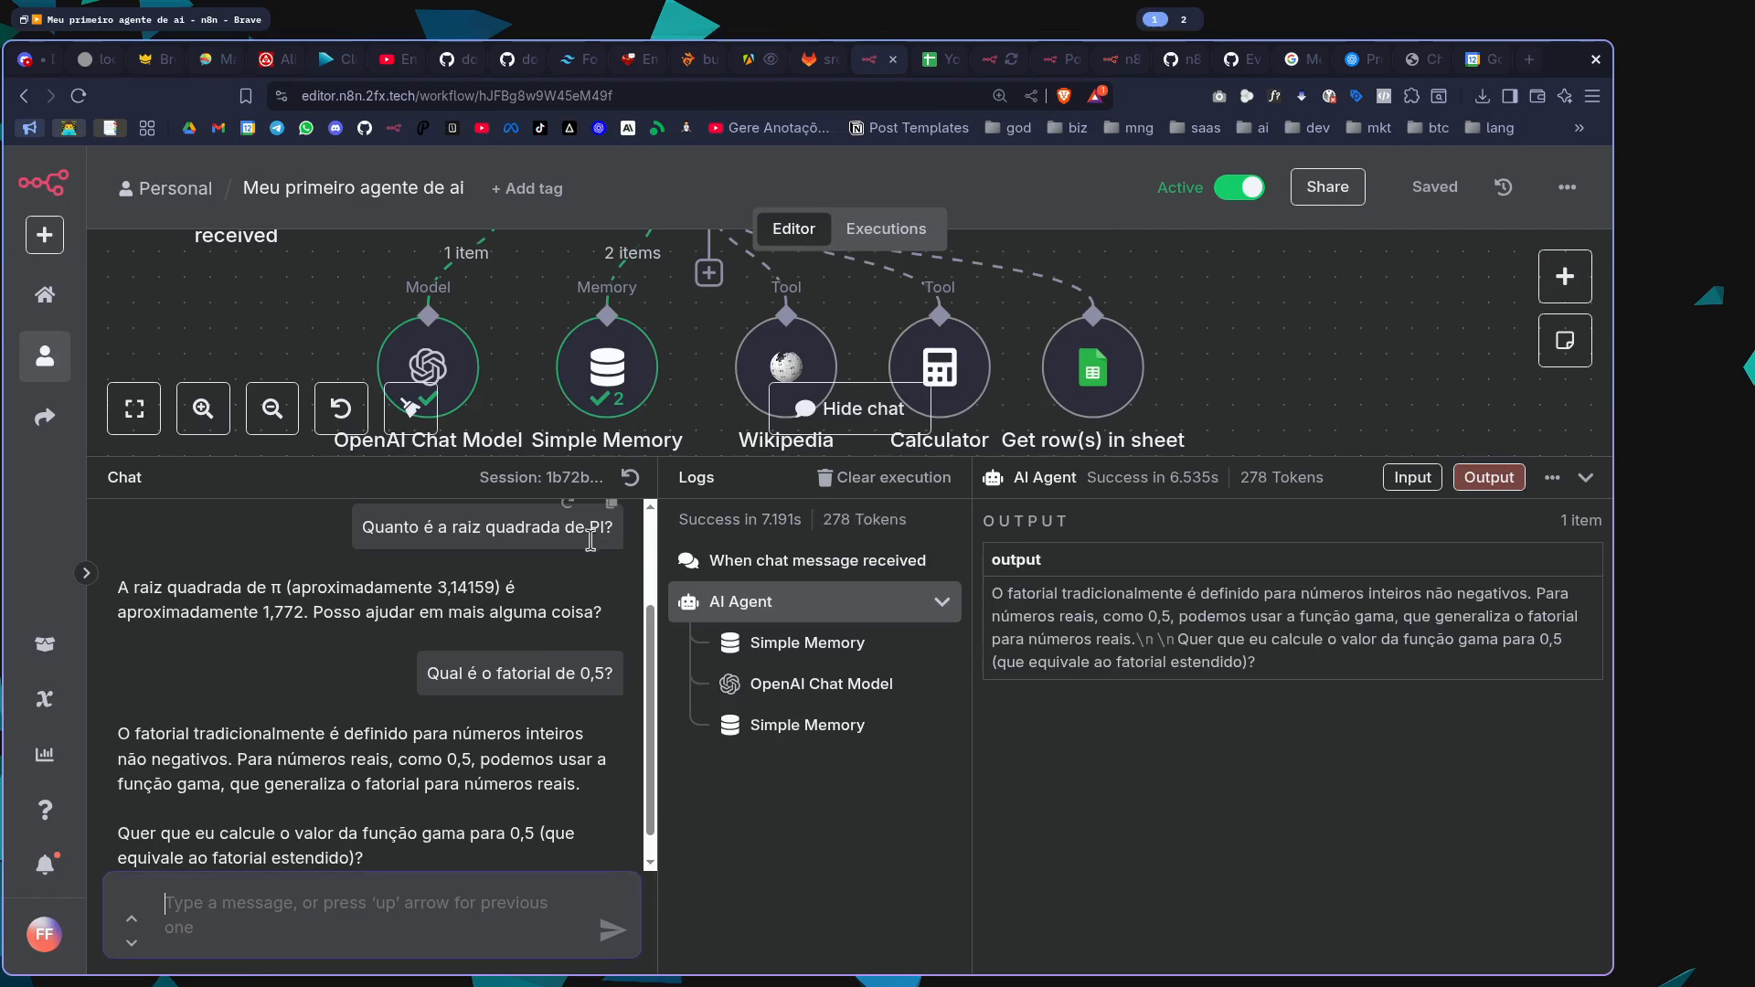
click(630, 365)
drag(710, 458, 709, 540)
click(332, 921)
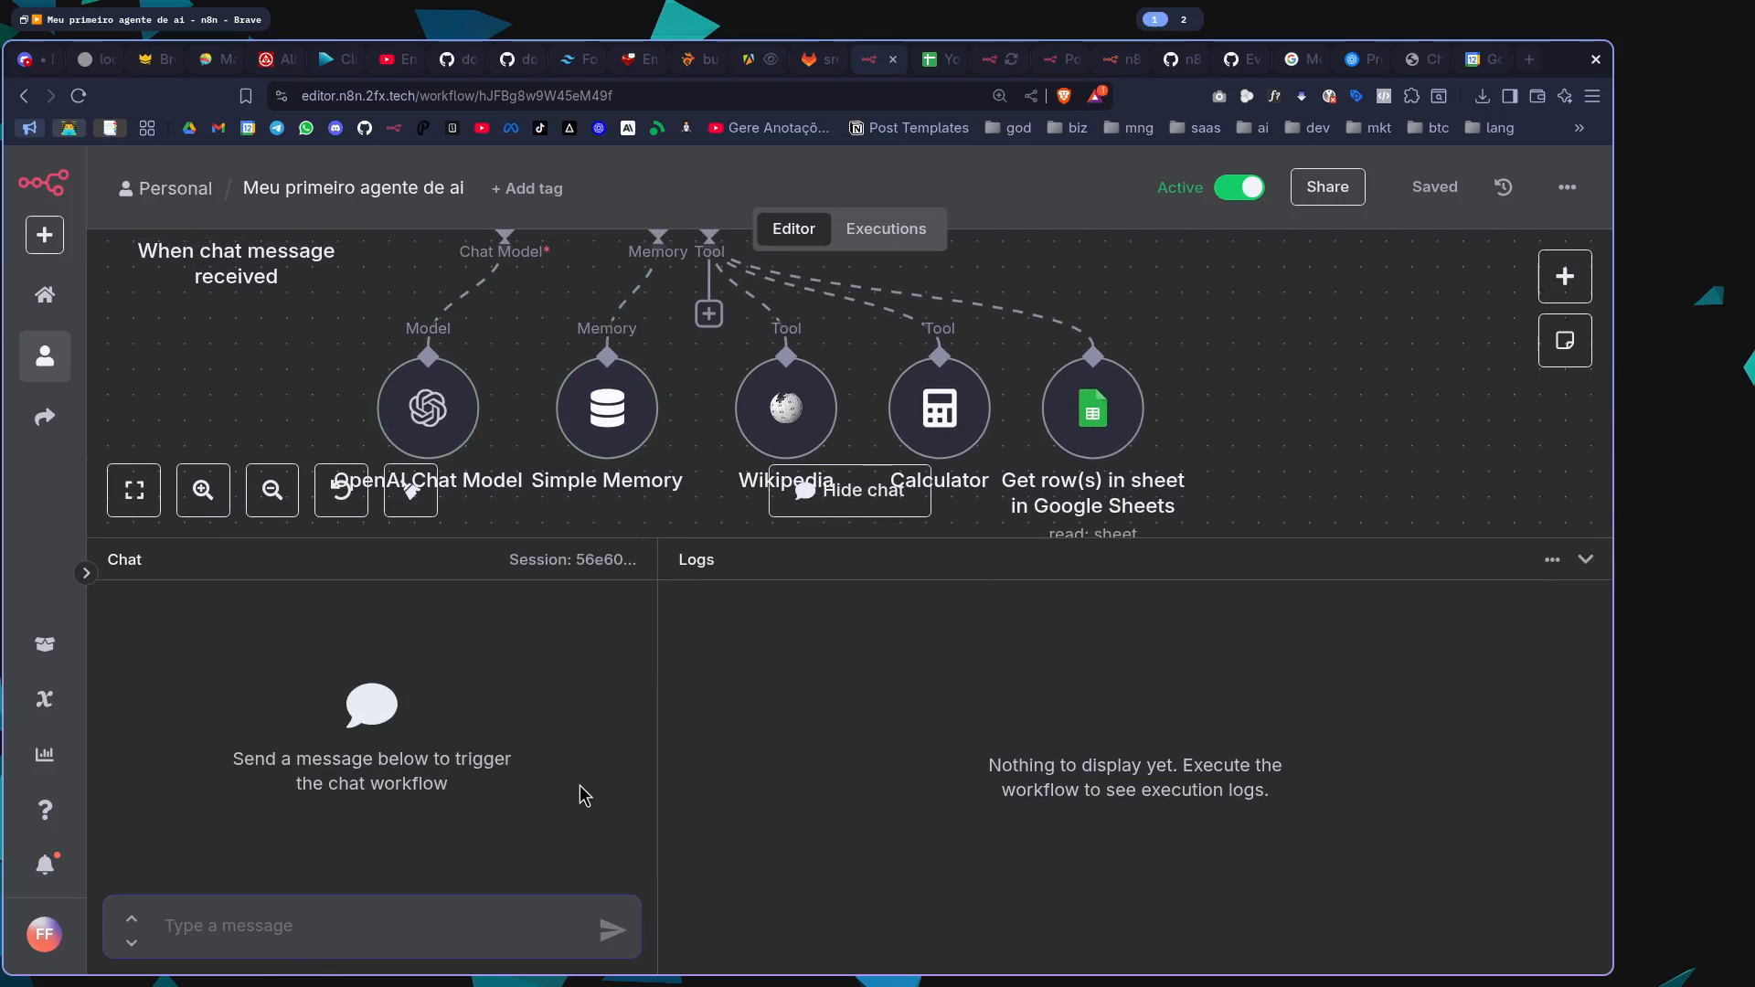
Rename the Google Sheets tool node as "Youtube Experts" and save the workflow
double_click(1093, 420)
click(772, 227)
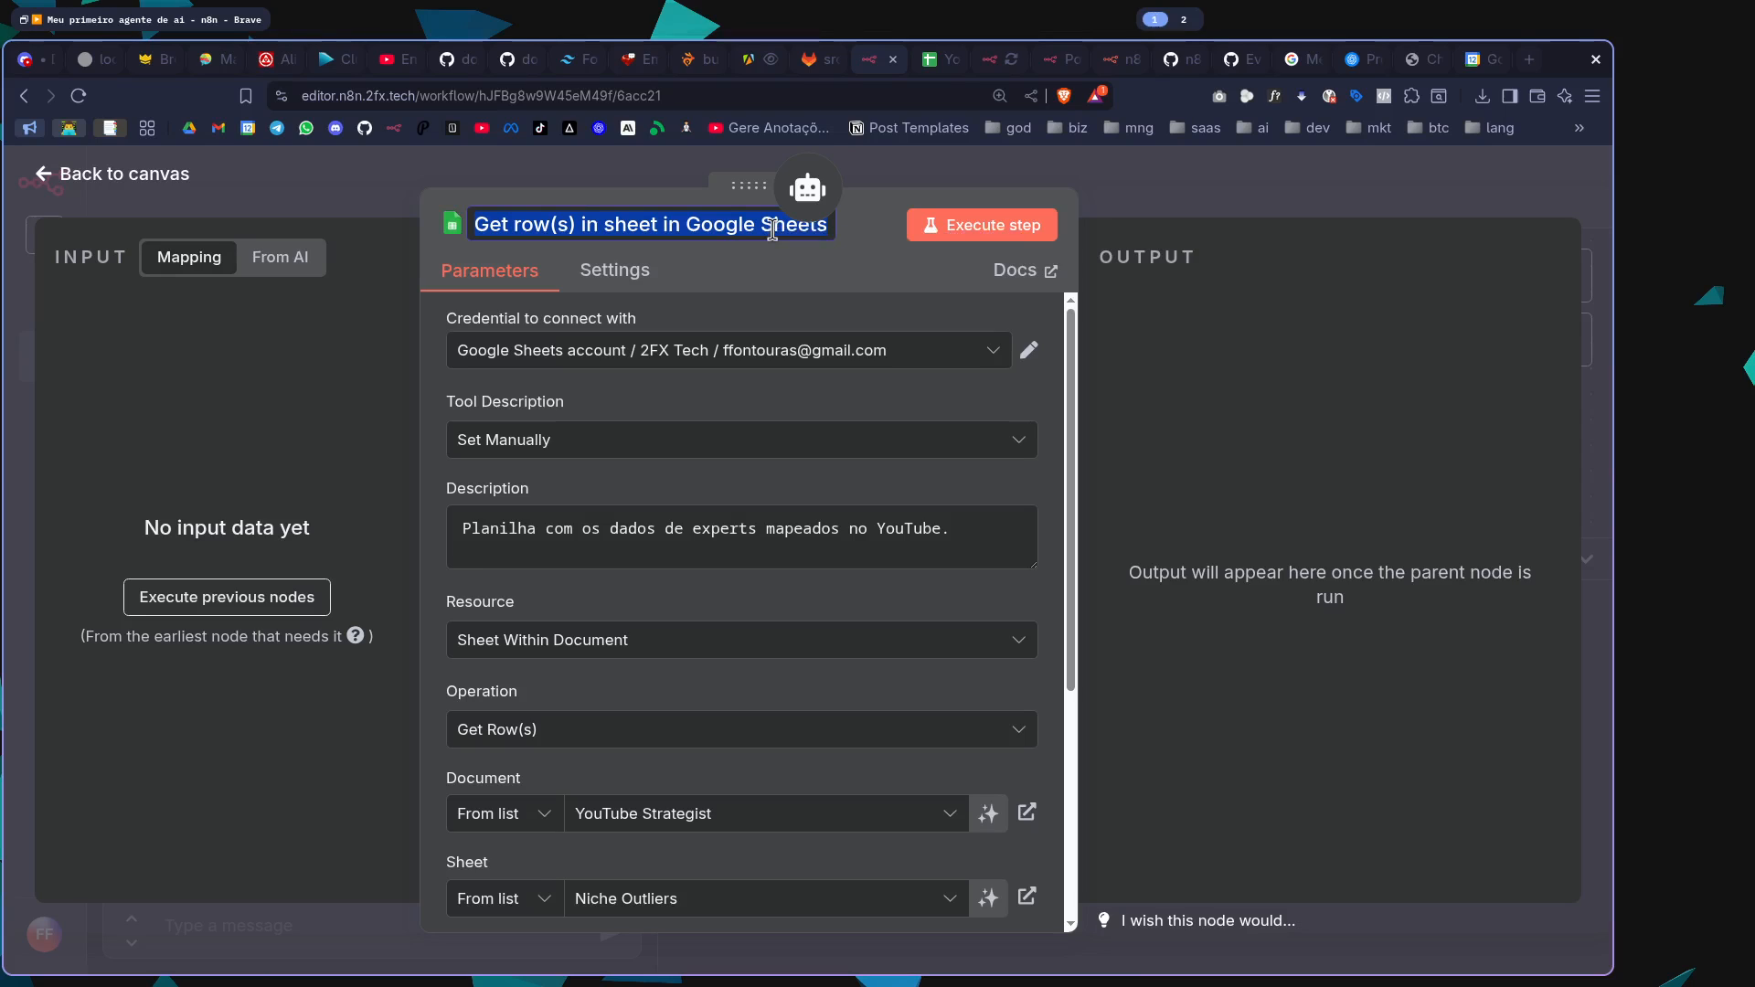
text(Yout)
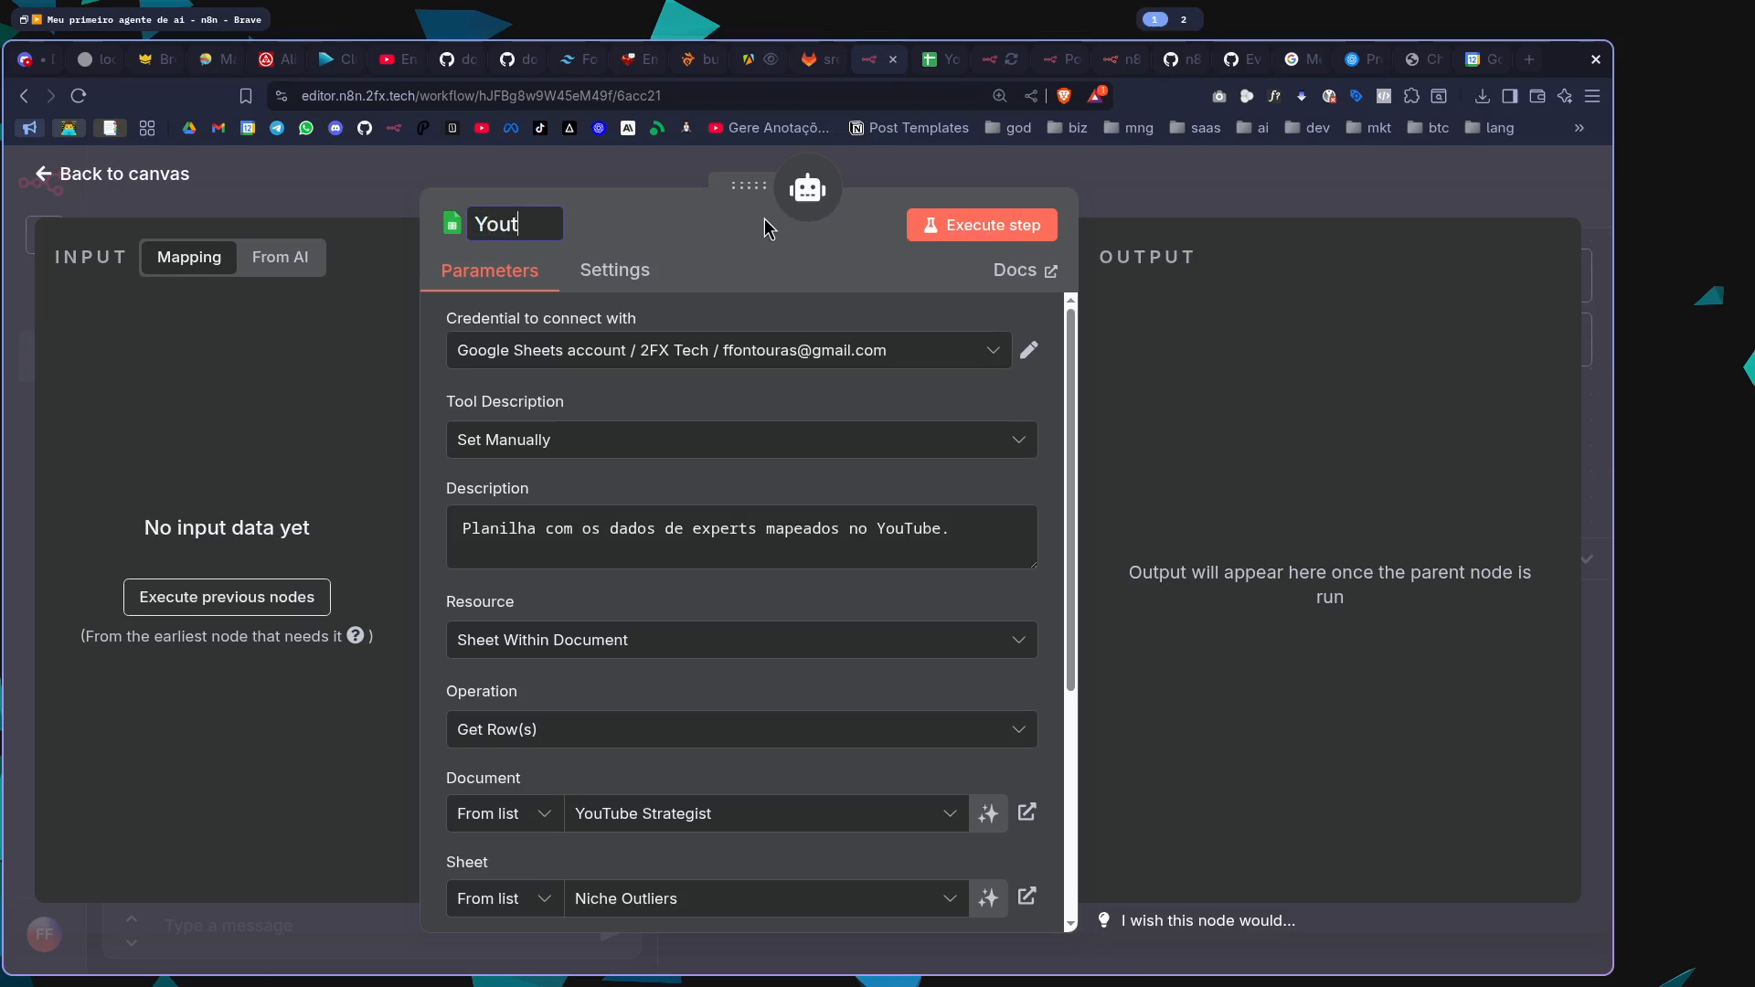
text(ube Especial)
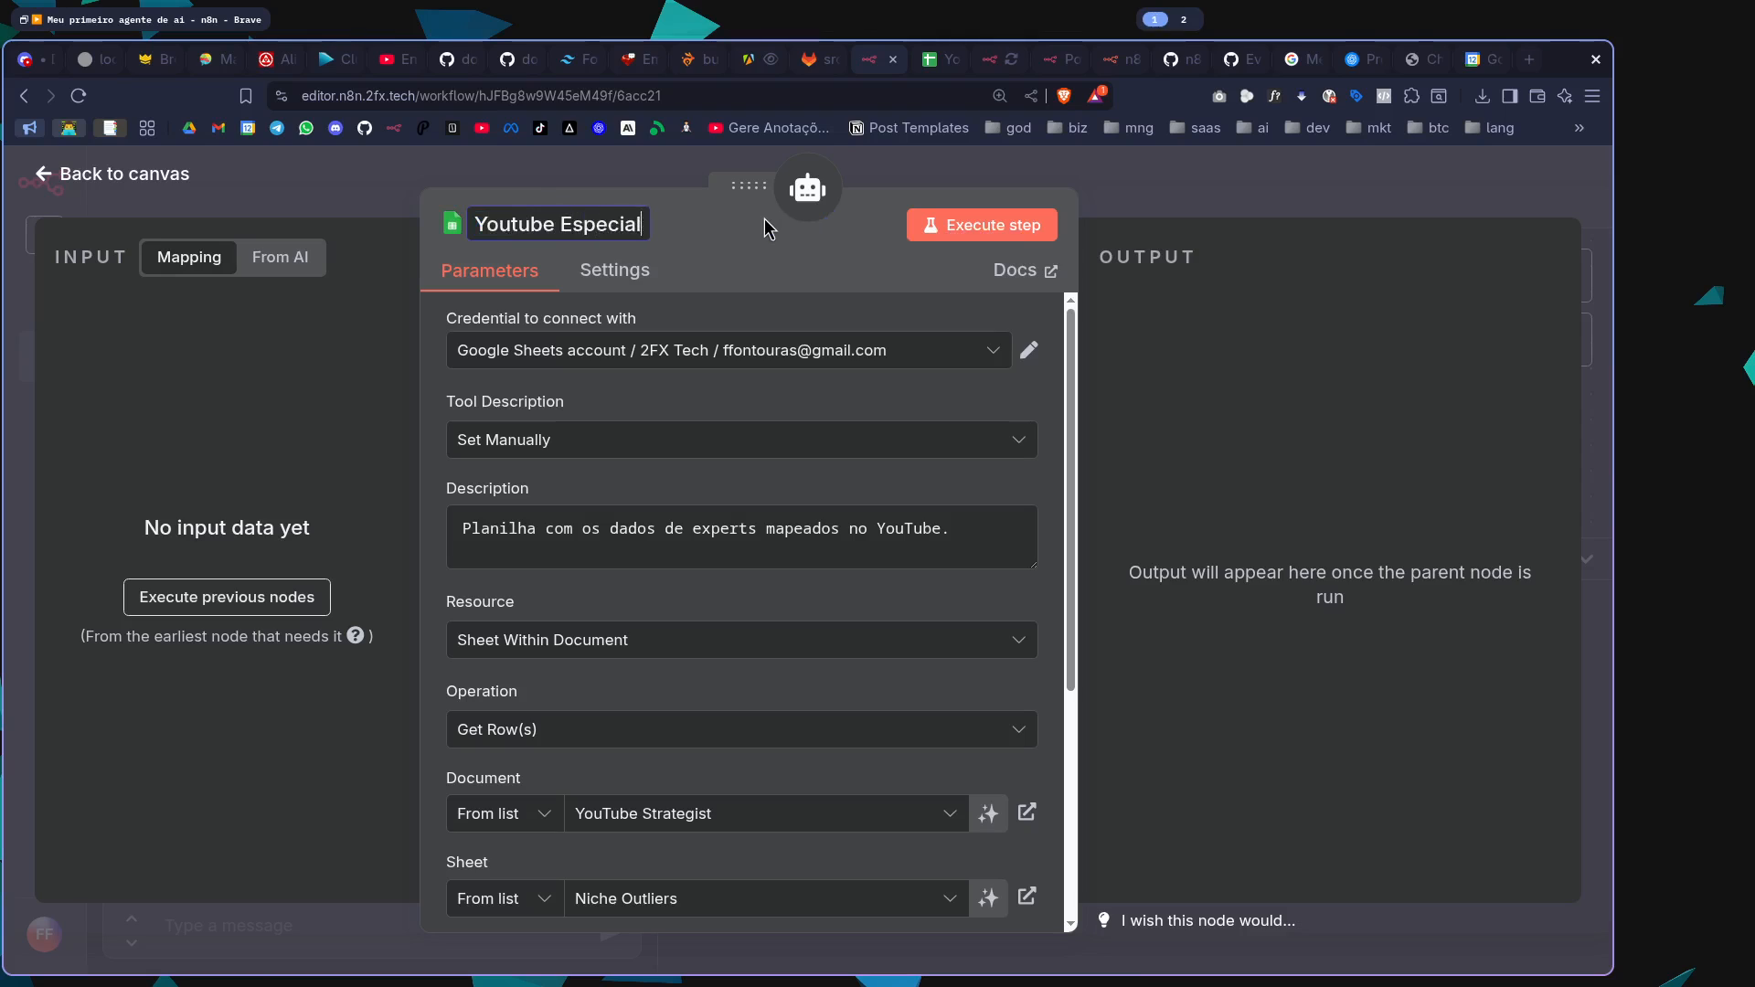
key(BackSpace)
key(BackSpace)
key(BackSpace)
key(BackSpace)
key(BackSpace)
key(BackSpace)
key(BackSpace)
key(BackSpace)
text(Experts)
click(1240, 163)
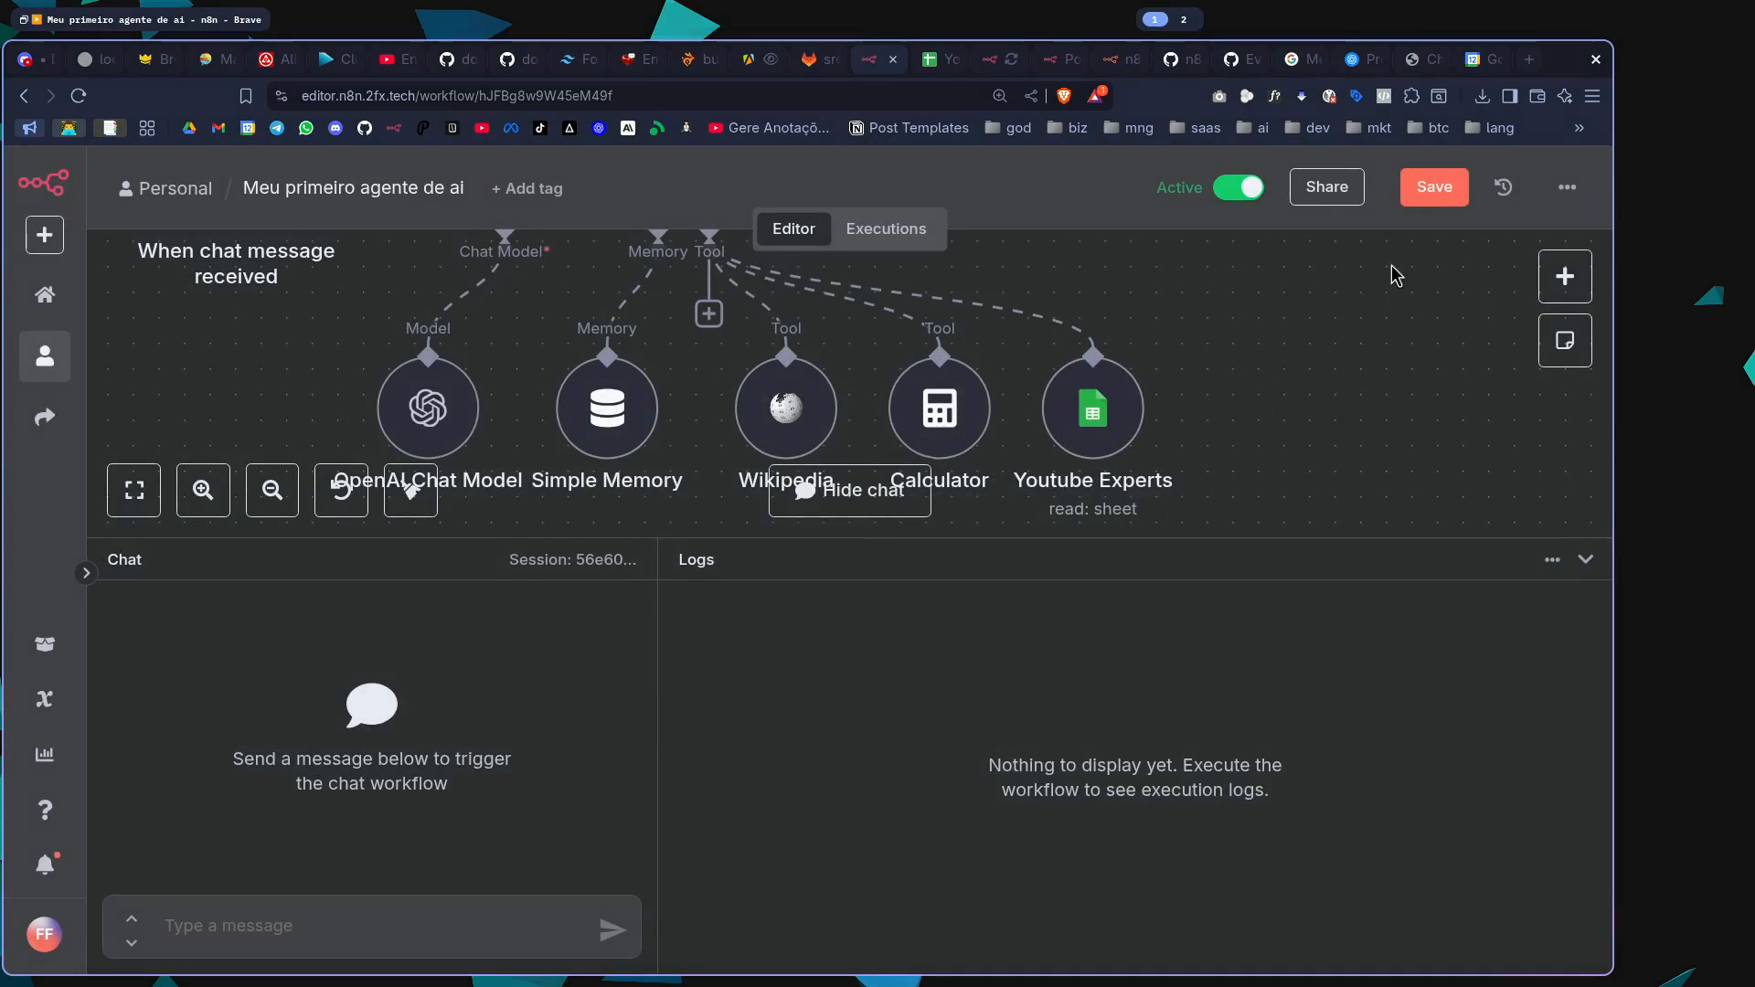
key(ctrl+s)
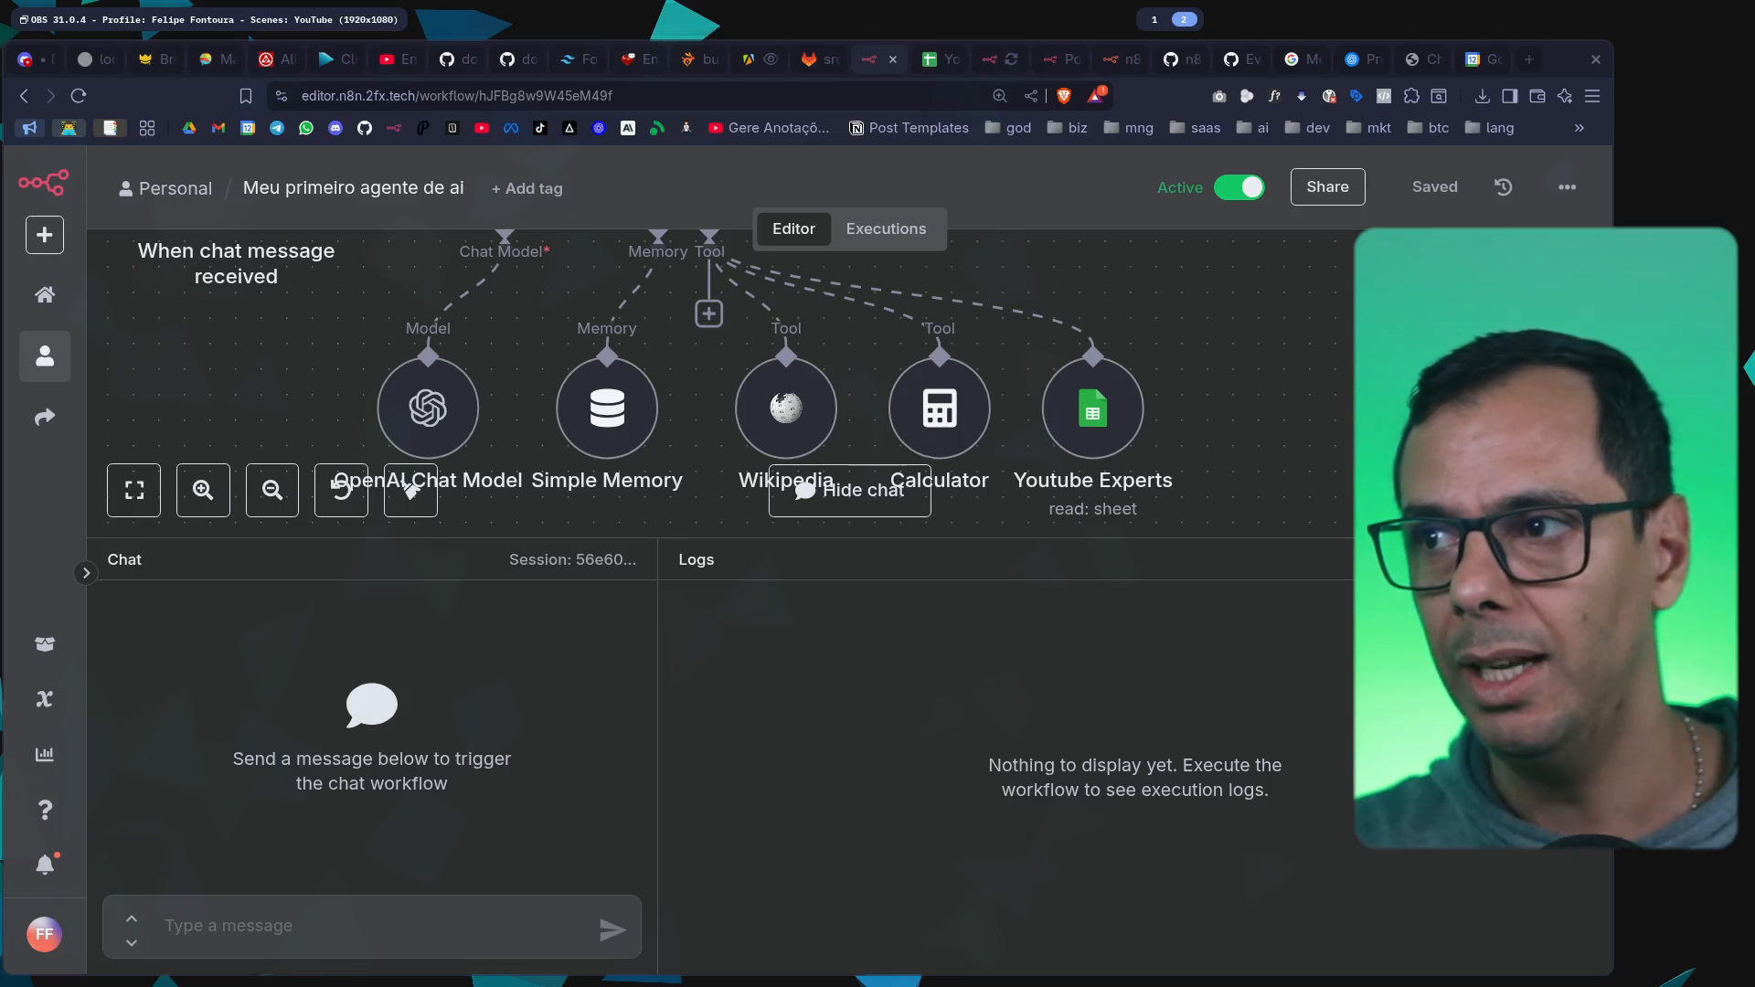
Start the chat message: "Com base nos conteúdos mapeados, retorne uma estratégia de conteúdo (em vídeo aula) do que voce julgar com mais impacto de views,"
click(273, 949)
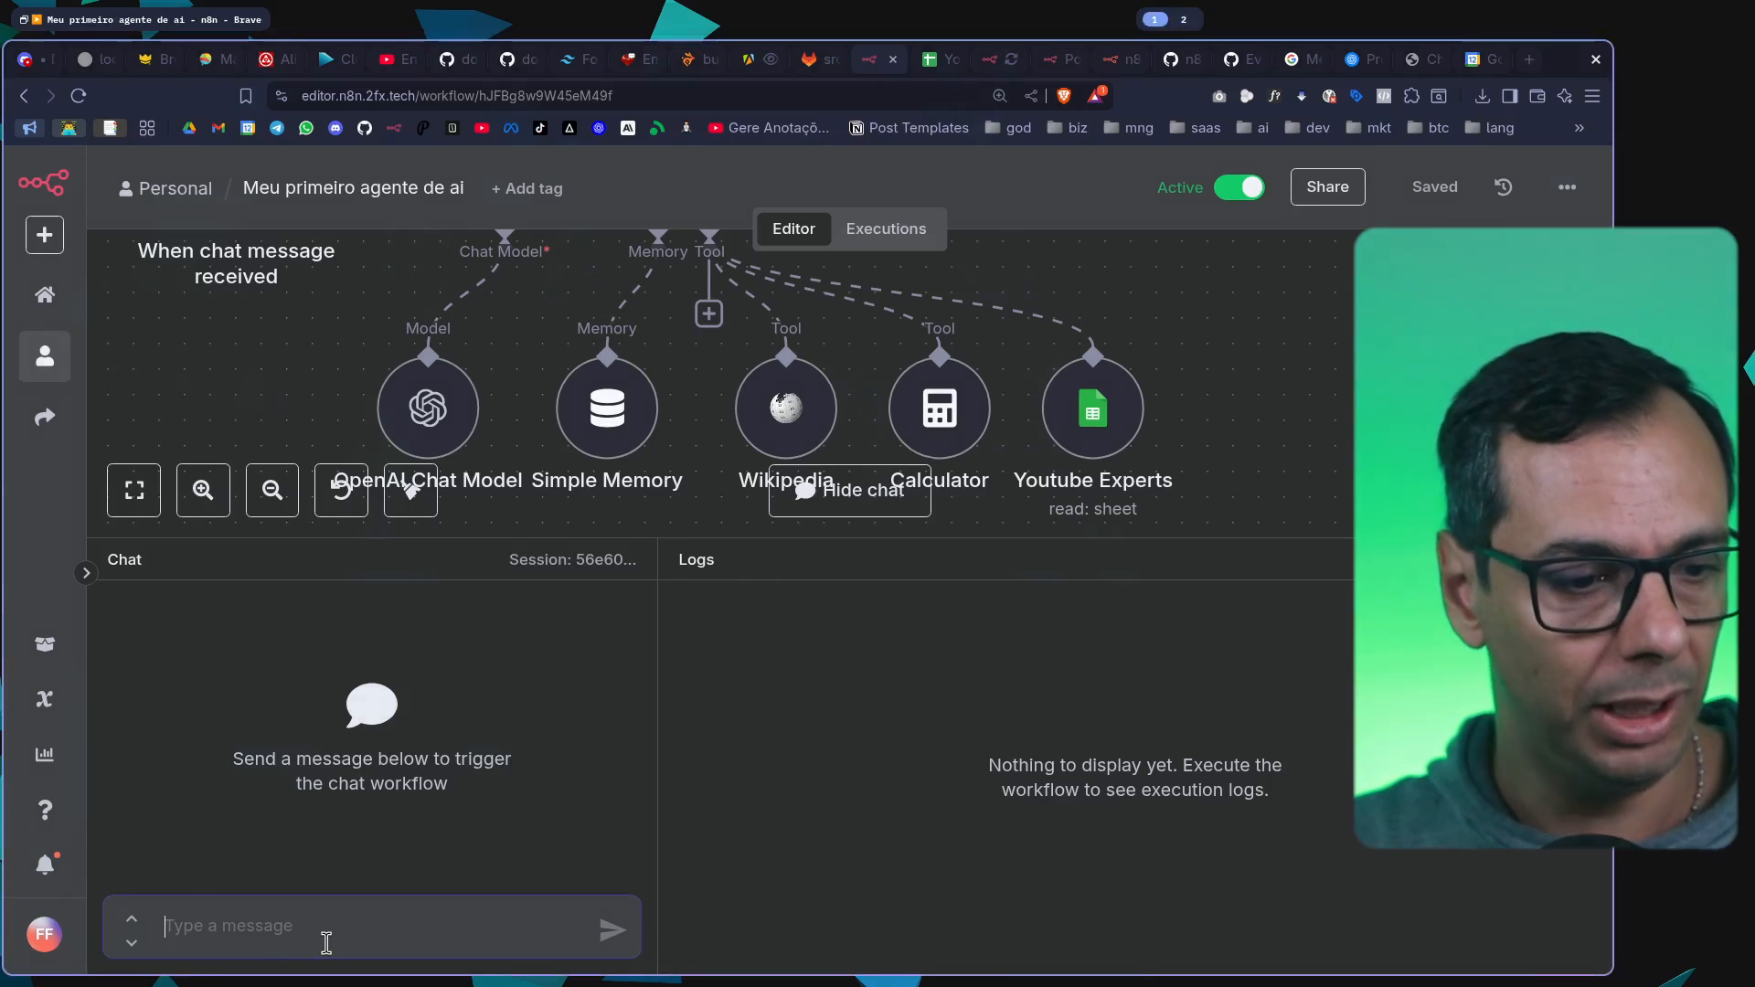
text(Q)
key(BackSpace)
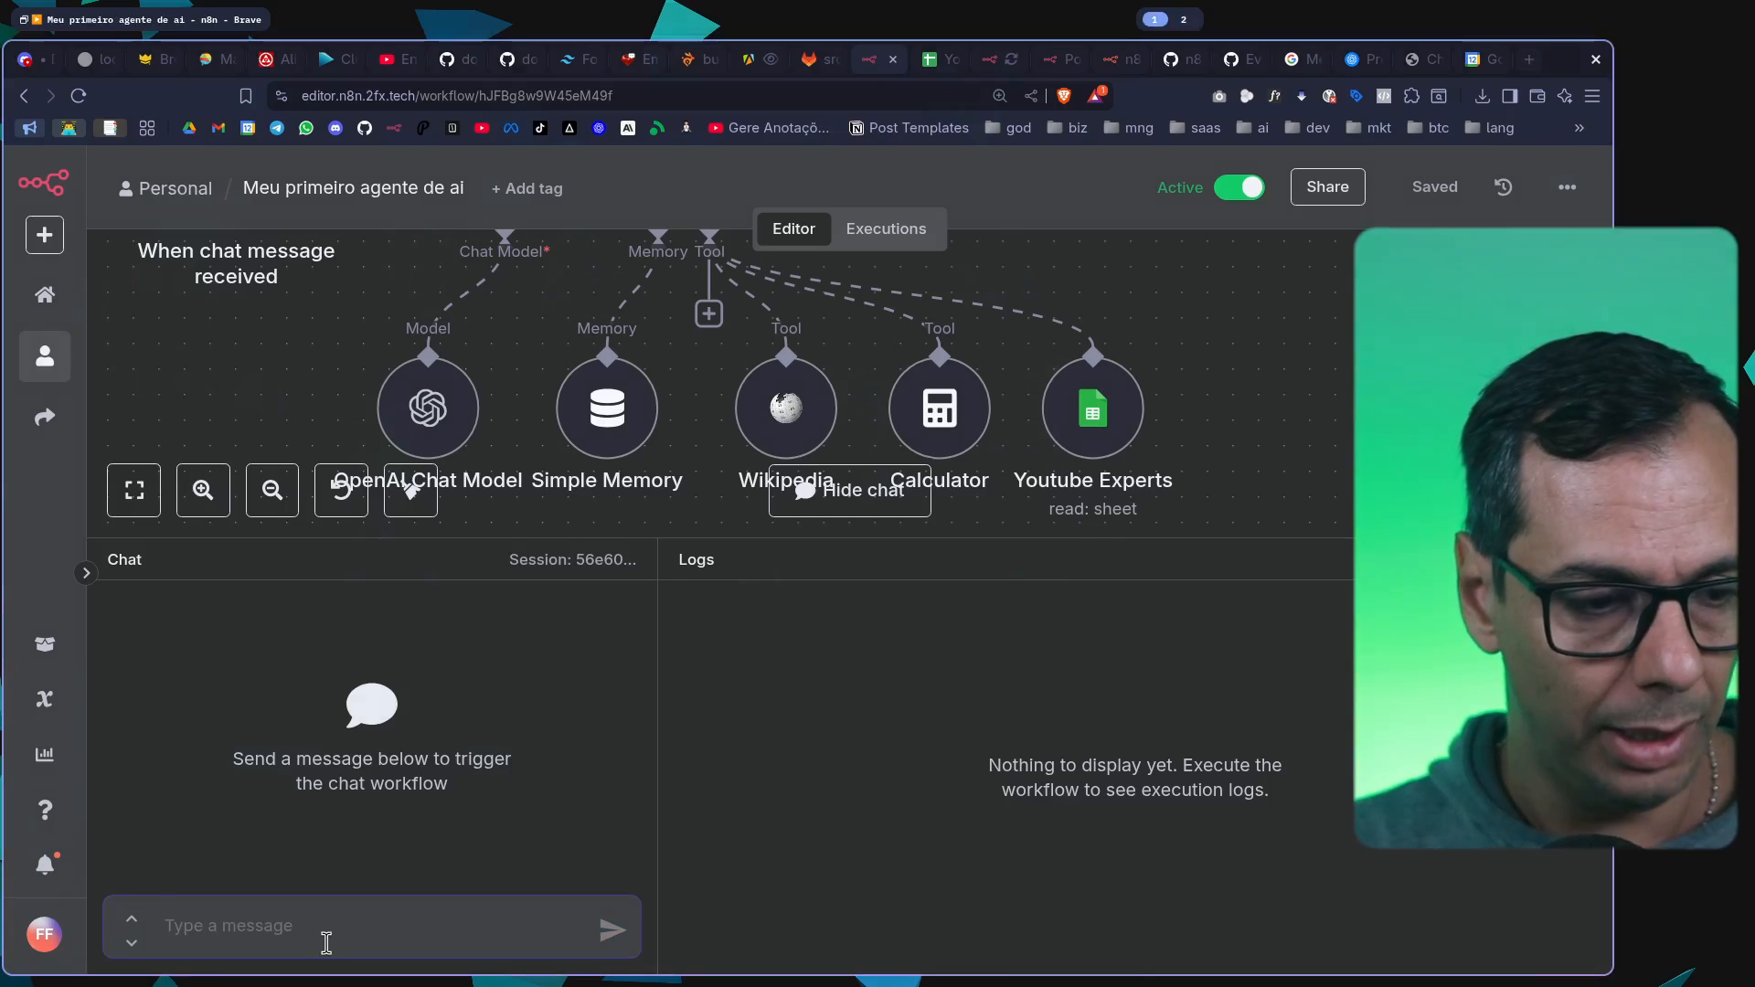
text(Com base nos conte)
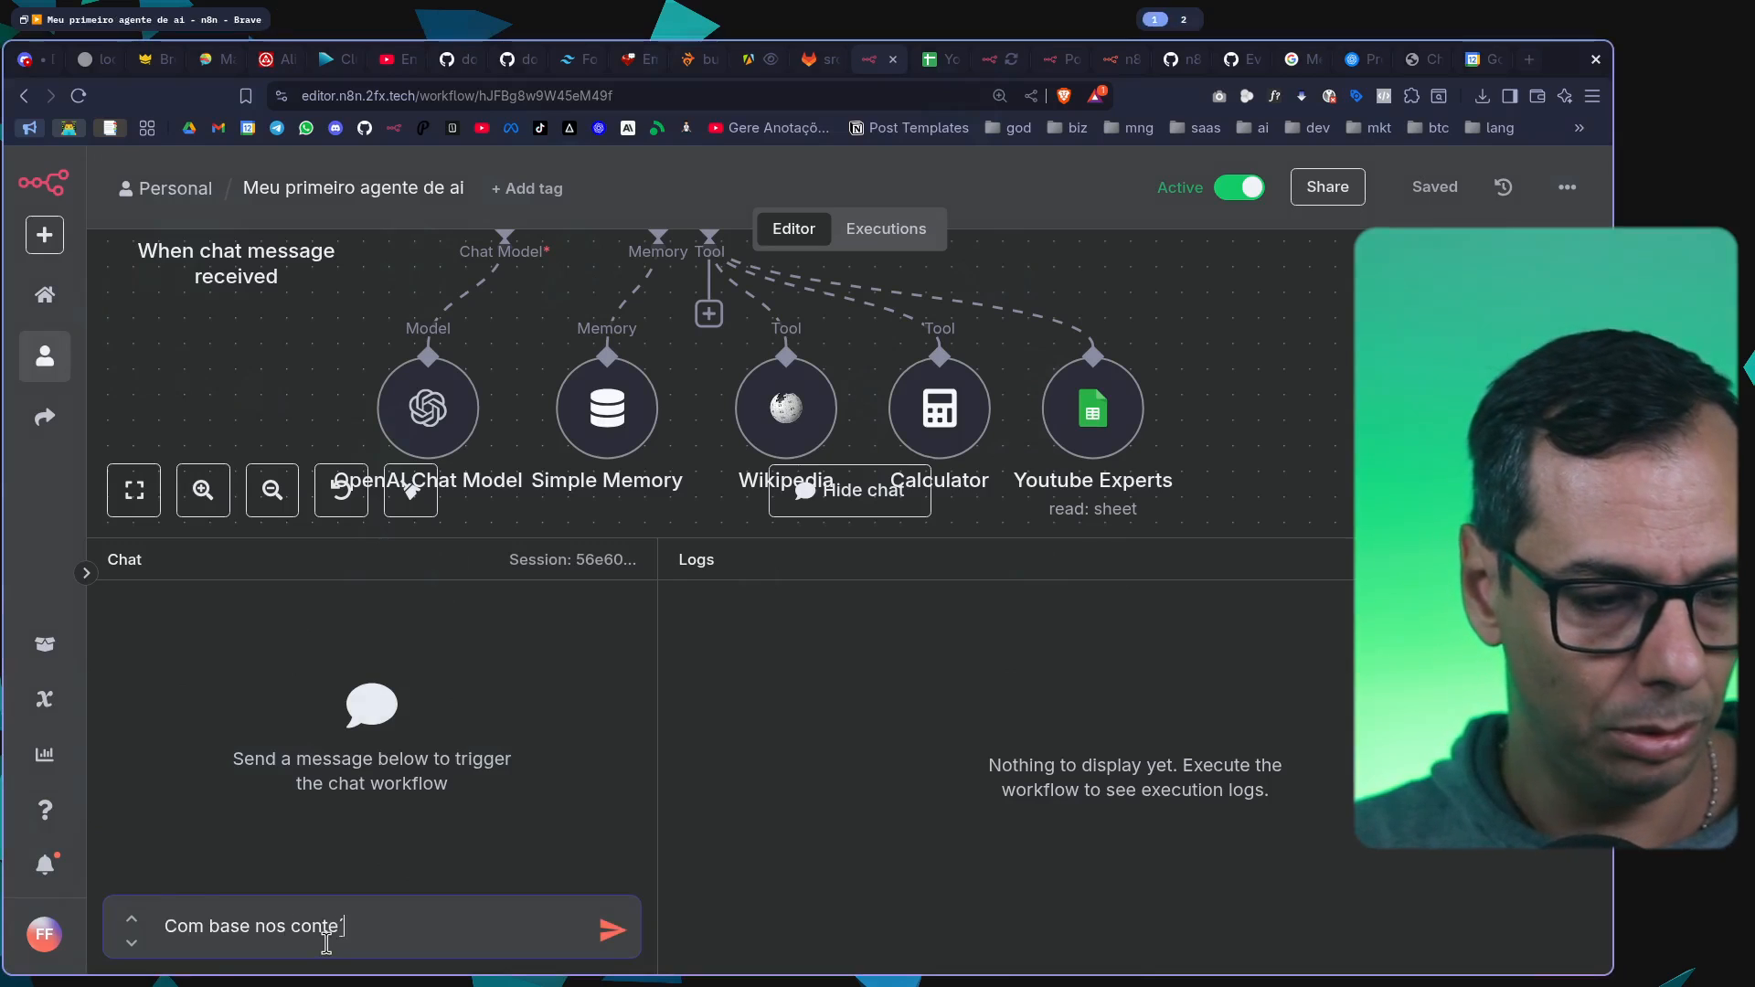
text(údos mapeados,)
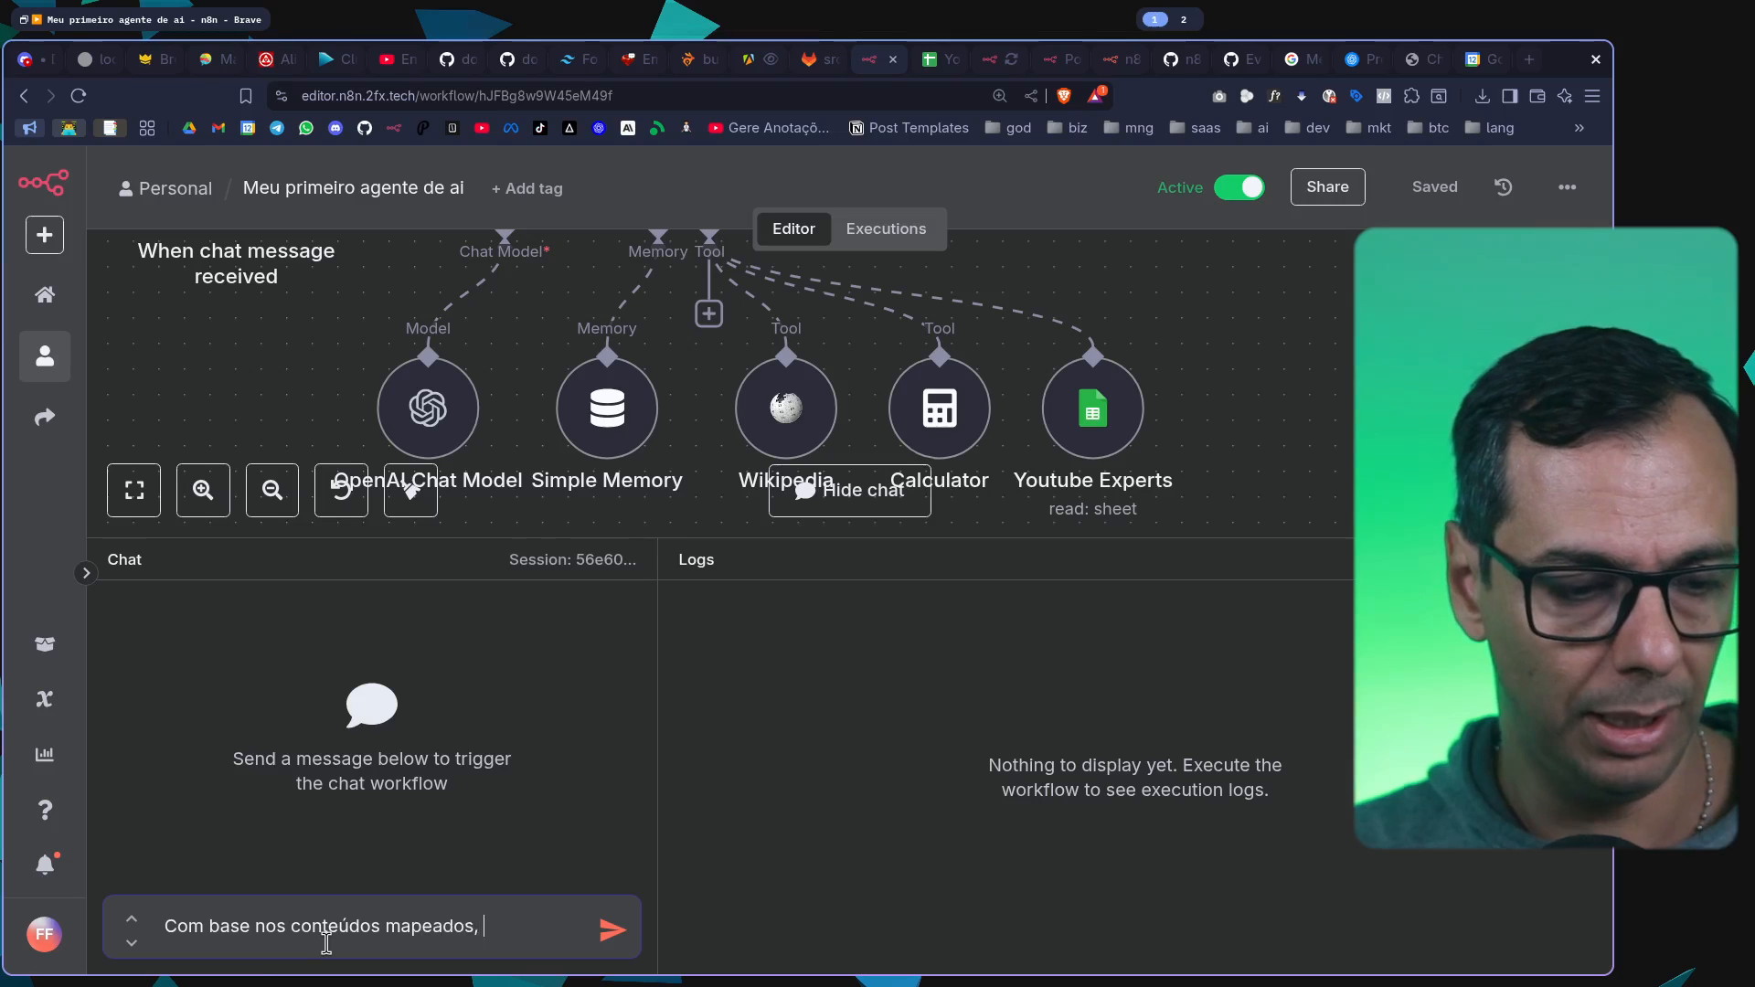
text( retorne uma estratégia de conteúdo (em vi)
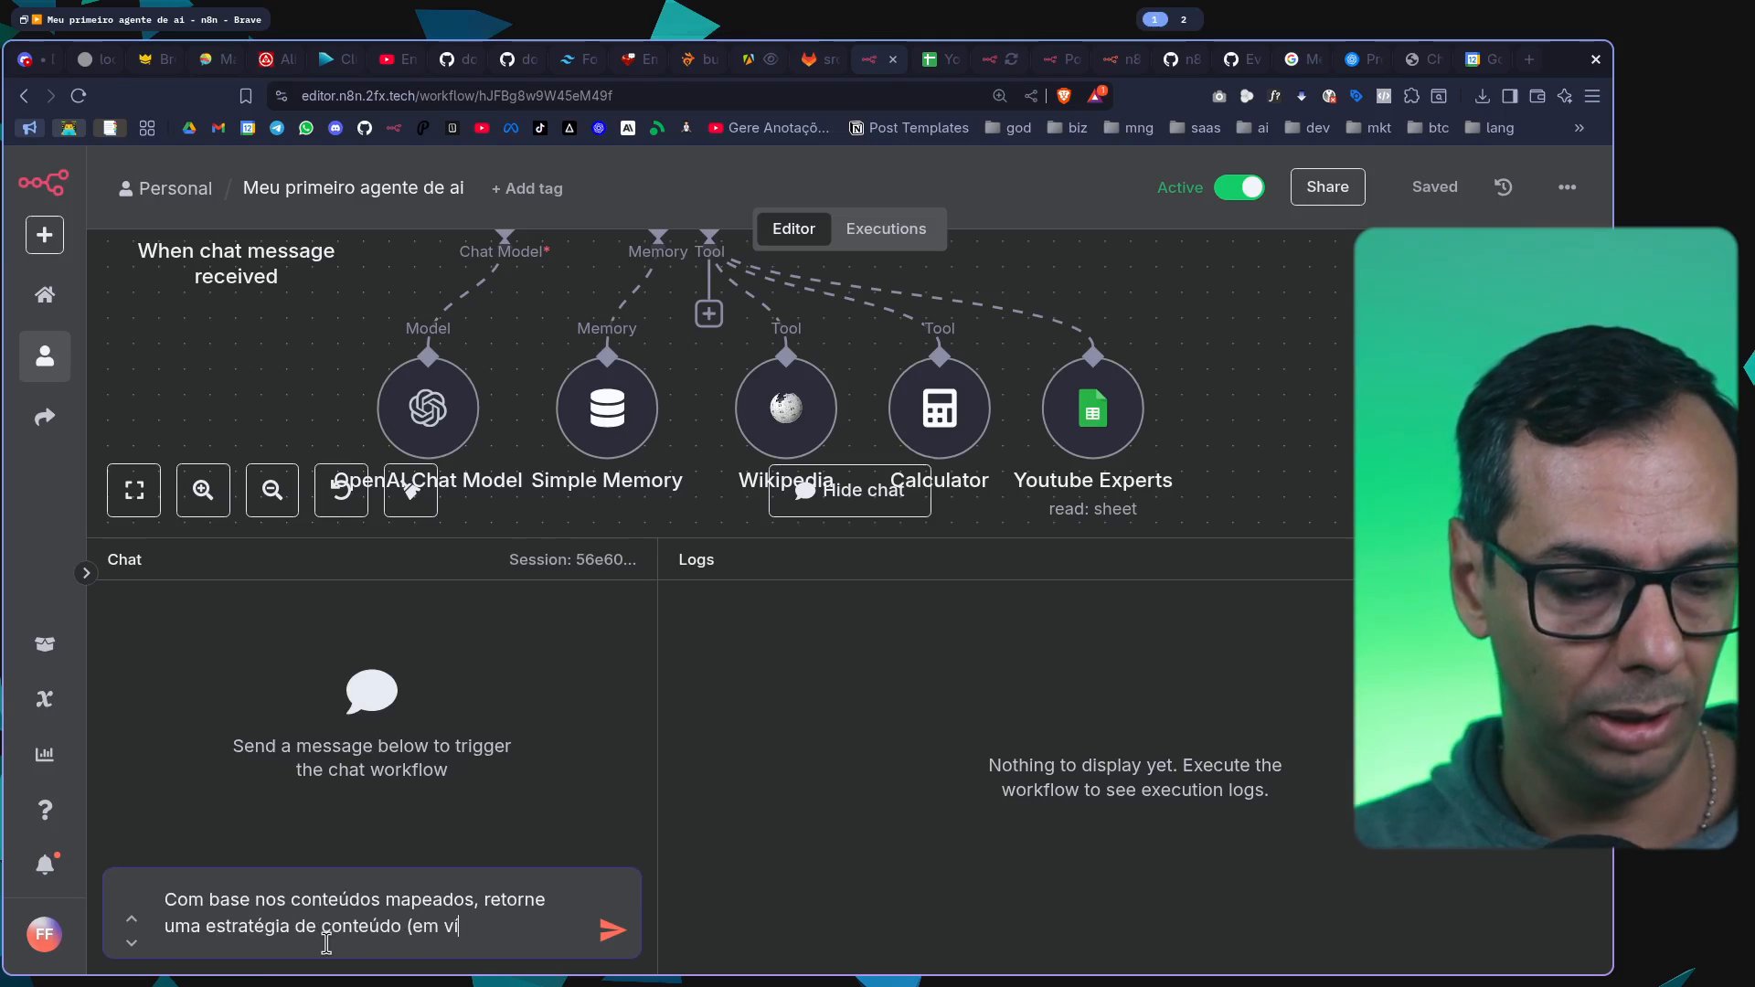
text(do)
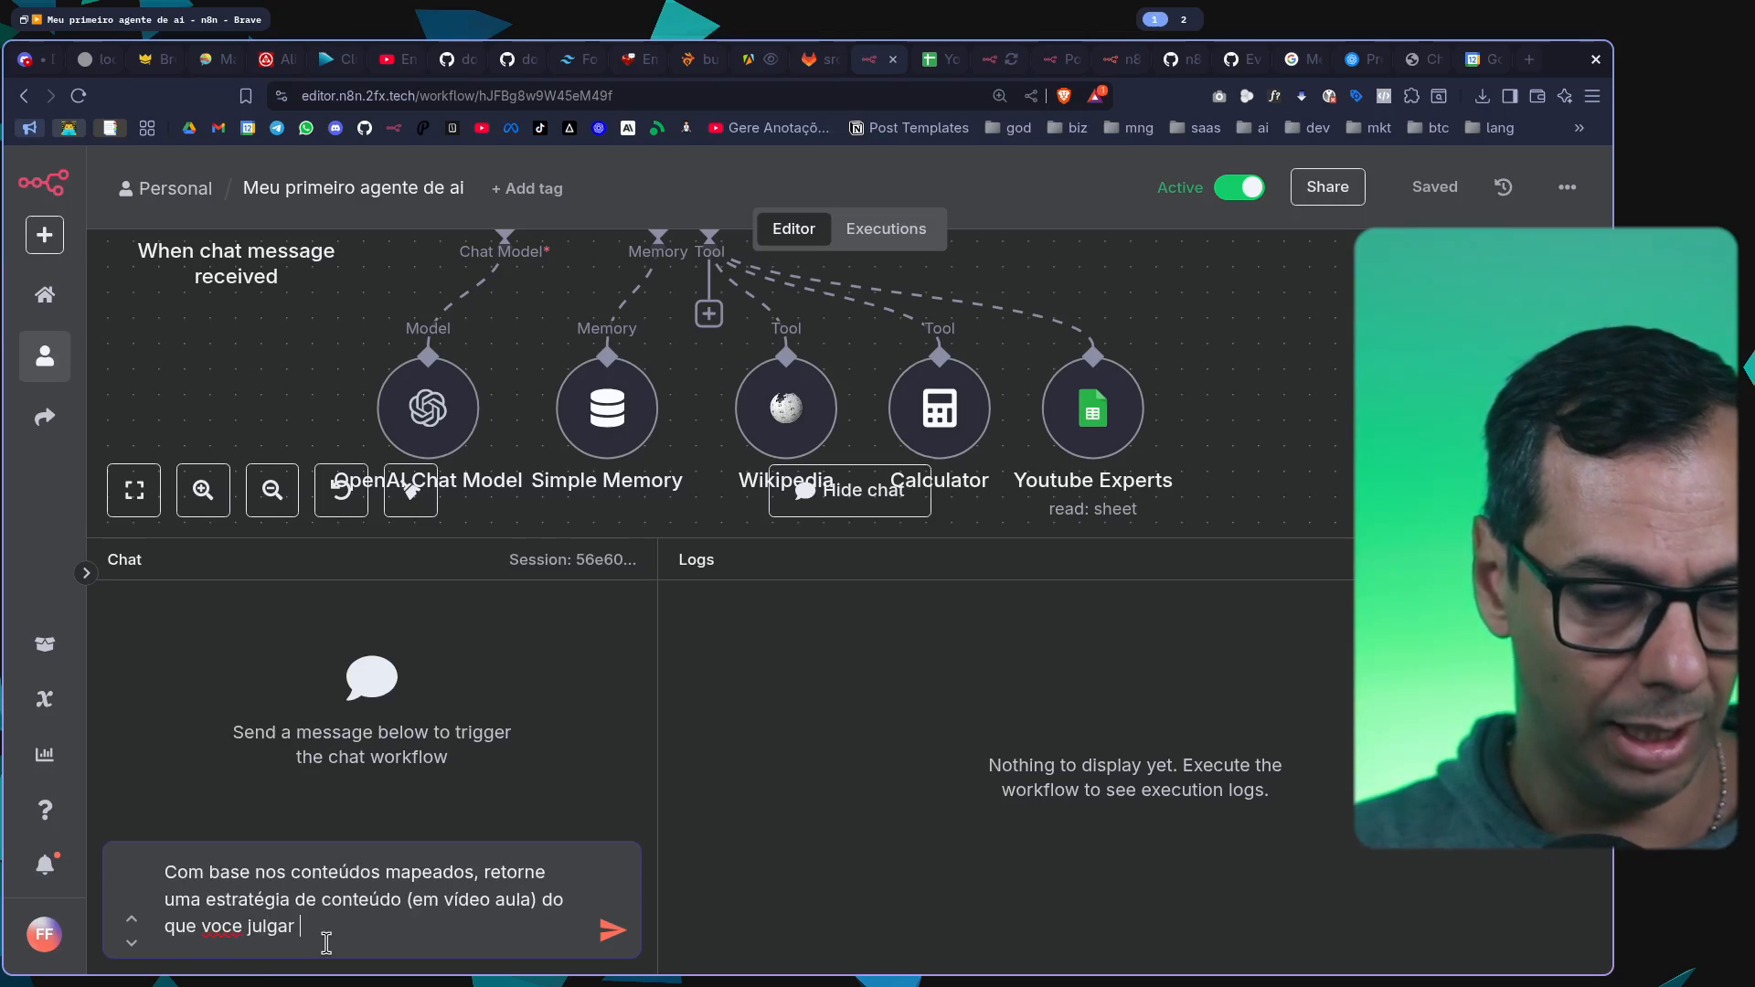
text(mpact)
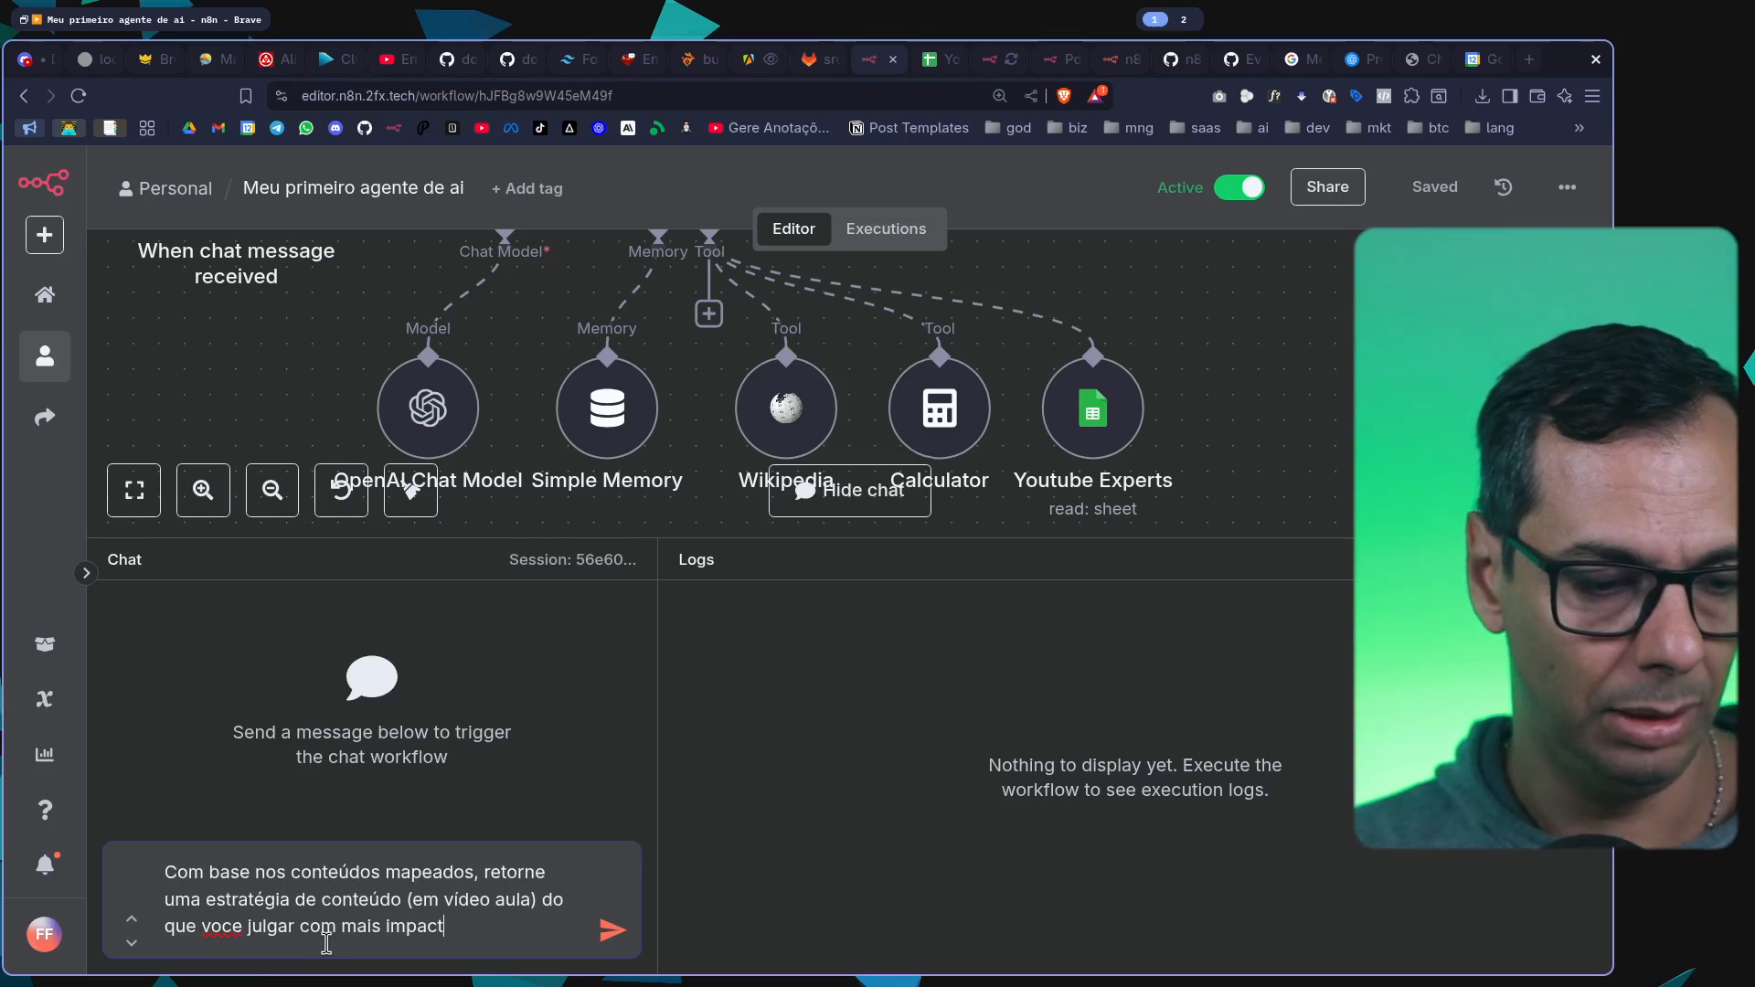
text(o de views, )
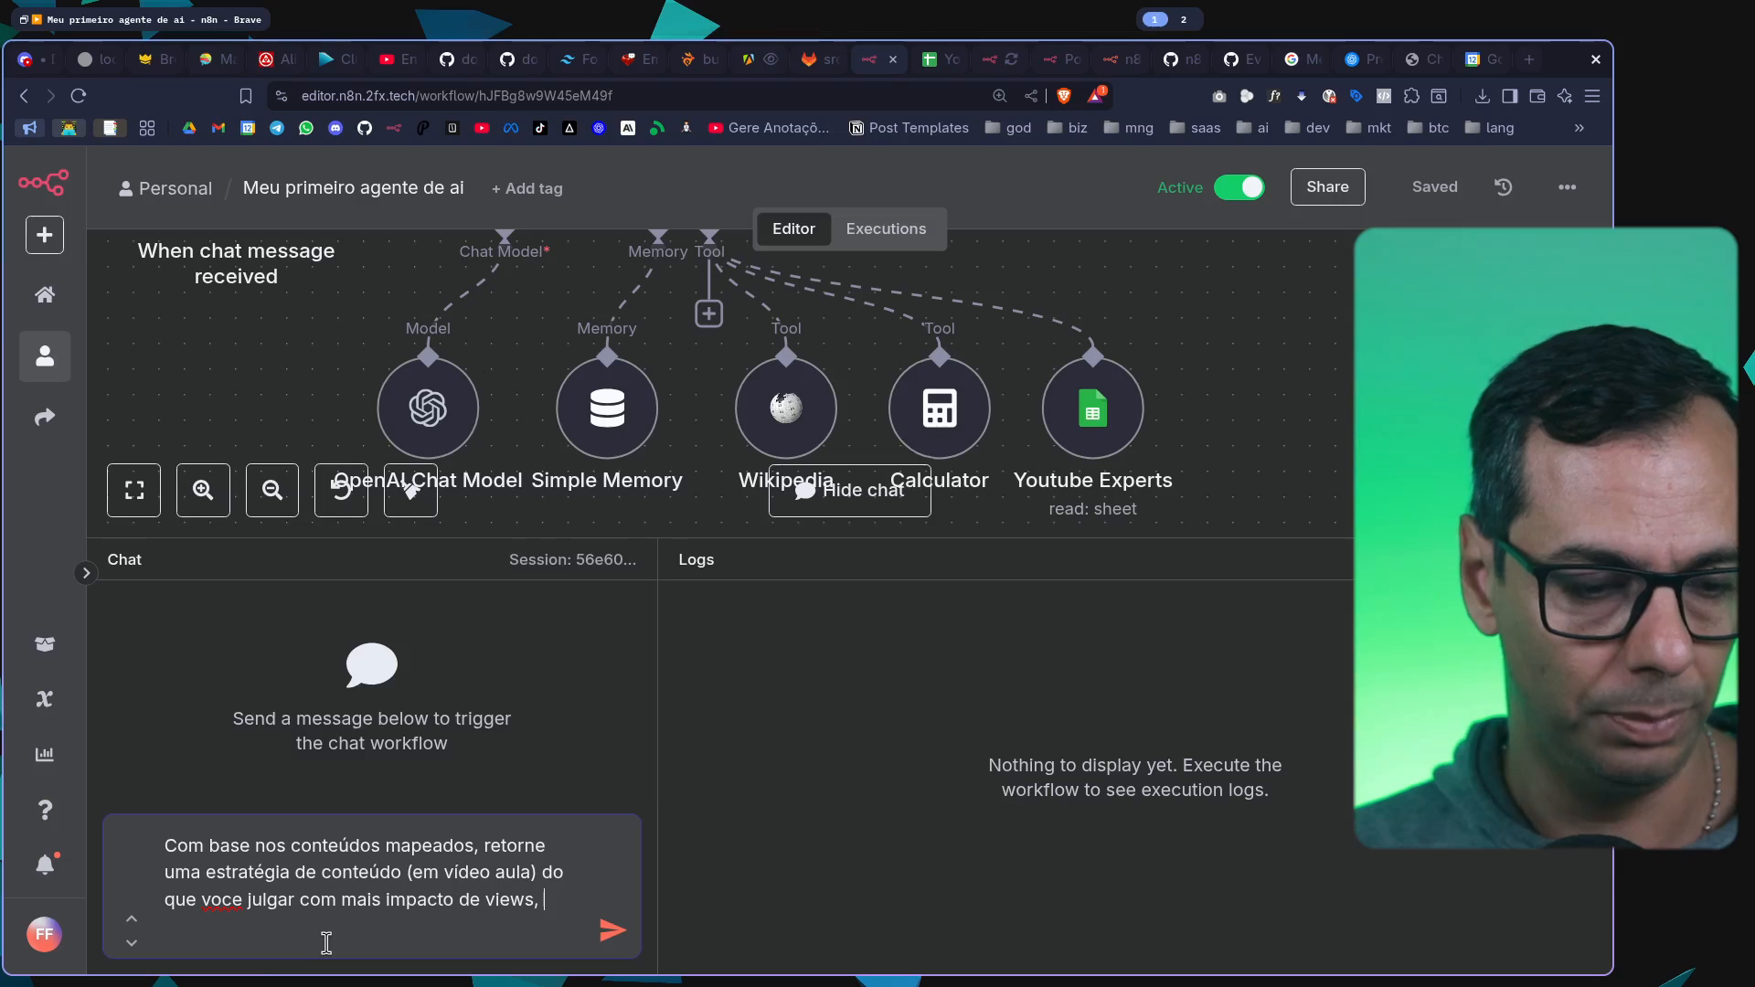
text(inscritos, etc... Utilize os dados como)
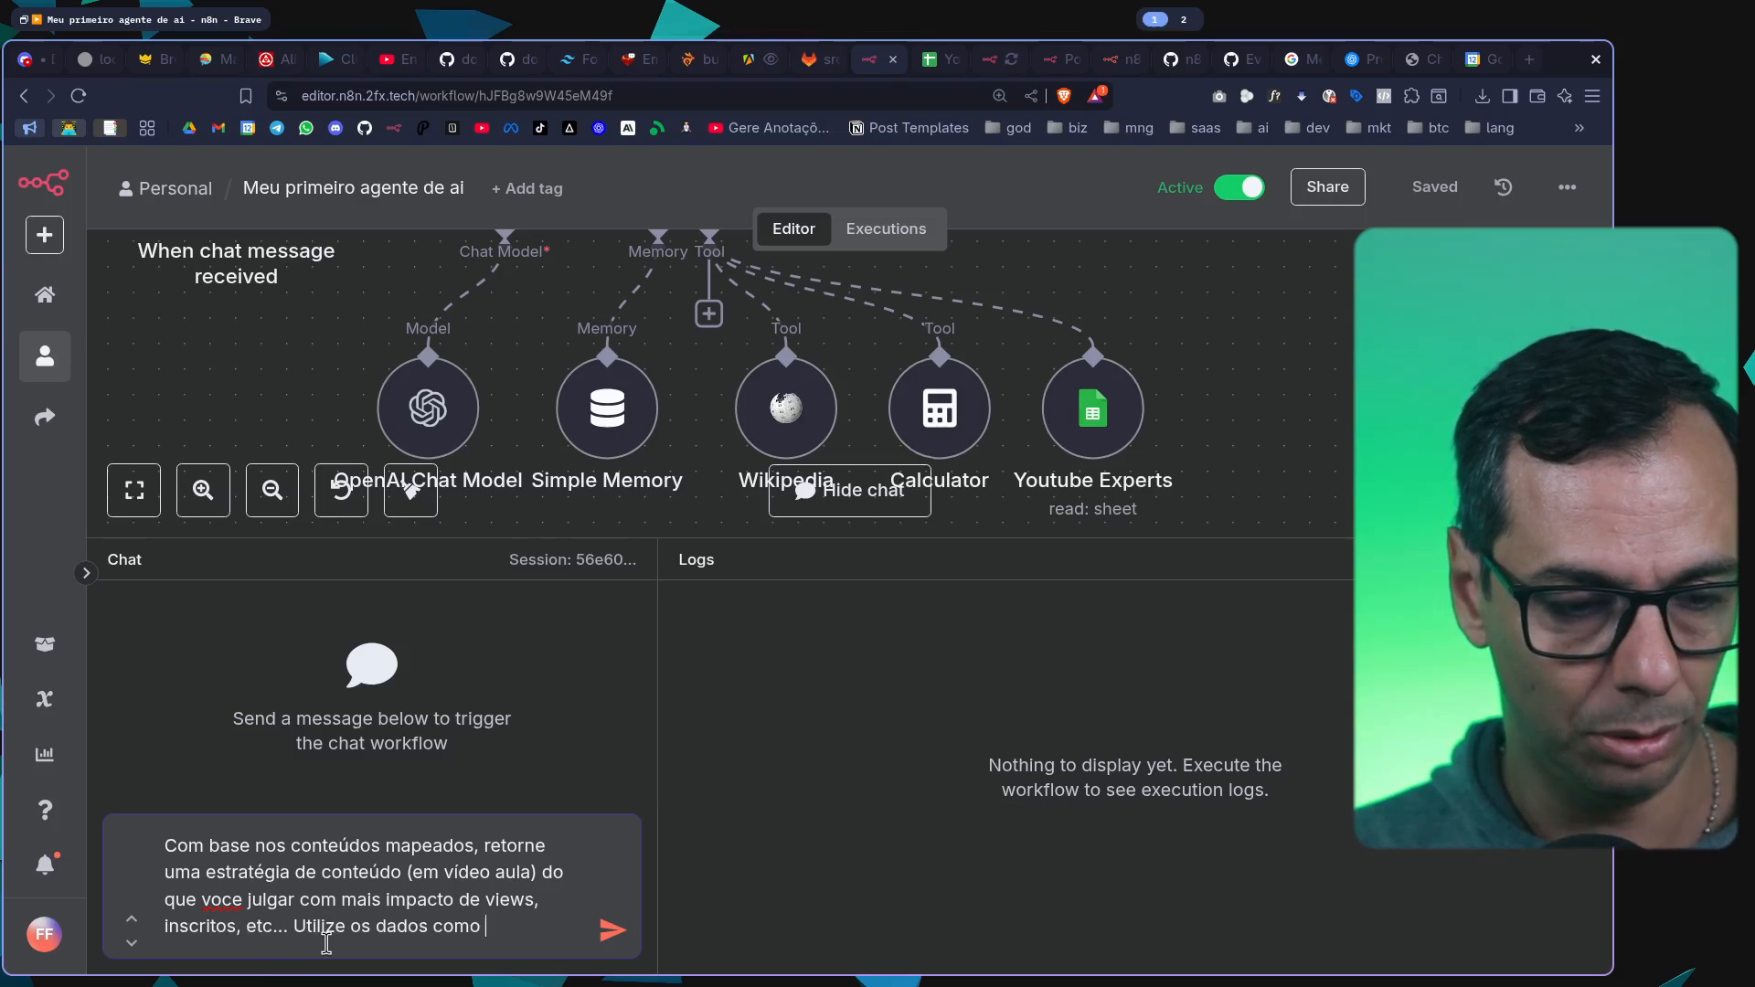
Complete the chat message with "inscritos, etc... Utilize os dados como base, mas também seja criativo." and send it to the agent
text(base, mas também seja criativo.)
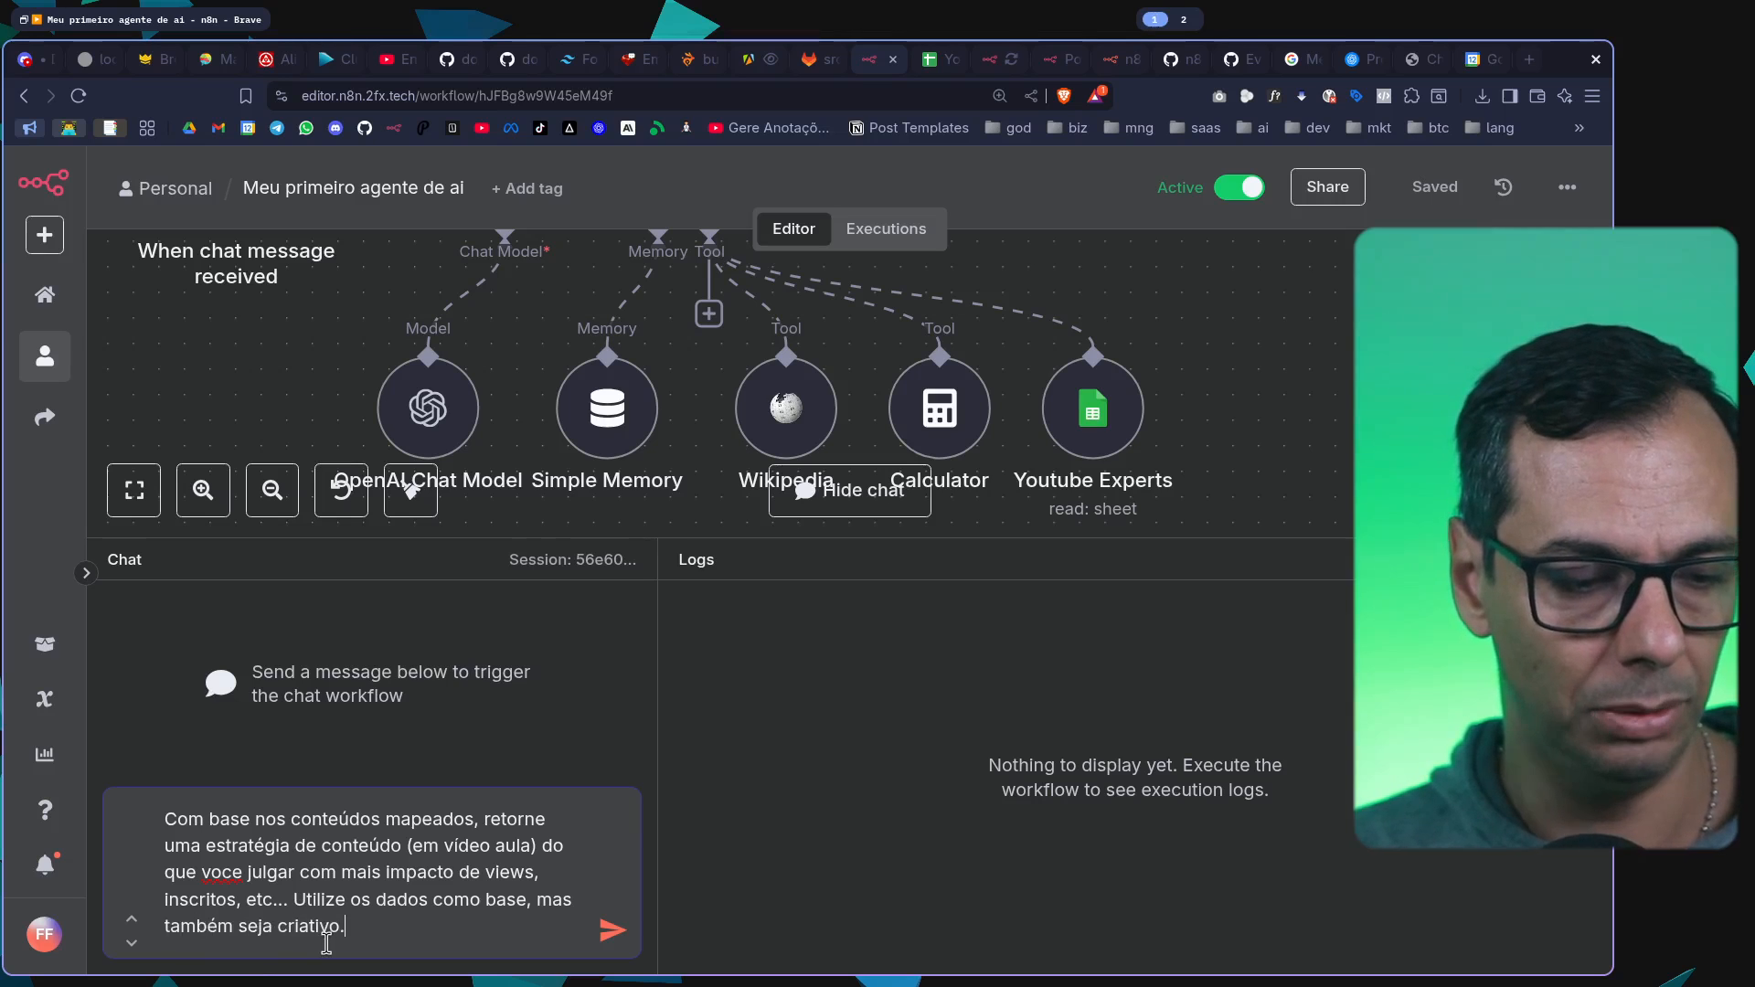
key(Return)
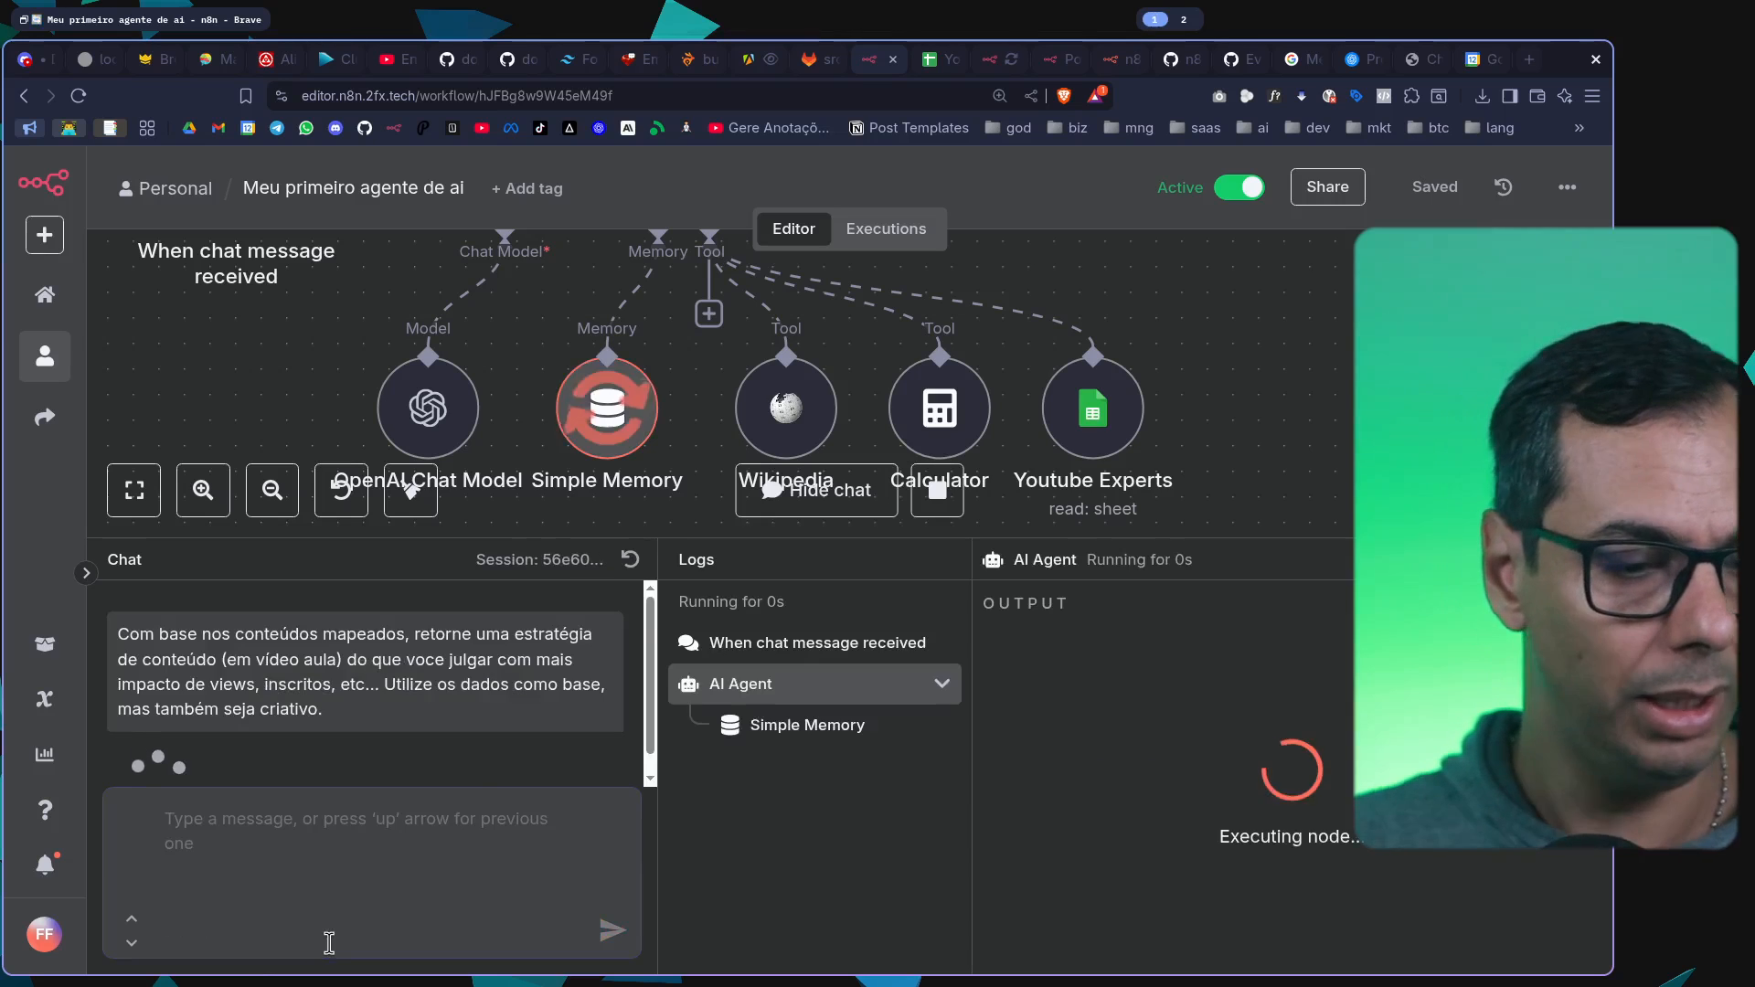
Follow the agent's run and examine the rows returned by the Youtube Experts tool, glancing at the source spreadsheet
drag(809, 558, 808, 458)
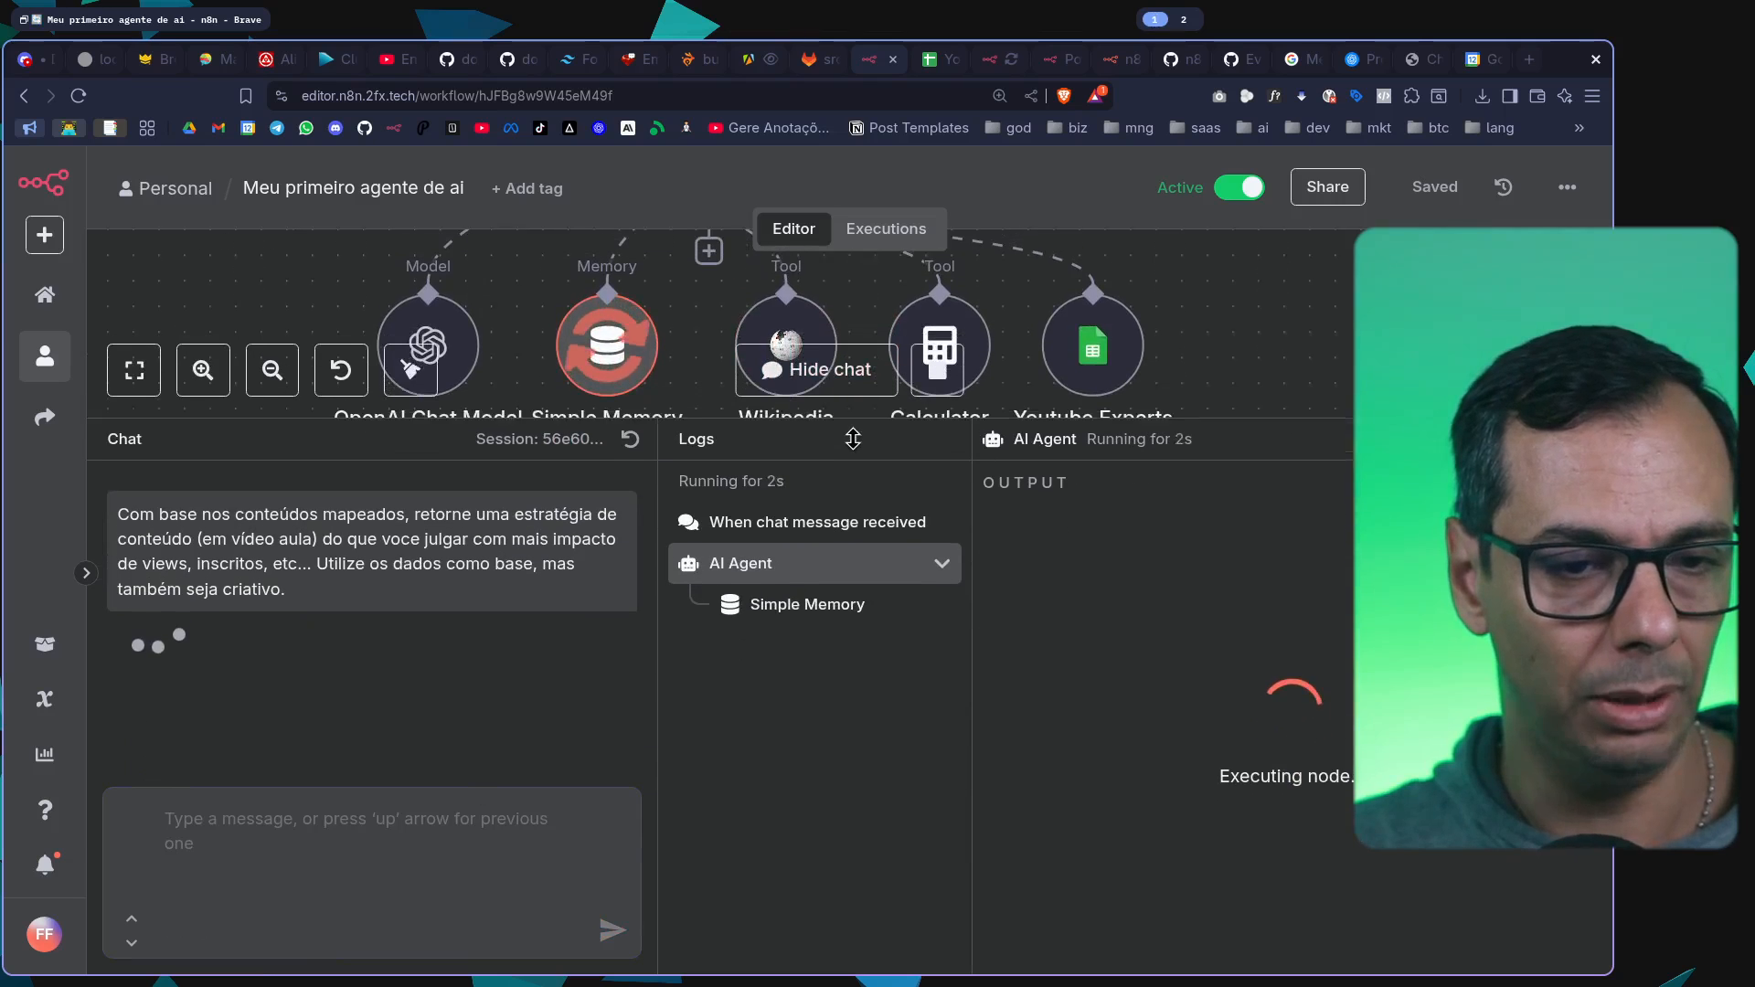
scroll(603, 352, down, 3)
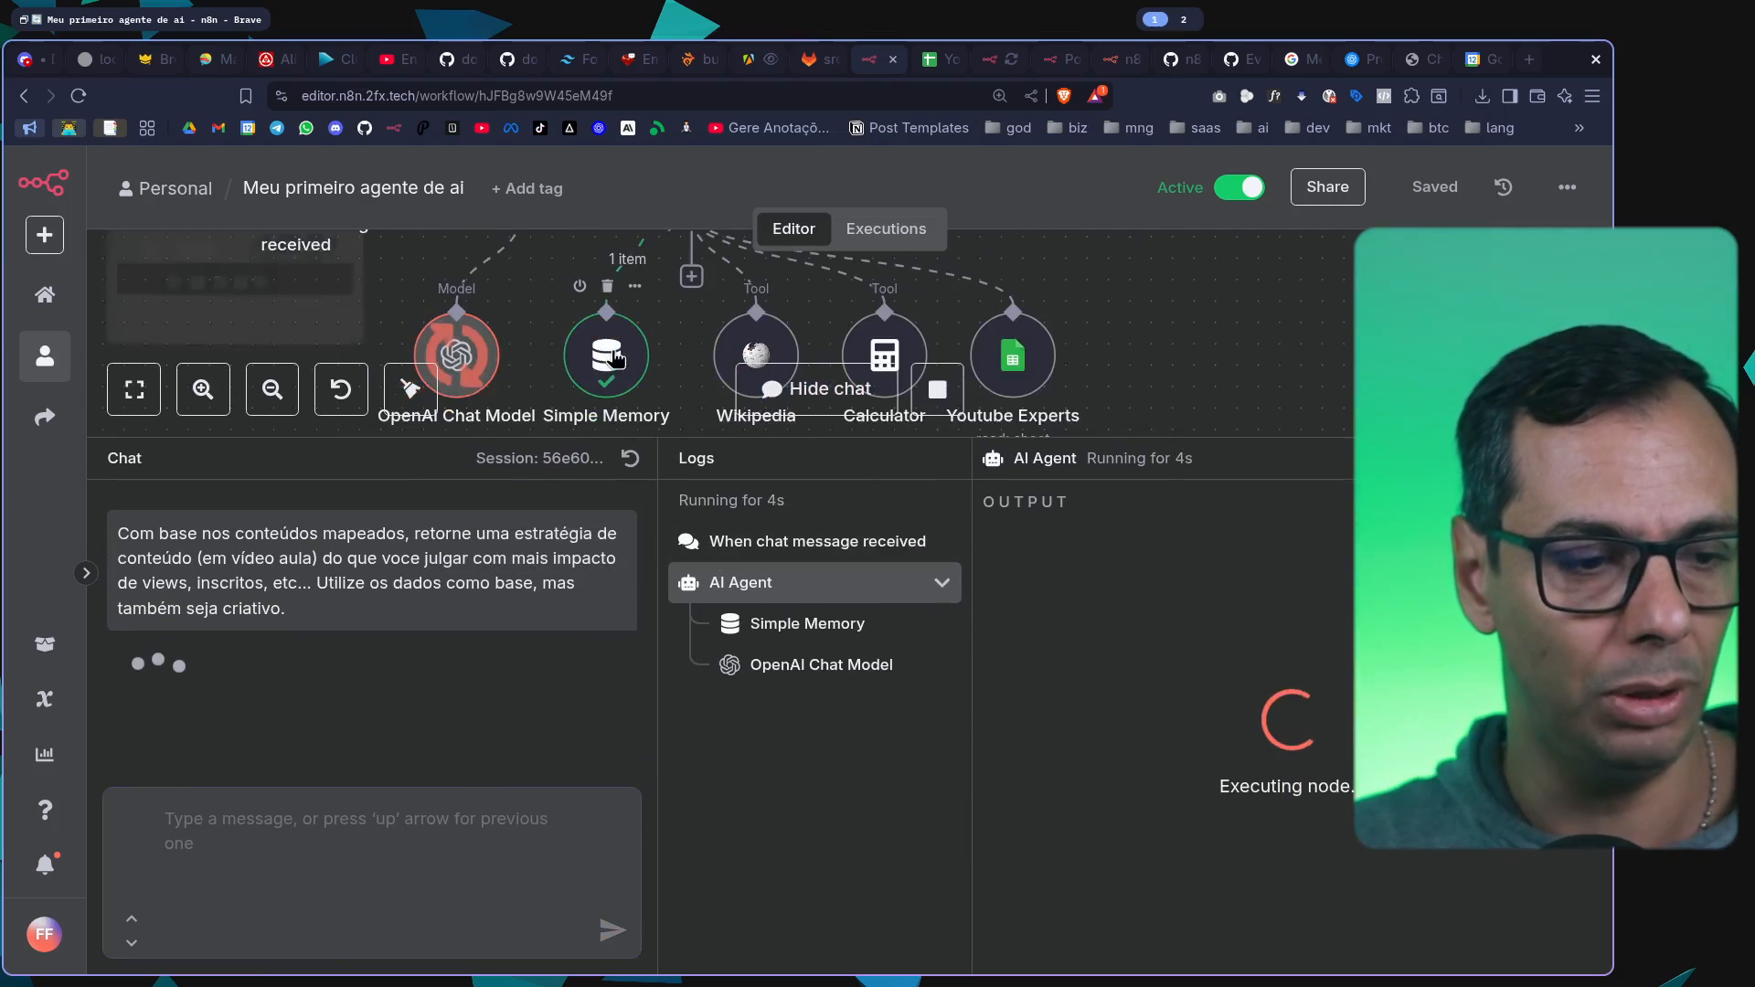
scroll(615, 357, down, 3)
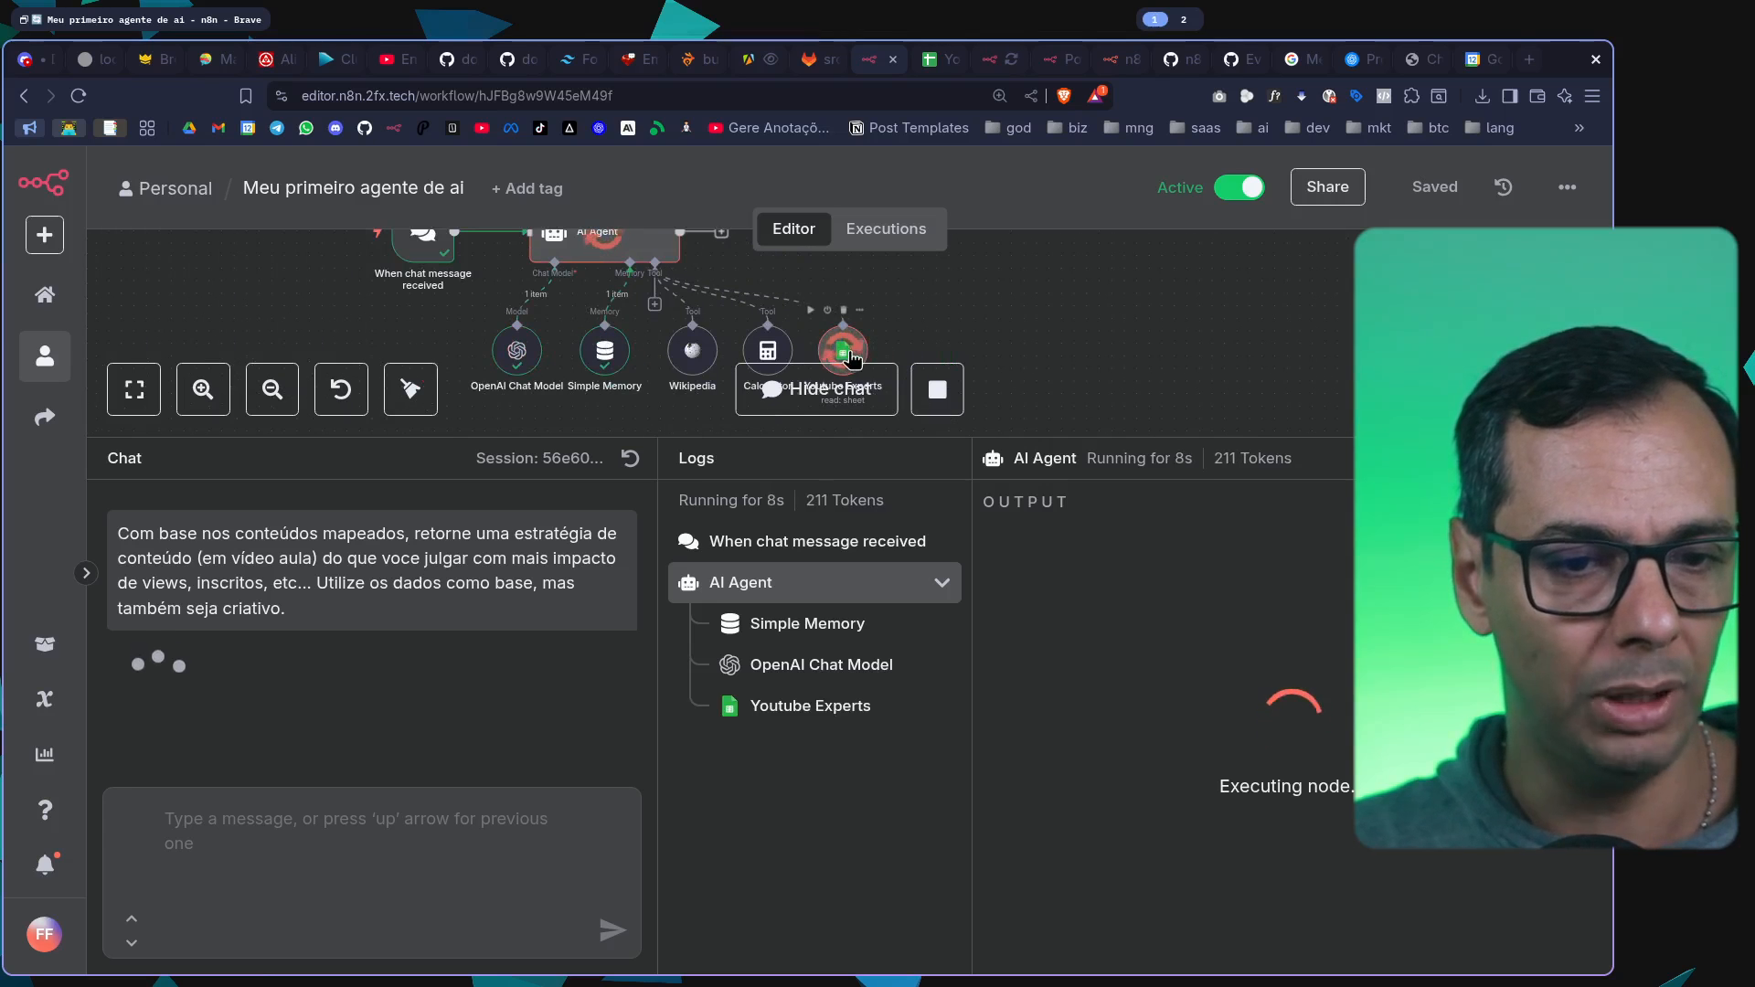
click(721, 705)
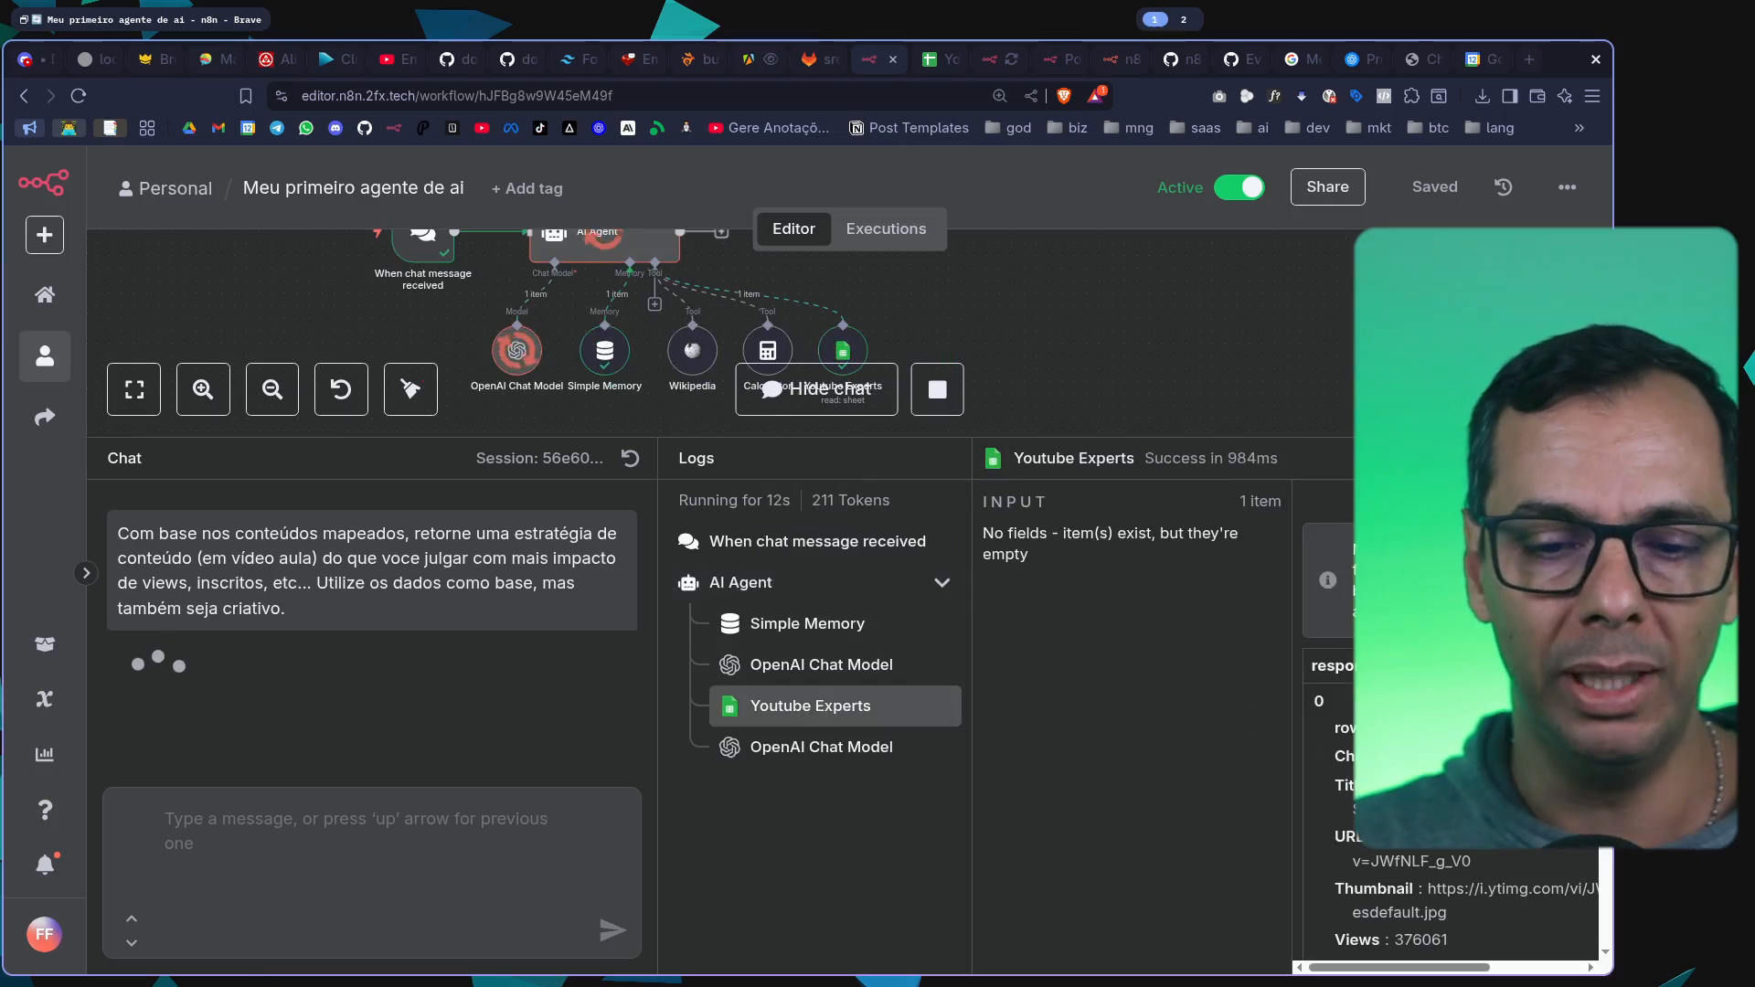
scroll(1462, 731, down, 5)
scroll(1462, 777, down, 4)
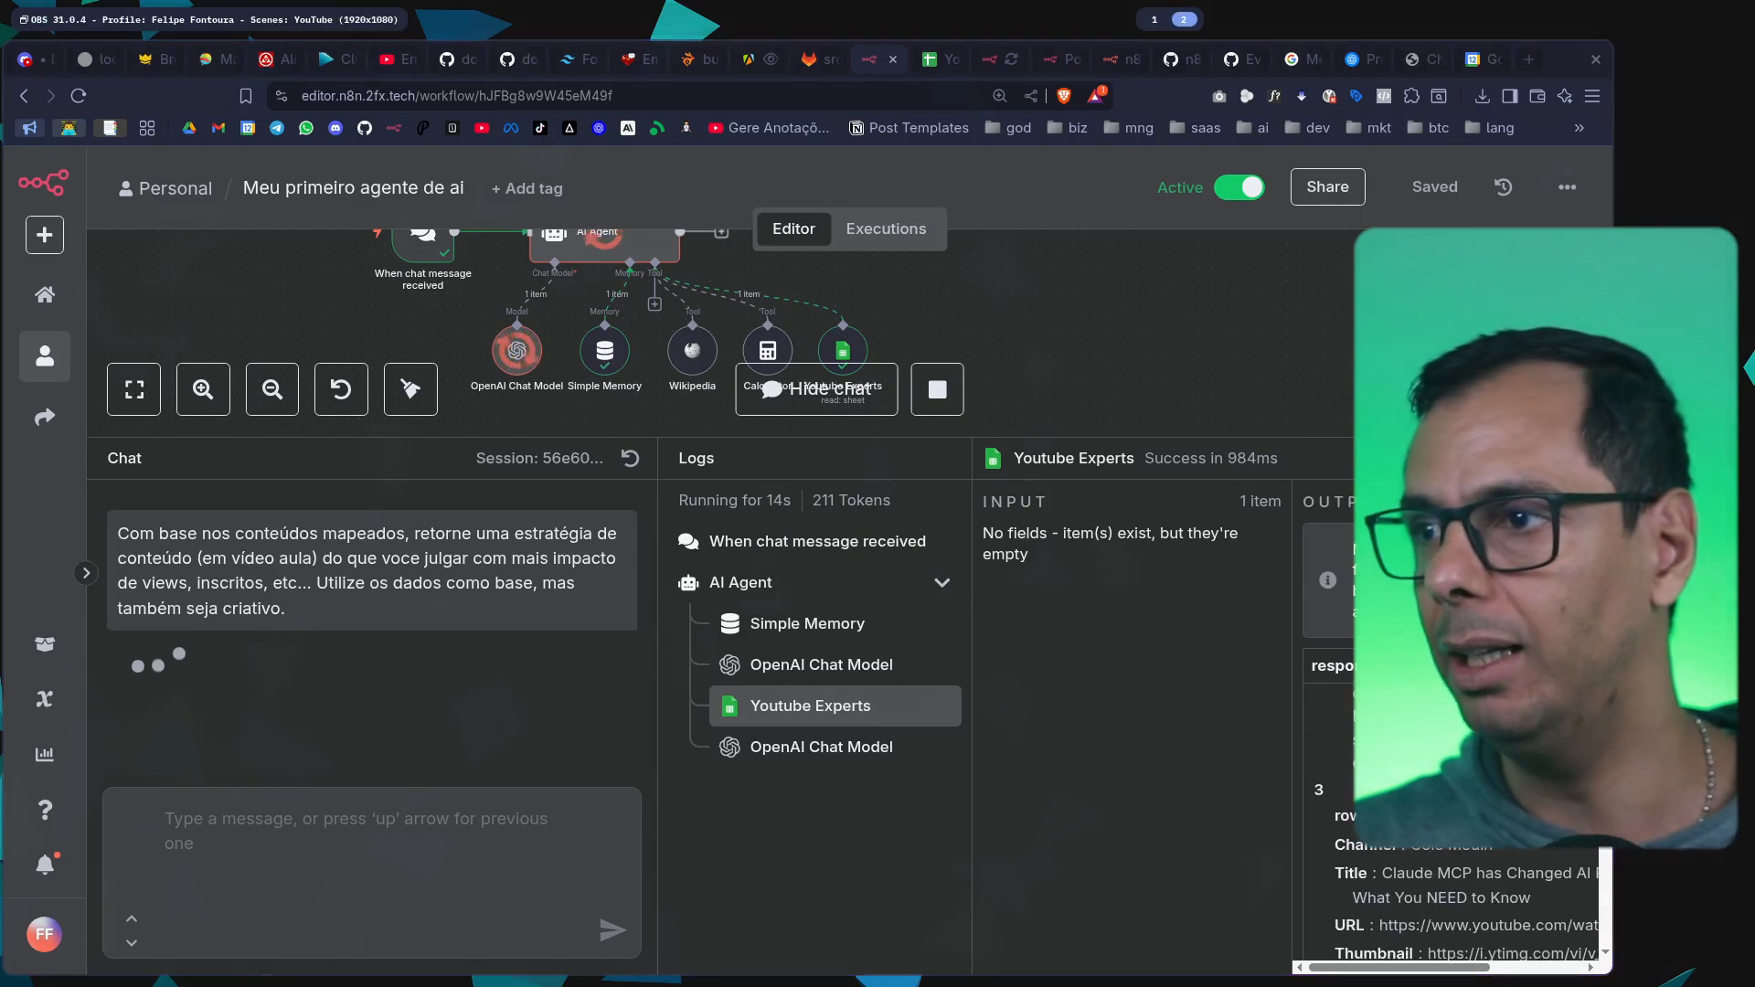
scroll(1414, 764, down, 4)
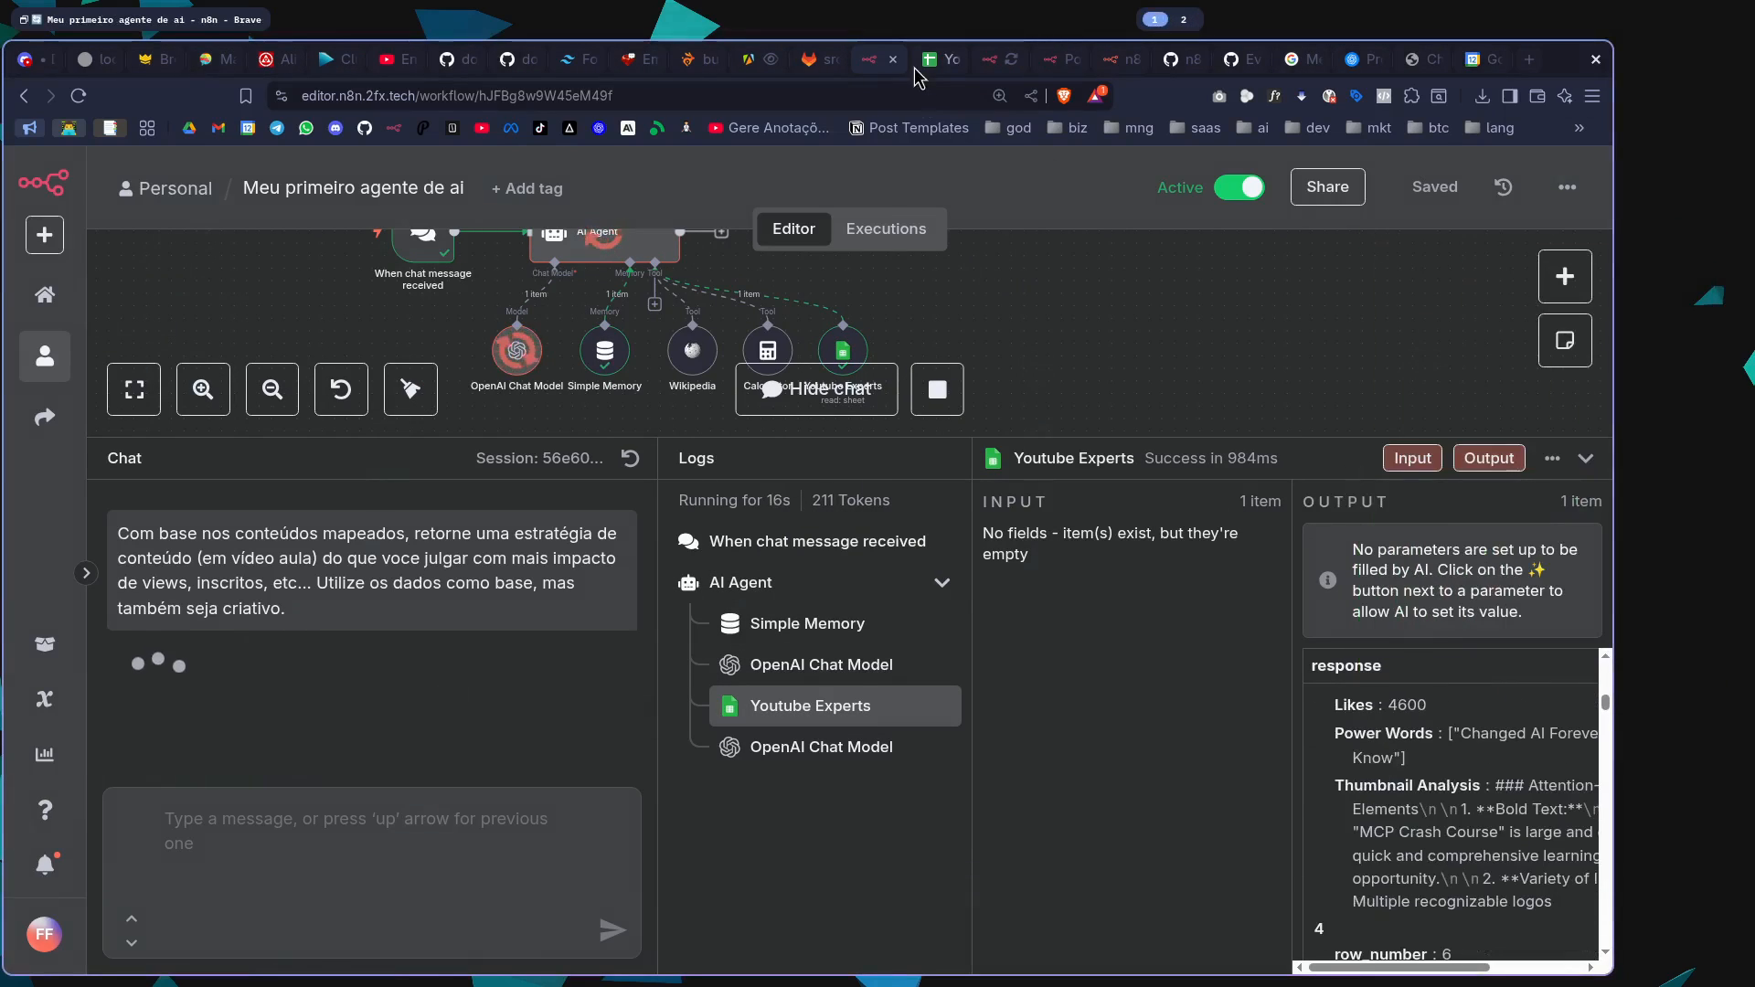
click(925, 65)
click(868, 64)
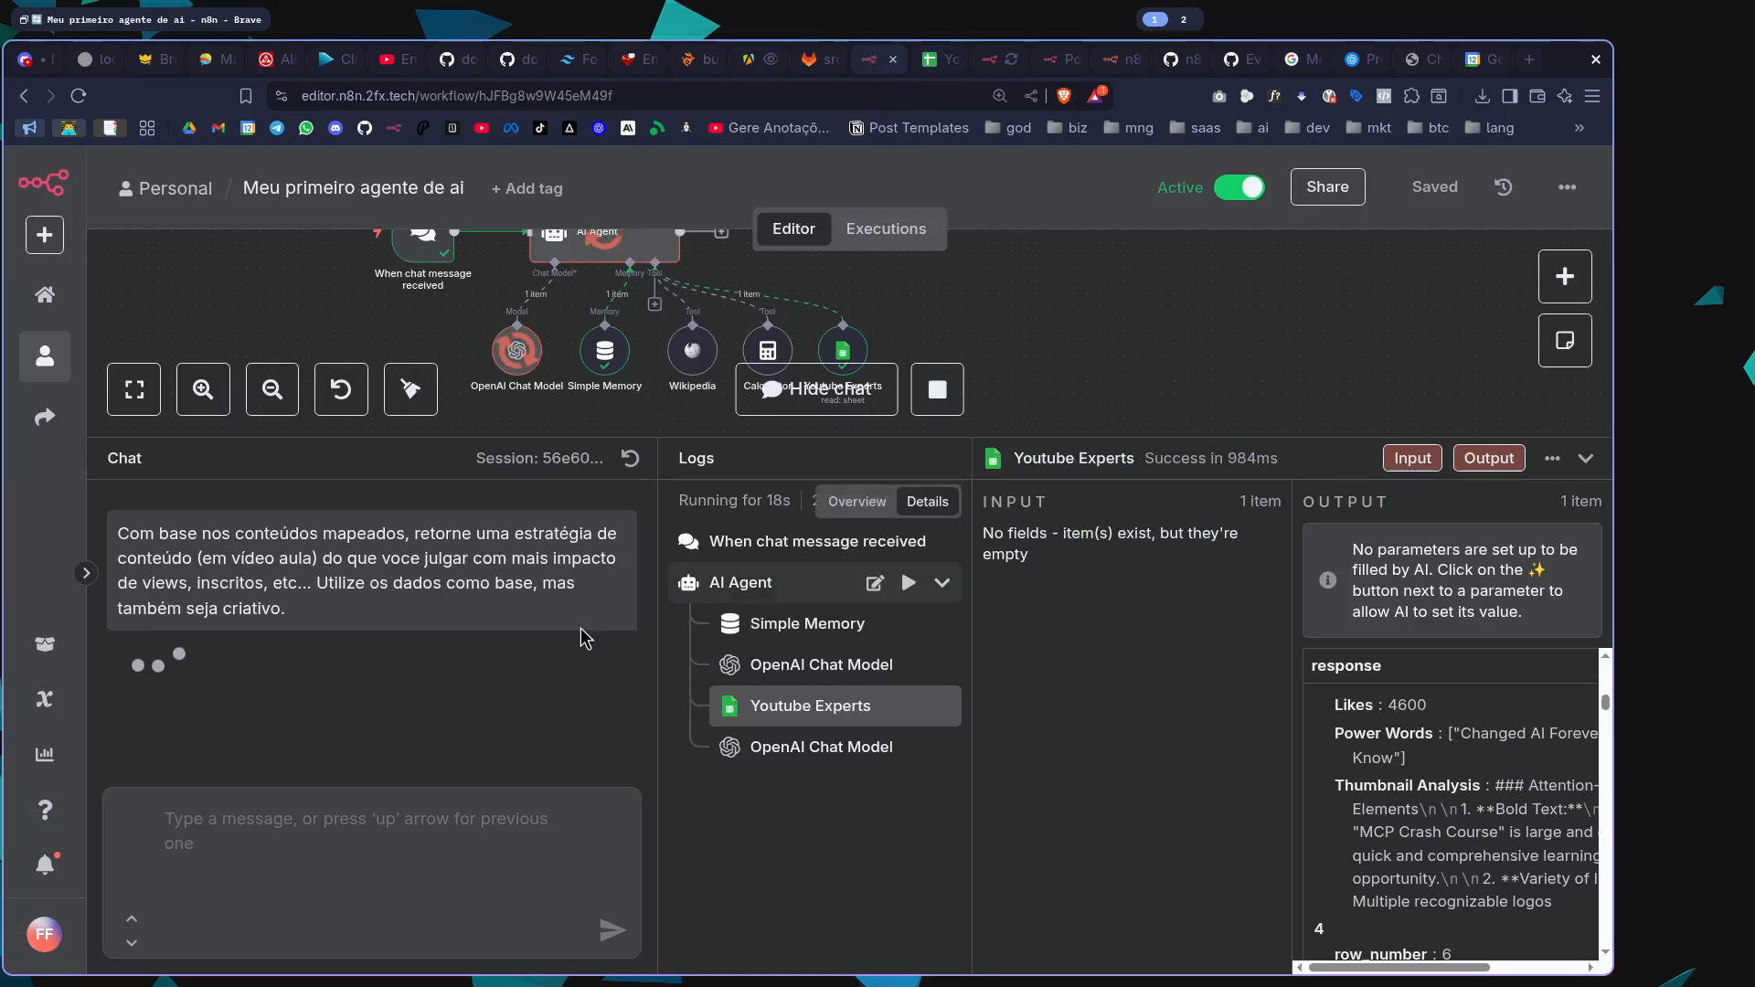
Examine the input passed to the second OpenAI Chat Model call in the run logs
click(928, 745)
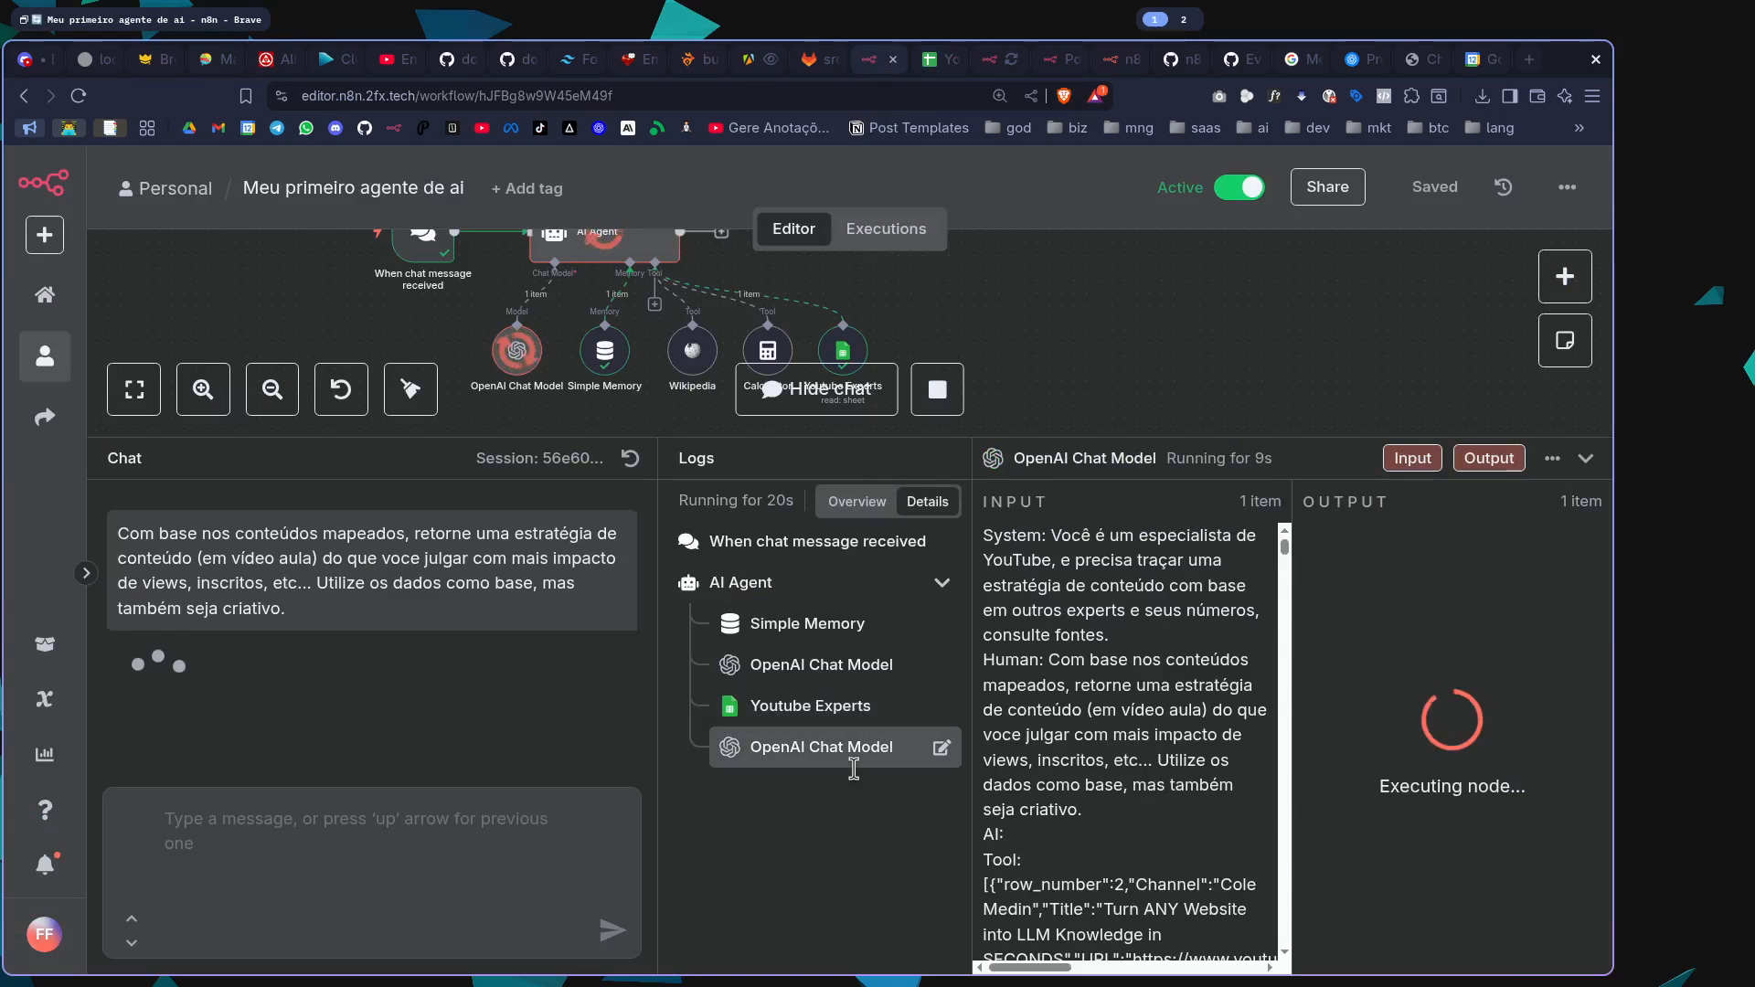
scroll(1154, 624, down, 15)
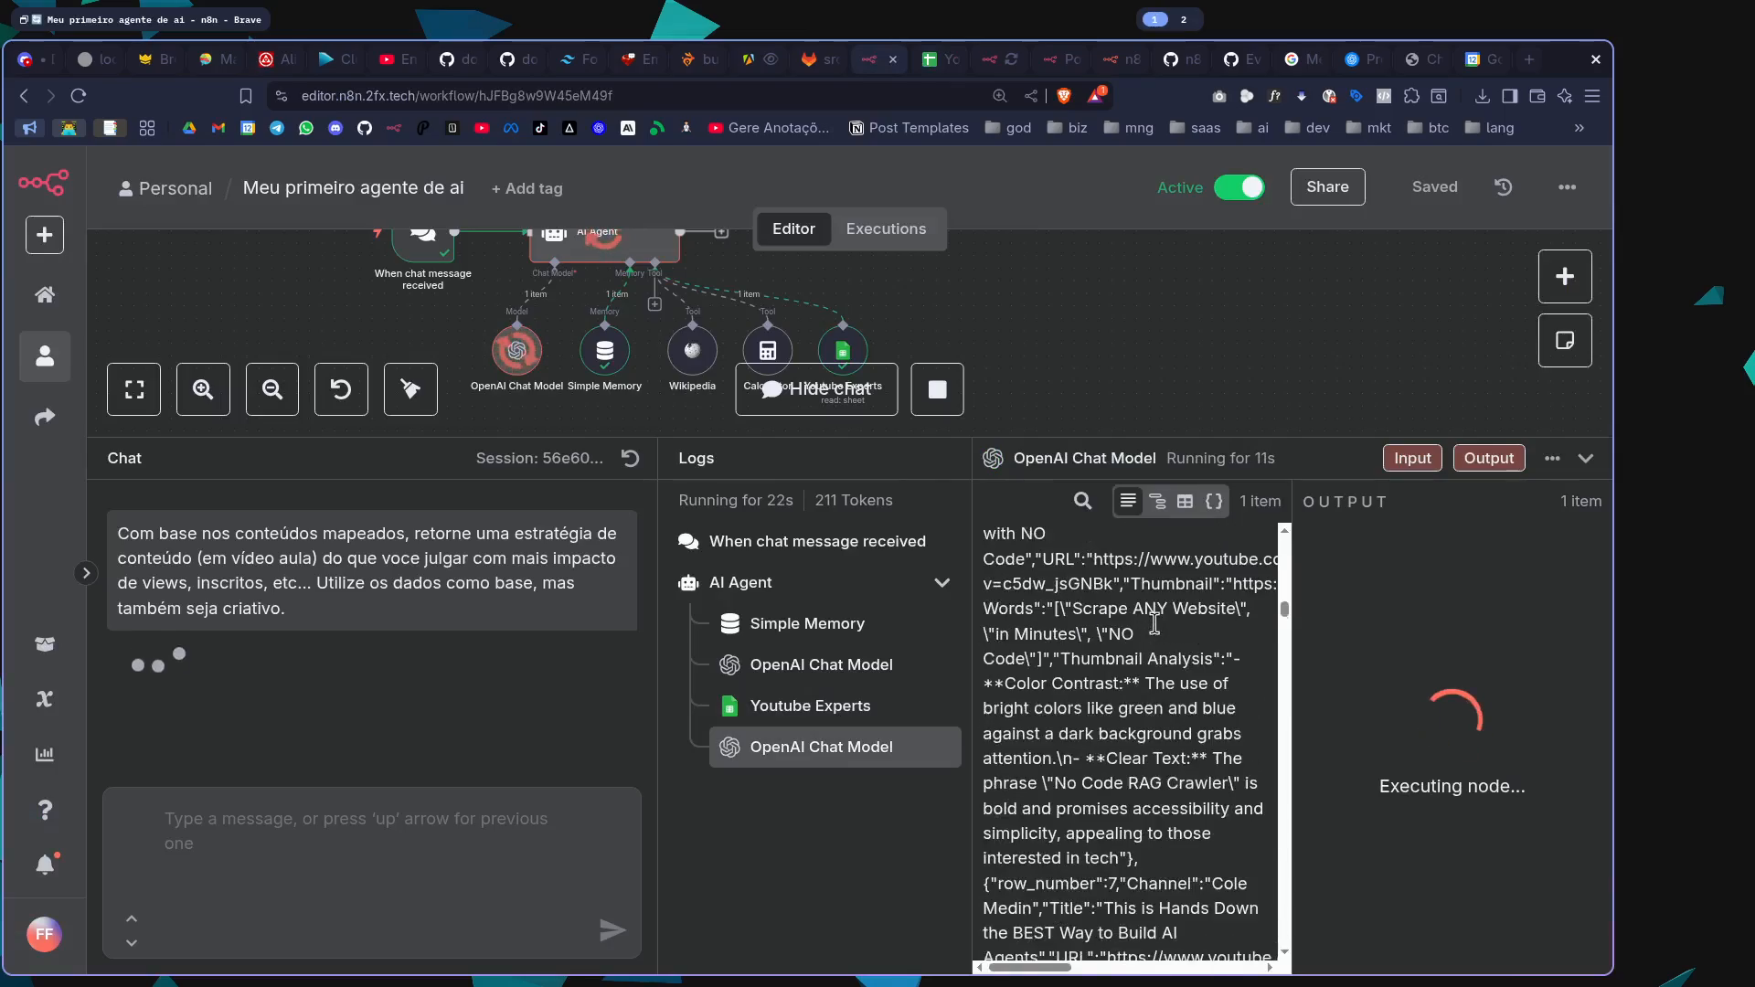
scroll(1155, 624, down, 20)
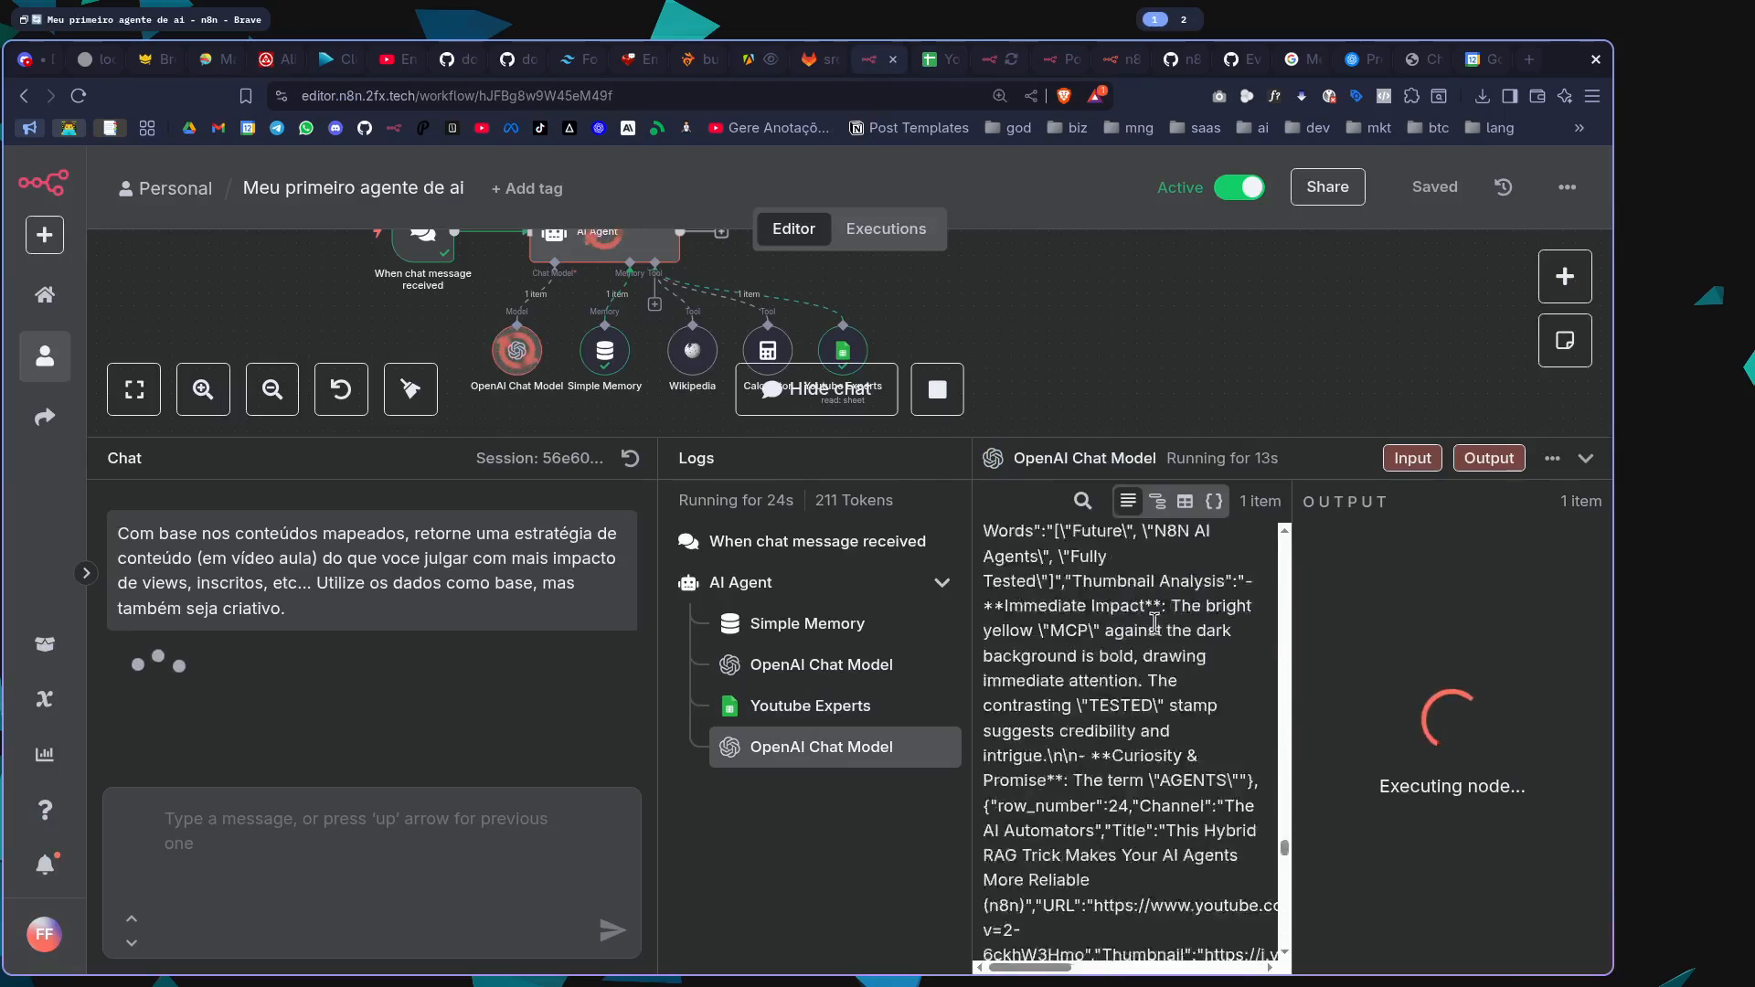
Examine the content strategy the agent returned in the chat, from target audience to creative format
key(super+2)
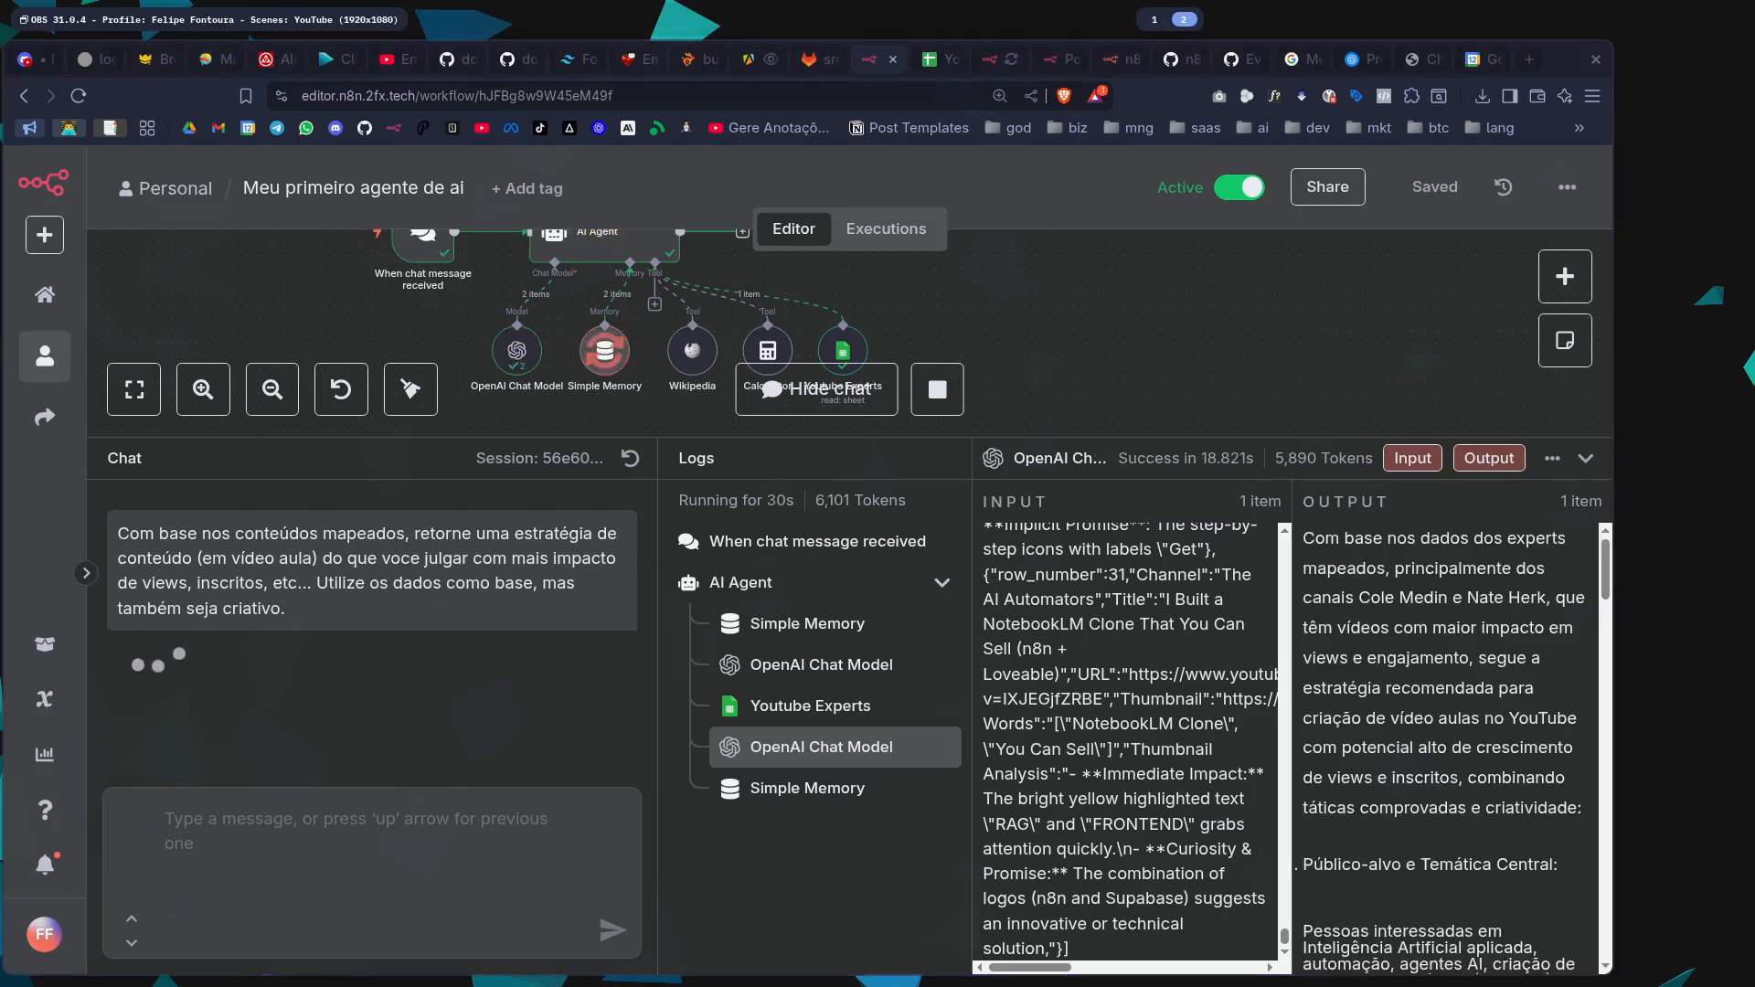
key(super+1)
scroll(420, 713, down, 3)
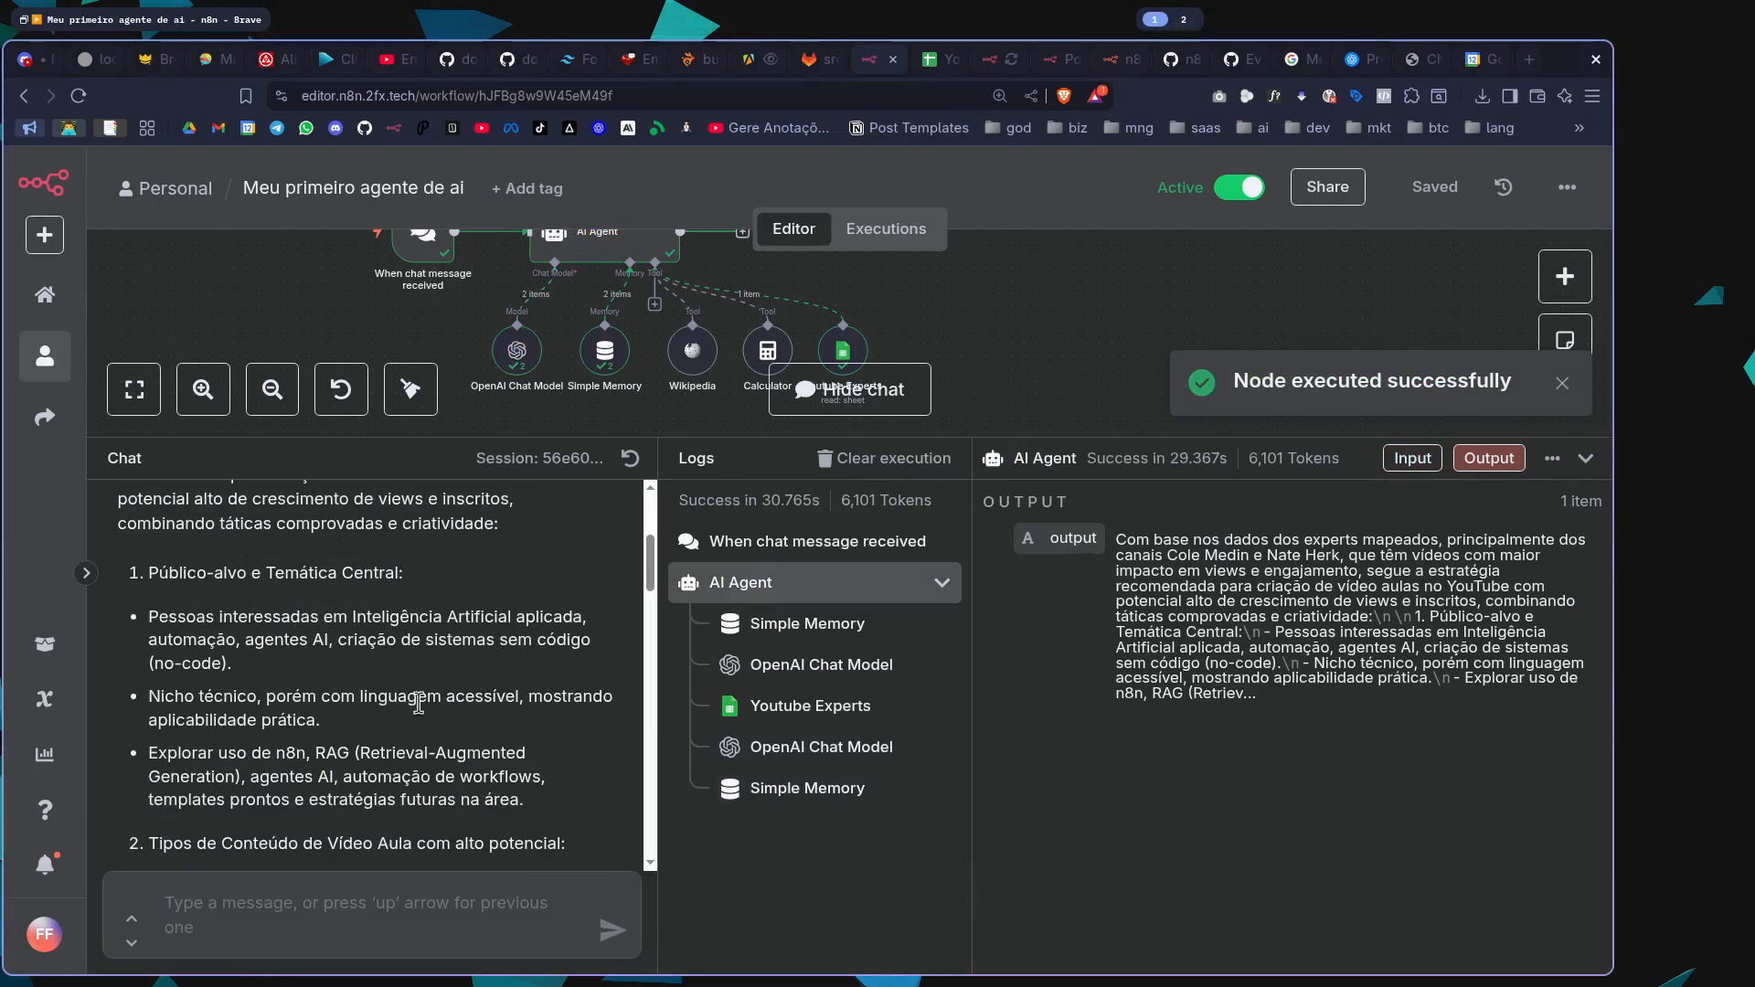
drag(393, 440, 411, 352)
scroll(311, 562, down, 6)
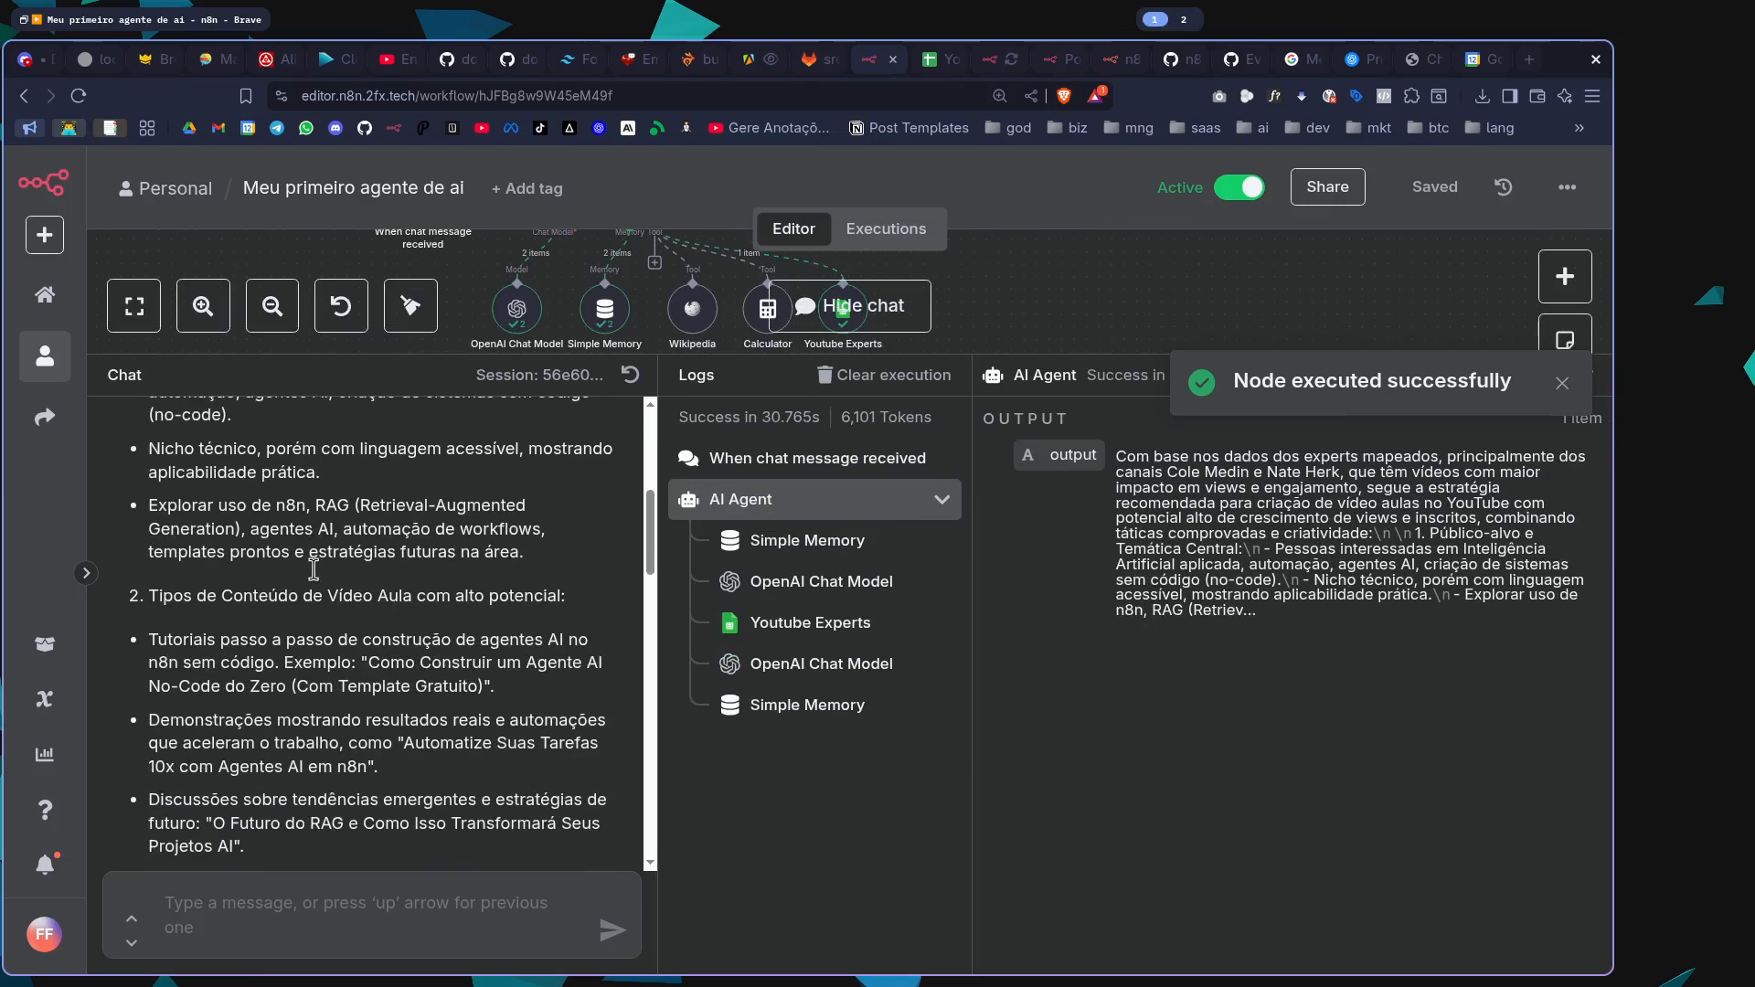
drag(150, 482, 509, 530)
click(274, 562)
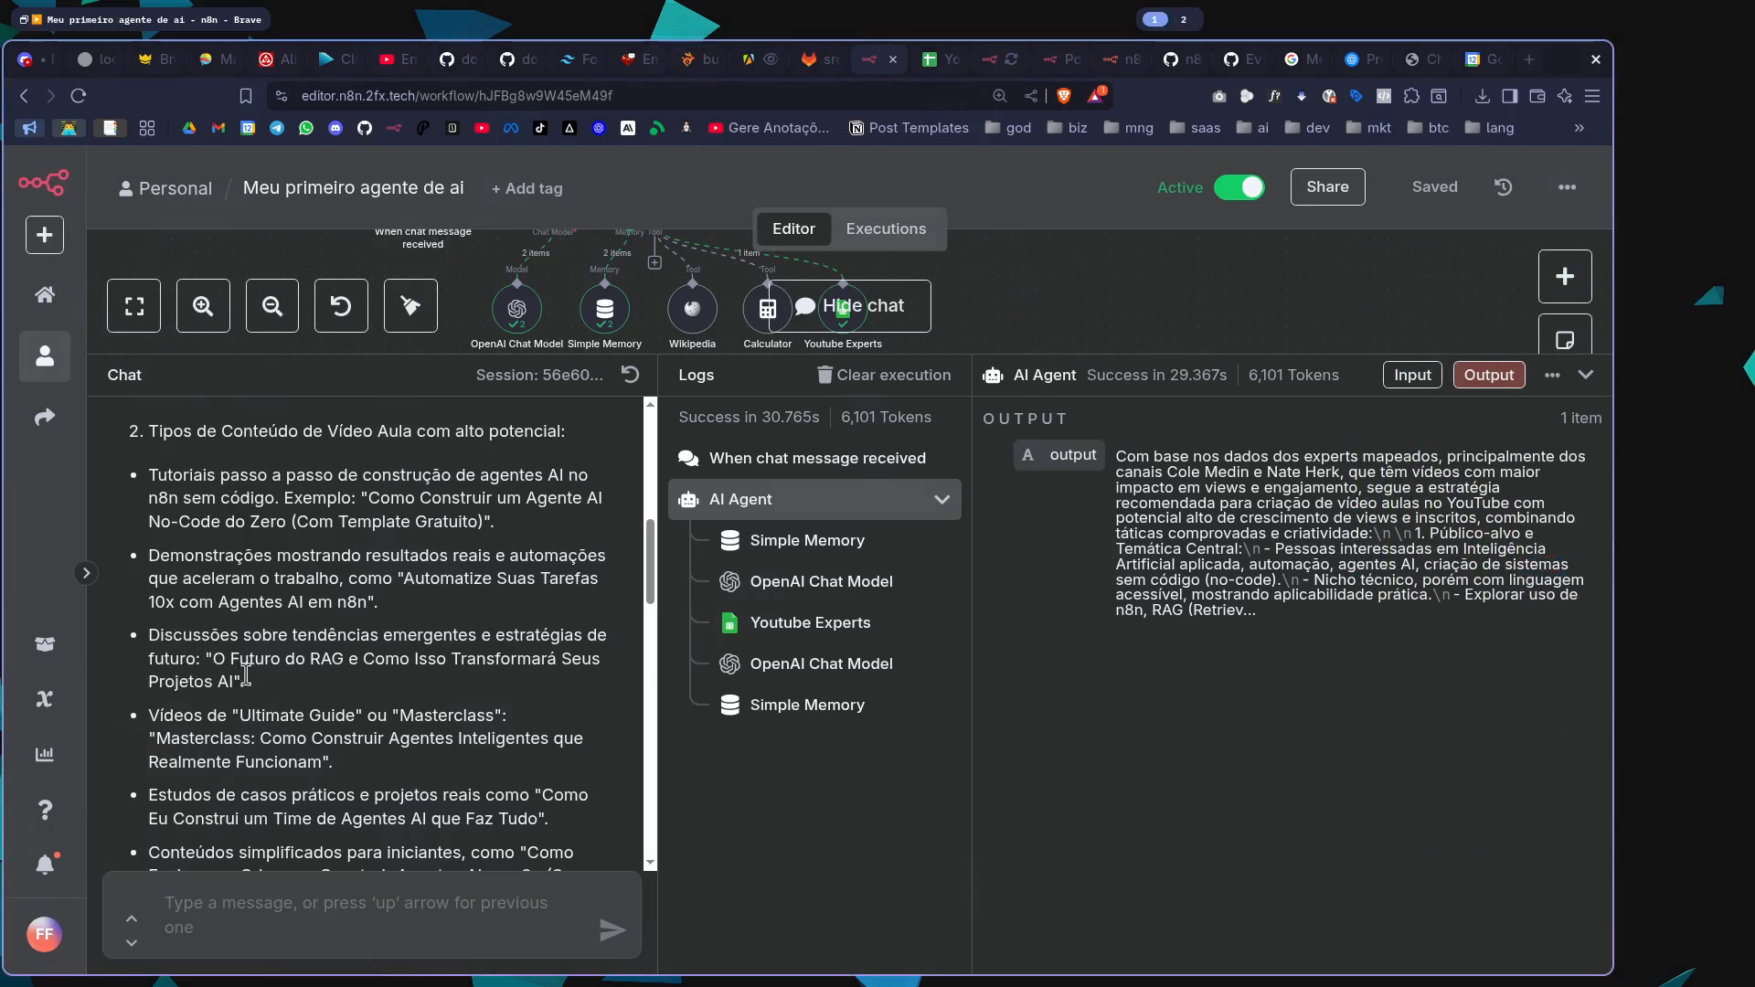
scroll(281, 678, down, 2)
drag(261, 580, 361, 610)
click(524, 534)
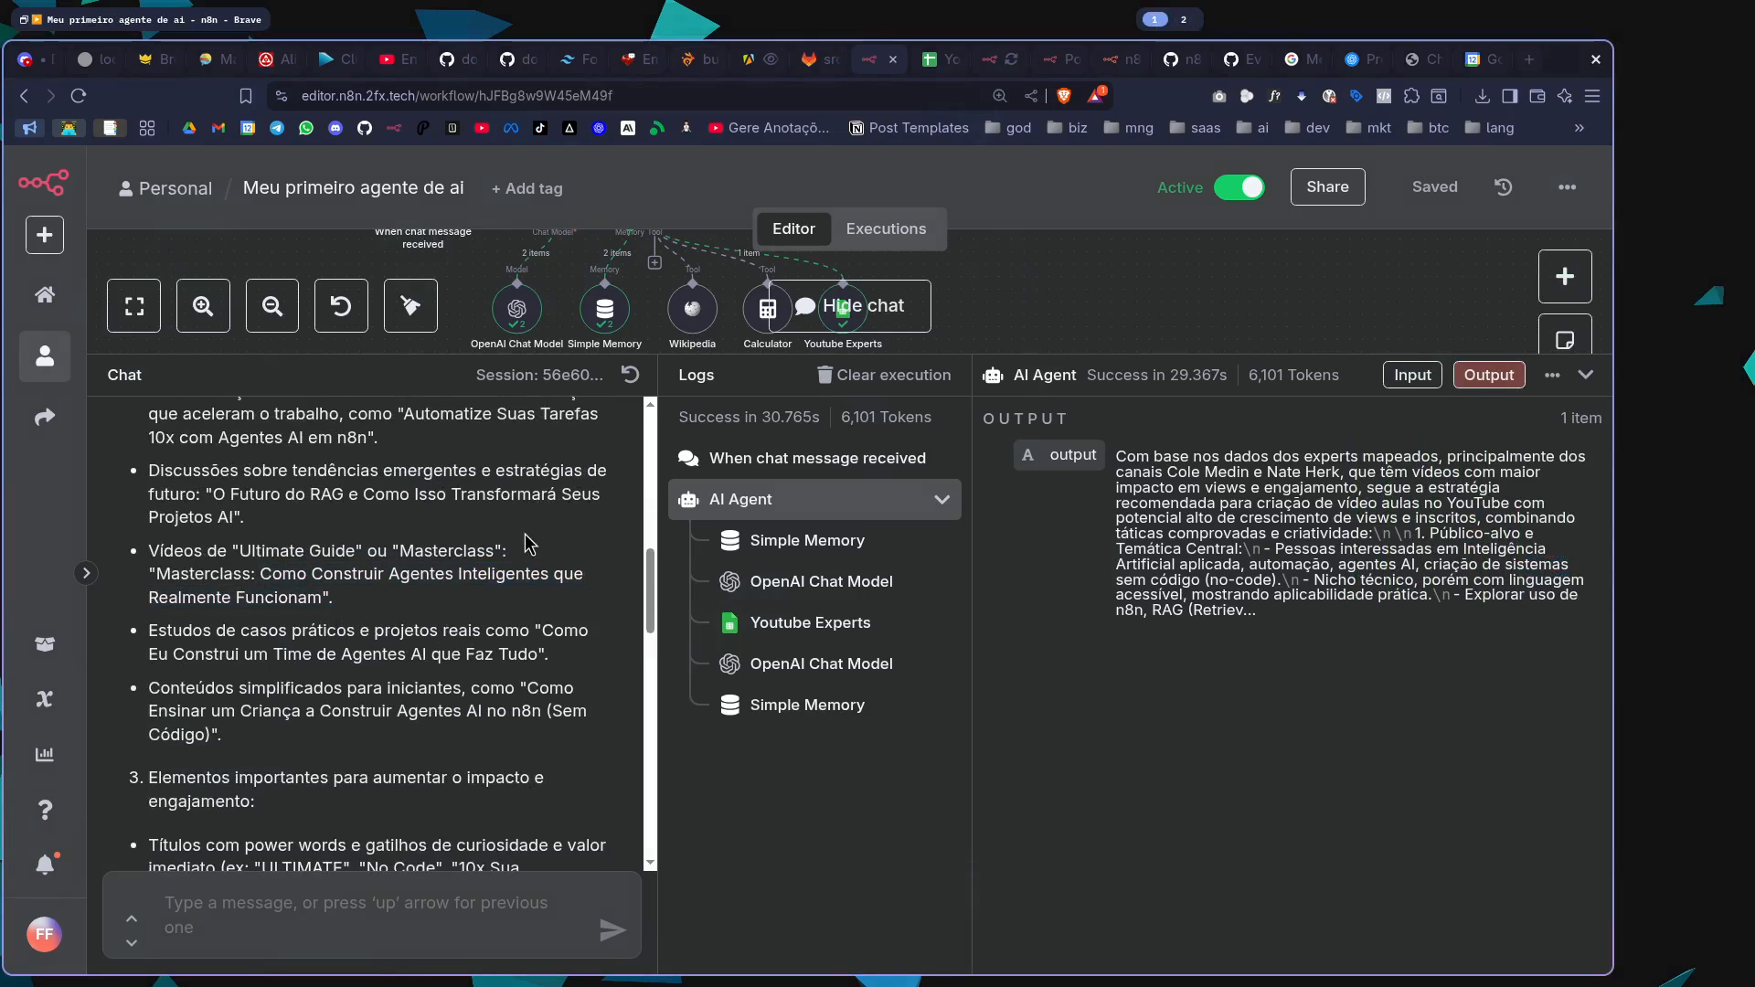
scroll(329, 611, down, 10)
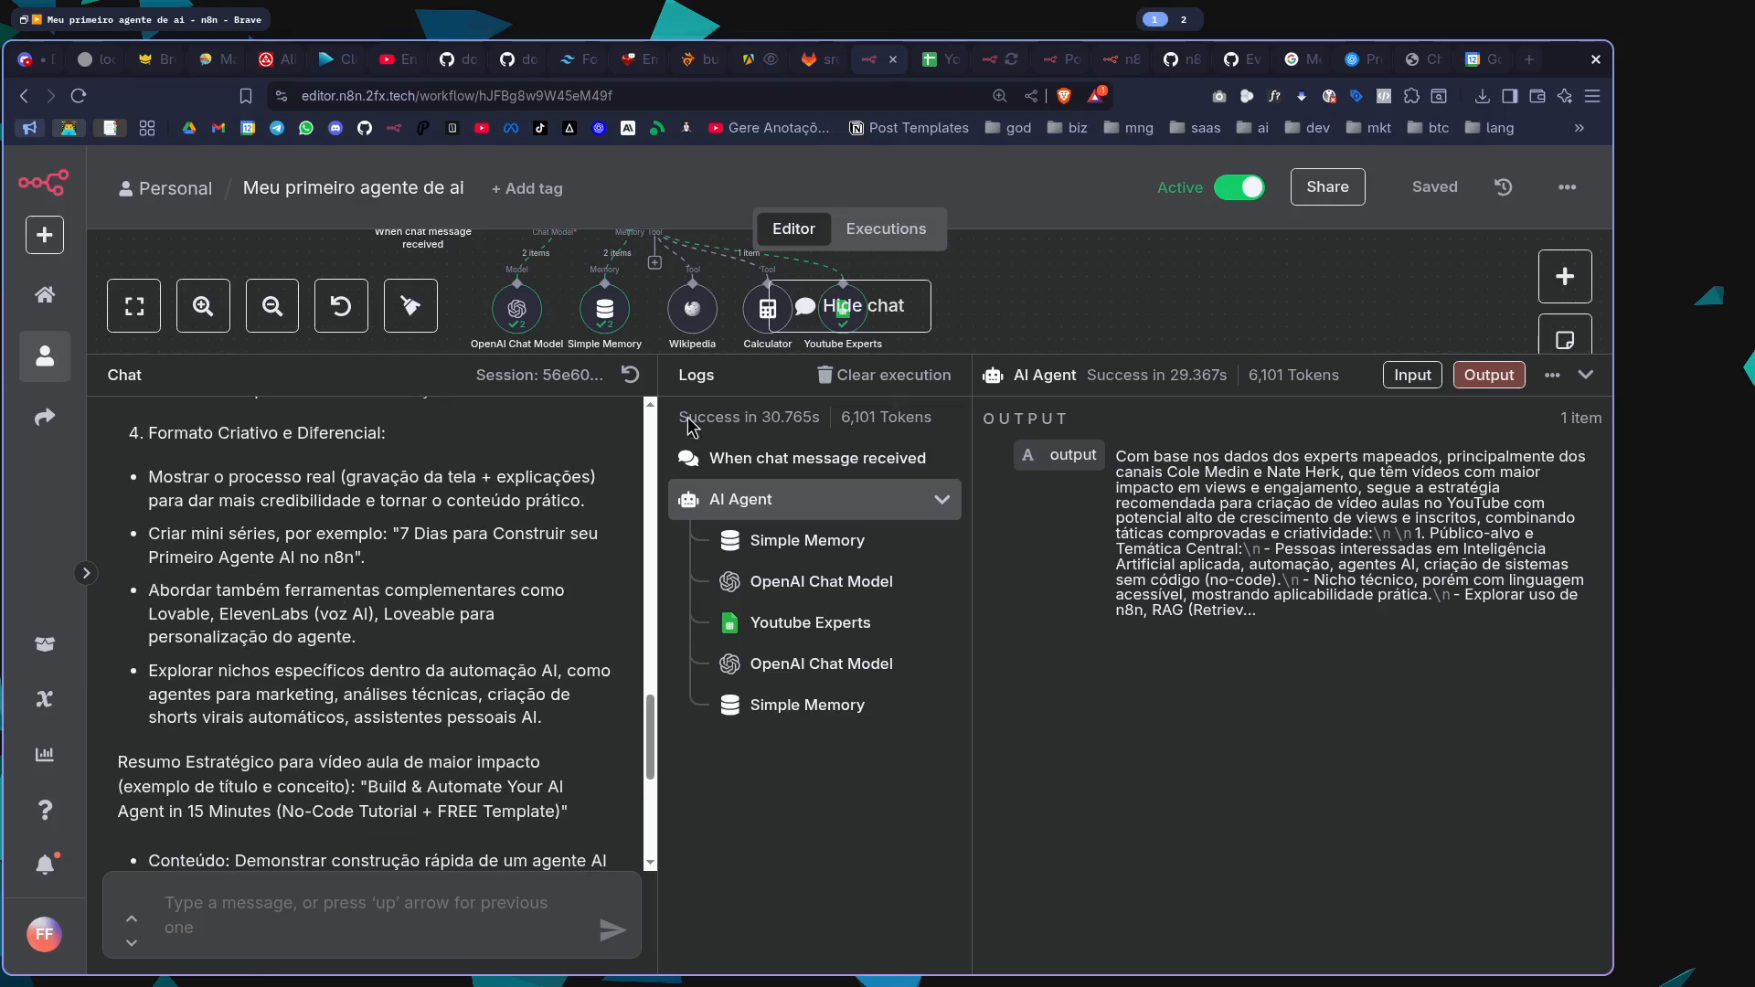
In the chat trigger node, clear the initial messages and set the title to "Agente de estratégia de conteúdo YouTube"
drag(1104, 377, 1104, 738)
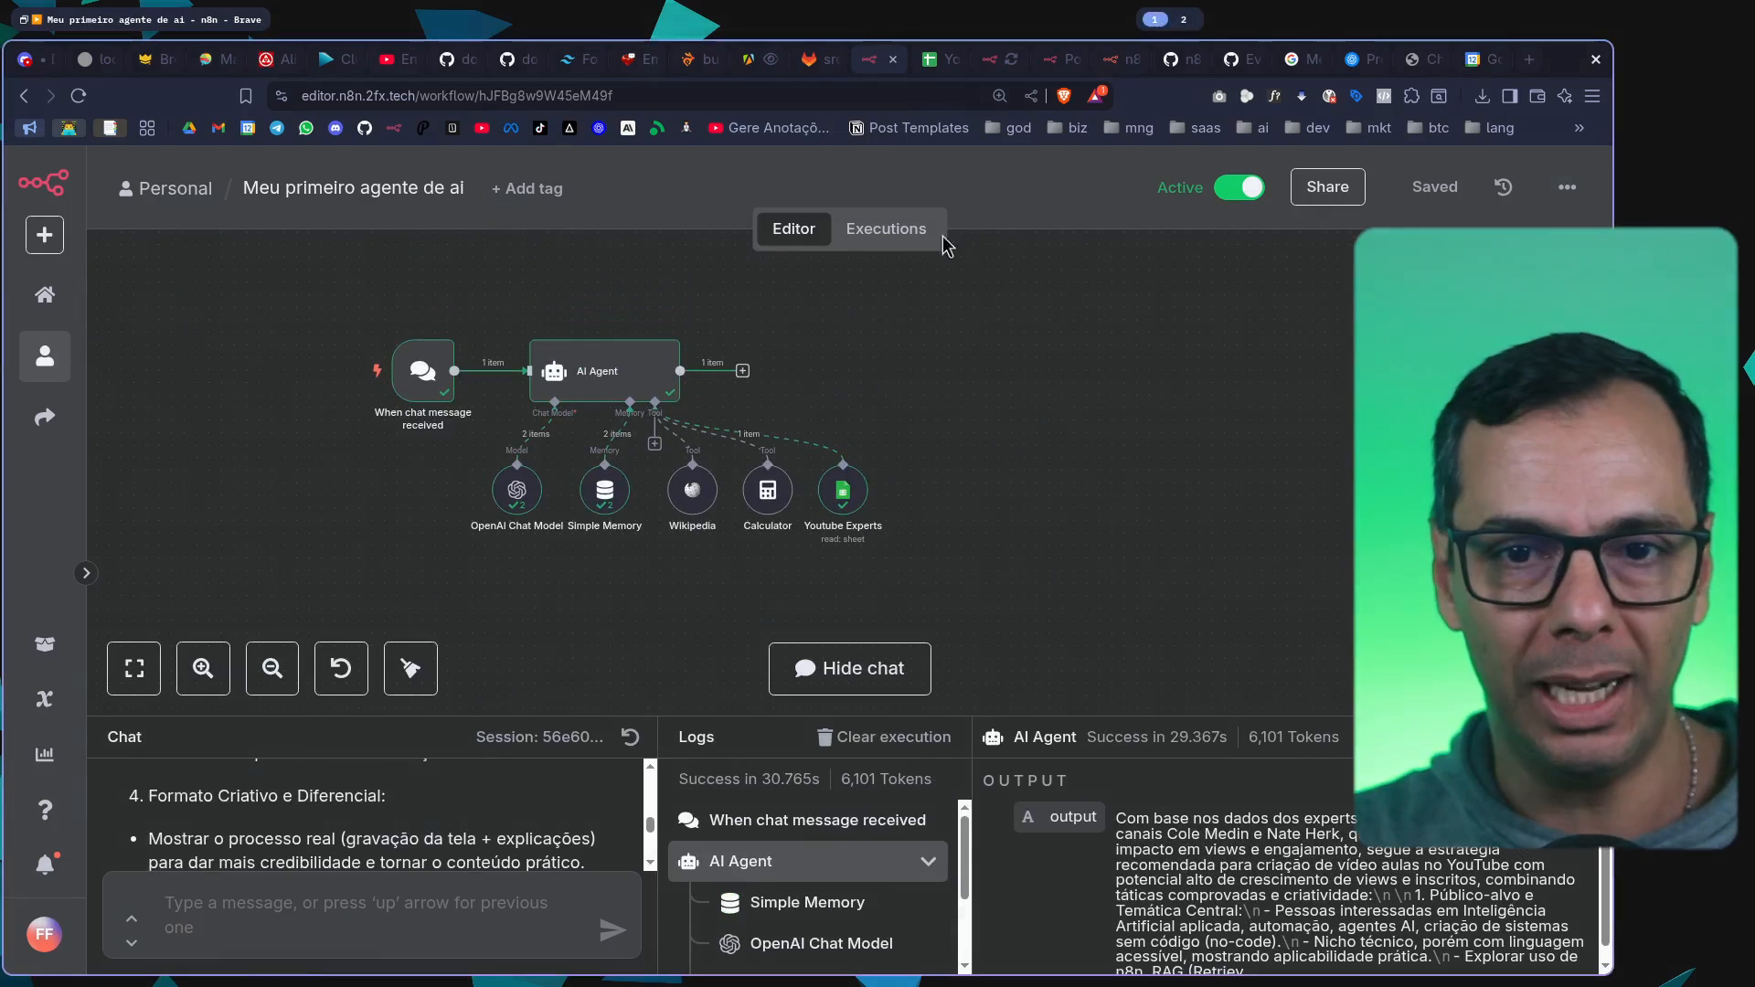
double_click(422, 371)
scroll(182, 448, down, 3)
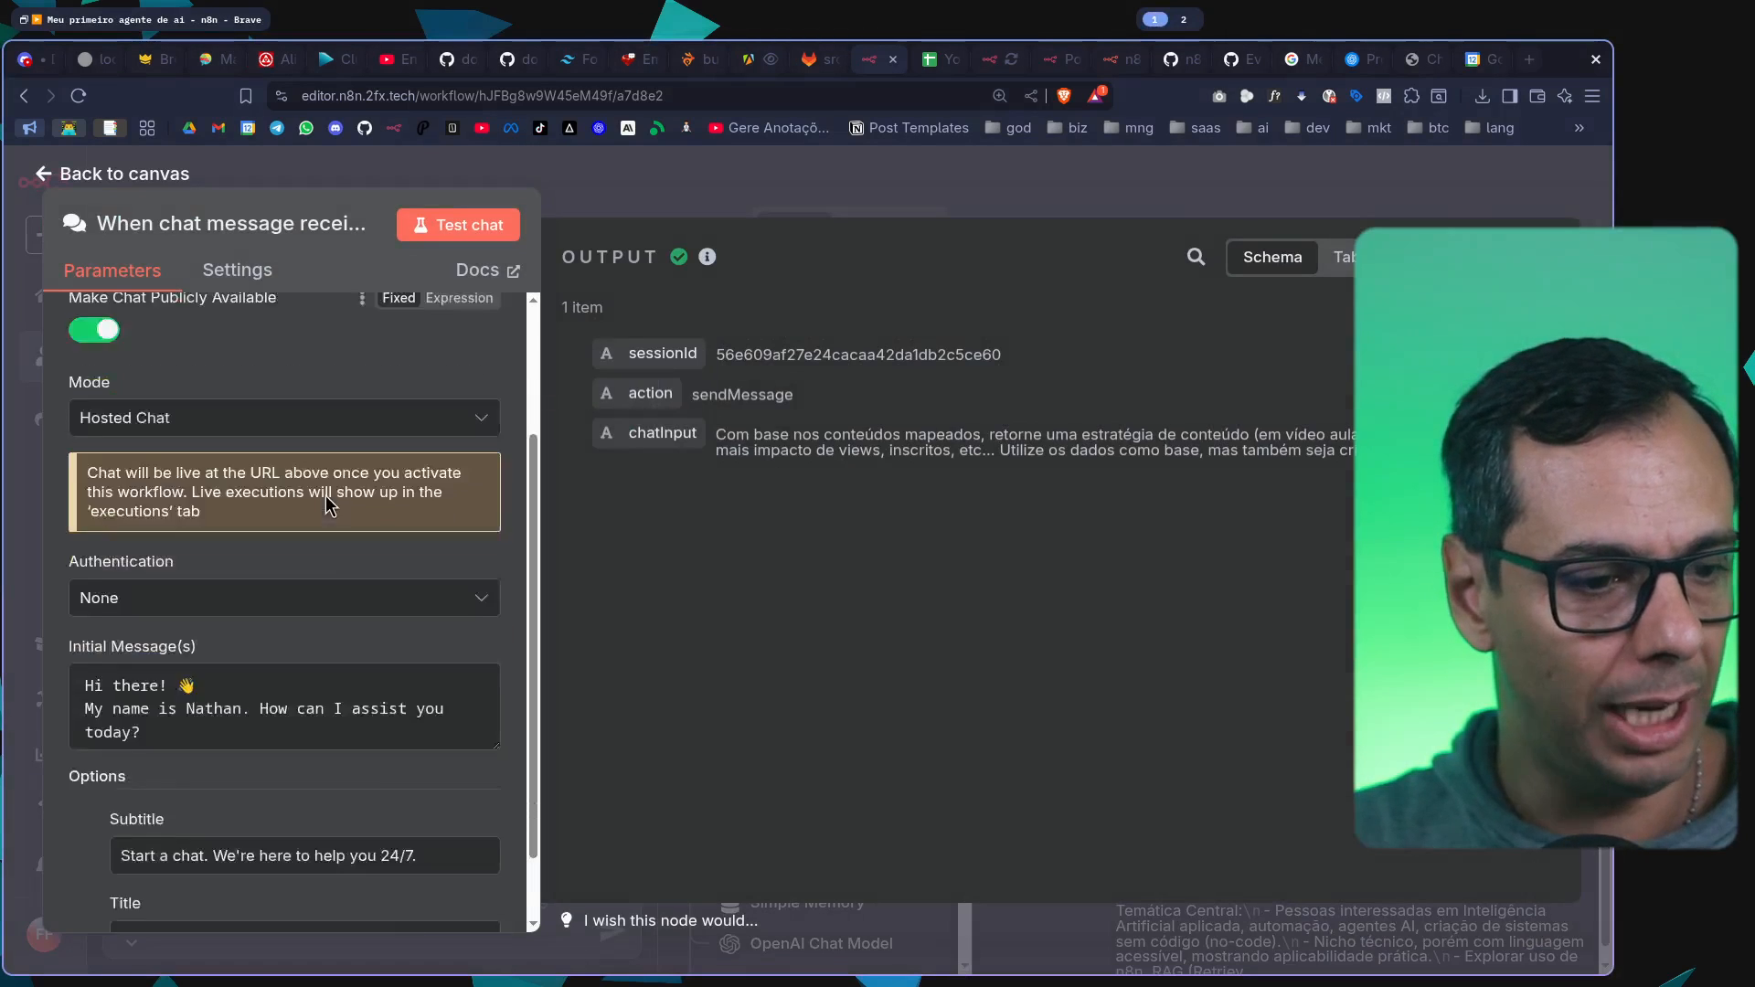
click(334, 611)
key(ctrl+a)
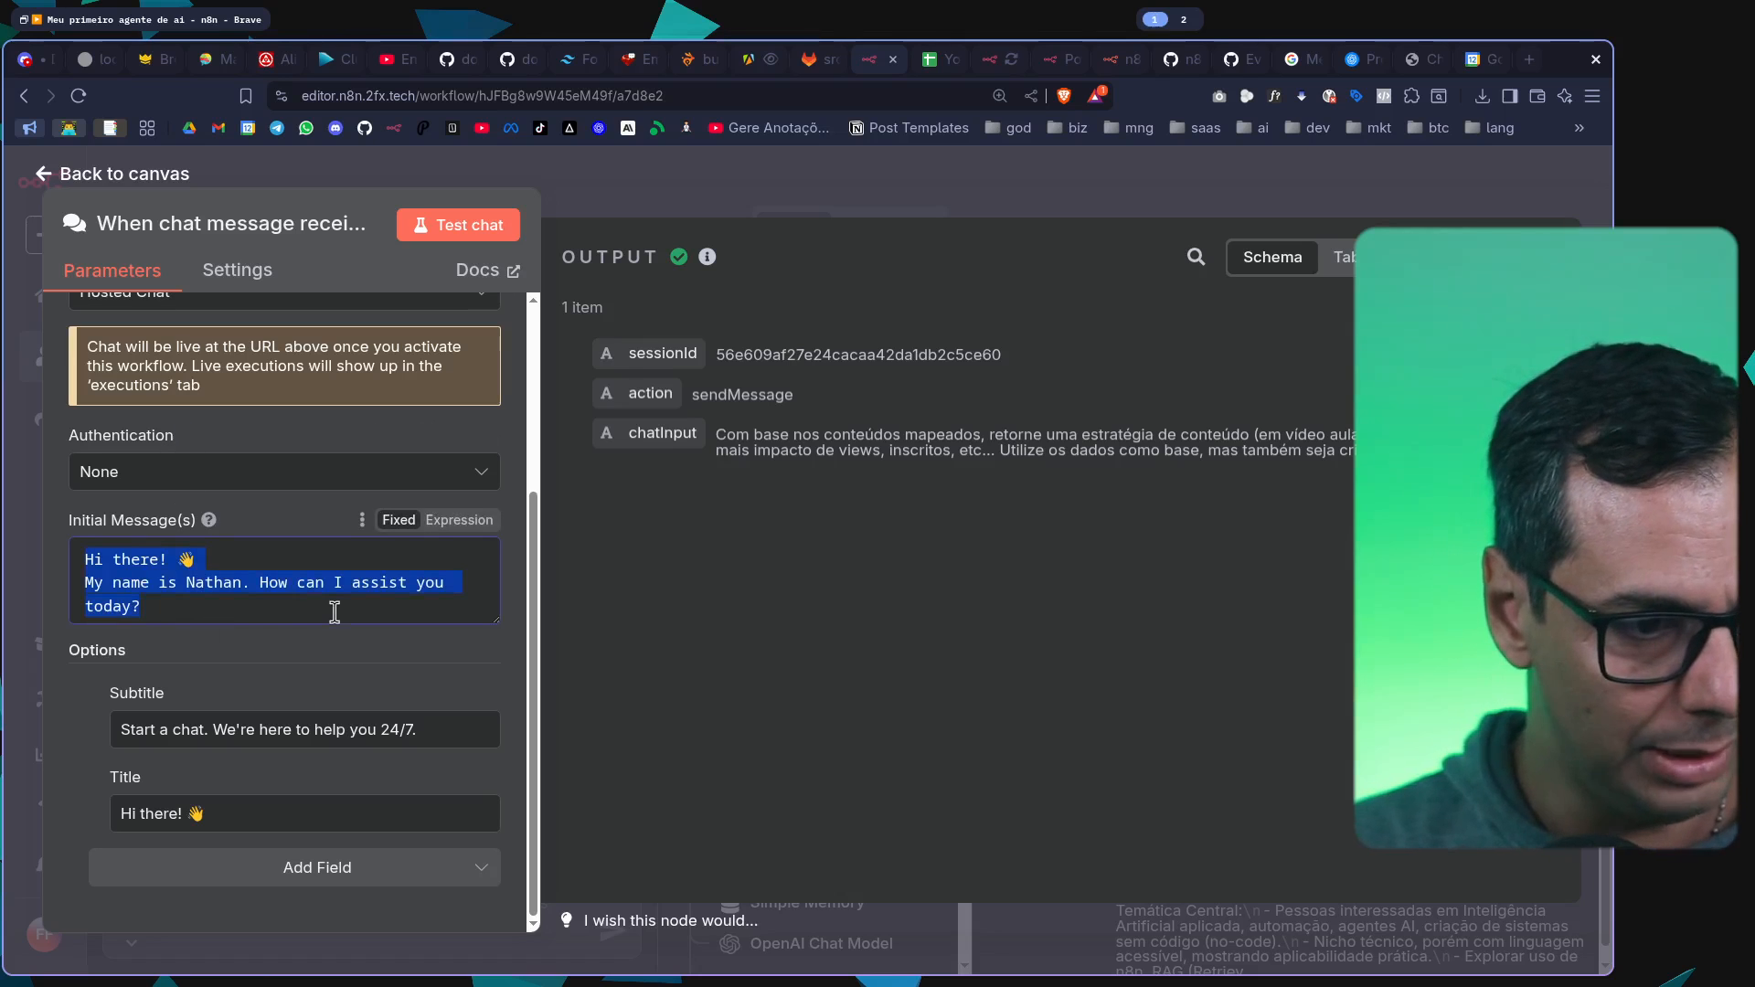
key(BackSpace)
click(290, 830)
key(ctrl+a)
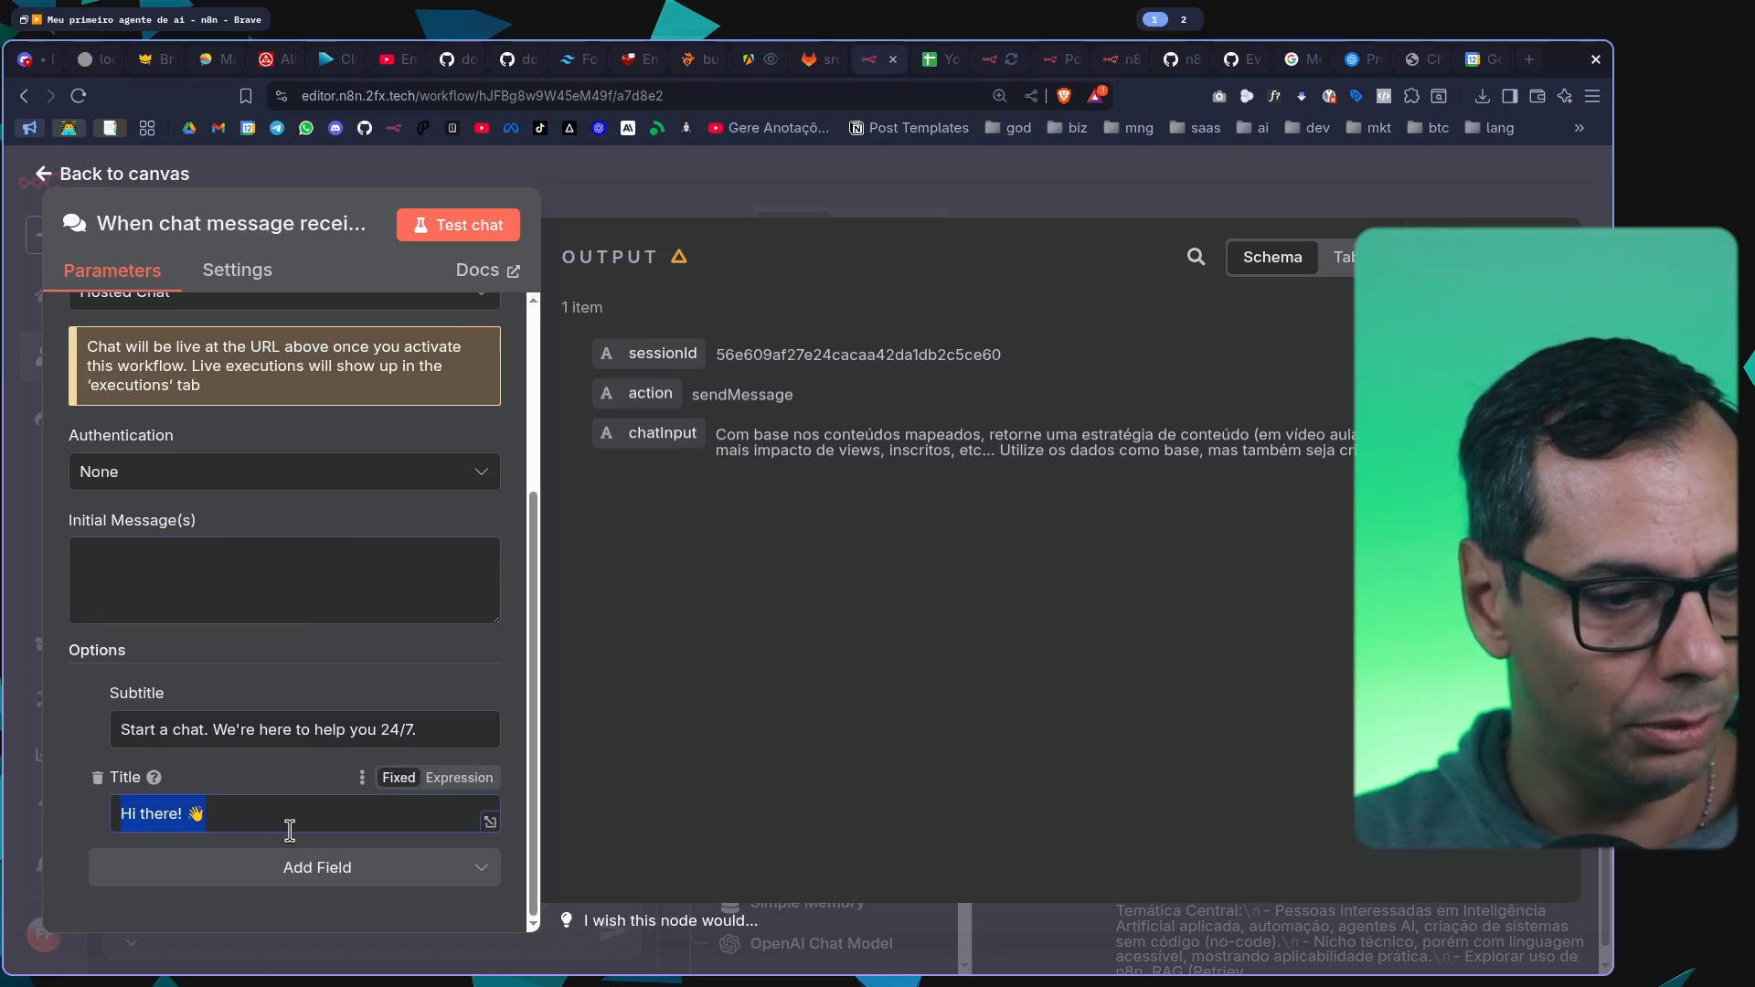
text(Agente de estratégia de conteúdo YouTube)
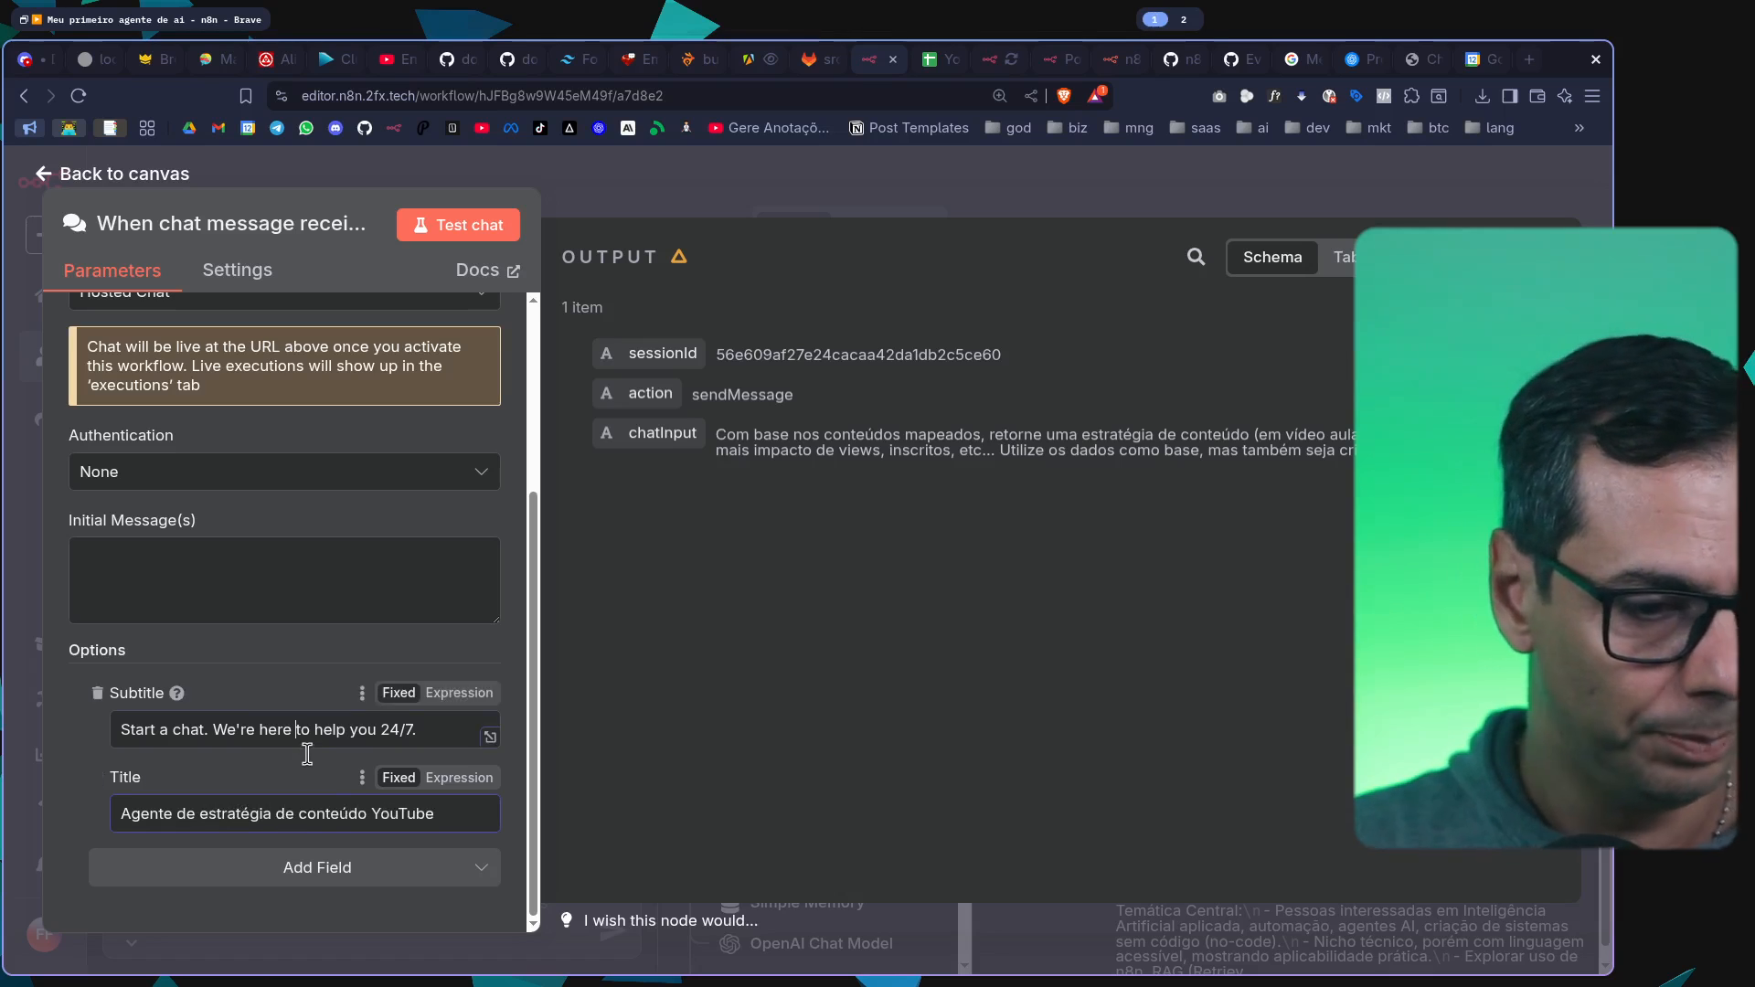
Set the chat subtitle to "Pergunte sobre a próxima estratégia de conteúdo com base nos seus concorrentes." and return to the canvas
click(478, 739)
key(ctrl+a)
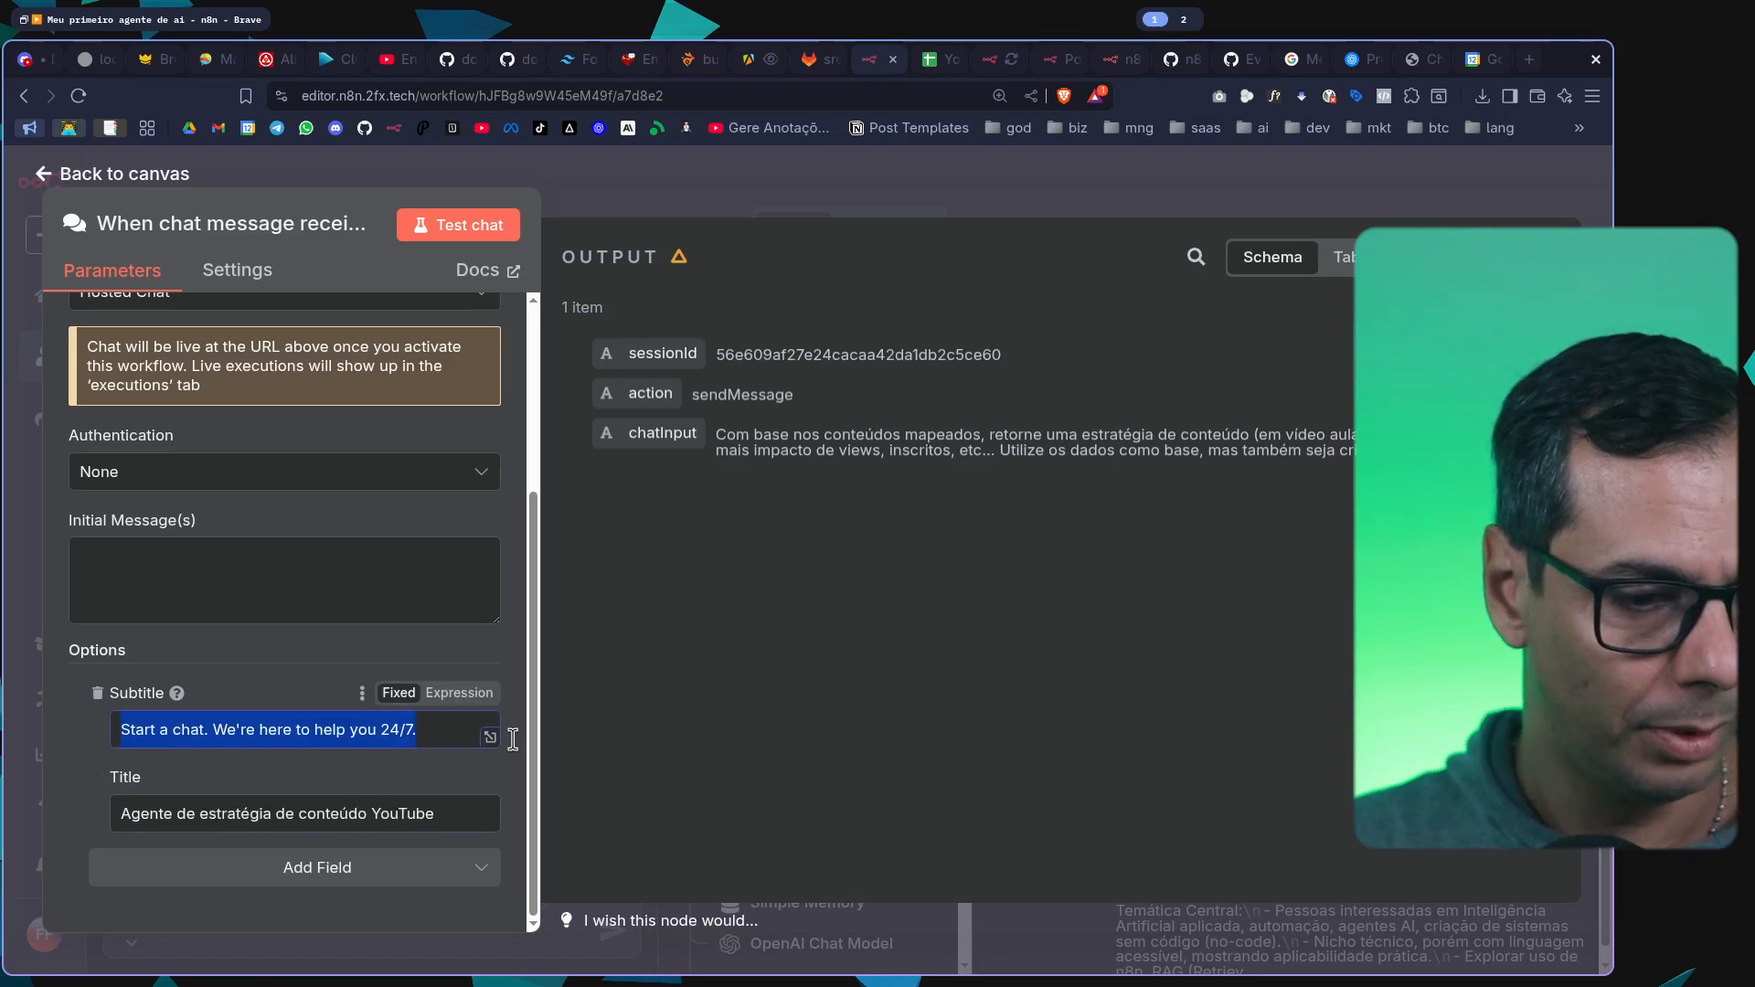
text(Pergunte o que)
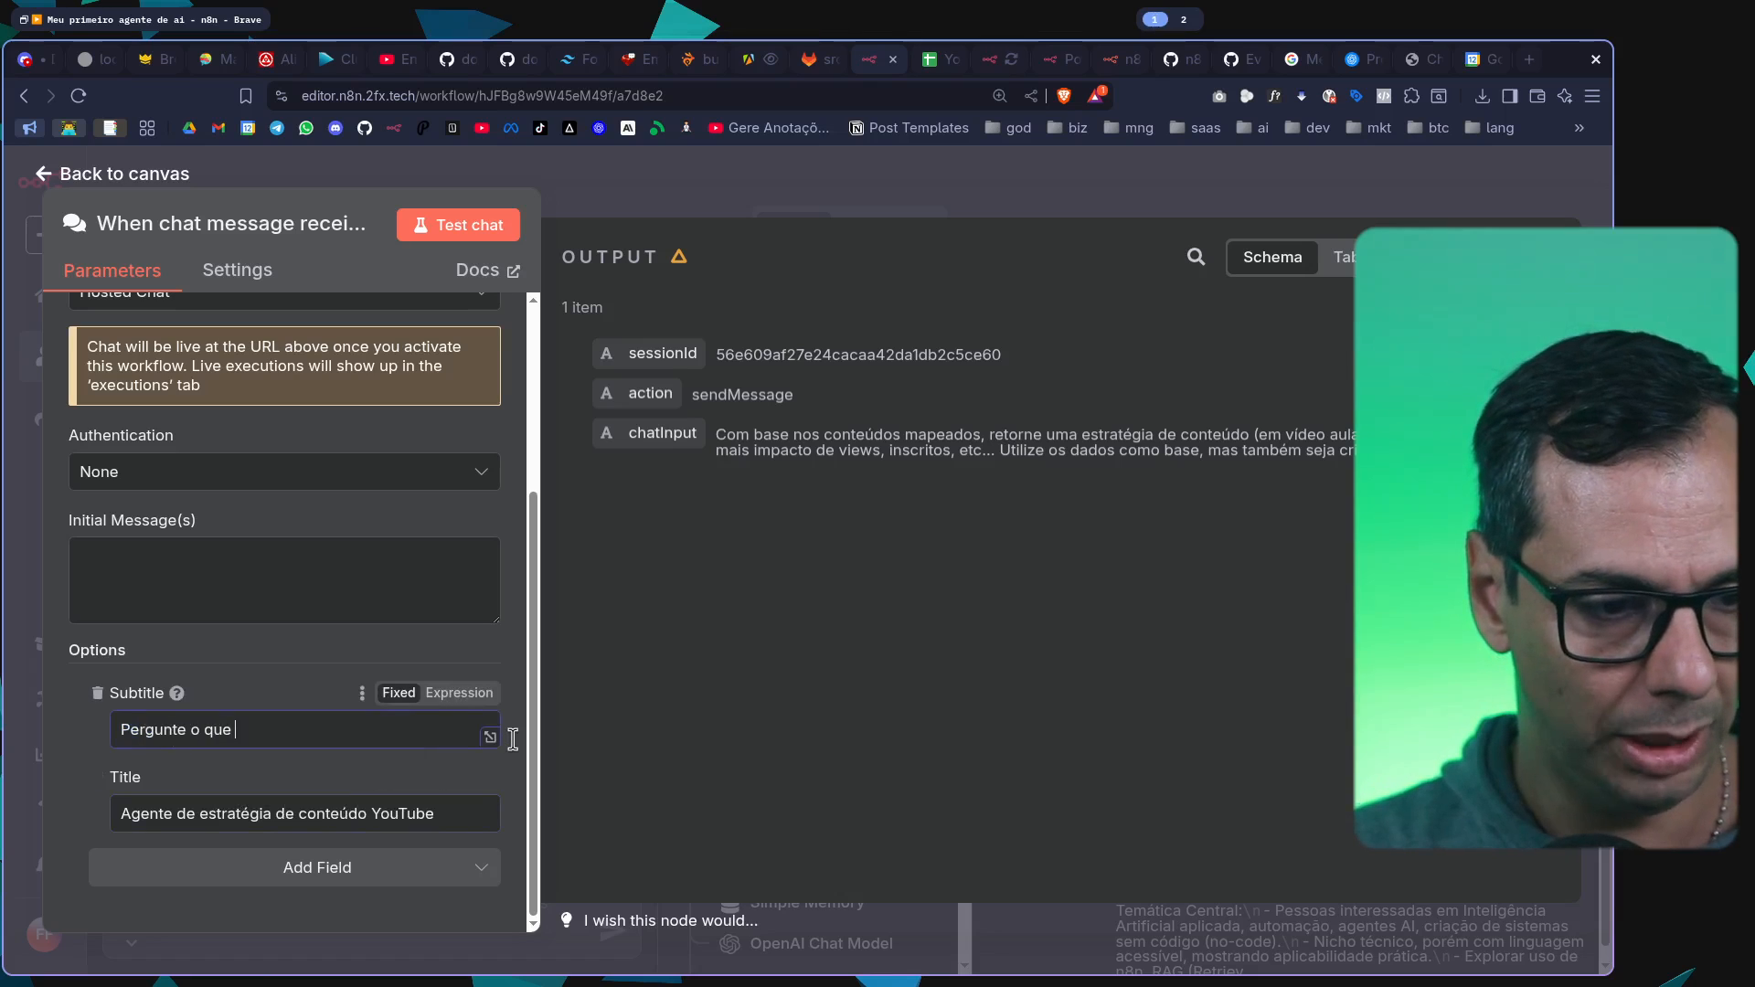
text( mai)
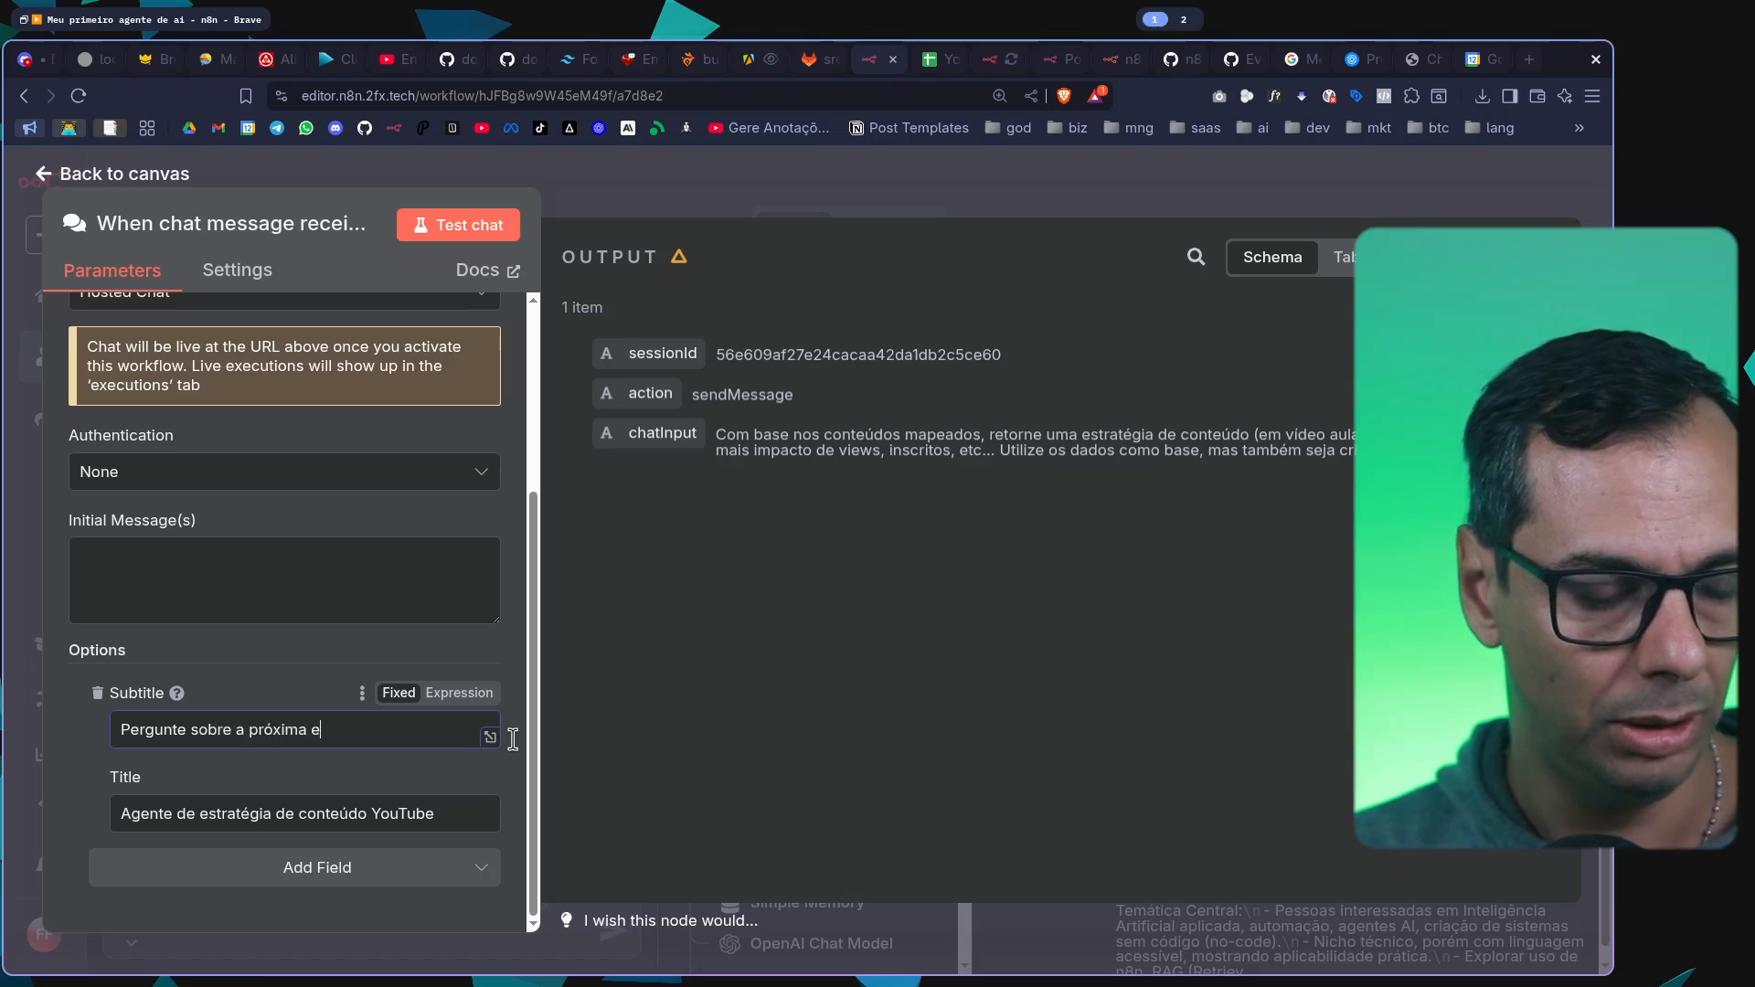
text(gia de conte)
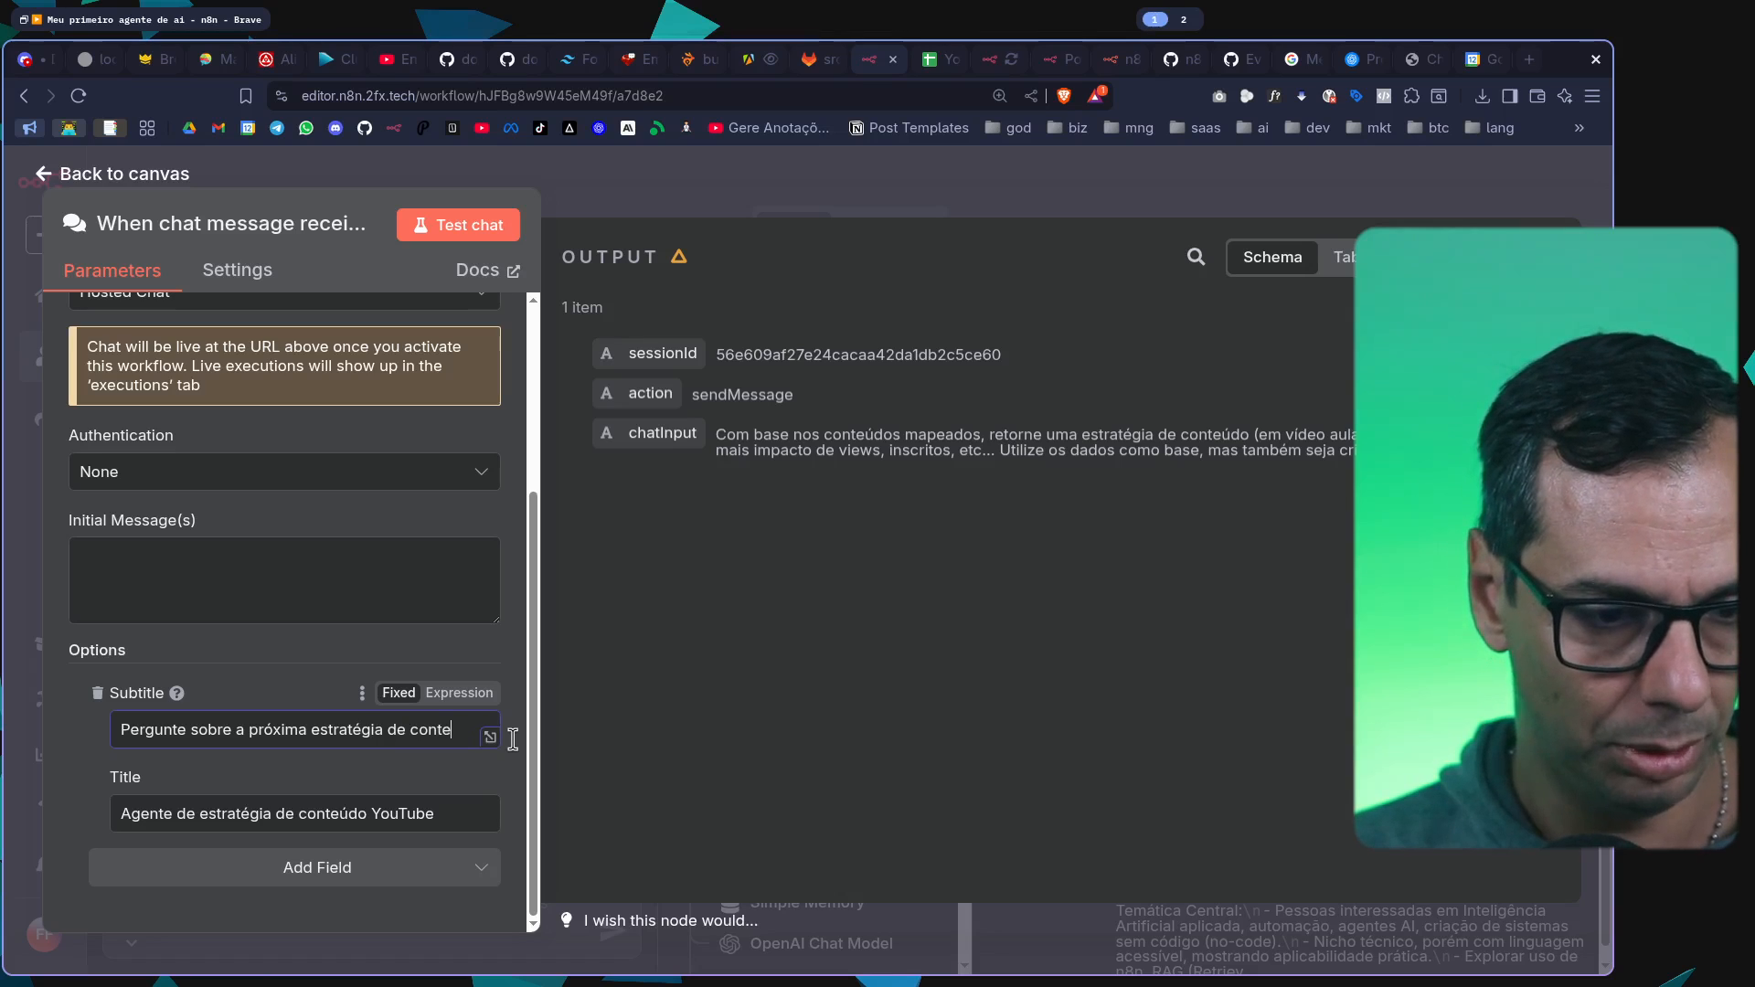
text(údo com base nos se)
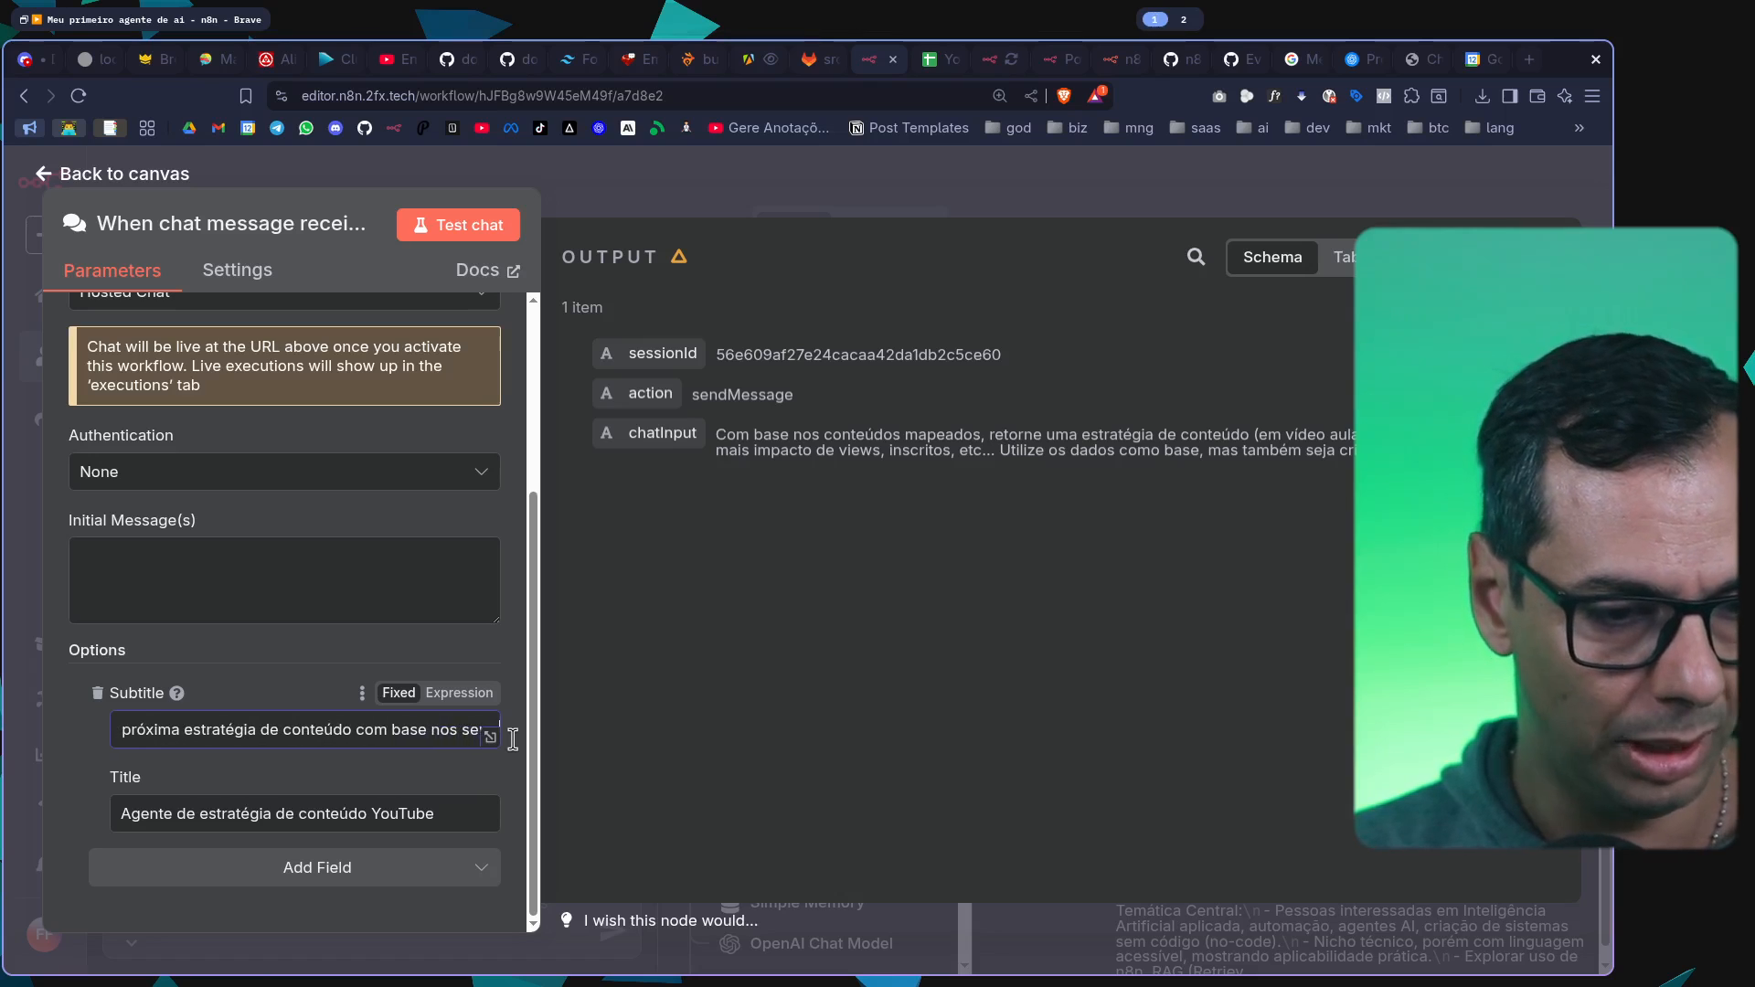
text(us concorrentes.)
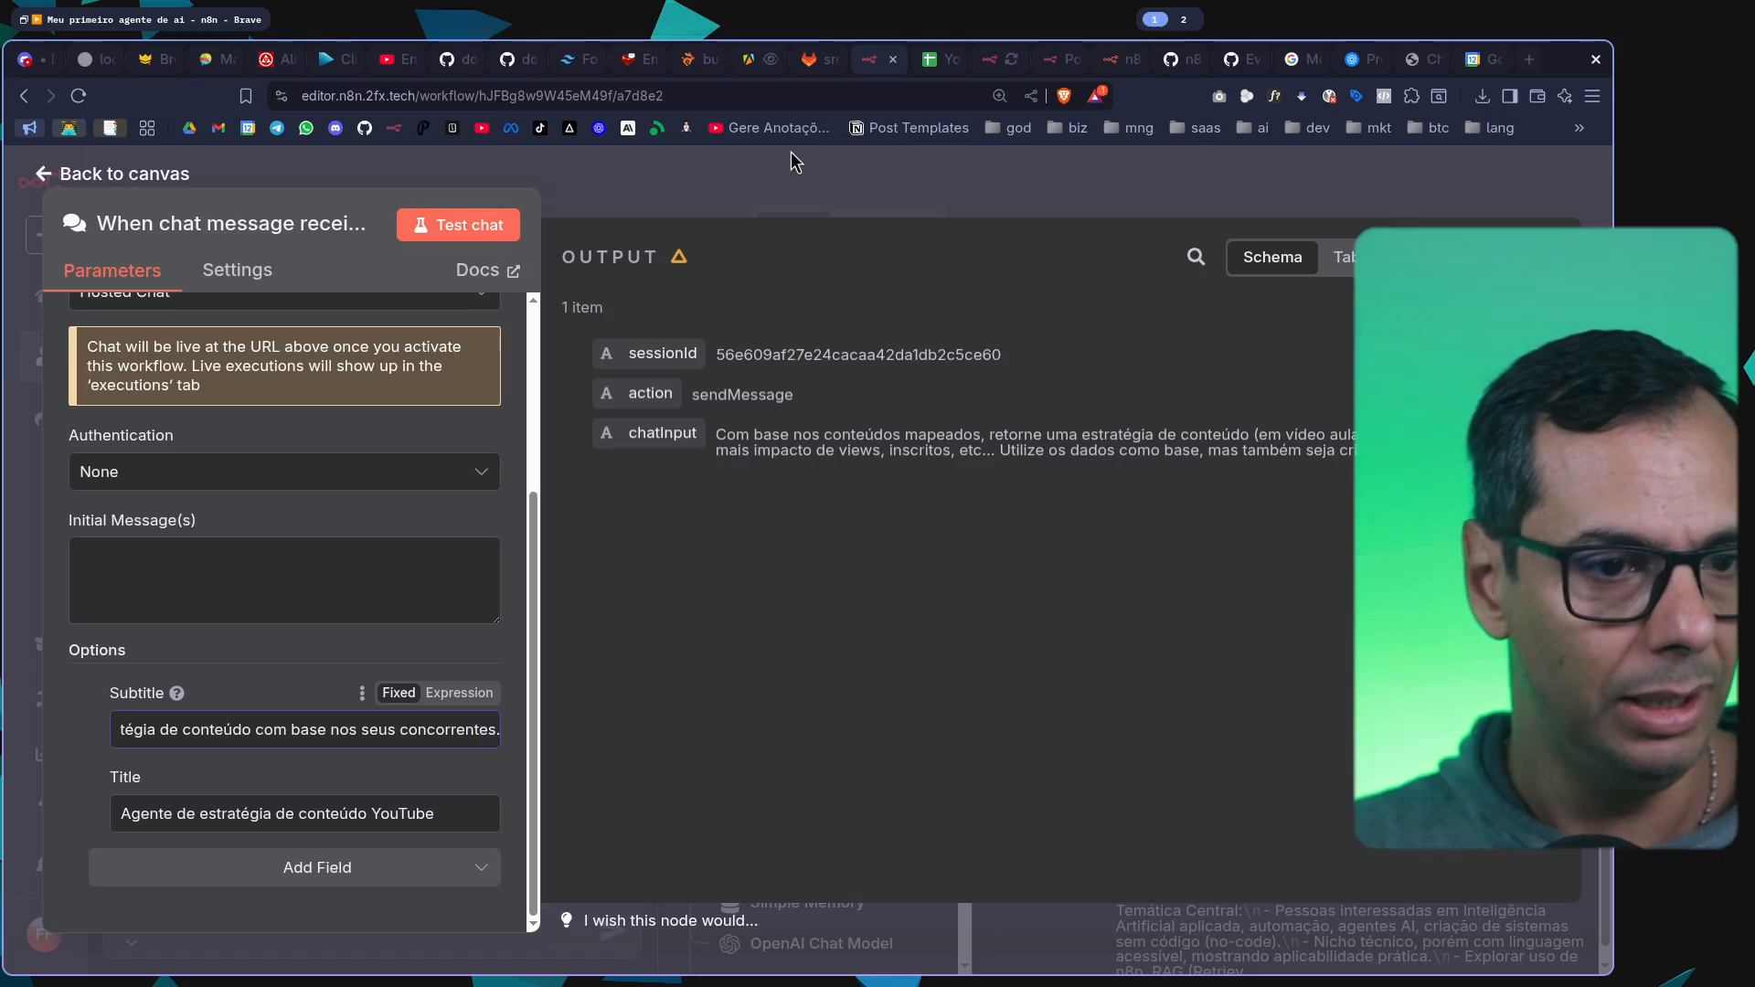
key(Escape)
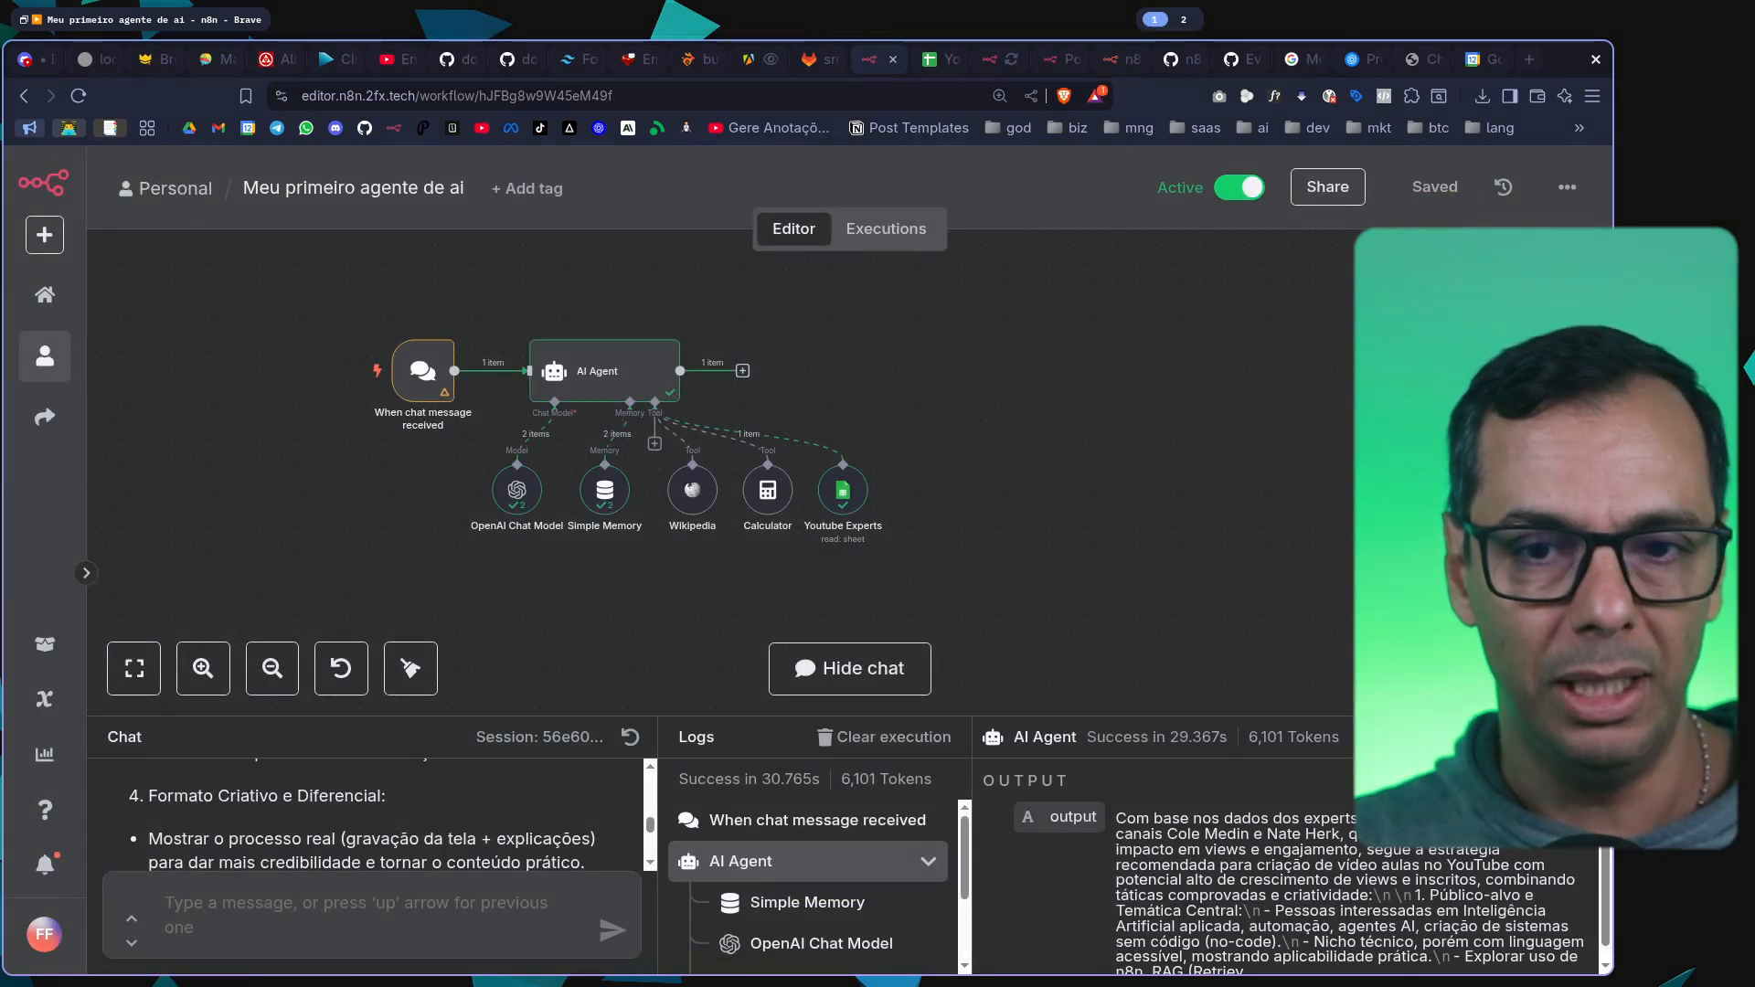
Copy the public chat URL from the chat trigger node and open the hosted chat in a new browser tab
double_click(416, 393)
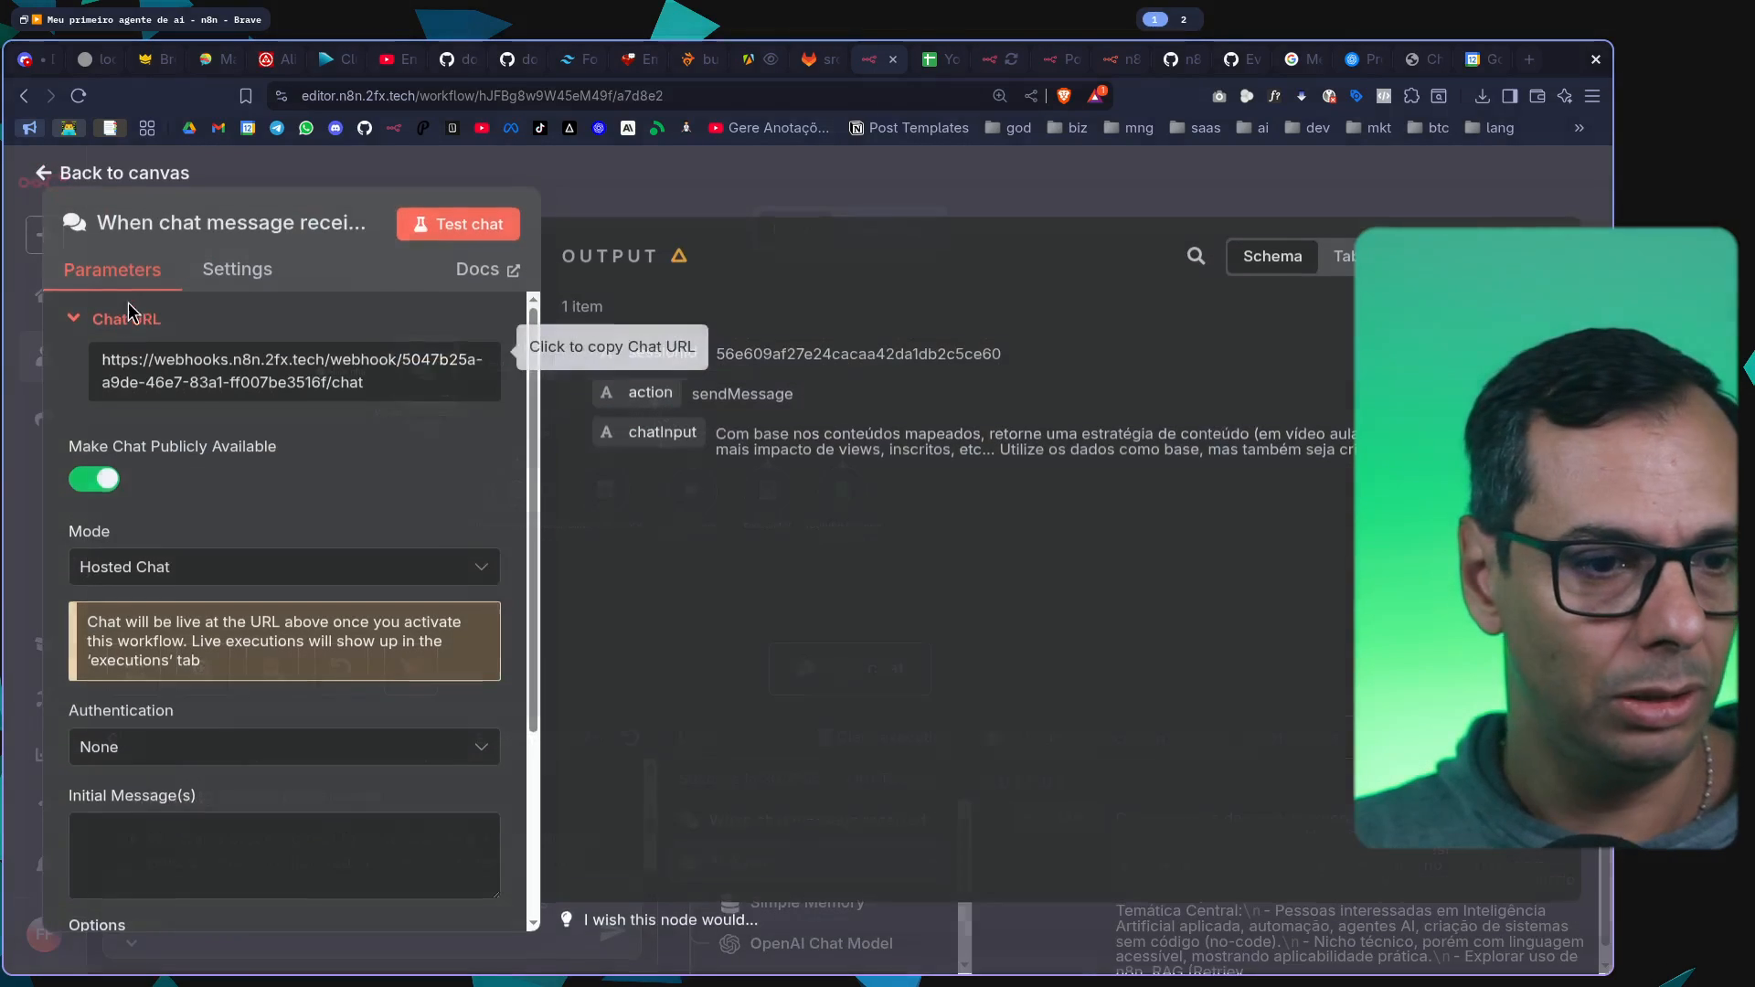
click(177, 382)
key(Escape)
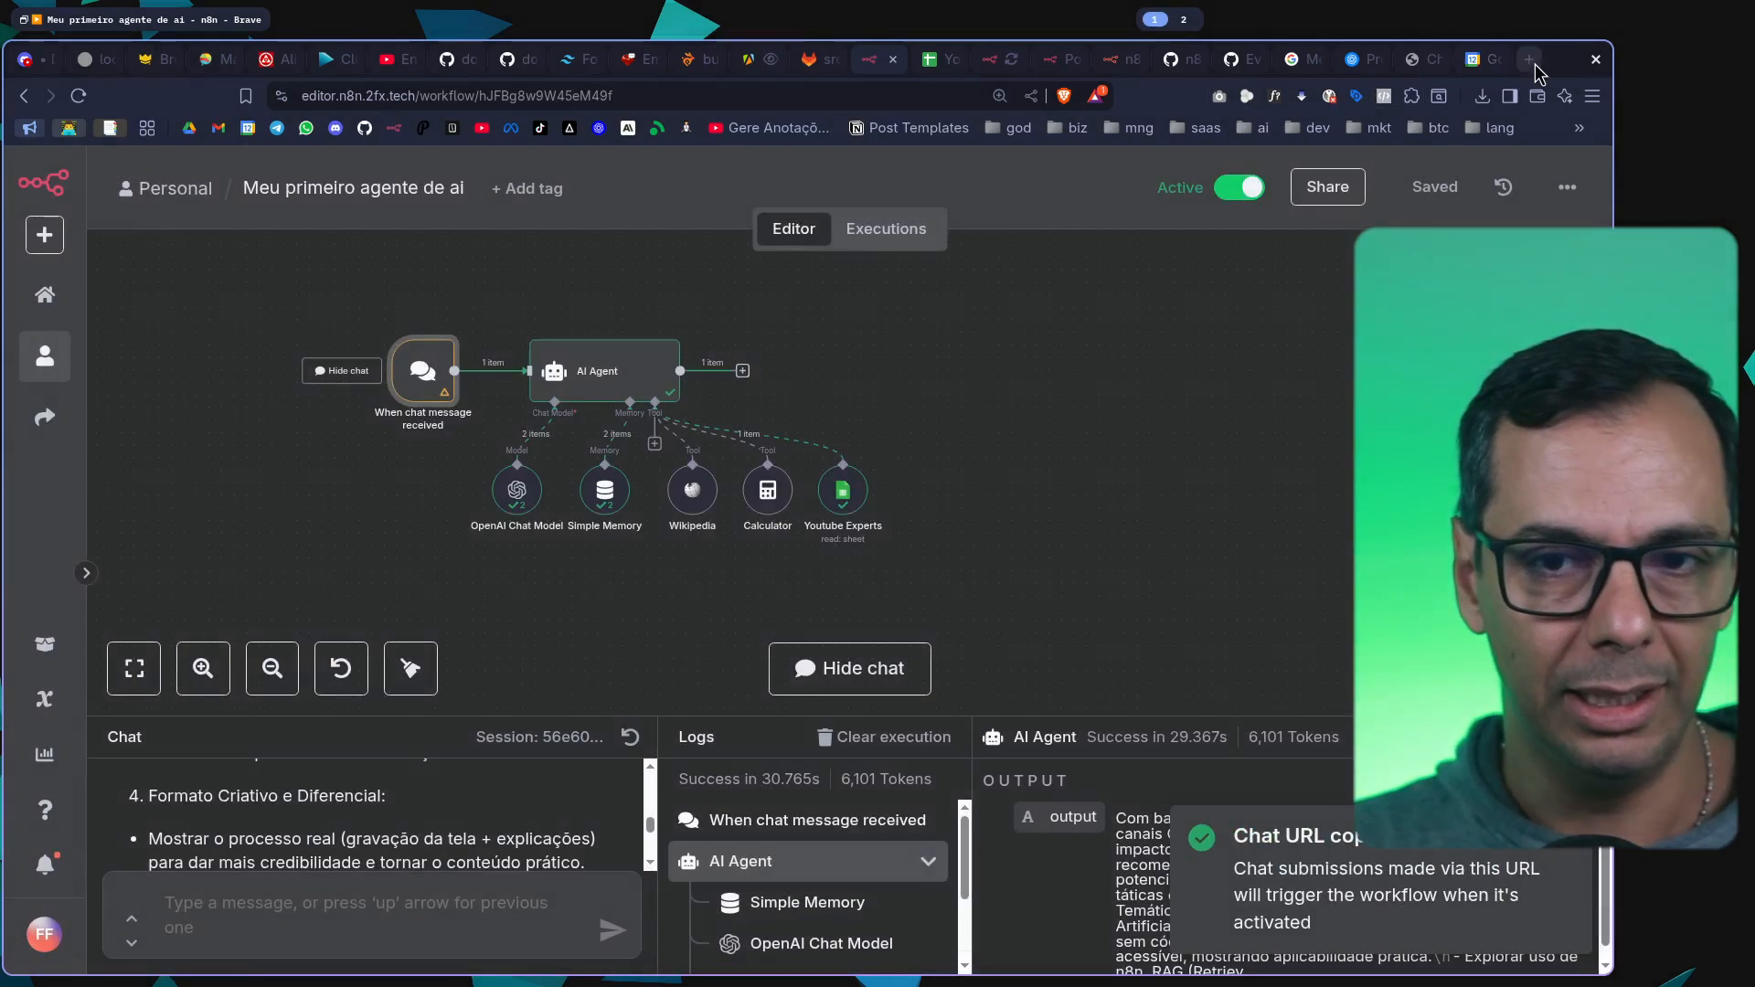
key(ctrl+t)
key(ctrl+v)
key(Return)
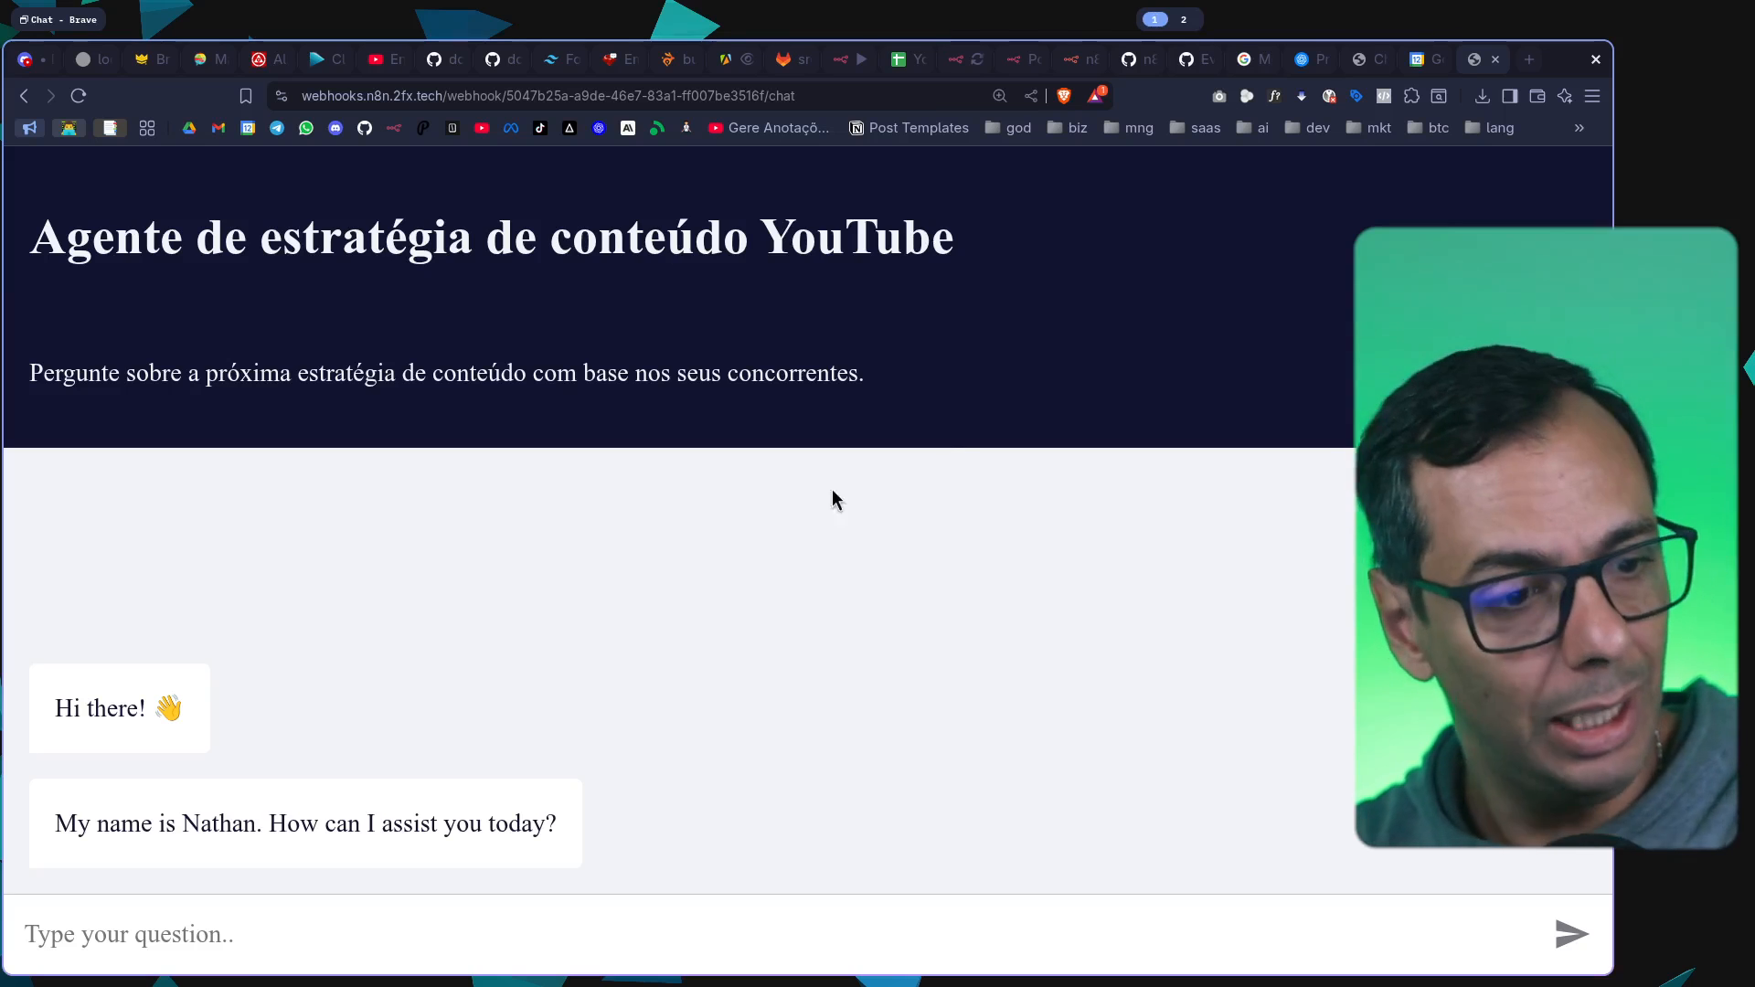
Copy the earlier "Com base nos conteúdos mapeados..." prompt from the workflow's test chat and send it in the hosted chat
click(428, 944)
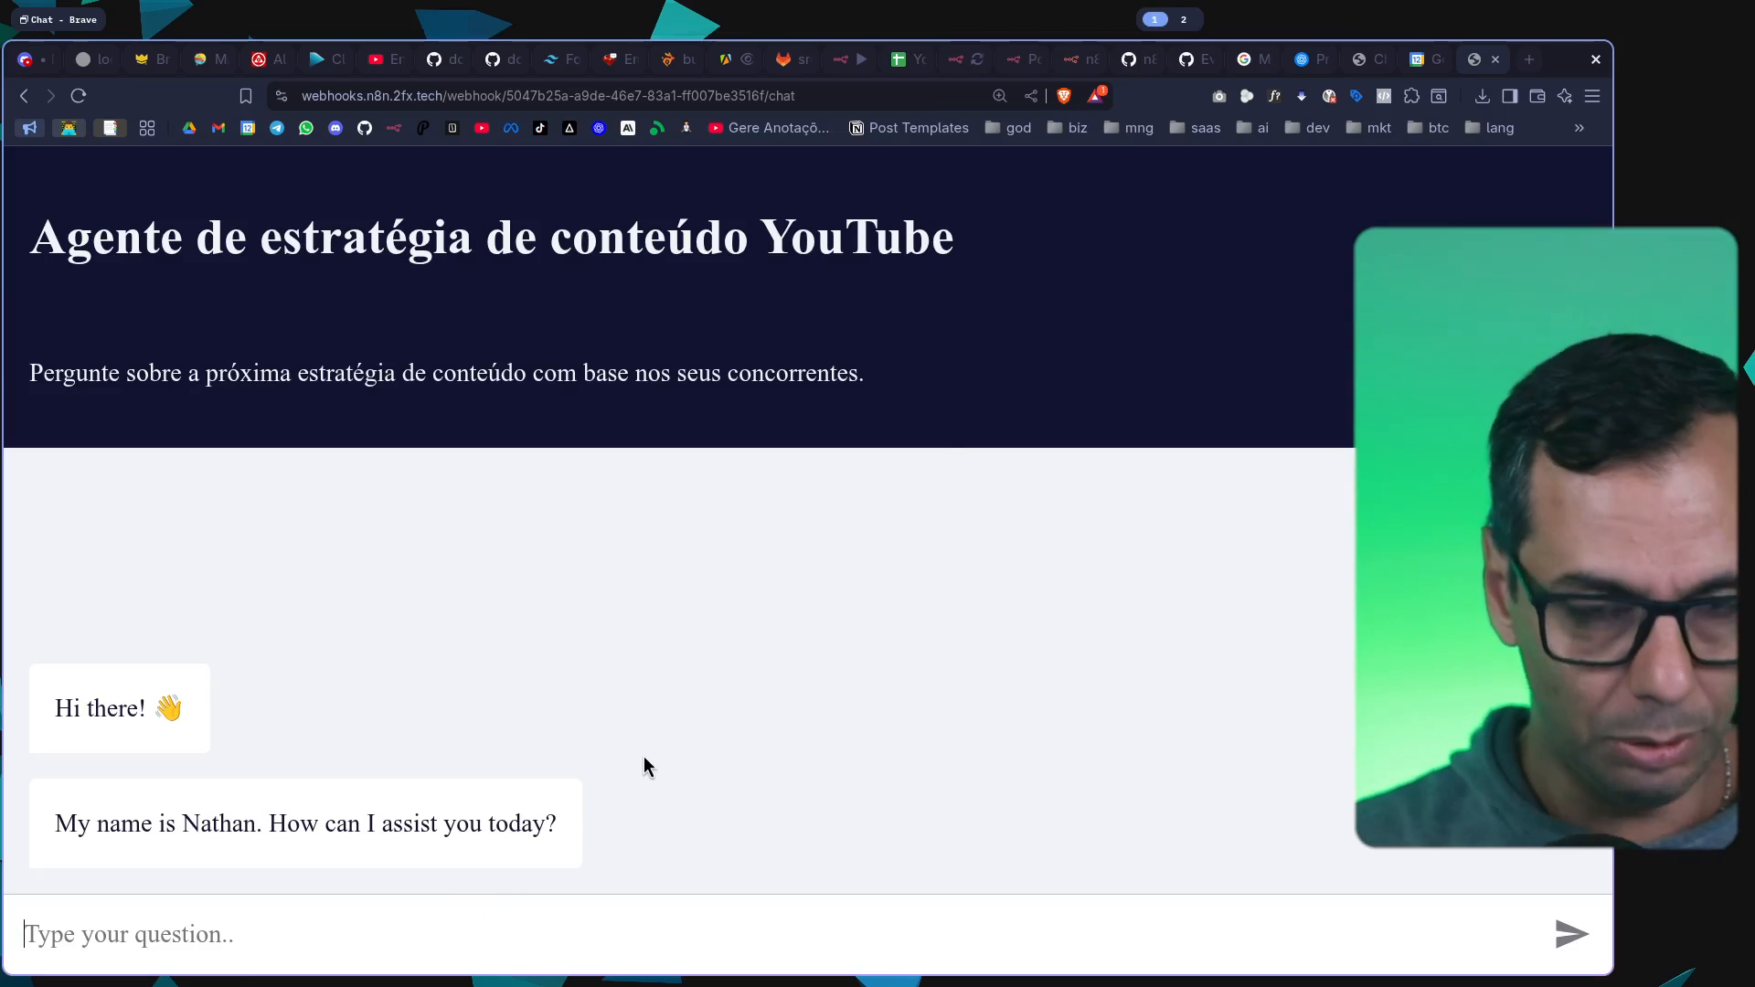
click(967, 60)
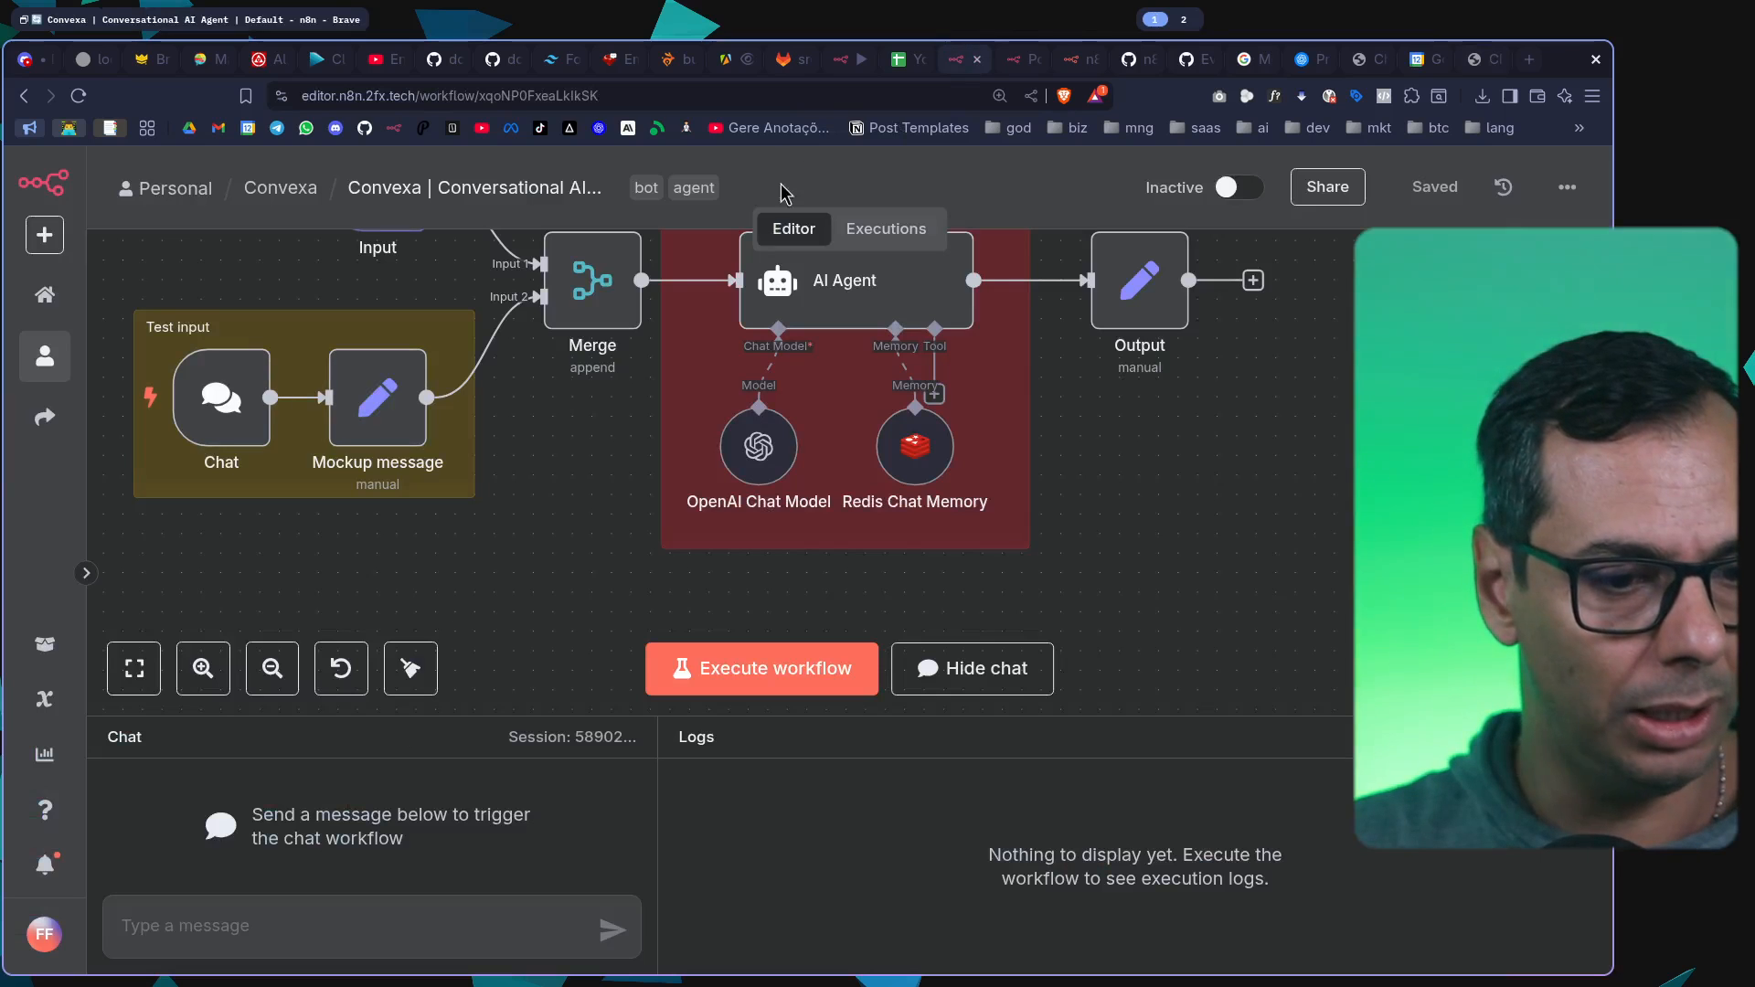
click(850, 60)
drag(576, 722, 576, 379)
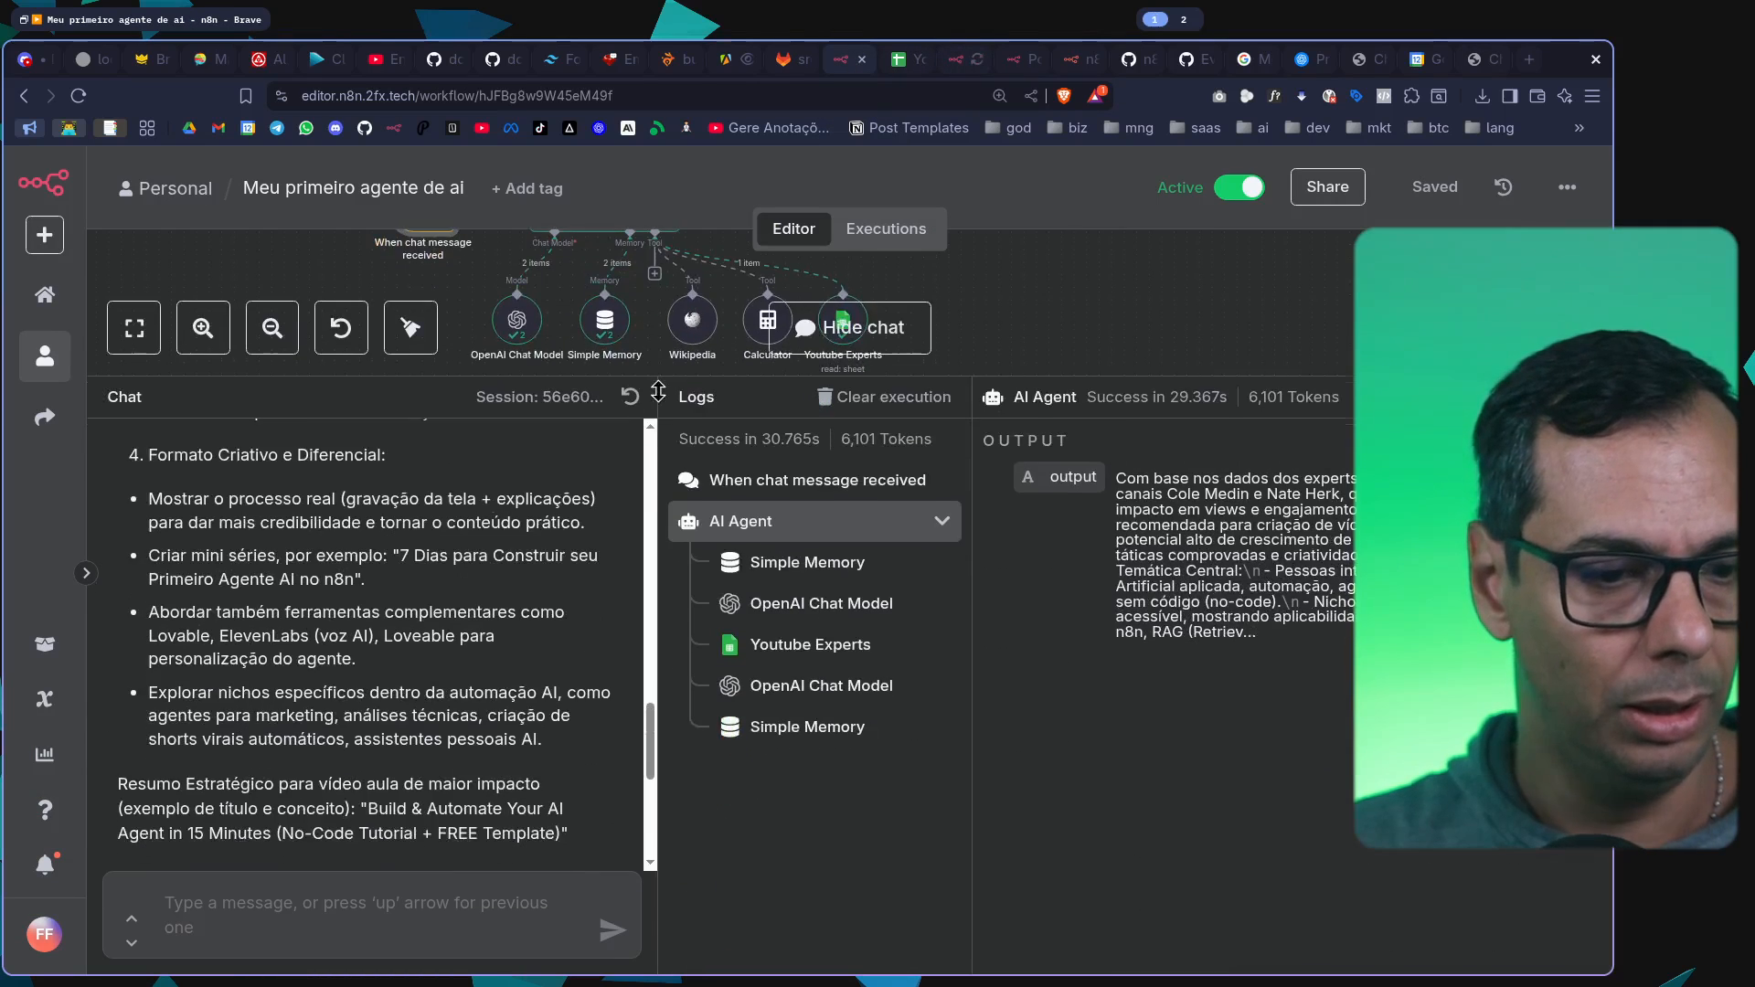
scroll(398, 549, up, 3)
scroll(399, 549, up, 10)
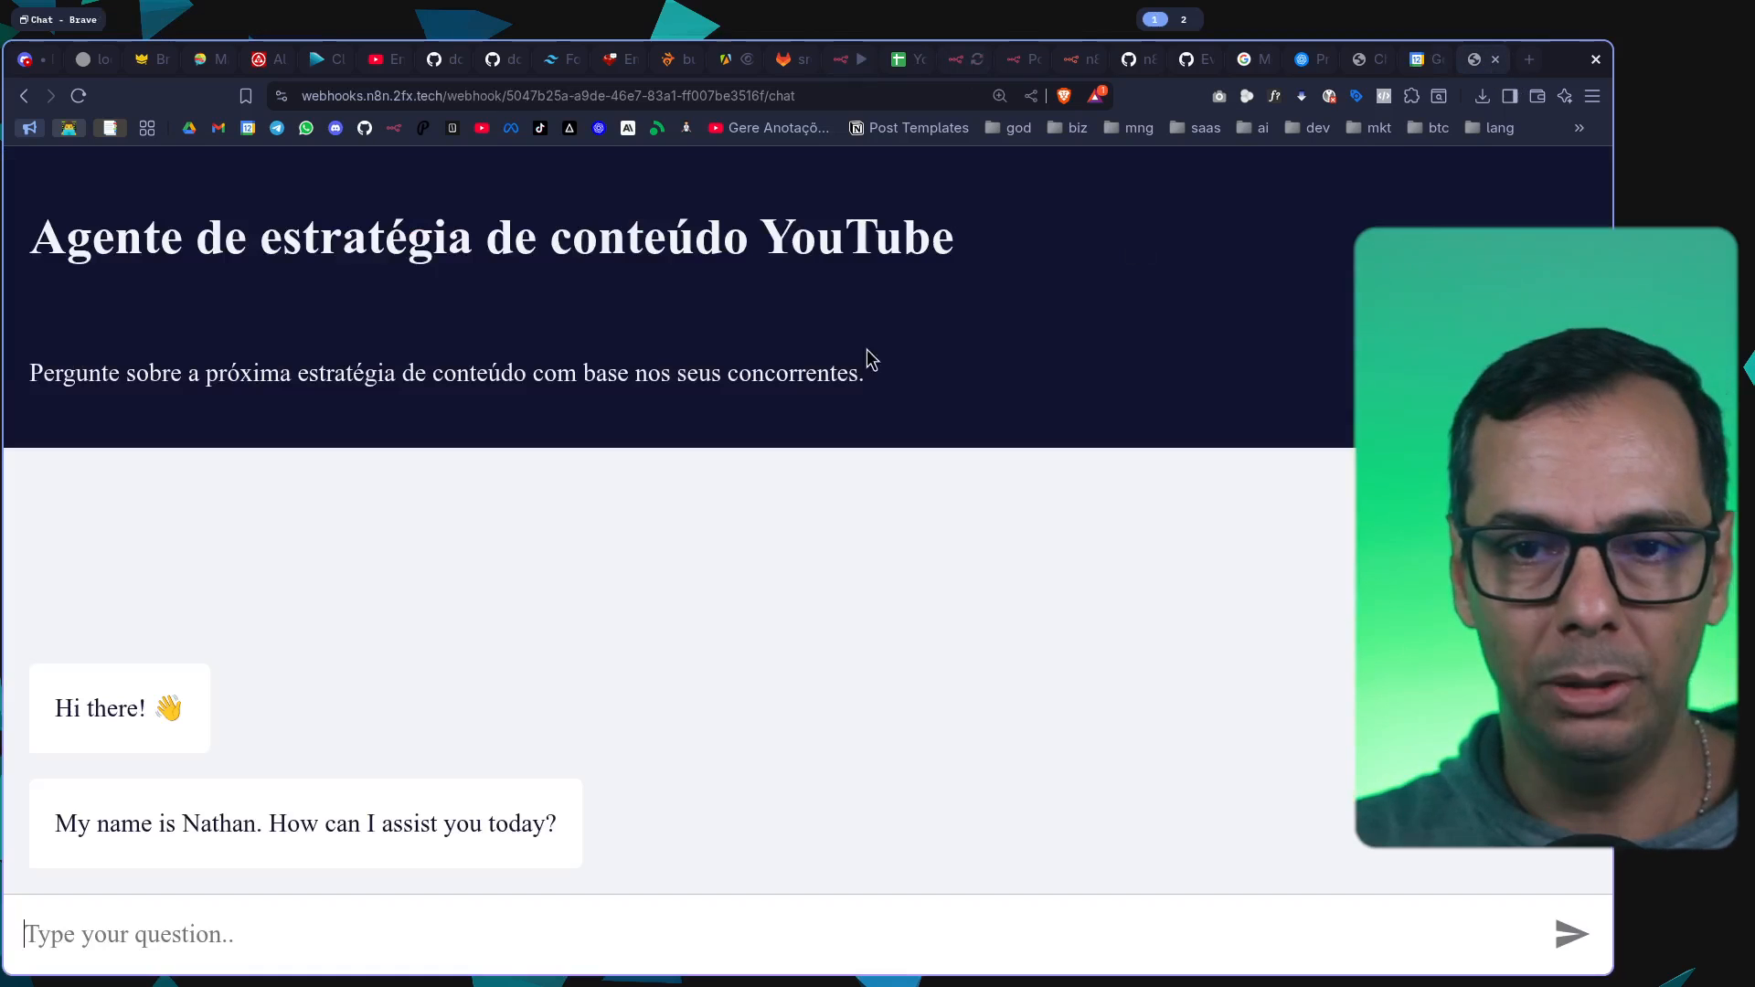
click(1482, 61)
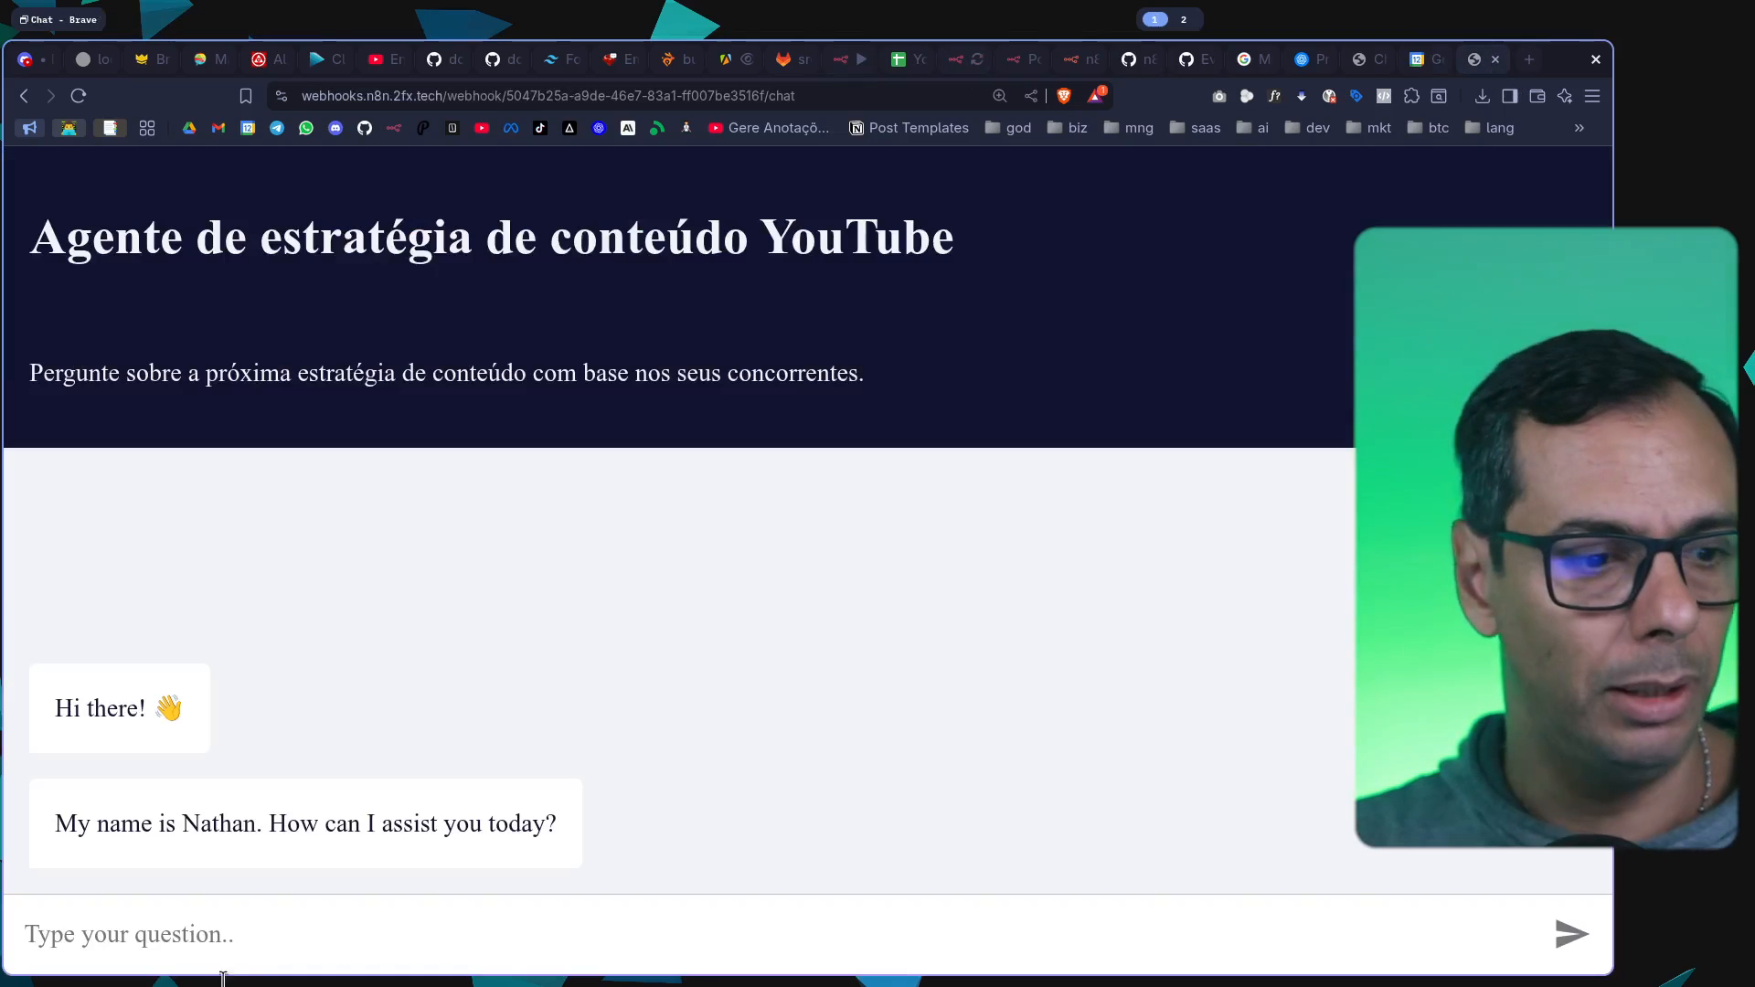
click(272, 966)
key(ctrl+v)
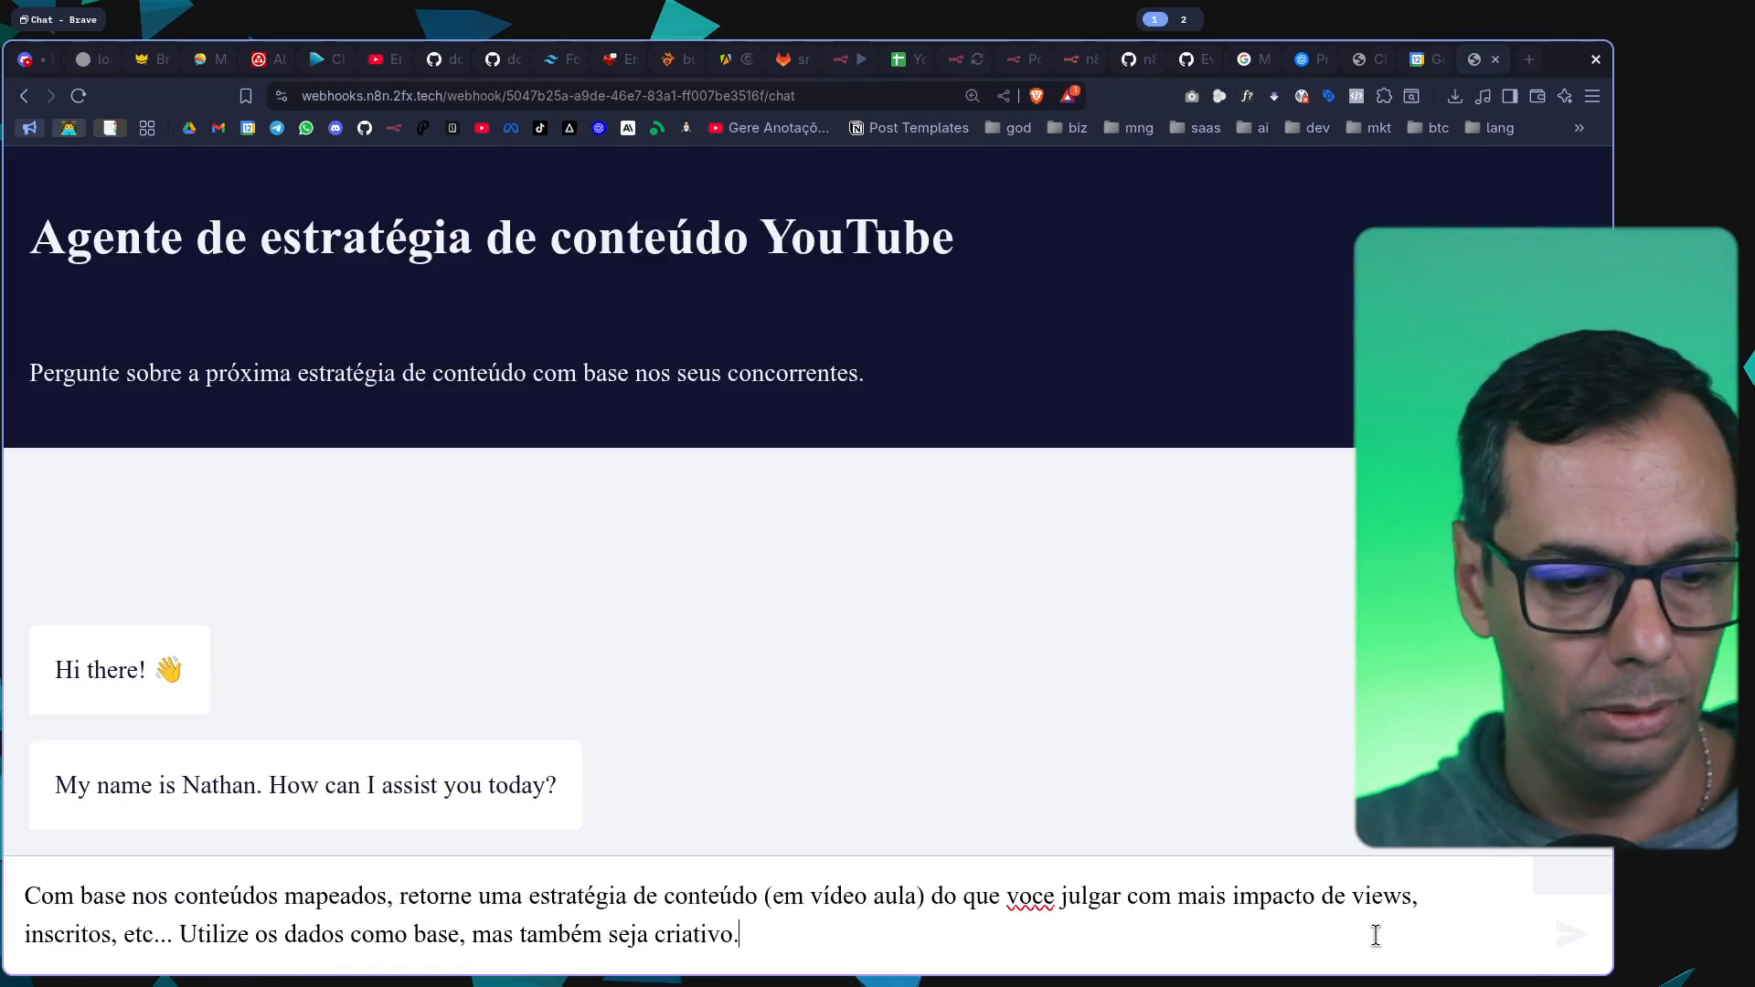
key(Return)
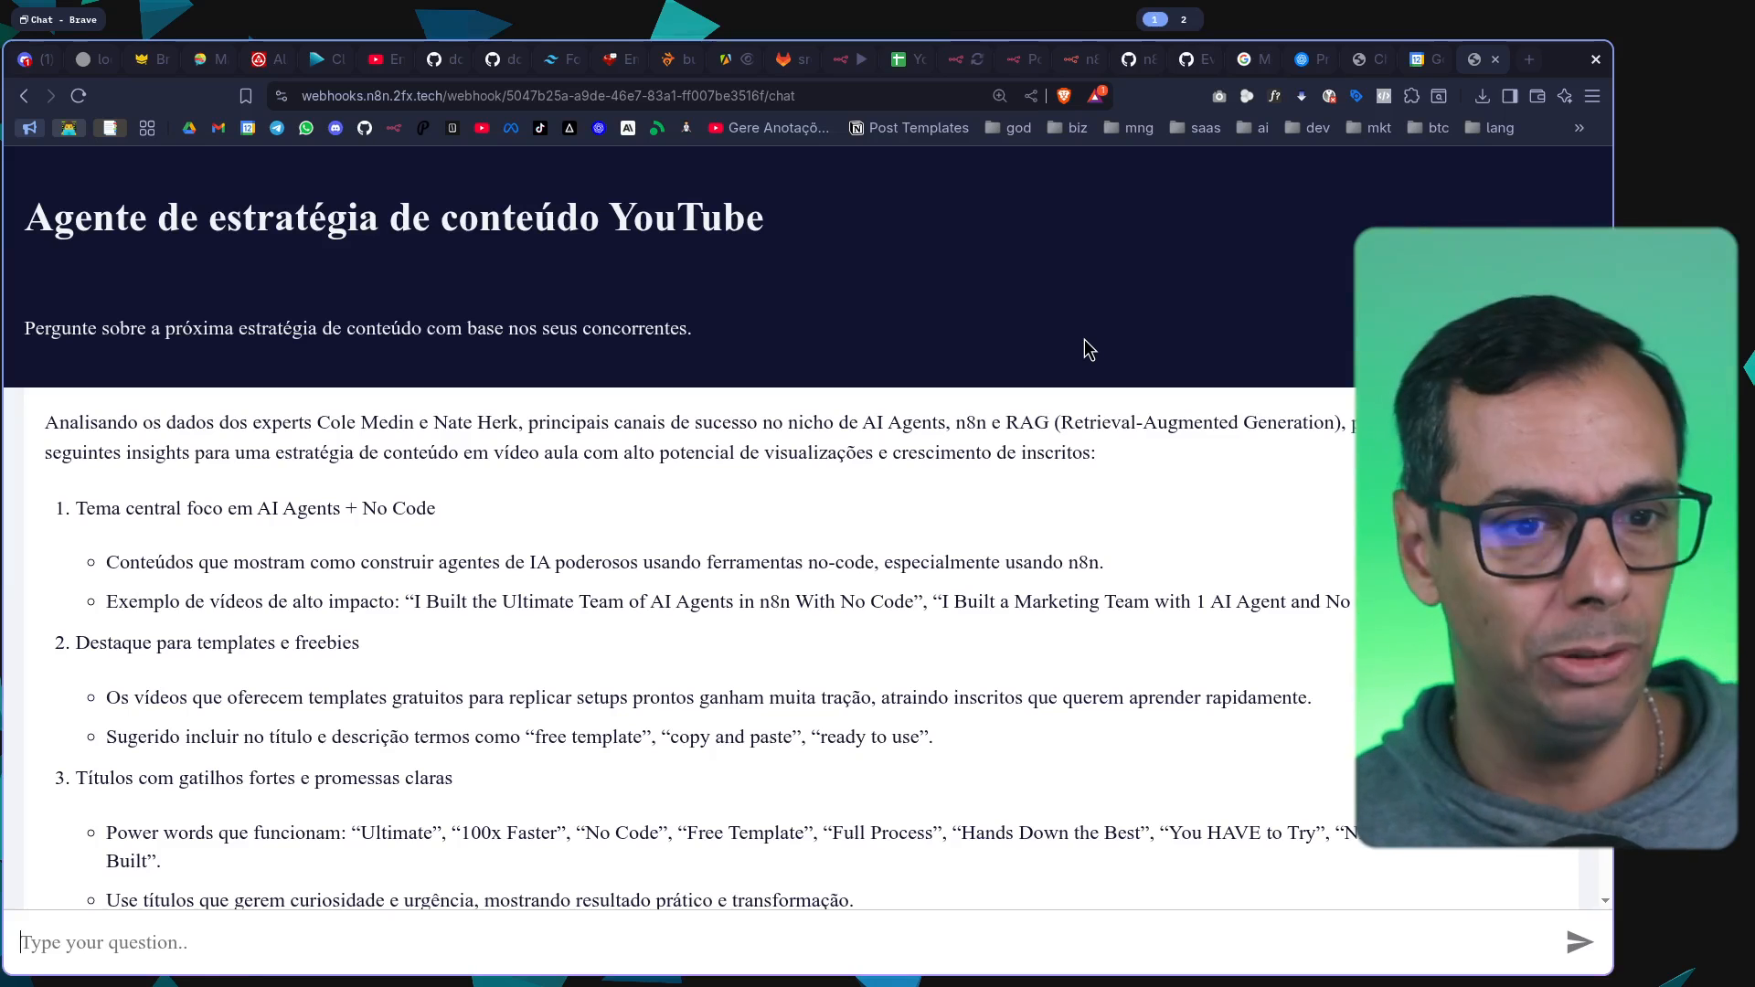
Glance at the YouTube Strategist spreadsheet and read the hosted chat's strategy reply, including the mini-series and the sample video script
click(905, 66)
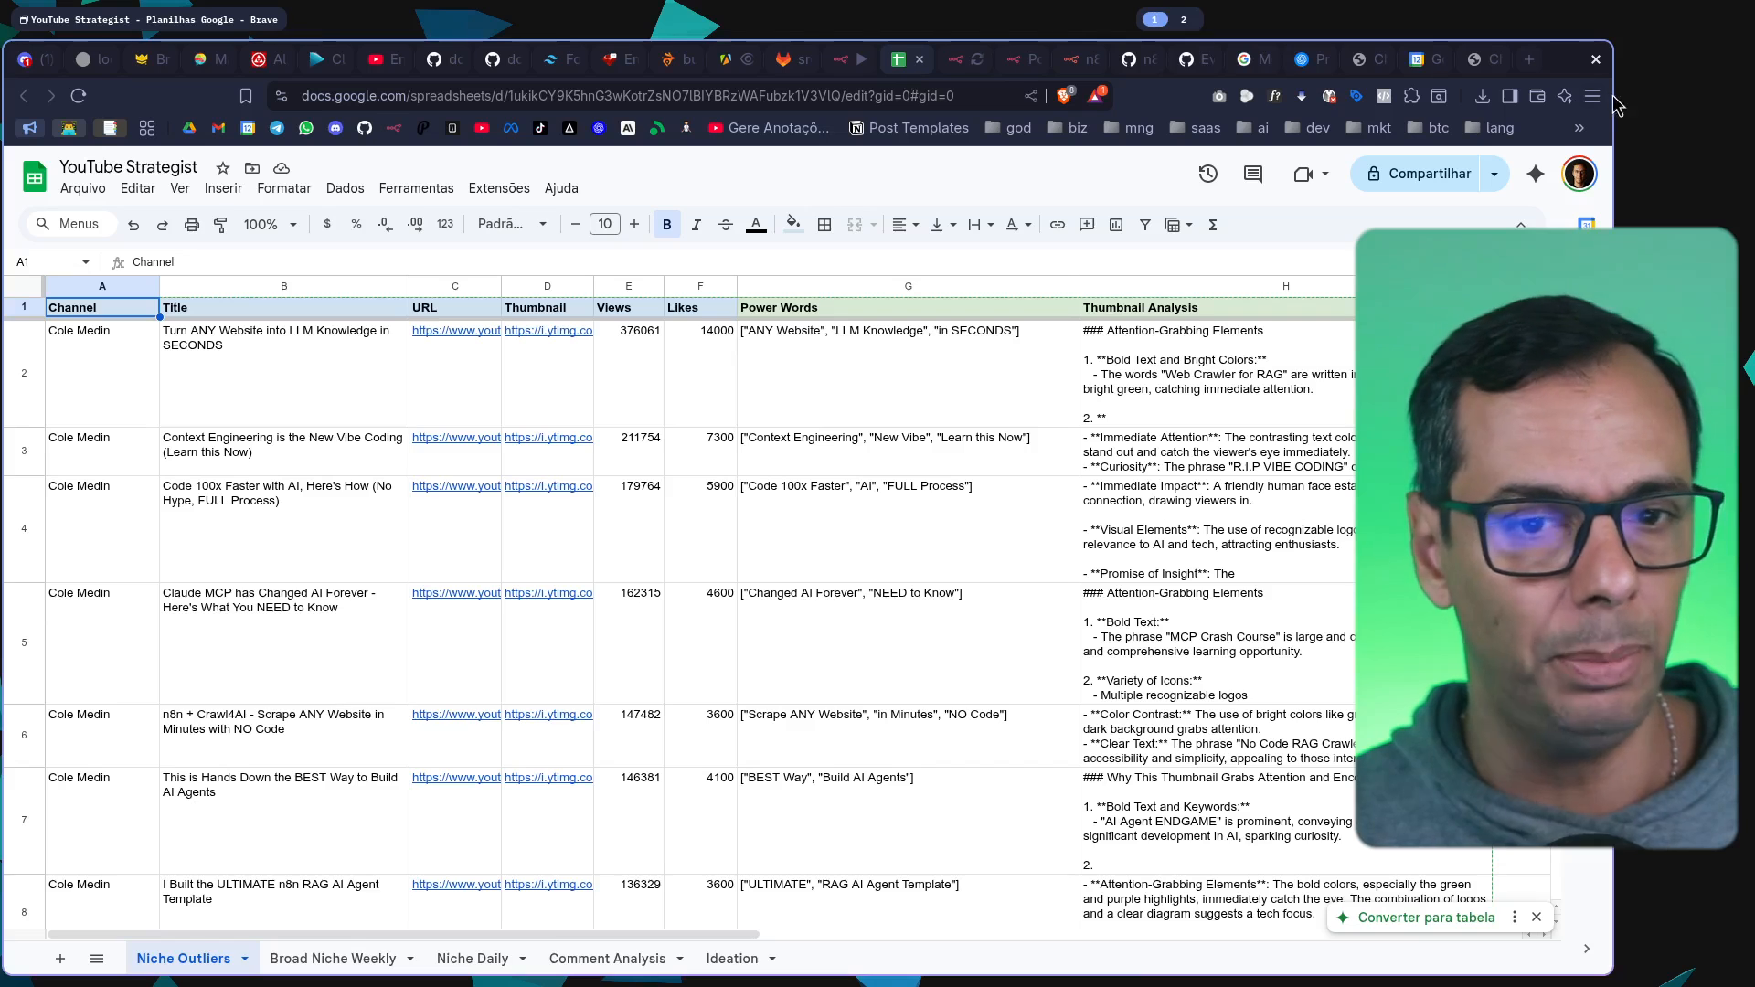
click(1475, 62)
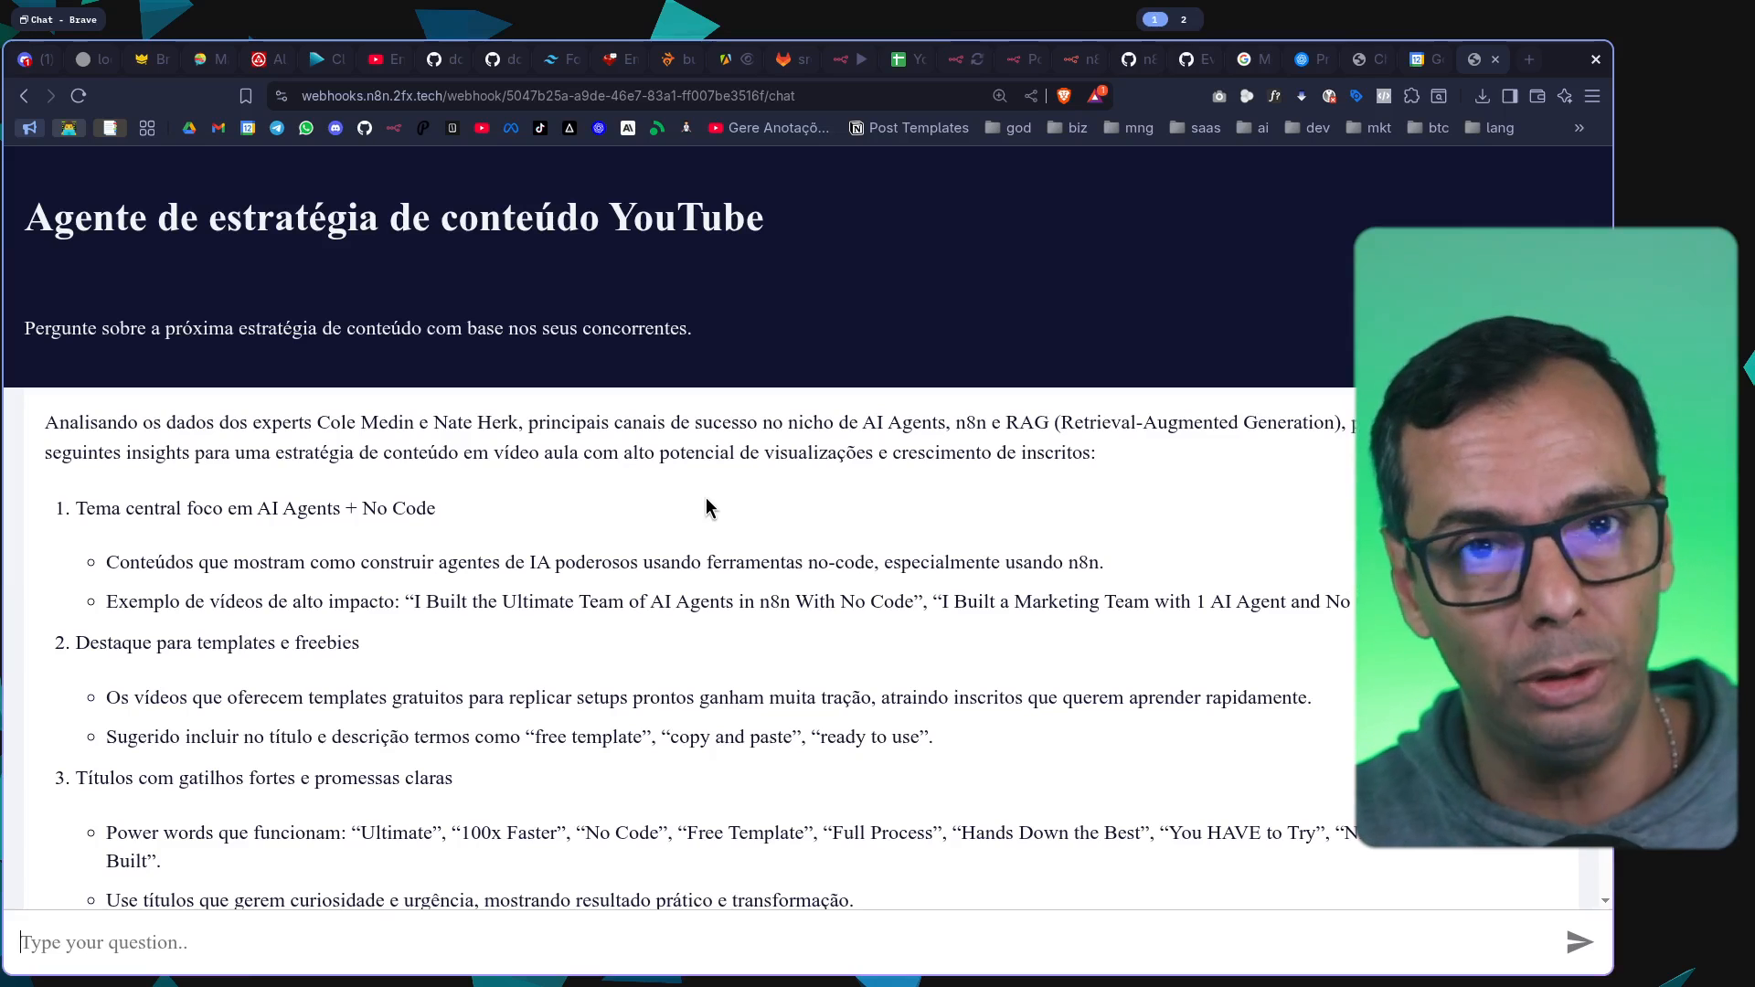
drag(60, 423, 351, 475)
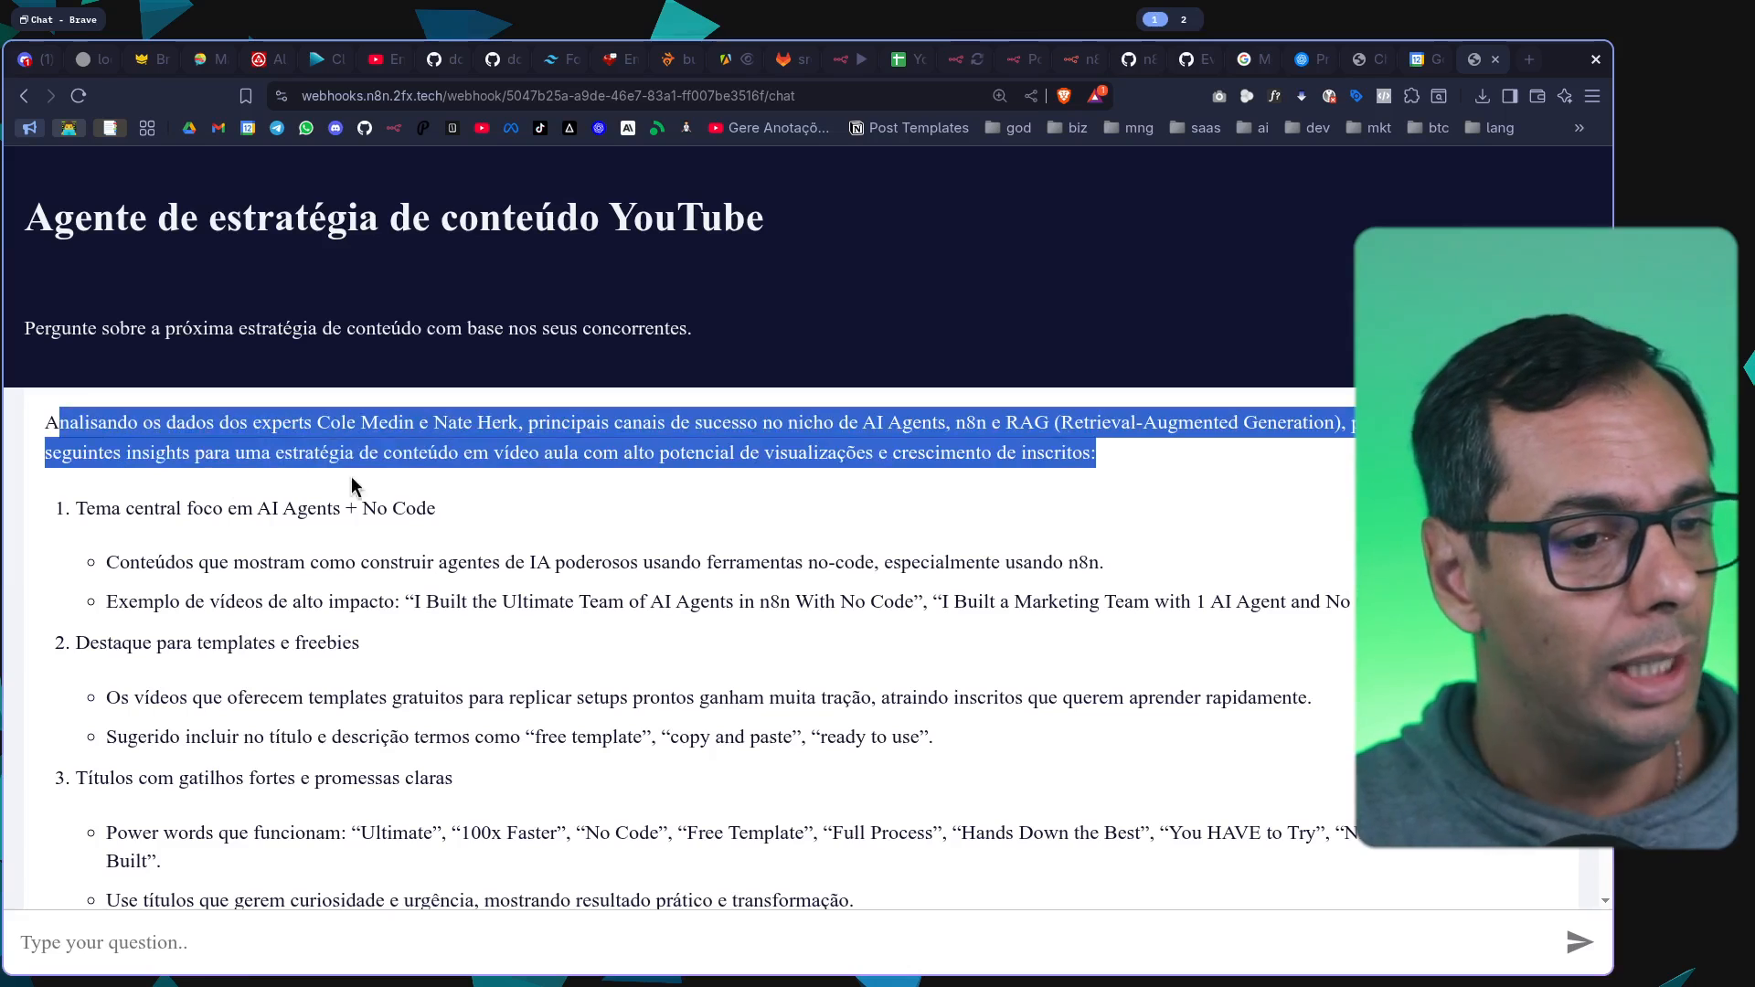
click(442, 510)
click(656, 604)
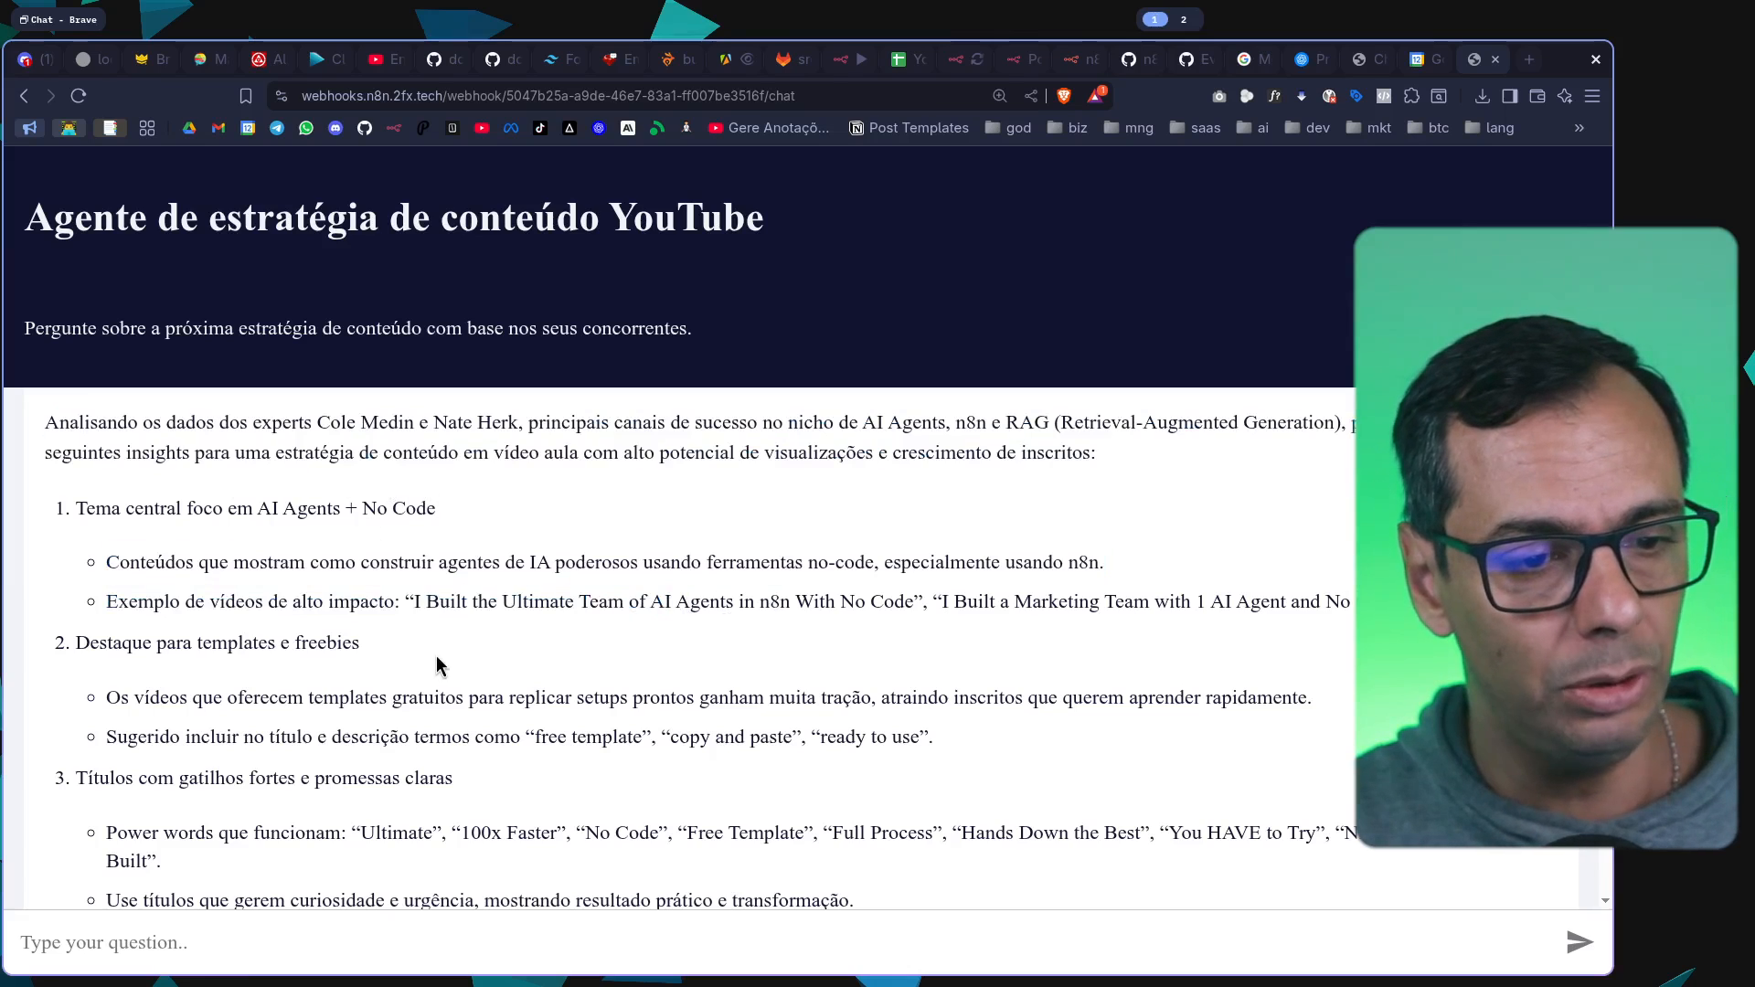
scroll(160, 688, down, 15)
drag(237, 522, 337, 674)
click(337, 675)
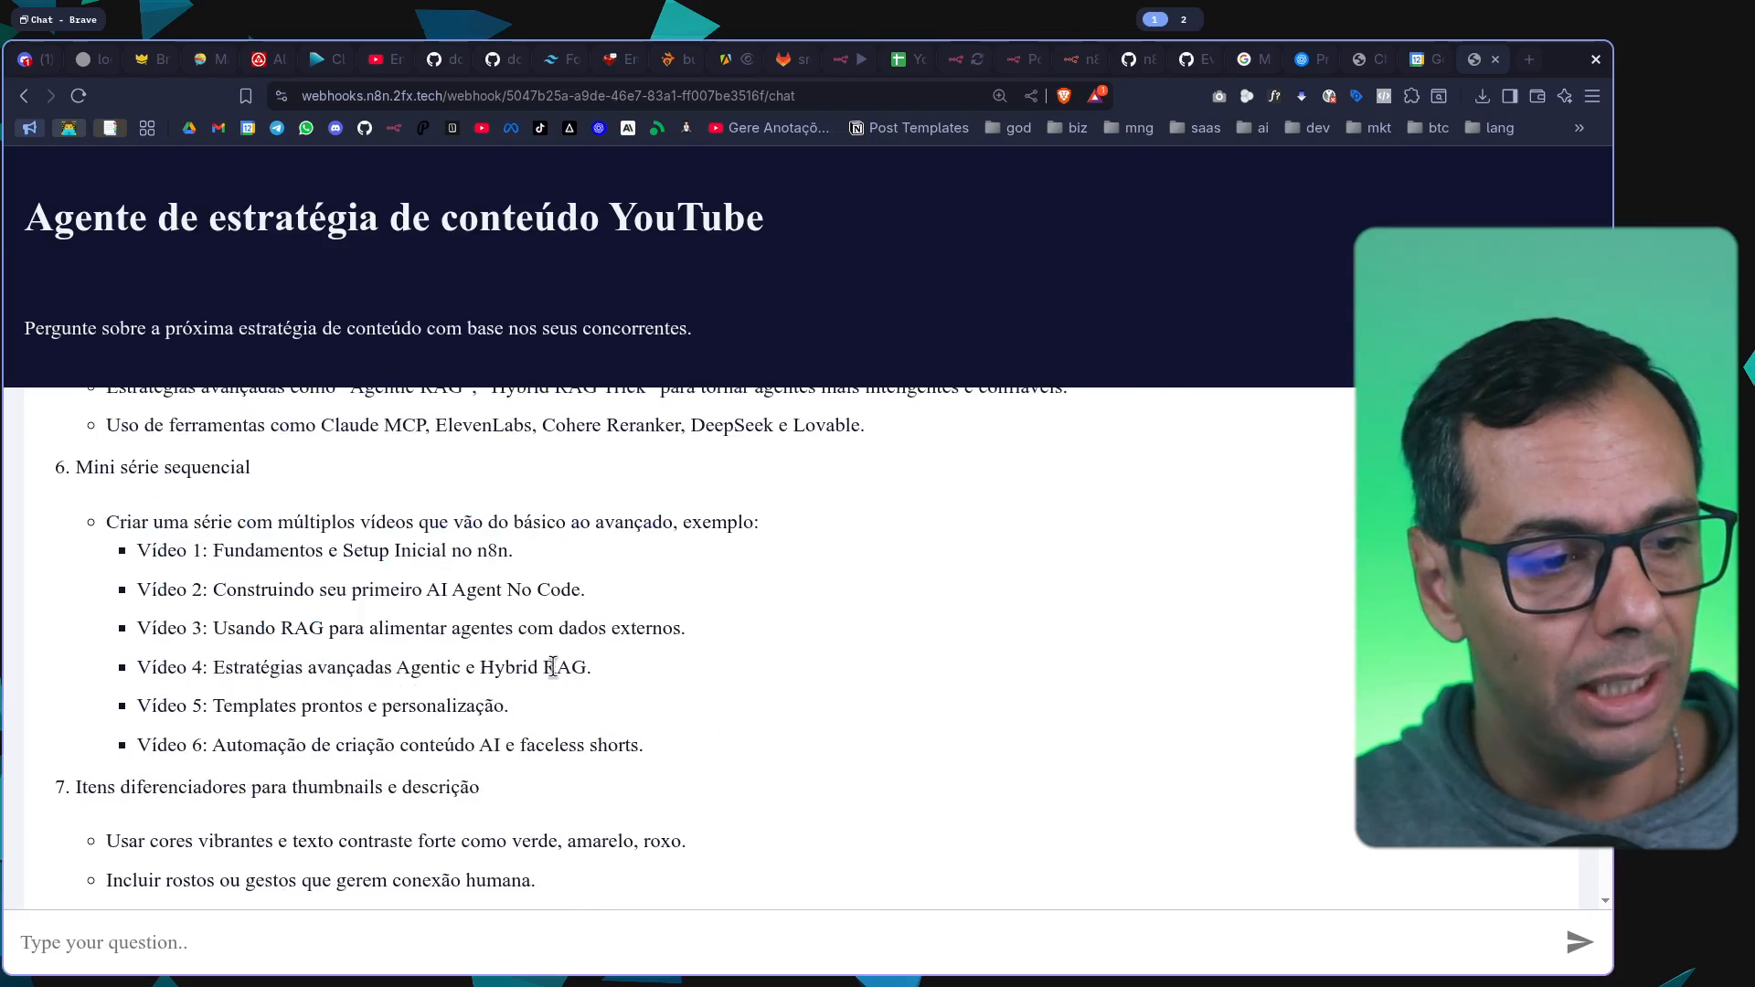
scroll(238, 565, up, 3)
scroll(238, 565, down, 3)
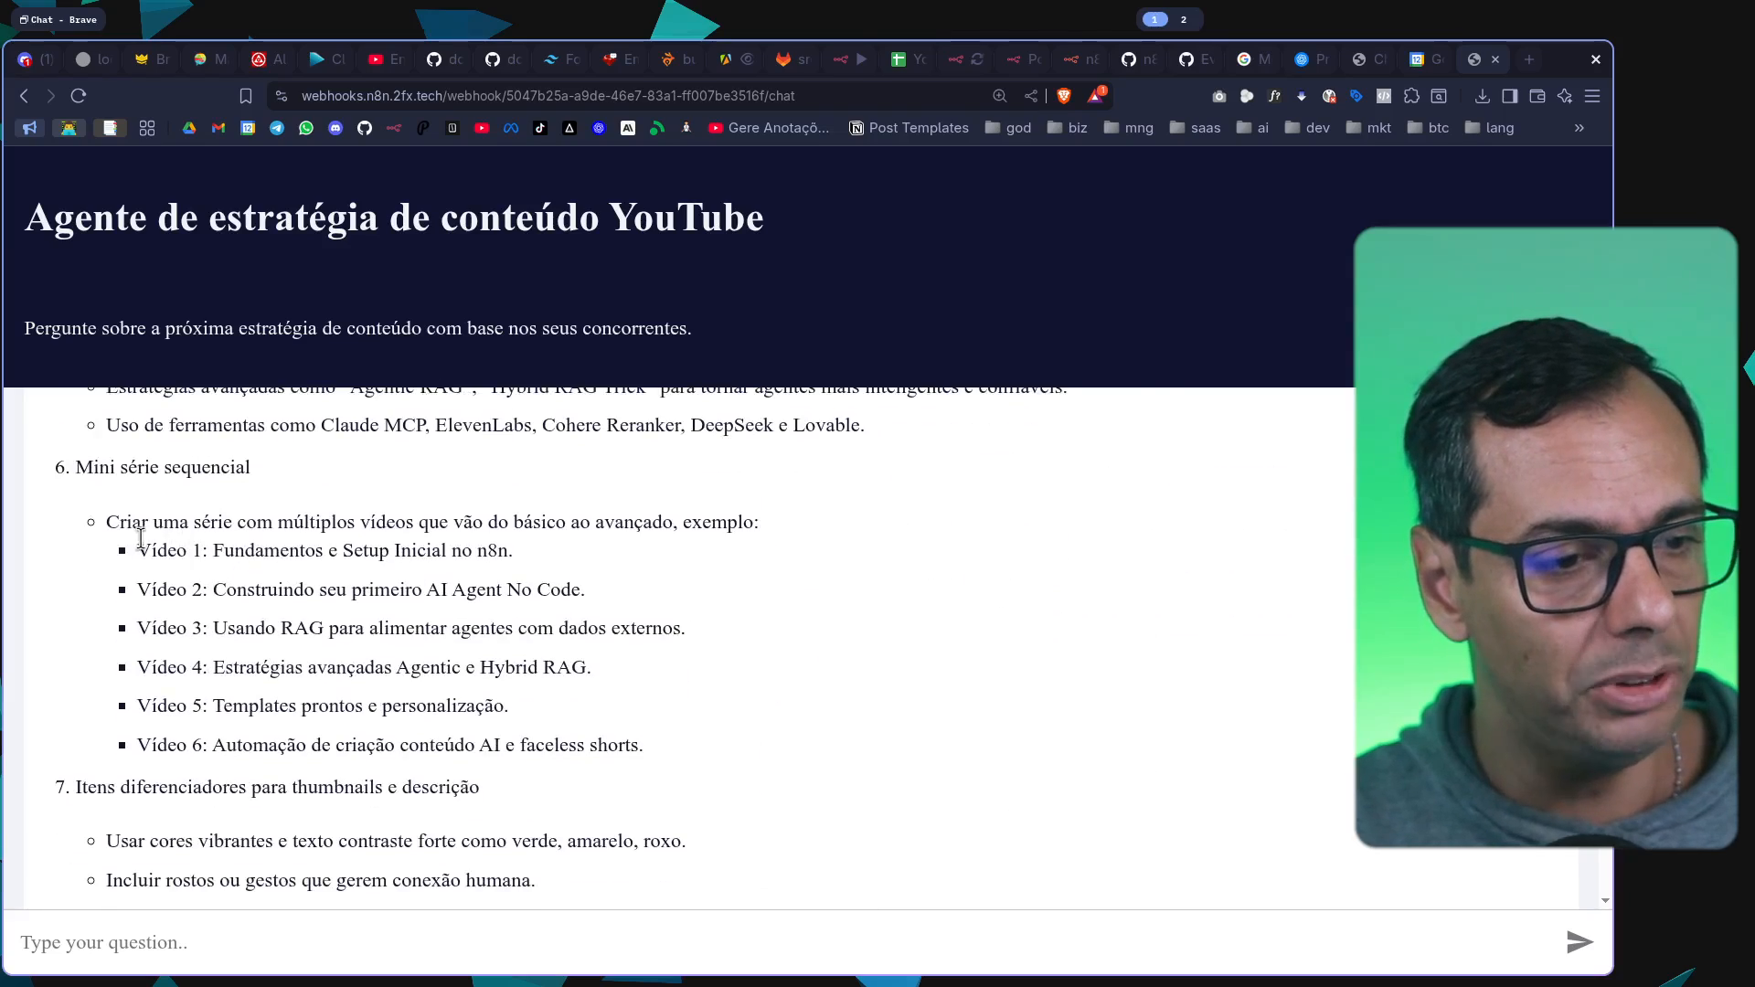
drag(128, 526, 338, 667)
click(337, 667)
scroll(759, 649, down, 10)
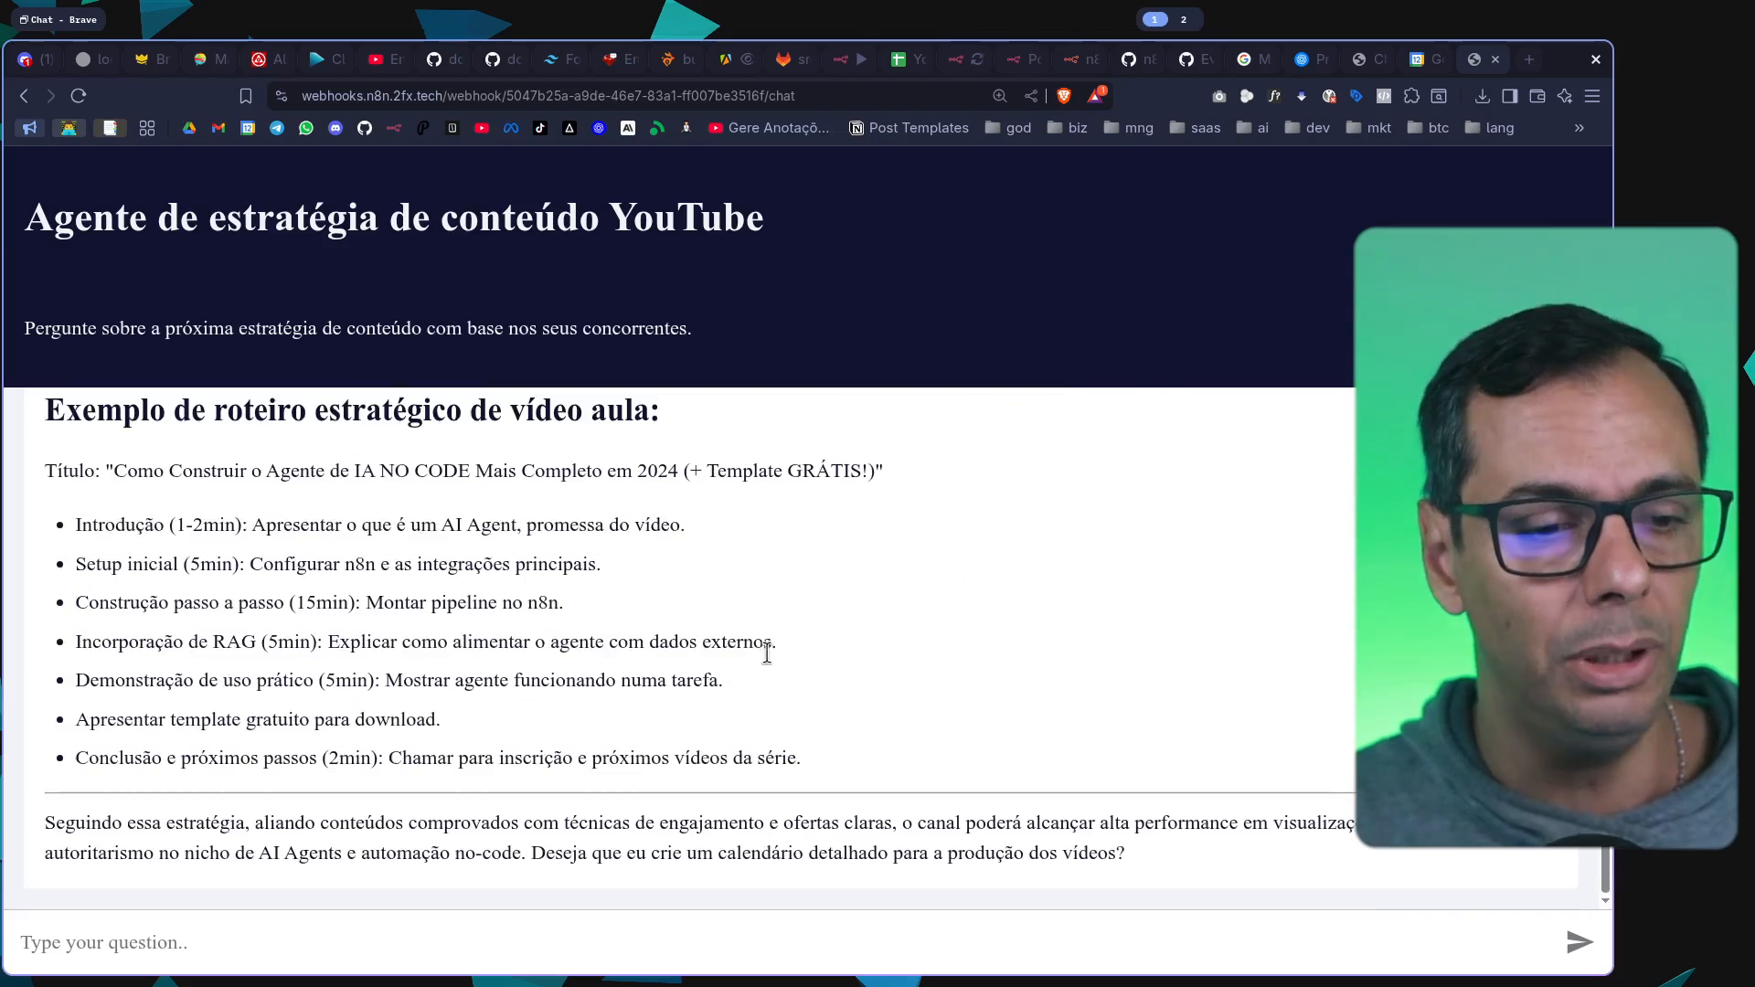
Return from the hosted chat to the "Meu primeiro agente de ai" workflow canvas
click(969, 59)
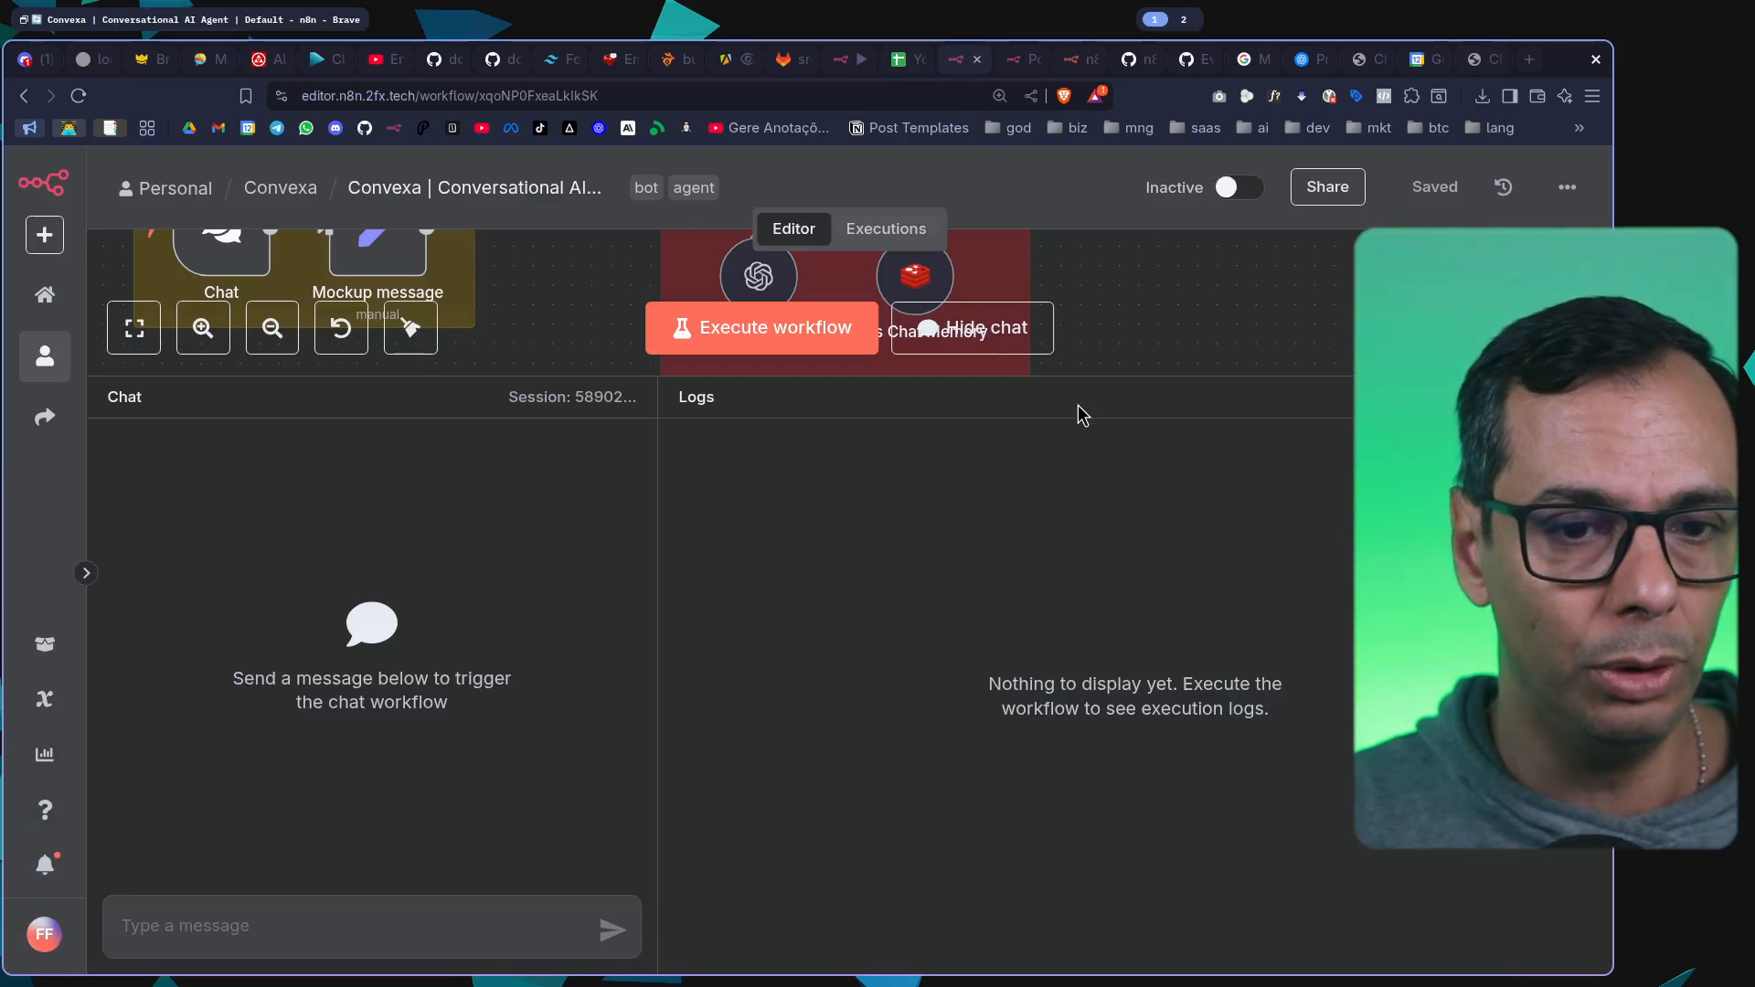
click(858, 60)
drag(1120, 399, 1198, 638)
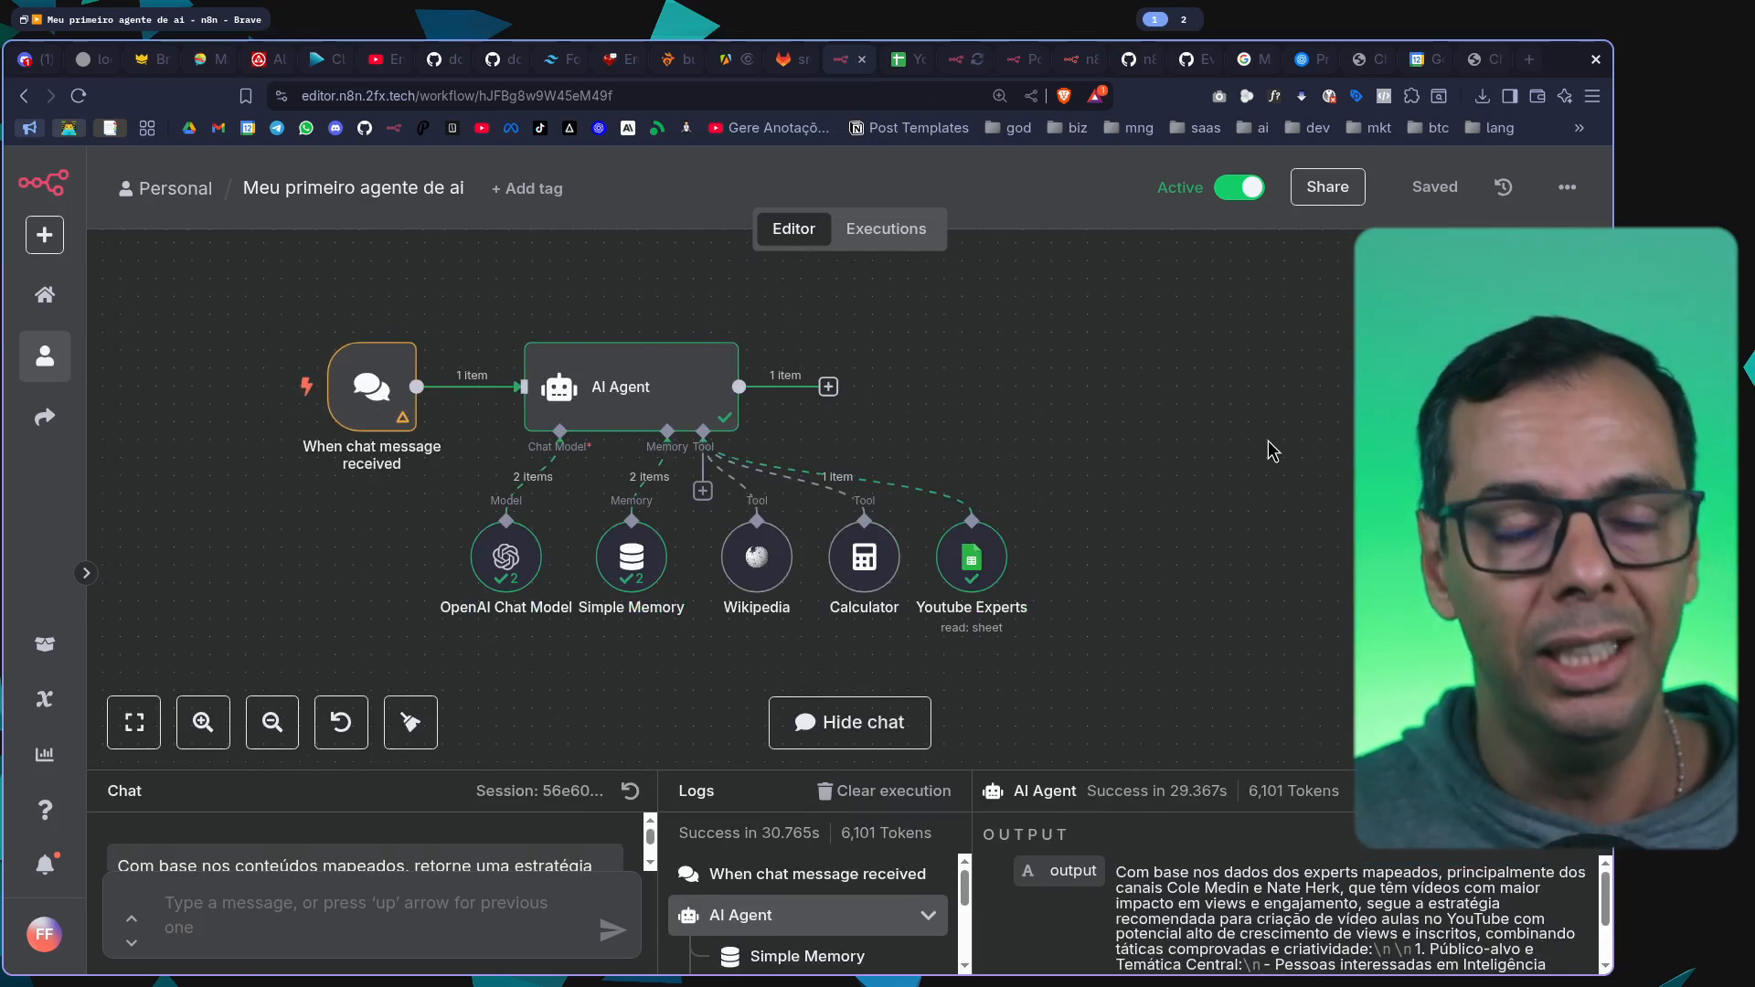
click(781, 62)
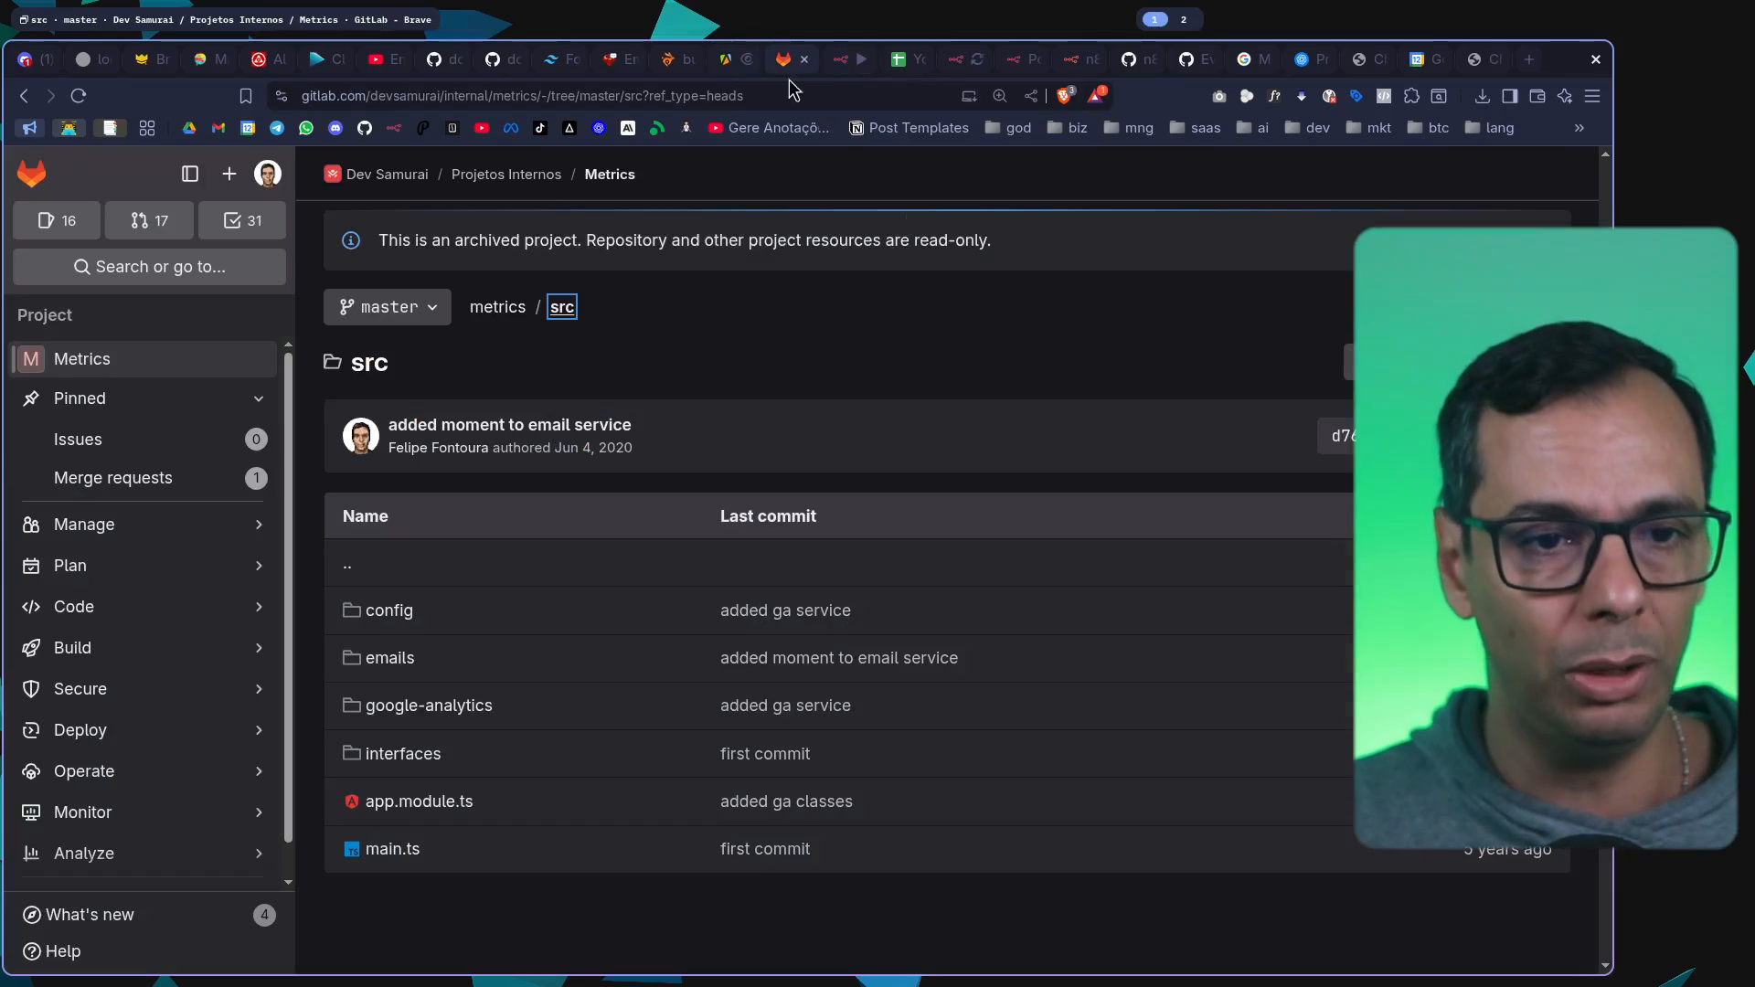
click(848, 64)
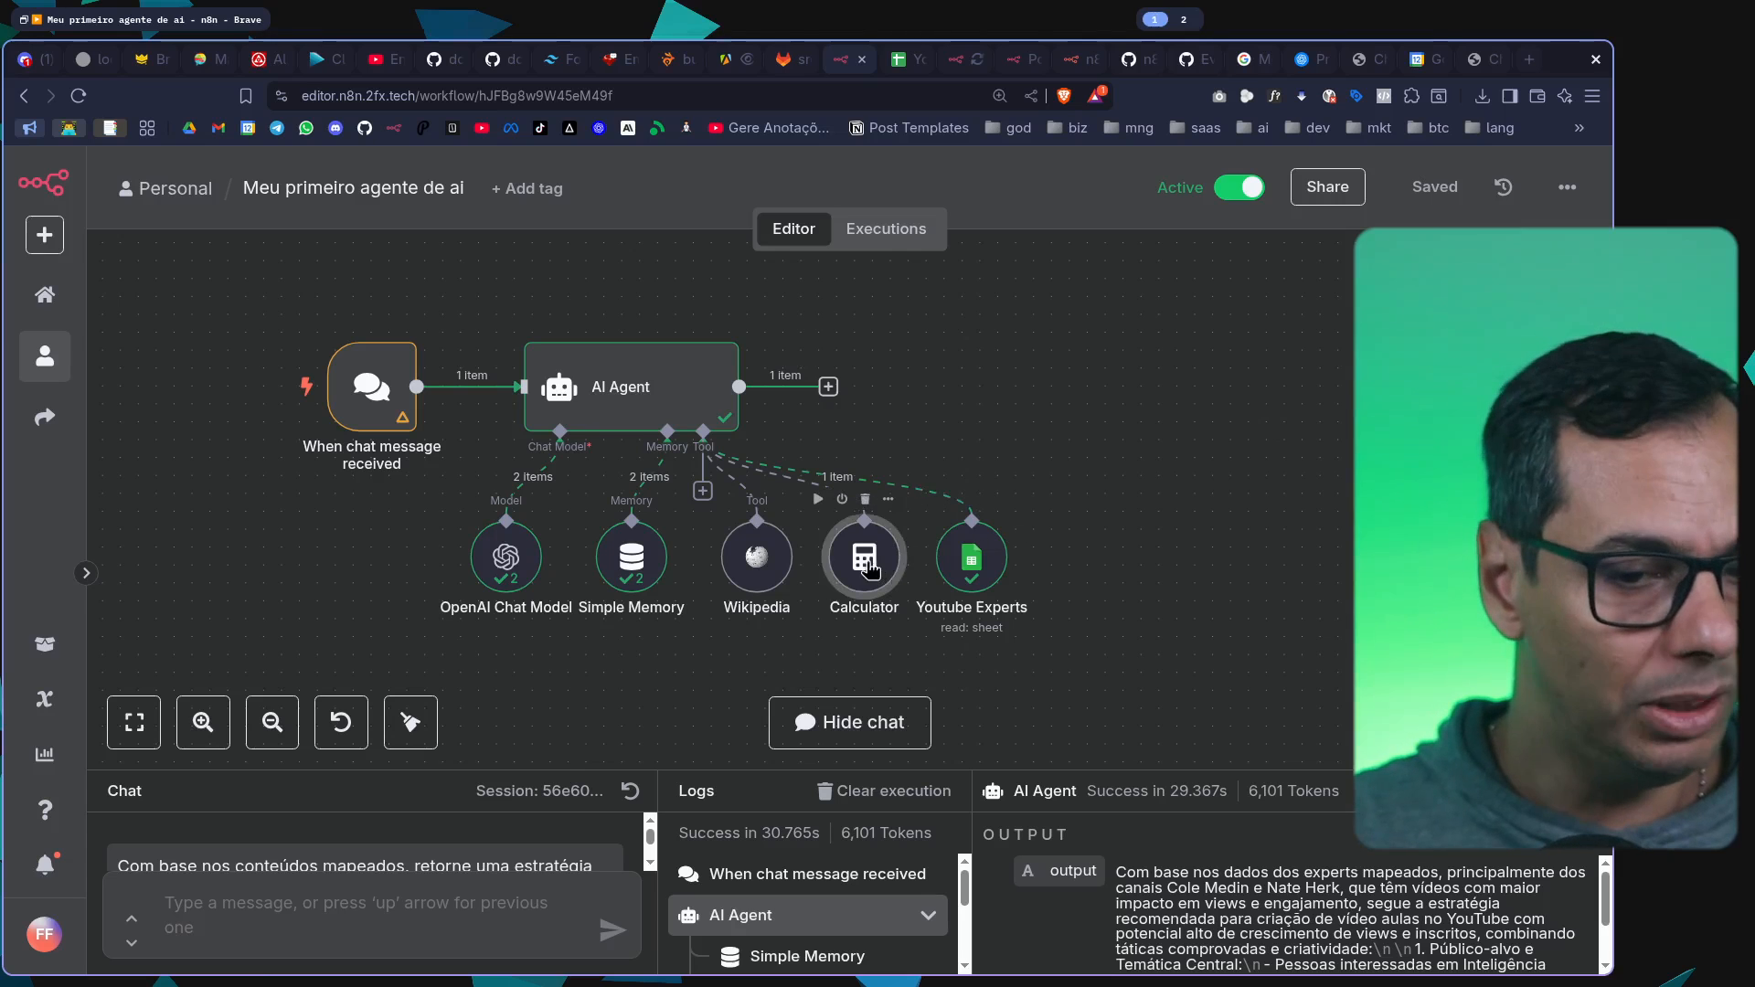
Shift the Calculator and Youtube Experts tool nodes slightly left to tighten their spacing, and save the workflow
drag(866, 560, 848, 560)
drag(1007, 570, 989, 570)
key(ctrl+s)
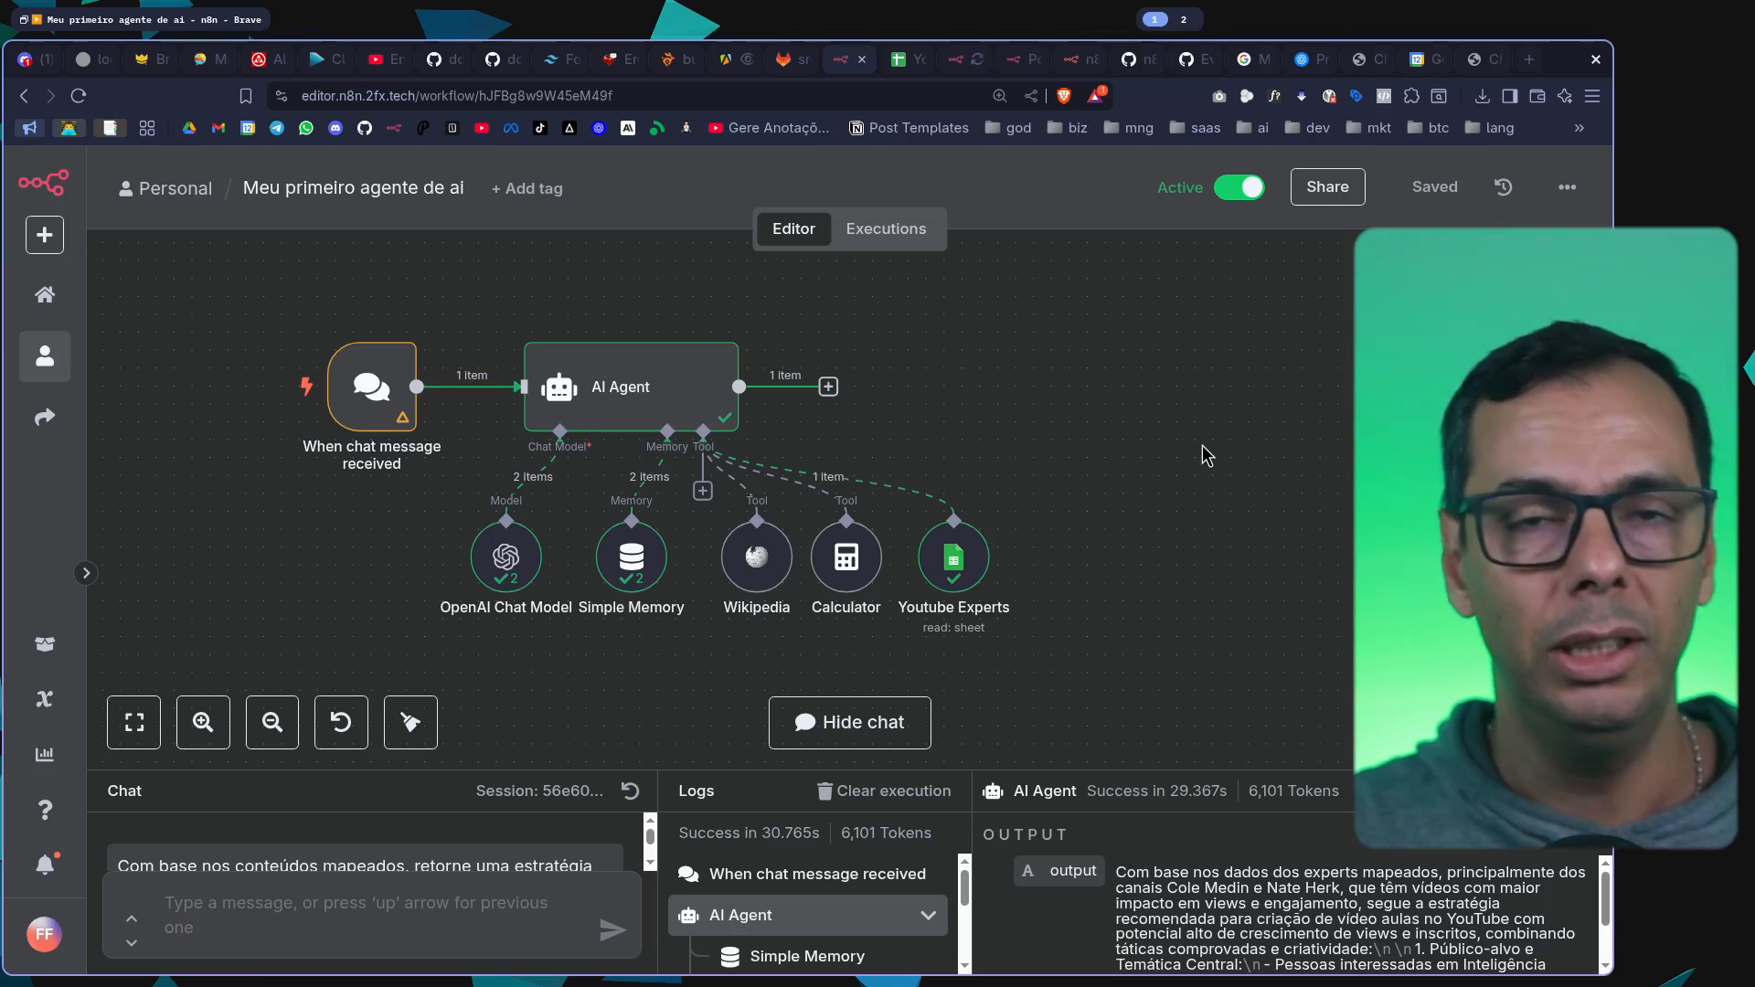
Open the YouTube Strategist workflow from the overview and examine its five phases, from Niche Outliers to Ideation
click(62, 305)
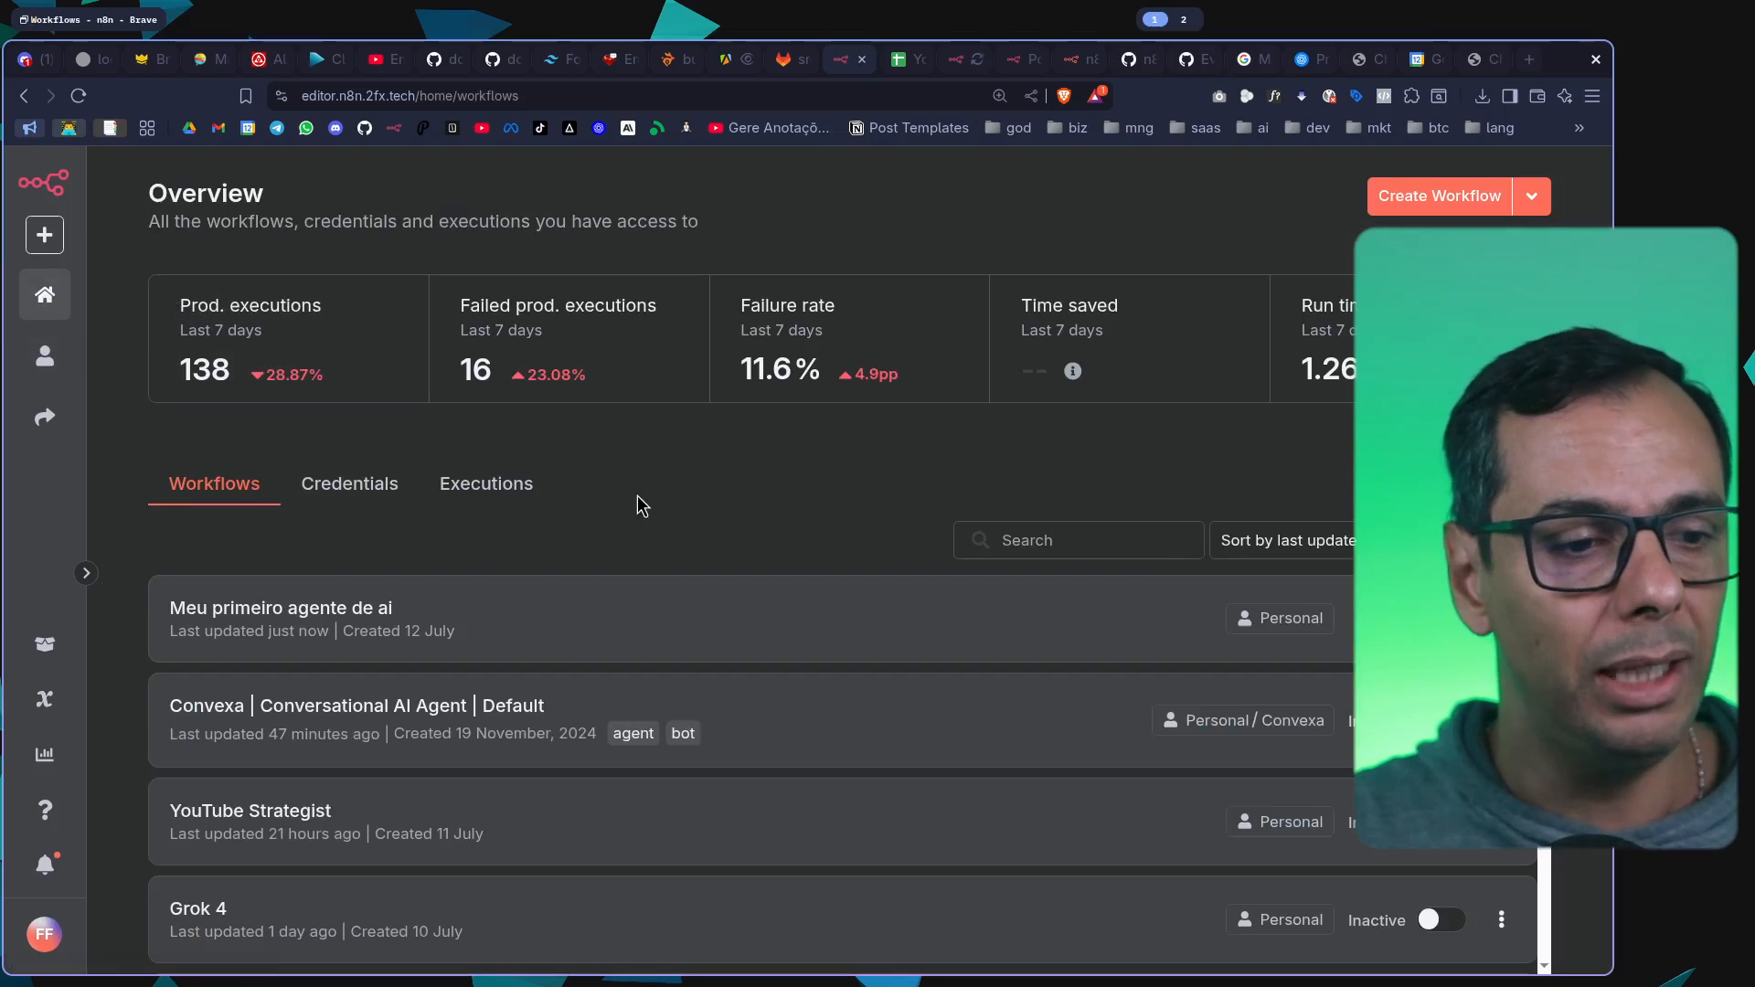
click(312, 825)
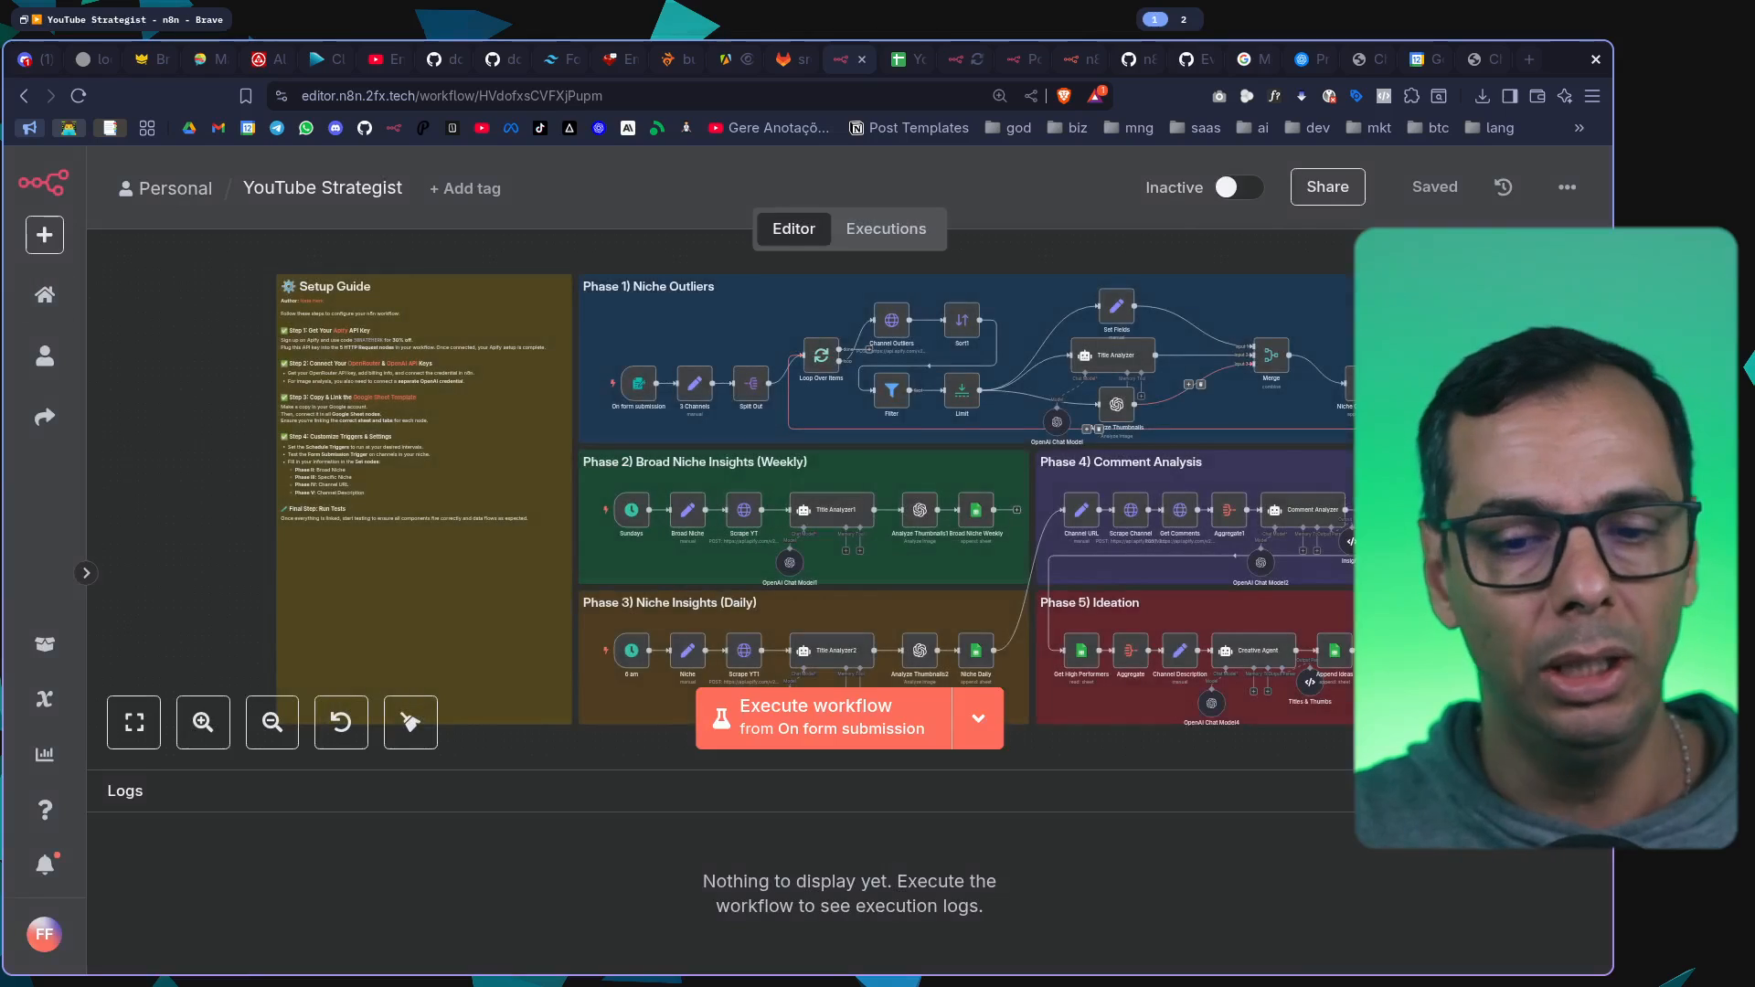
click(1585, 792)
drag(1370, 509, 990, 395)
drag(1122, 439, 1527, 523)
scroll(1118, 461, up, 2)
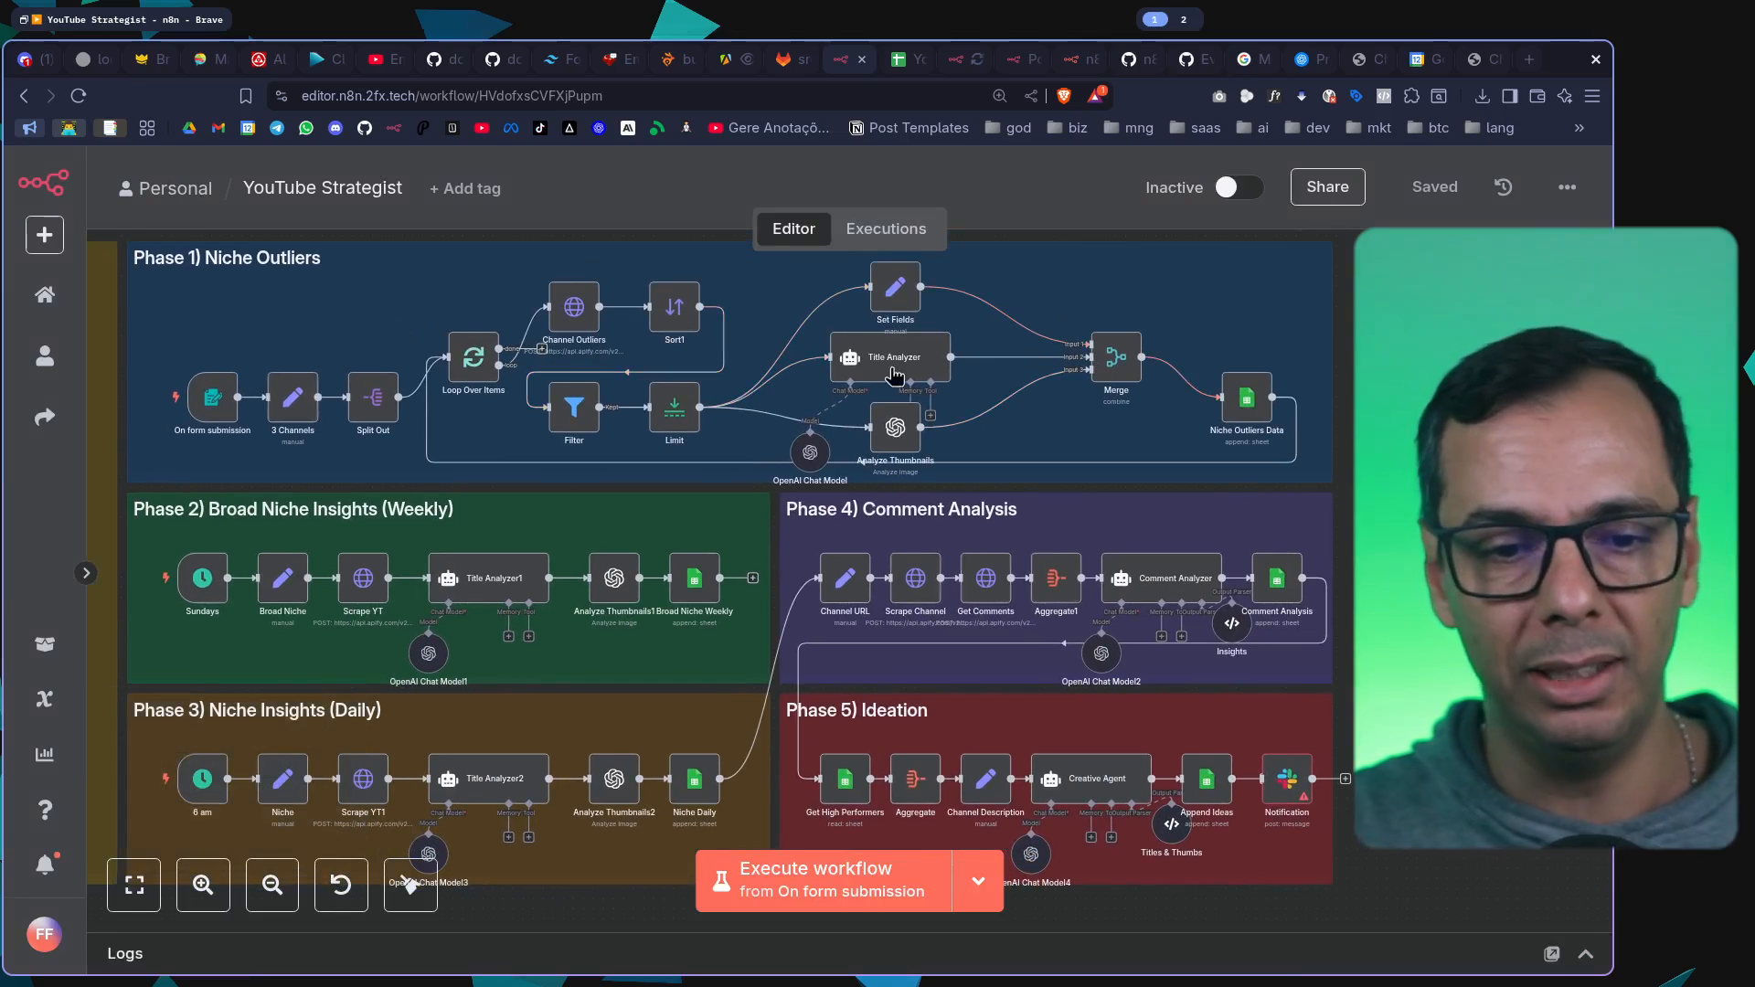
Open the RAG Docling workflow, examine its Google Drive to Pinecone data loader and AI Agent, and return to the overview
click(44, 293)
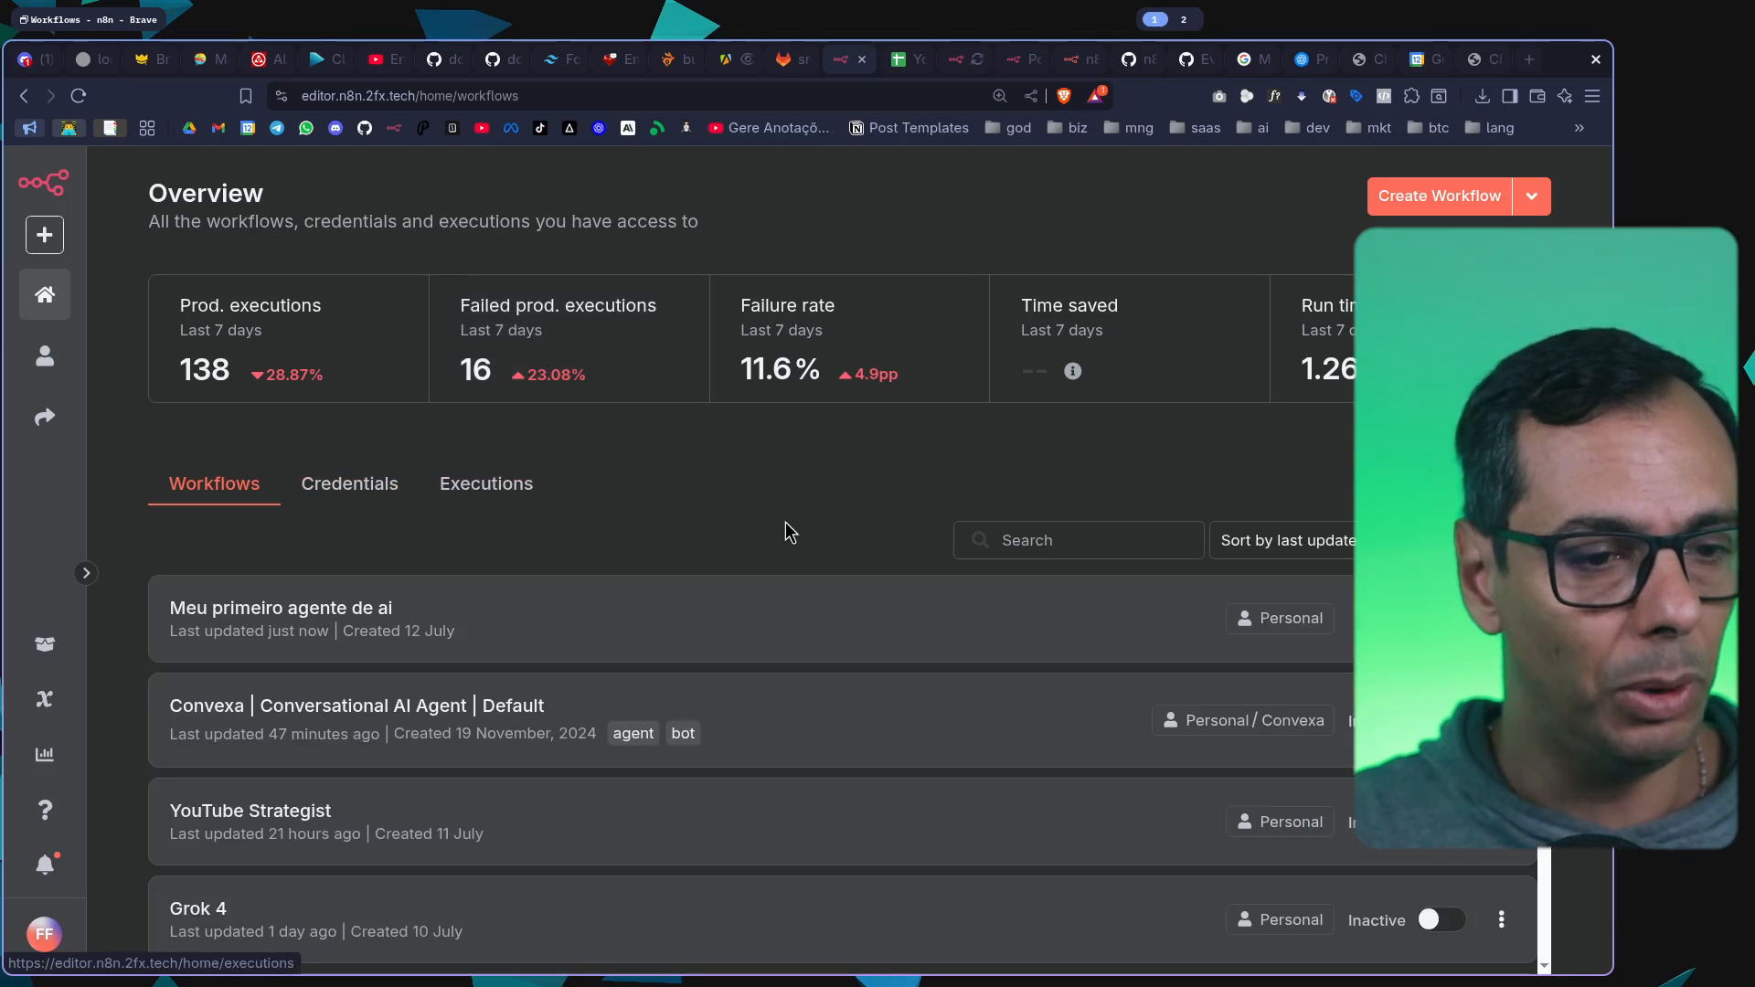
scroll(543, 630, down, 8)
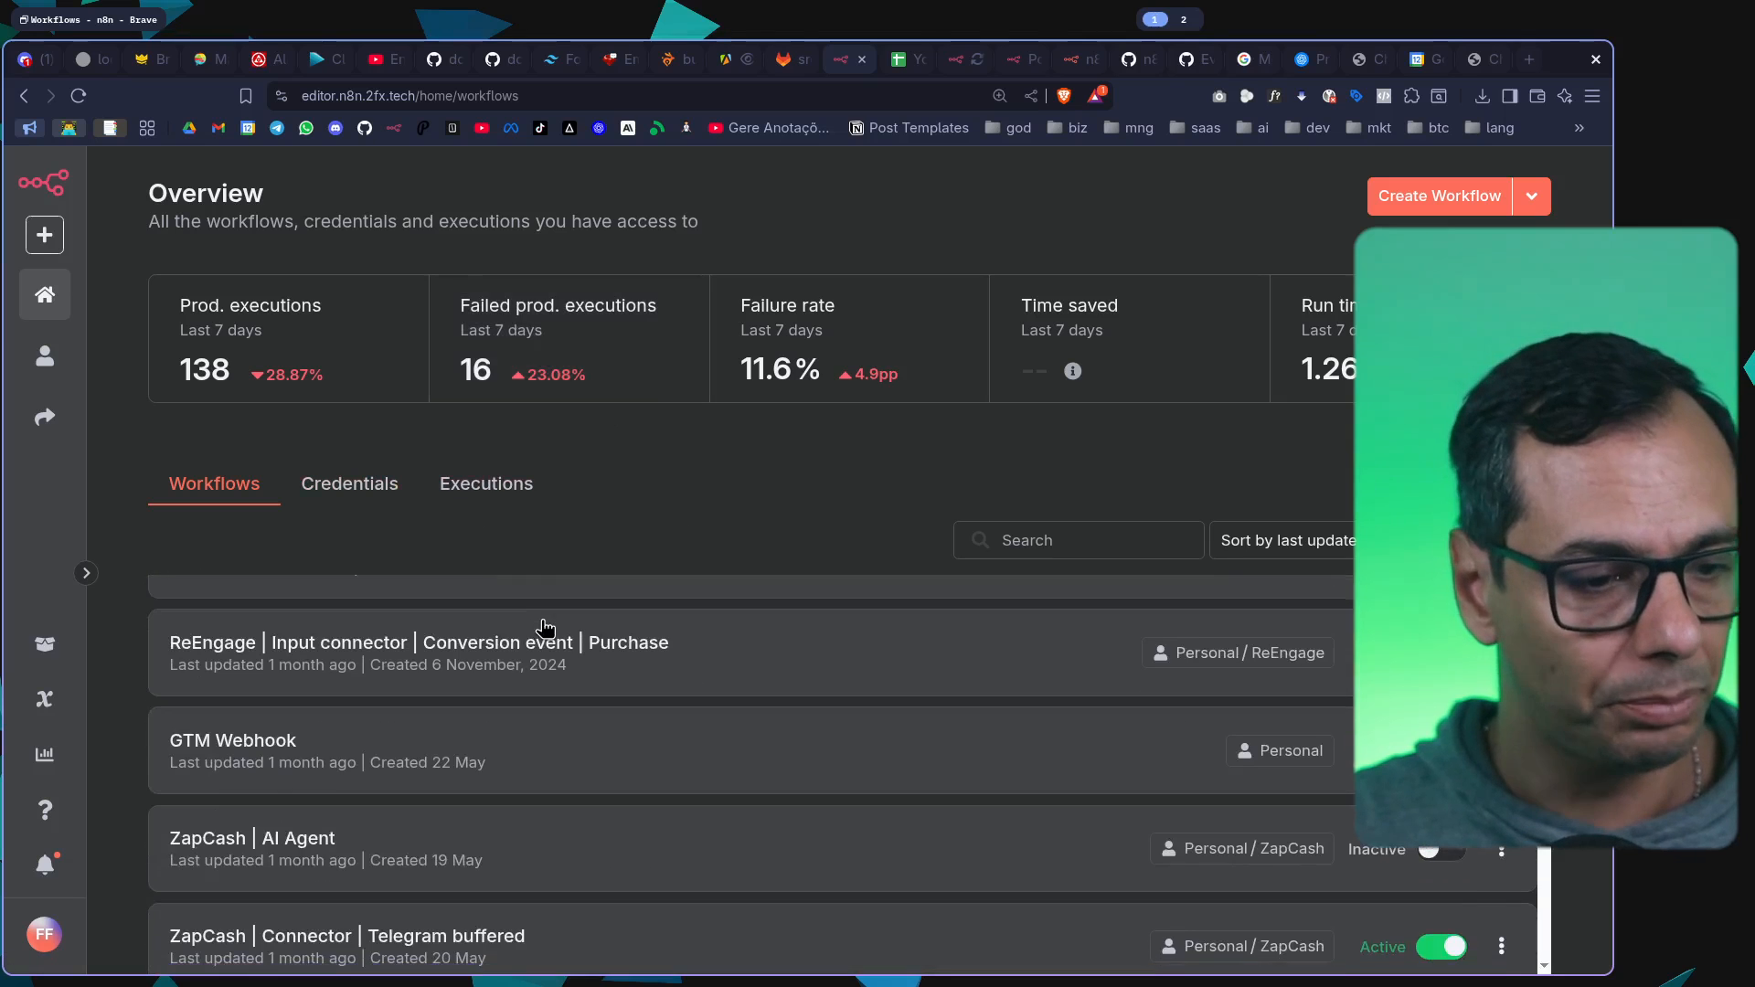
scroll(546, 629, up, 4)
click(302, 788)
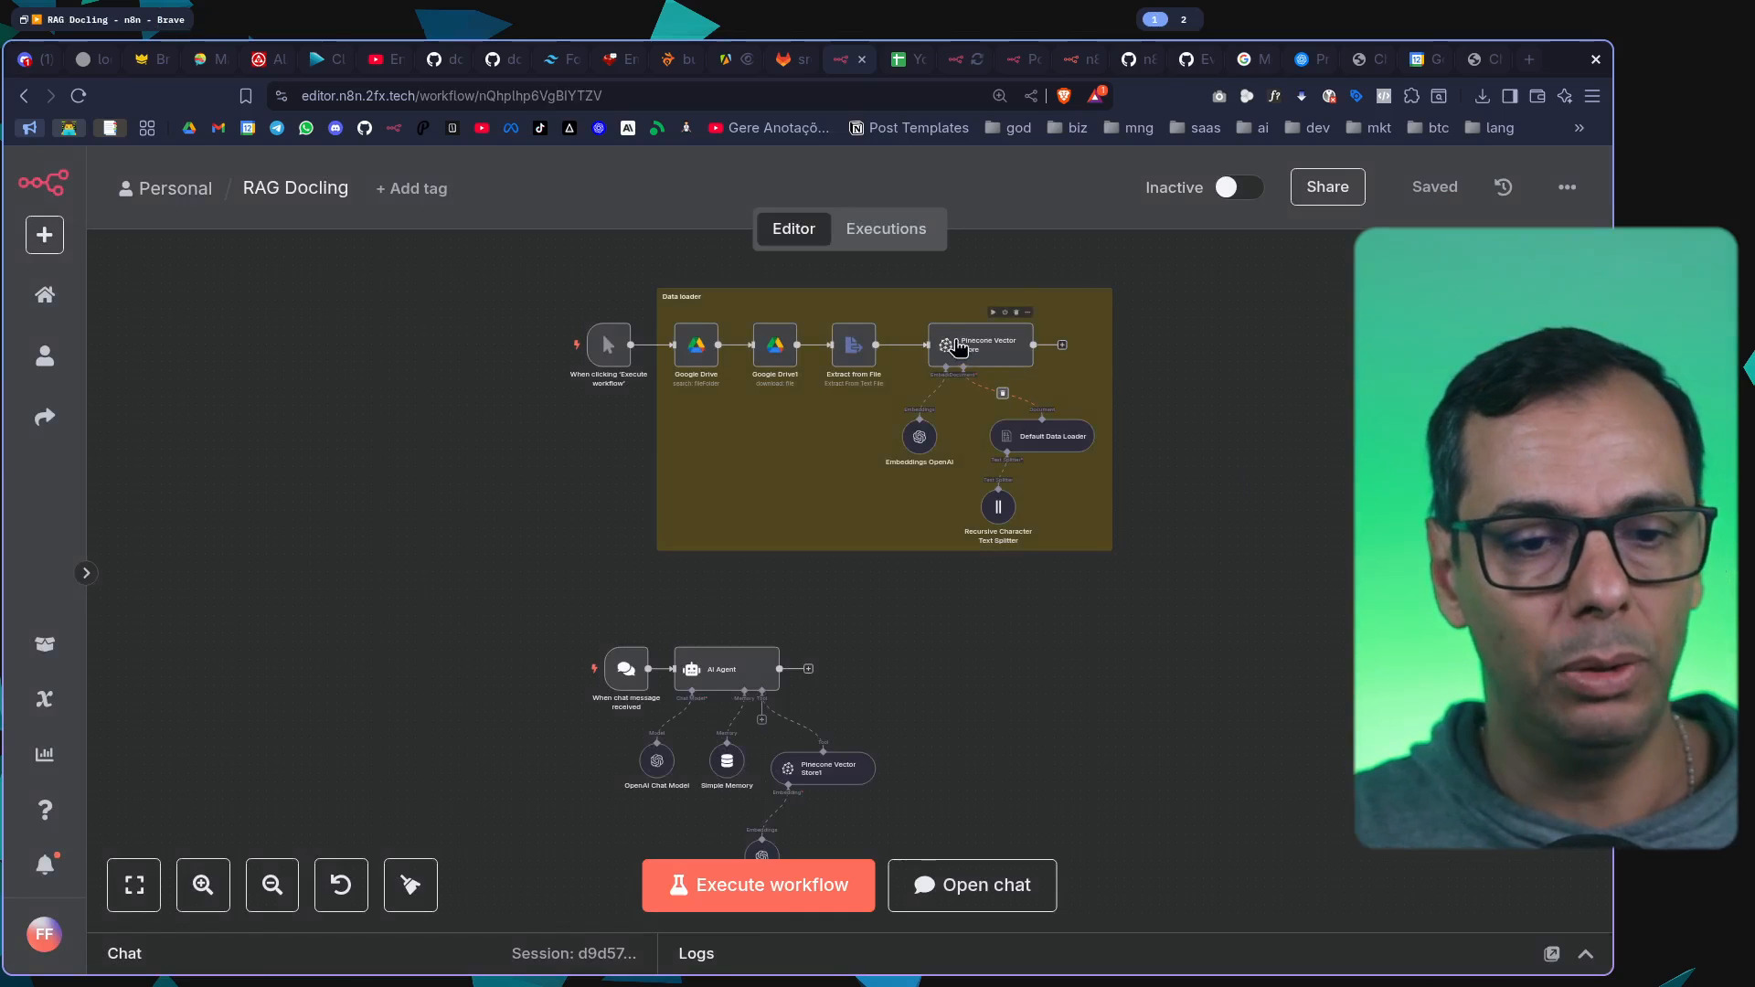
scroll(885, 709, up, 3)
drag(1025, 655, 1024, 816)
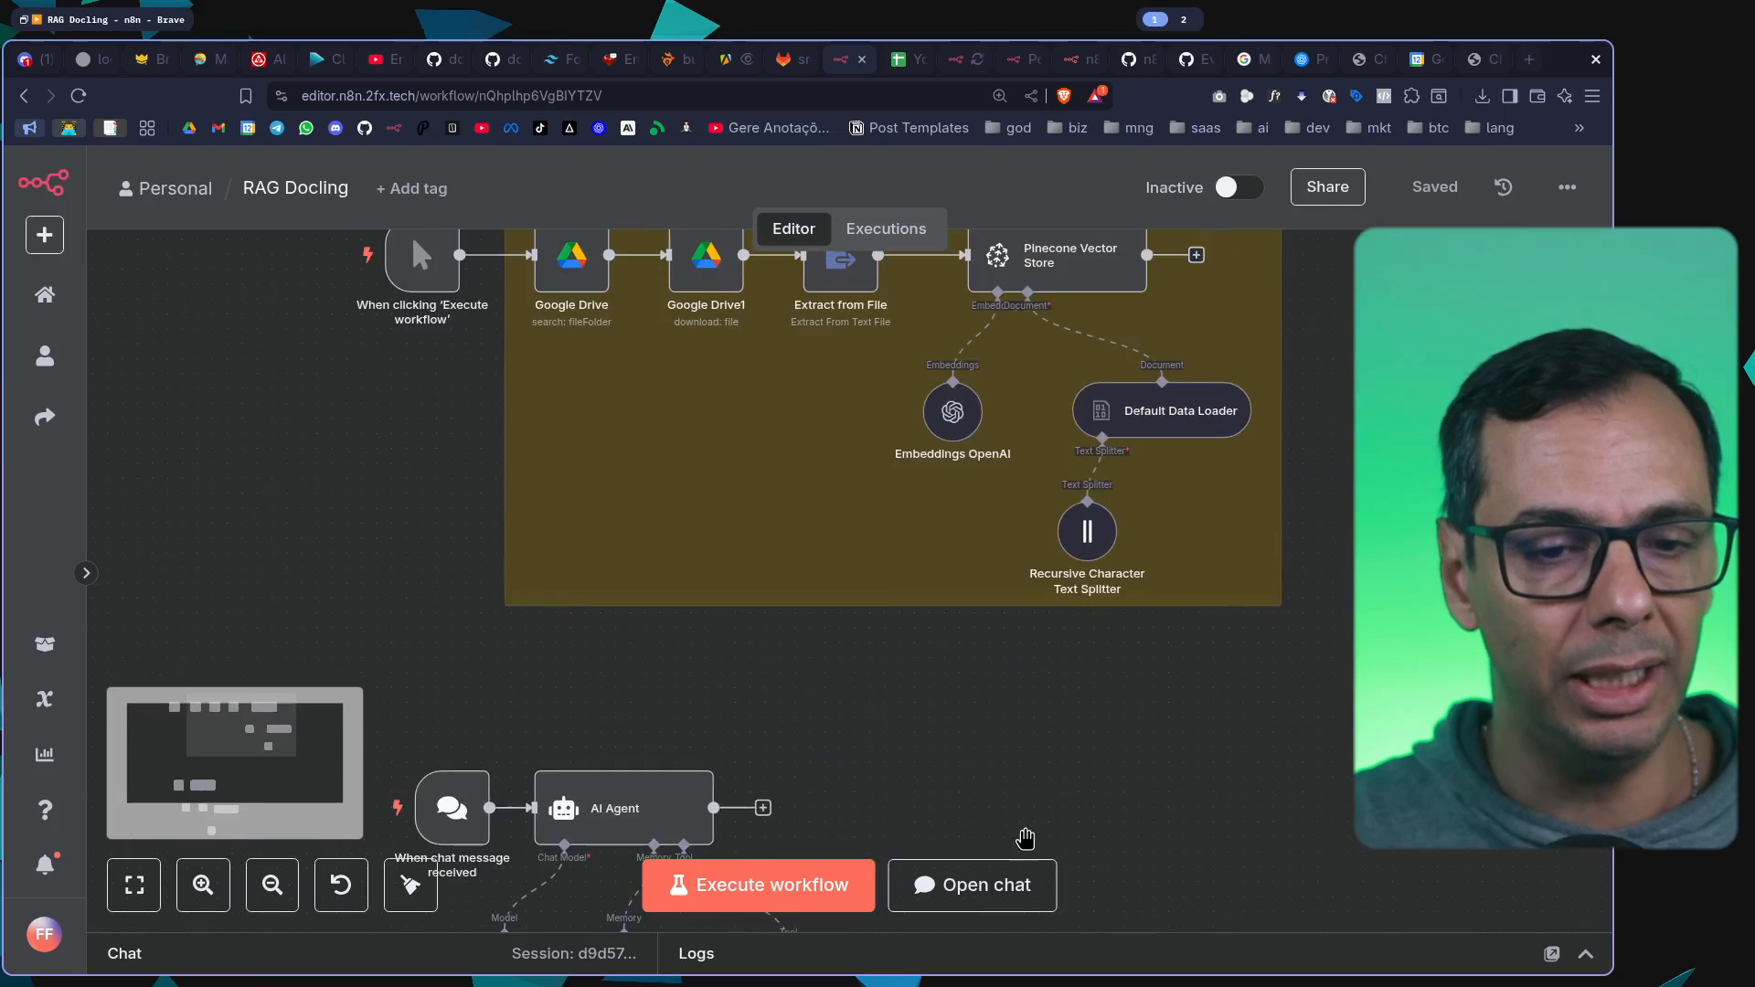
scroll(1324, 541, up, 3)
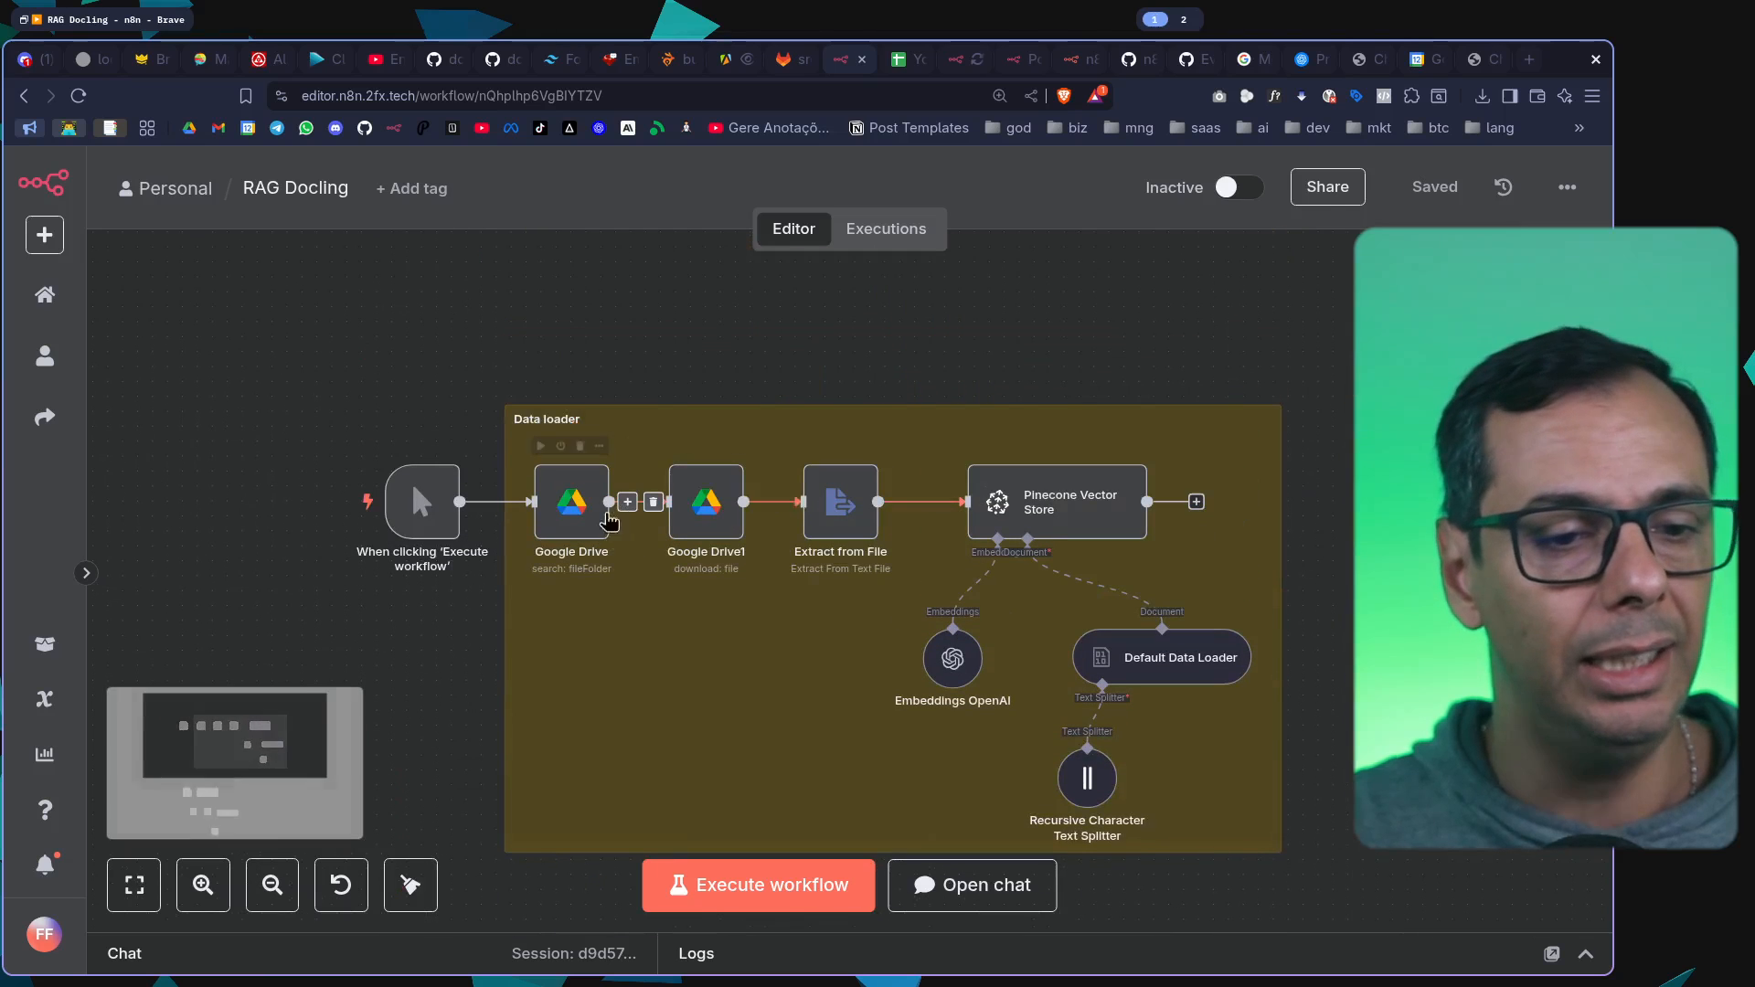
click(45, 294)
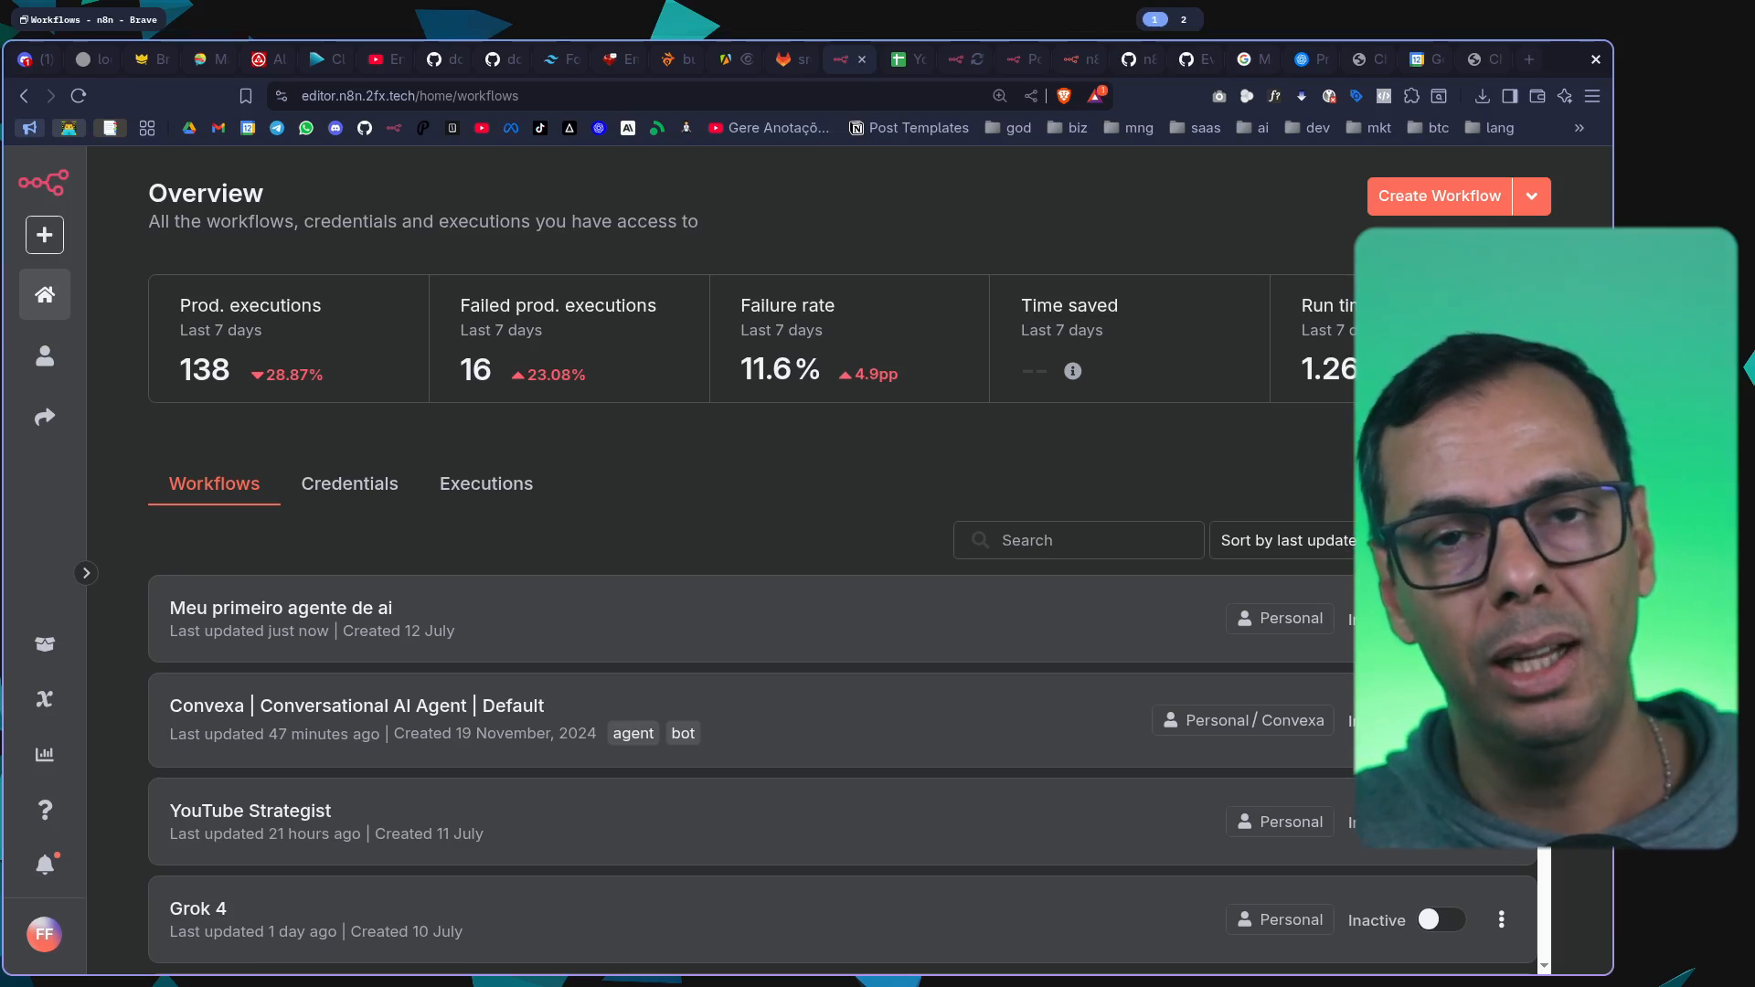
key(super+2)
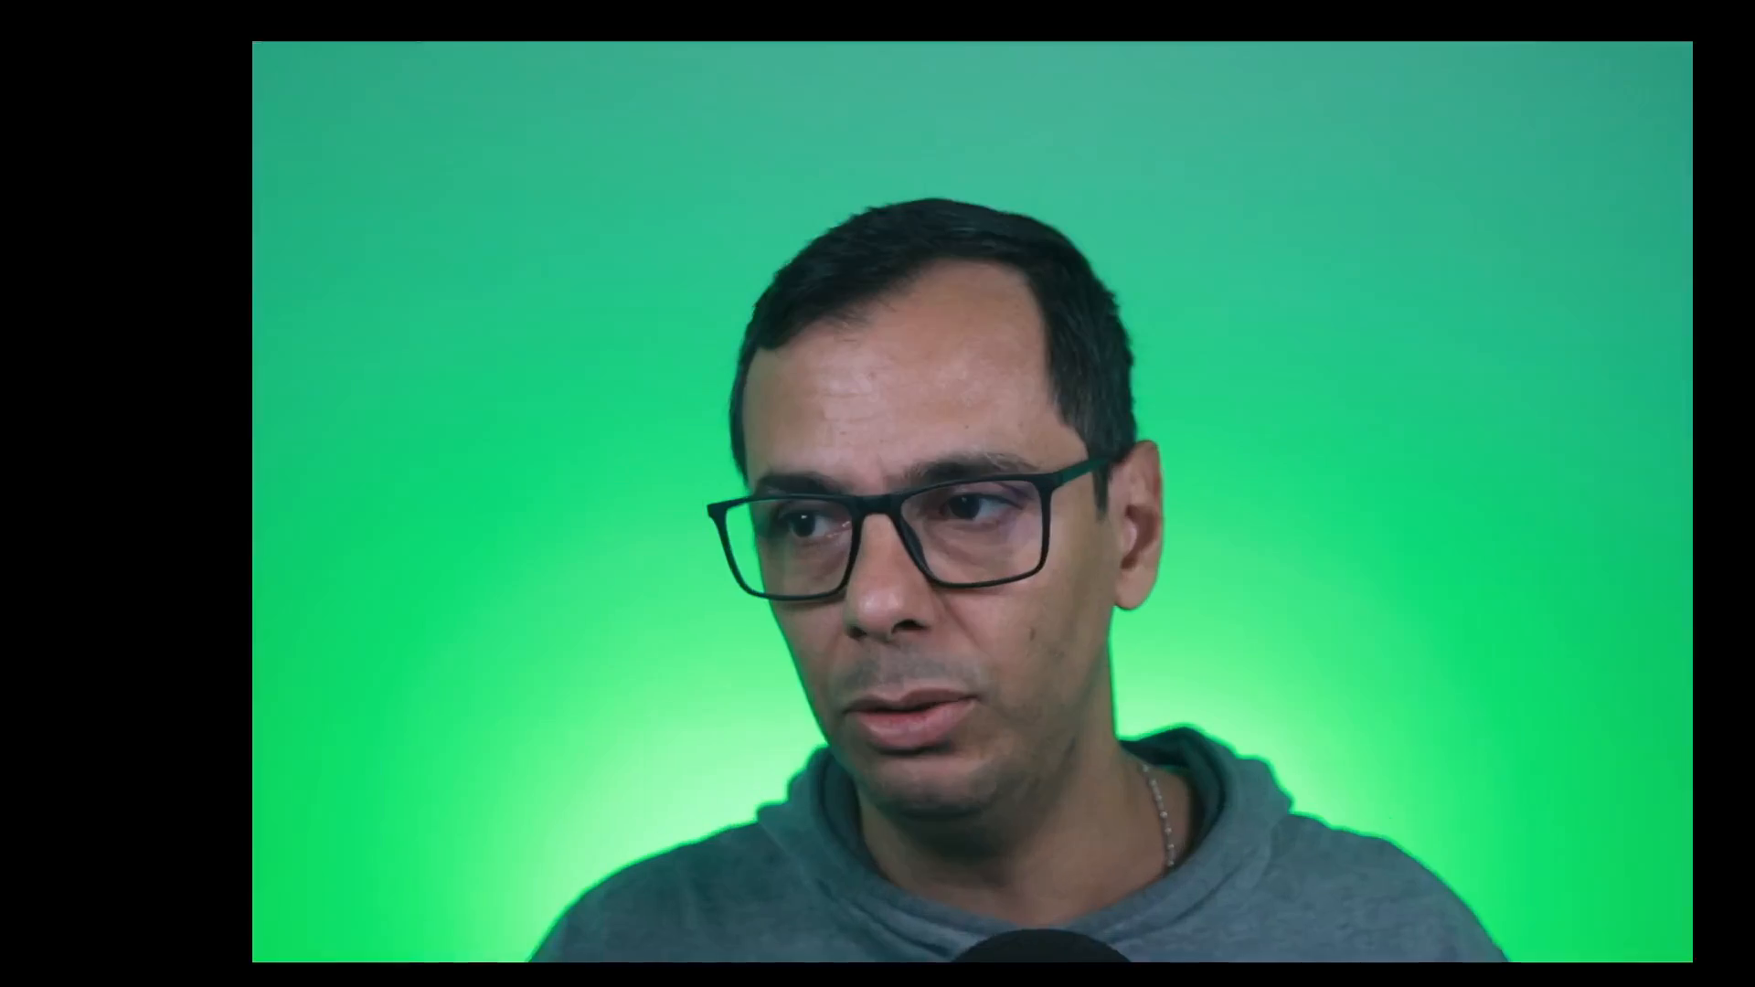